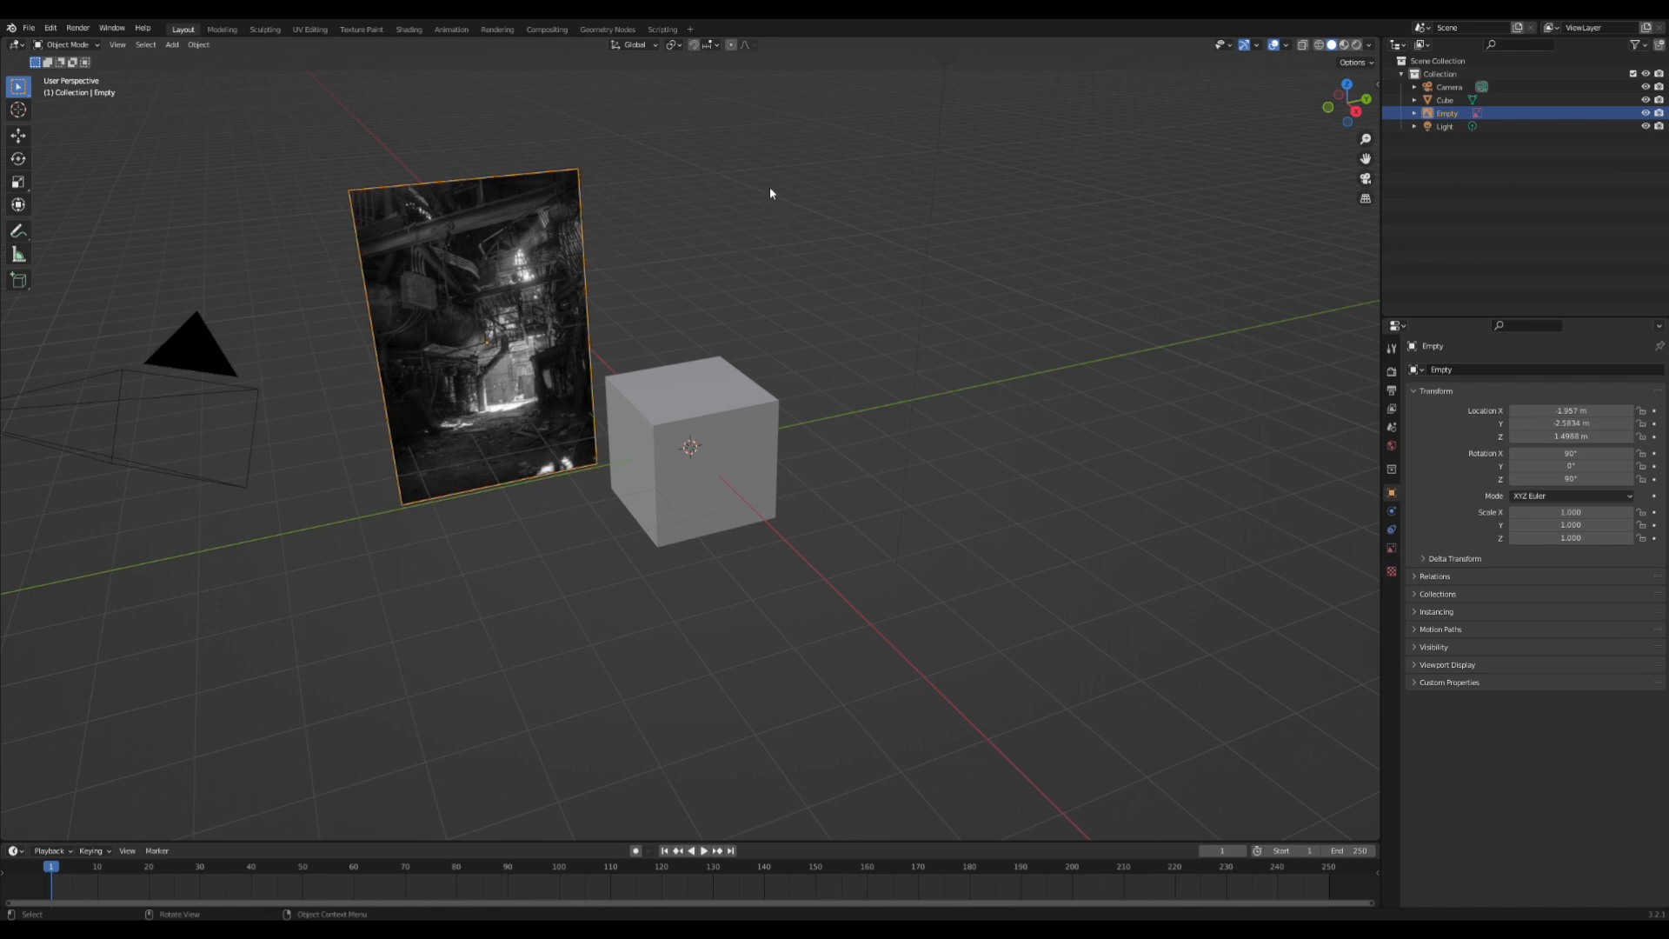
- Examine the abandoned warehouse reference image from close up, farther away and different angles
scroll(766, 180, "up", 4)
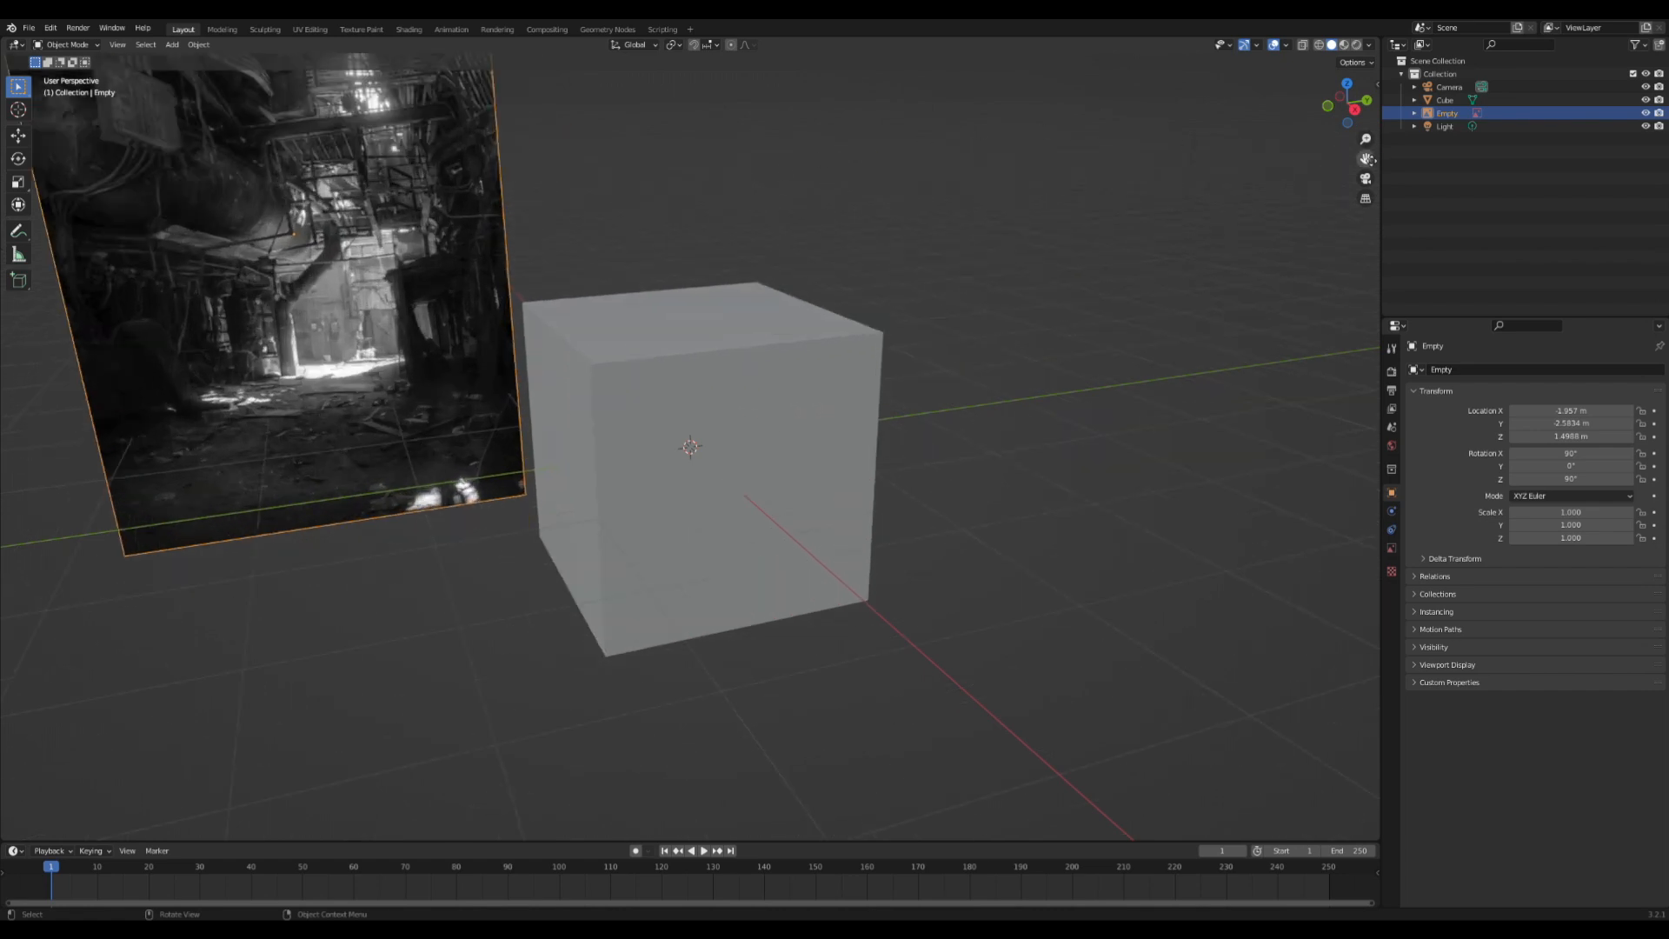
left_click_drag(1367, 159, 1653, 392)
mouse_move(962, 227)
middle_mouse_down()
mouse_move(939, 186)
mouse_move(930, 235)
middle_mouse_up()
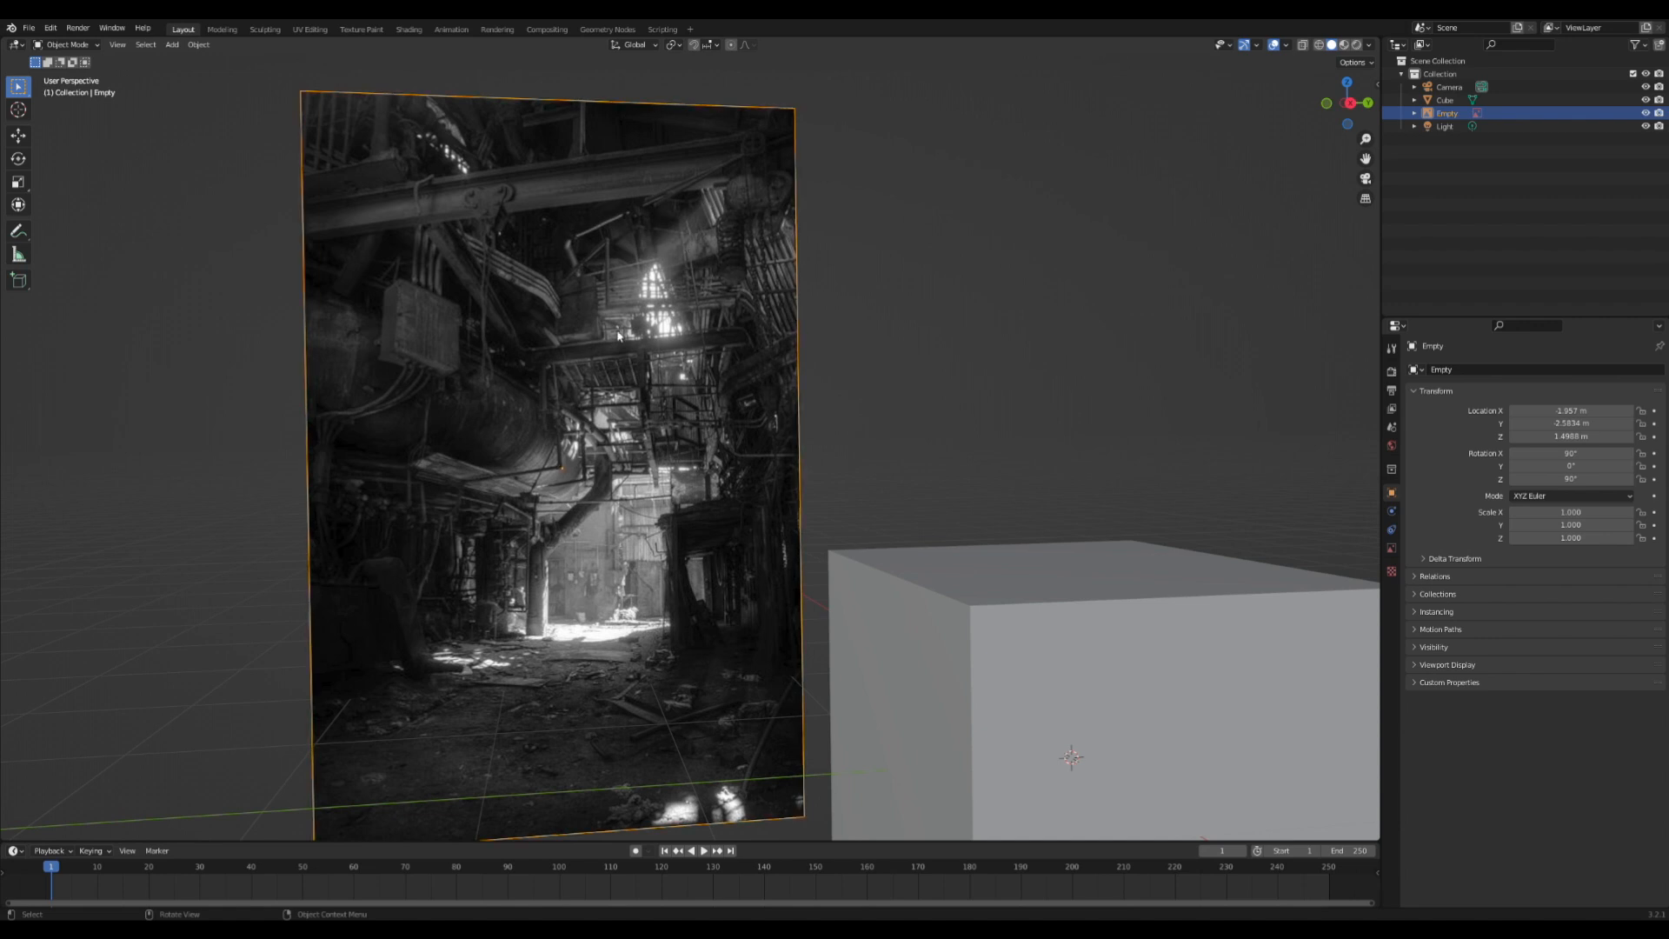
scroll(661, 381, "up", 2)
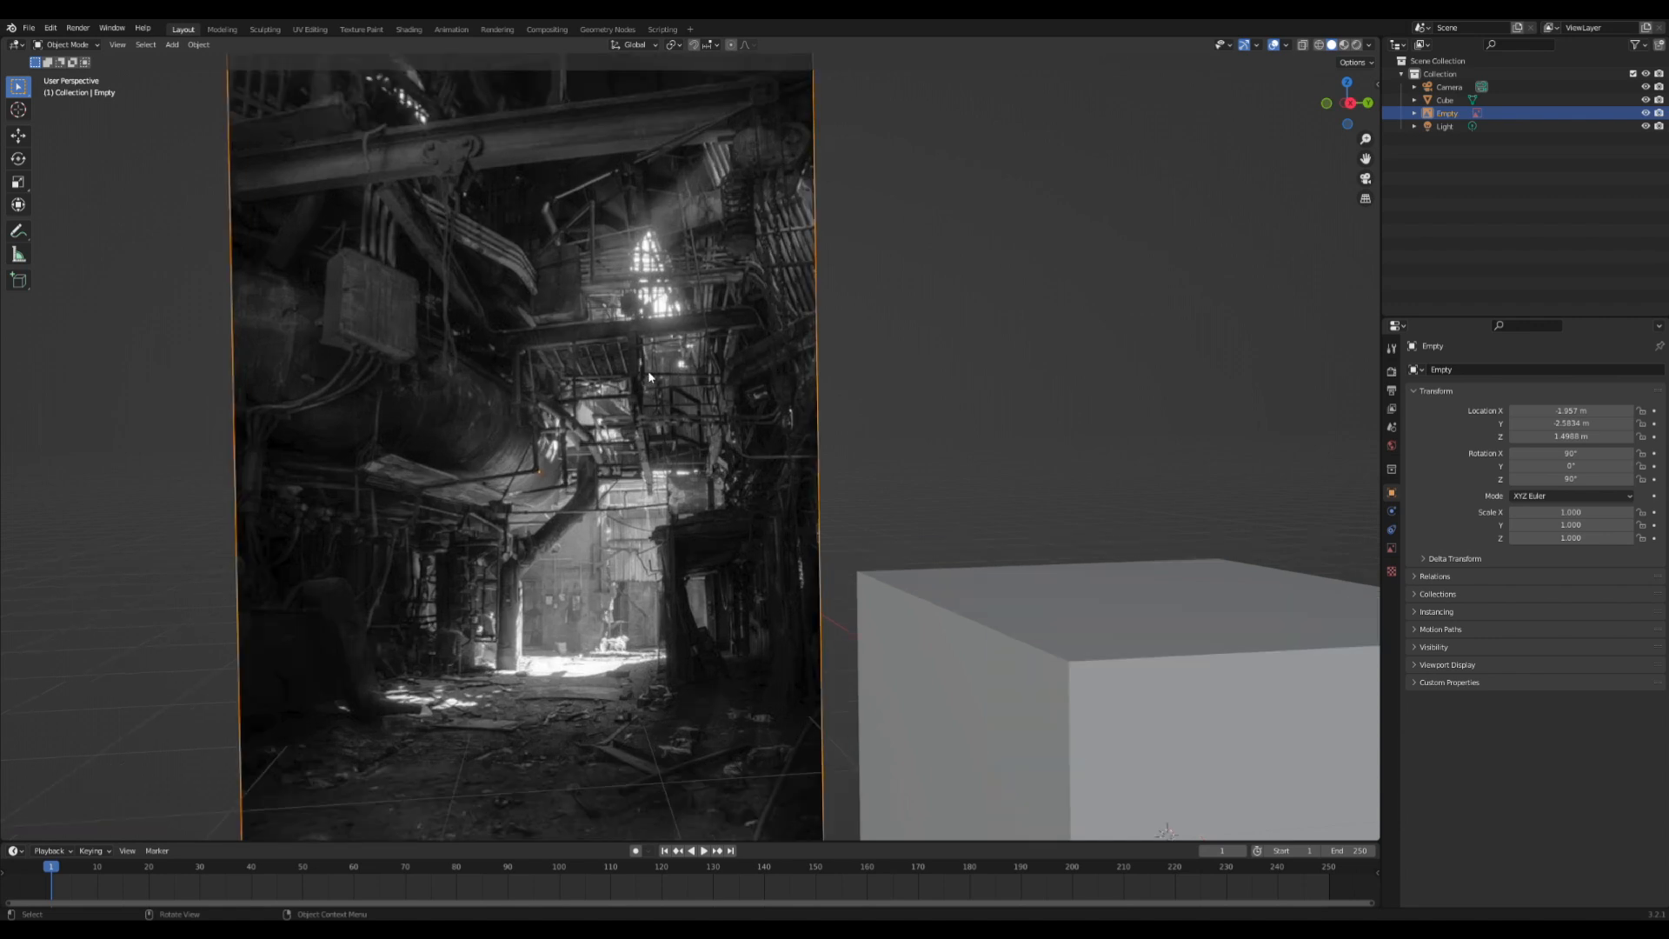
scroll(651, 377, "down", 3)
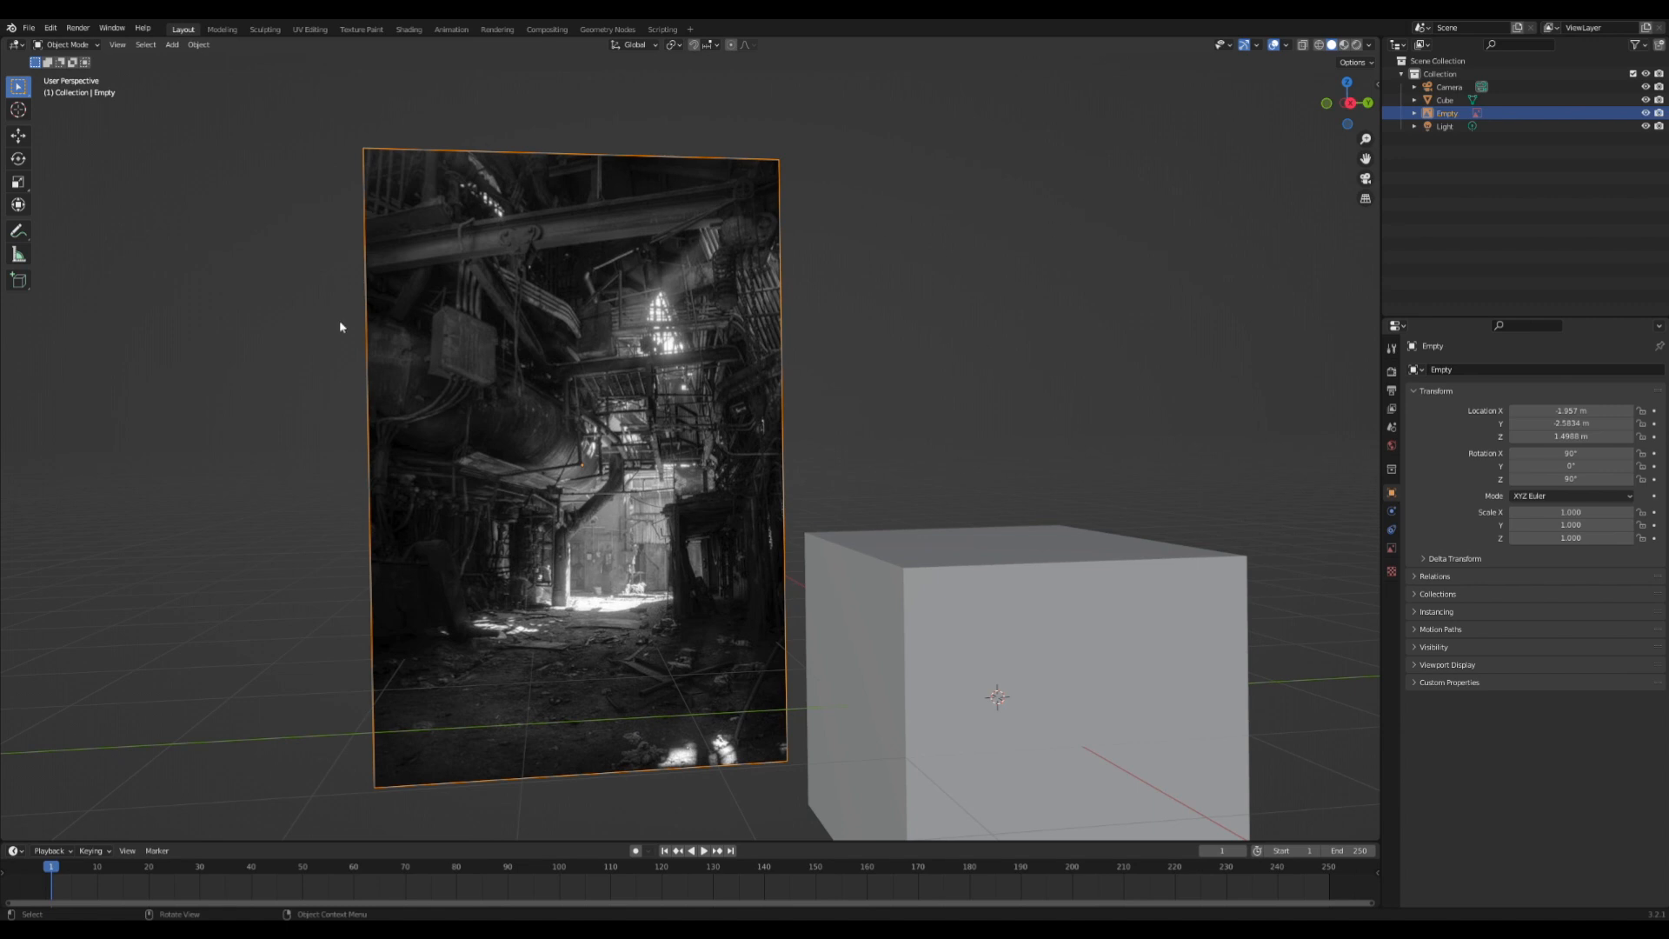
scroll(687, 402, "down", 2)
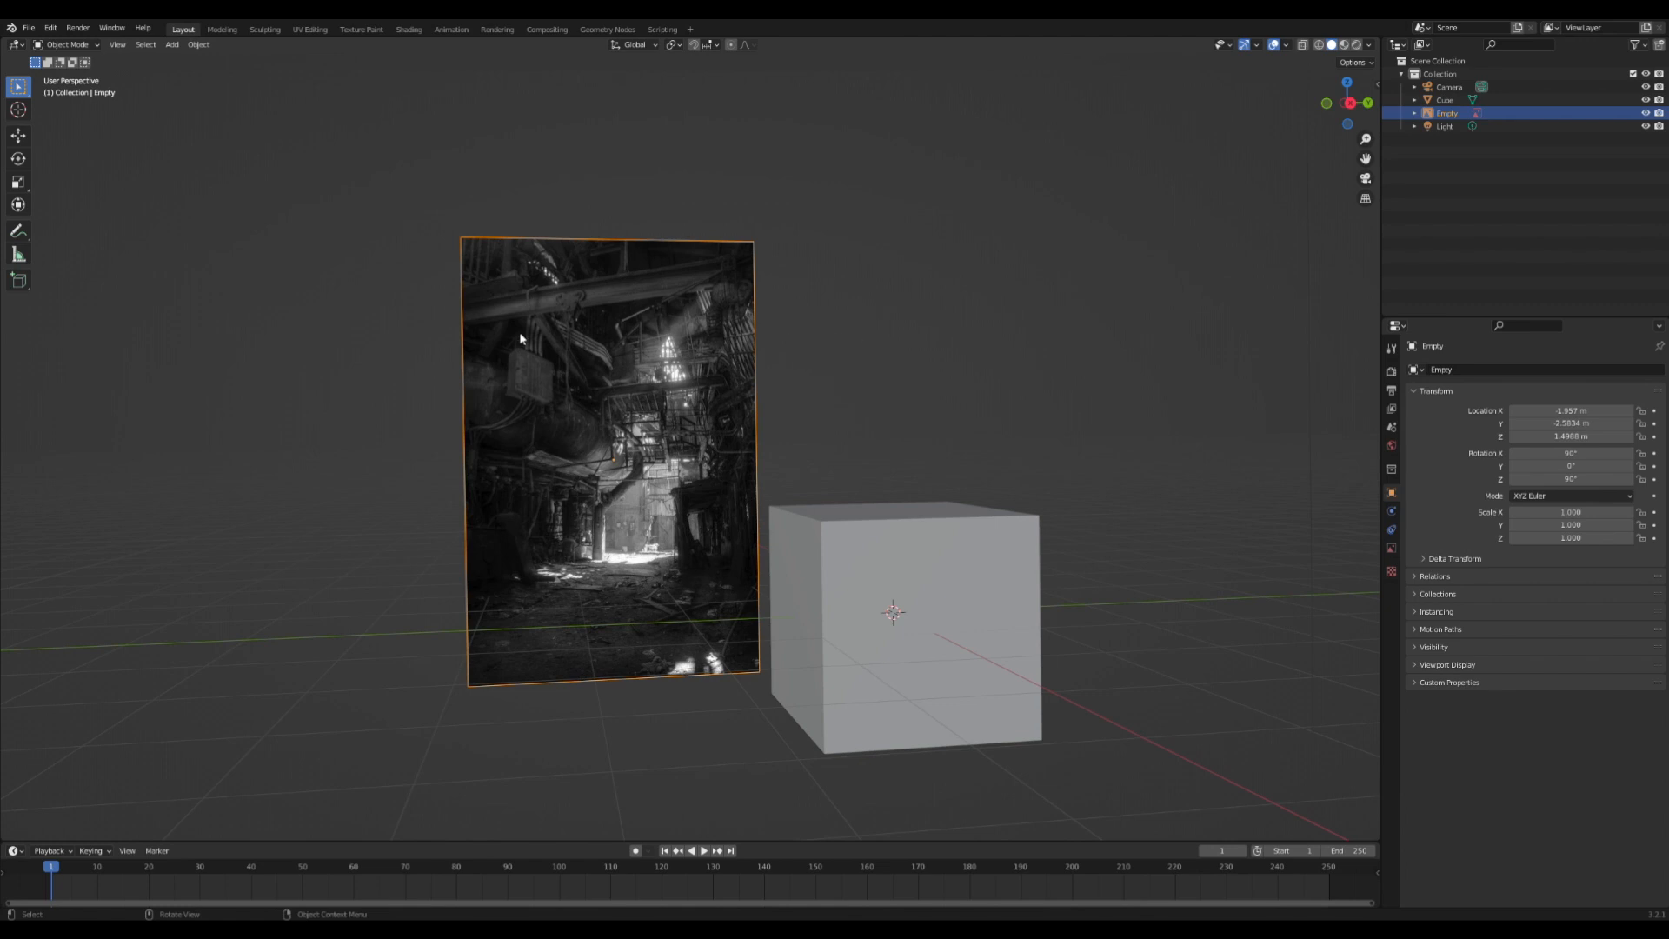
middle_click_drag(519, 331, 608, 331)
middle_click_drag(917, 411, 863, 344)
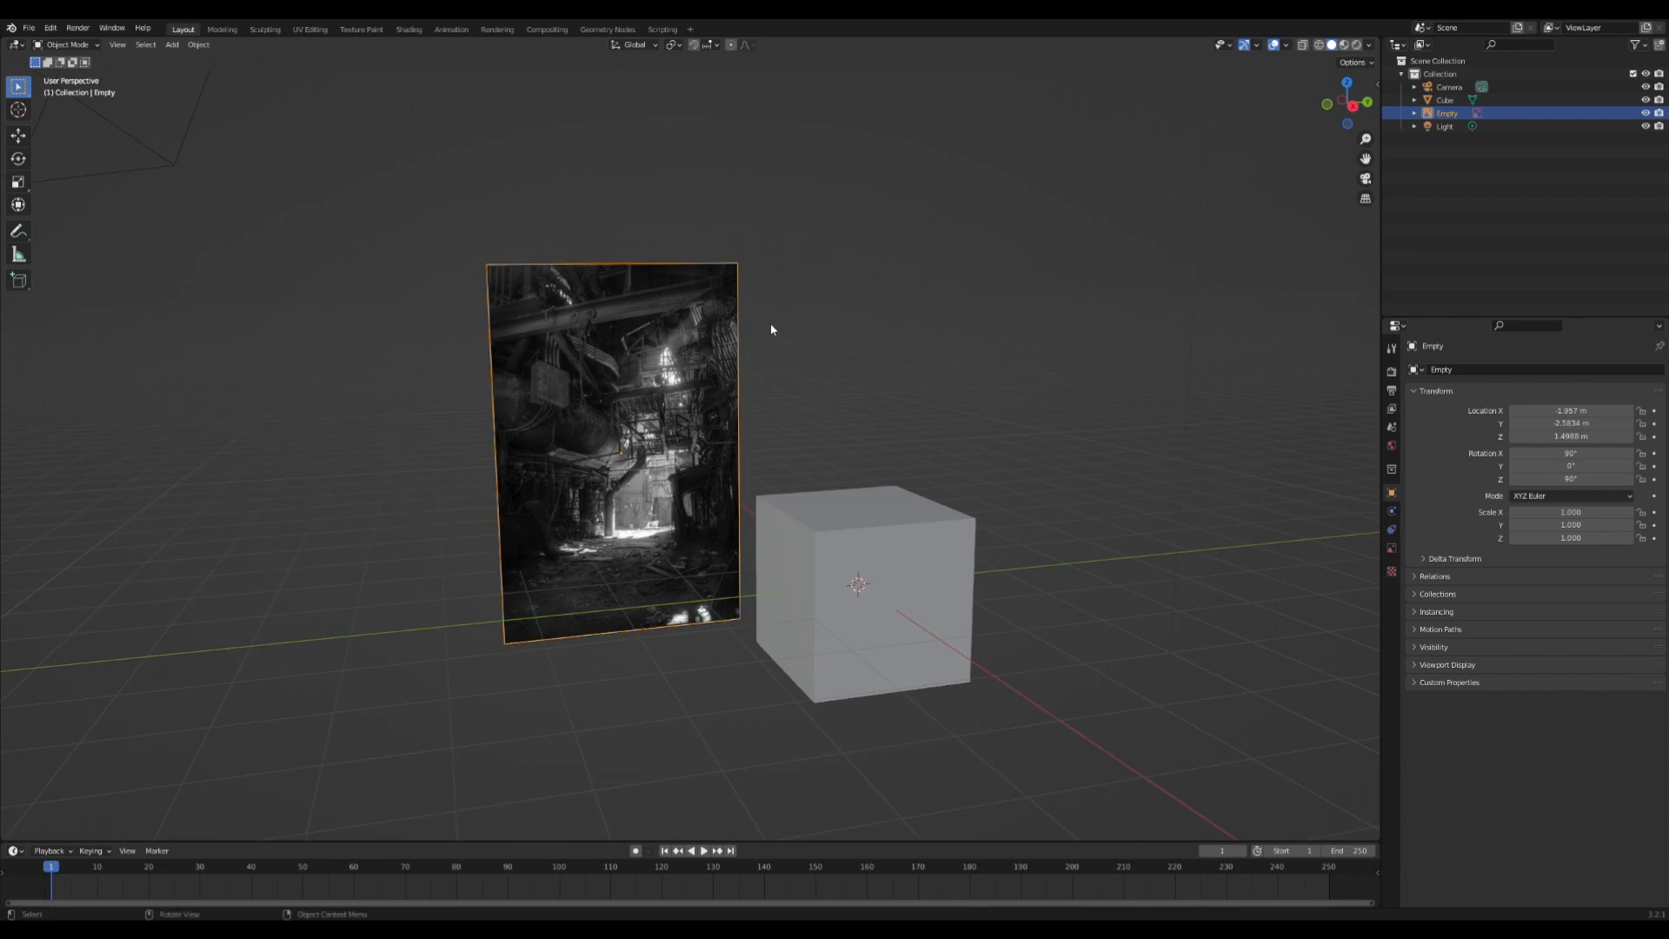
scroll(650, 454, "up", 4)
middle_click_drag(650, 452, 593, 453)
right_click(592, 453)
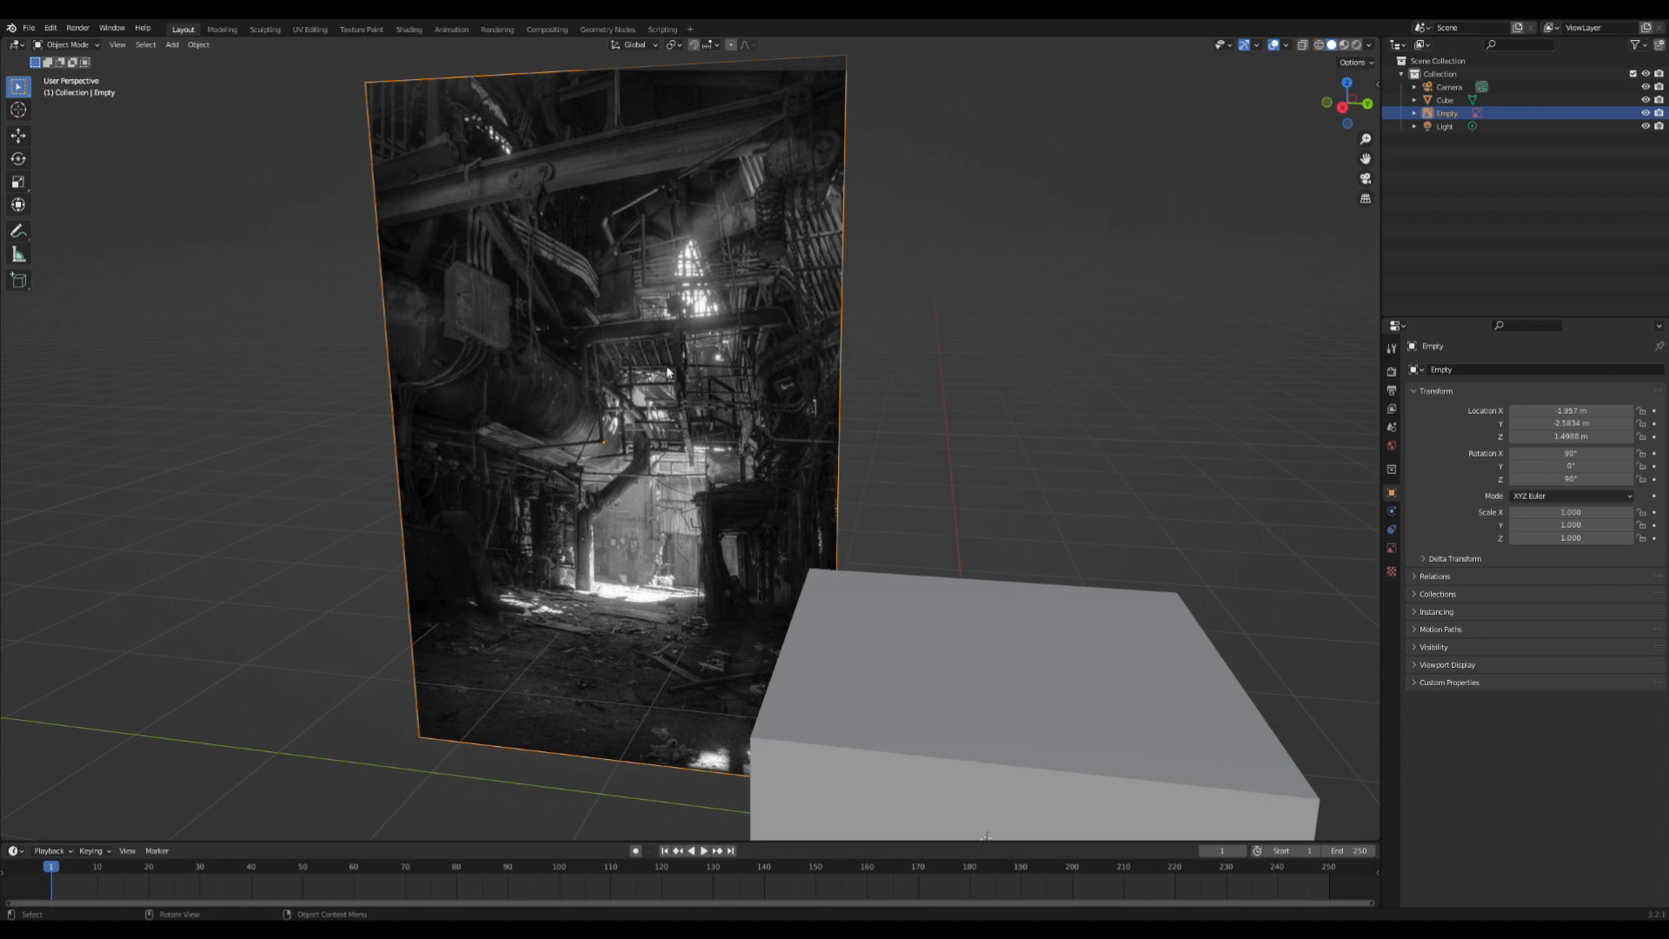
- Move the reference image along the Y axis away from the cube, to about -15.95 m
scroll(669, 372, "down", 8)
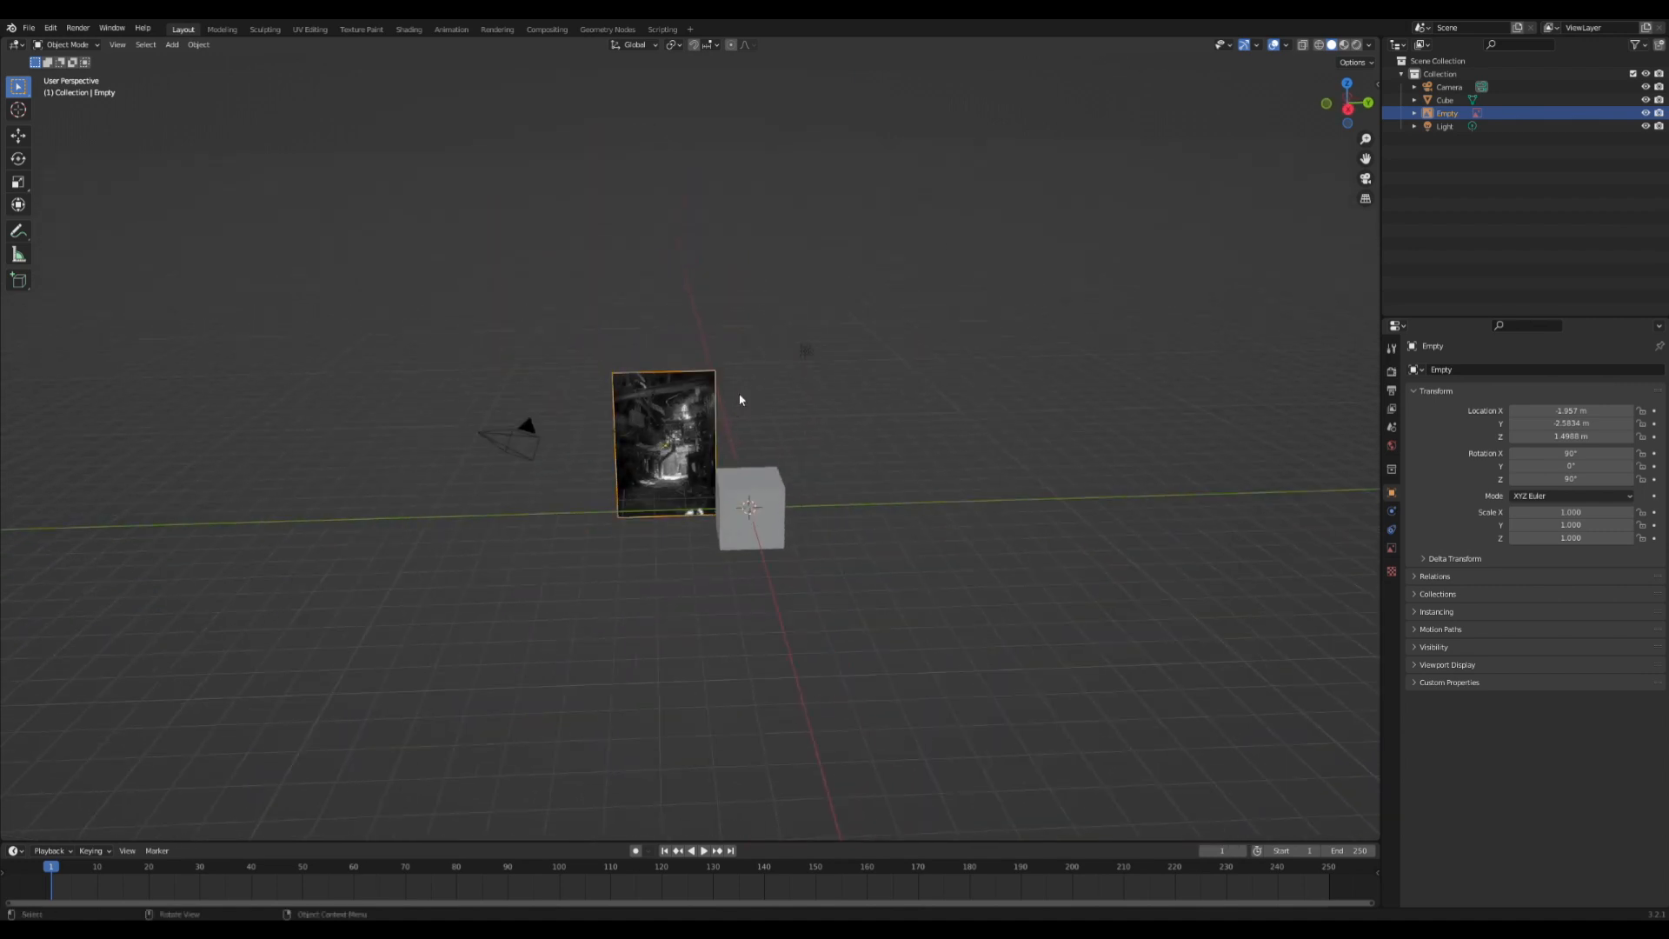
key("g")
key("y")
left_click(357, 411)
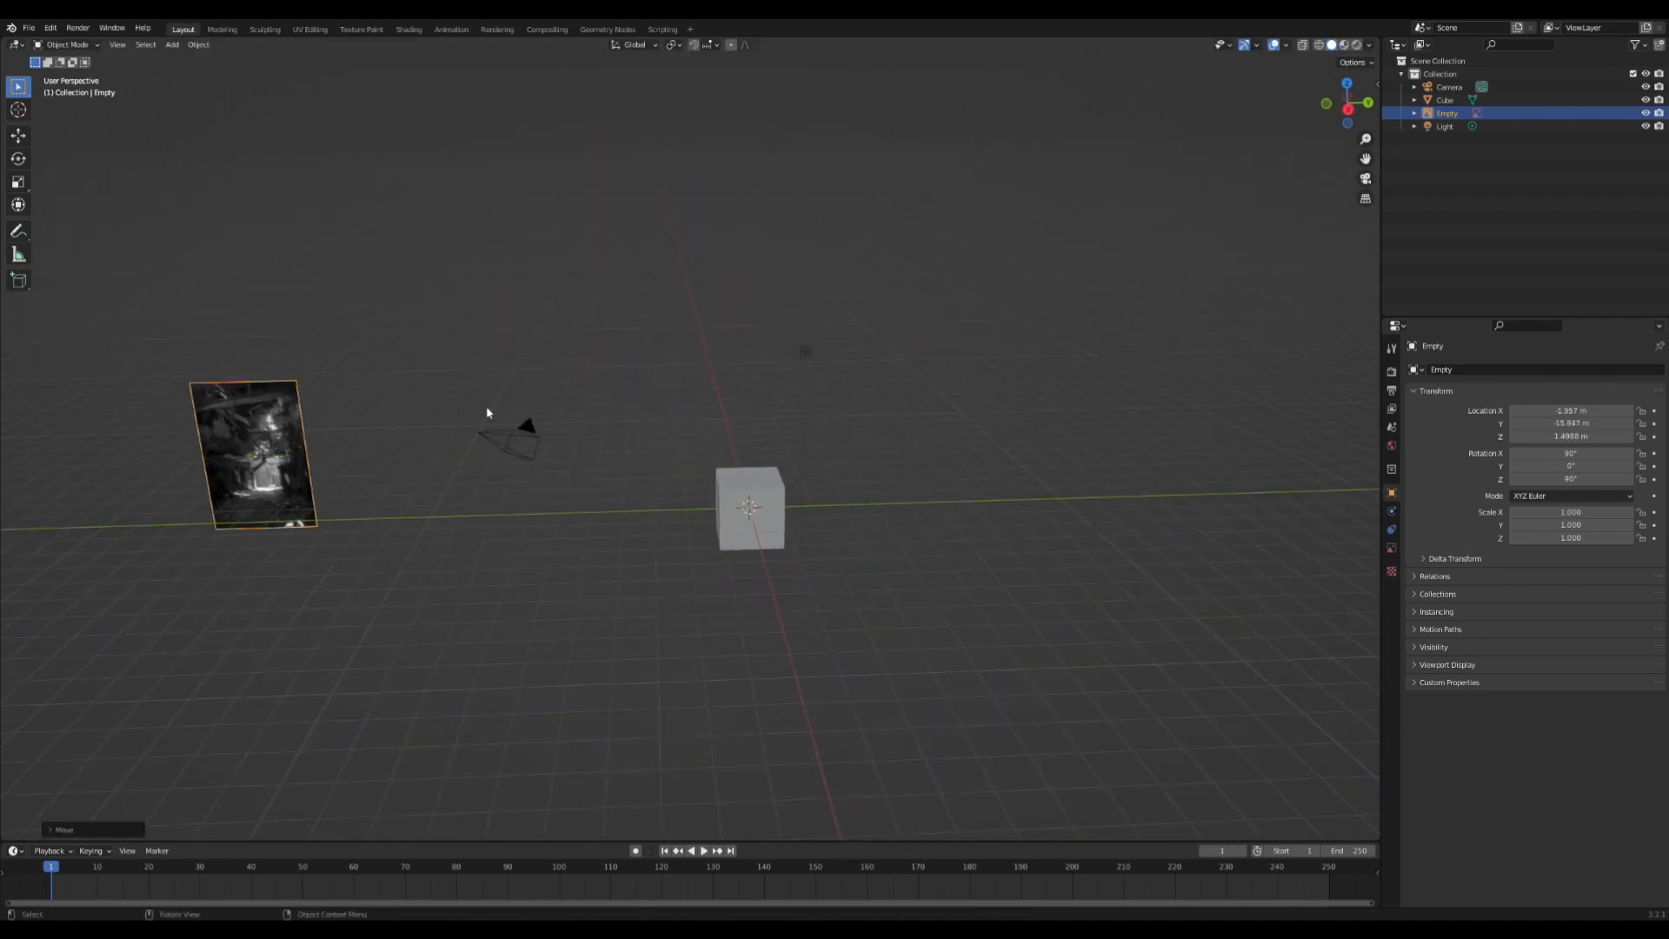
- Examine the lighting and details of the reference image, and its position relative to the cube and camera
middle_click_drag(489, 410, 532, 372)
middle_click_drag(763, 404, 753, 423)
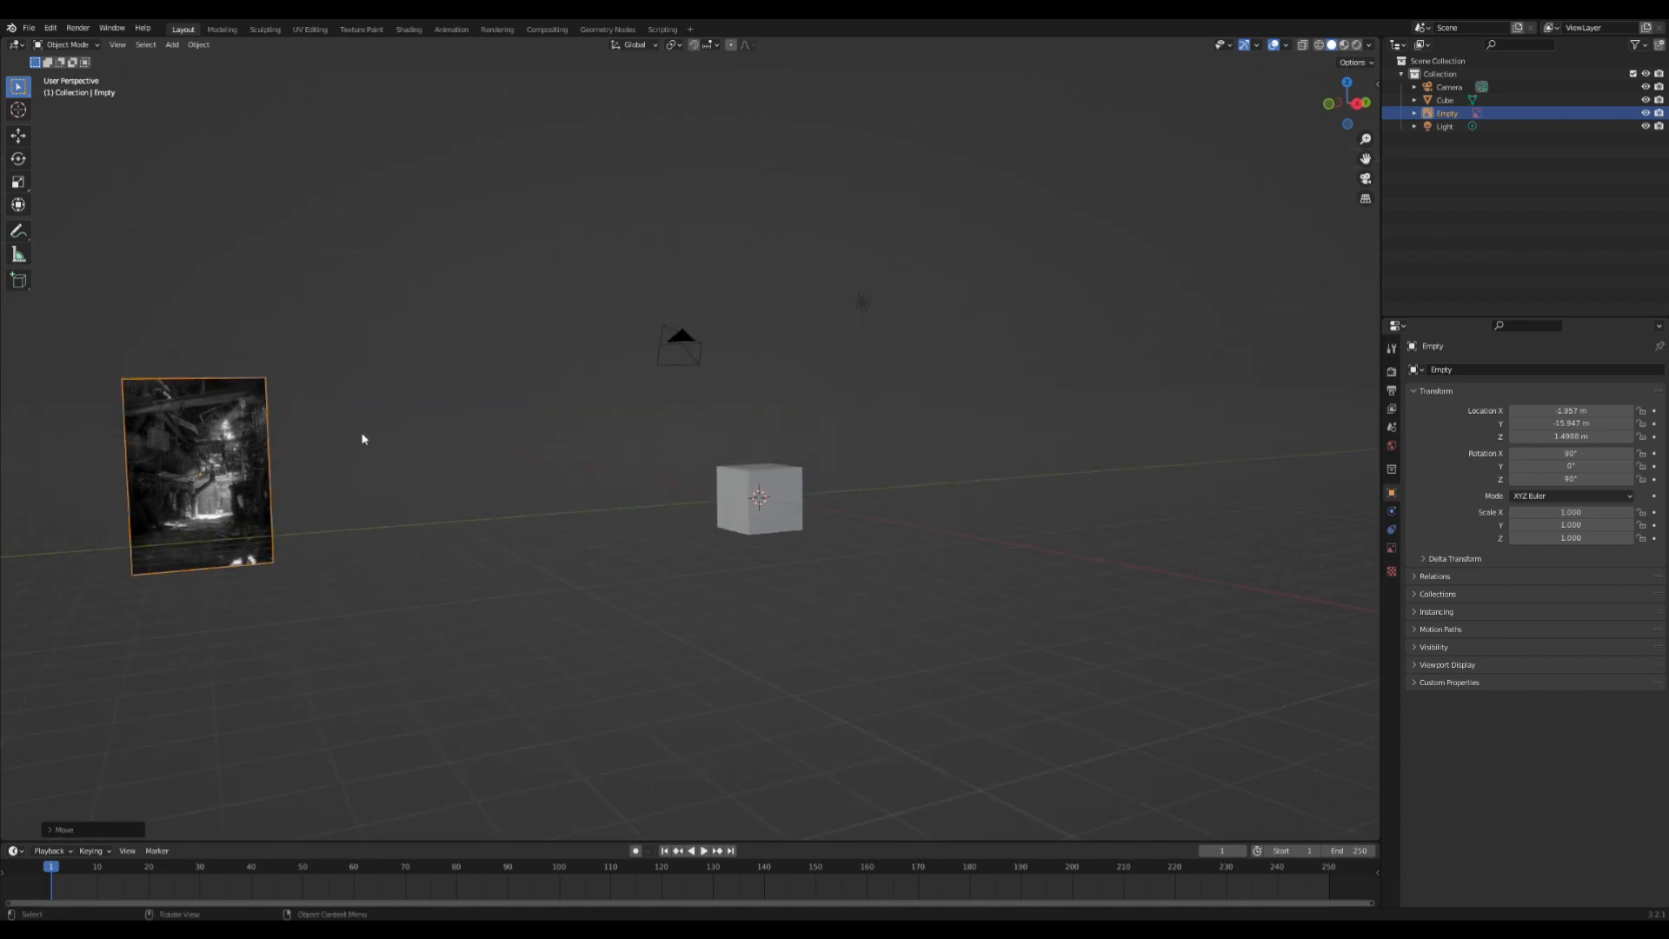
middle_click_drag(231, 432, 298, 347)
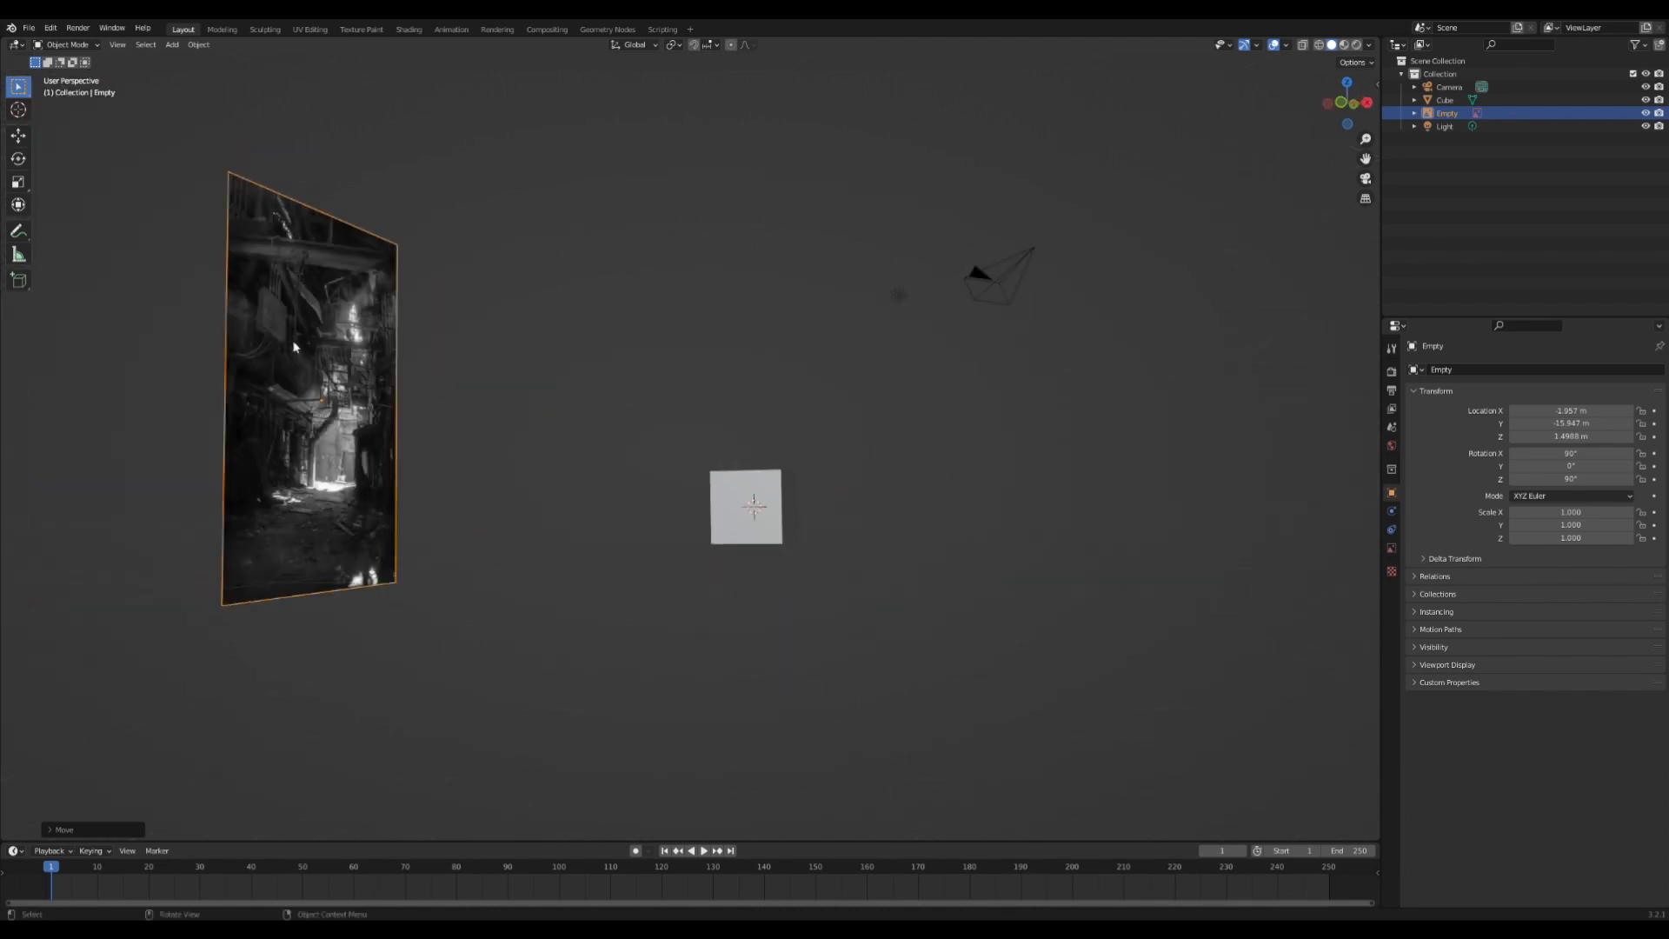
middle_click_drag(781, 395, 648, 426)
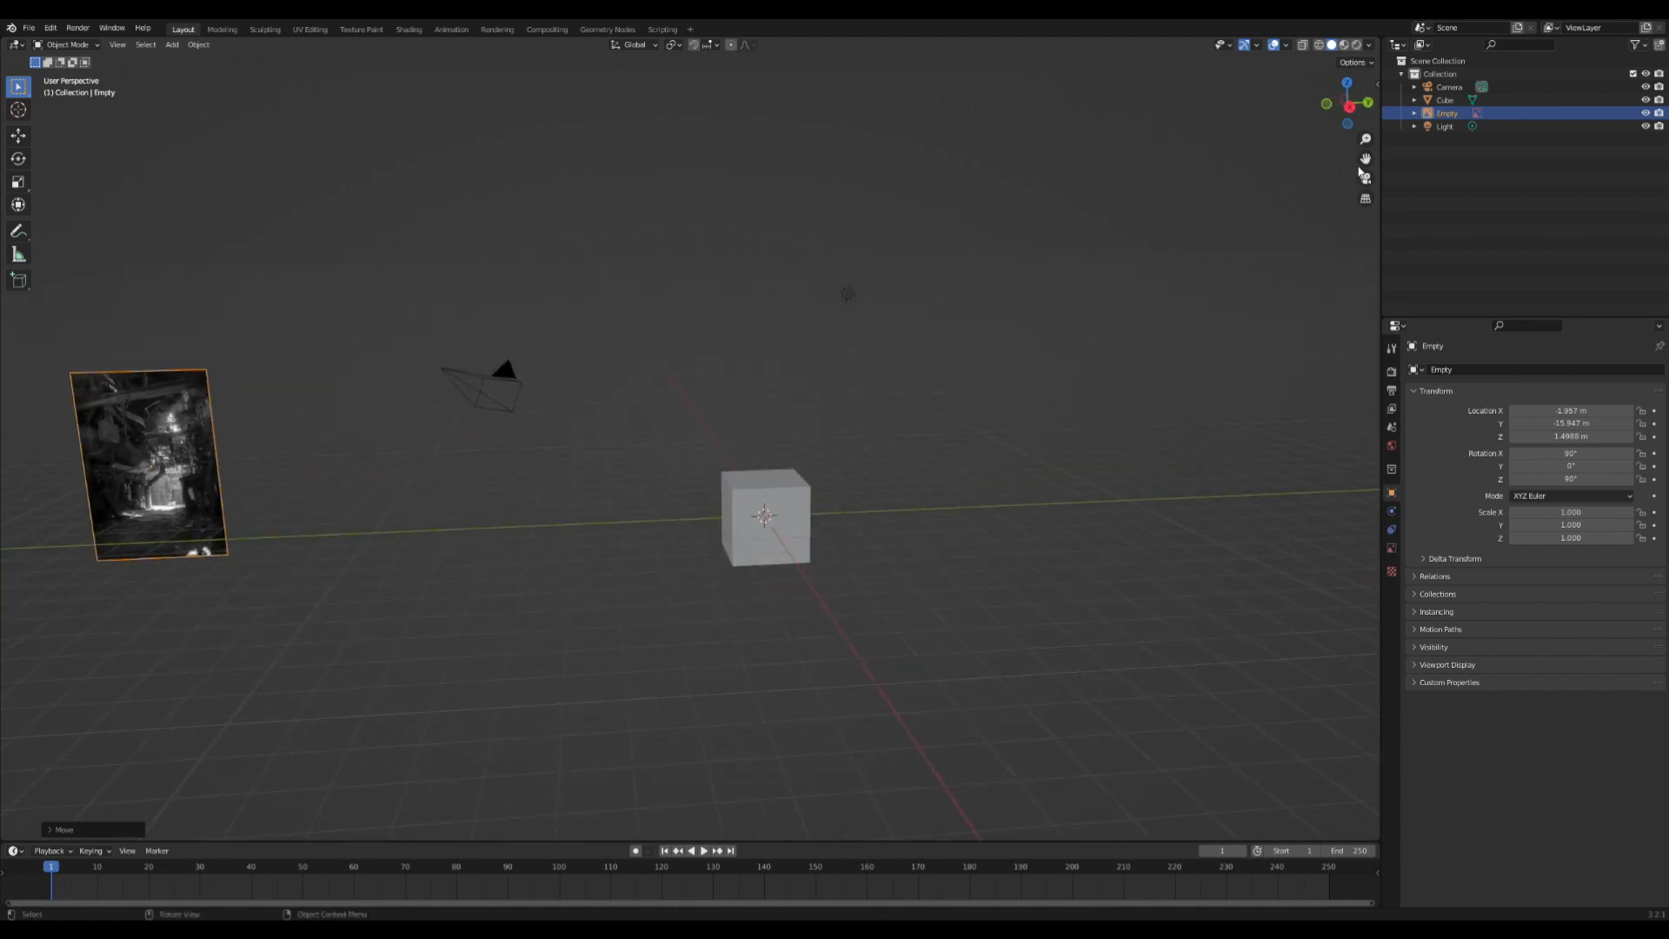
left_click_drag(1363, 163, 496, 92)
scroll(790, 356, "up", 5)
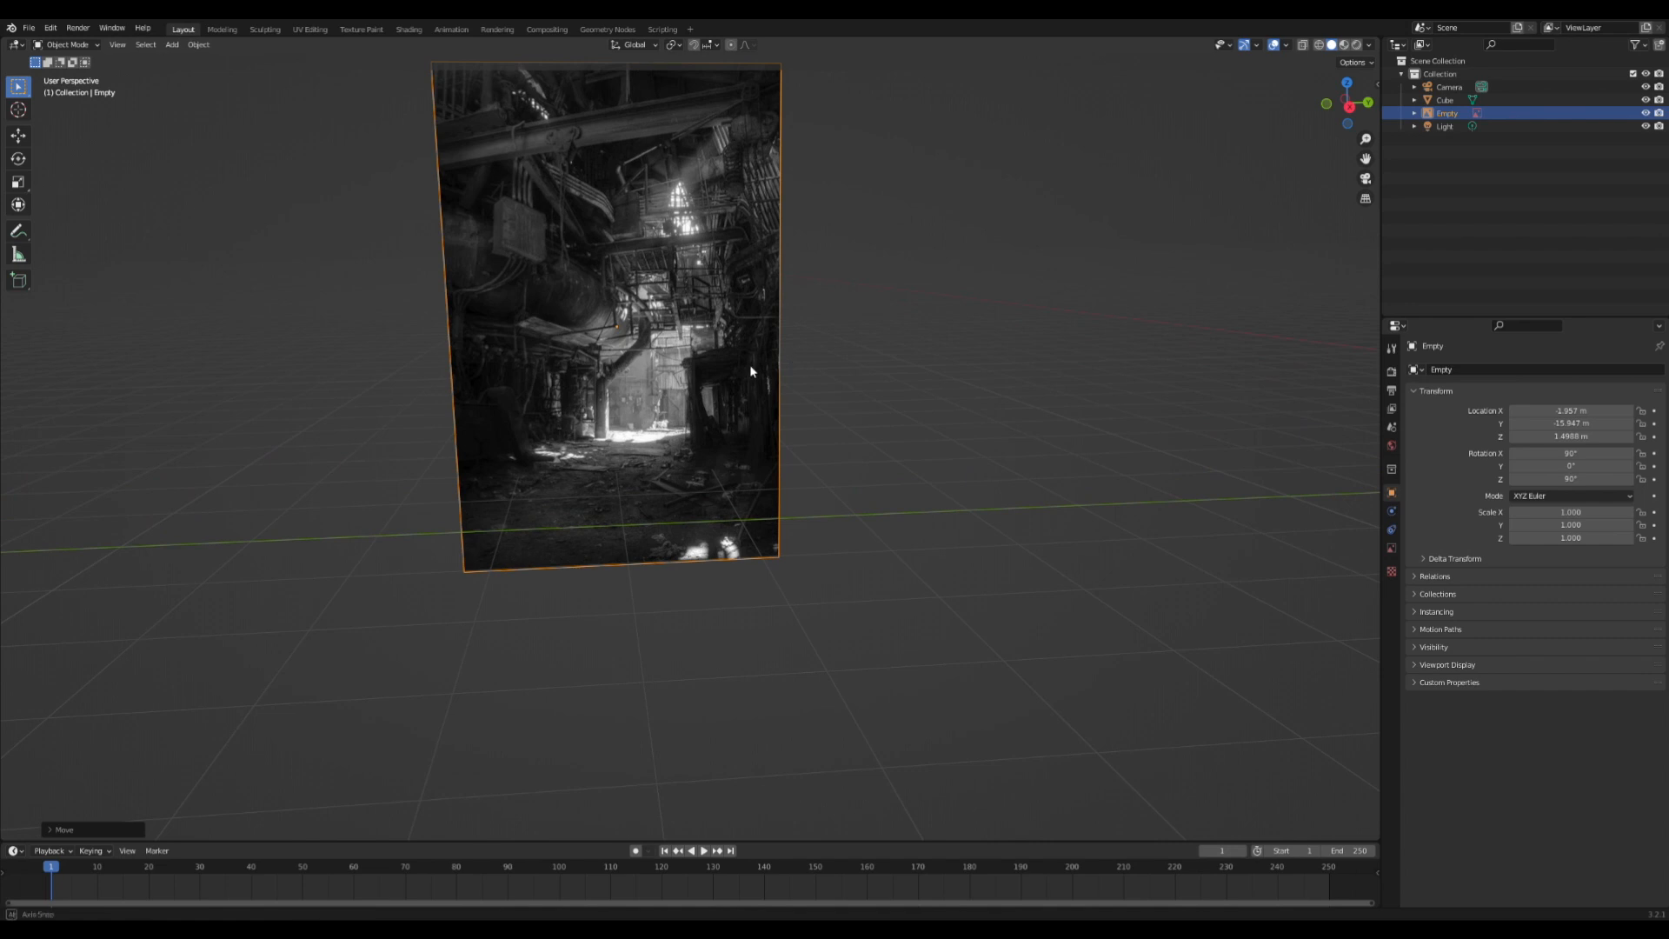
scroll(748, 357, "down", 2)
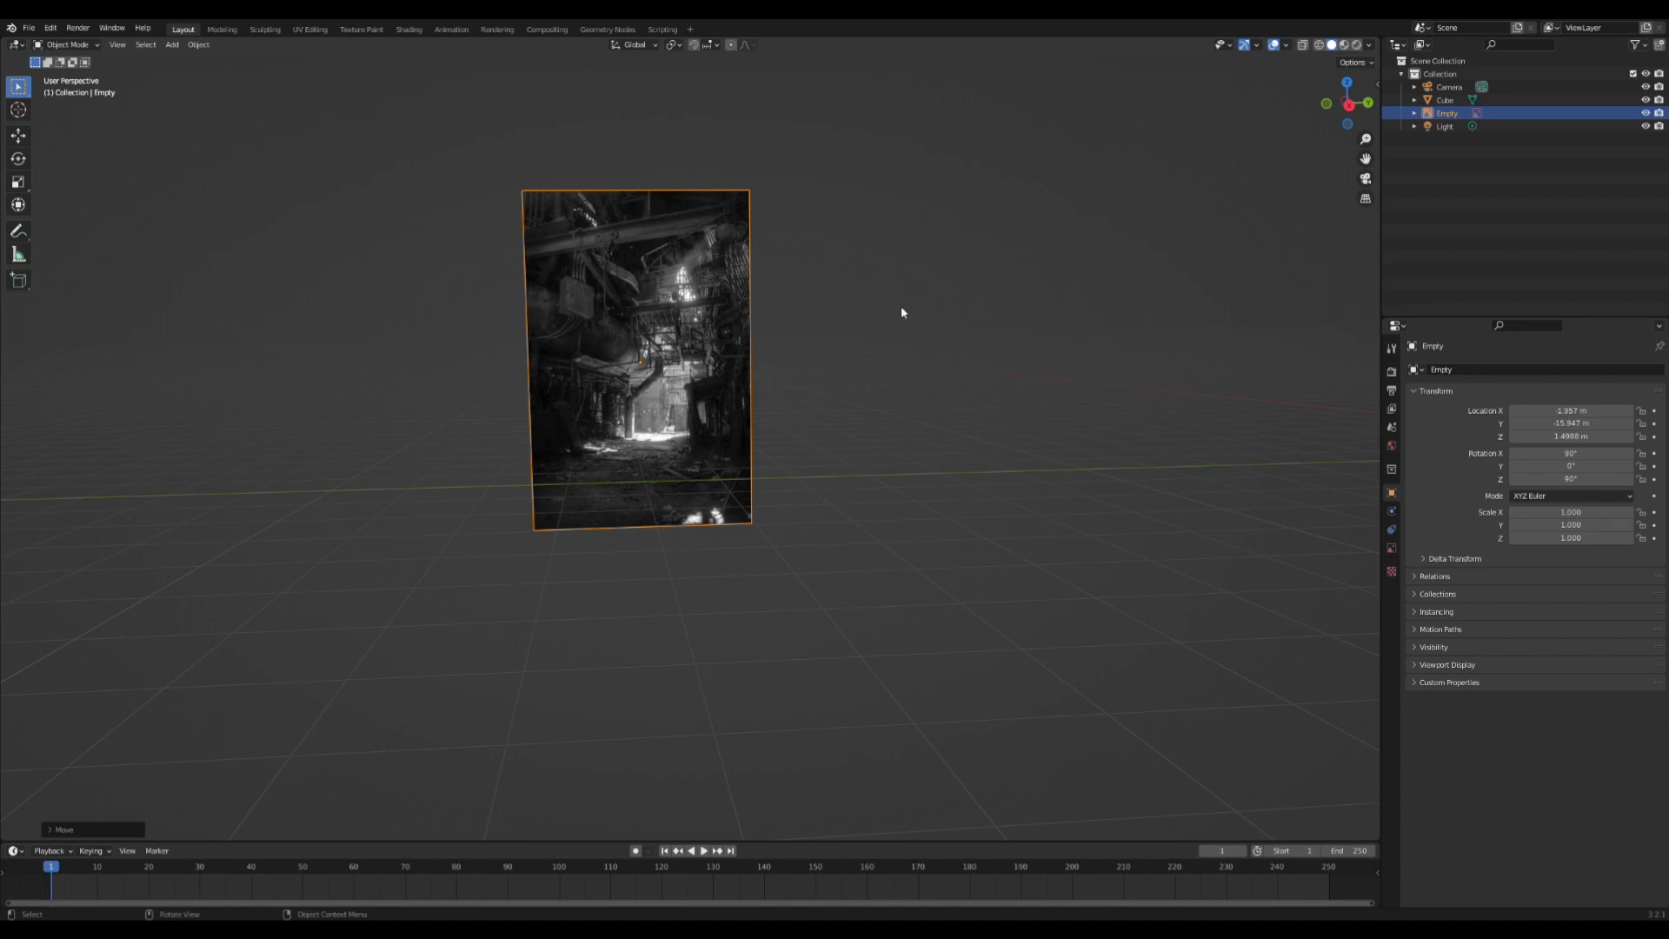
scroll(904, 313, "down", 1)
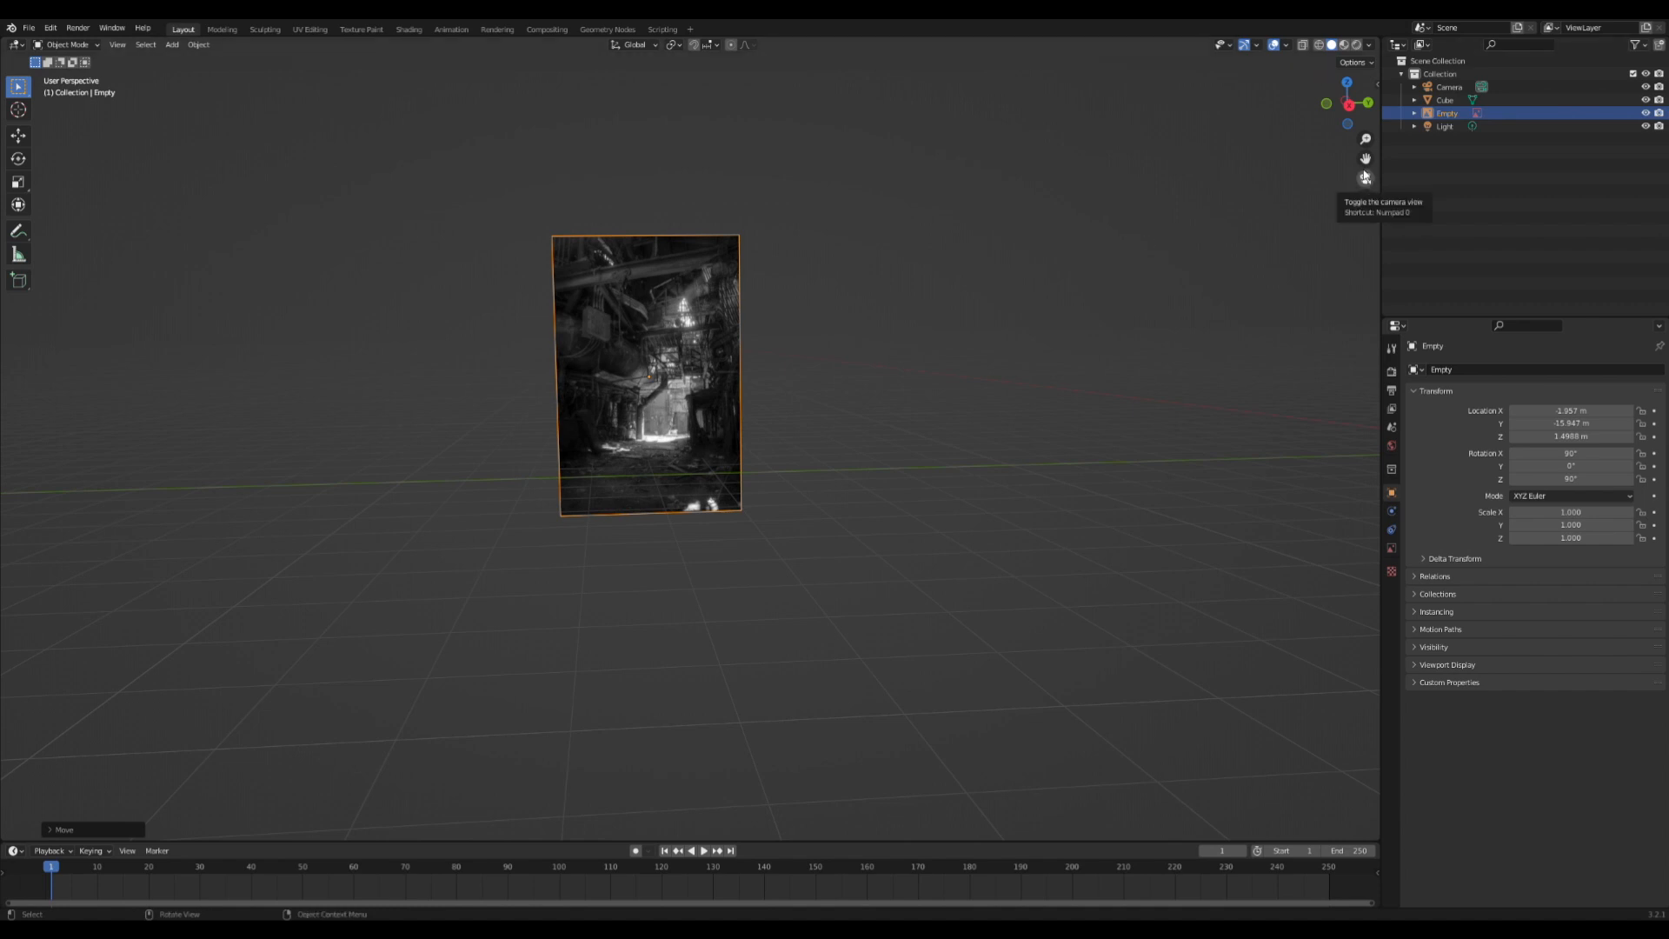
scroll(676, 364, "up", 5)
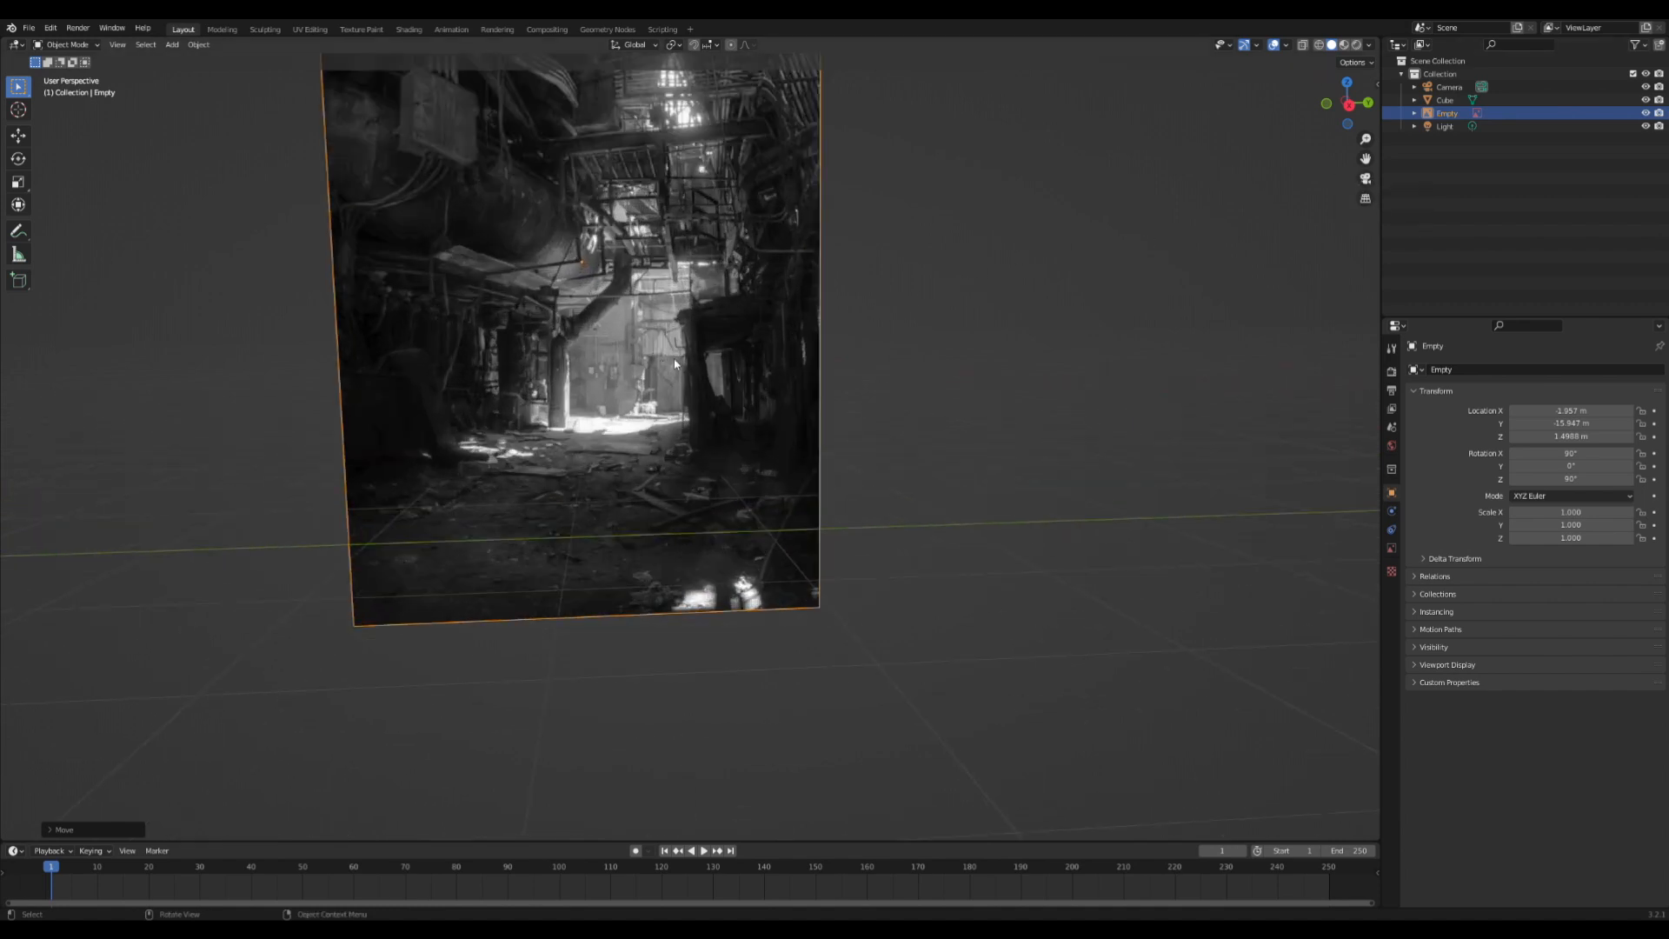
left_click_drag(1366, 159, 1148, 333)
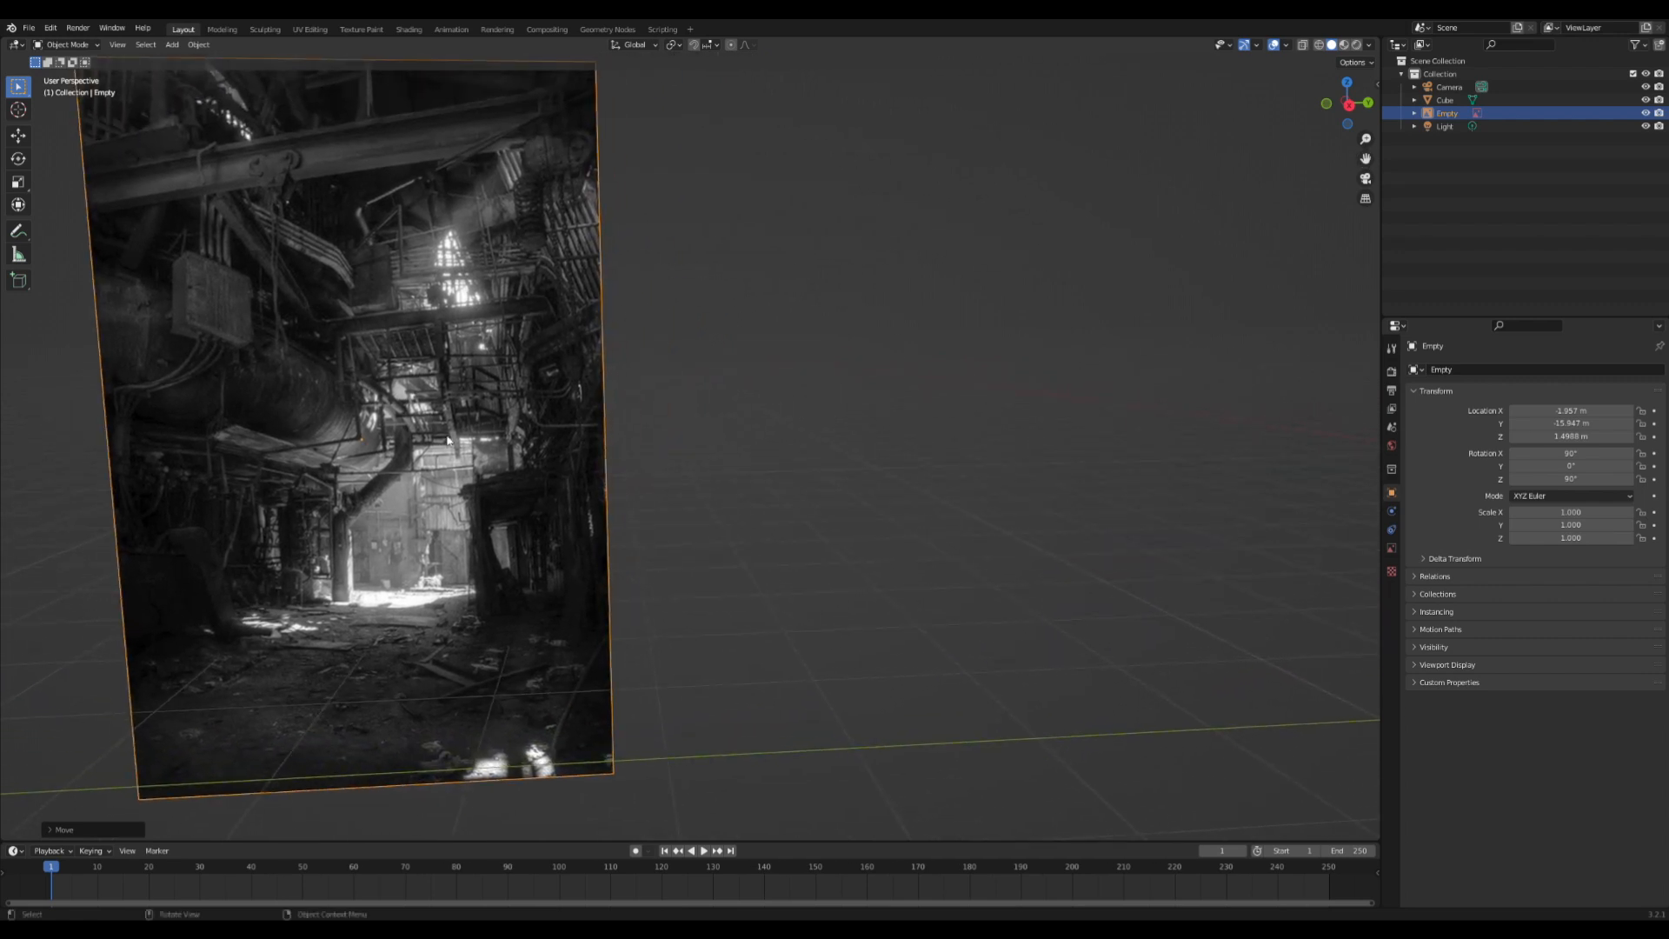
scroll(602, 423, "down", 6)
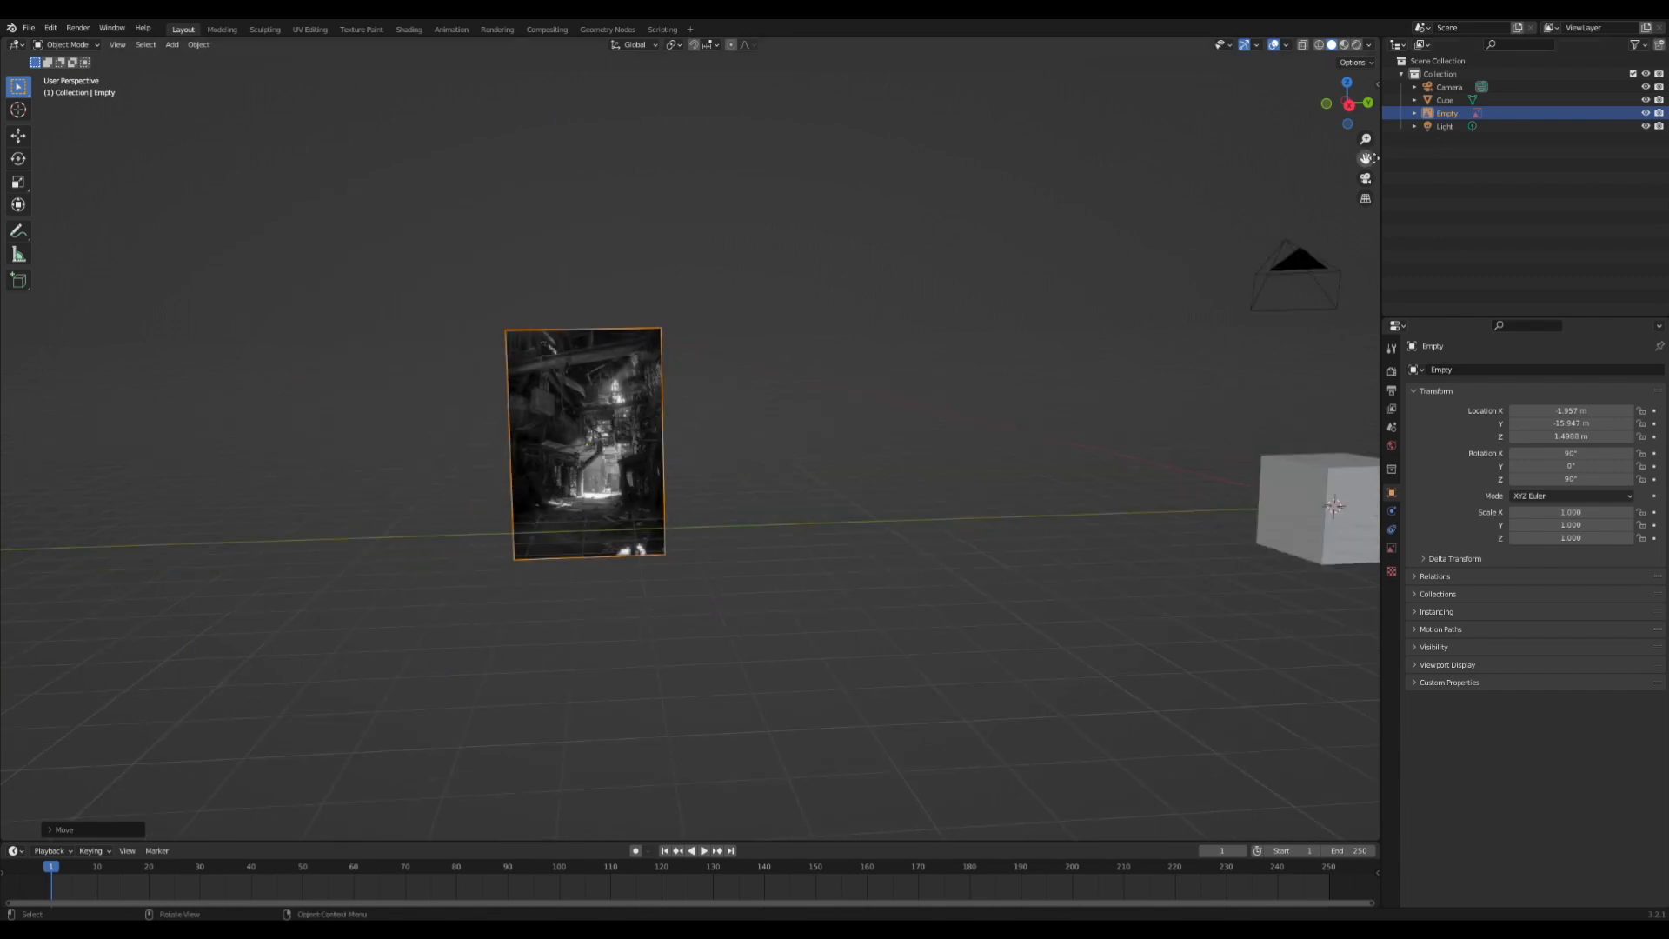
left_click_drag(1369, 159, 1136, 117)
scroll(811, 338, "down", 1)
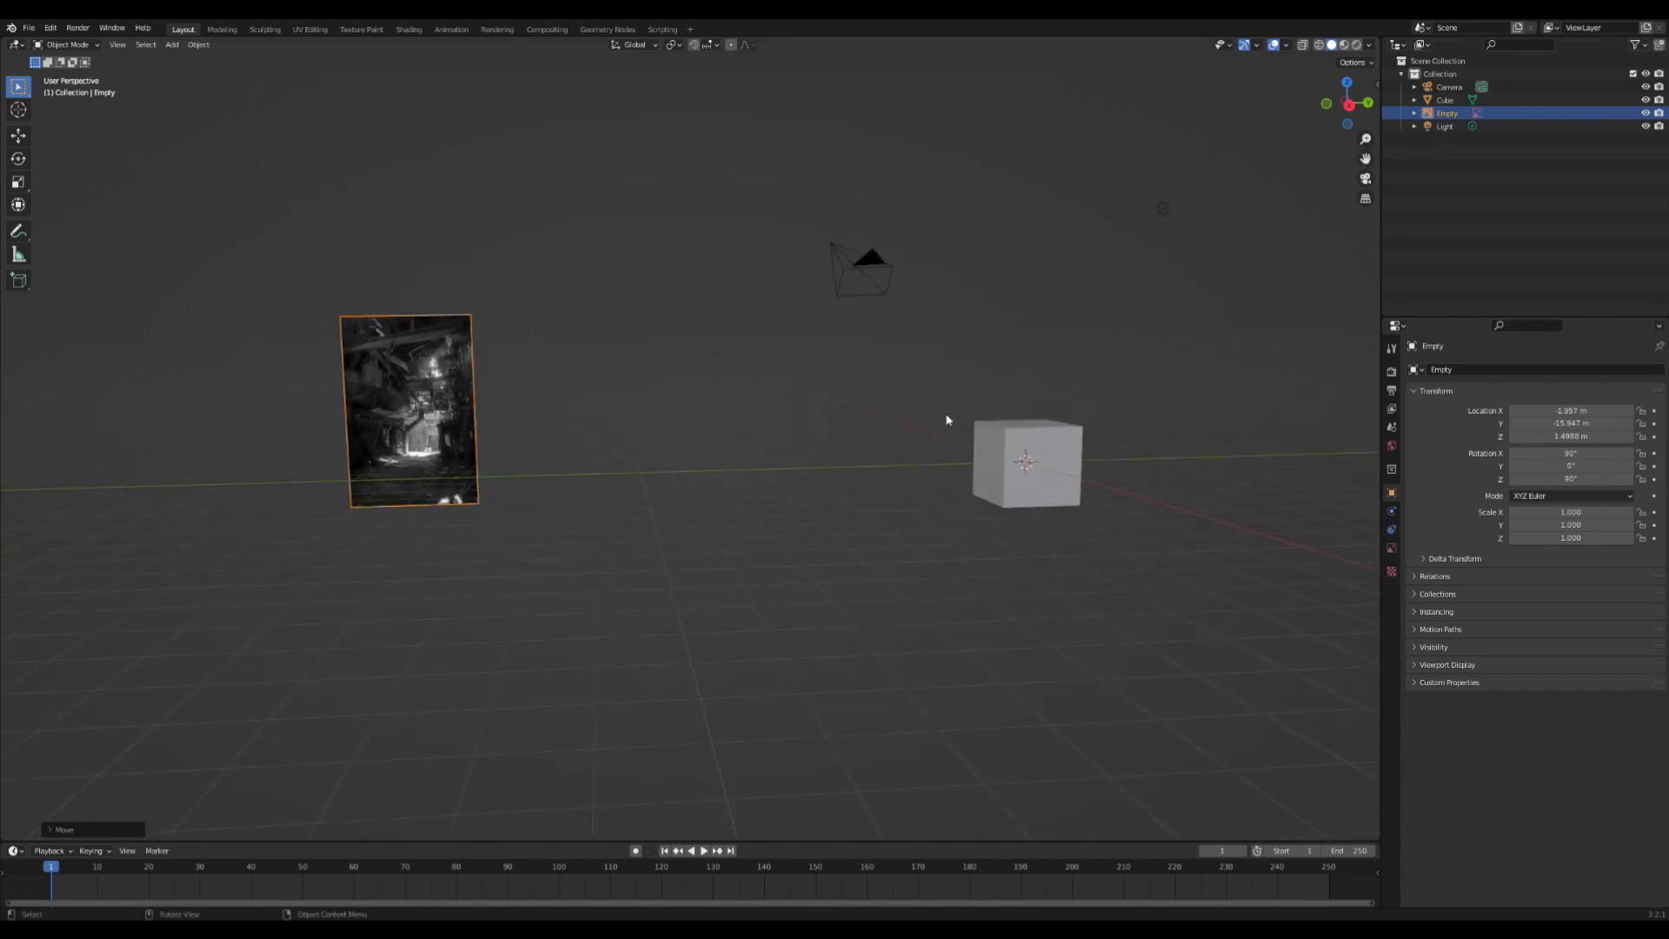
middle_click_drag(947, 421, 1055, 478)
left_click(1034, 445)
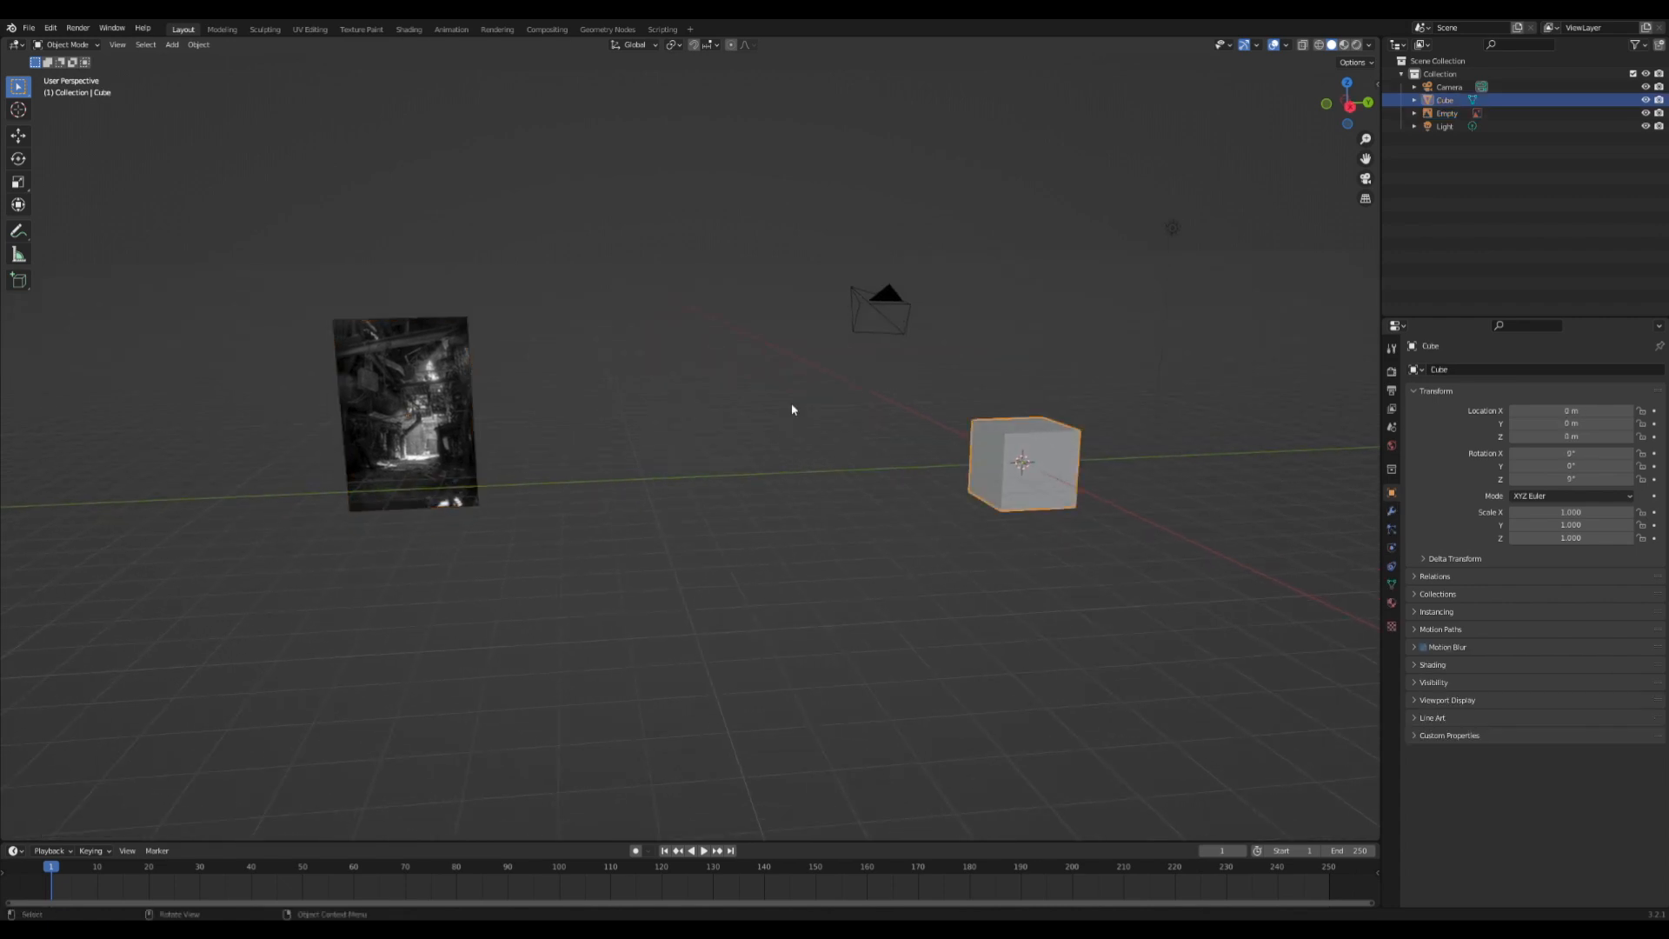
middle_click_drag(791, 409, 1078, 326)
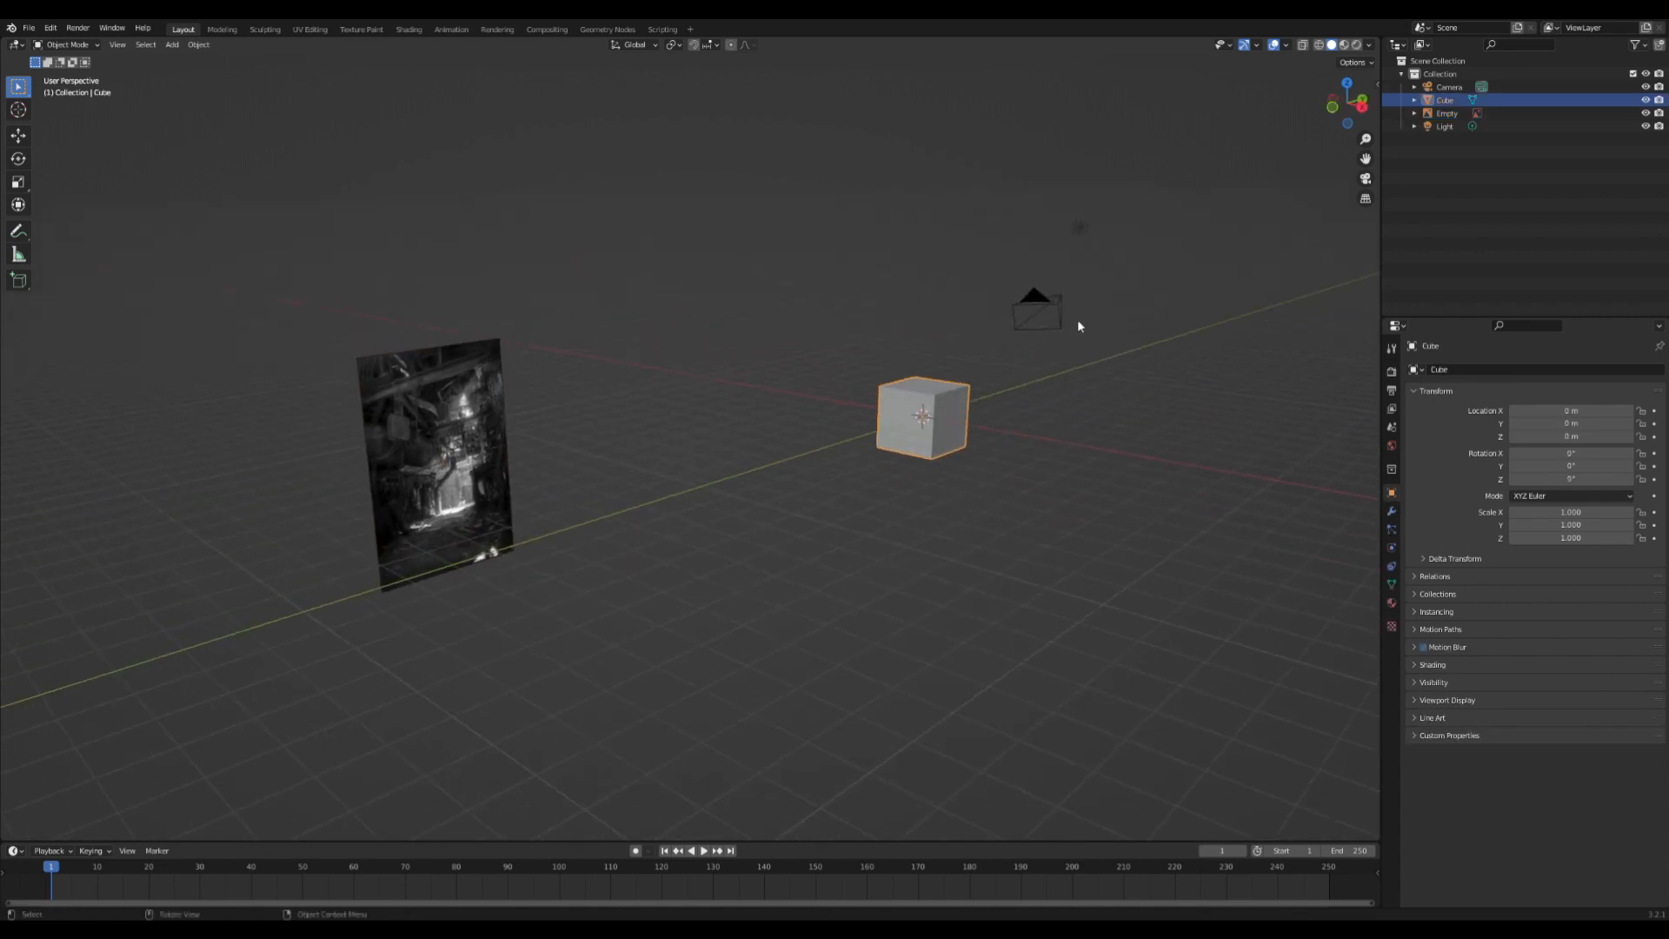
- Scale the reference image up to about 4.4 and move it farther along the Y axis to about -26 m
left_click(480, 420)
middle_click_drag(653, 401, 577, 372)
key("s")
left_click(1050, 259)
scroll(821, 318, "down", 2)
key("s")
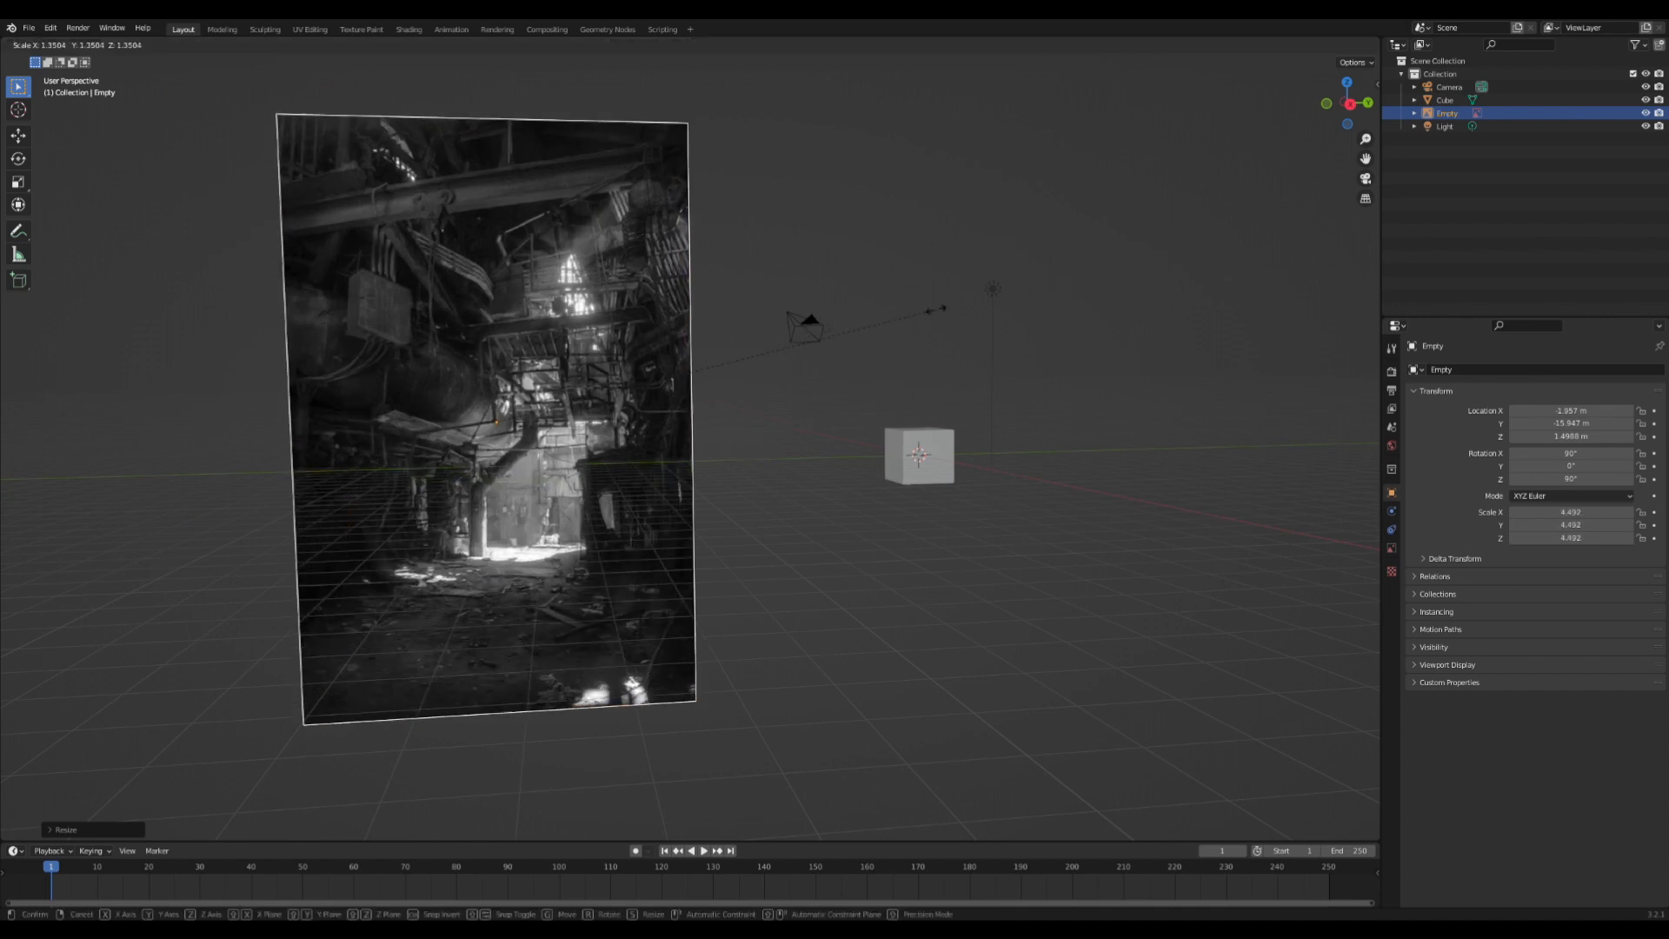
left_click(935, 309)
key("g")
key("y")
left_click(999, 493)
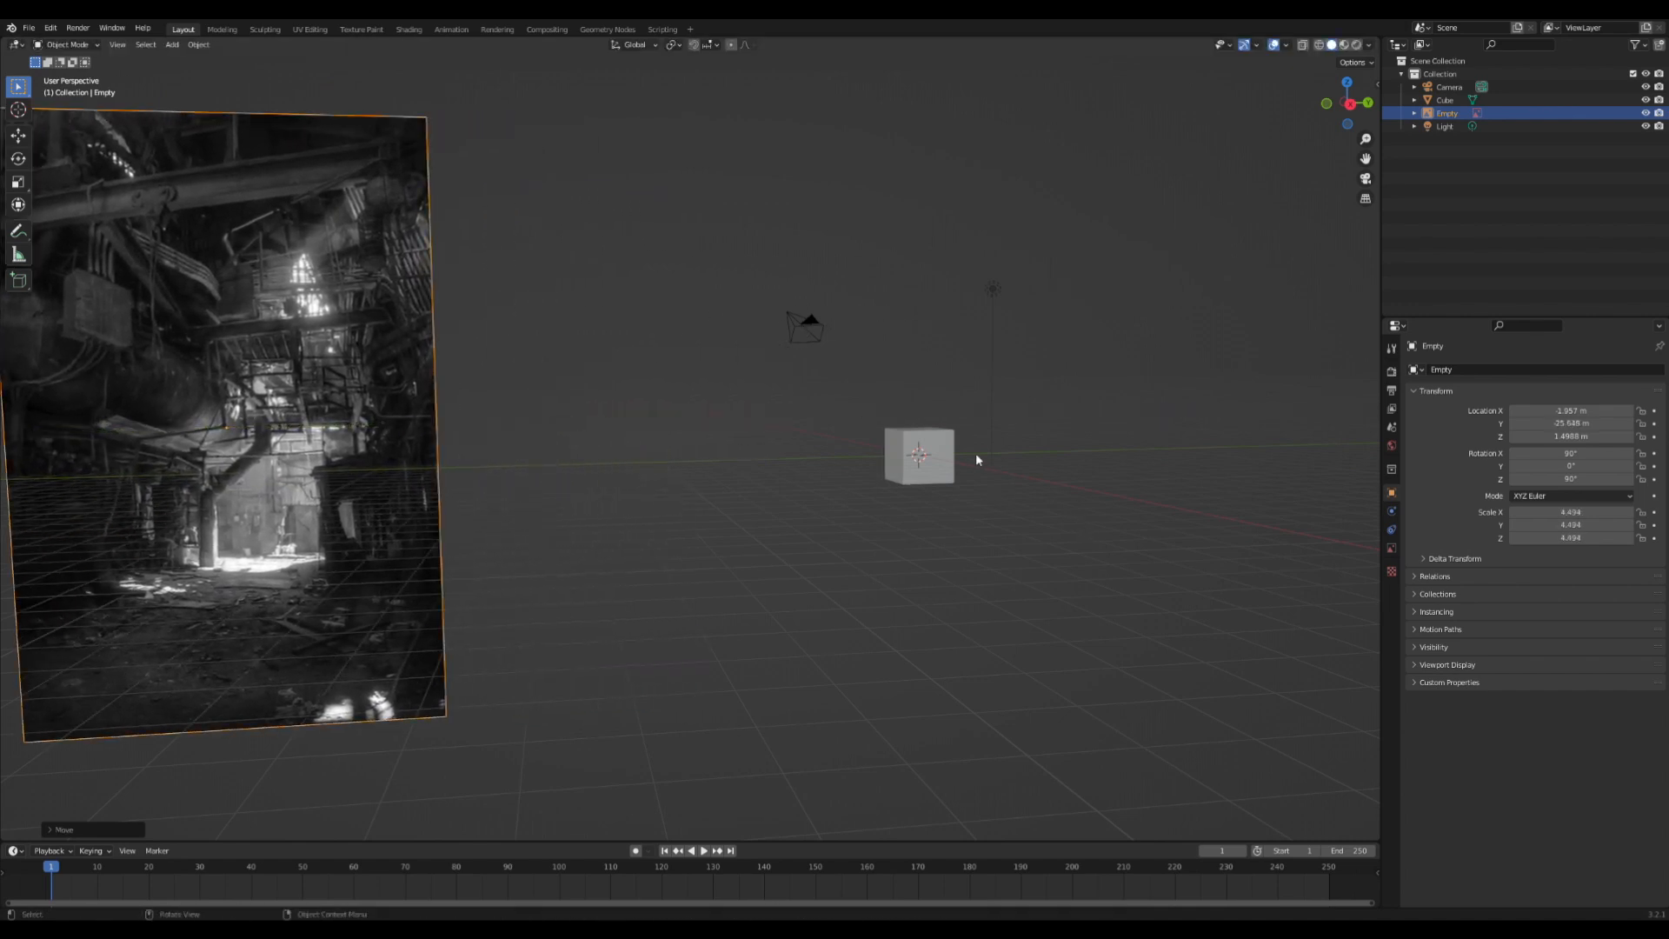
- Delete the default cube from the scene
left_click(921, 454)
key("x")
left_click(904, 454)
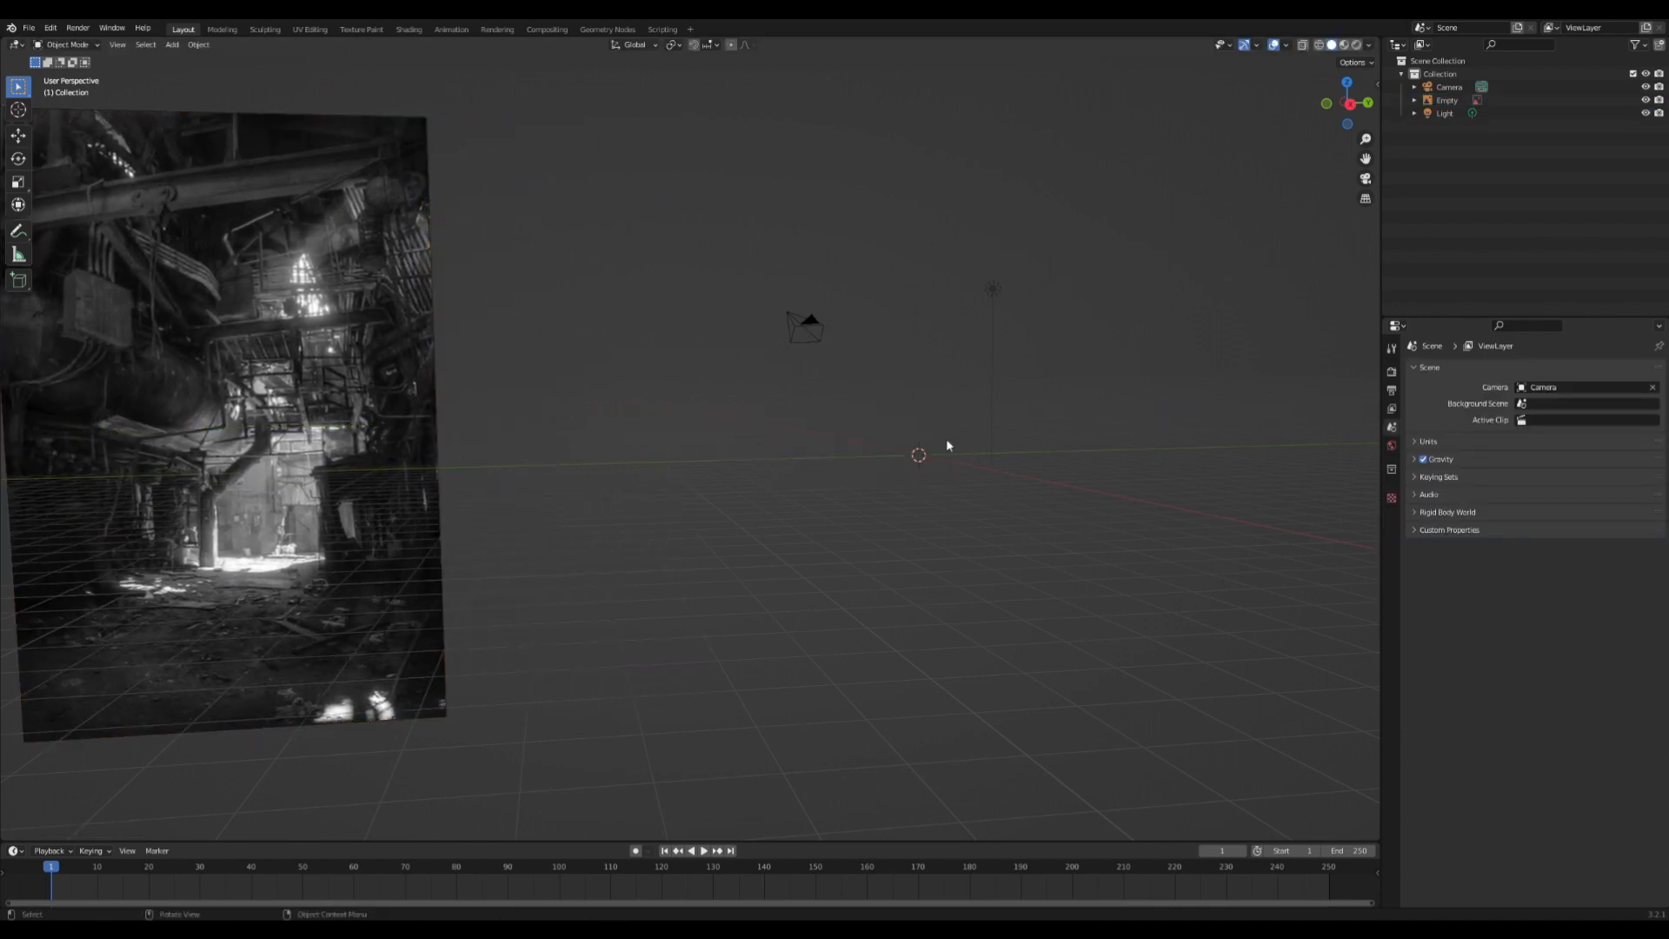
- Add a plane at the world origin and scale its mesh up uniformly in Edit Mode
key("shift+a")
left_click(954, 441)
mouse_move(954, 442)
middle_mouse_down()
mouse_move(959, 470)
mouse_move(939, 461)
middle_mouse_up()
key("Tab")
key("s")
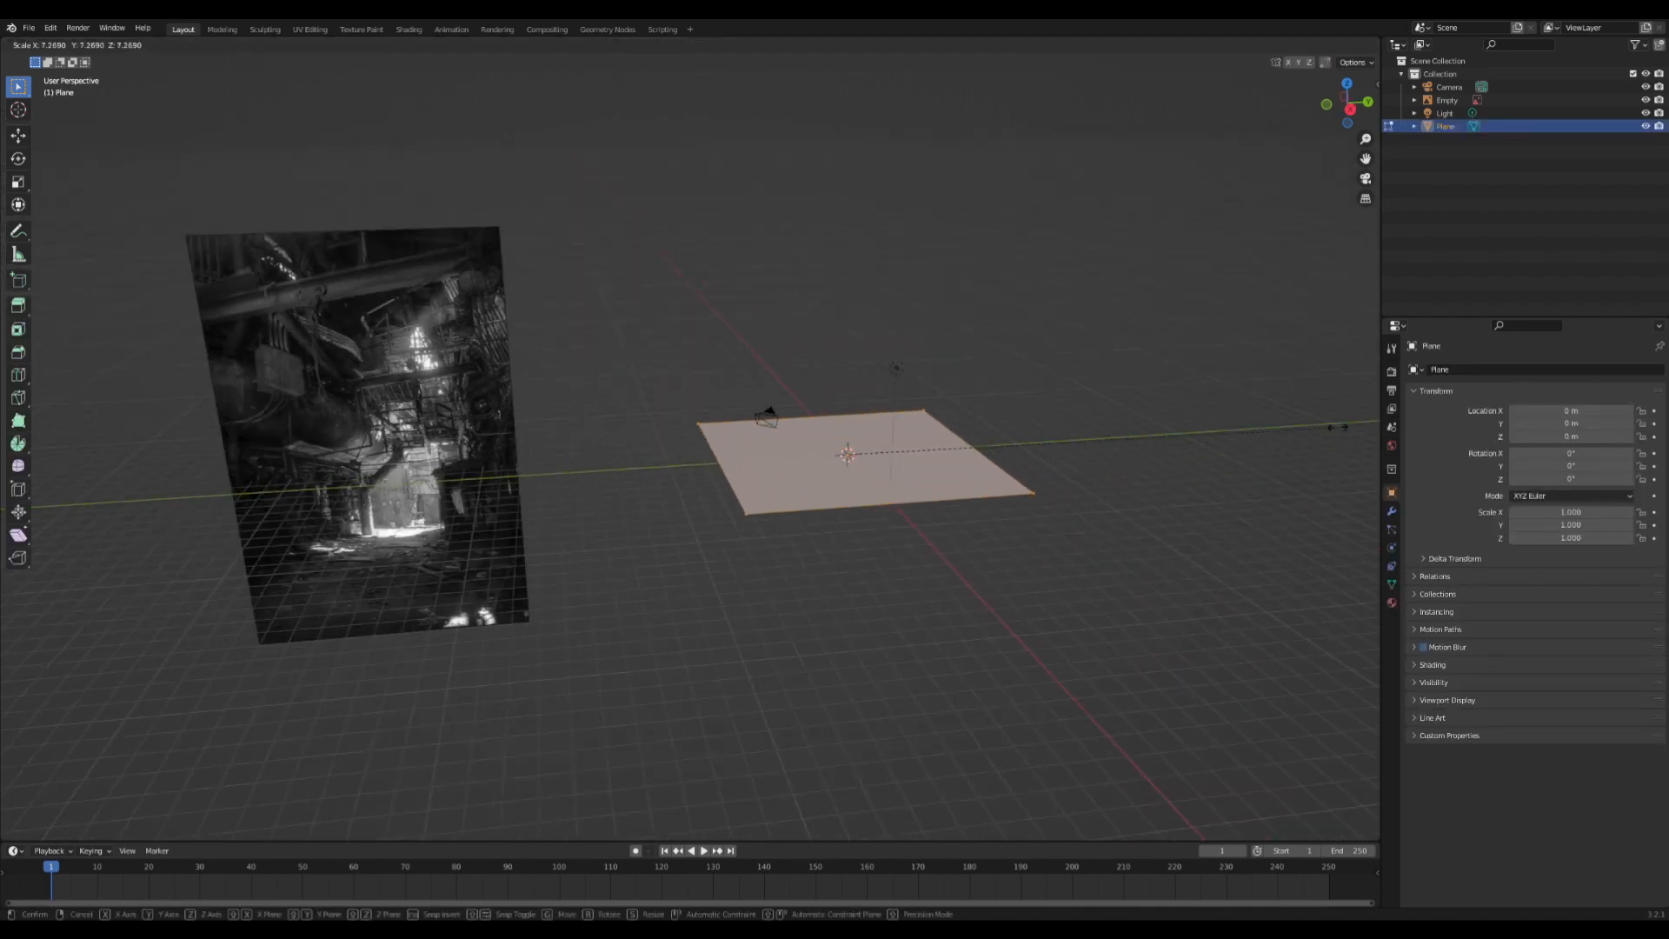
left_click(149, 387)
- Narrow the plane's mesh along the Y axis and stretch it along the X axis into a long rectangular floor
key("s")
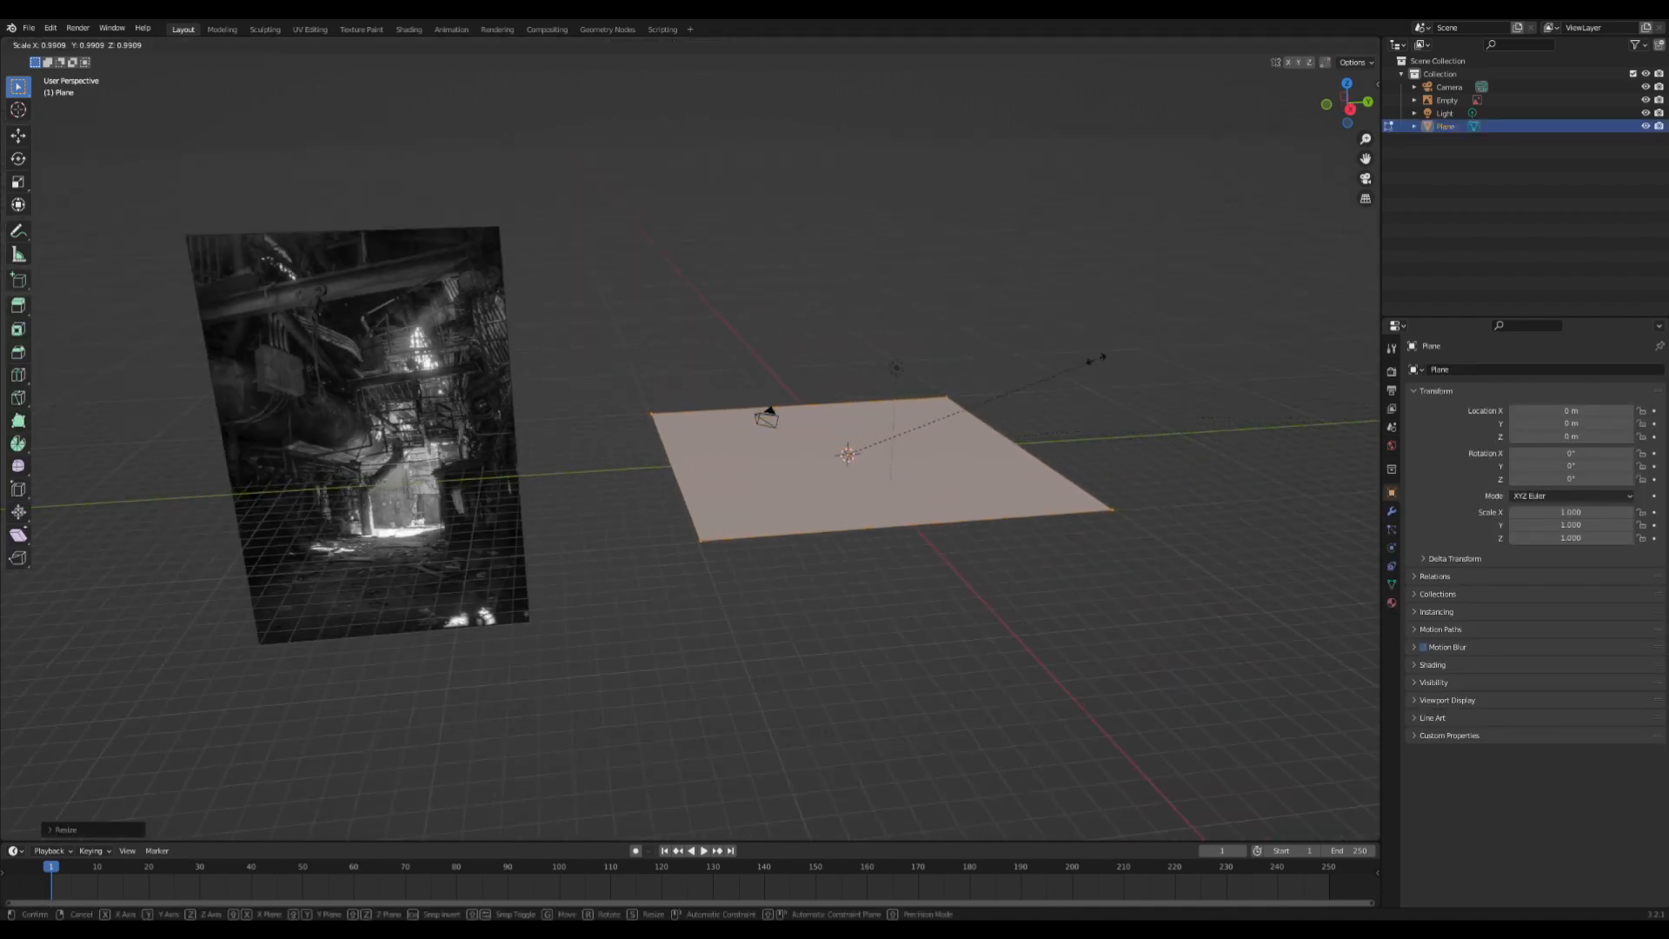
key("y")
left_click(999, 381)
key("s")
key("x")
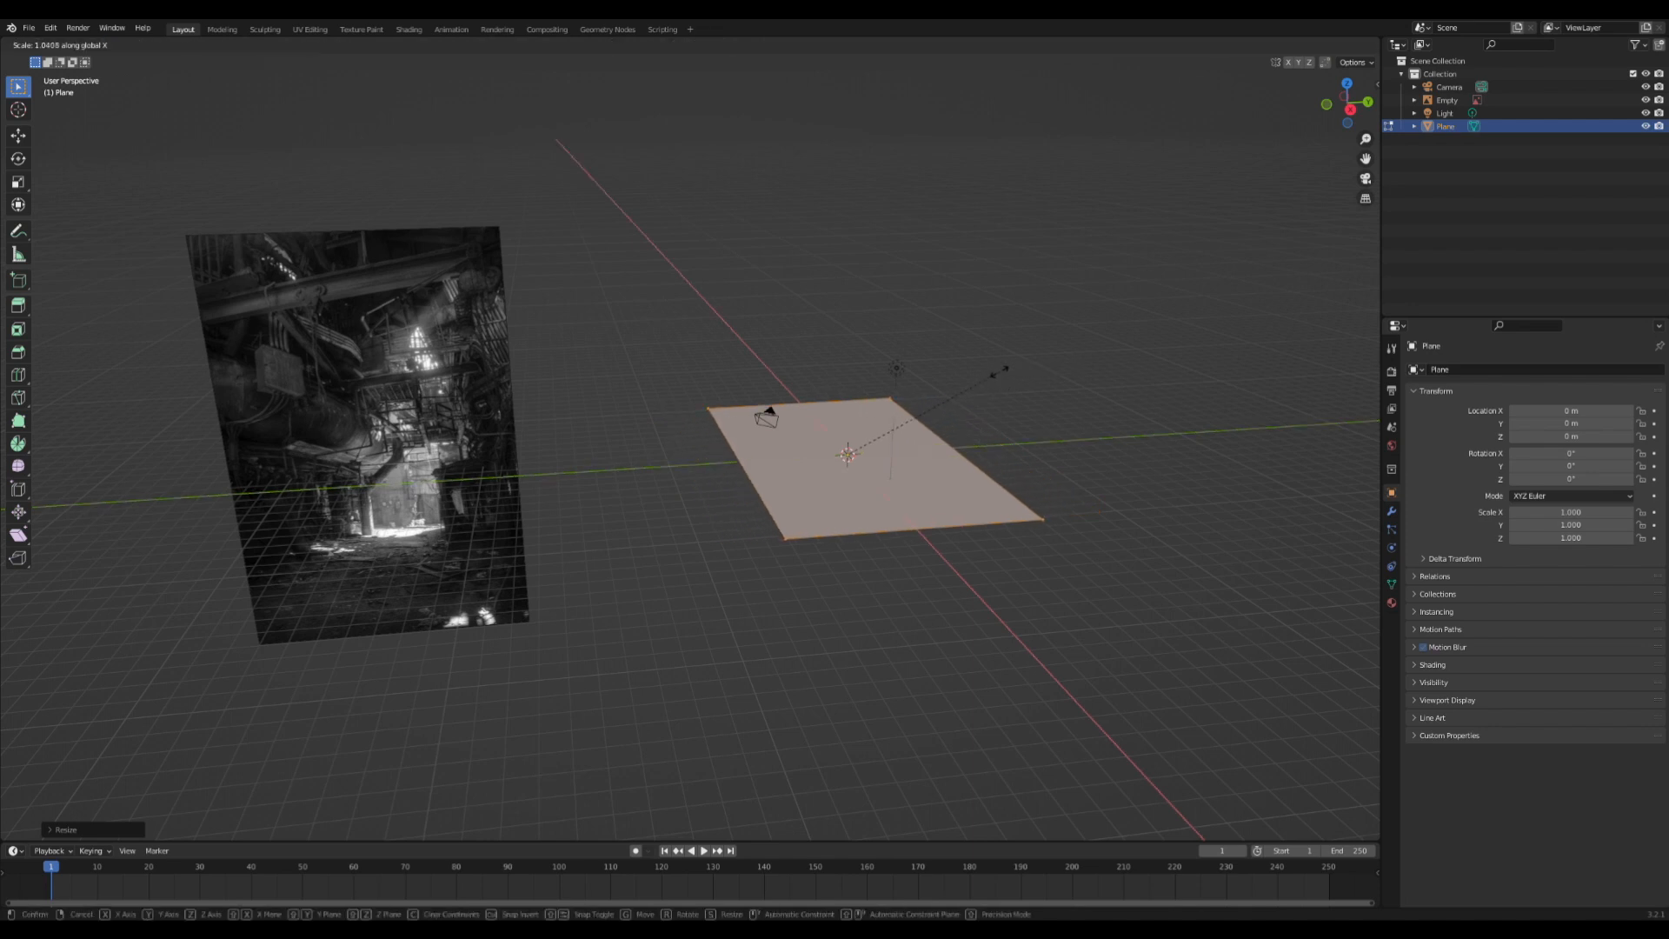
left_click(1086, 319)
- Save the blend file and return the floor plane to Object Mode
middle_click_drag(720, 475, 630, 455, "shift")
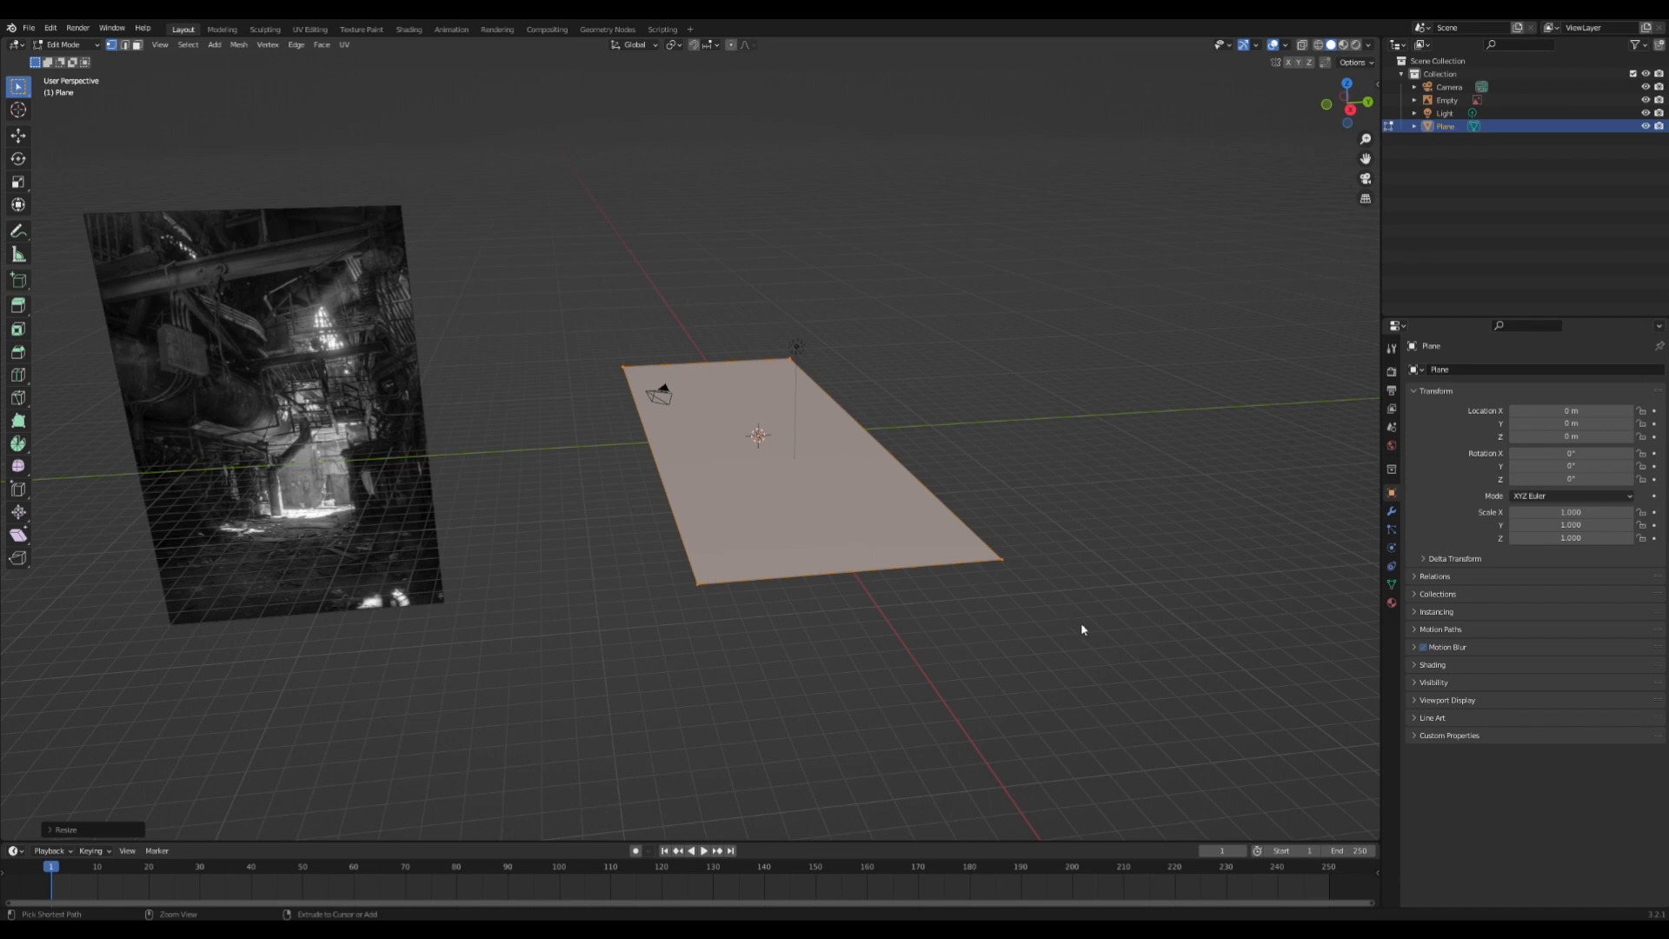
key("ctrl+s")
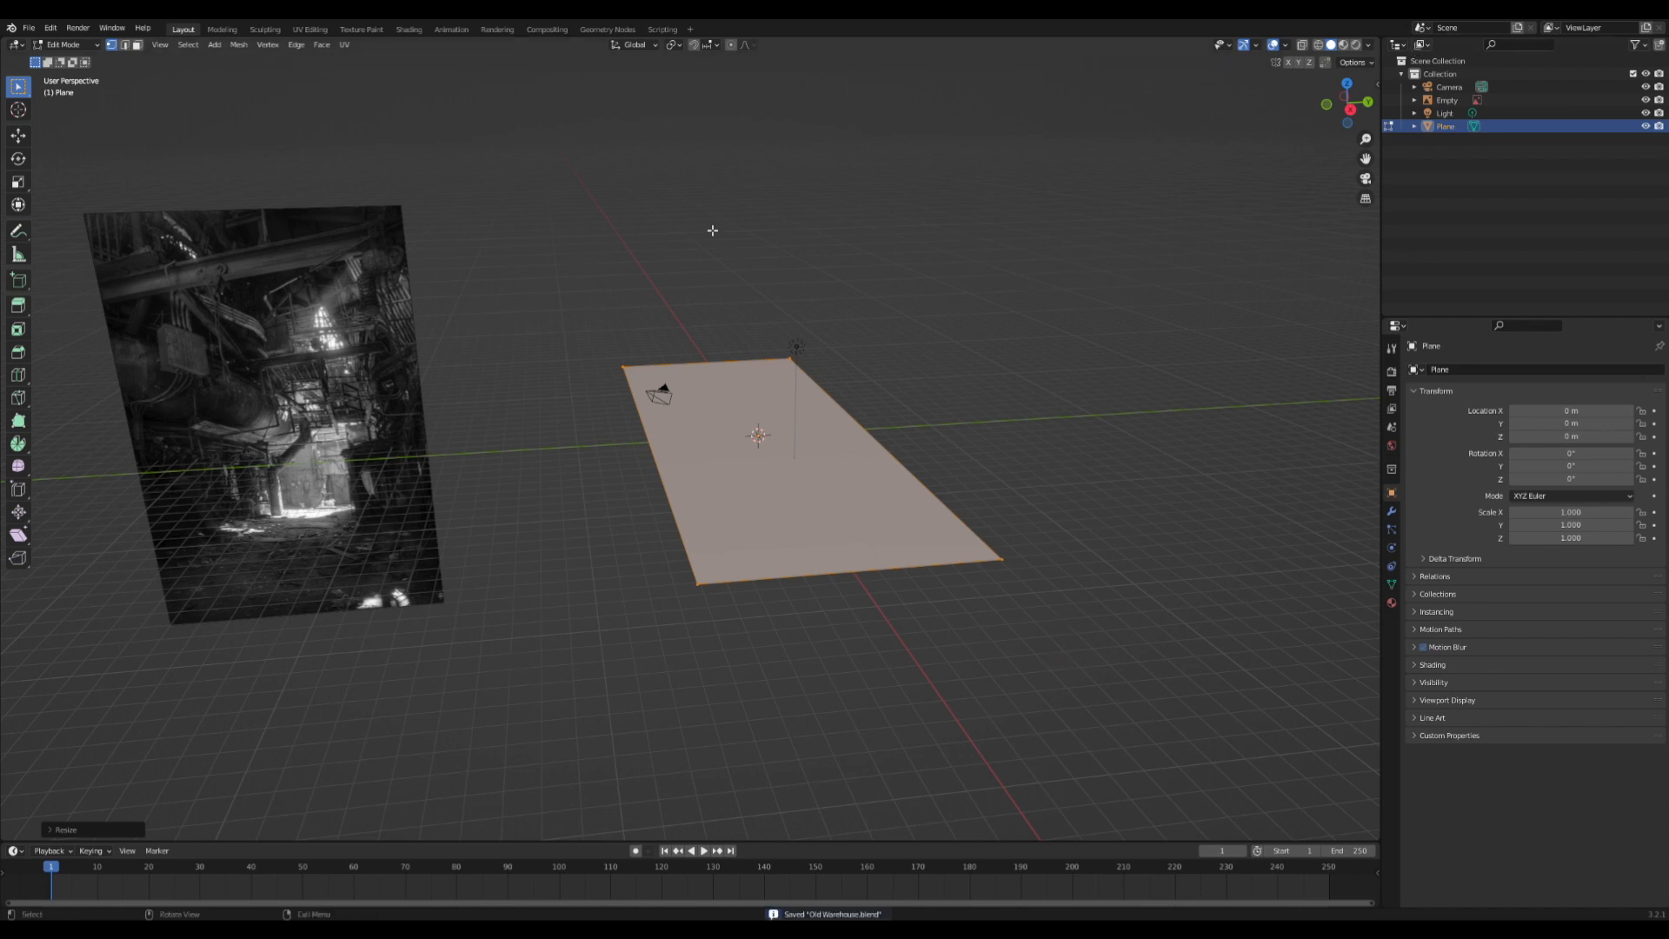
key("Tab")
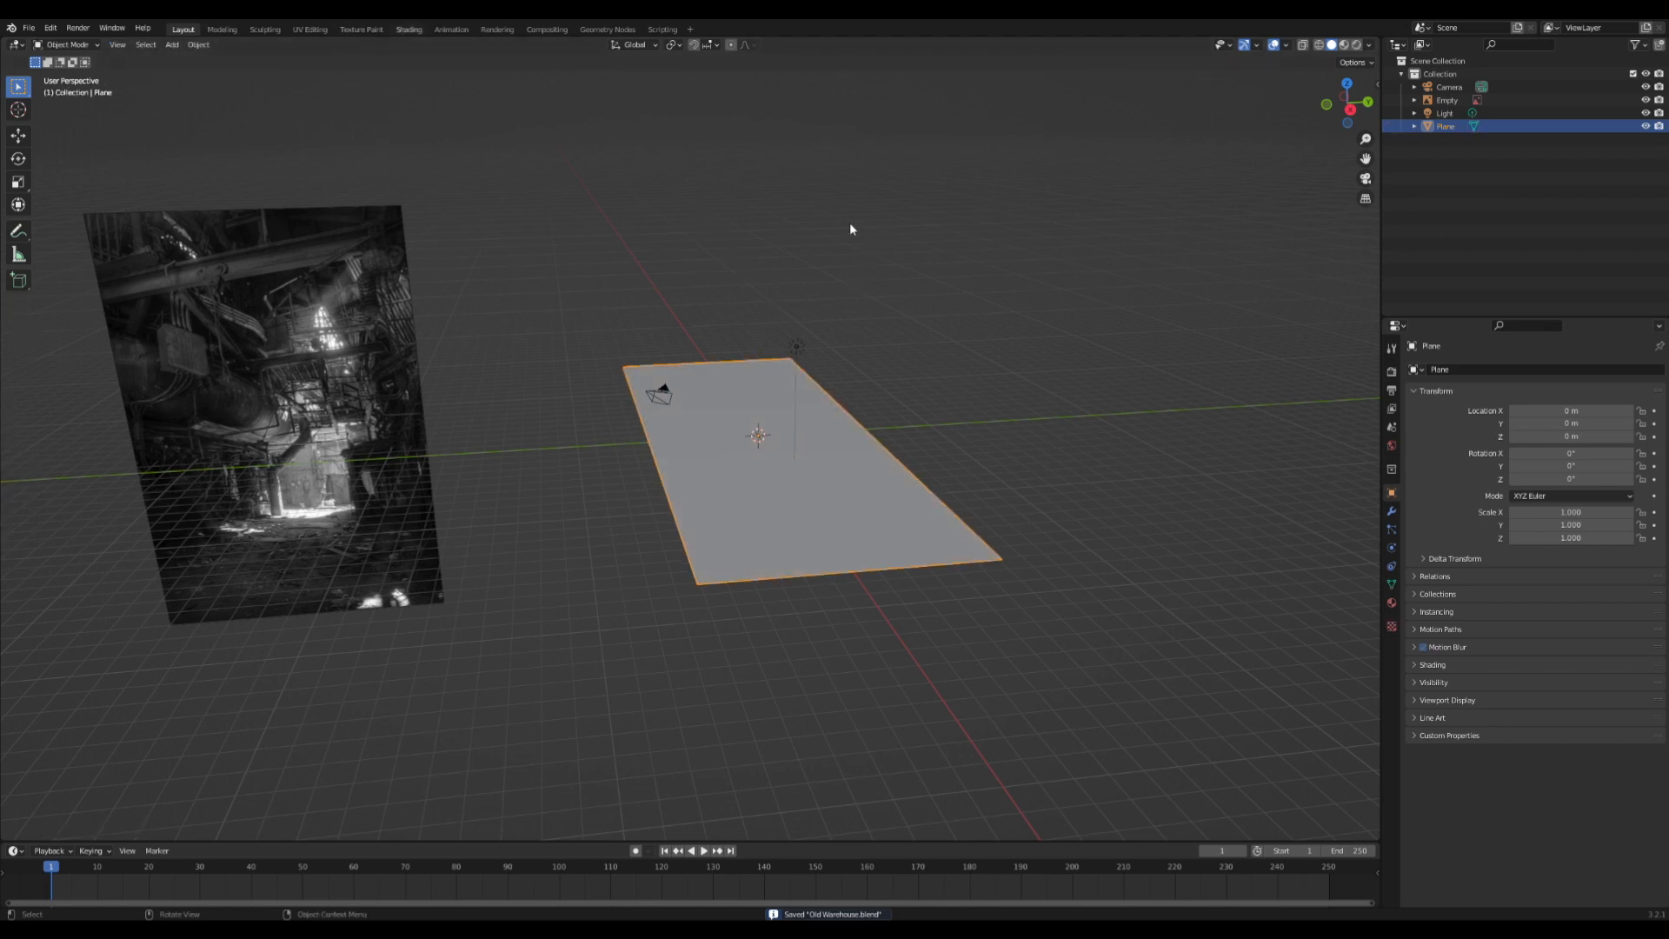
- Switch to the Shading workspace and set its 3D viewport to rendered shading with the floor and reference image in view
left_click(408, 30)
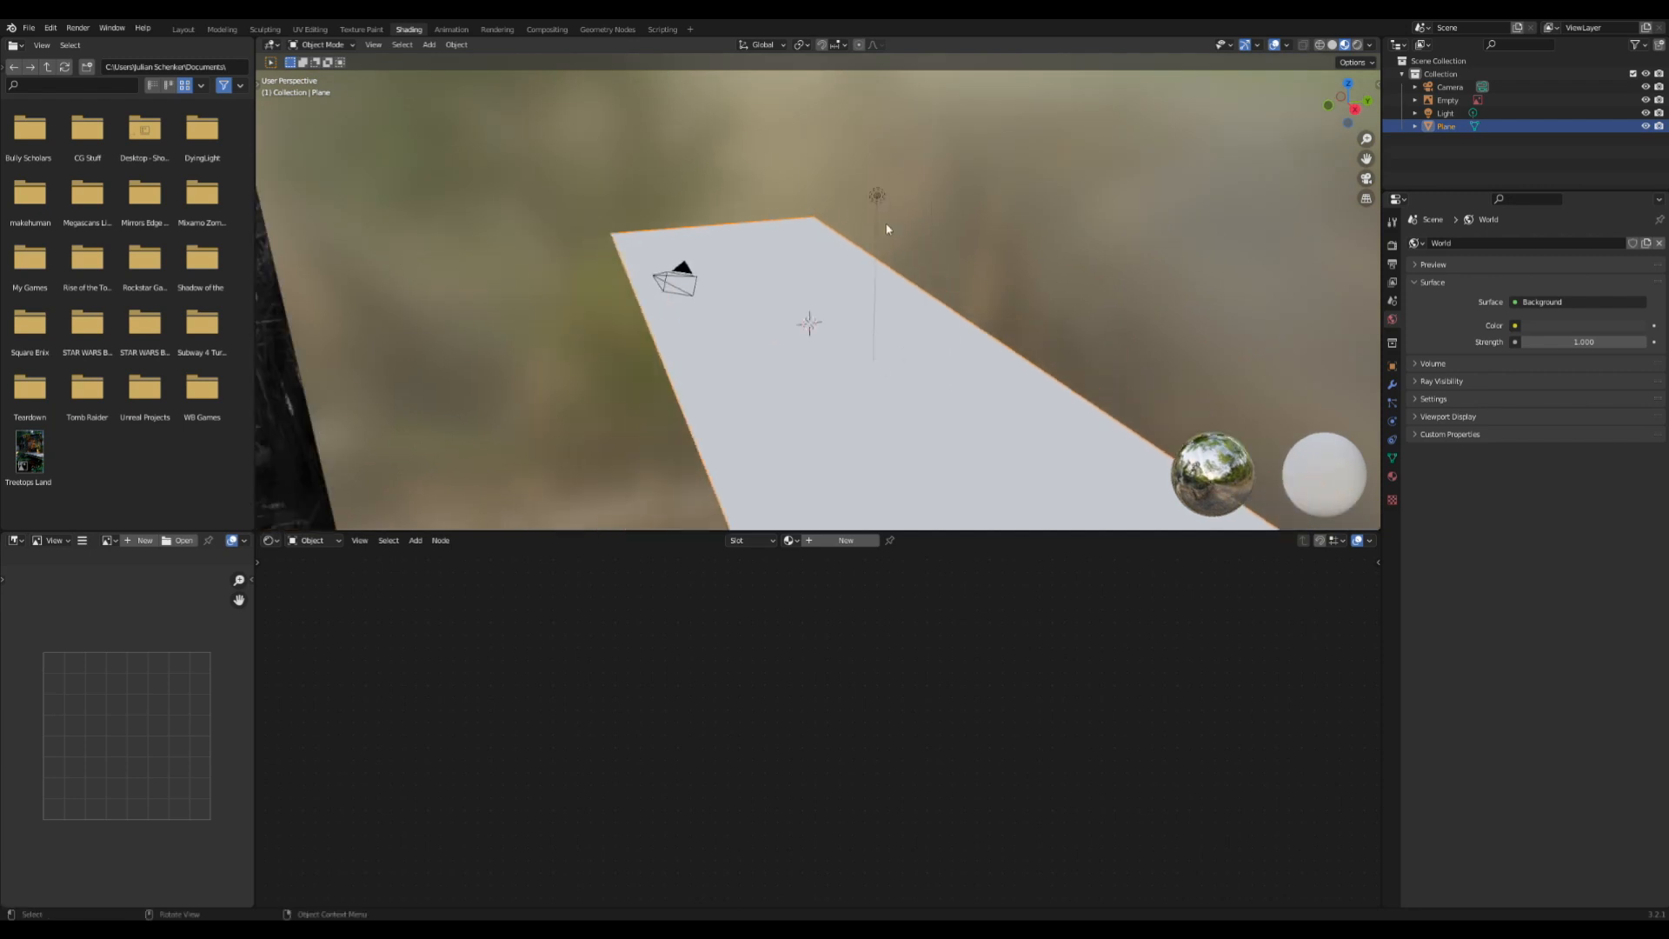
key("z")
left_click(898, 146)
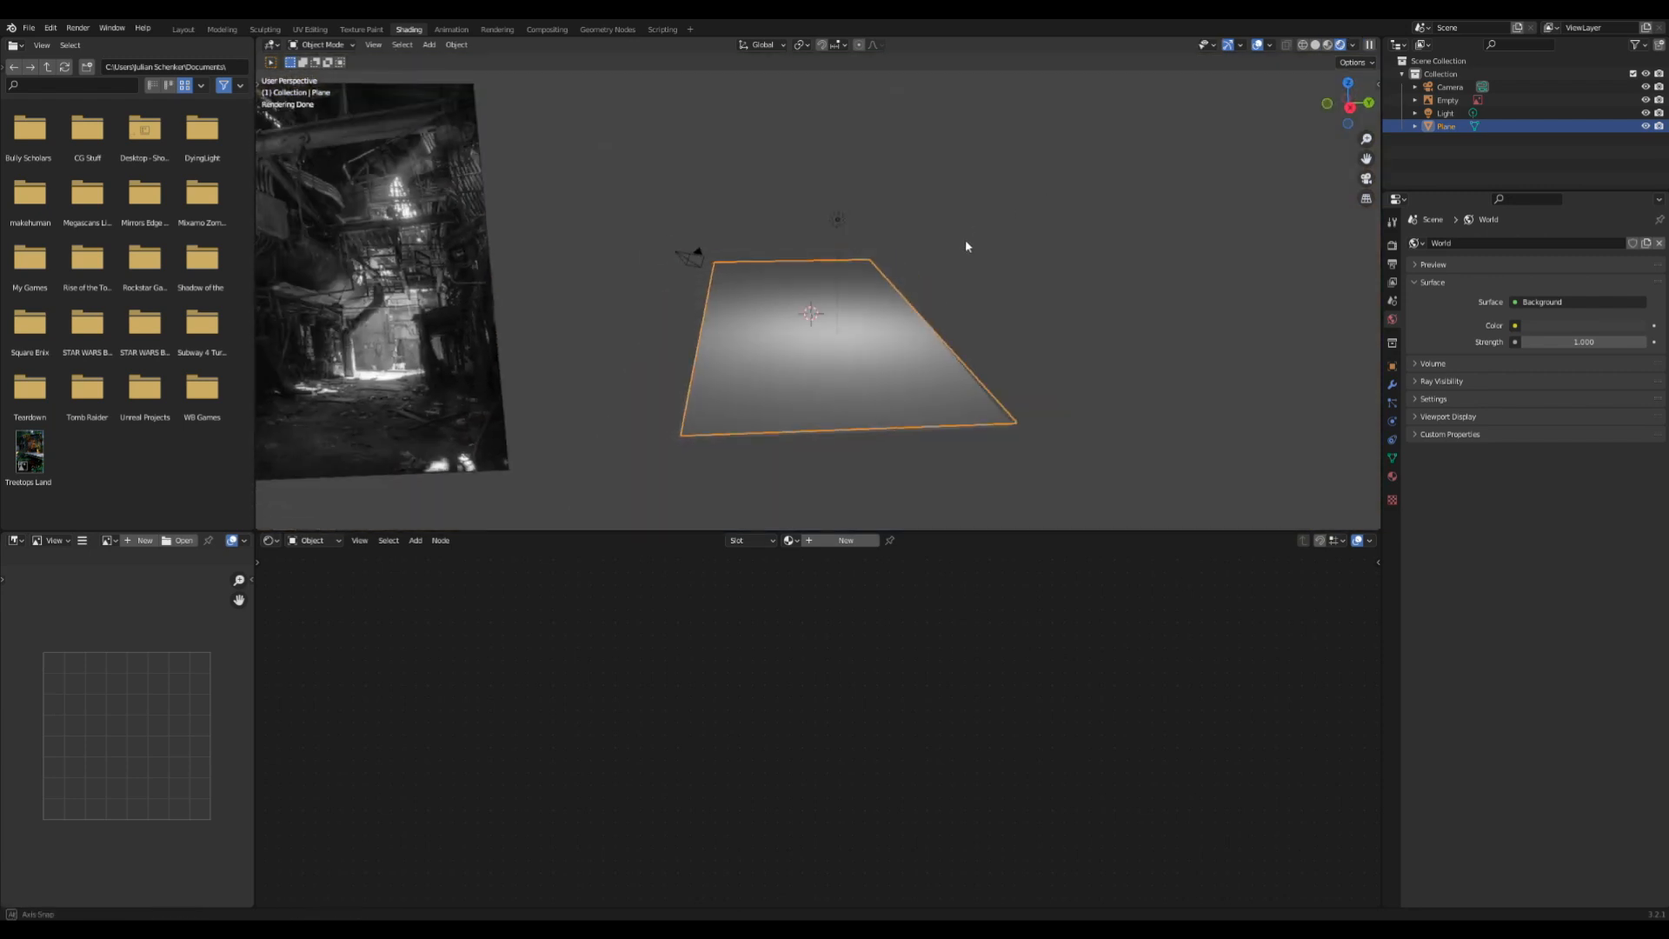
scroll(912, 286, "down", 3)
scroll(859, 270, "down", 3)
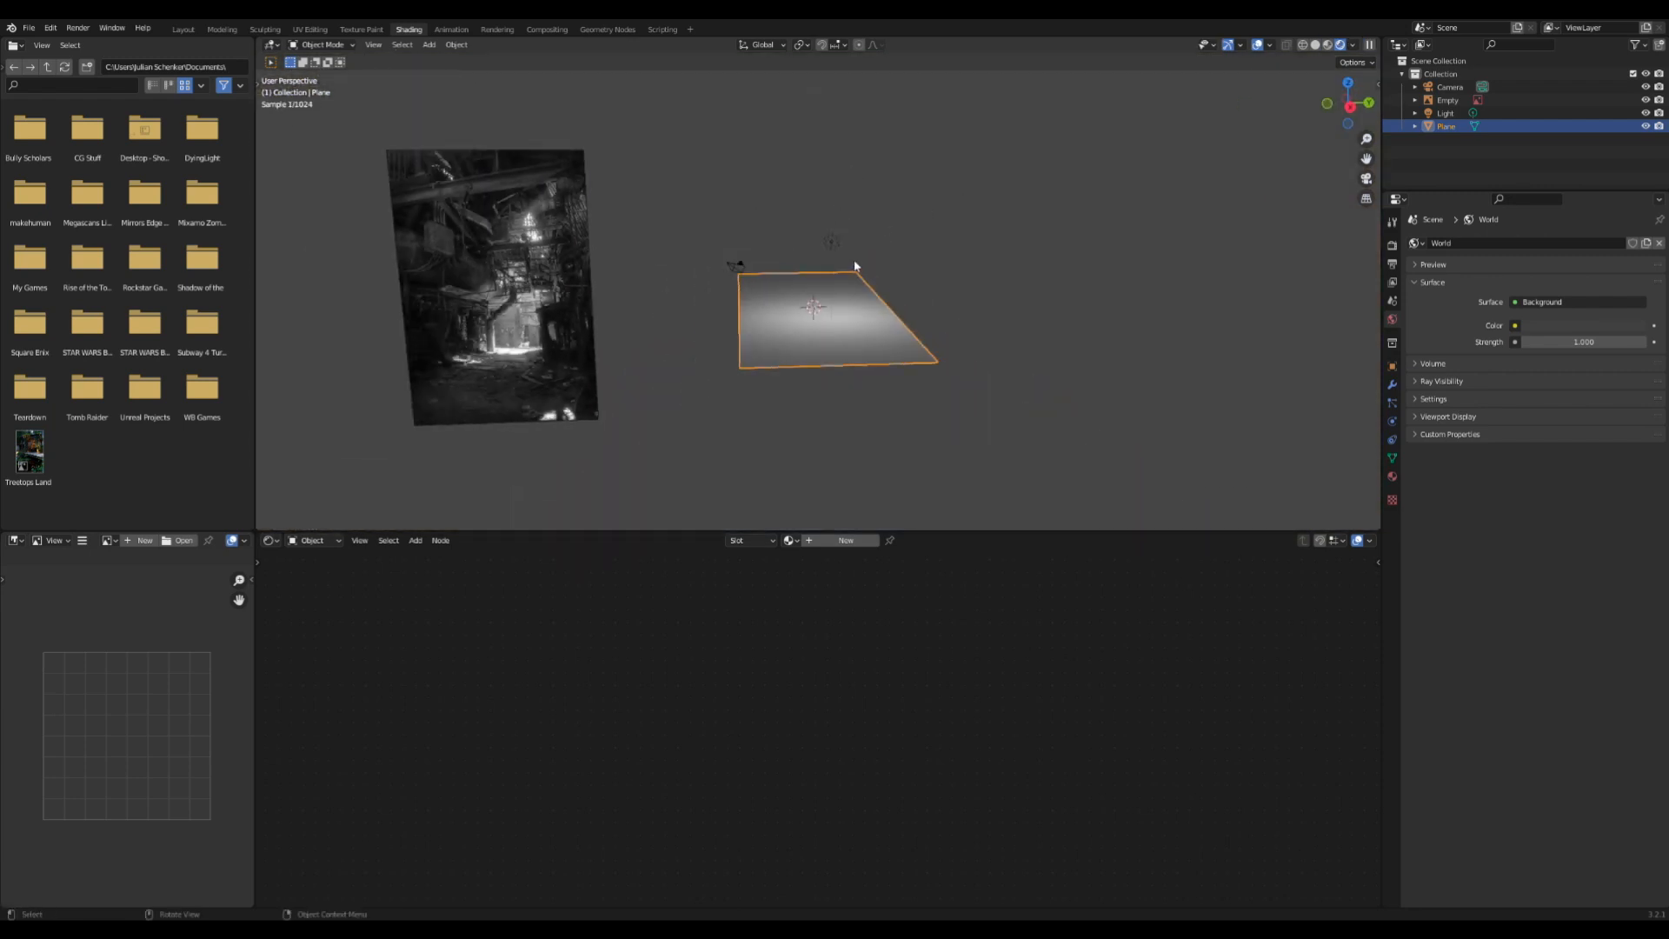
- Create a new material for the floor plane and name it Old Concrete
left_click(836, 540)
left_click(808, 539)
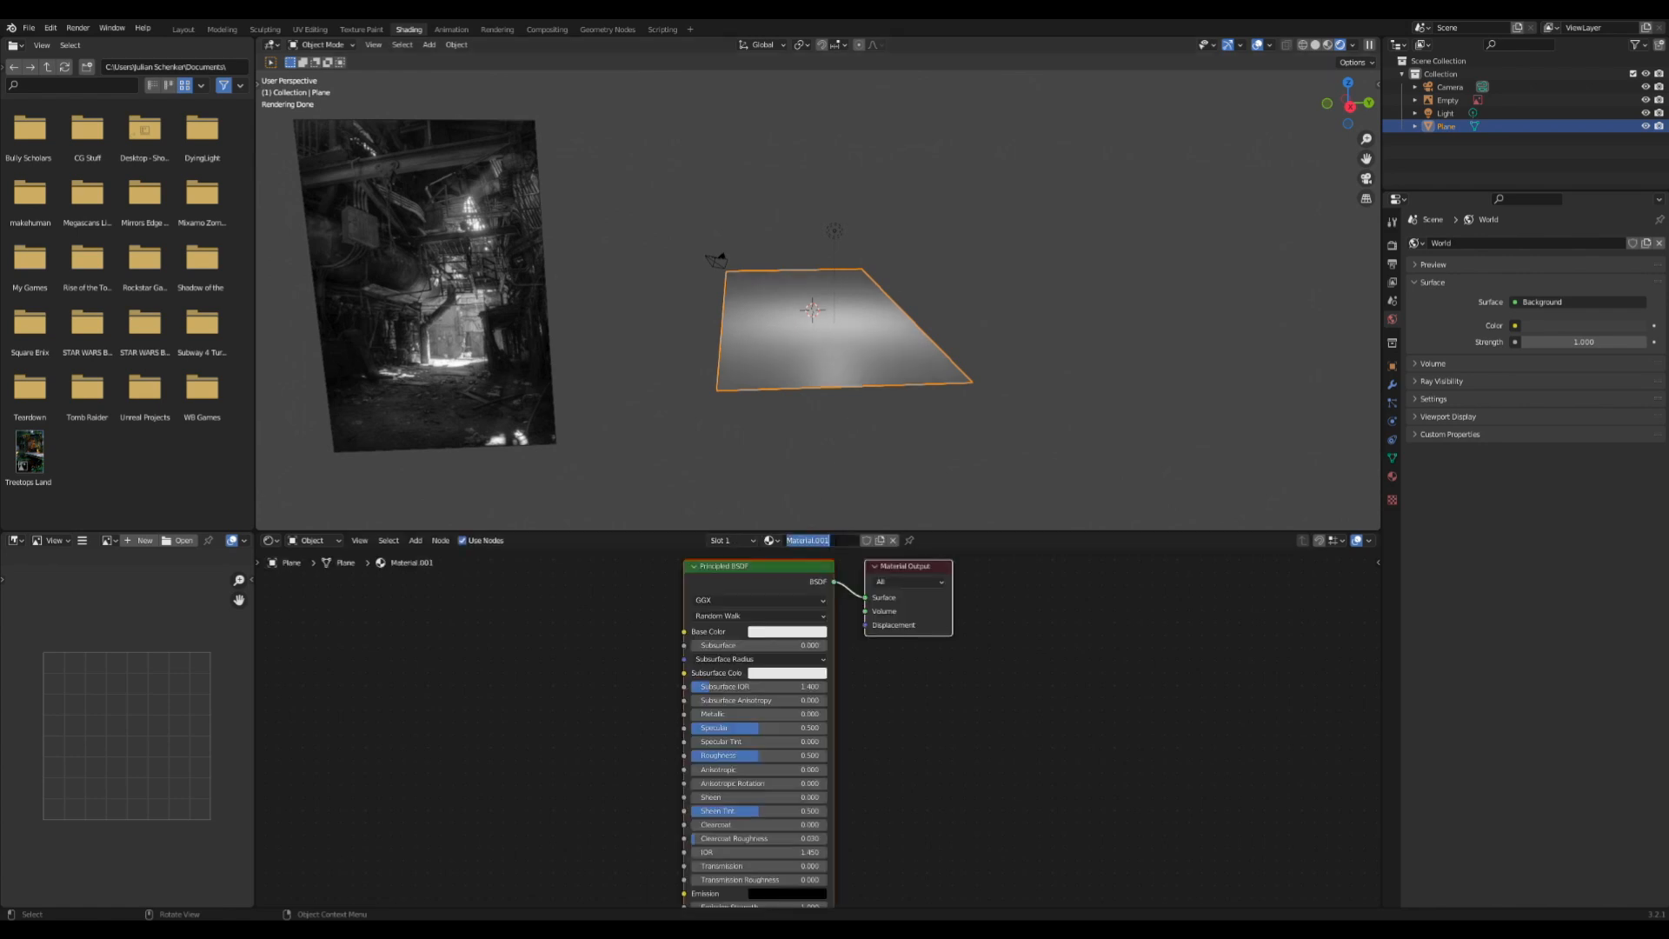
type("Old Concrete")
key("Return")
- Place the Concrete Tiles.jpg image texture in the floor material and connect its color to the Principled BSDF's Base Color
left_click_drag(942, 598, 298, 654)
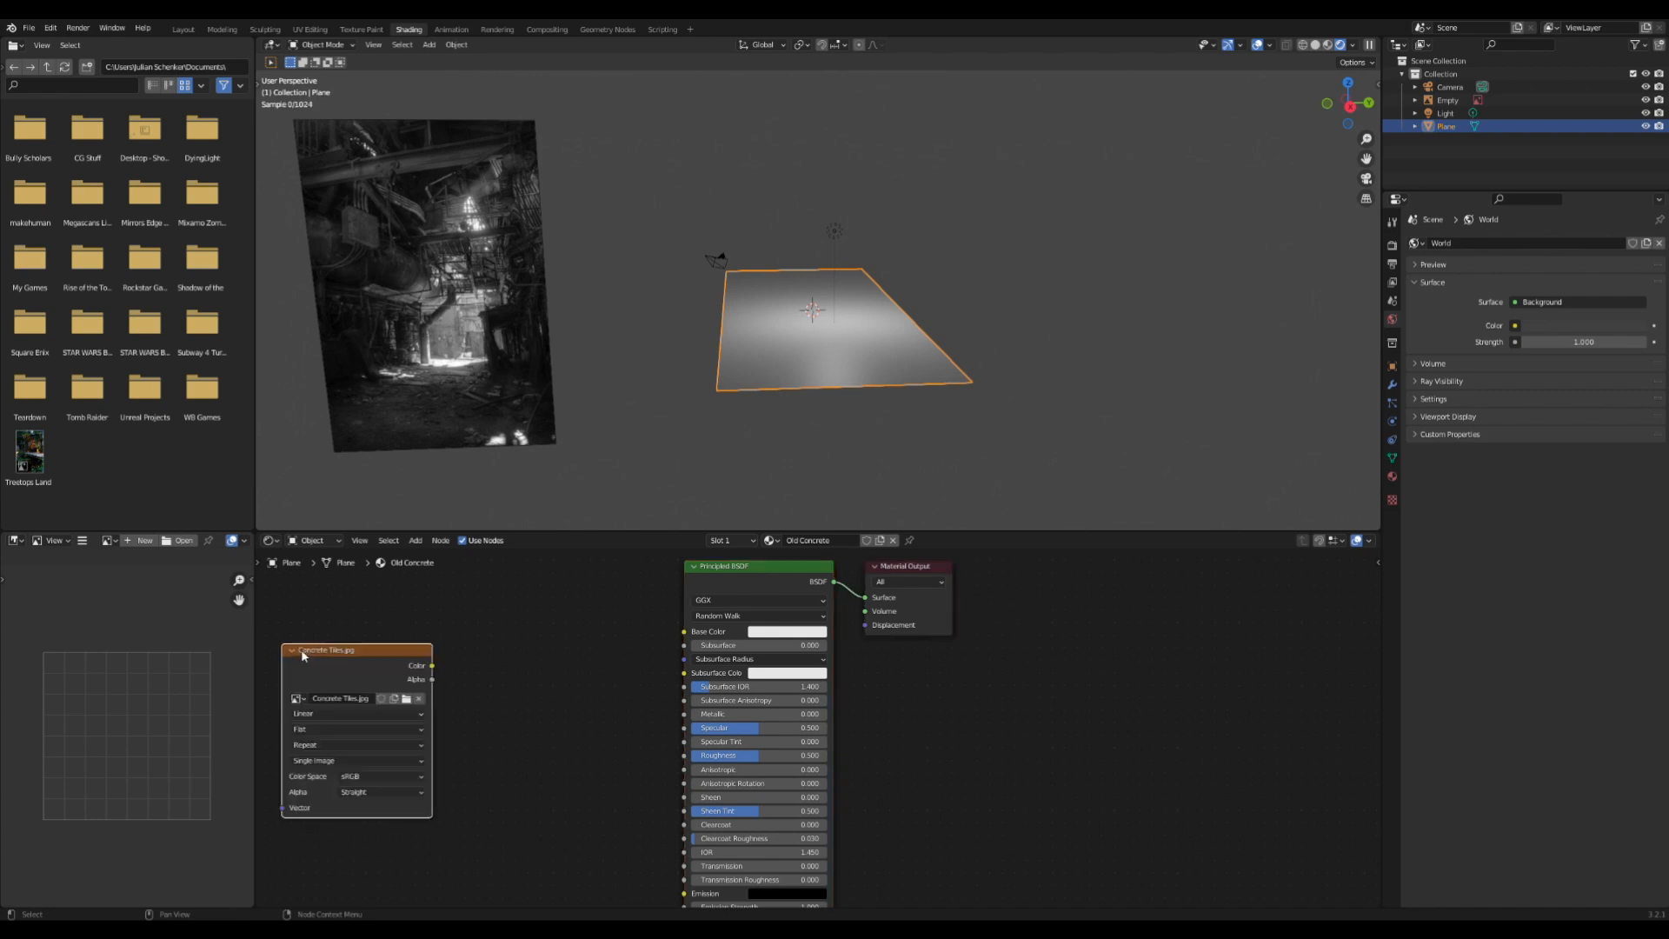
left_click_drag(432, 666, 684, 631)
scroll(879, 327, "up", 4)
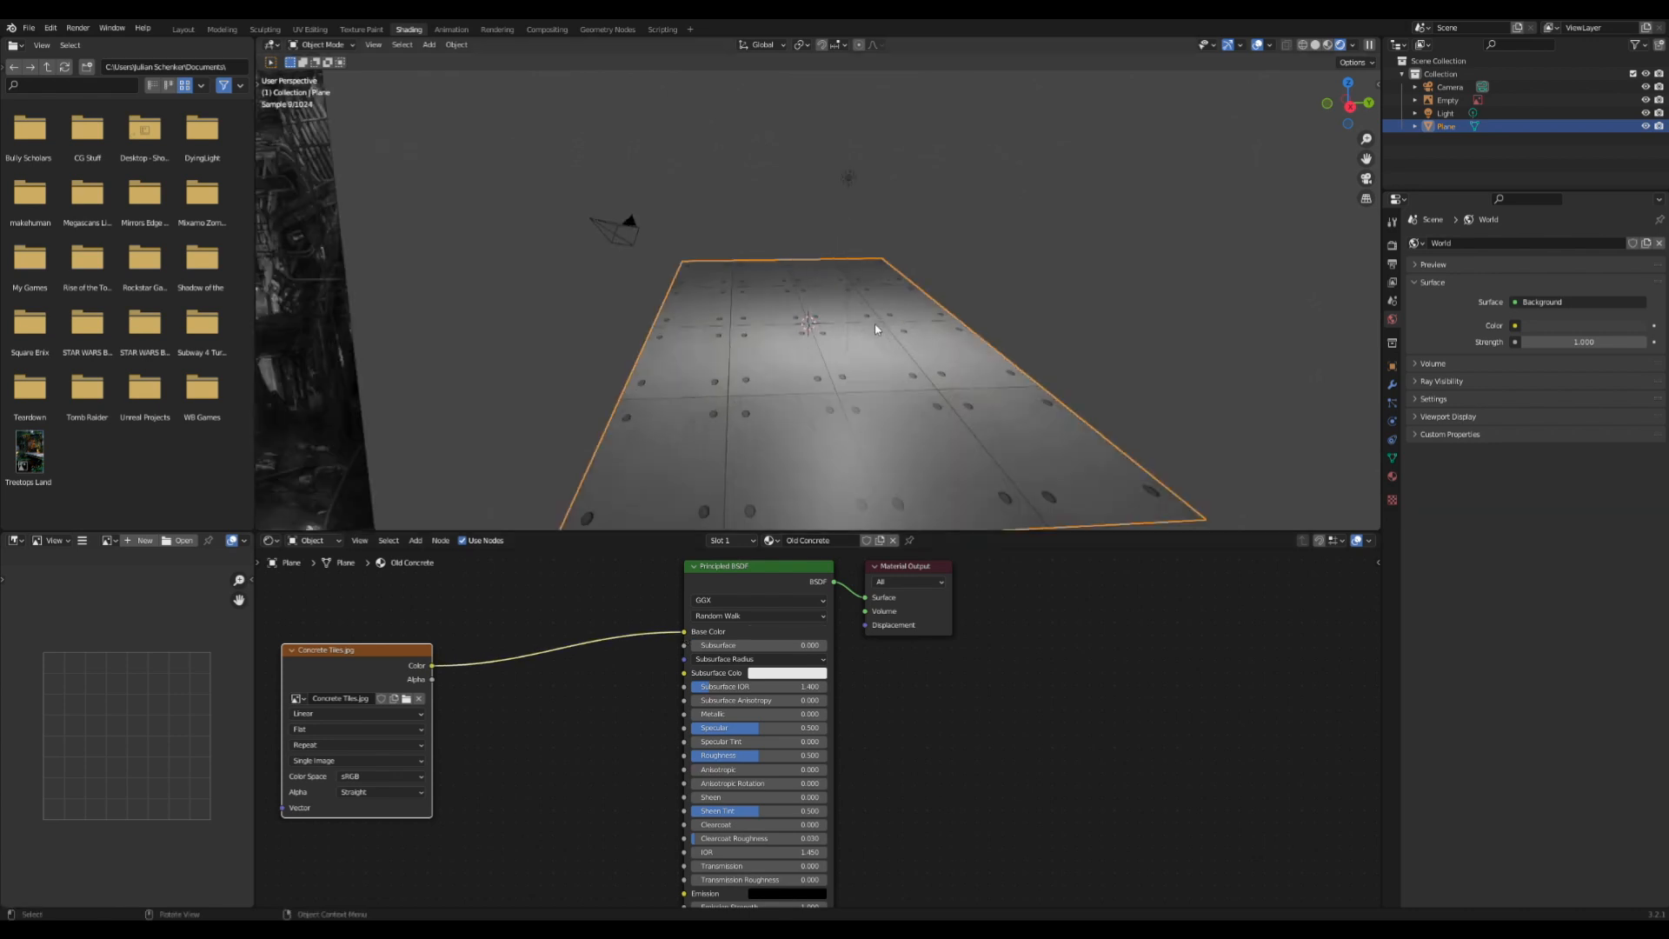
- Unwrap the floor plane's mesh with Cube Projection and return it to Object Mode
key("Tab")
key("u")
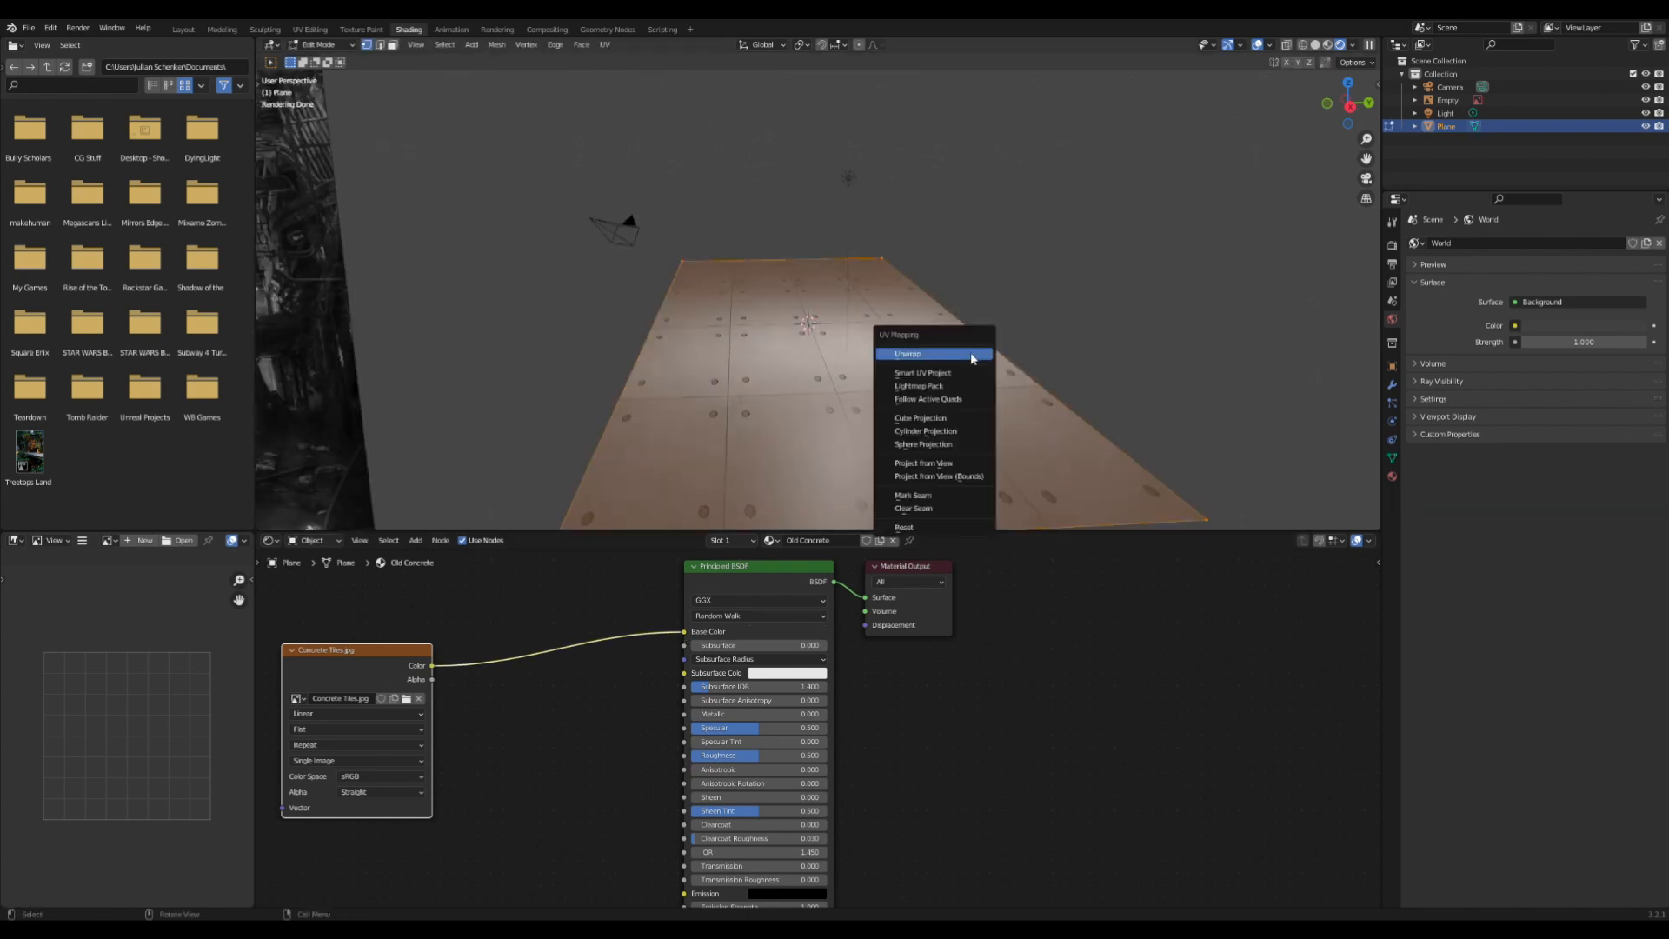
left_click(938, 419)
scroll(938, 419, "down", 5)
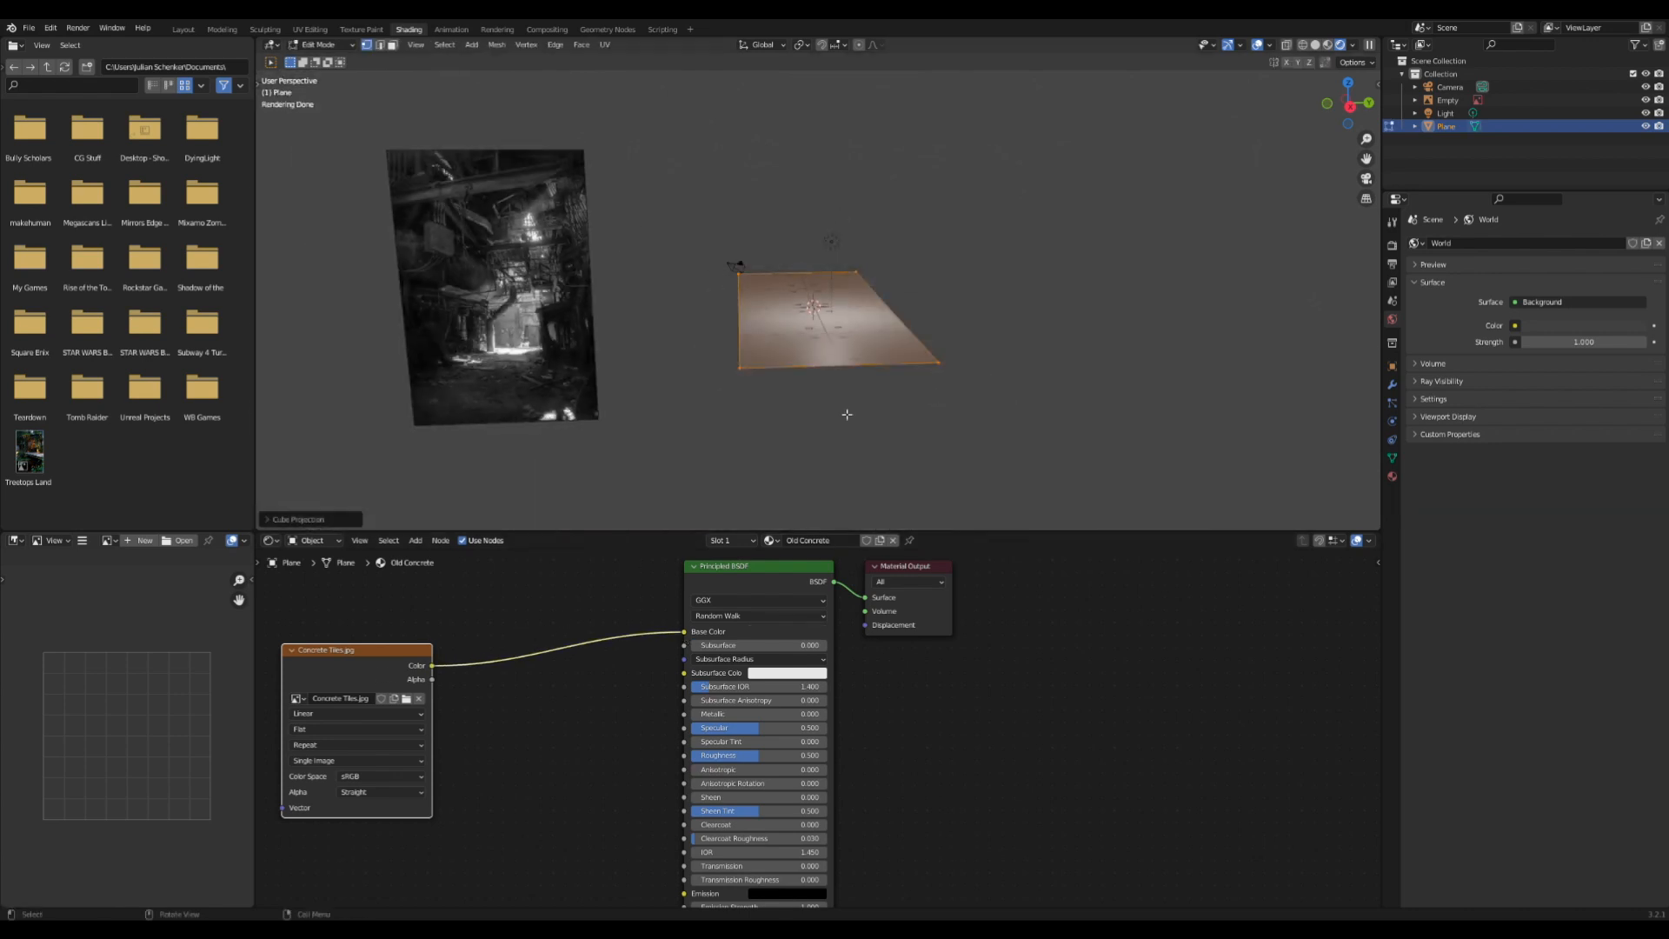
key("Tab")
scroll(805, 414, "up", 6)
- Reposition the Concrete Tiles texture node and add Texture Coordinate and Mapping nodes feeding its vector input
middle_click_drag(306, 680, 575, 611)
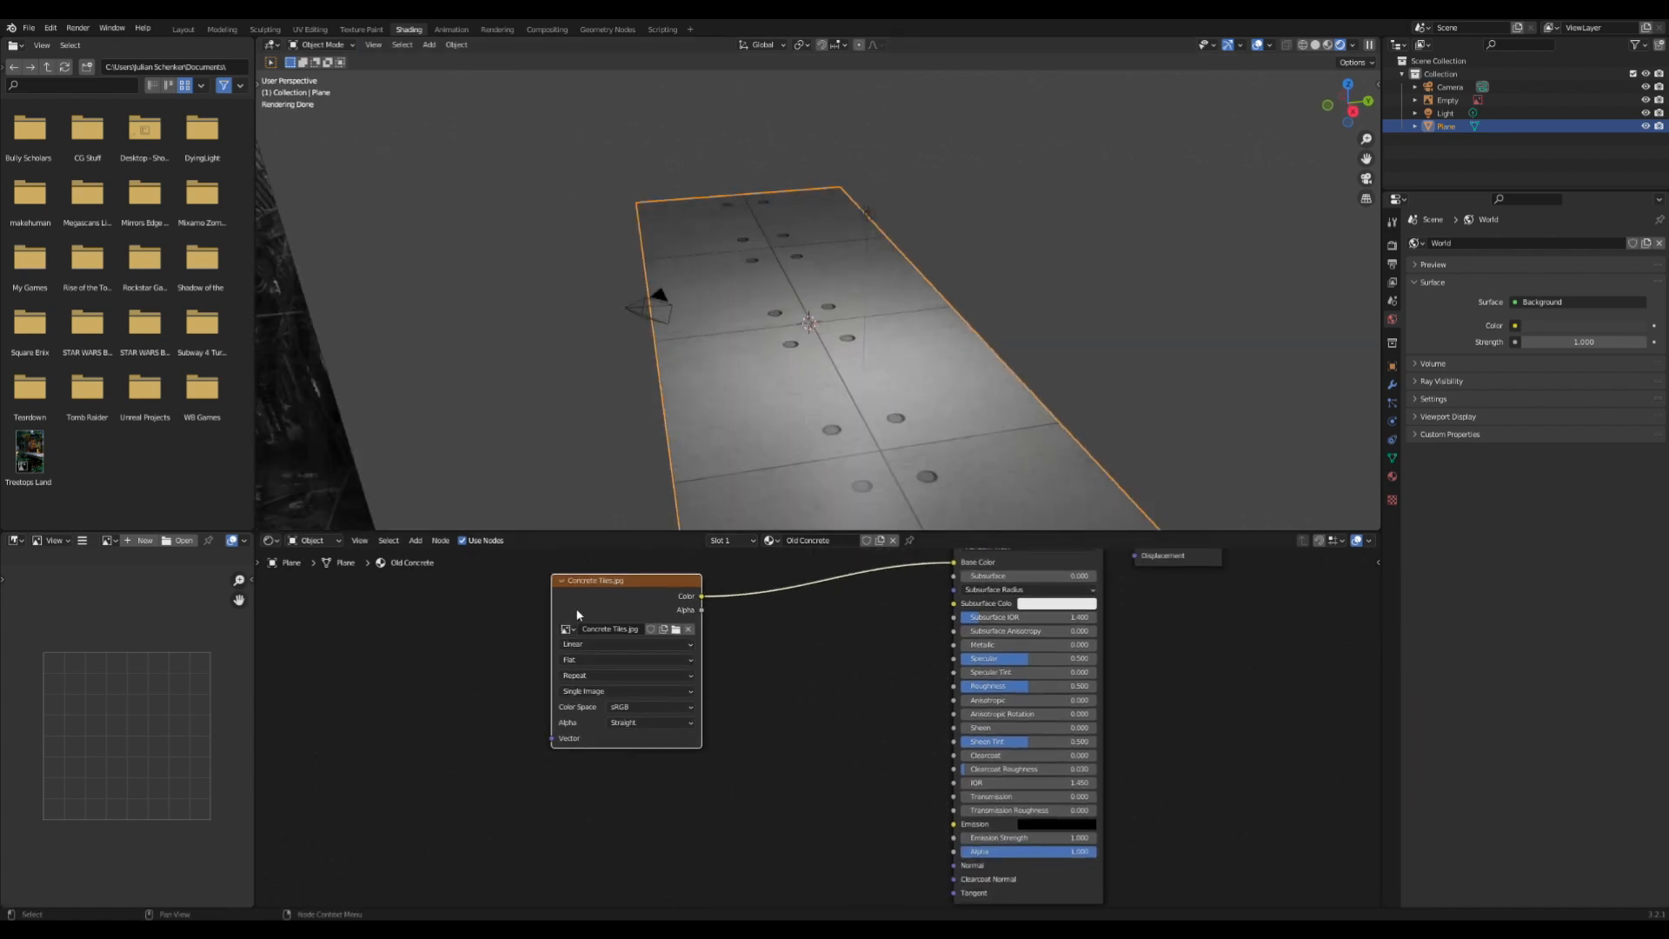
left_click_drag(606, 597, 650, 595)
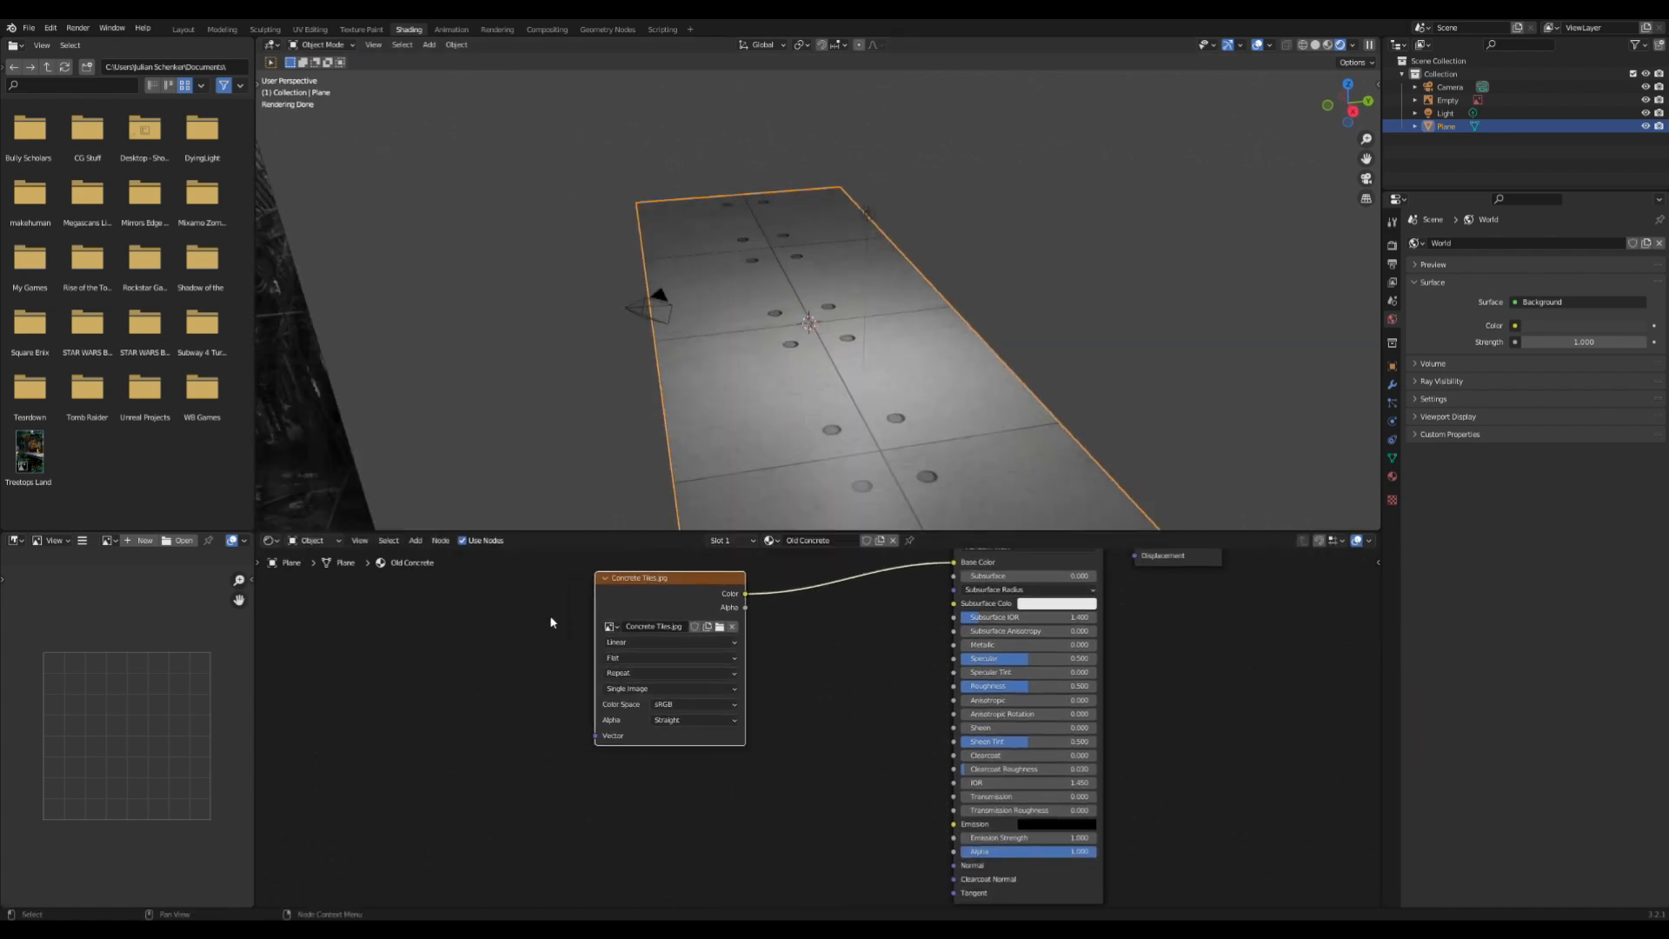
mouse_move(651, 597)
left_mouse_down()
mouse_move(670, 576)
mouse_move(656, 586)
left_mouse_up()
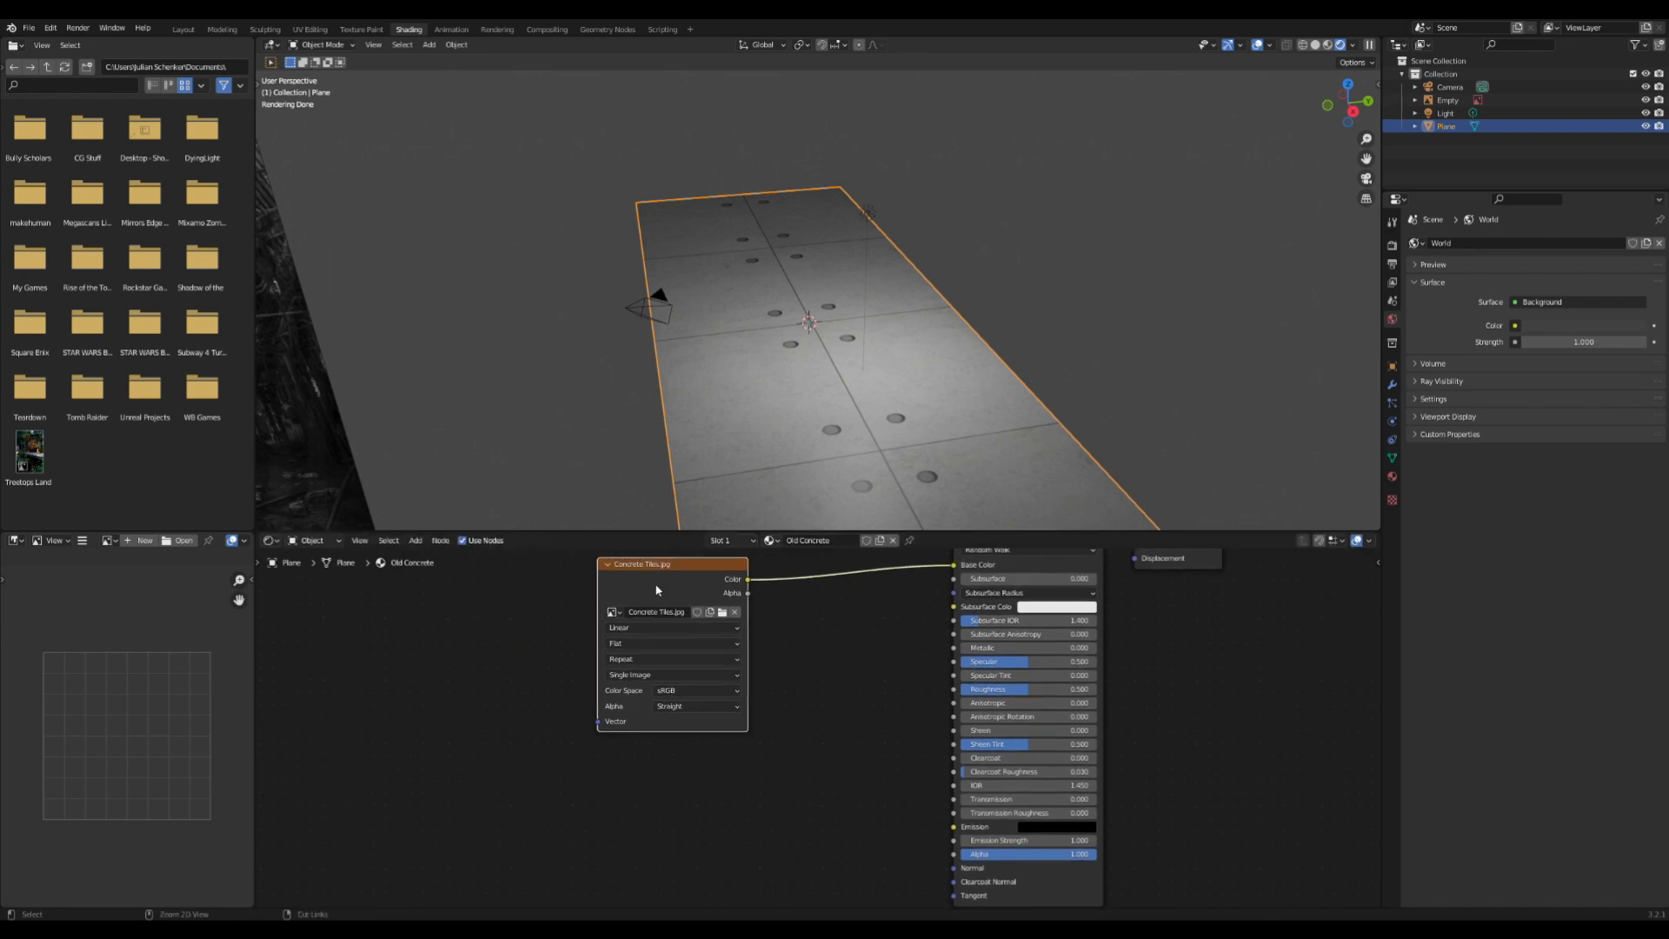
key("ctrl+t")
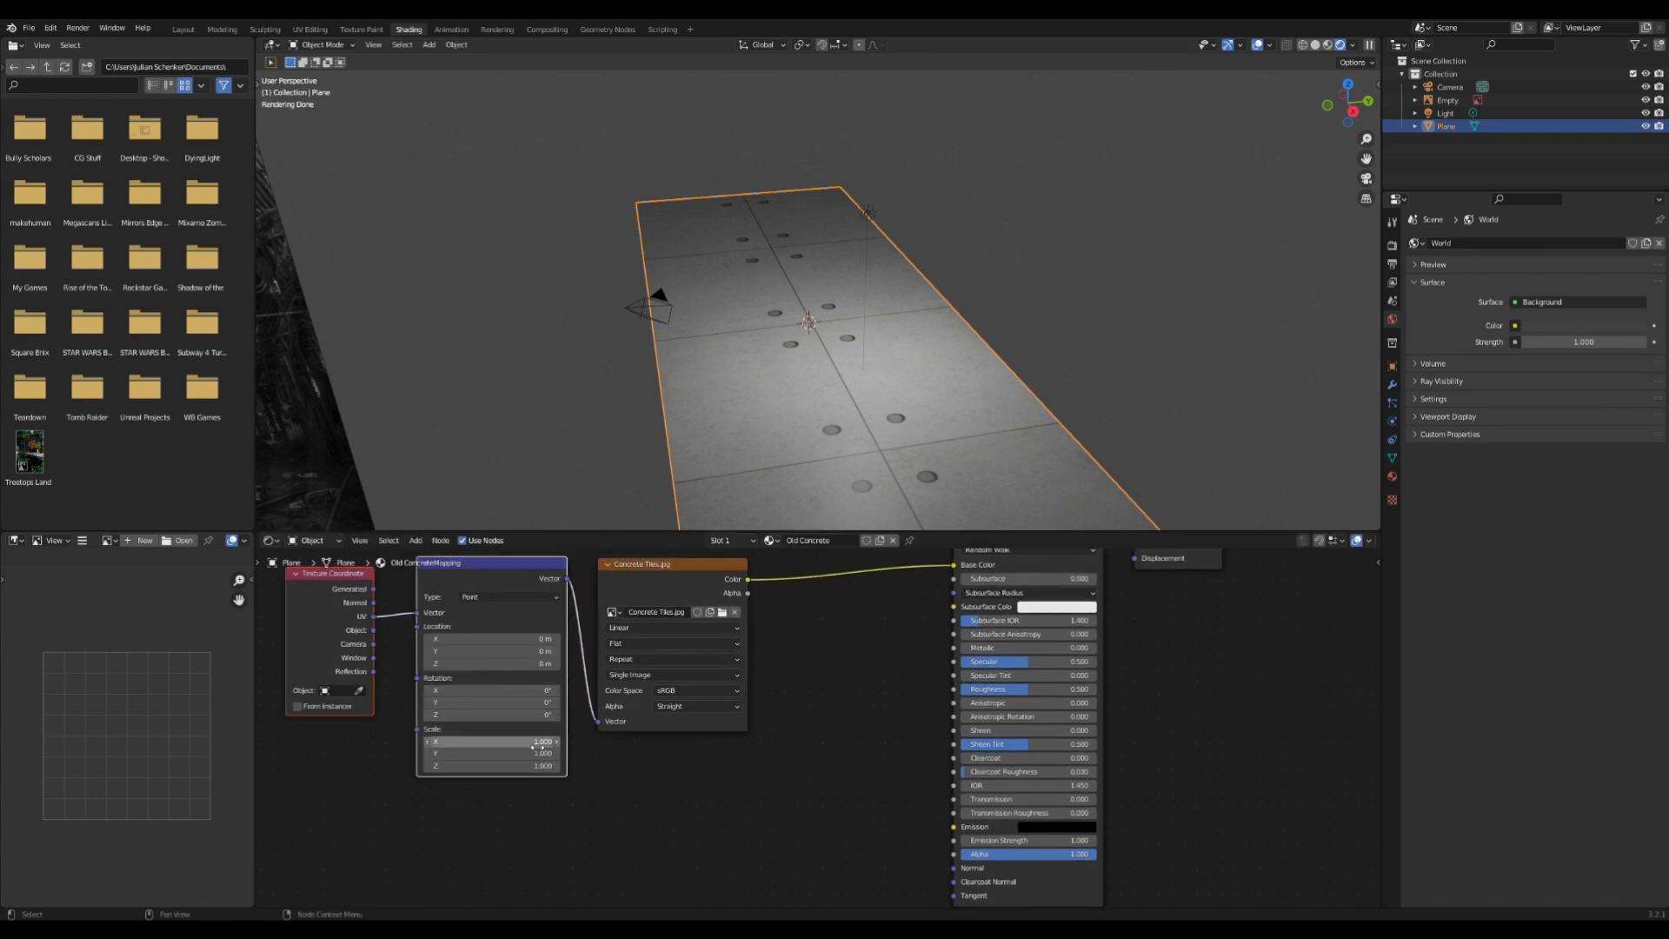
- Try a Mapping scale of 10 on all three axes for the concrete texture
left_click_drag(537, 742, 533, 765)
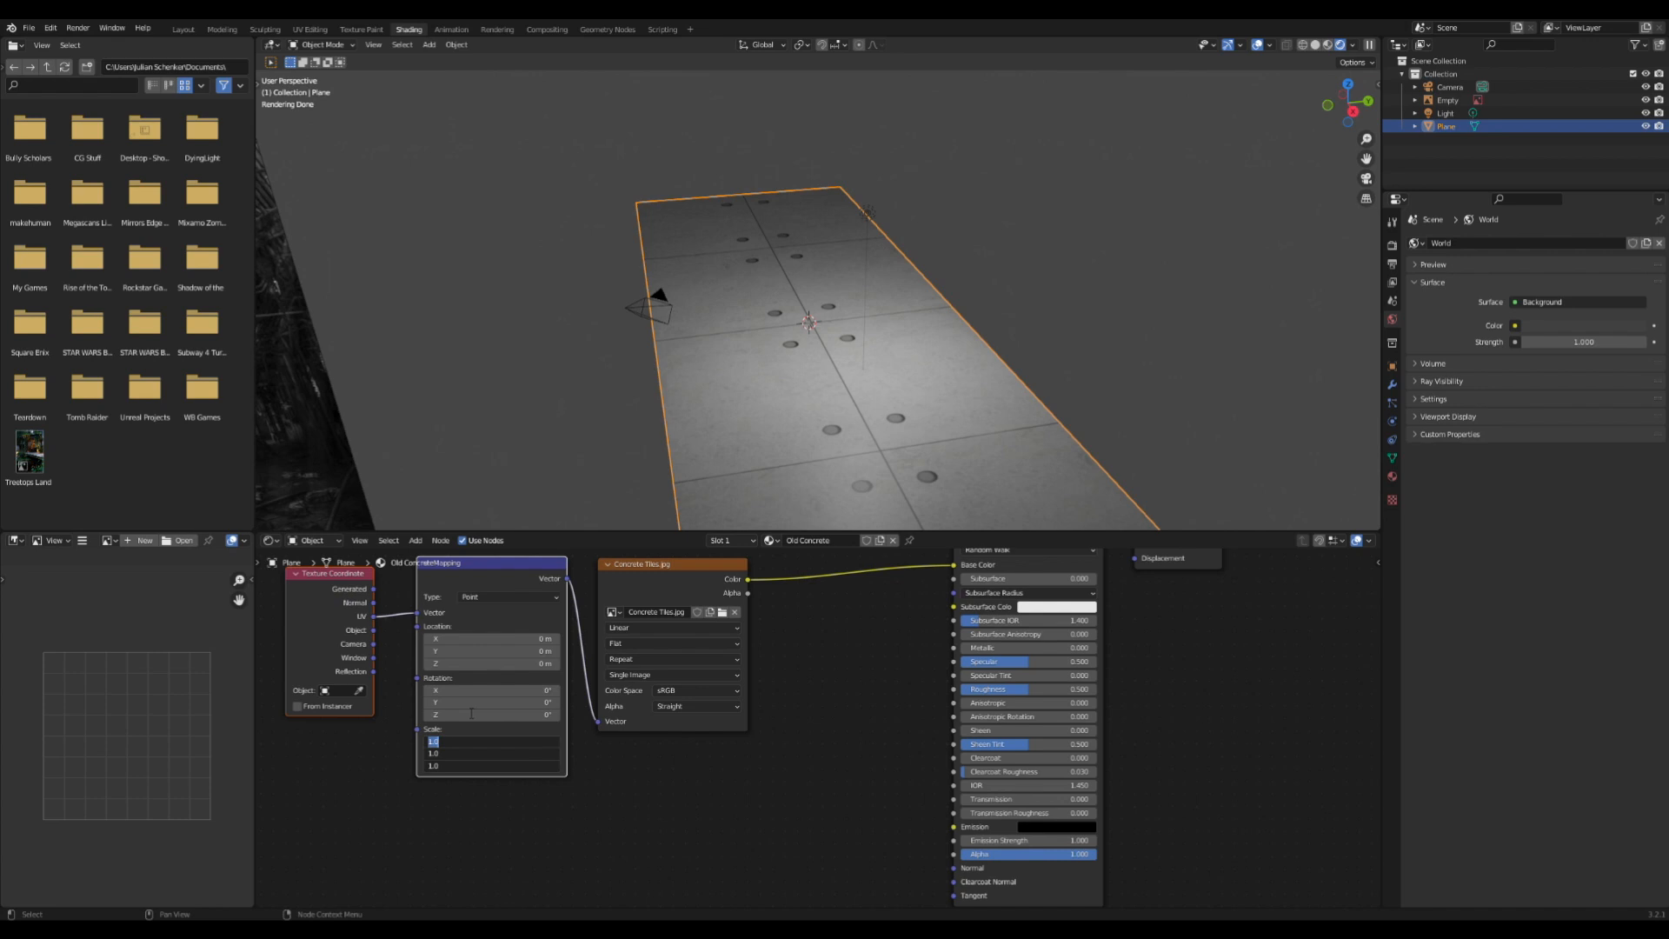
type("10")
key("Return")
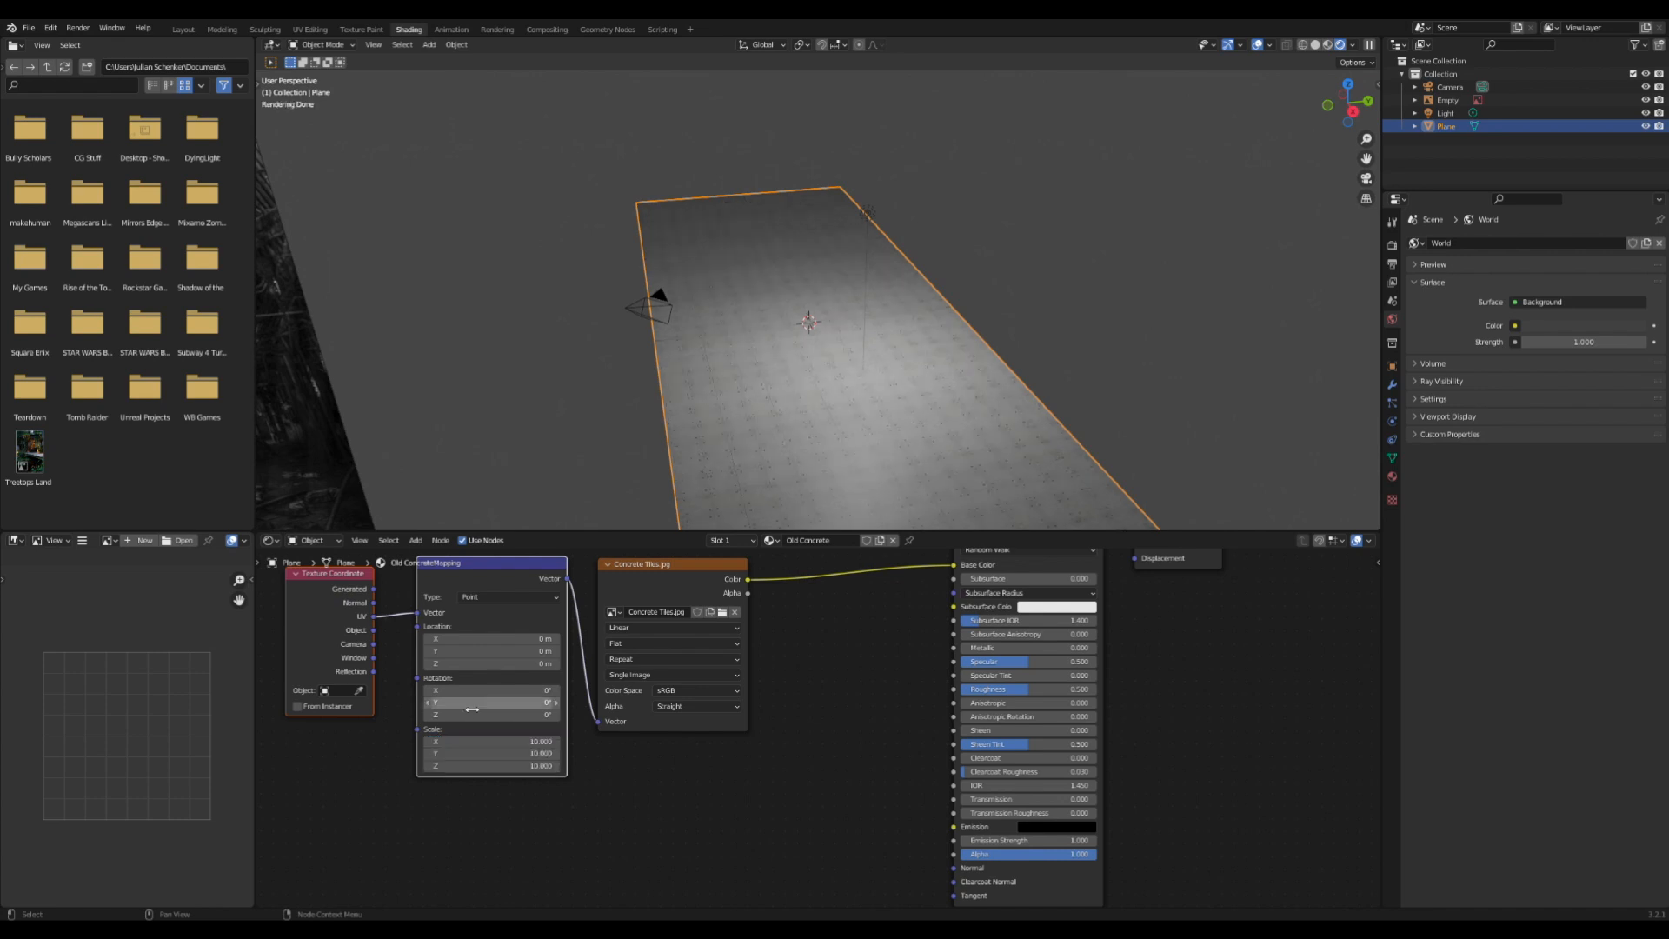
key("ctrl+z")
- Set the Mapping node's X, Y and Z scale to 5 for the concrete texture
left_click_drag(496, 741, 495, 766)
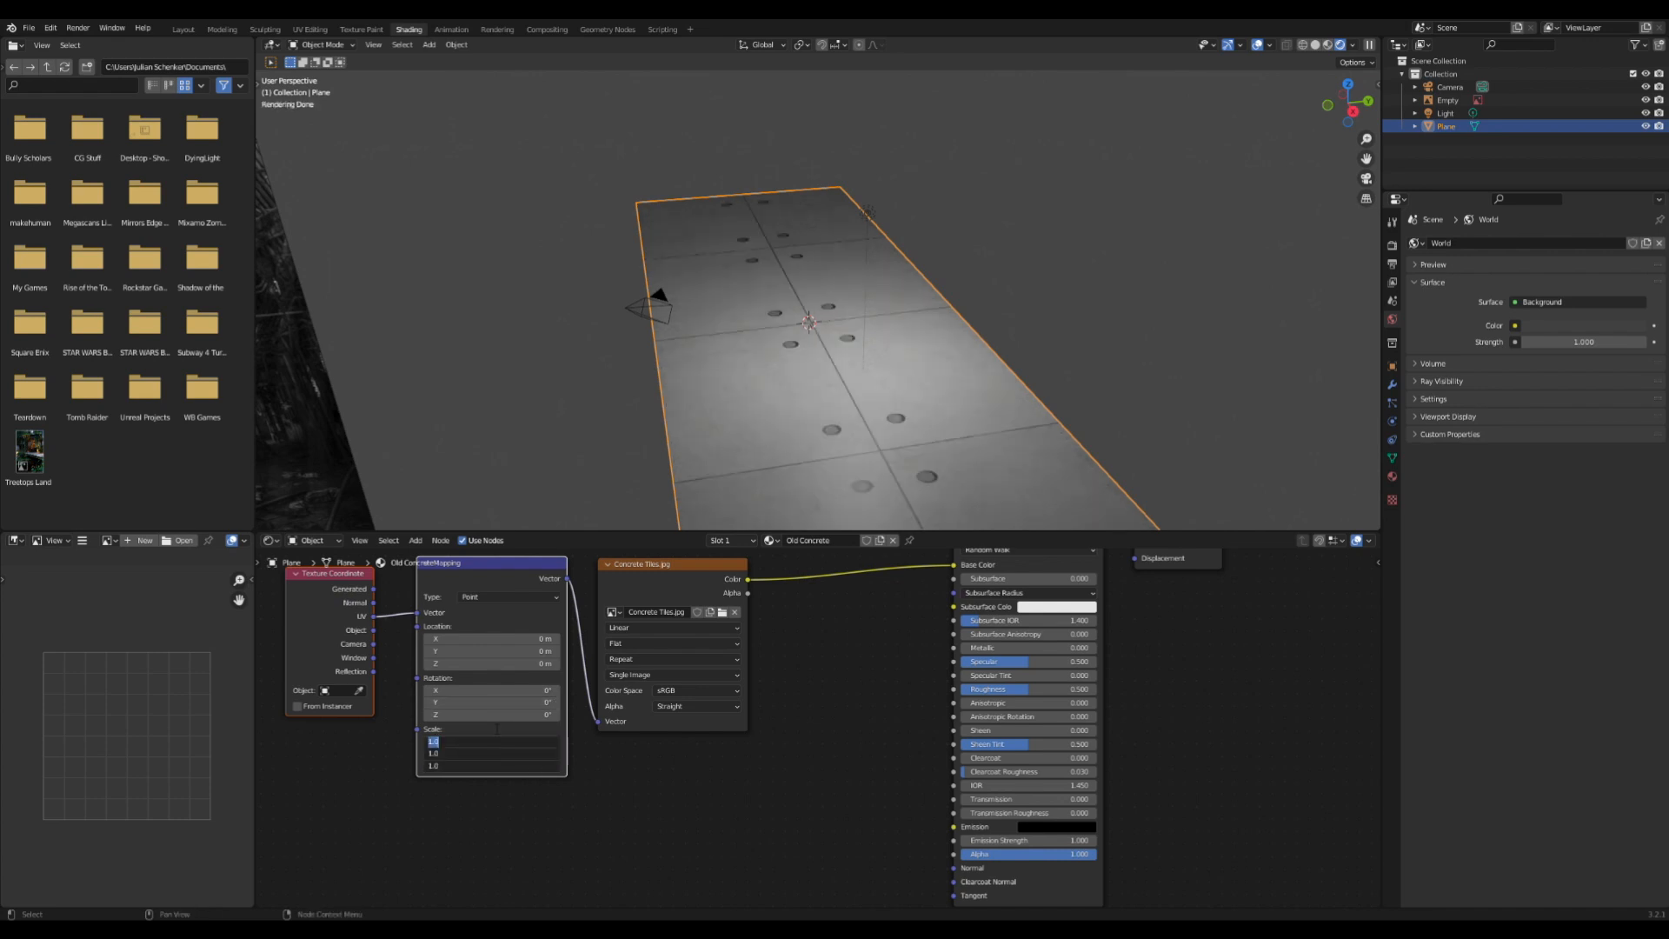
type("5")
key("Return")
- Add a Human (Meta-Rig) armature standing on the floor as a size reference
middle_click_drag(862, 326, 862, 288)
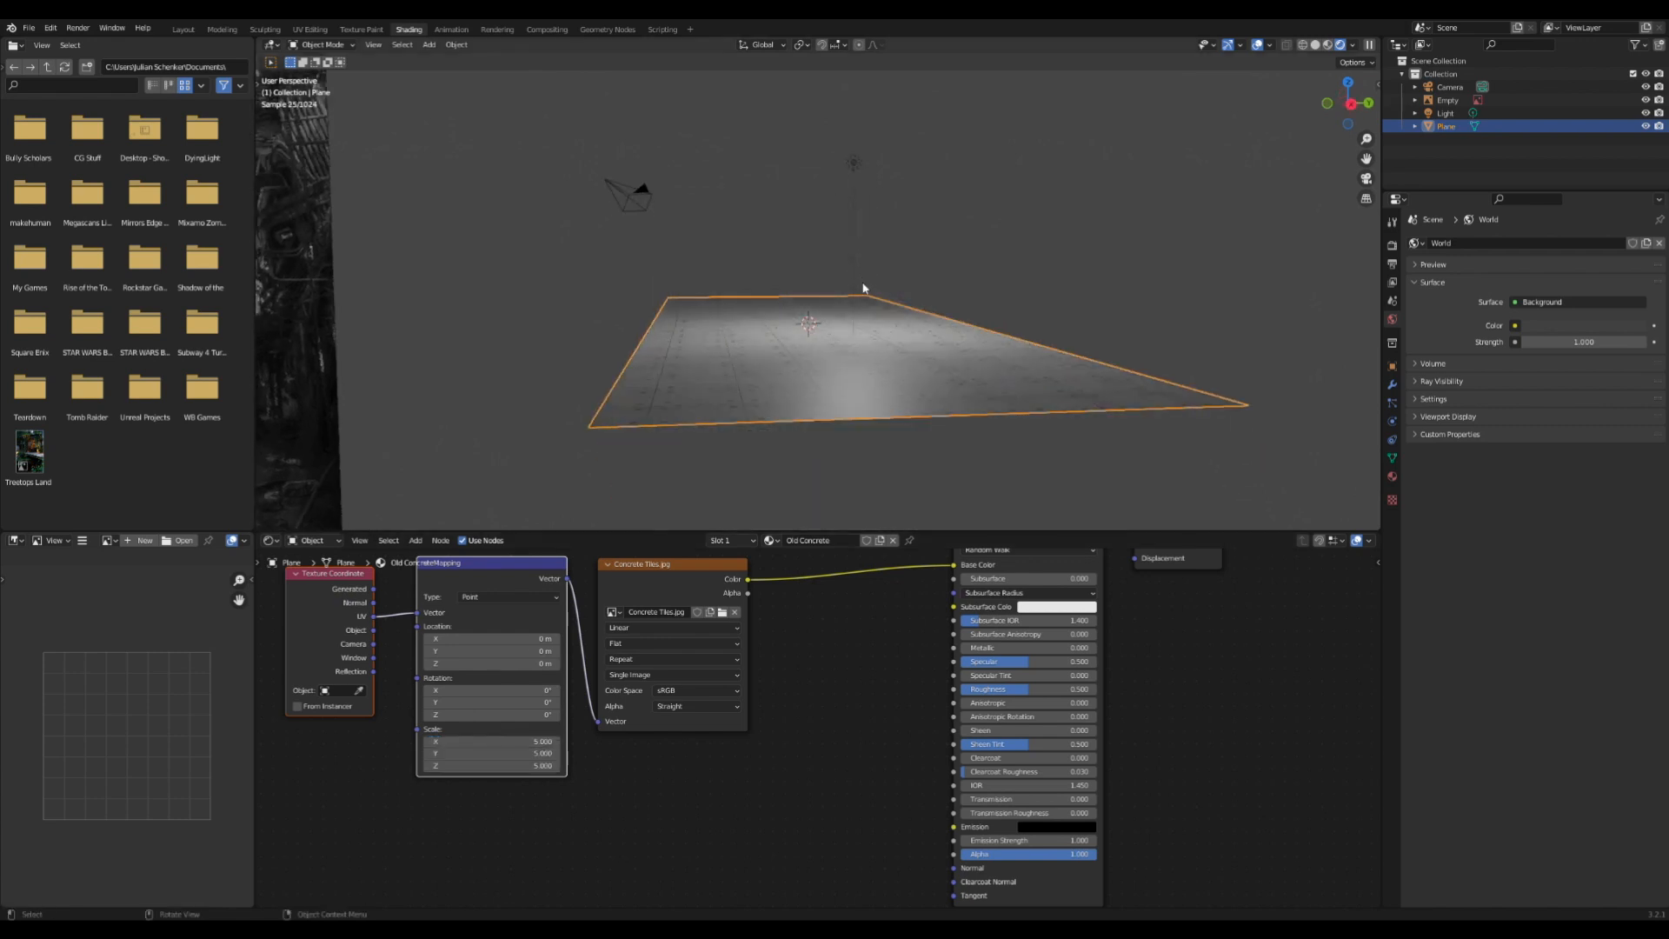
scroll(863, 289, "up", 3)
key("shift+a")
mouse_move(815, 487)
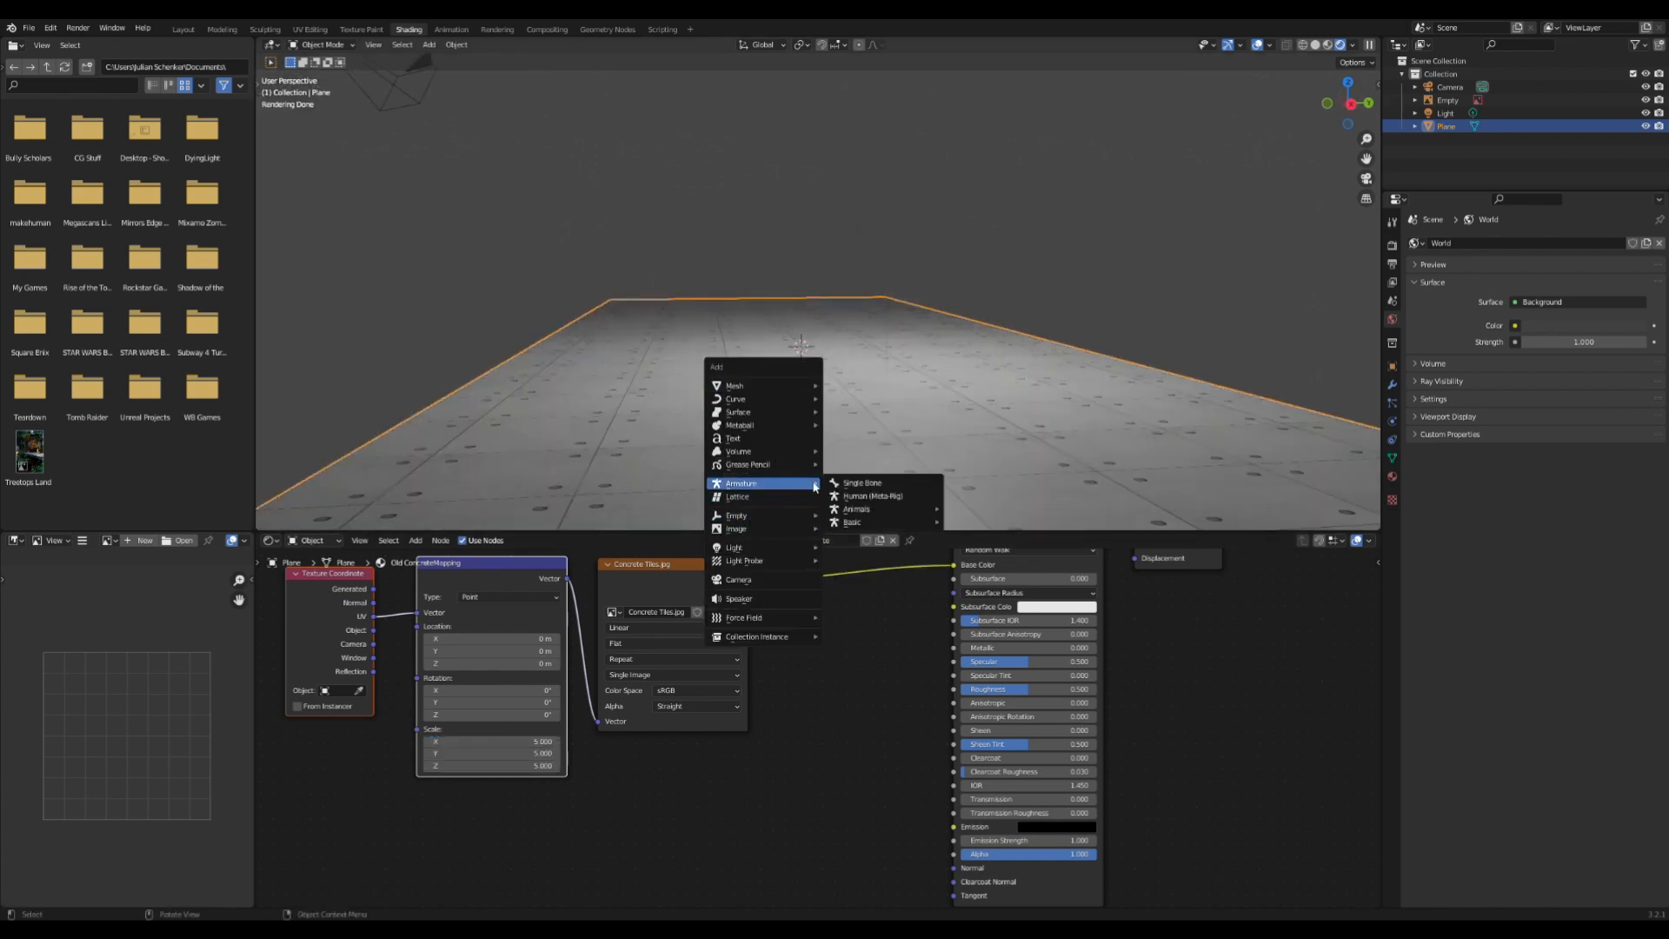
mouse_move(881, 526)
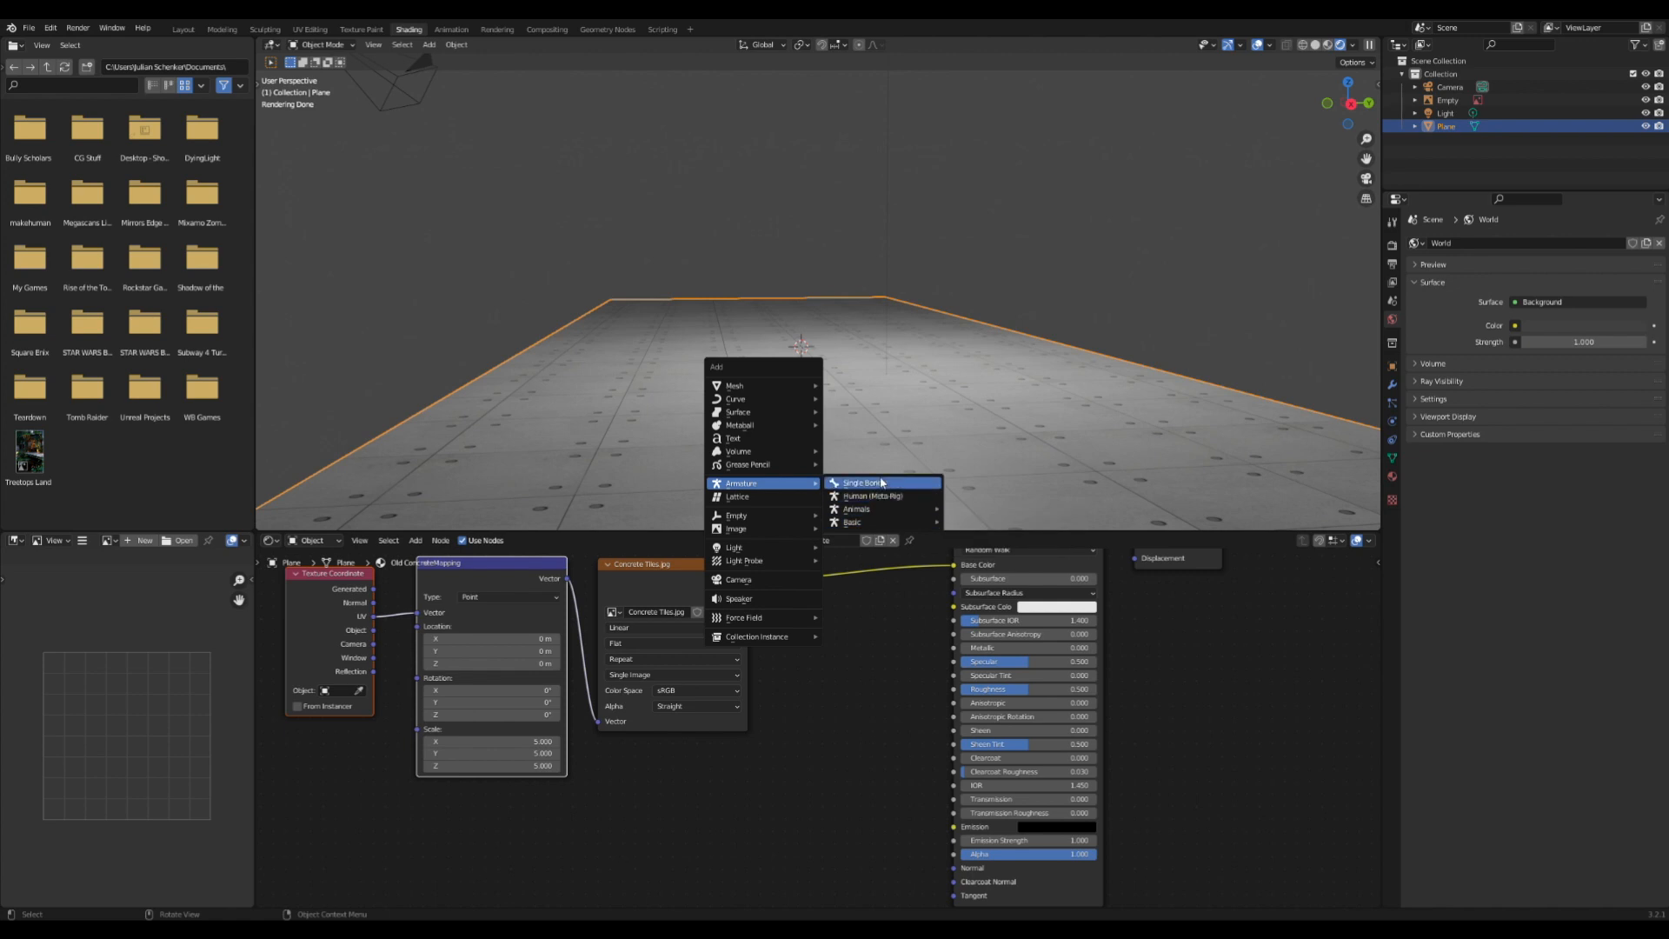
left_click(893, 497)
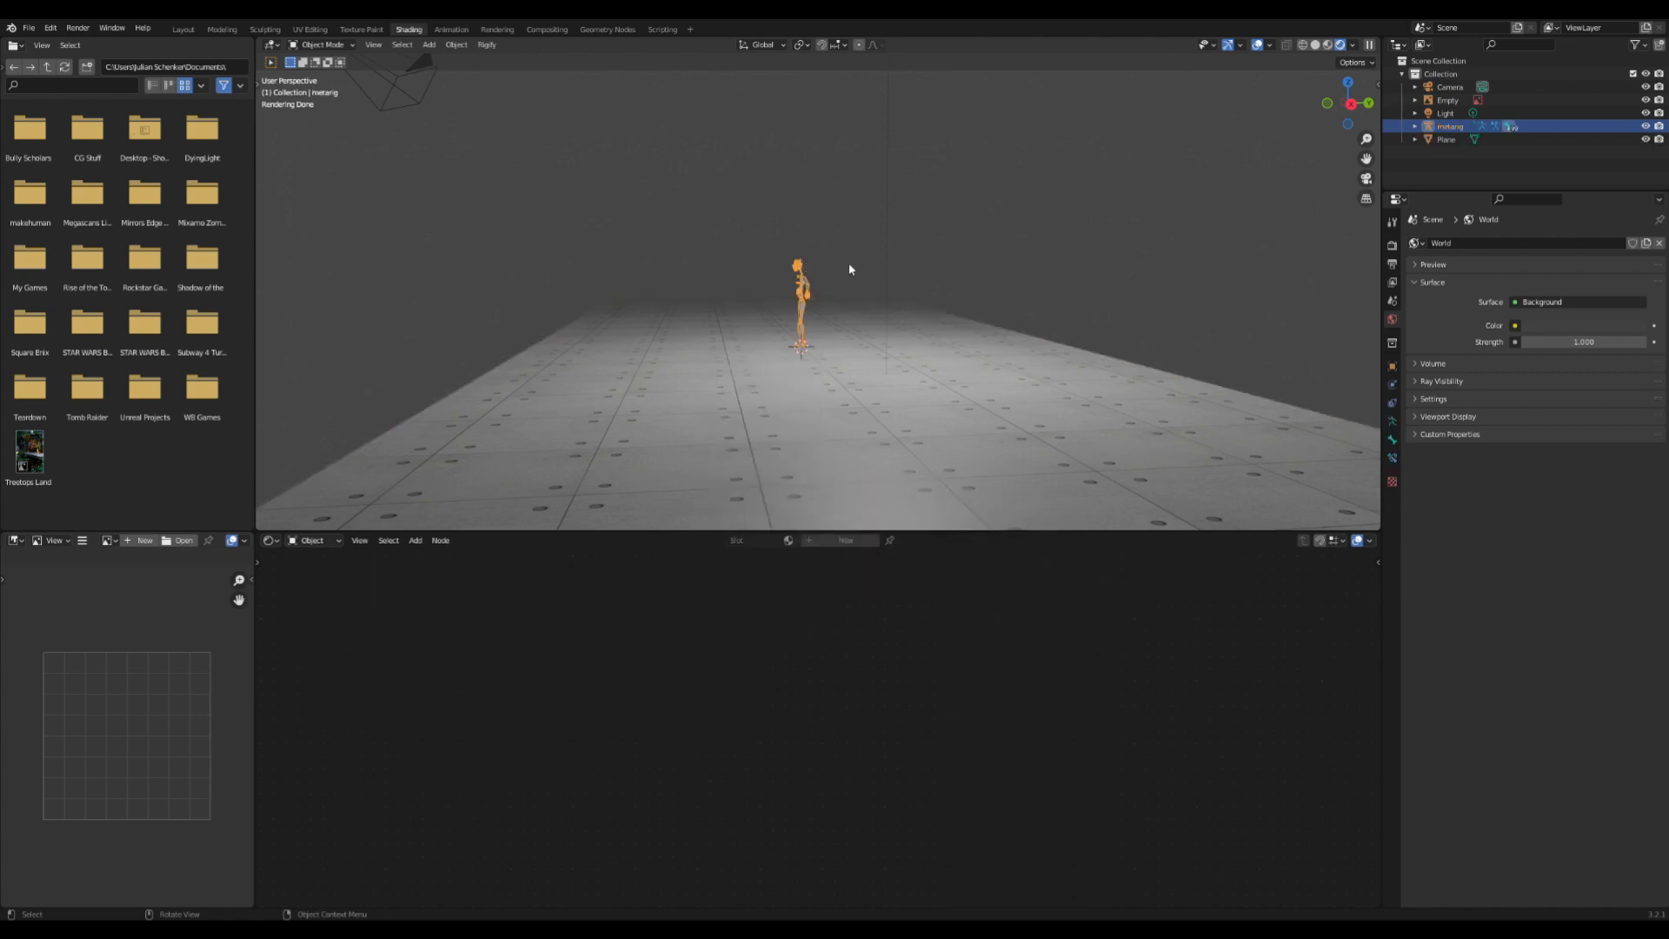
middle_click_drag(849, 264, 911, 271)
scroll(937, 273, "up", 5)
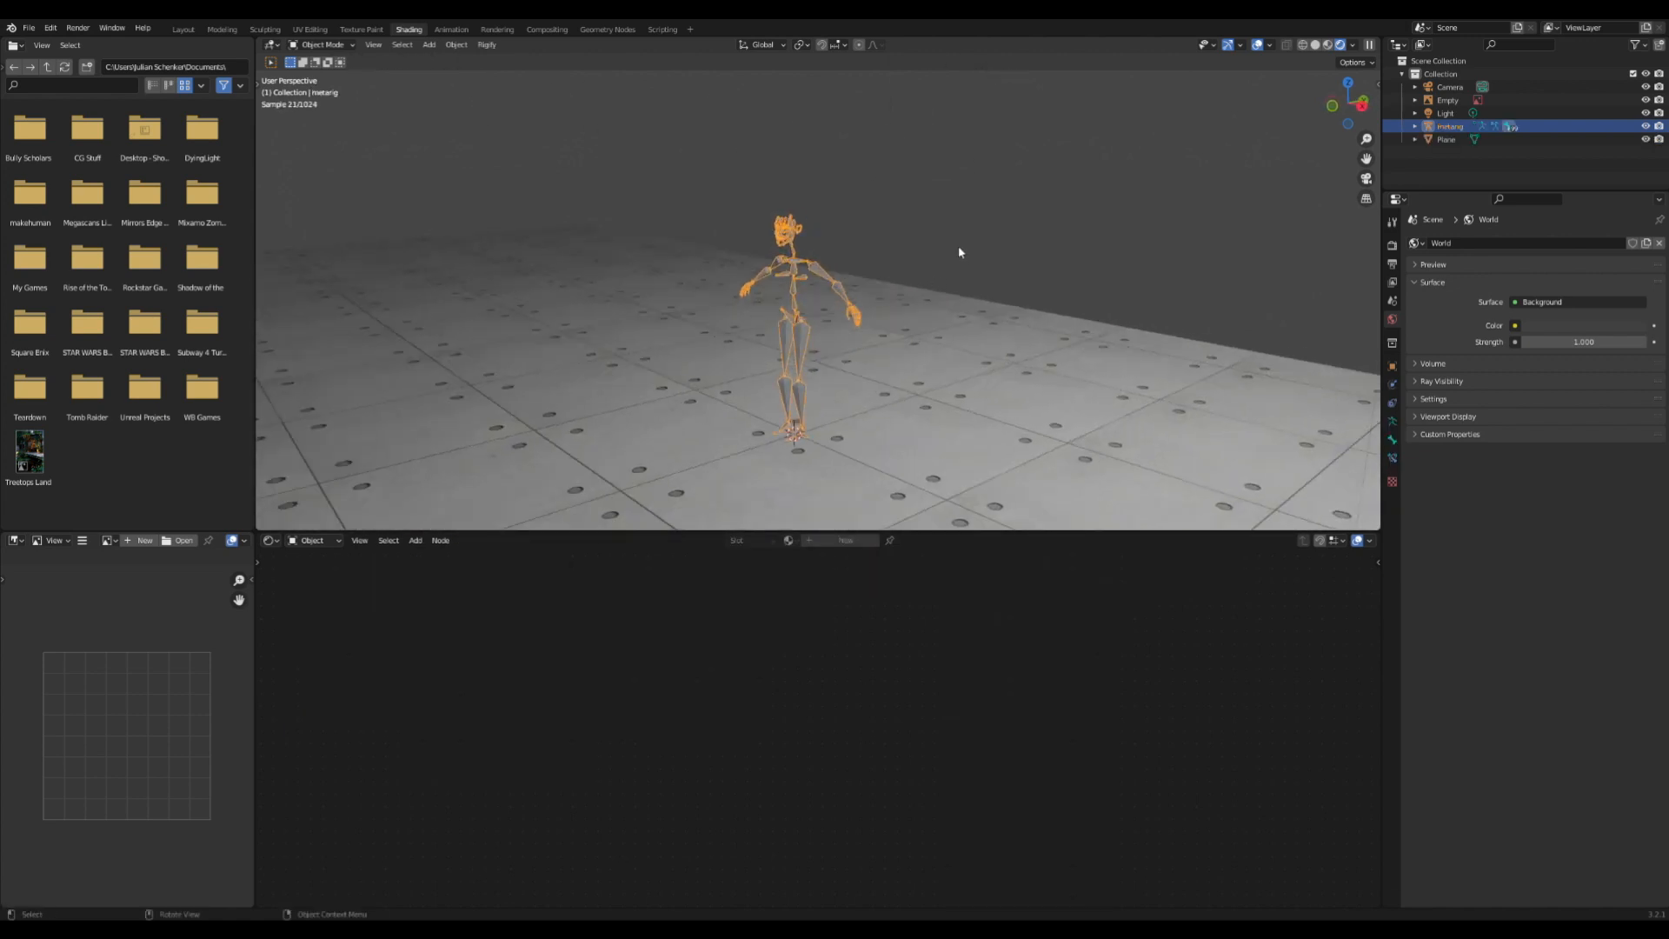
- Reselect the floor plane and move its concrete texture, Mapping and Texture Coordinate nodes farther away from the Principled BSDF
left_click(958, 247)
scroll(849, 254, "down", 3)
middle_click_drag(963, 344, 904, 313)
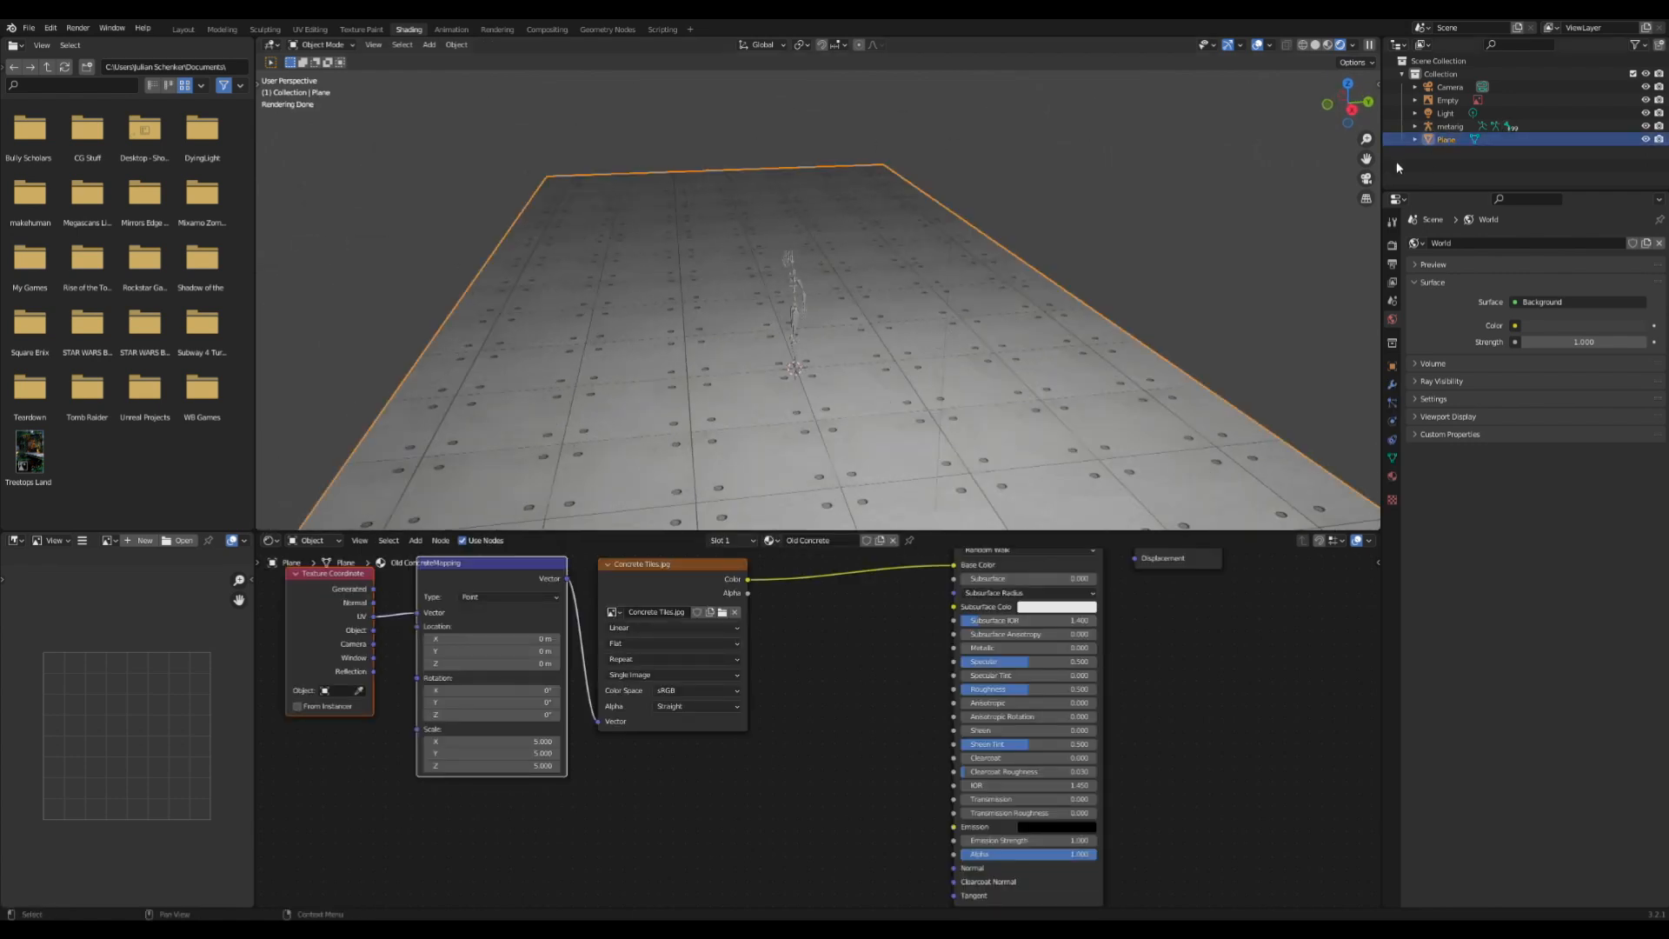
middle_click_drag(931, 341, 921, 365)
scroll(758, 652, "down", 3)
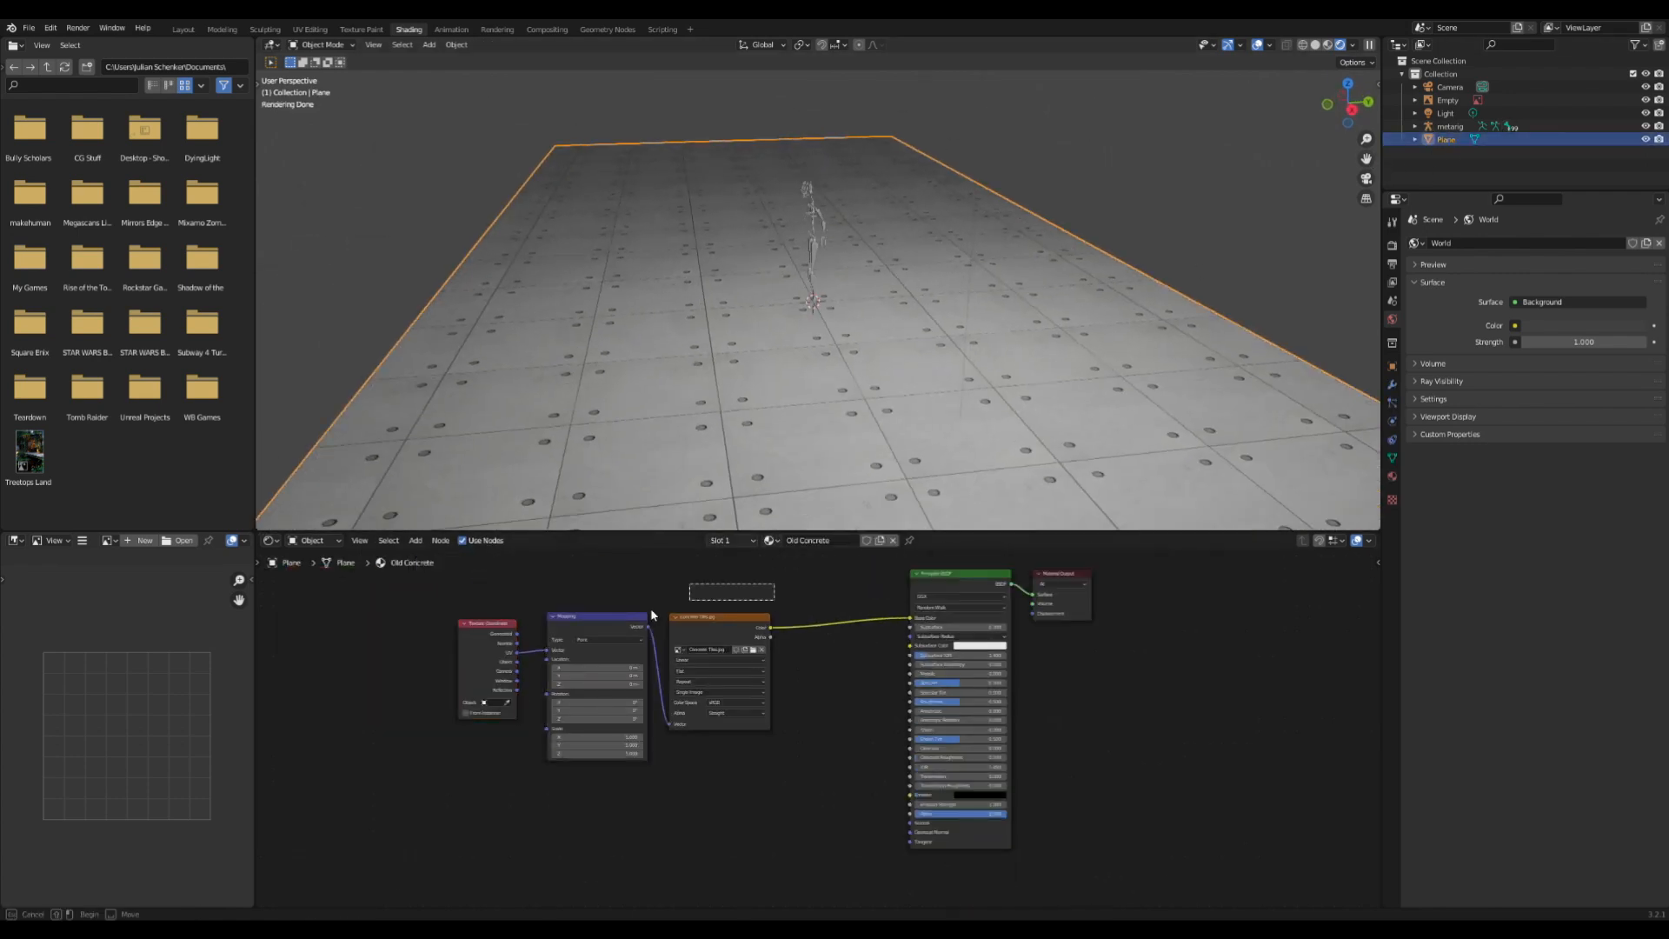
key("g")
left_click(727, 611)
- Insert a MixRGB node between the Concrete Tiles color output and the Principled BSDF's Base Color
key("shift+a")
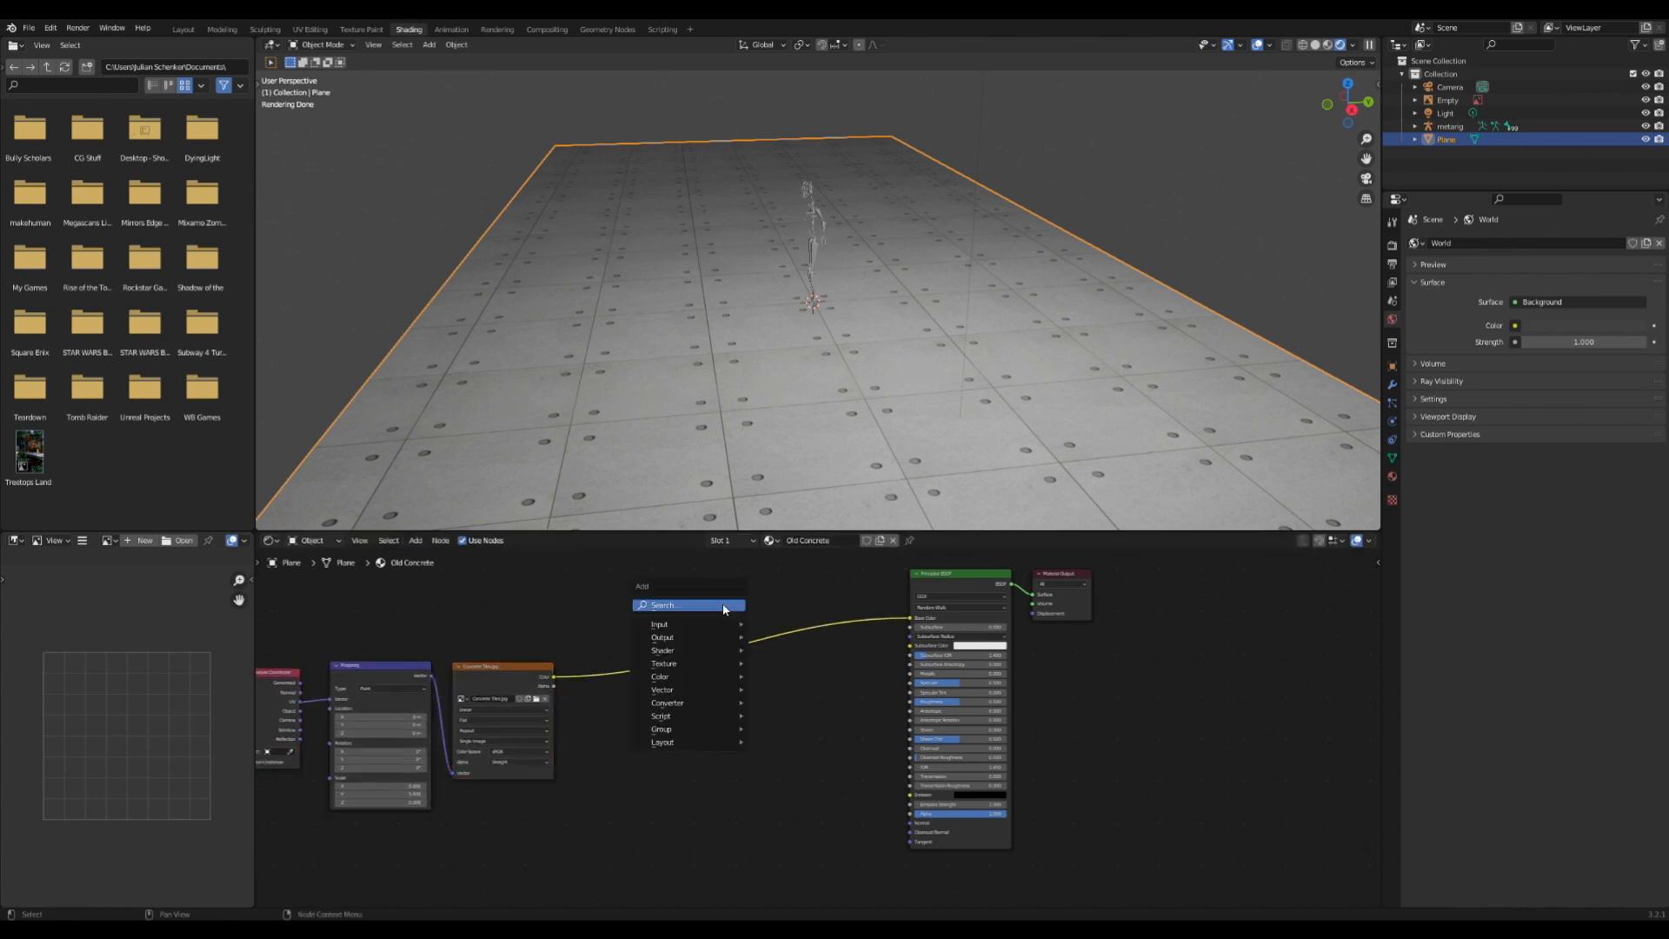
left_click(727, 605)
type("mix")
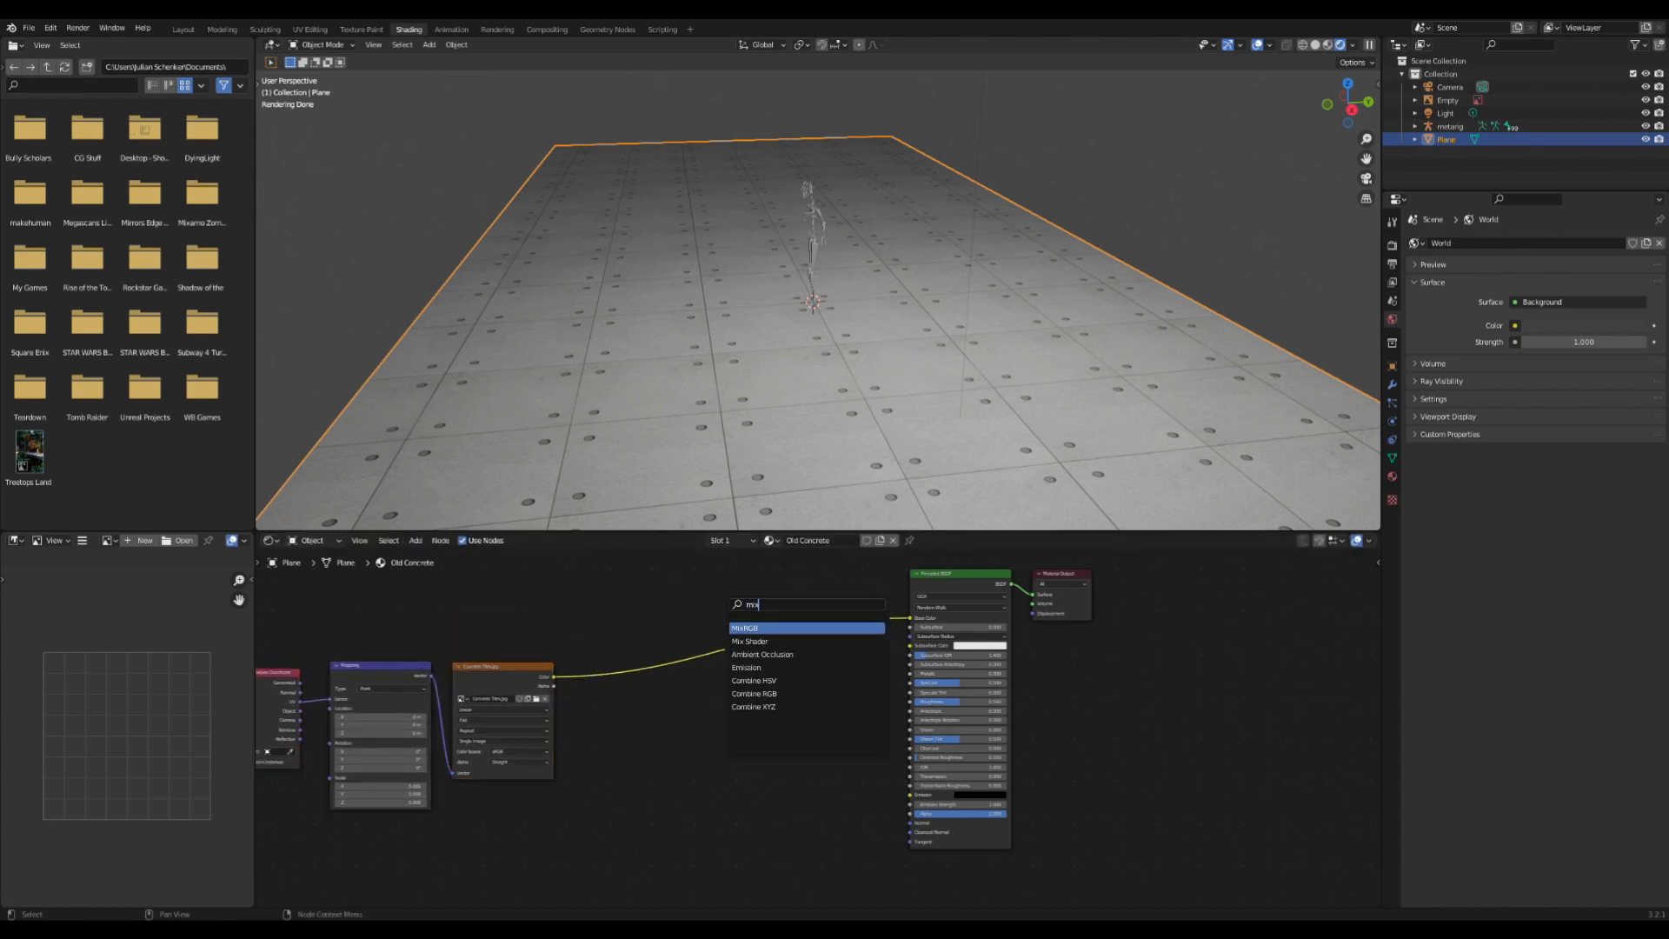
left_click(786, 627)
left_click(787, 630)
- Add the Moss 2.jpg image texture and connect its color to the Mix node's Color2 input
scroll(787, 630, "up", 2)
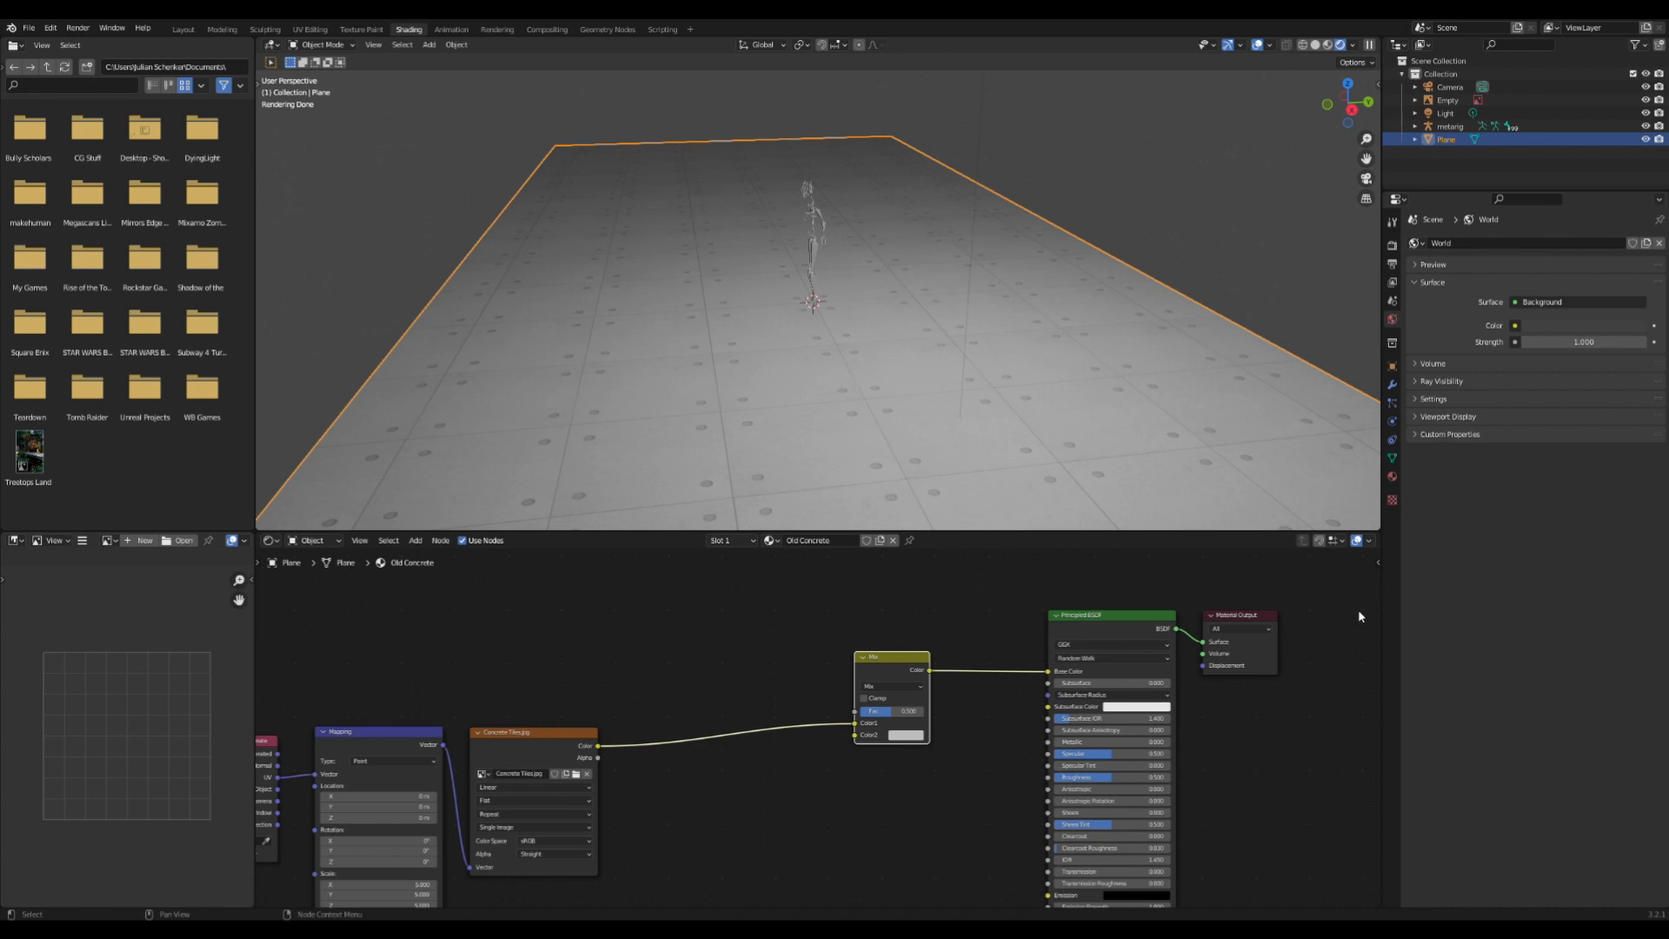
left_click_drag(678, 641, 855, 735)
left_click(1063, 632, "ctrl+shift")
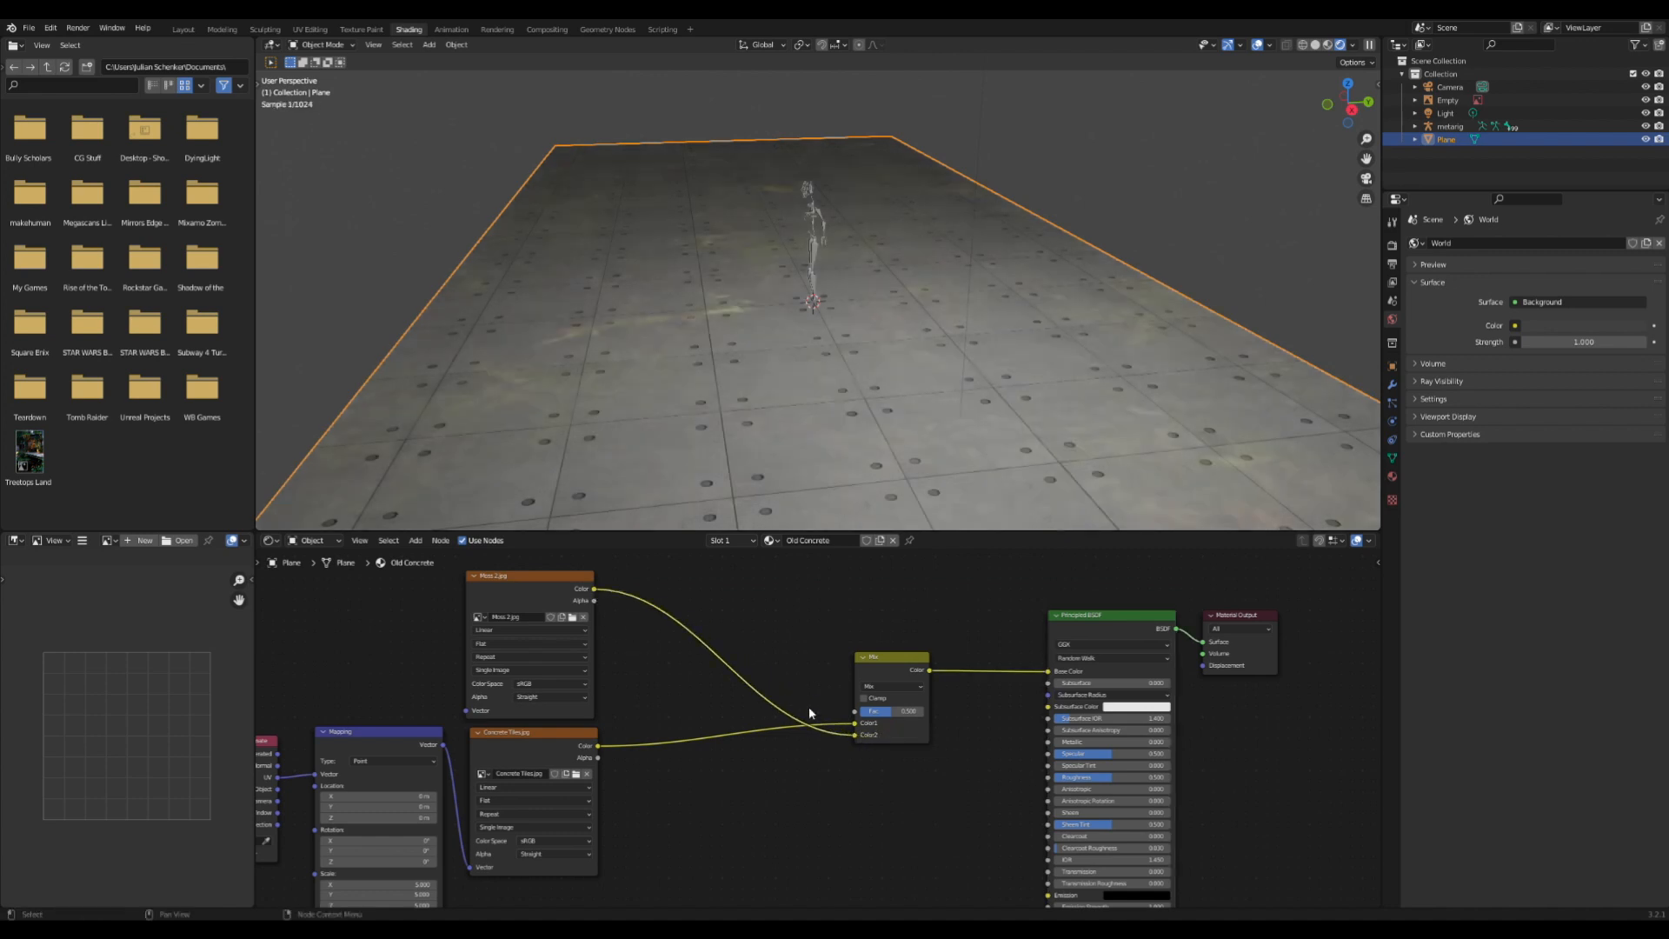
- Connect the existing Mapping node's vector output to the Moss 2 texture and save the blend file
scroll(808, 706, "down", 1)
middle_click_drag(610, 714, 784, 681)
left_click_drag(638, 653, 446, 725)
left_click_drag(661, 729, 683, 672)
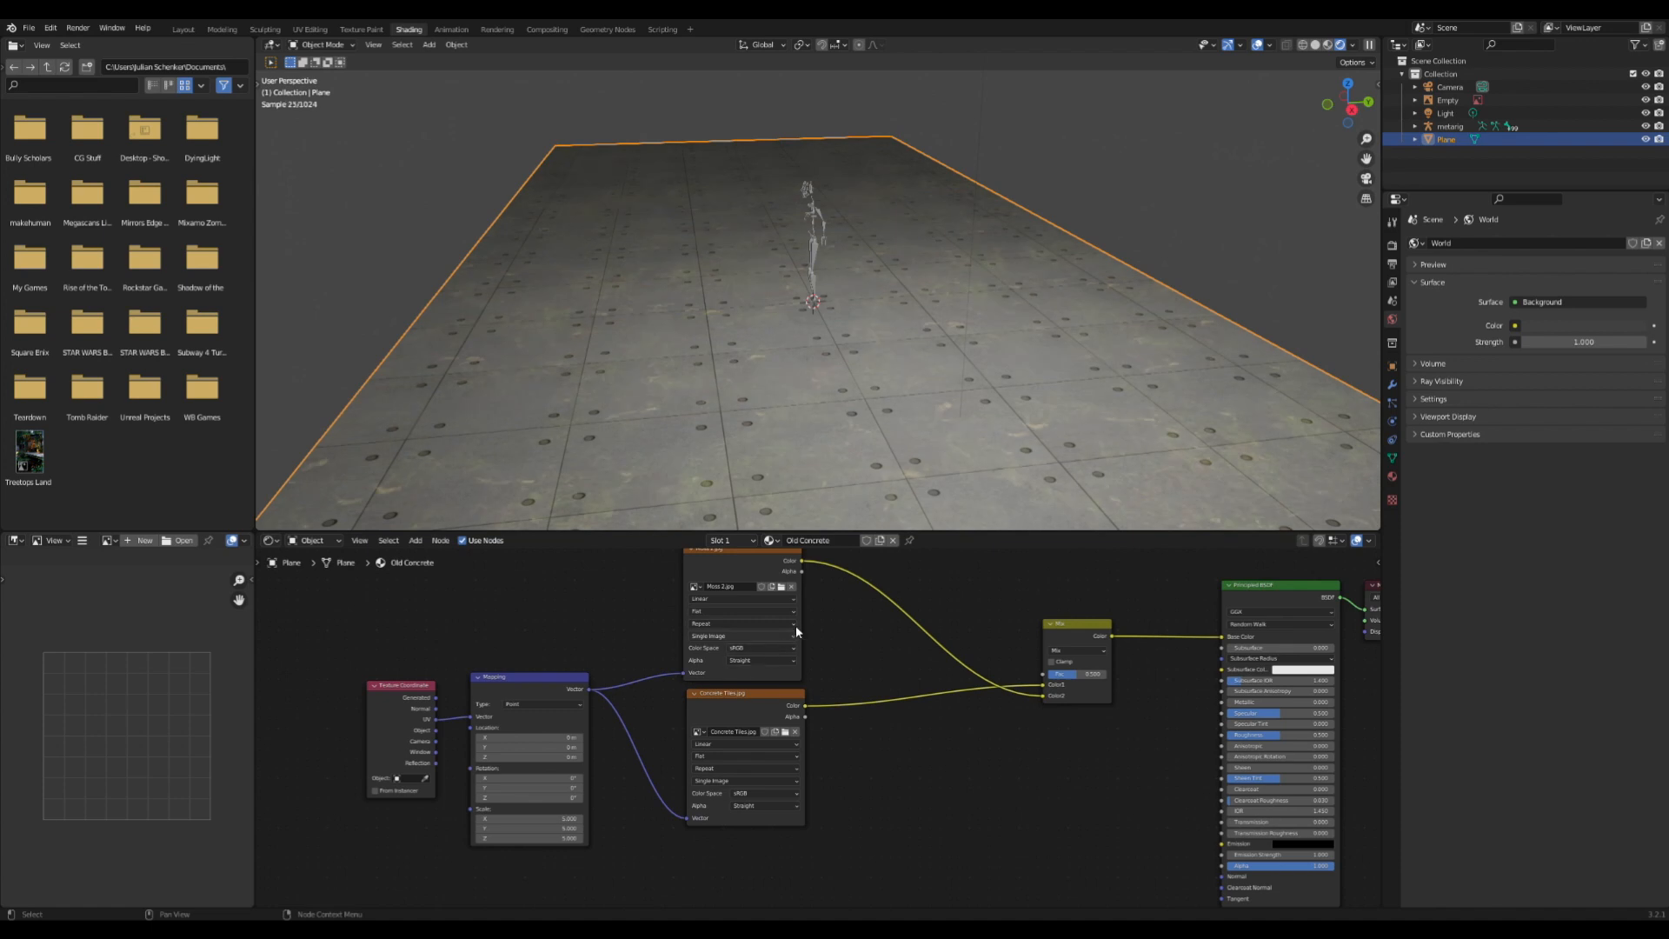
key("ctrl+s")
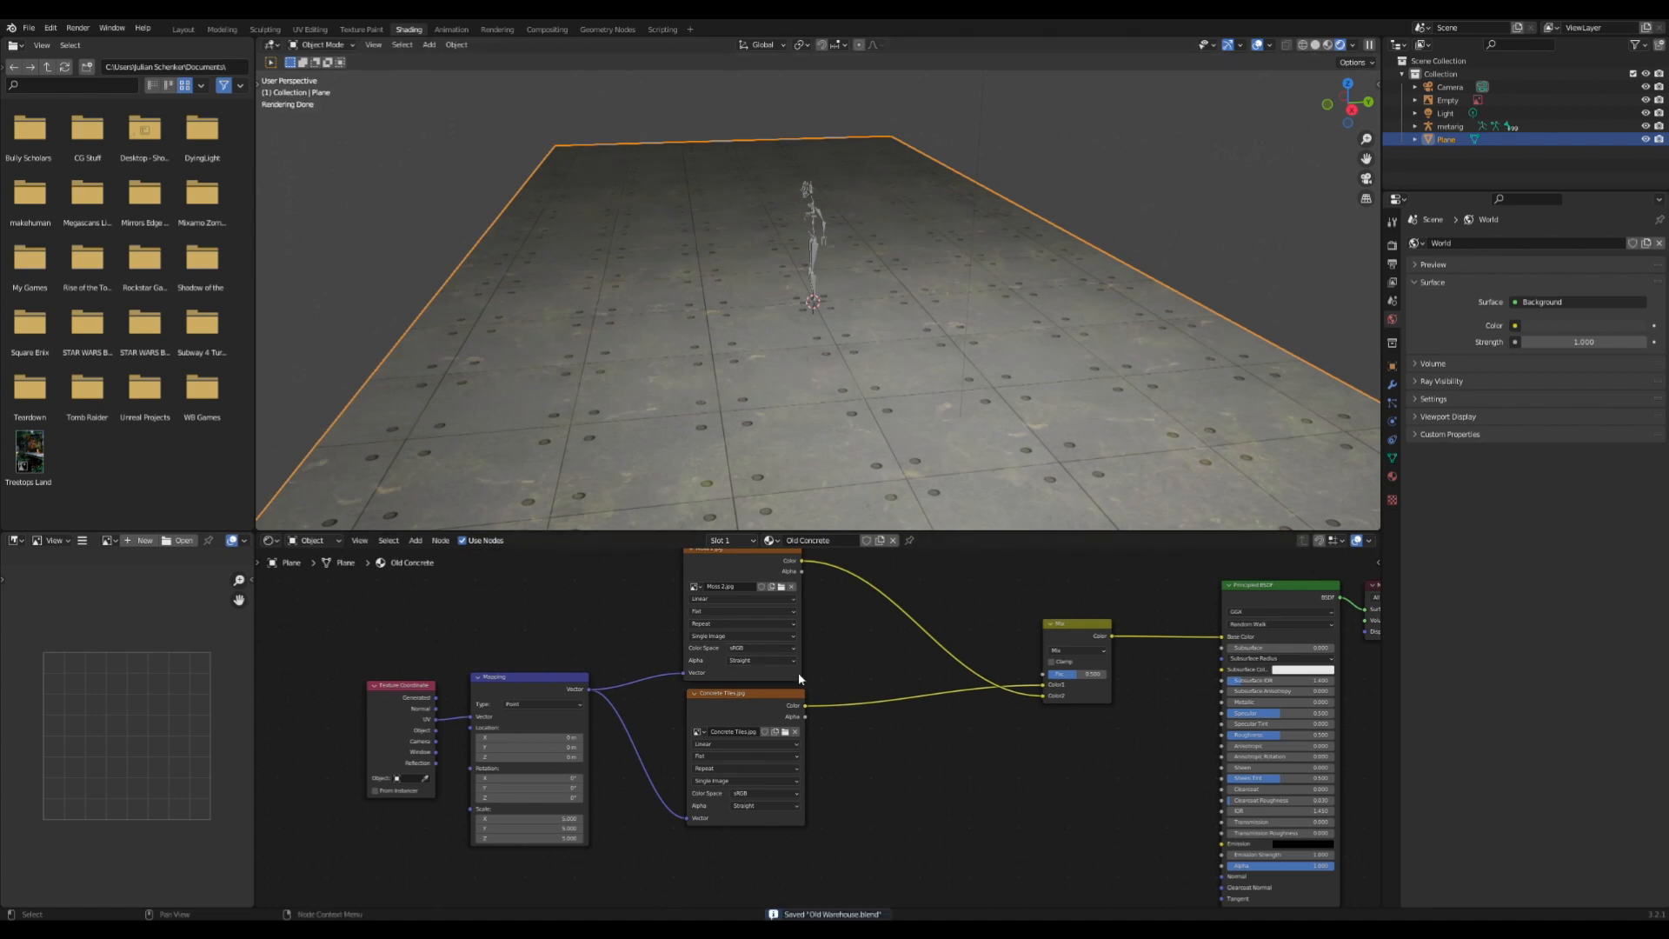
- Select the moss and concrete texture nodes and move them down to make room for another texture
middle_click_drag(868, 679, 813, 718)
scroll(812, 701, "up", 2)
scroll(813, 720, "down", 4)
left_click_drag(763, 594, 619, 798)
key("g")
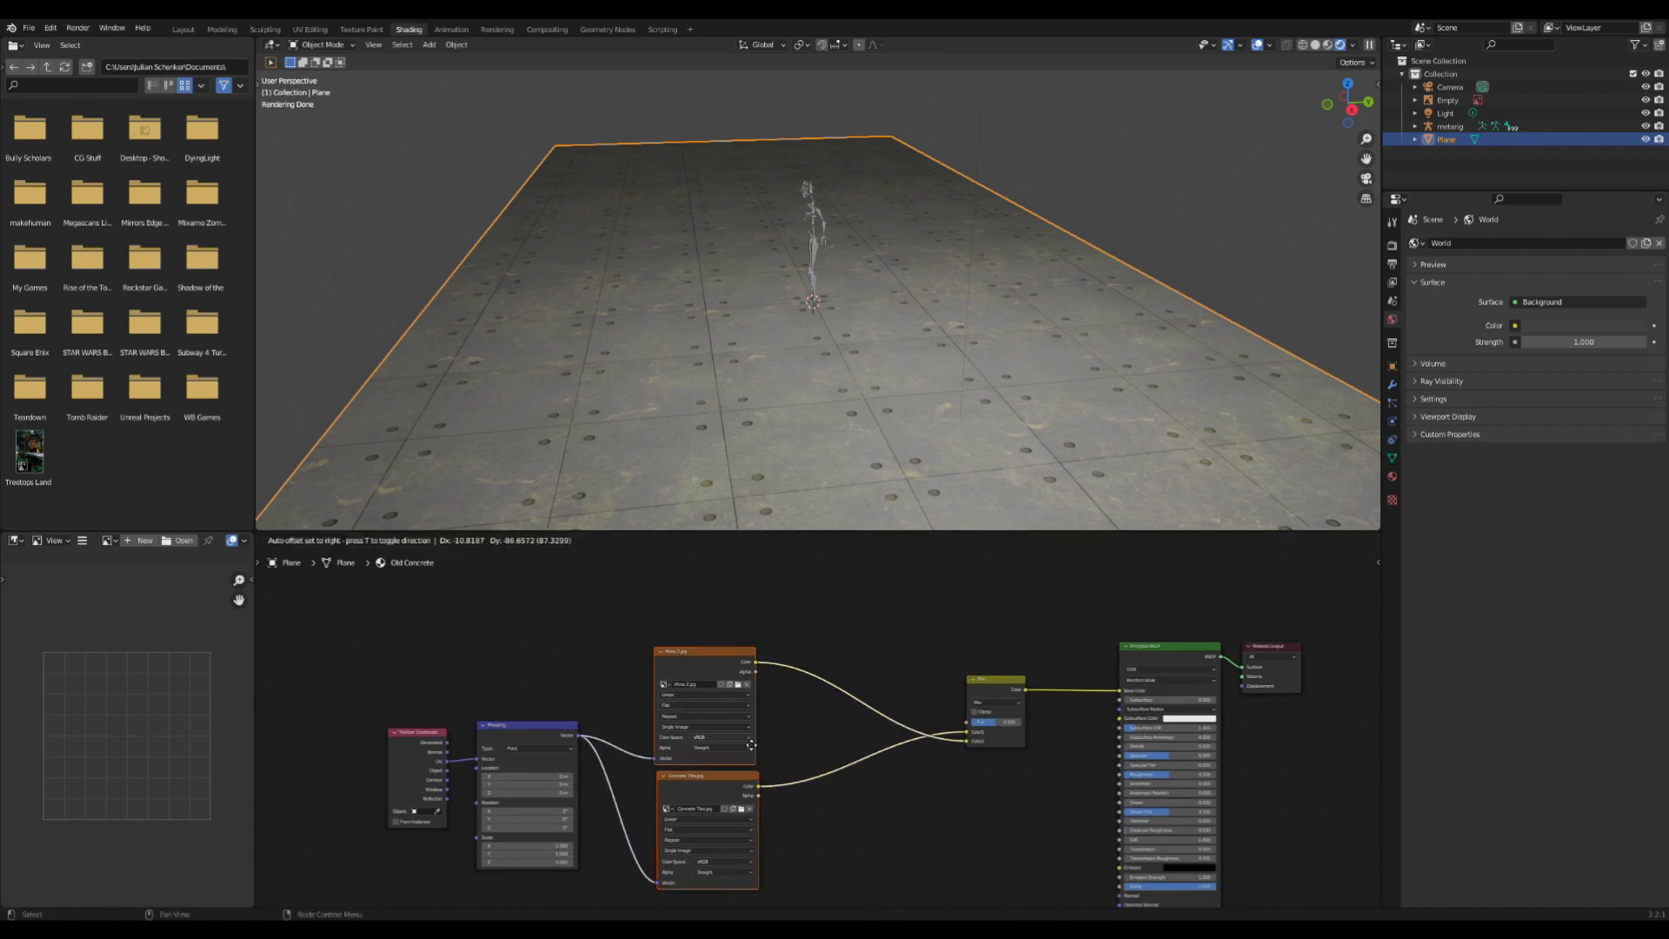
left_click(614, 844)
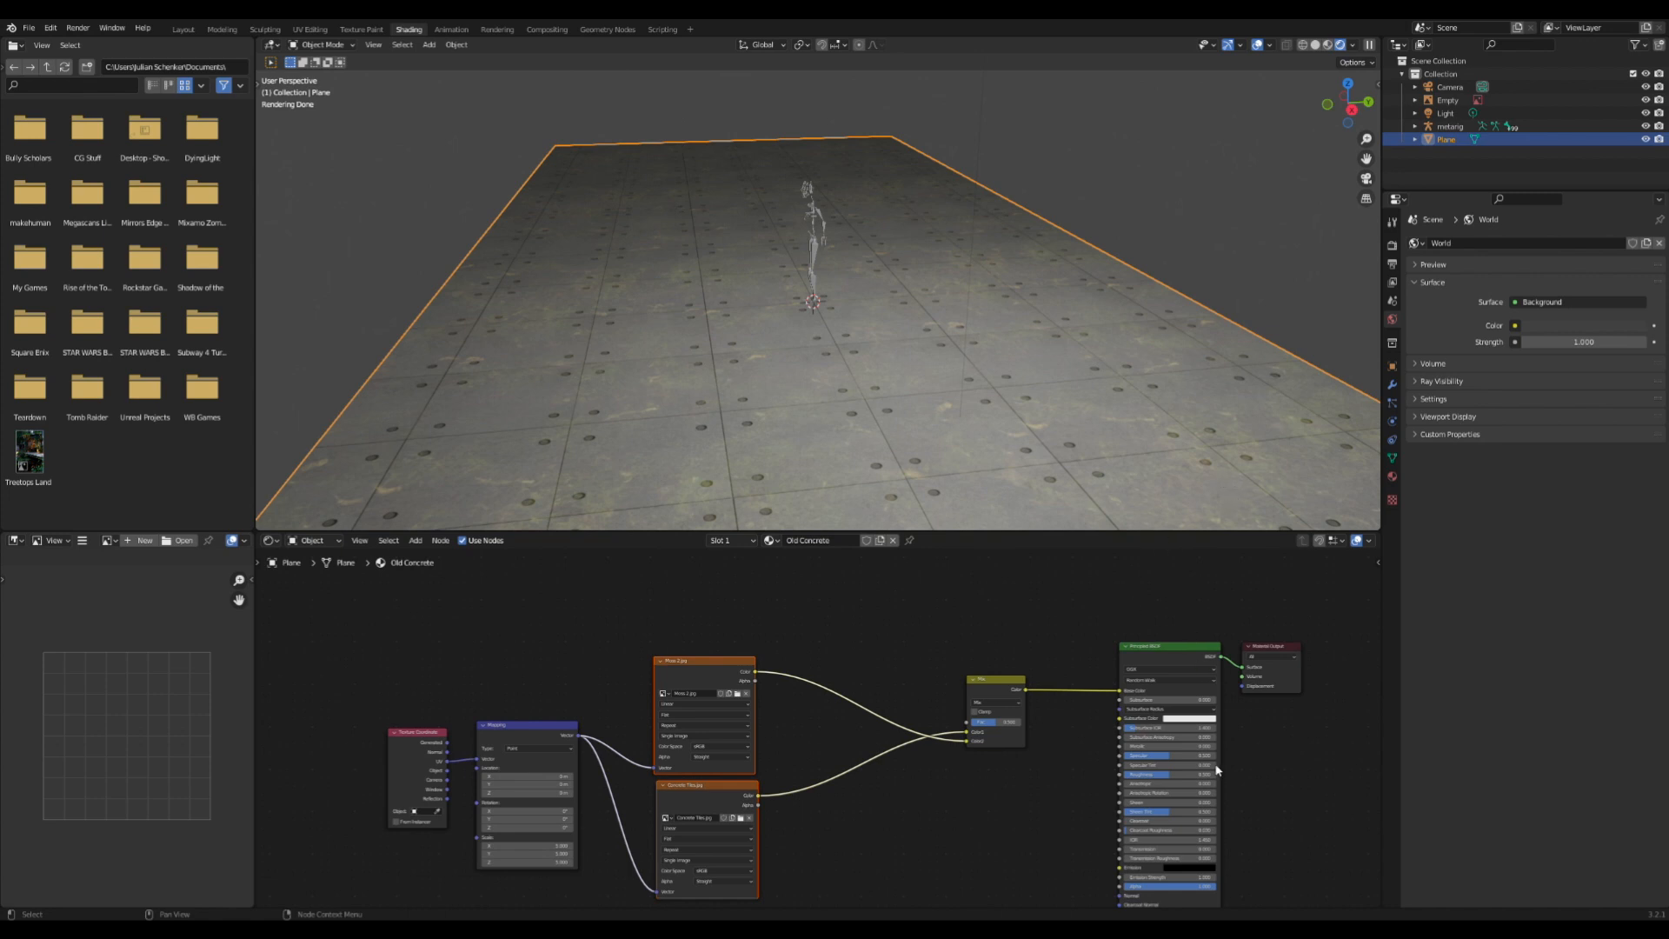
- Add the Dirty Metal.jpg image texture above the moss texture and connect its color to the Mix node's Fac input
left_click_drag(607, 612, 687, 563)
left_click(686, 563, "ctrl+shift")
middle_click_drag(1034, 603, 1030, 683)
left_click(1184, 737, "ctrl+shift")
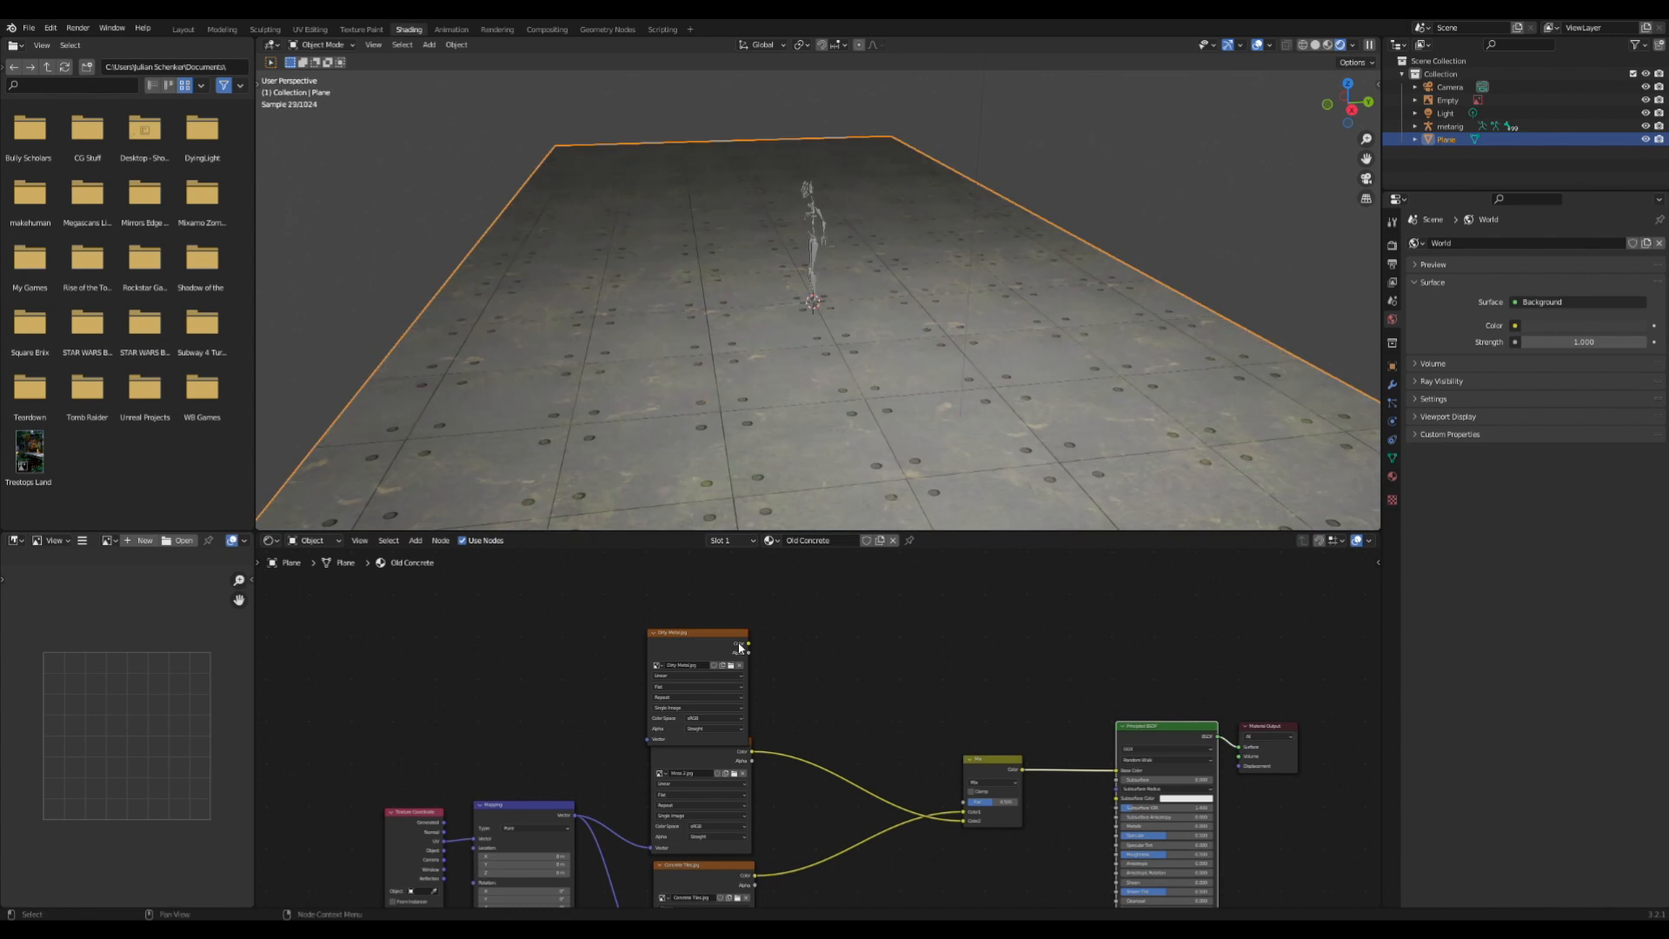
left_click(746, 643)
left_click_drag(746, 645, 964, 801)
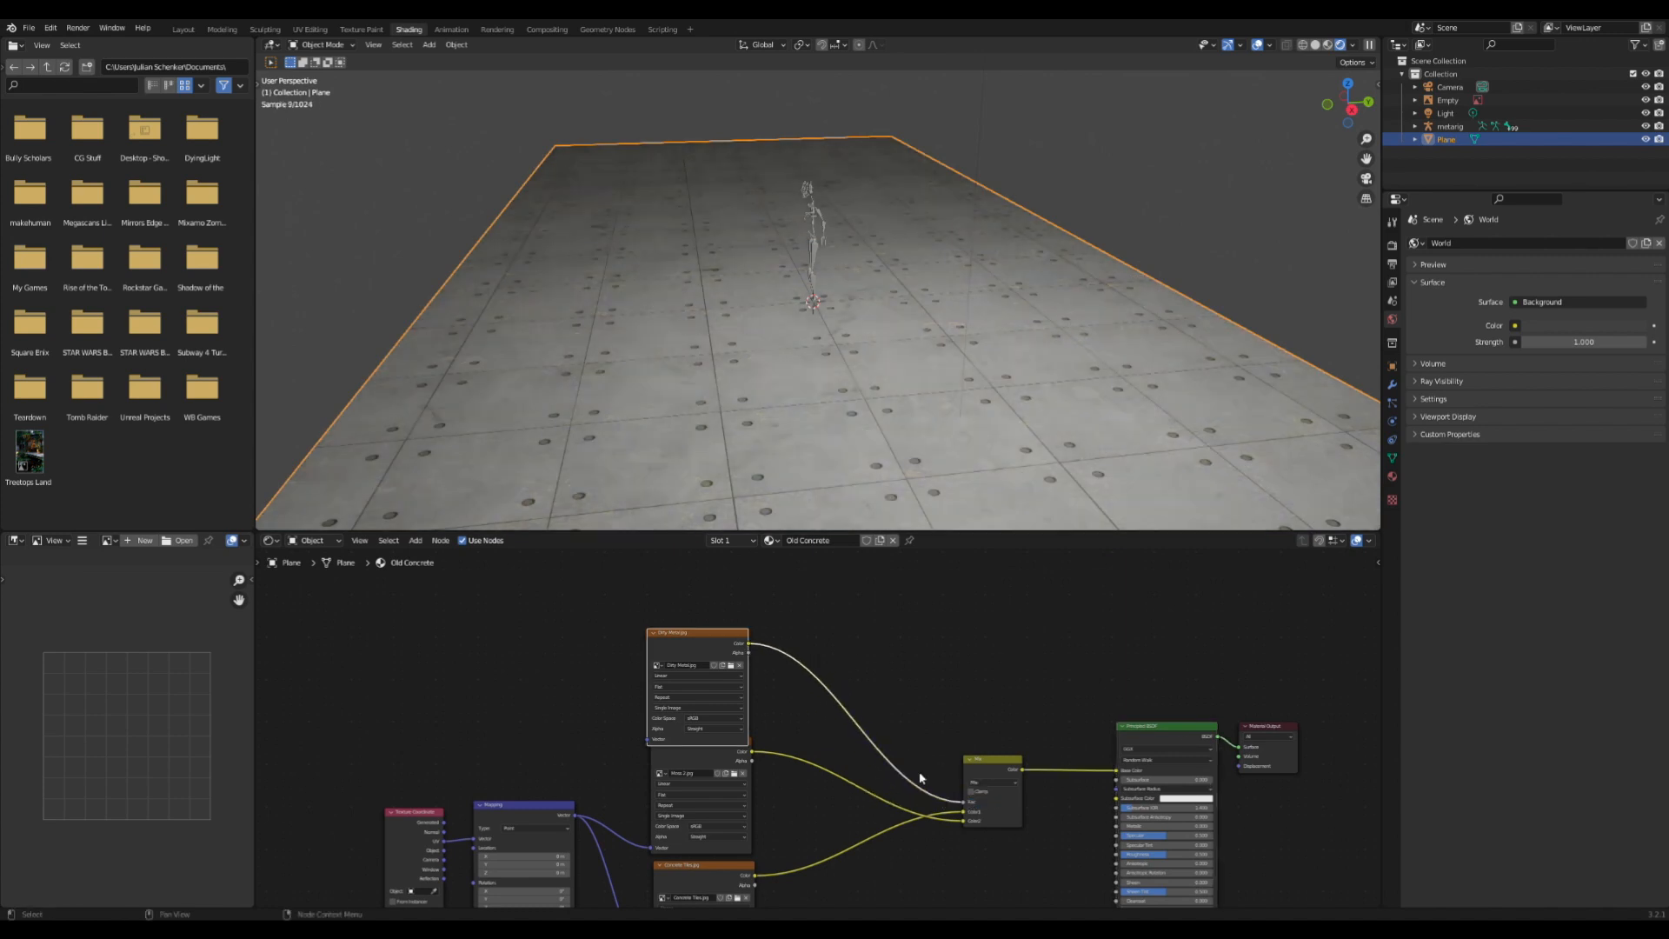
- Drive the Dirty Metal texture from the Mapping node, preview it on the floor, and restore the Principled BSDF output
scroll(821, 726, "up", 1)
left_click_drag(533, 831, 619, 742)
left_click_drag(686, 625, 696, 615)
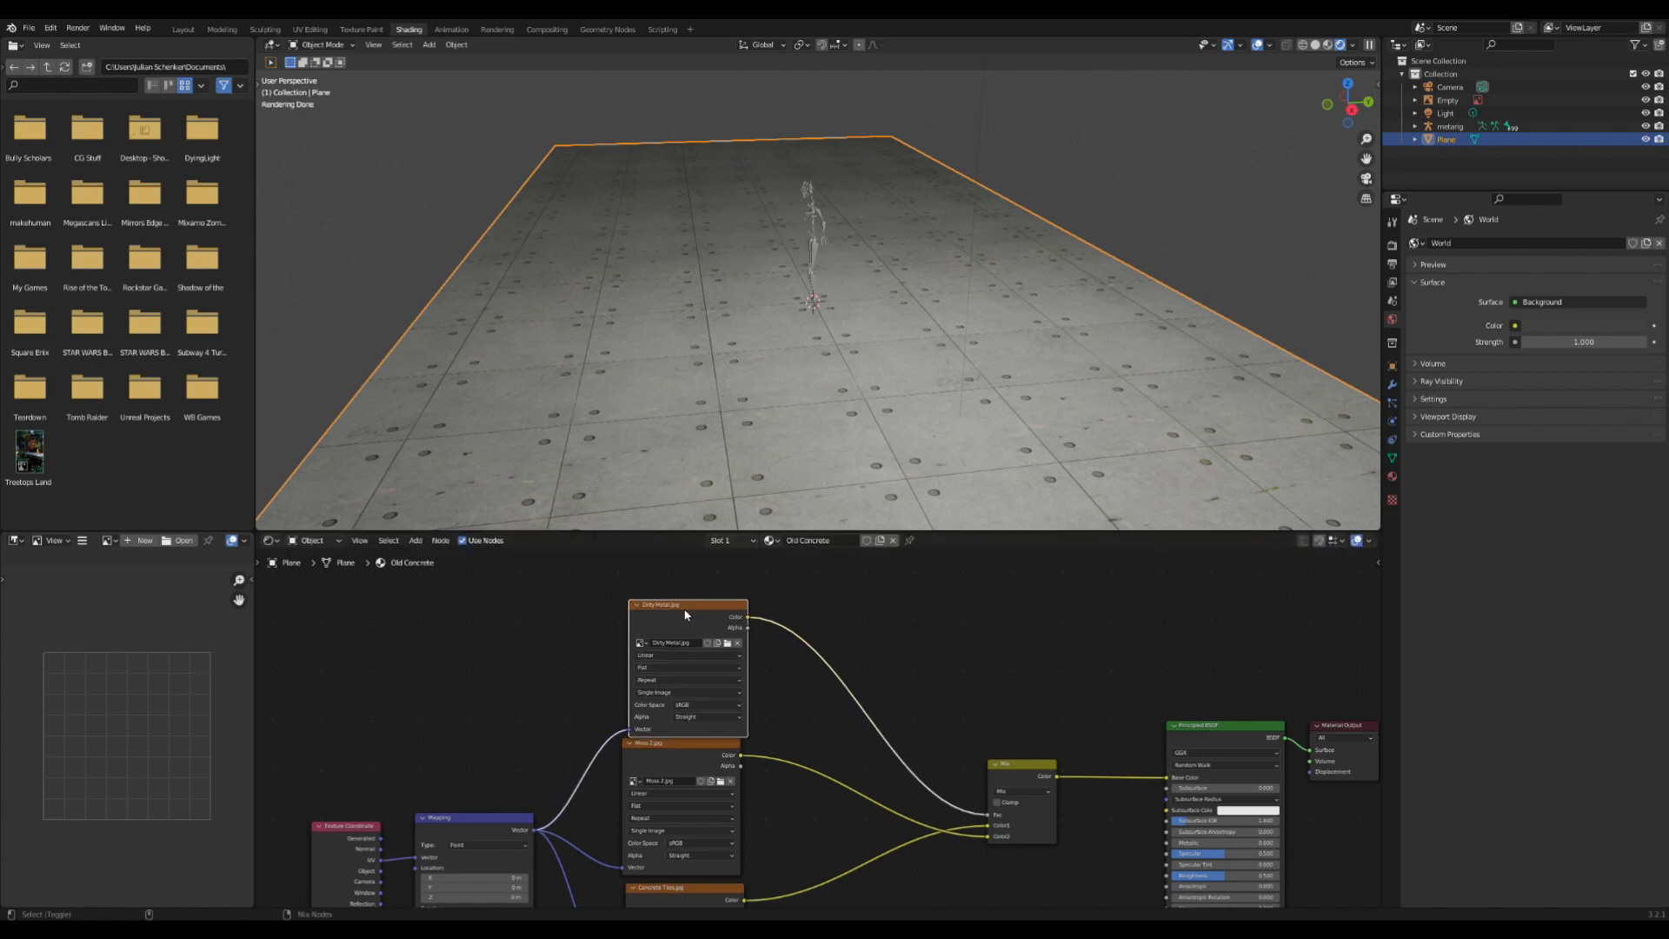
left_click(686, 615, "ctrl+shift")
left_click(1206, 740, "ctrl+shift")
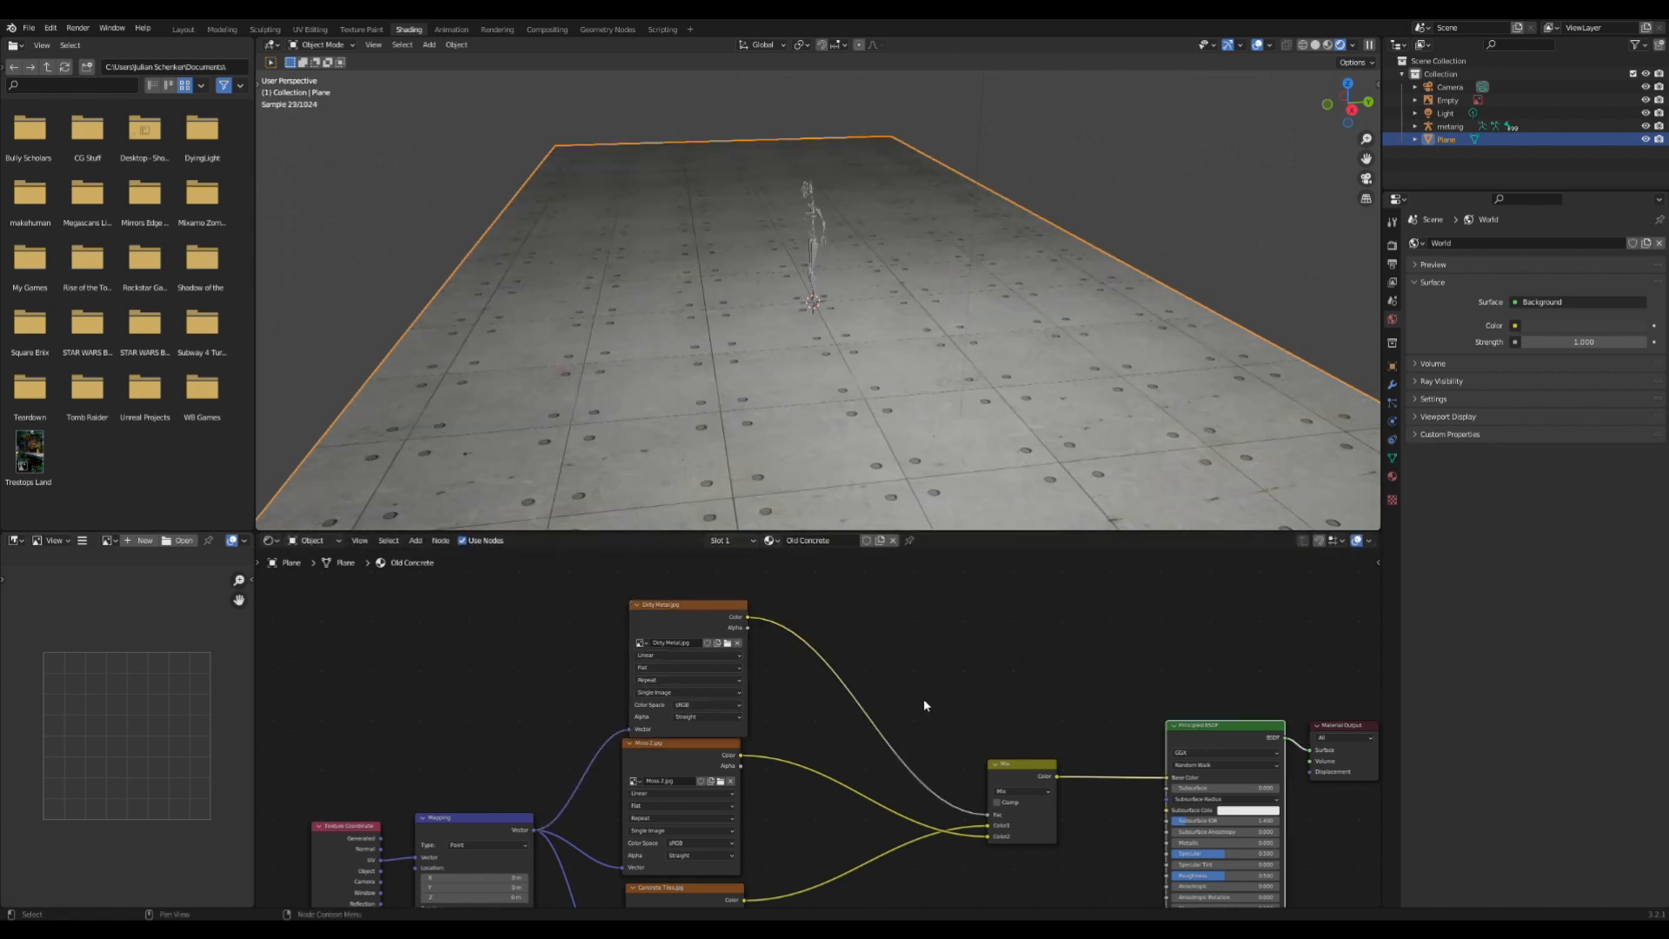
- Insert a ColorRamp node between the Dirty Metal color output and the Mix node's Fac input
scroll(918, 700, "up", 1)
key("shift+a")
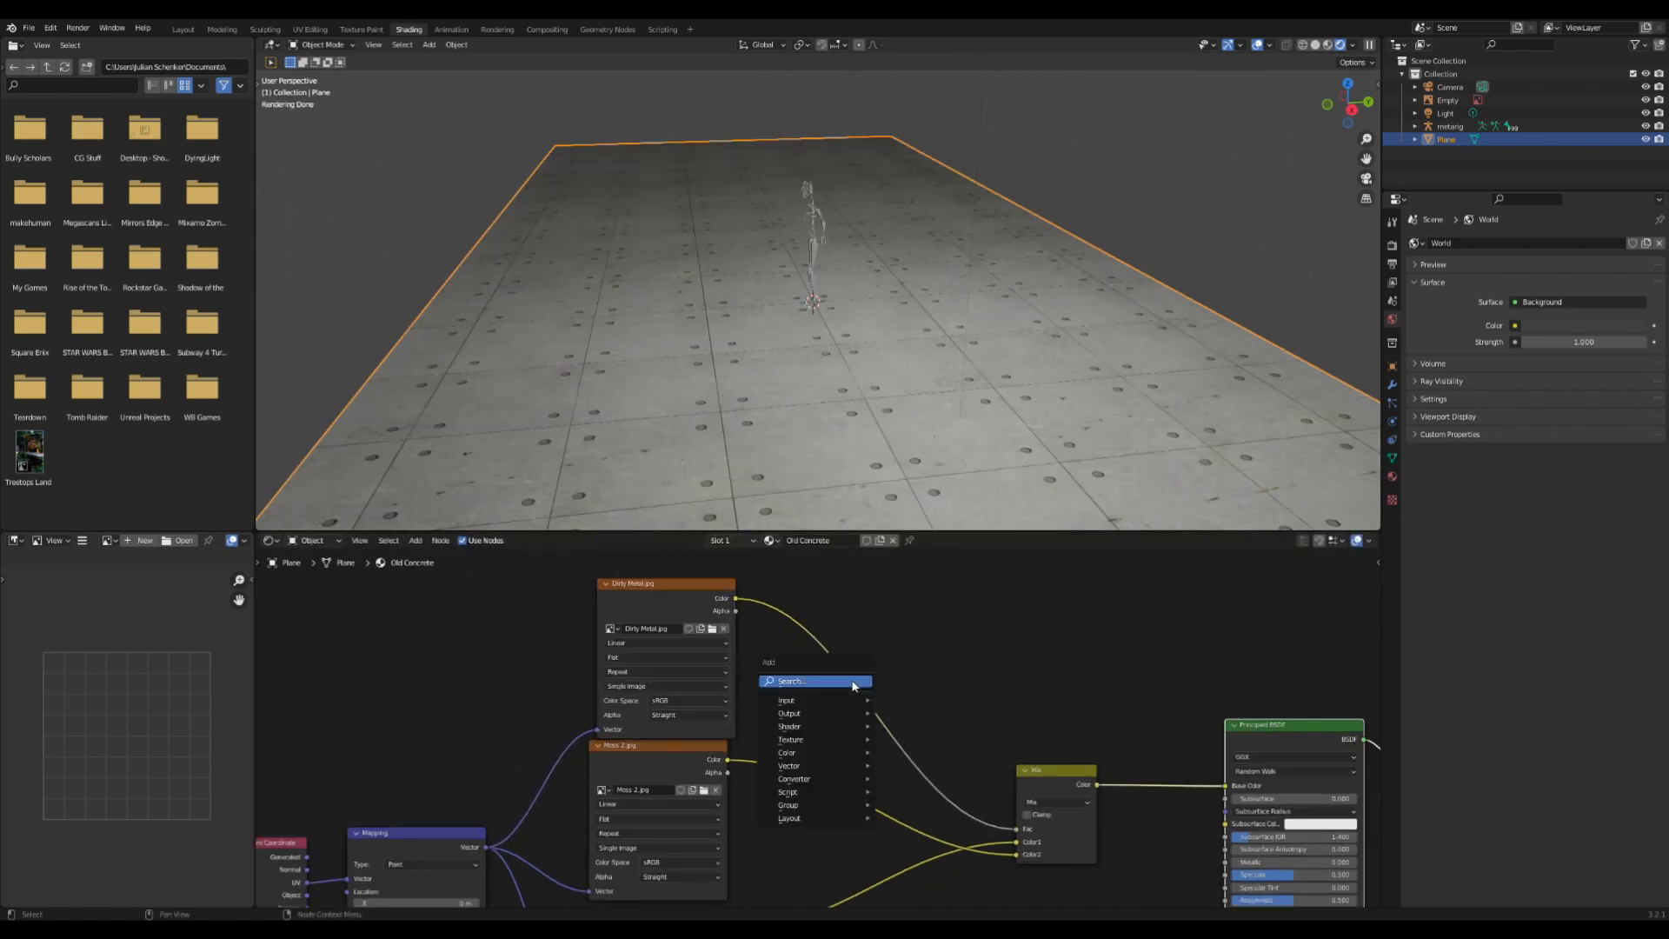
type("co")
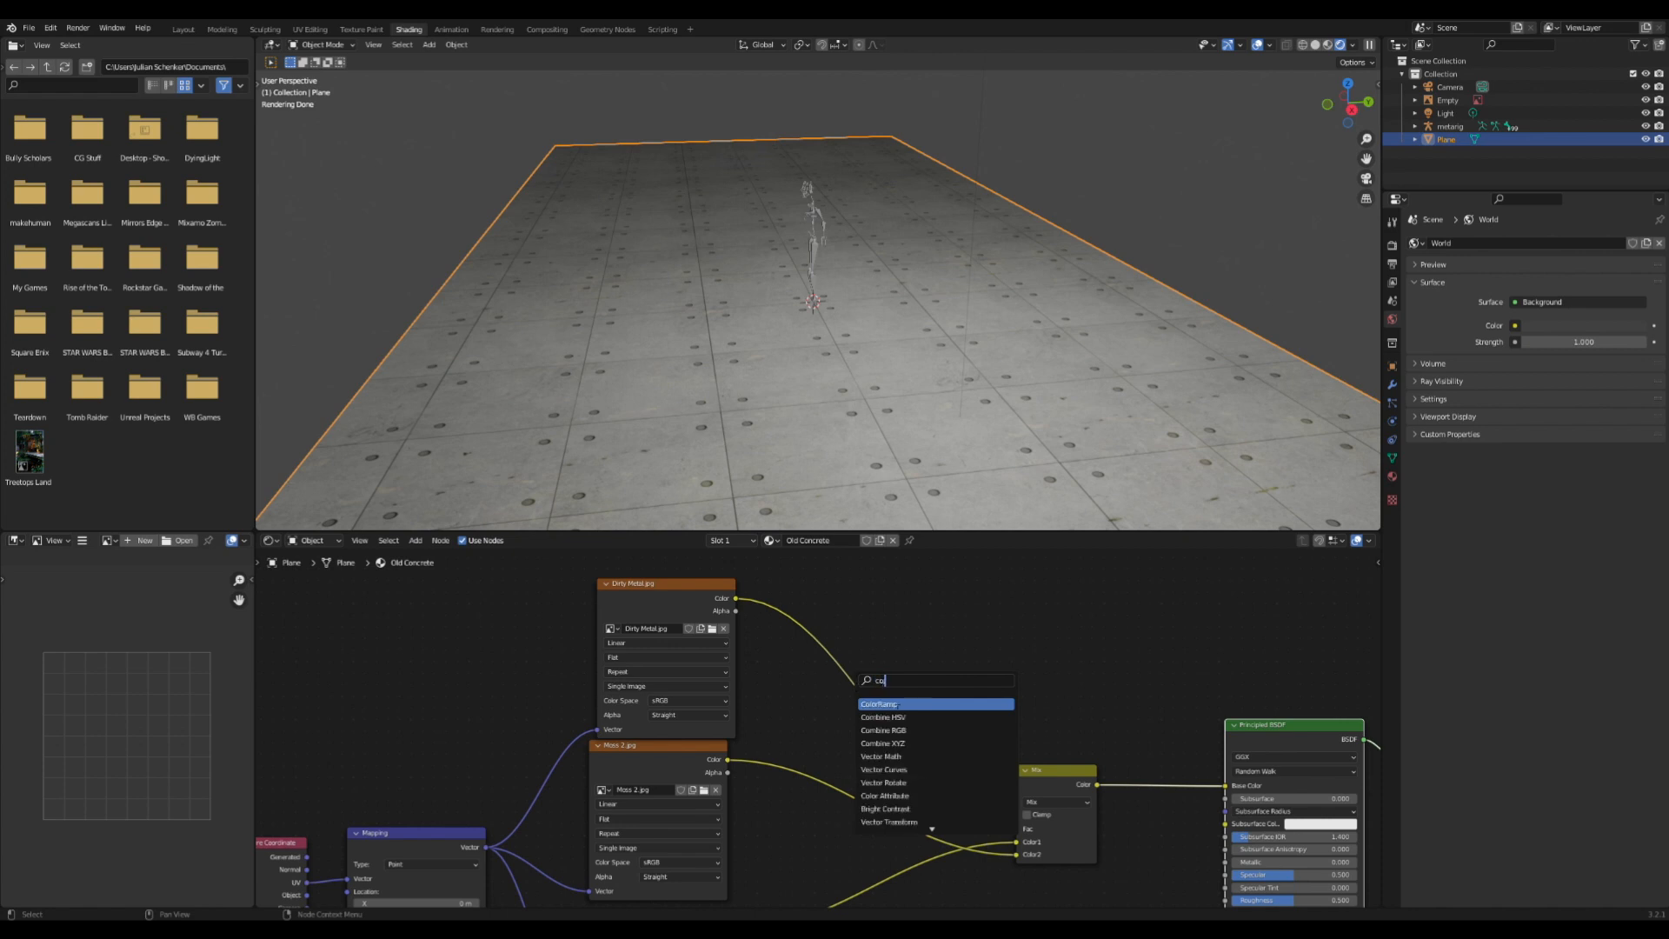
left_click(880, 704)
left_click(854, 644)
scroll(853, 644, "up", 2)
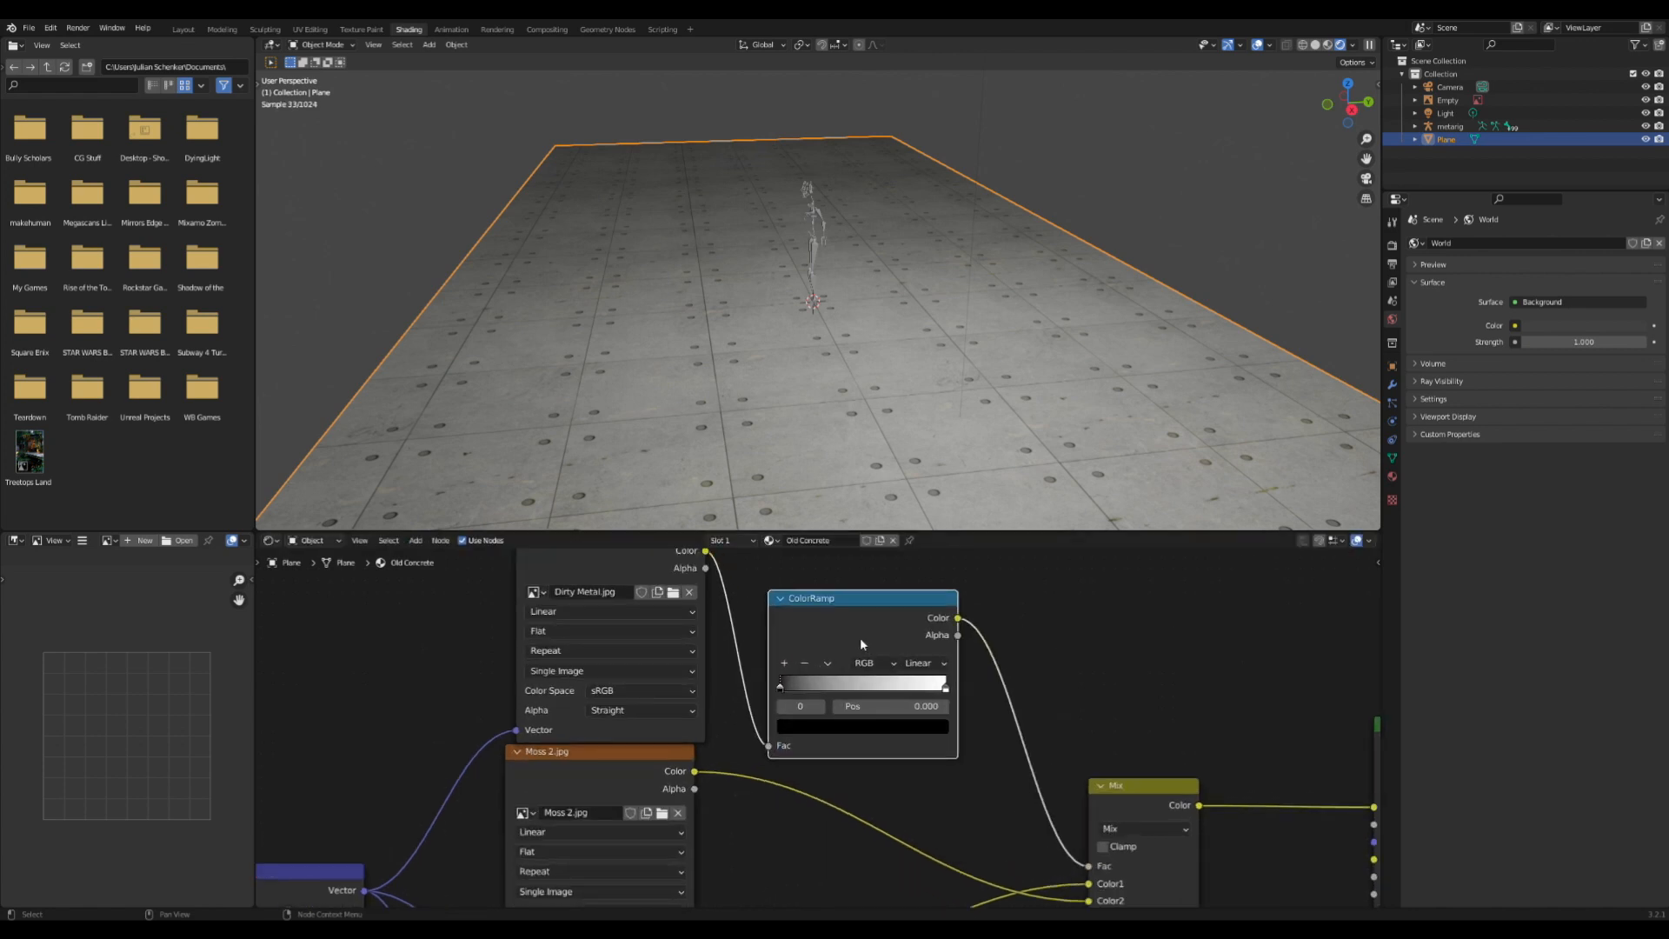
- Tighten the dirt mask ColorRamp by moving its white stop to 0.336, keeping the black stop at 0.000
scroll(878, 647, "up", 2)
left_click_drag(743, 702, 679, 672)
left_click_drag(977, 698, 813, 692)
scroll(1015, 299, "down", 5)
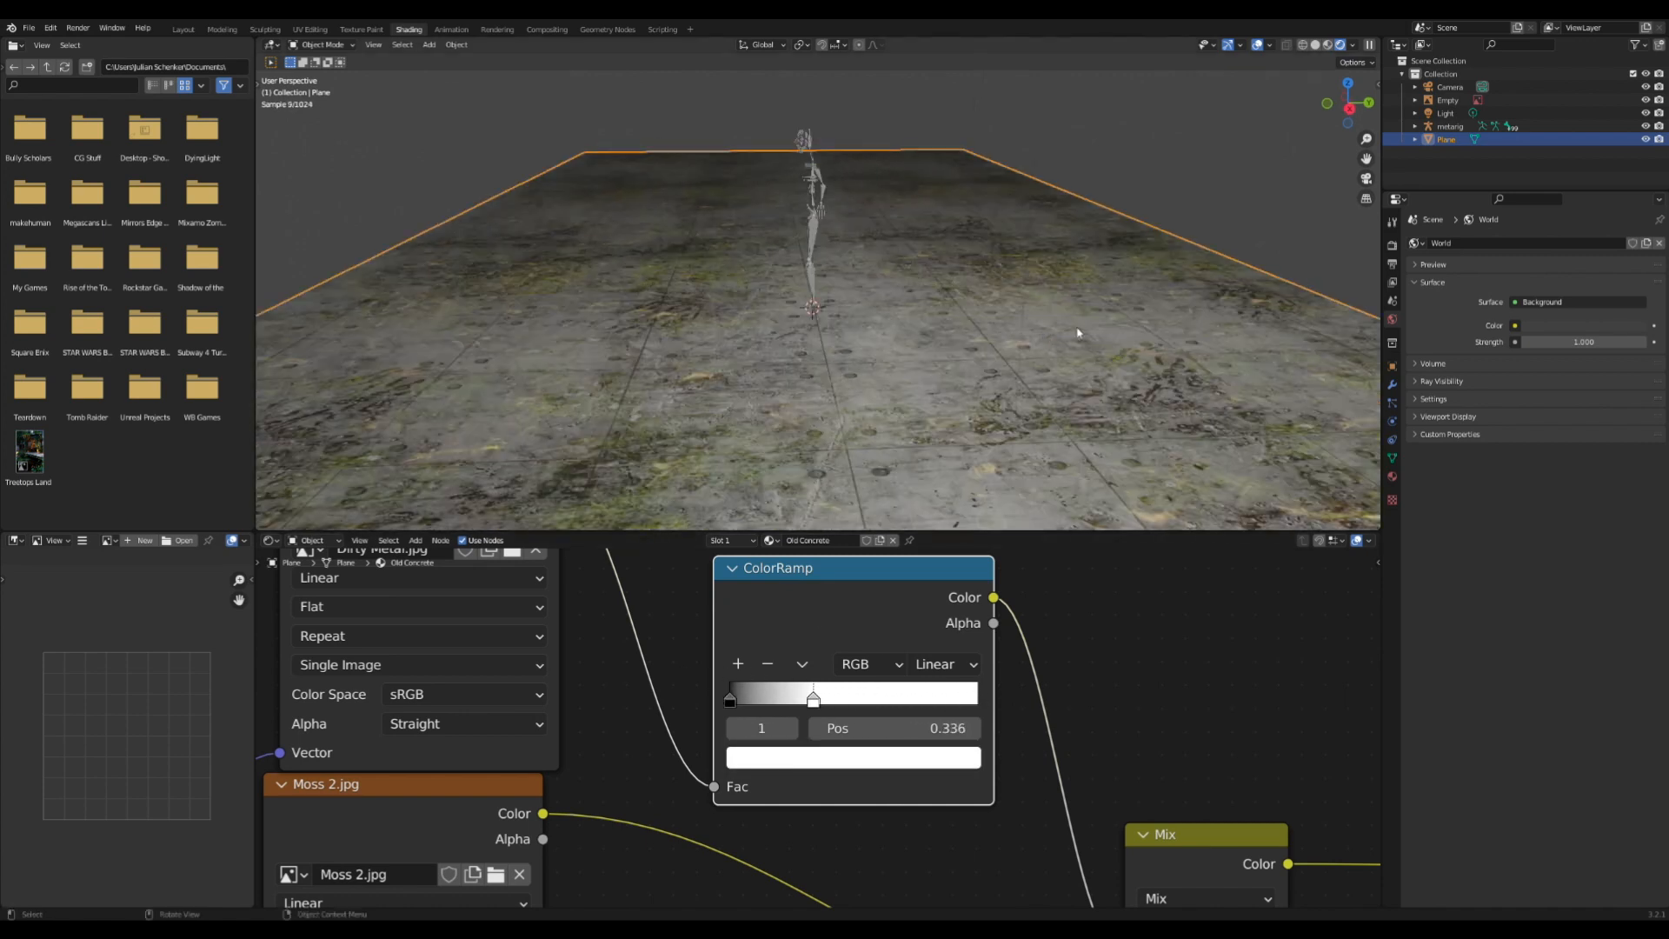
middle_click_drag(1081, 276, 919, 365)
left_click(730, 698)
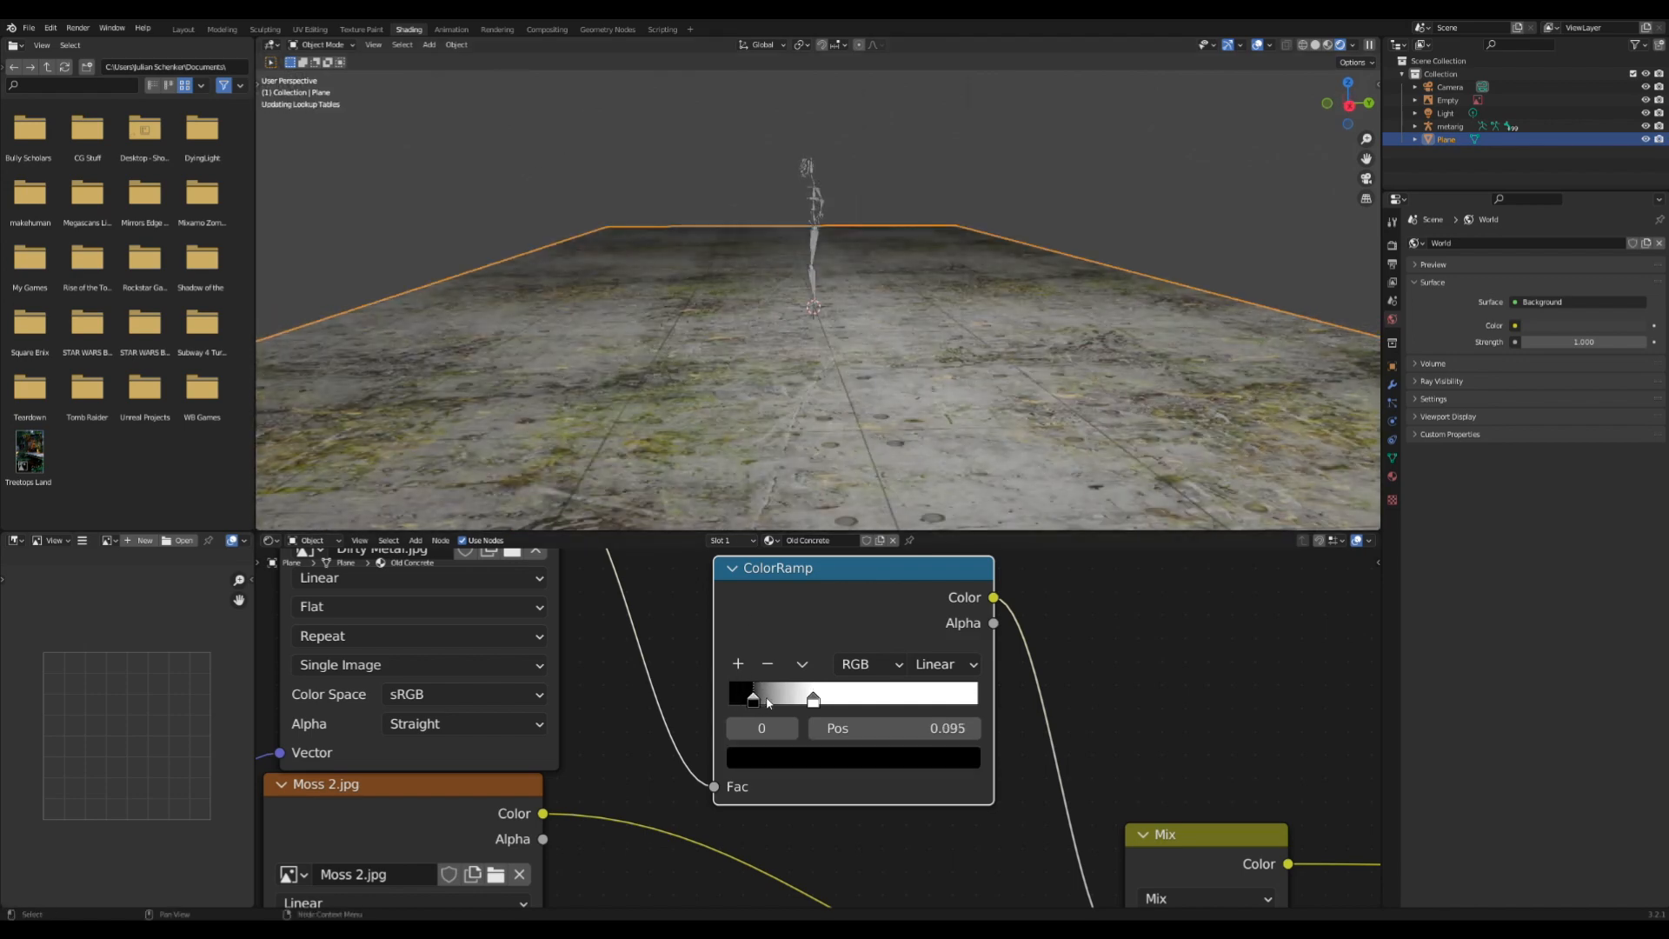
middle_click_drag(1027, 412, 1038, 382)
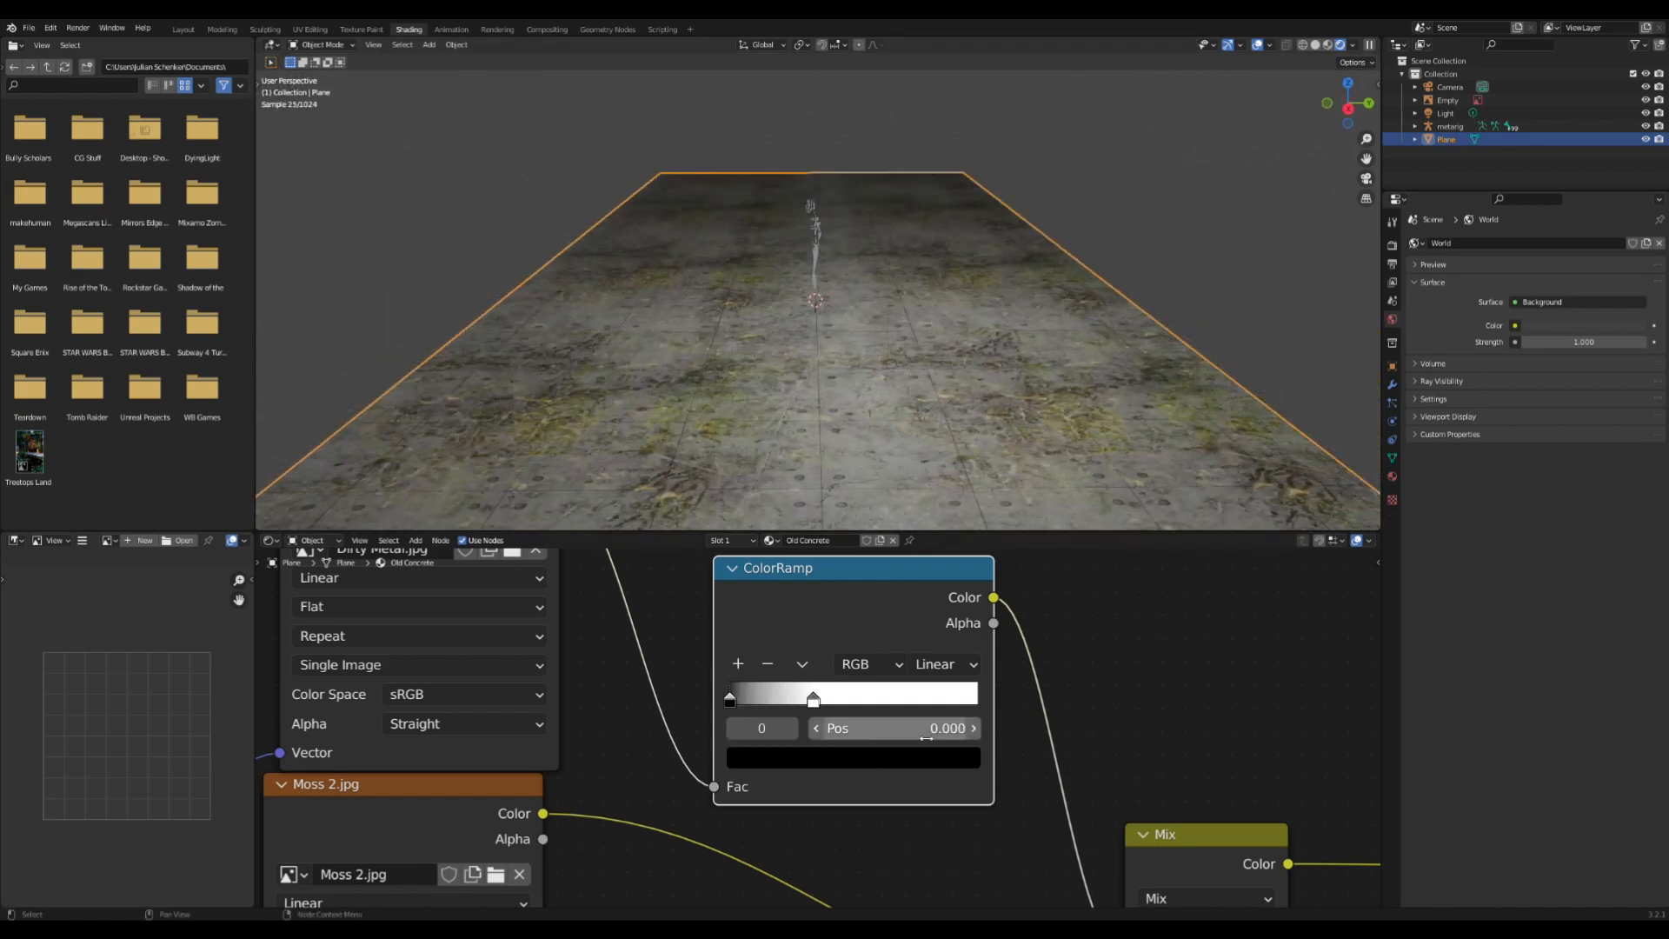
- Connect the Mix node's Color output to the Principled BSDF's Specular input and inspect the floor's reflections
scroll(888, 614, "down", 4)
middle_click_drag(926, 591, 770, 504)
left_click_drag(654, 590, 852, 695)
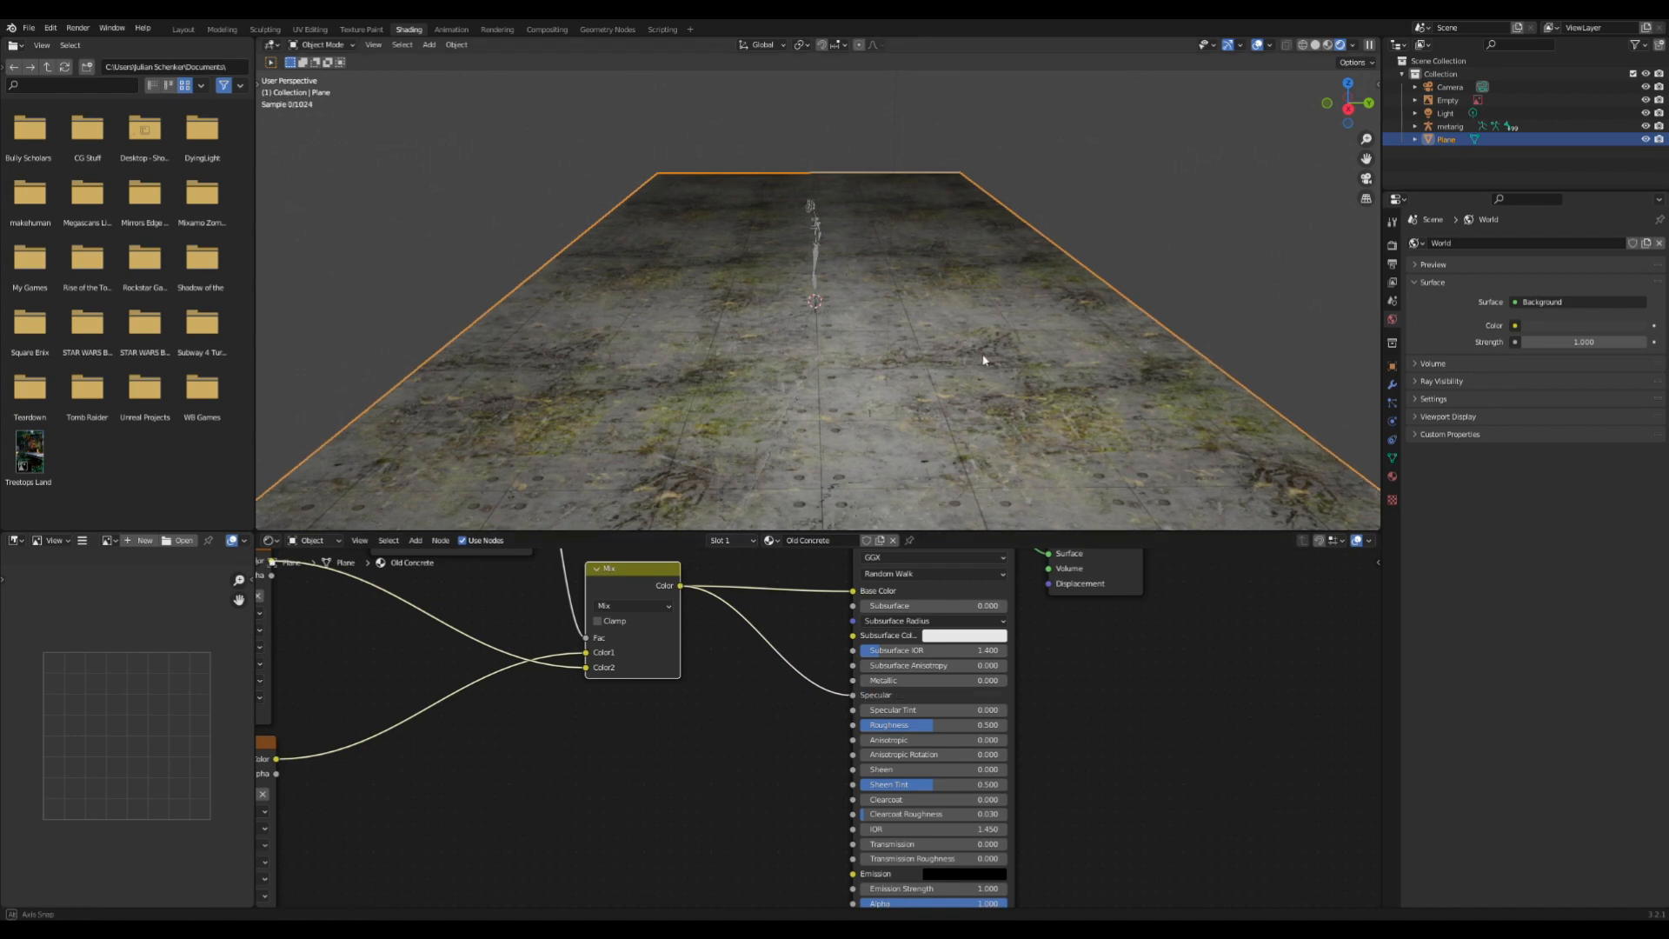
middle_click_drag(983, 359, 1000, 343)
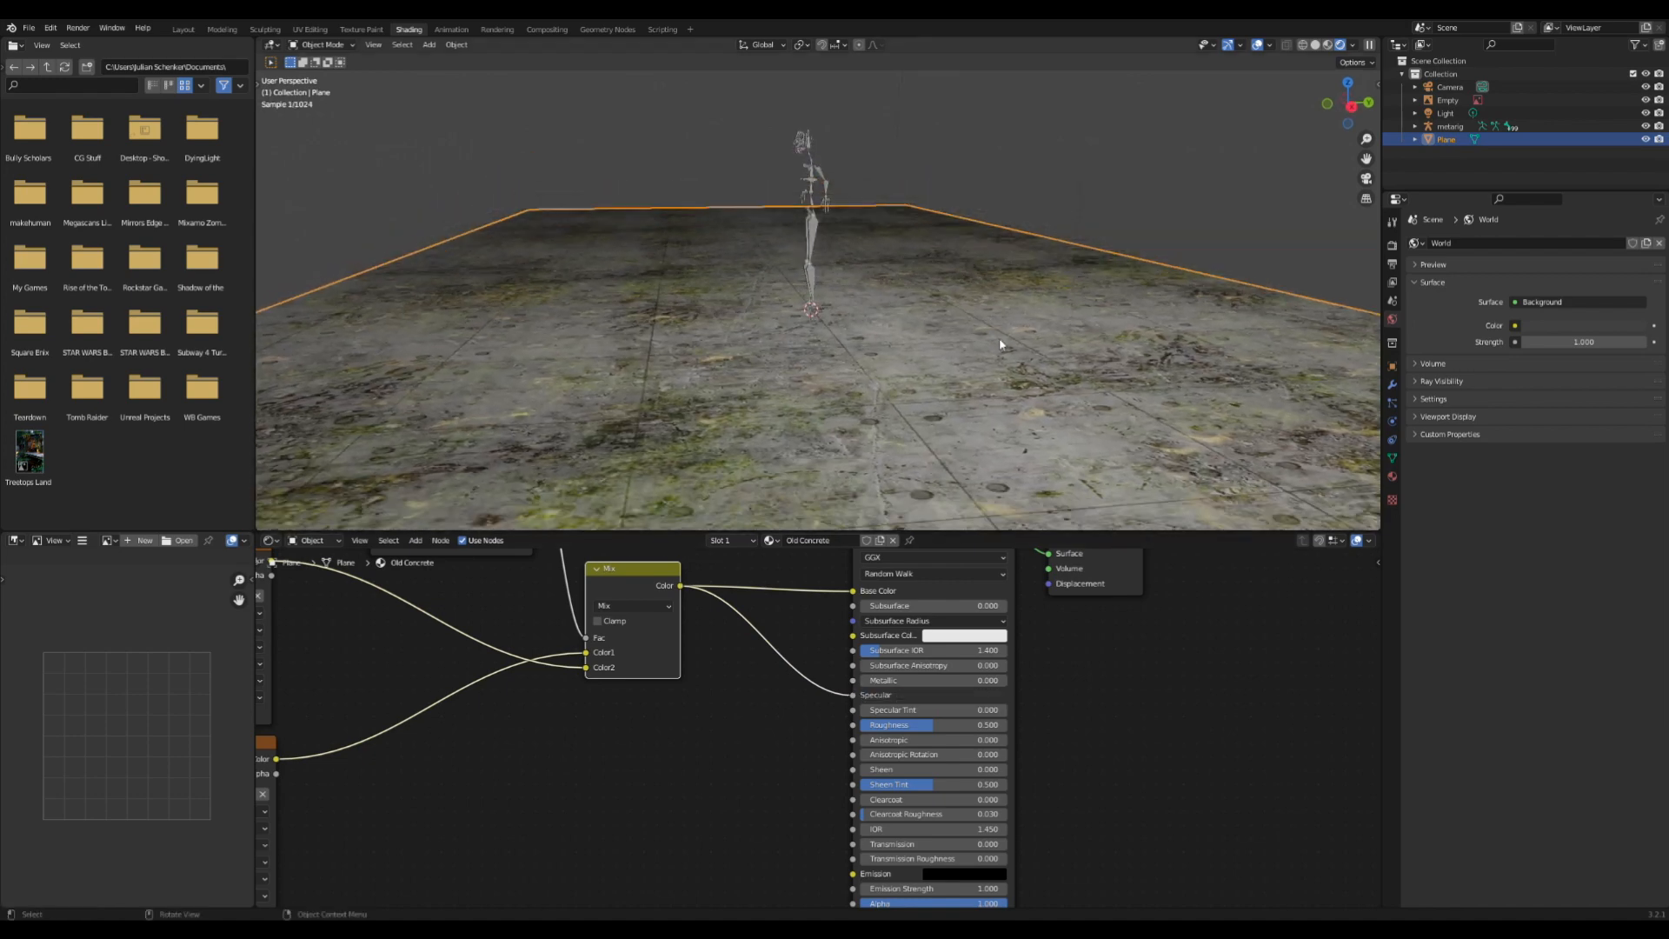
- Move the Principled BSDF and Material Output farther from the Mix node and insert a copy of the mask ColorRamp into the Specular link
scroll(866, 654, "down", 4)
left_click_drag(1116, 645, 861, 576)
left_click_drag(871, 577, 1061, 586)
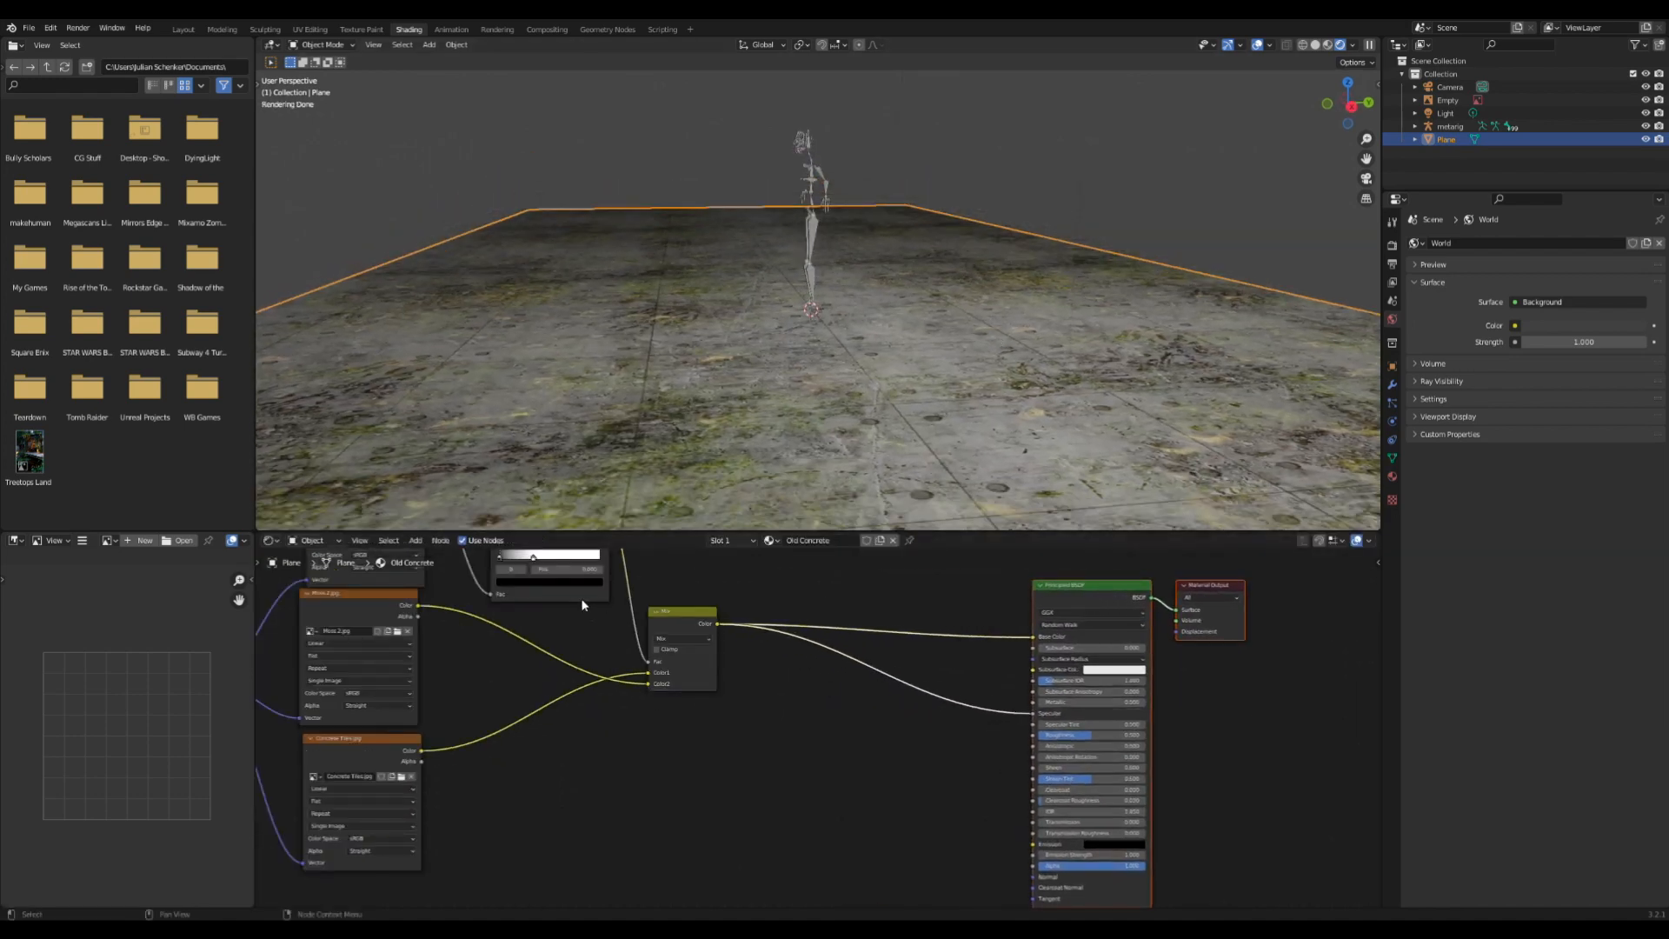
left_click_drag(582, 605, 900, 757)
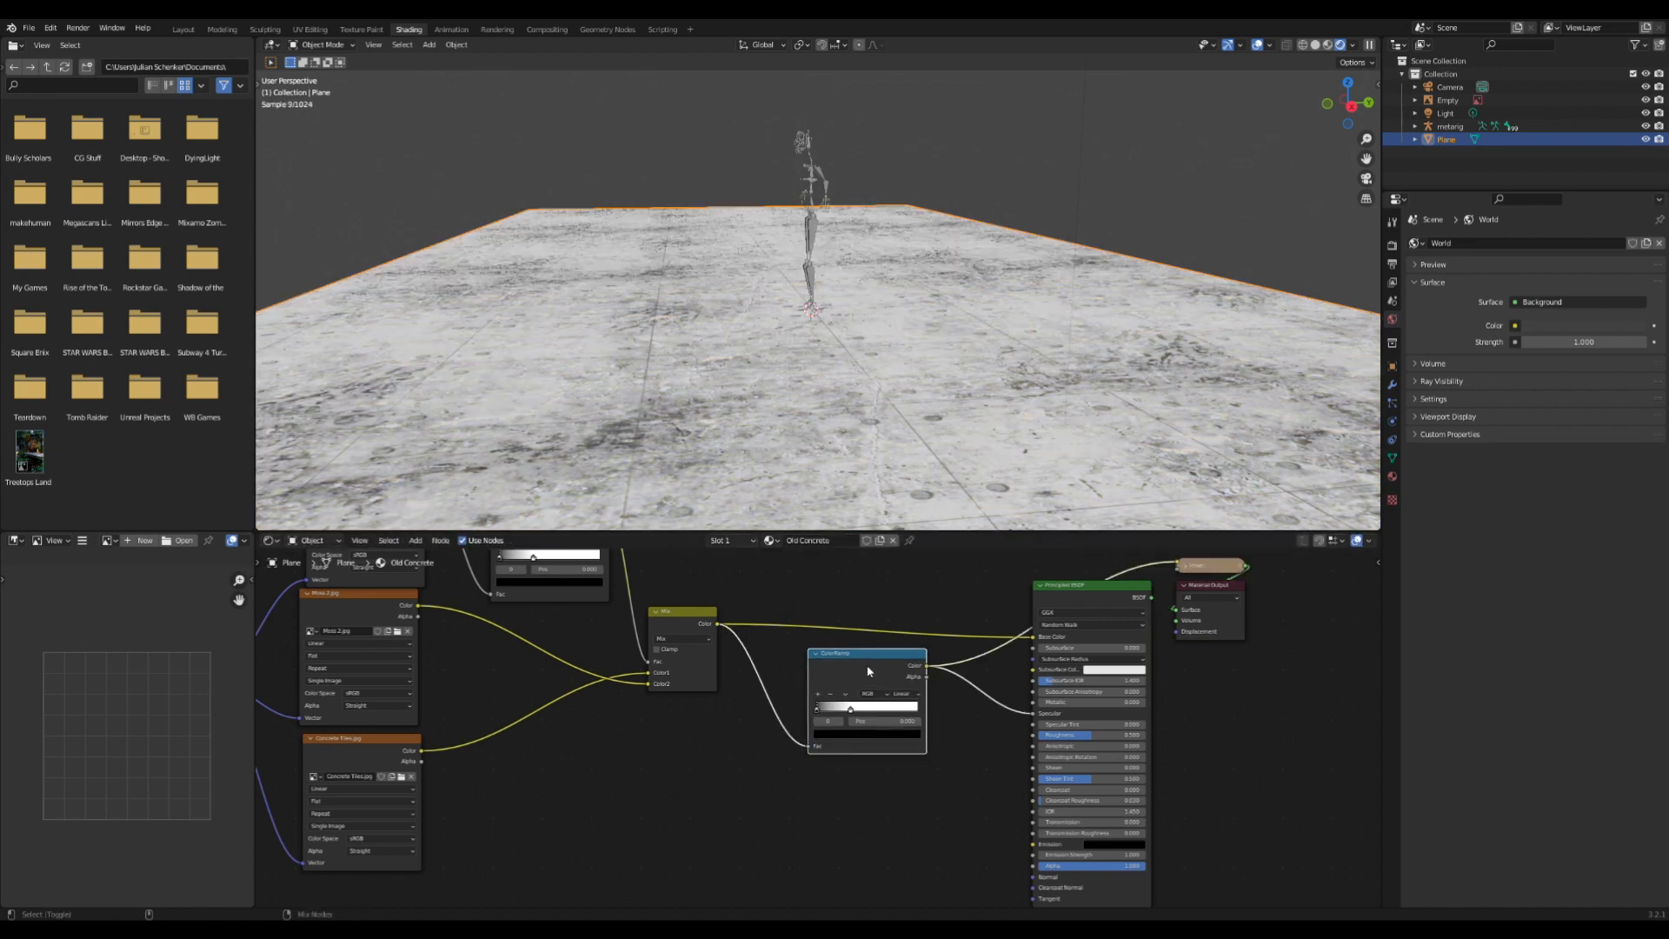
scroll(832, 681, "up", 2)
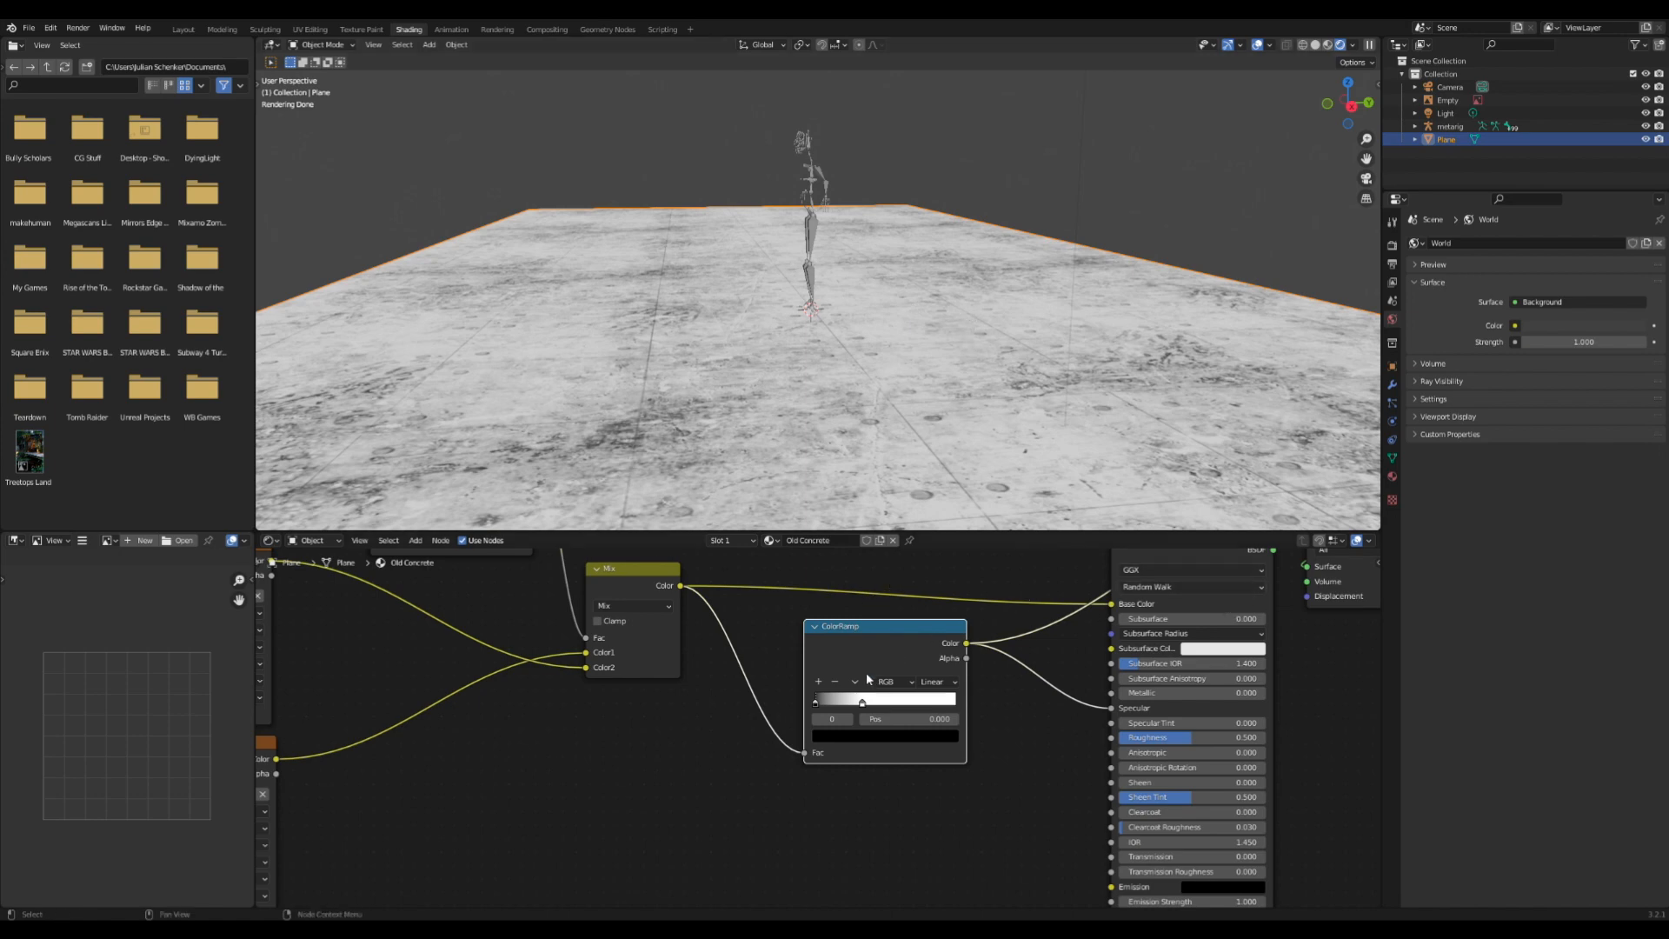
- Flip the specular ColorRamp, placing its black stop at 0.250, and soften the black to dark grey and the white to light grey
mouse_move(815, 700)
left_mouse_down()
mouse_move(900, 704)
mouse_move(842, 697)
left_mouse_up()
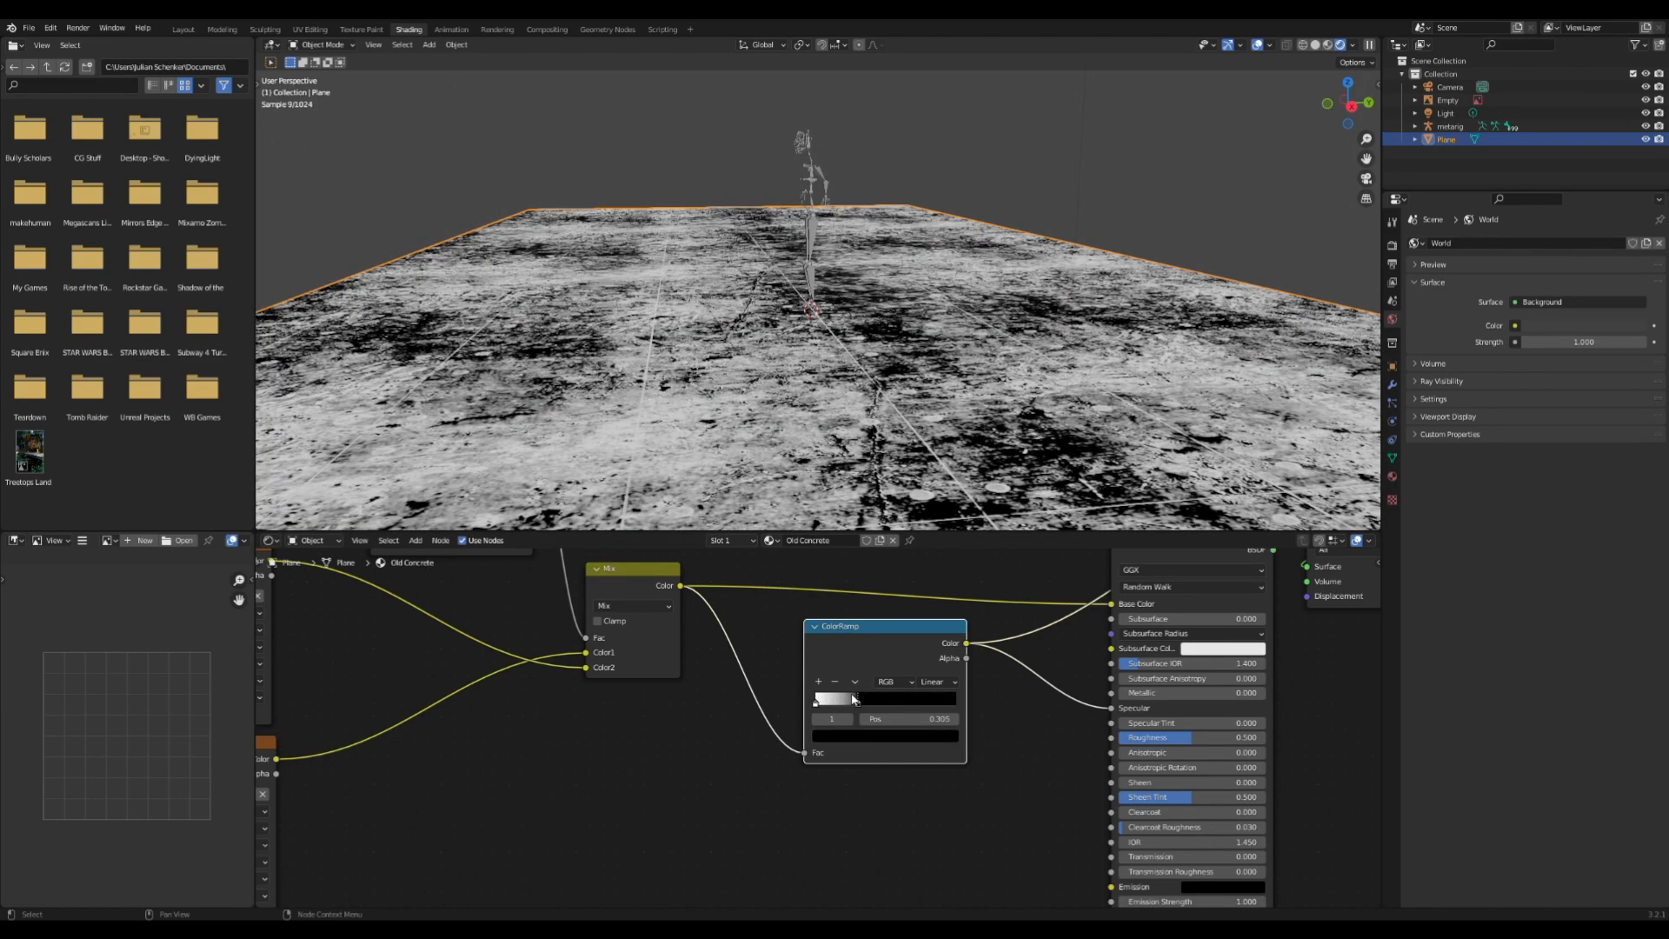
left_click(861, 734)
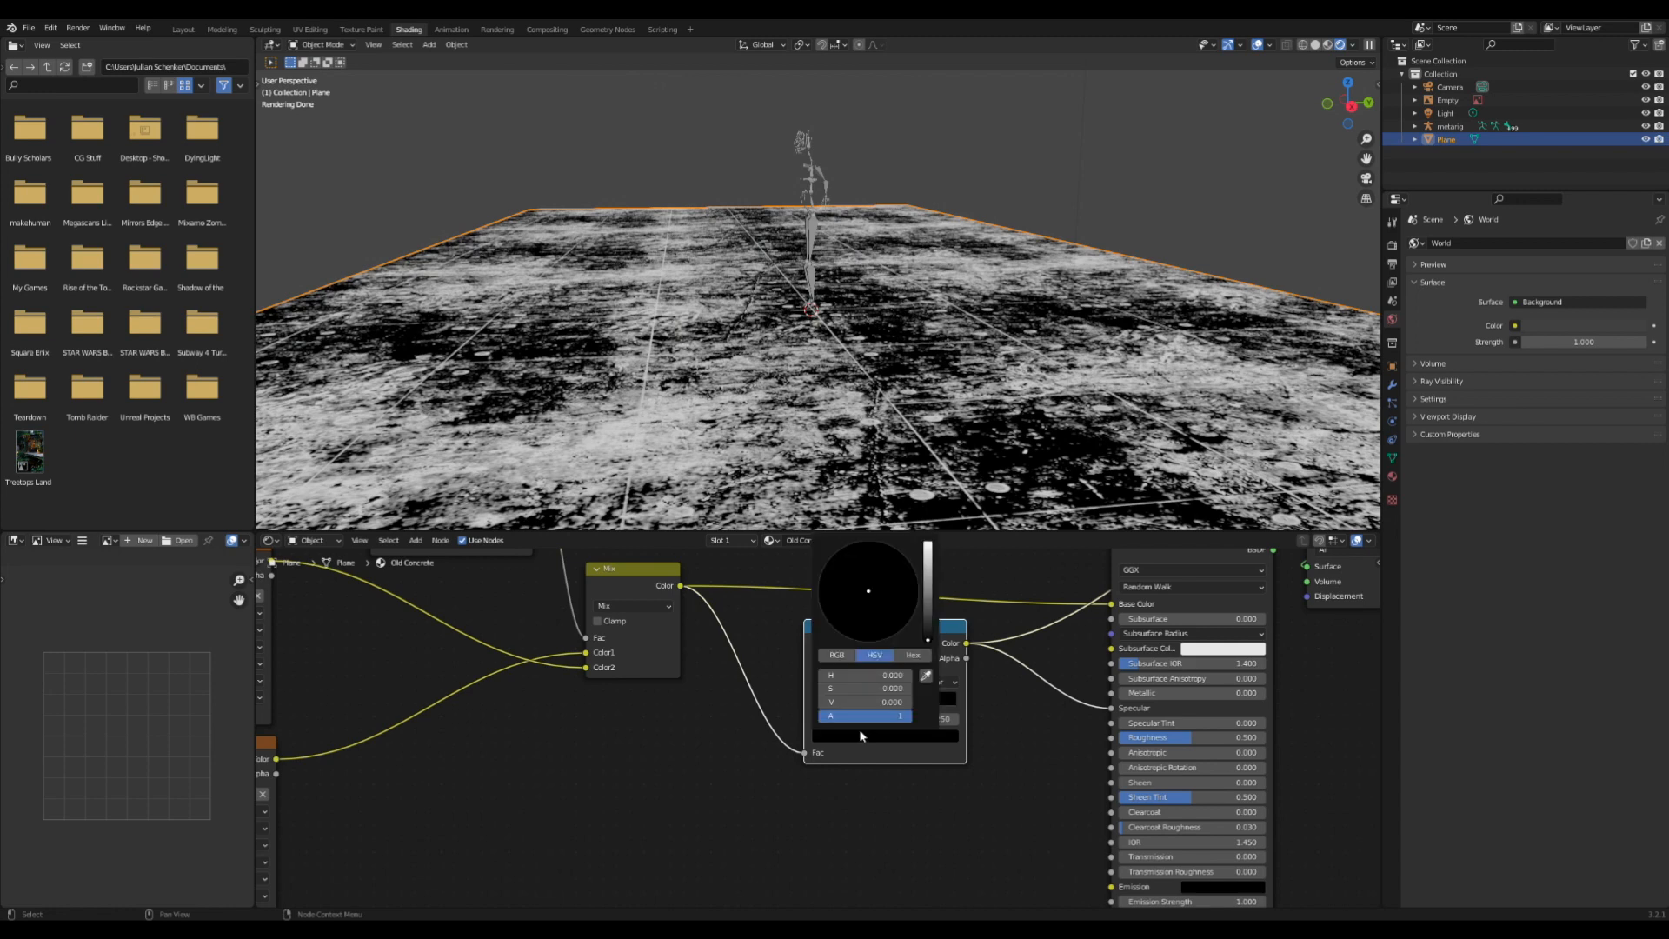
left_click(928, 619)
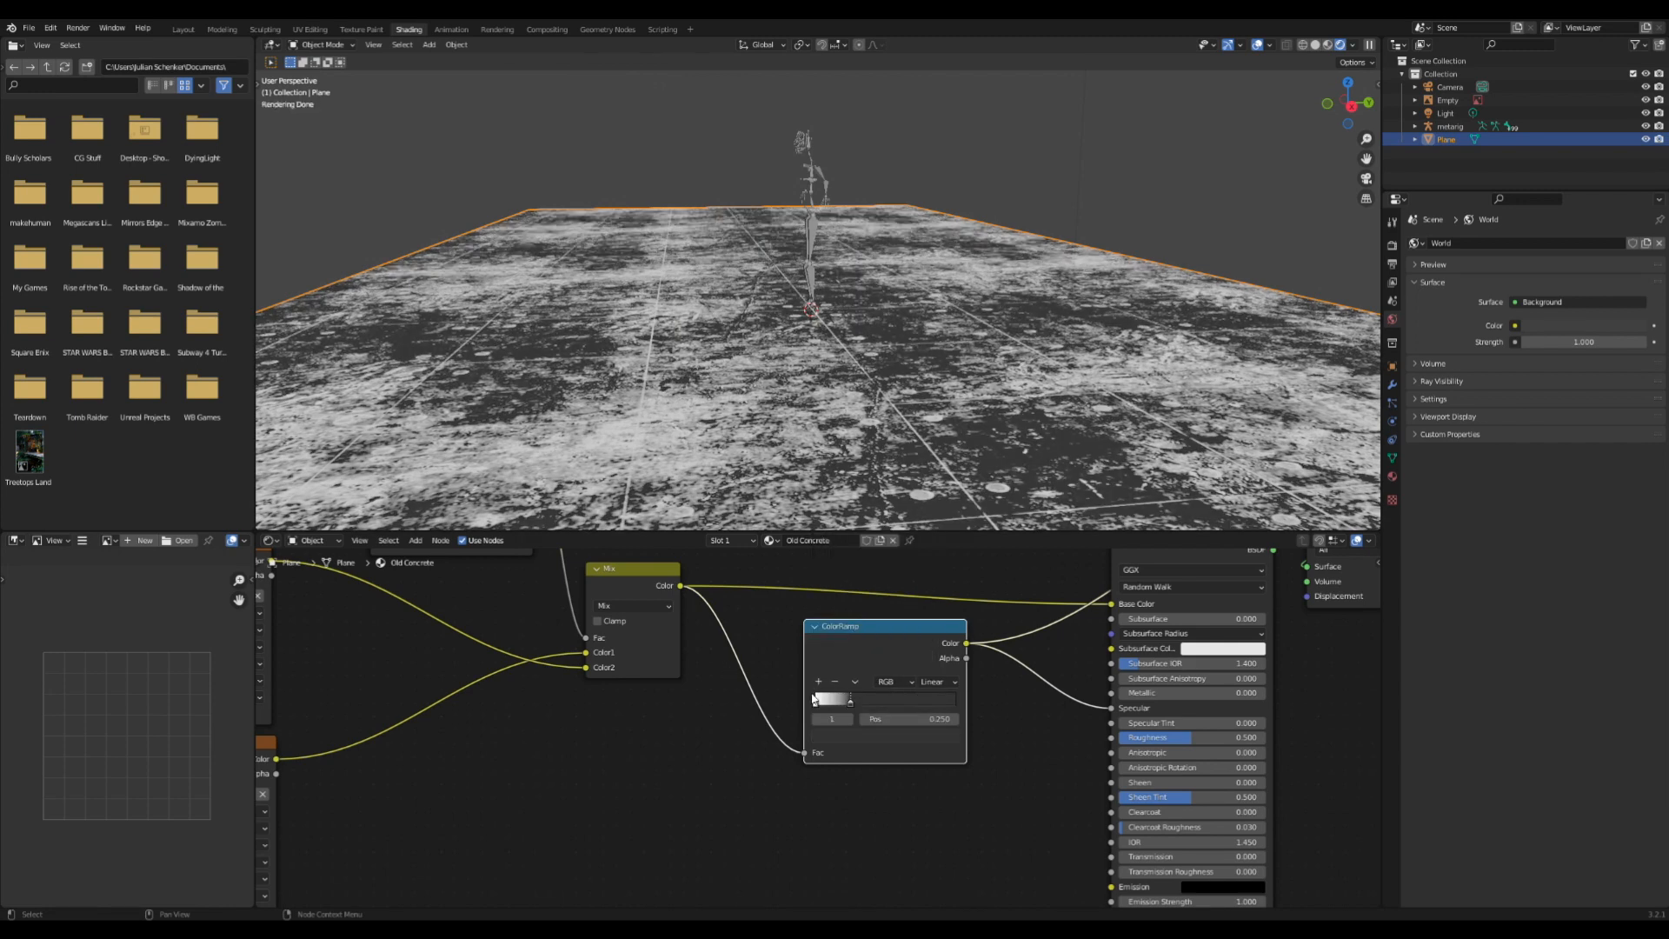
left_click(813, 699)
left_click(838, 736)
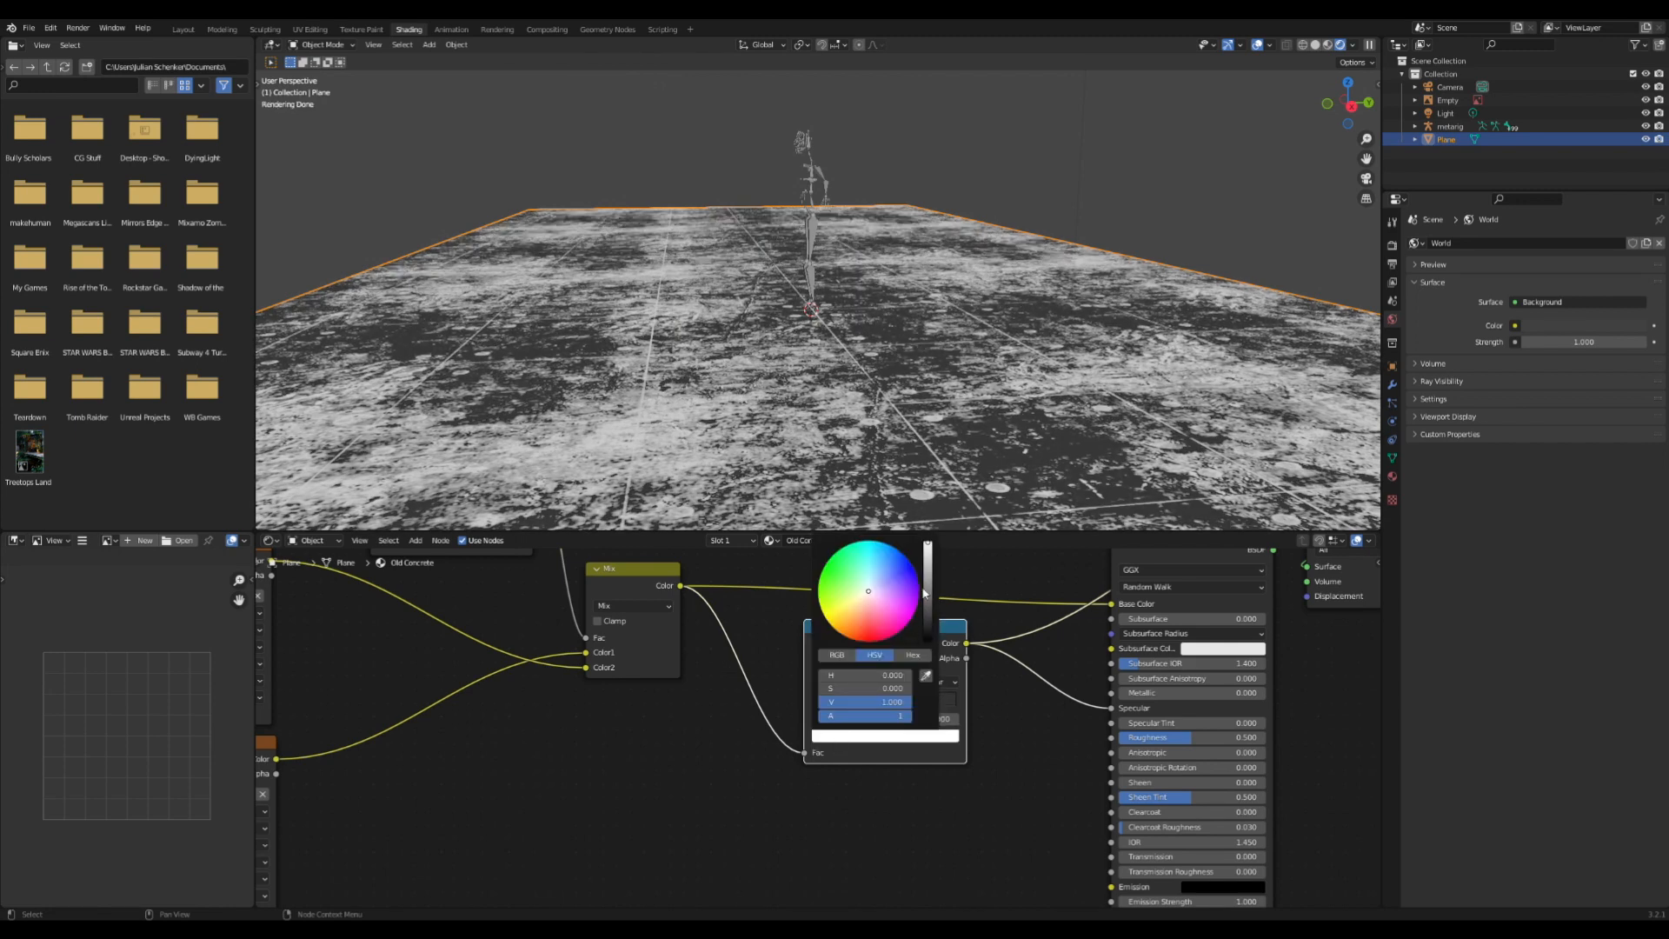
left_click(925, 593)
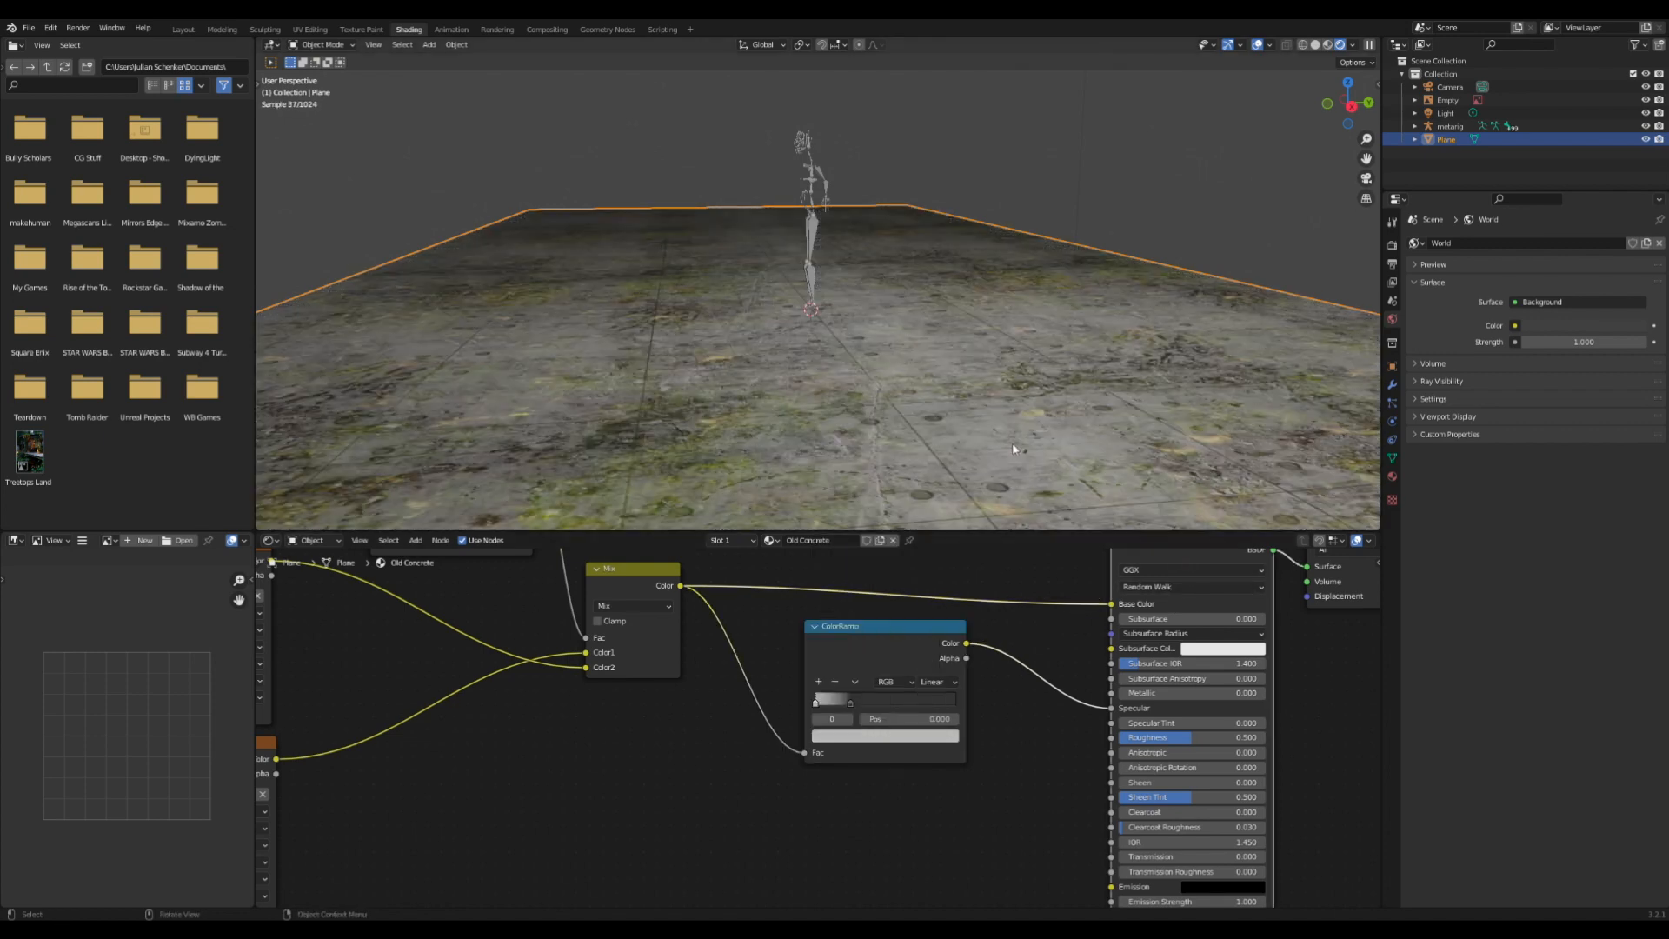
- Inspect the floor's shine, collapse the specular ColorRamp, and connect the Mix node's Color output to the Roughness input
middle_click_drag(1013, 448, 1059, 364)
scroll(1060, 363, "down", 3)
middle_click_drag(872, 525, 885, 475)
scroll(821, 677, "down", 2)
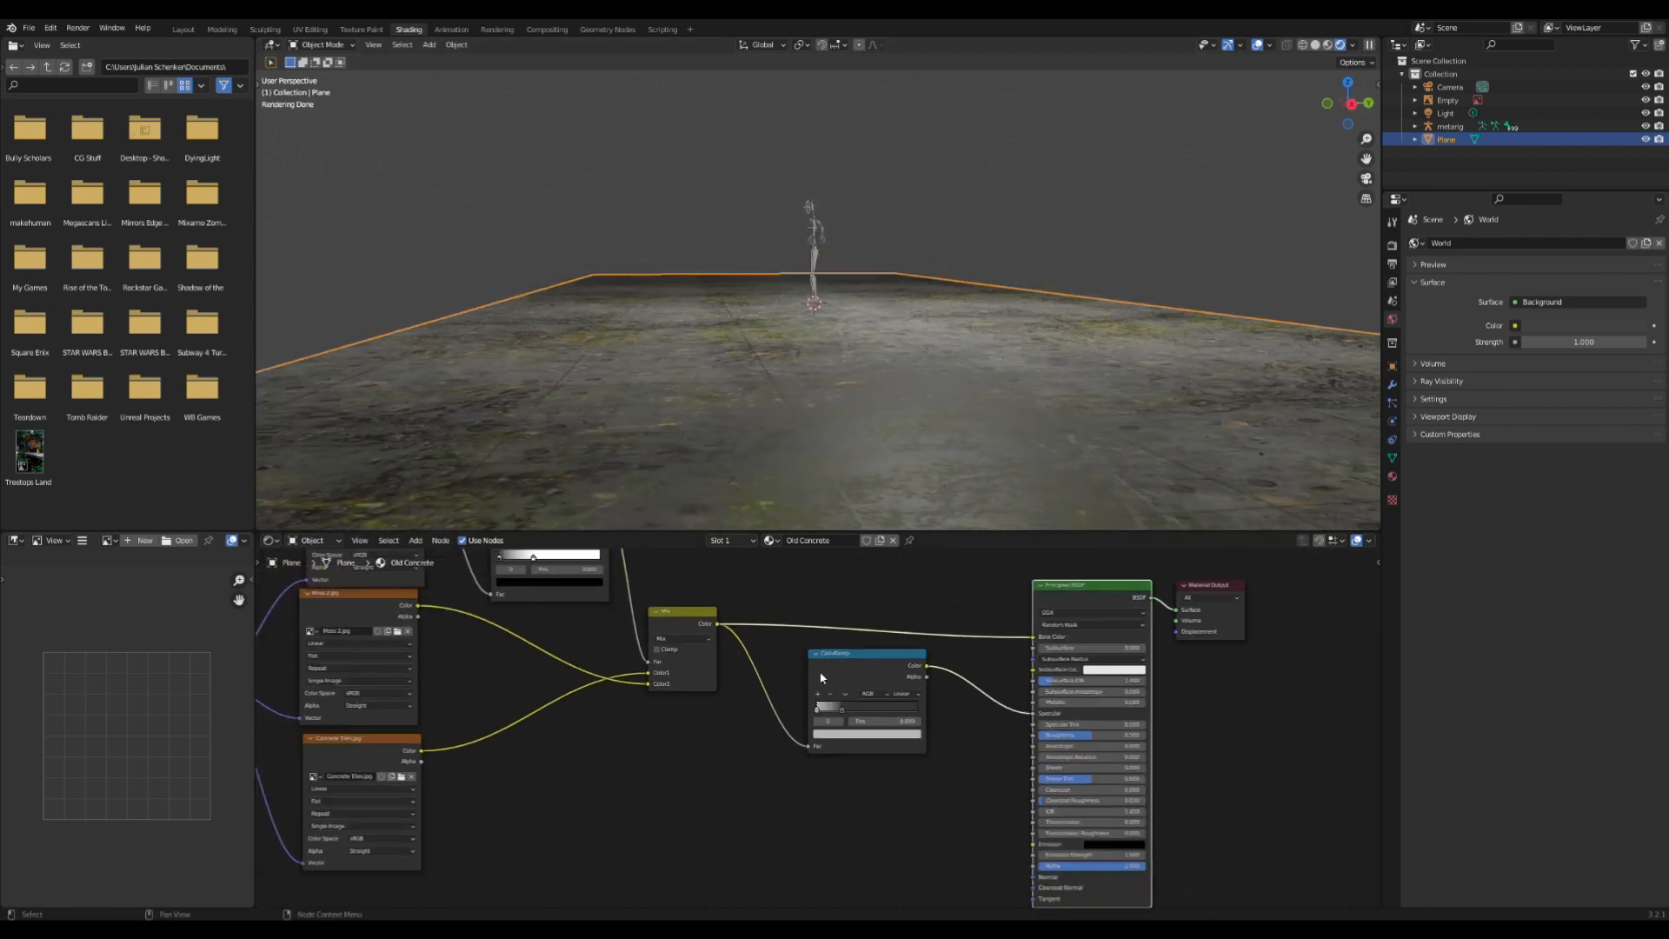
left_click(814, 653)
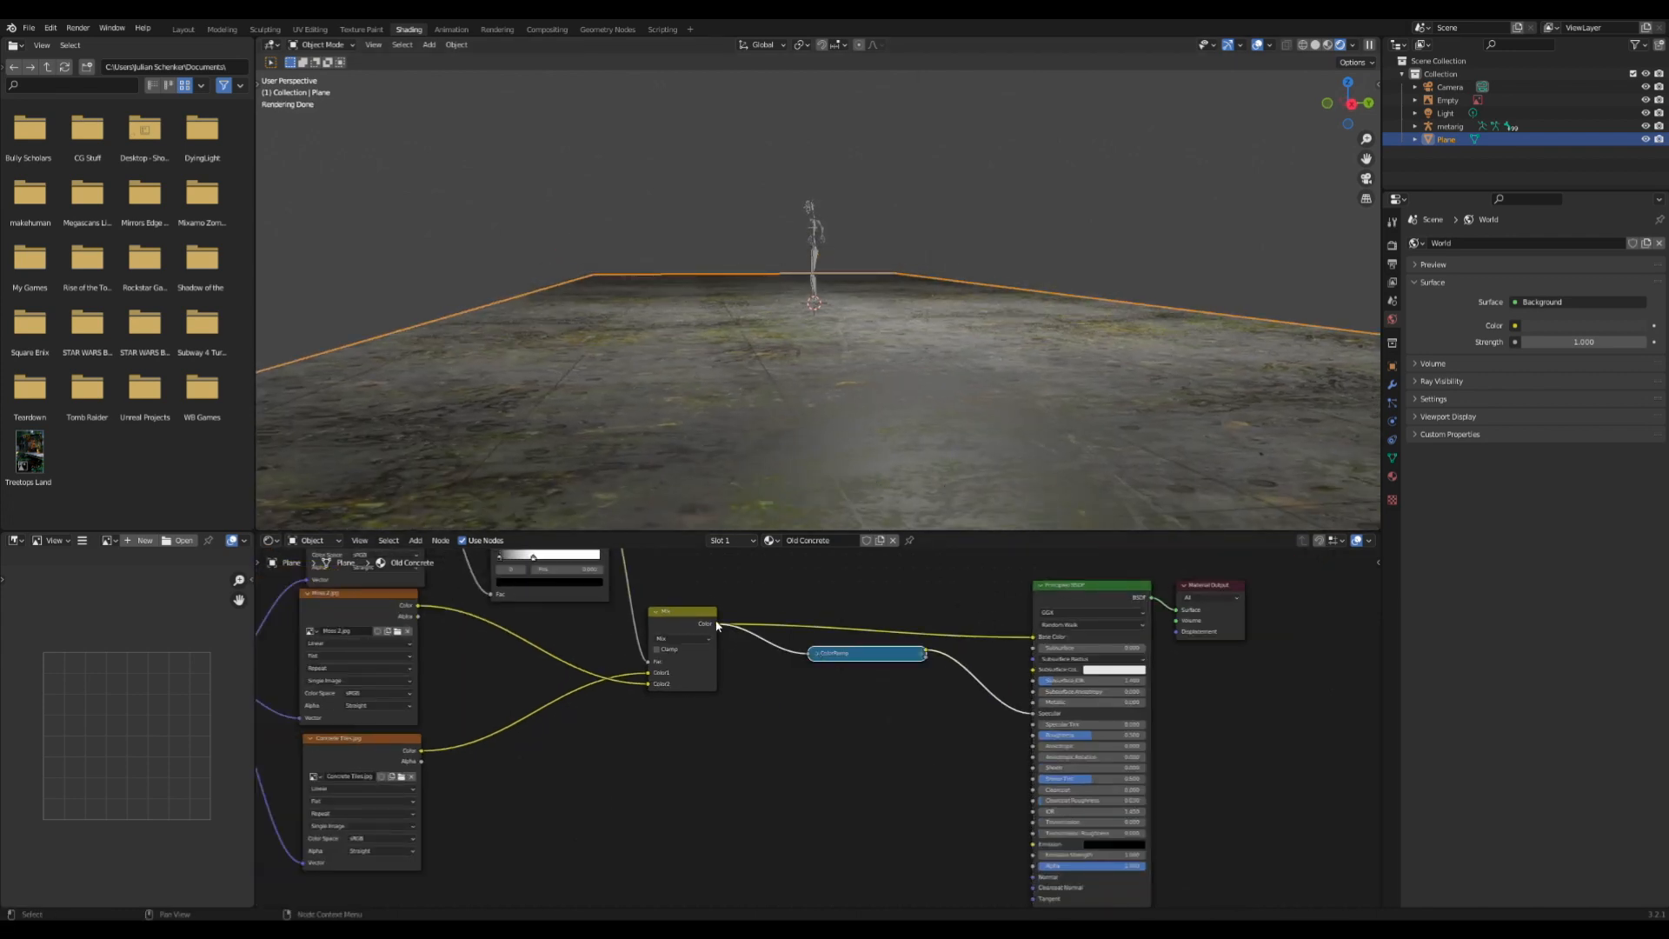
left_click_drag(718, 625, 1033, 734)
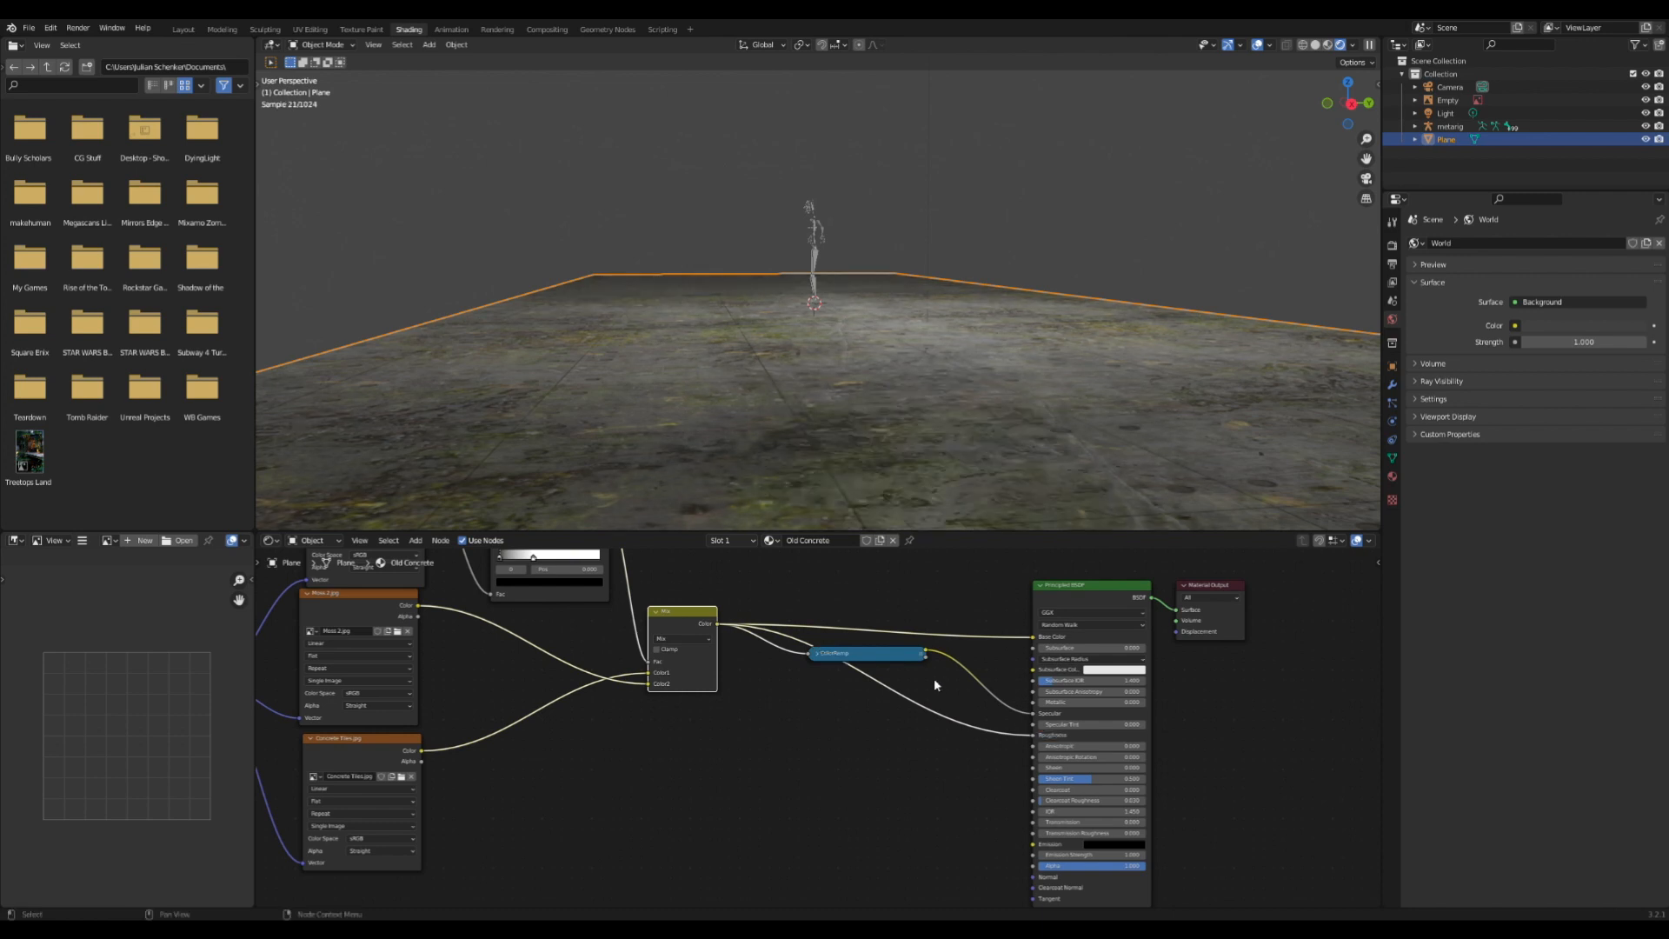
- Insert a duplicate of the specular ColorRamp into the Roughness link, preview it on the floor, and expand the node
key("shift+d")
left_click(866, 676)
left_click(864, 684, "ctrl+shift")
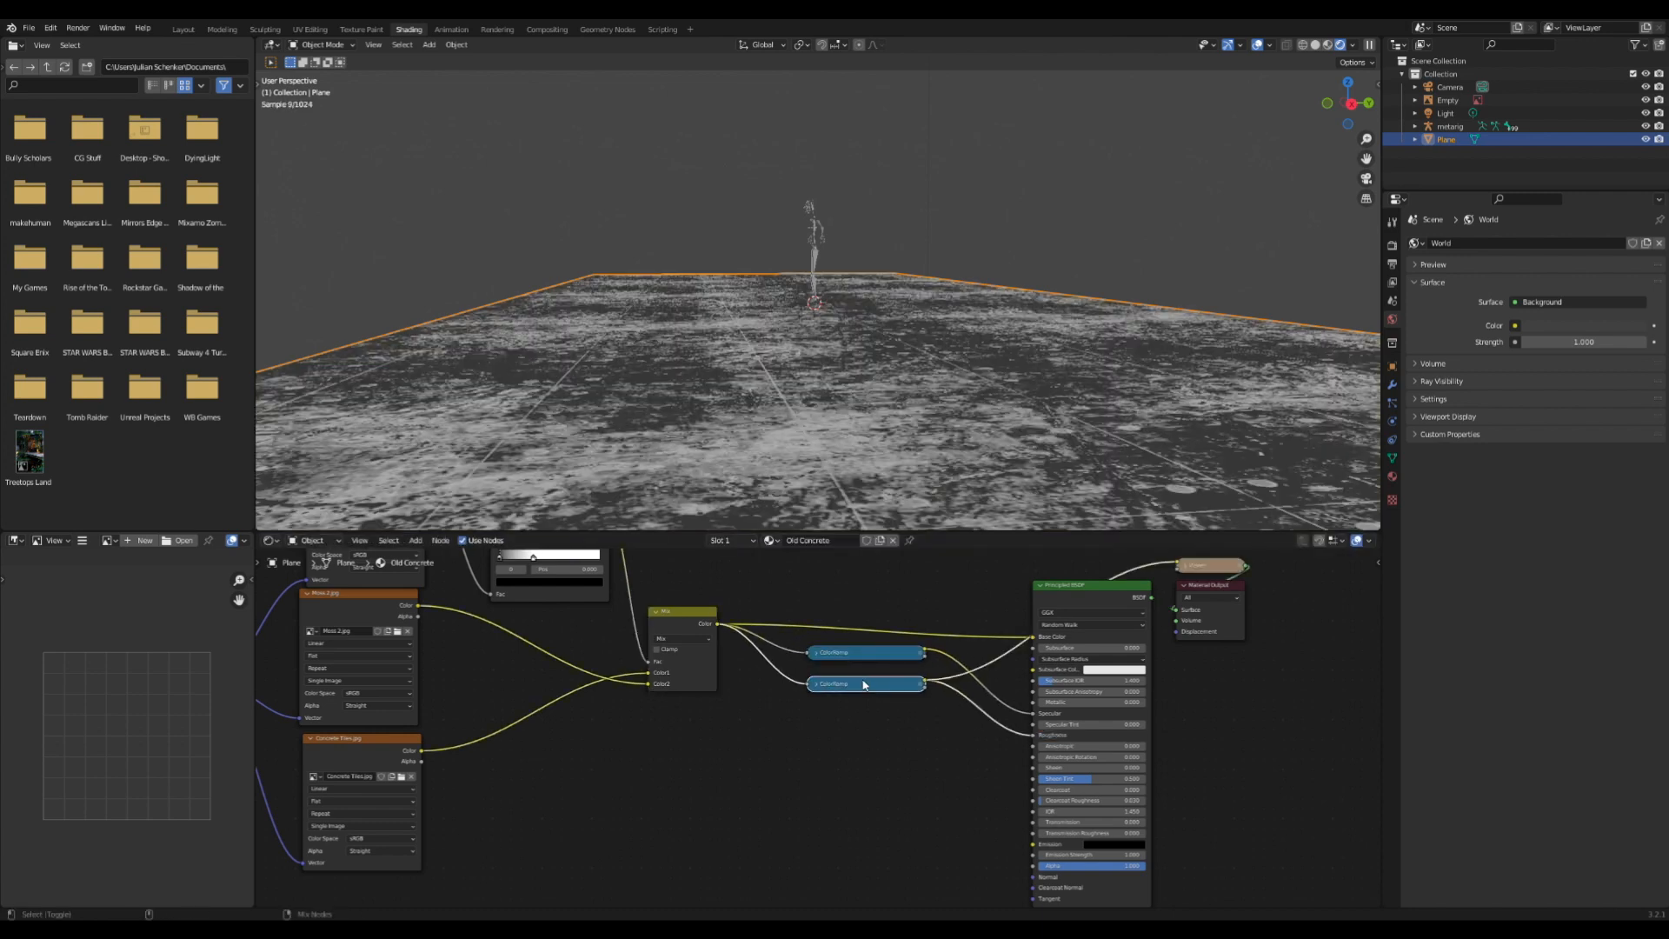
left_click(816, 684)
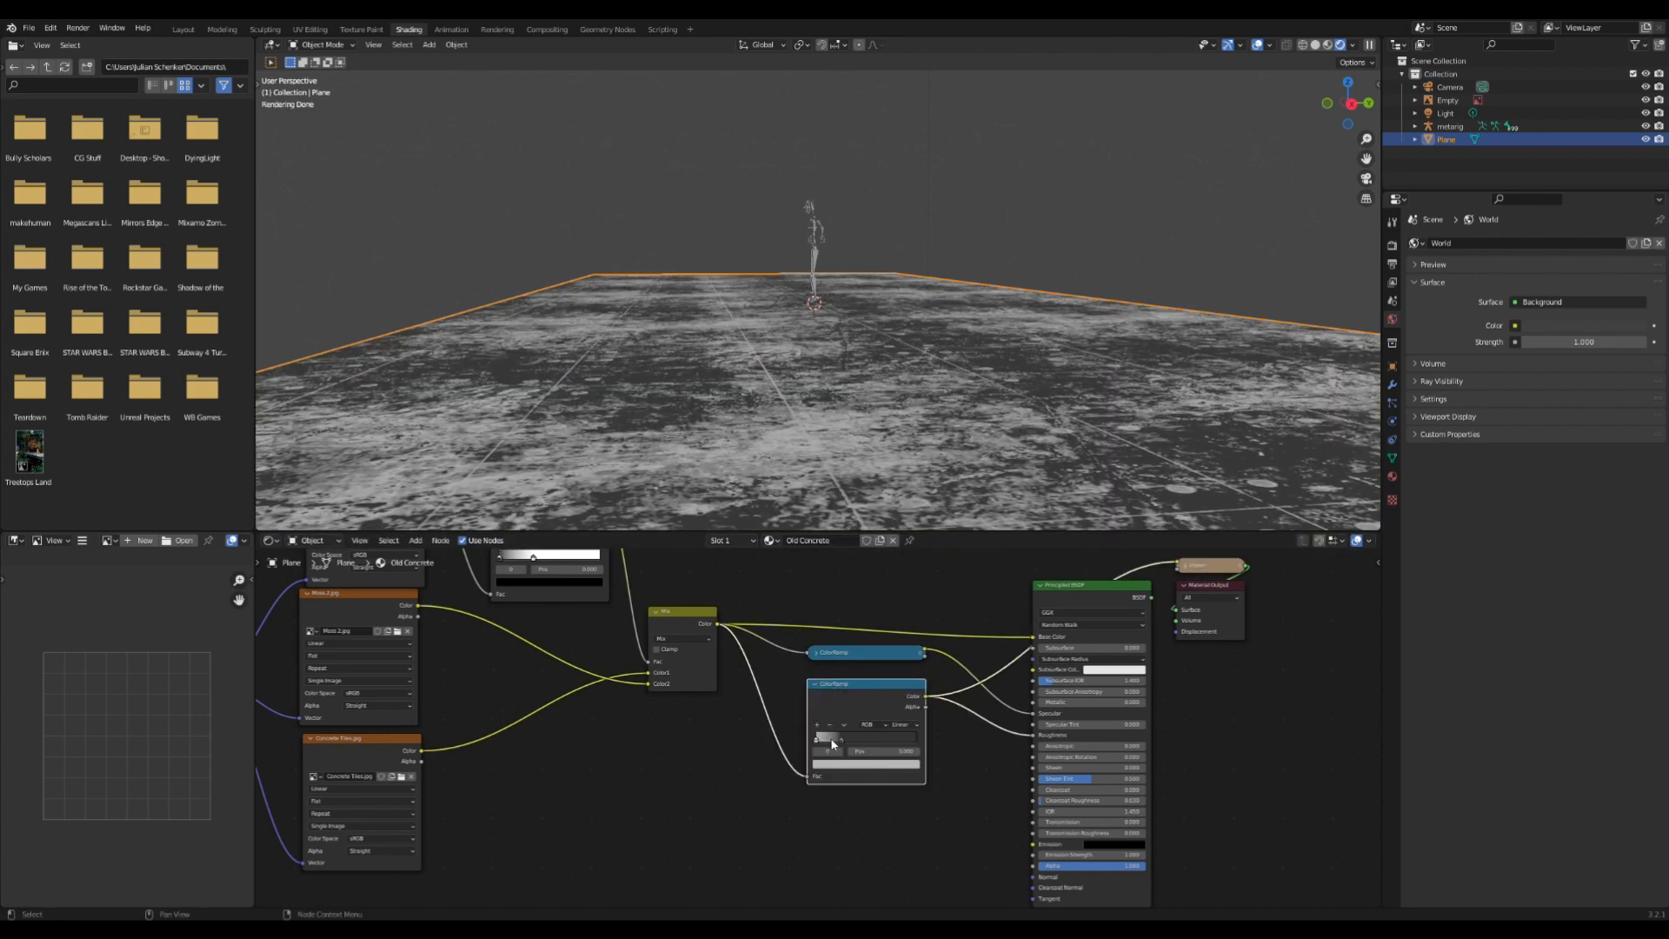
- Flip the roughness ColorRamp with its stops spread farther apart, restore the Principled BSDF output, and adjust the dark stop's brightness
mouse_move(821, 737)
left_mouse_down()
mouse_move(884, 738)
mouse_move(822, 731)
left_mouse_up()
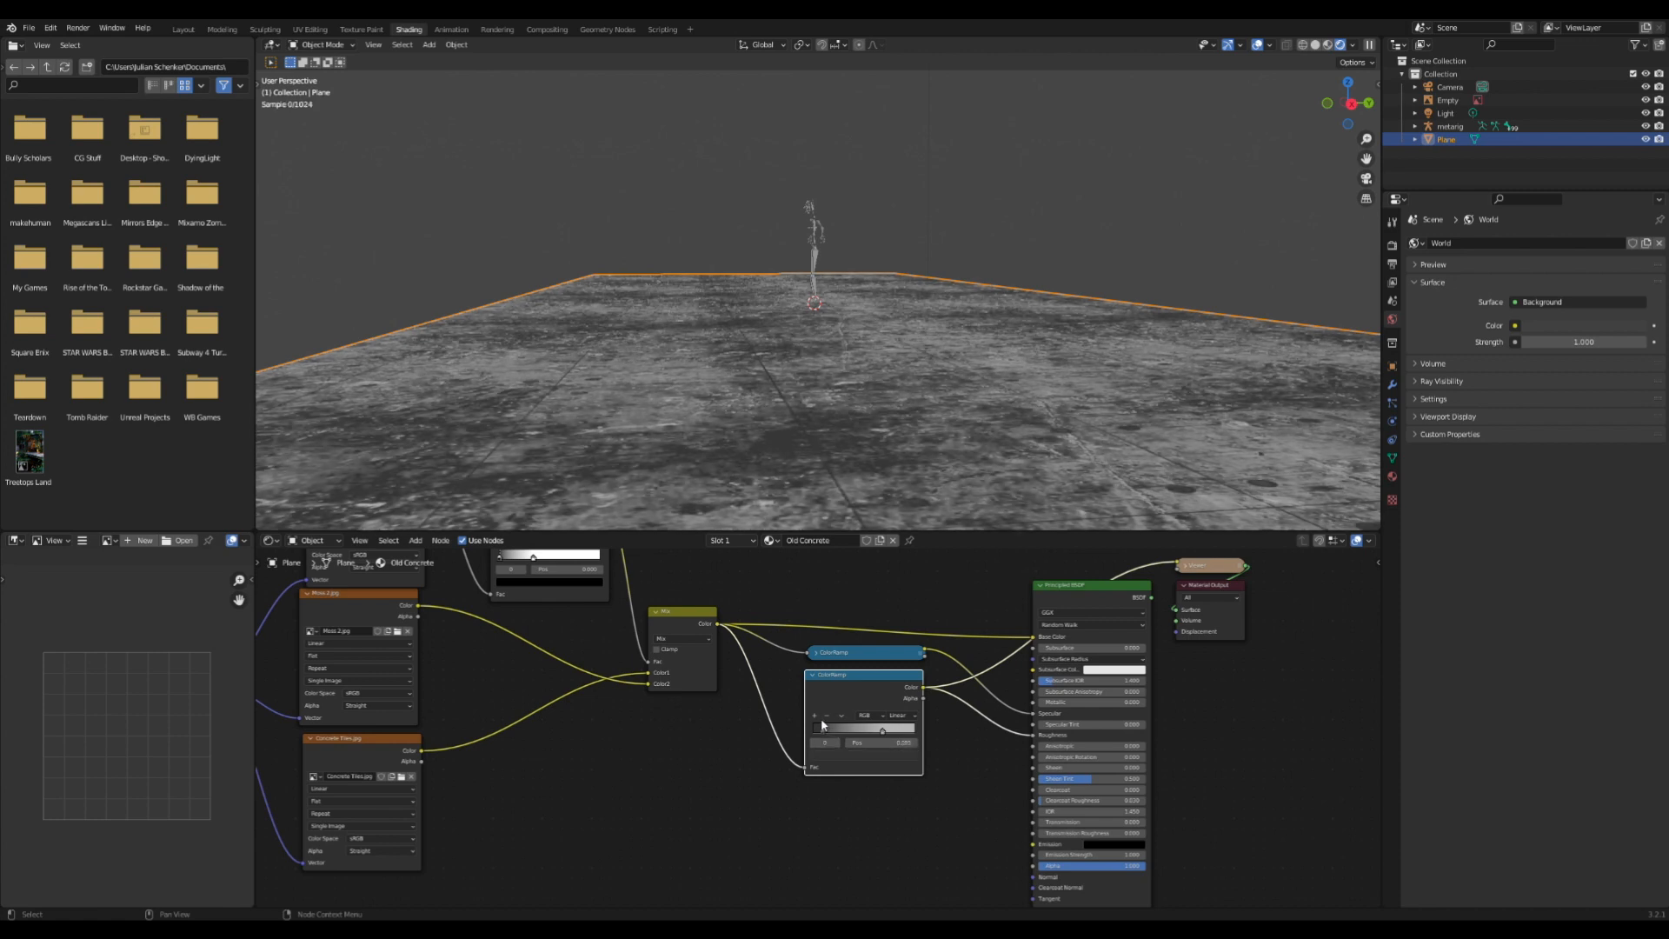
left_click(1079, 593, "ctrl+shift")
middle_click_drag(1025, 458, 1028, 466)
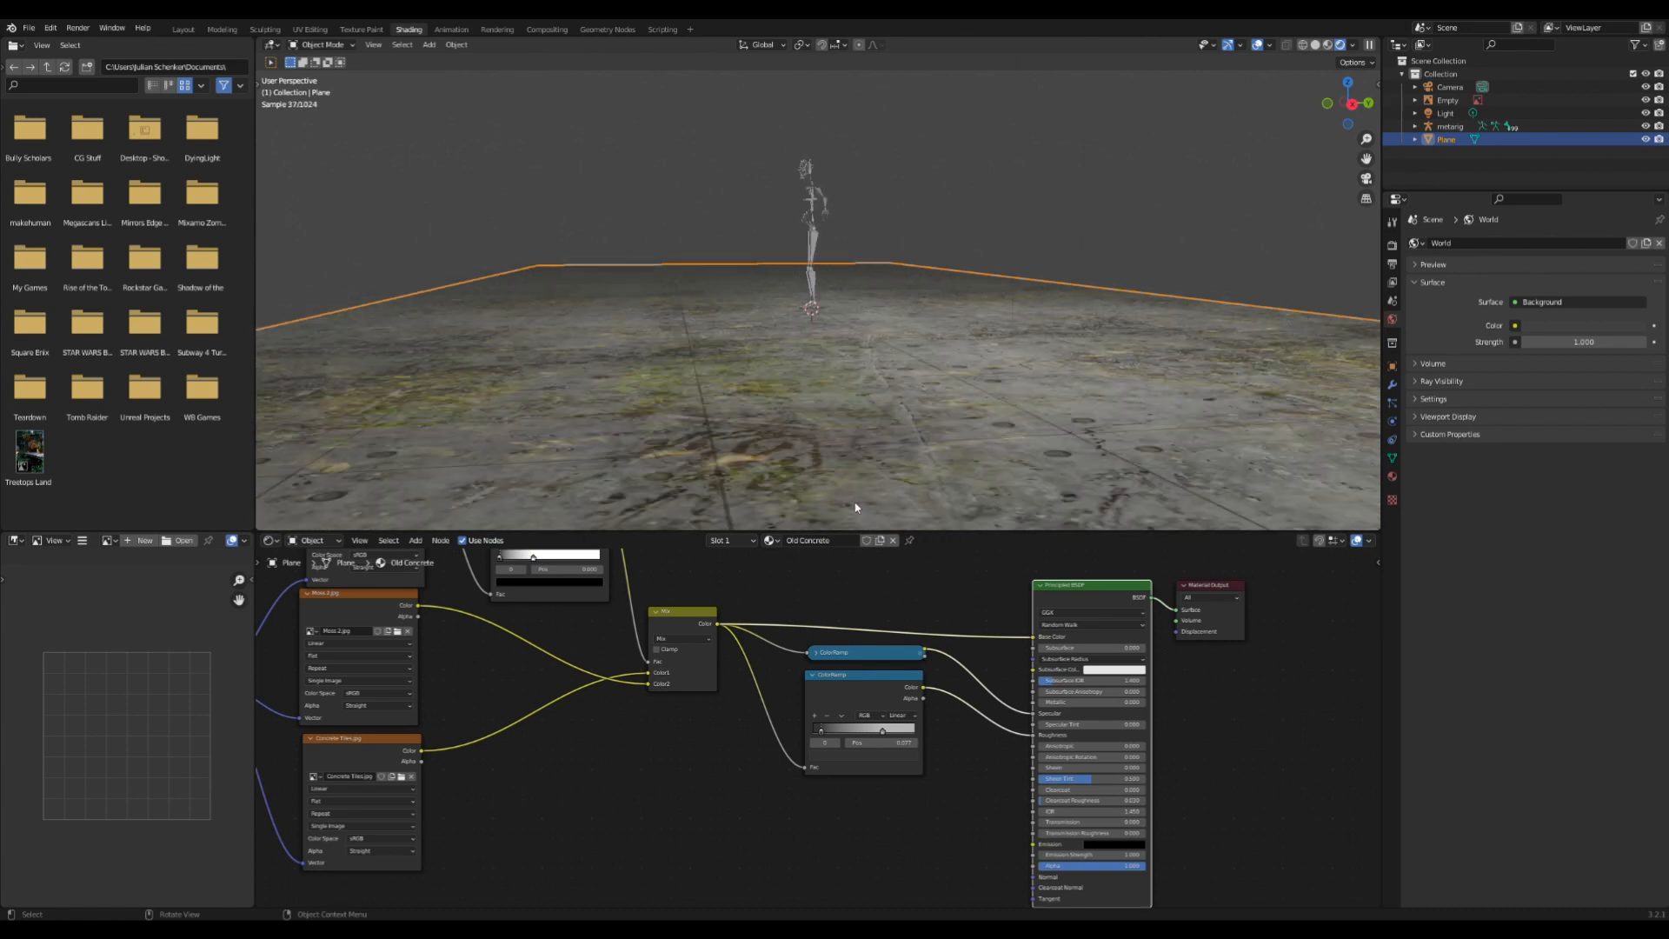
left_click(826, 744)
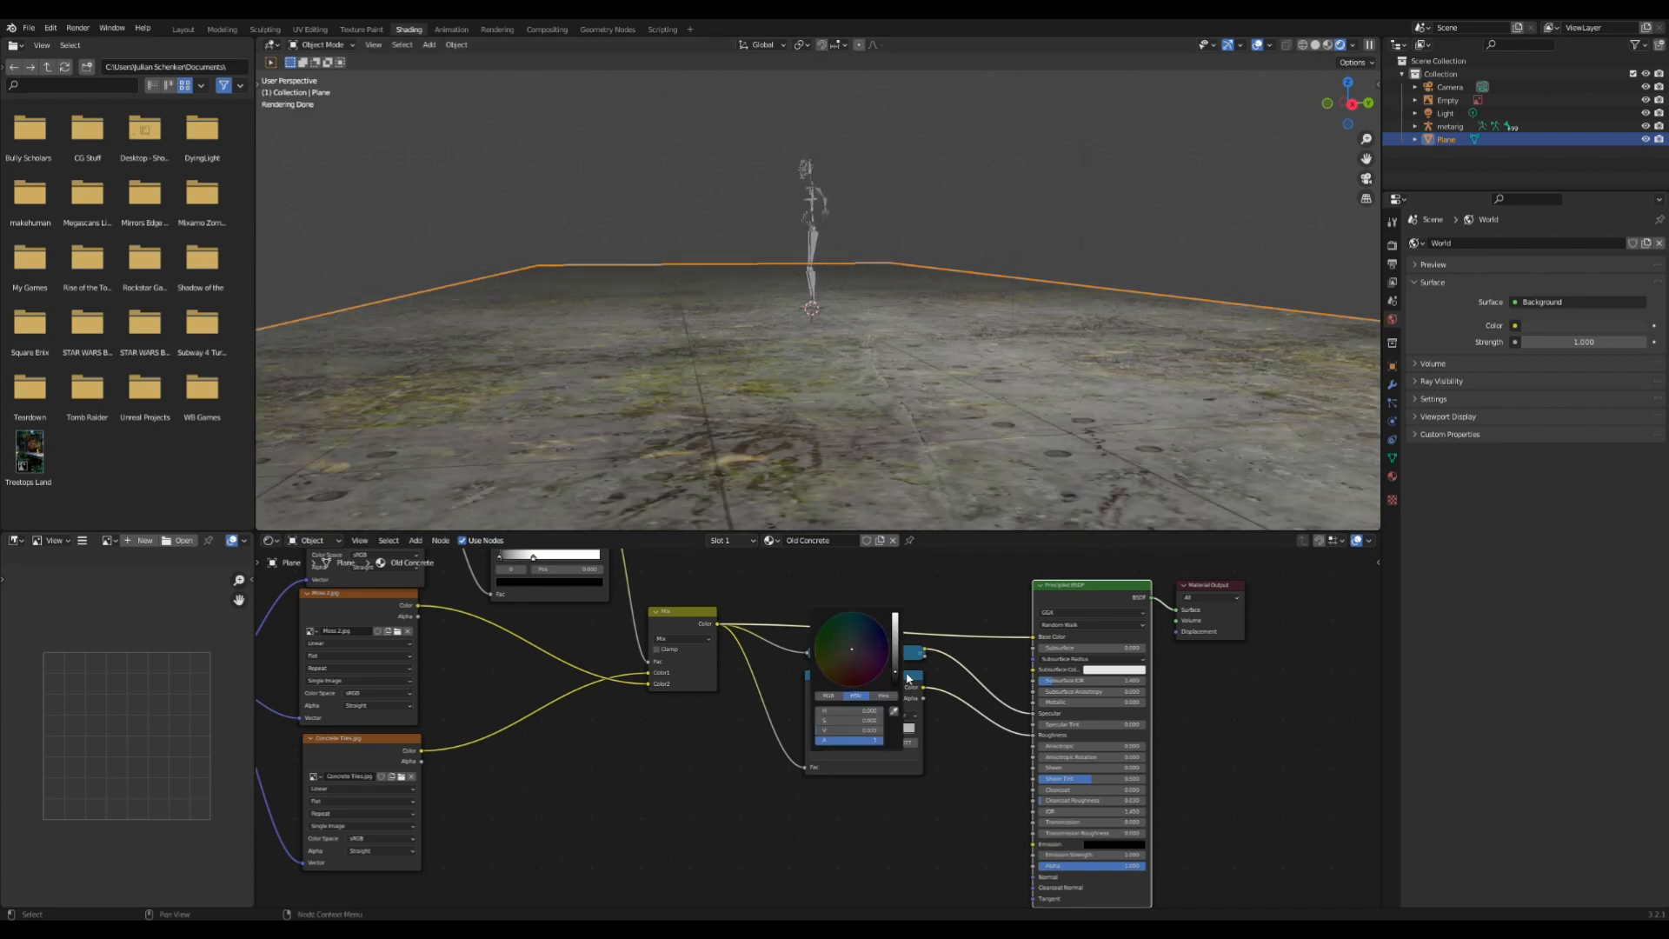
left_click(896, 681)
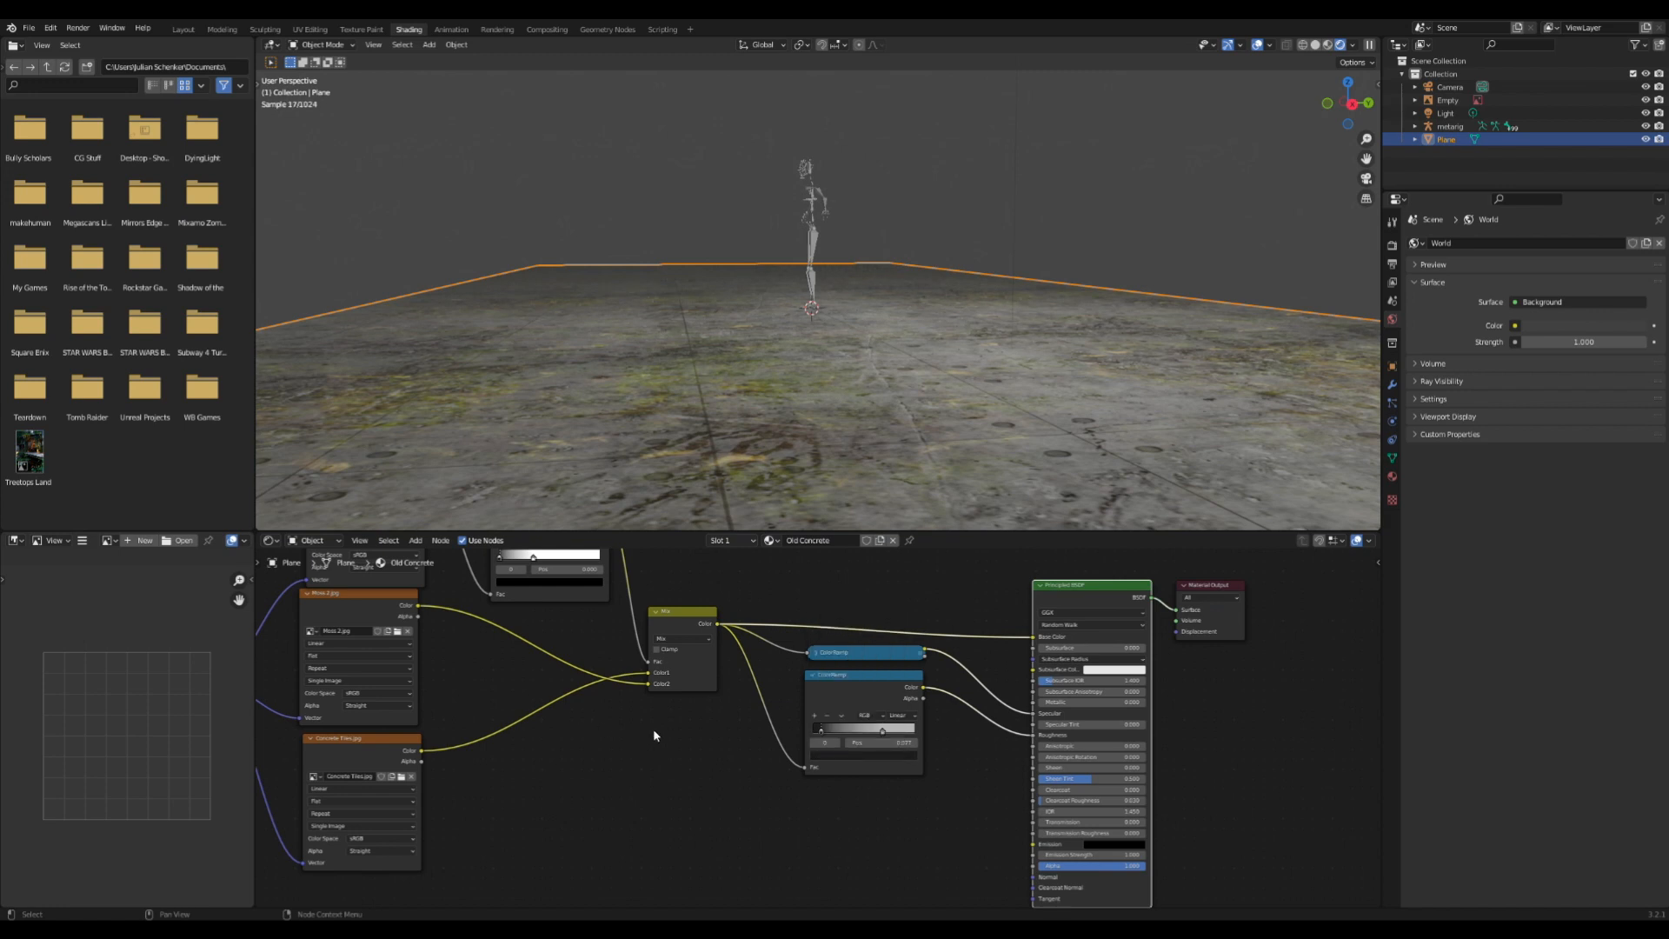
- Move the roughness ColorRamp's light stop to 0.995 and its dark stop slightly inward, and collapse the node
scroll(826, 730, "up", 3)
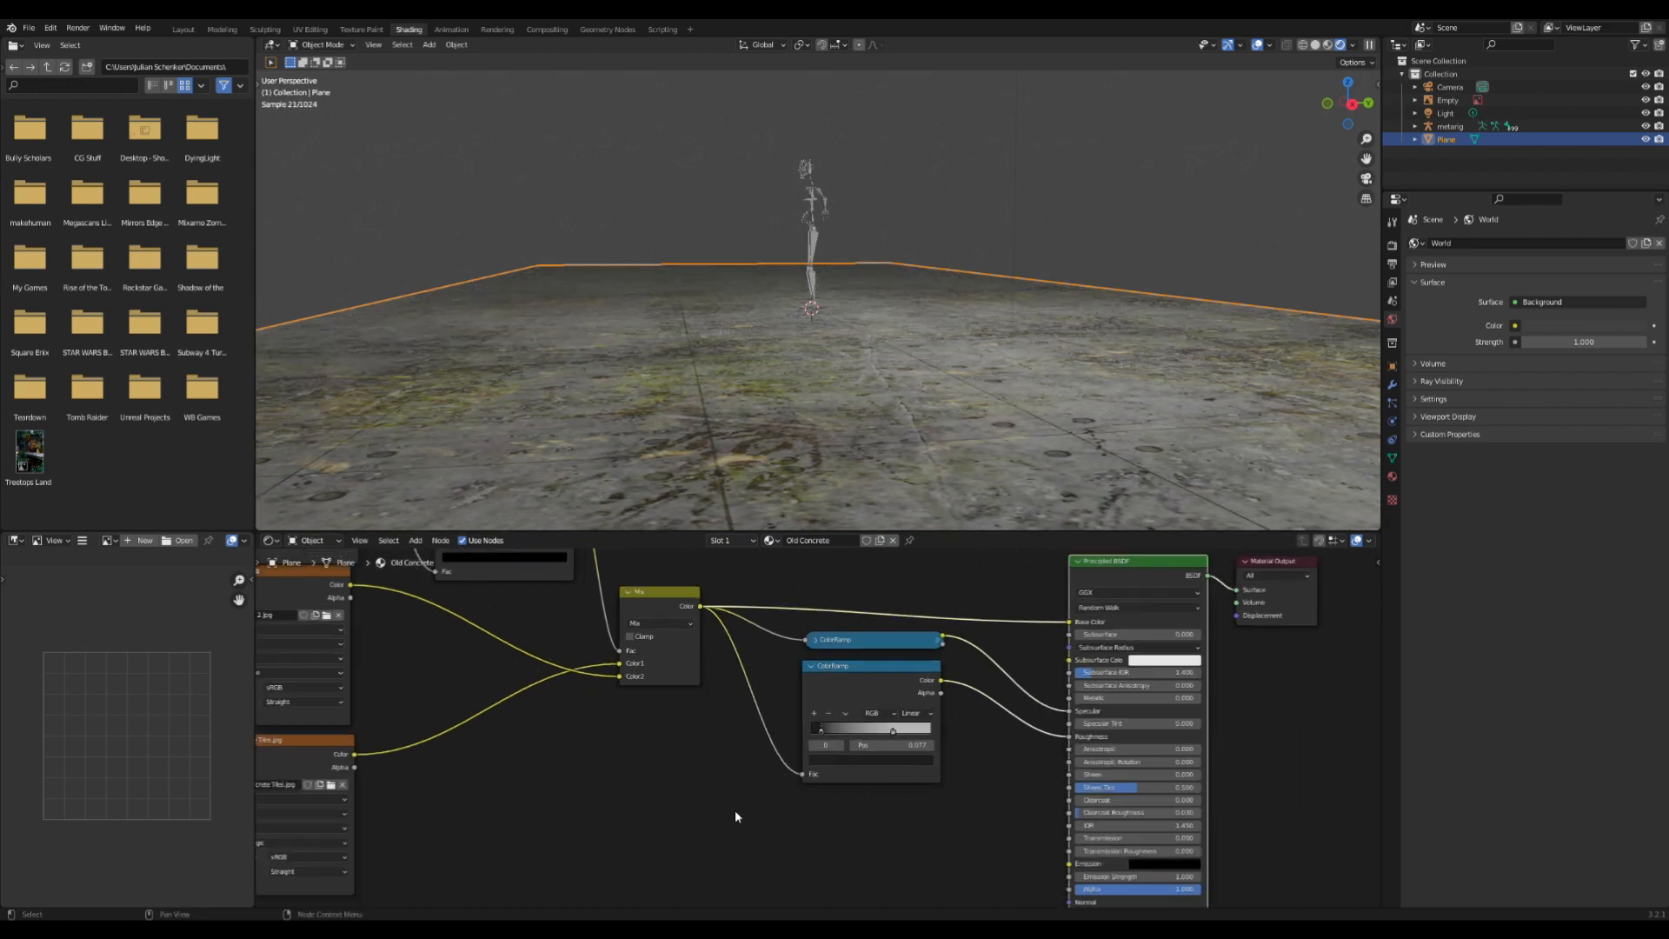
left_click_drag(831, 735, 986, 735)
scroll(835, 713, "down", 2)
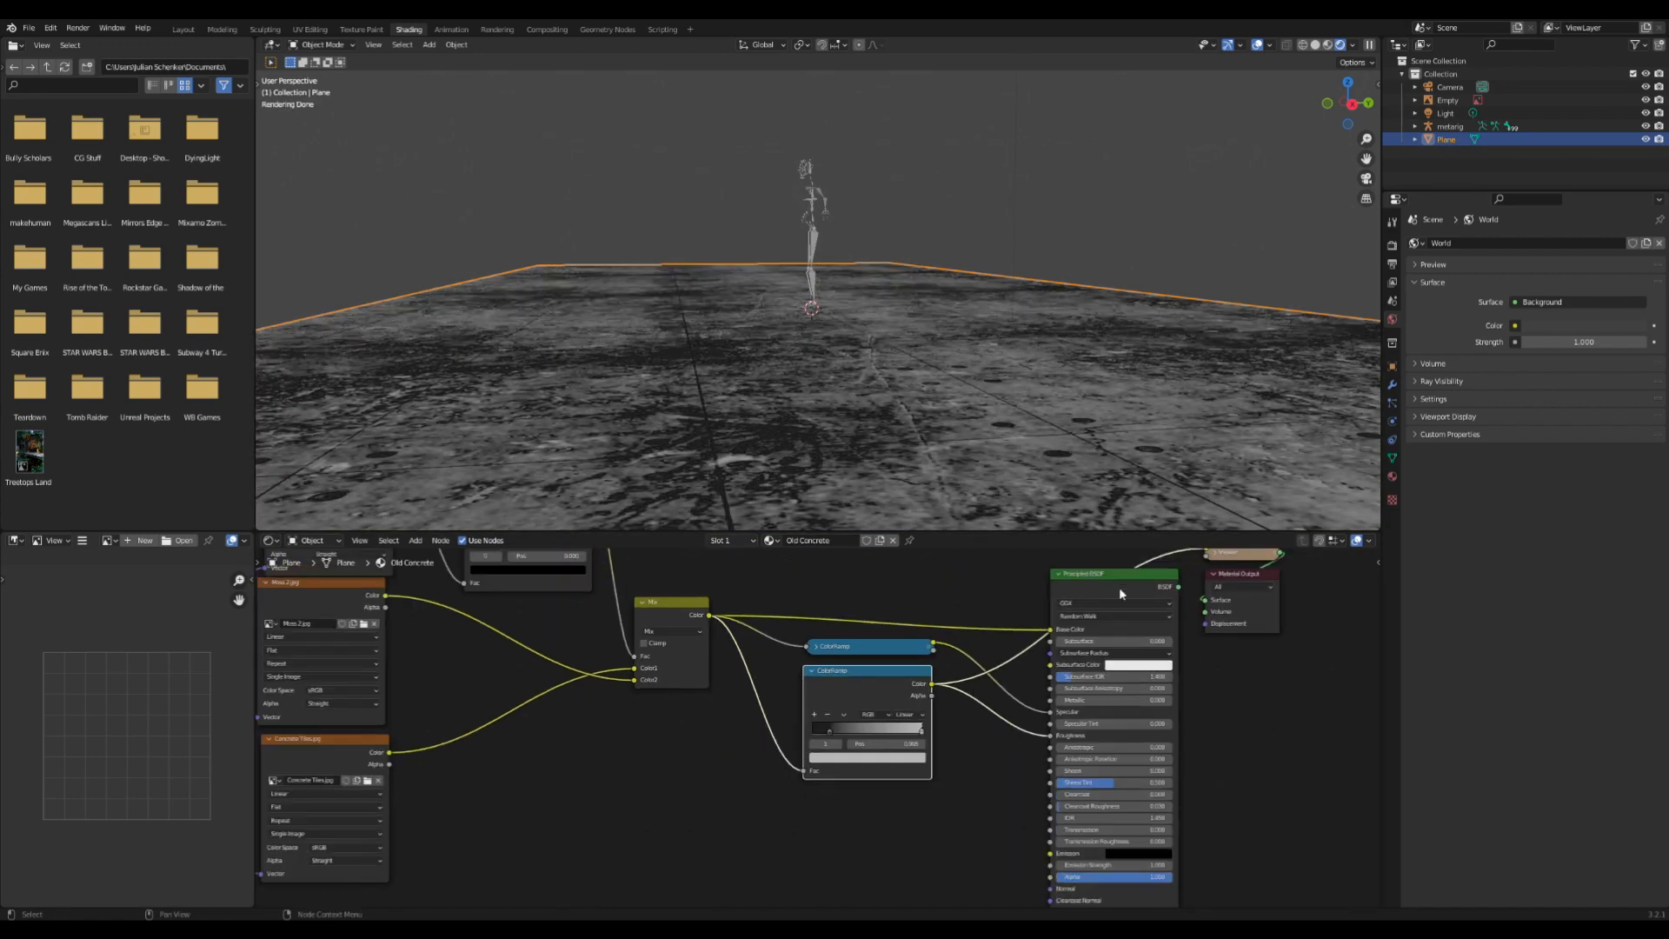
left_click(808, 670)
- Connect the Mix color to the Principled BSDF's Normal input through a new Bump node, feeding the color into Height
left_click_drag(704, 616, 1051, 873)
key("shift+a")
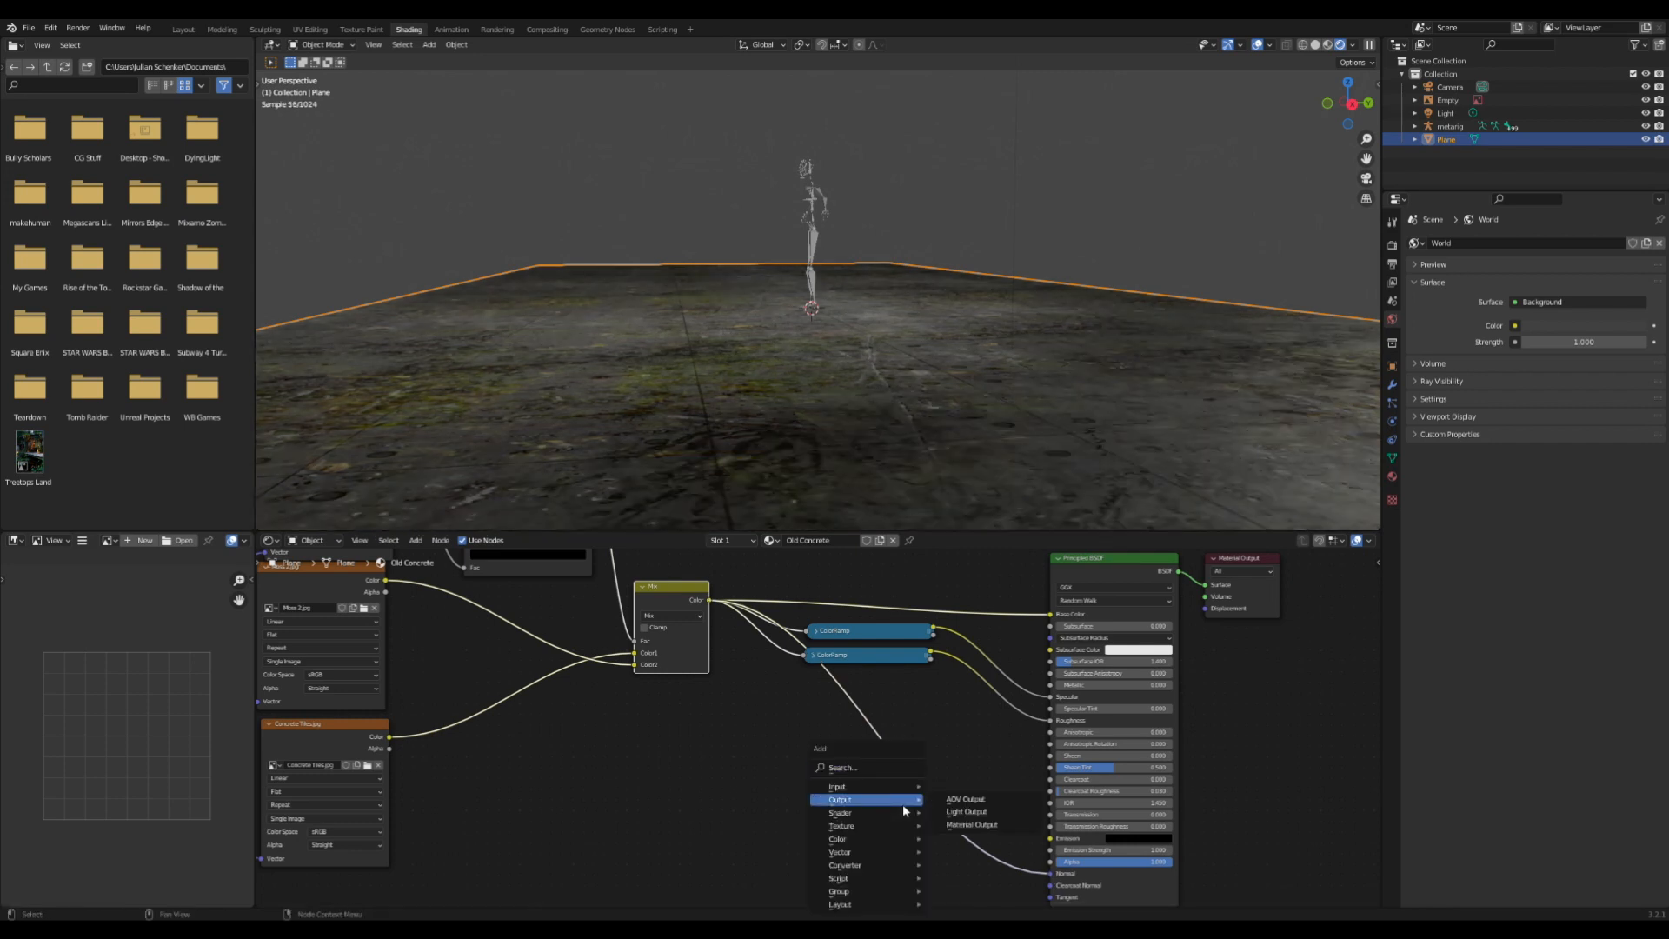
left_click(869, 767)
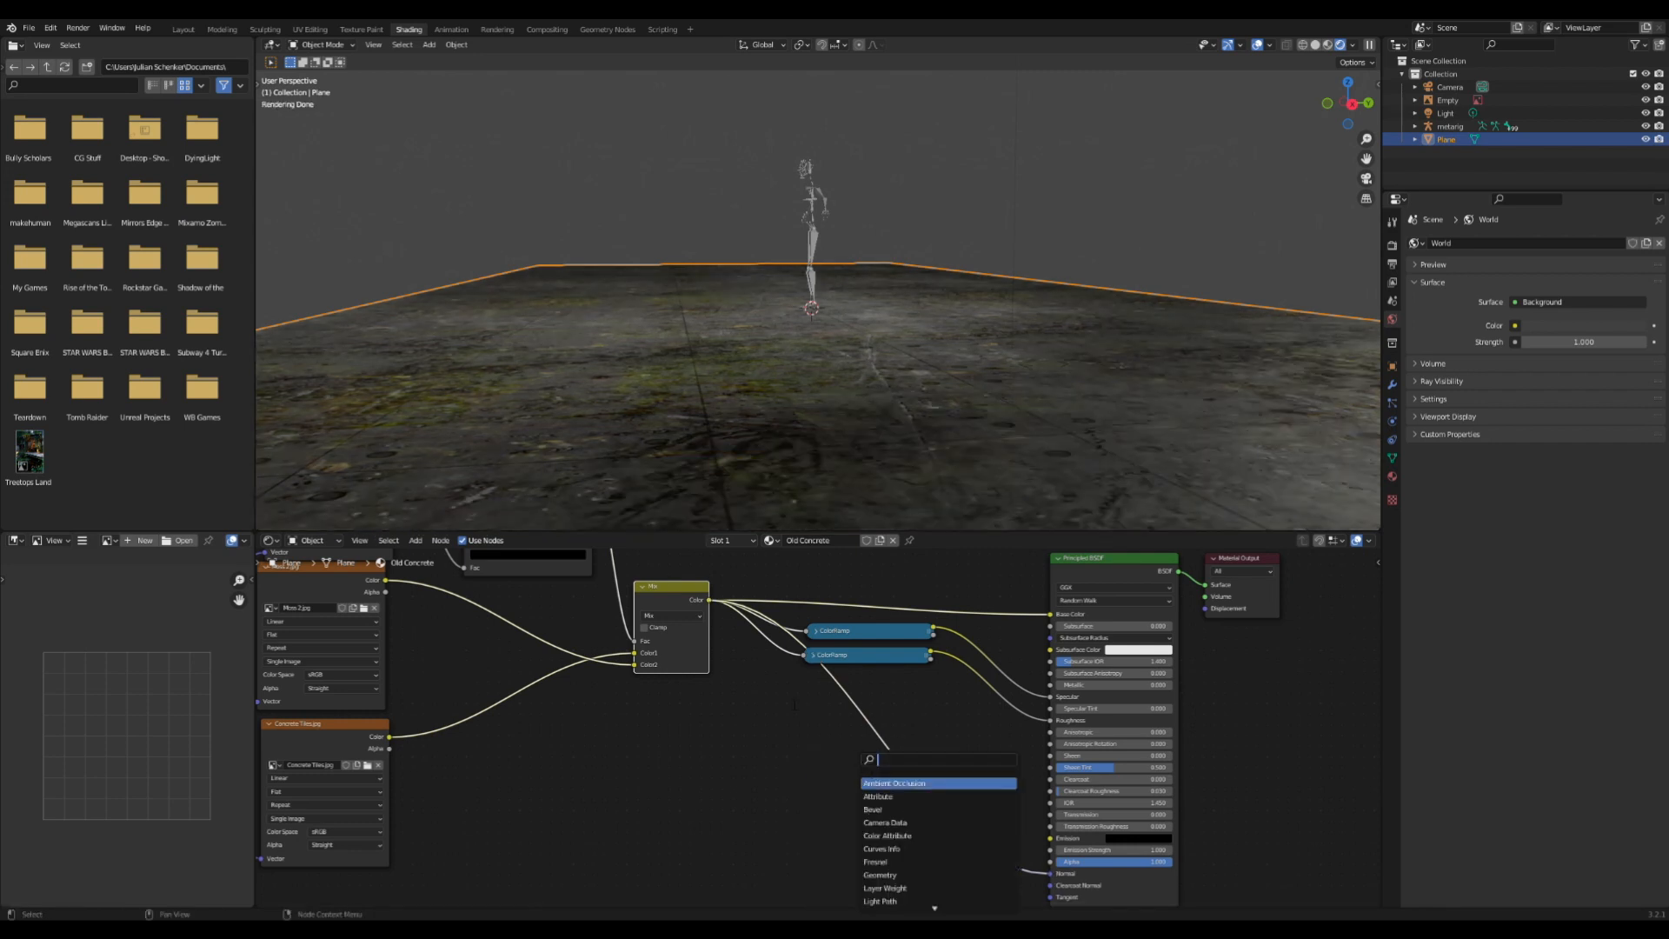
type("bu")
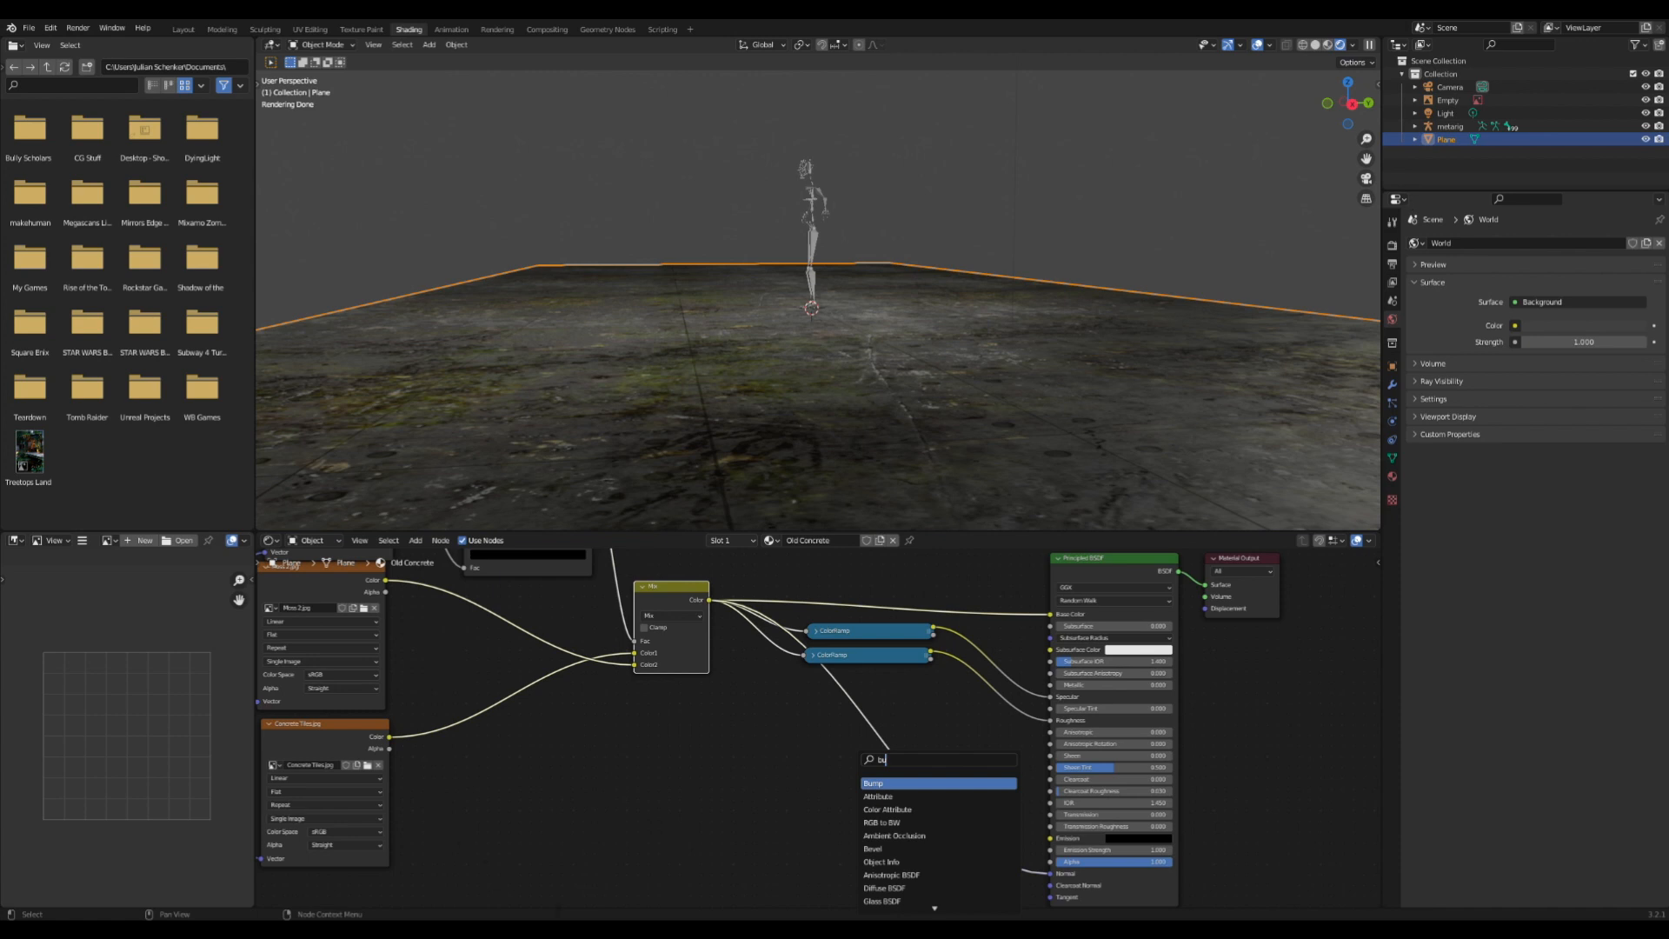
key("Return")
left_click(868, 760)
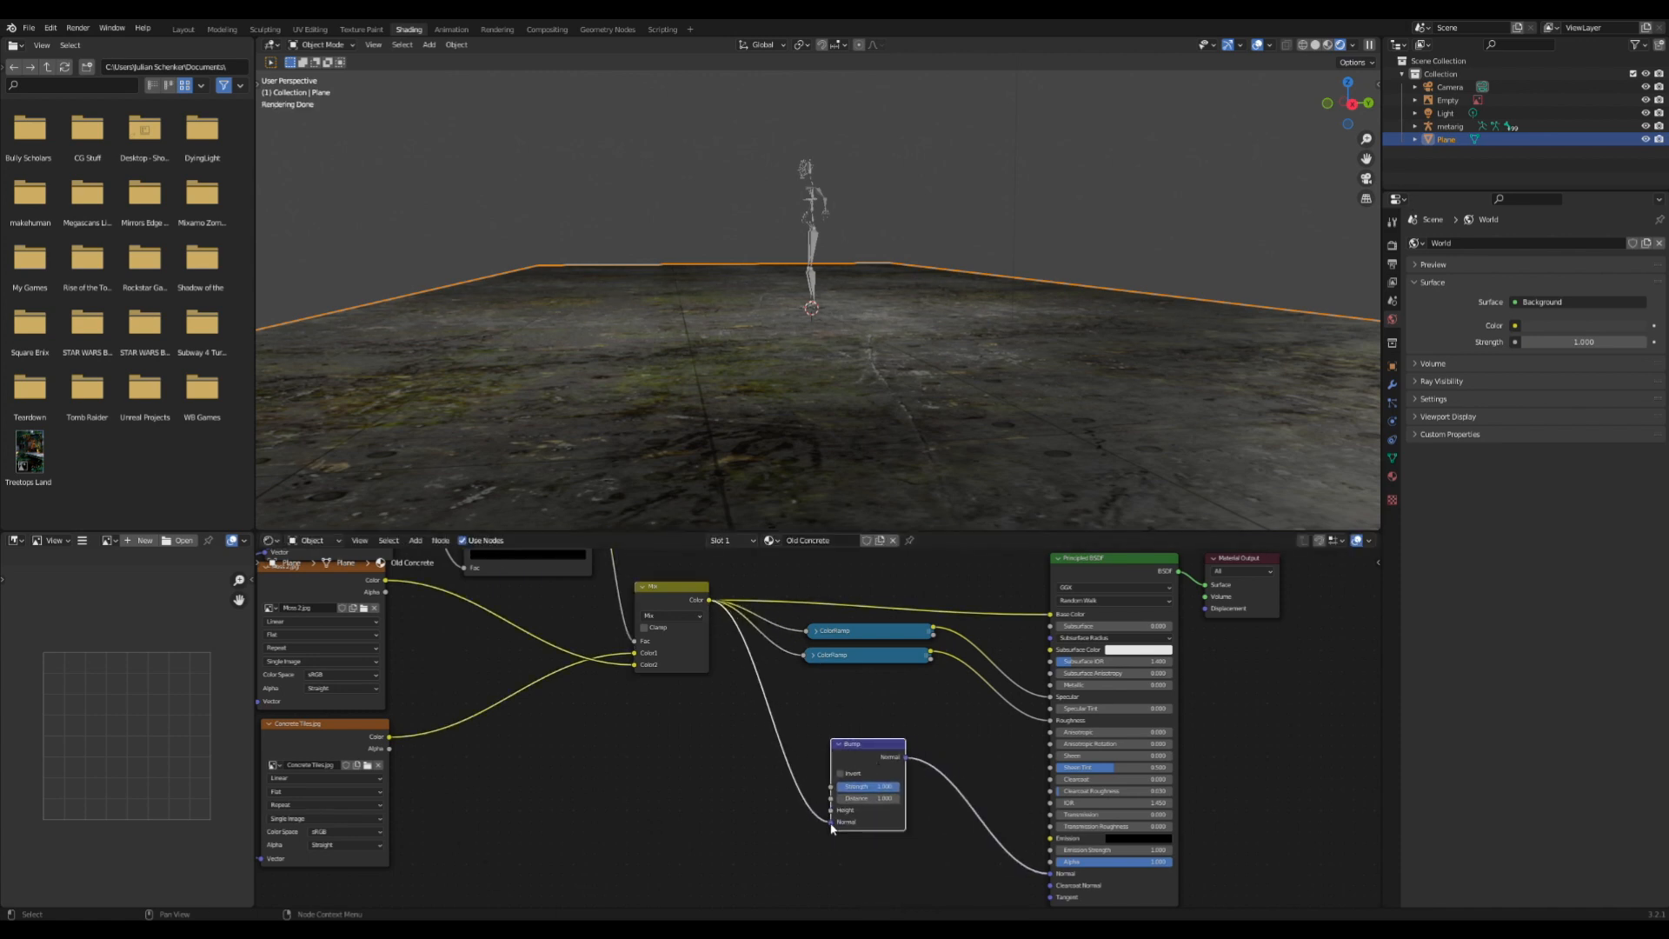
left_click_drag(831, 822, 831, 810)
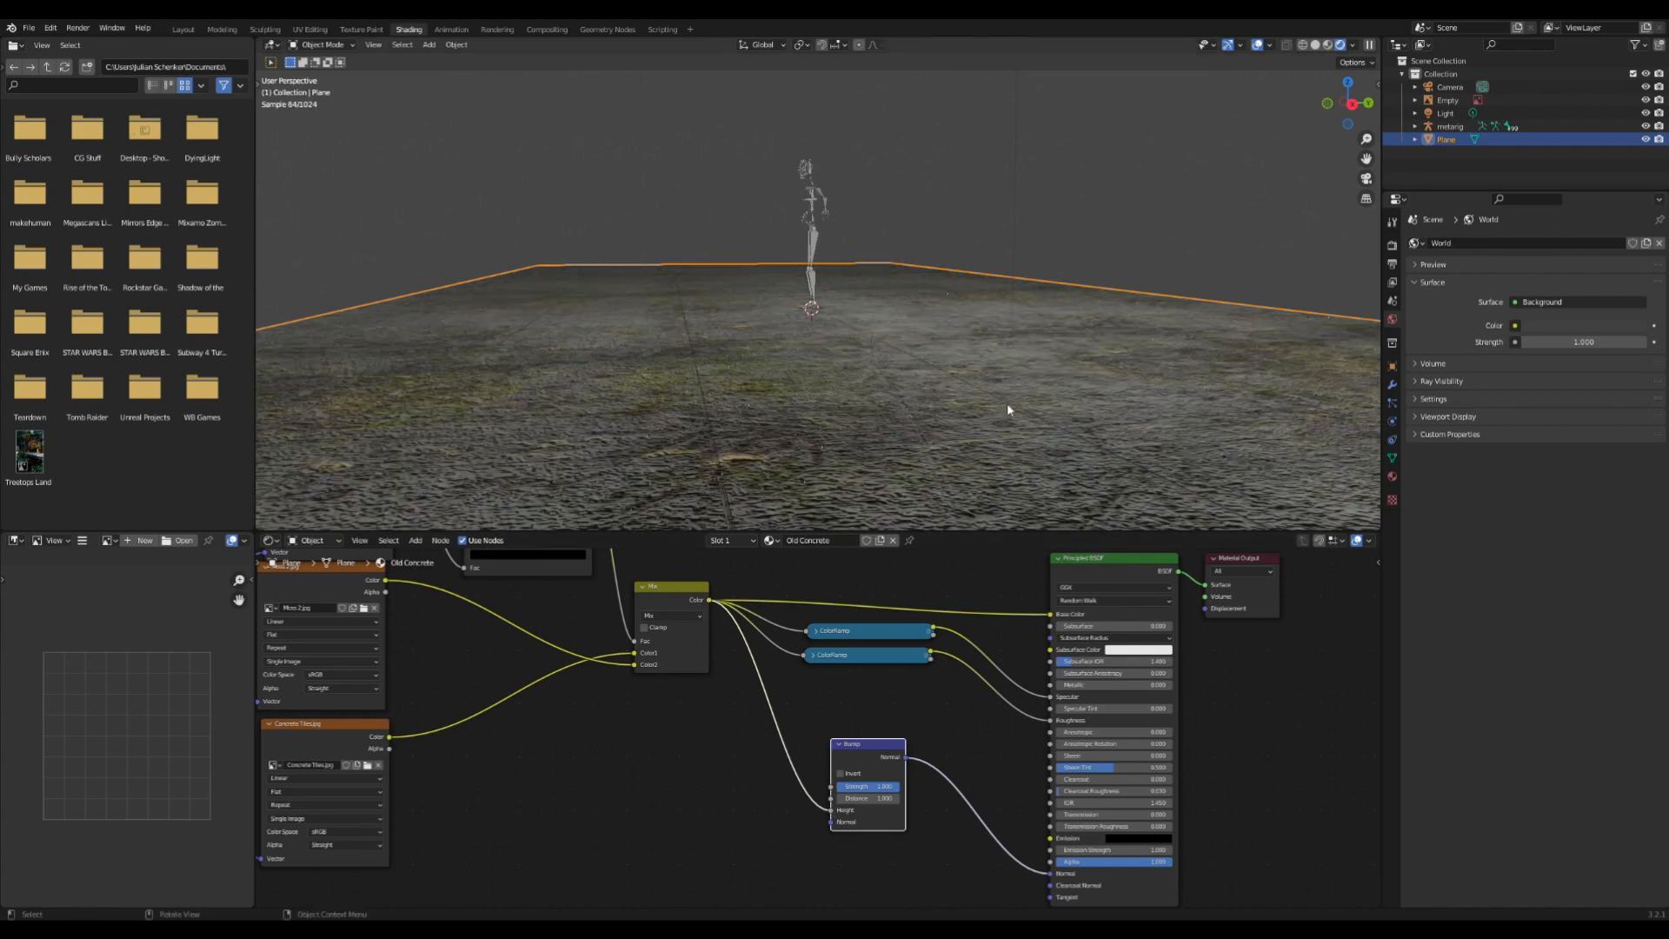
- Set the Bump node's Strength to 0.175, enable Invert, and check the floor surface
scroll(893, 415, "up", 5)
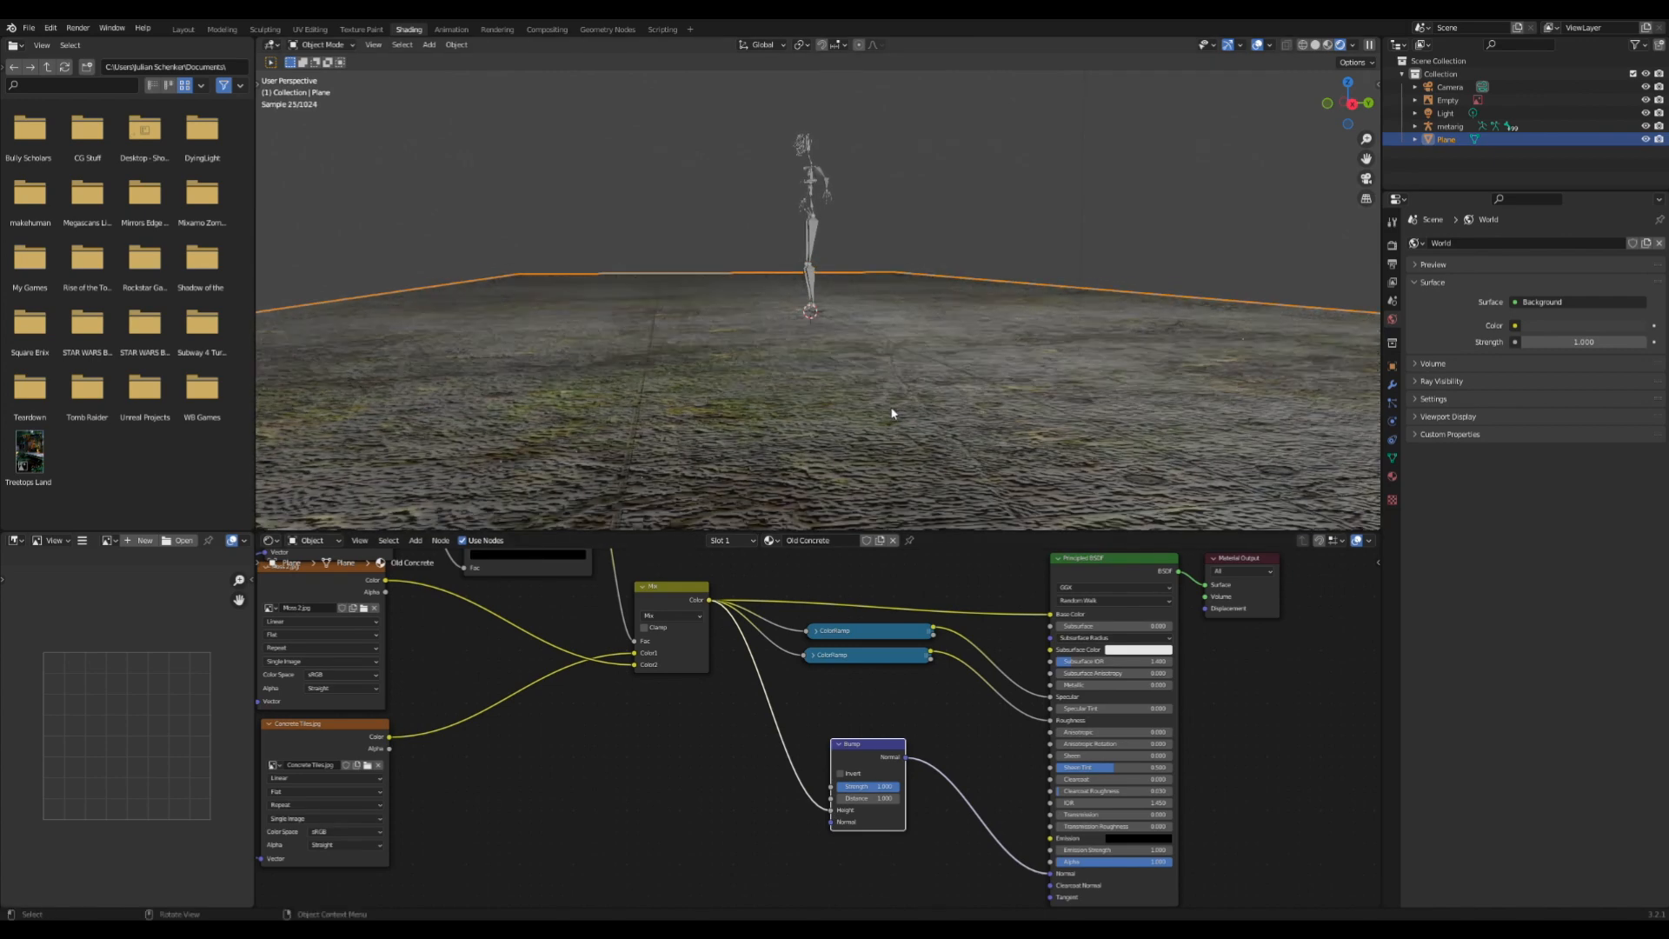
scroll(837, 697, "up", 5)
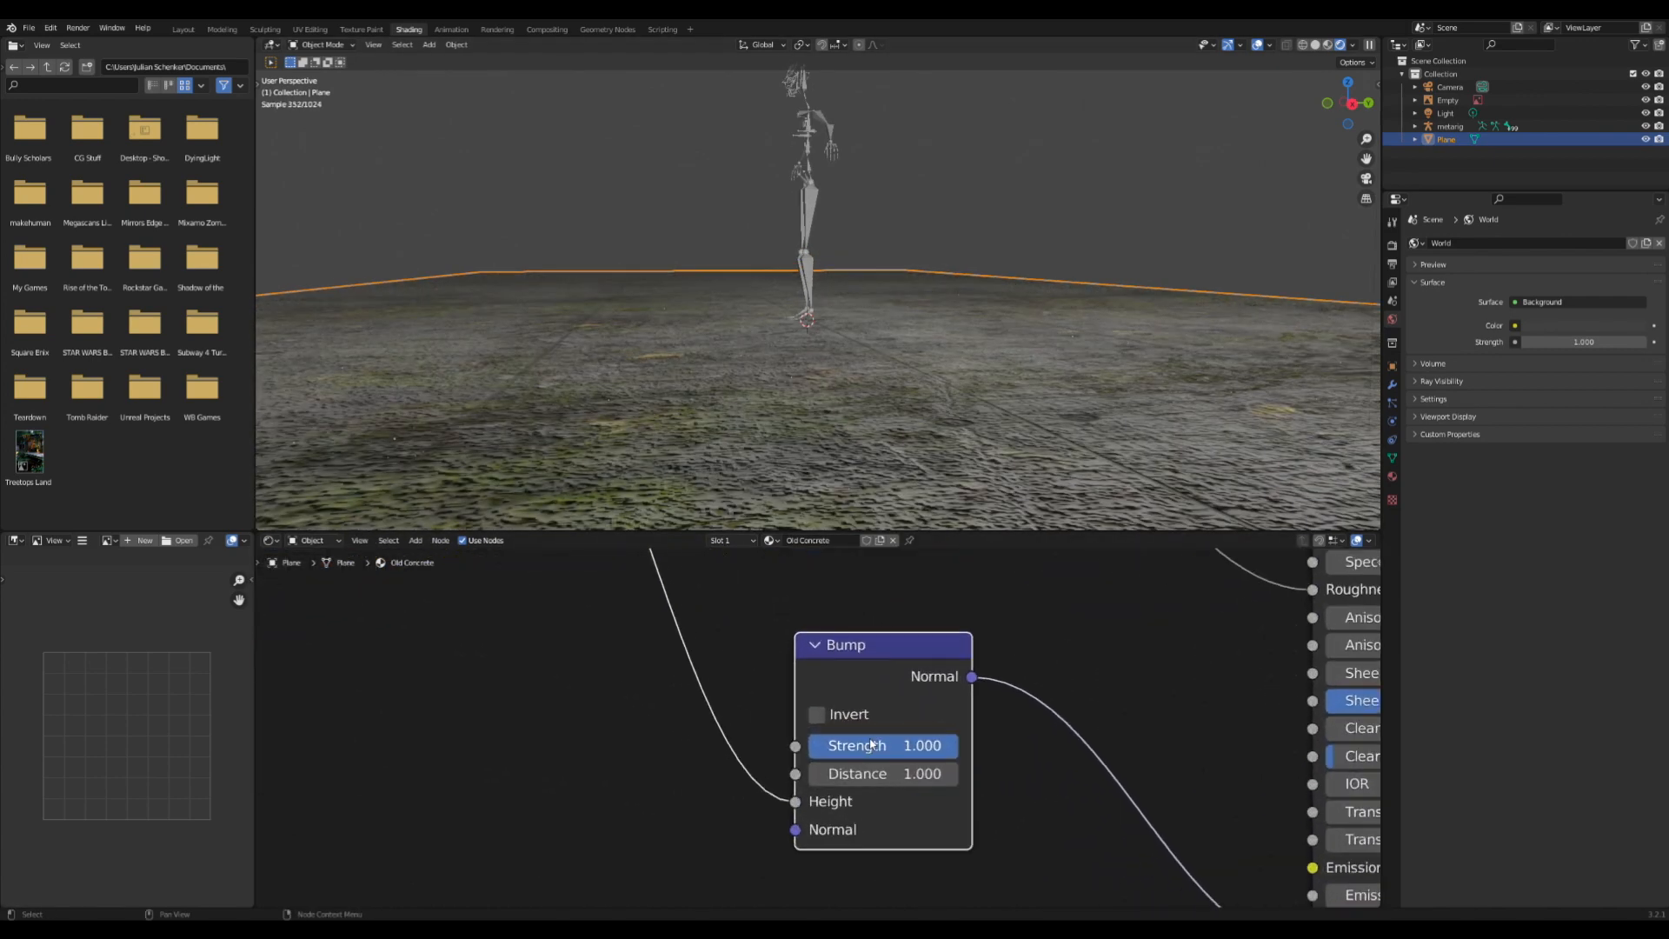
left_click_drag(870, 746, 809, 746)
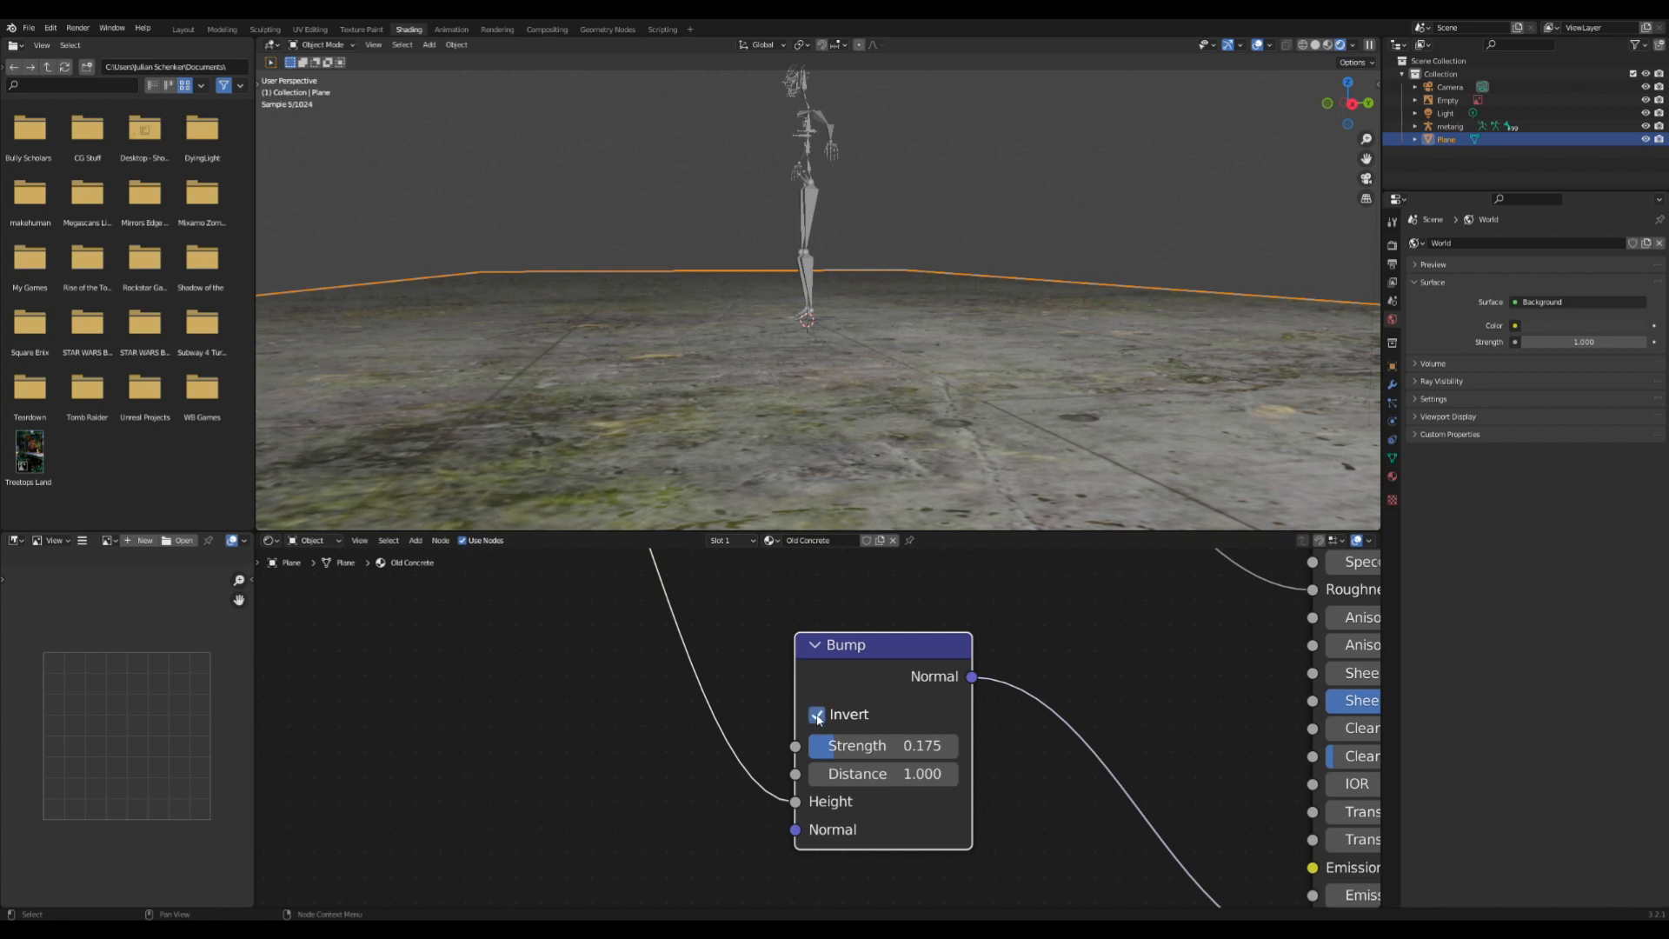
mouse_move(991, 452)
middle_mouse_down()
mouse_move(989, 472)
mouse_move(988, 429)
middle_mouse_up()
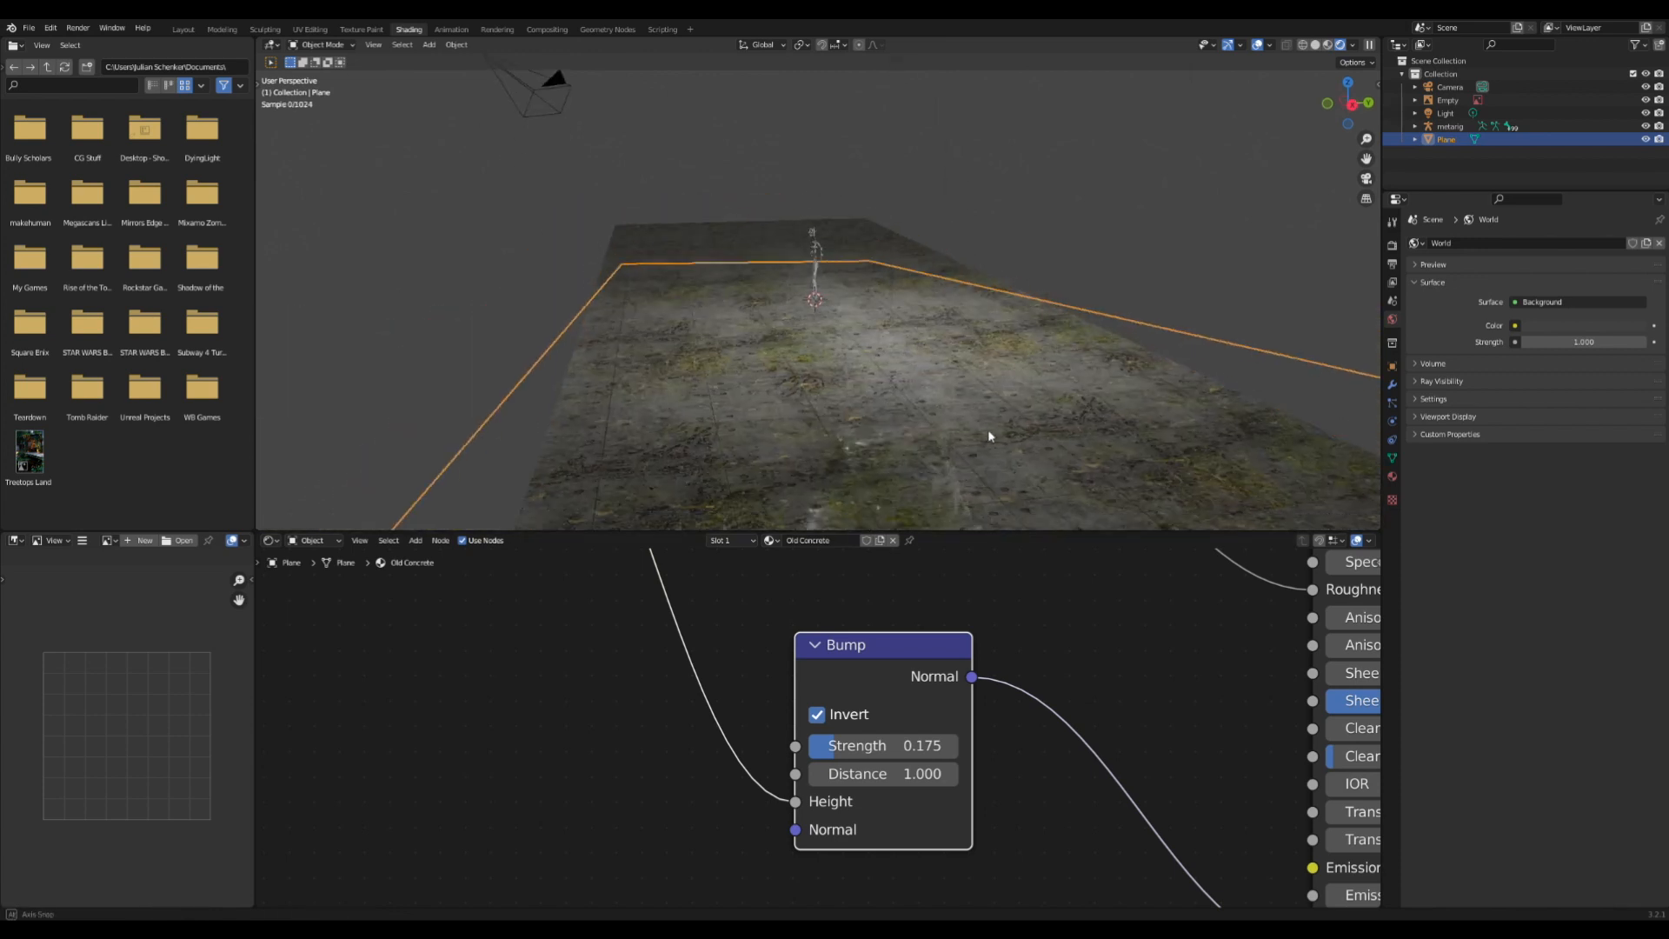
scroll(989, 441, "up", 1)
- Expand the roughness ColorRamp, try moving its dark stop toward the start of the ramp, and undo the move
scroll(956, 682, "down", 6)
middle_click_drag(1048, 652, 1007, 755)
scroll(851, 667, "up", 4)
left_click(761, 615)
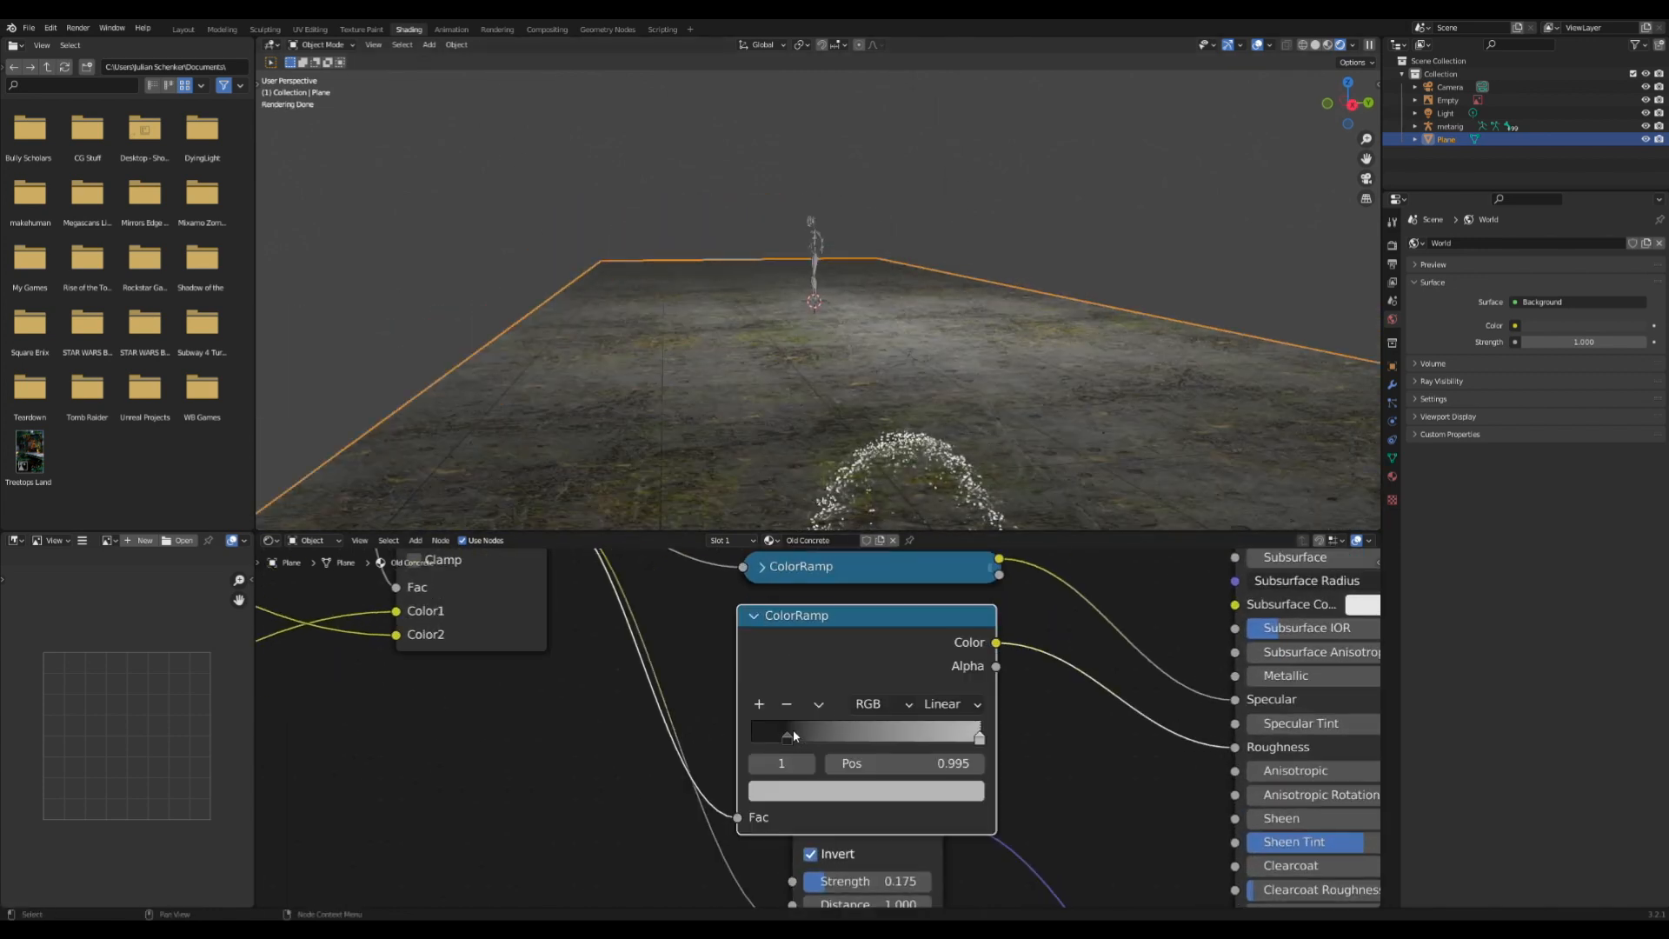
left_click_drag(789, 734, 765, 729)
key("ctrl+z")
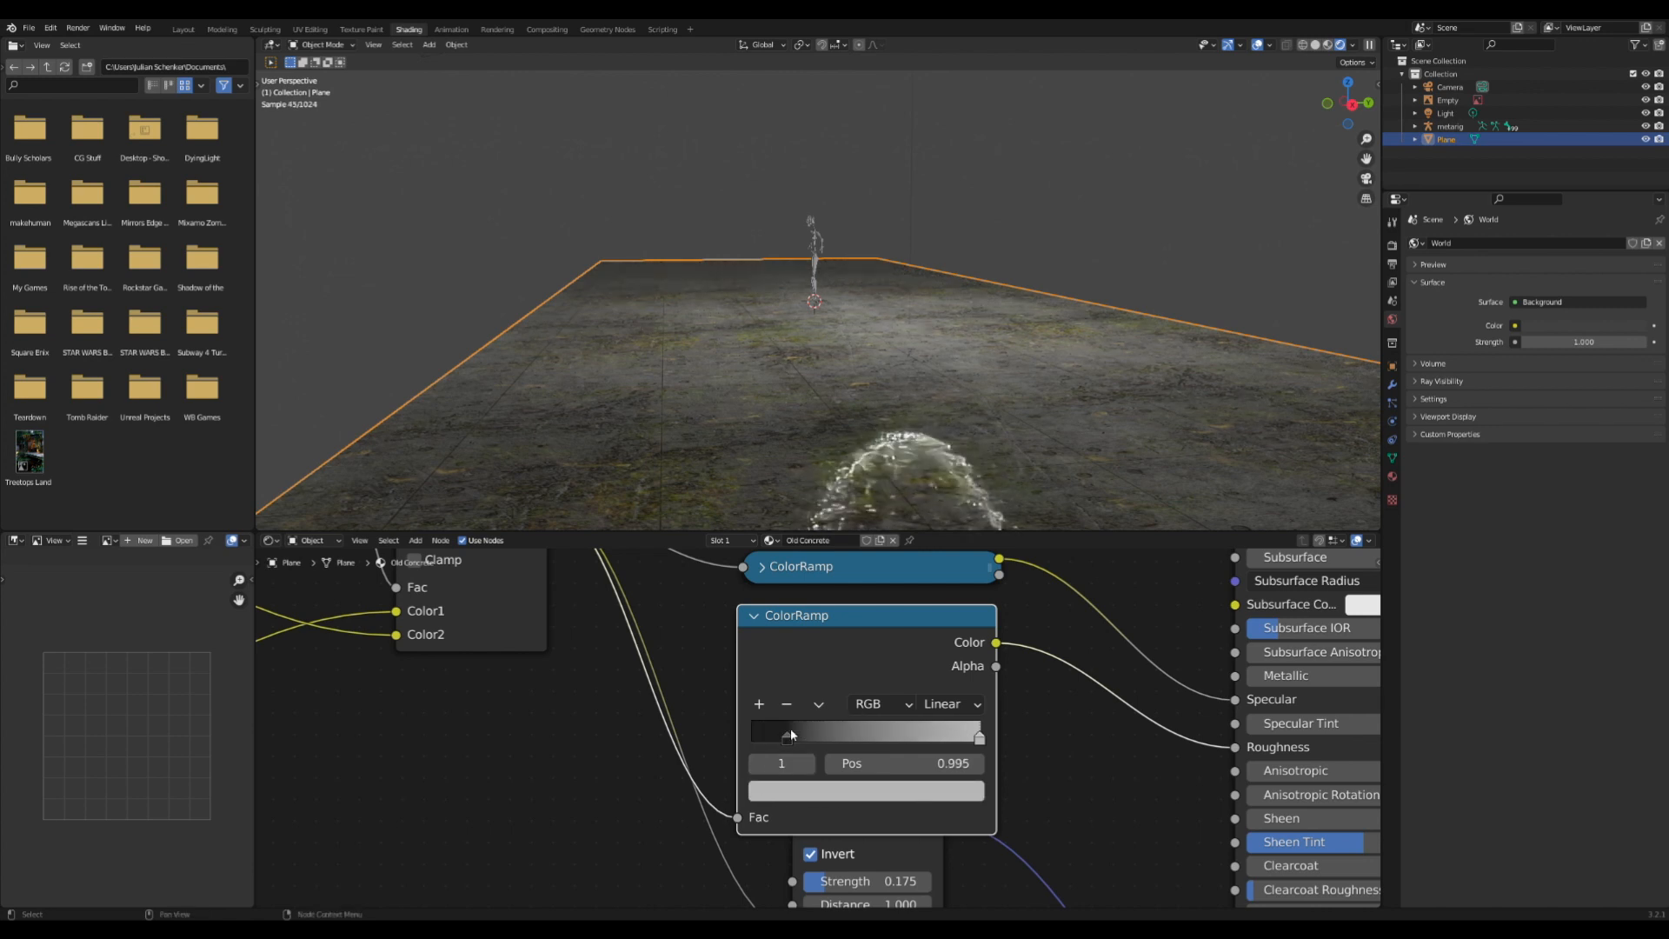
- Lighten the color of the roughness ColorRamp's dark stop to a dark grey and collapse the node
left_click(788, 734)
left_click(833, 788)
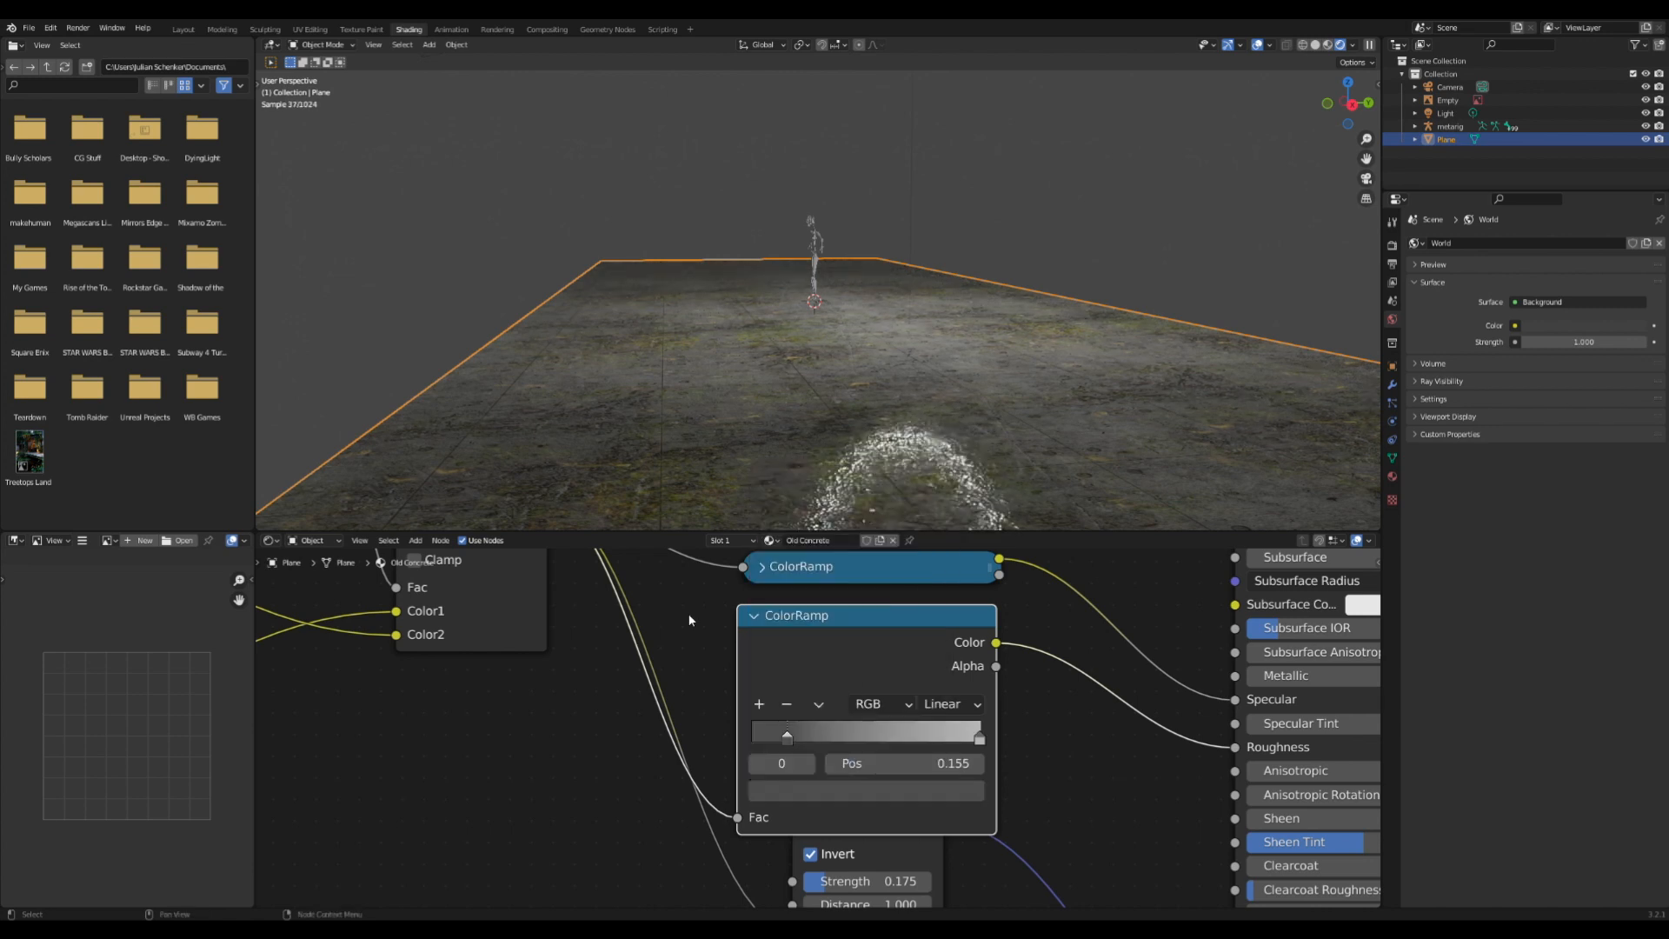
left_click(754, 616)
- Expand the specular ColorRamp, darken its light stop at position 0.000 to a mid grey, and collapse the node
left_click(761, 566)
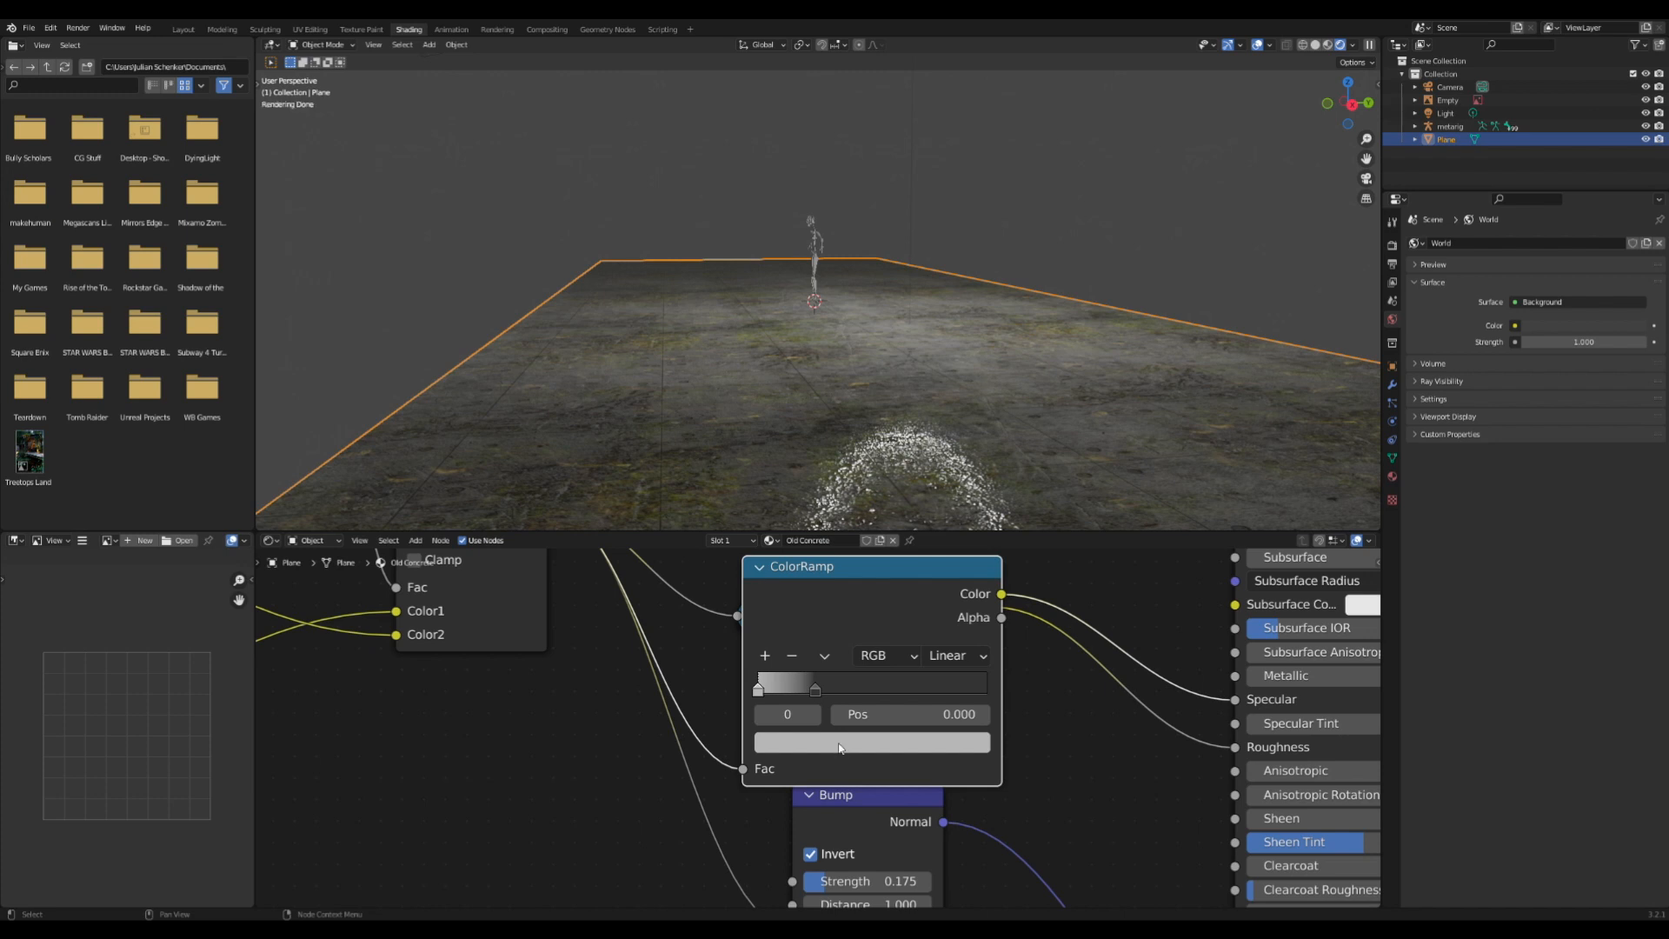
left_click(804, 743)
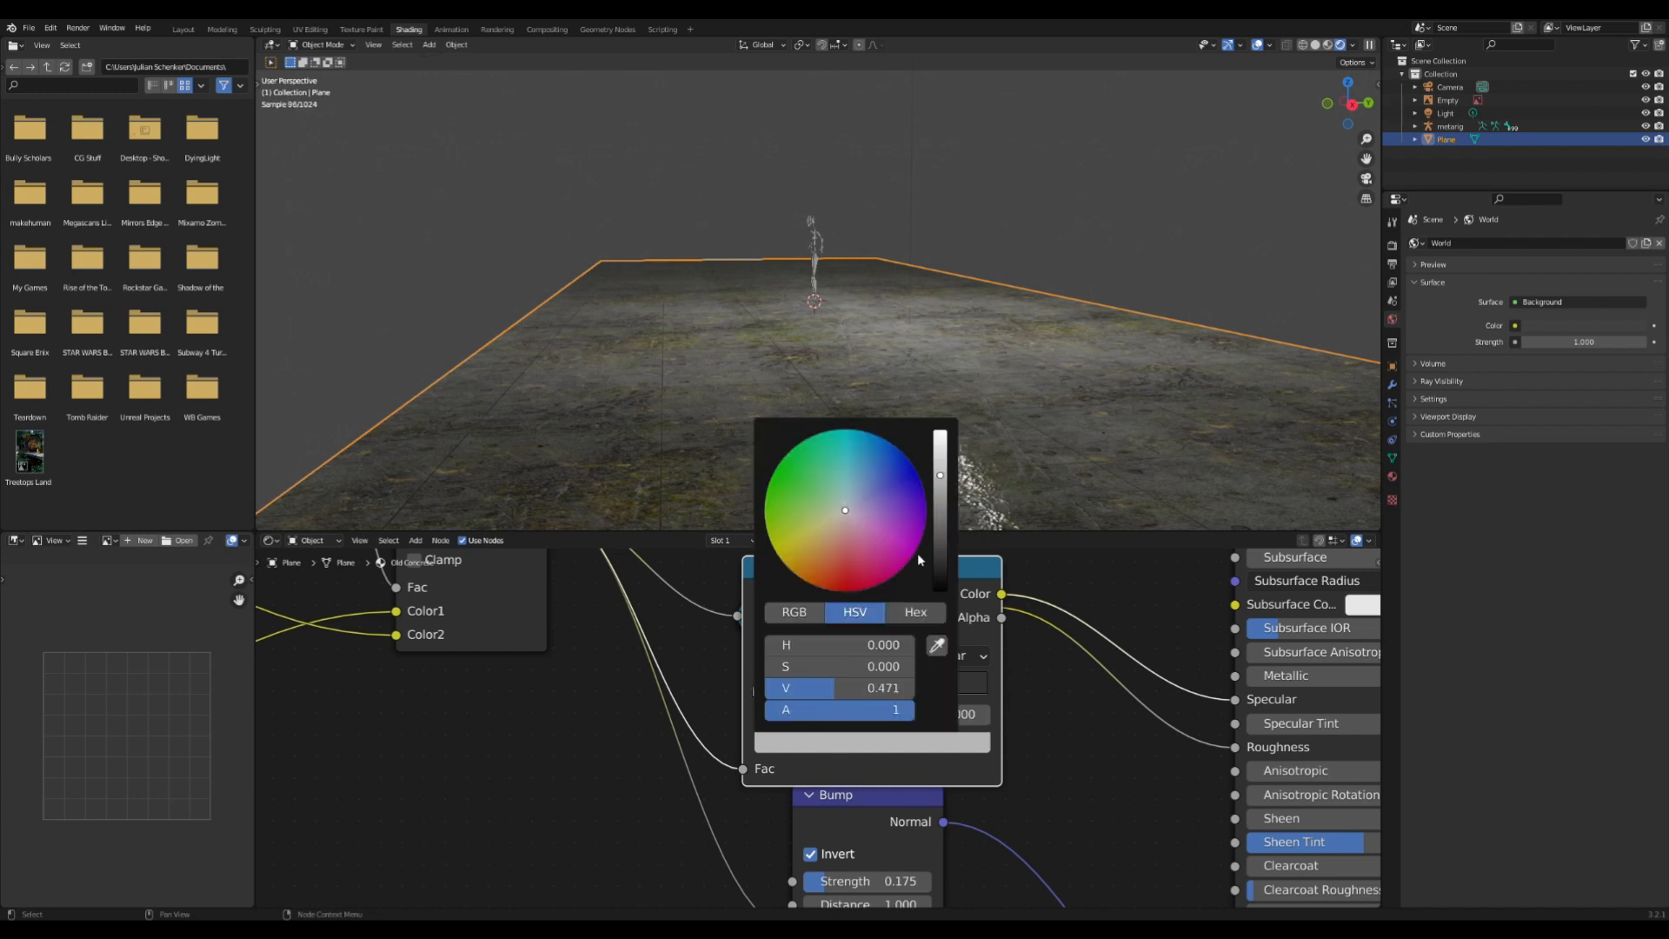
left_click_drag(935, 531, 939, 489)
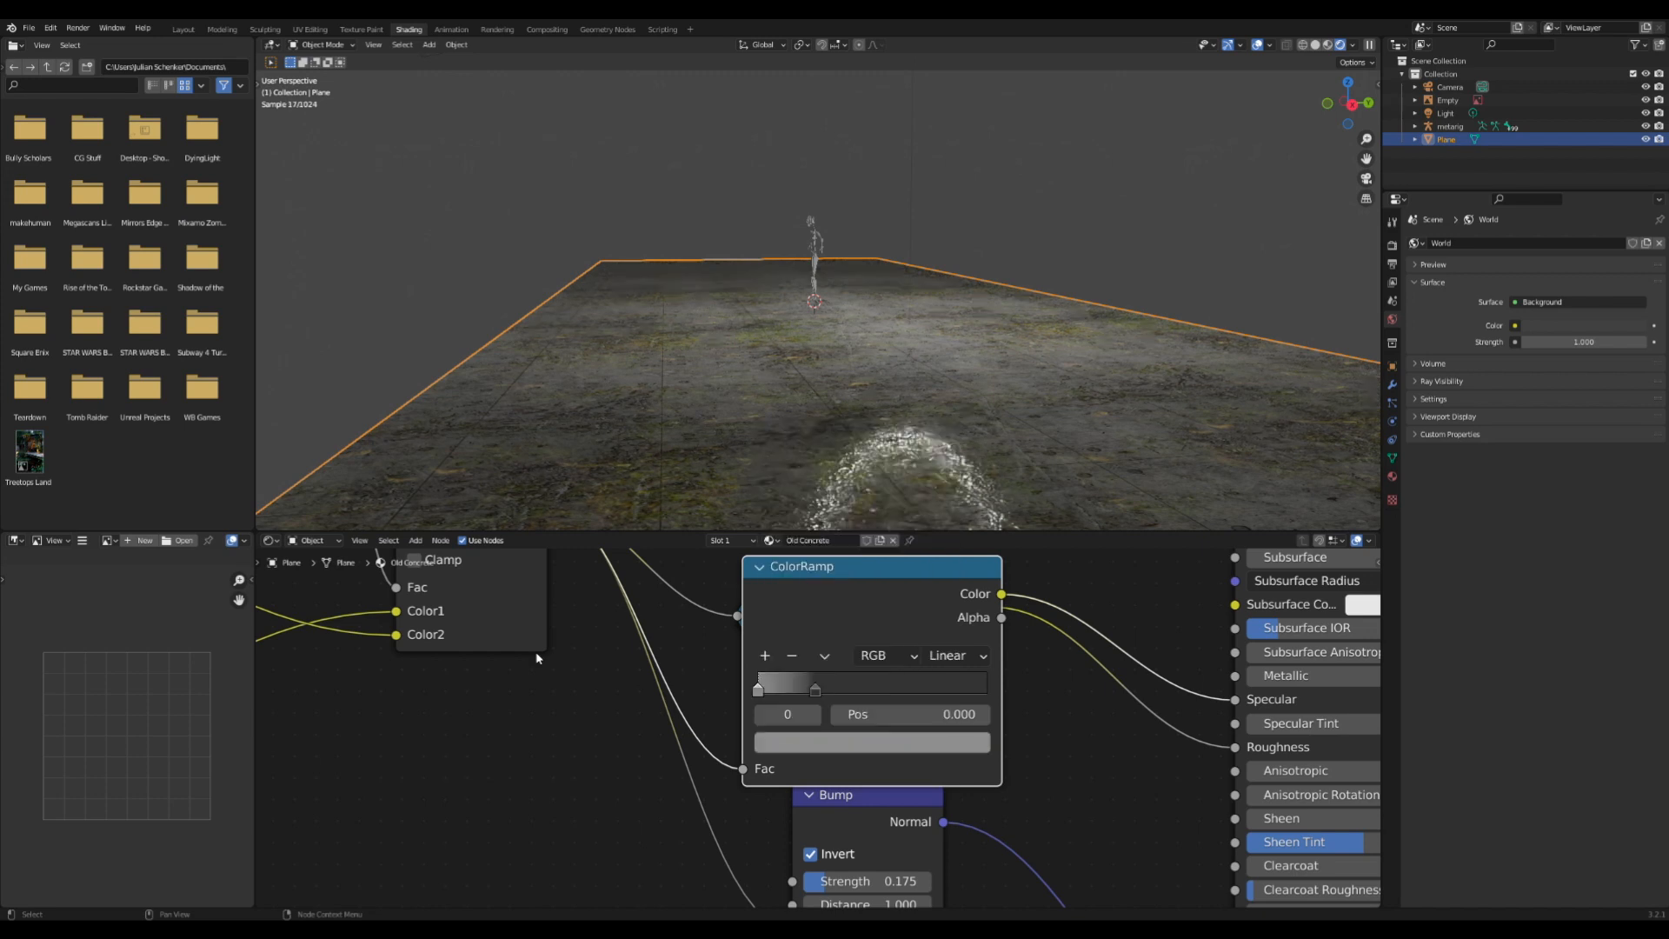
left_click(757, 568)
- Lower the Bump node's Strength to 0.092 and check the floor surface
middle_click_drag(763, 787, 762, 721)
mouse_move(831, 817)
left_mouse_down()
mouse_move(806, 818)
mouse_move(819, 817)
left_mouse_up()
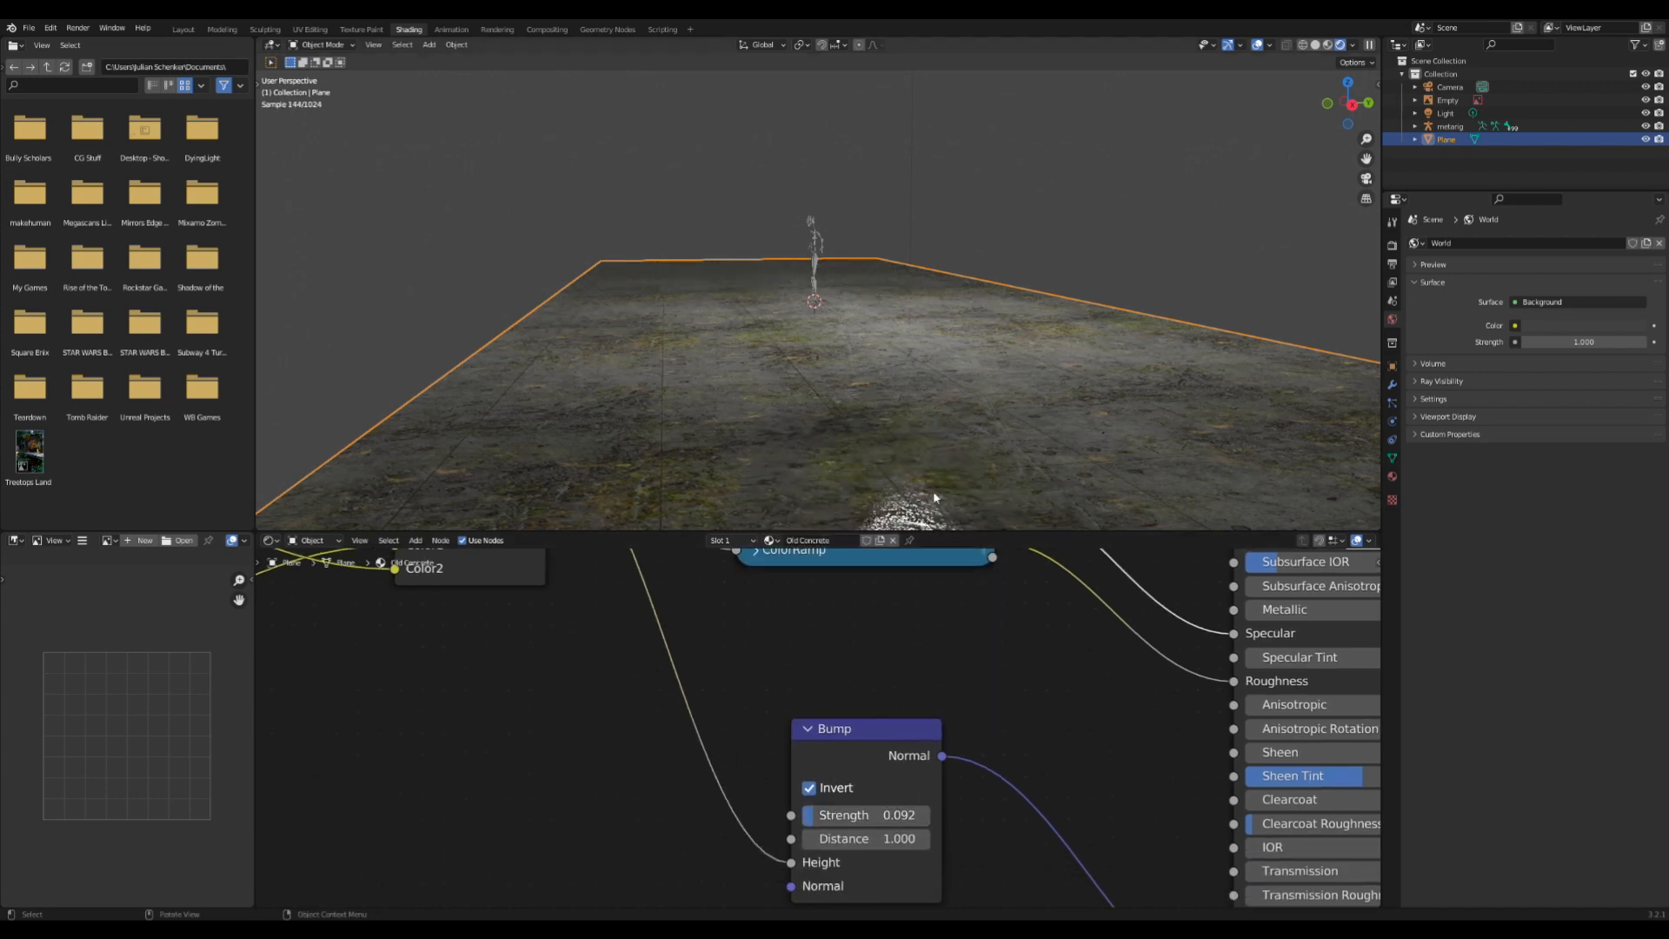
mouse_move(932, 490)
middle_mouse_down()
mouse_move(937, 457)
mouse_move(924, 466)
middle_mouse_up()
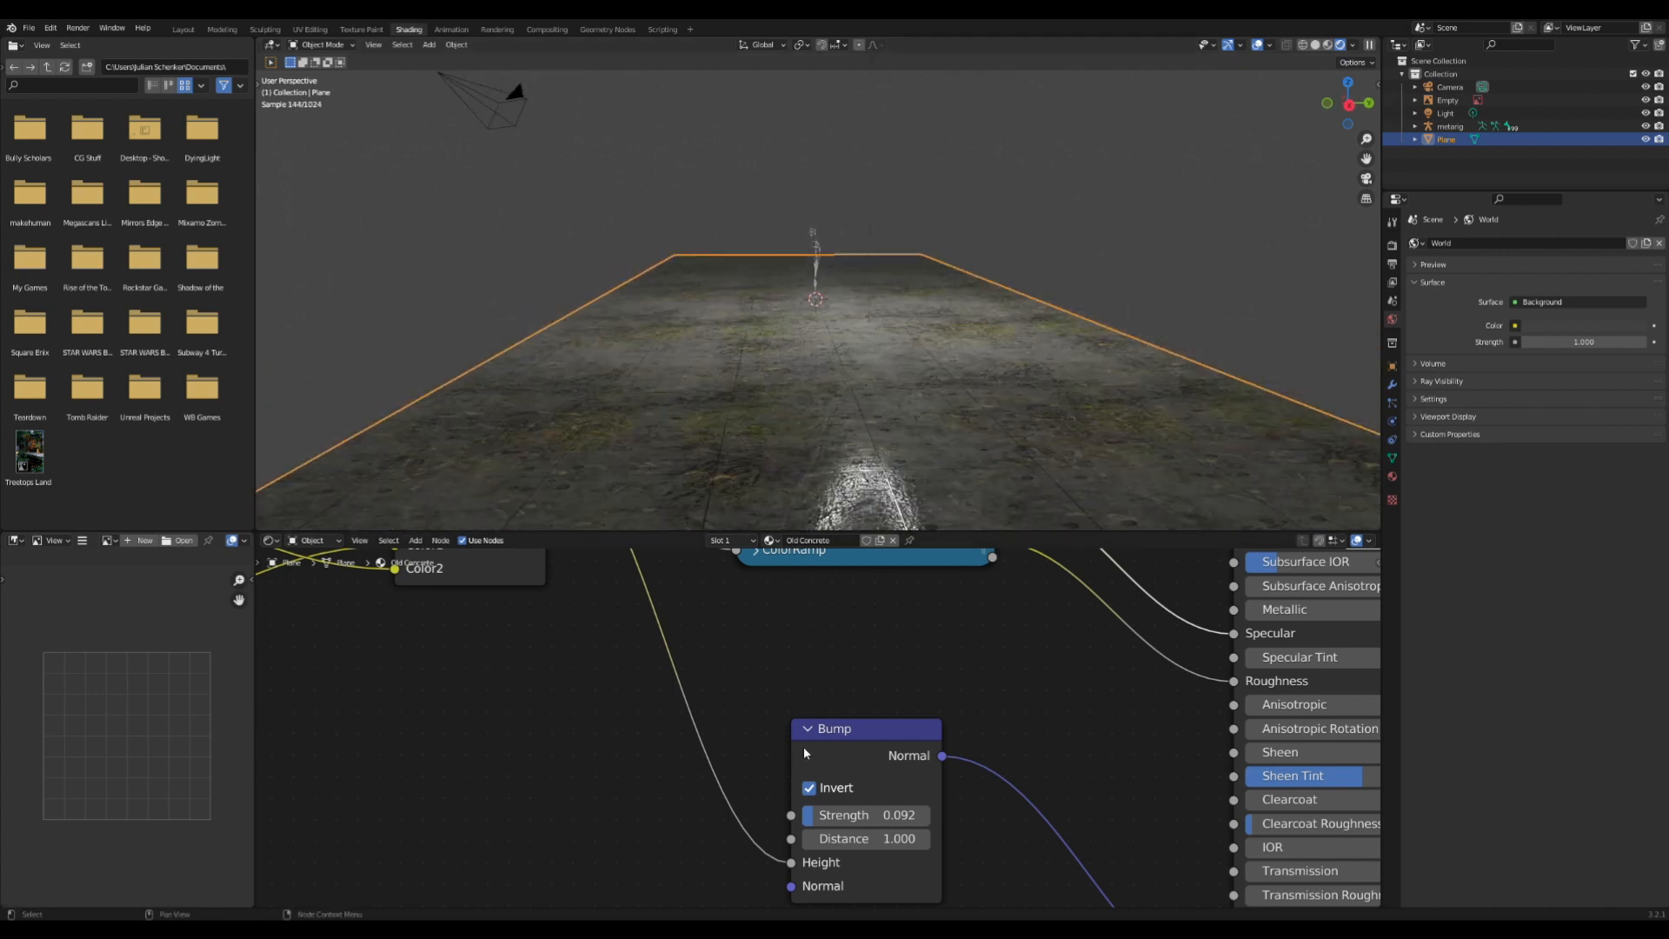
- Deselect the floor, frame it lengthwise toward the standing figure at low height, and align the active camera to this view
scroll(830, 651, "down", 3)
middle_click_drag(721, 543, 720, 597)
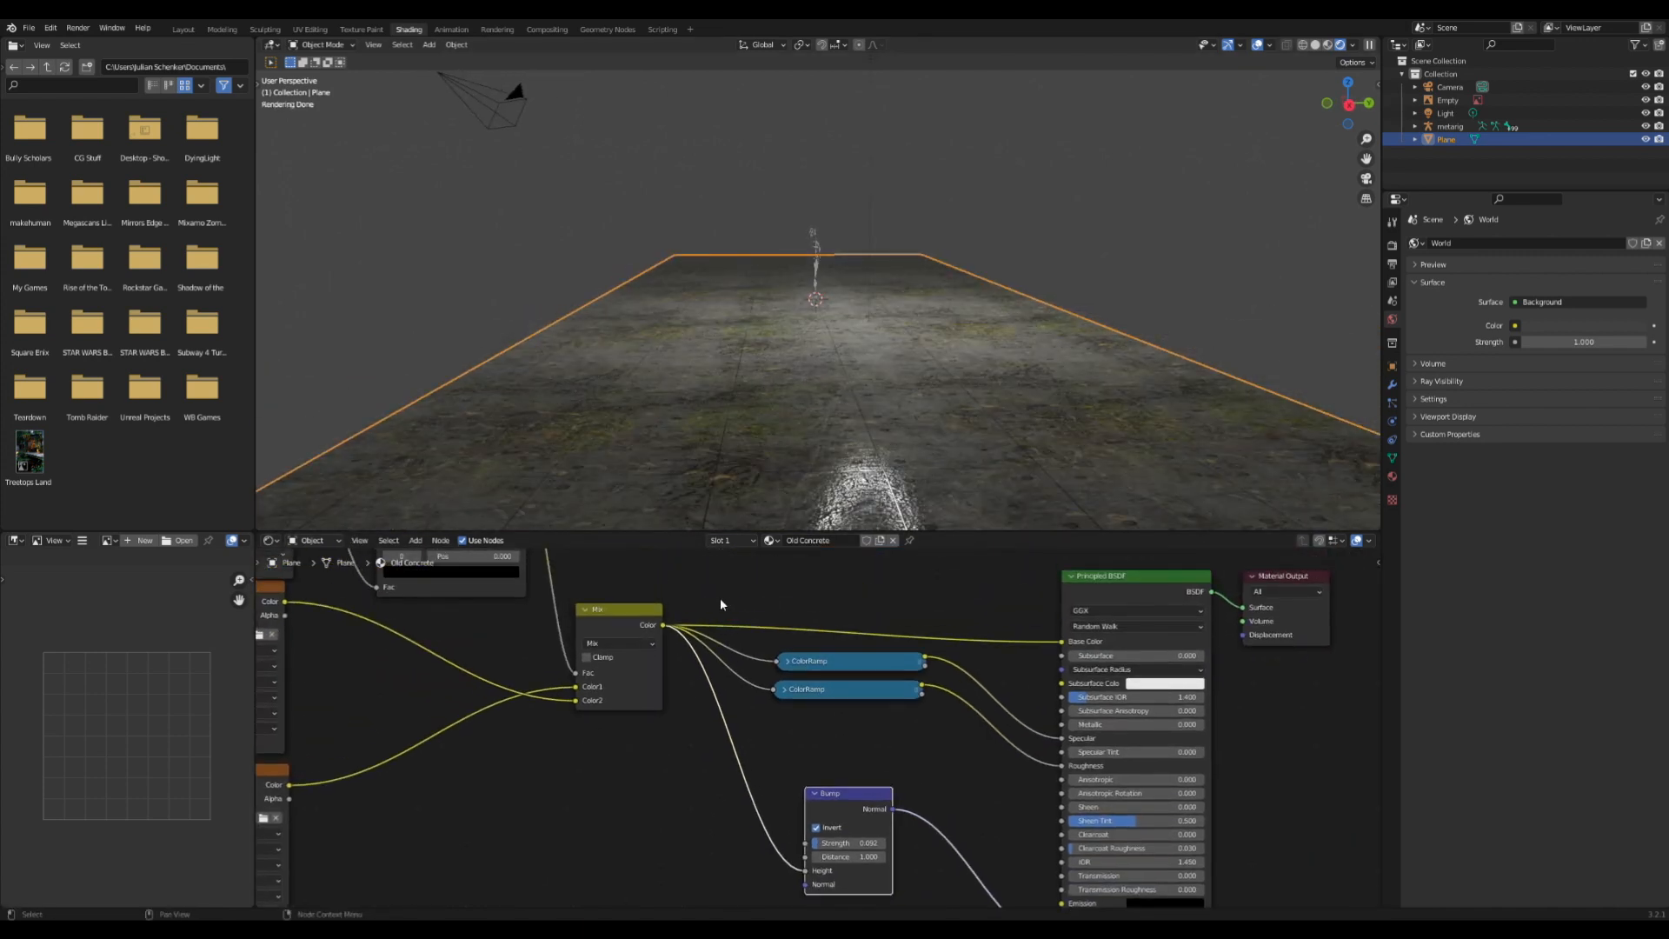
scroll(720, 600, "down", 2)
mouse_move(890, 223)
middle_mouse_down()
mouse_move(899, 244)
mouse_move(890, 213)
mouse_move(876, 250)
middle_mouse_up()
scroll(876, 248, "up", 6)
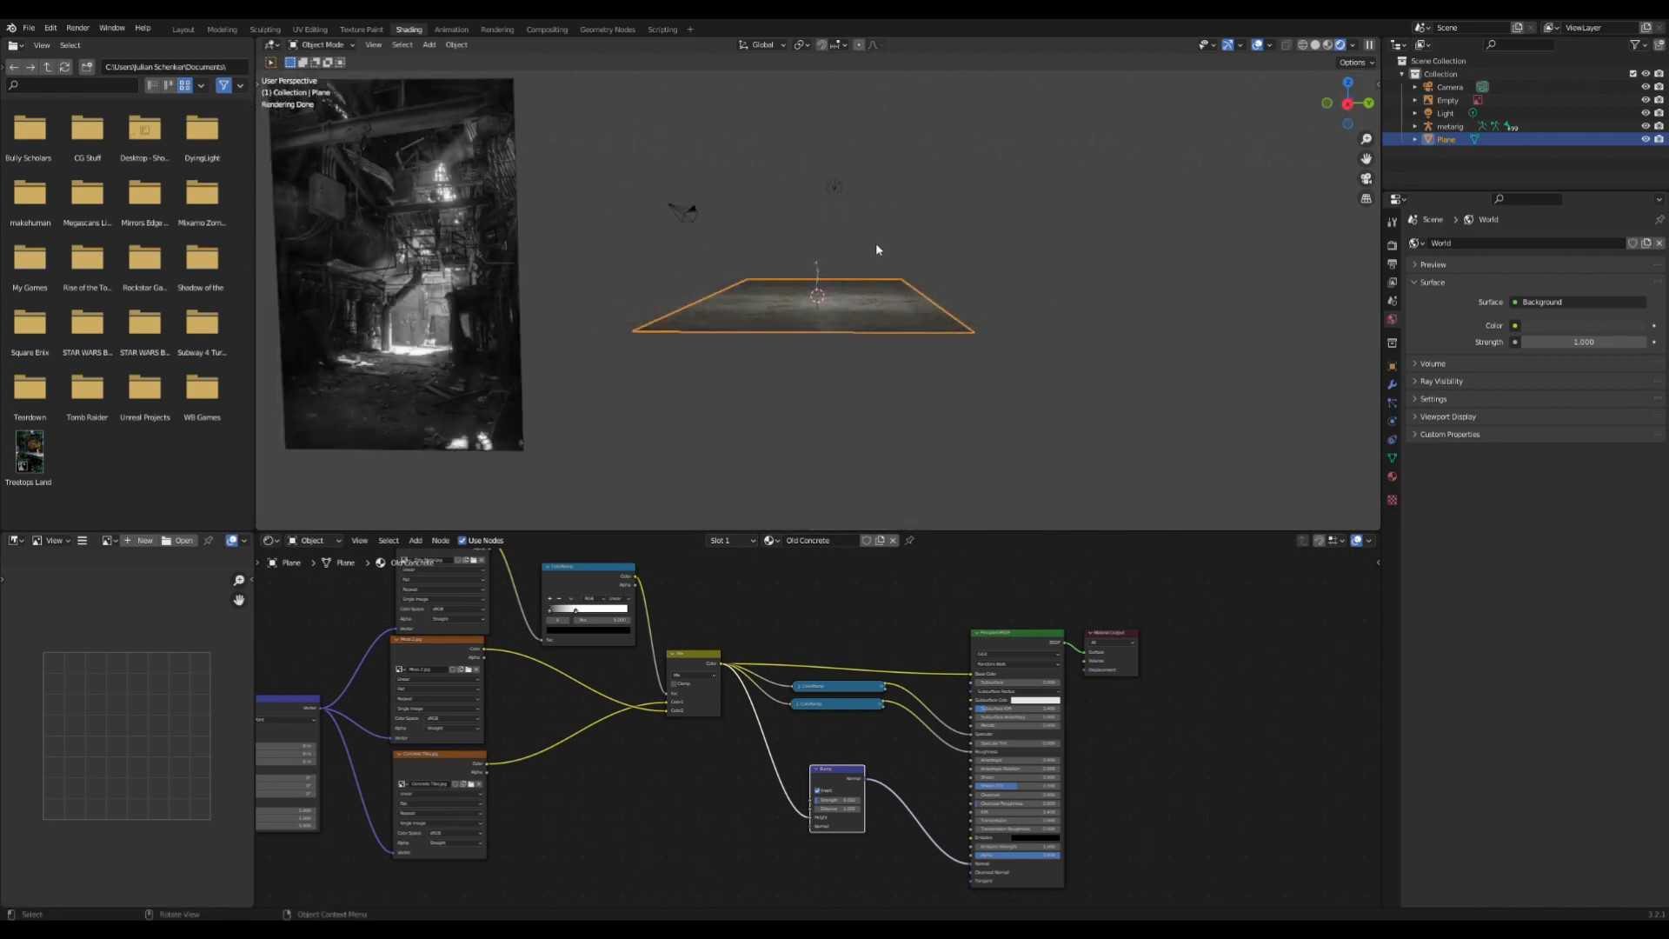
left_click(1359, 163)
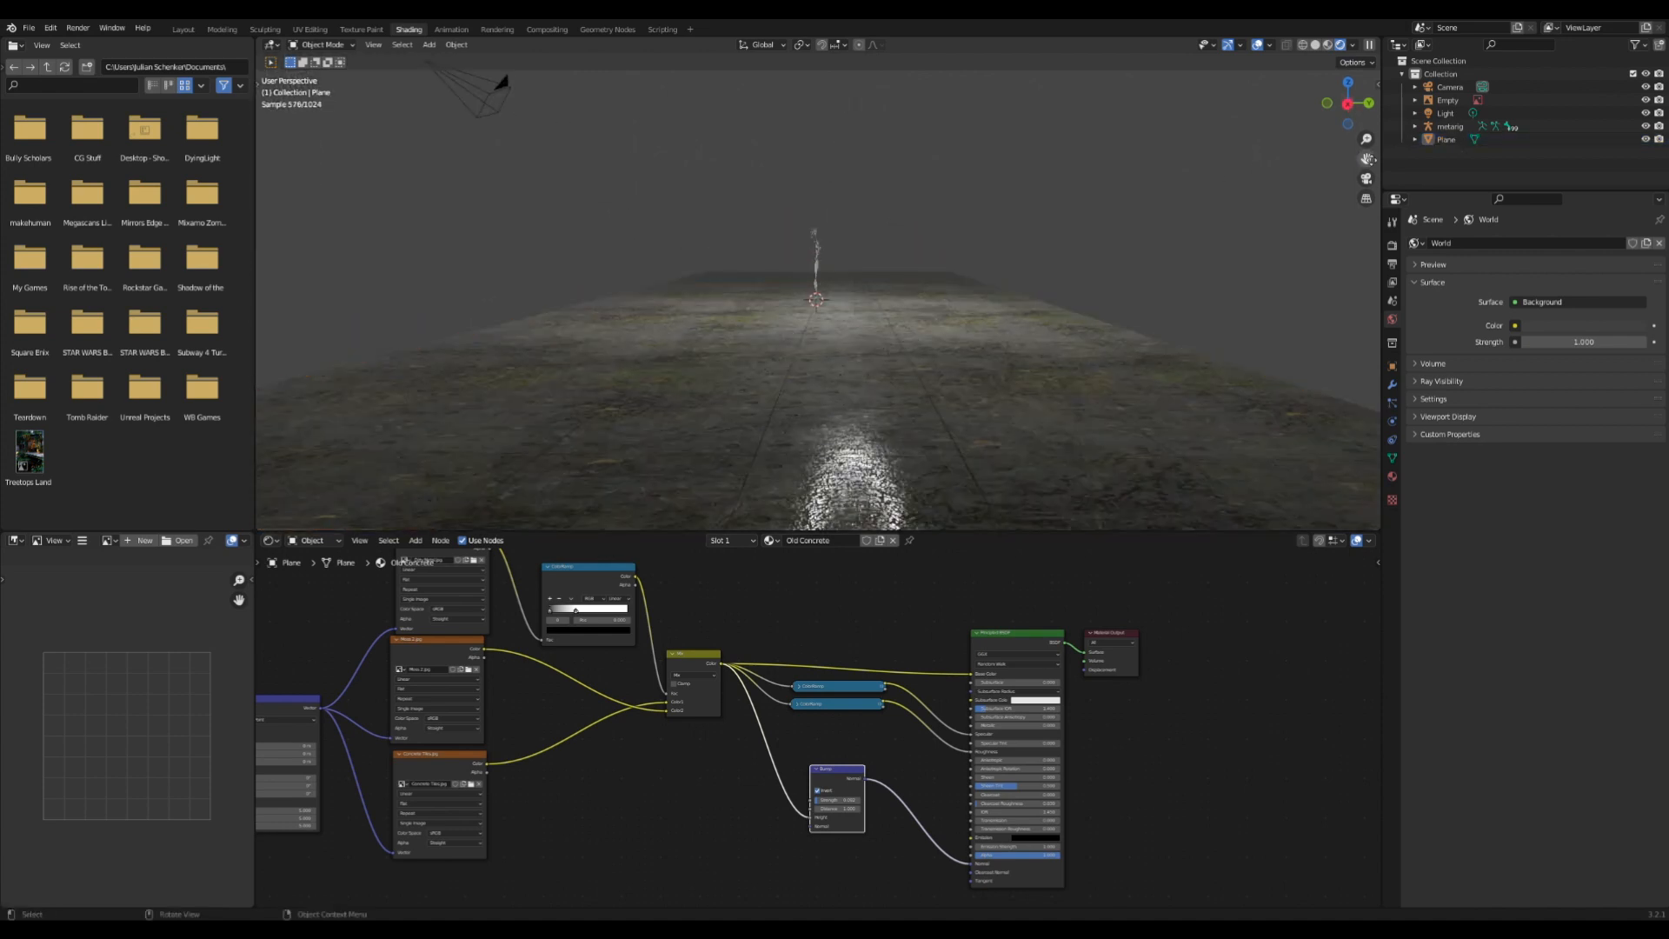
left_click_drag(1366, 159, 957, 217)
key("F3")
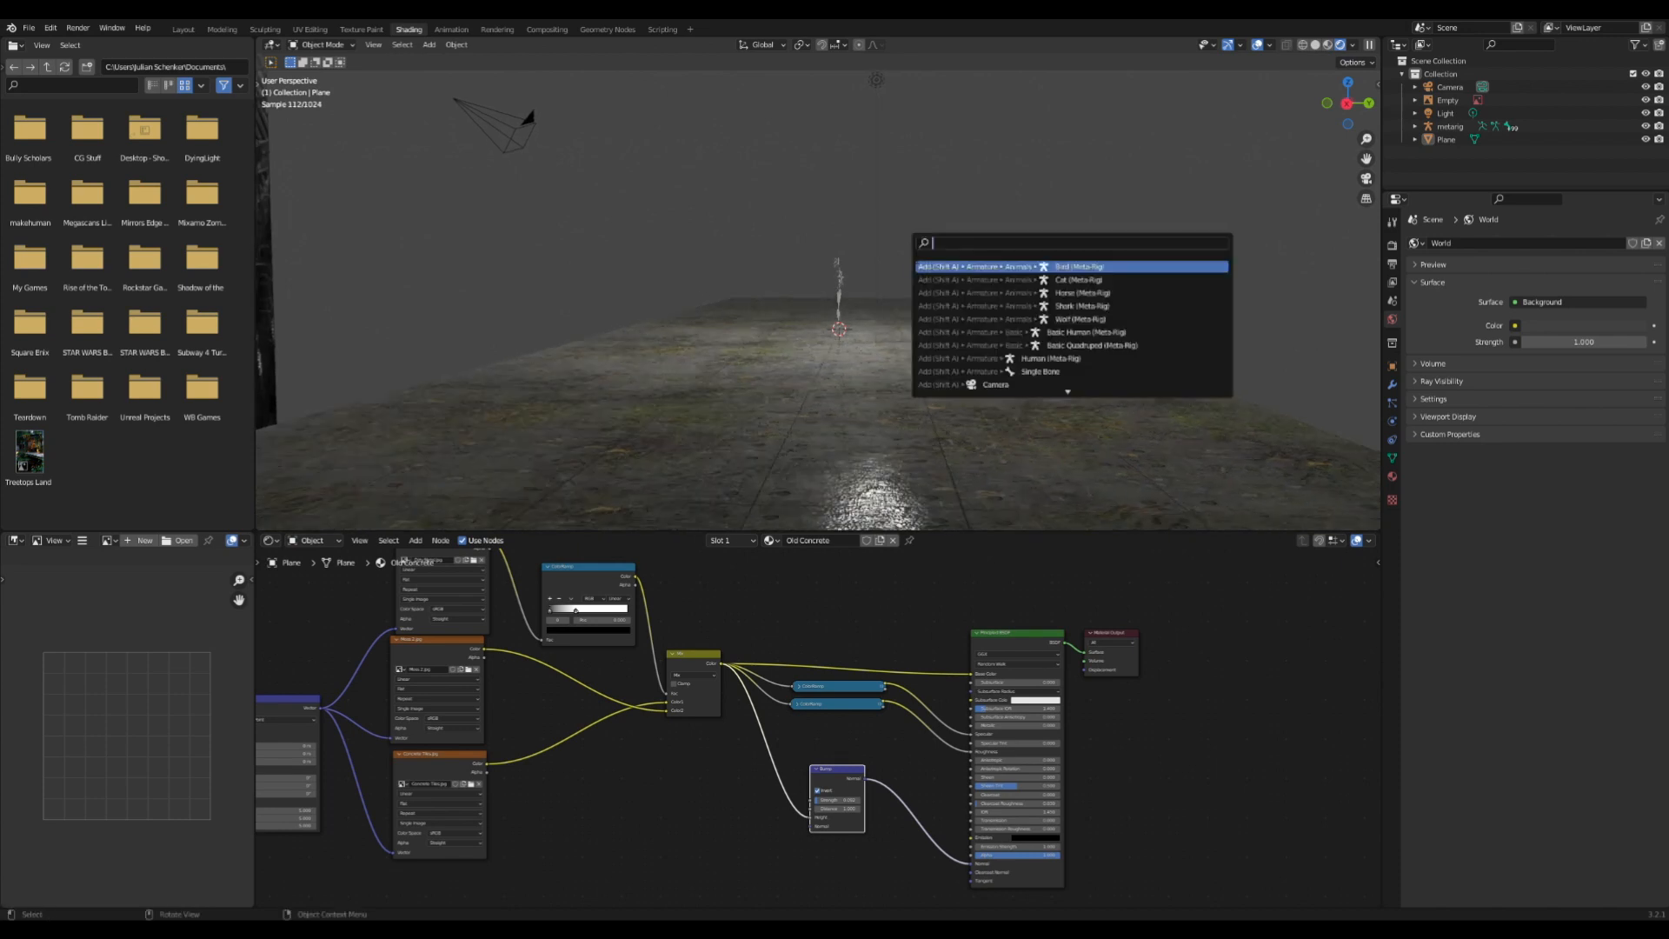
type("align cam")
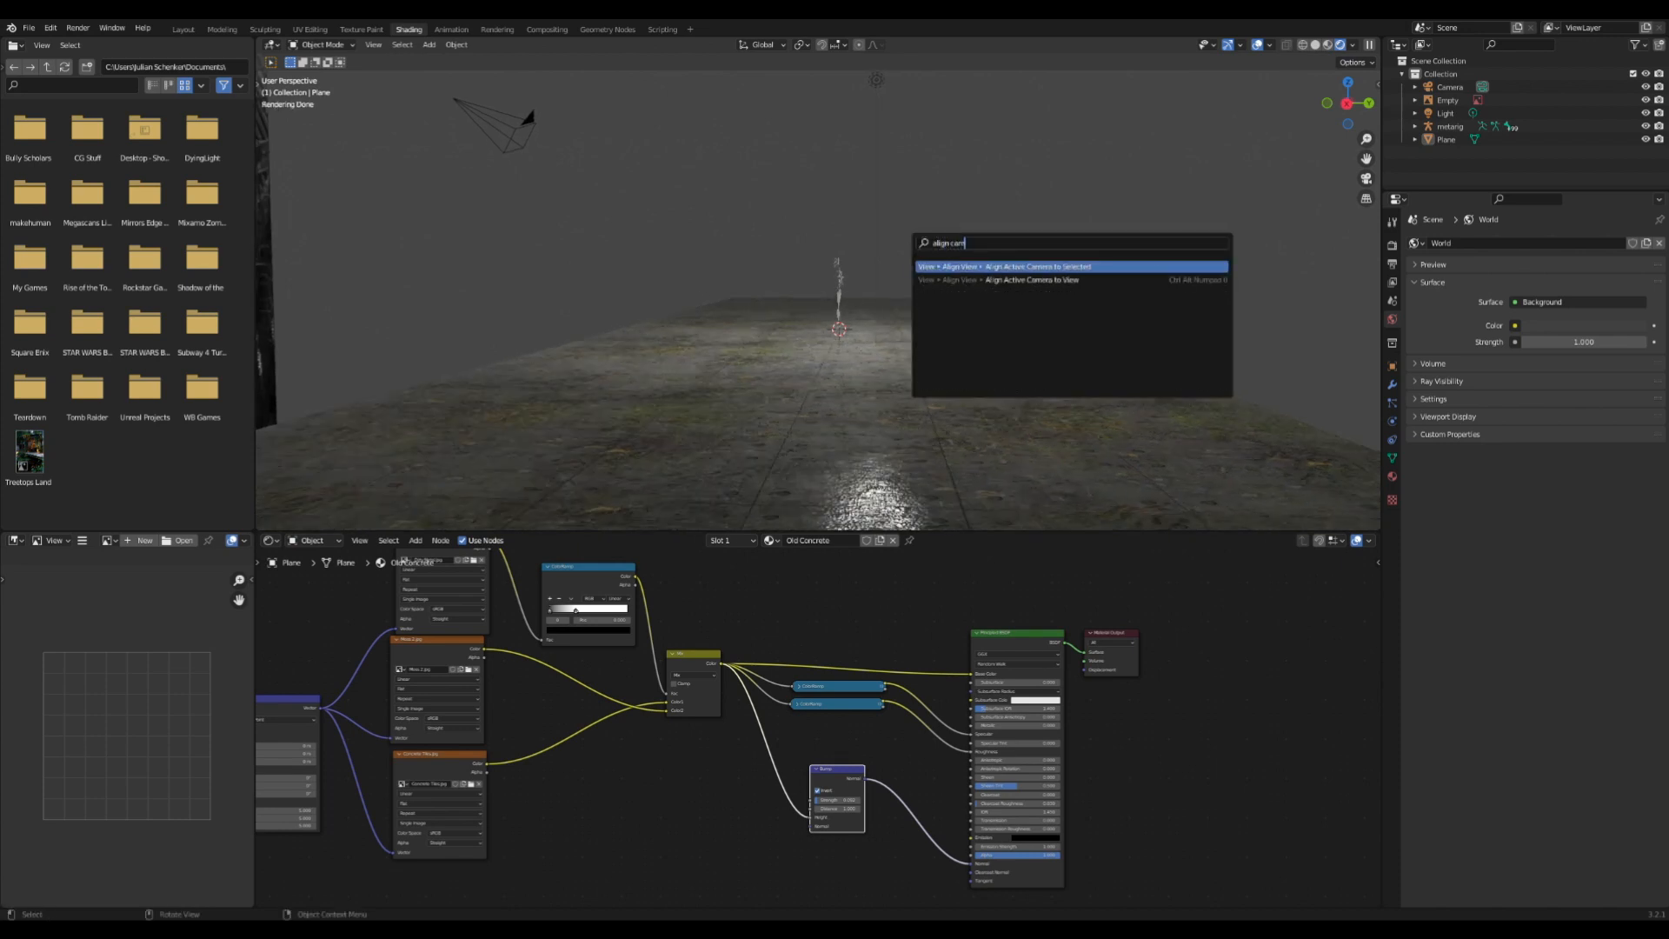
key("Return")
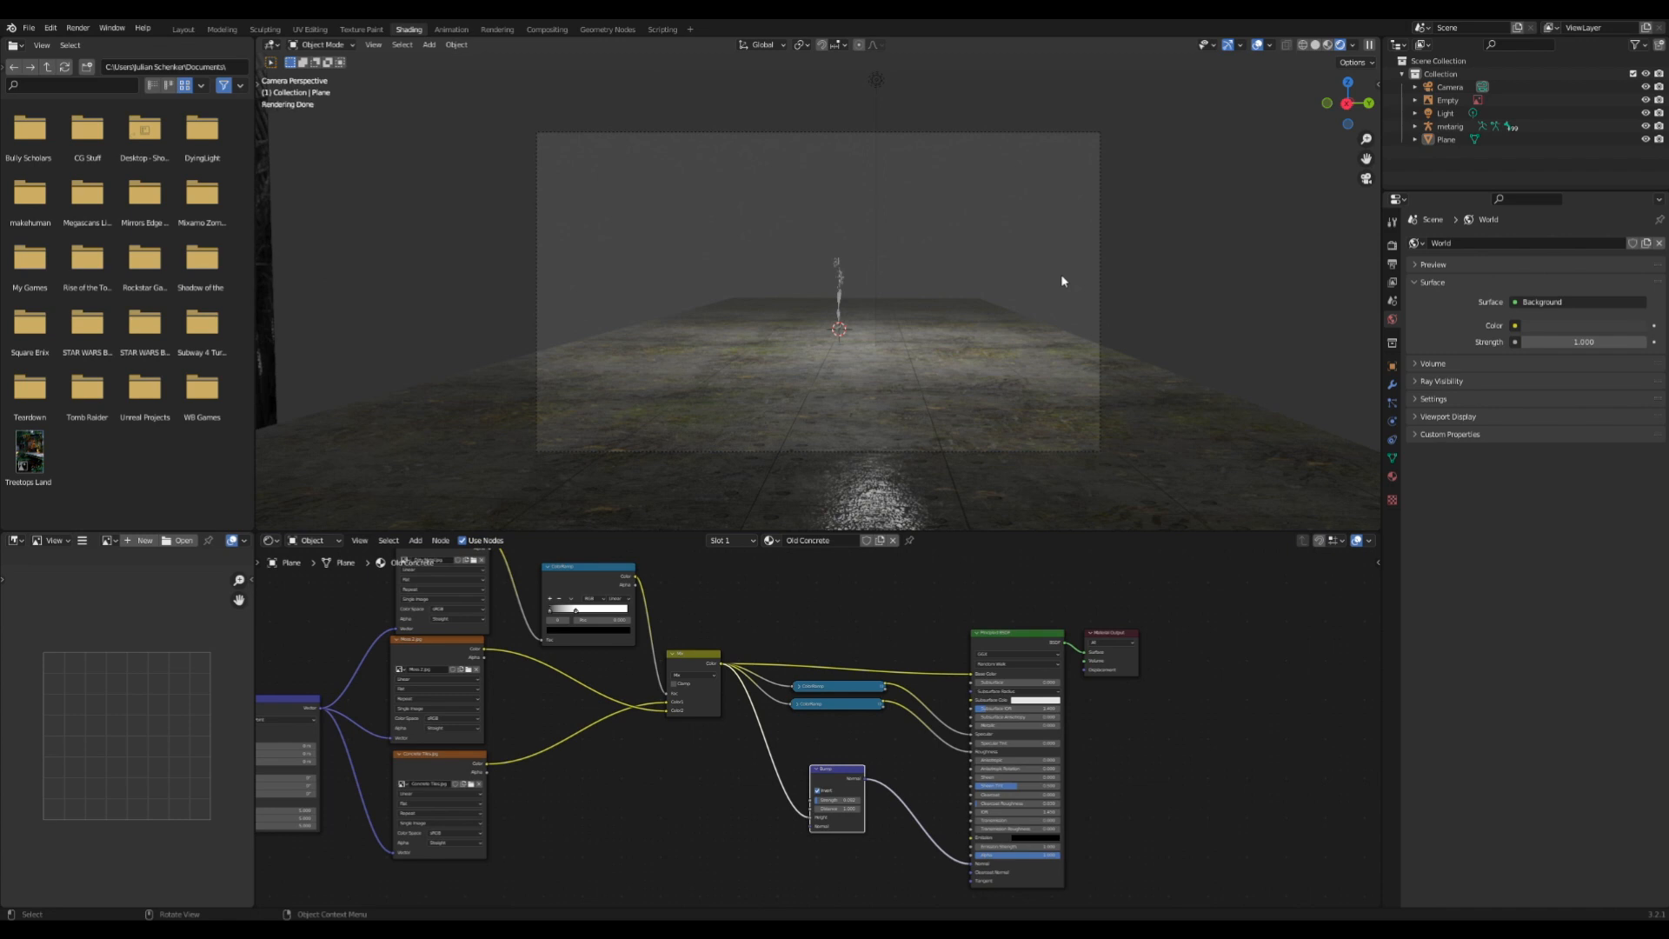
- Select the camera, set the output's Resolution Y to 1920 px for a square frame, and save the file
left_click(1100, 278)
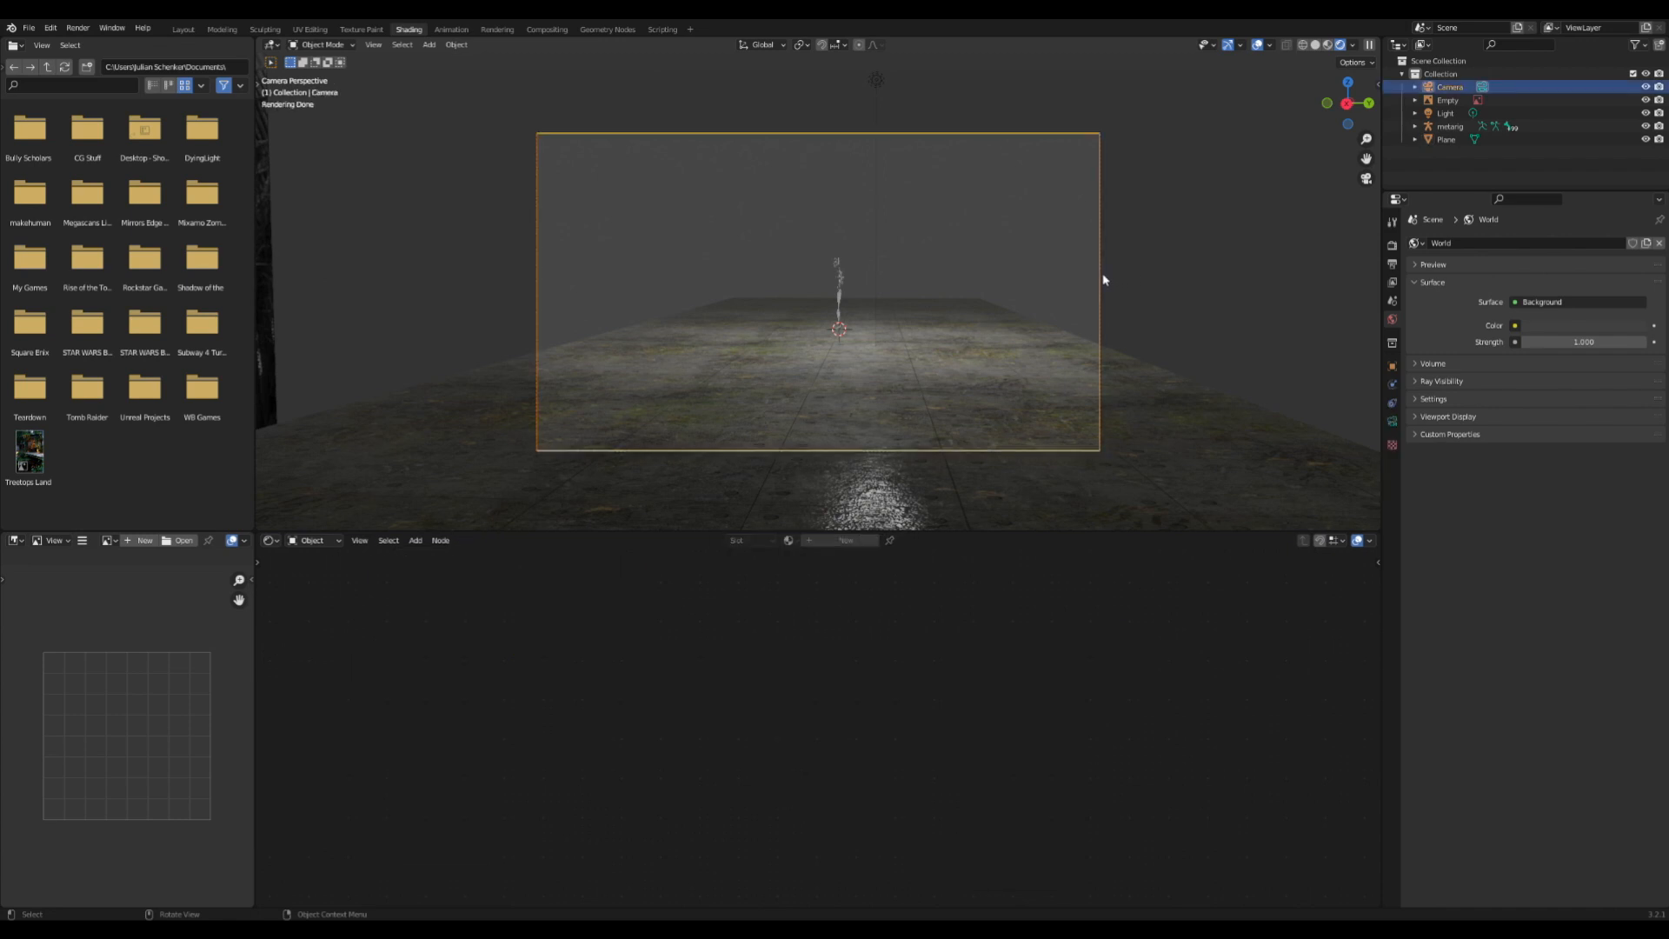
left_click(1392, 423)
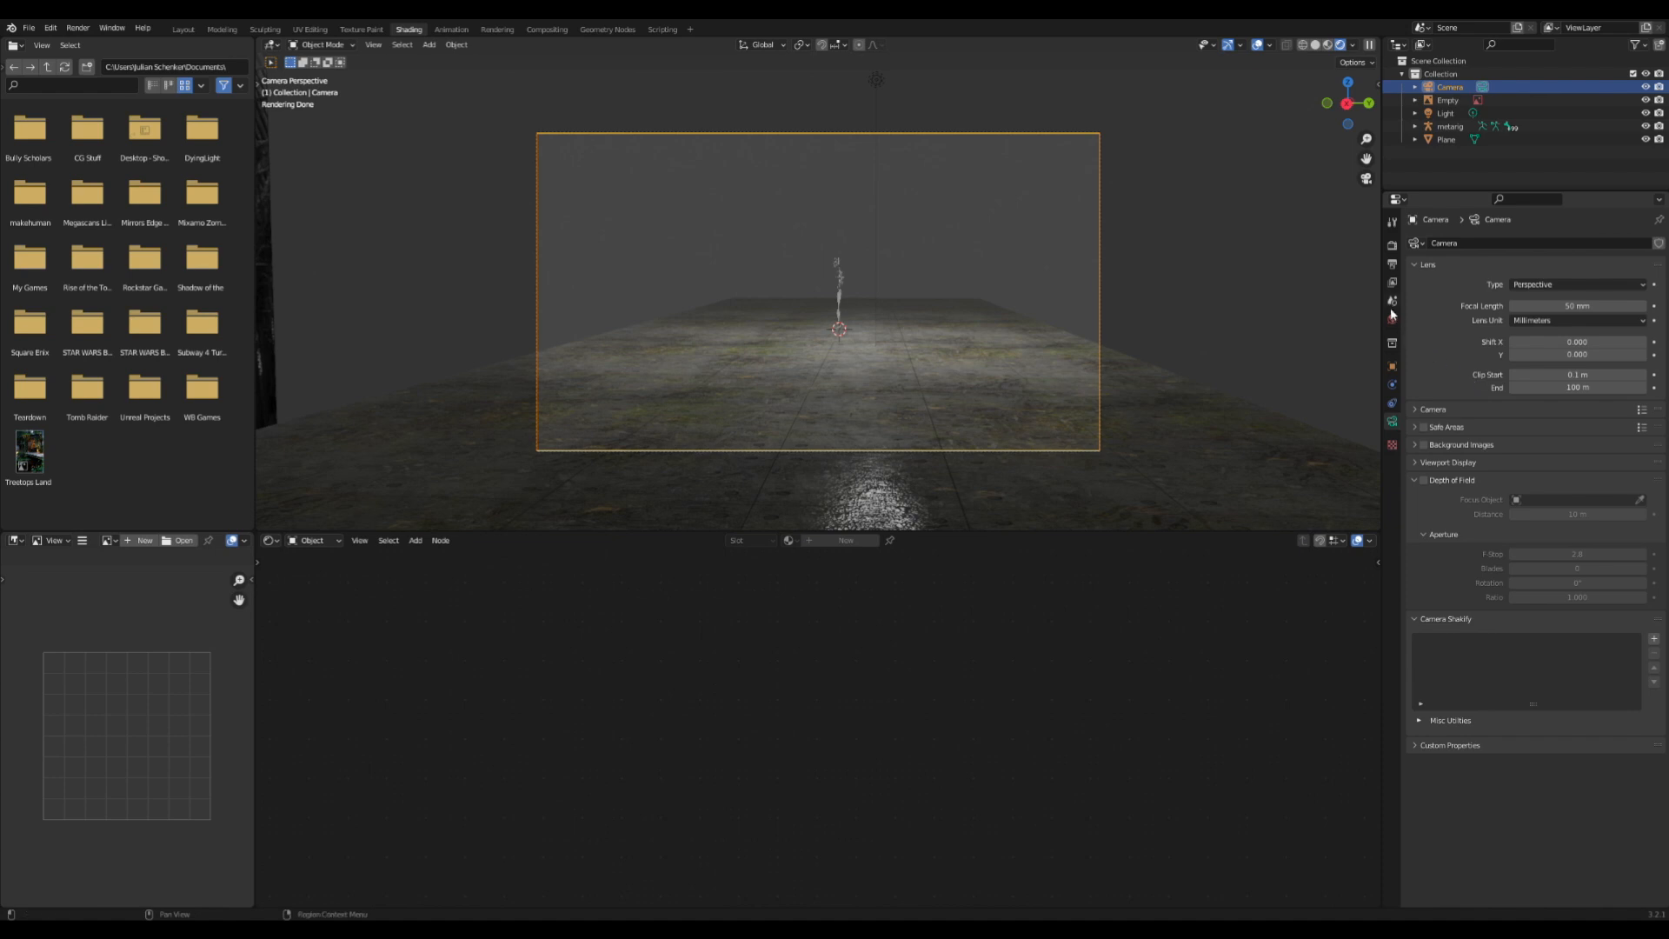
left_click(1392, 282)
left_click(1394, 264)
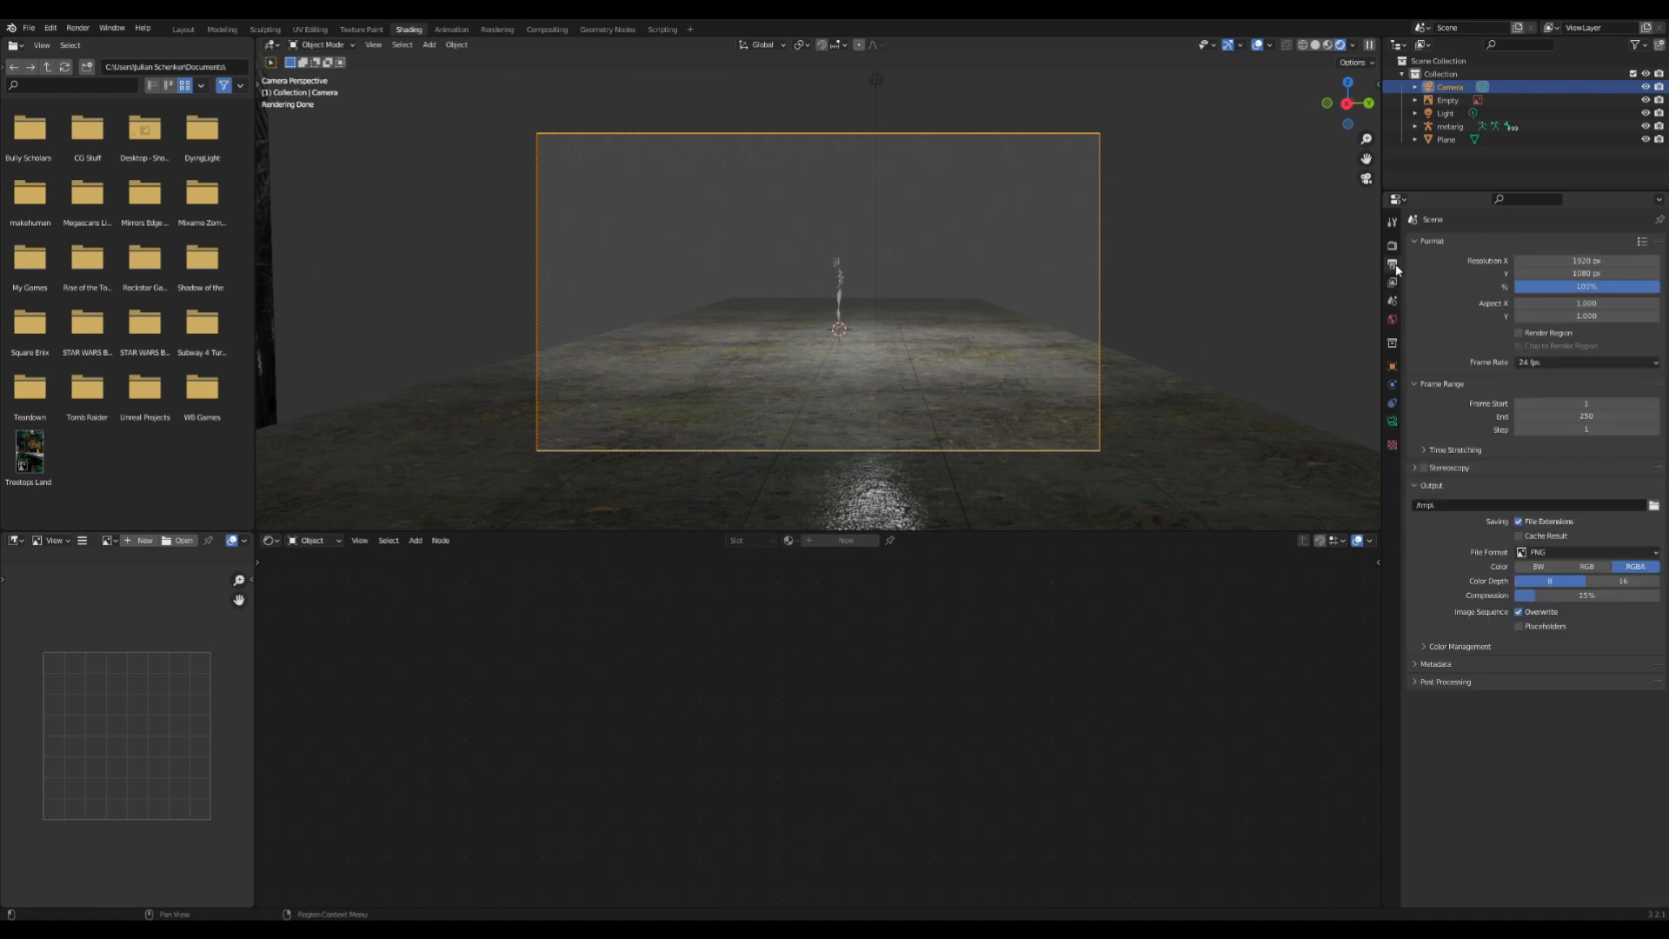
left_click(1571, 275)
type("1920")
key("Return")
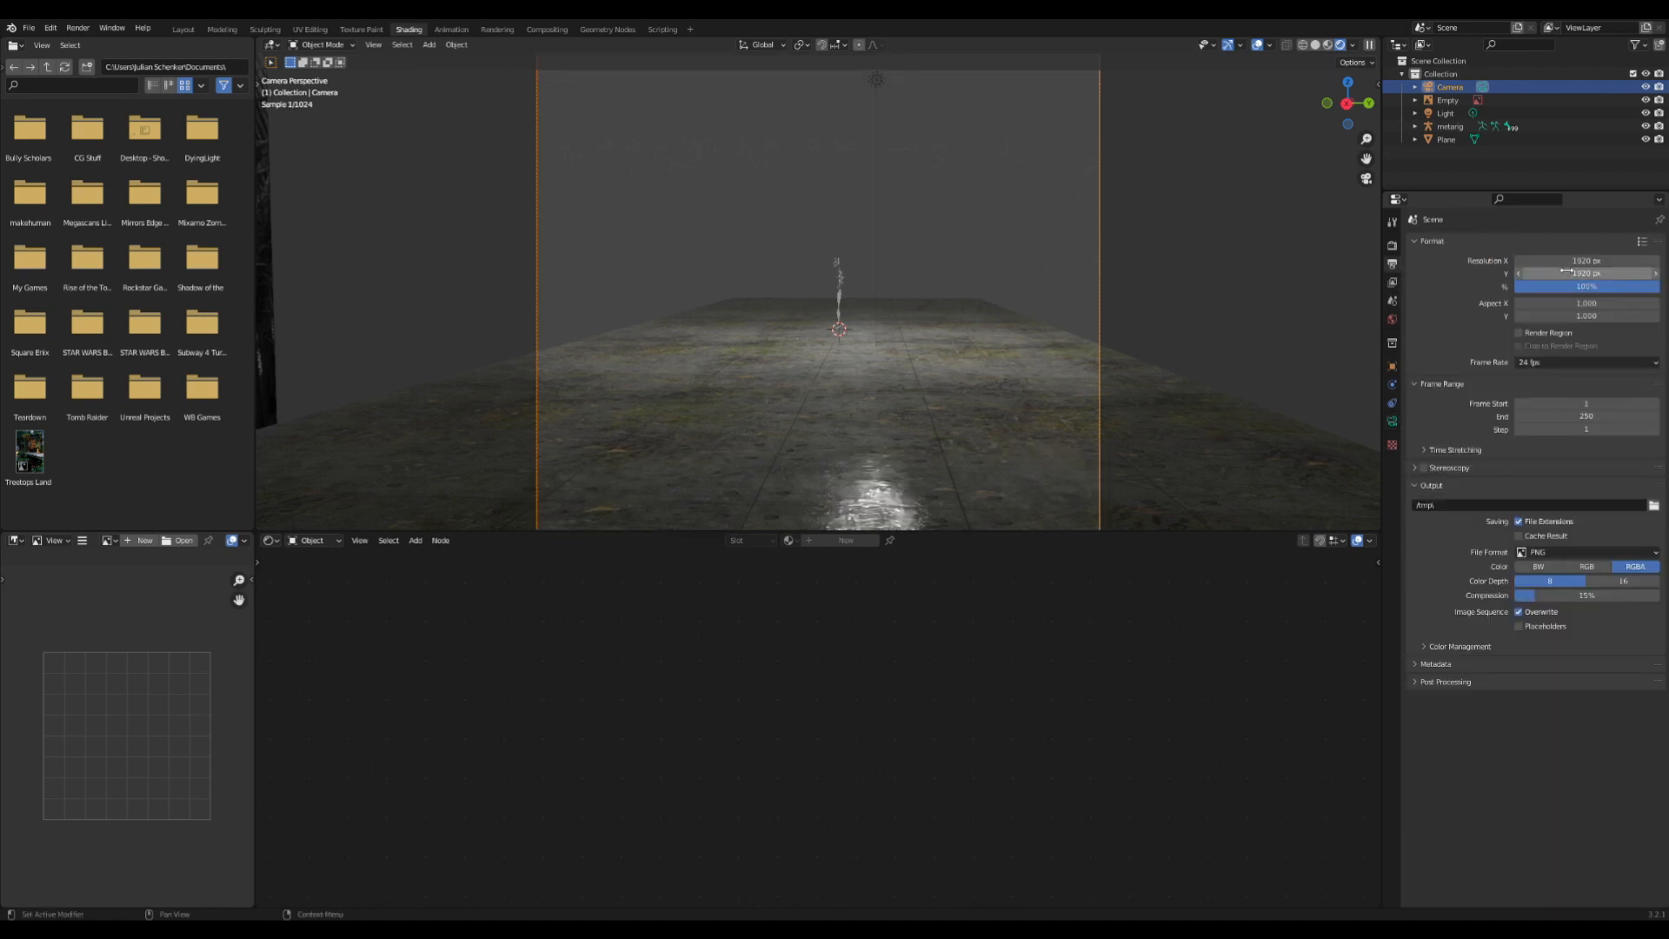
key("ctrl+s")
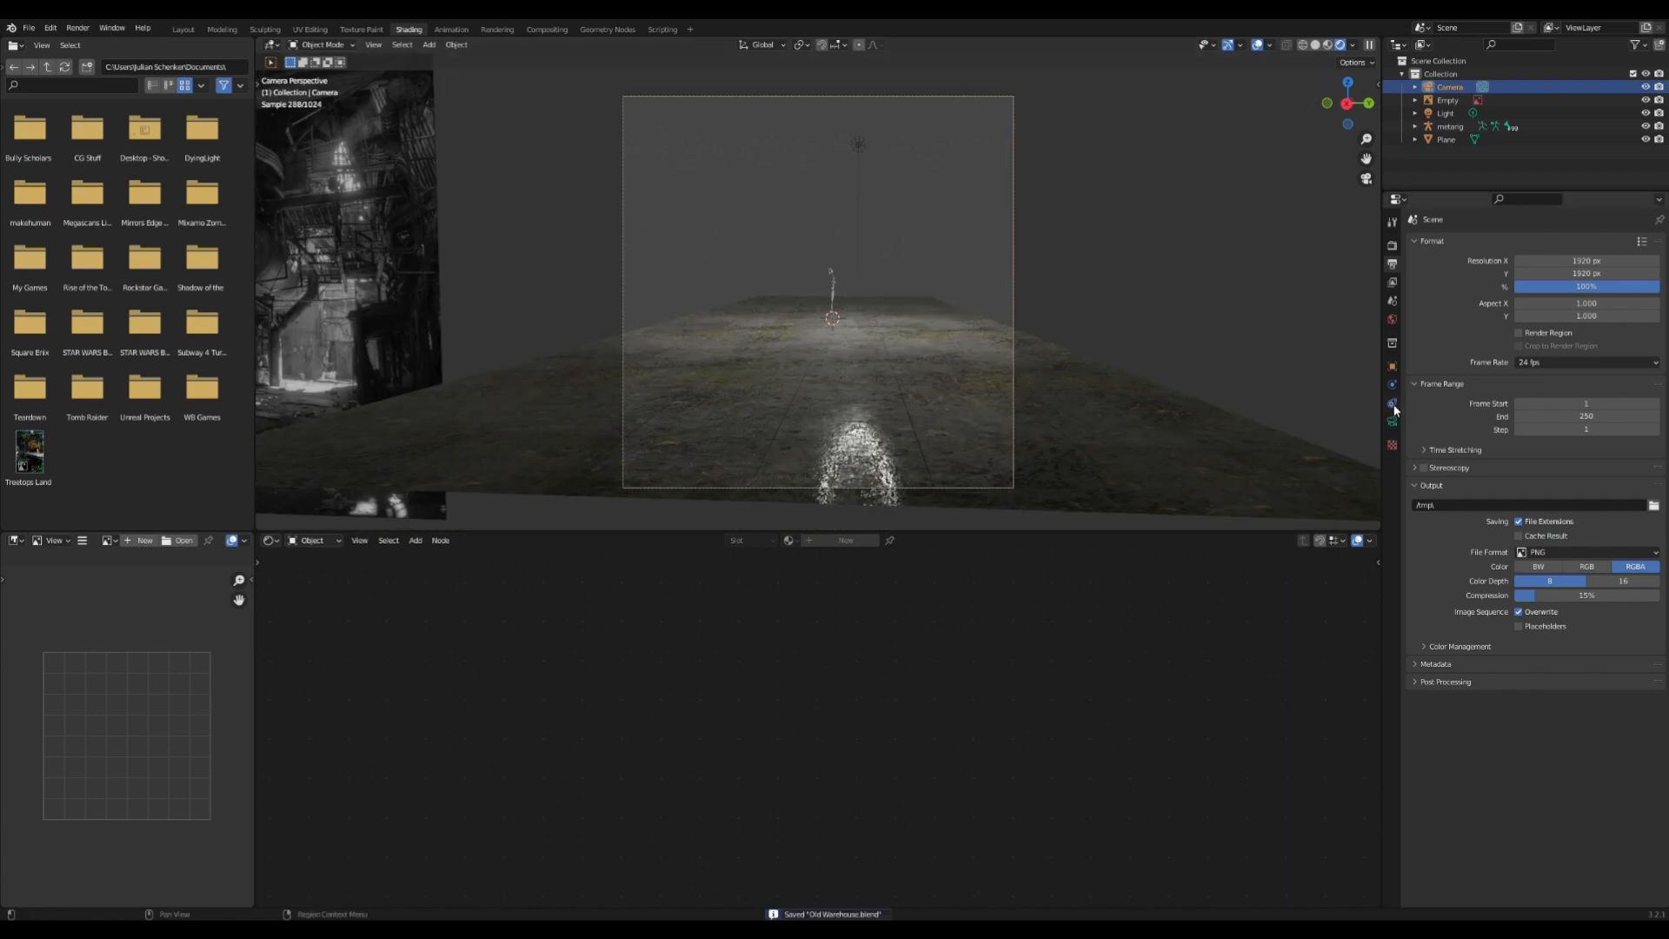
- Set the camera's Z rotation to about 93.3° and its Y rotation to 0°
left_click(1393, 365)
left_click_drag(1571, 352, 1601, 352)
double_click(1571, 339)
type("0")
key("Return")
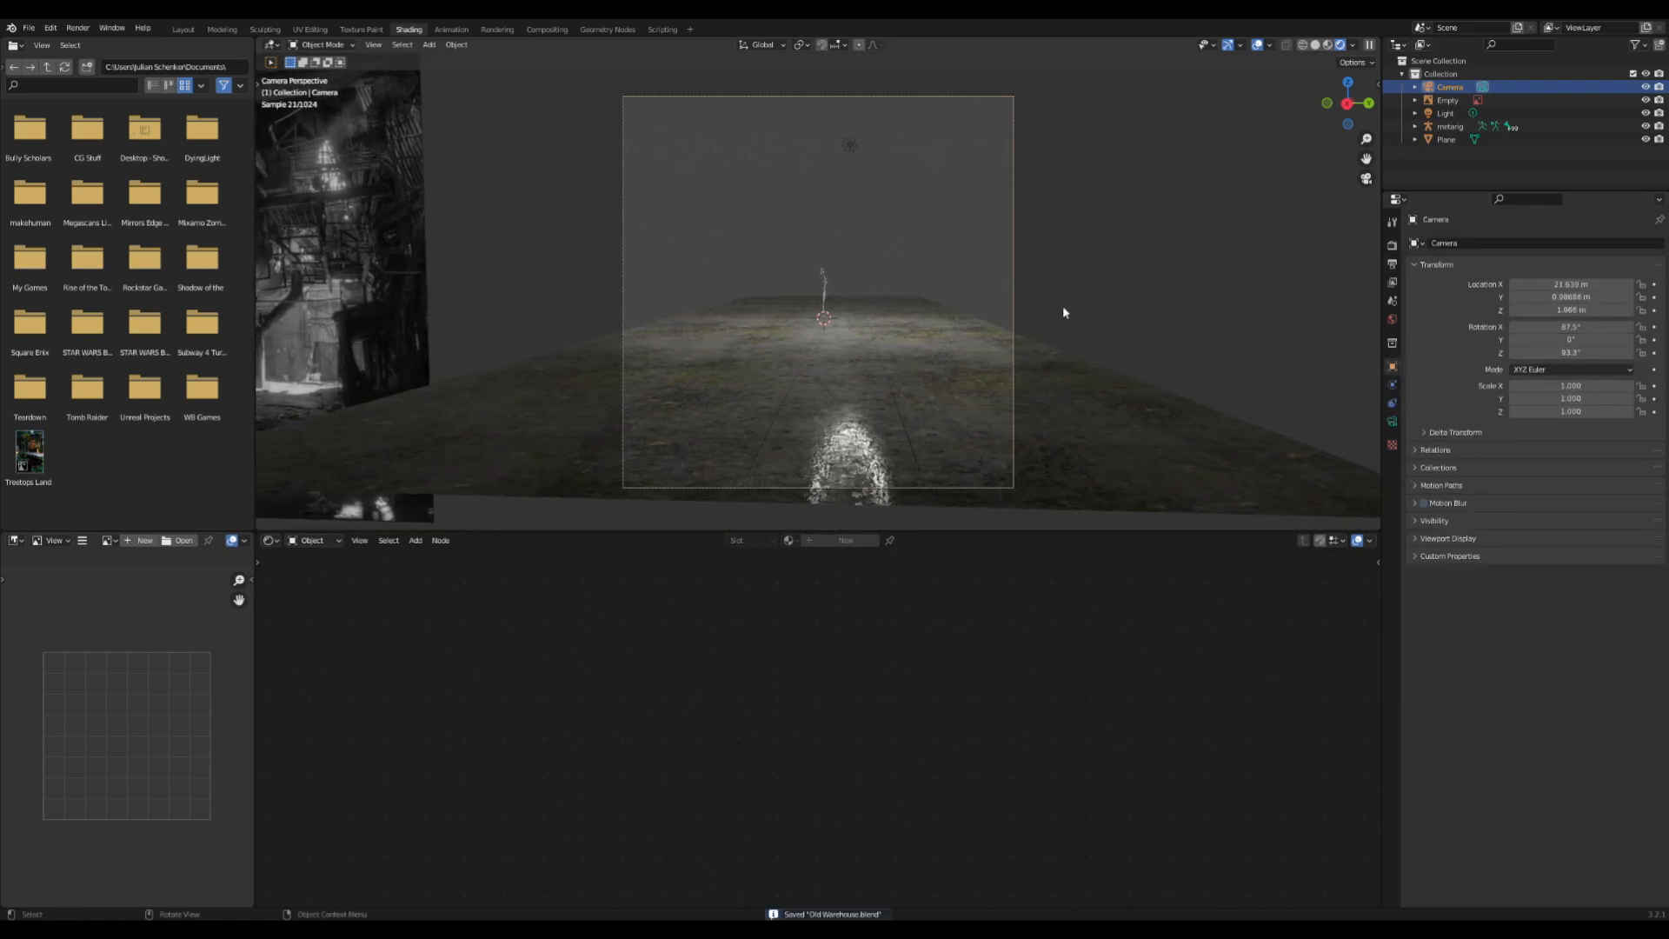
- Examine the warehouse reference image next to the floor plane and the camera
scroll(1035, 341, "down", 4)
middle_click_drag(1035, 340, 1035, 316)
scroll(894, 331, "down", 5)
mouse_move(893, 331)
middle_mouse_down()
mouse_move(951, 316)
mouse_move(867, 333)
middle_mouse_up()
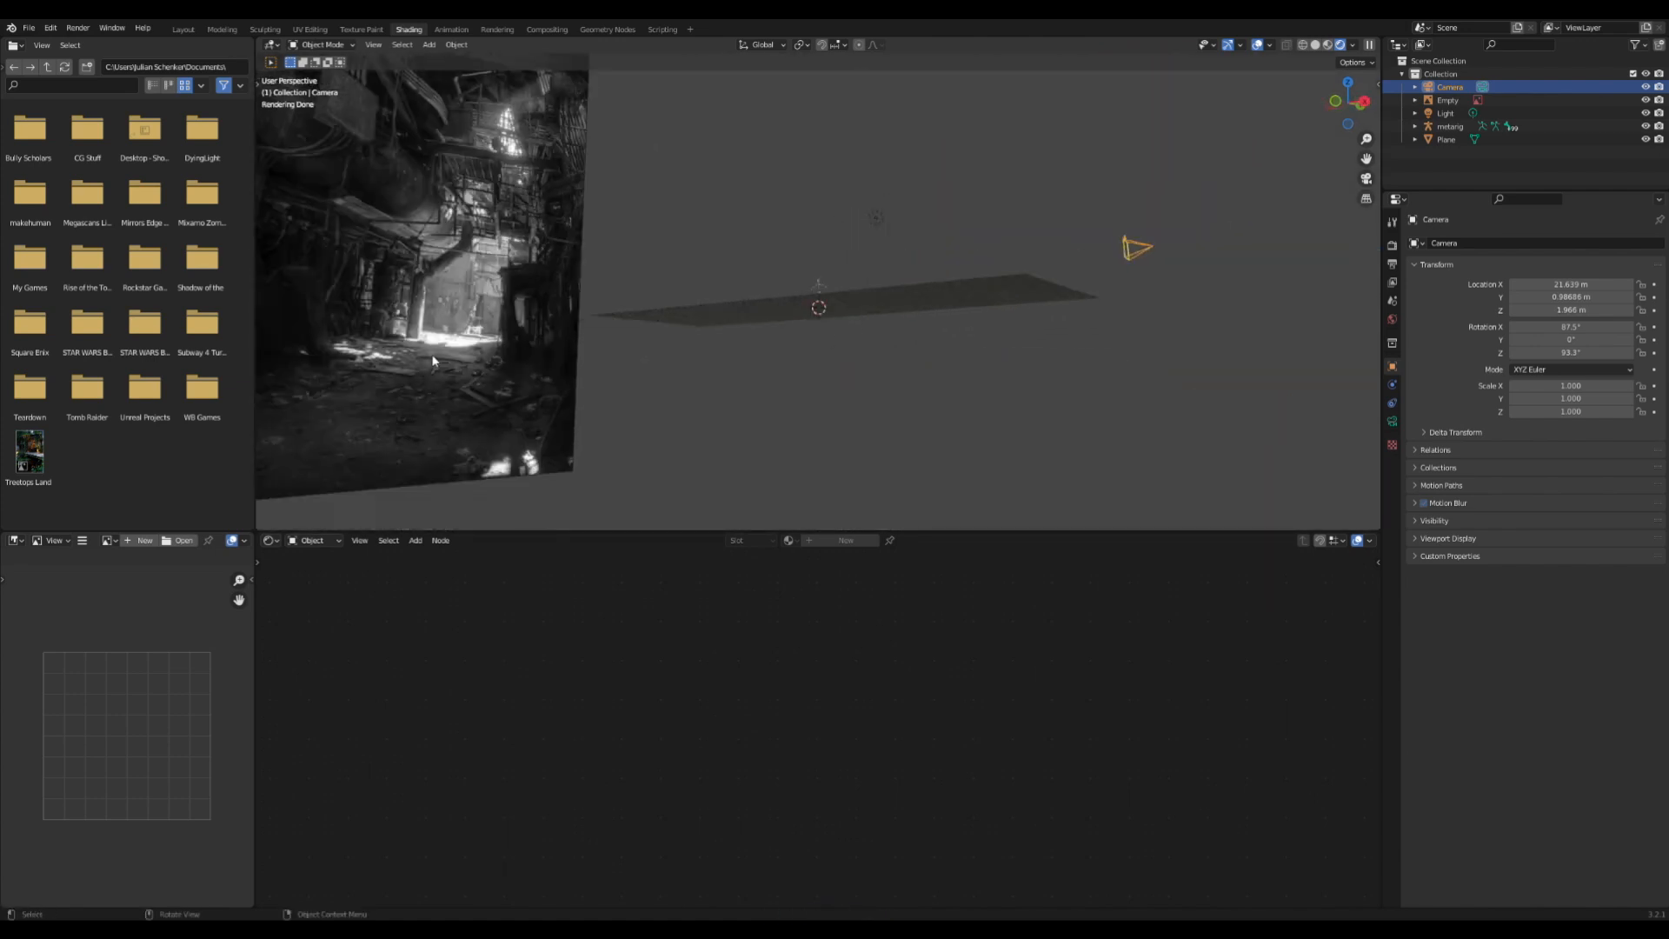
middle_click_drag(433, 360, 432, 364)
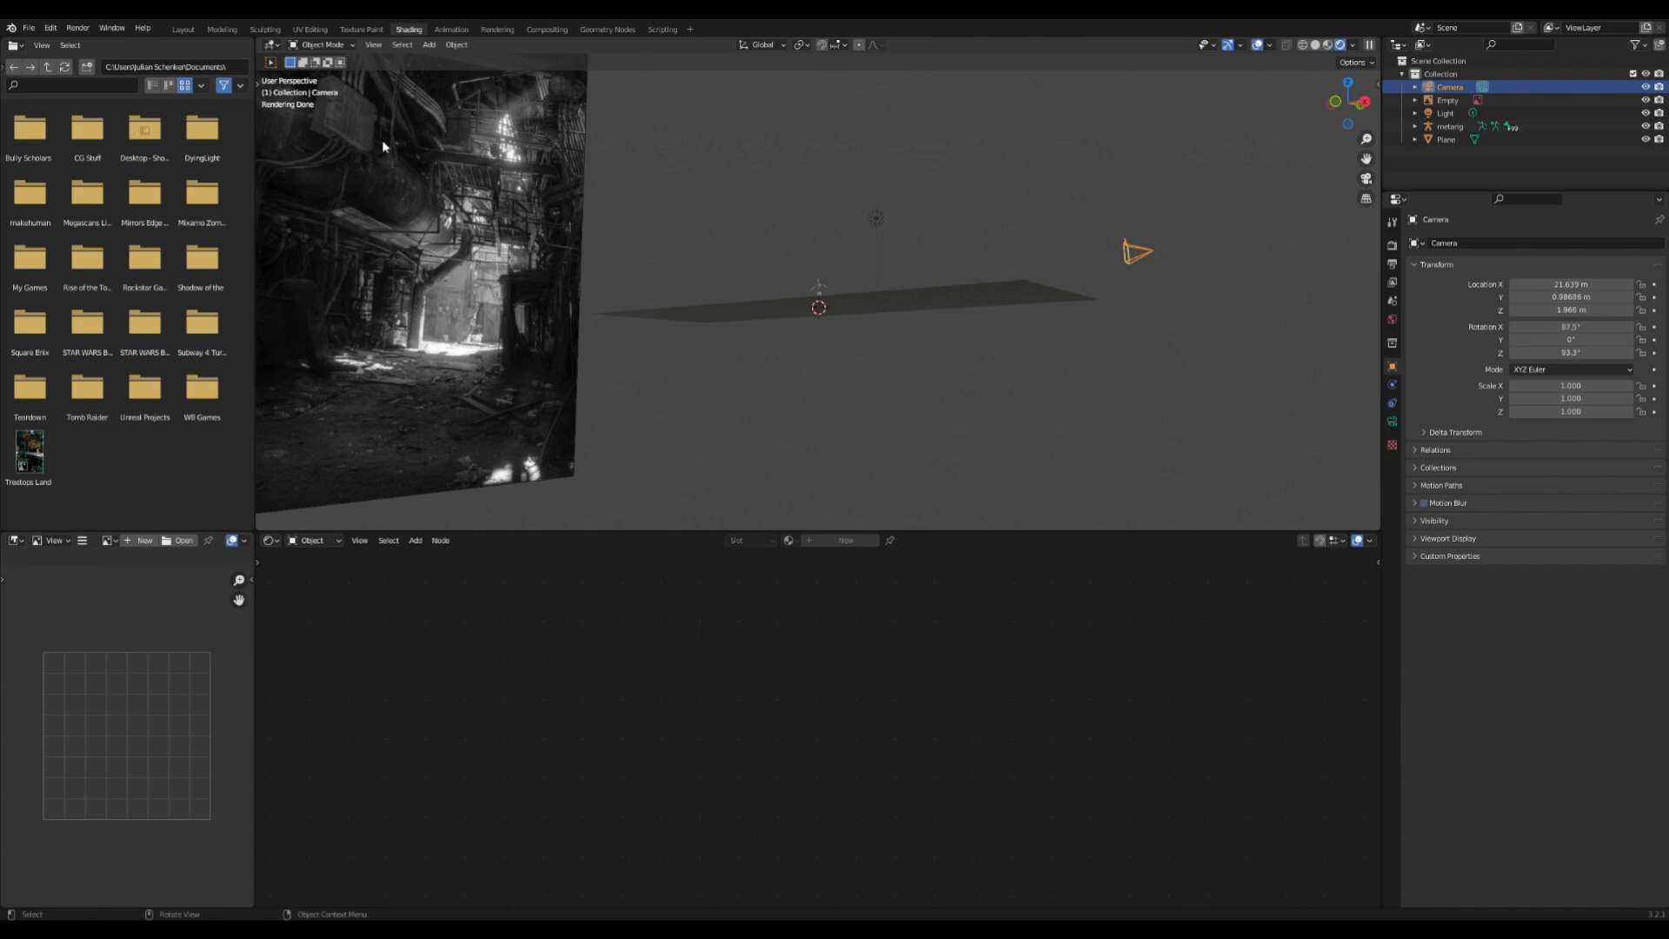
middle_click_drag(291, 179, 465, 196)
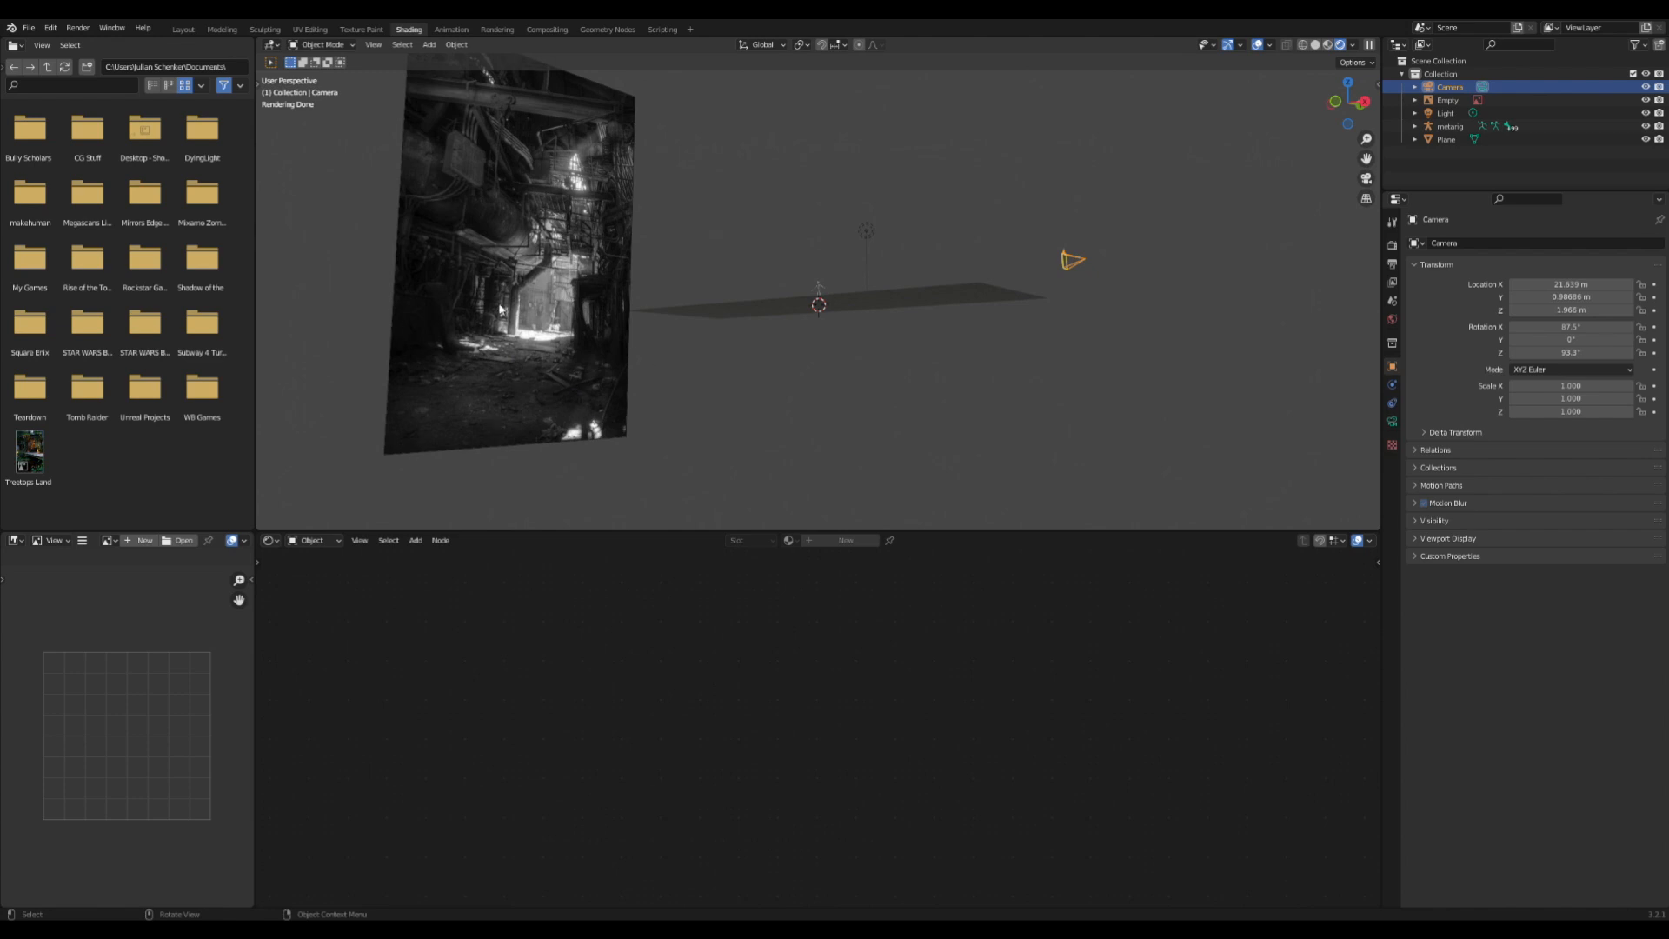
middle_click_drag(829, 304, 916, 322)
scroll(916, 321, "up", 3)
- Select the floor, lighten the dark stop's color in its roughness ColorRamp while checking the gloss, and collapse the node
left_click(921, 334)
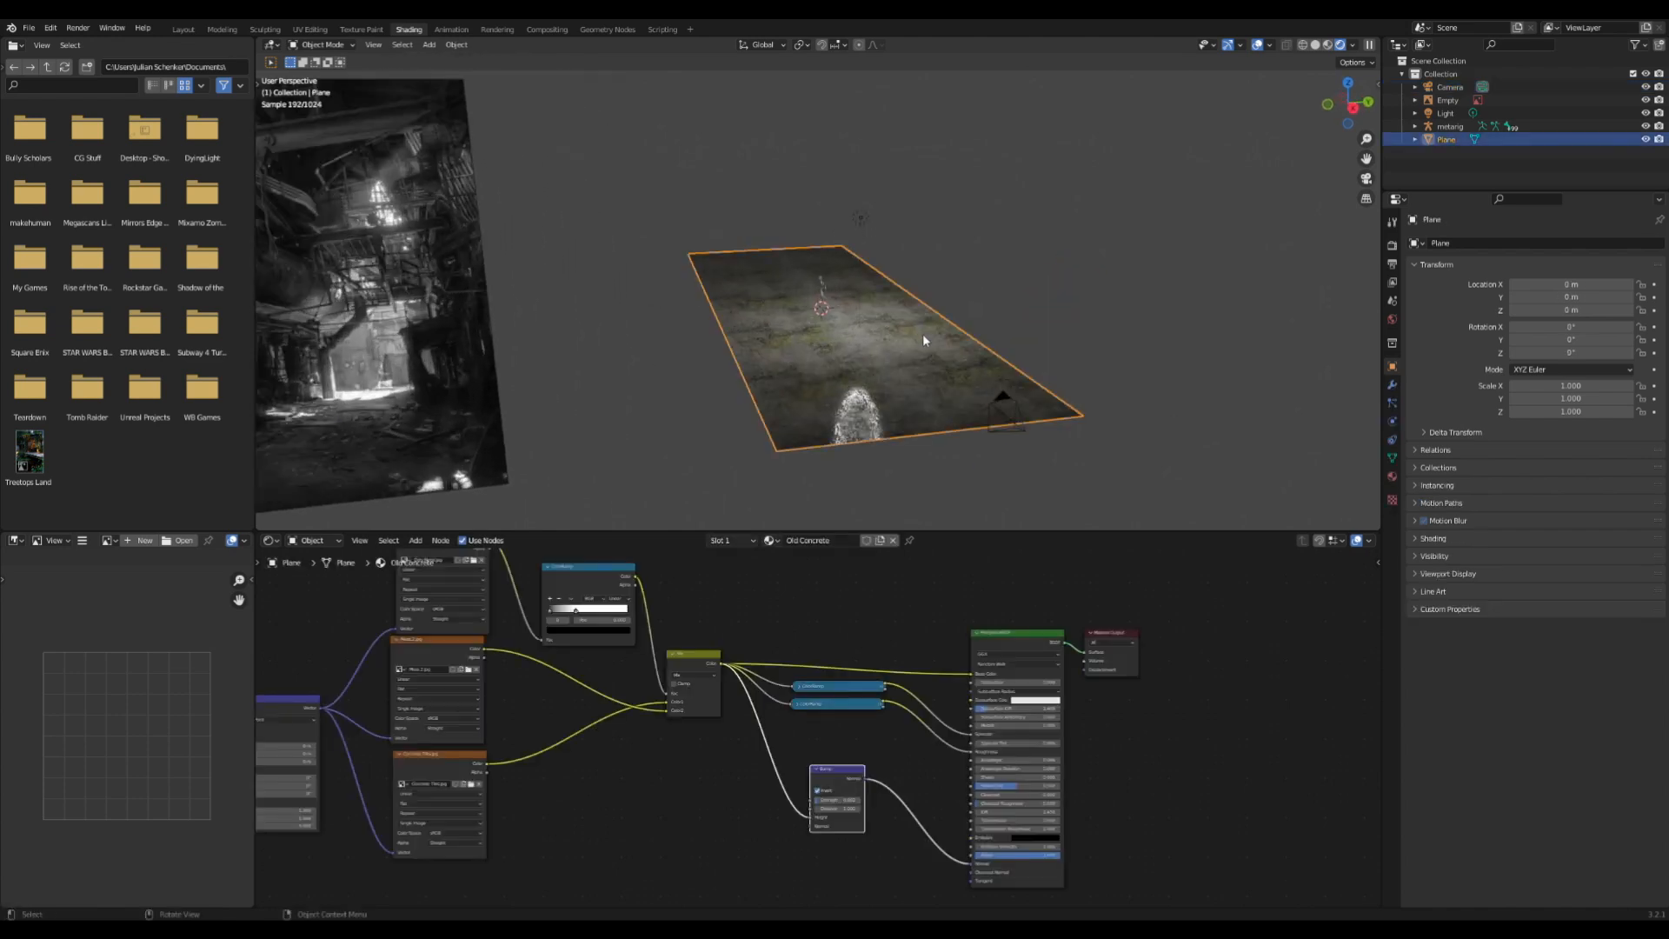
scroll(832, 765, "up", 1)
scroll(832, 765, "up", 3)
left_click(780, 680)
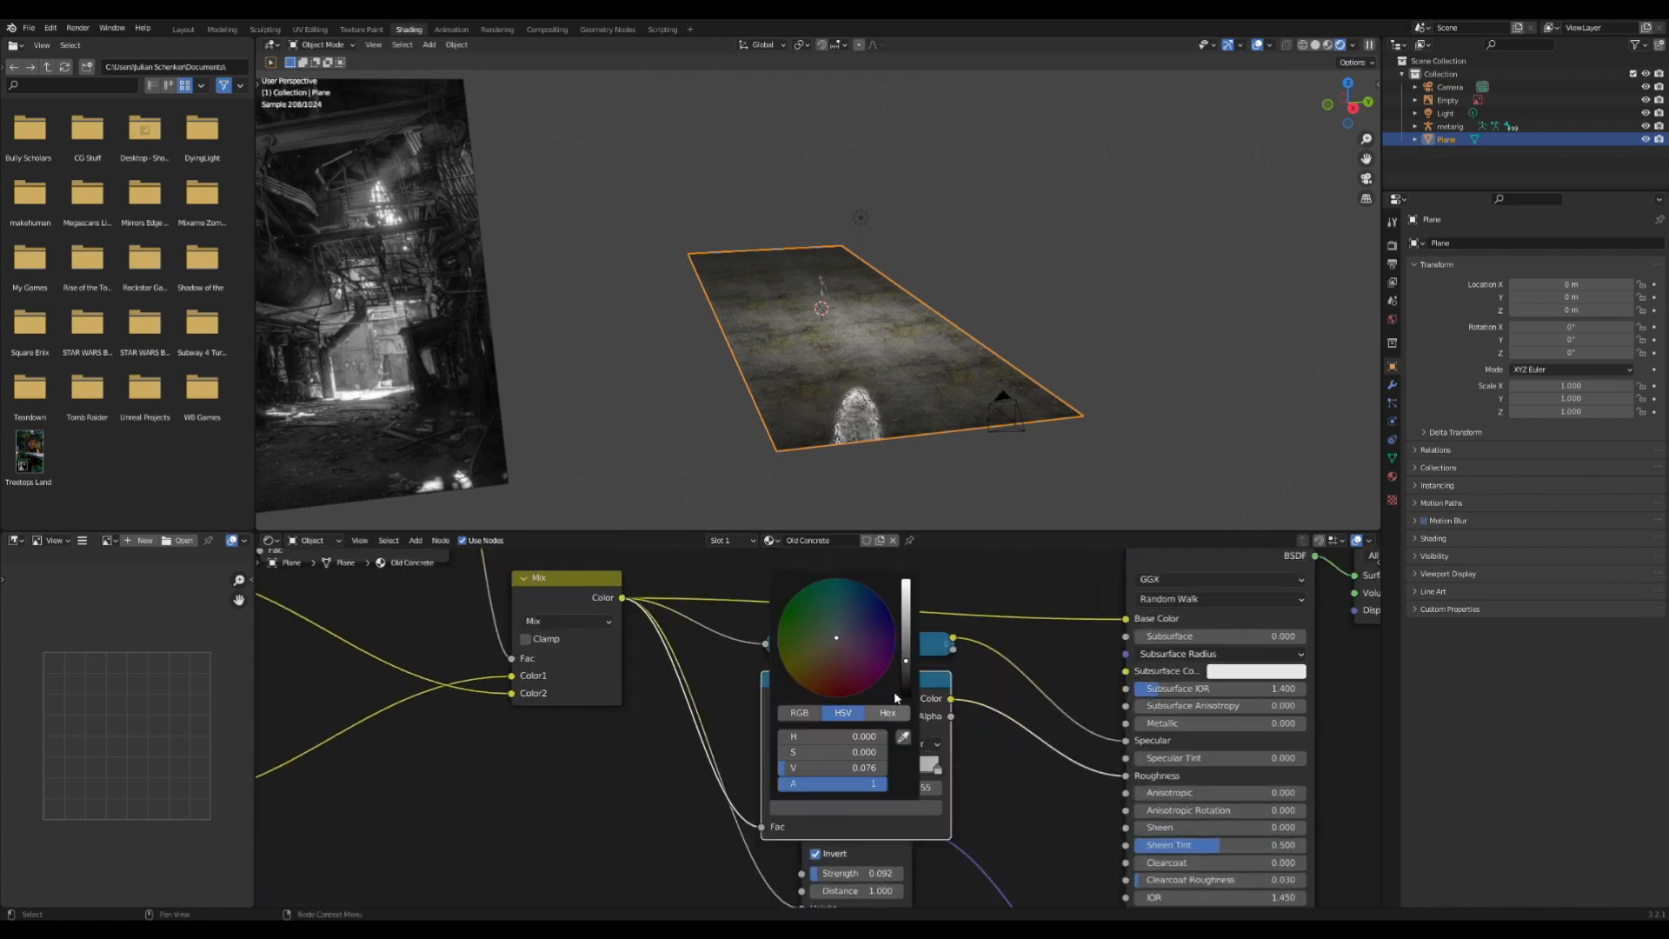
left_click(847, 807)
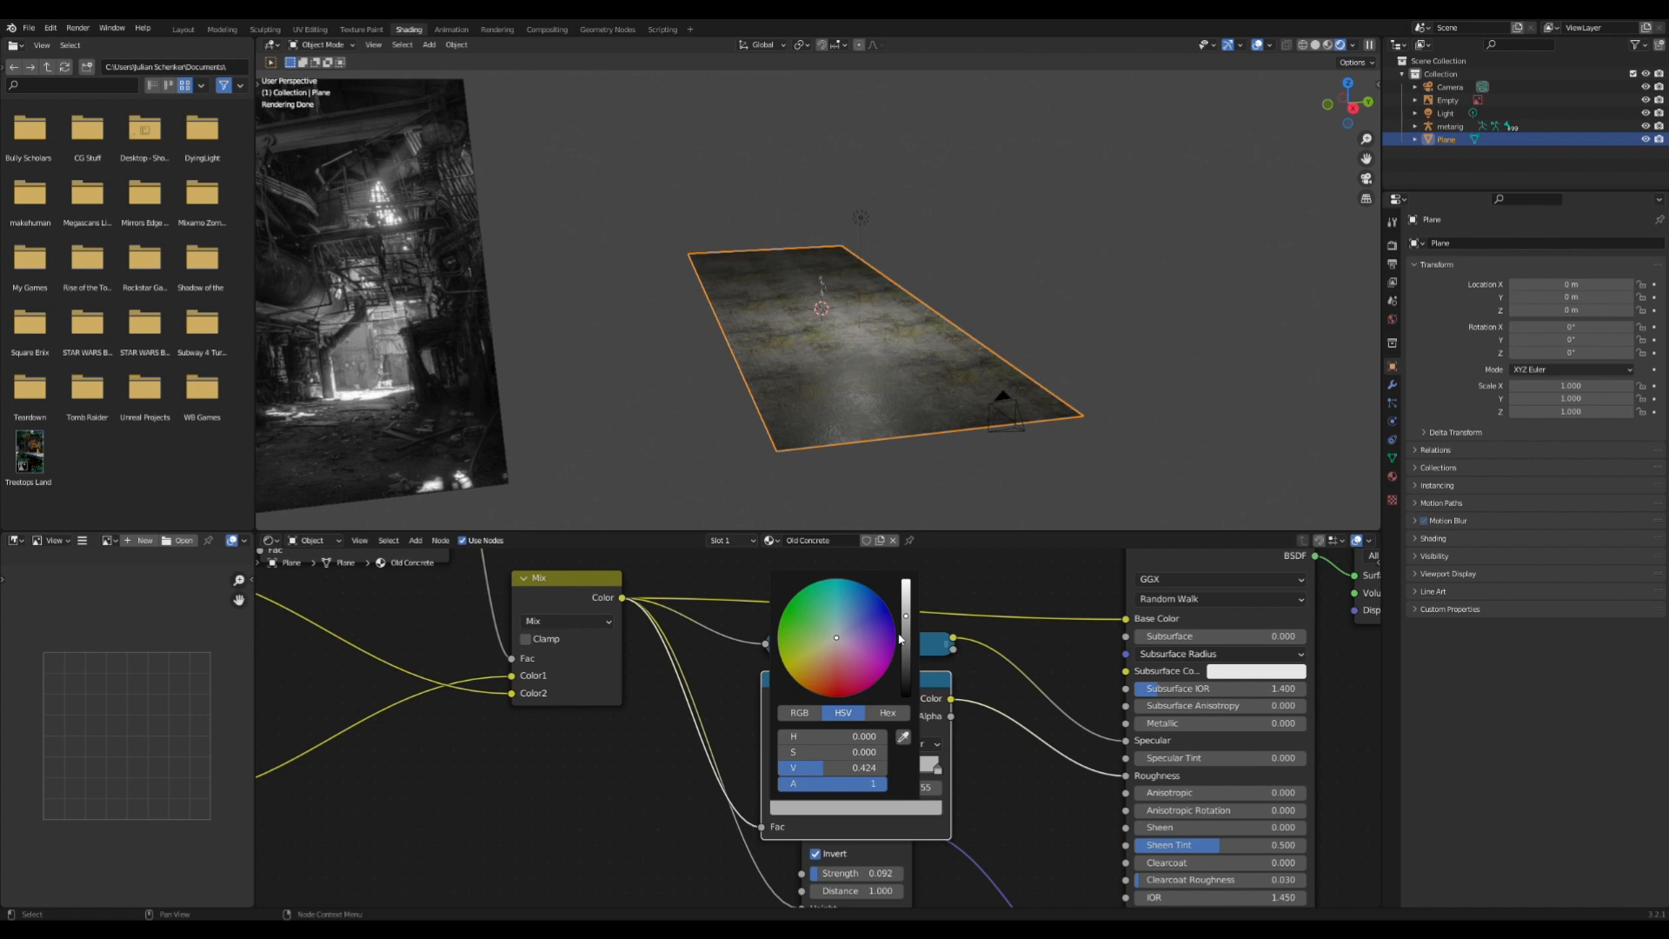
scroll(1003, 405, "up", 5)
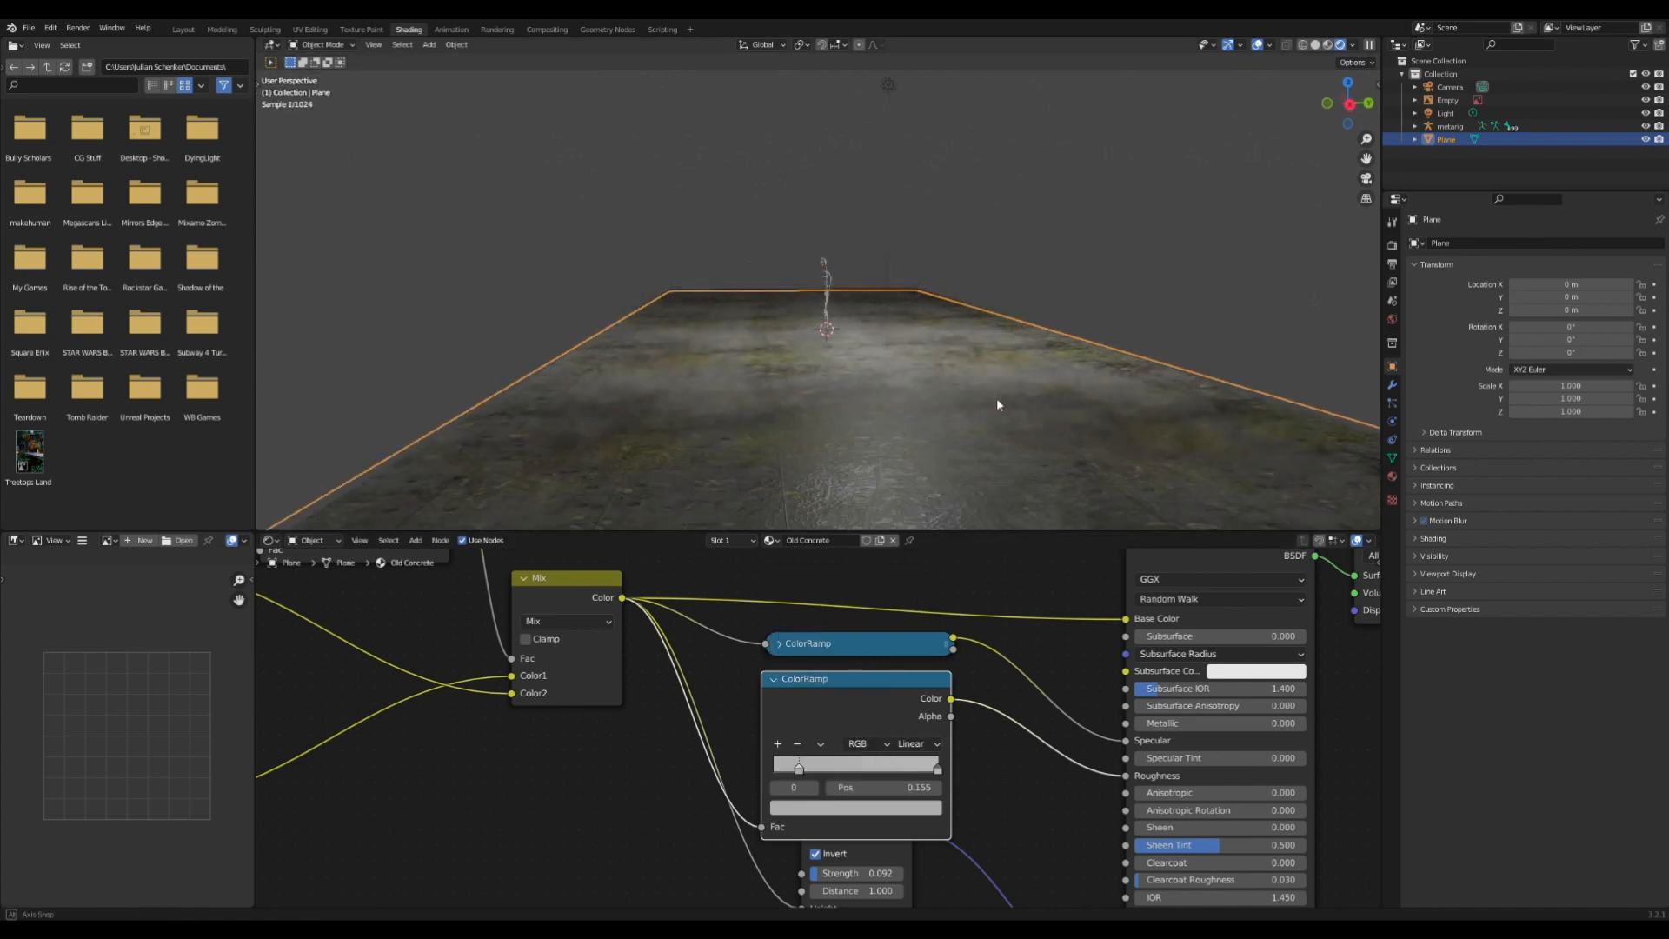
left_click(921, 808)
left_click_drag(907, 628, 906, 581)
middle_click_drag(1068, 437, 1041, 429)
left_click(775, 681)
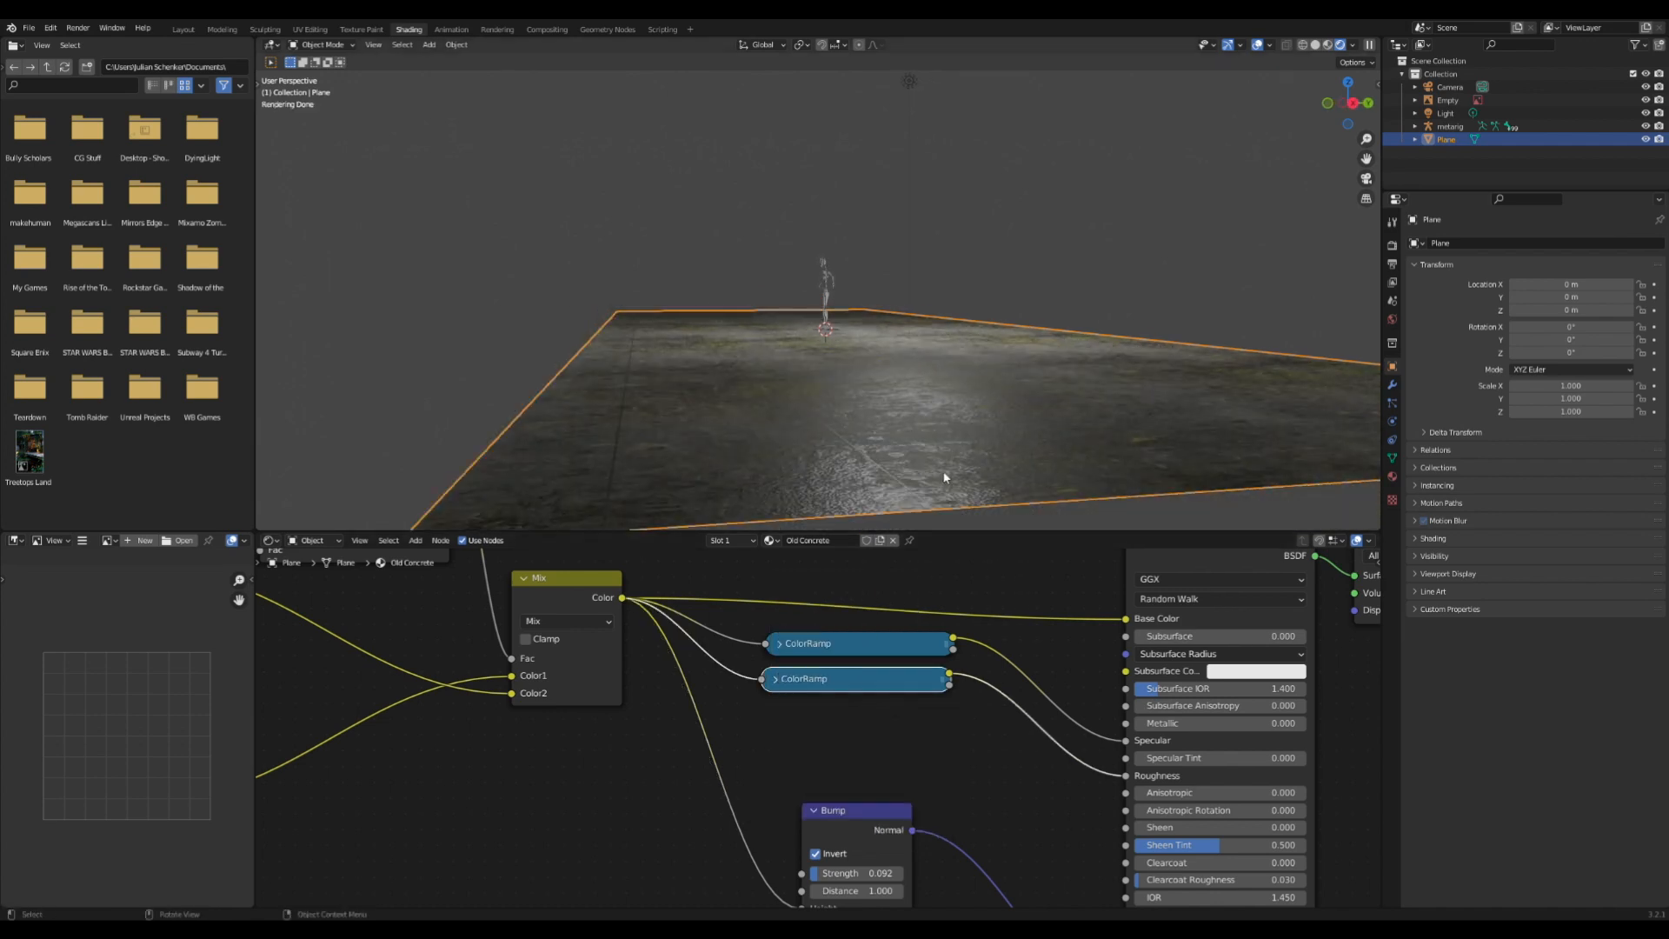
- Switch to the Layout workspace and add a cube mesh at the scene origin
scroll(966, 428, "down", 5)
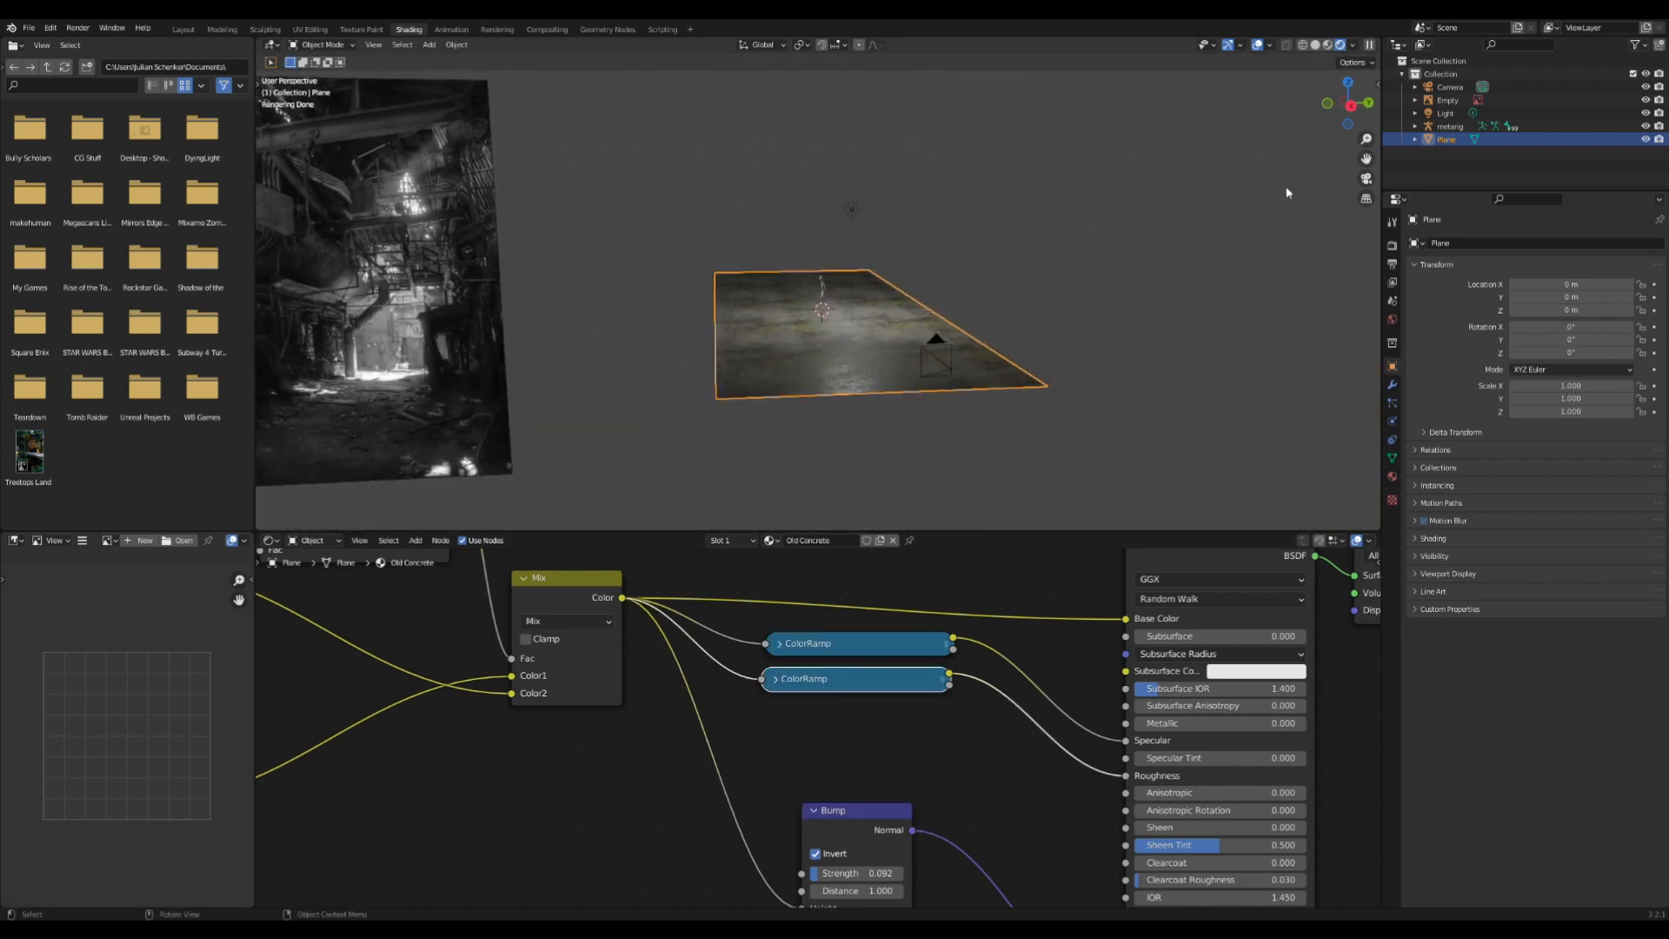
middle_click_drag(973, 374, 855, 316)
left_click(182, 29)
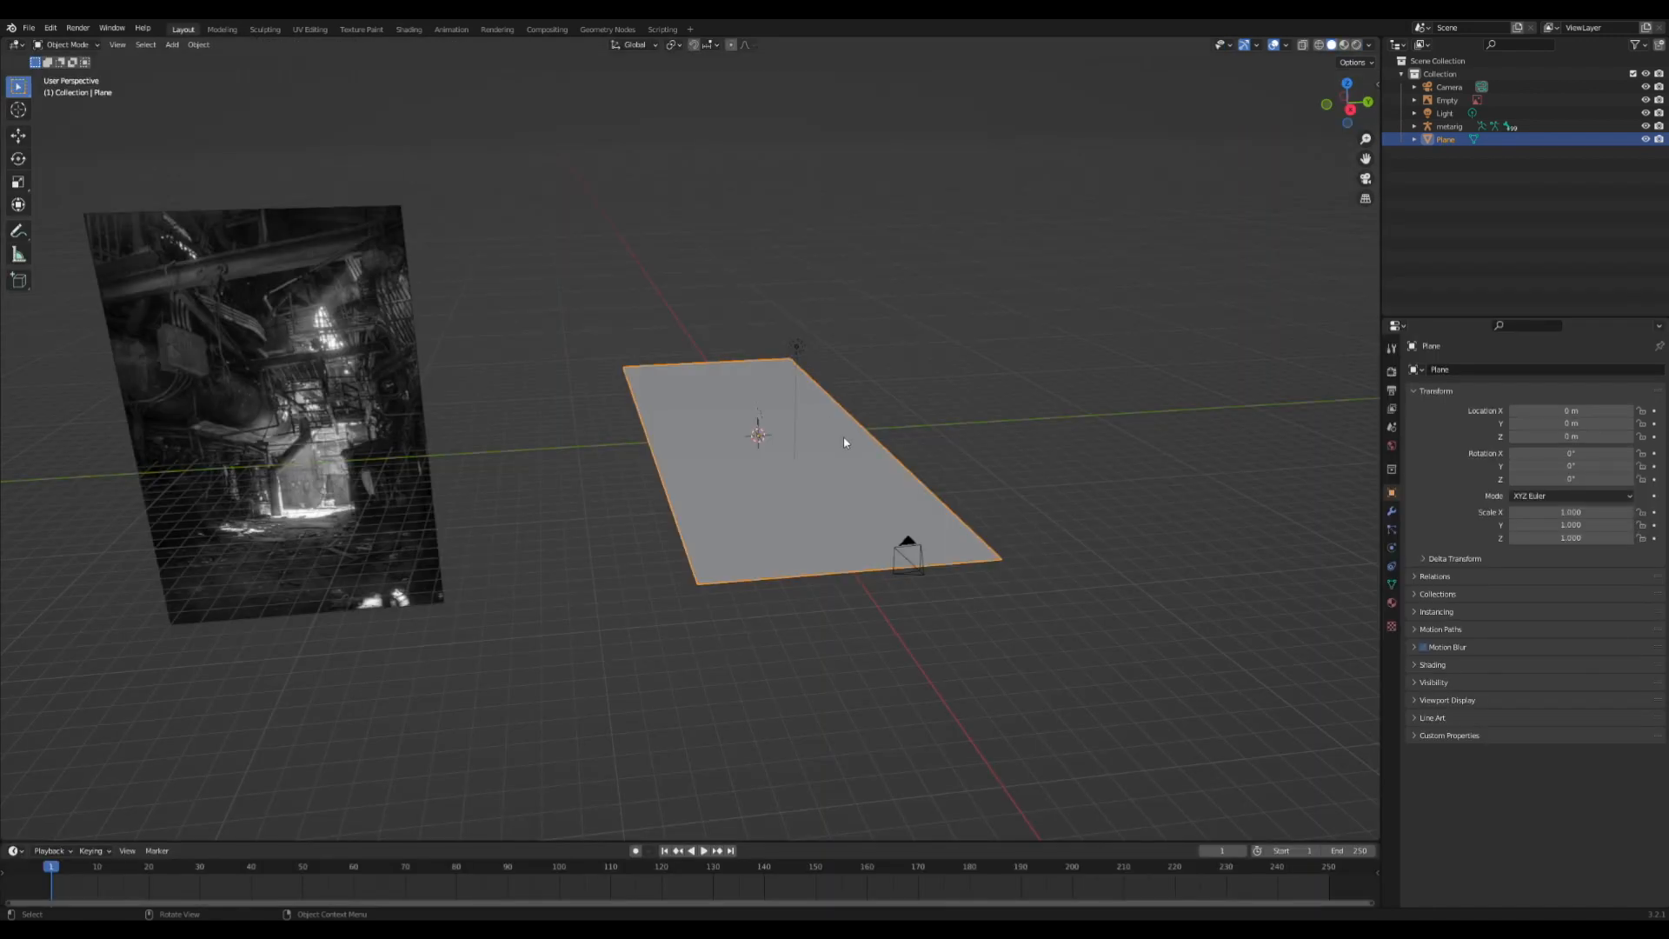
middle_click_drag(845, 442, 302, 372)
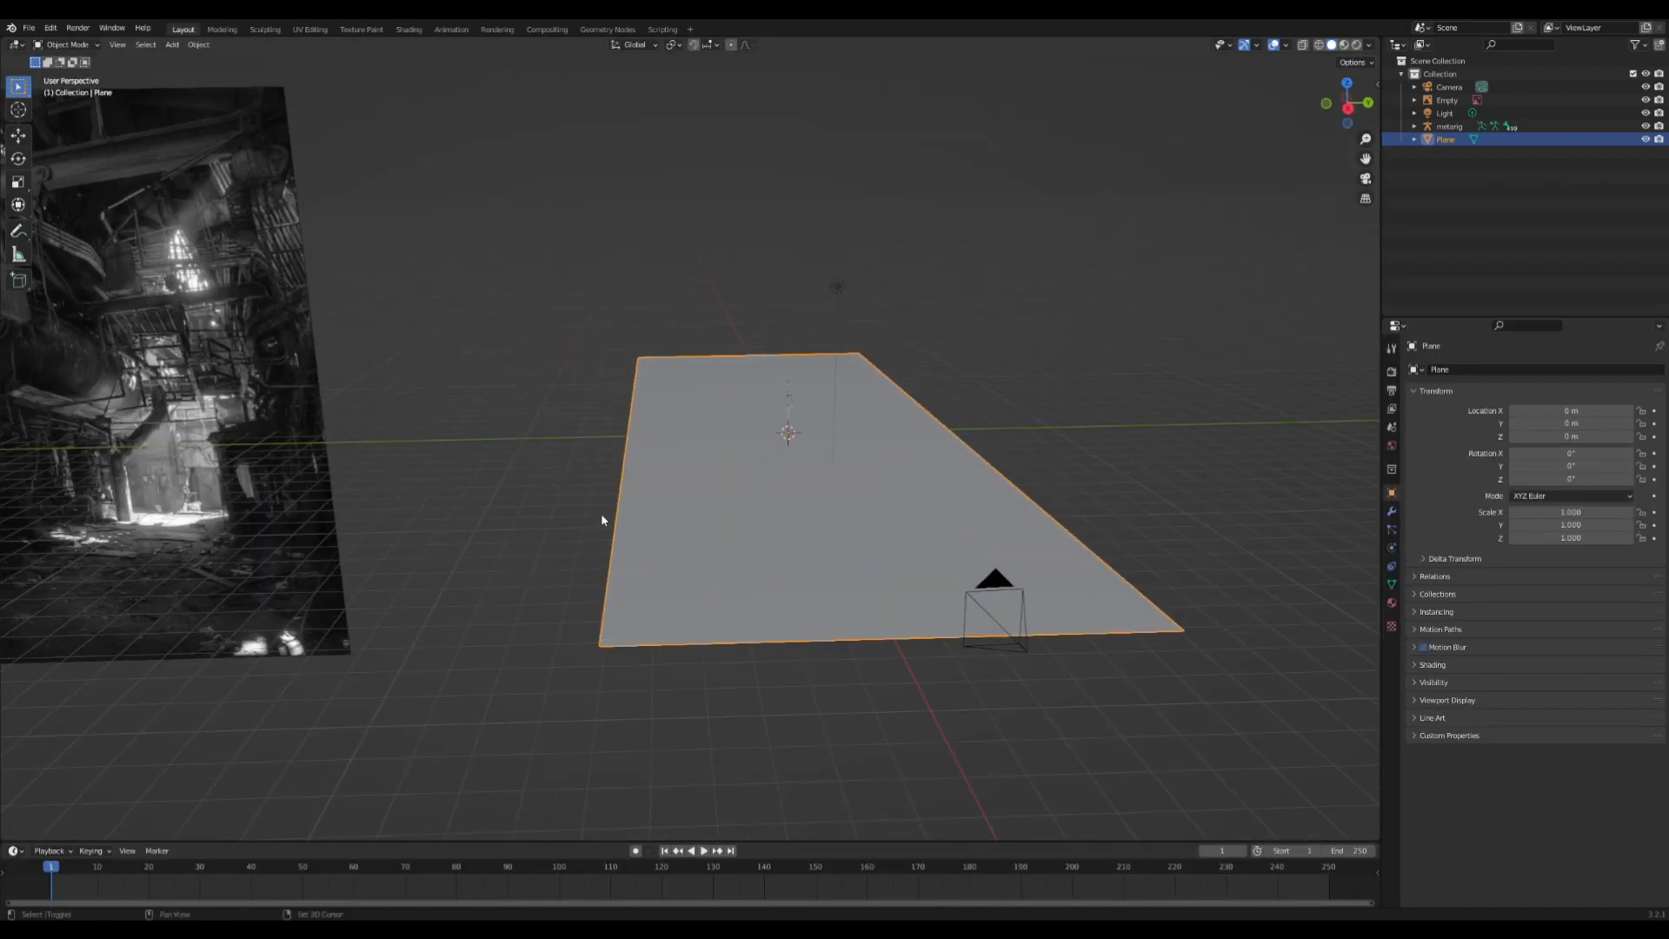
middle_click_drag(628, 503, 599, 500)
key("shift+a")
mouse_move(599, 498)
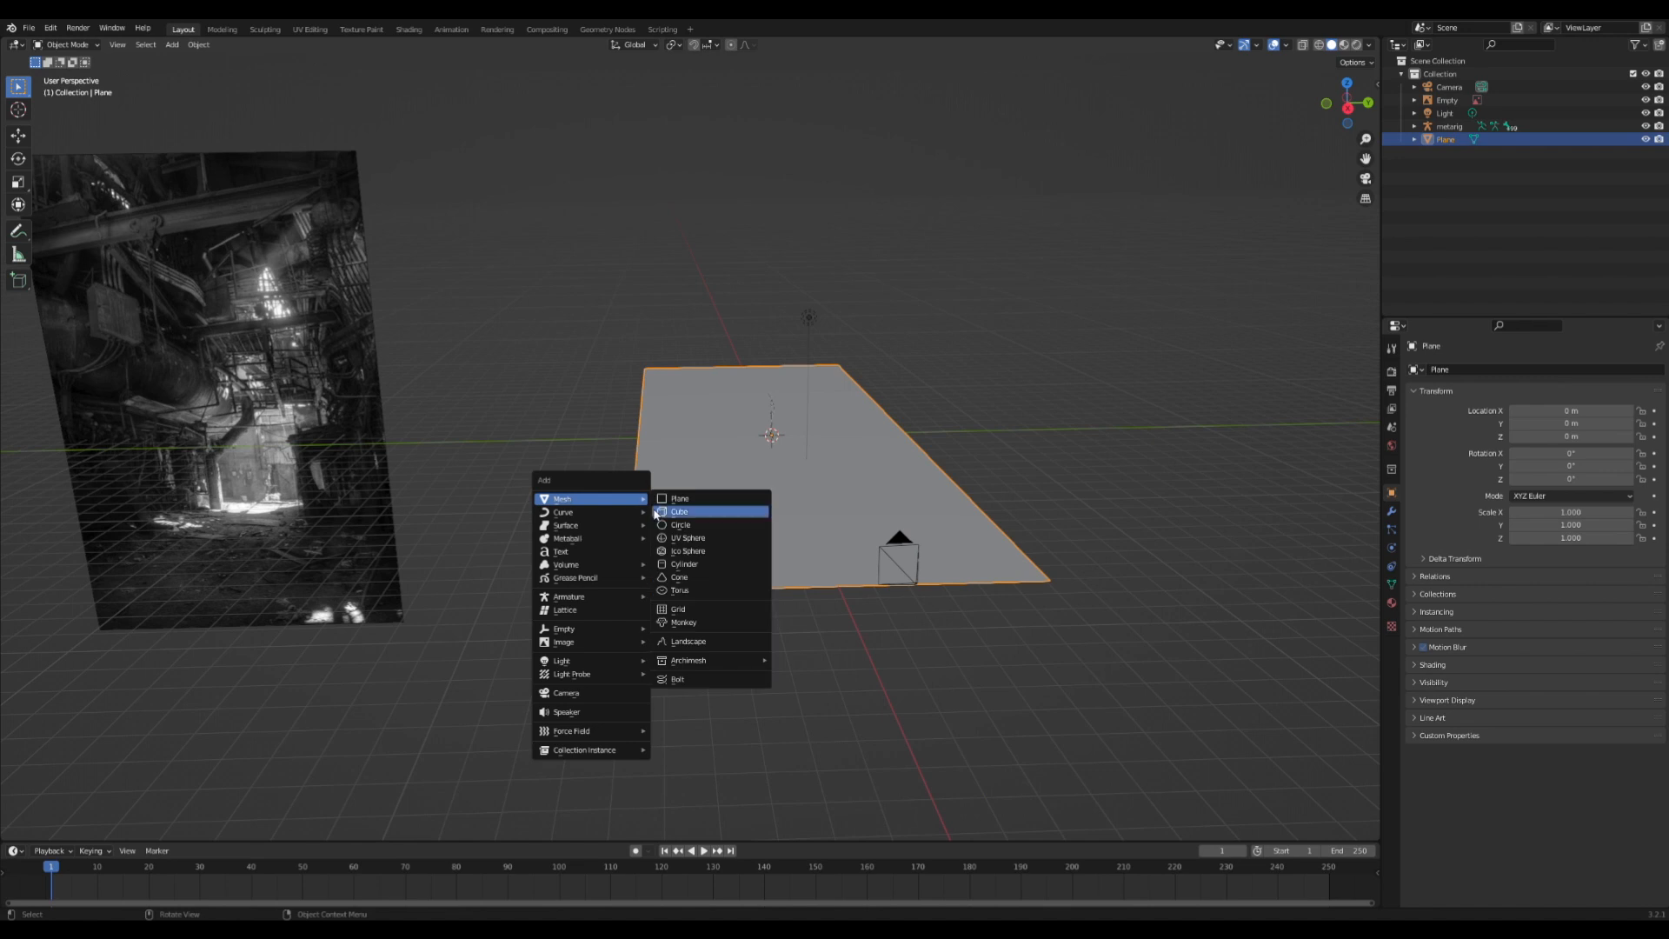
key("shift+a")
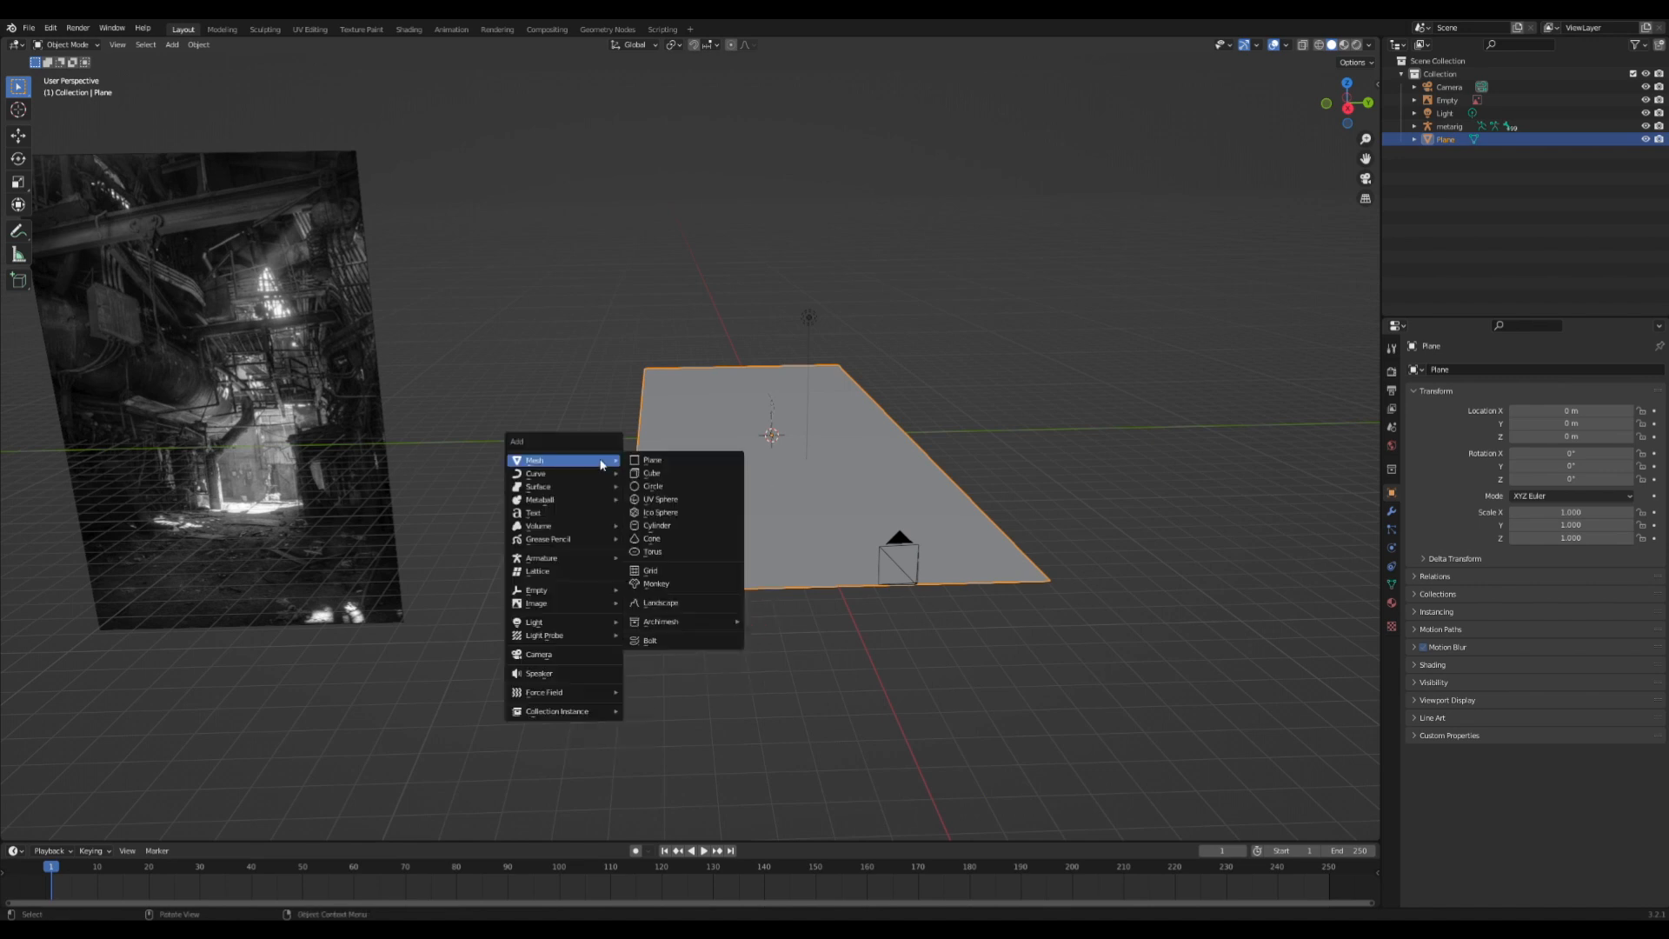
mouse_move(604, 463)
left_click(702, 475)
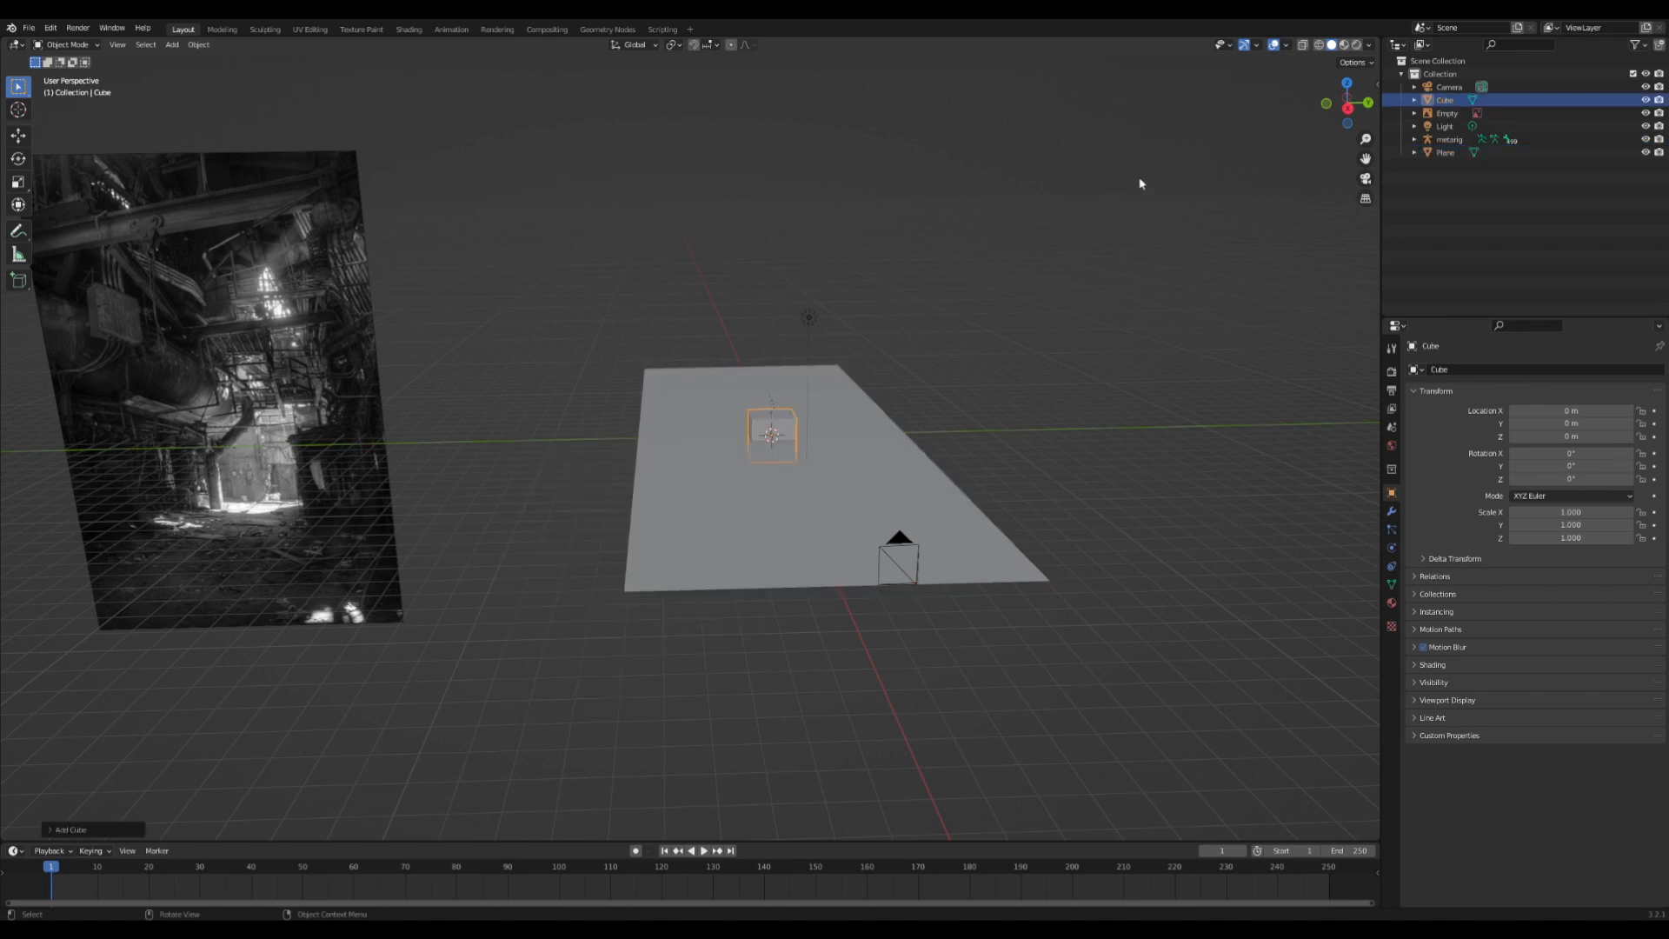
- Rename the new cube as Pipe and look at the scene from the right side view
left_click(1347, 108)
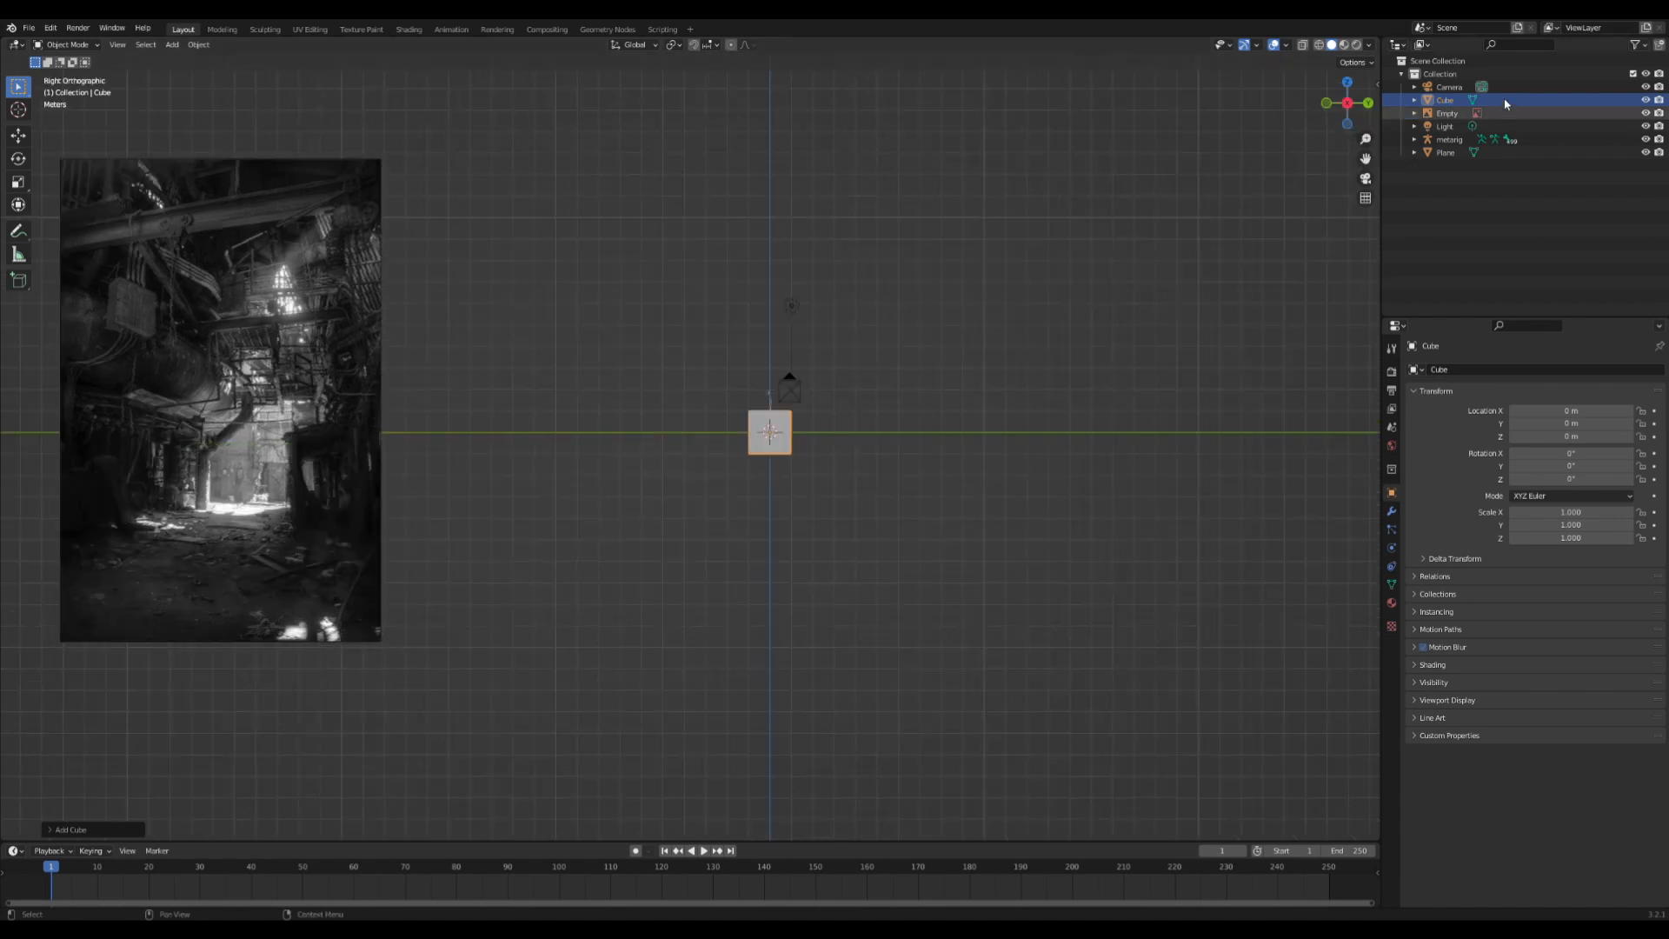
double_click(1445, 100)
type("Pipe")
key("Return")
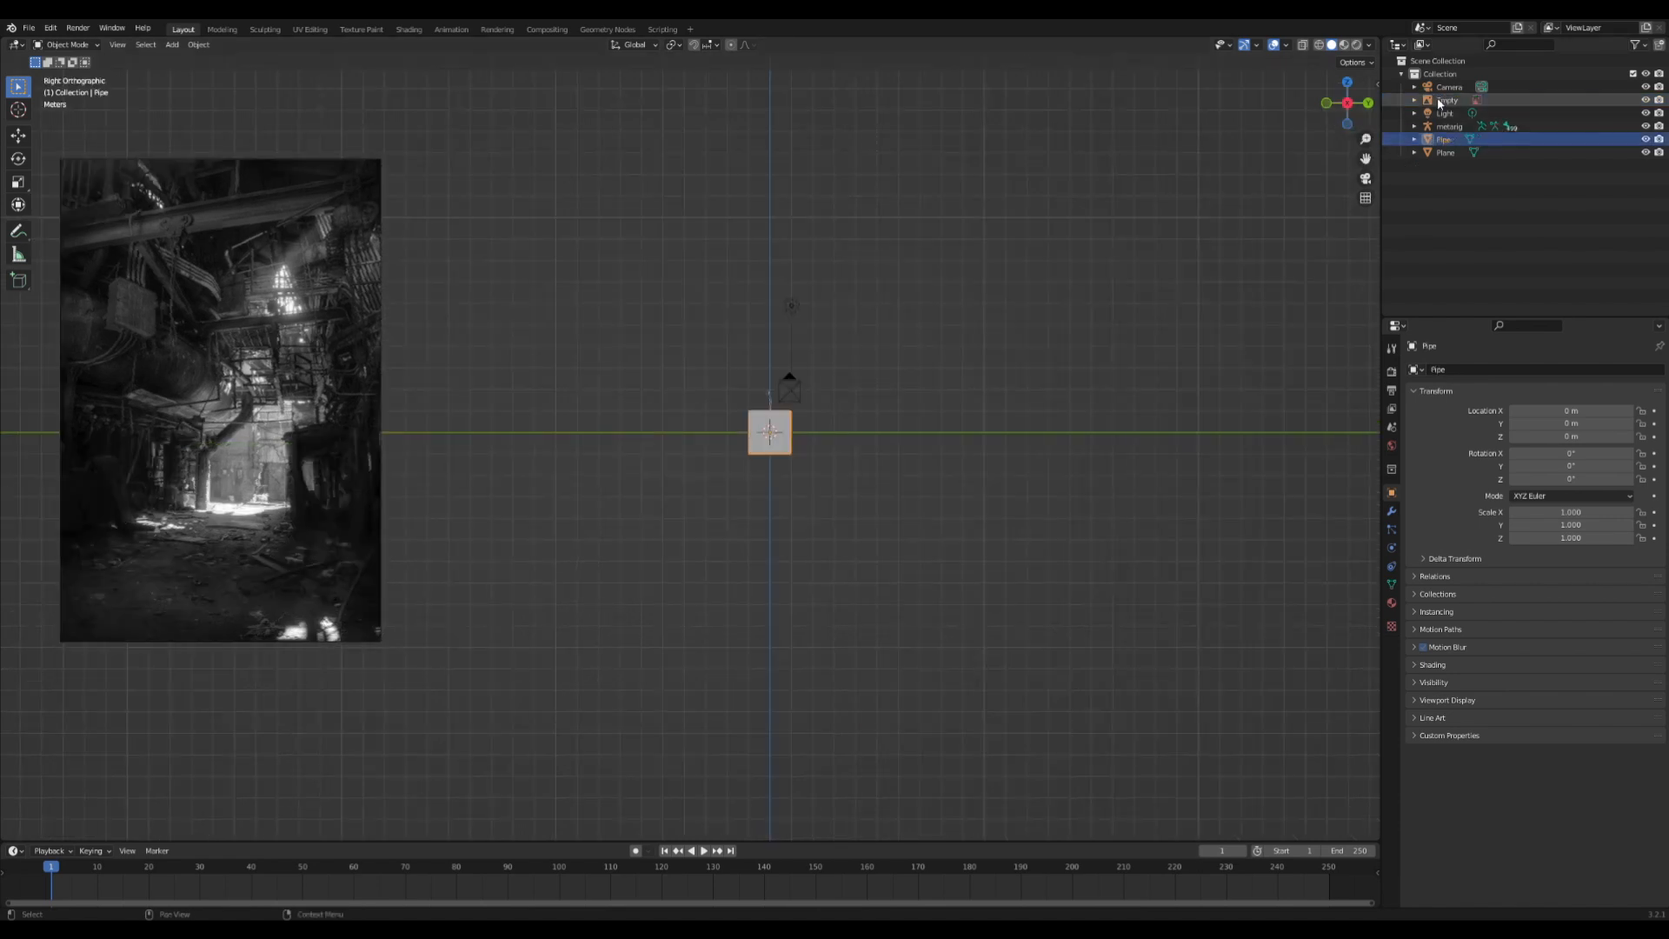
- Move the Pipe cube above the floor's side to about Y -3.47 m and Z 4.79 m
key("g")
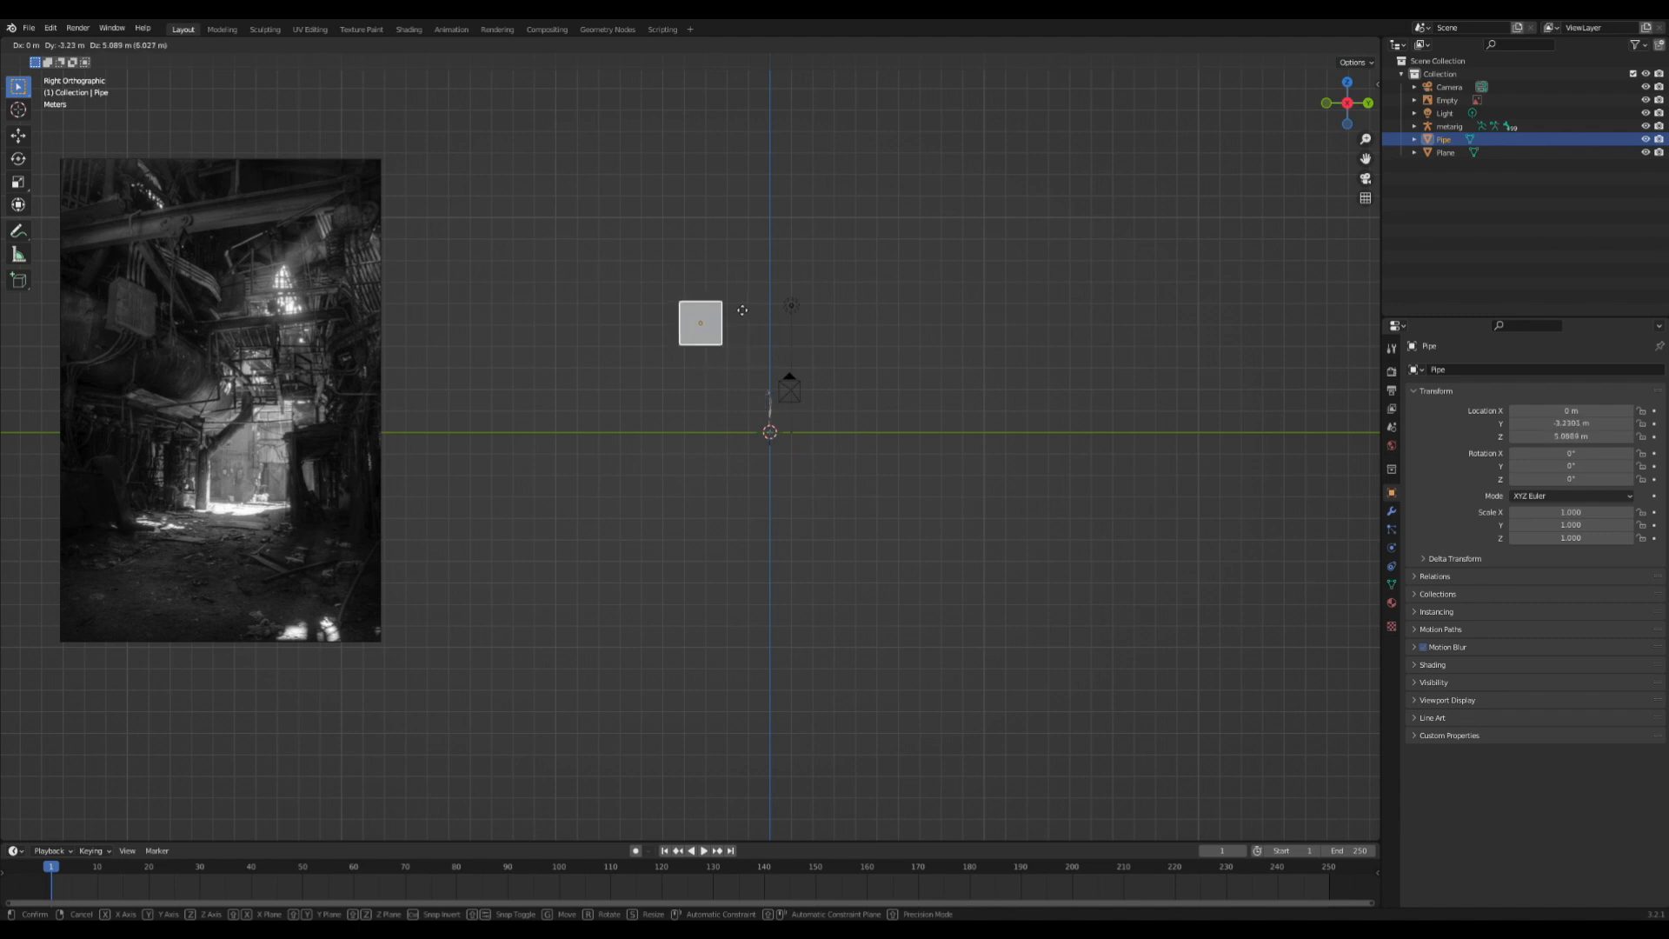
left_click(732, 310)
middle_click_drag(732, 310, 812, 317)
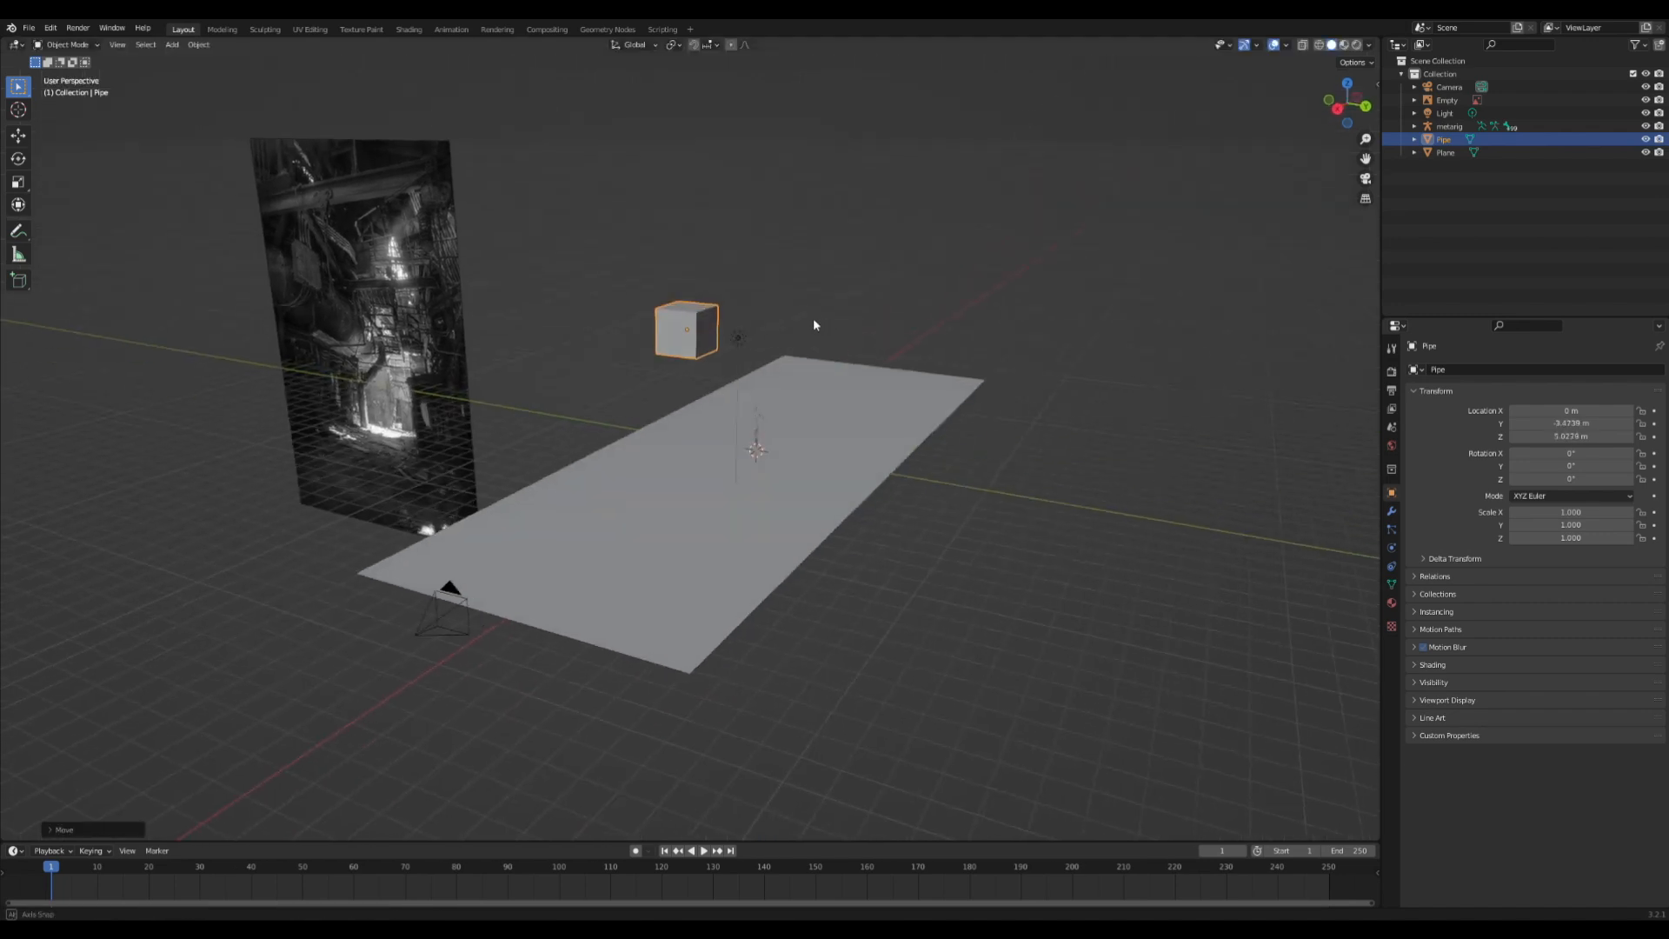
key("g")
key("z")
left_click(843, 265)
- In Edit Mode, scale the whole Pipe mesh up to about 1.6 times its size
key("Tab")
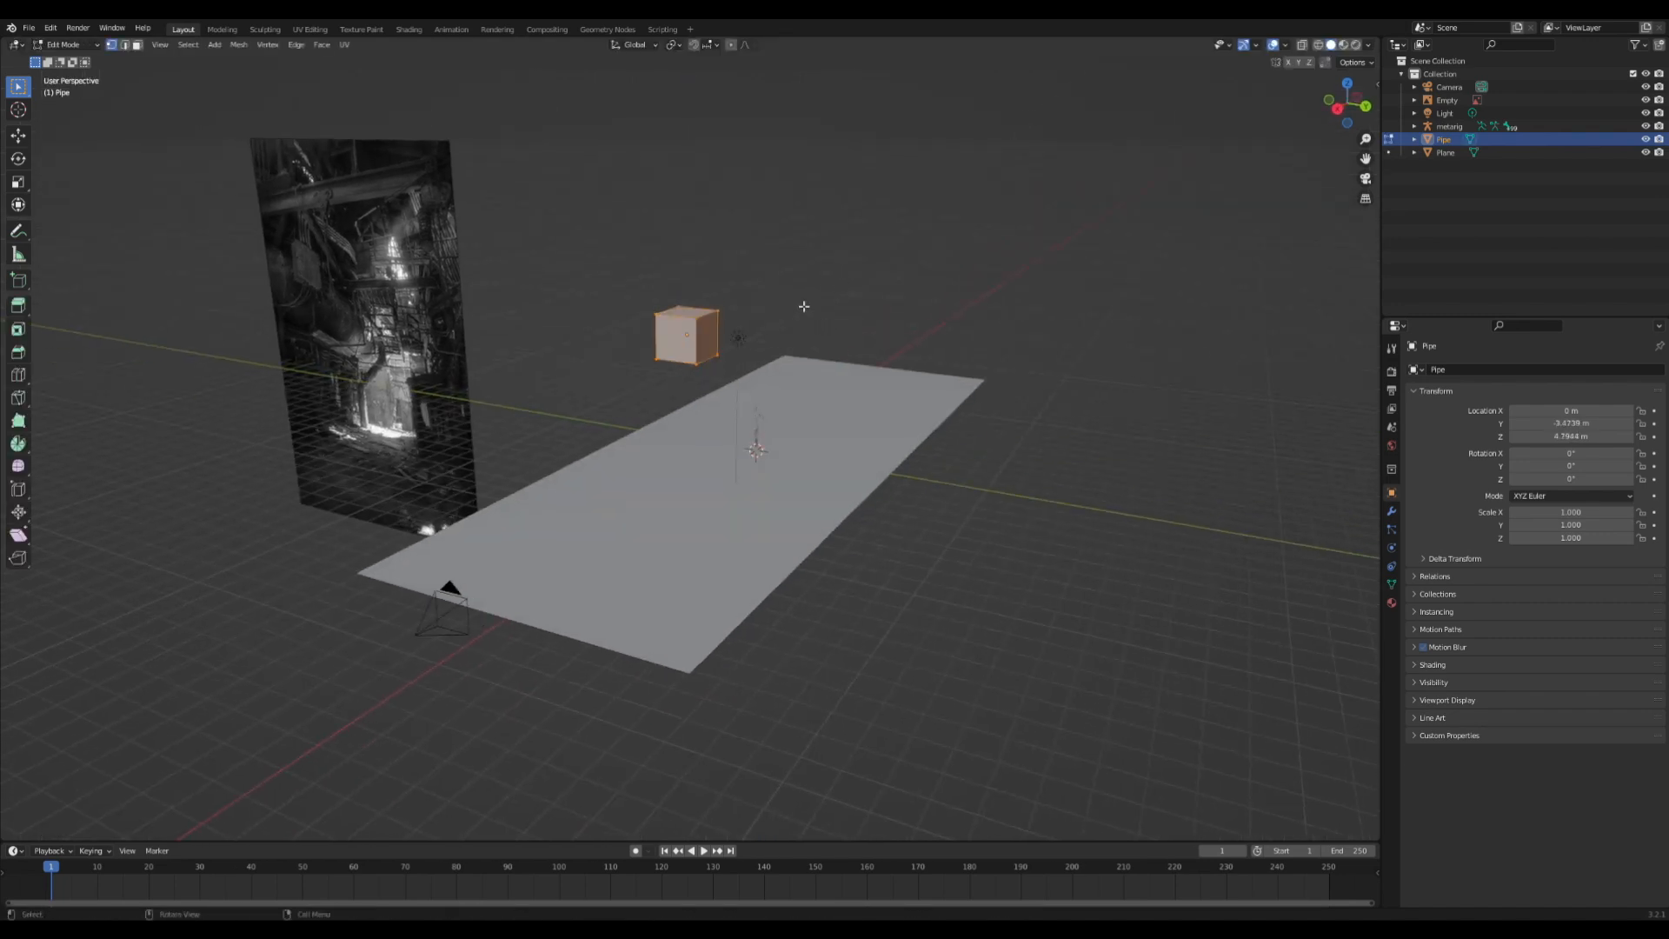
key("s")
left_click(864, 283)
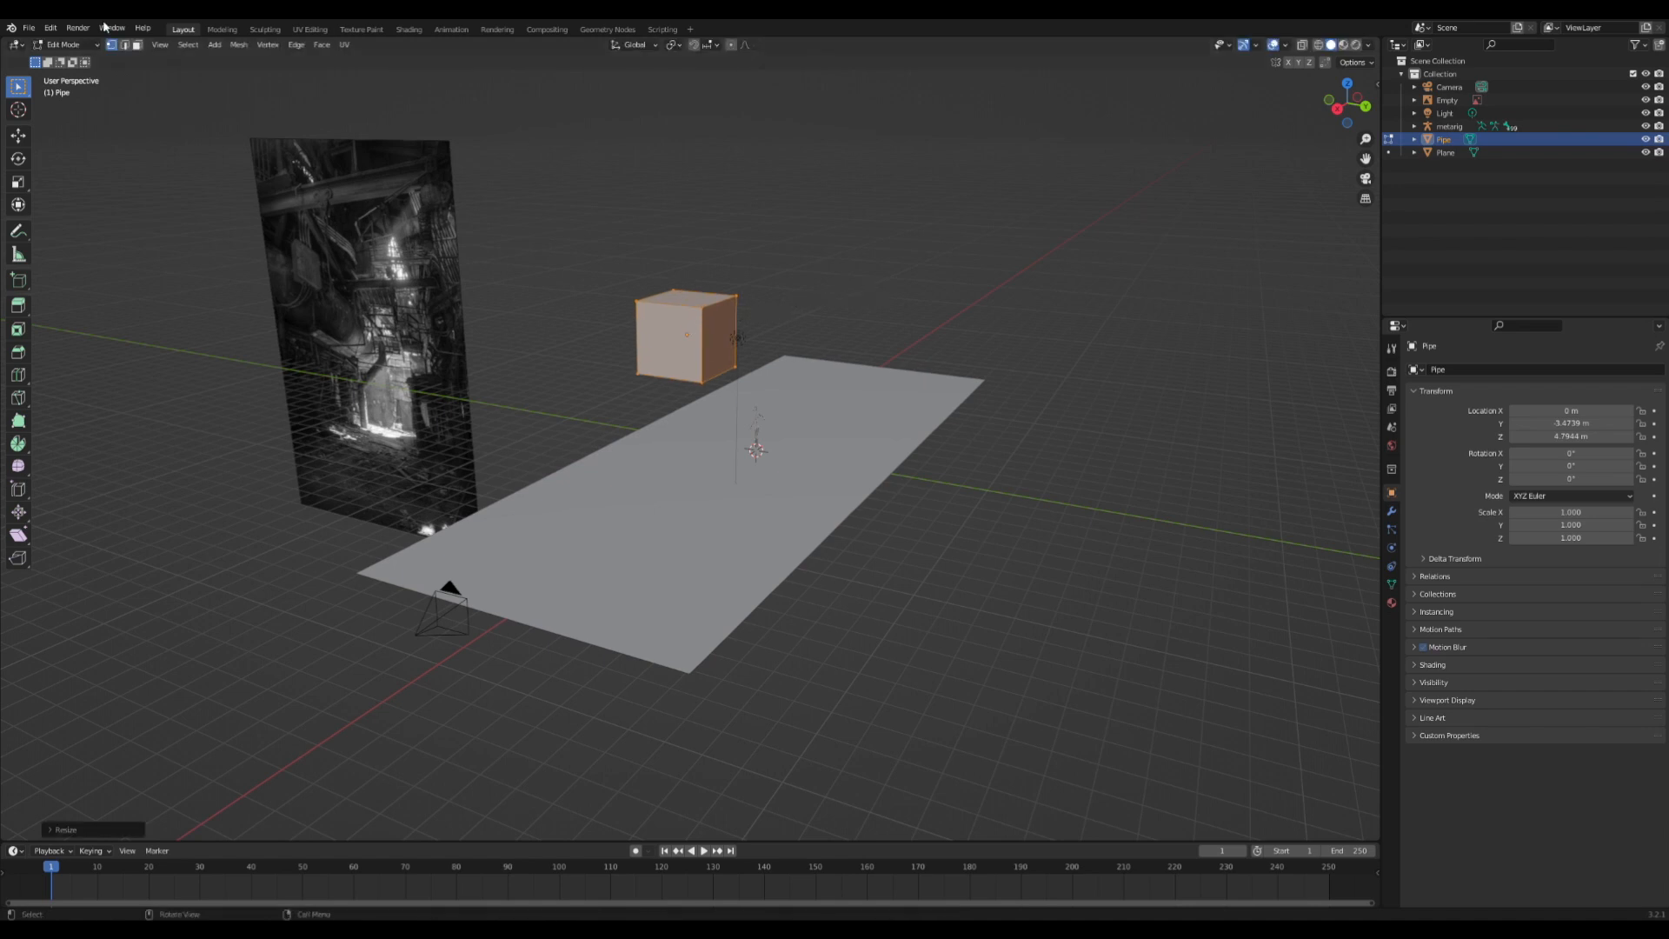
- Stretch the Pipe into a long beam by moving its camera-side face along the X axis just past the floor's edge
left_click(139, 44)
left_click(670, 320)
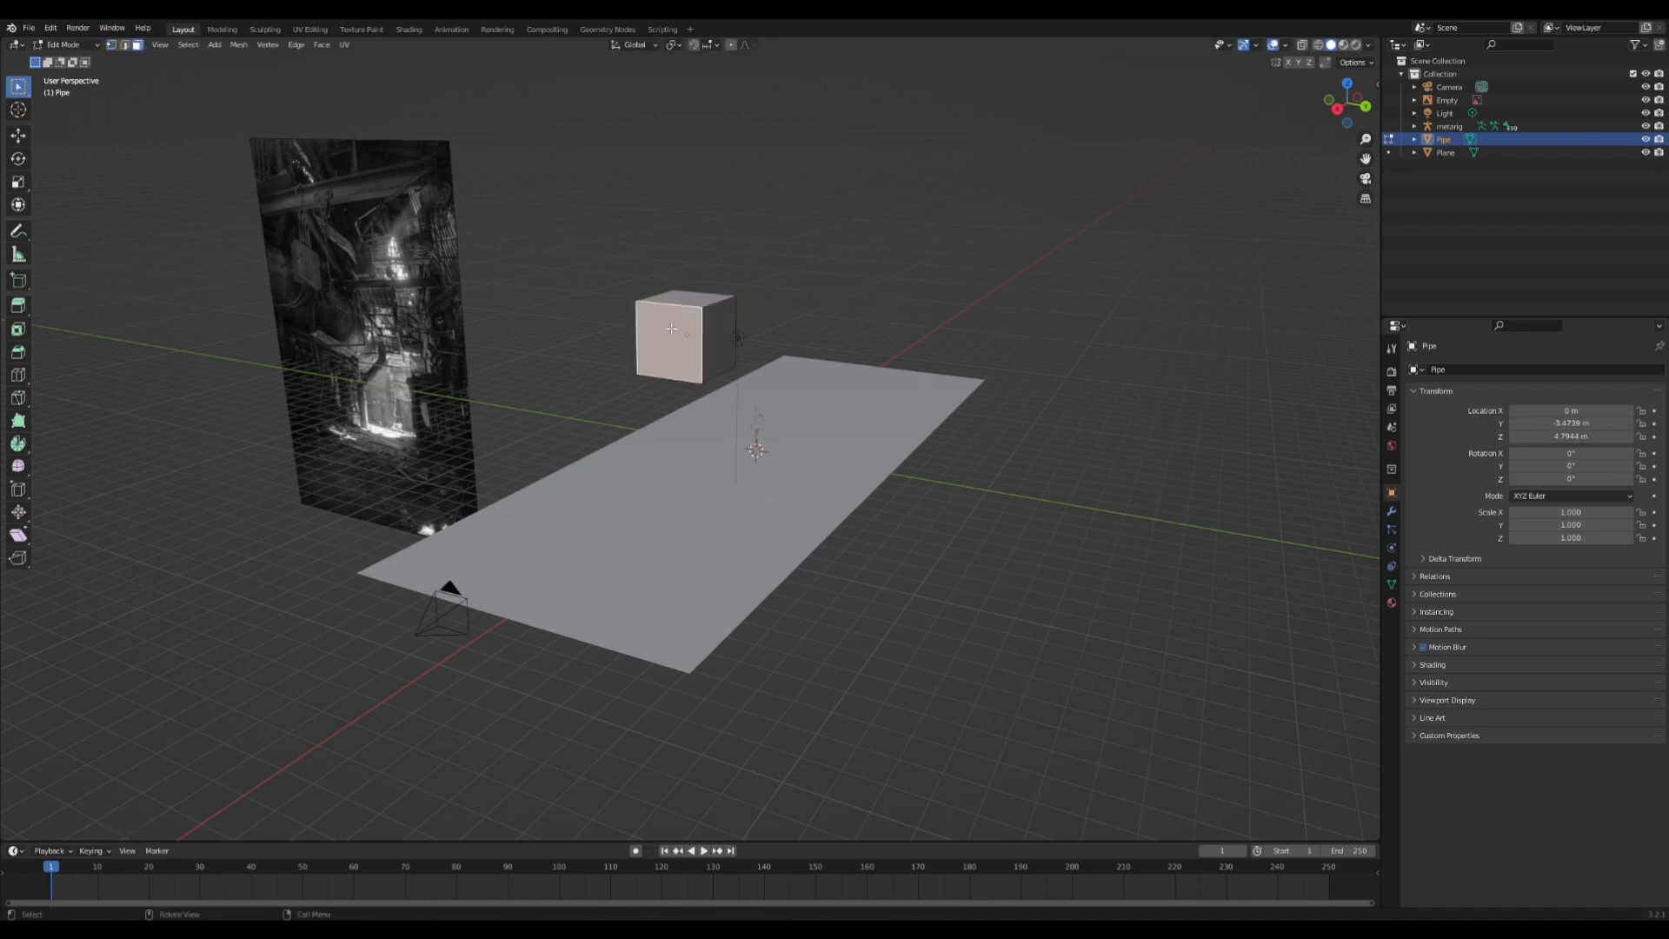
middle_click_drag(678, 311, 698, 330)
key("g")
key("y")
left_click(695, 328)
key("g")
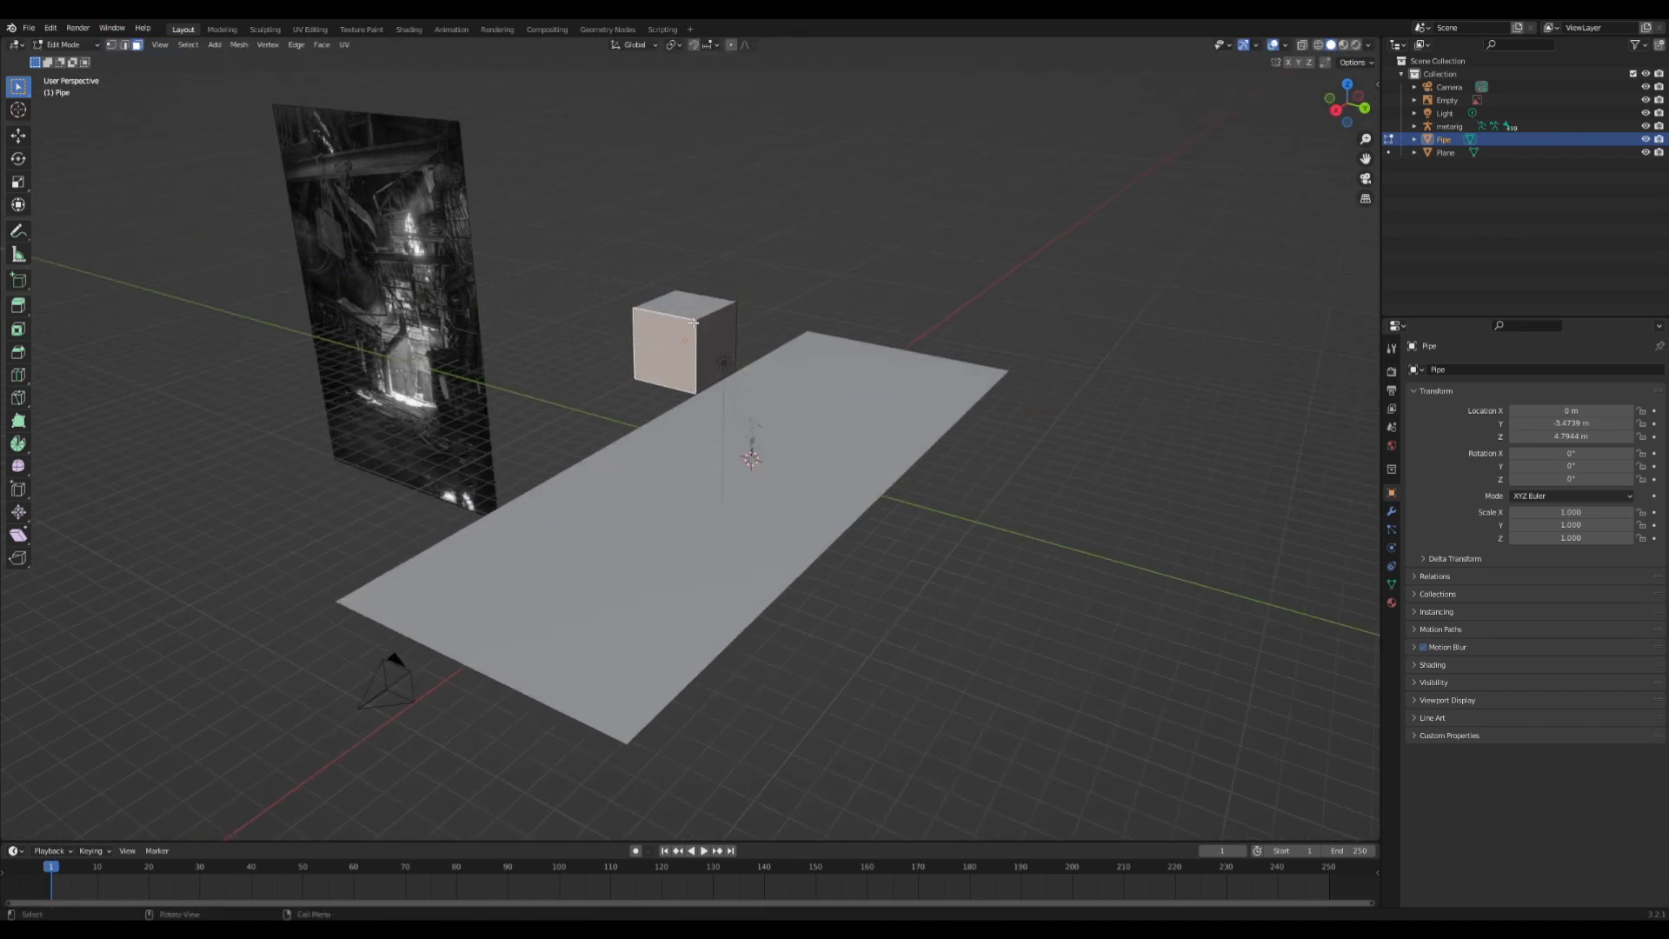
key("y")
left_click(311, 489)
- Extrude the beam's far end face along its normals by about one beam width, working in top view
middle_click_drag(795, 374, 715, 361)
left_click(715, 360)
left_click(1348, 87)
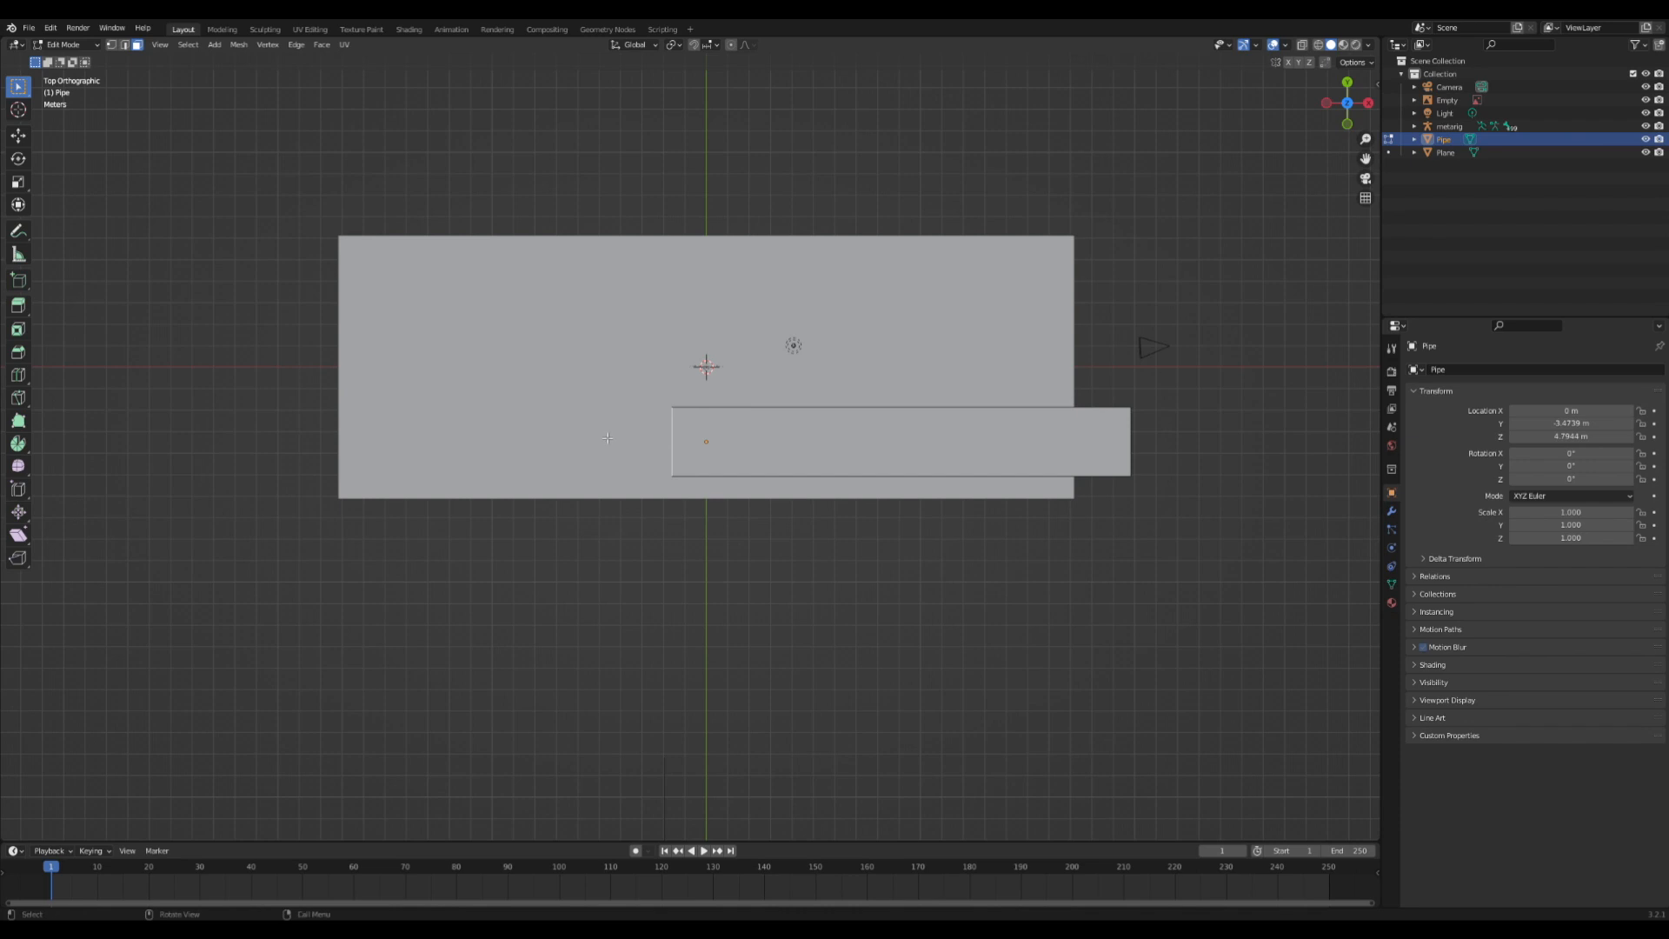
key("alt+e")
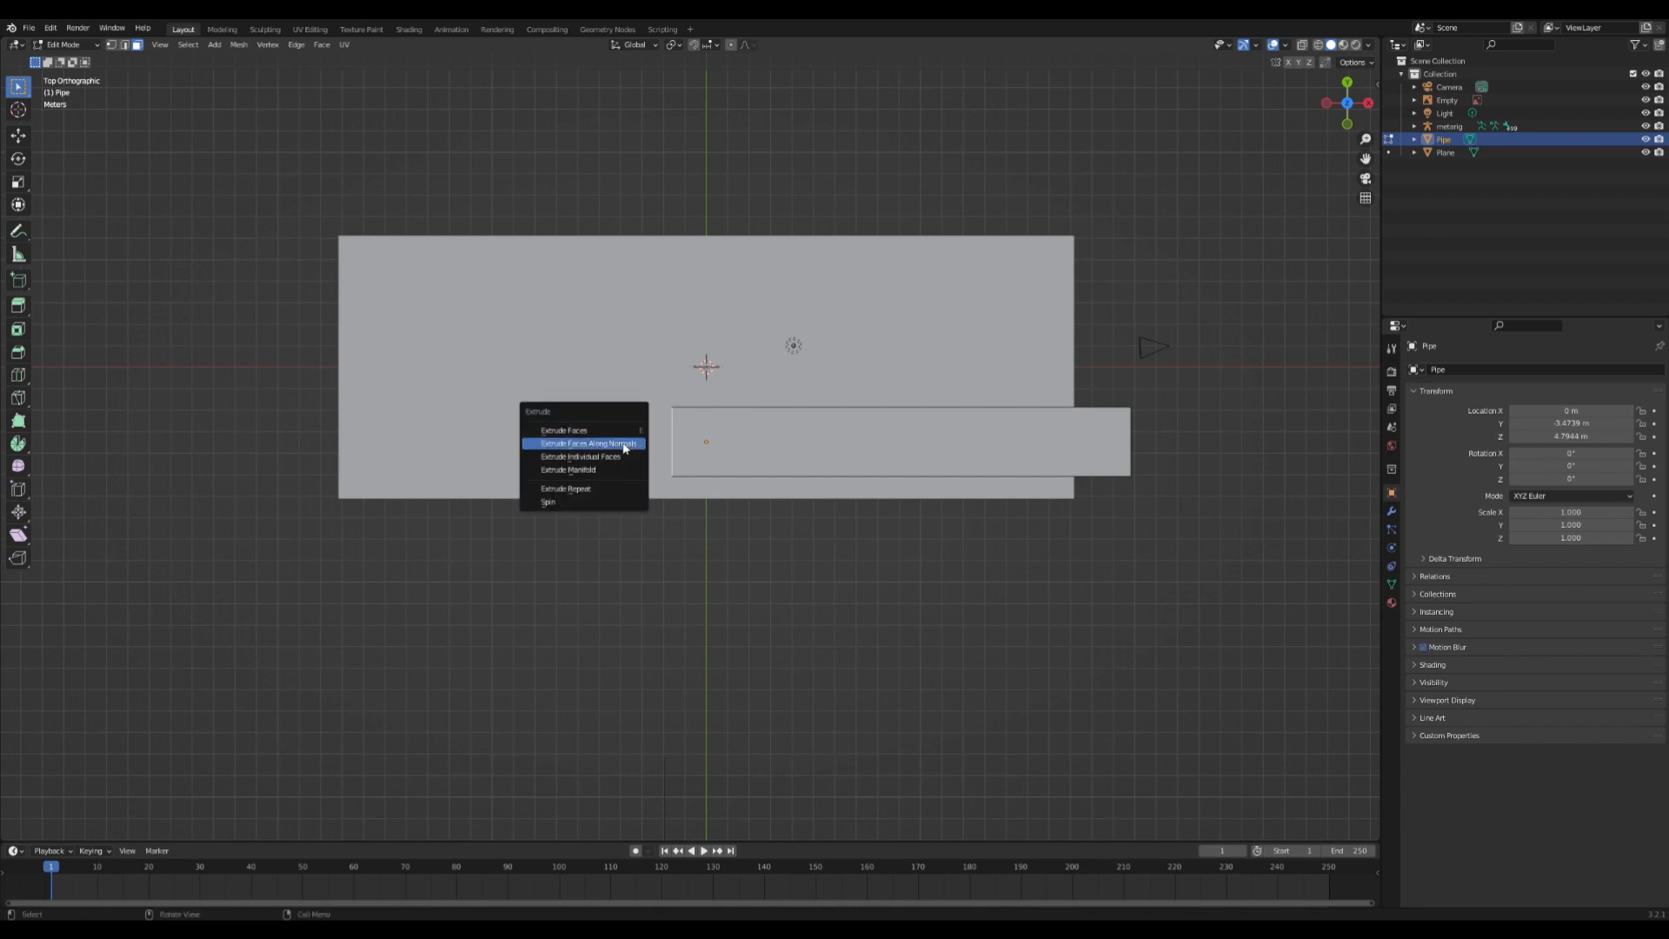
left_click(631, 443)
left_click(613, 410)
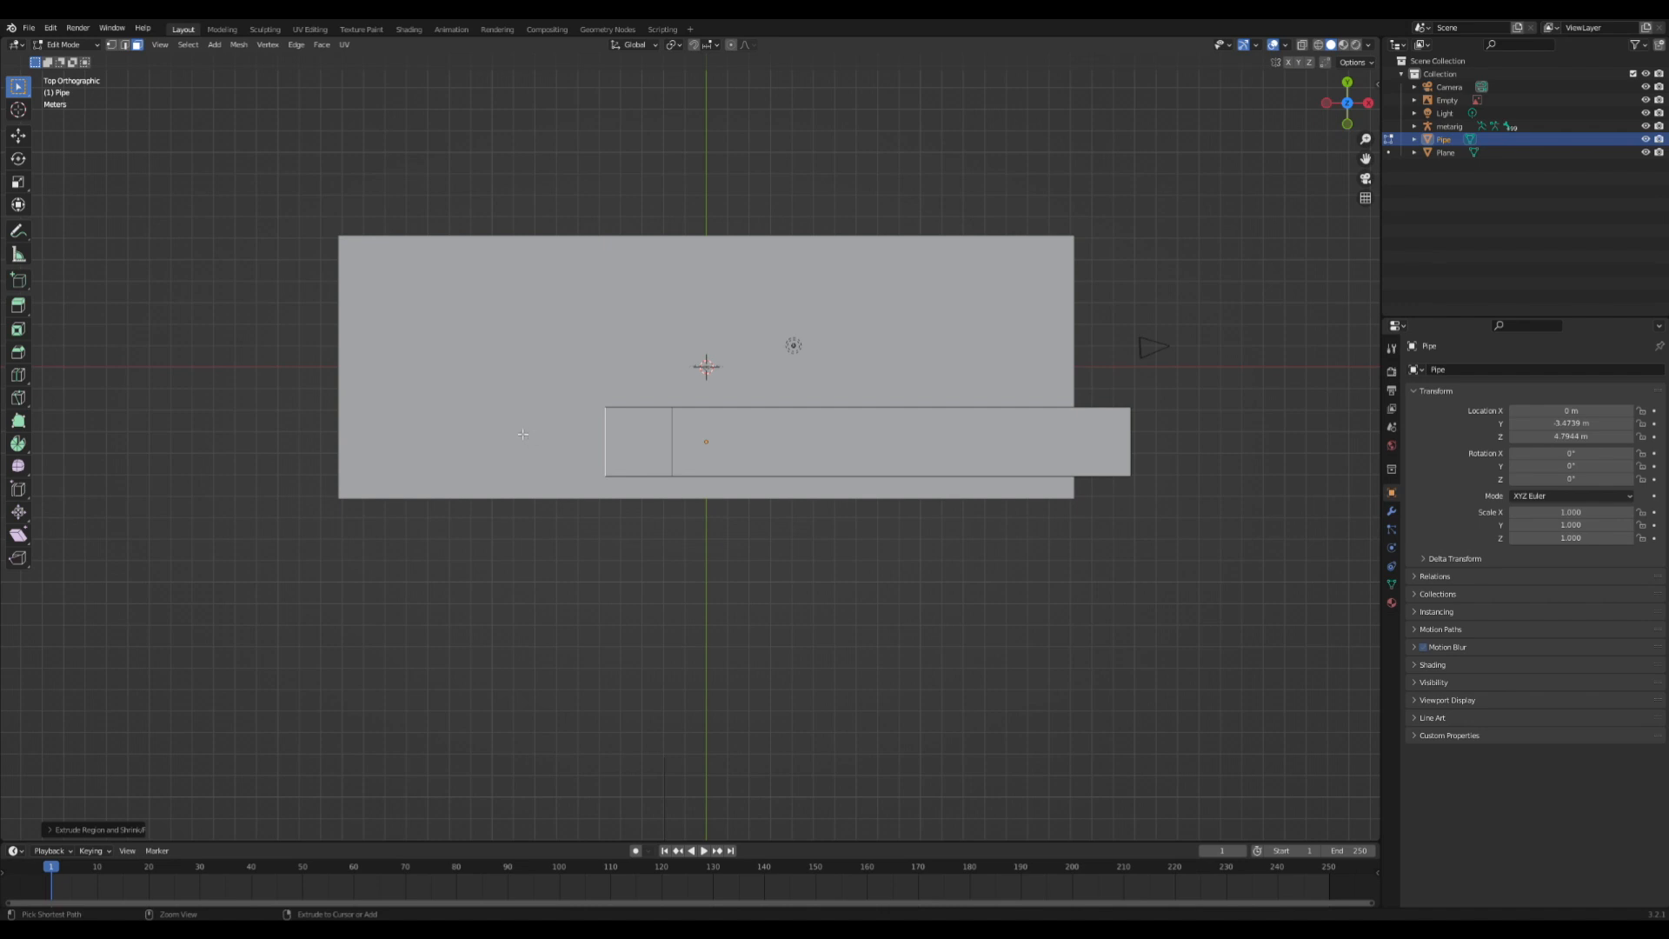
- Extrude the end face toward a picked point to start a slight bend outward, undoing and retrying until the angle suits
right_click(522, 434, "ctrl")
key("ctrl+z")
right_click(496, 447, "ctrl")
key("ctrl+z")
right_click(512, 458, "ctrl")
- Extrude a second bend segment at a steeper outward angle past the floor's side edge, undoing unsuitable attempts
right_click(439, 474, "ctrl")
key("ctrl+z")
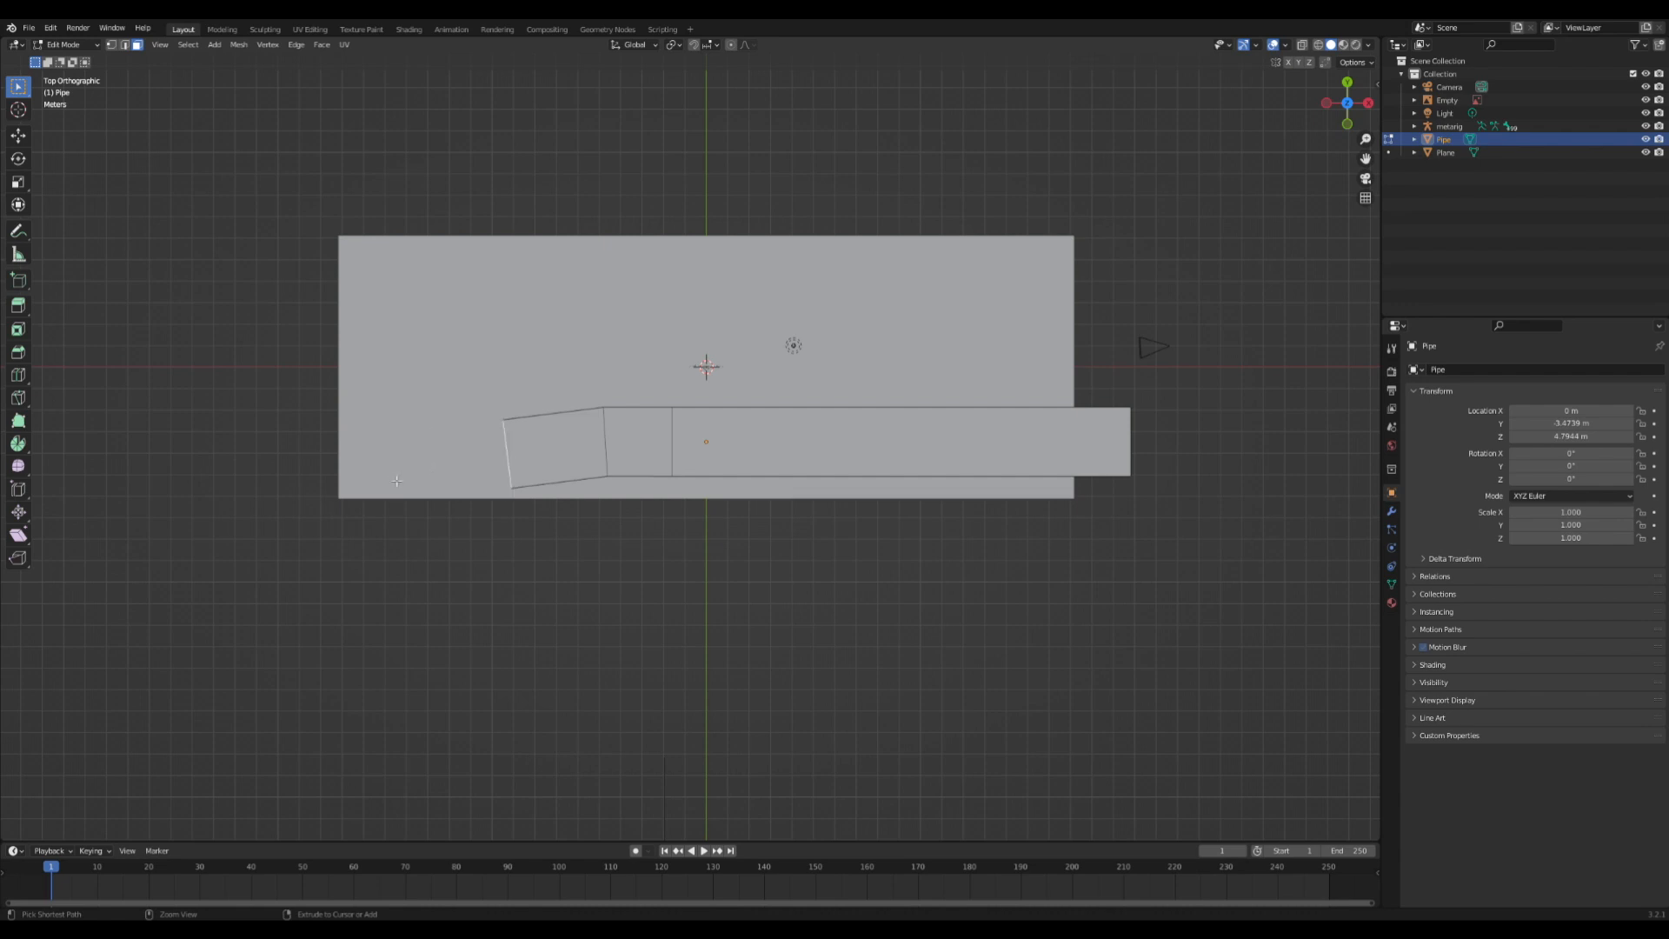
right_click(374, 488, "ctrl")
key("ctrl+z")
right_click(372, 532, "ctrl")
key("ctrl+z")
right_click(417, 510, "ctrl")
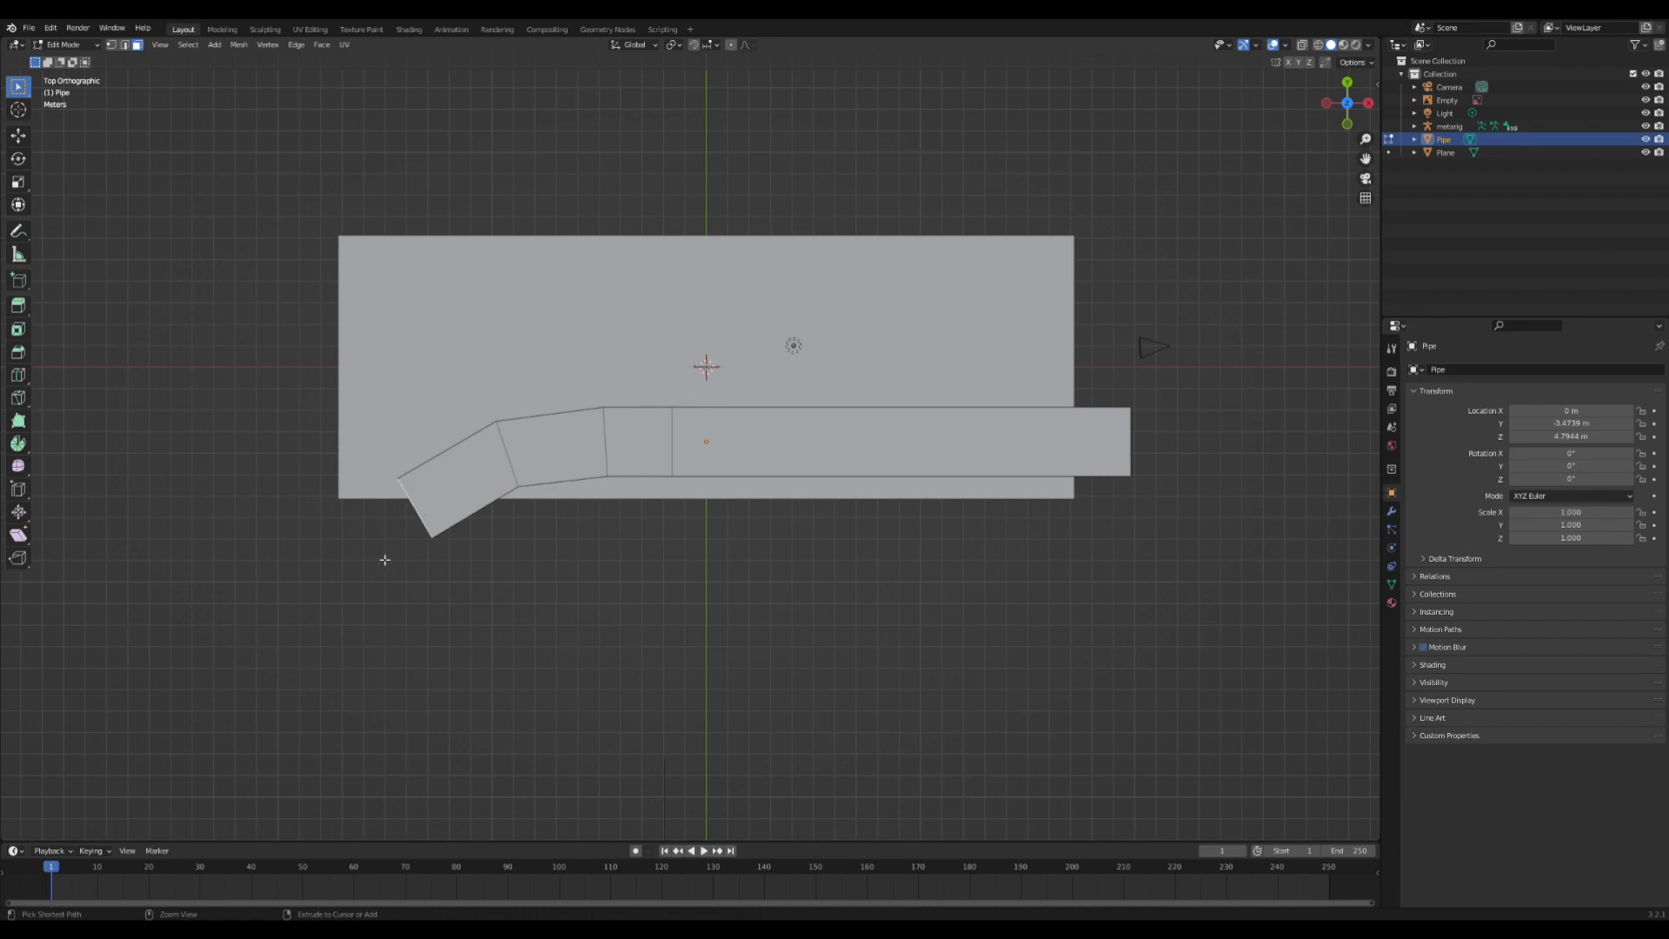
- Extrude two more segments that curve the pipe further away from the floor, retrying the ones that bend badly
right_click(335, 601, "ctrl")
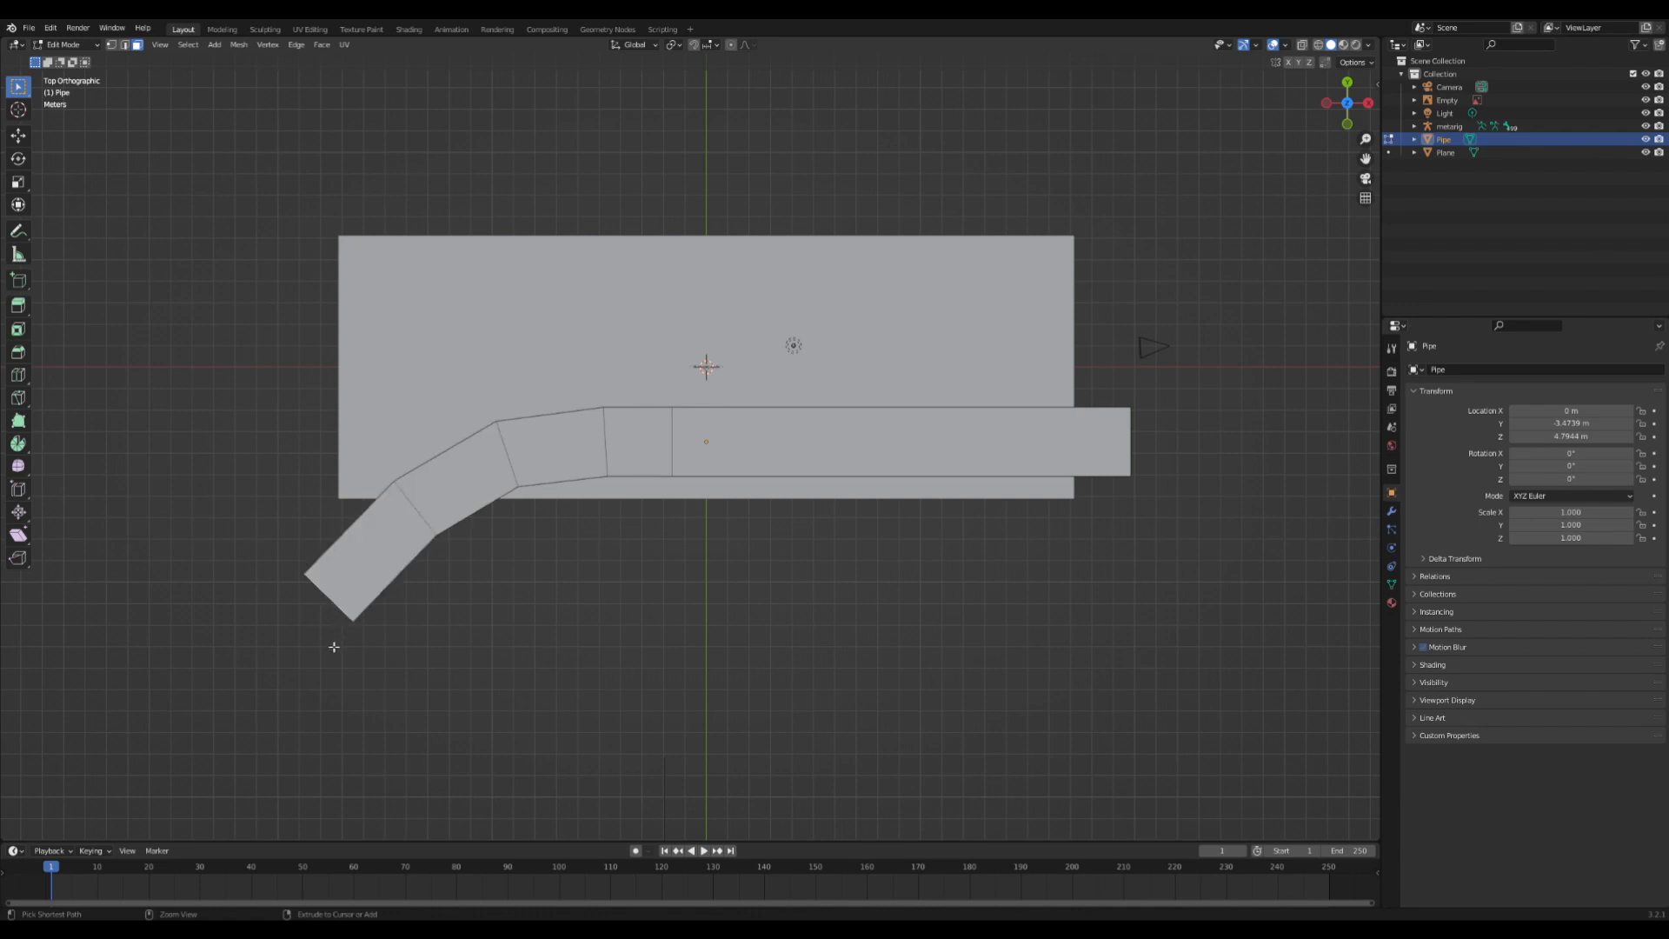
key("ctrl+z")
right_click(356, 616, "ctrl")
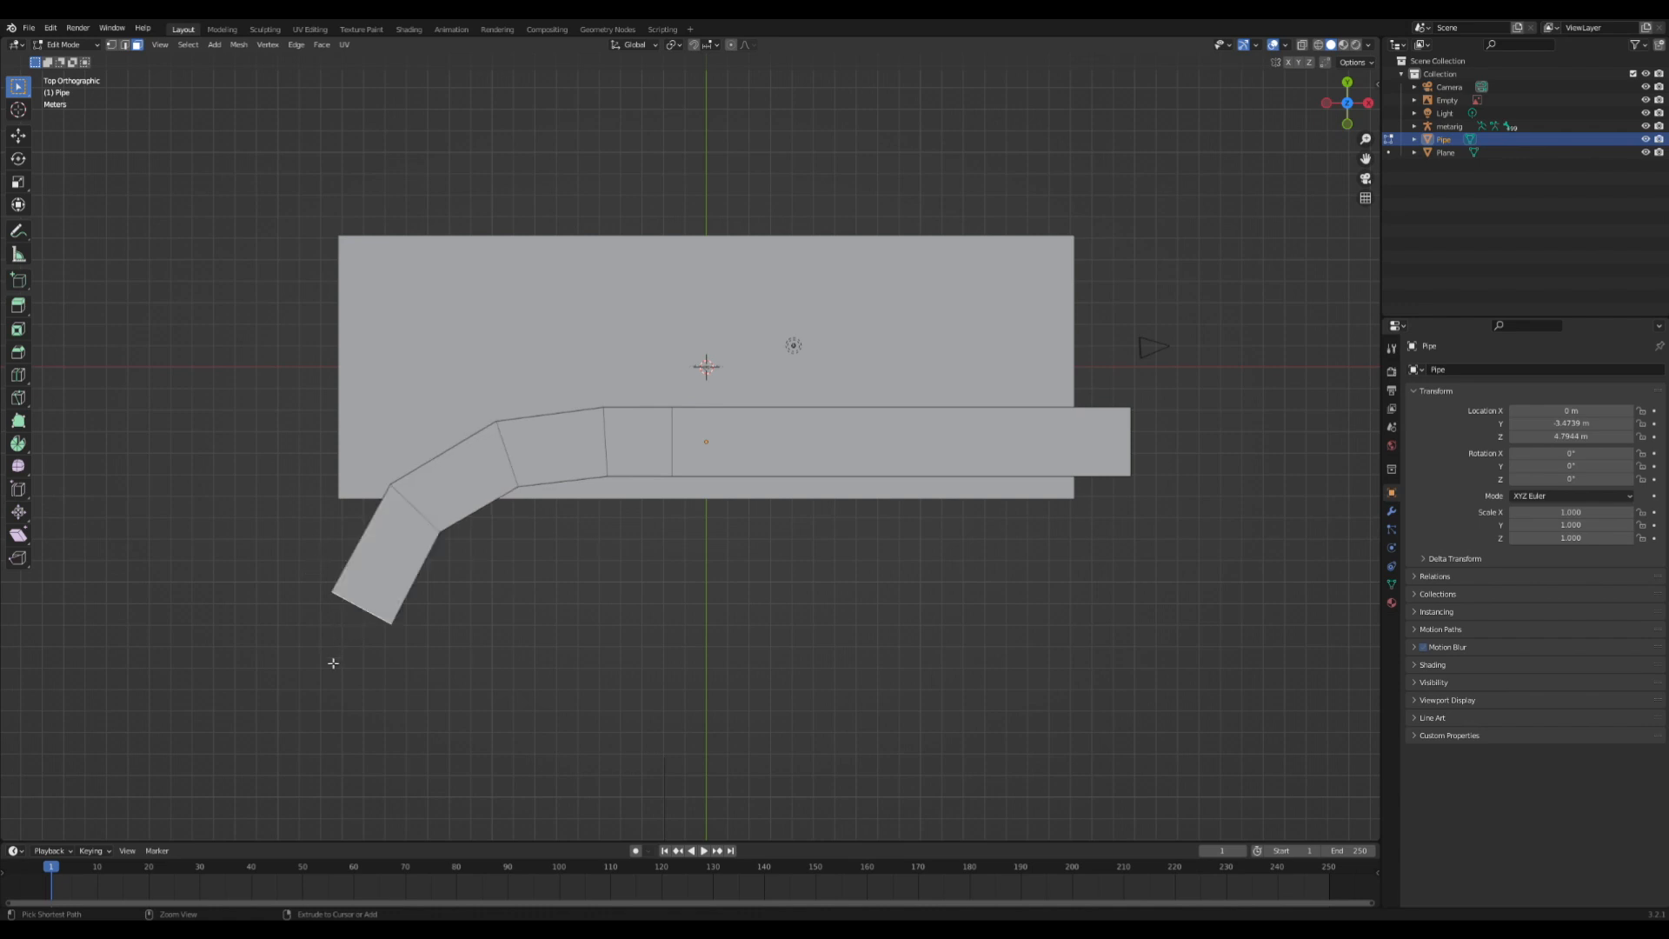
right_click(319, 713, "ctrl")
key("ctrl+z")
right_click(323, 724, "ctrl")
key("ctrl+z")
right_click(329, 741, "ctrl")
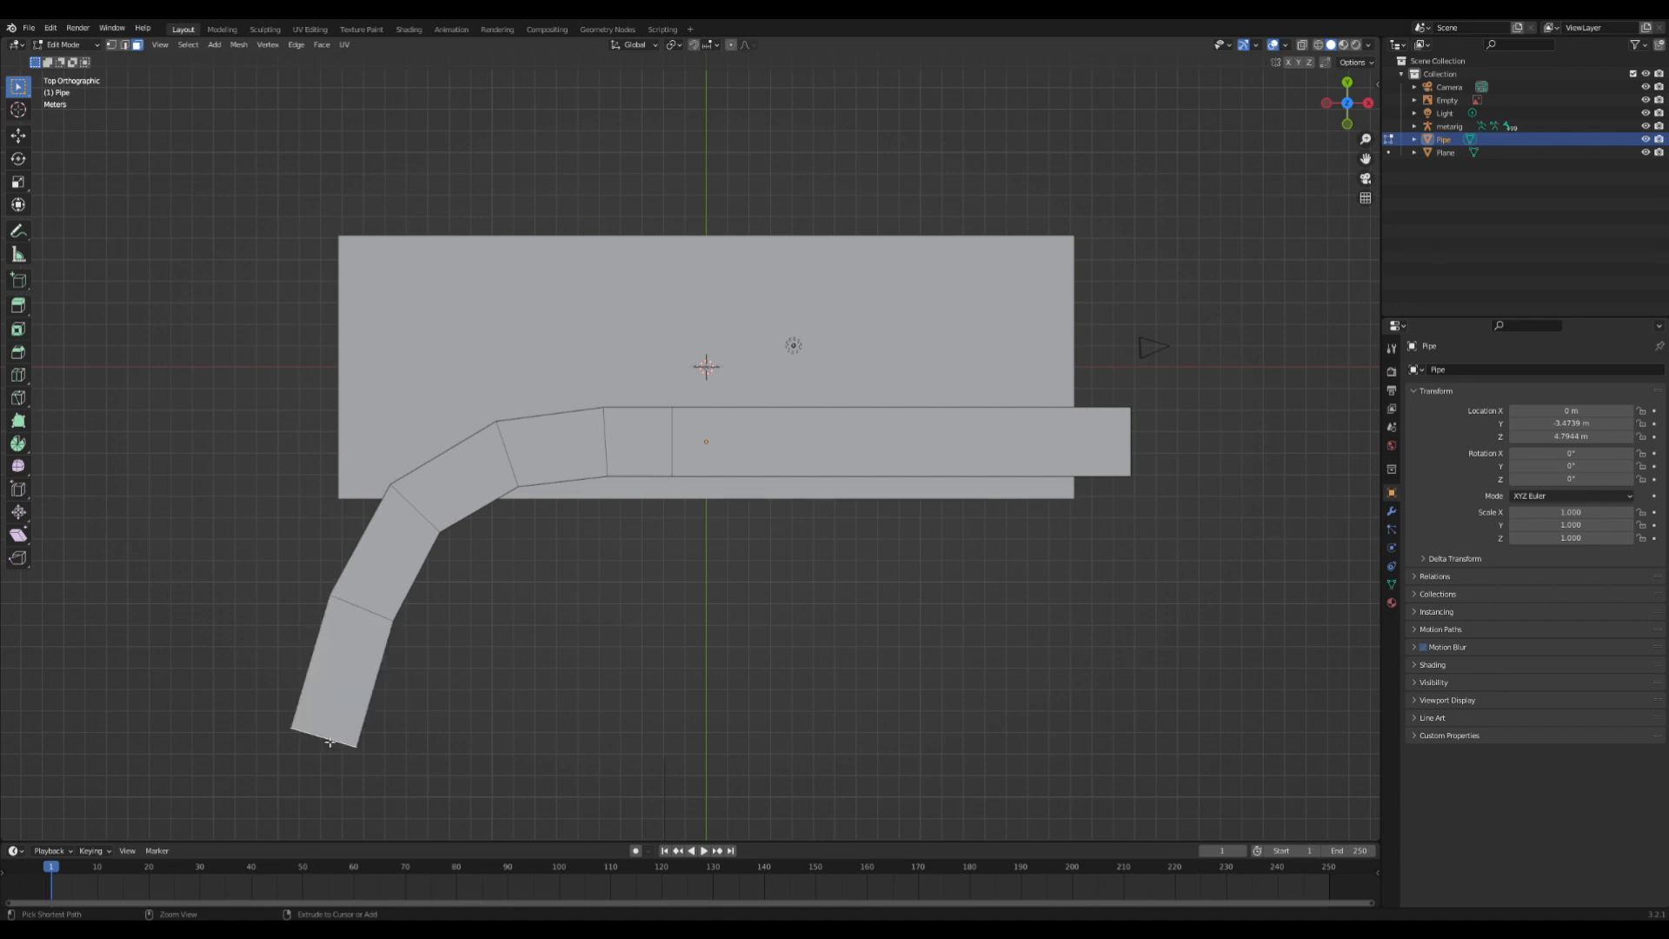
- In edge select mode, select the four edge loops across the pipe's bend
left_click(124, 46)
middle_click_drag(645, 417, 672, 399)
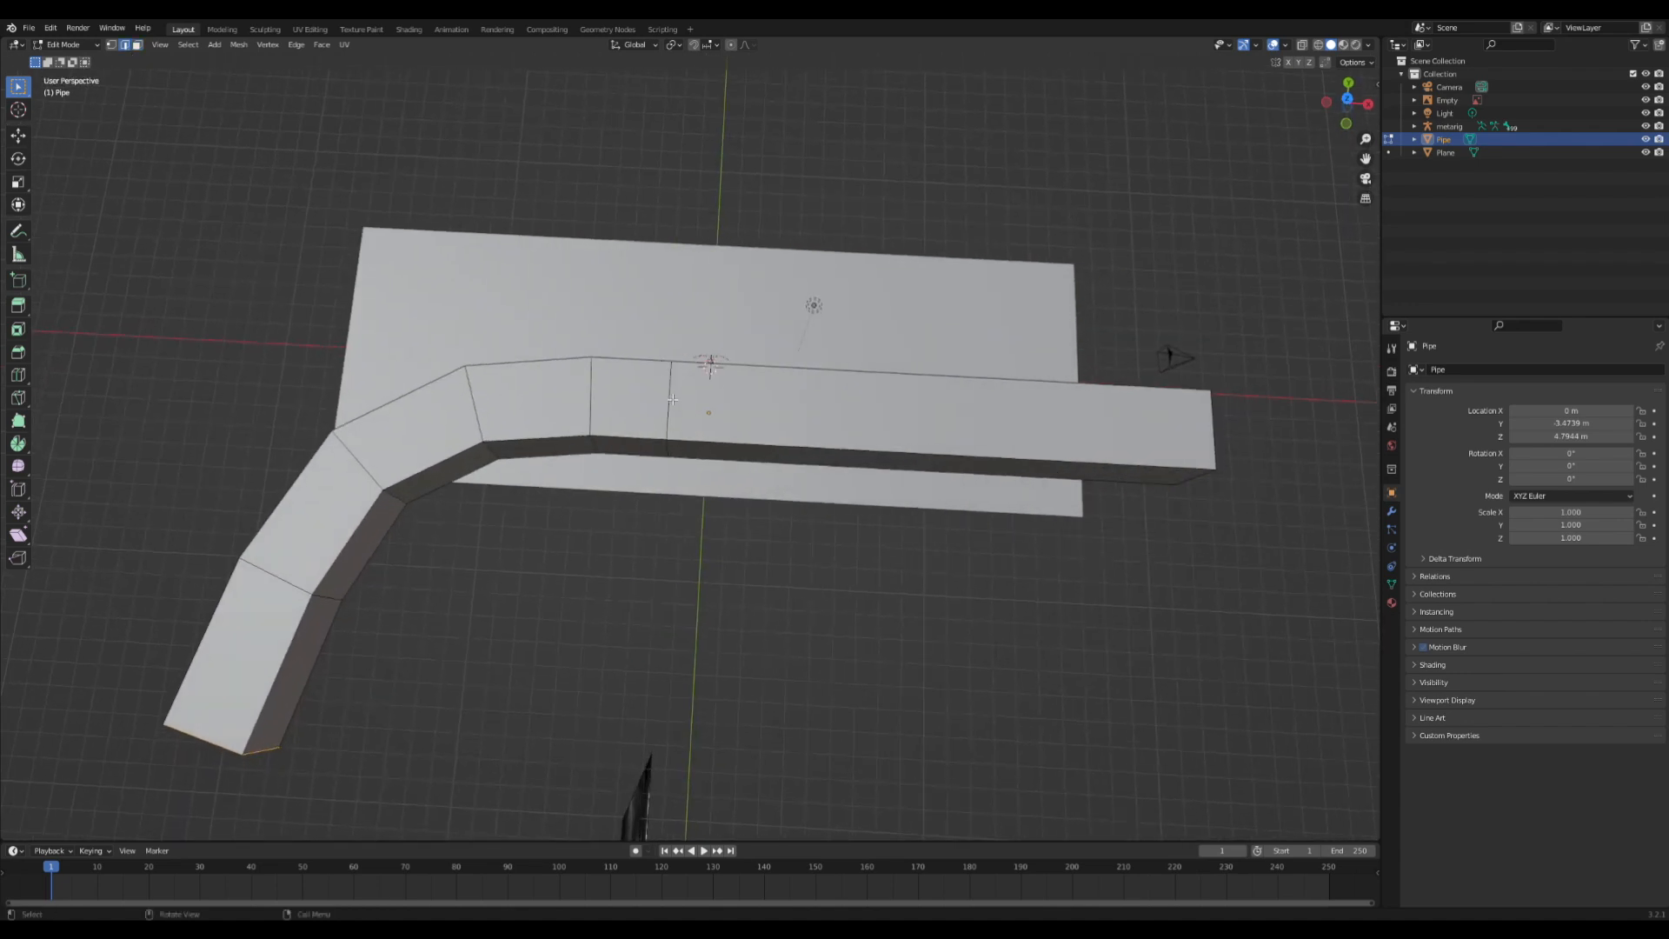
left_click(602, 392, "alt")
left_click(485, 408, "alt+shift")
left_click(386, 455, "alt+shift")
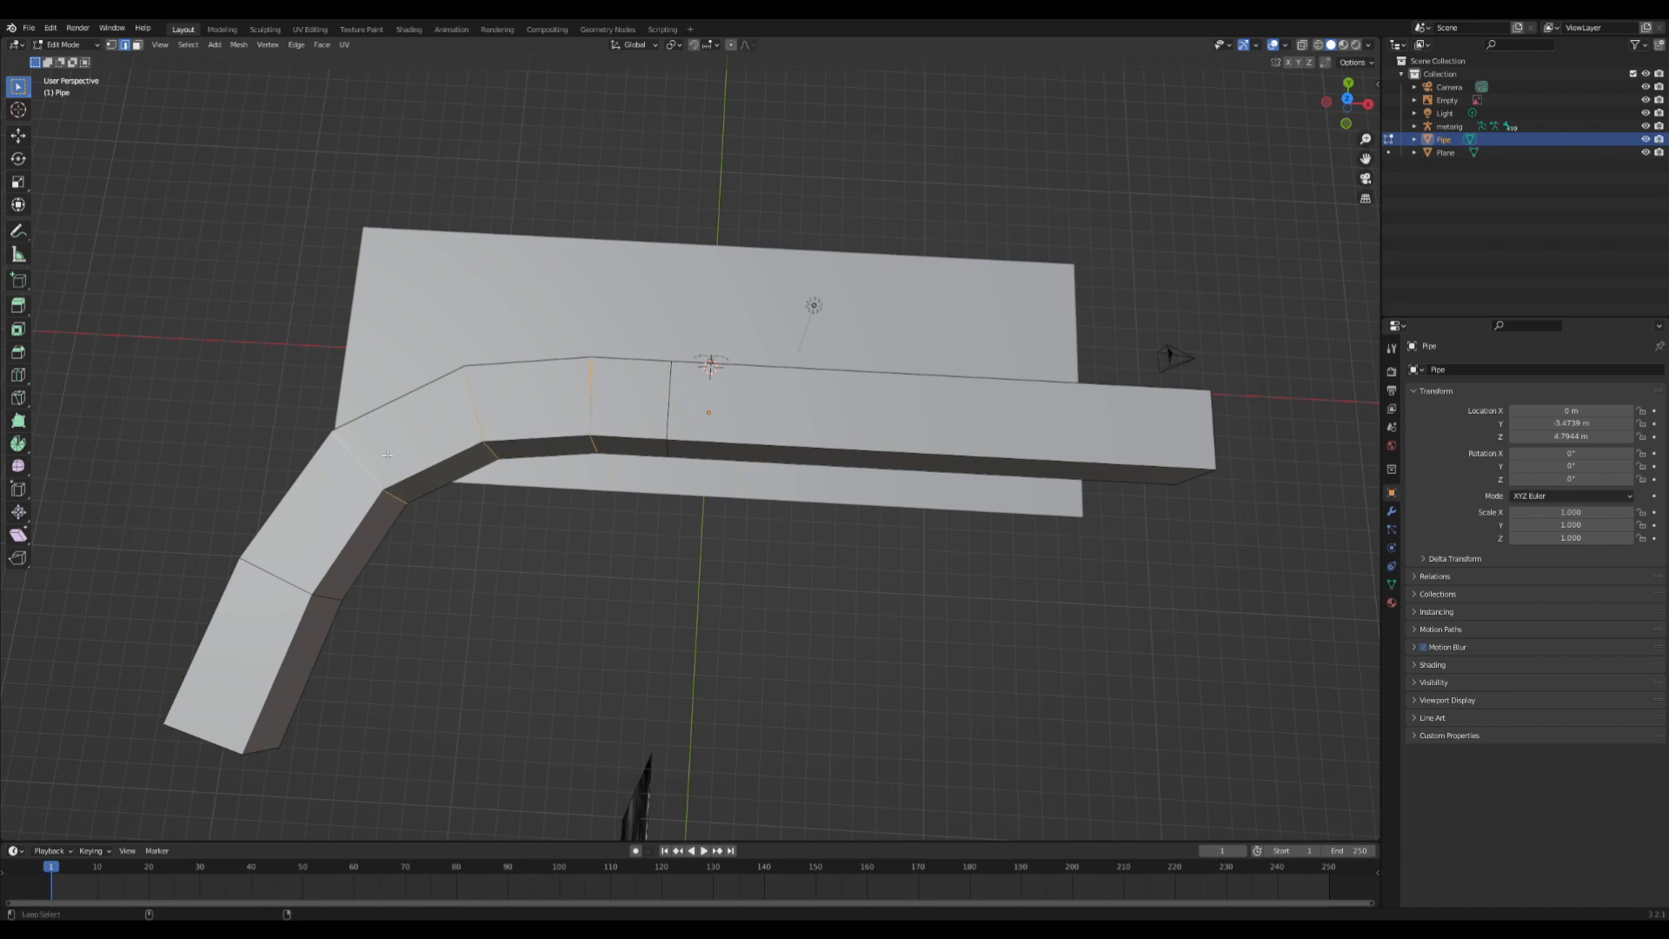
left_click(269, 590, "alt+shift")
middle_click_drag(662, 429, 793, 385)
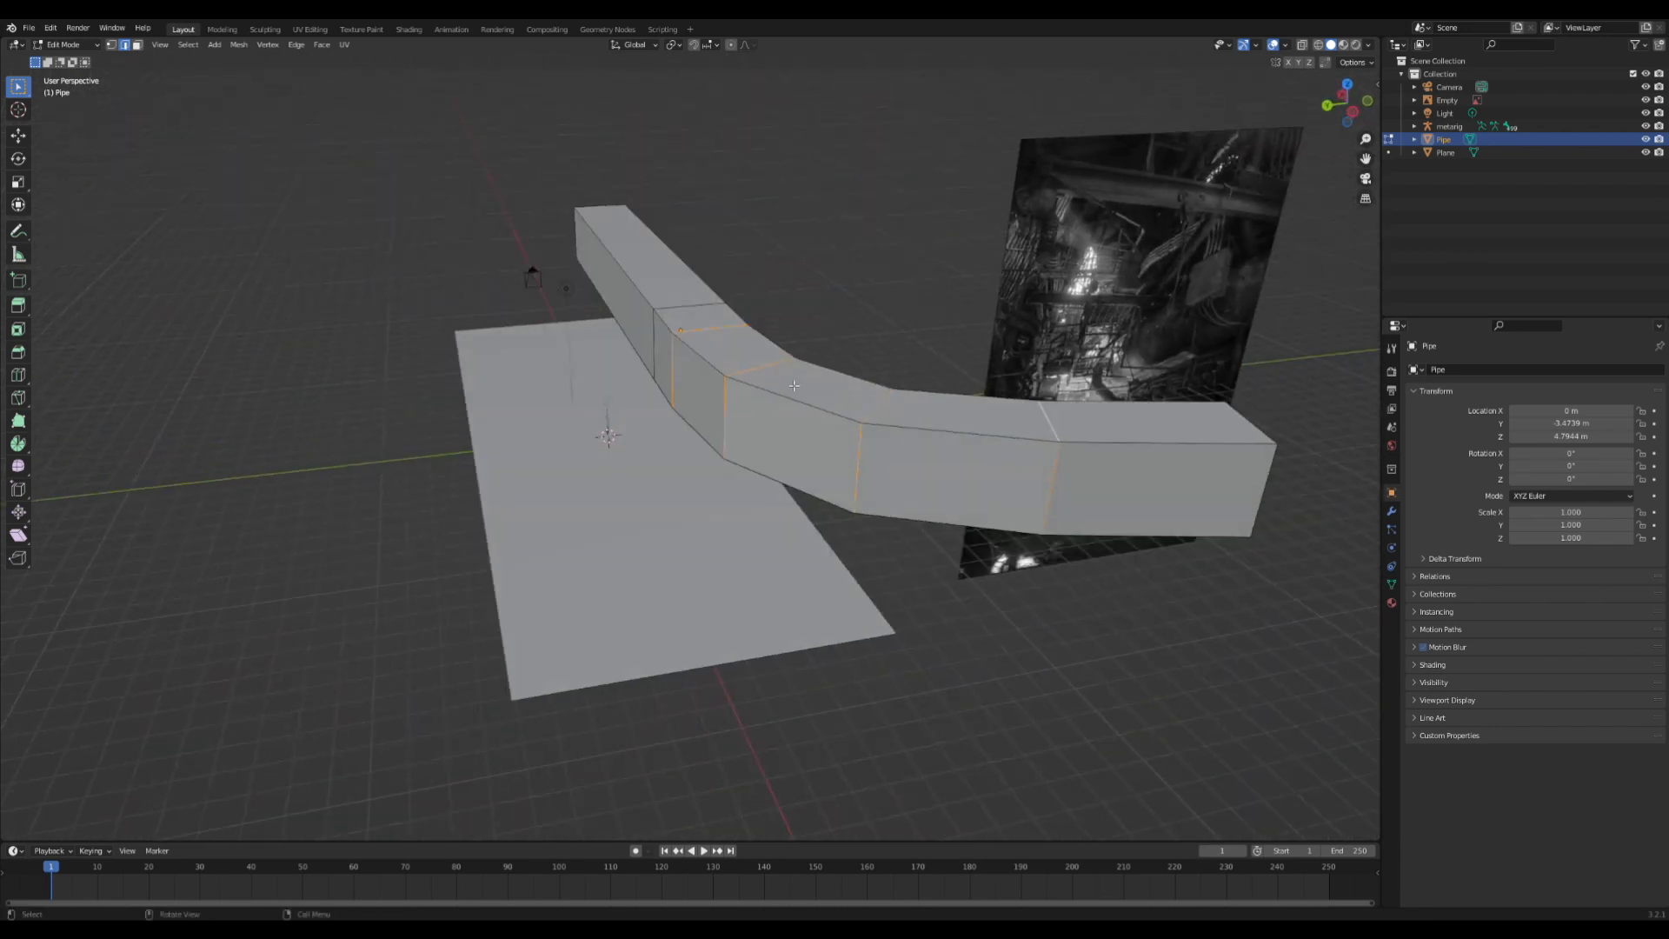
- Reselect the bend's four edge loops and bevel them with an offset of about 1.79 m
left_click(722, 410)
left_click(687, 384, "alt+shift")
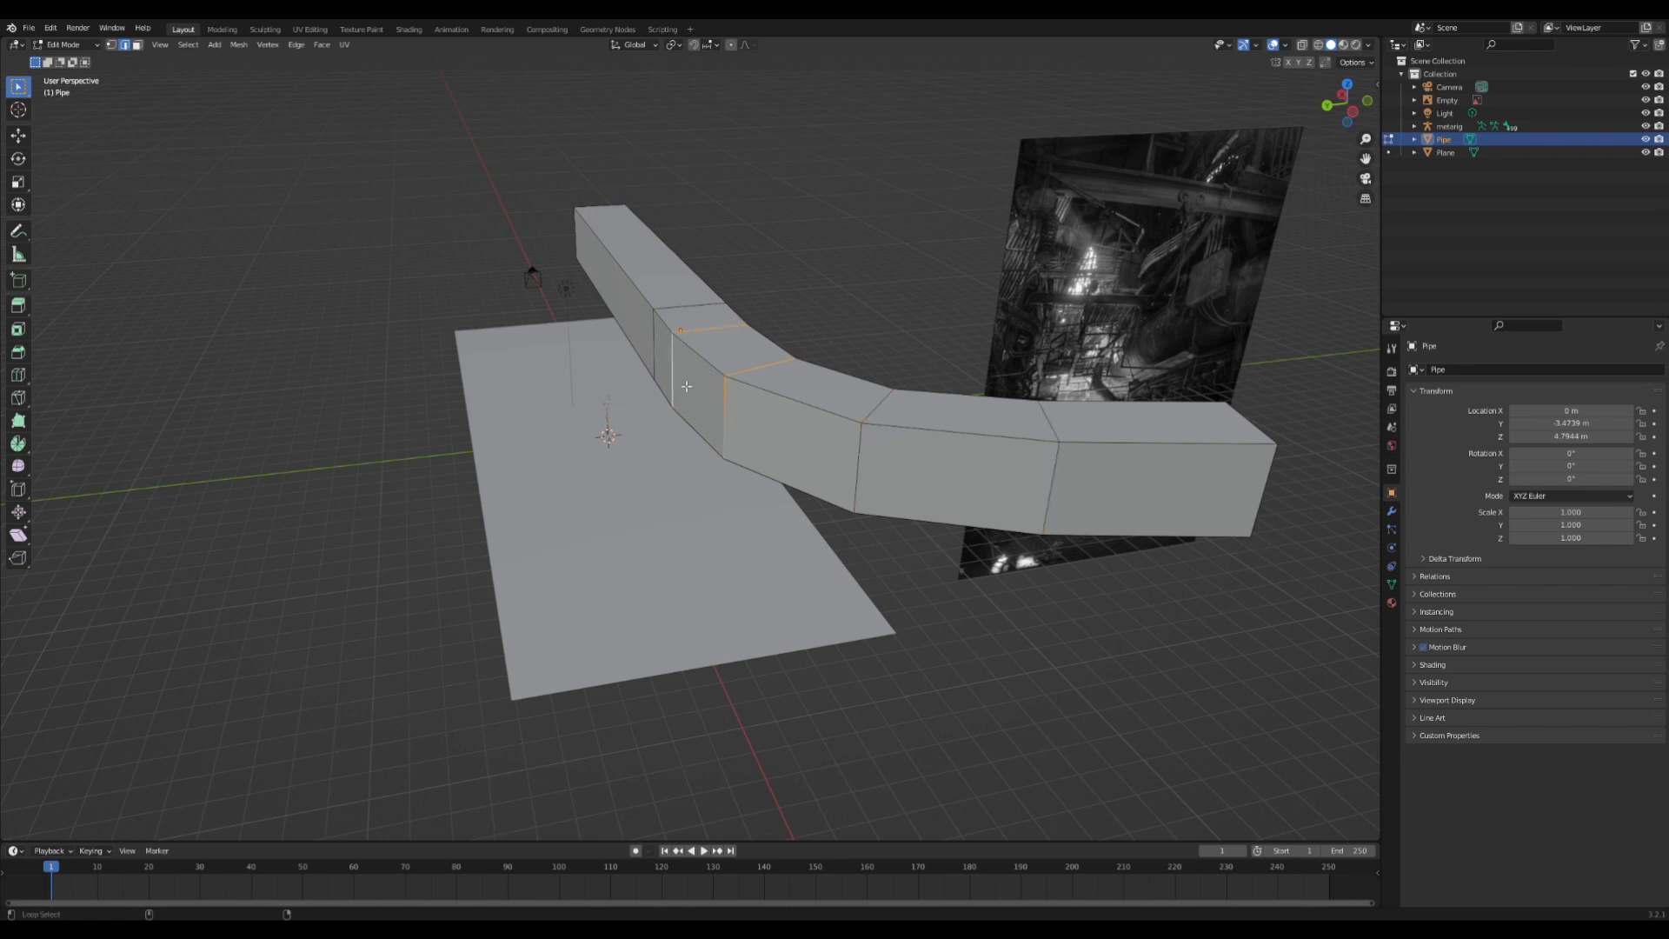
left_click(857, 455, "alt+shift")
left_click(1054, 472, "alt+shift")
middle_click_drag(1069, 474, 908, 391)
scroll(950, 397, "up", 3)
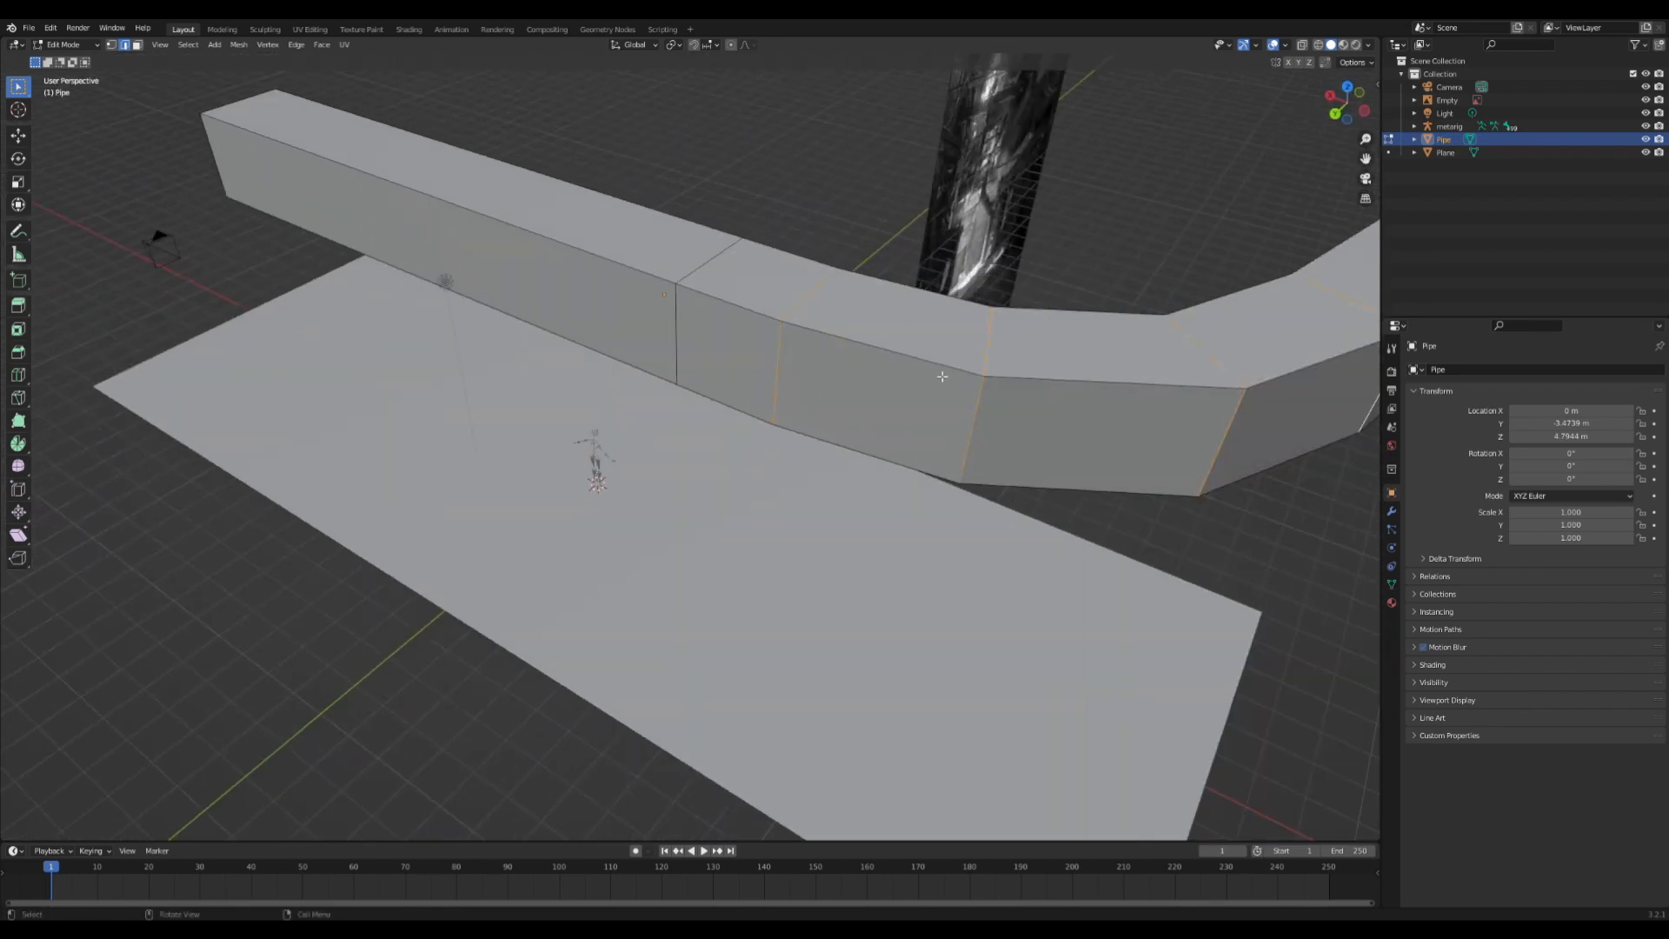
key("ctrl+b")
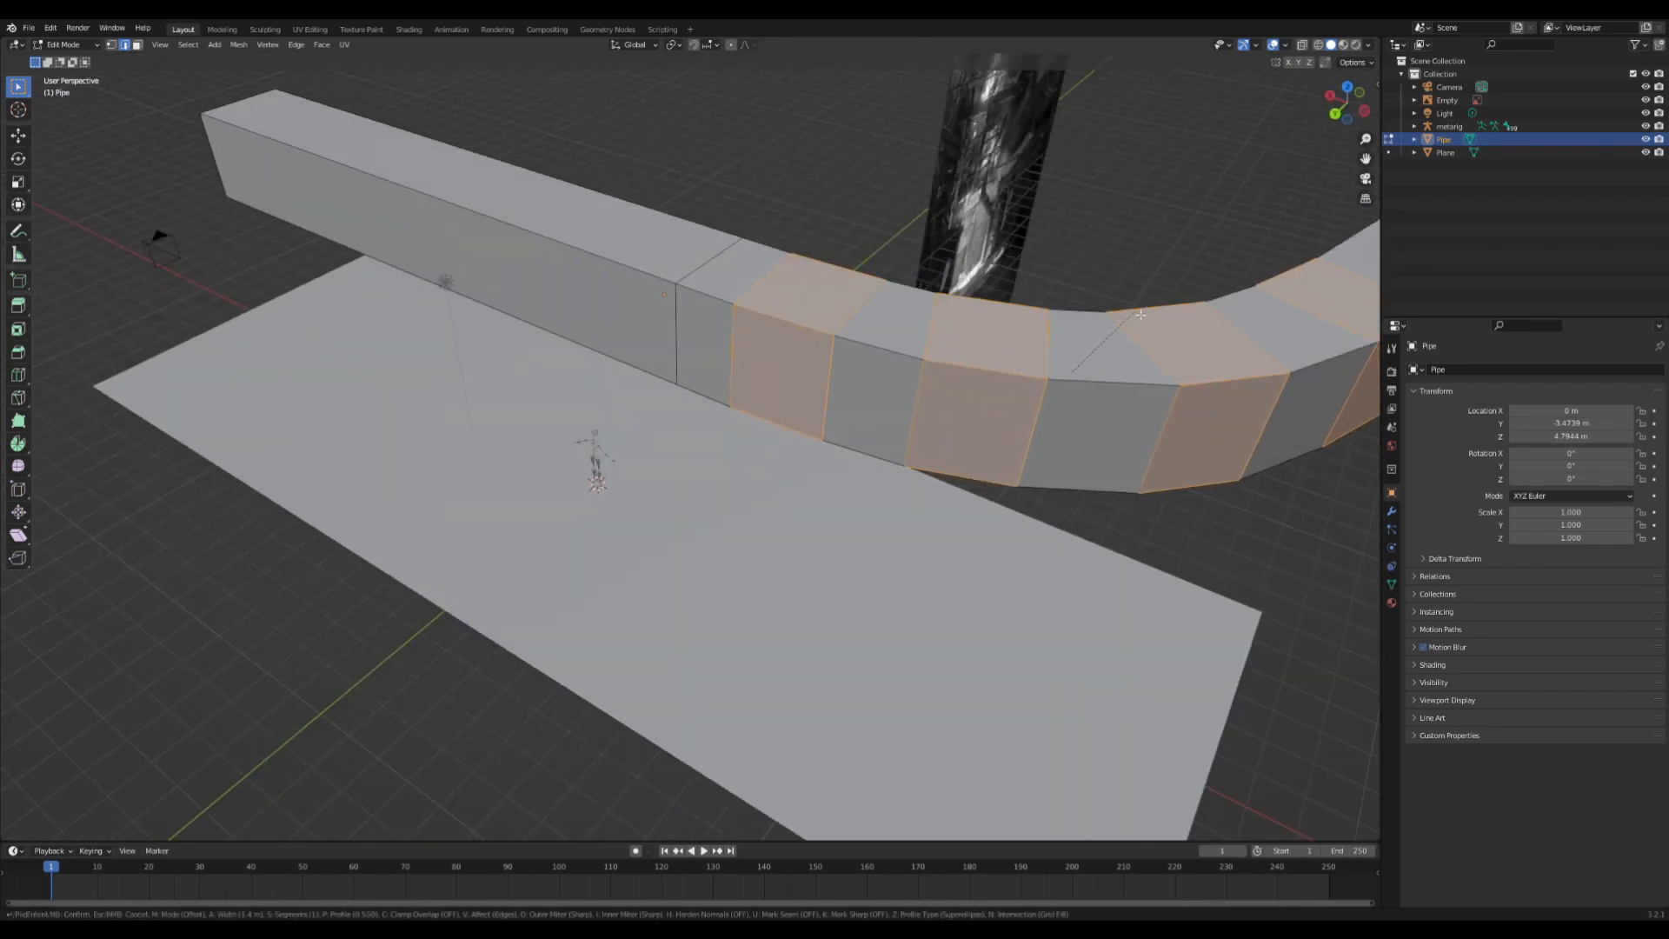
left_click(1163, 296)
scroll(798, 396, "down", 2)
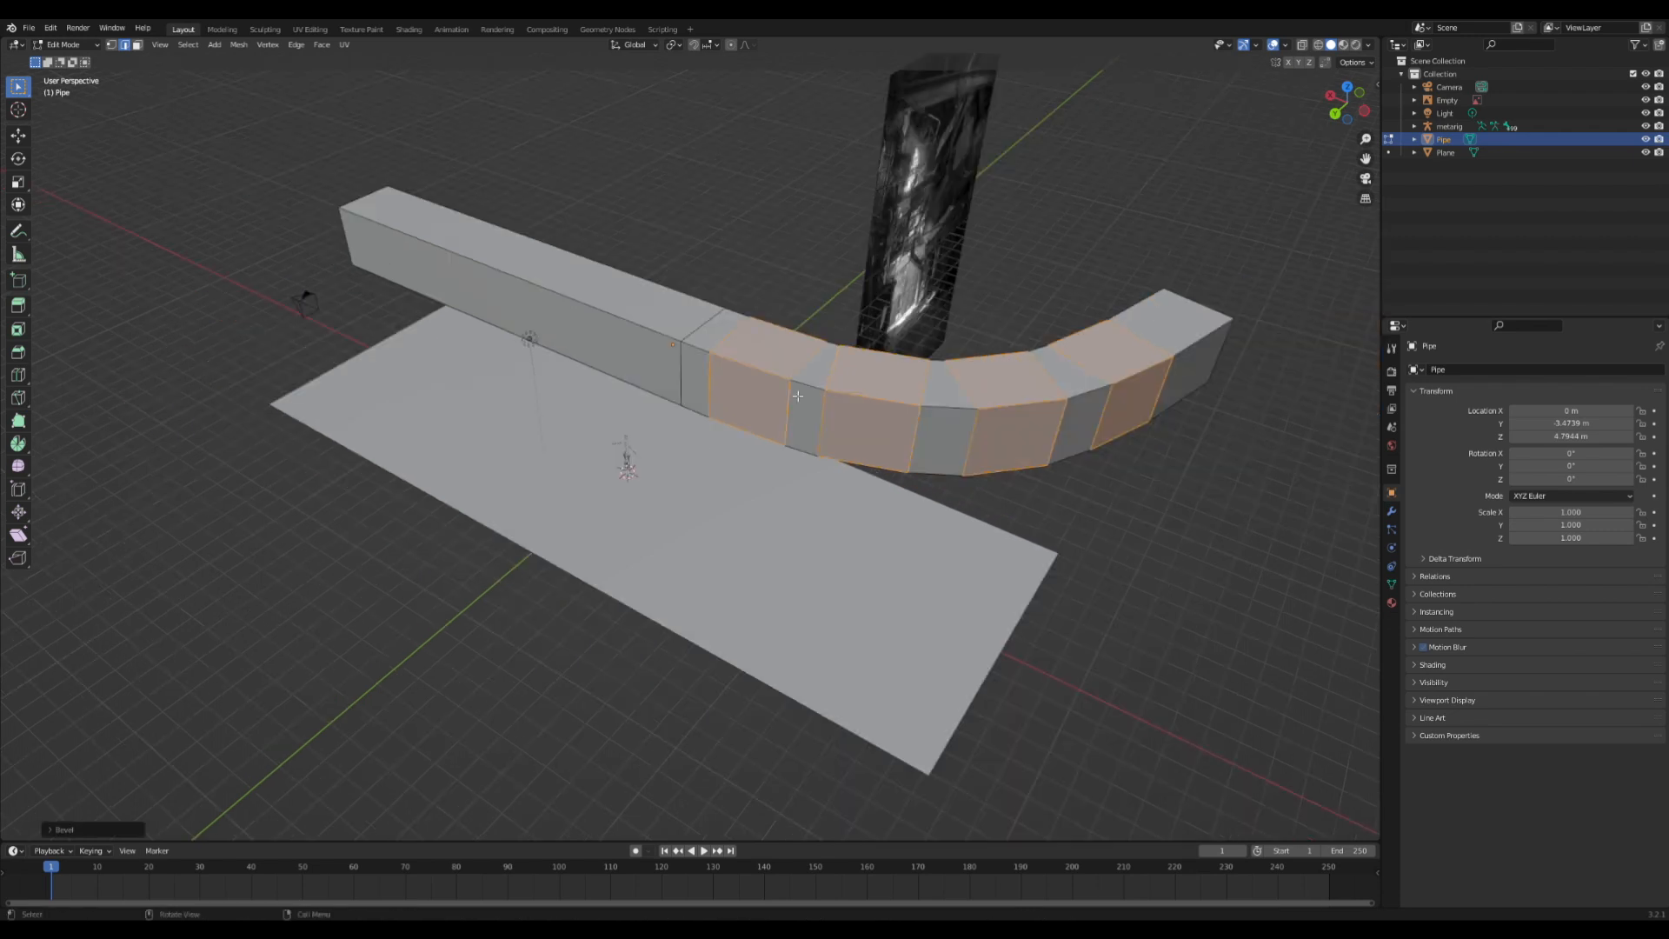
- Change the bevel width type to Percent, then bevel the bend's loops again at about 31% with 3 segments
left_click(97, 830)
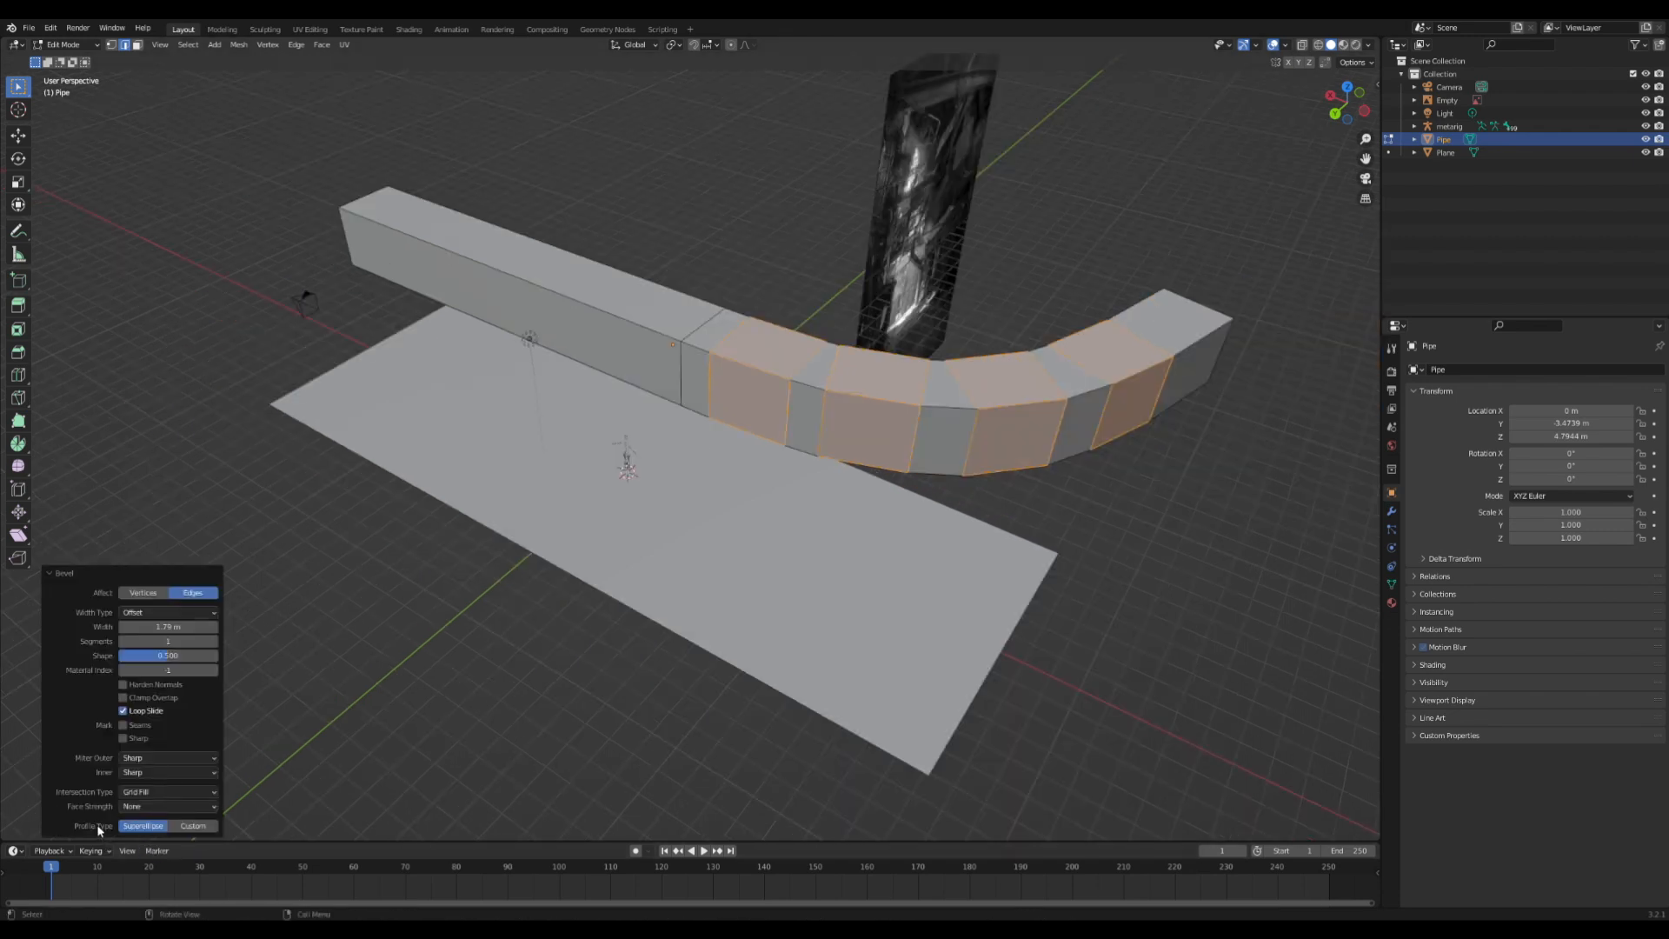
left_click(168, 613)
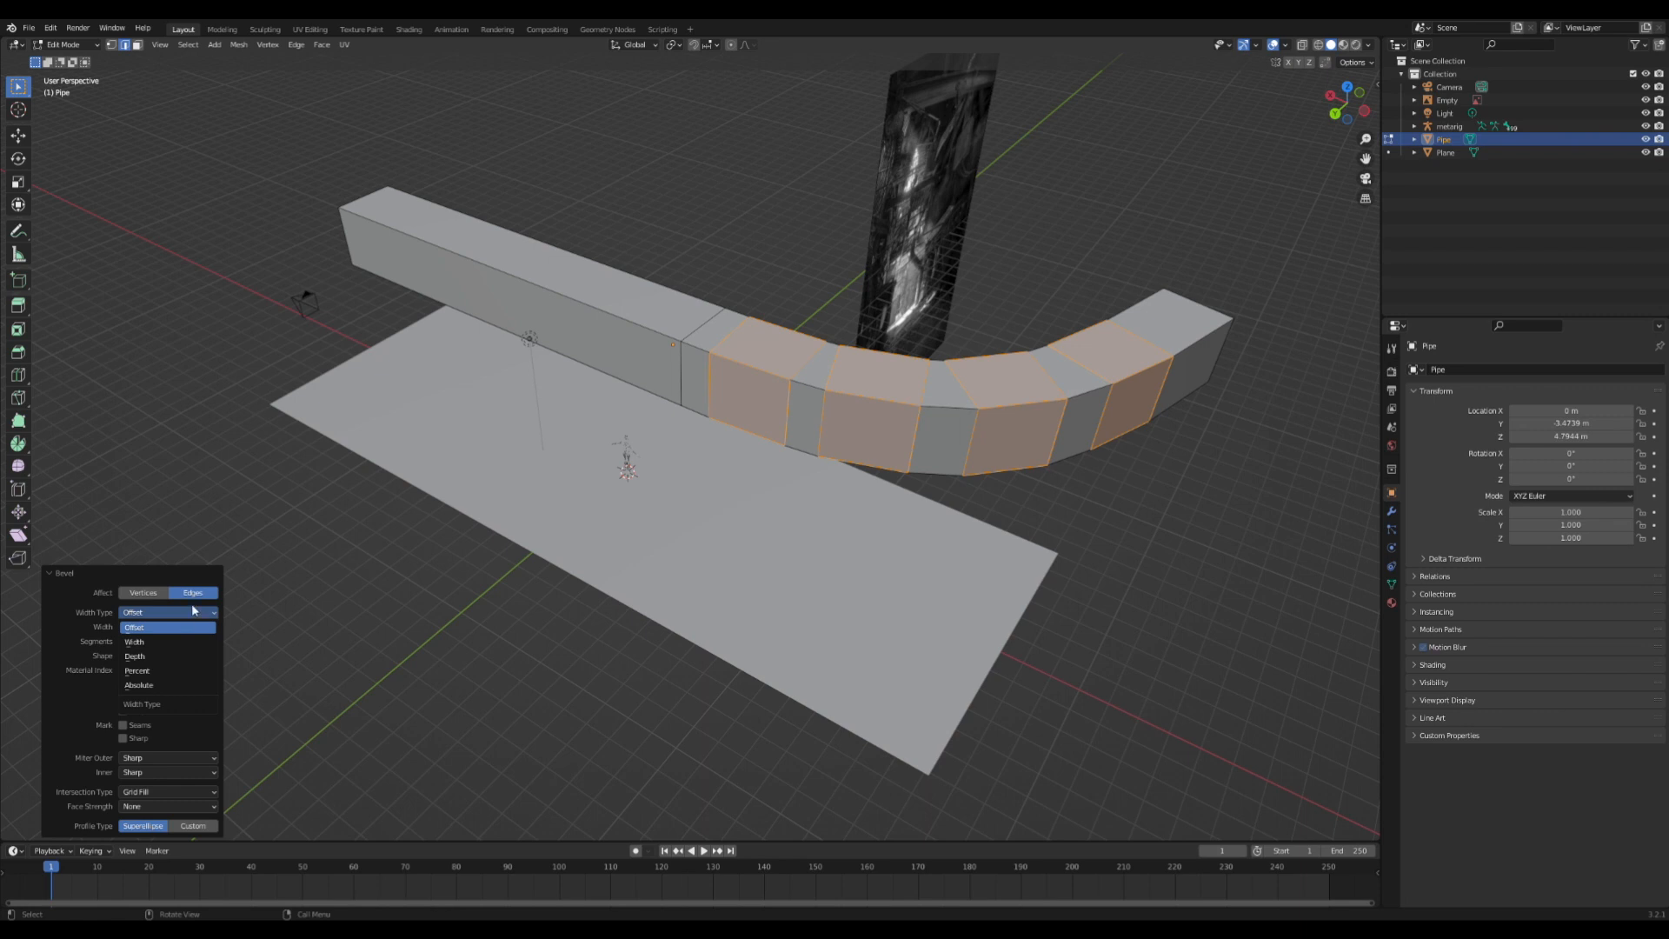
left_click(139, 671)
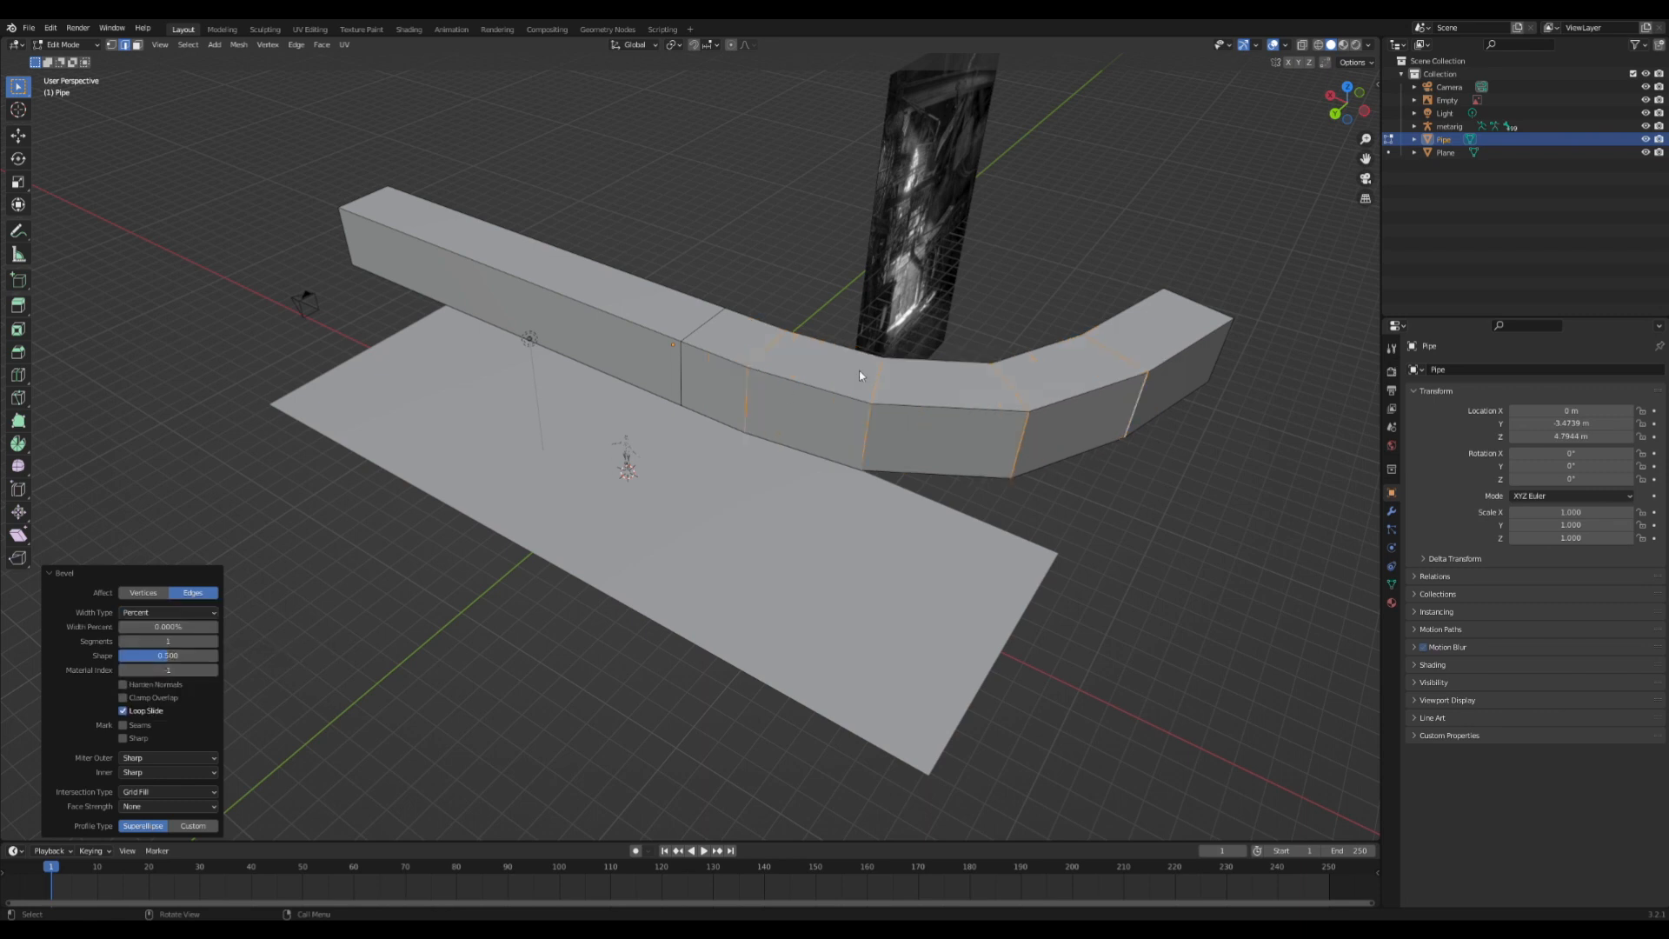
key("ctrl+b")
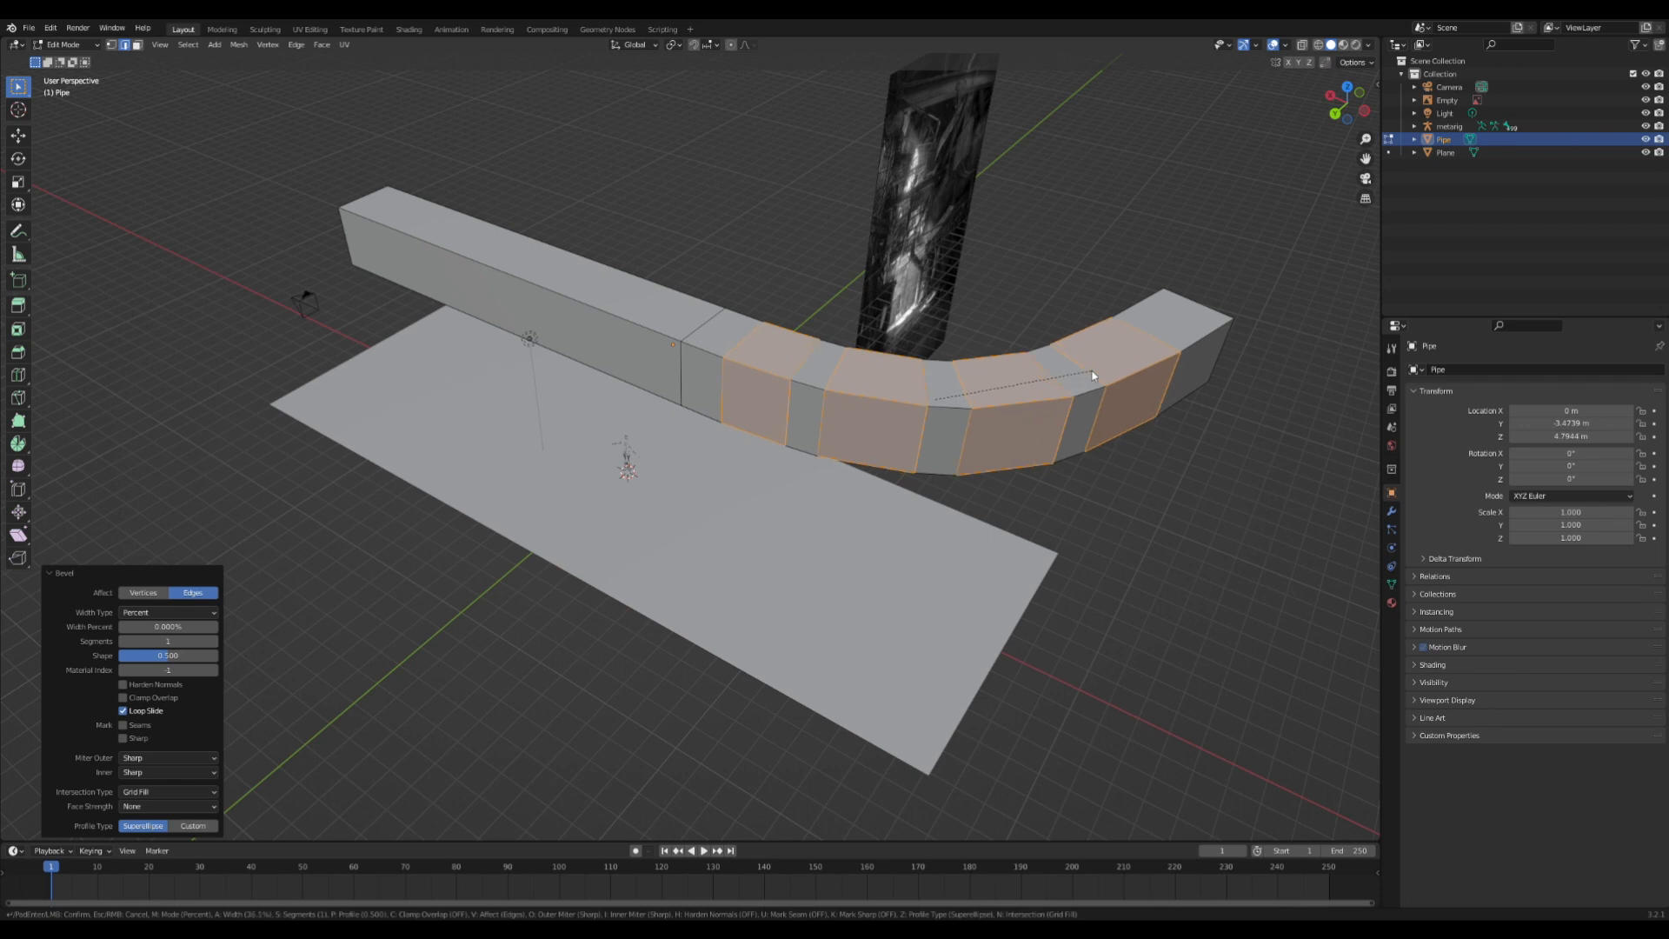
left_click(1093, 375)
middle_click_drag(1094, 375, 621, 446)
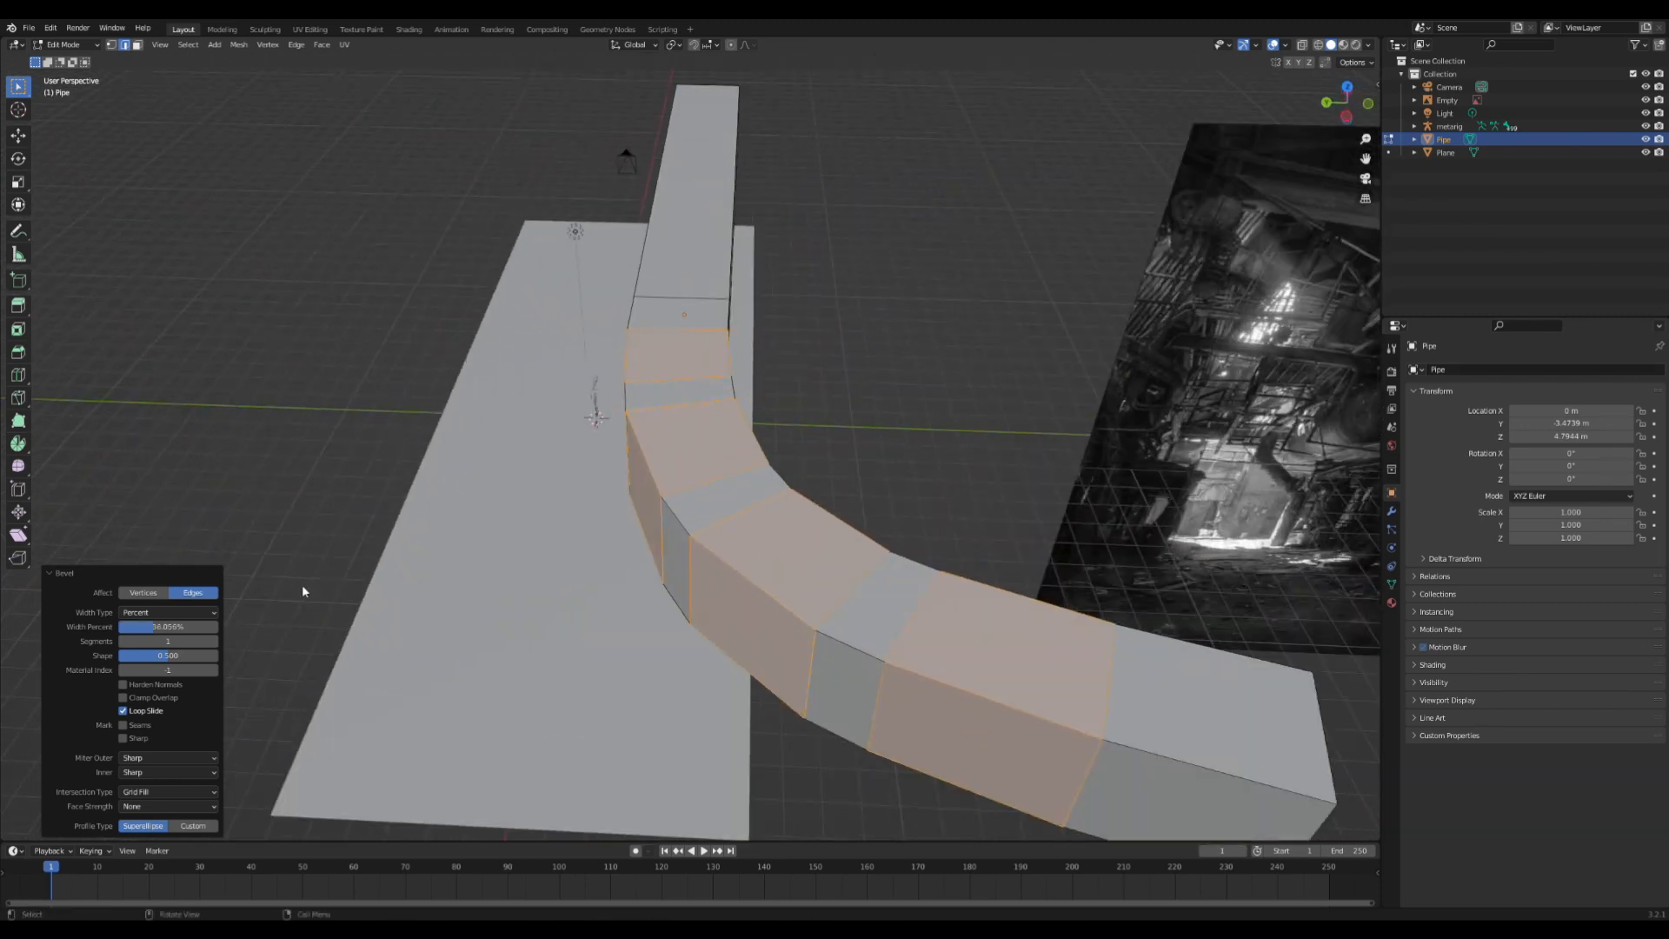
left_click(214, 641)
left_click(214, 642)
- Select the pipe's lengthwise edge loops and bevel them by about 40% to round its cross-section
middle_click_drag(609, 522, 673, 299)
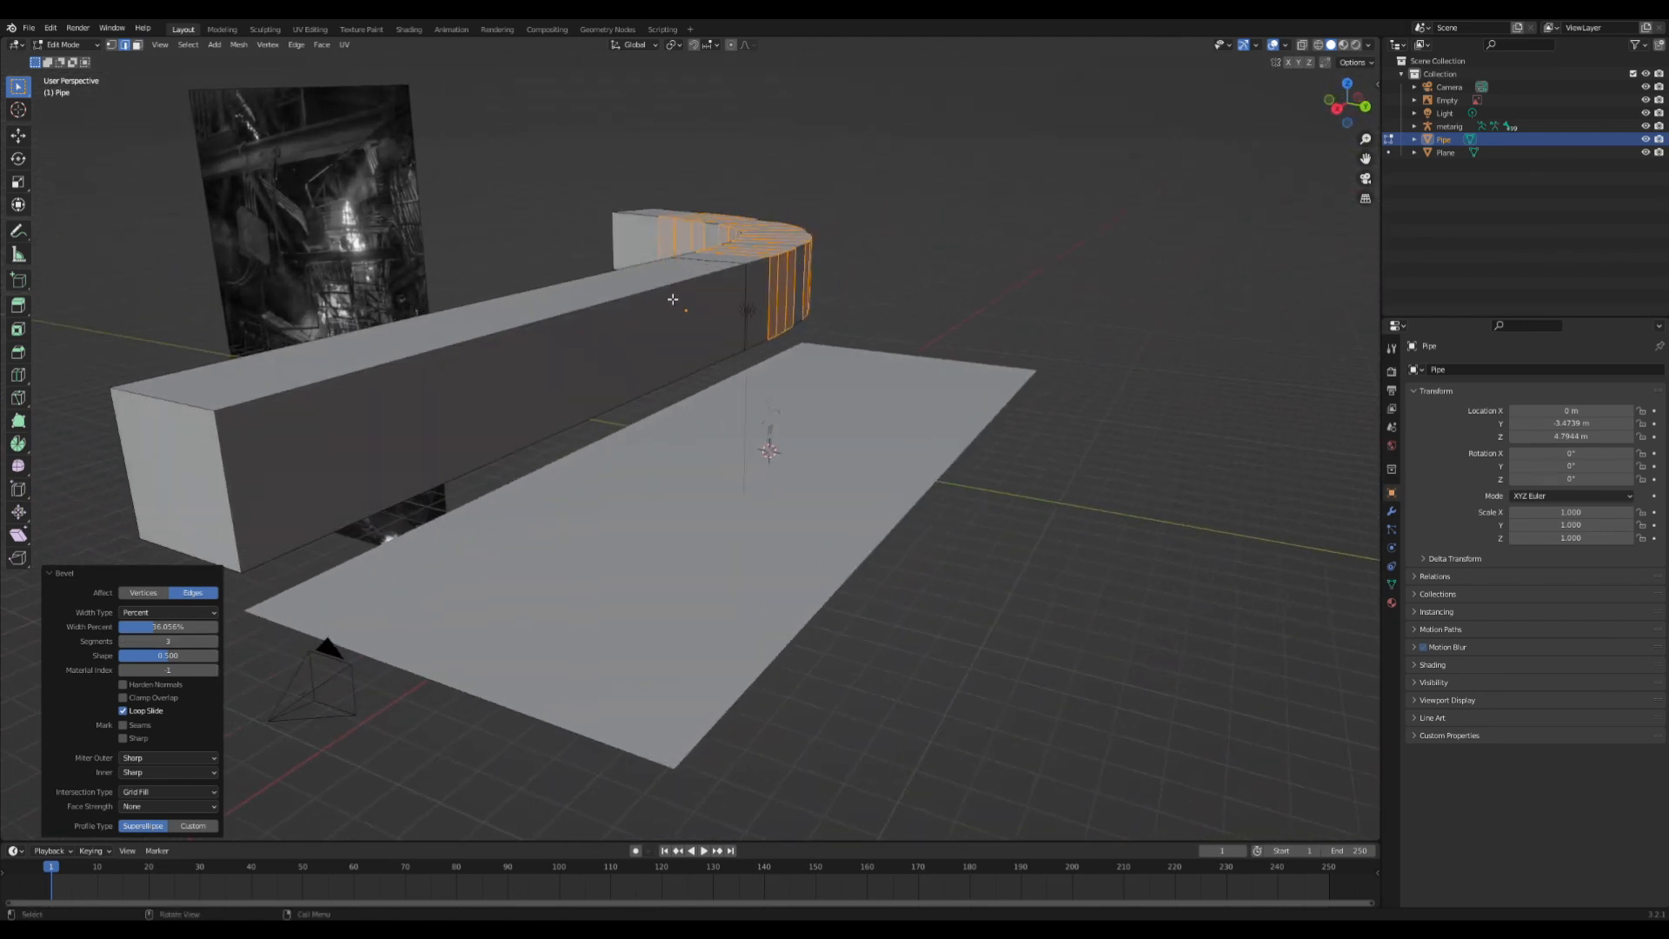
left_click(654, 295, "alt")
left_click(649, 381, "alt+shift")
middle_click_drag(648, 380, 827, 355)
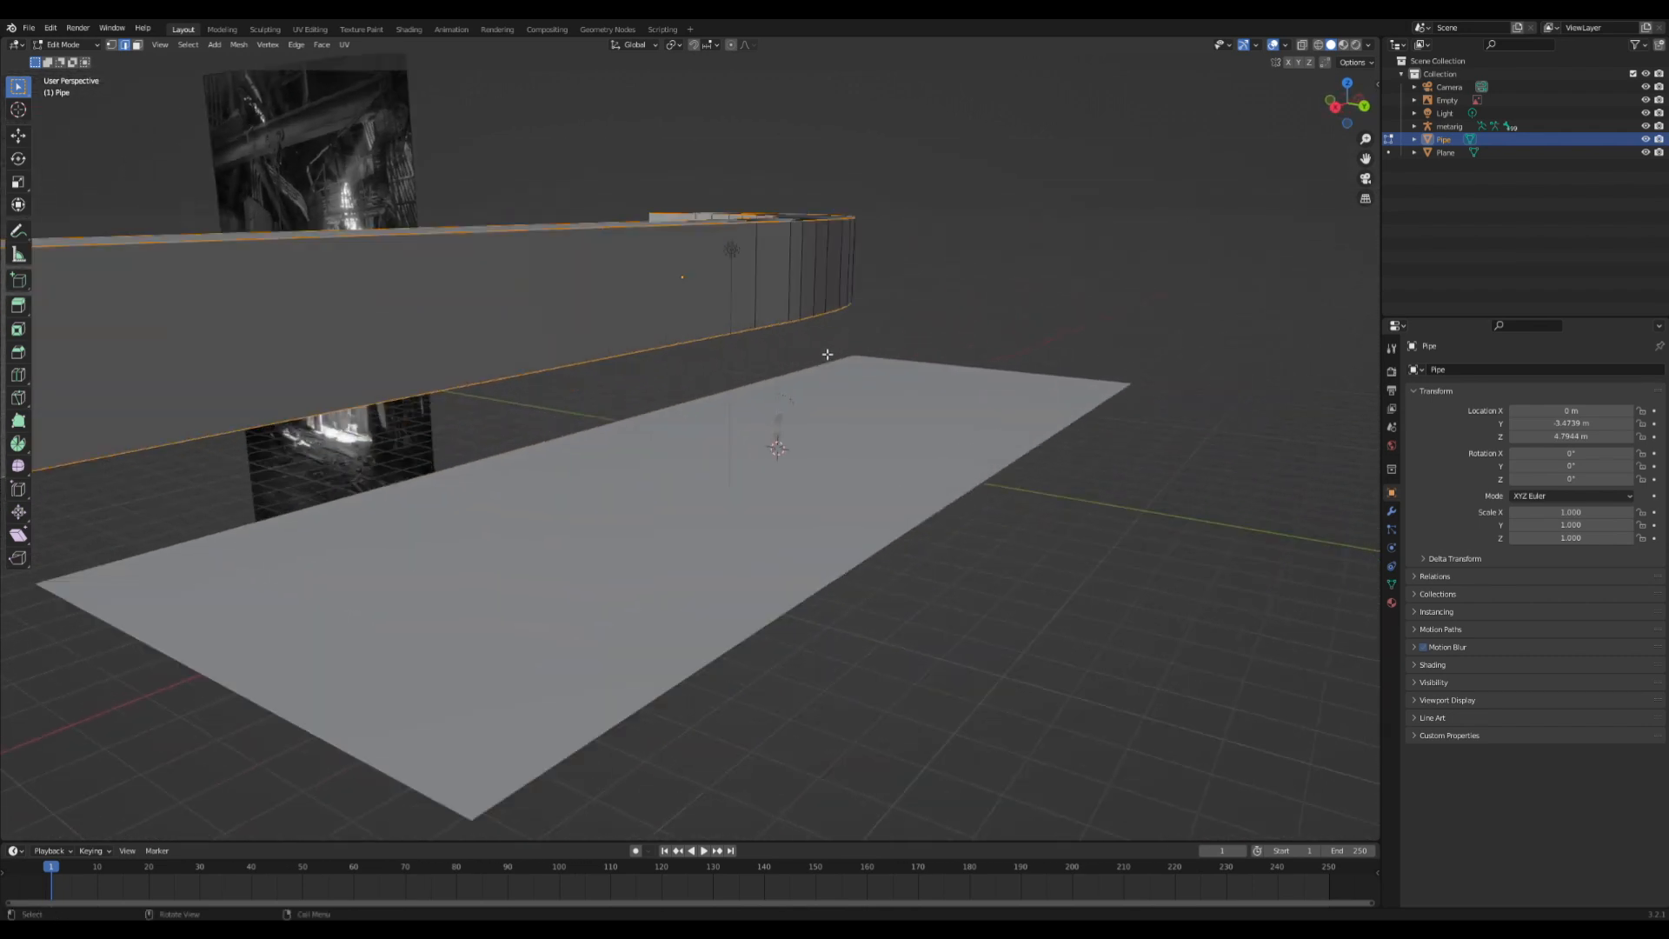
middle_click_drag(930, 316, 961, 302)
key("ctrl+b")
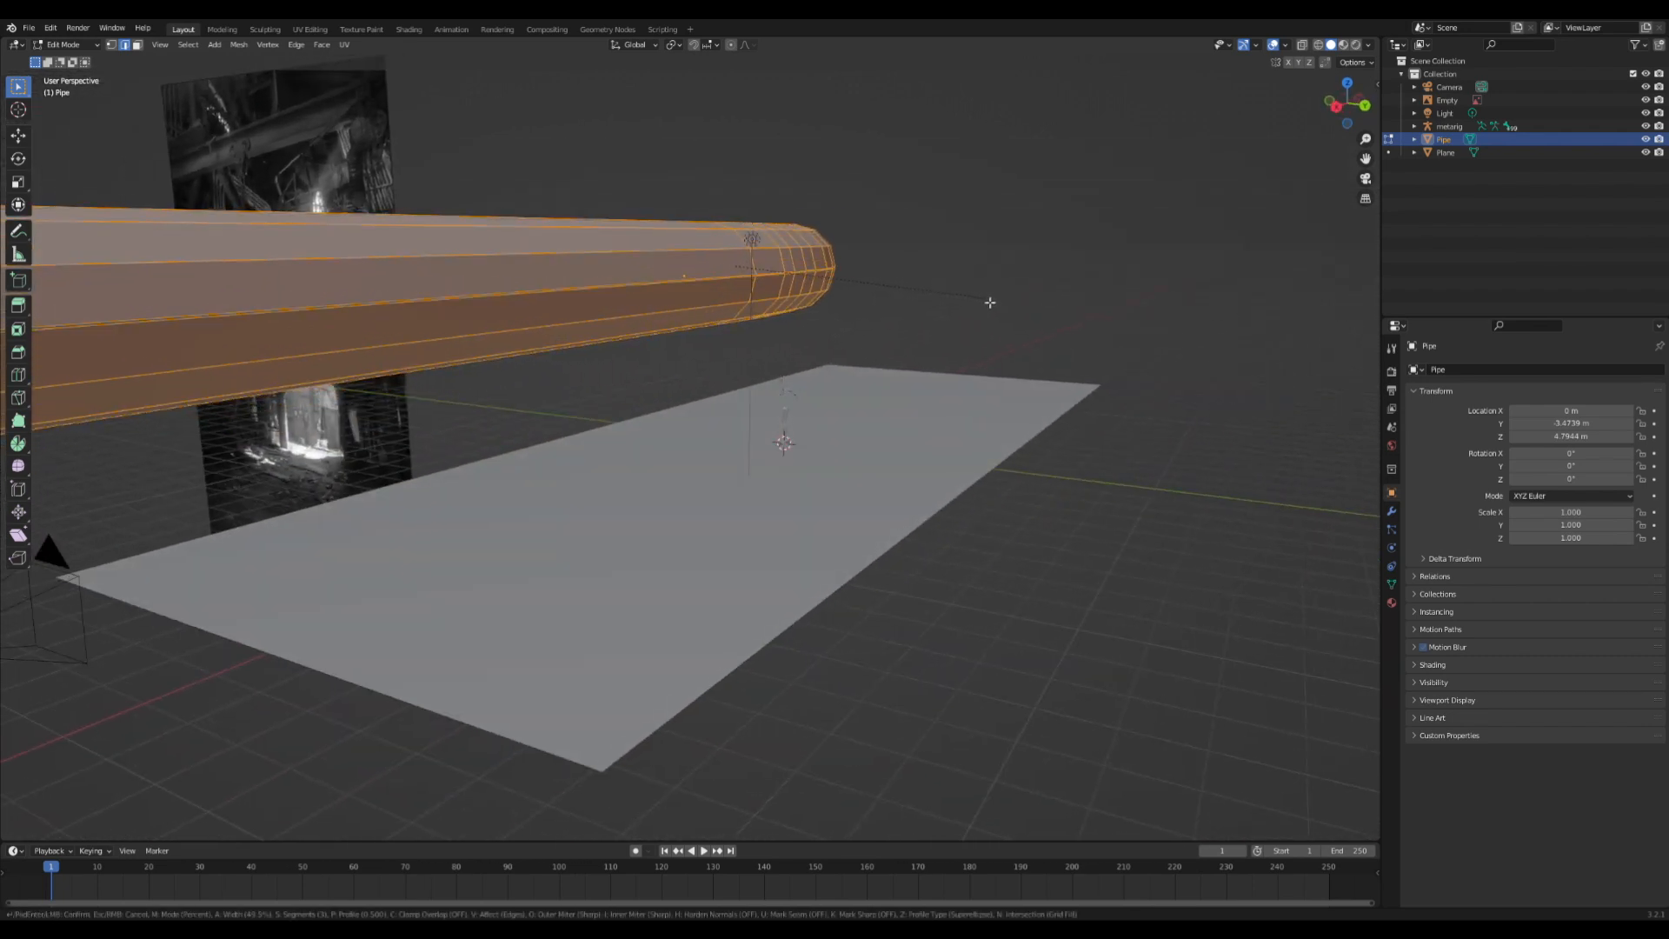
left_click(987, 299)
mouse_move(988, 298)
middle_mouse_down()
mouse_move(991, 272)
mouse_move(1005, 293)
middle_mouse_up()
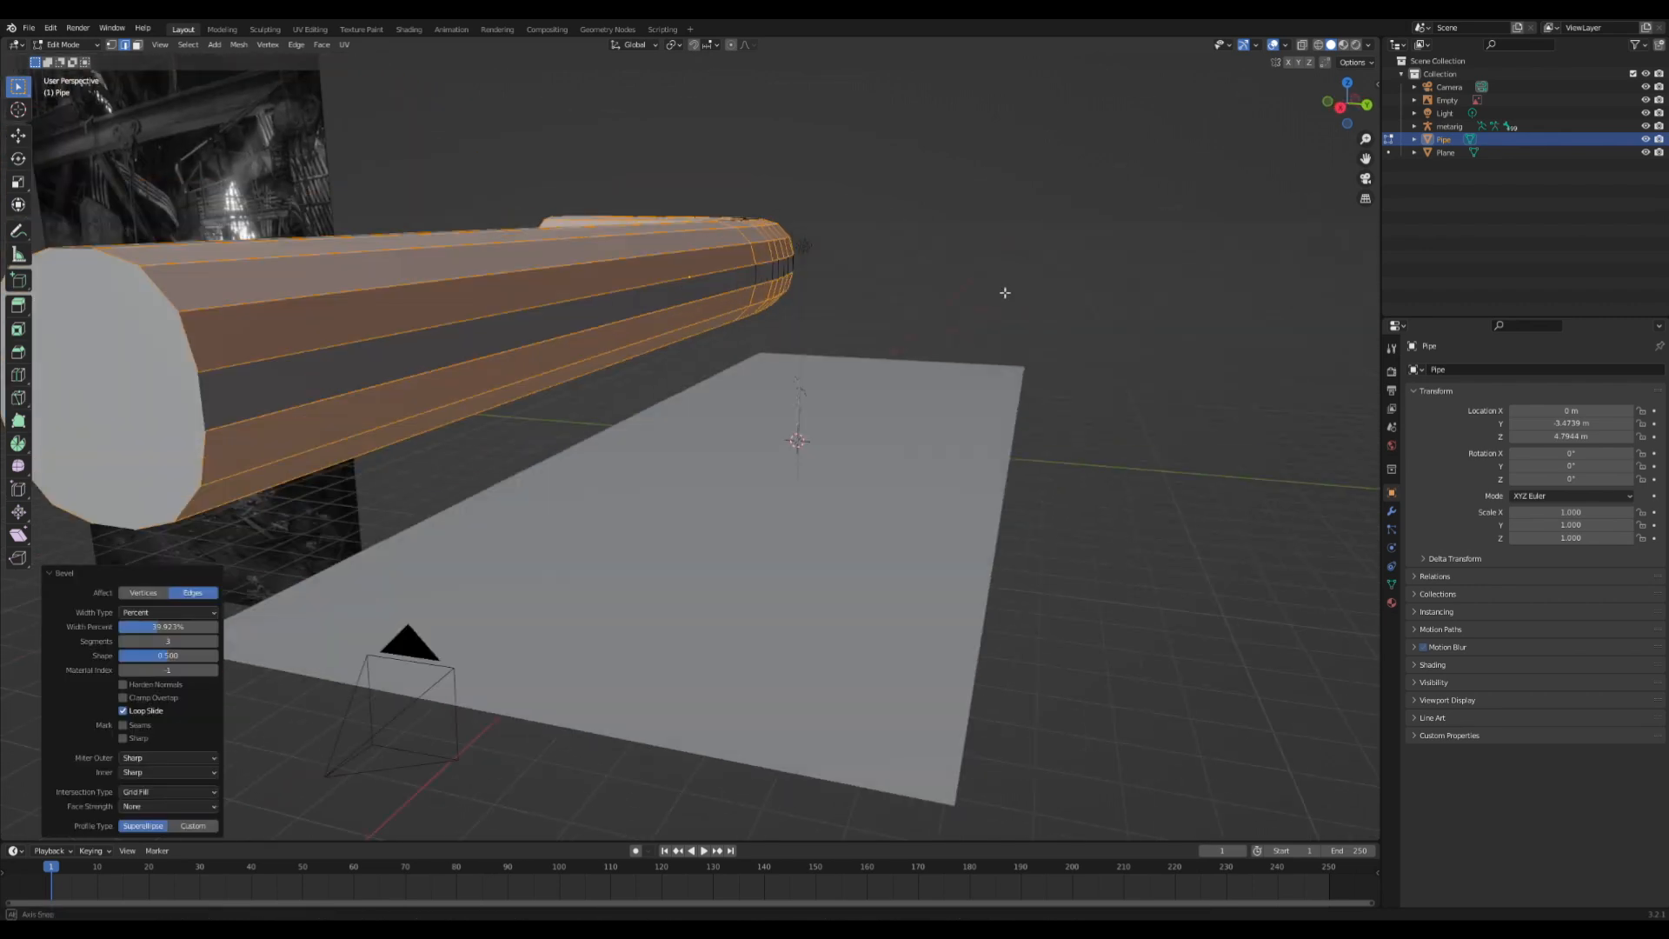
- Set the lengthwise bevel to 6 segments and widen it to about 46% for a nearly circular profile
left_click(214, 641)
left_click(214, 640)
left_click(214, 641)
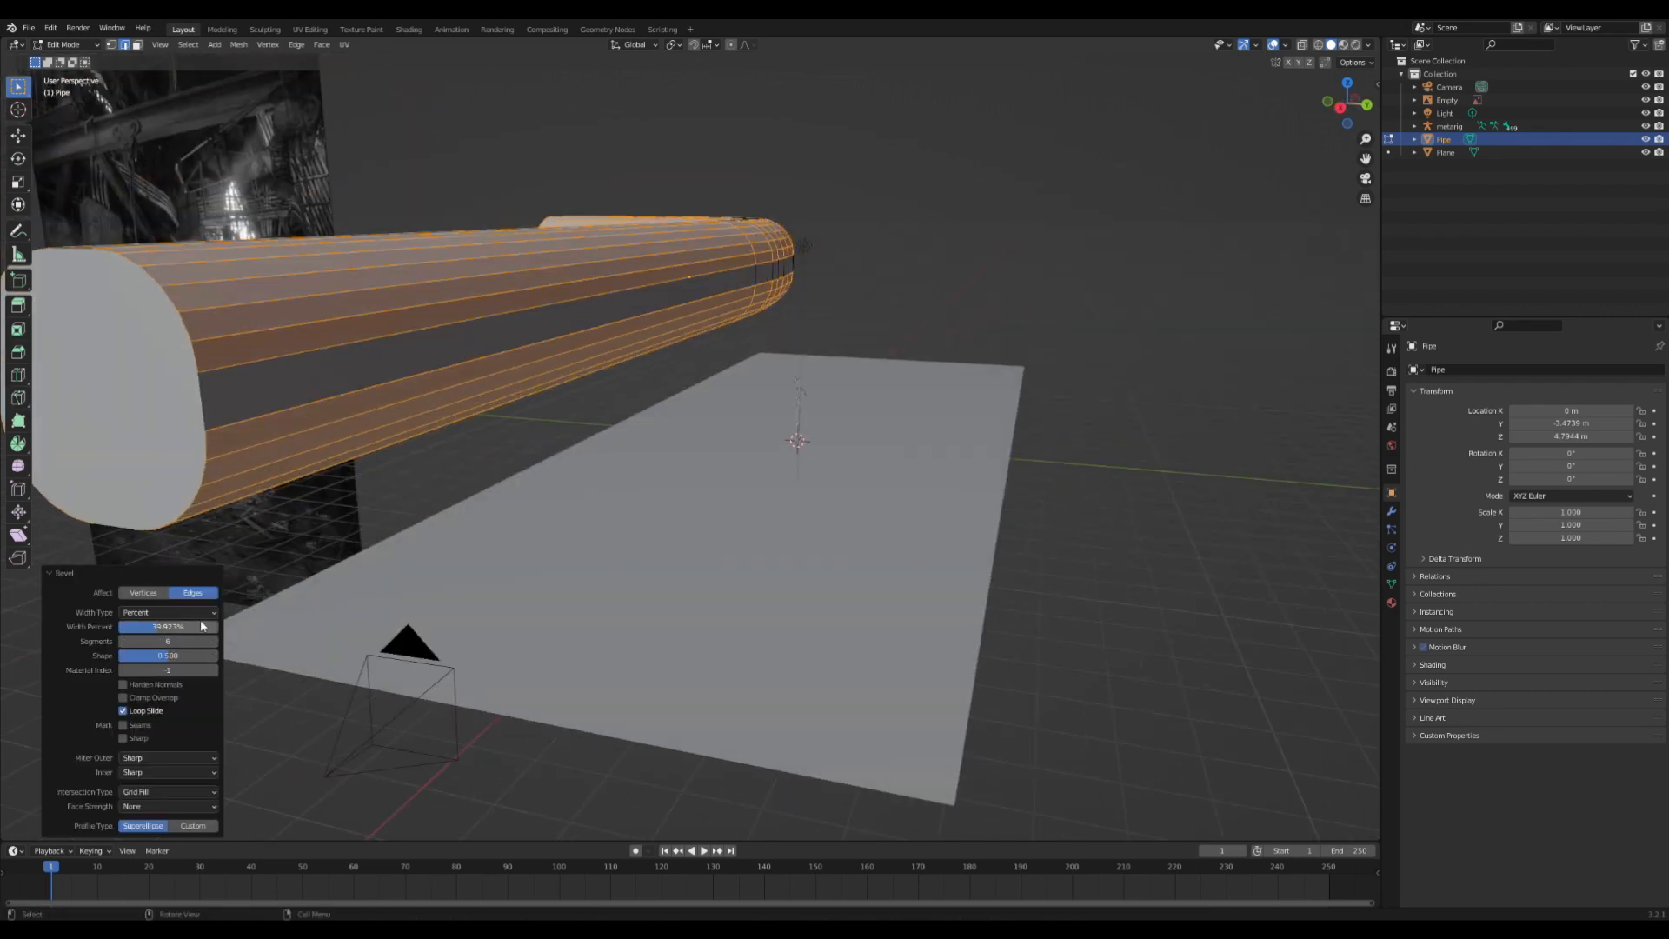
left_click_drag(204, 627, 211, 626)
middle_click_drag(751, 389, 760, 377)
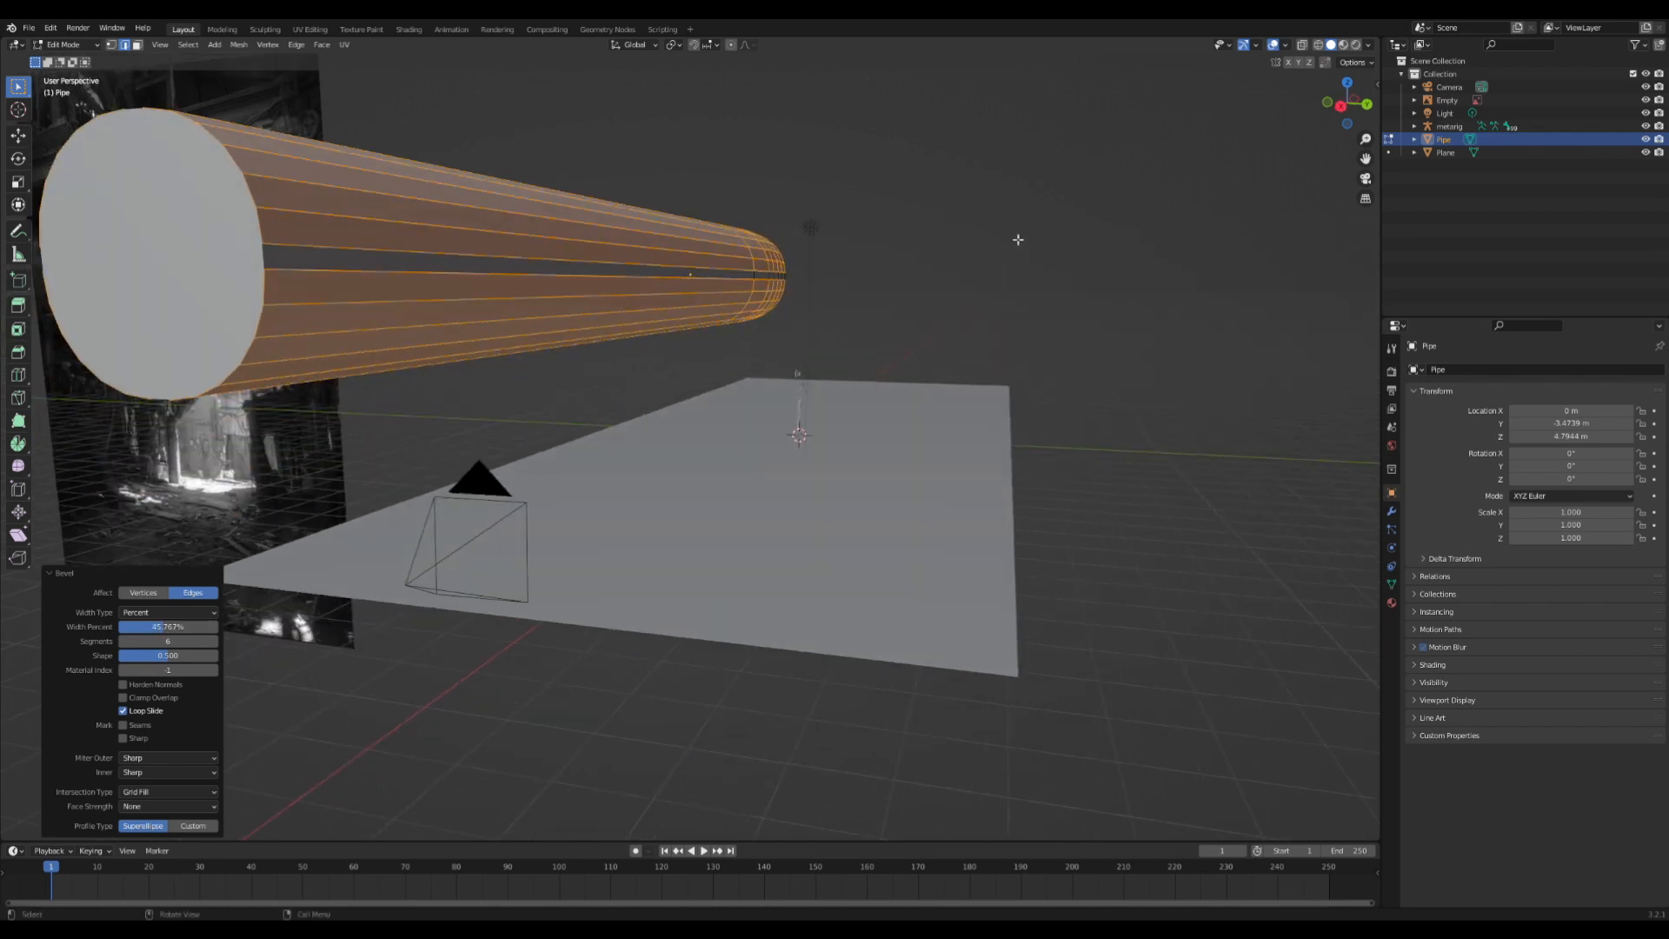
- Return to Object Mode, save the file, and shade the pipe smooth
key("Tab")
middle_click_drag(1017, 242, 846, 269)
key("ctrl+s")
right_click(844, 272)
left_click(803, 272)
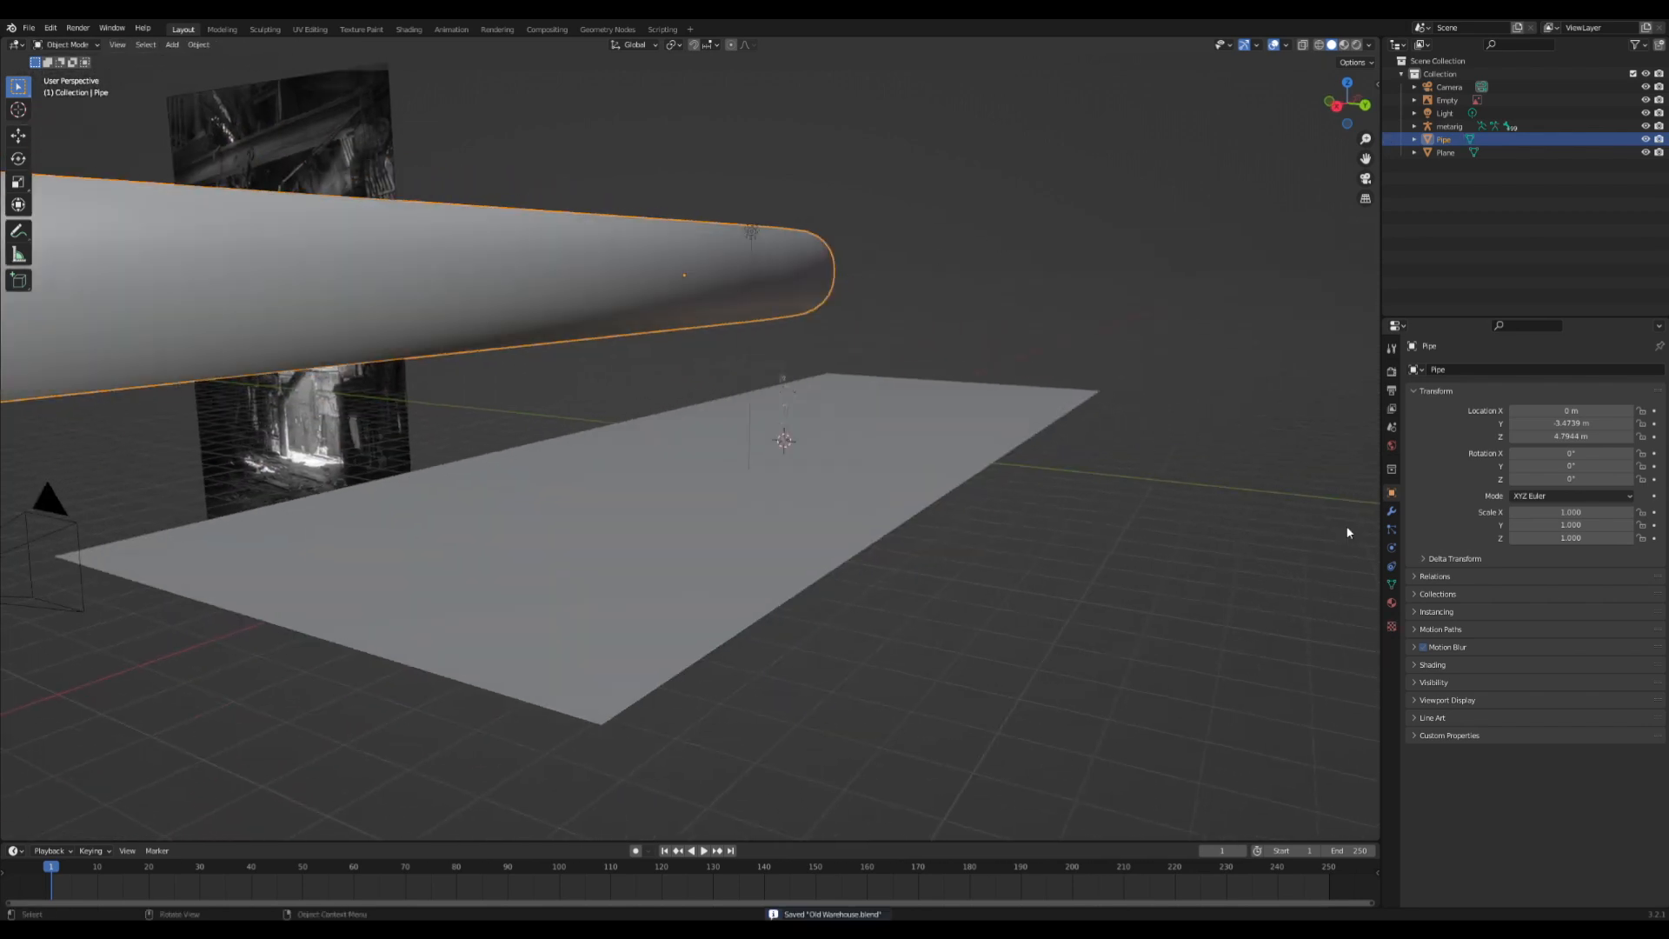
- Enable Auto Smooth at 30° in the pipe mesh's normals settings
left_click(1391, 531)
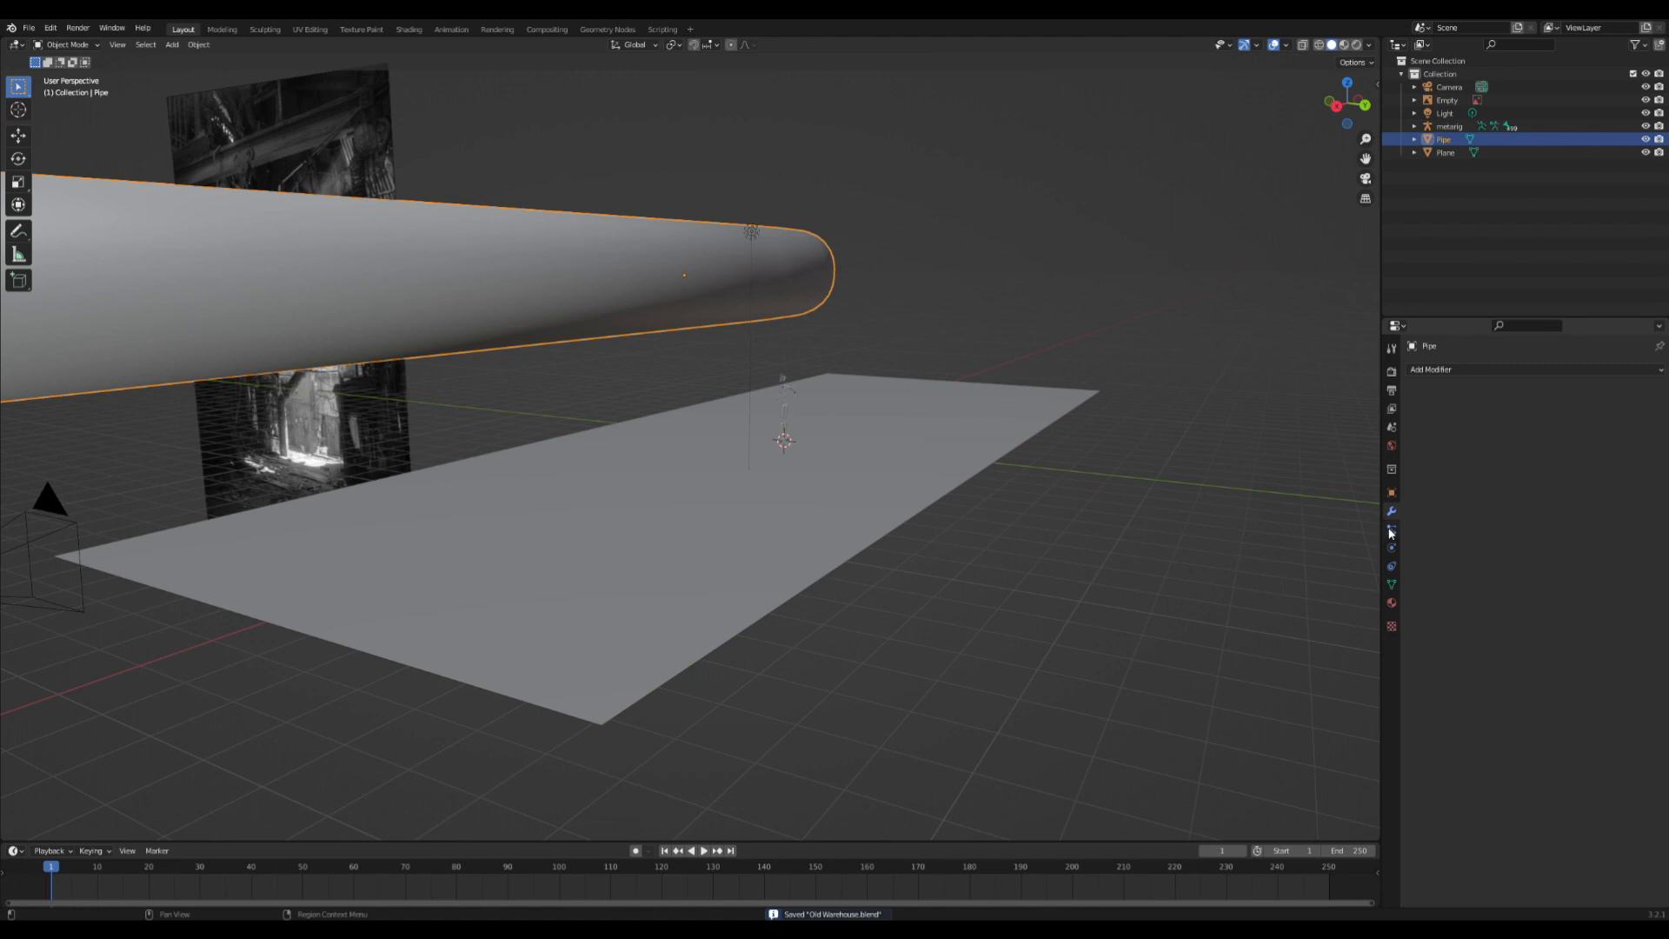
left_click(1392, 584)
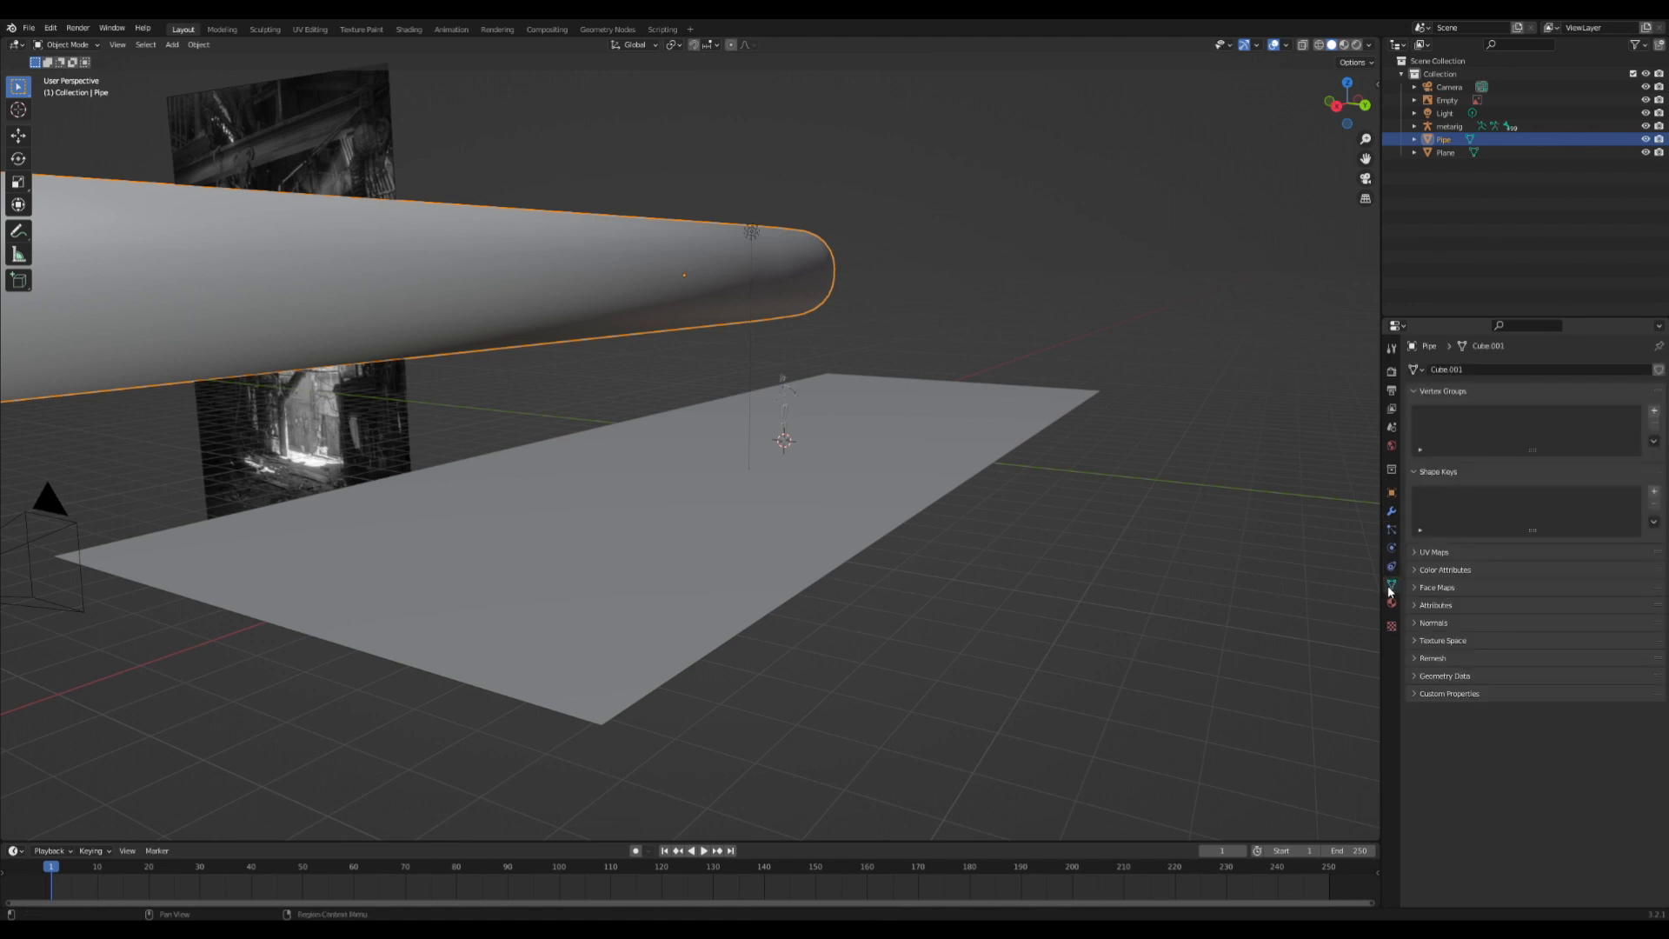
left_click(1431, 623)
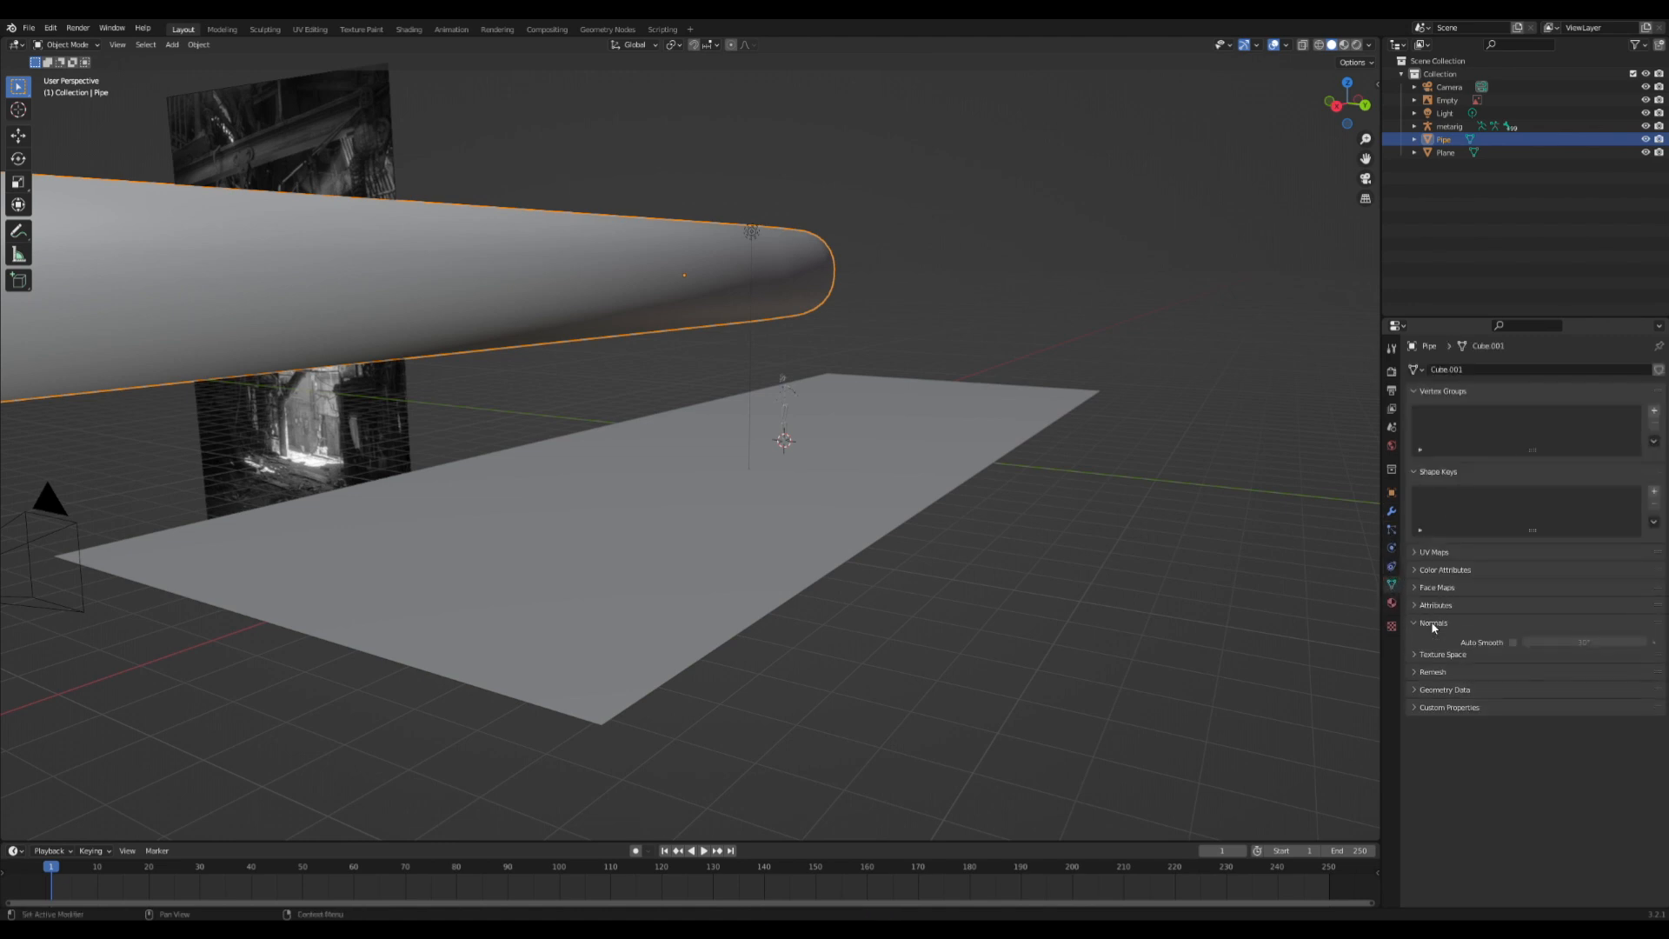
left_click(1512, 642)
- Examine the smoothed pipe's shape from several angles and compare it with the reference image
mouse_move(720, 292)
middle_mouse_down()
mouse_move(709, 313)
mouse_move(769, 309)
middle_mouse_up()
middle_click_drag(142, 346, 200, 387)
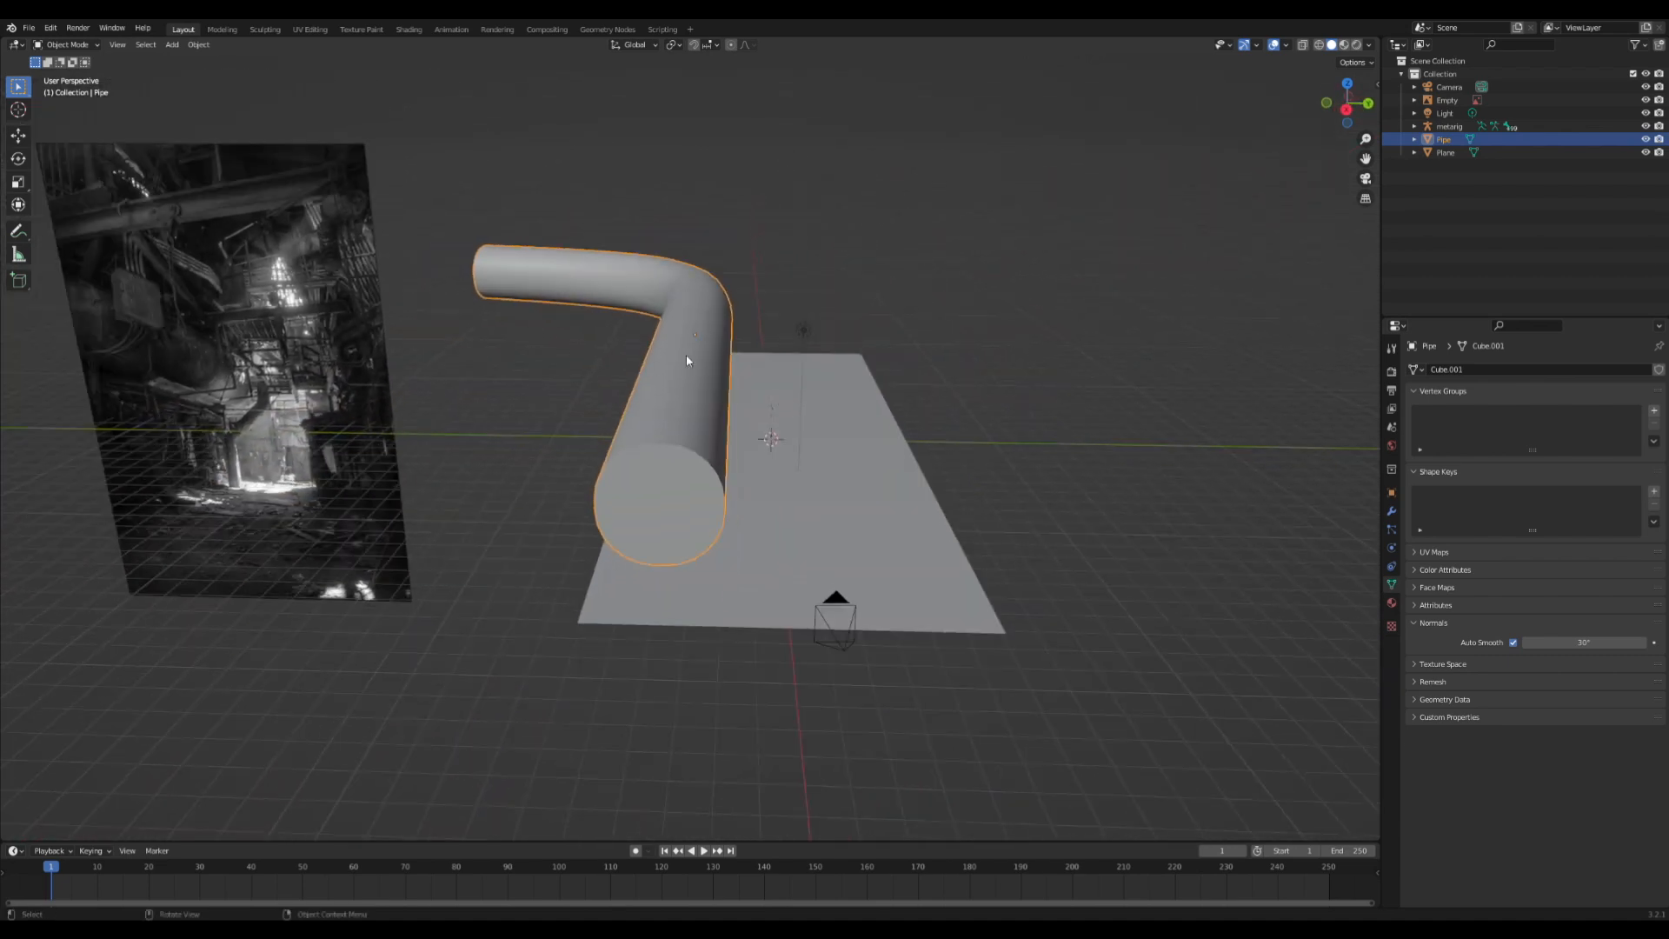
middle_click_drag(686, 360, 614, 450)
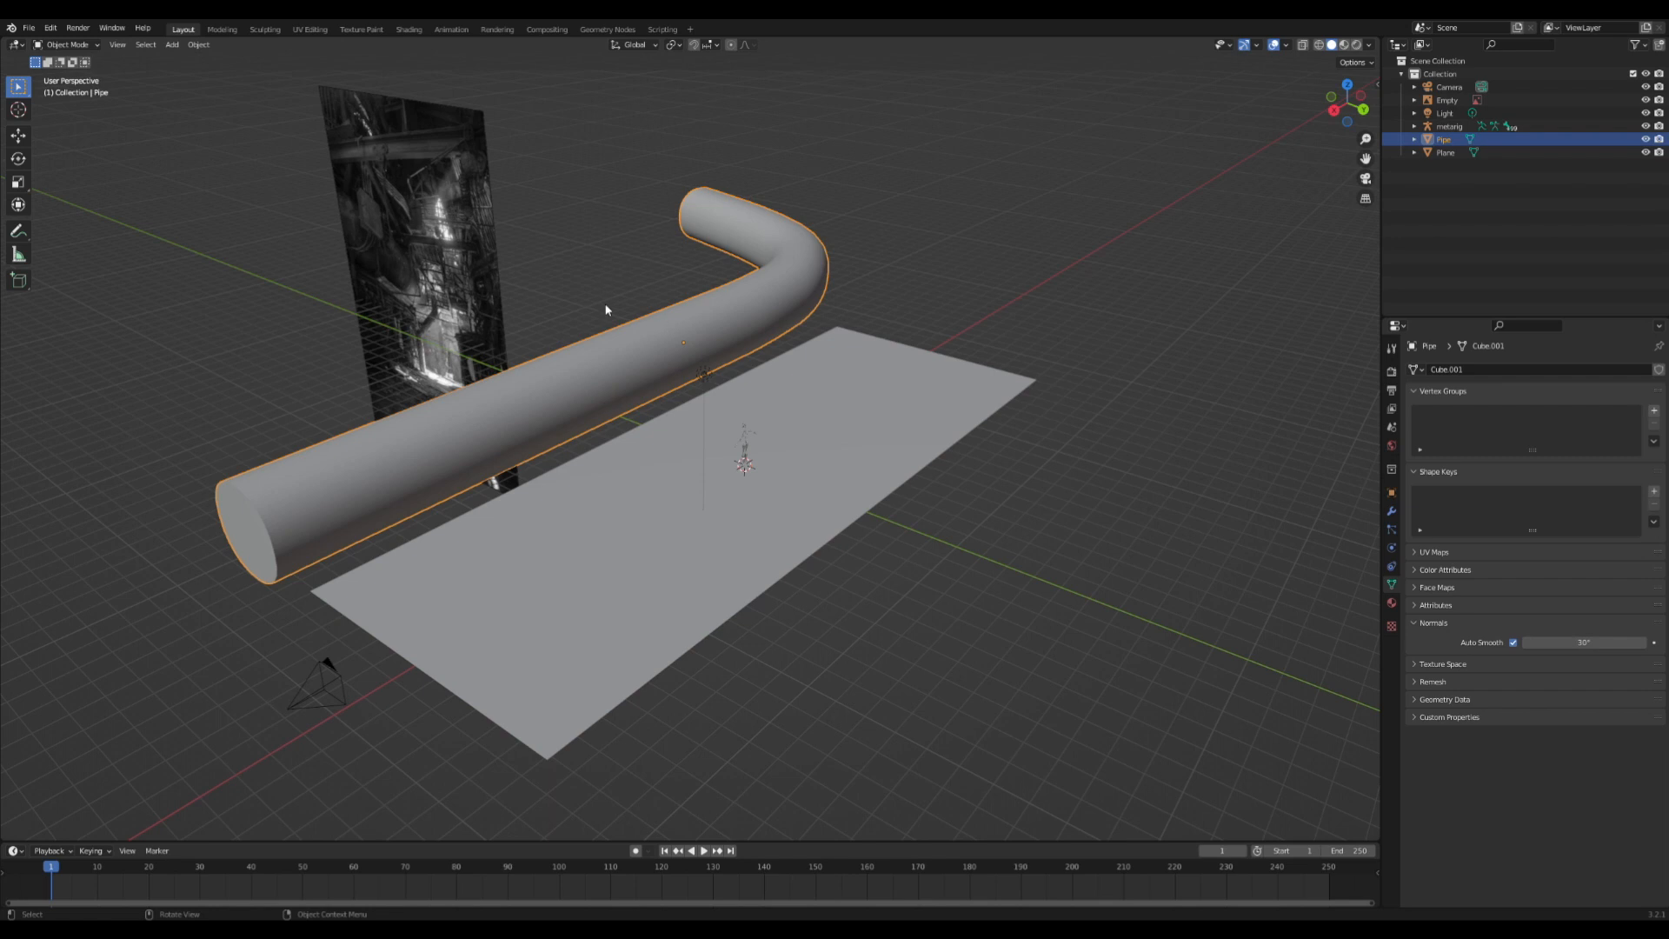
middle_click_drag(679, 251, 404, 323)
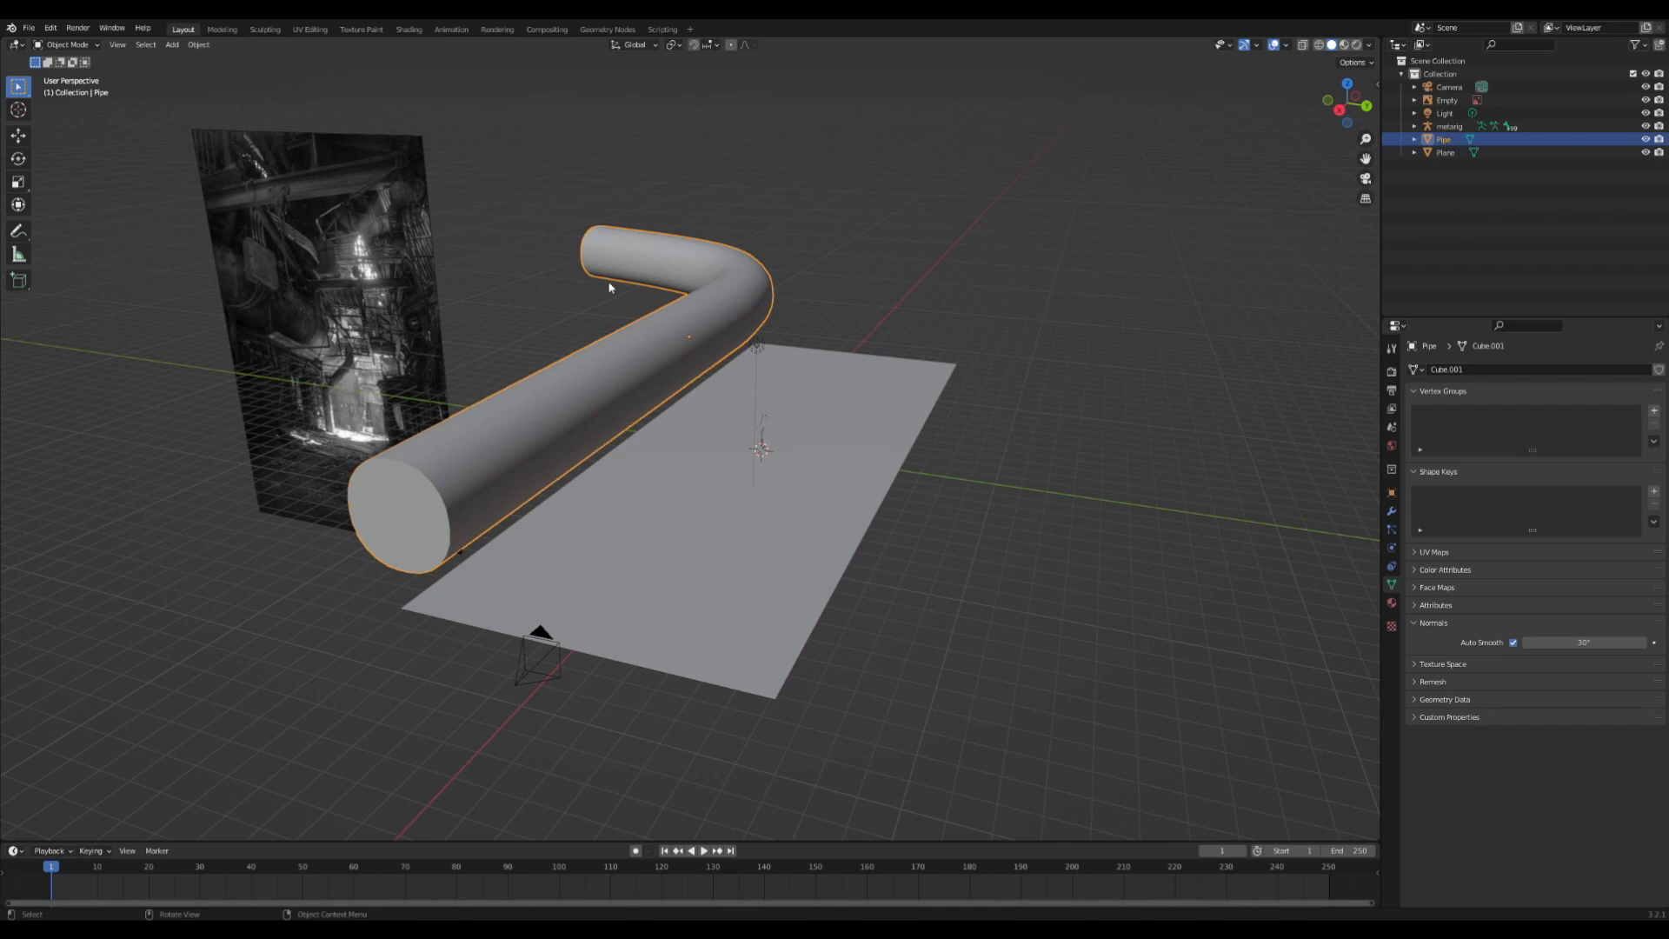
middle_click_drag(609, 287, 182, 304)
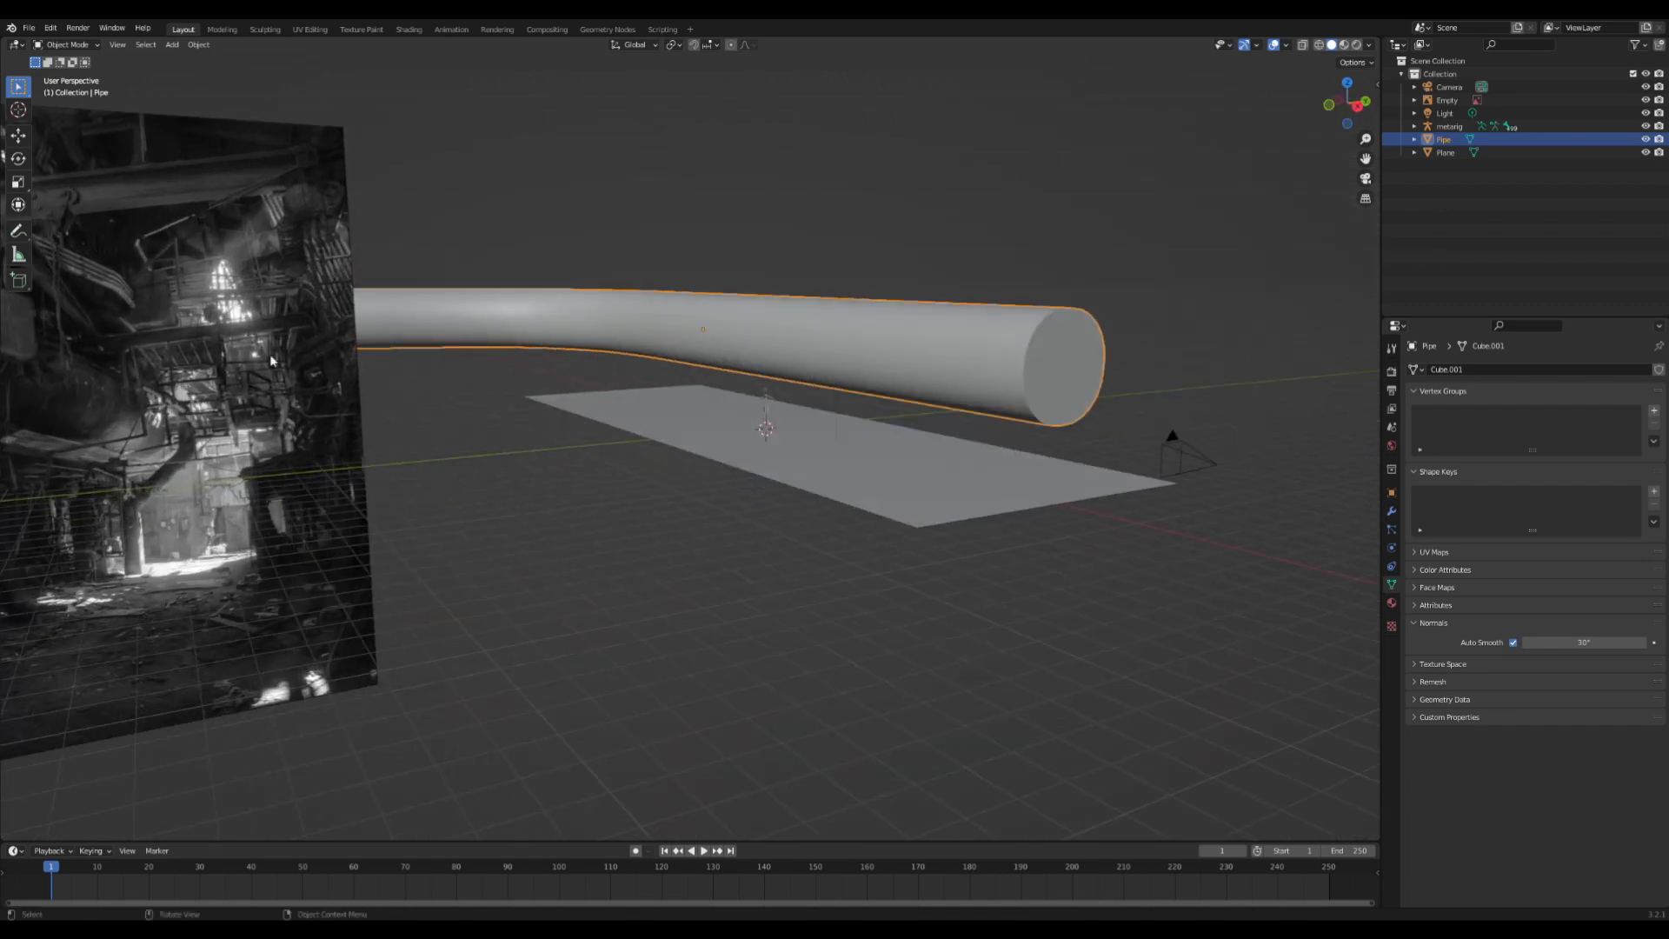
middle_click_drag(271, 361, 581, 337)
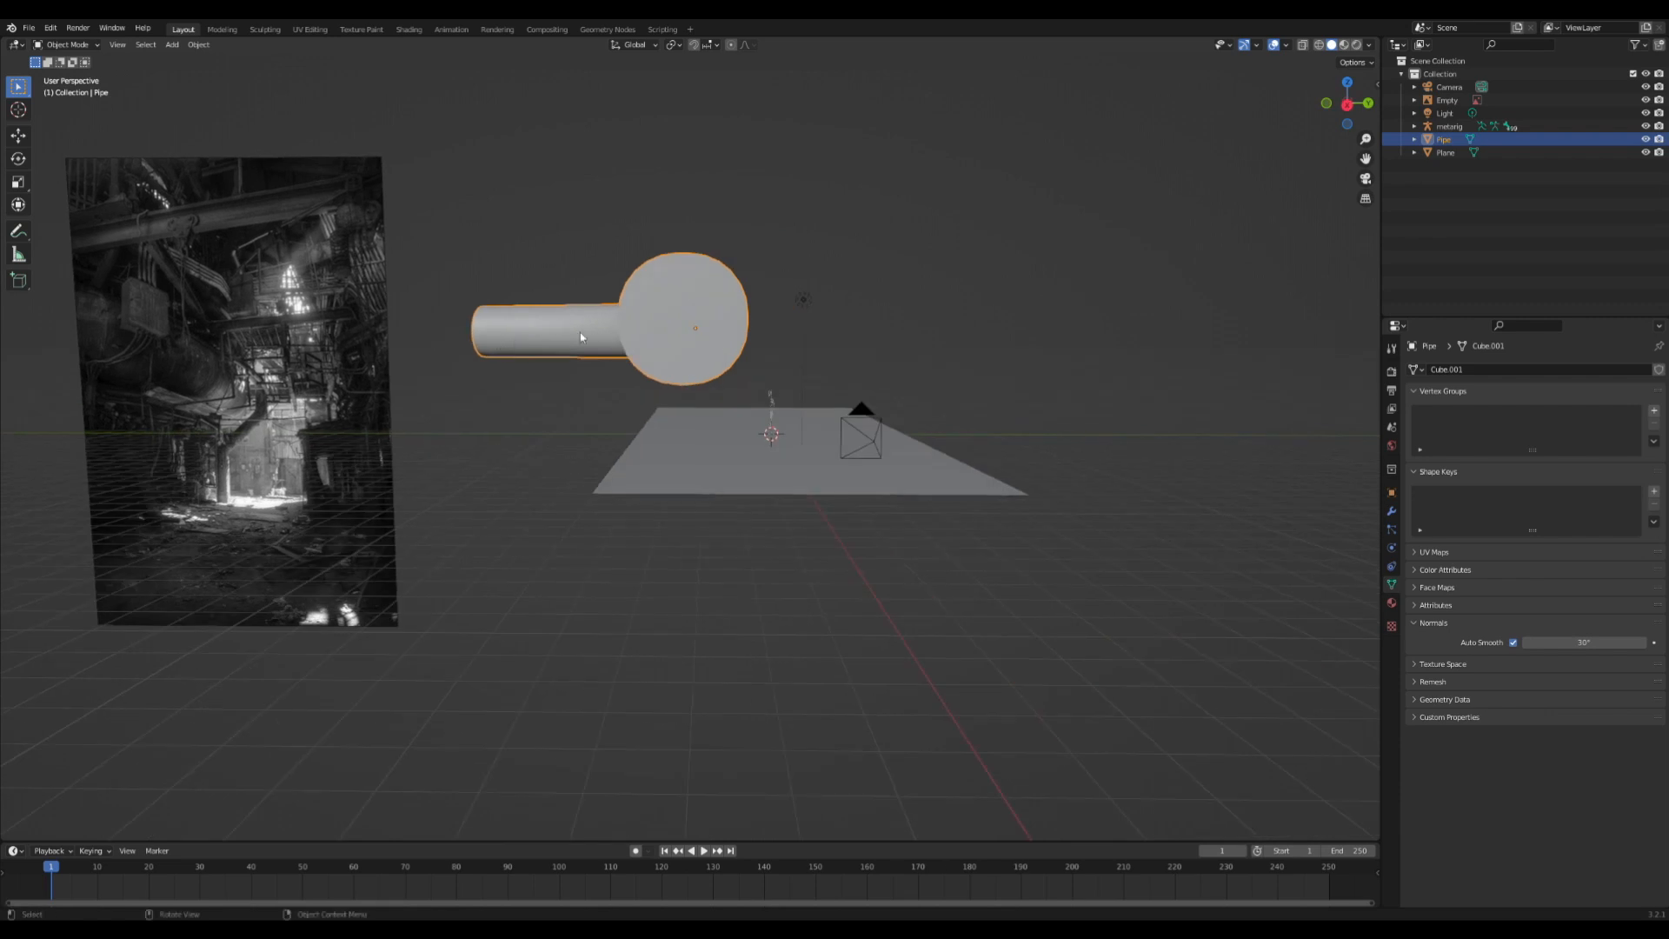
middle_click_drag(285, 405, 357, 400)
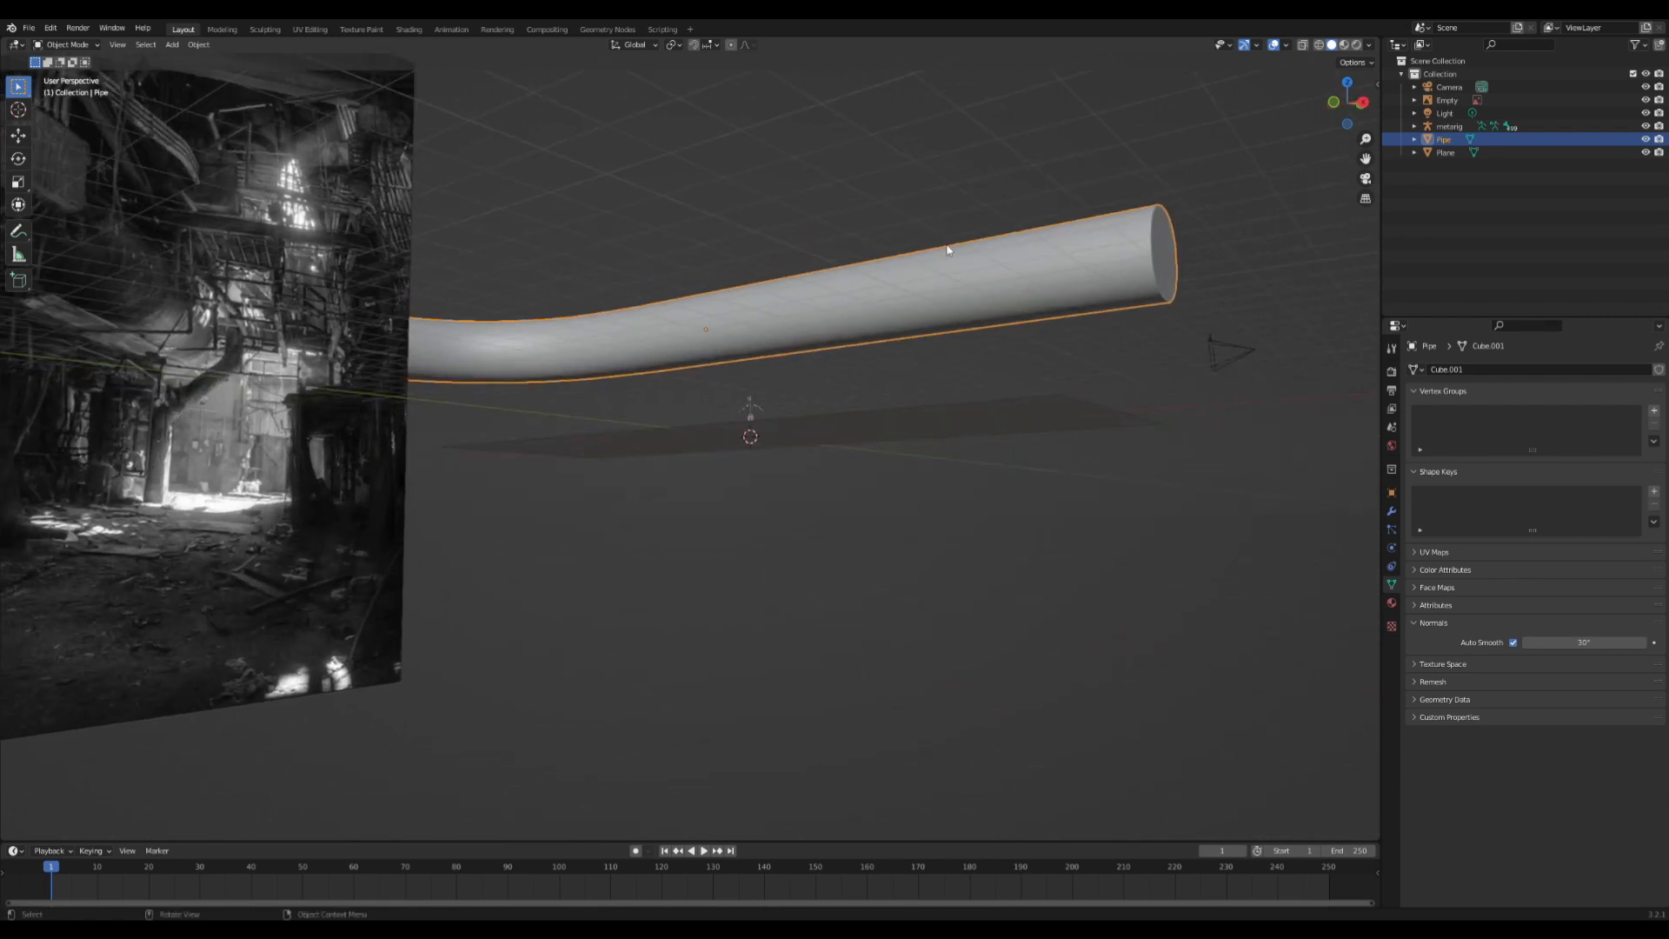
middle_click_drag(947, 250, 808, 326)
scroll(850, 338, "up", 2)
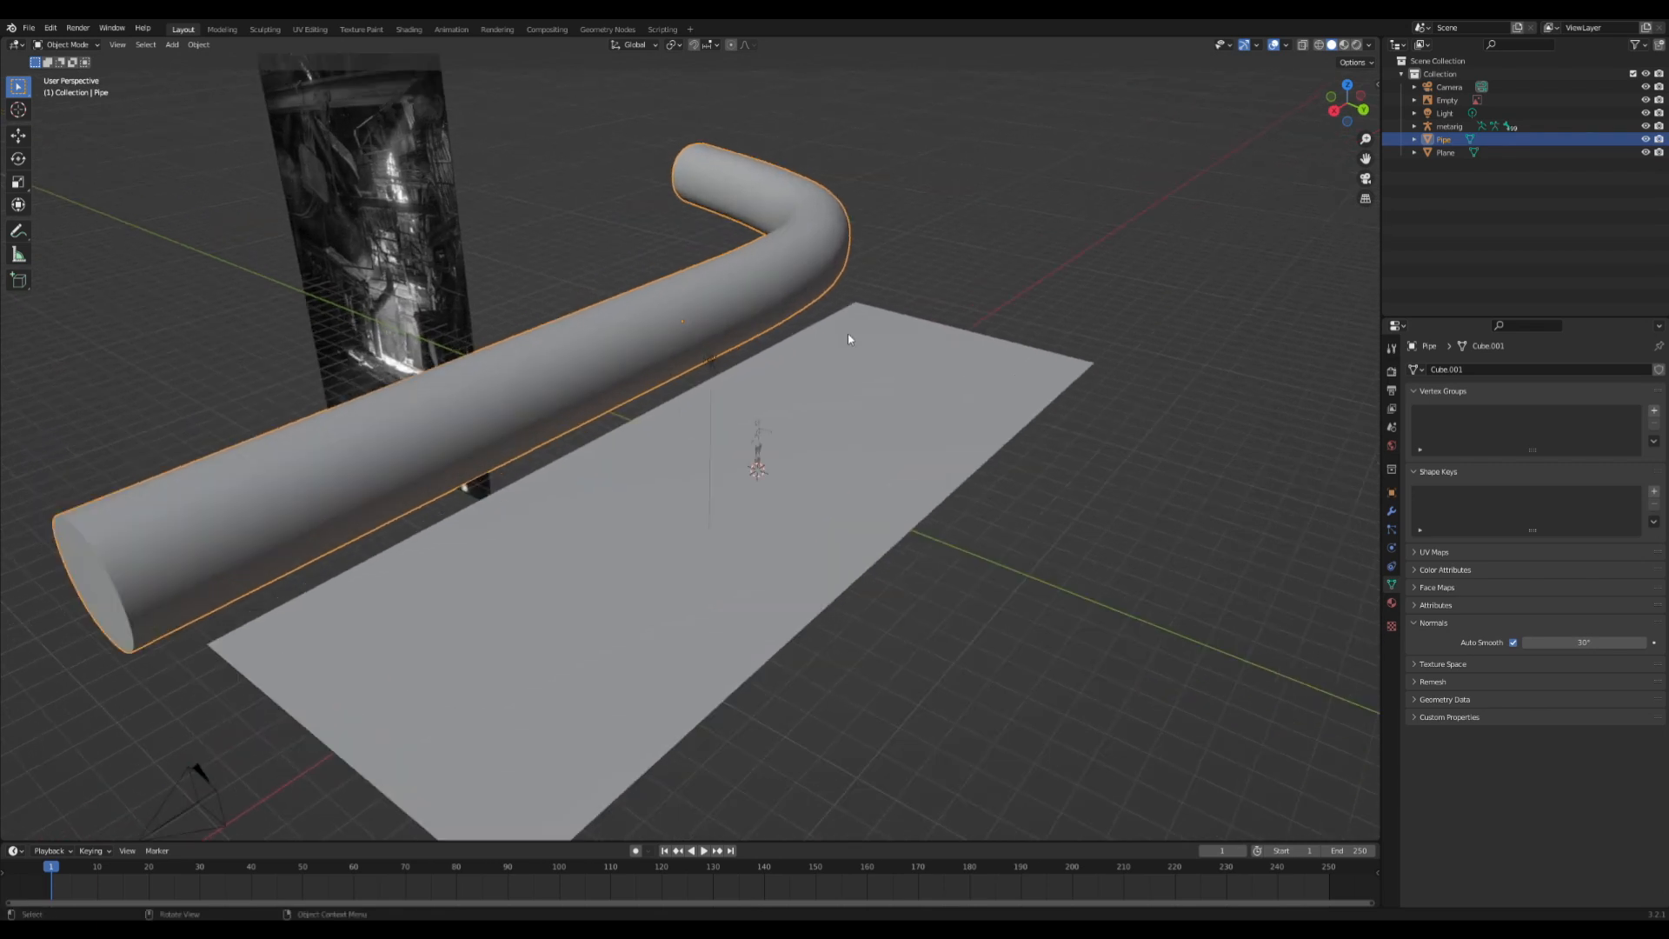
- Add a cube mesh at the scene's centre and rename it Pipe.001
key("shift+a")
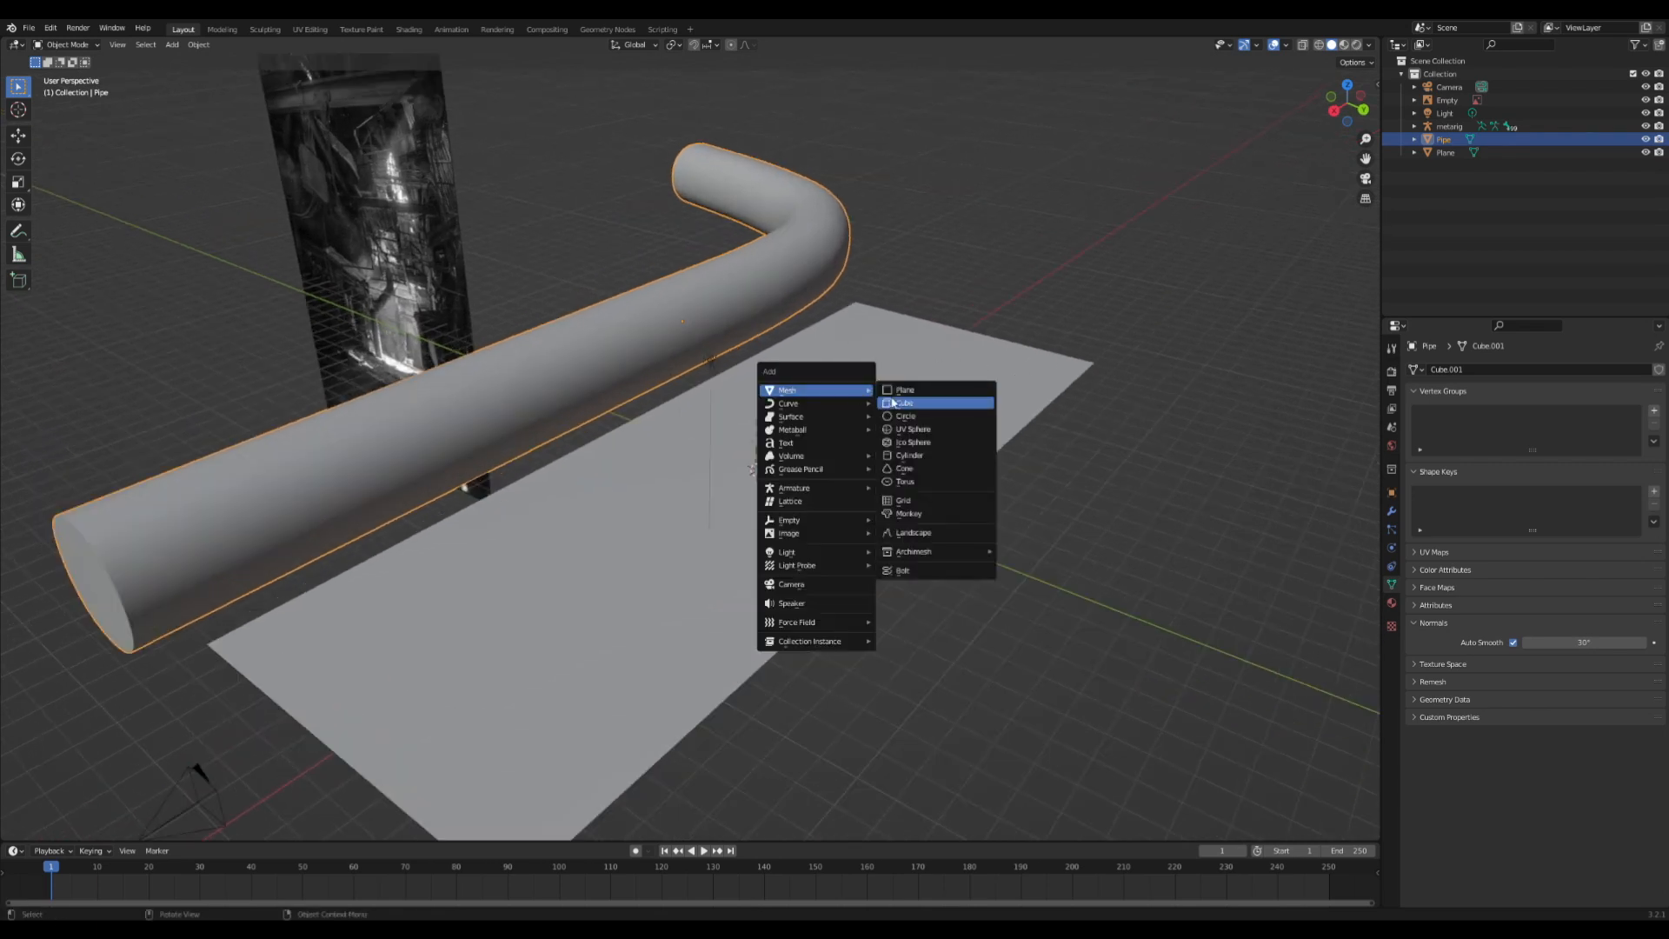
left_click(947, 393)
double_click(1445, 100)
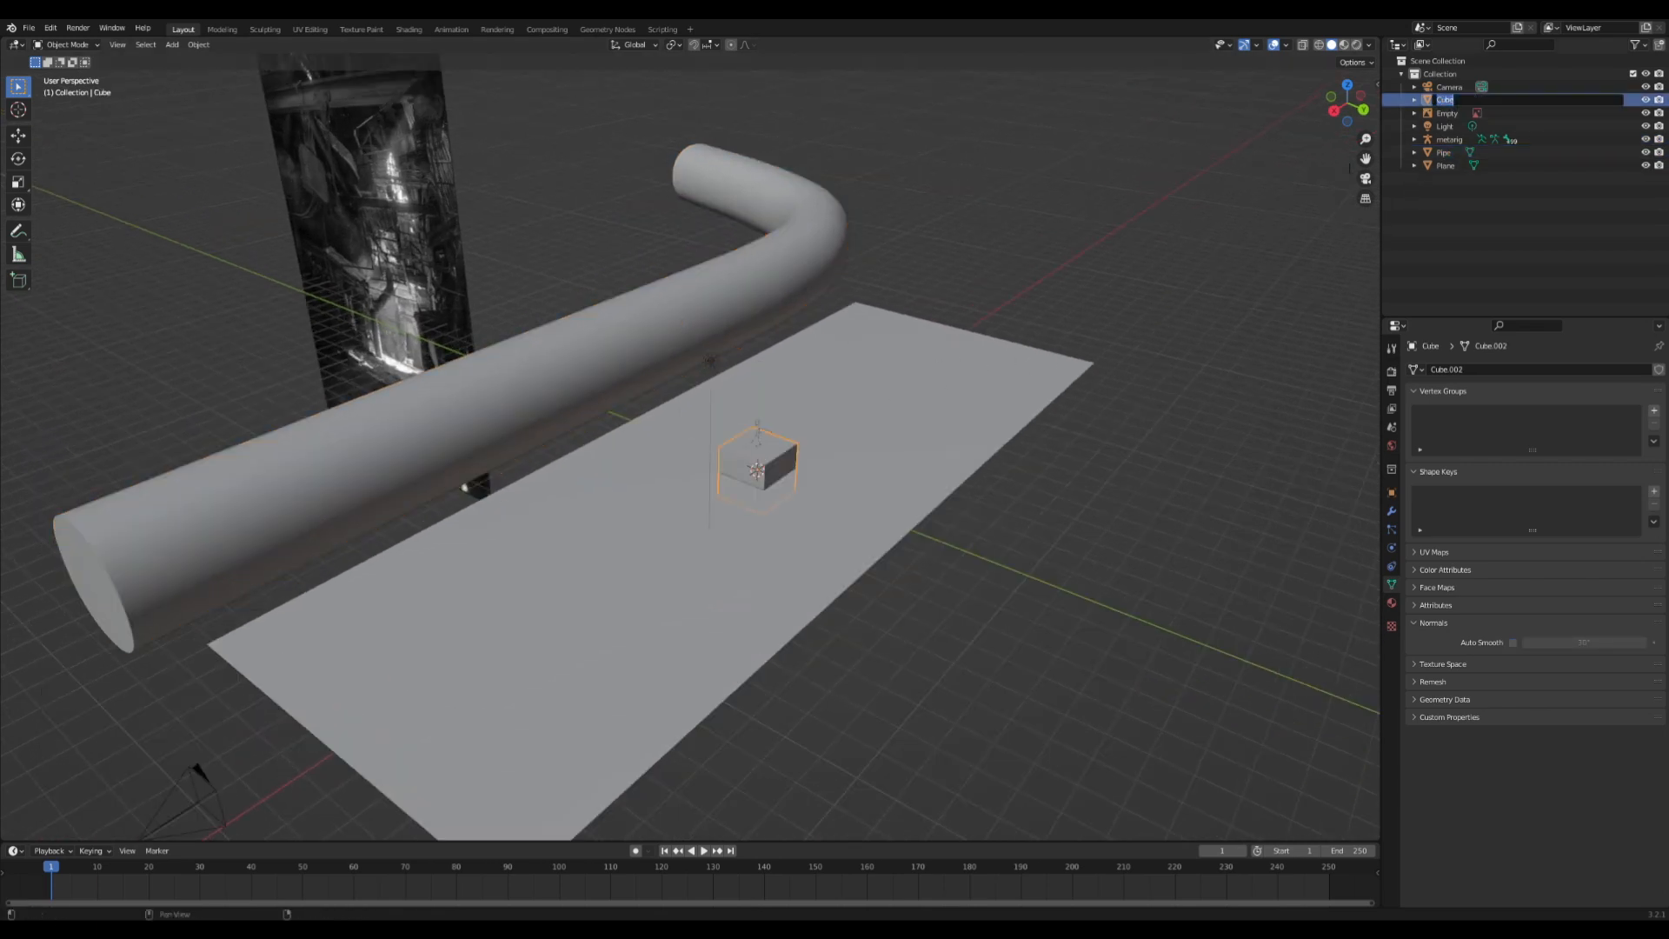
key("Return")
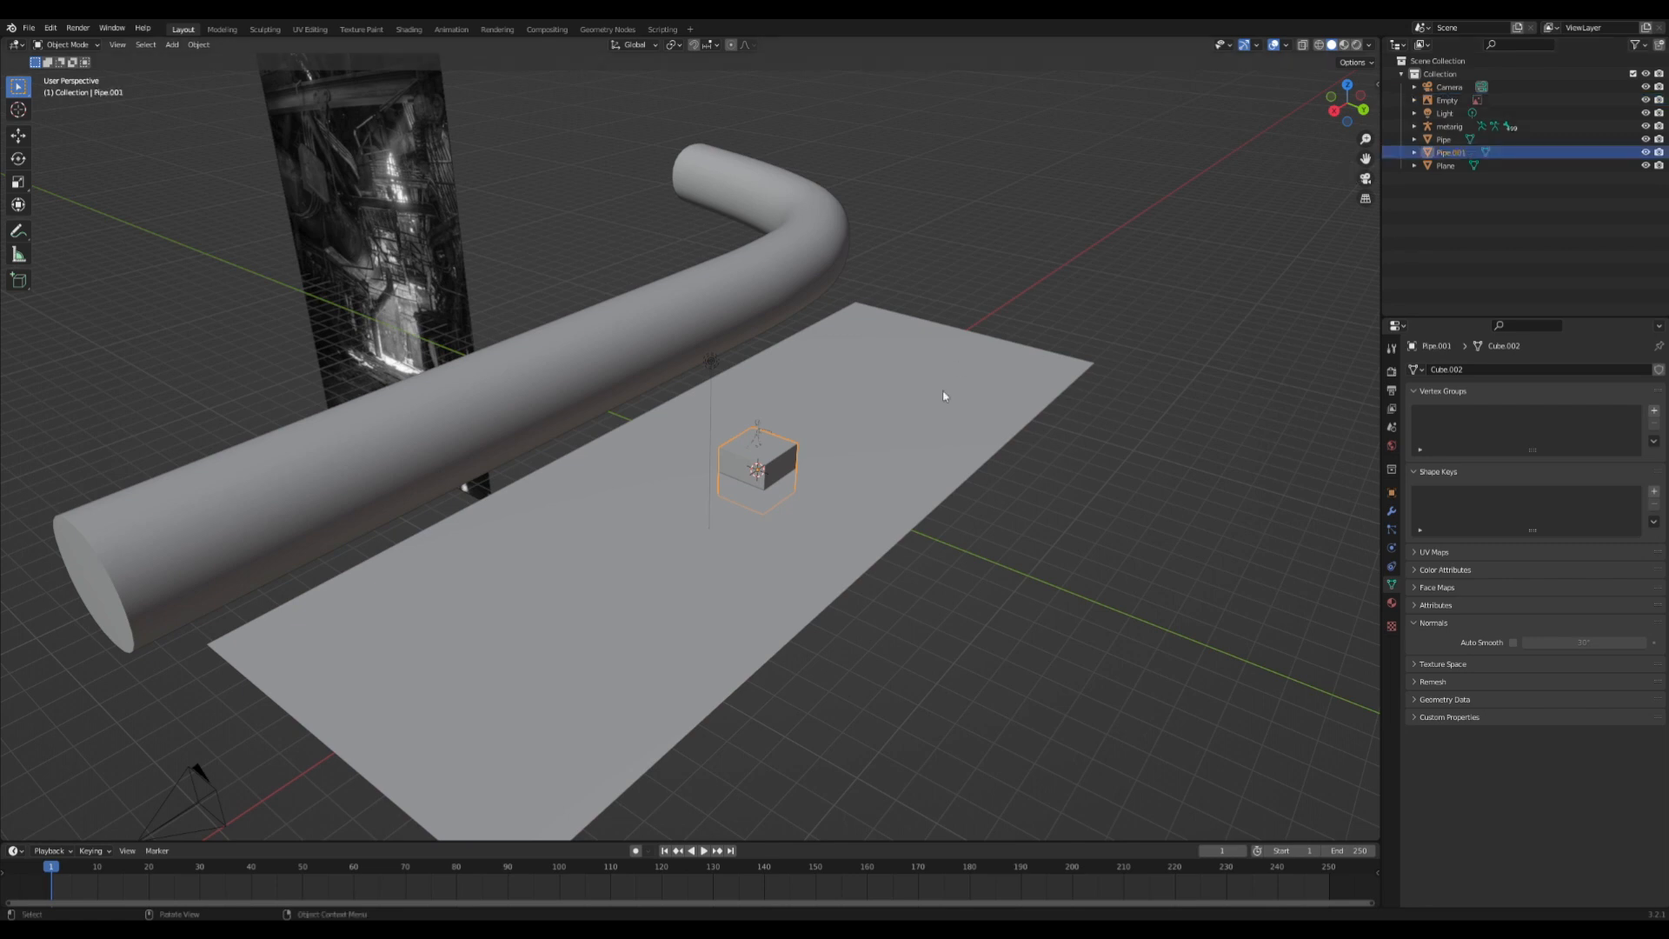
- Enter Edit Mode with face selection and scale the whole cube down to about 0.478
key("Tab")
middle_click_drag(943, 395, 812, 483)
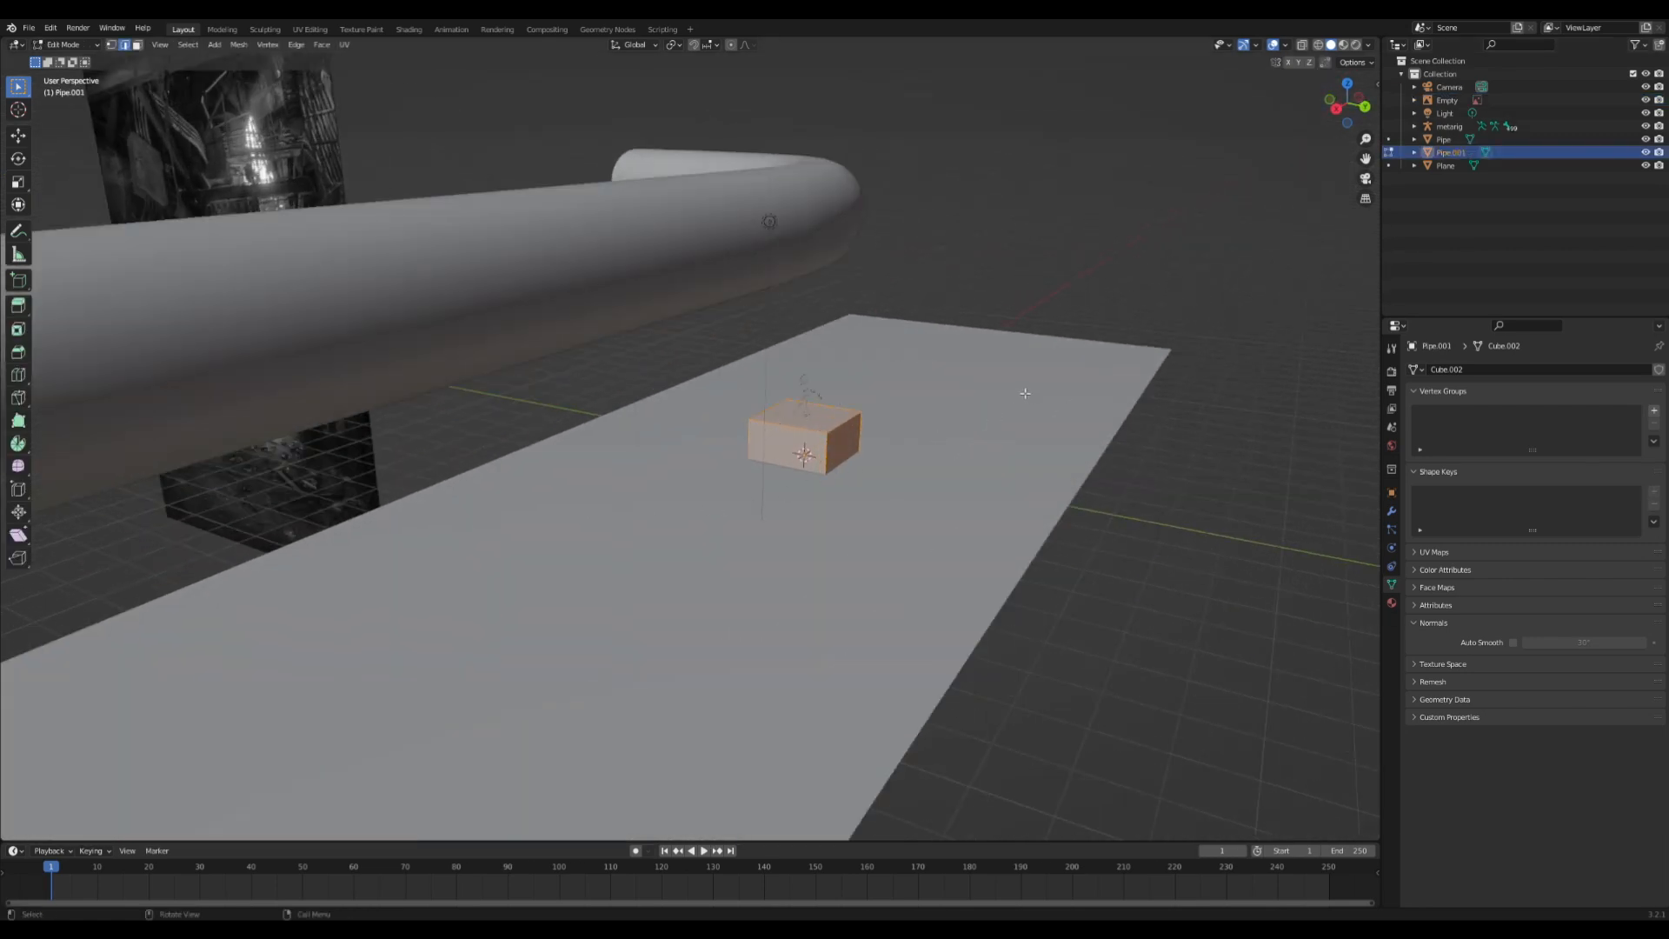
left_click(133, 45)
key("s")
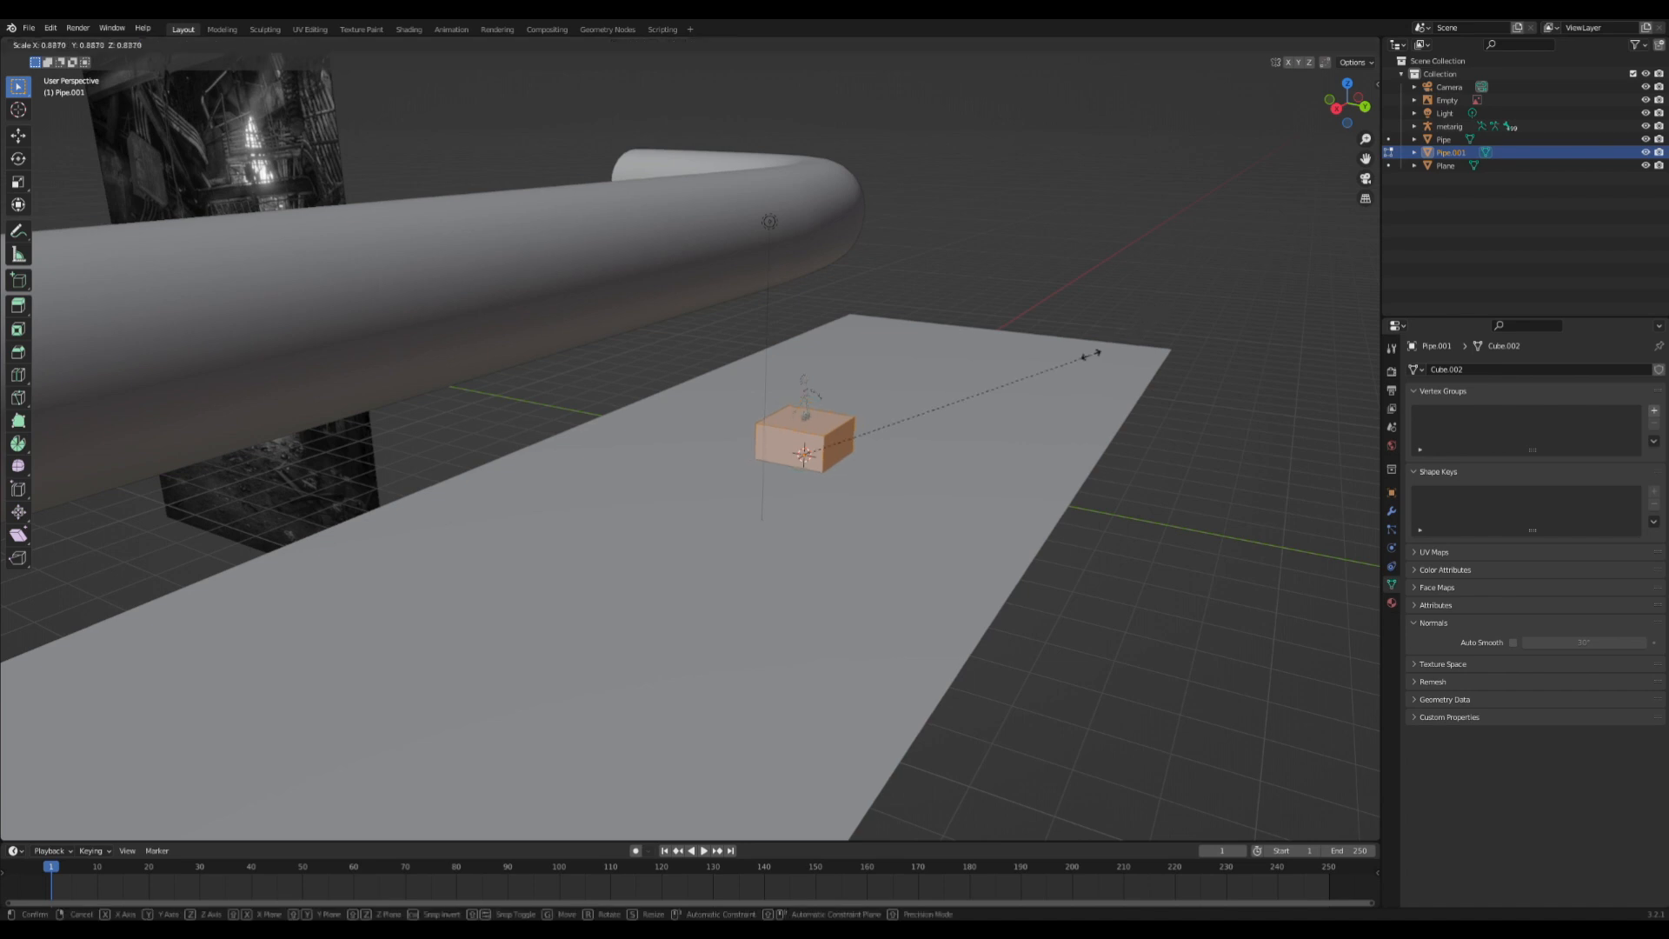
left_click(961, 387)
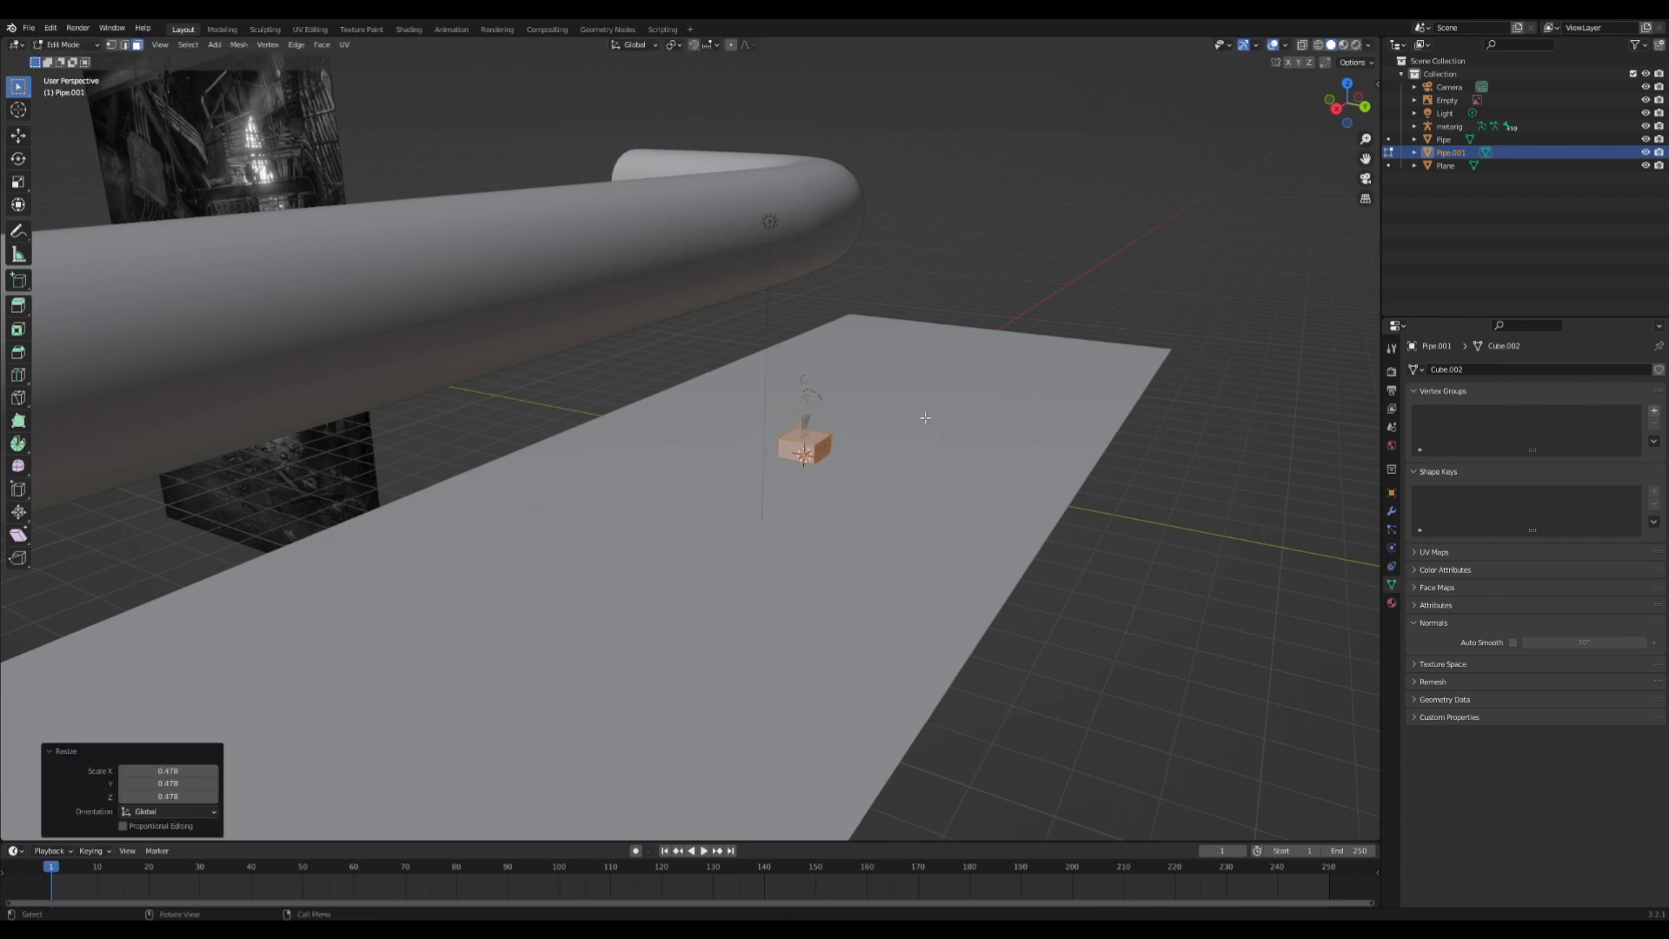
- Move the cube up about 0.45 m along Z so it rests on the floor
middle_click_drag(961, 388, 1026, 393)
scroll(1054, 395, "up", 5)
key("g")
key("z")
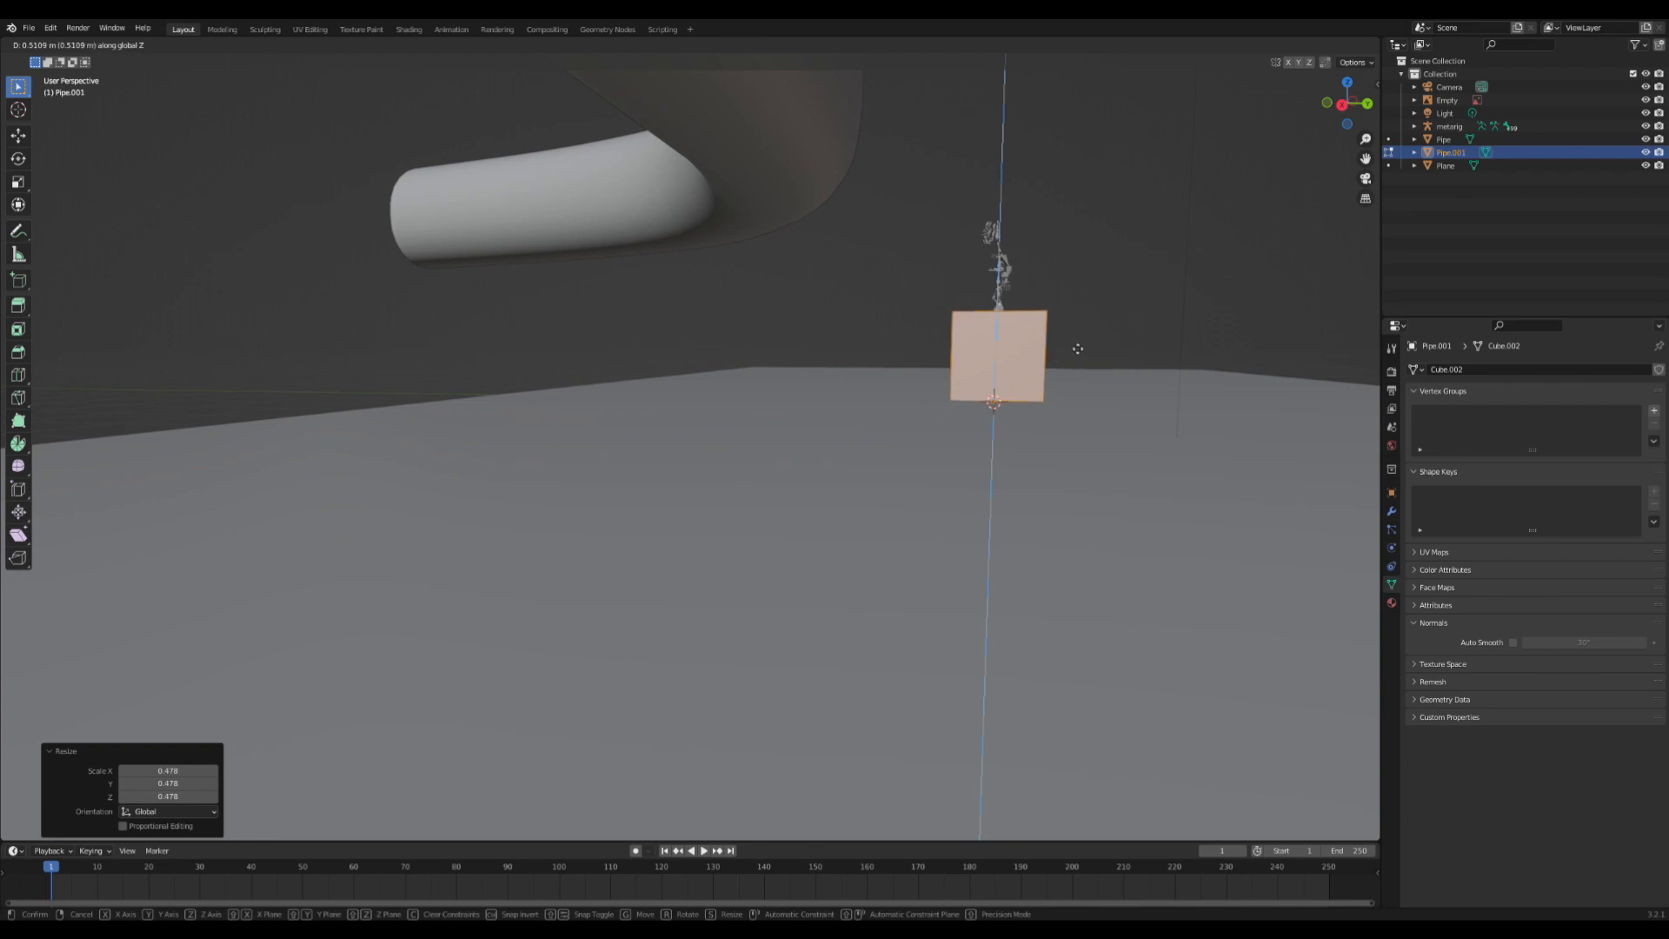
left_click(1075, 354)
- Raise the cube's top face about 3.02 m along Z to form a tall column
scroll(1074, 354, "down", 10)
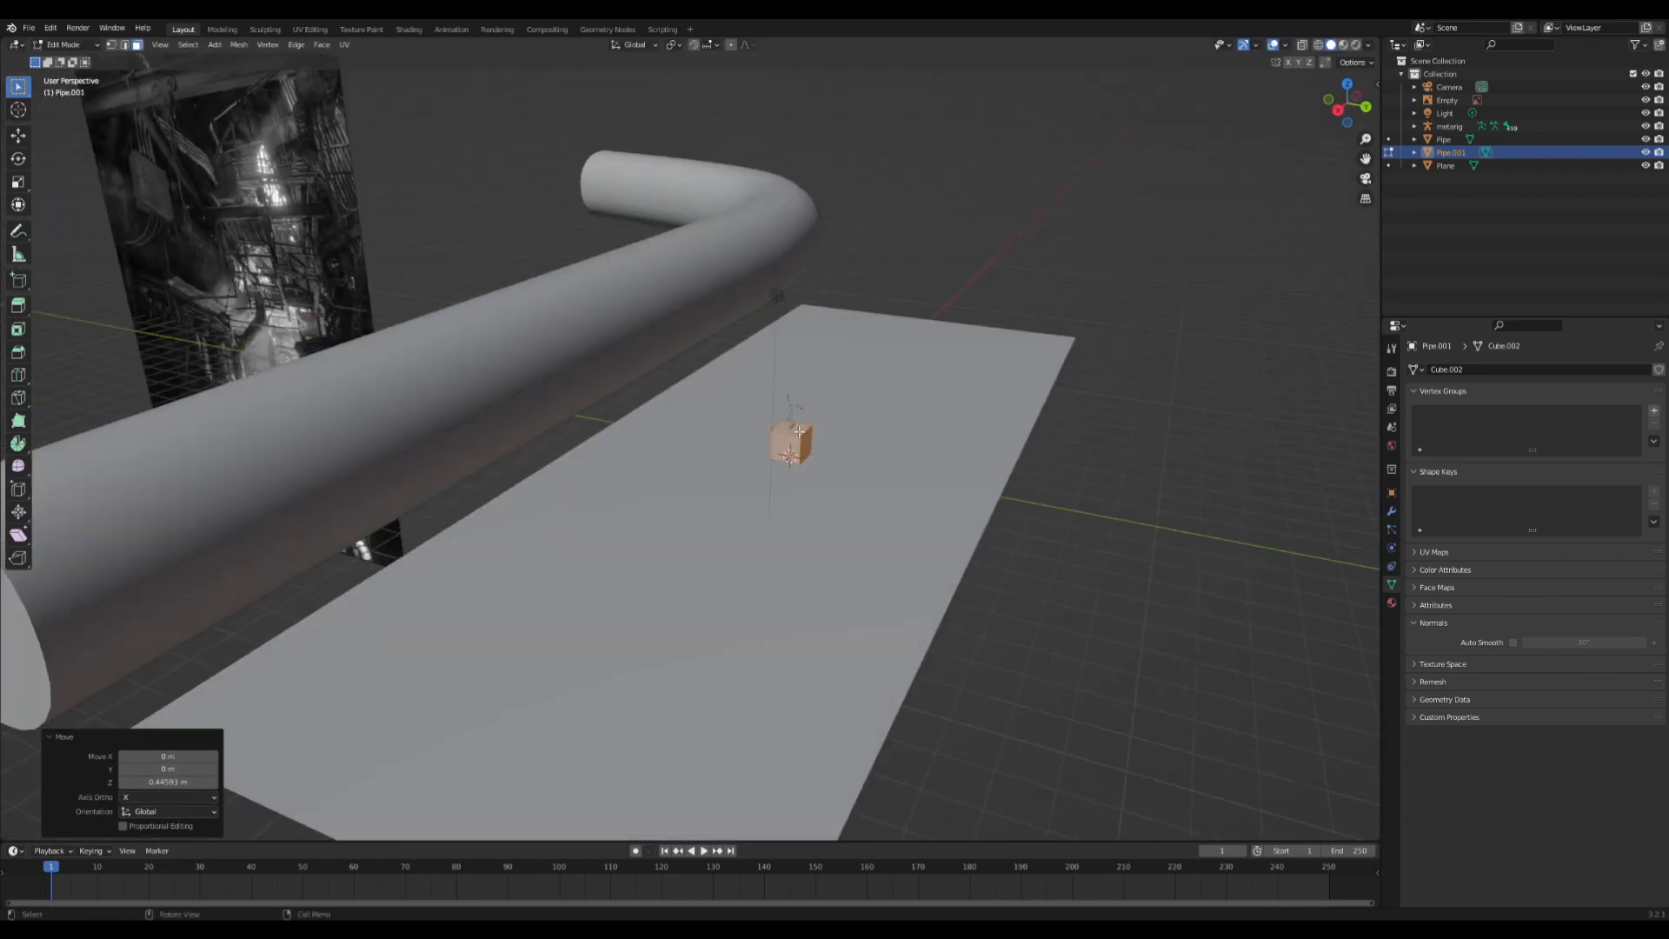
left_click(808, 429)
key("g")
key("z")
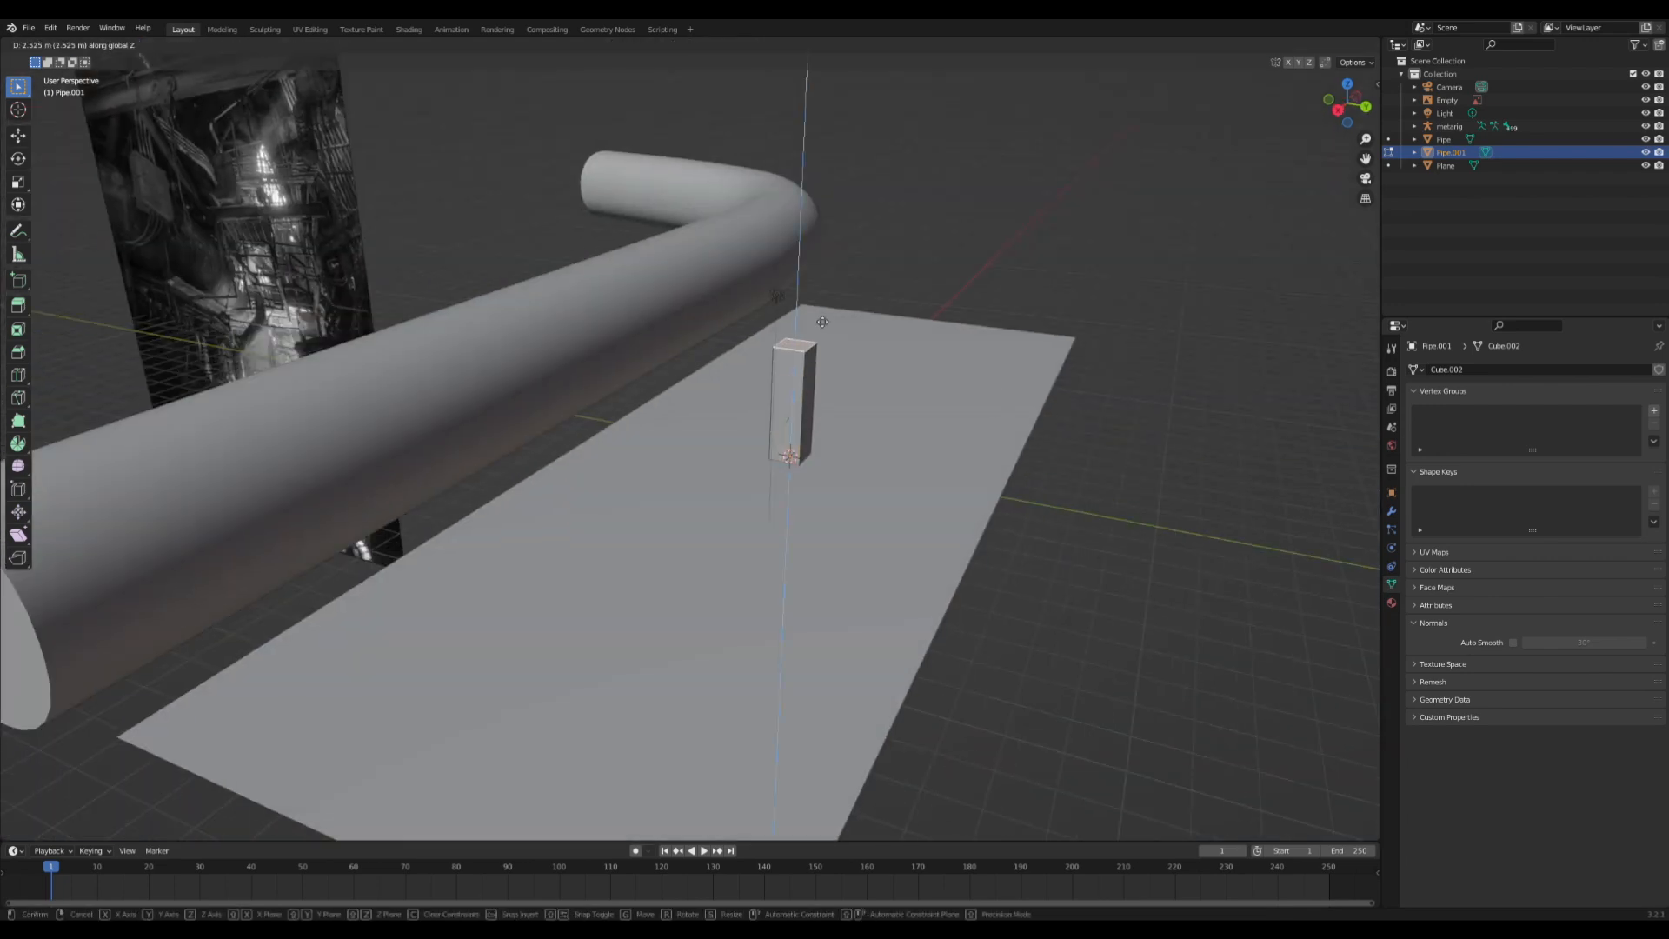
left_click(972, 253)
- In the right side view, select the whole column and move it about -1.57 m along Y toward the large pipe
left_click(1342, 111)
scroll(895, 327, "up", 4)
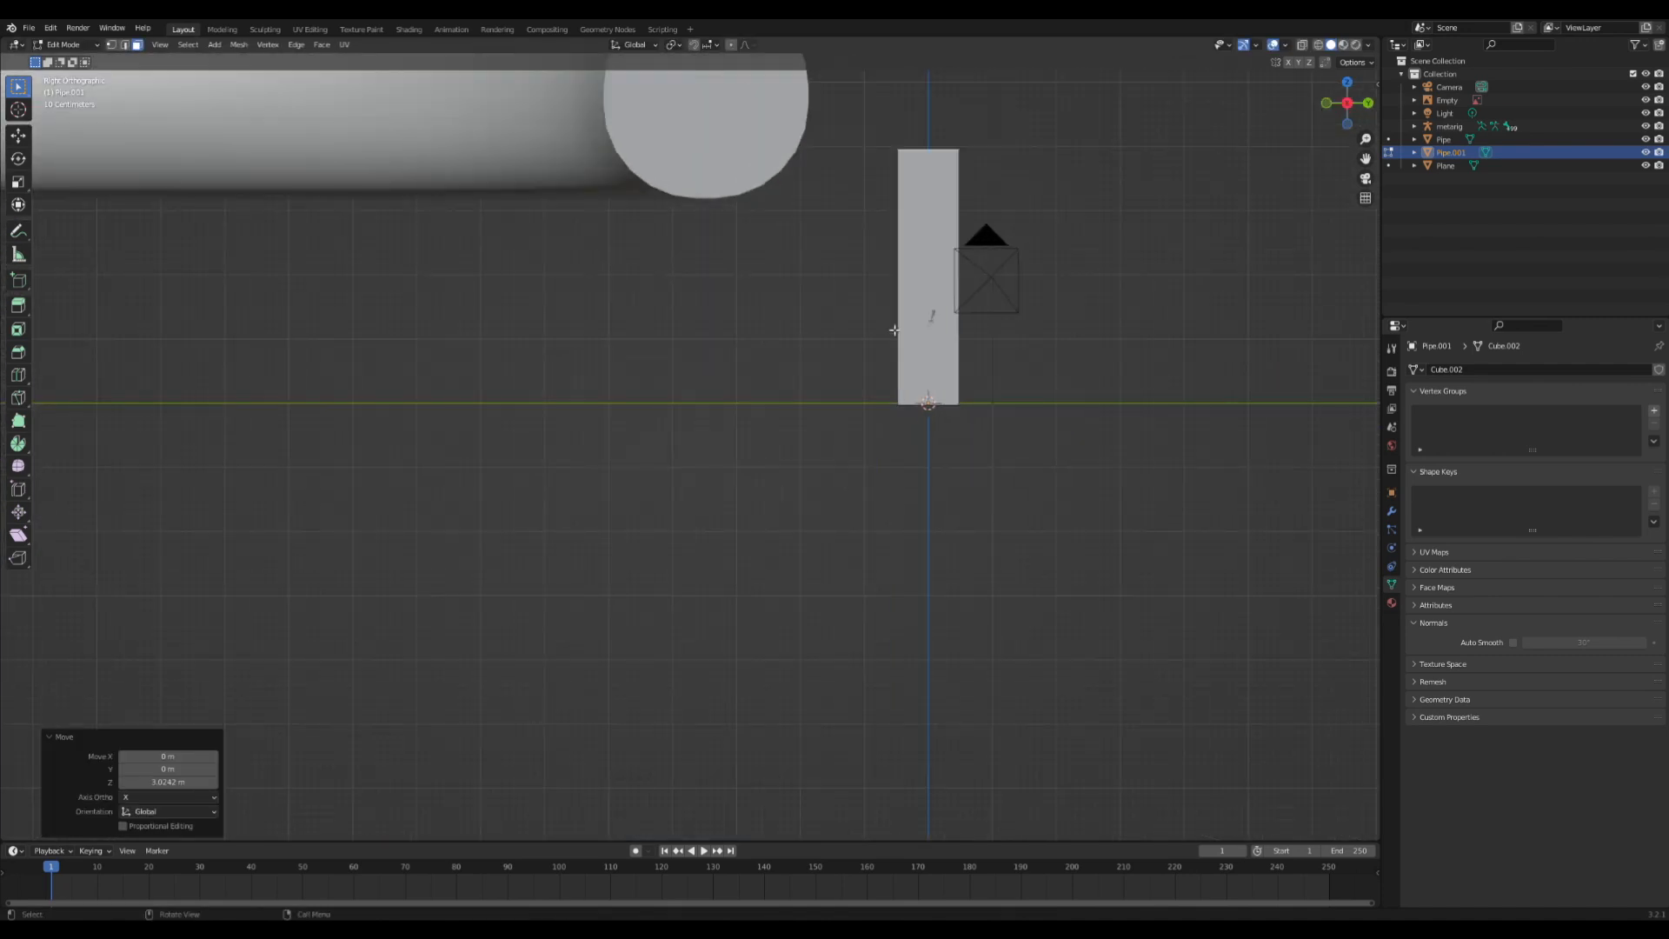
key("l")
key("g")
key("z")
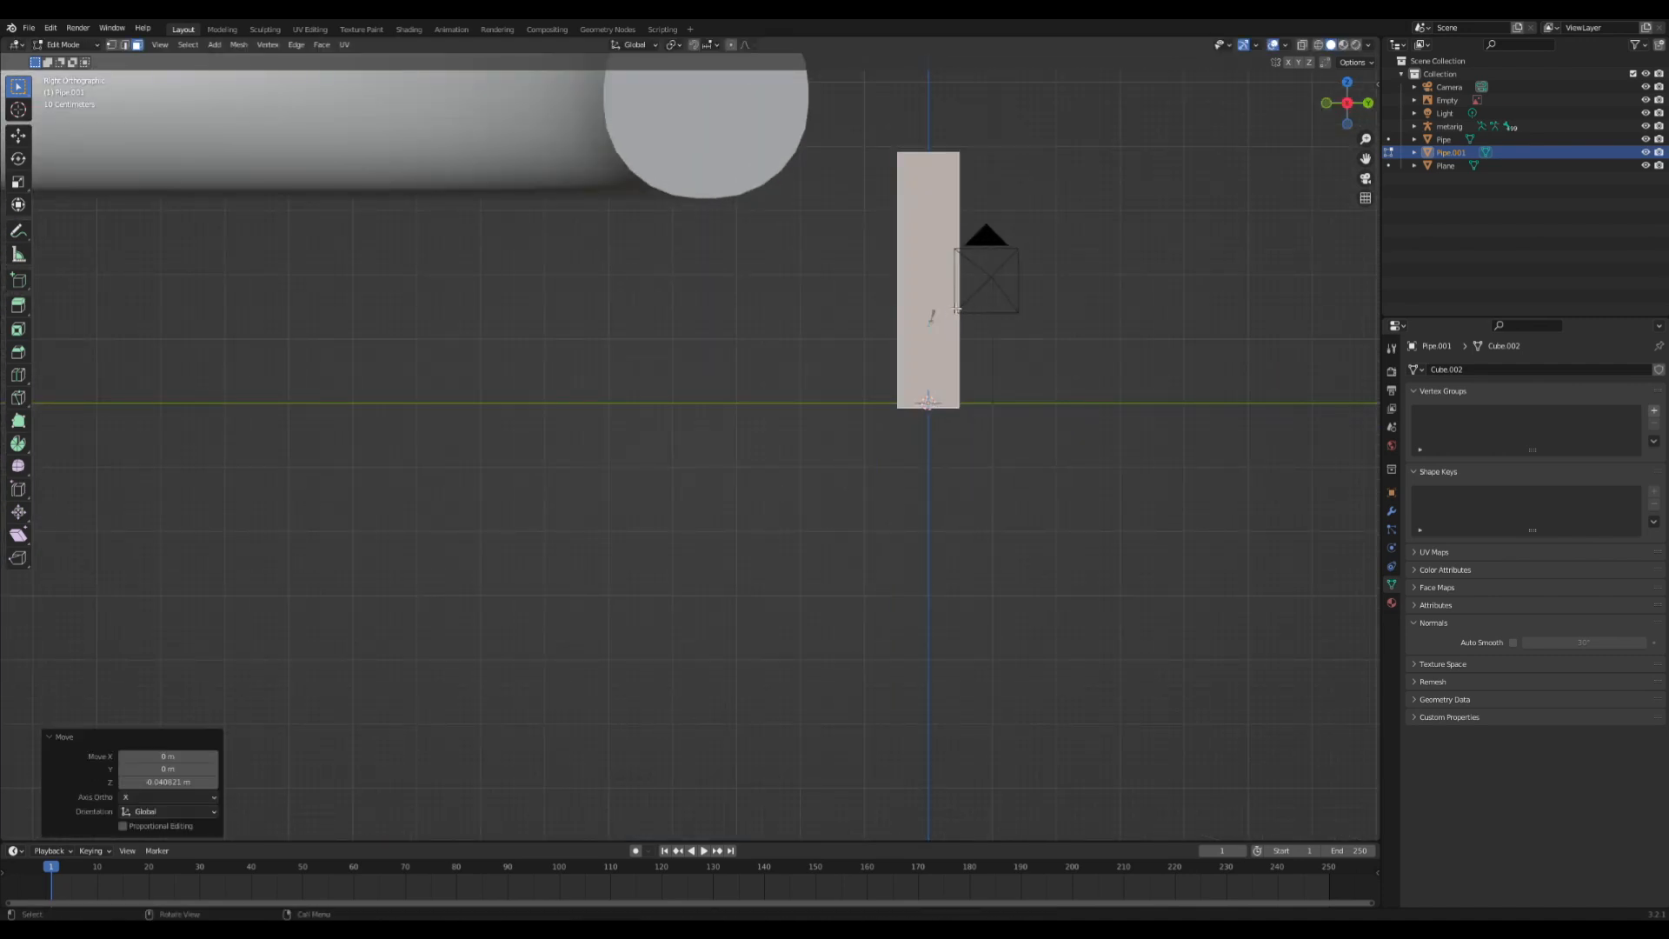
key("y")
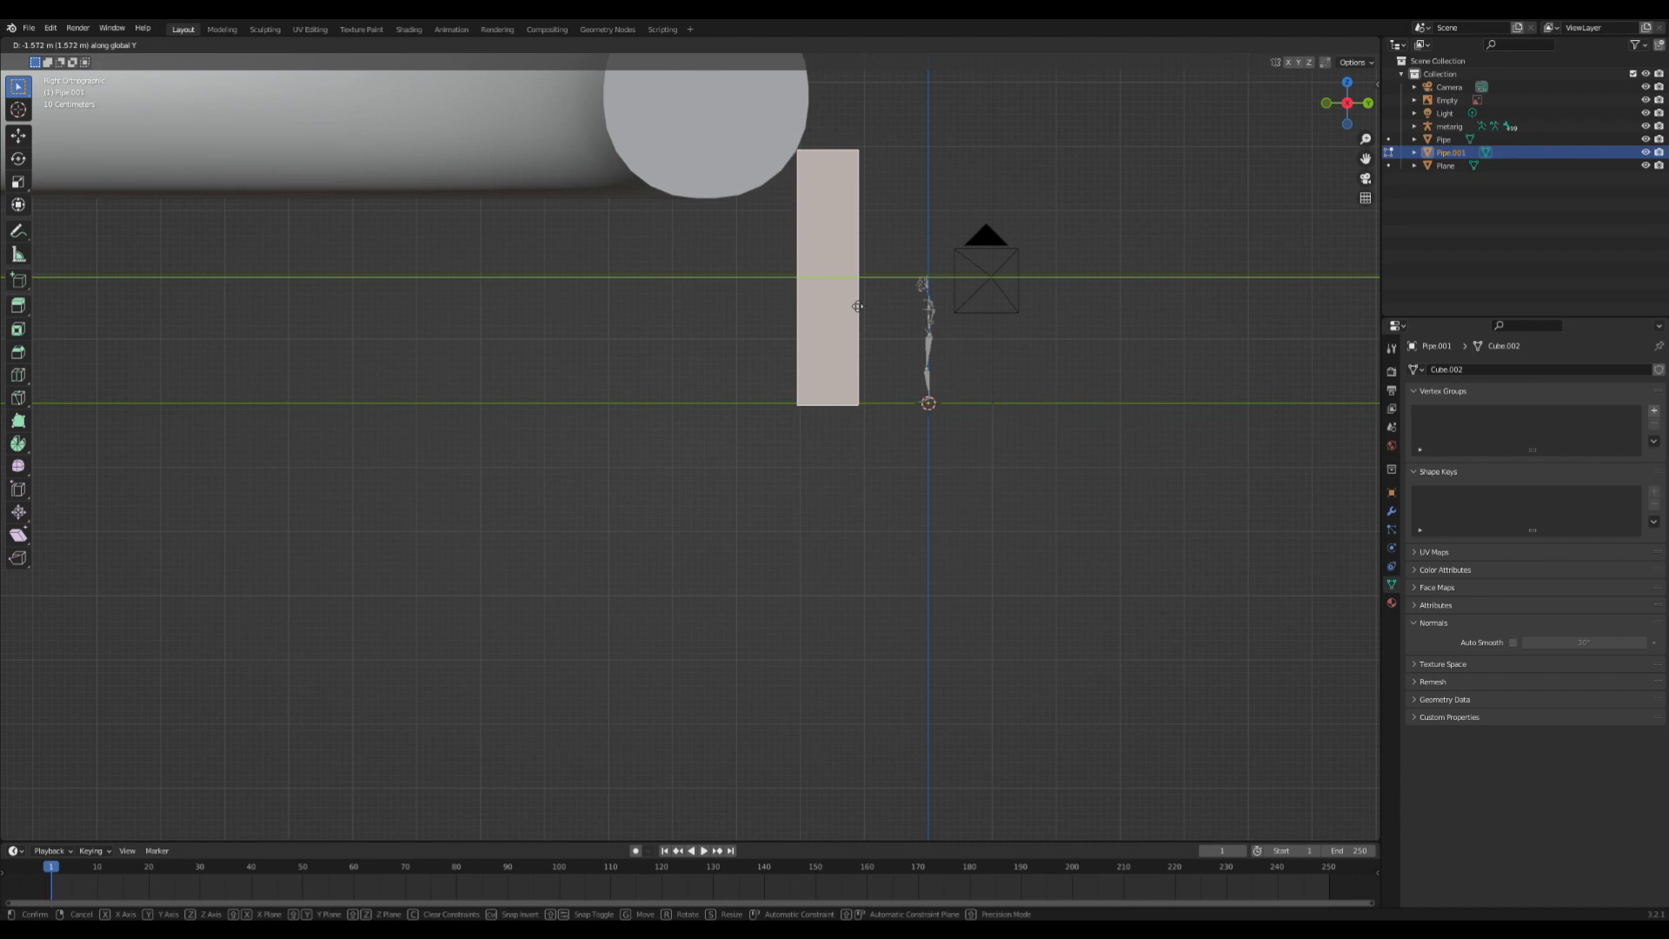
left_click(859, 306)
- Lower the column's top face along Z until it sits just below the large pipe's underside
left_click(843, 179)
key("g")
key("z")
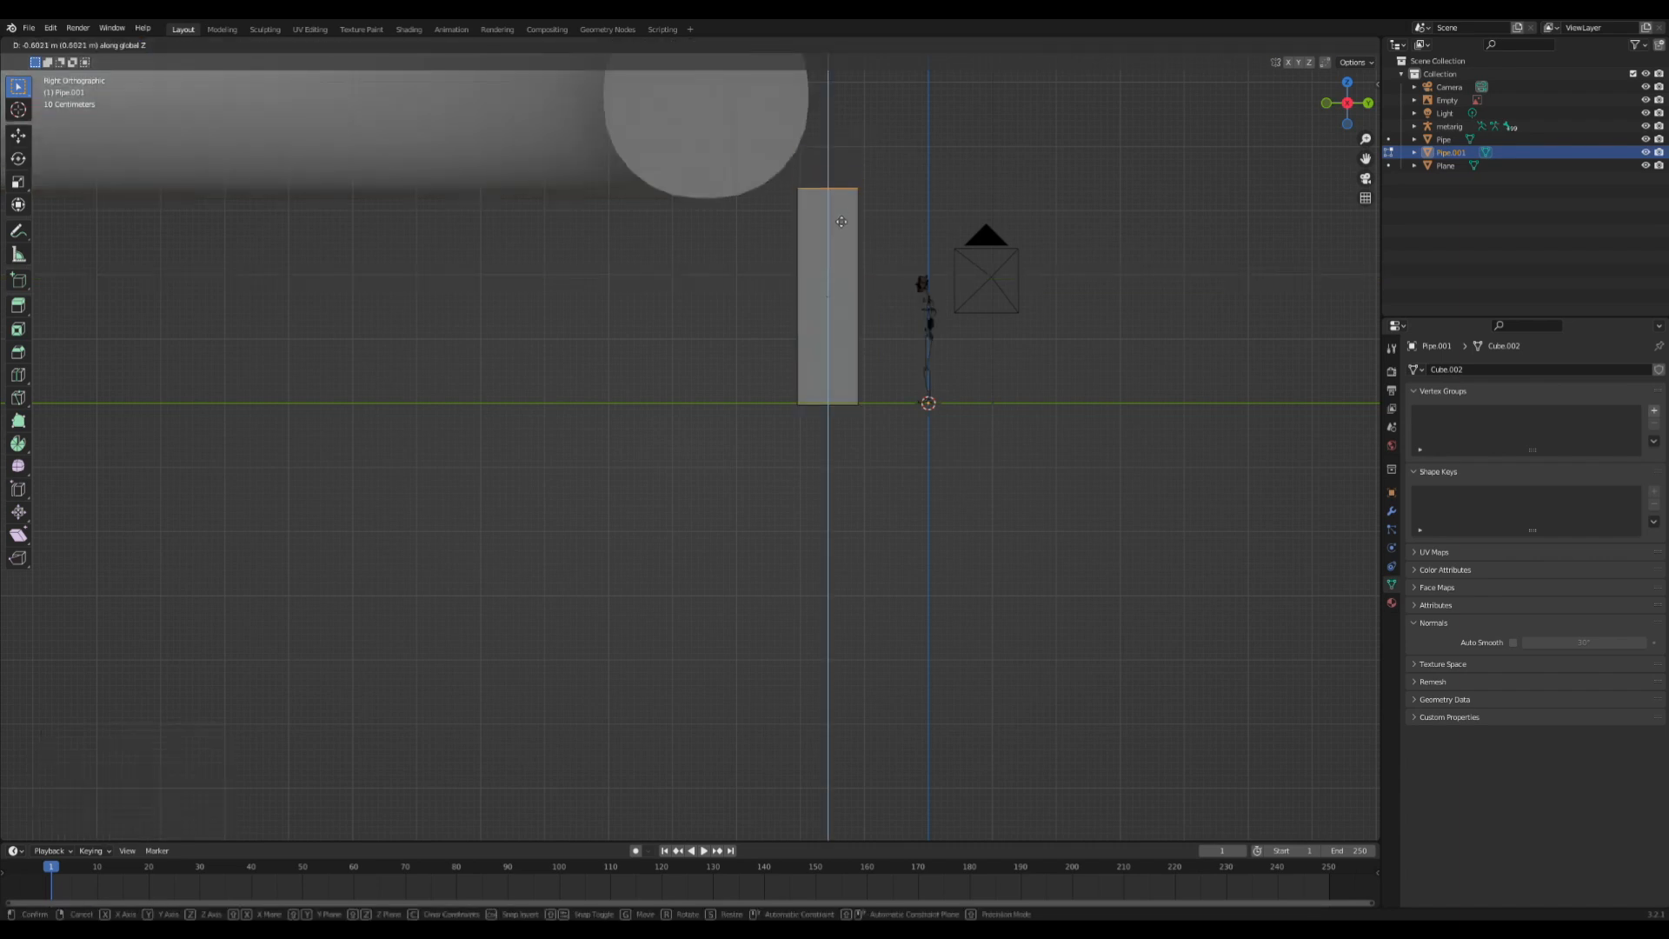
left_click(843, 230)
- Select the whole column and move it about -0.88 m along Y to stand beneath the large pipe
left_click_drag(764, 180, 933, 457)
key("g")
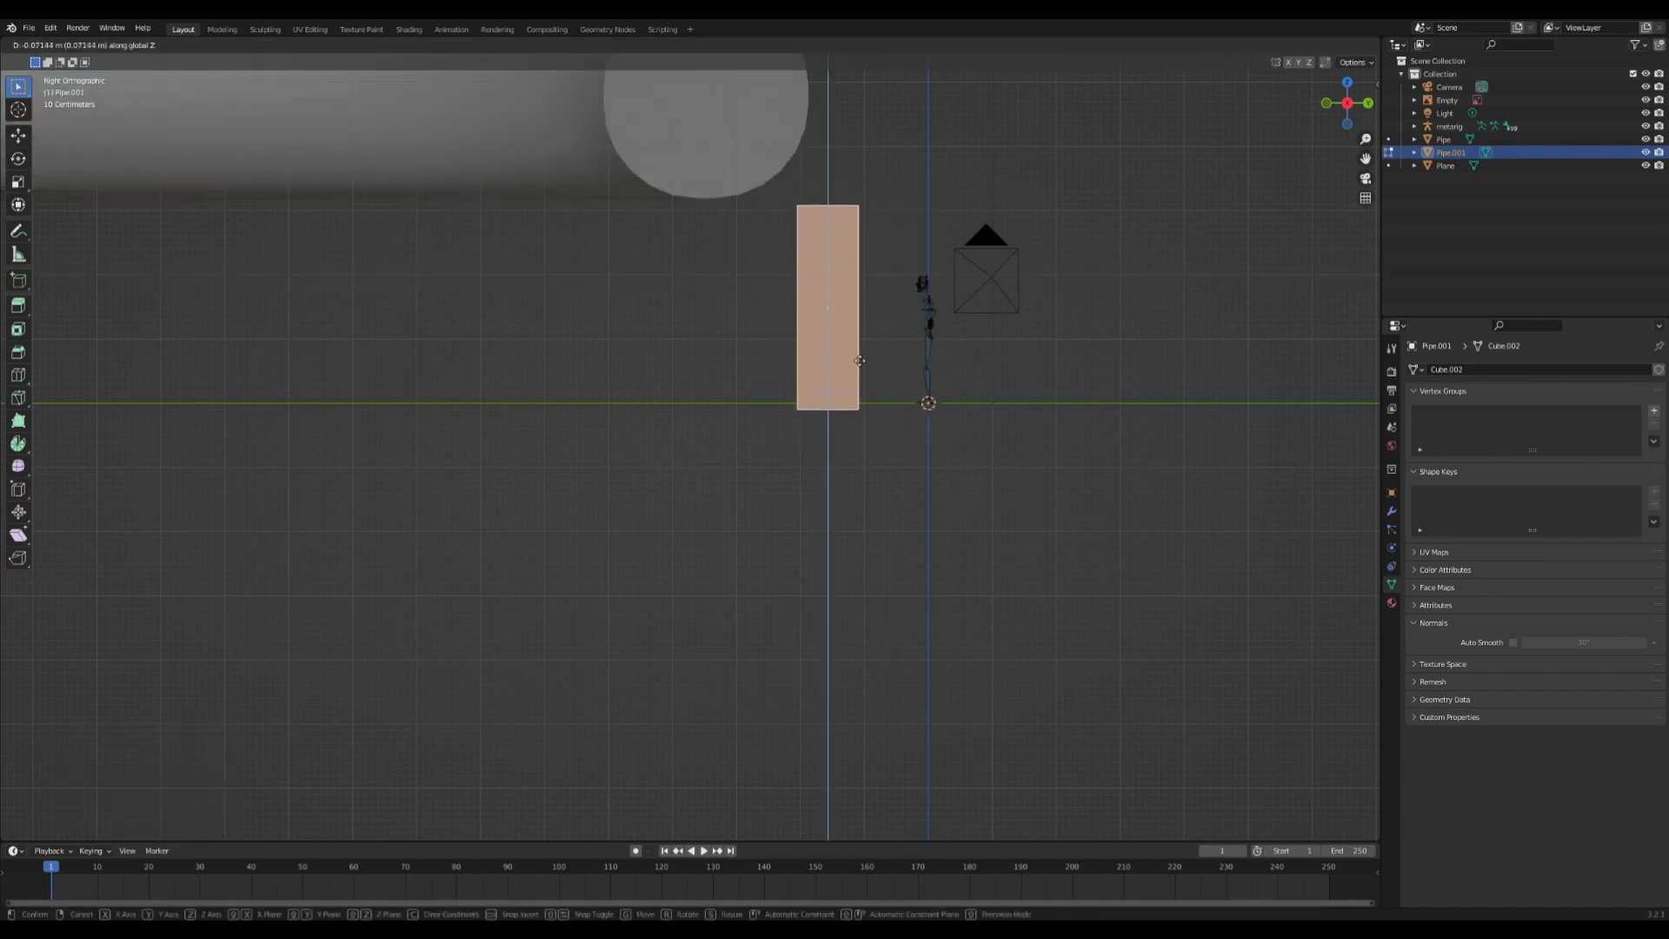
left_click(884, 354)
key("g")
key("y")
left_click(803, 352)
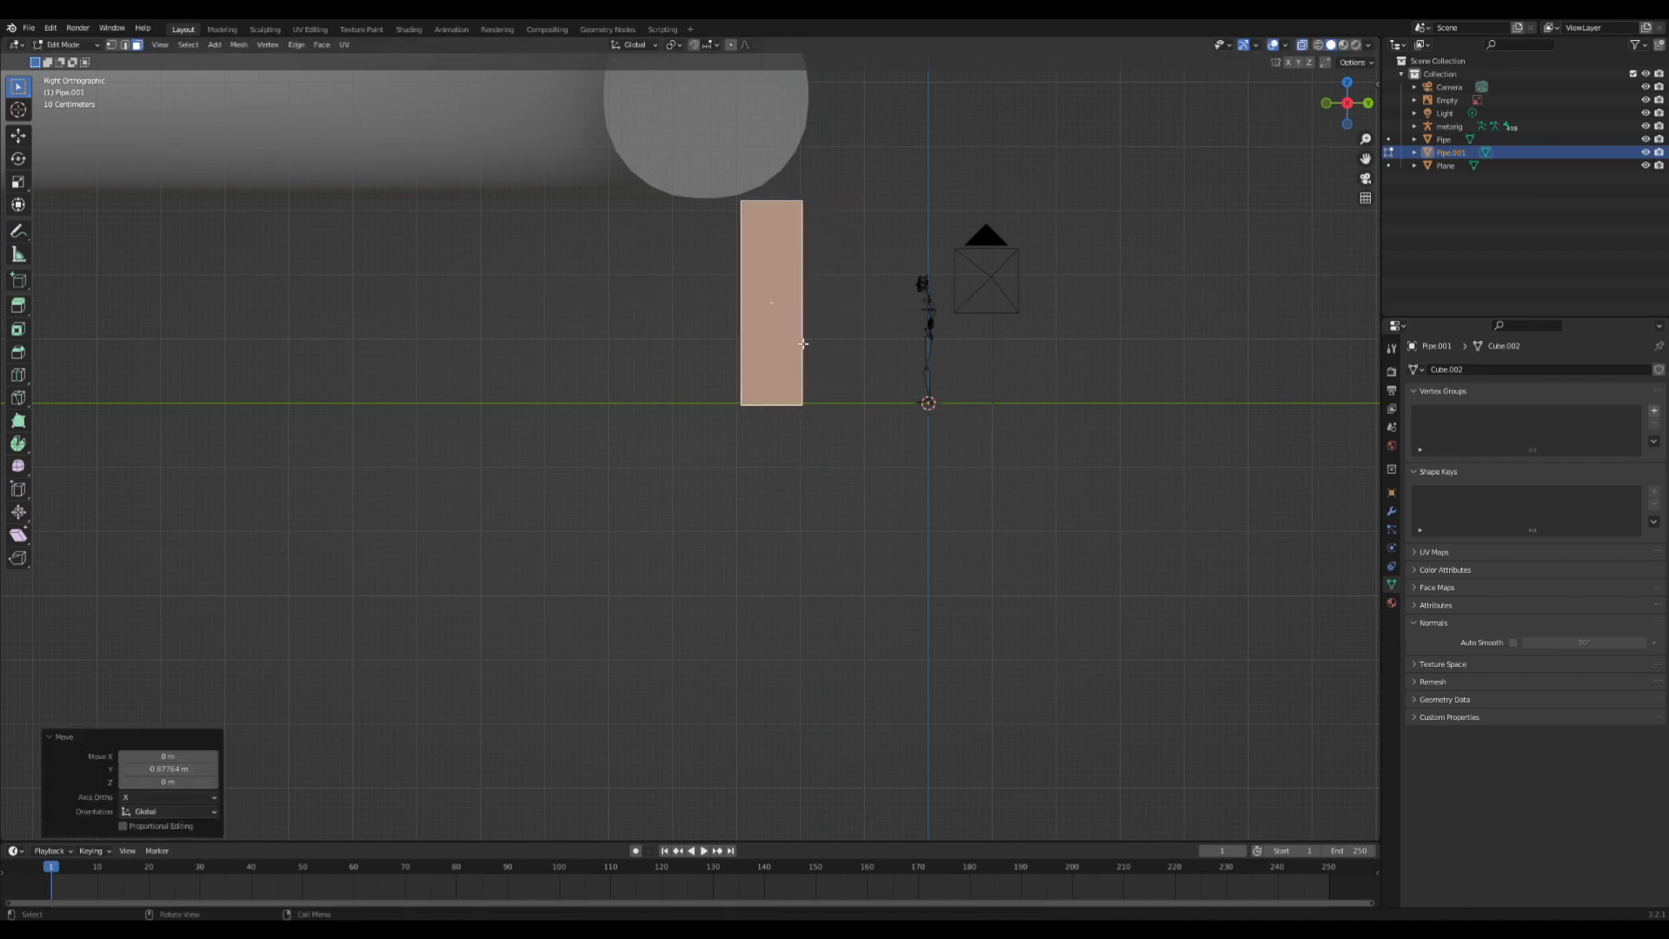
- Lower the column's top face about 1.05 m along Z and extrude it along its normal by about 0.39 m
left_click(780, 196)
key("g")
key("z")
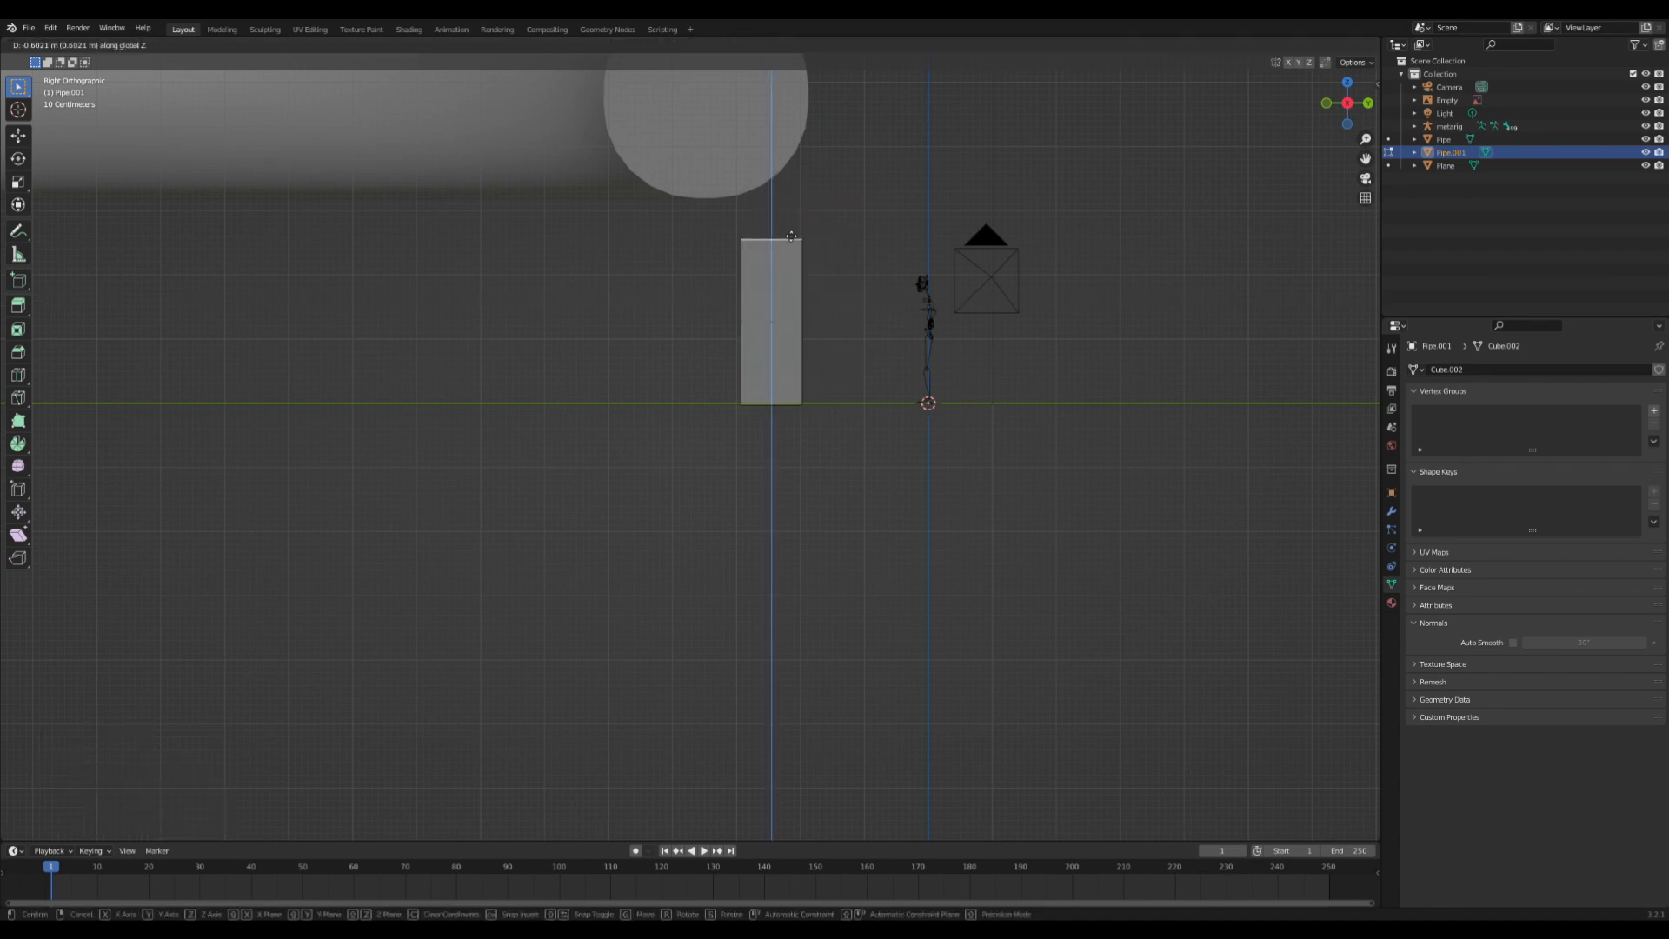
left_click(791, 263)
key("alt+e")
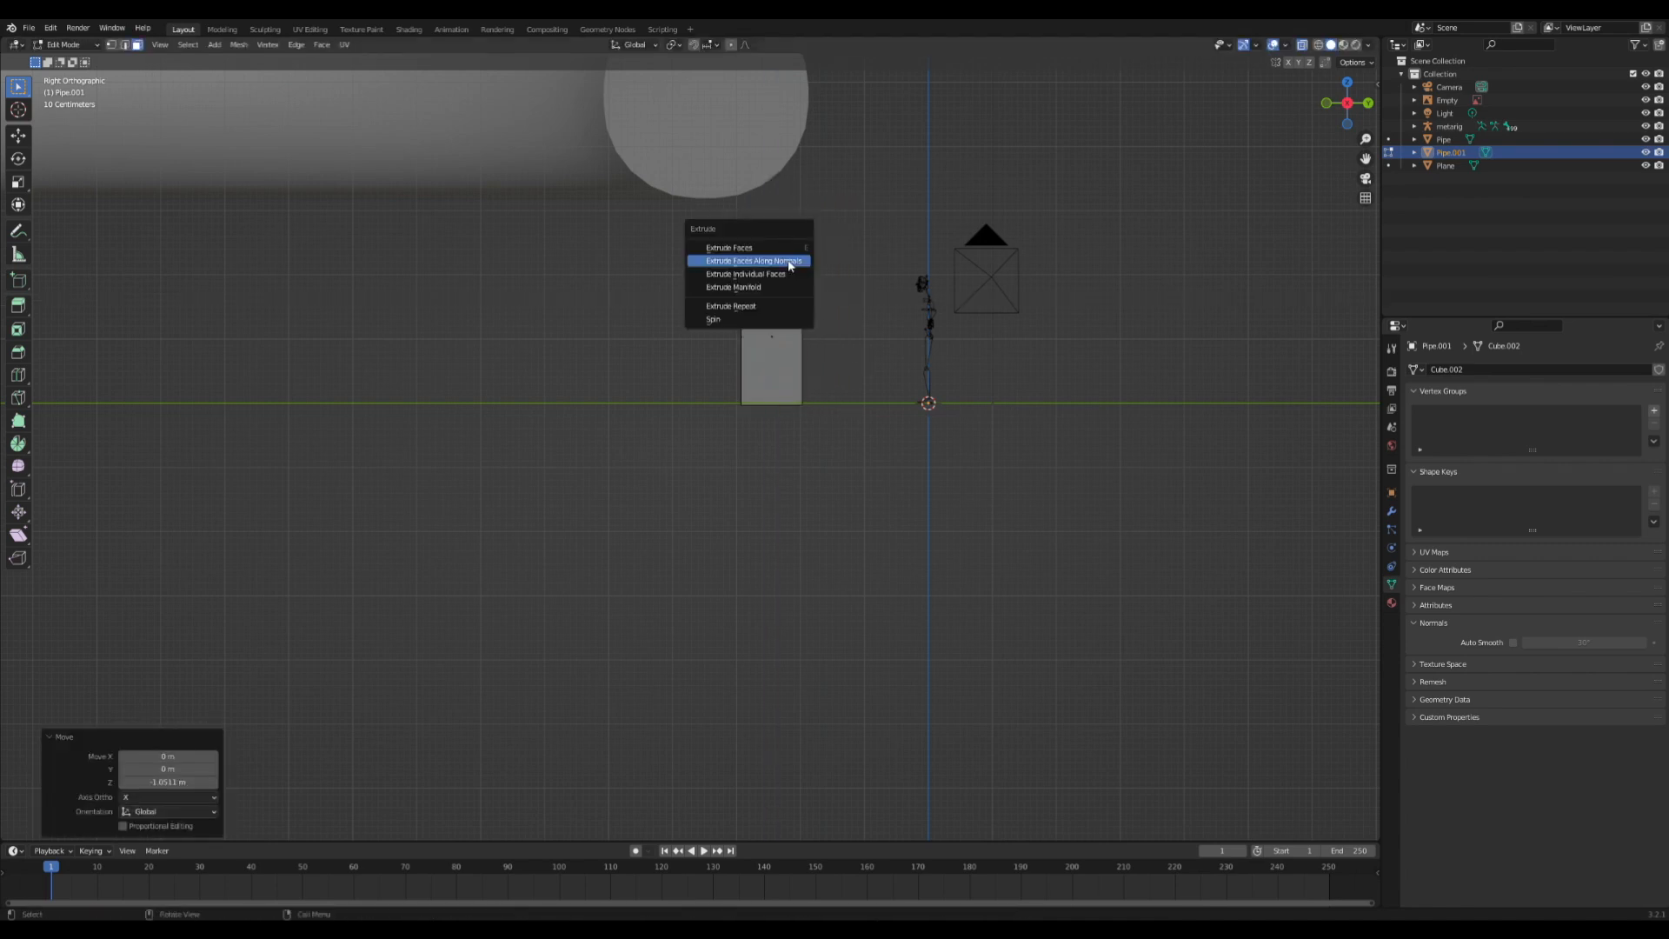
left_click(791, 261)
left_click(794, 245)
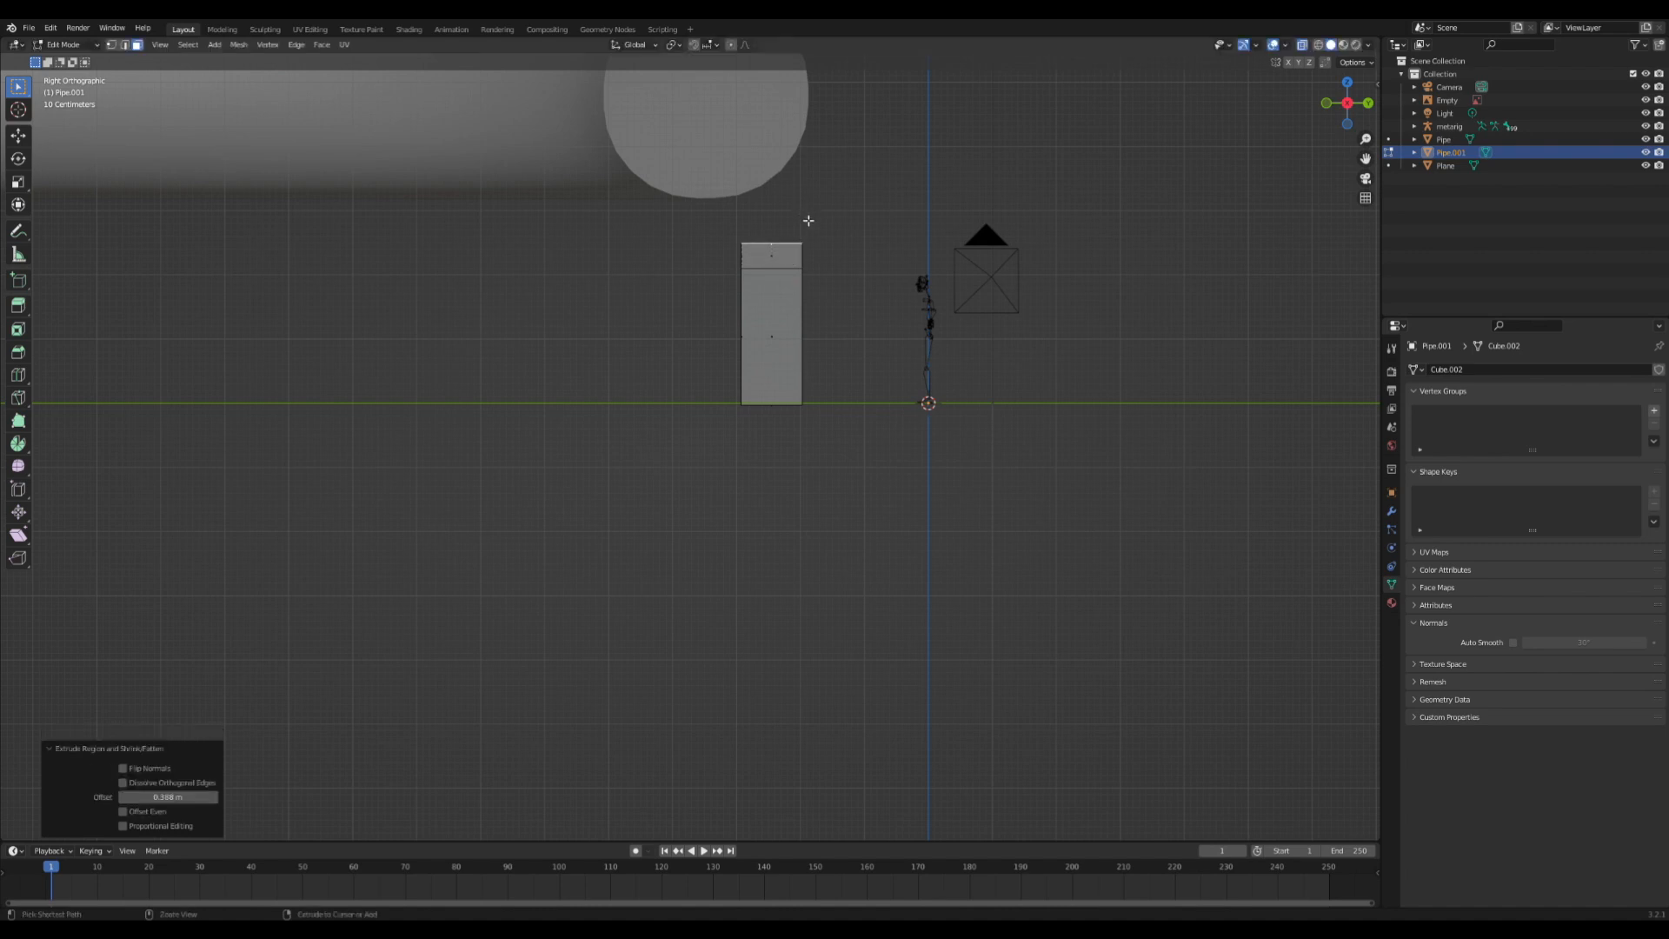
- Try extruding the column's top face to a free point and using the Spin tool on it, undoing both attempts
right_click(808, 220, "ctrl")
key("ctrl+z")
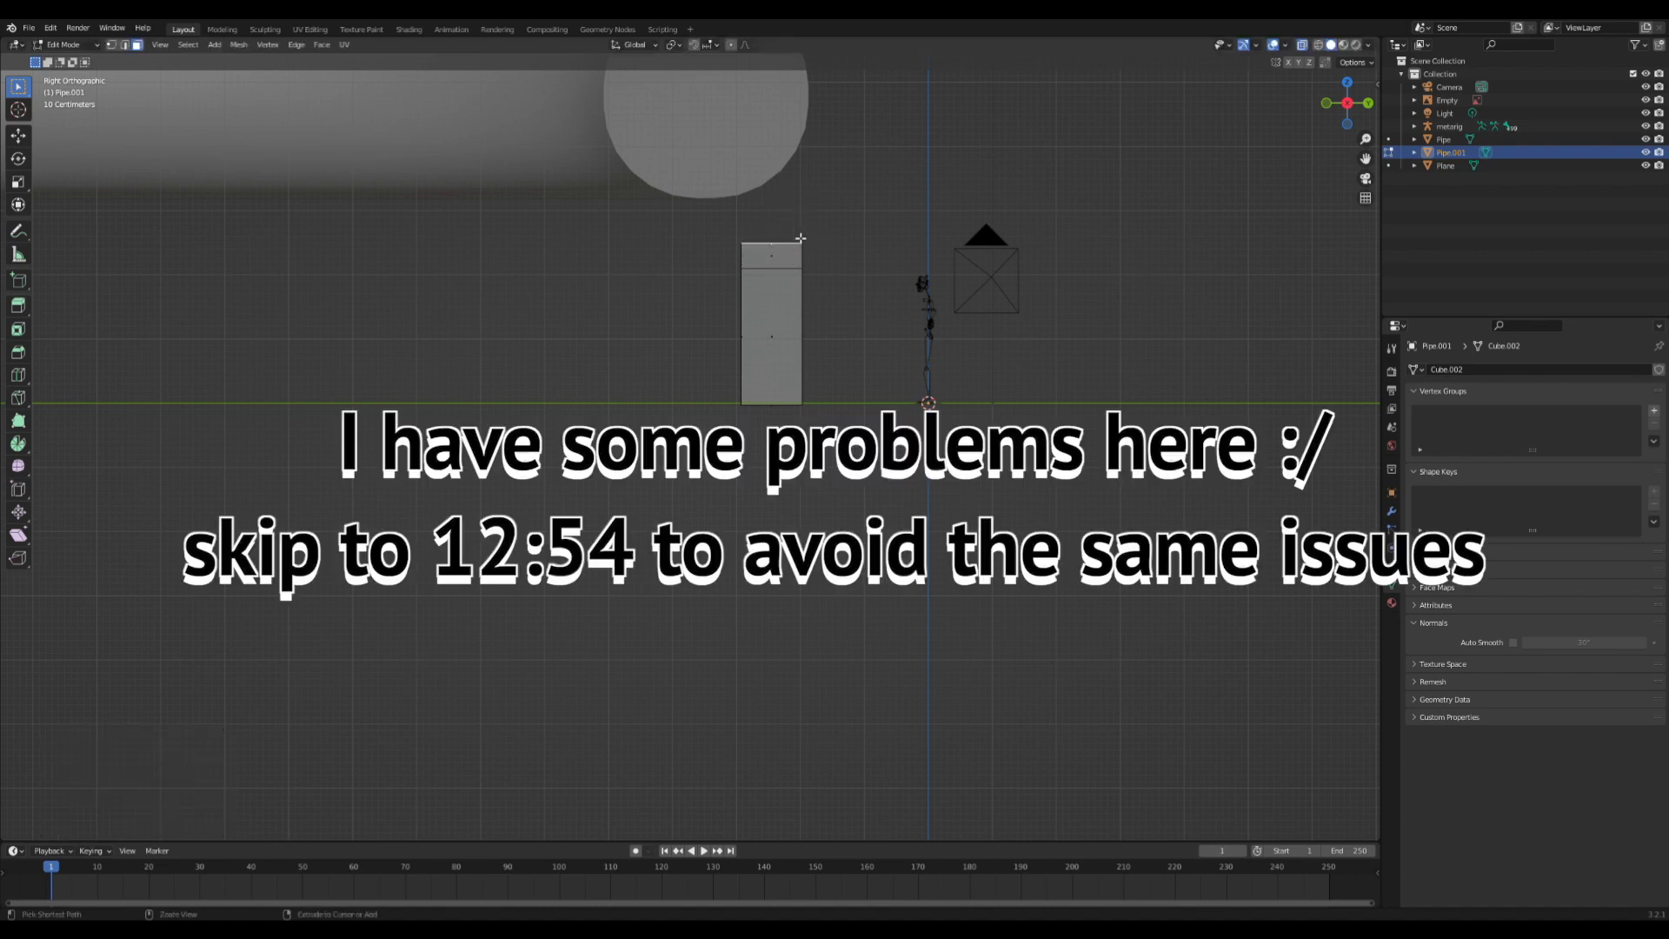
left_click(18, 444)
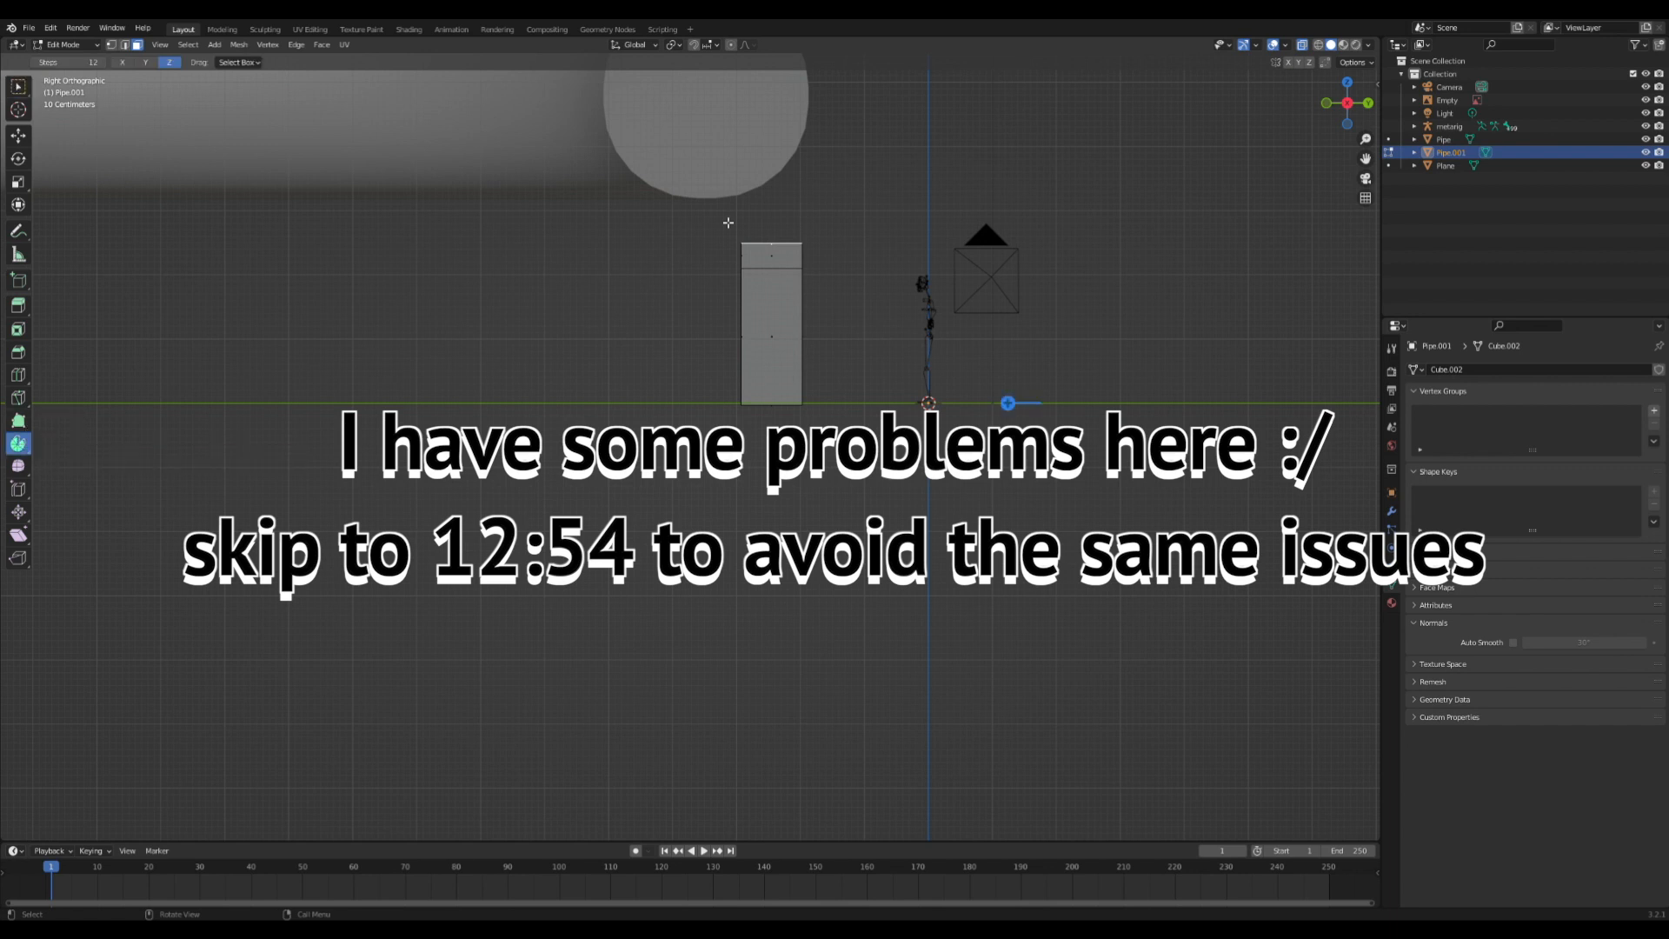
left_click(1007, 402)
key("ctrl+z")
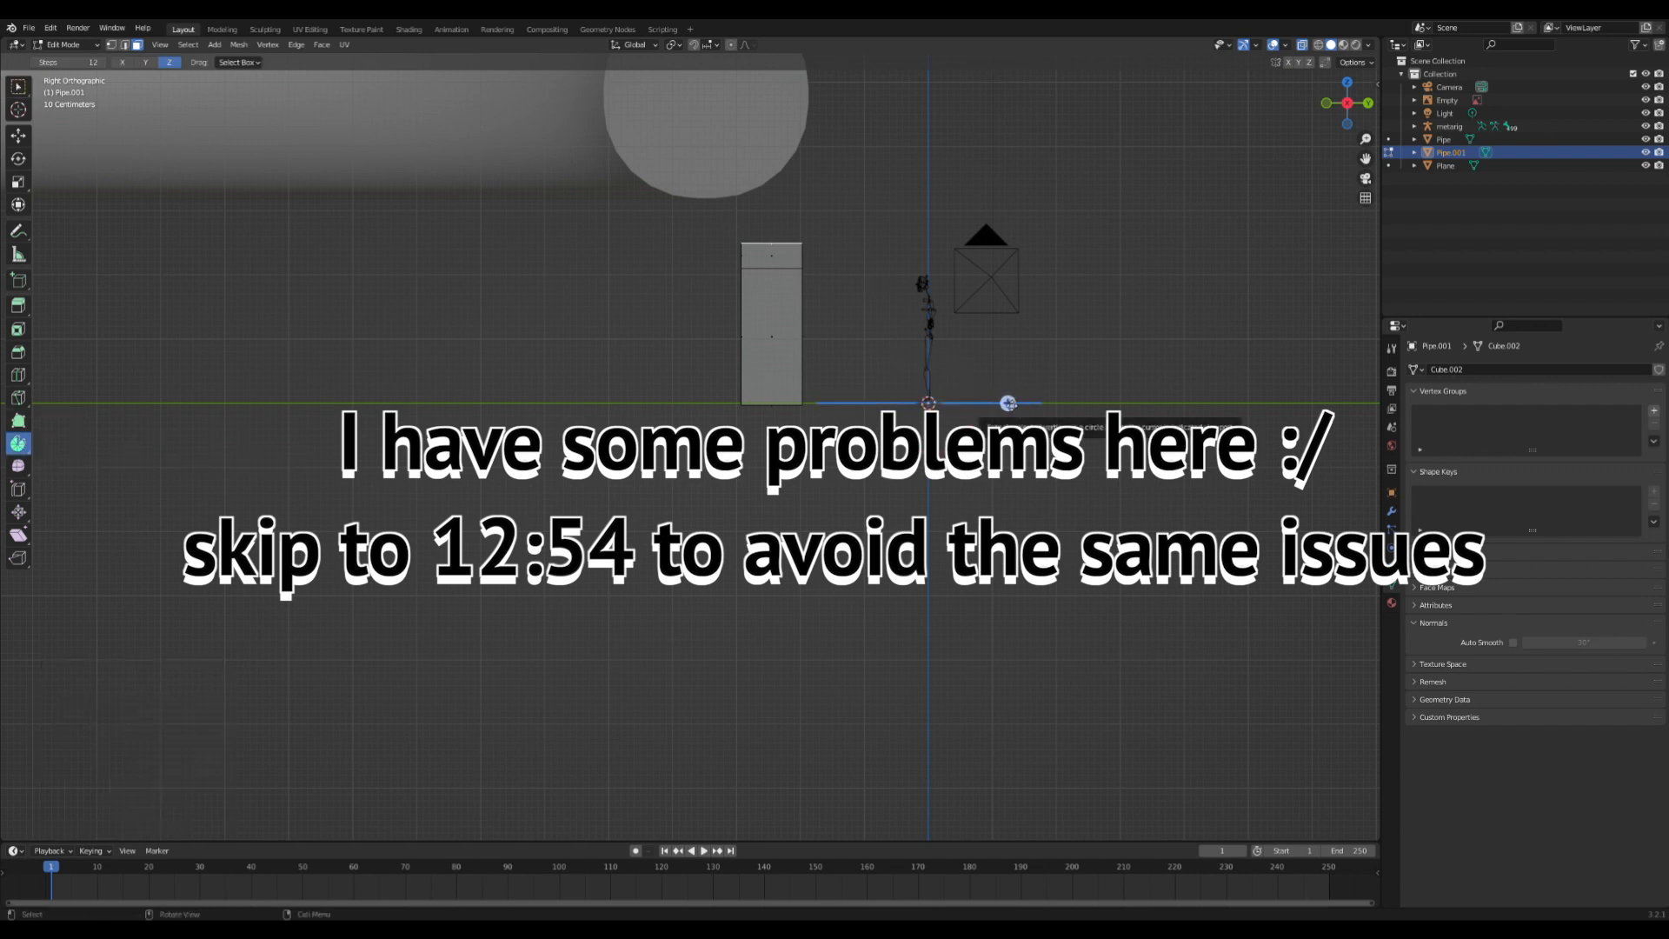
- Try the Shear tool on the column's top face and undo the trial shears
left_click(19, 134)
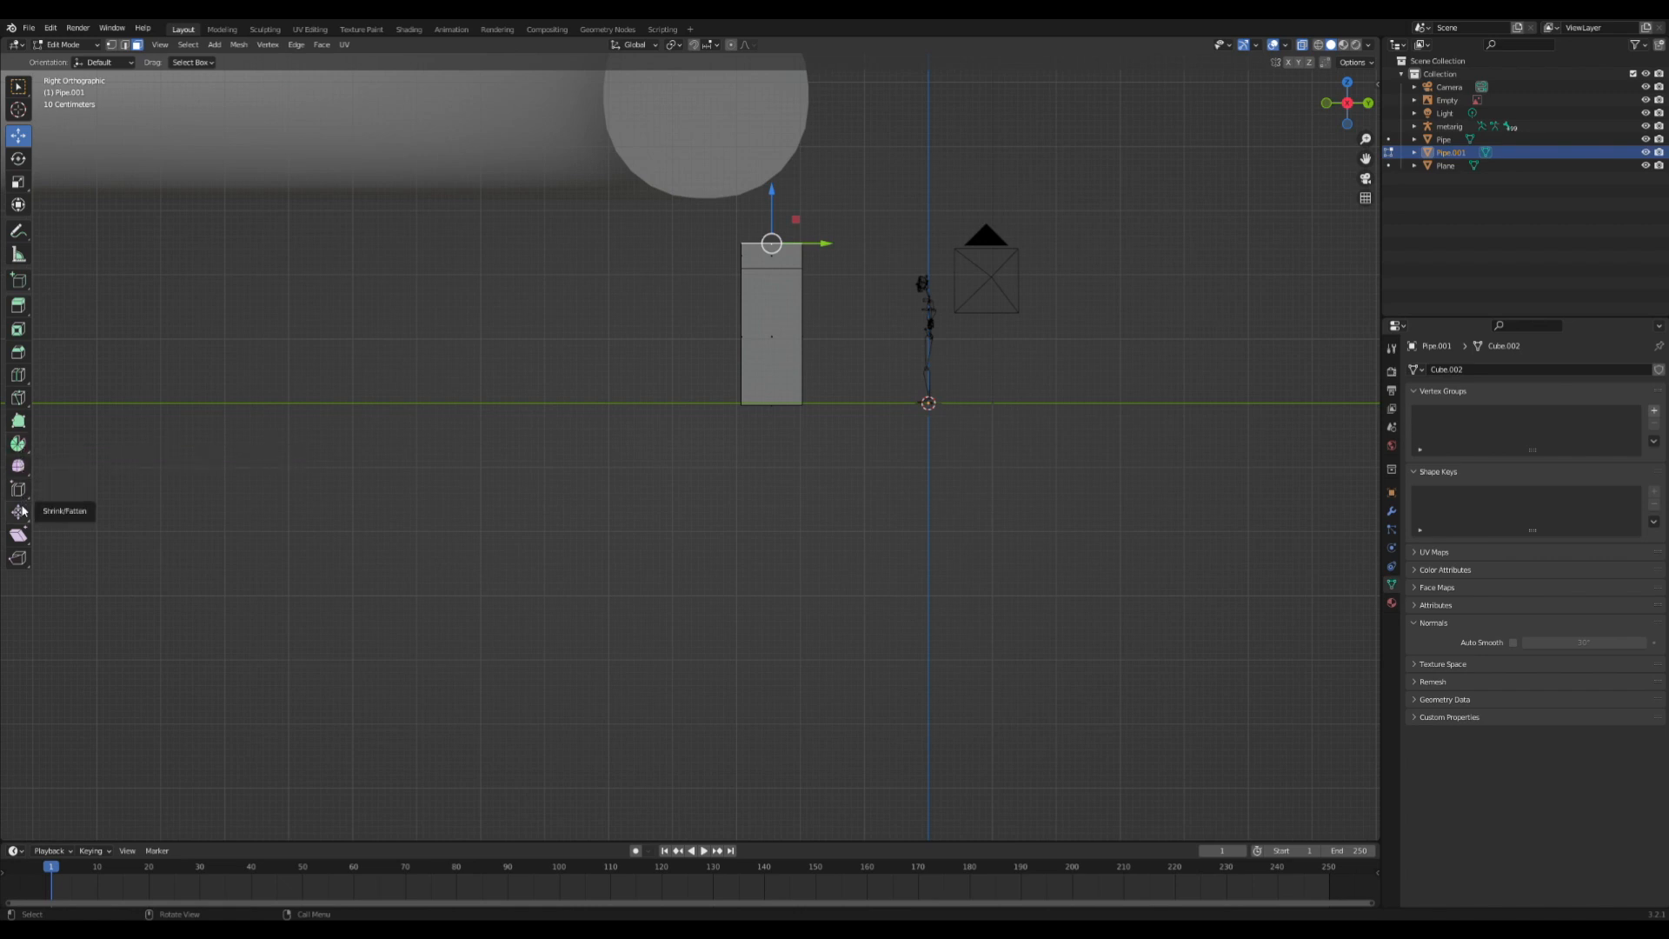
left_click(19, 534)
left_click_drag(771, 193, 778, 388)
key("ctrl+z")
key("ctrl+z")
key("ctrl+z")
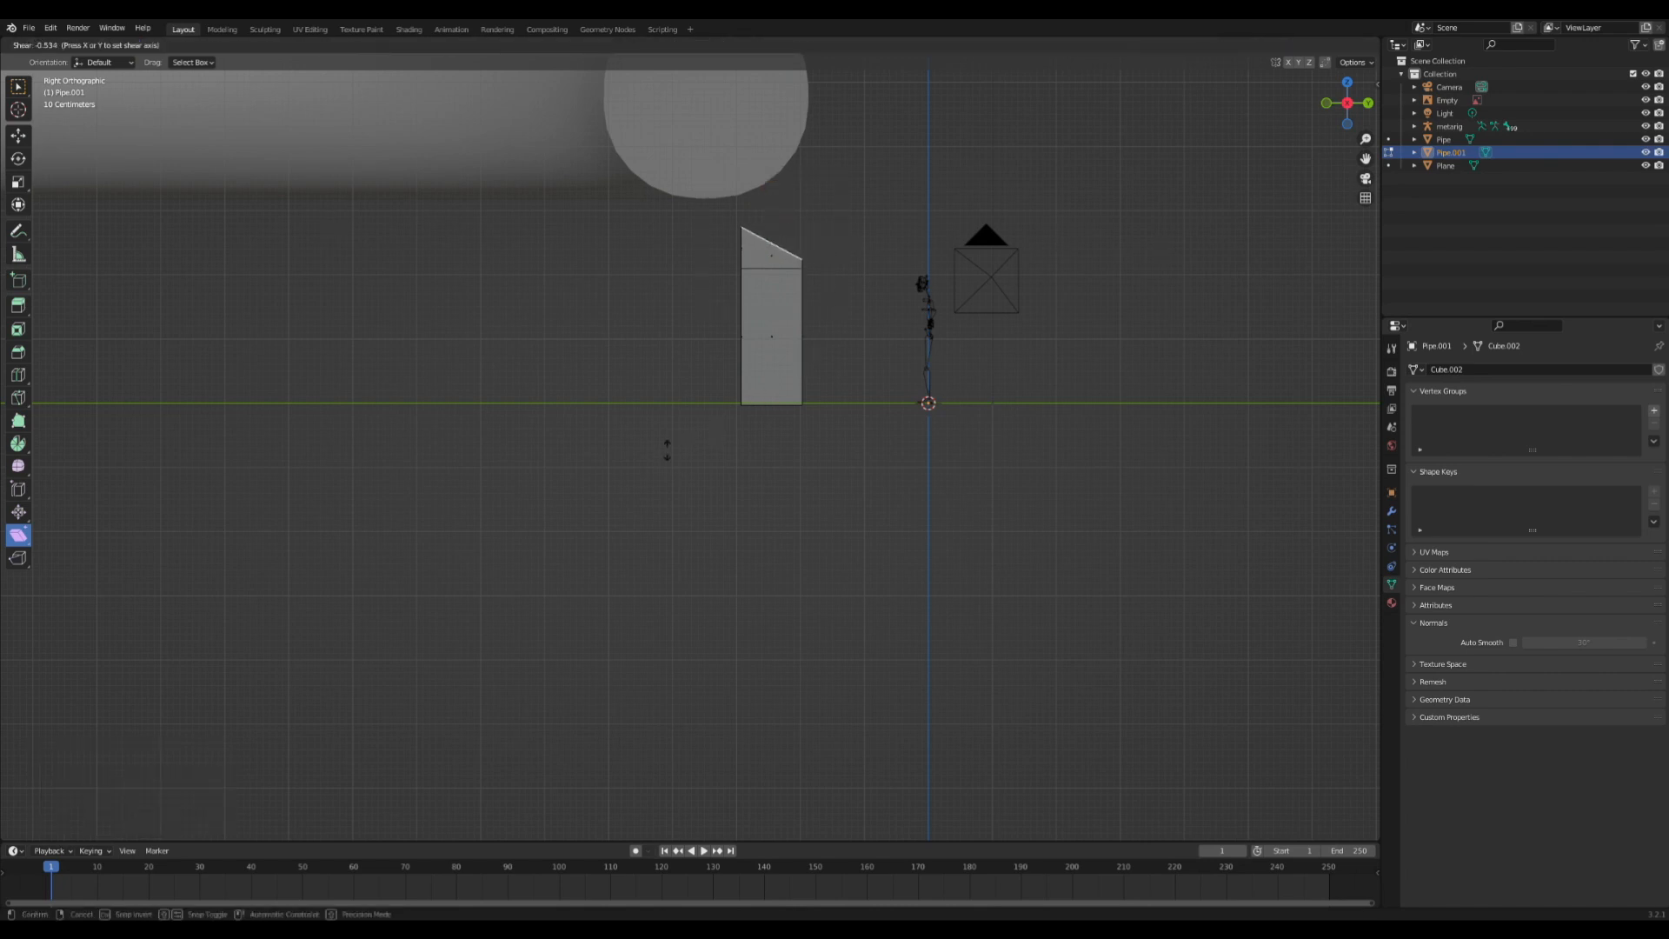
left_click_drag(667, 450, 667, 450)
key("ctrl+z")
- Try raising the column's top face about 0.35 m along Z and shearing it with an offset of -1
key("g")
key("z")
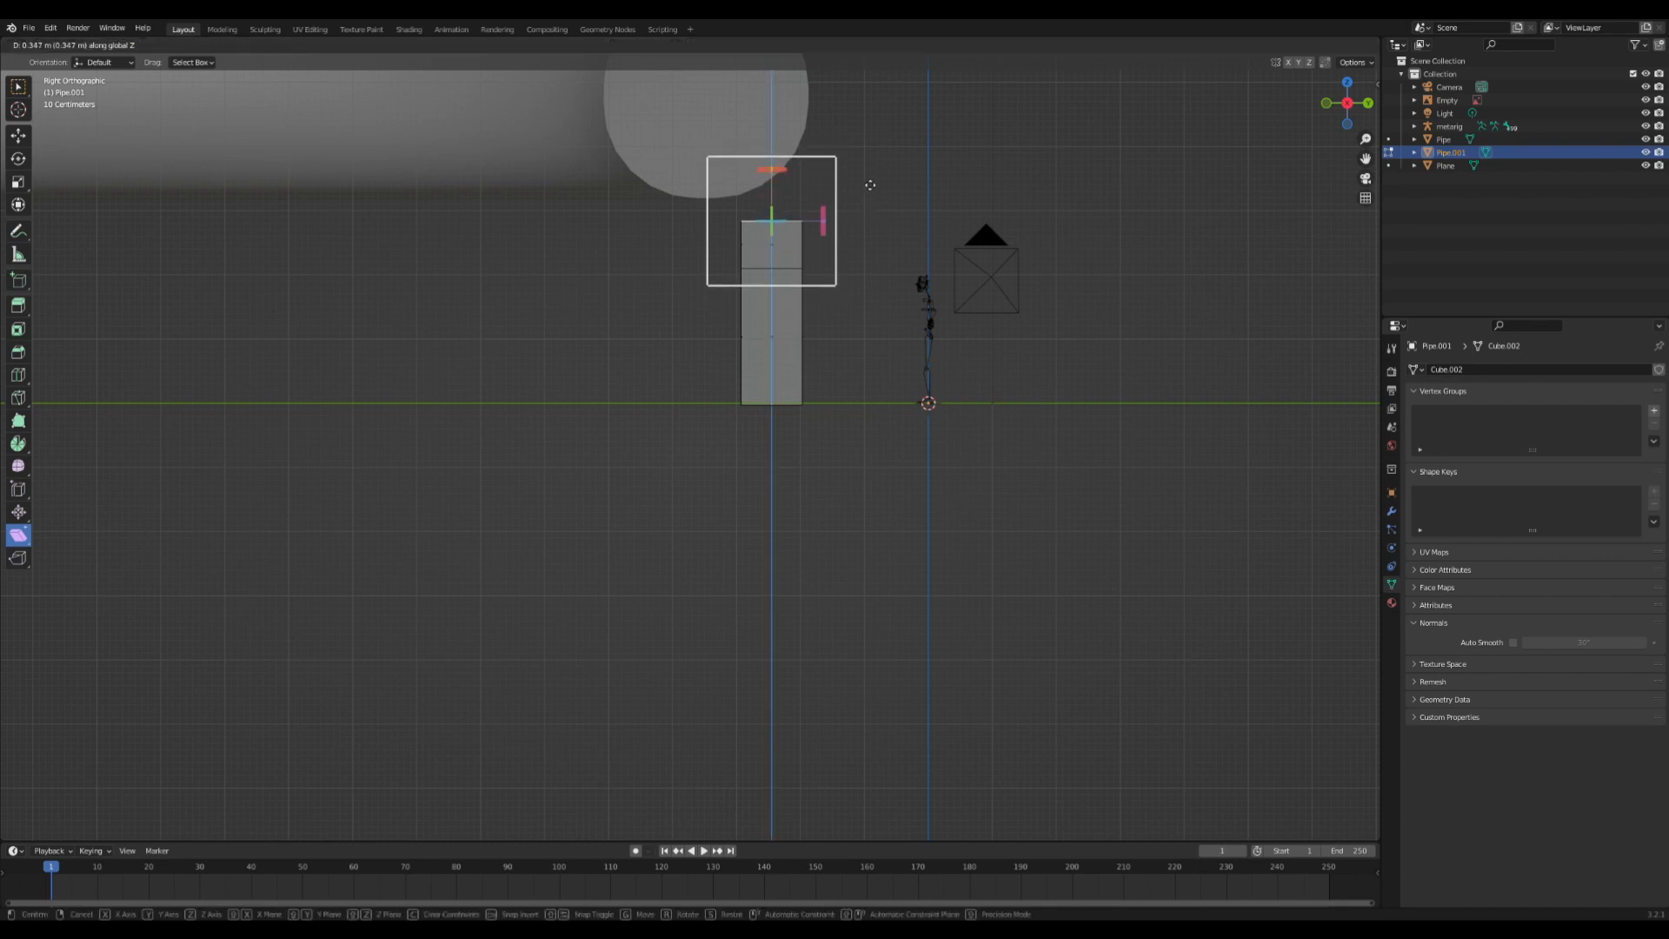
left_click(870, 184)
left_click_drag(823, 223, 818, 245)
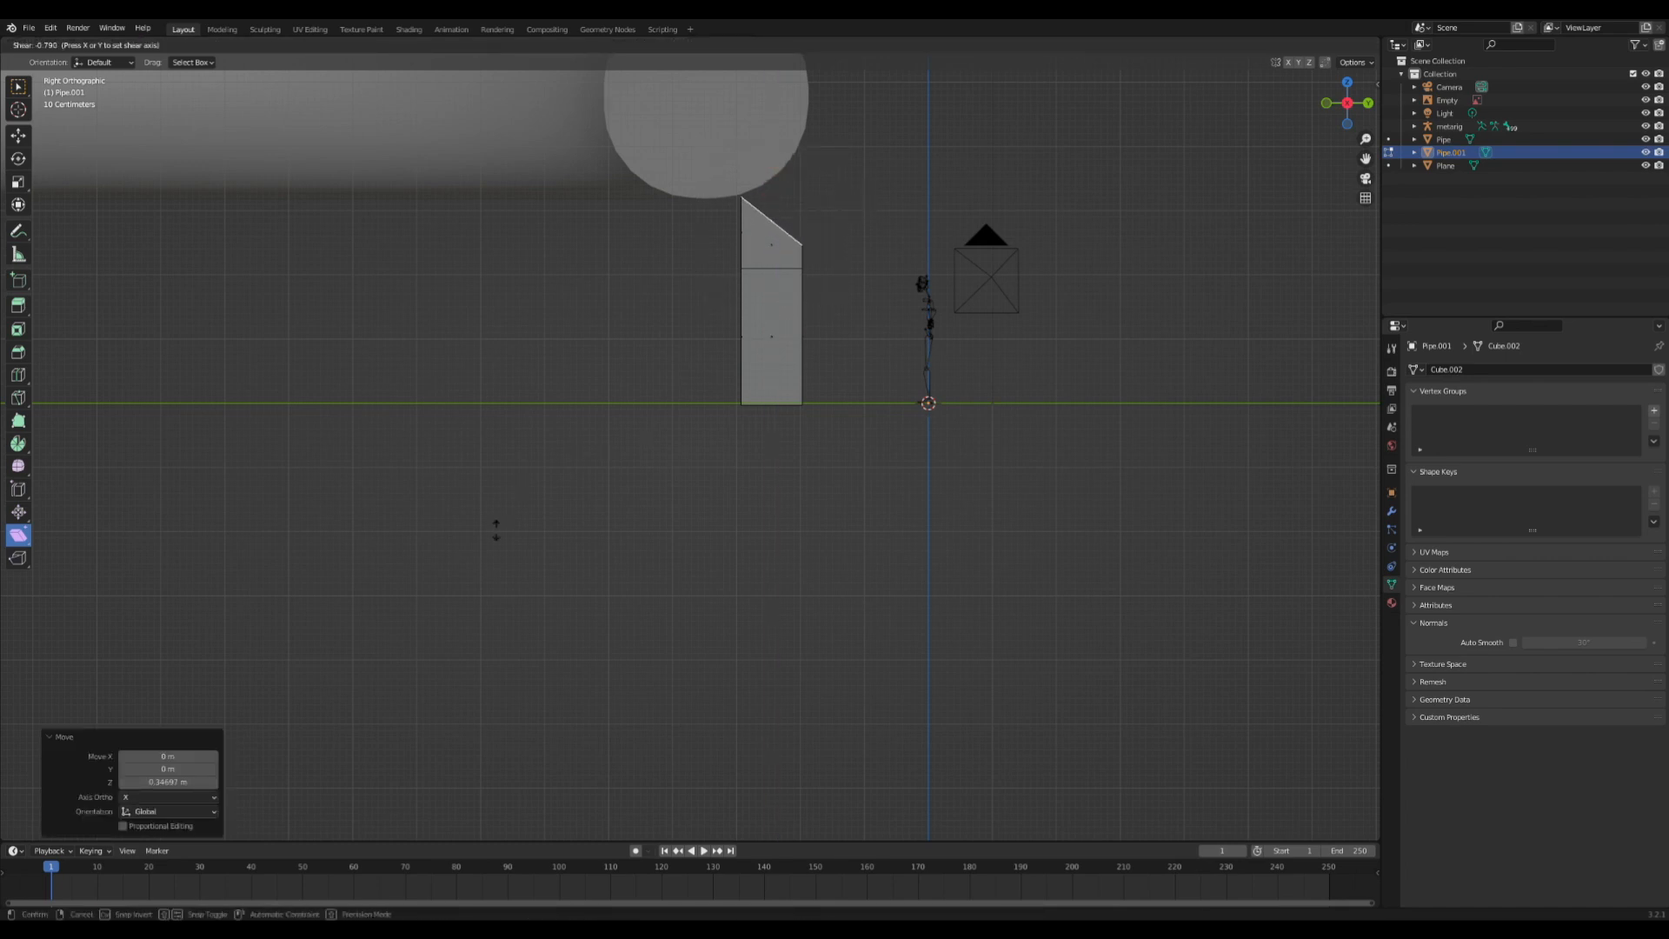
left_click_drag(495, 530, 495, 532)
left_click(206, 767)
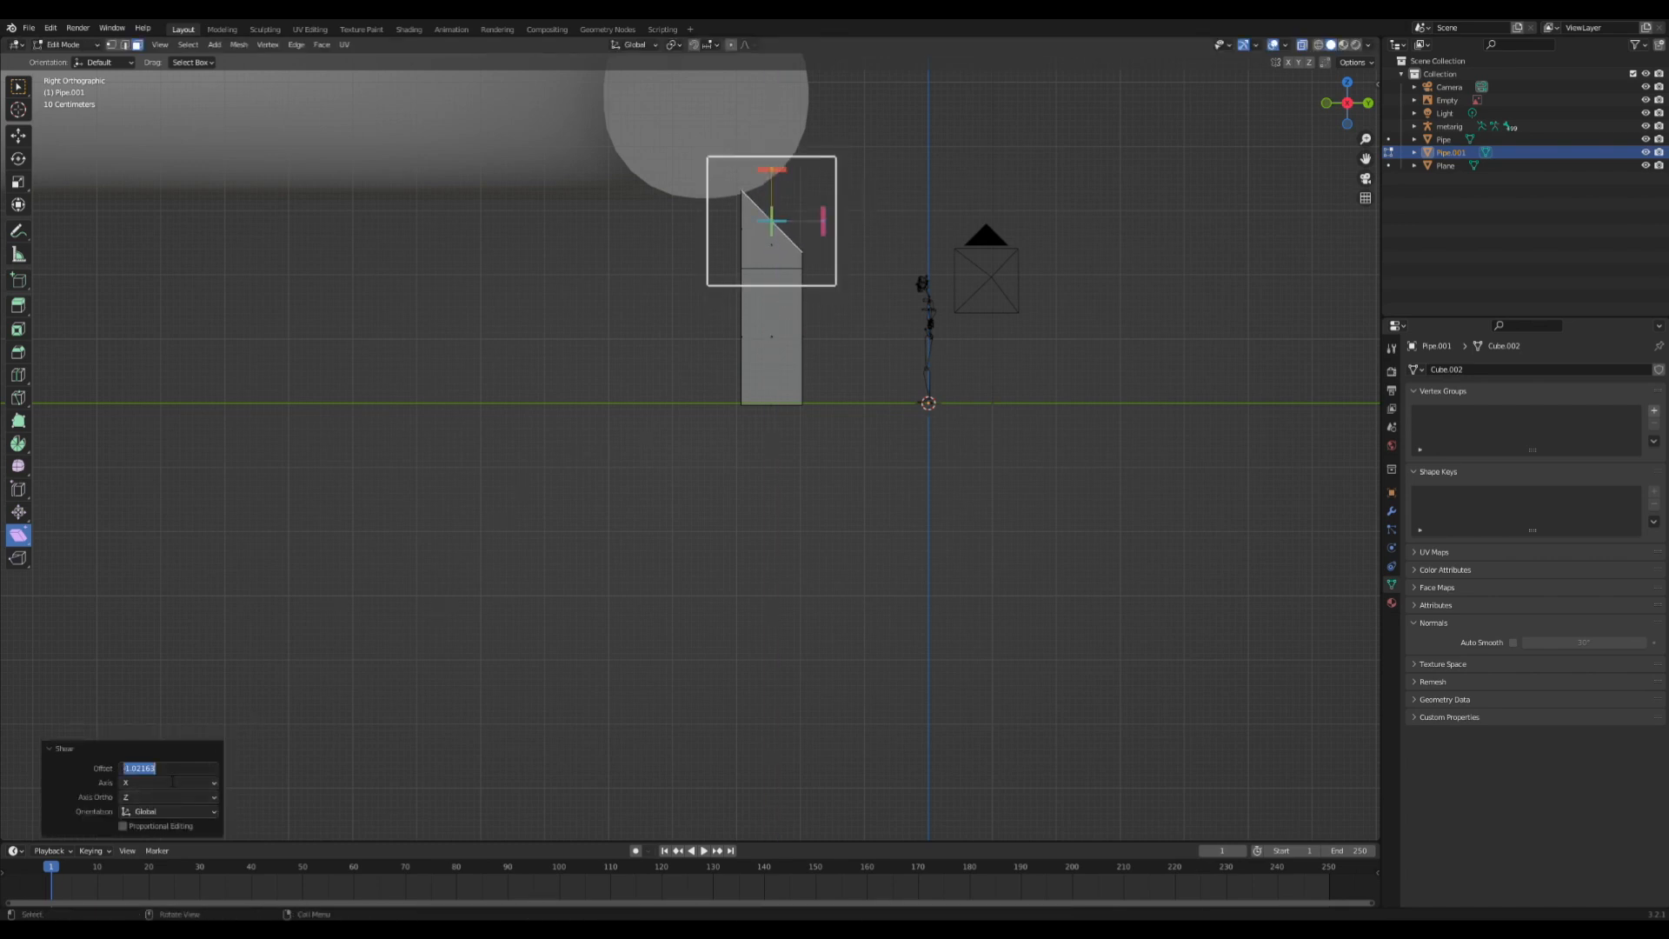
type("-1")
key("Return")
- Try extruding the sheared top face about 1.86 m along its normal, and undo back to the flat column top
key("alt+e")
left_click(761, 283)
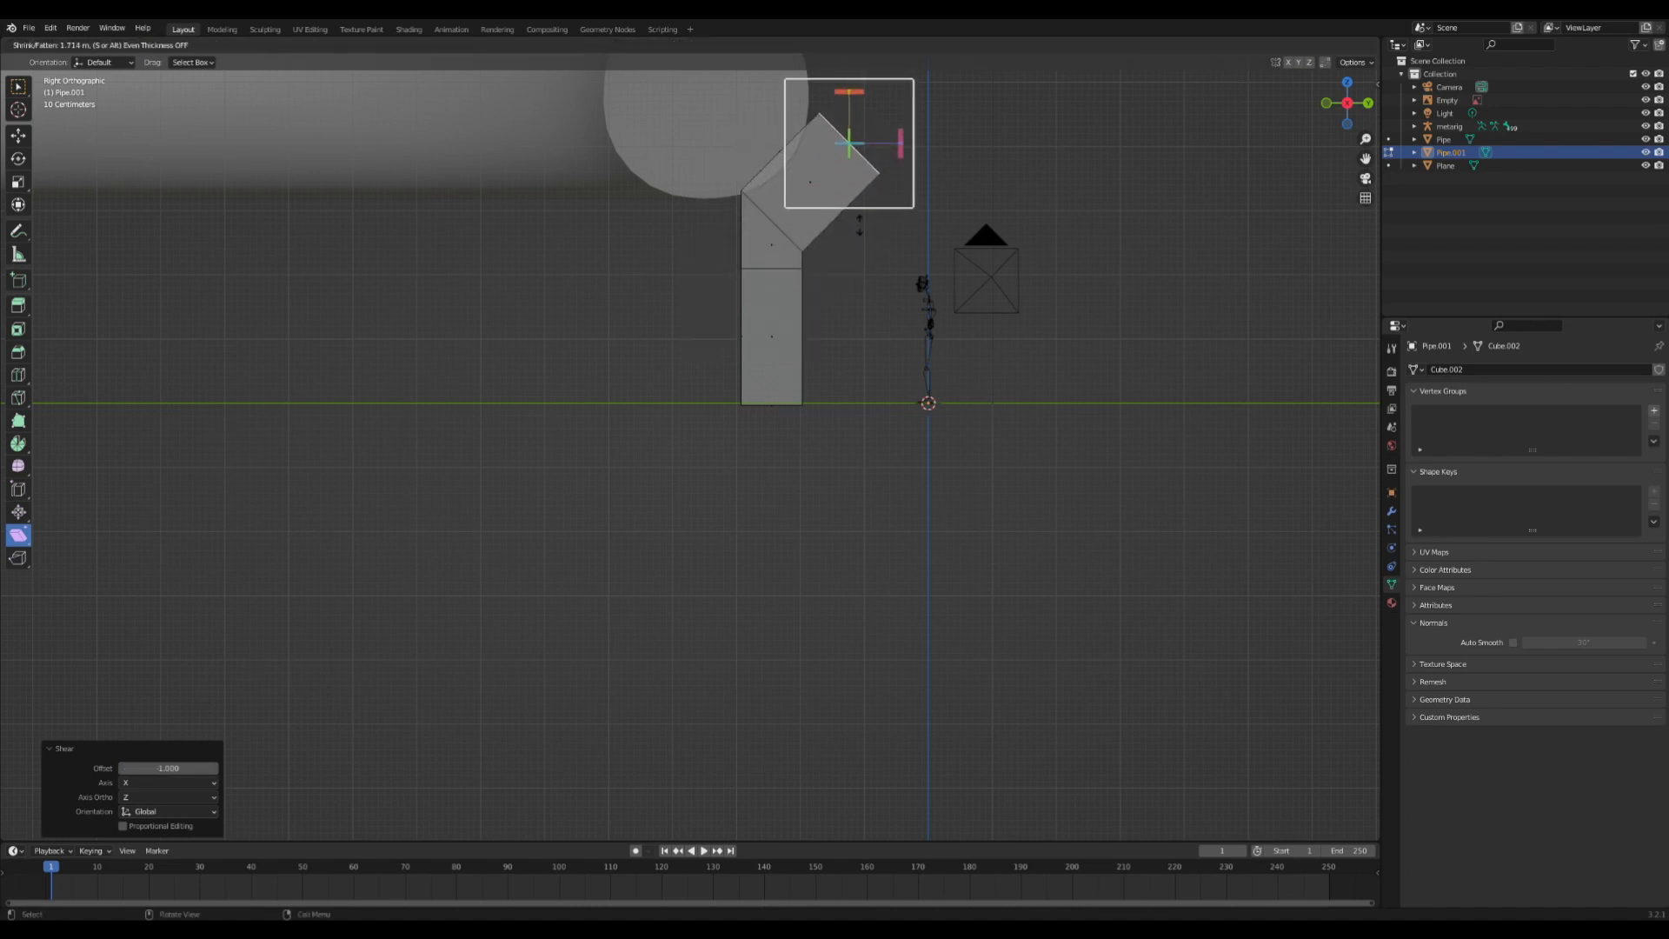
left_click(864, 223)
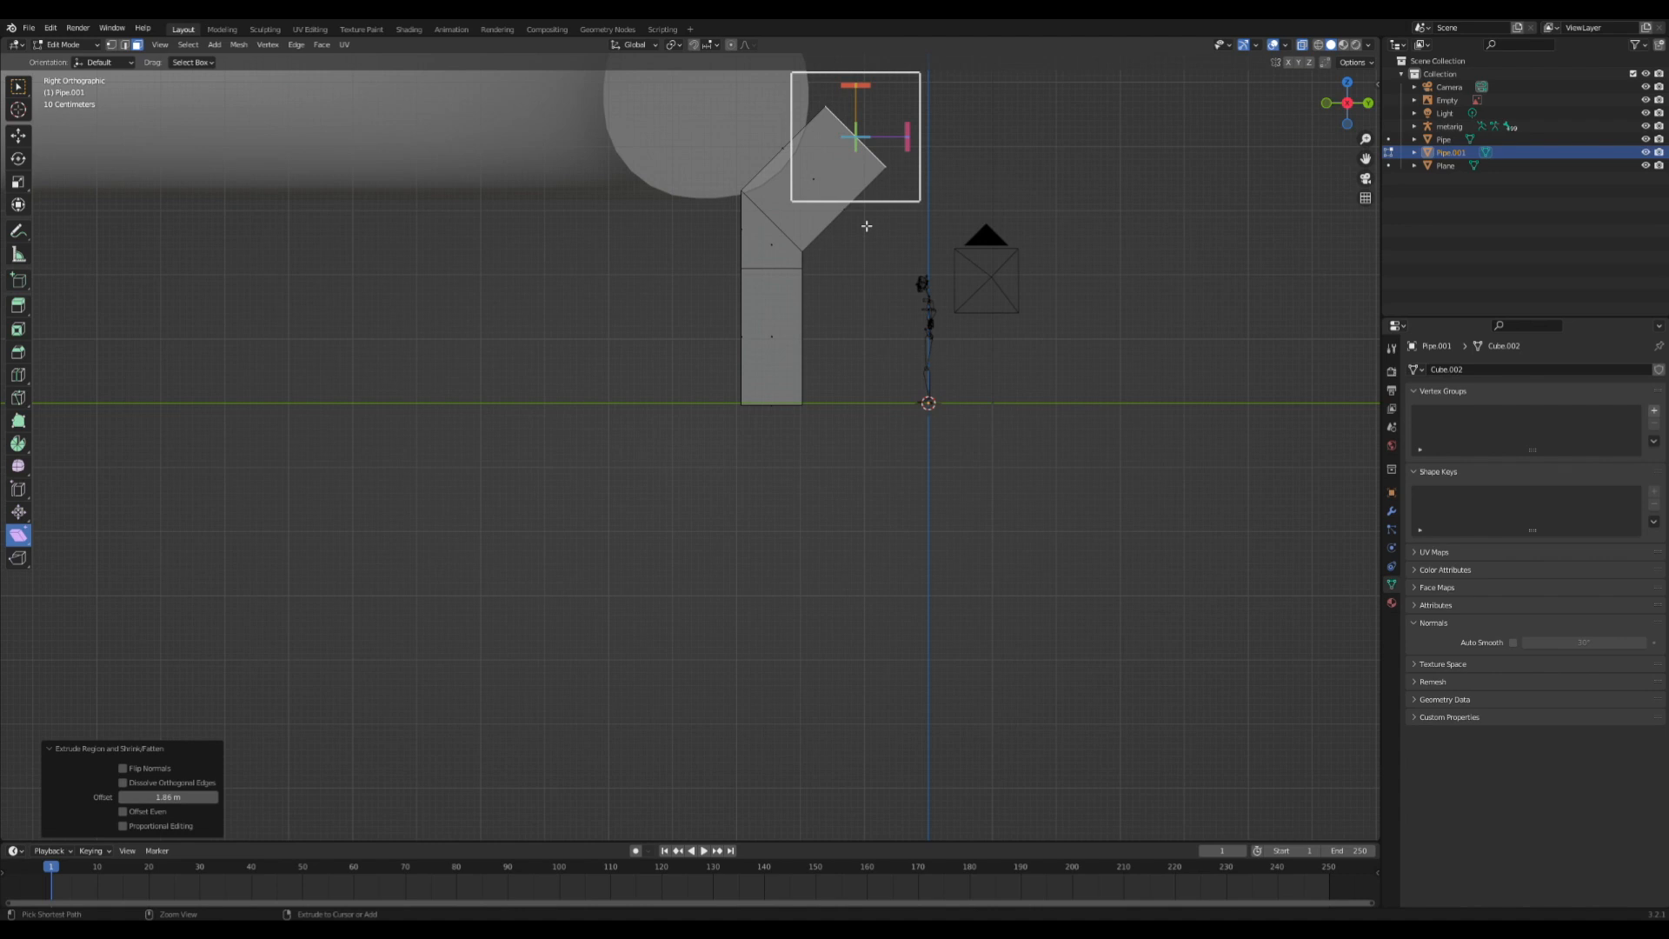
key("ctrl+z")
key("ctrl+z")
- Tilt the column's top face by about 40° in the side view and shift it slightly sideways to form the first bend
key("shift+space")
key("g")
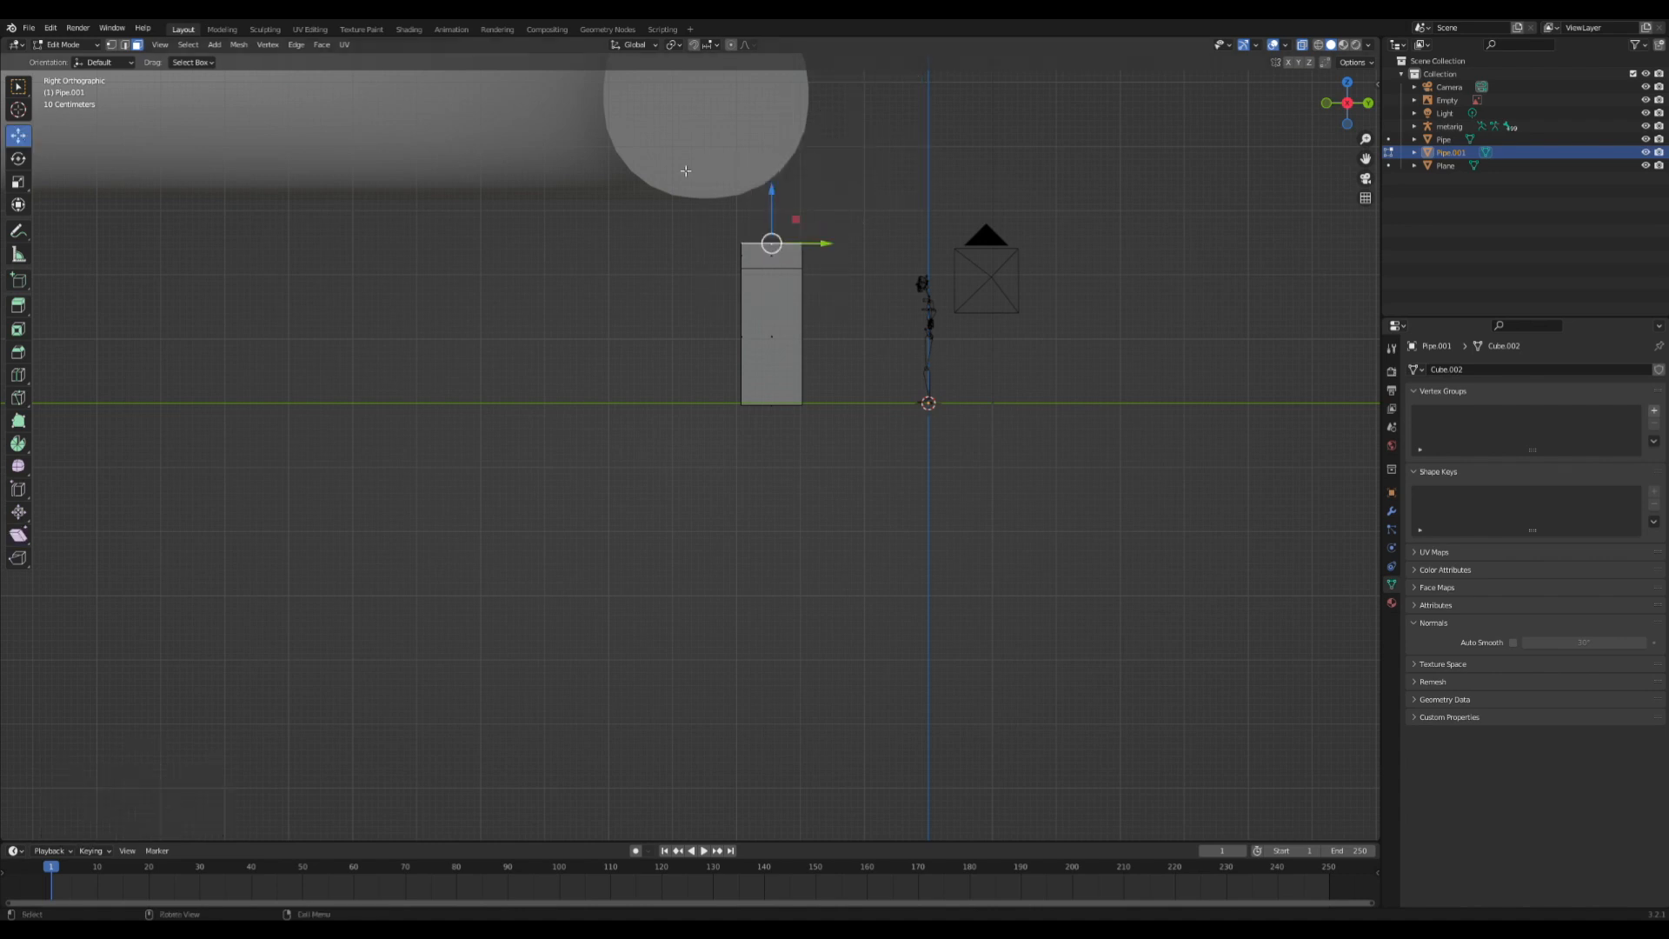
scroll(686, 170, "up", 3)
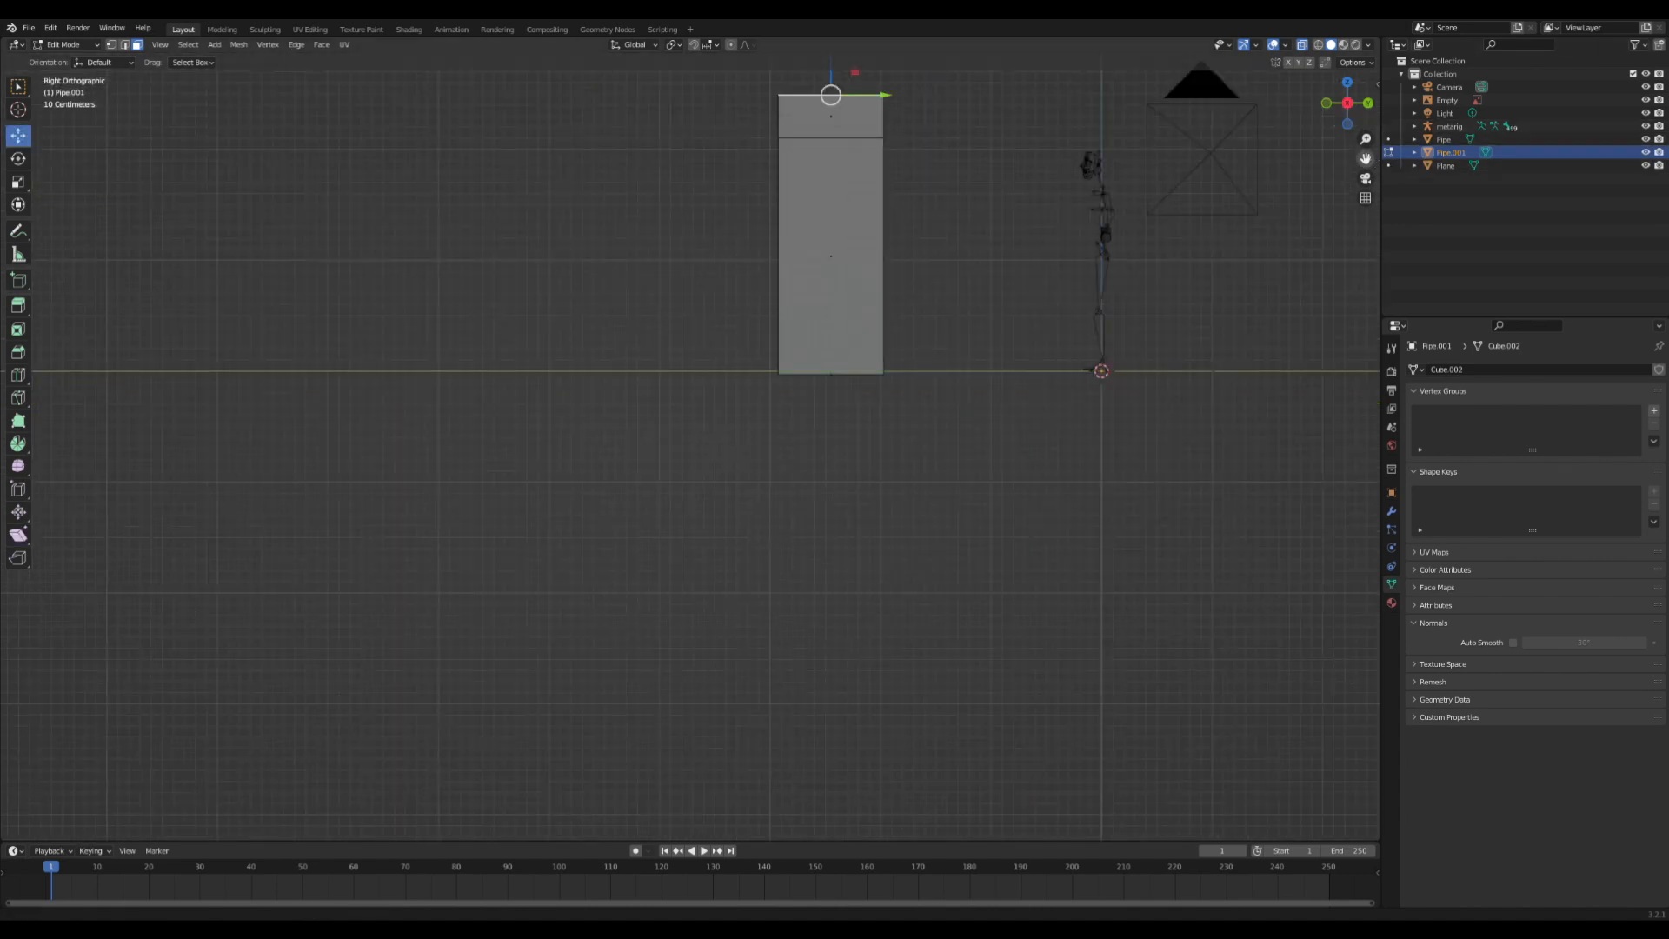
left_click_drag(1366, 159, 1212, 456)
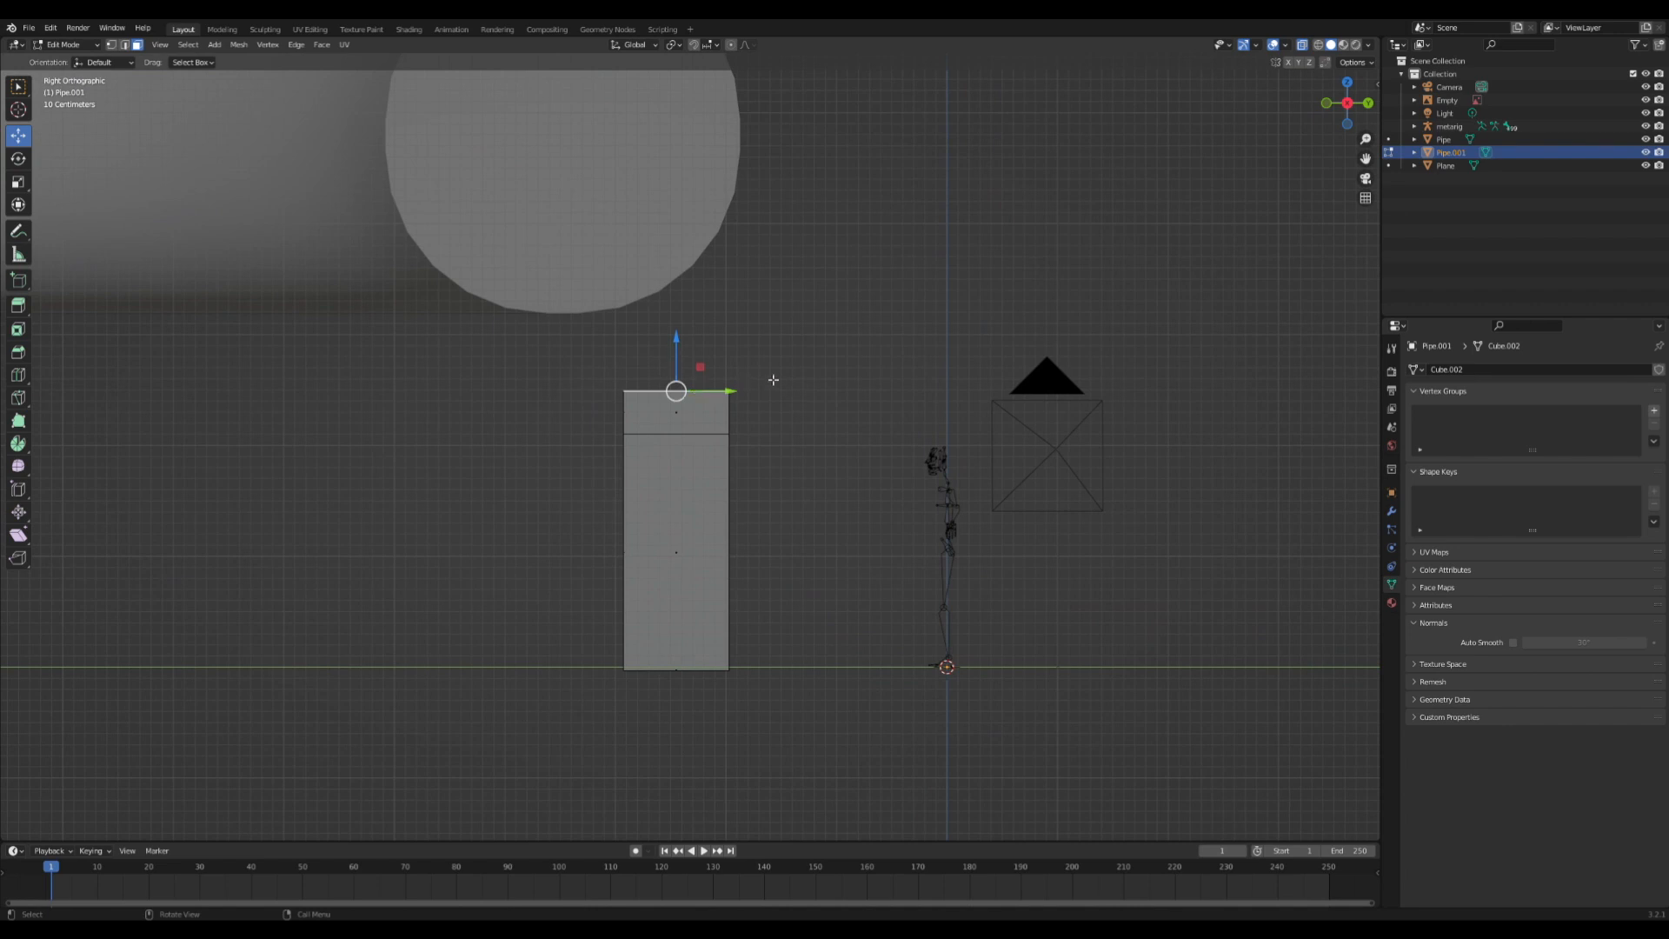
key("g")
left_click(779, 431)
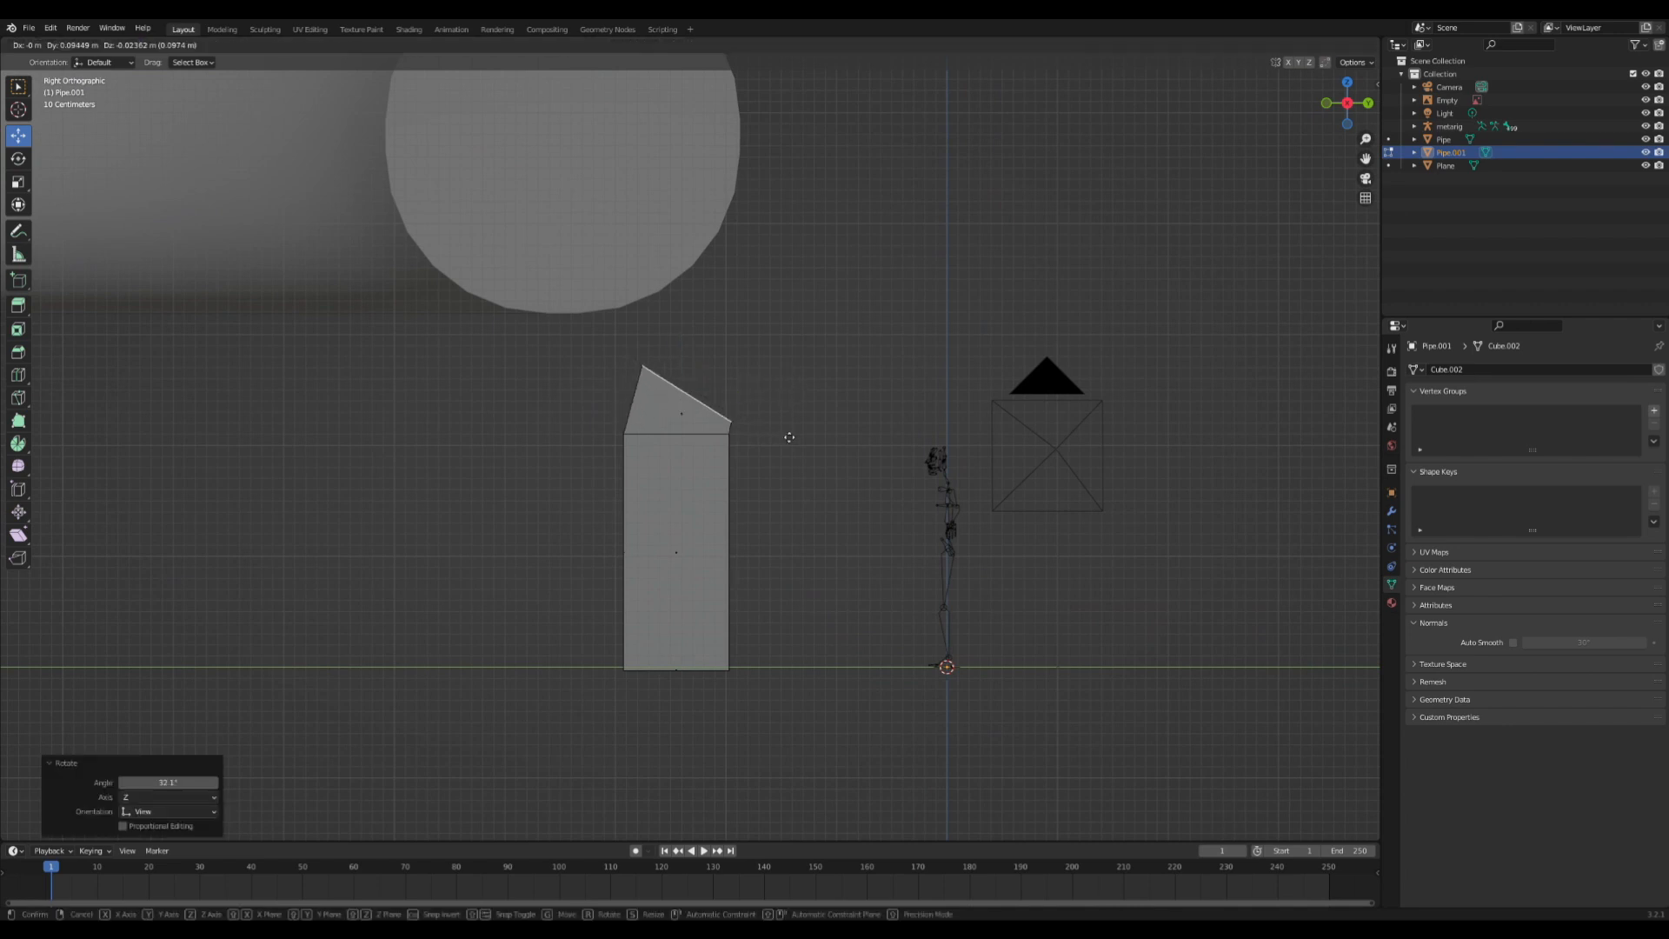
key("r")
left_click(804, 418)
key("g")
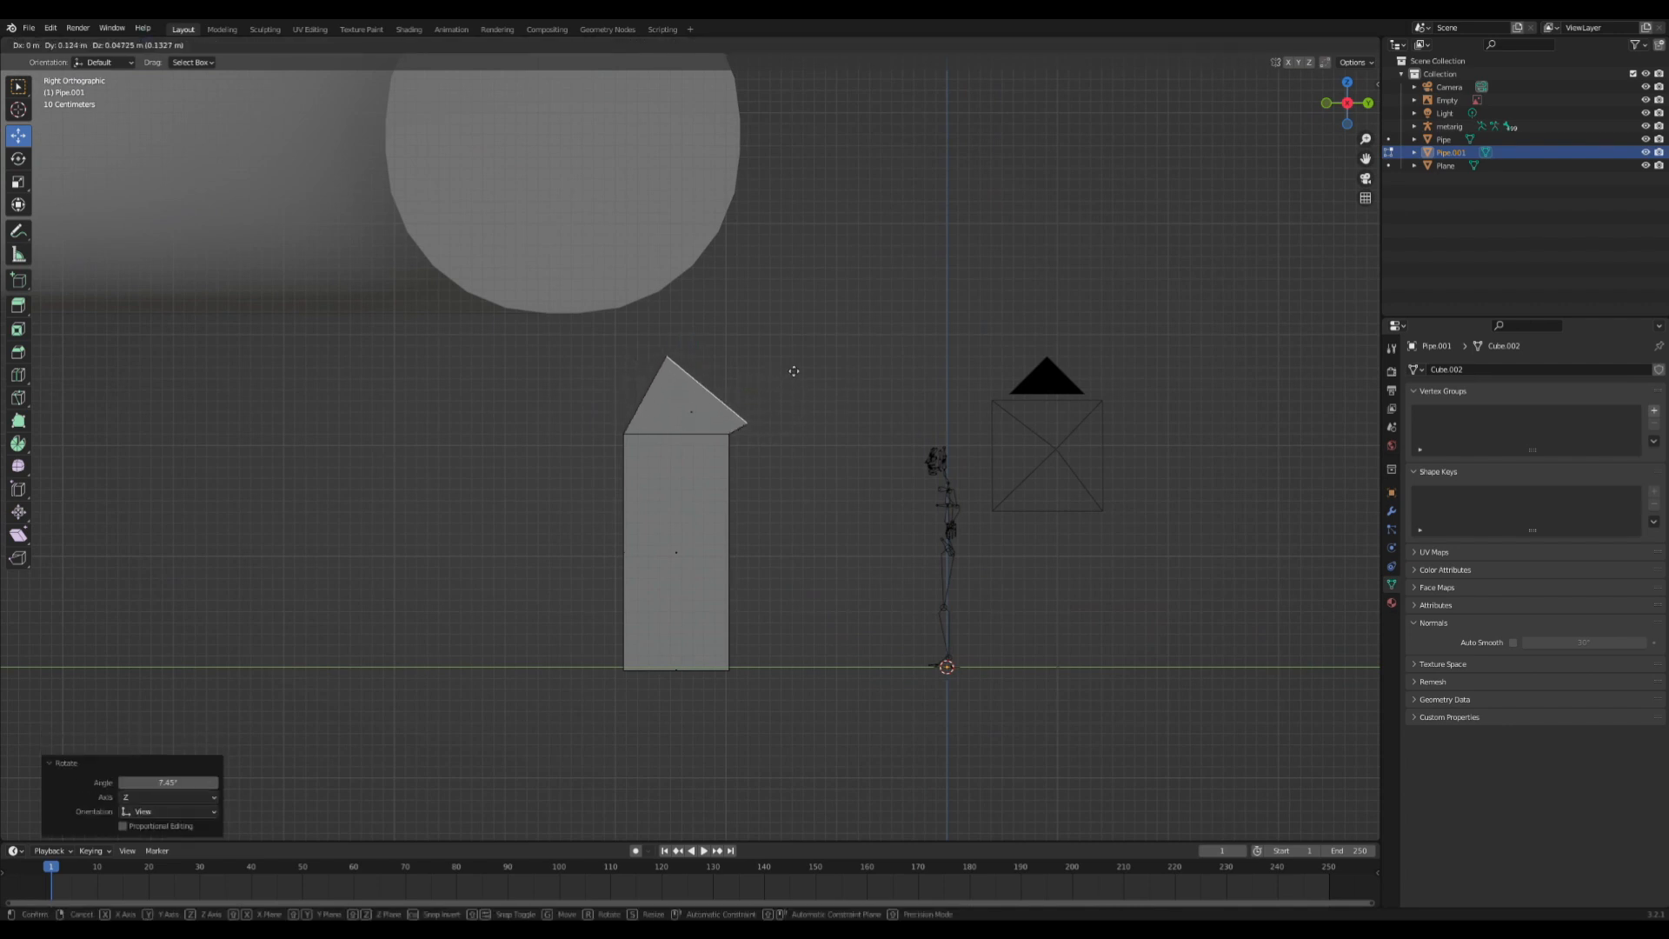
left_click(782, 373)
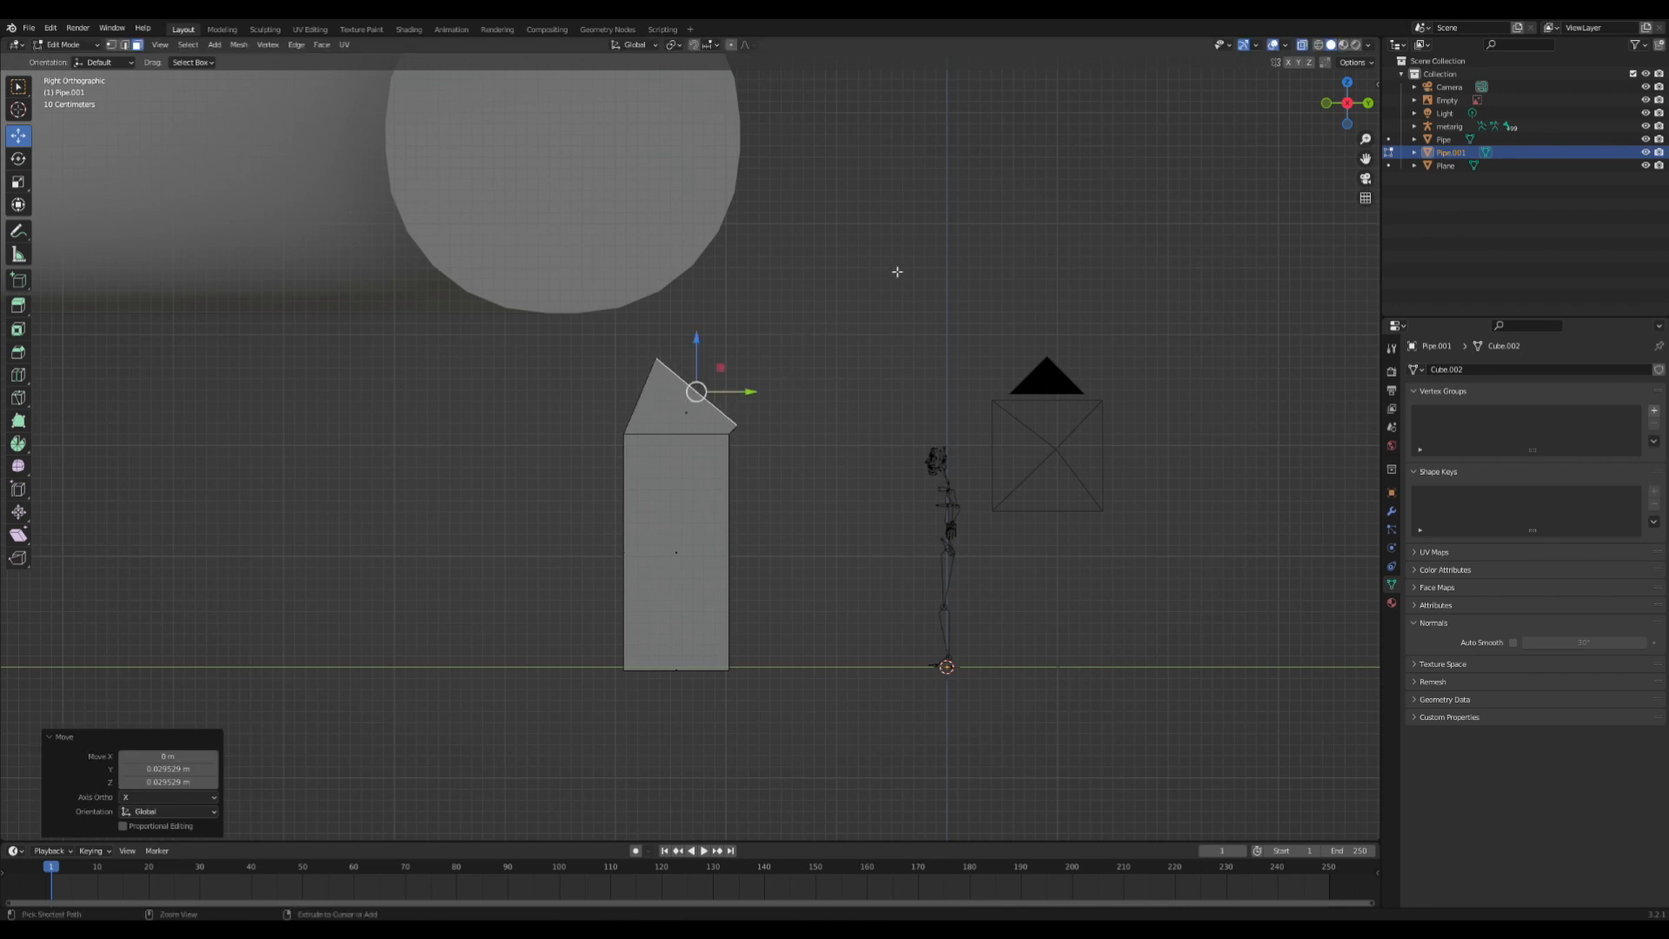
- Extrude the tilted face diagonally to a point beside the large pipe, and extrude a short second-bend segment from its end
right_click(867, 258, "ctrl")
scroll(878, 261, "down", 2)
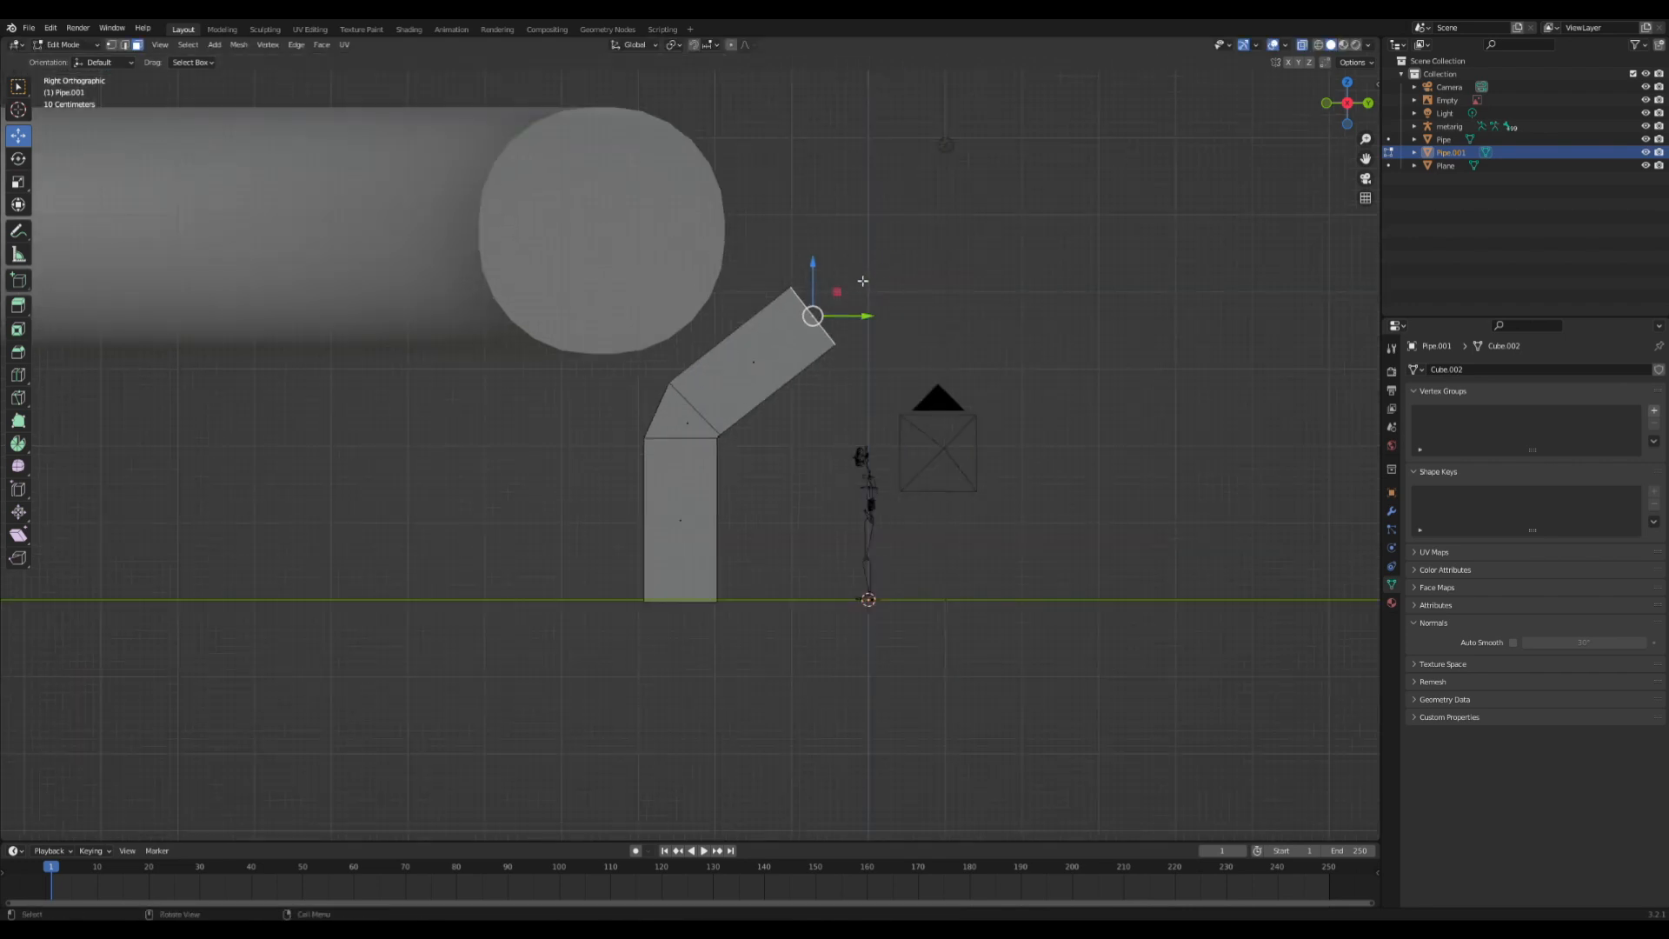
right_click(828, 280, "ctrl")
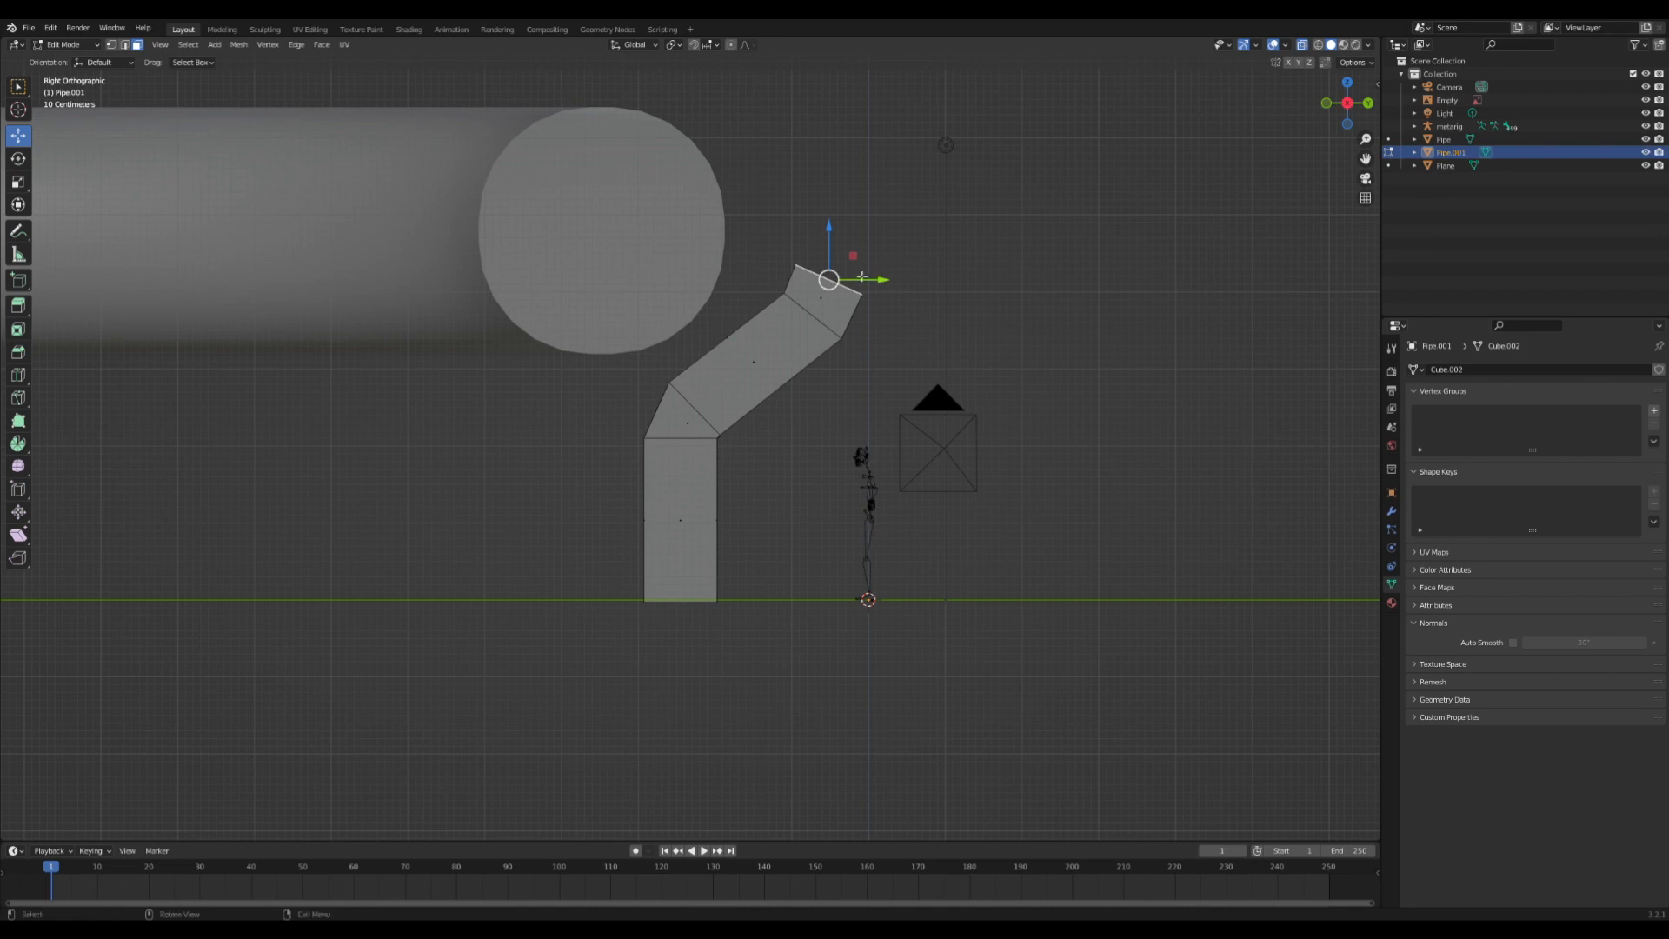
- Level the upper end face by rotating it about -26.5° and scaling Z to 0, and move it about -0.06 m along Y
key("r")
left_click(890, 234)
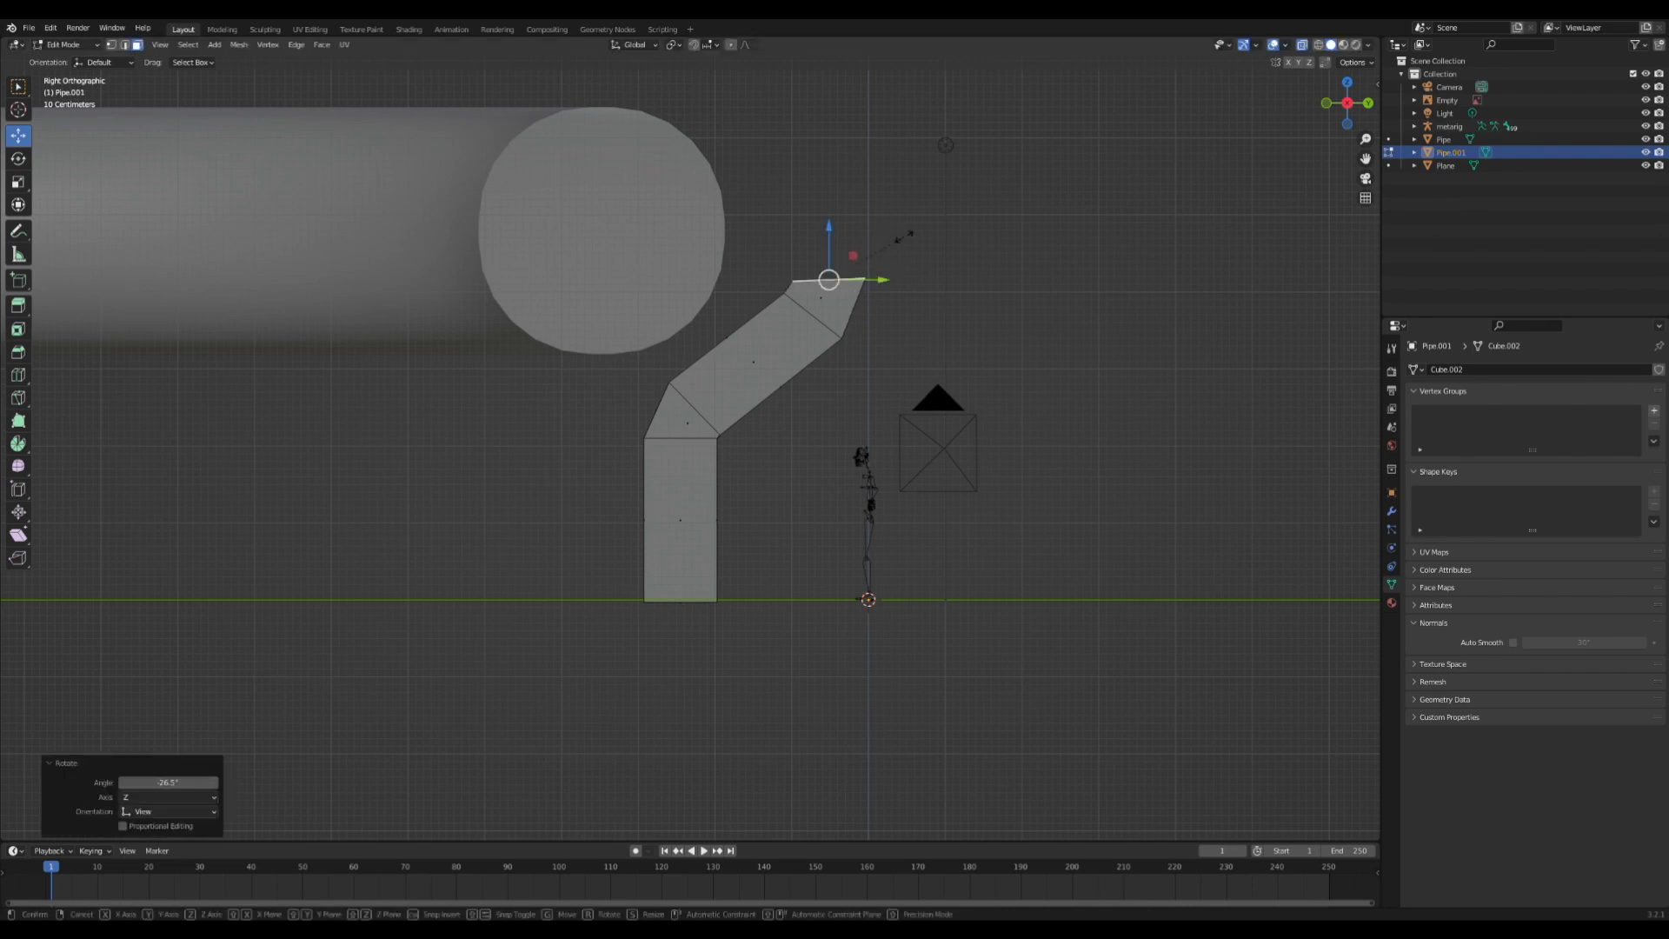
key("s")
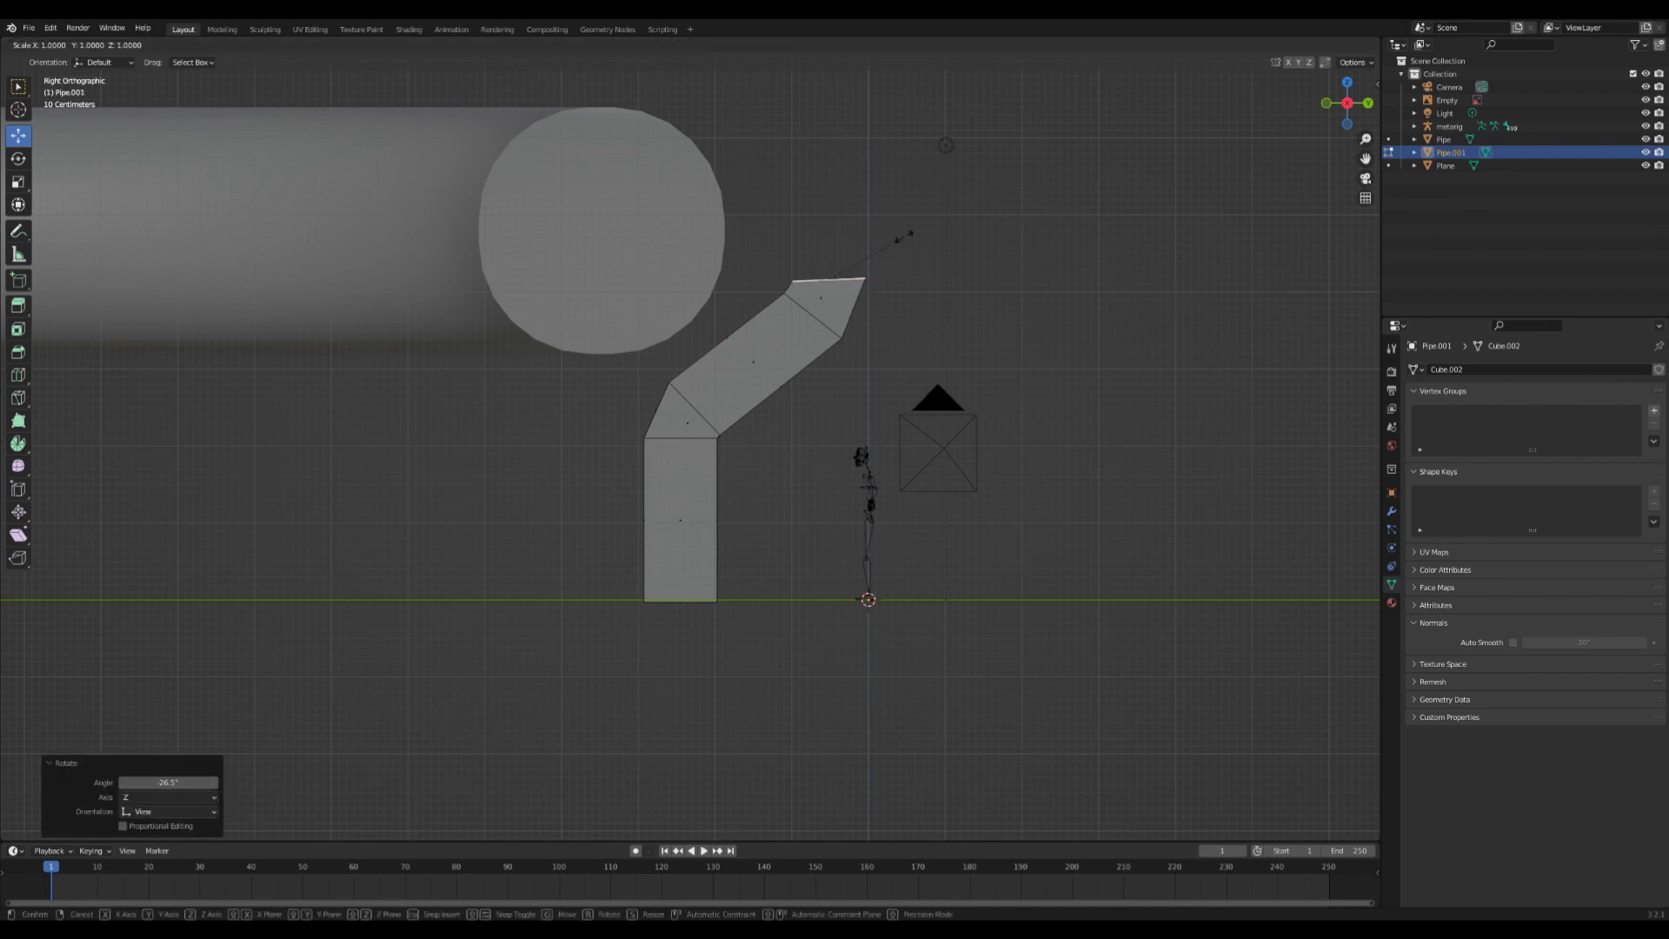
key("z")
key("0")
key("Return")
scroll(916, 247, "up", 2)
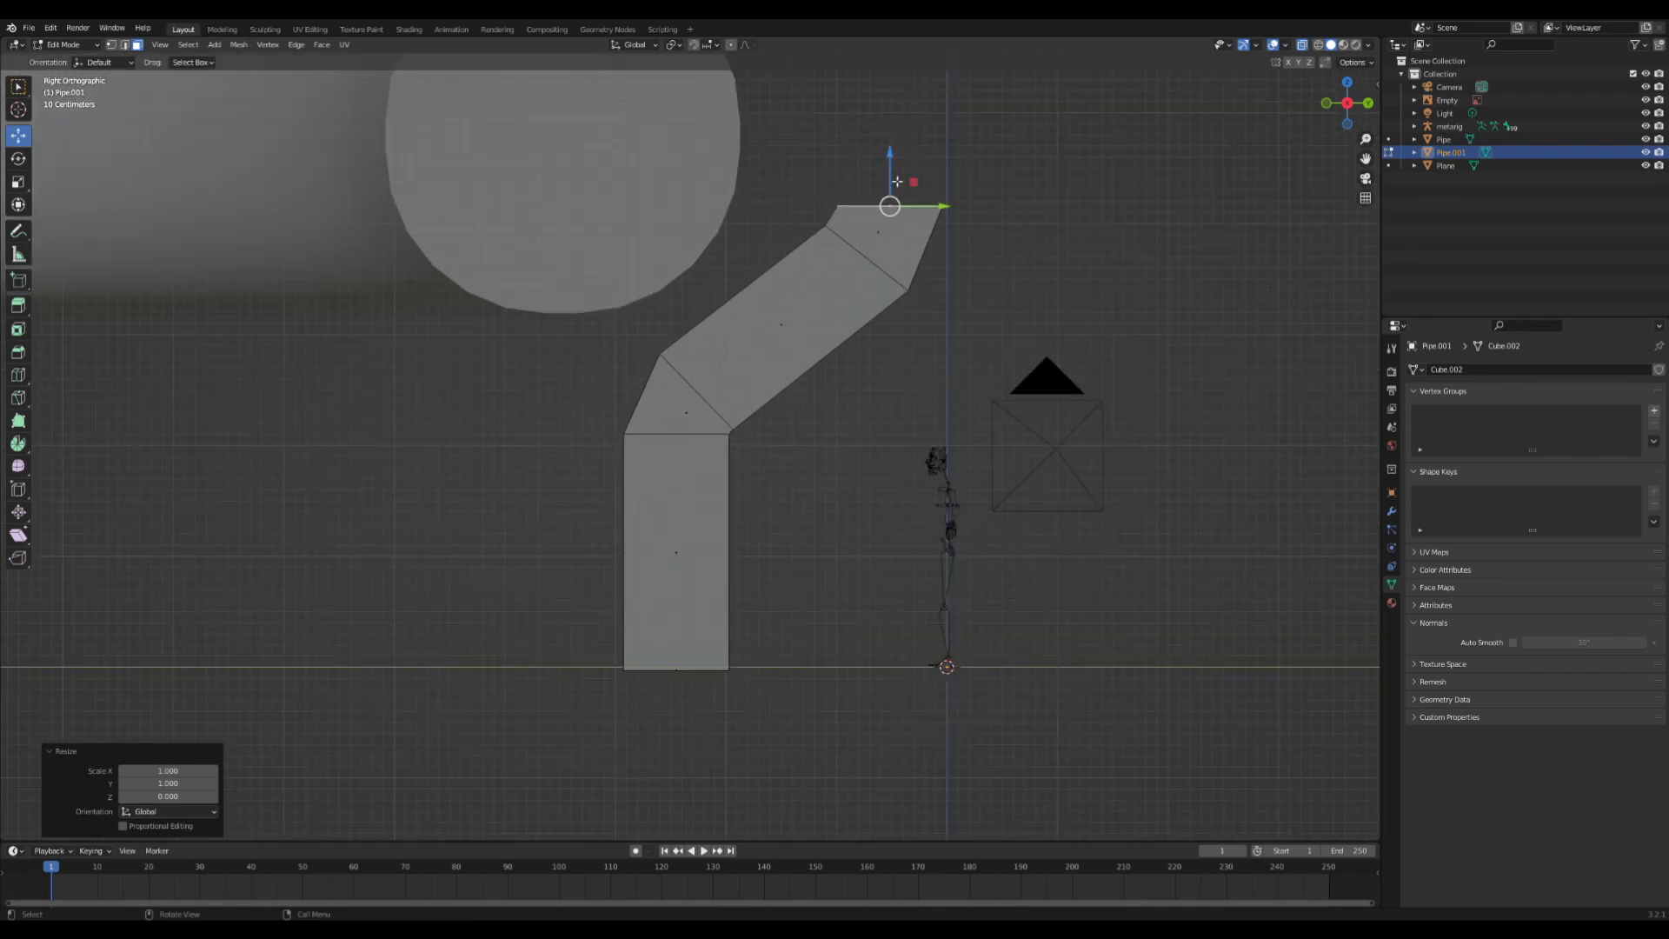
left_click_drag(897, 181, 949, 221)
- Extrude the leveled end face upward about 4.15 m along its normal and raise it about another 7.49 m along Z
scroll(859, 303, "down", 3)
key("alt+e")
left_click(859, 299)
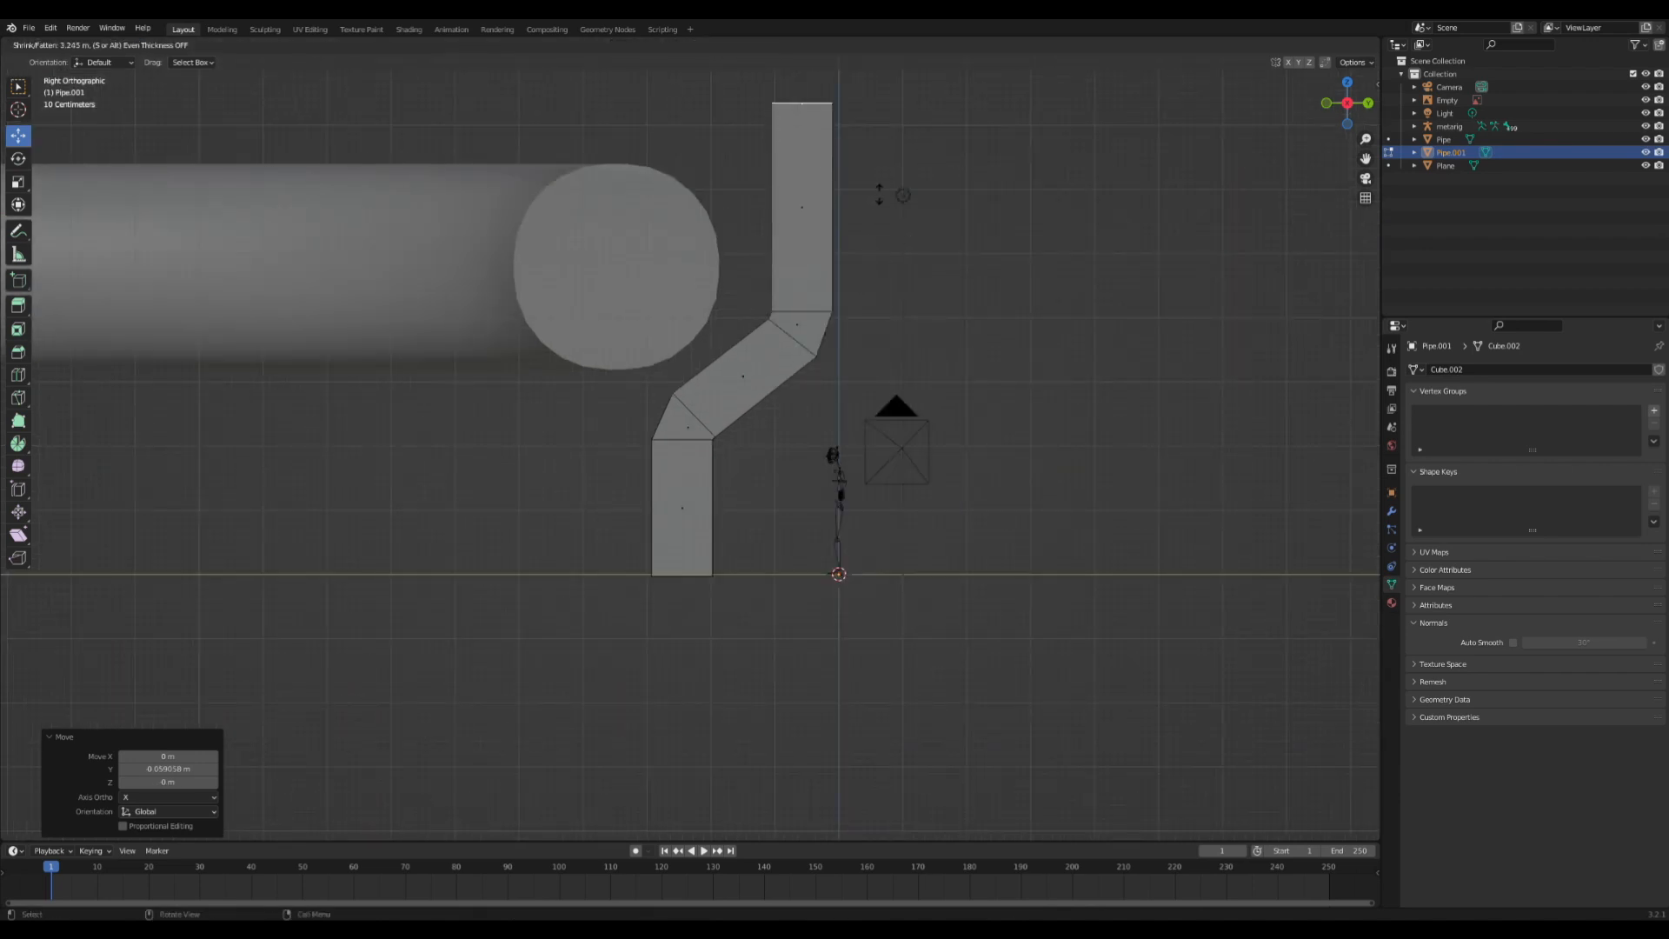
left_click(889, 165)
scroll(801, 223, "down", 4)
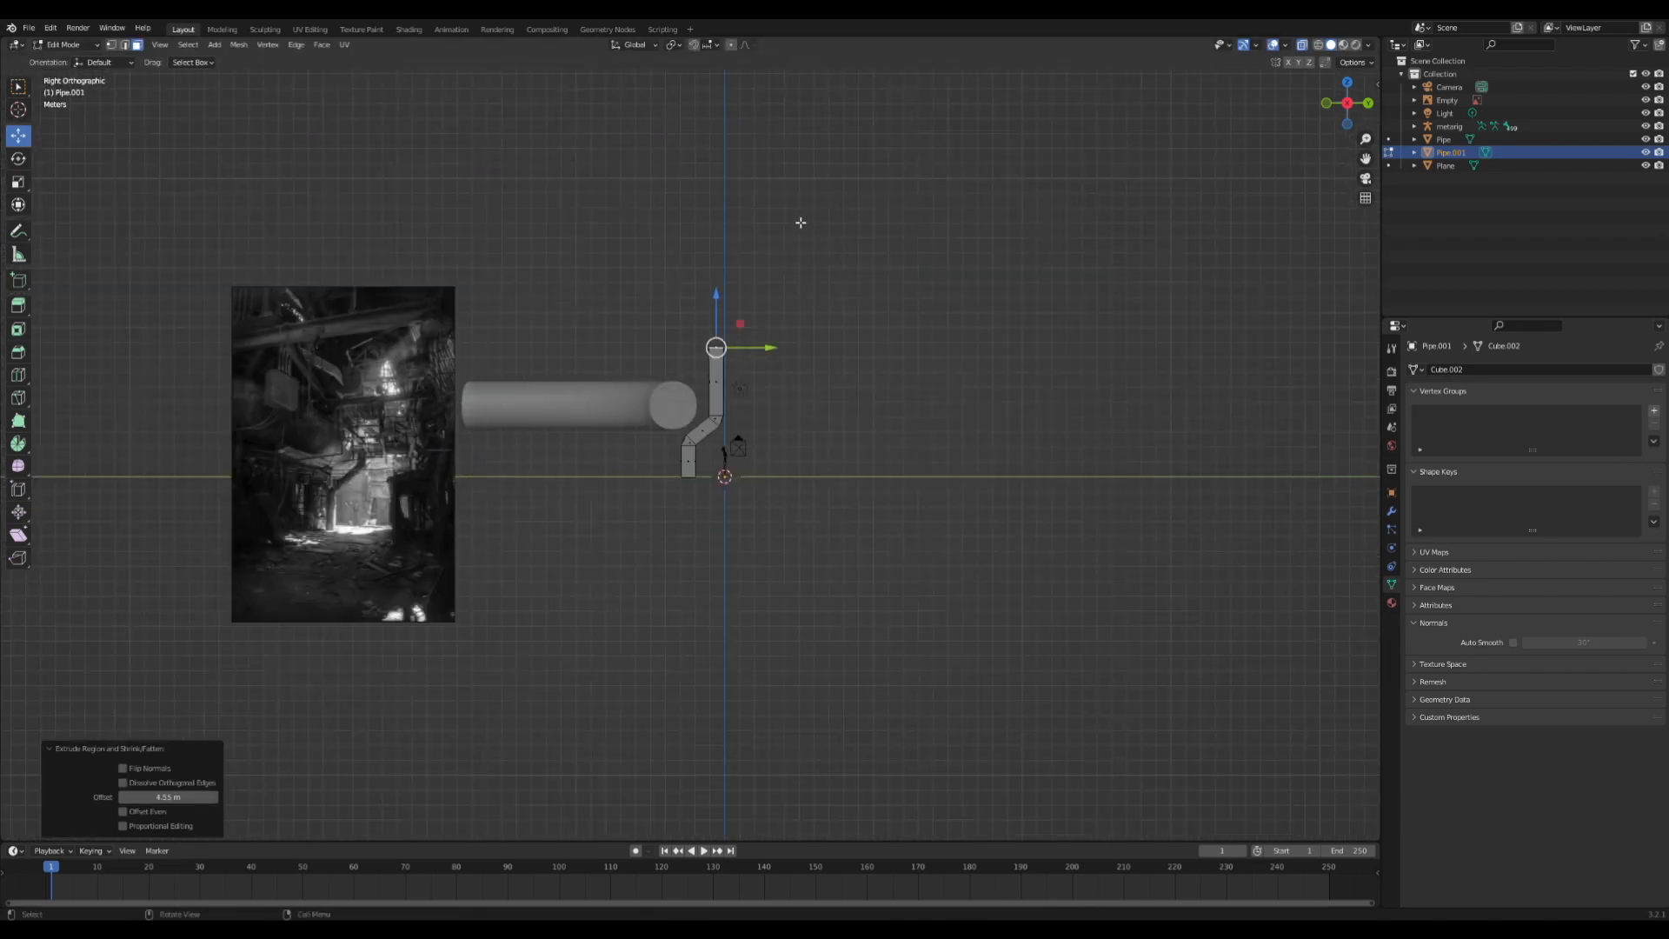
scroll(800, 222, "up", 4)
left_click_drag(749, 207, 794, 756)
scroll(802, 665, "up", 4)
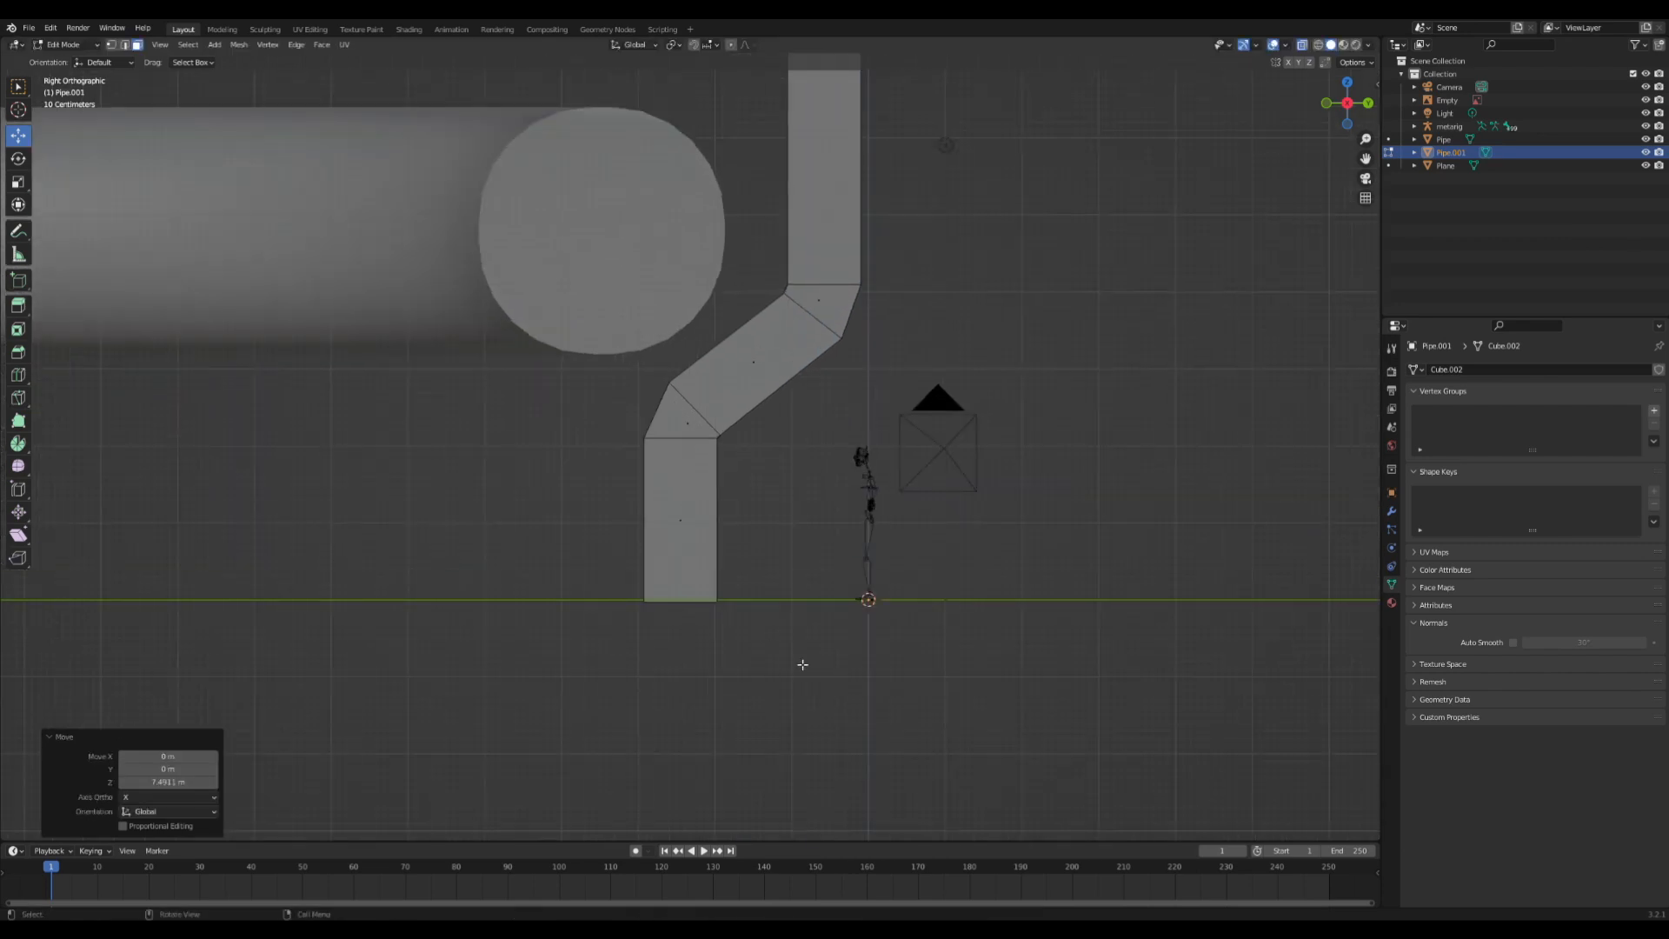
- Try beveling the four edge loops at the pipe's two bends with several segments, and undo the bevel
left_click(124, 44)
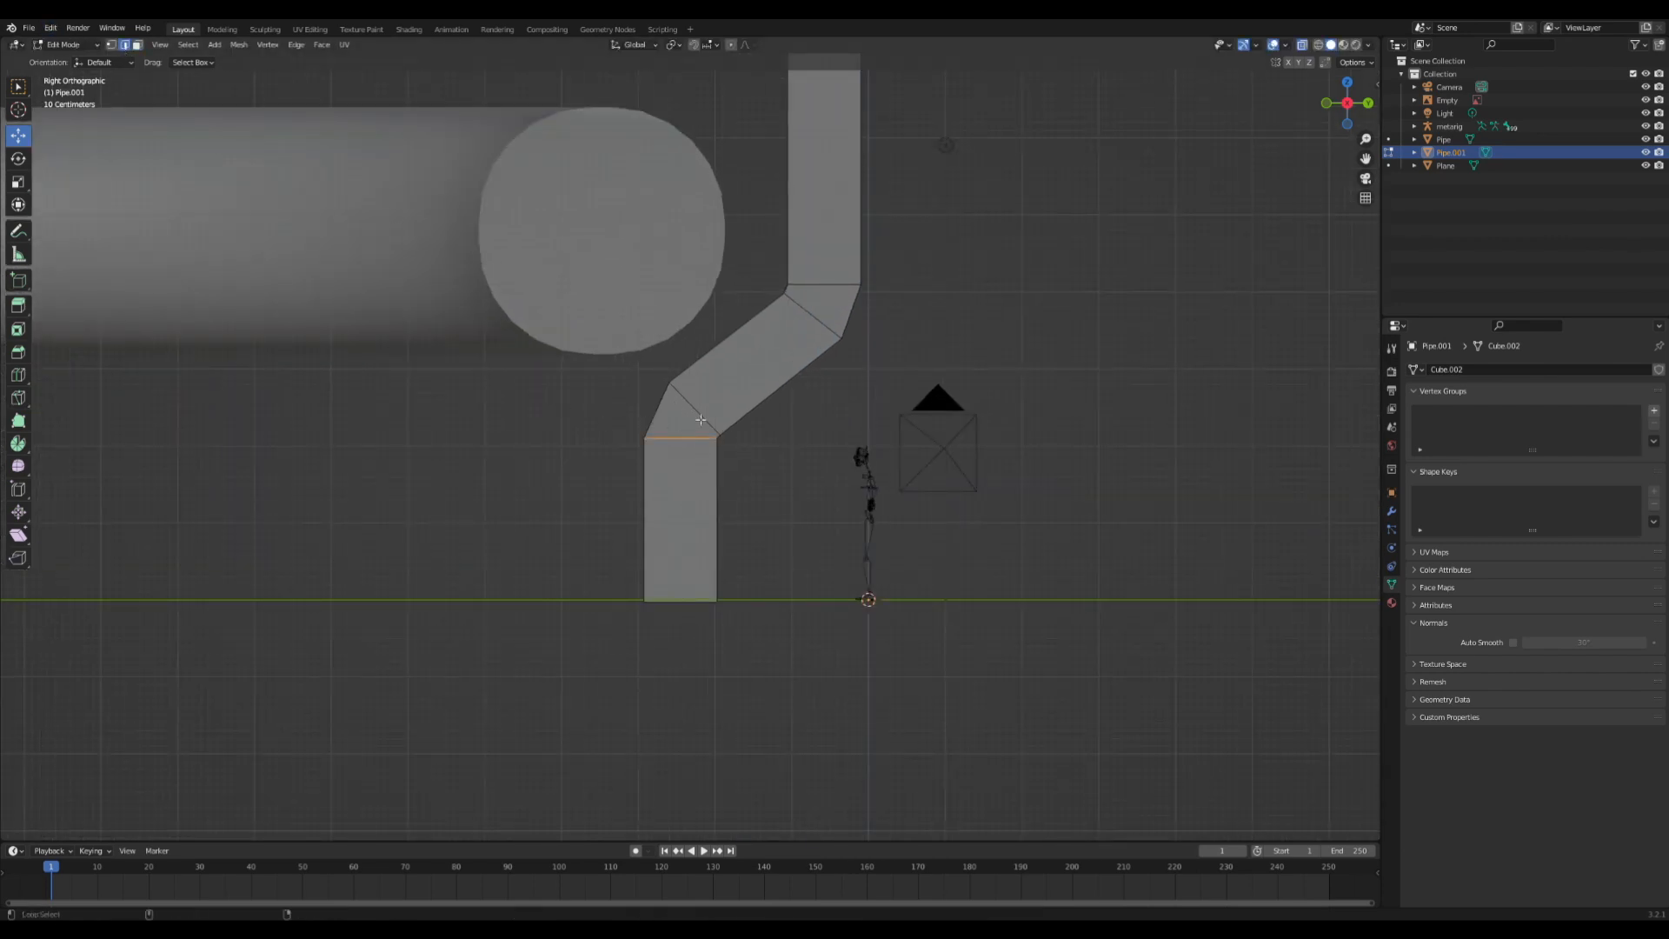
left_click(804, 317, "alt+shift")
left_click(799, 286, "alt+shift")
scroll(799, 290, "down", 6)
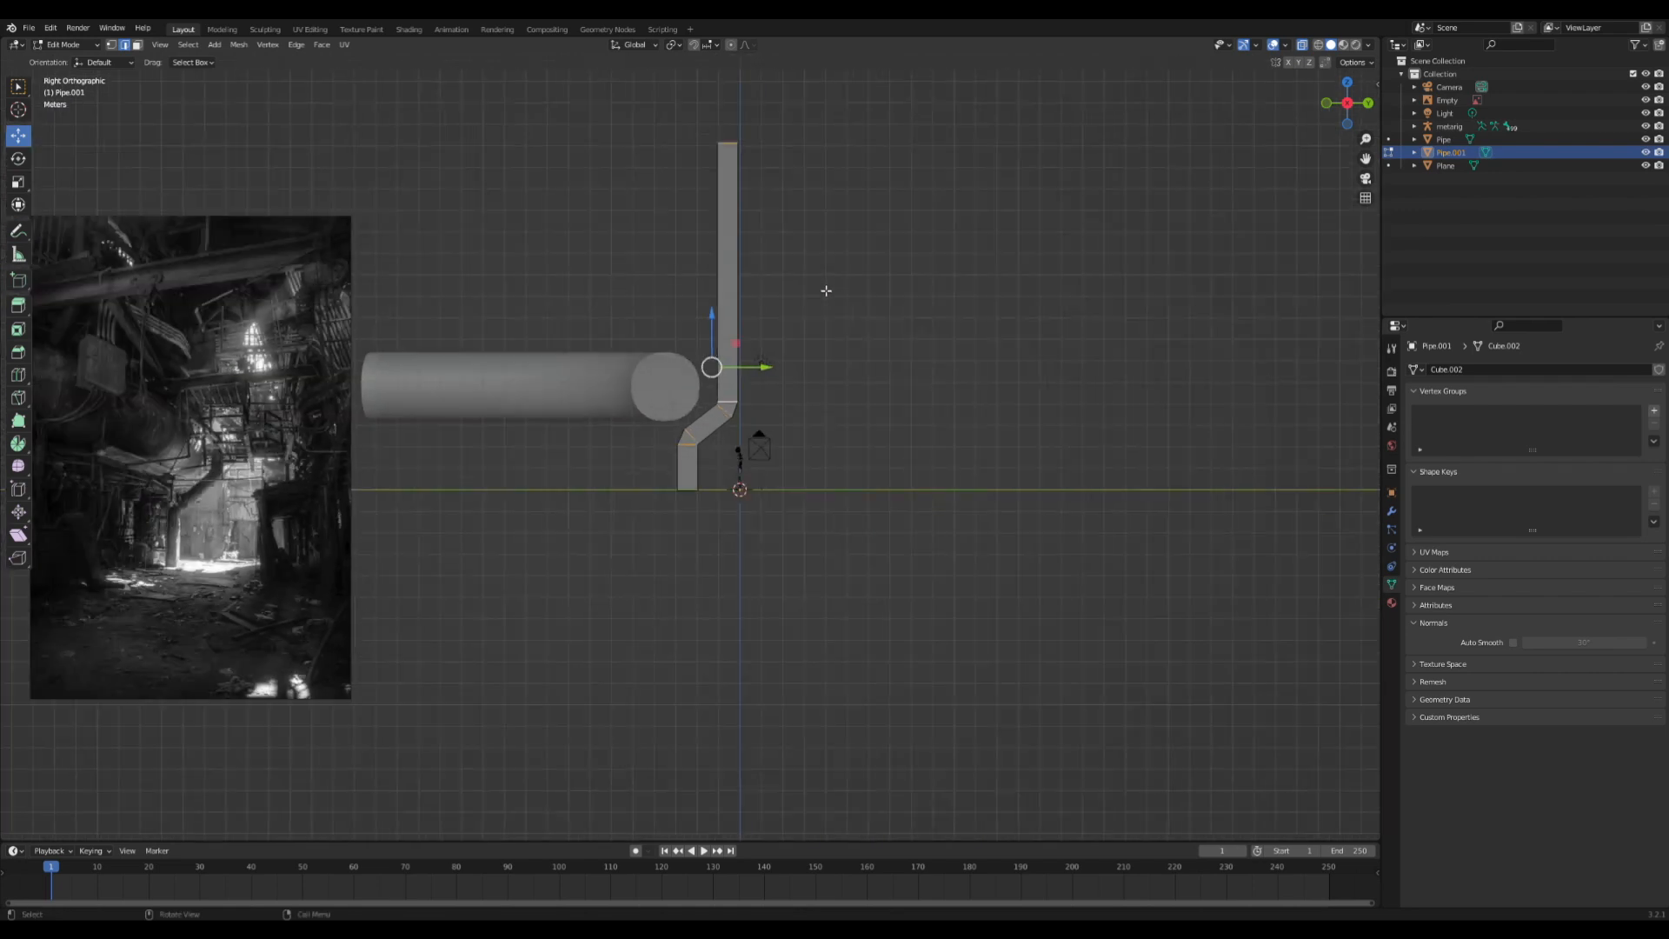
key("c")
scroll(752, 228, "down", 2)
middle_click(709, 228)
right_click(708, 227)
scroll(871, 236, "up", 13)
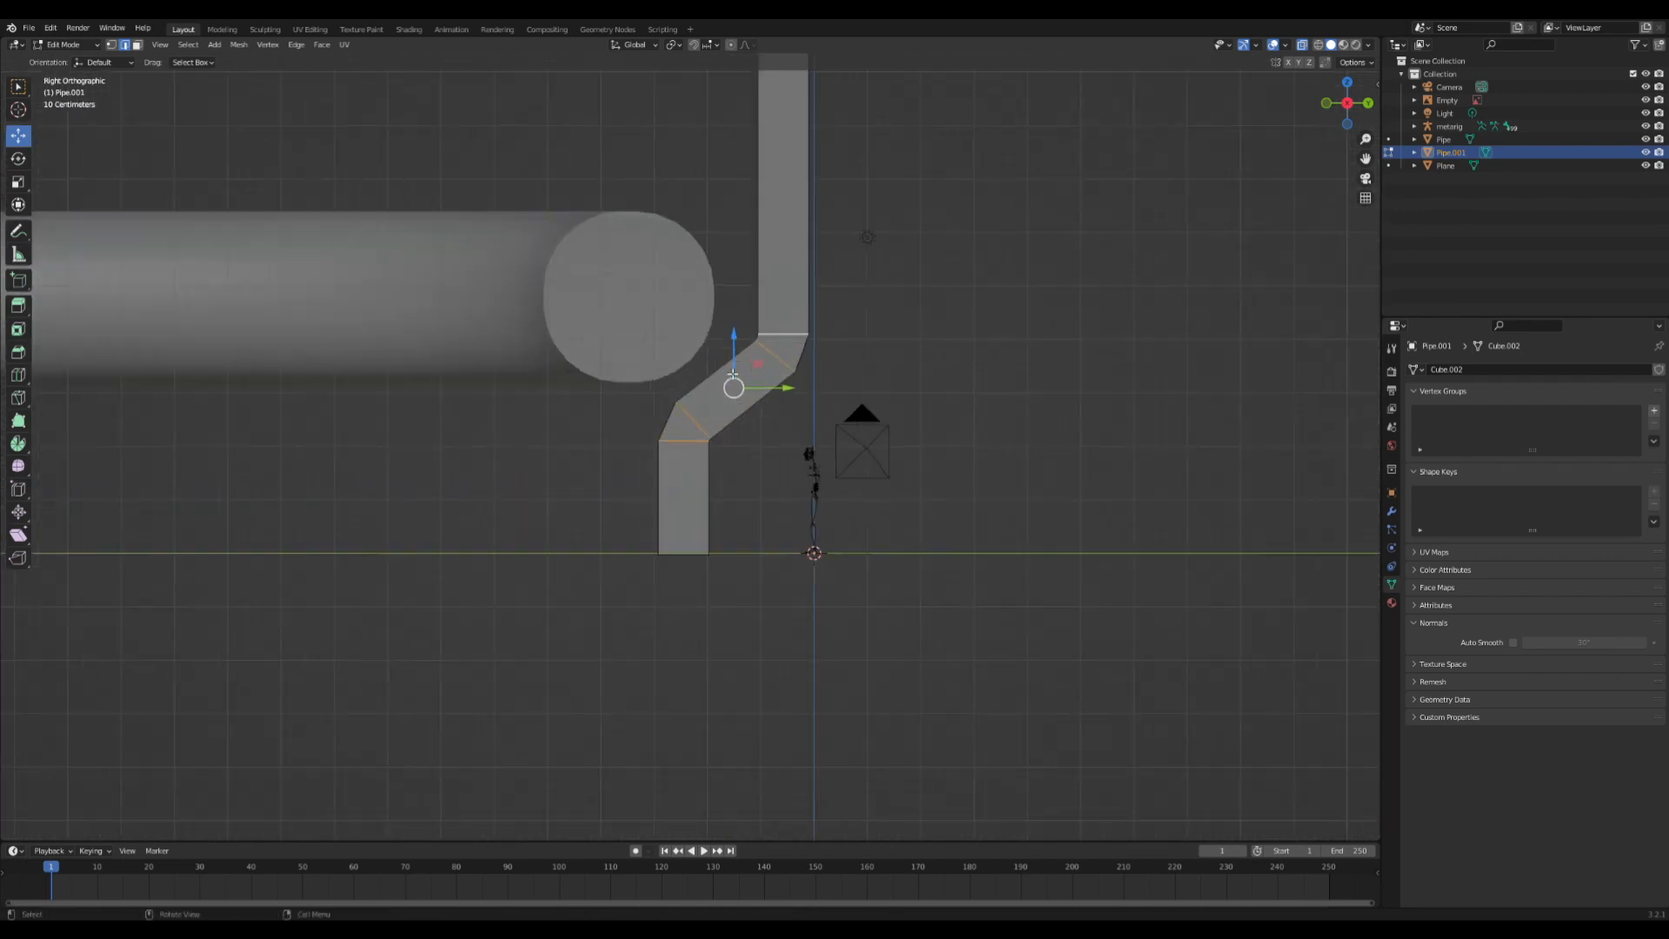
scroll(832, 339, "down", 2)
key("ctrl+b")
scroll(1009, 343, "up", 5)
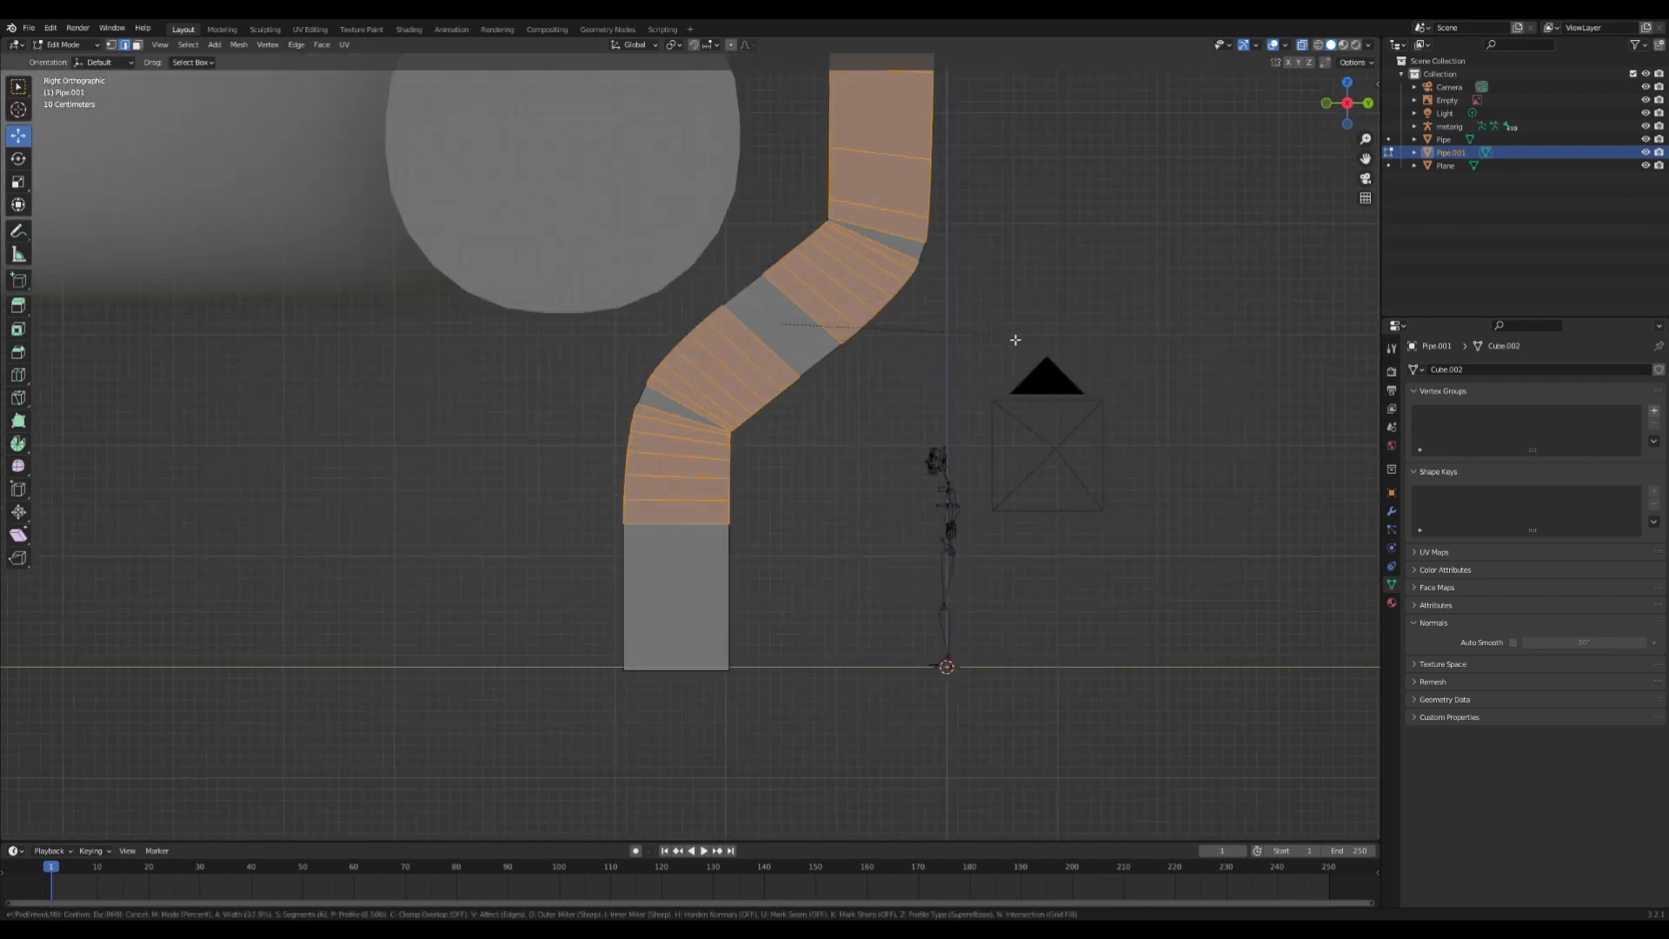
left_click(965, 323)
key("ctrl+z")
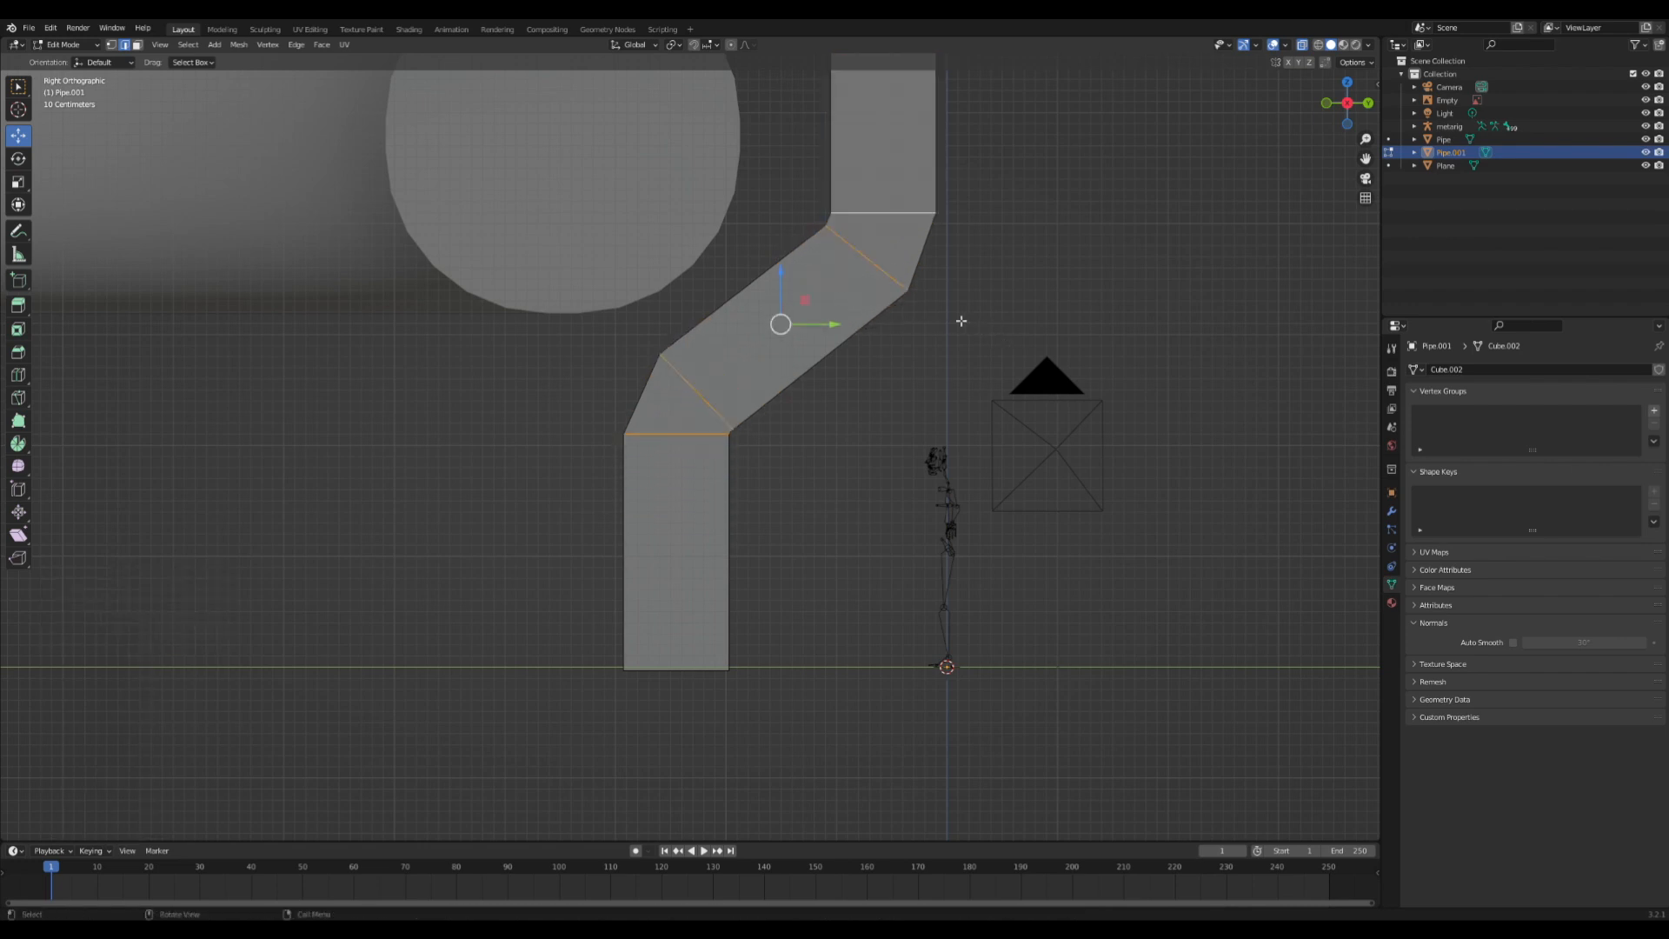
- Try sliding and moving the diagonal edge loop at the upper bend, and undo the move
left_click(860, 260)
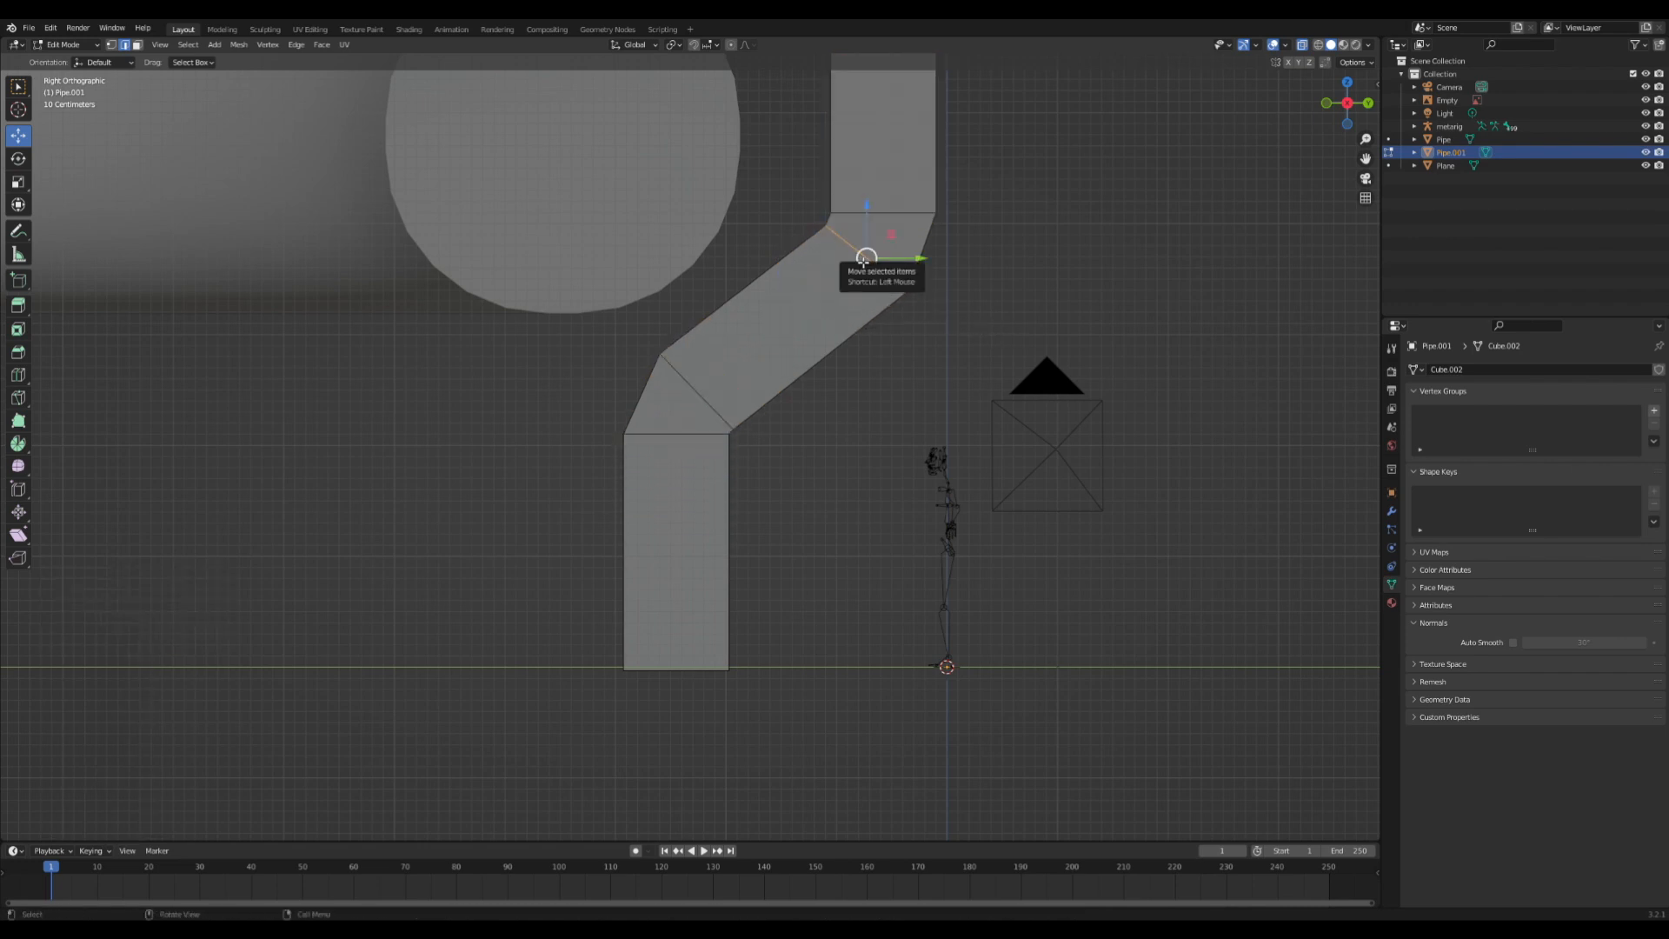
key("g")
key("g")
right_click(867, 247)
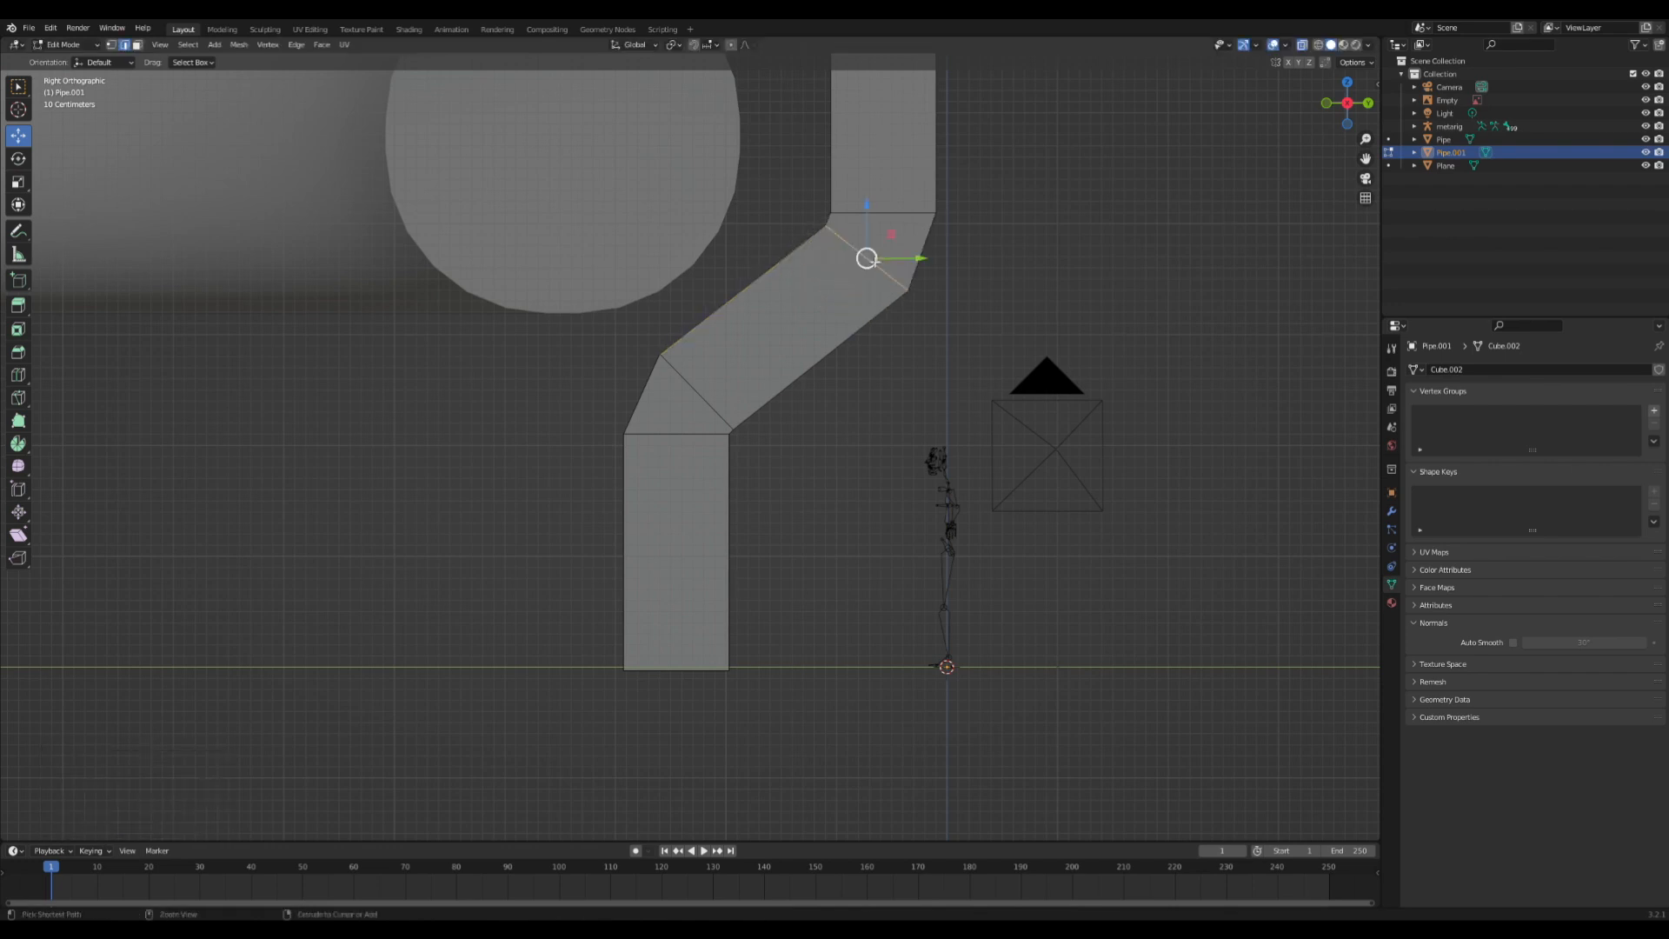
key("g")
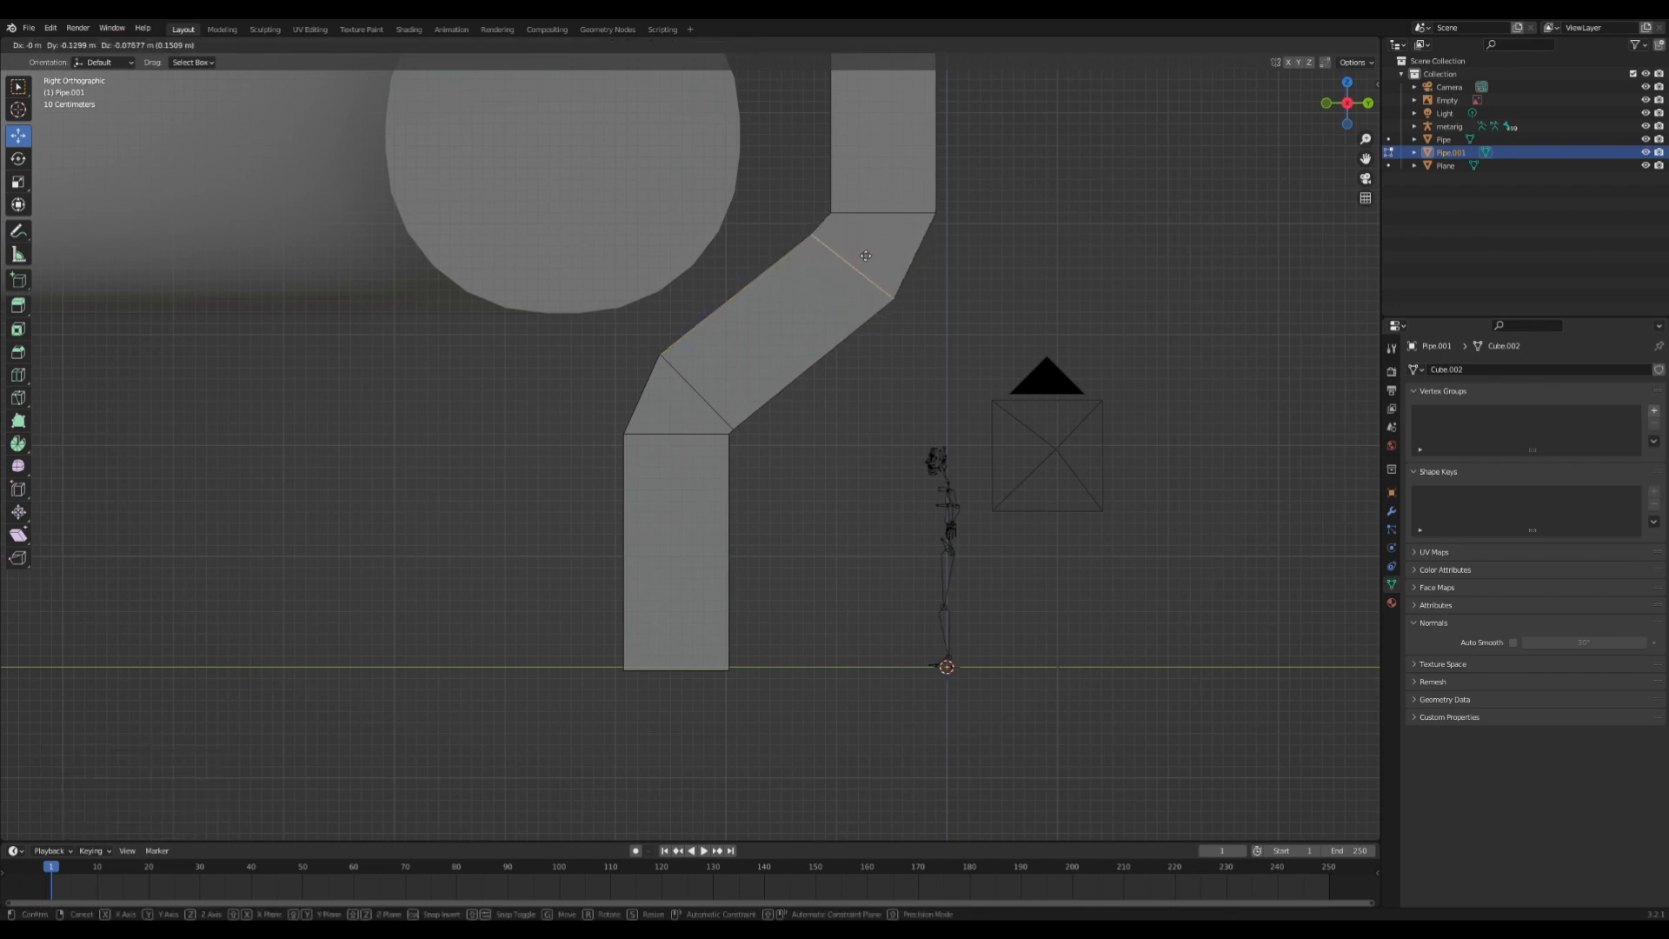
left_click(864, 256)
key("ctrl+z")
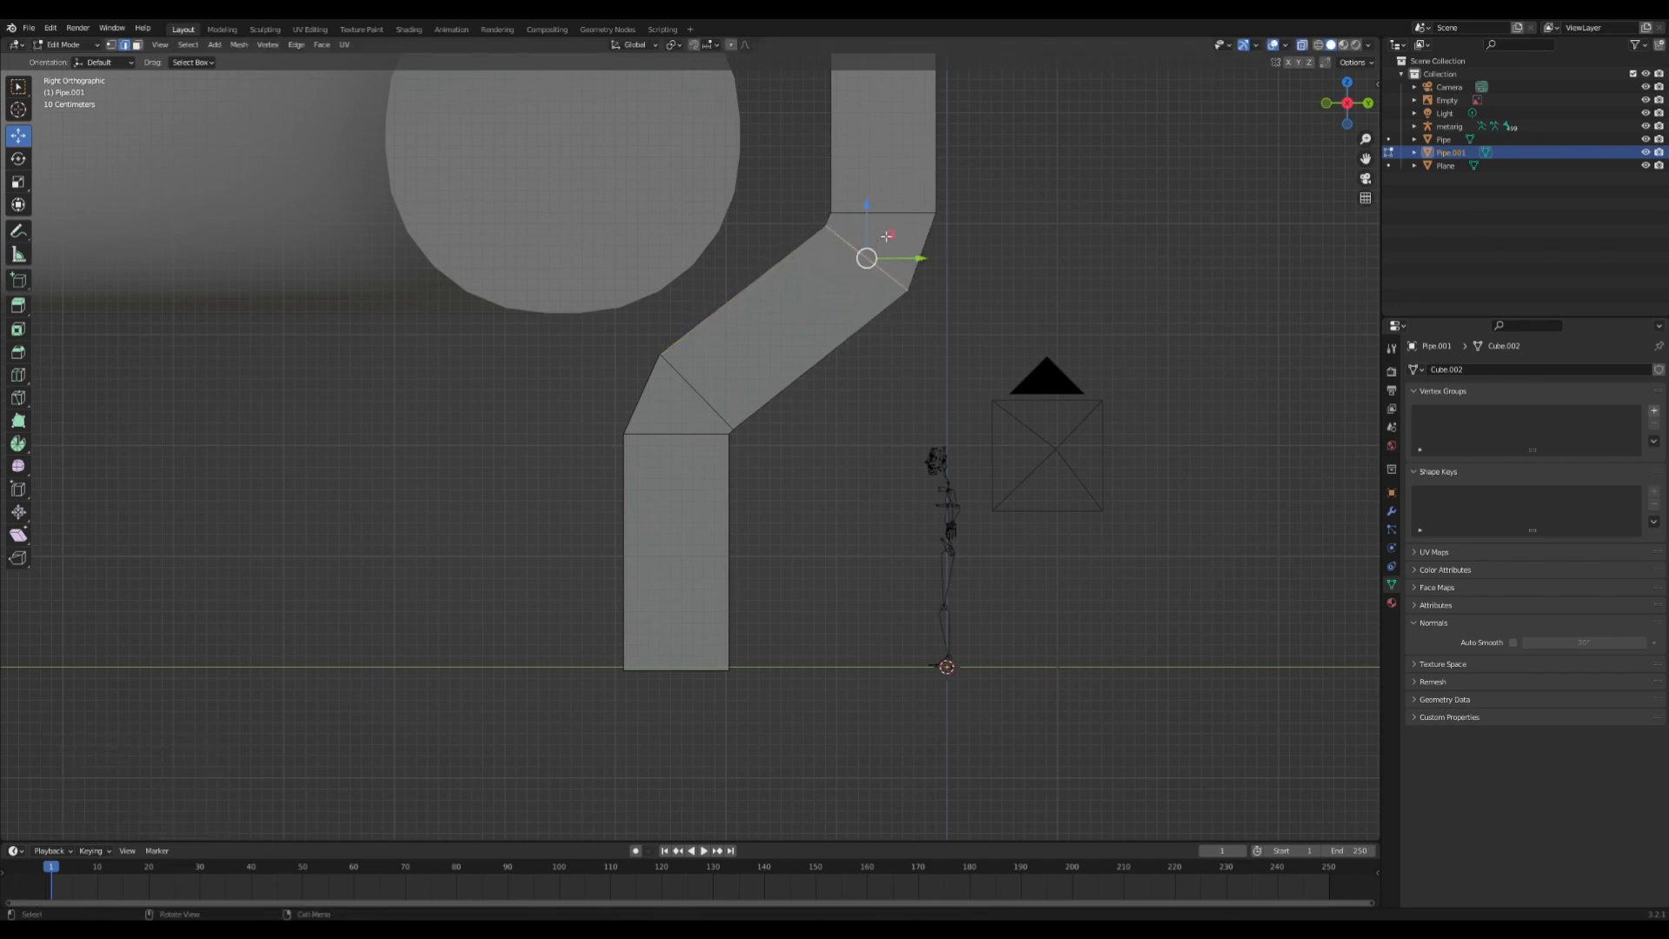
- Select the pipe's upper vertical section and raise it about 0.22 m along Z
left_click(137, 46)
scroll(678, 261, "down", 8)
left_click_drag(835, 308, 511, 50)
scroll(752, 260, "up", 6)
scroll(860, 195, "down", 1)
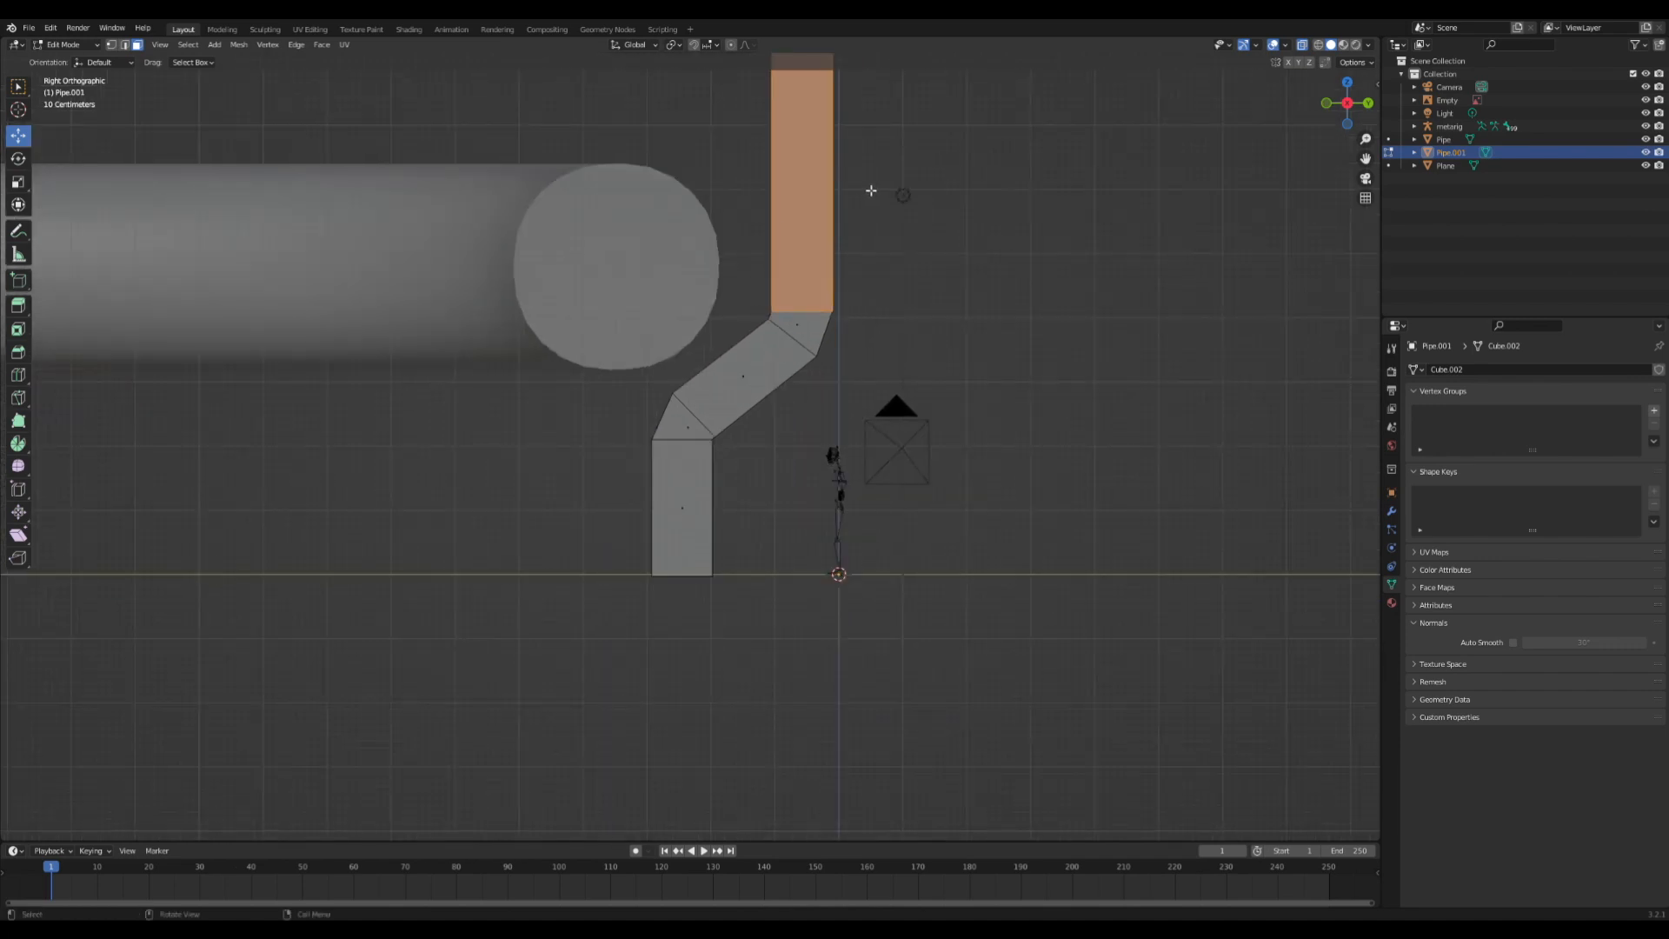
scroll(855, 193, "down", 1)
key("g")
key("z")
left_click(812, 194)
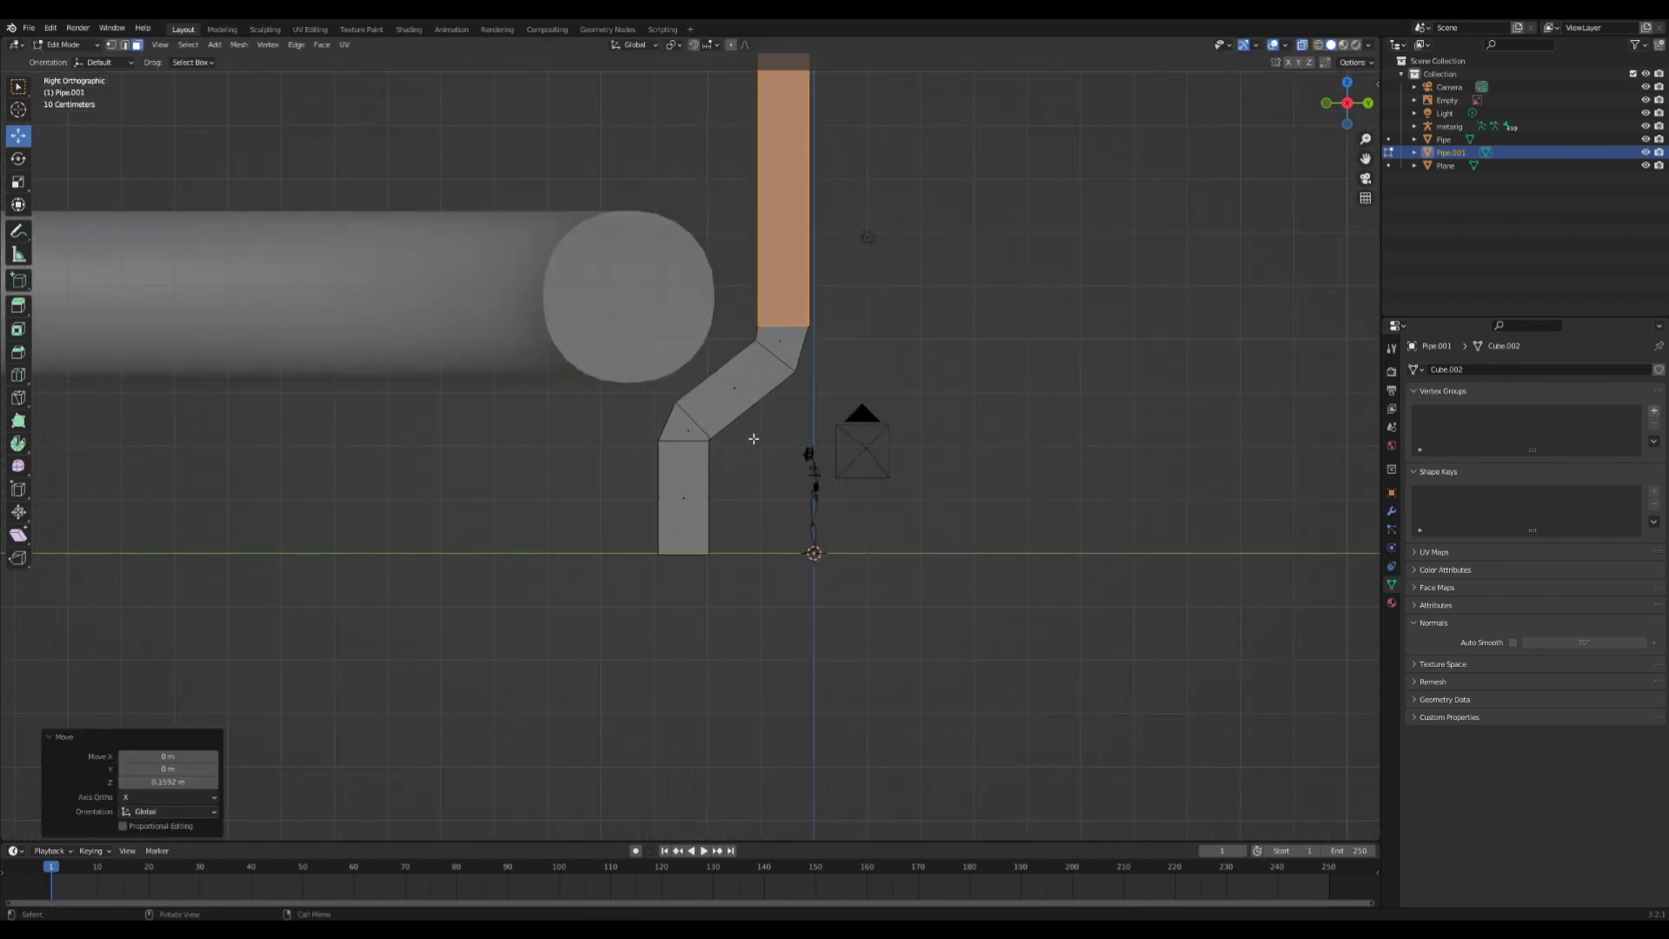
- Select the slanted middle section, raise it slightly along Z and move it about -0.05 m along Y
left_click_drag(771, 430, 682, 344)
key("g")
key("z")
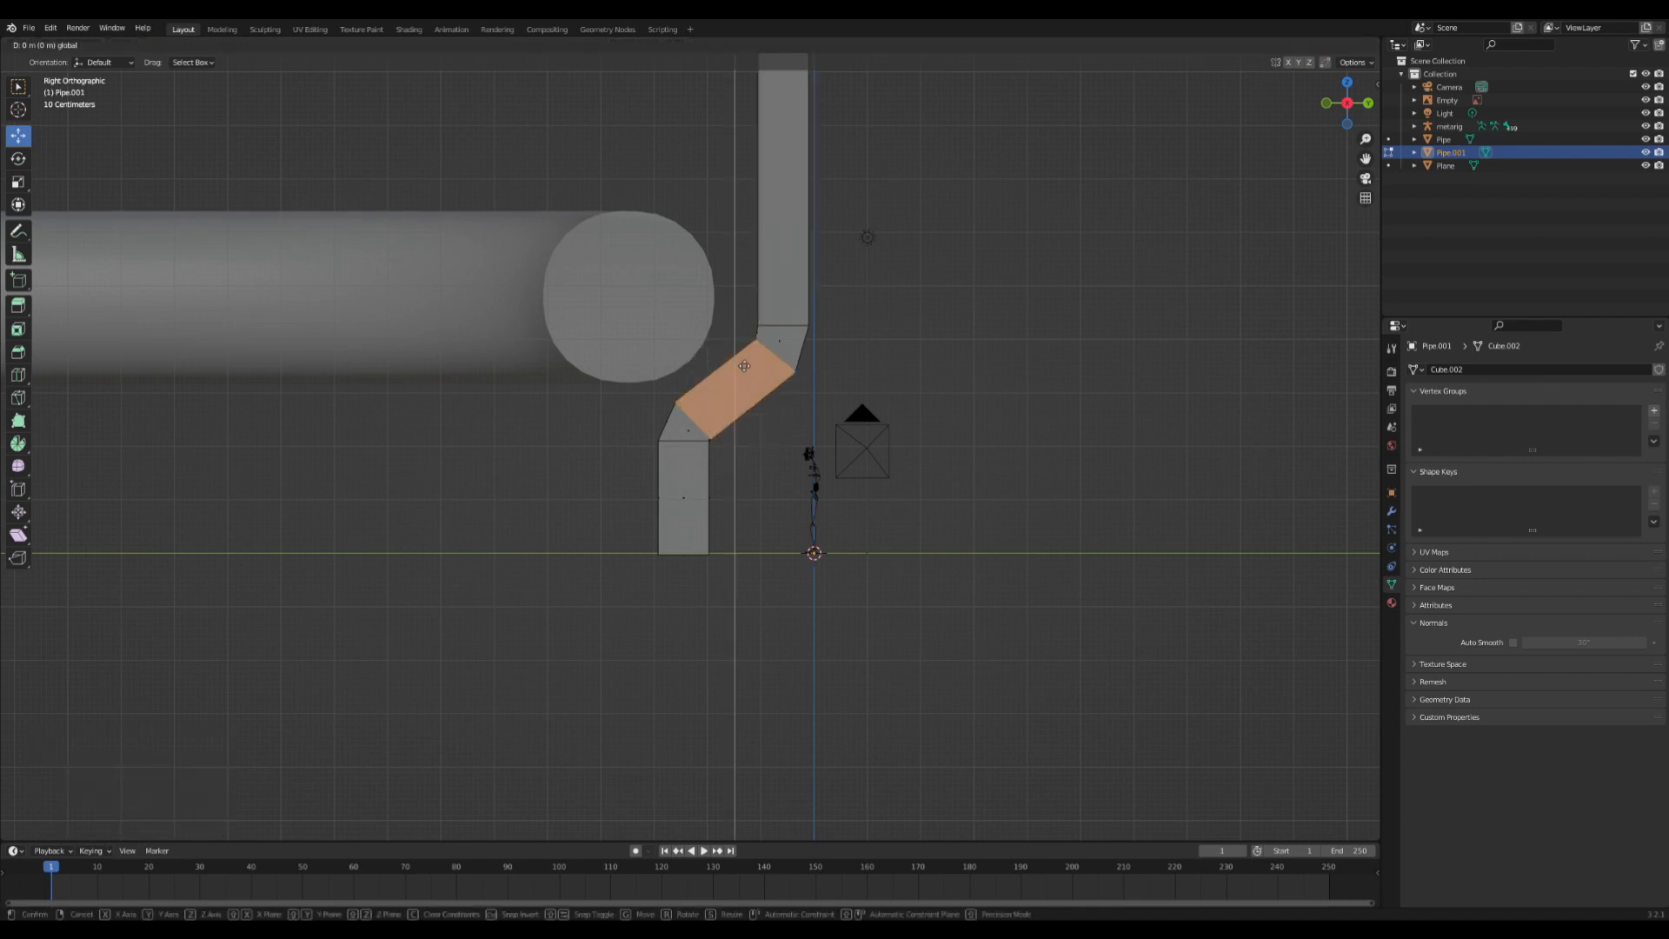
left_click(748, 362)
left_click_drag(790, 384, 787, 372)
scroll(703, 427, "up", 4)
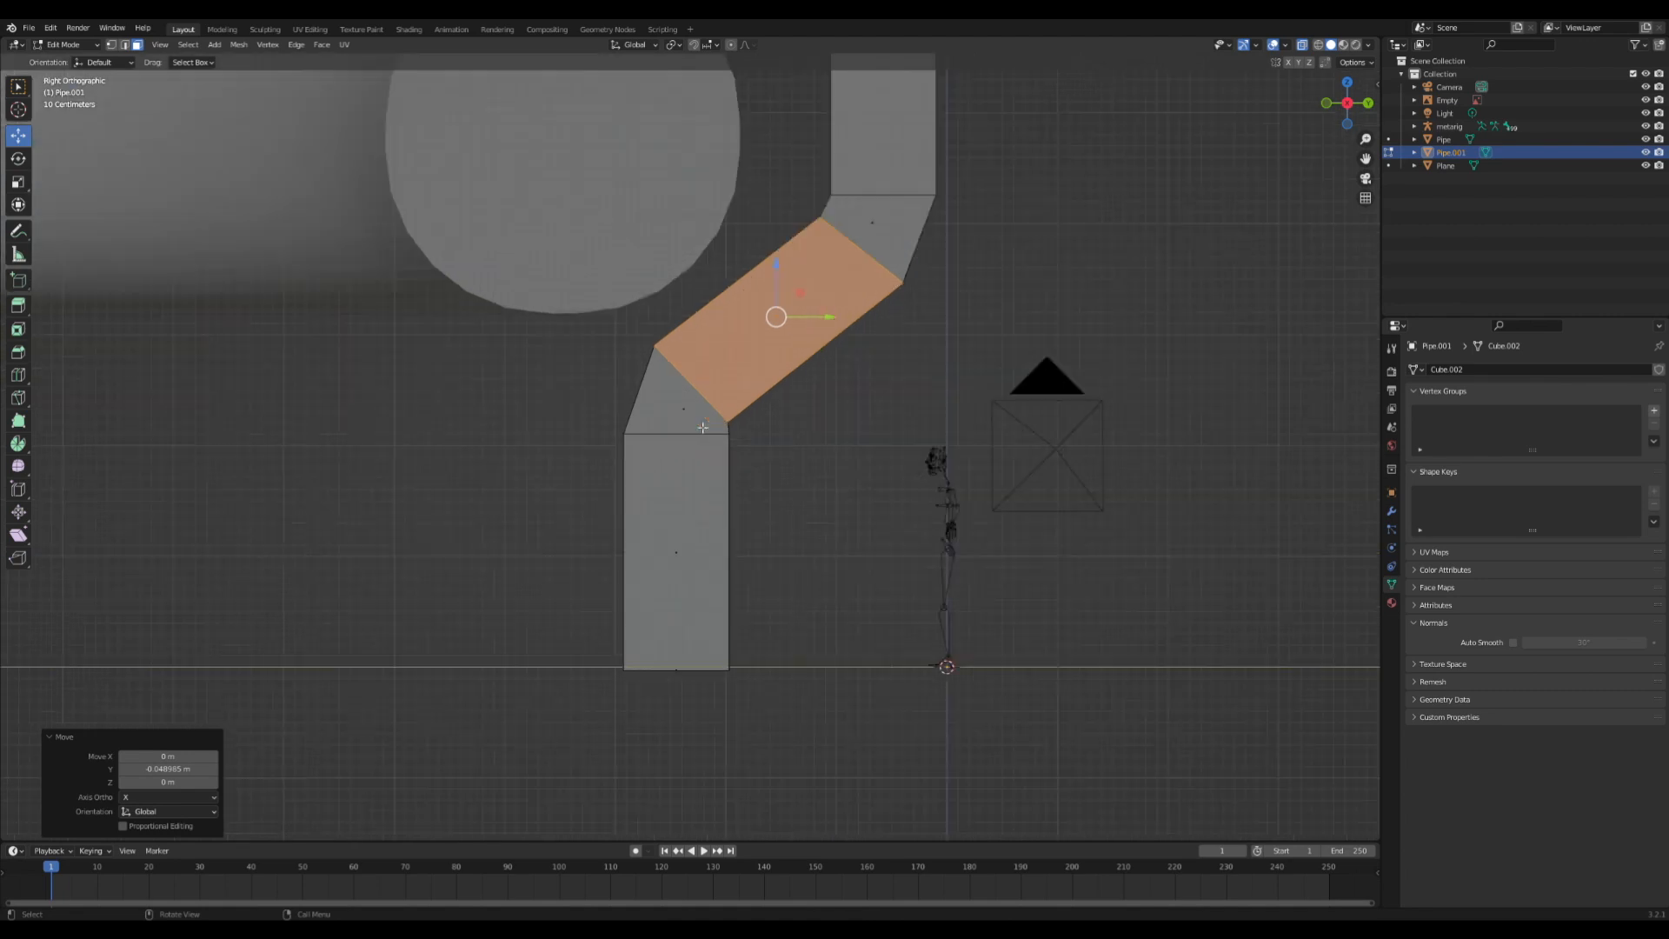
- Try beveling both edge loops of the lower bend with 6 segments, and undo the bevel
left_click(124, 45)
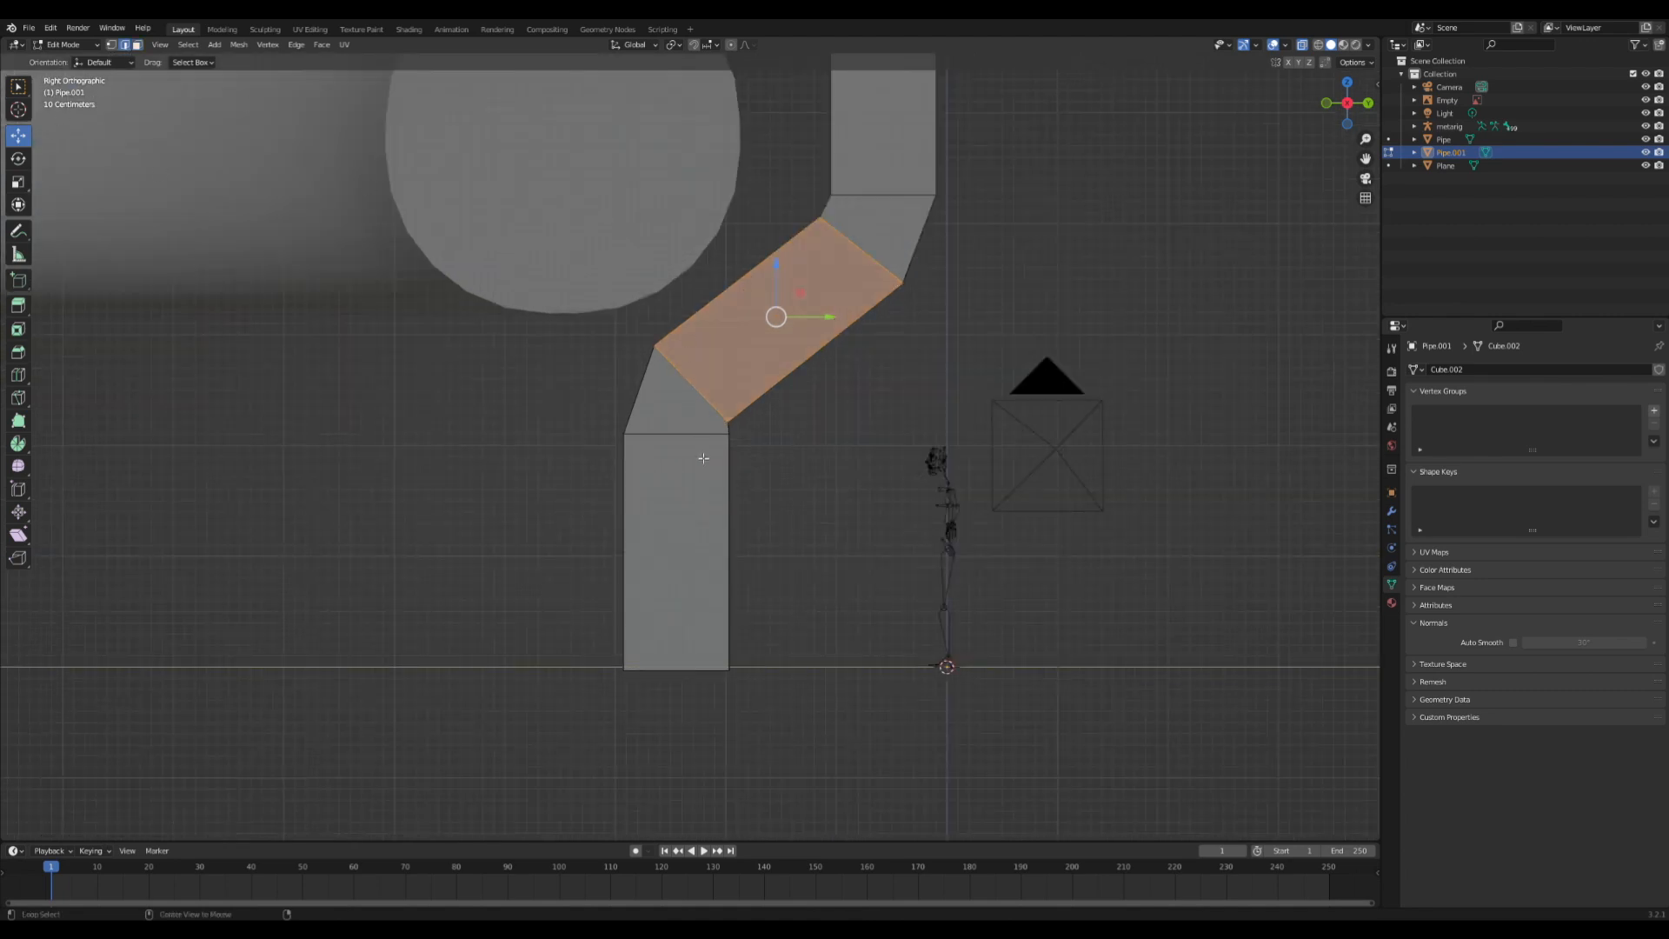
left_click(703, 436, "alt")
left_click(706, 400, "alt+shift")
key("ctrl+b")
left_click(849, 398)
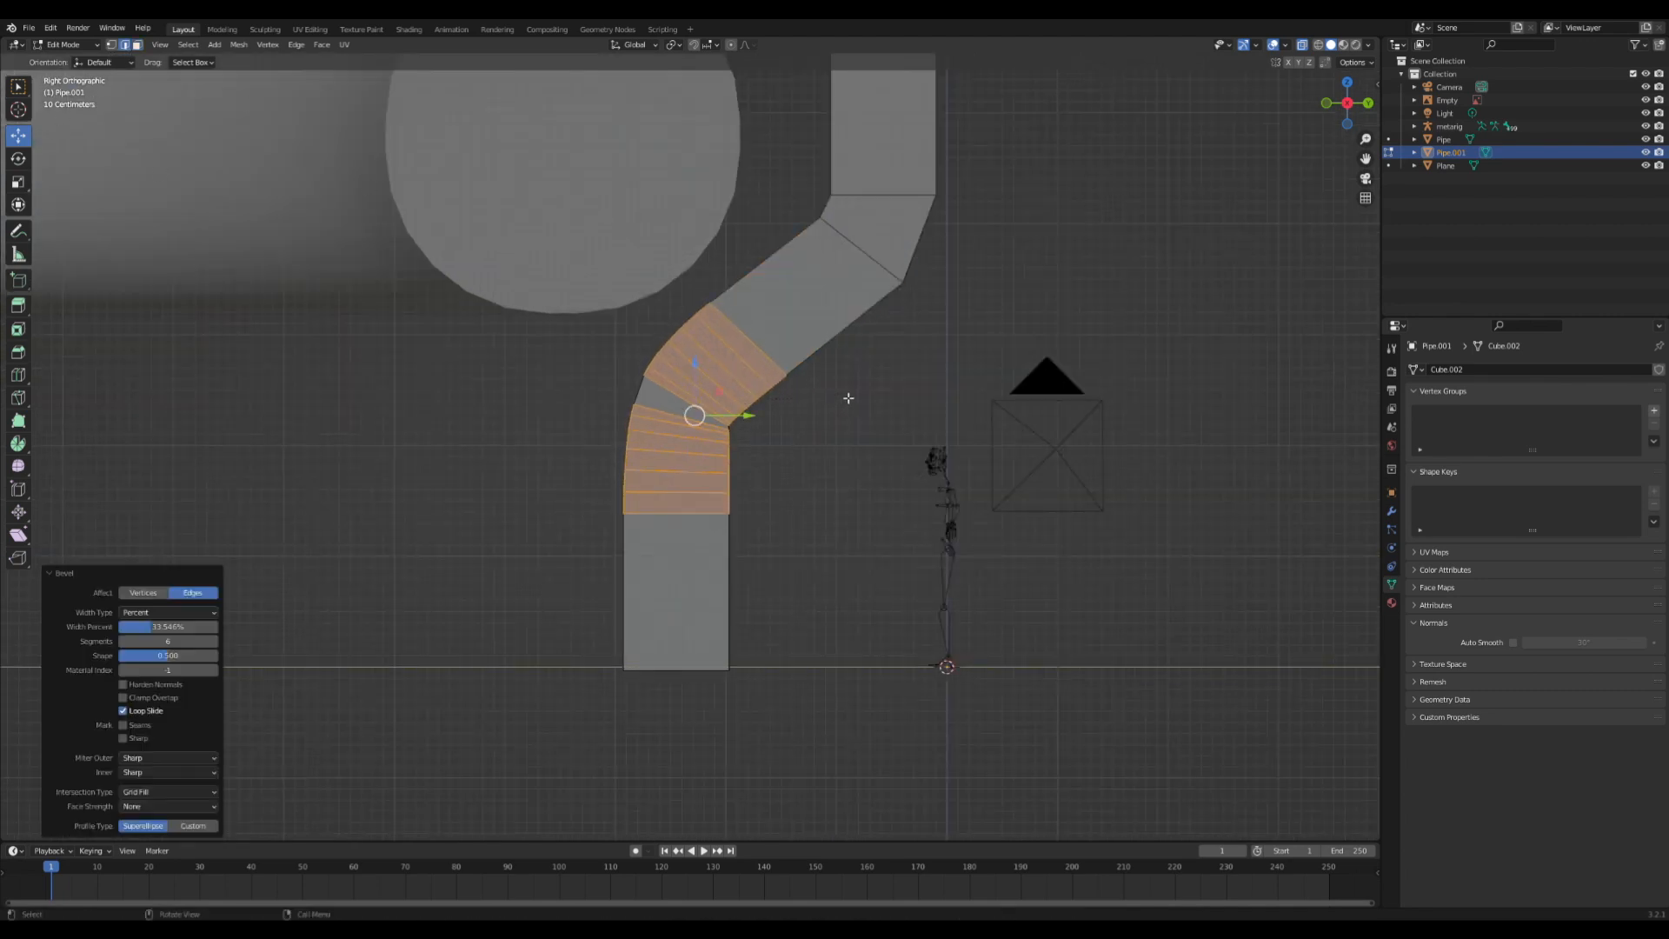
key("ctrl+z")
- Try beveling the diagonal edge loop at the pipe's lower bend, and undo the bevel
left_click(707, 402, "alt")
key("ctrl+b")
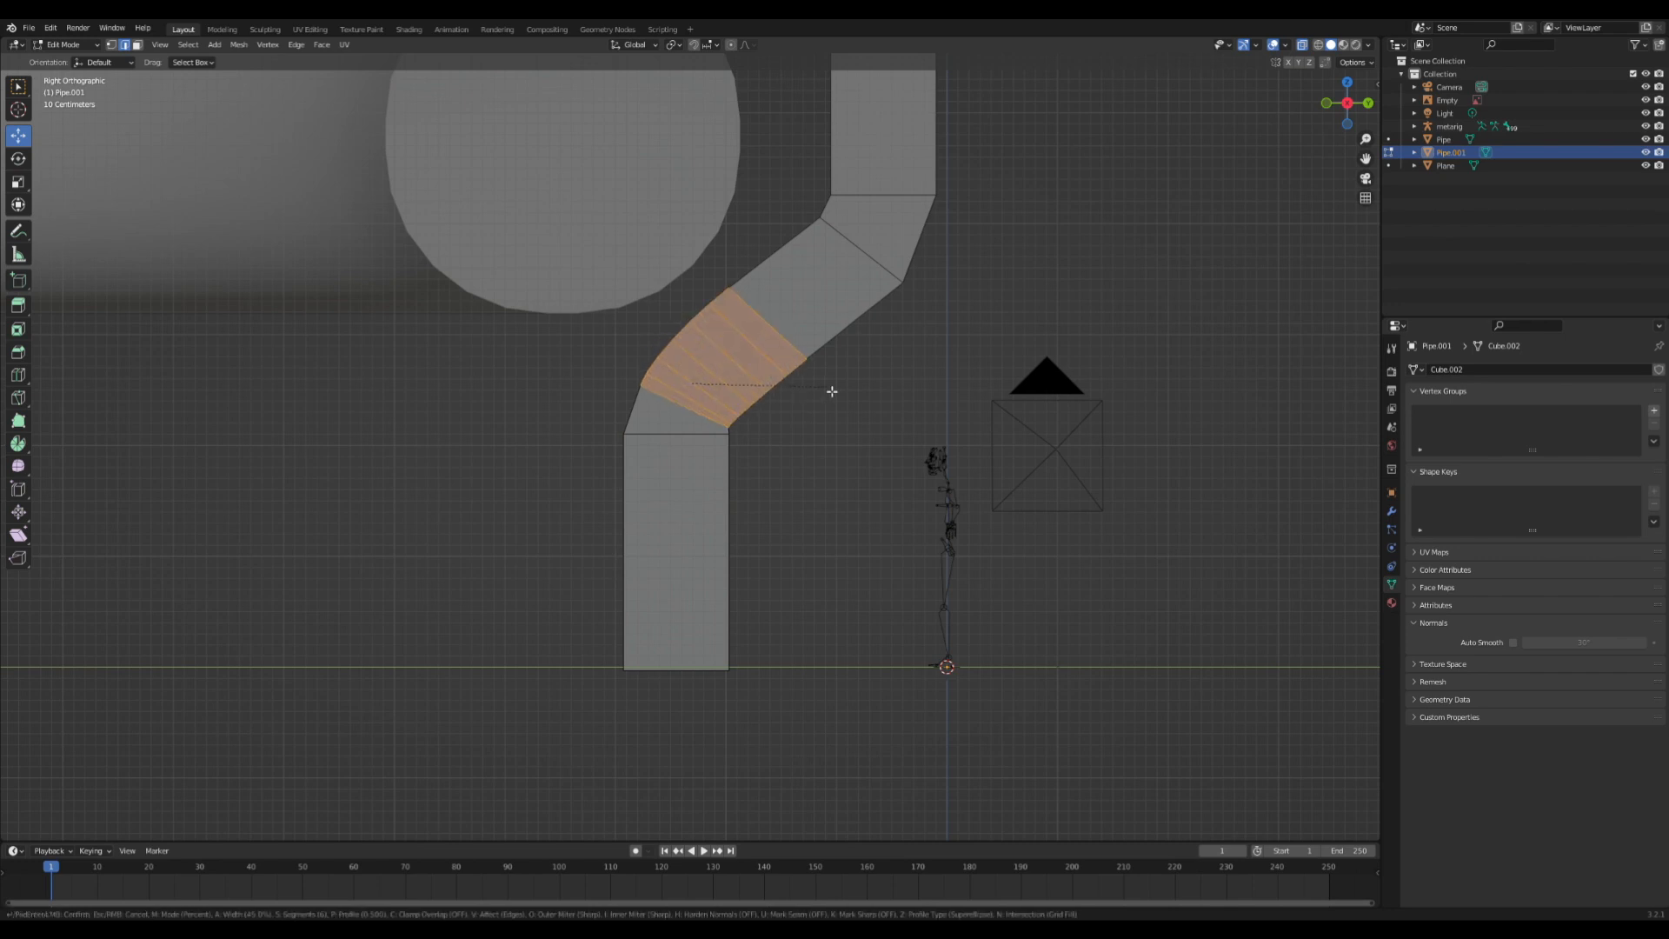
left_click(830, 390)
key("ctrl+z")
key("ctrl+z")
key("ctrl+z")
key("ctrl+z")
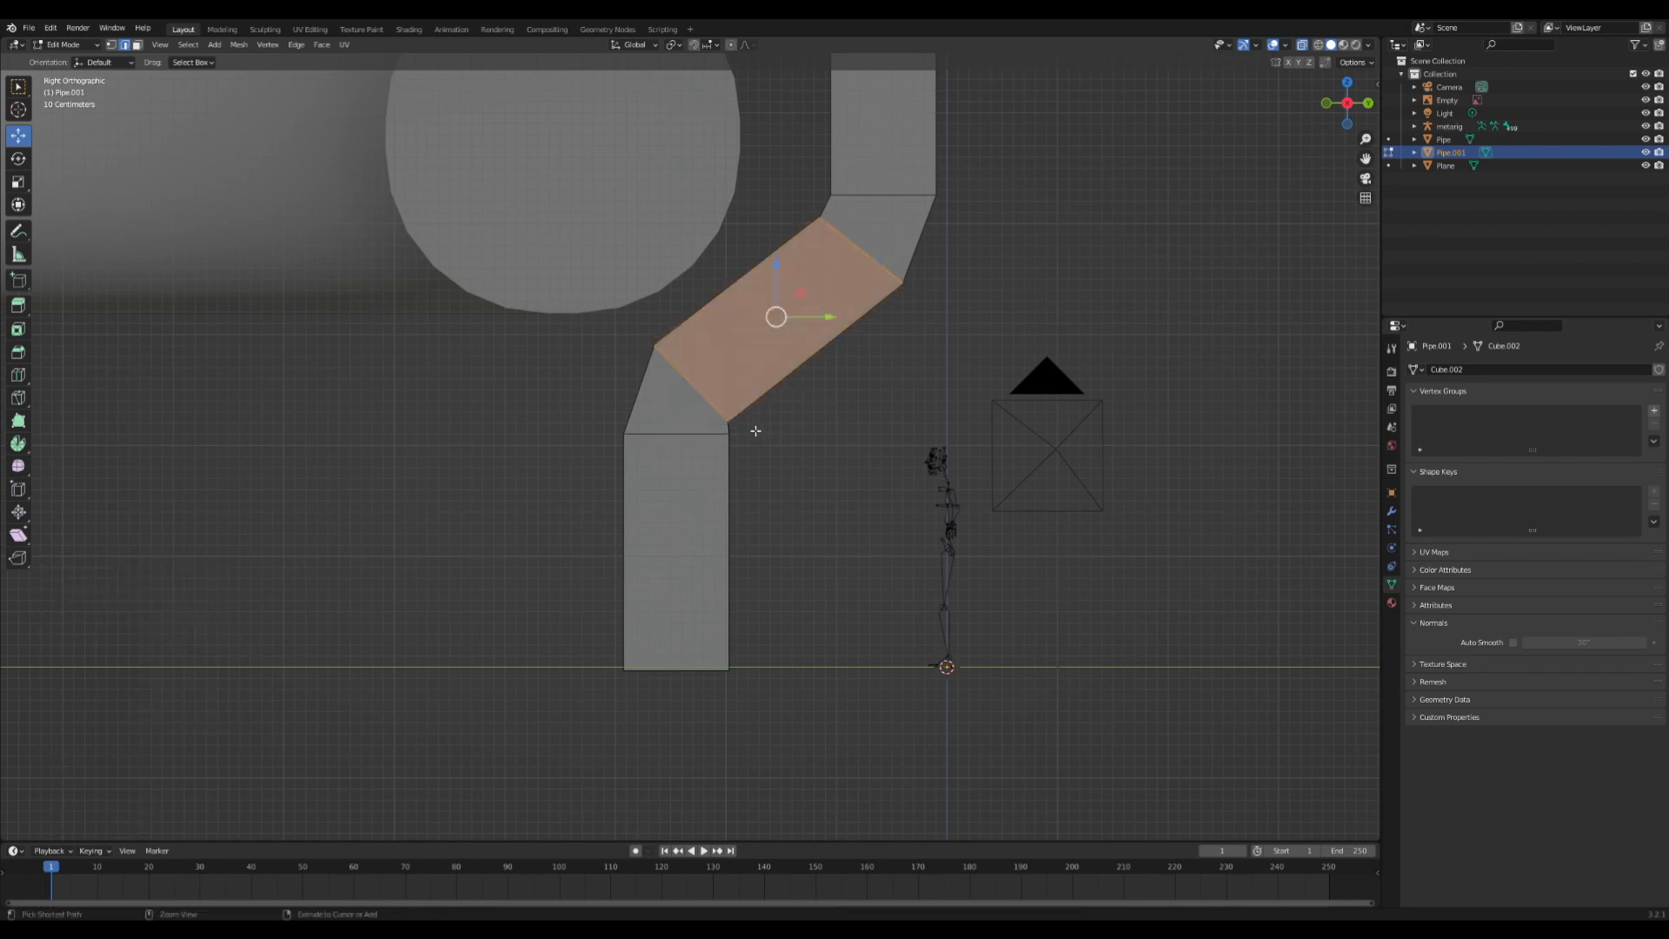
- Undo the pipe's edits back to the straight column with a short, flat-topped segment above its lower section
key("ctrl+z")
key("ctrl+z")
key("ctrl+z")
key("ctrl+z")
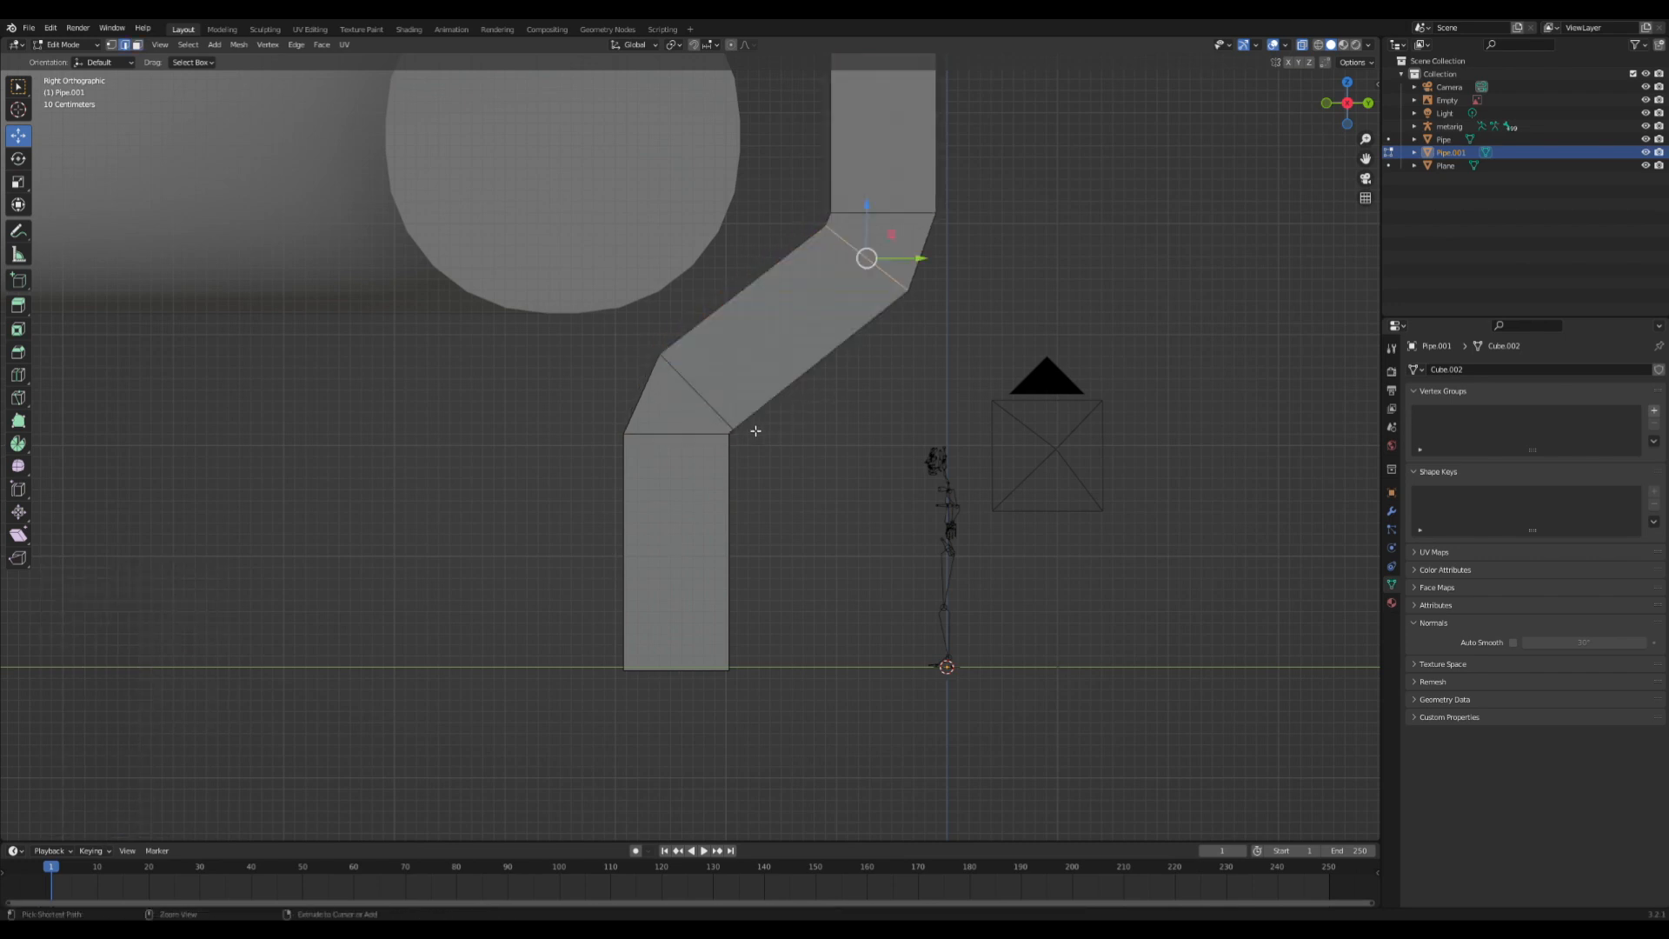
key("ctrl+z")
key("ctrl+z")
key("ctrl+z")
key("ctrl+z")
key("ctrl+z")
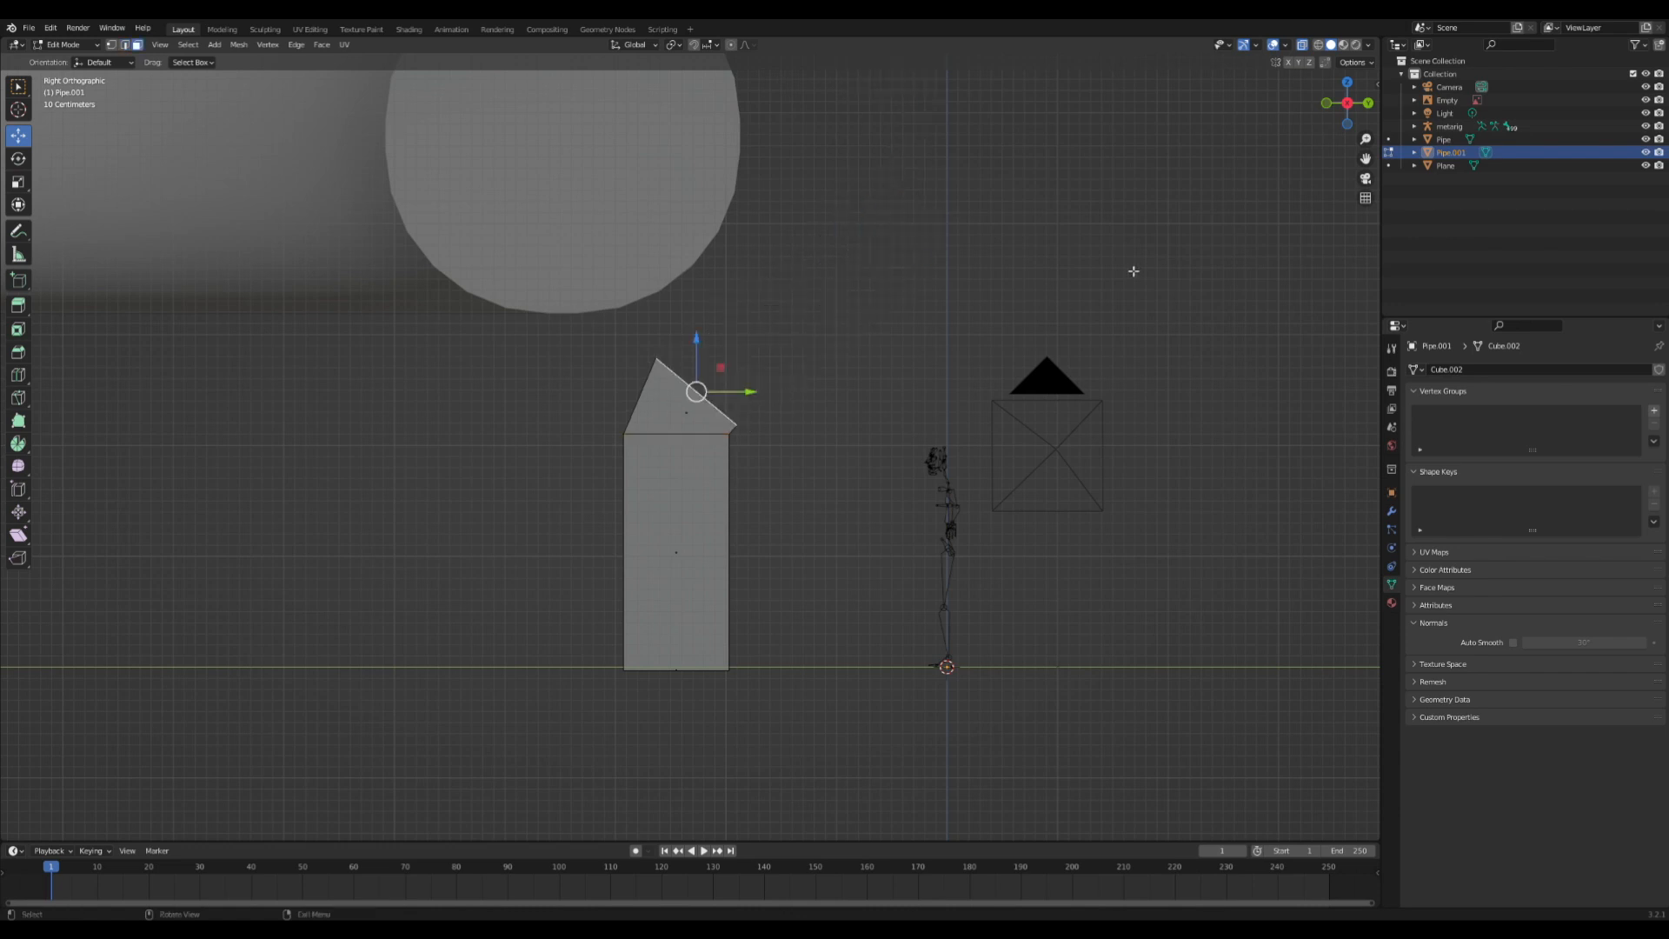
key("ctrl+z")
key("ctrl+z")
key("ctrl+z")
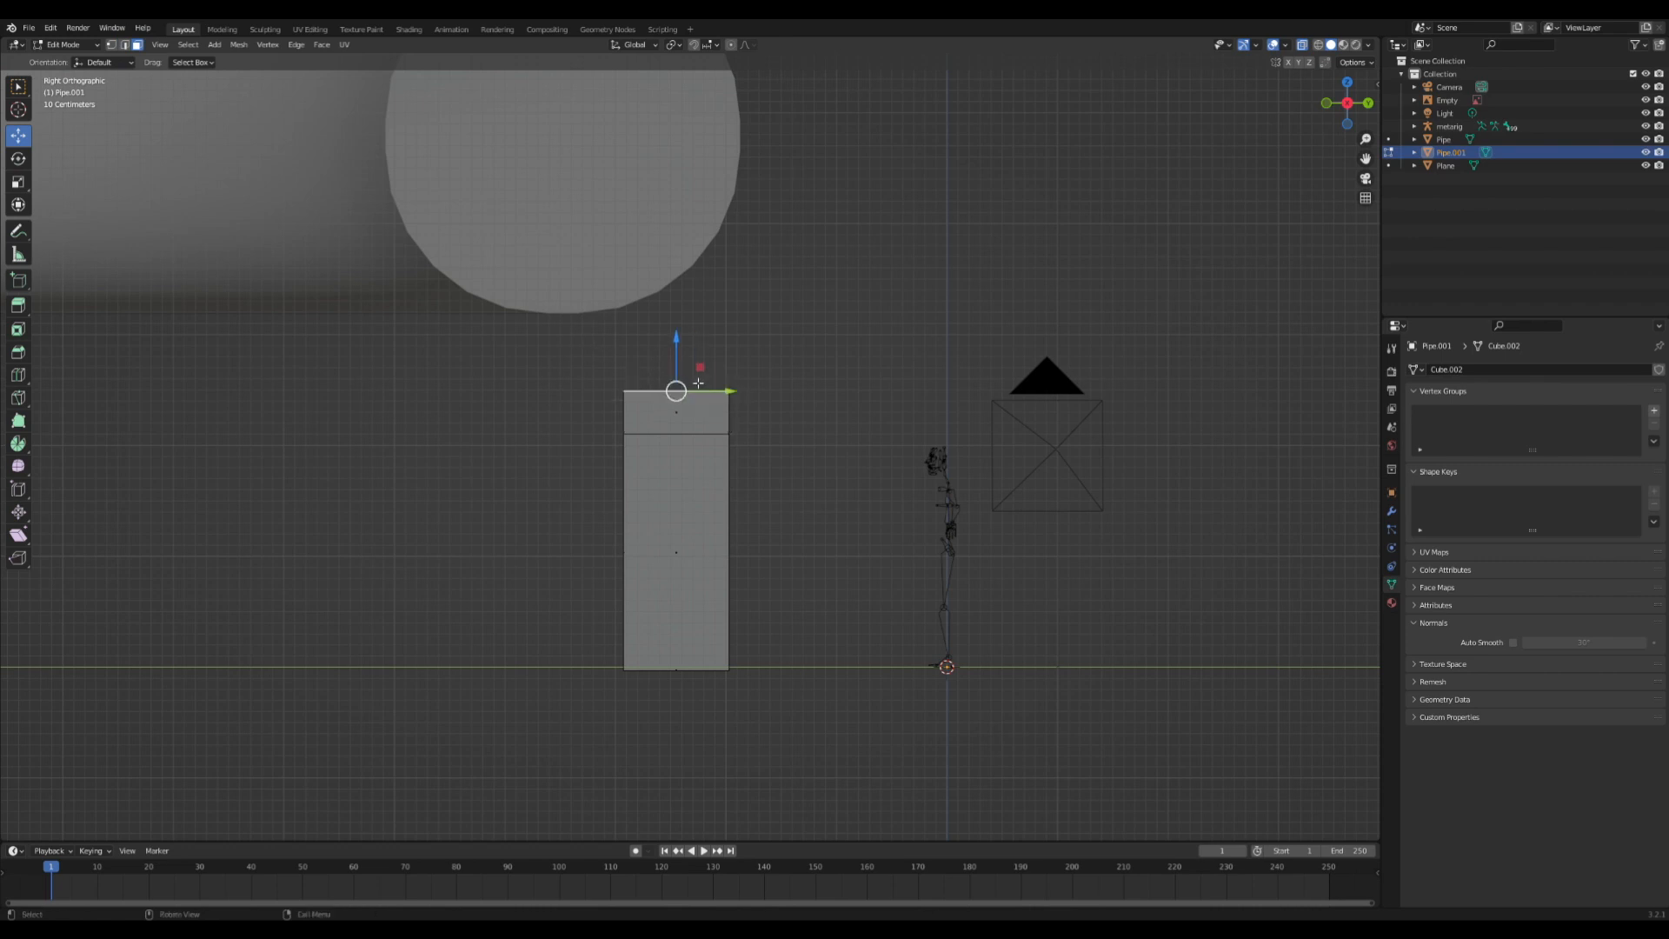
- Form the slanted section by rotating the top face 55°, moving it about 1.75 m along Y and 1.48 m along Z, and rotating it back -55°
scroll(687, 383, "down", 1)
key("r")
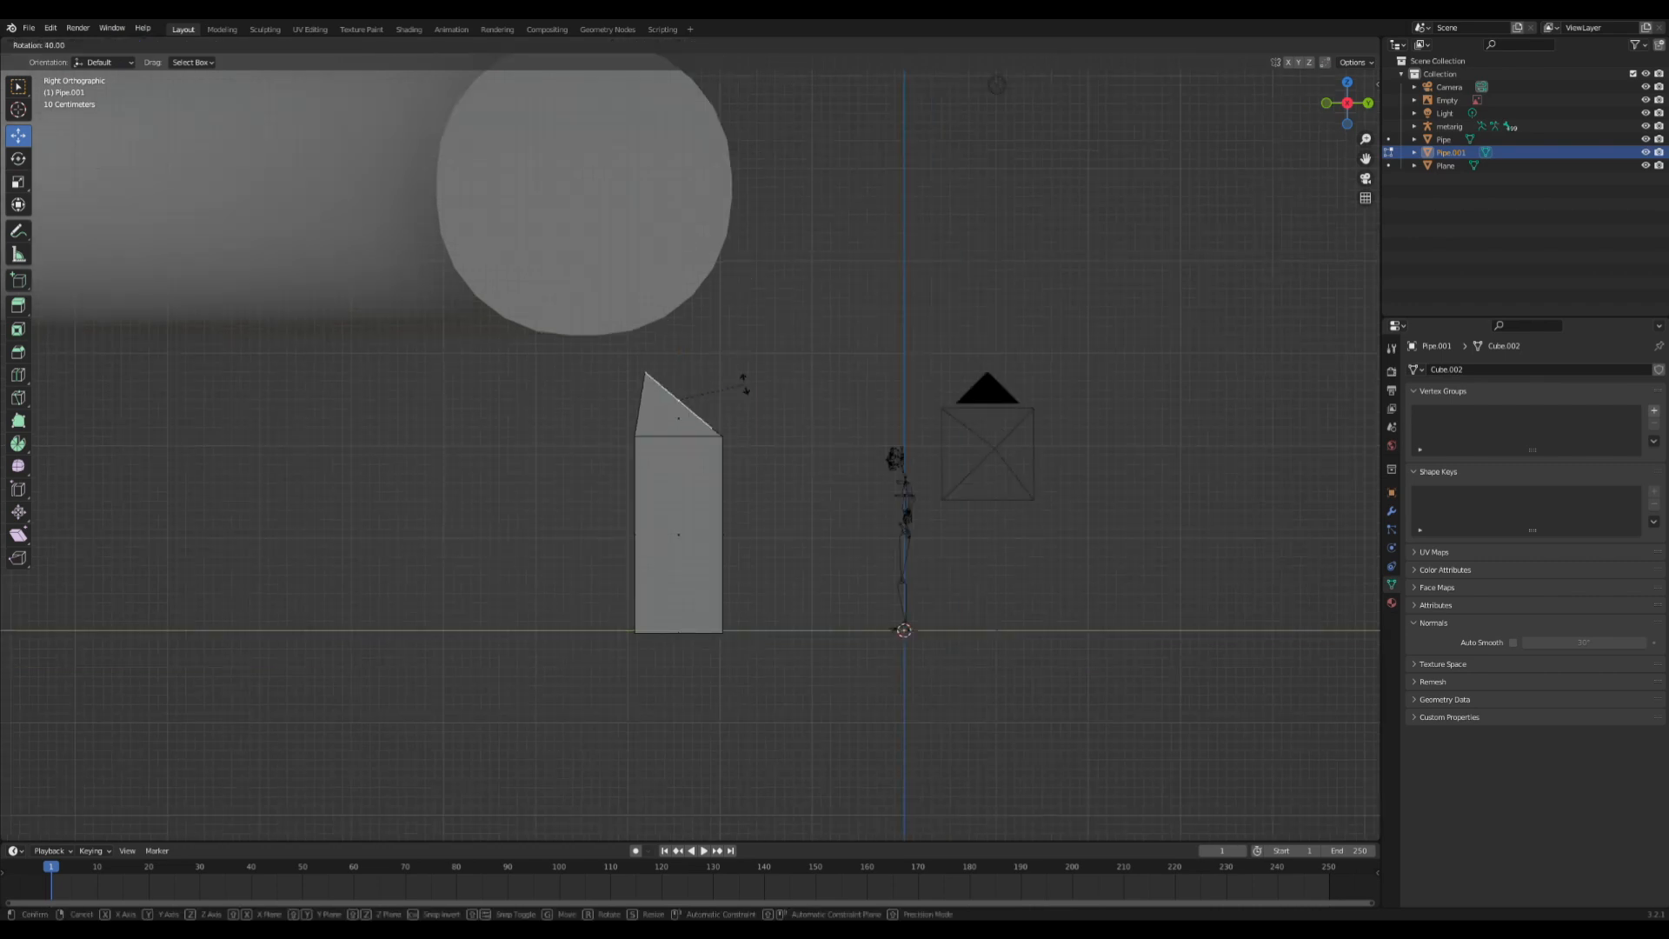
left_click(748, 393)
key("e")
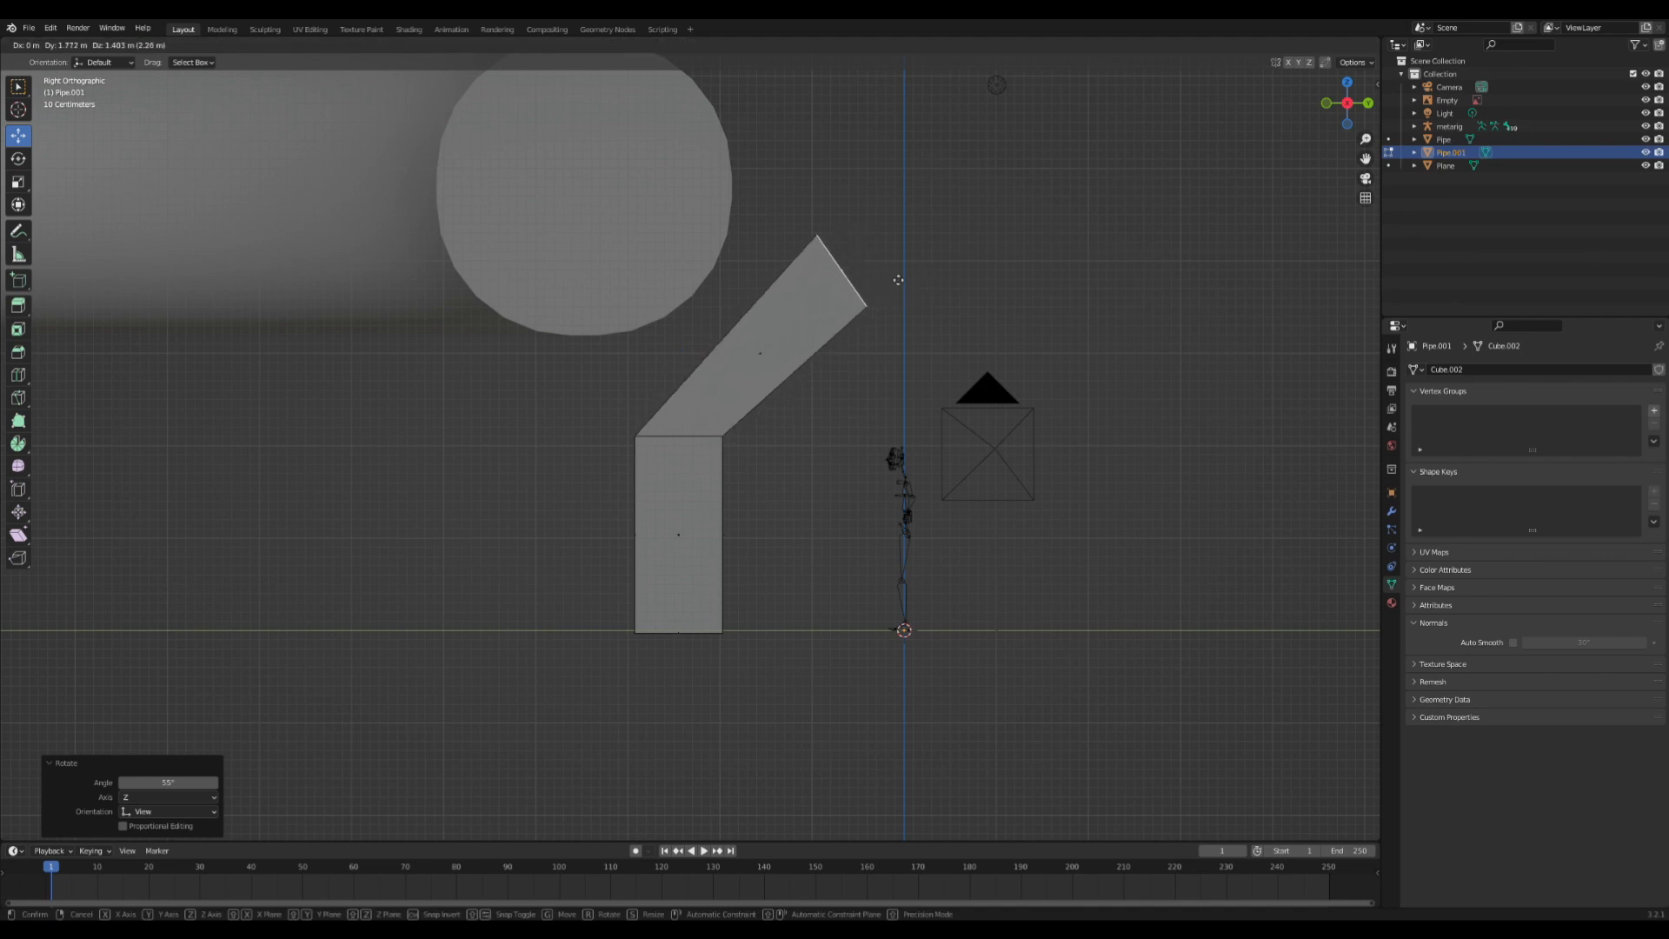
left_click(898, 280)
key("r")
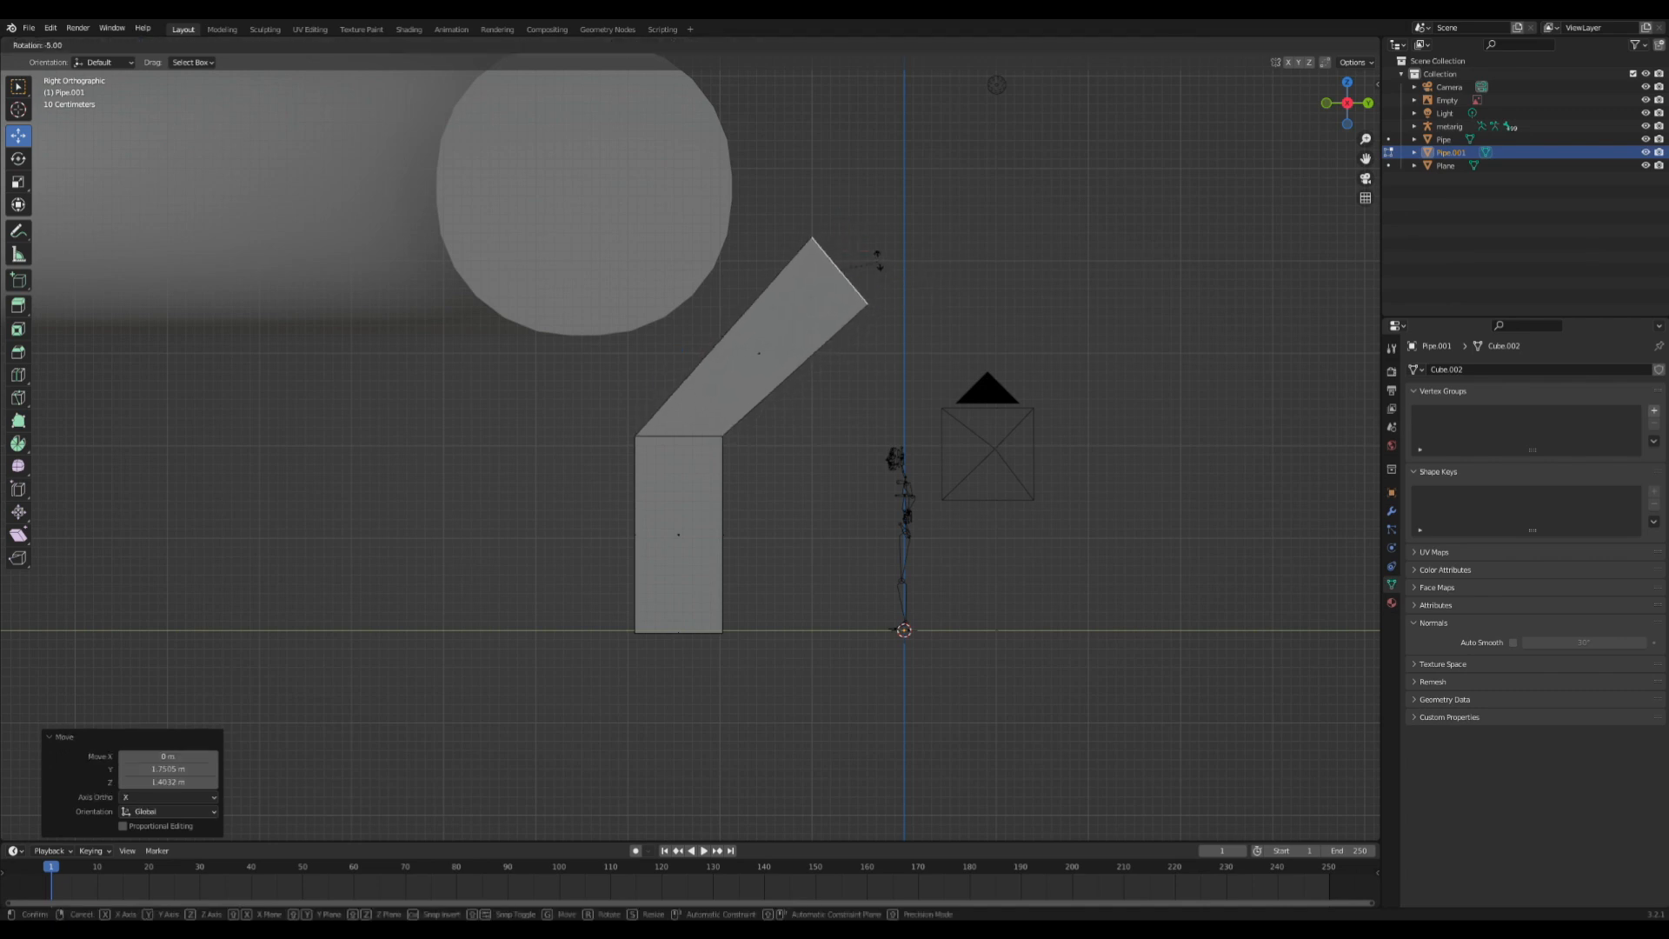
left_click(856, 208)
- Extrude the top face of the slanted section and raise it about 5.35 m along Z, plus another 1.85 m
scroll(829, 283, "down", 2)
scroll(803, 318, "down", 3)
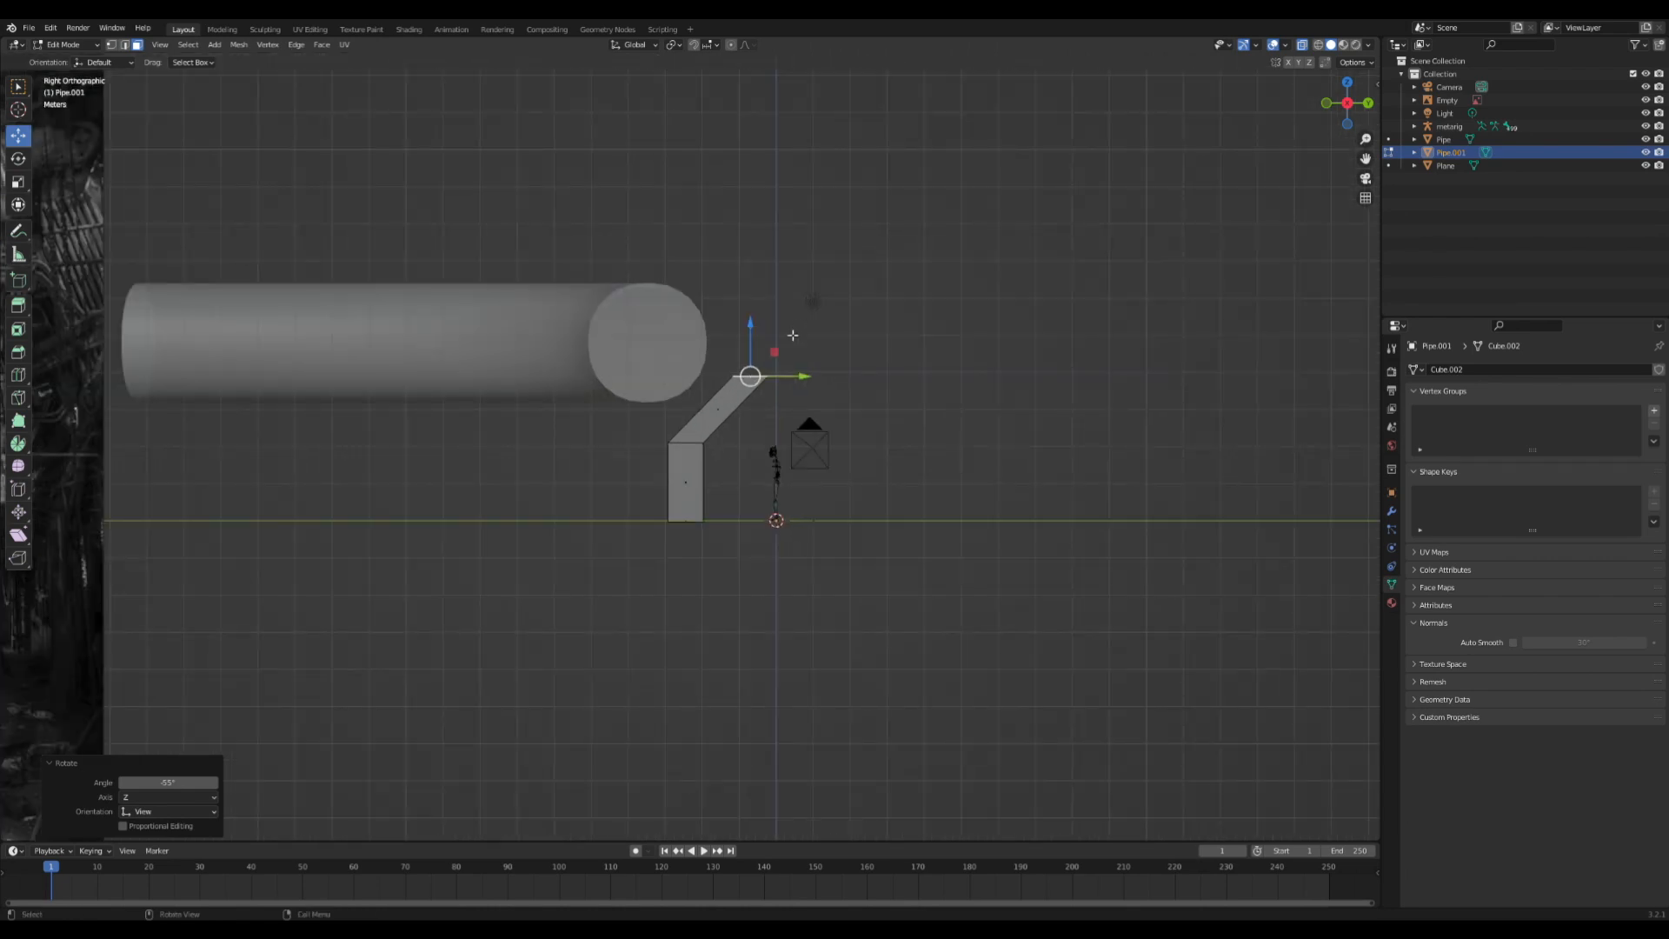
scroll(762, 379, "up", 4)
scroll(841, 323, "down", 2)
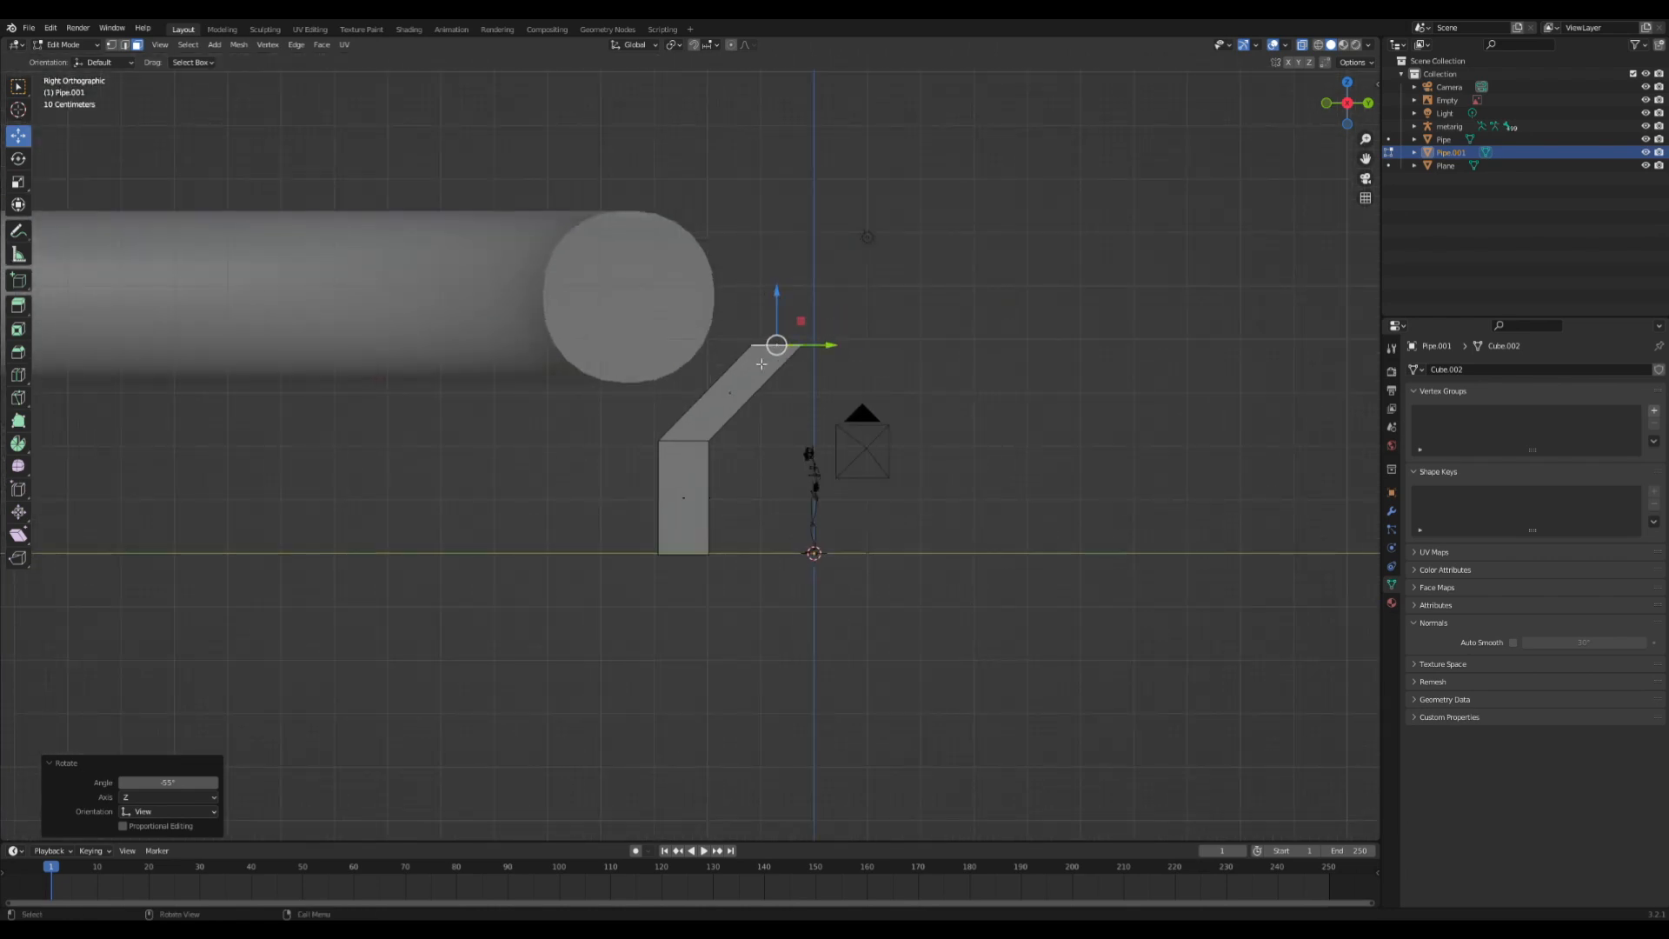
key("e")
right_click(820, 359)
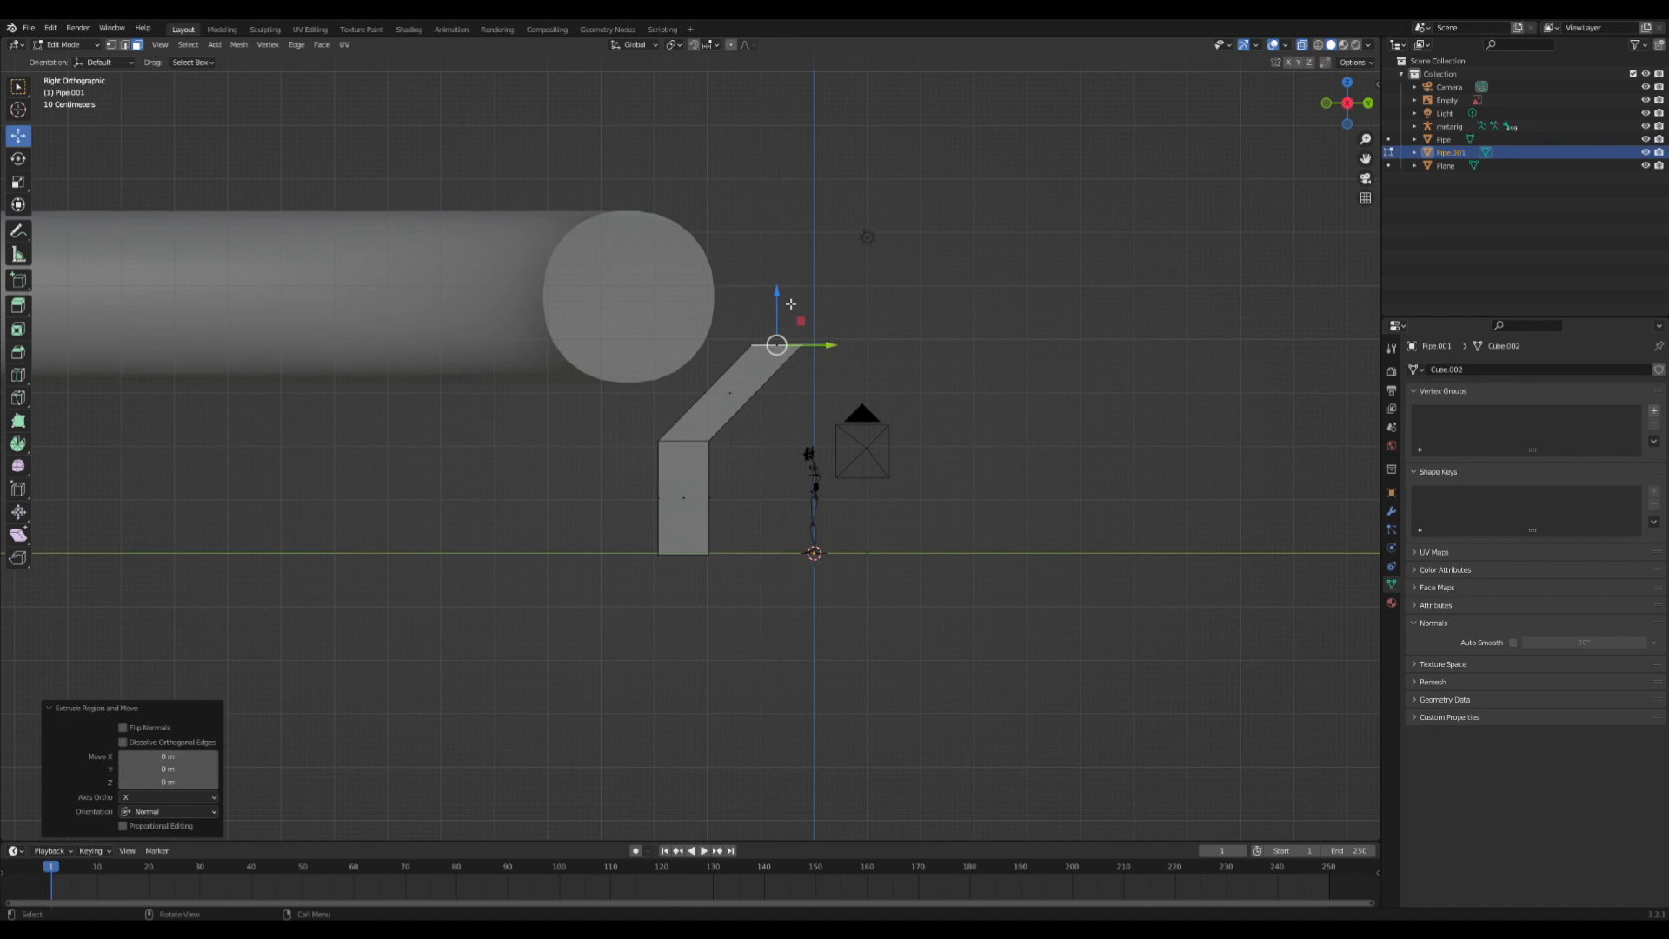
left_click_drag(777, 293, 828, 21)
scroll(835, 695, "down", 3)
scroll(835, 695, "down", 1)
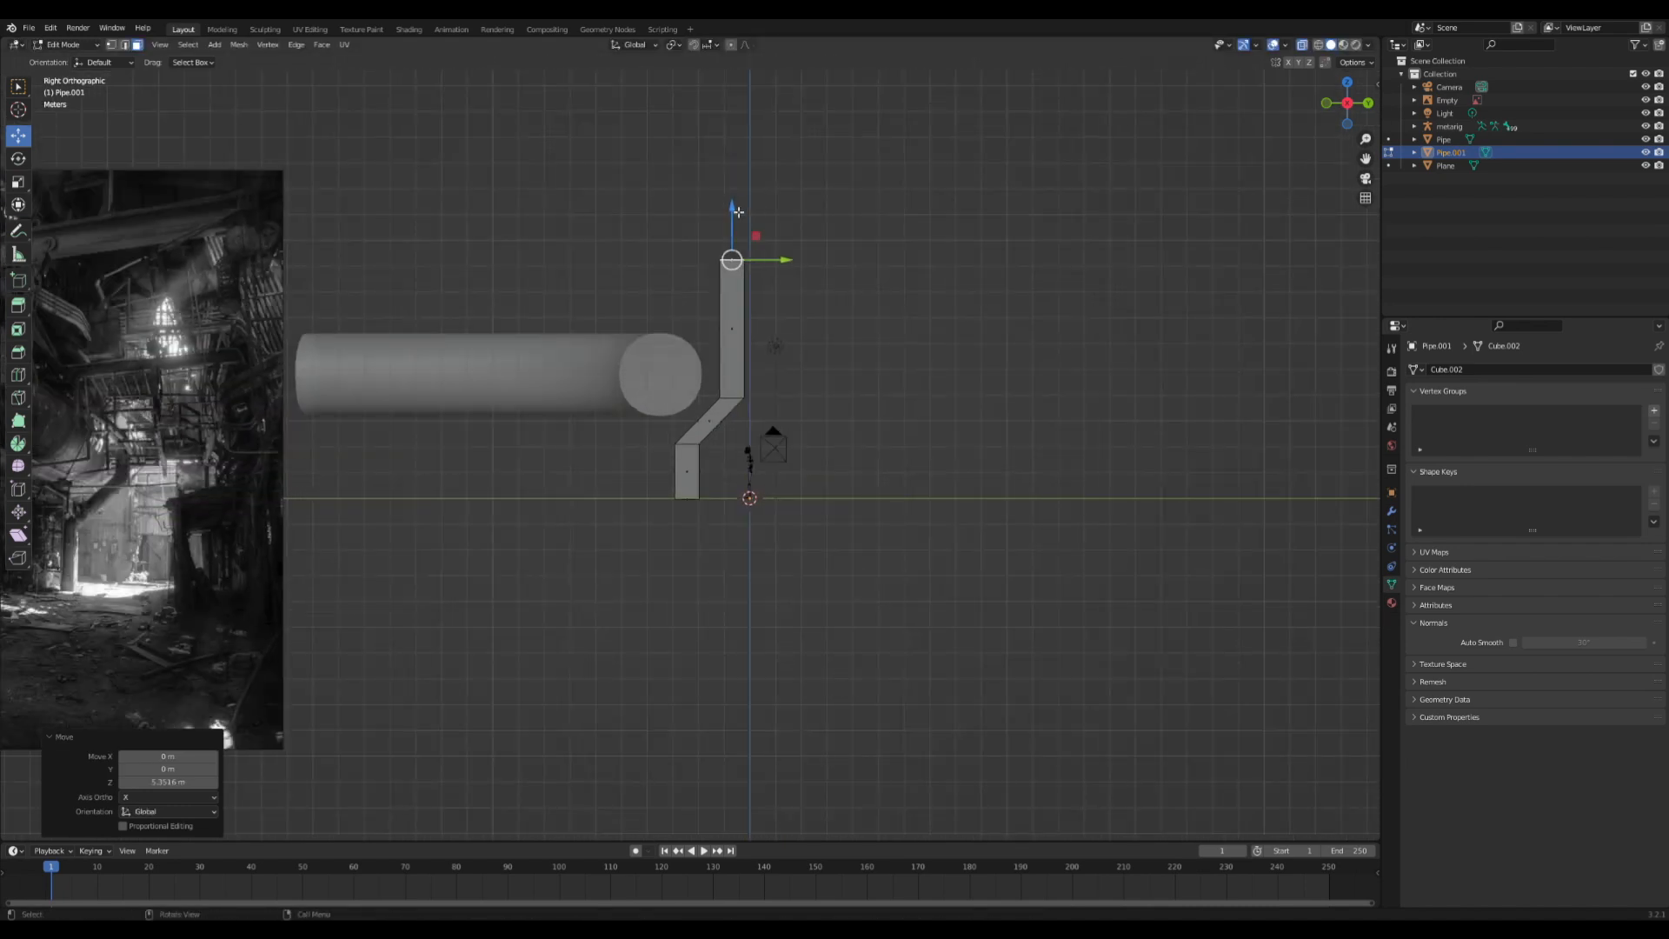
left_click_drag(736, 211, 737, 164)
- Bevel the horizontal edge loops at both bends with 6 segments, using the Offset width type and about 0.49 m width
scroll(736, 164, "up", 6)
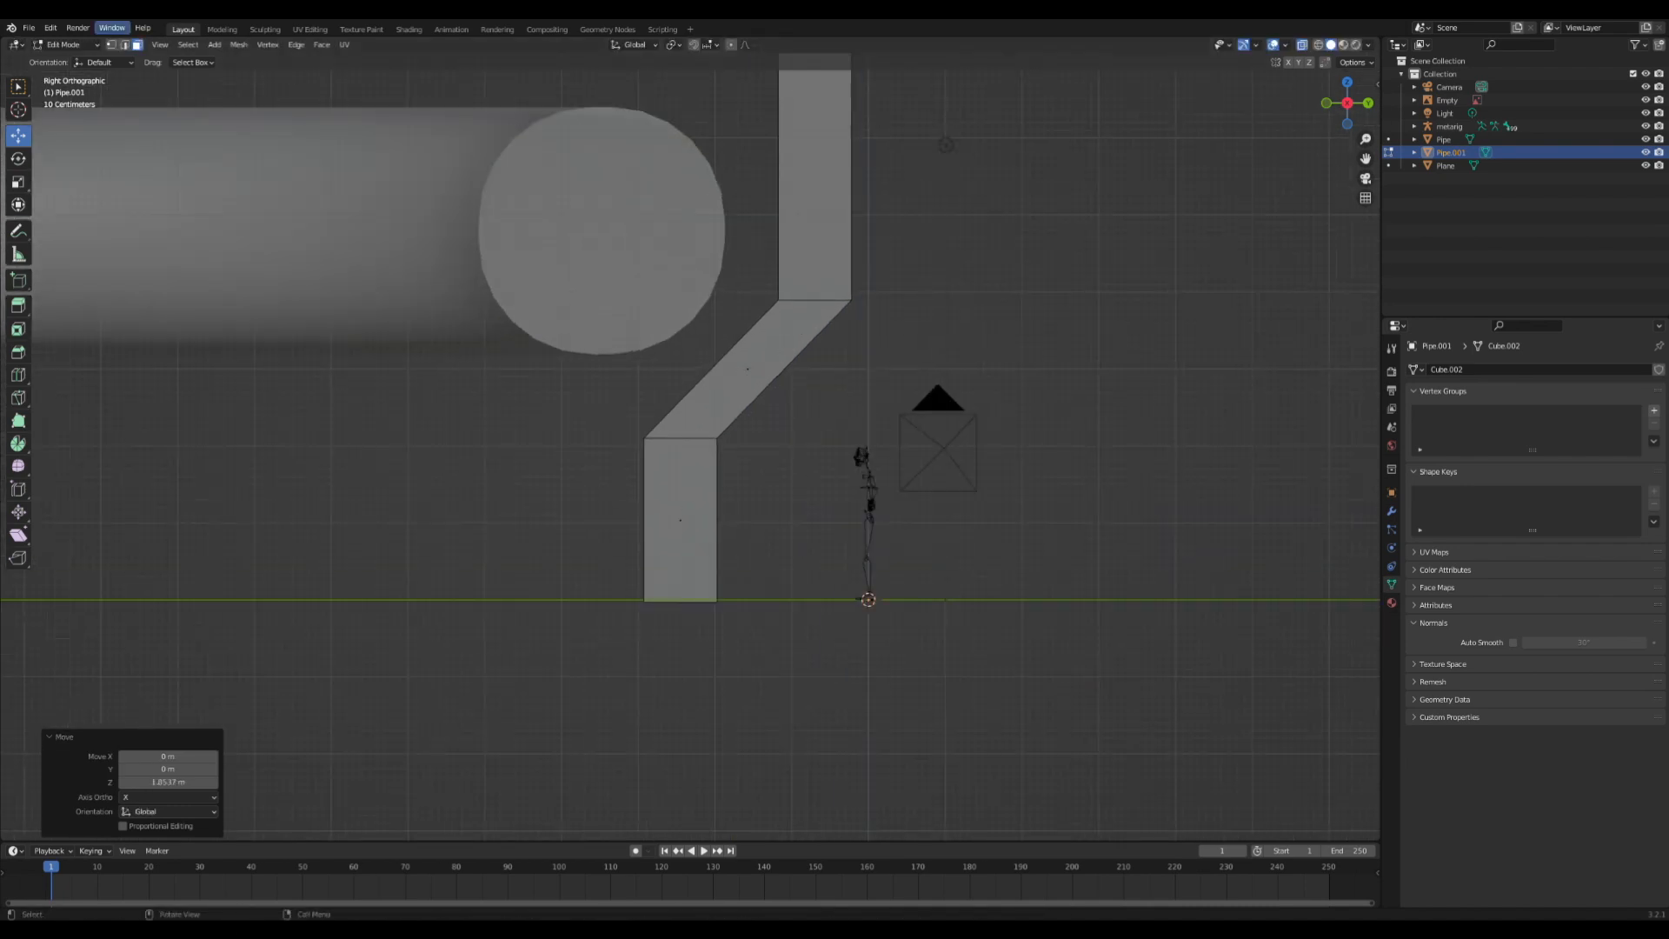
left_click(124, 45)
left_click(812, 299)
left_click(691, 438, "shift")
scroll(859, 401, "up", 1)
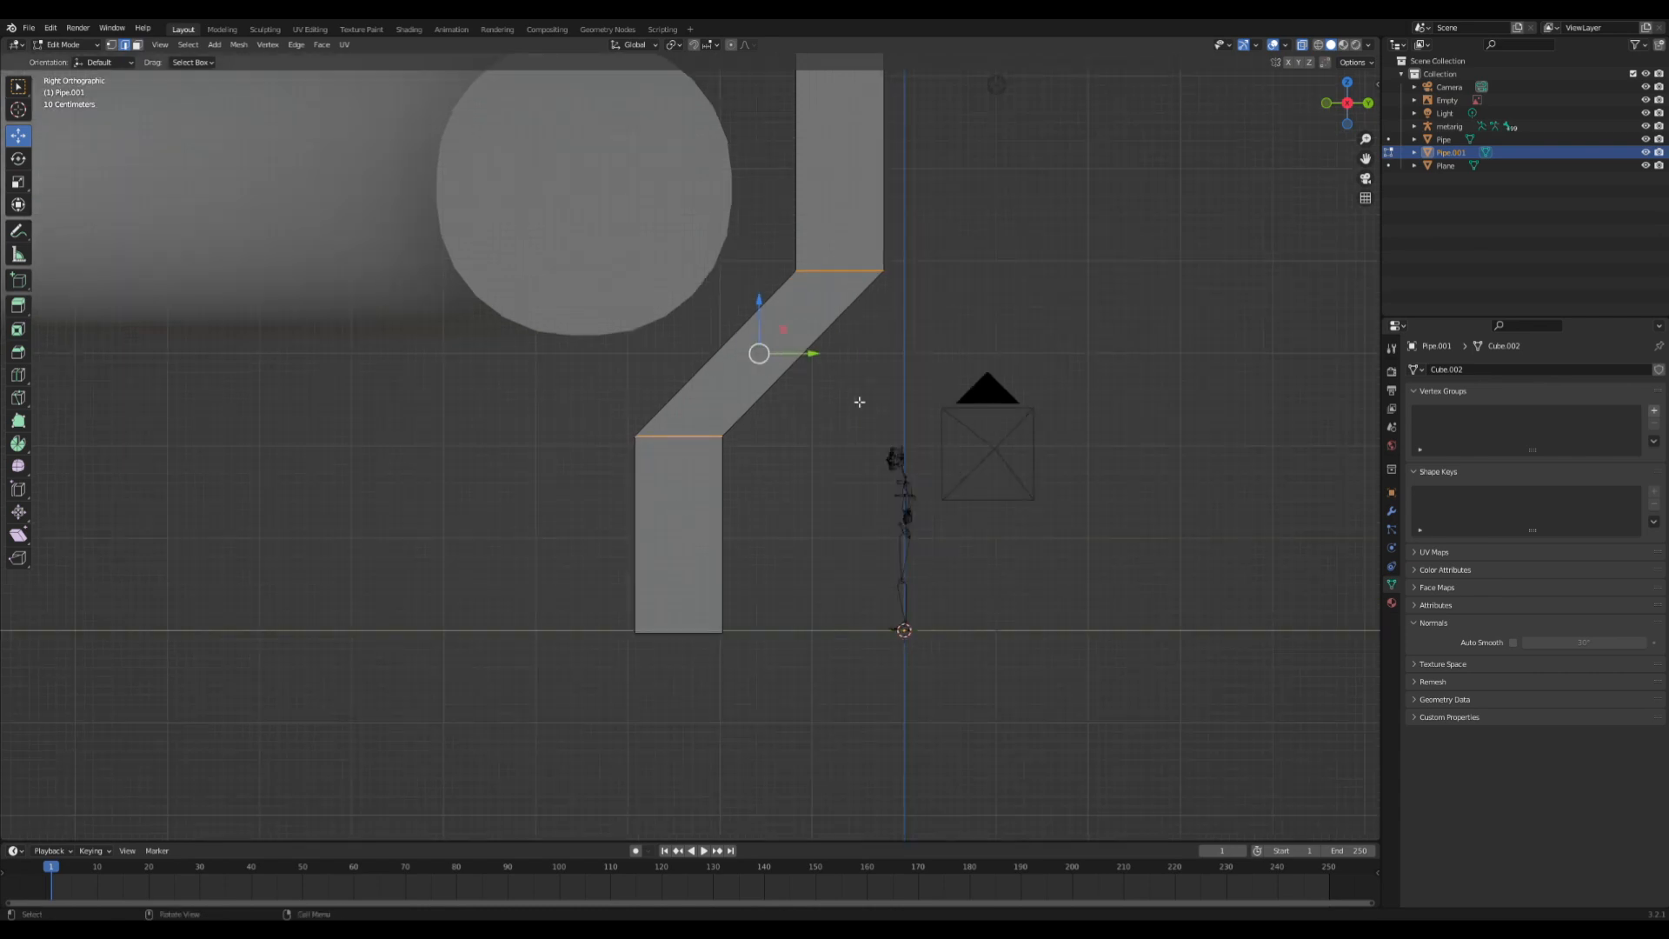
key("ctrl+b")
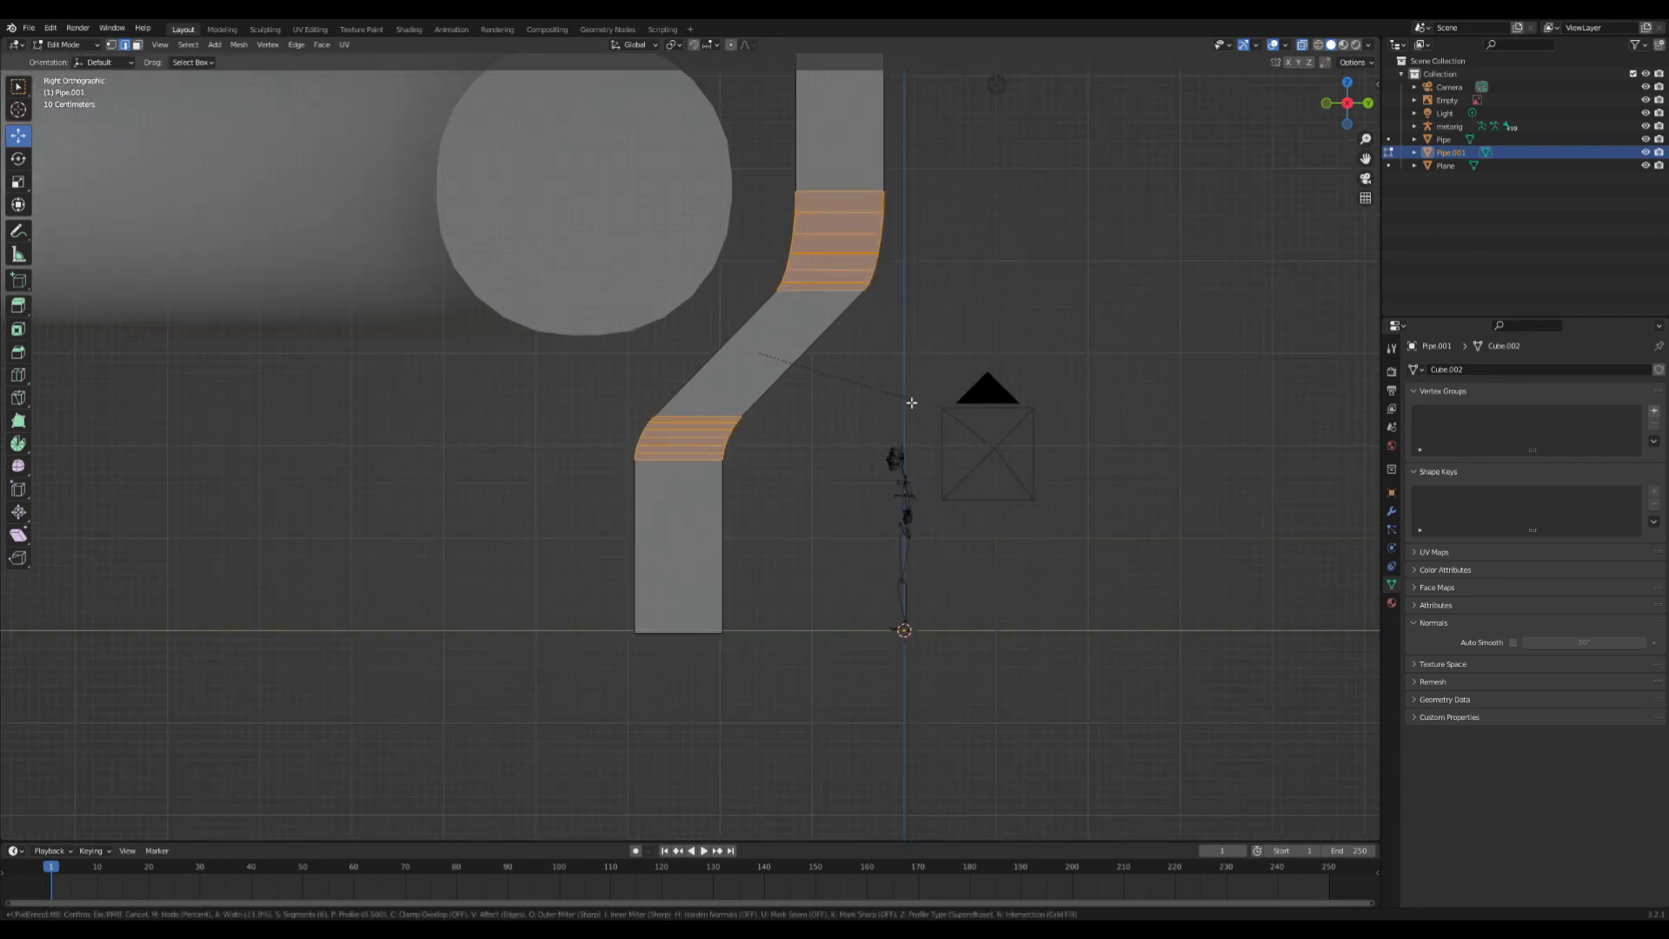
left_click(900, 399)
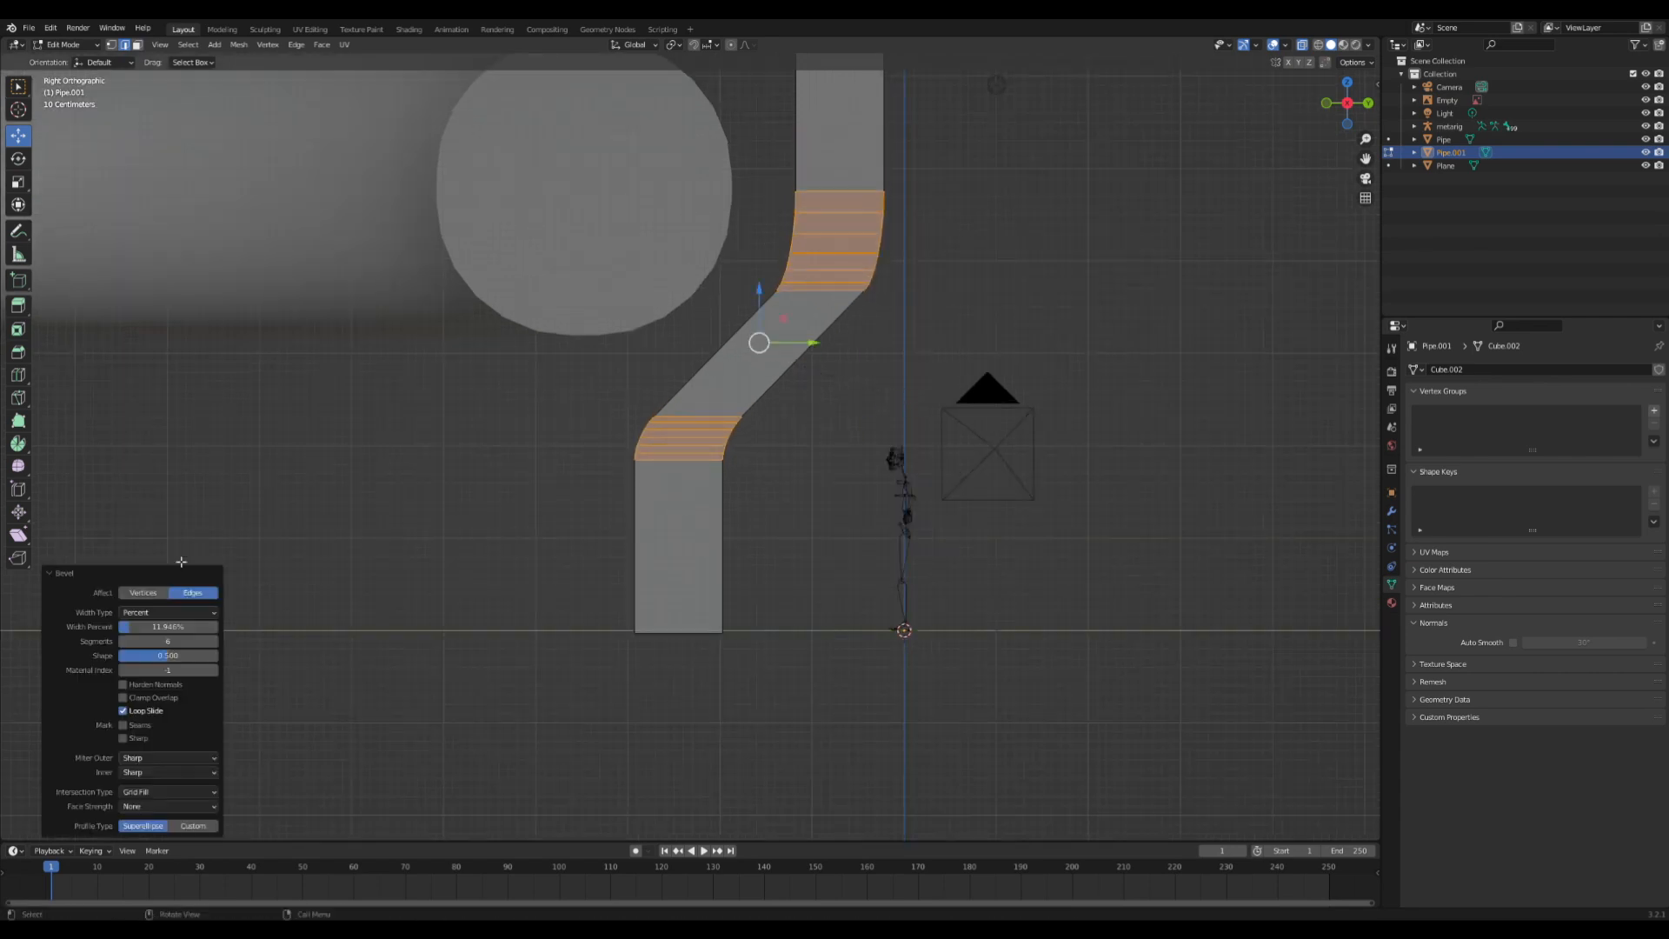
left_click(170, 611)
left_click(178, 631)
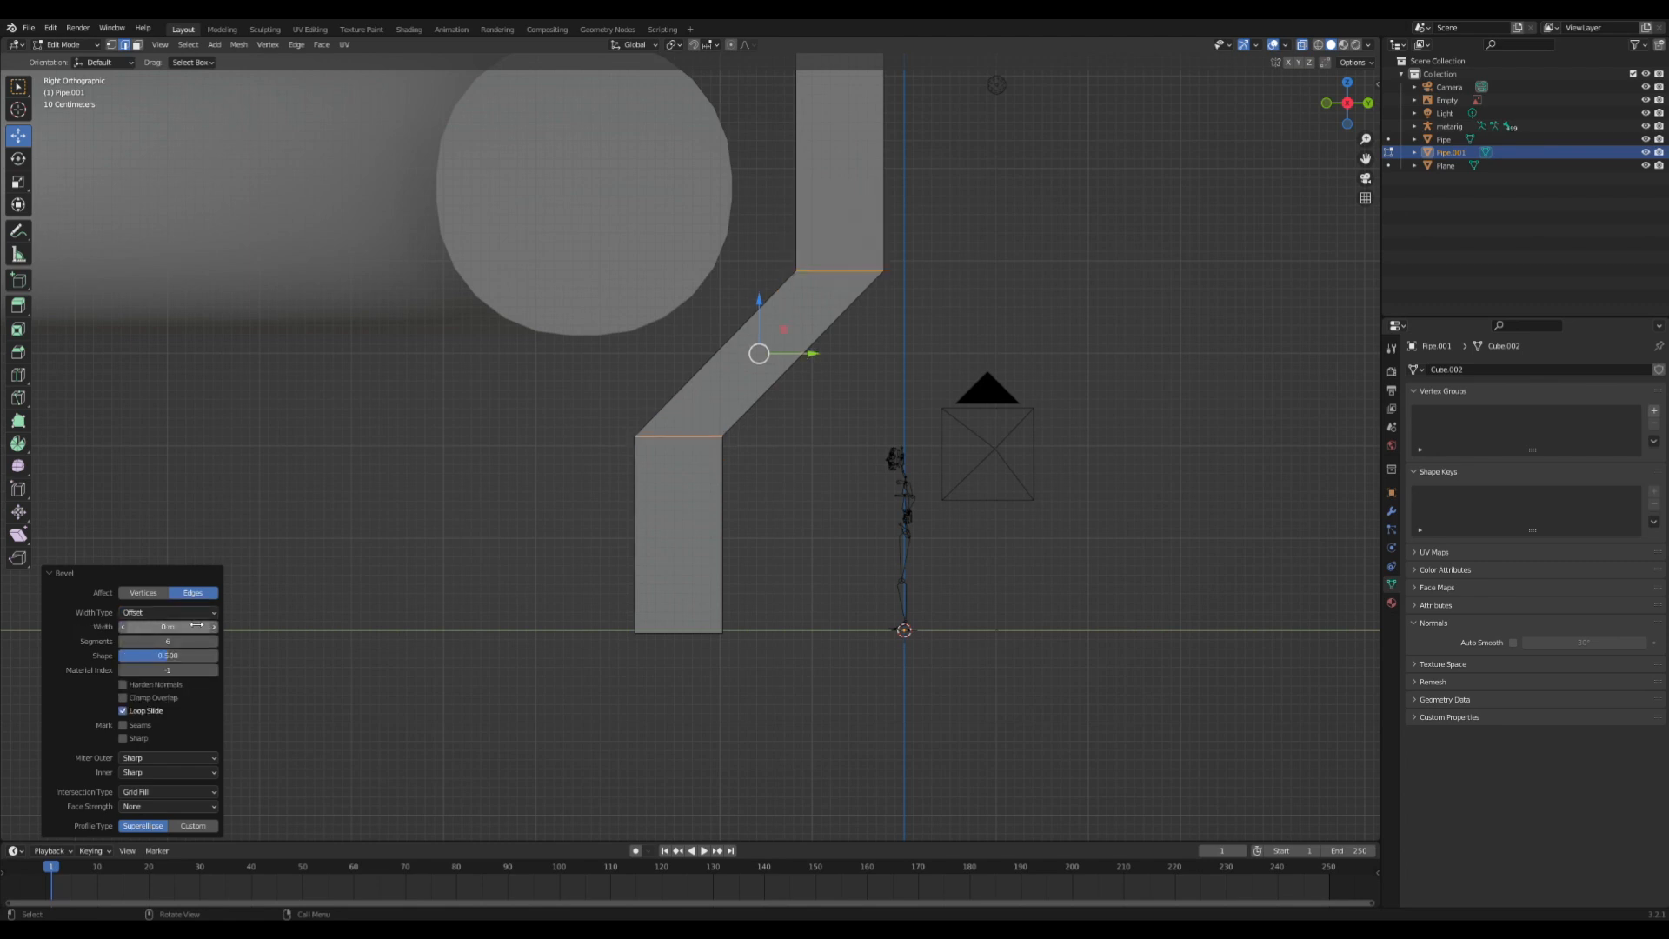
left_click_drag(193, 627, 231, 607)
- Try the Percent width type for the bend bevel, and switch it back to Offset
middle_click_drag(678, 399, 761, 376)
middle_click_drag(692, 386, 677, 393)
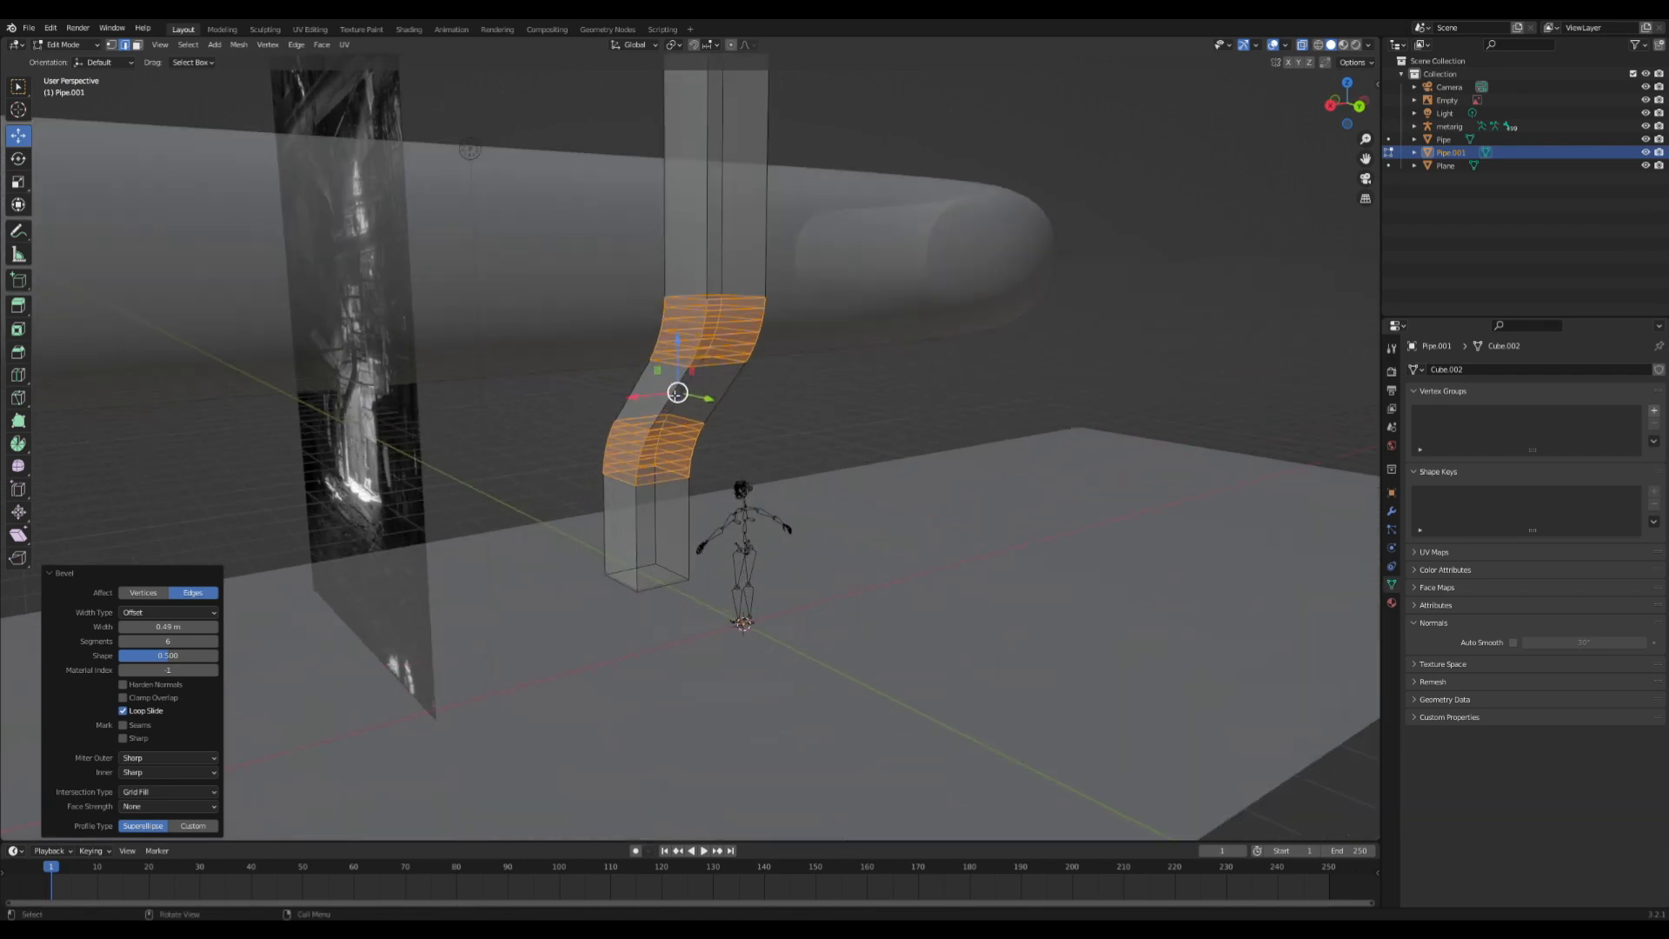
left_click(187, 617)
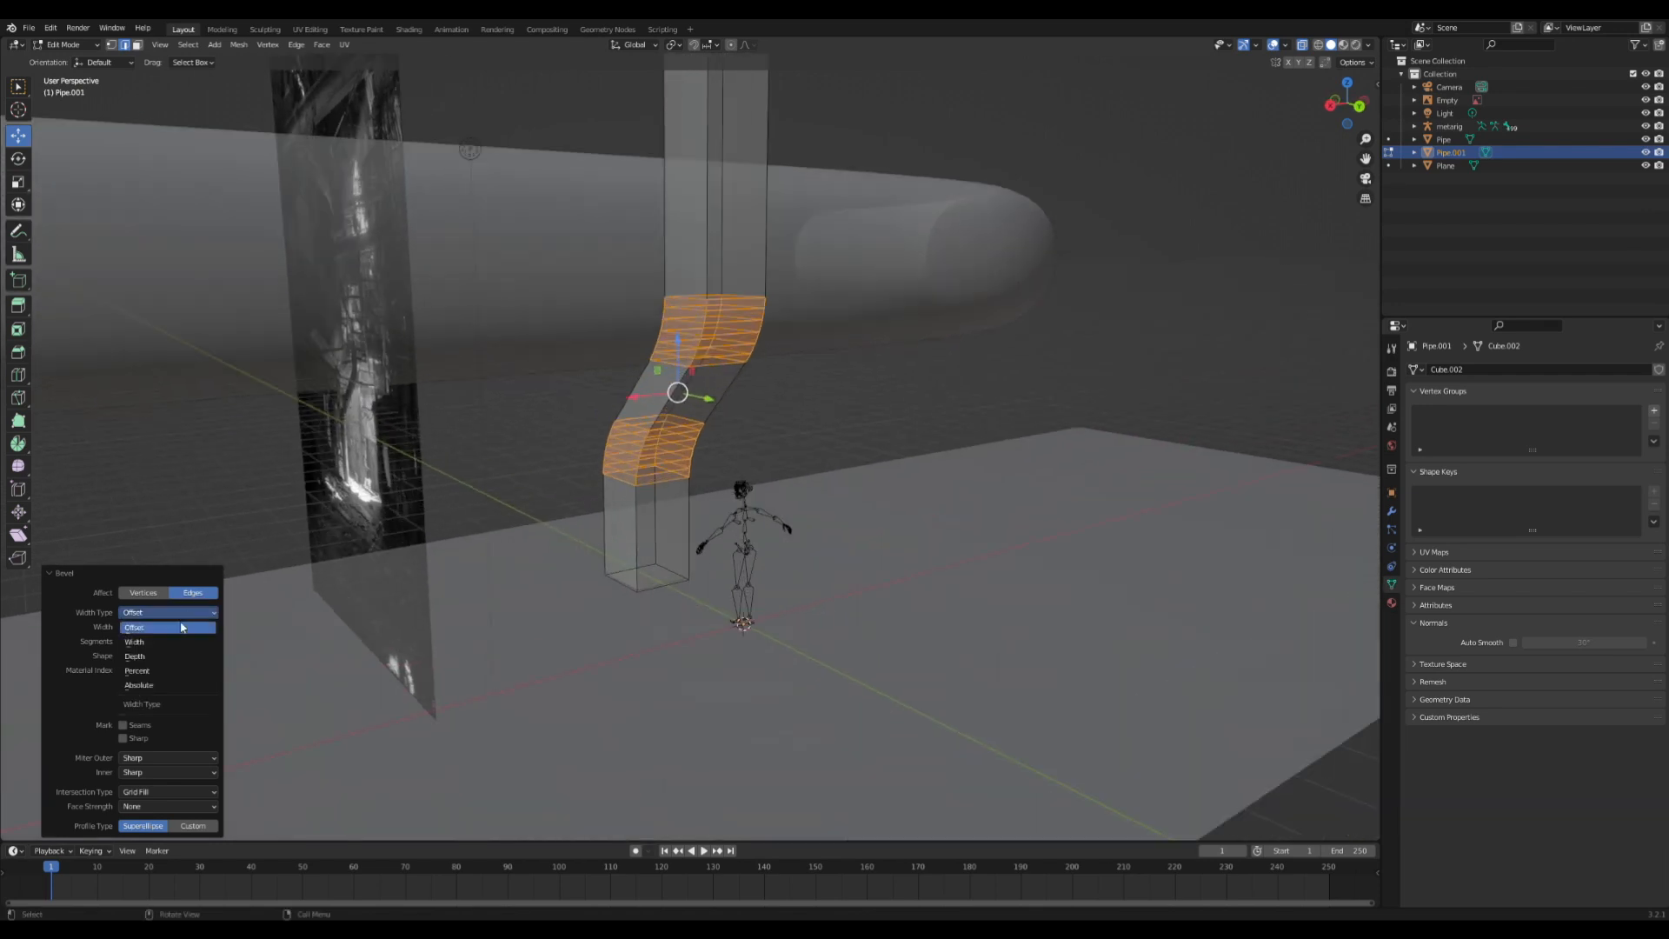
left_click(165, 674)
left_click(174, 613)
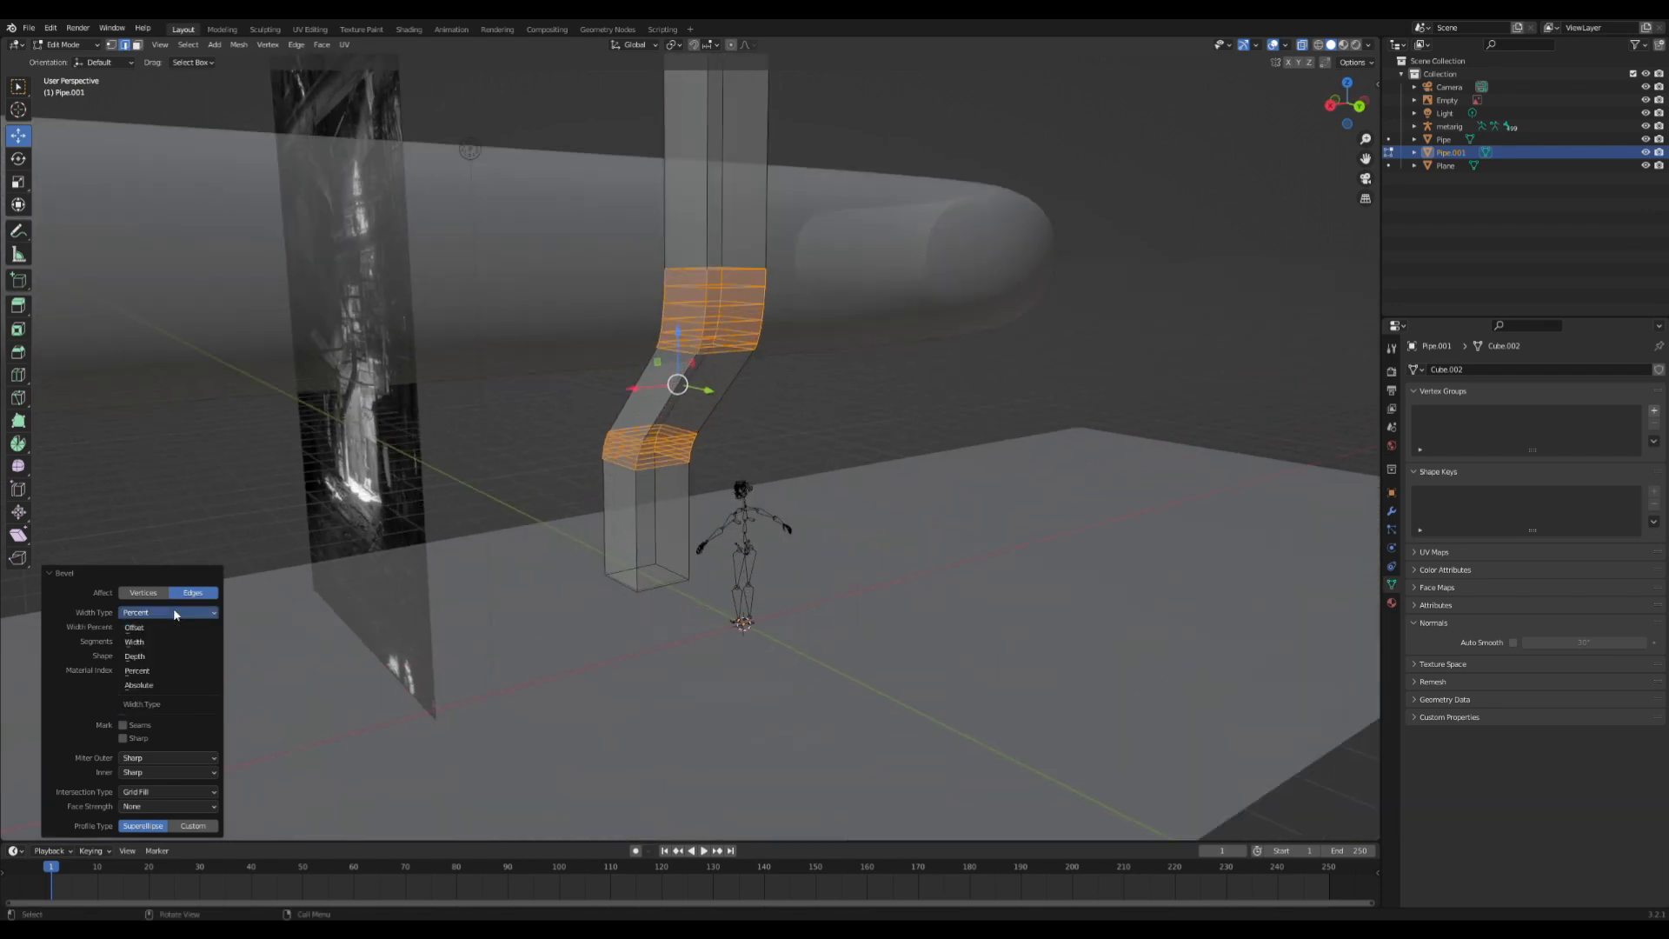
left_click(165, 628)
- Select the pipe's four long corner edge loops, turn off X-ray and bevel them with 6 segments and about 0.42 m width
left_click(655, 406, "alt")
left_click(669, 404, "alt+shift")
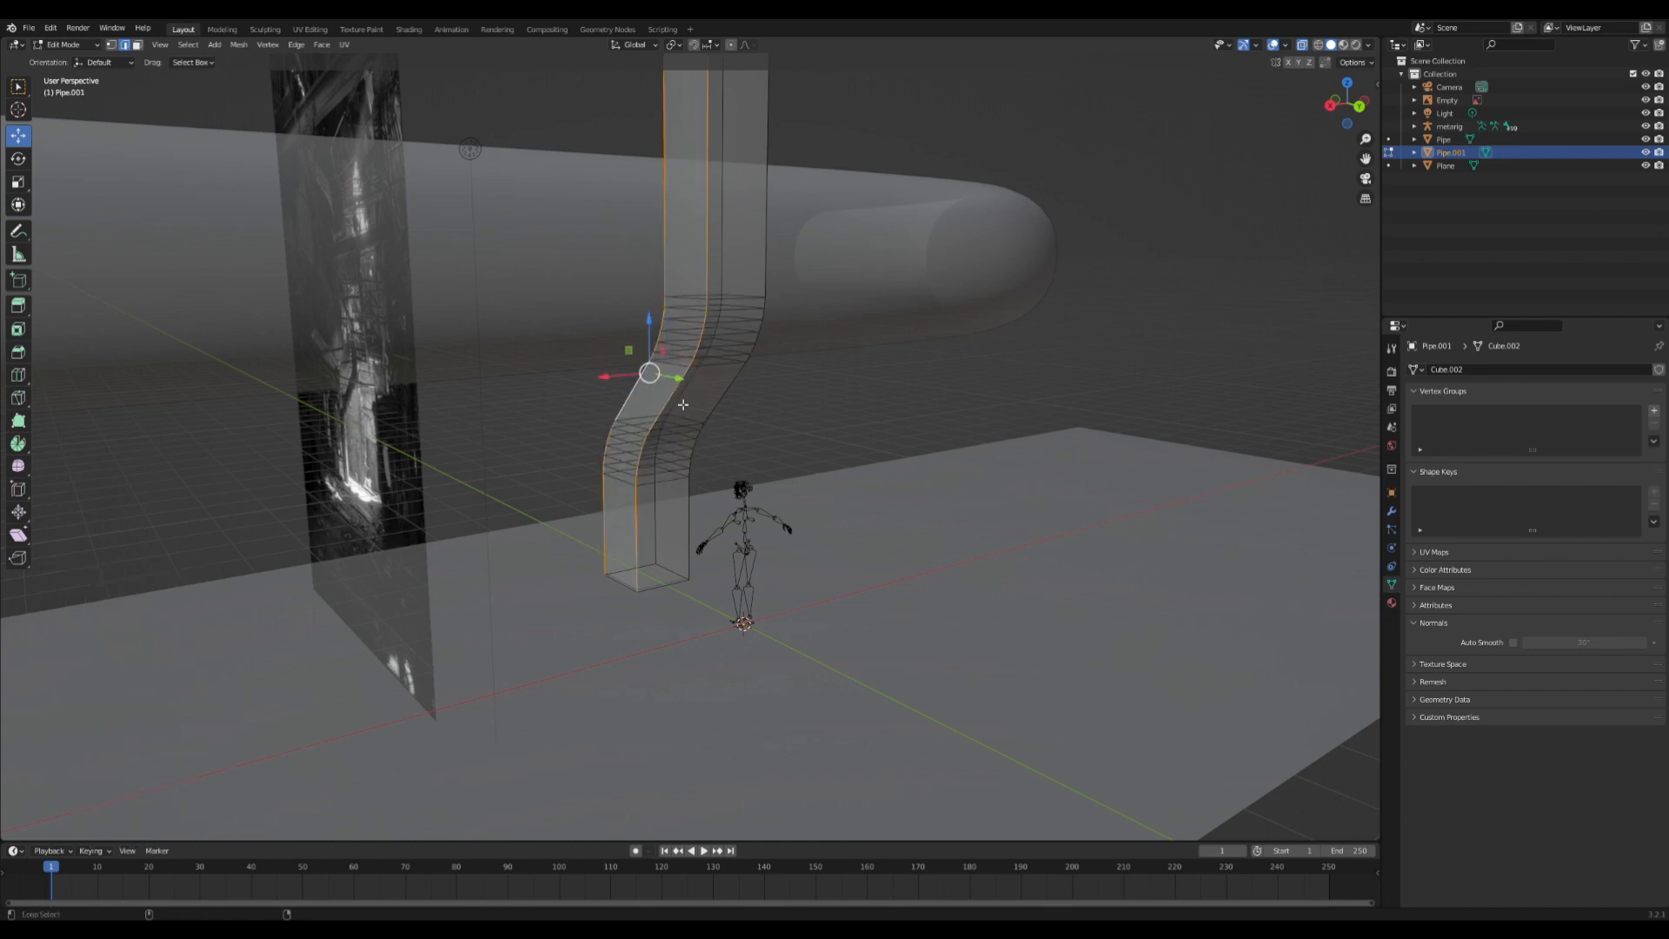
left_click(689, 404, "alt+shift")
left_click(706, 403, "alt+shift")
key("alt+z")
key("ctrl+b")
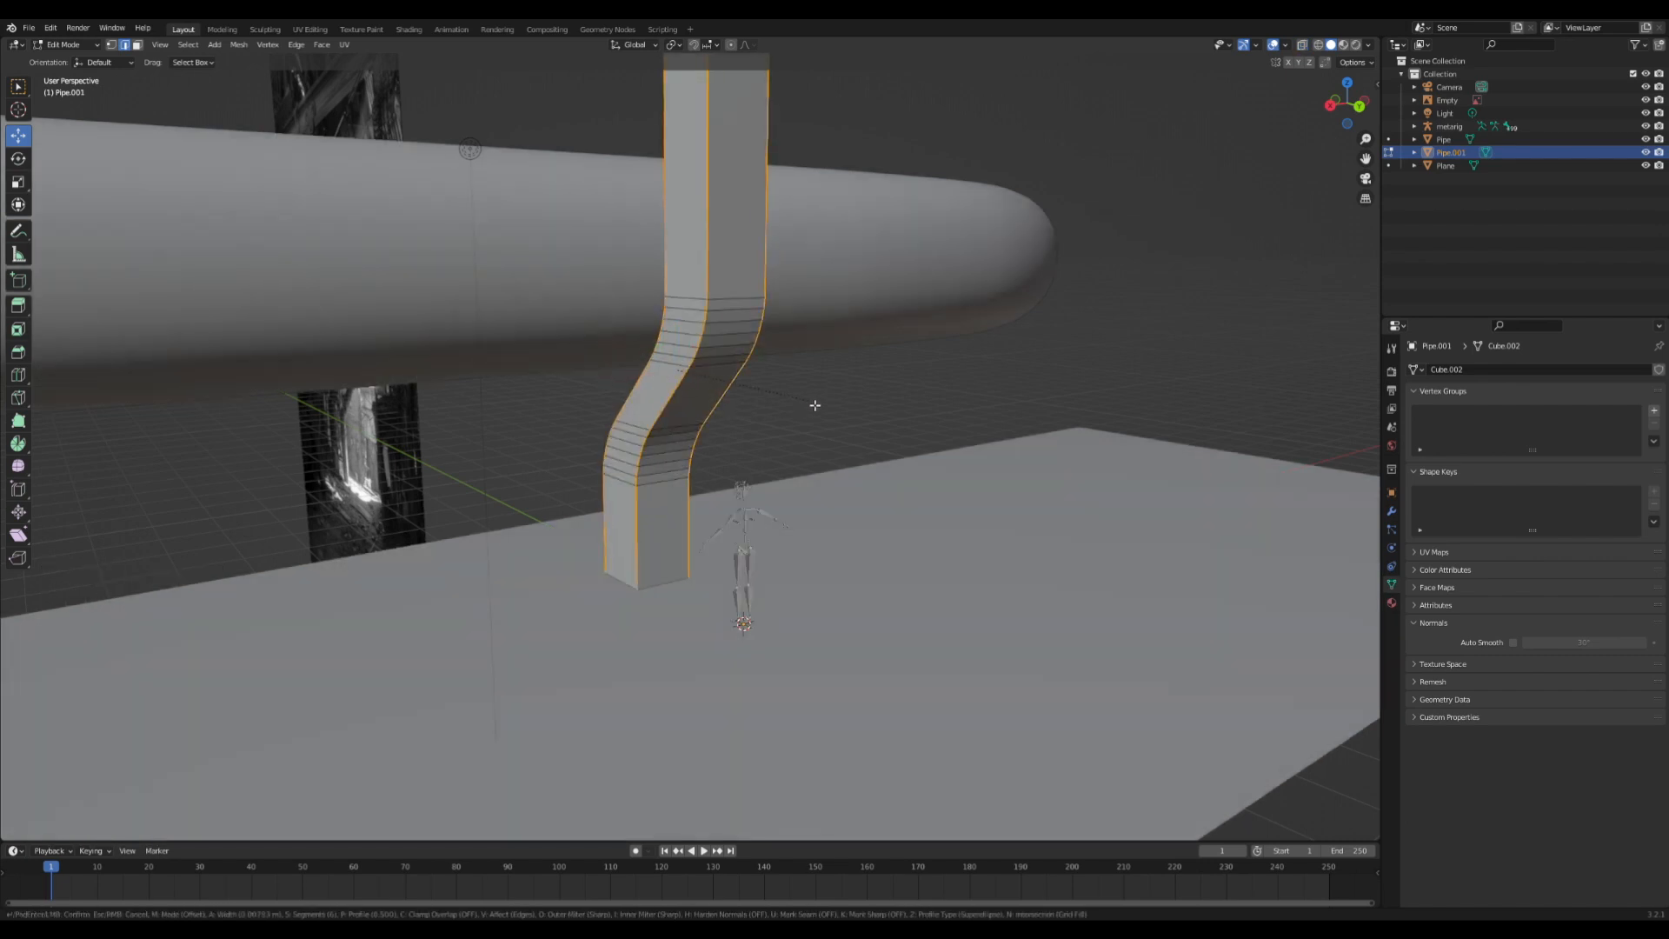
left_click(842, 400)
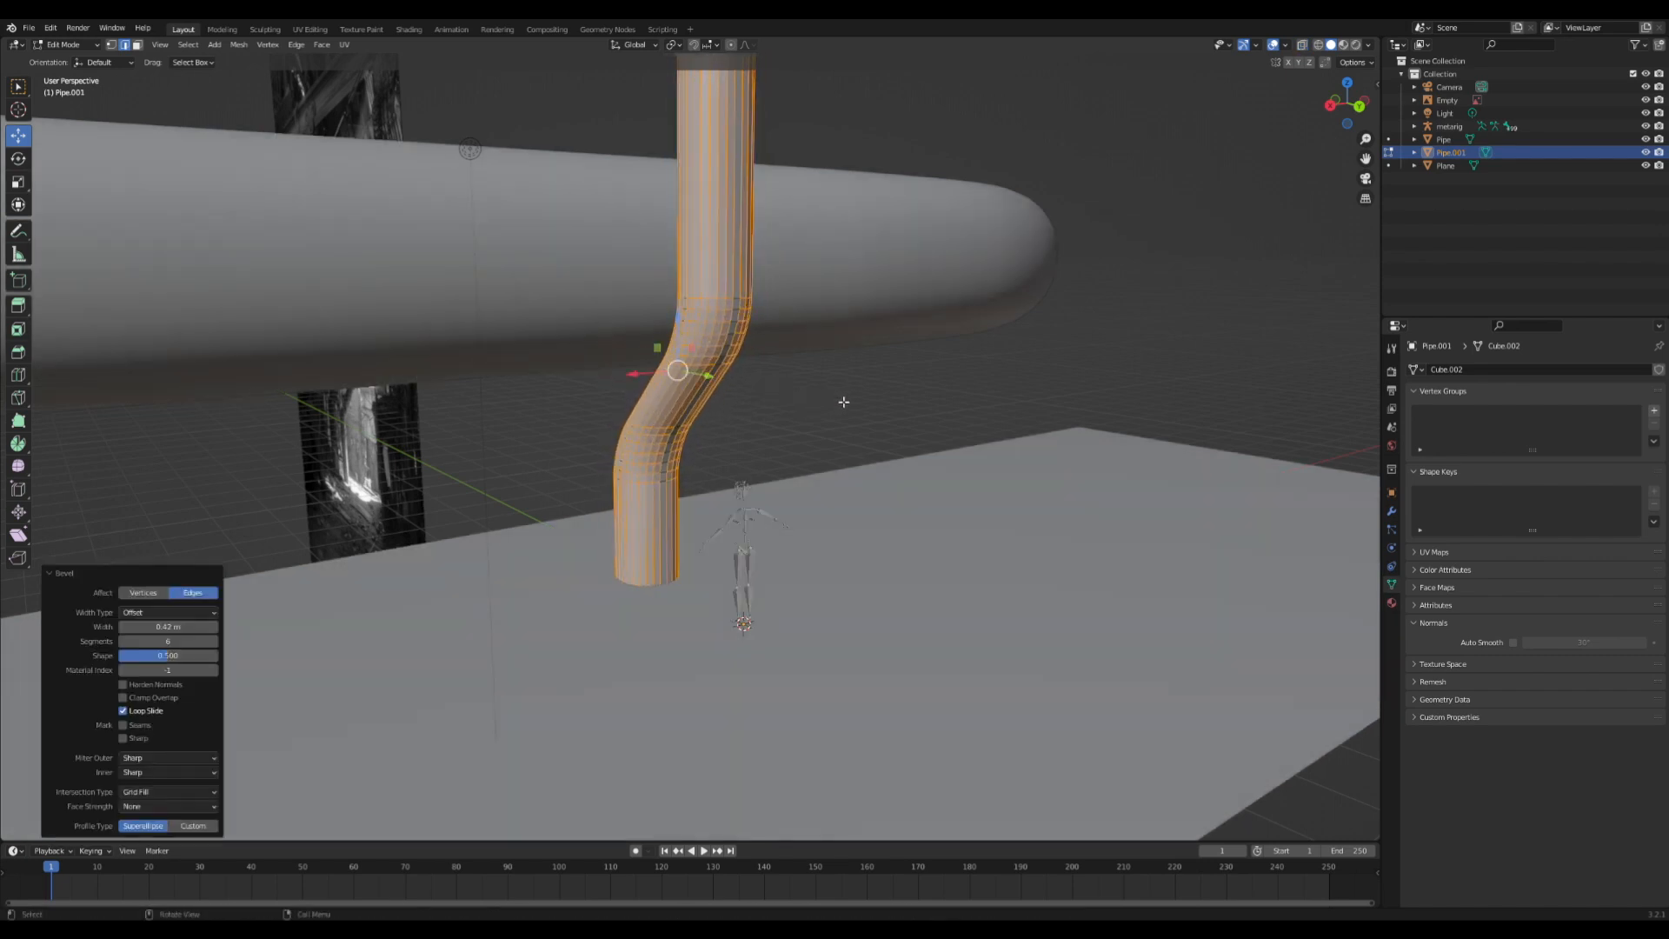
- Switch the corner bevel's width type to Percent and bevel the long edges again at about 41% with 6 segments
middle_click_drag(841, 400, 274, 646)
left_click(165, 612)
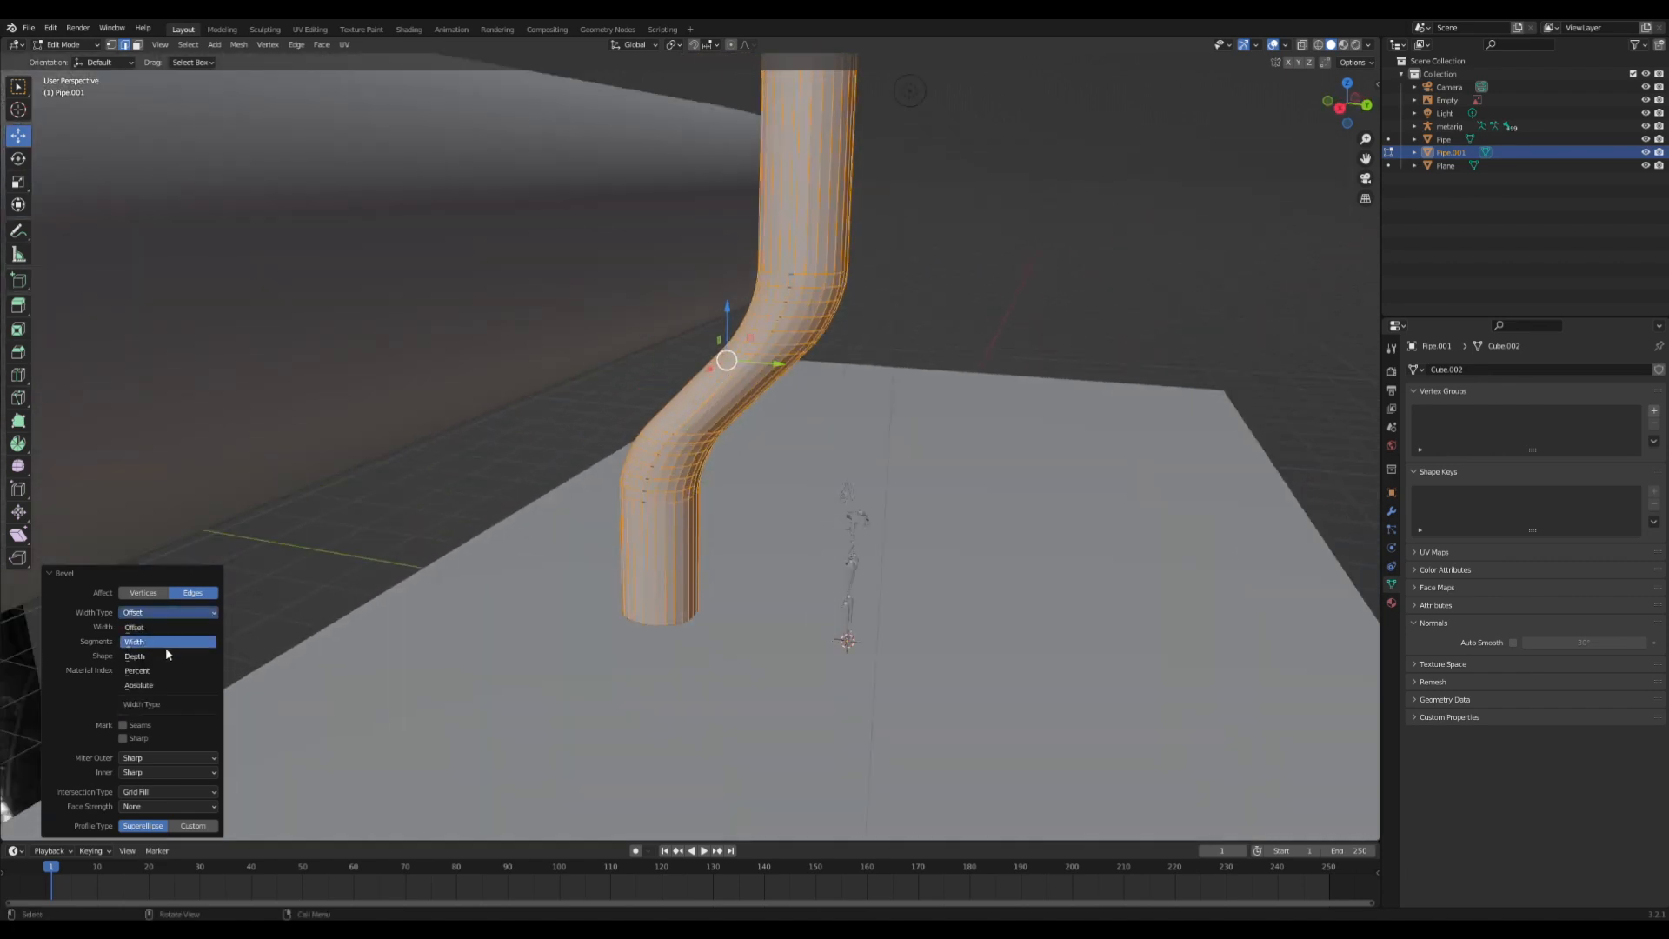
left_click(164, 670)
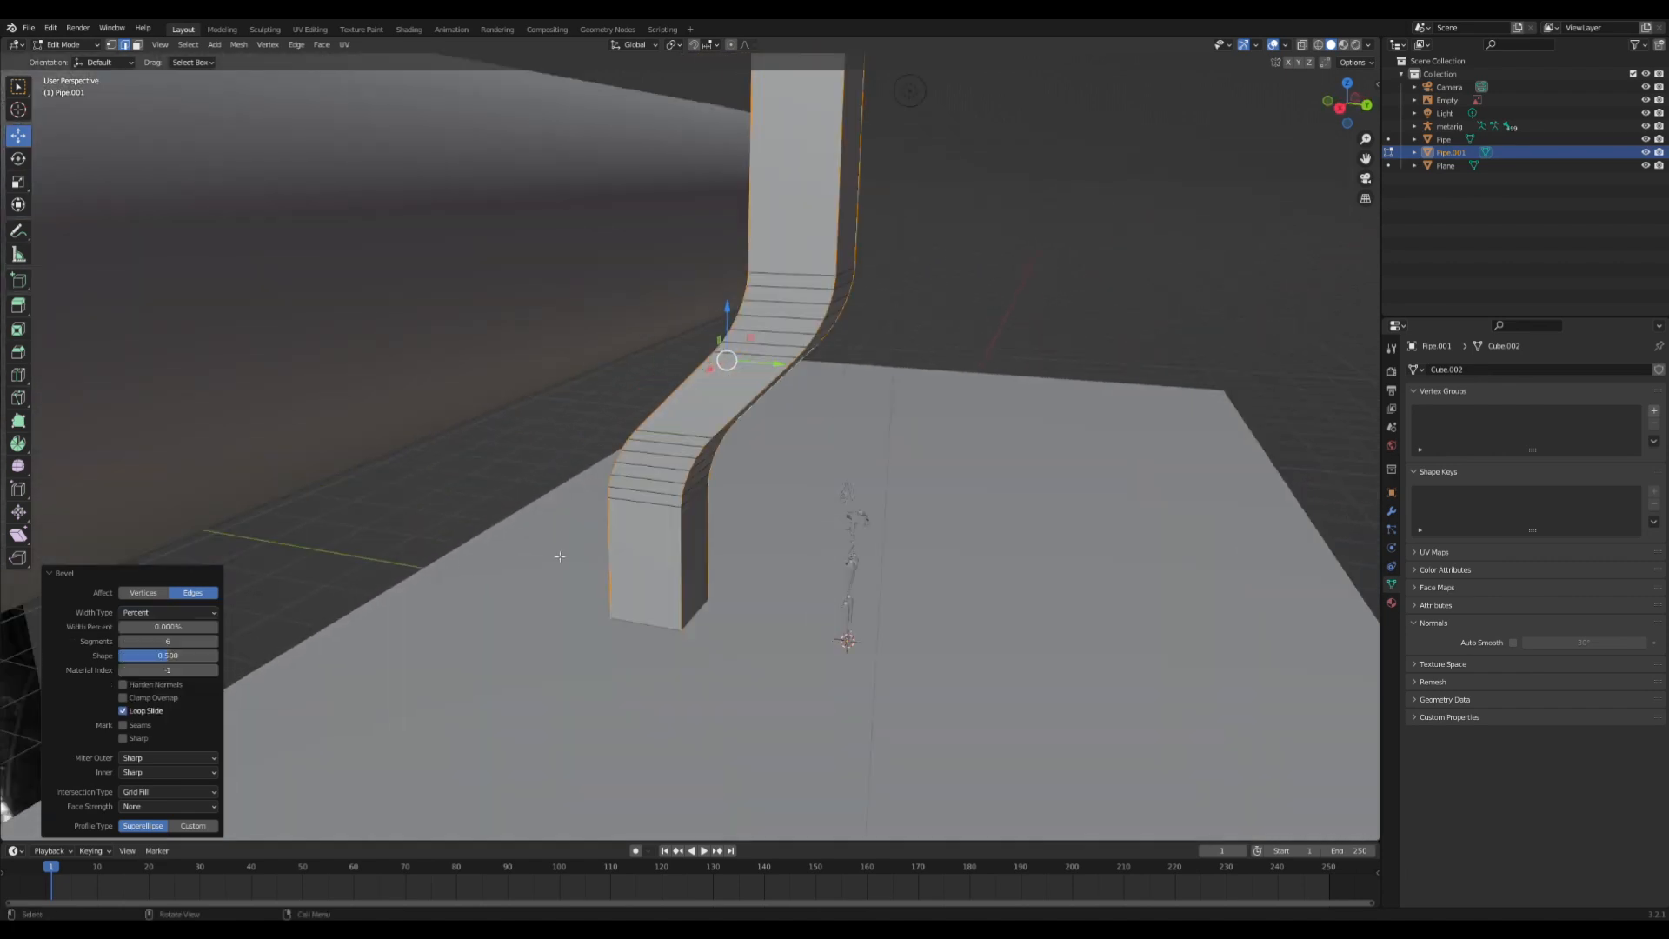
key("ctrl+b")
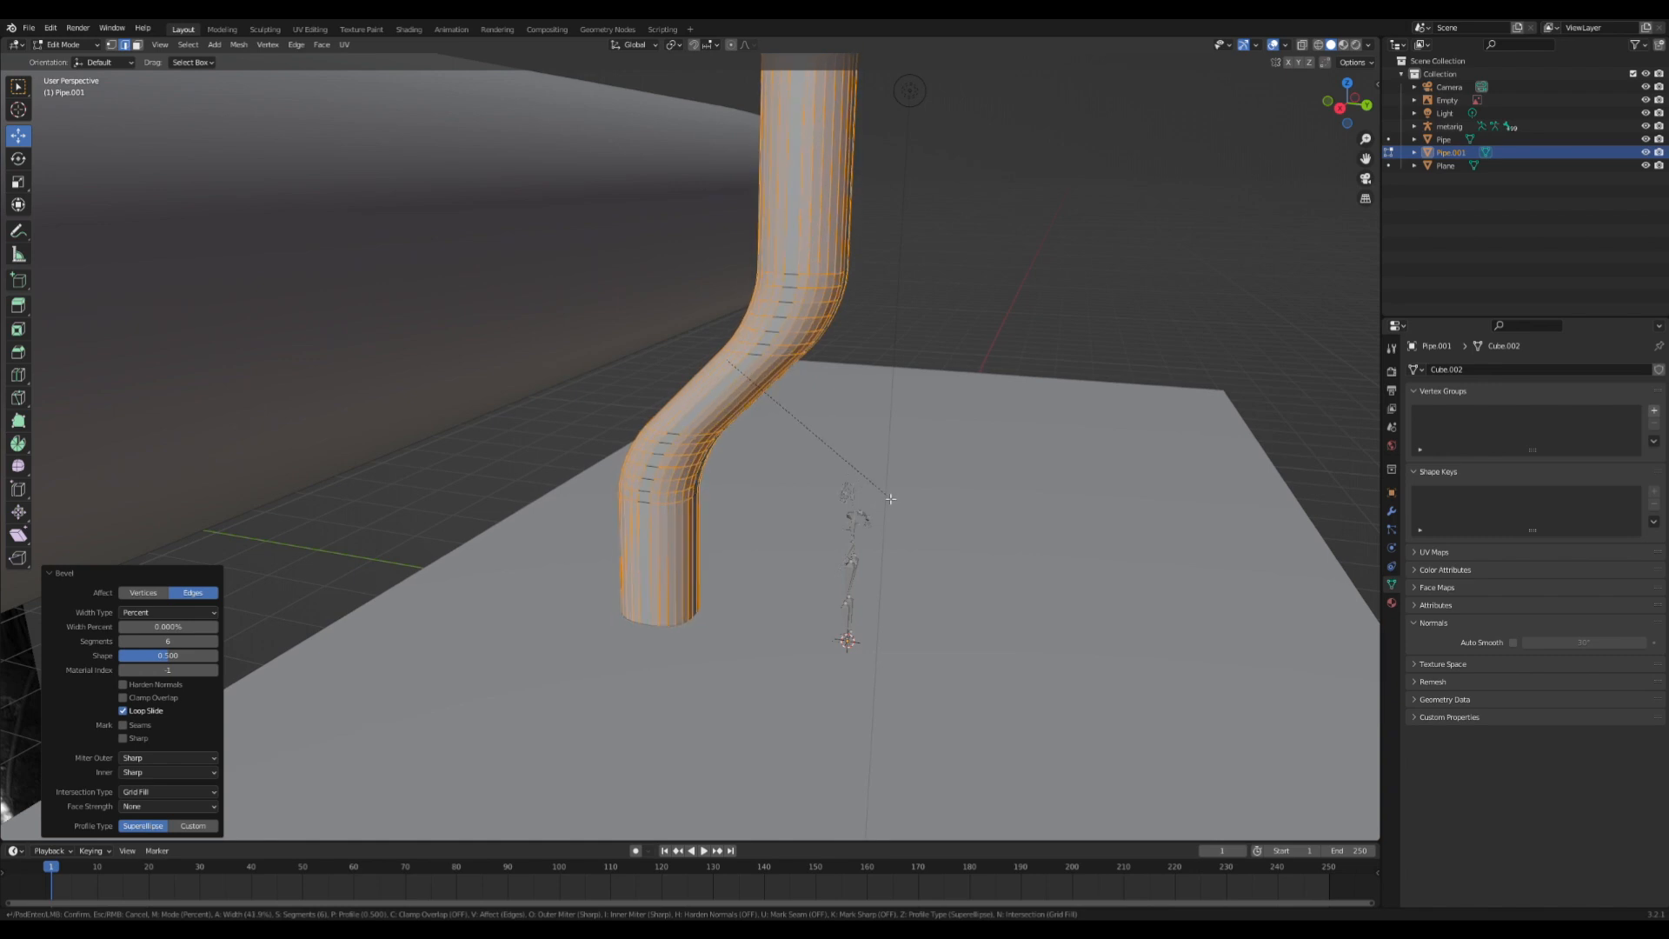
left_click(894, 496)
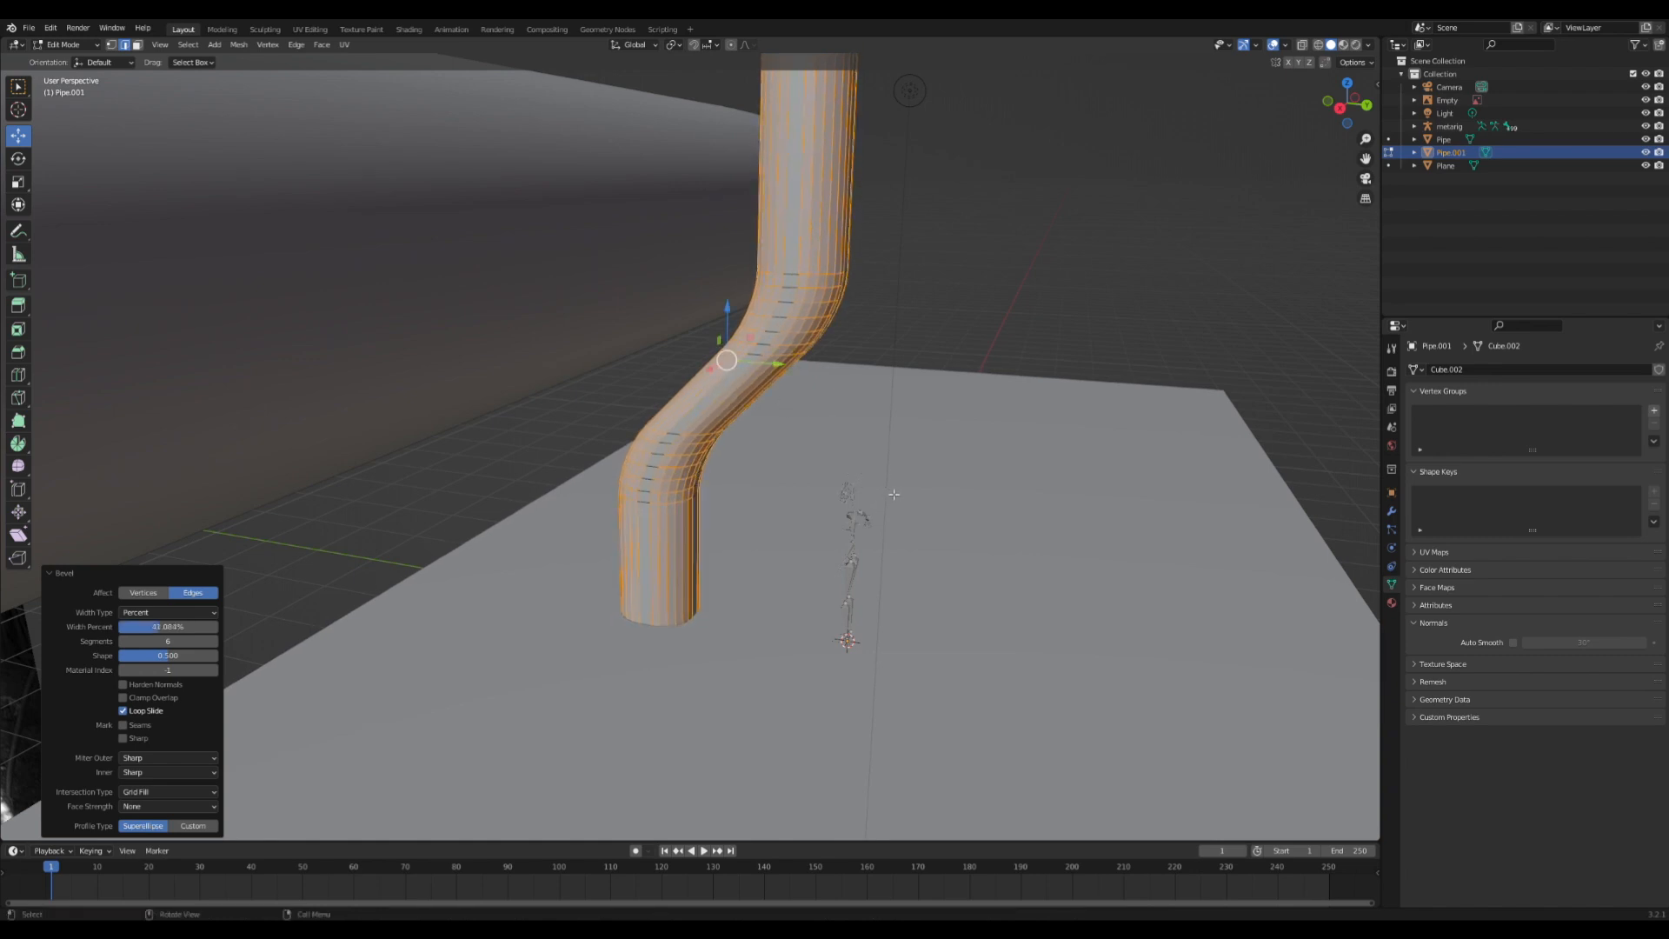
- Select the ring of faces on the pipe's slanted middle section in face mode, and try scaling it up
middle_click_drag(894, 496, 895, 409)
key("Tab")
key("KP_Decimal")
key("Tab")
scroll(850, 410, "up", 3)
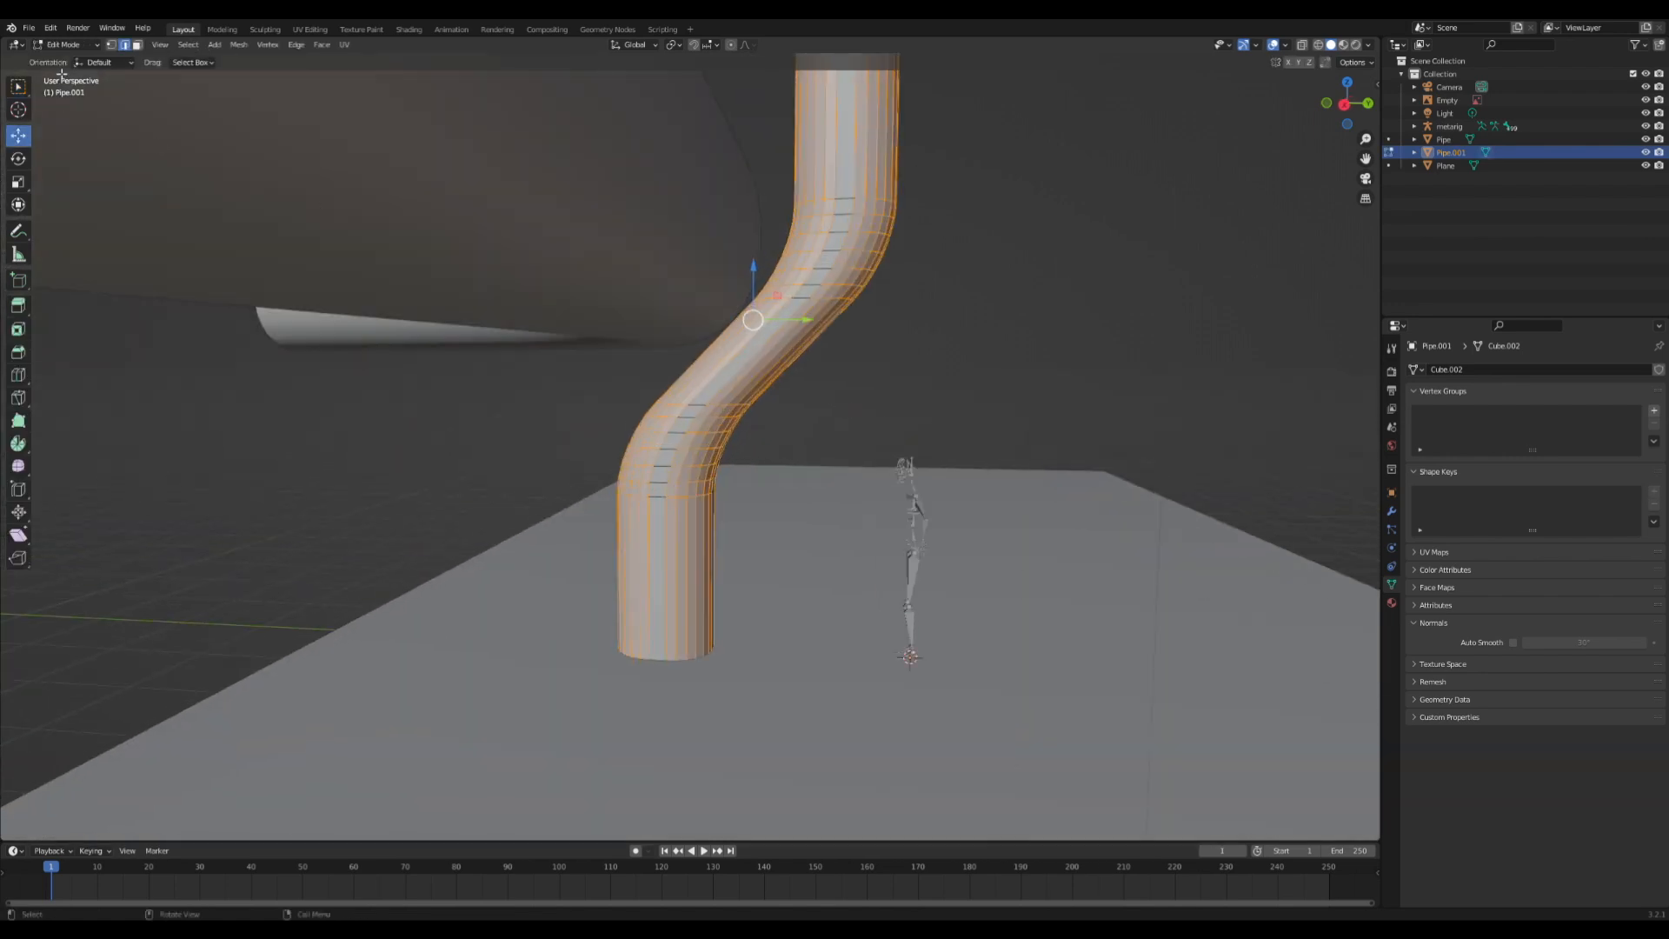
left_click(137, 46)
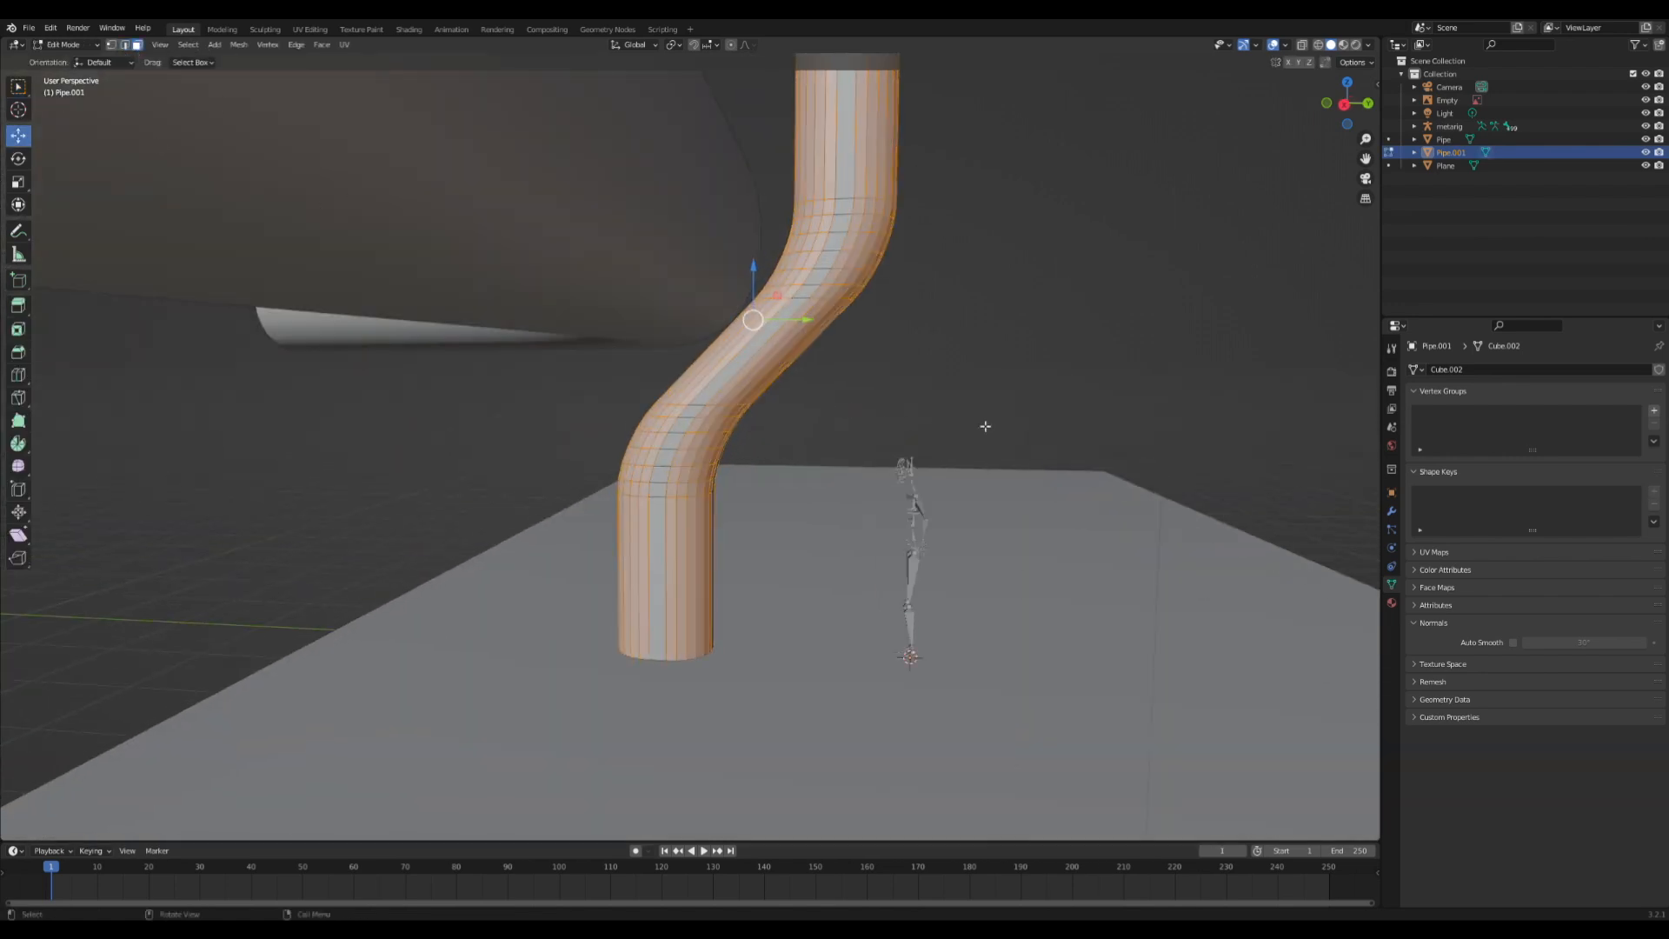
left_click(769, 346, "alt")
key("s")
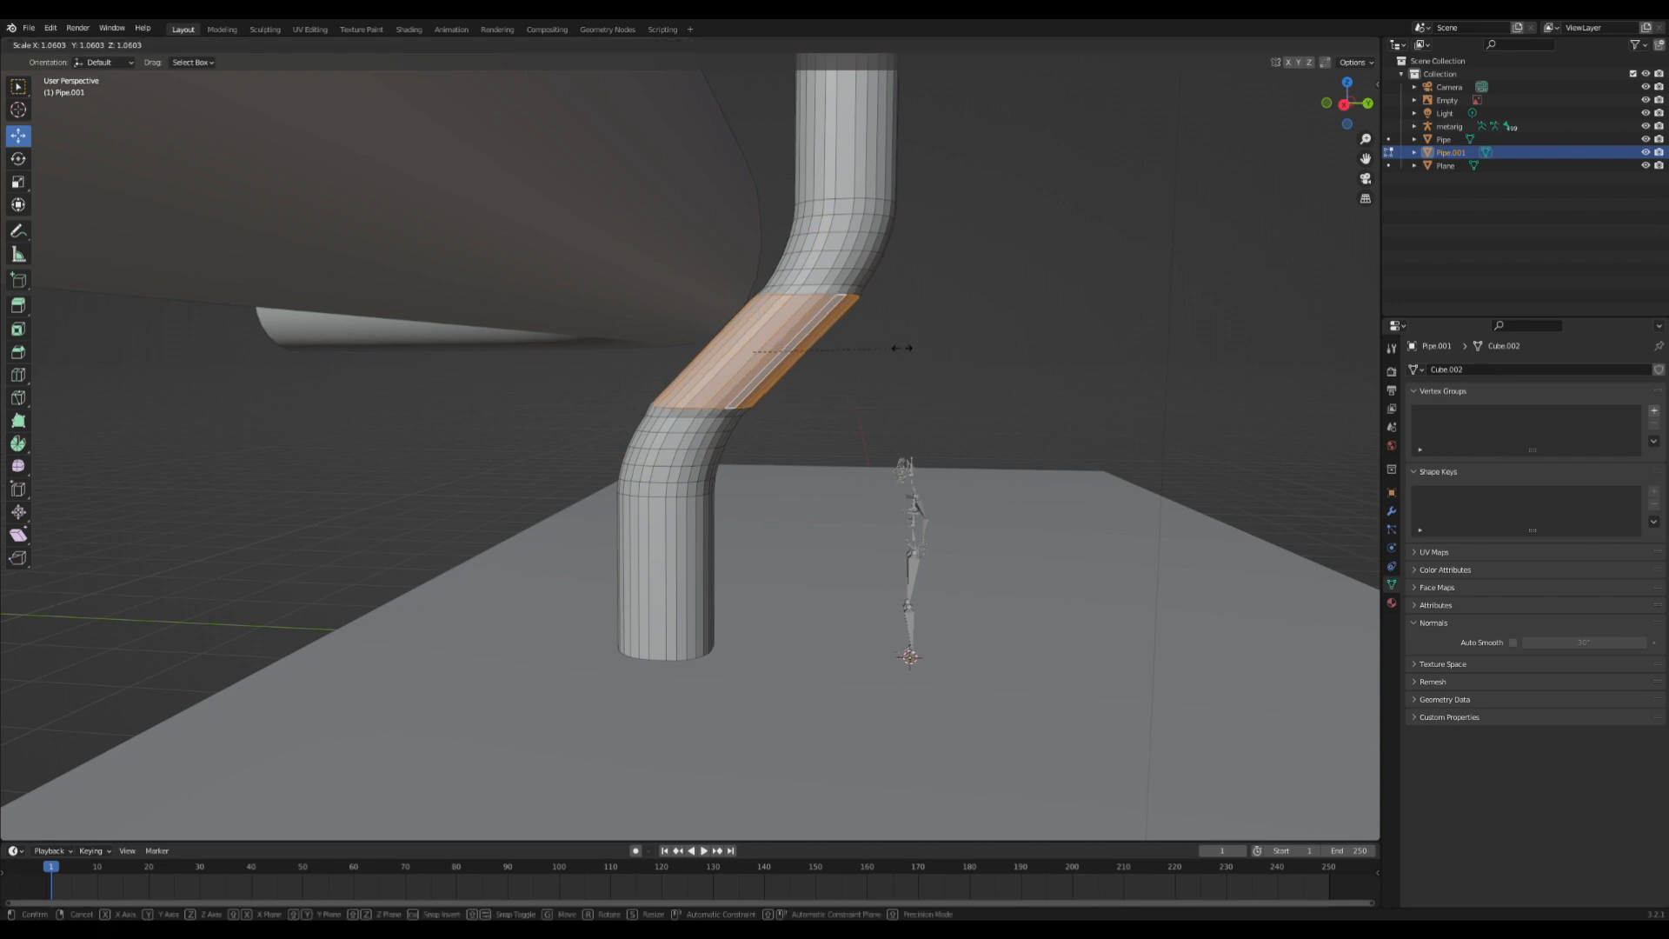
right_click(904, 350)
- Enable proportional editing with Connected Only, scale the slanted section's faces to about 1.15 with size 0.83, and return to Object Mode
left_click(746, 46)
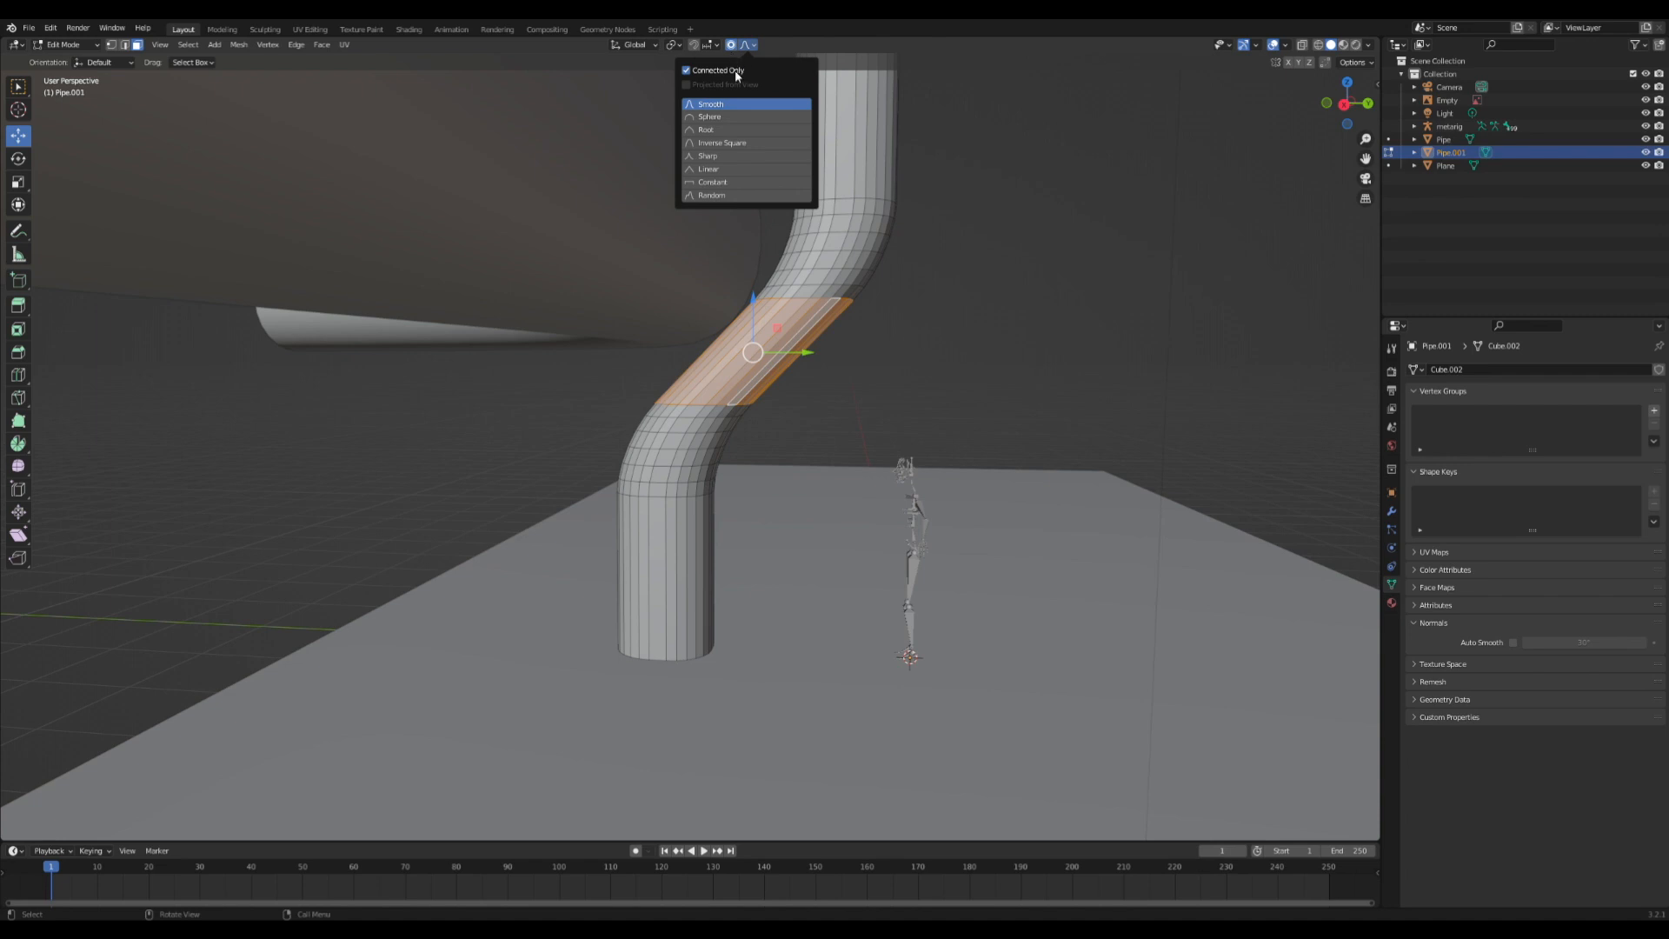
key("s")
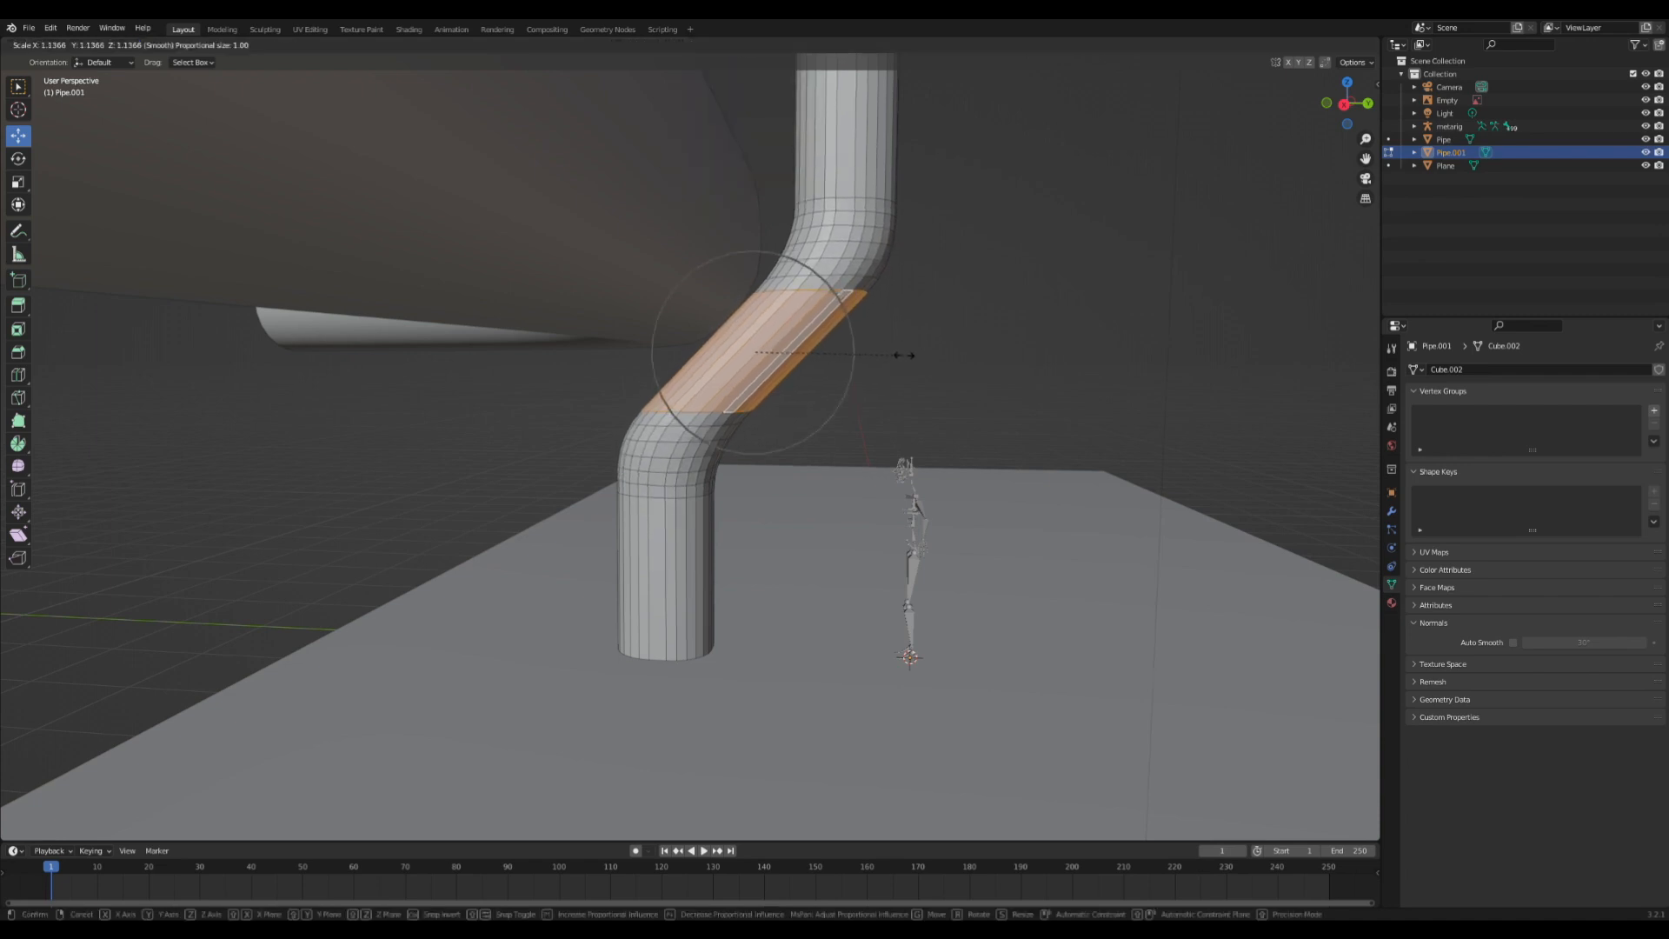
scroll(904, 355, "up", 2)
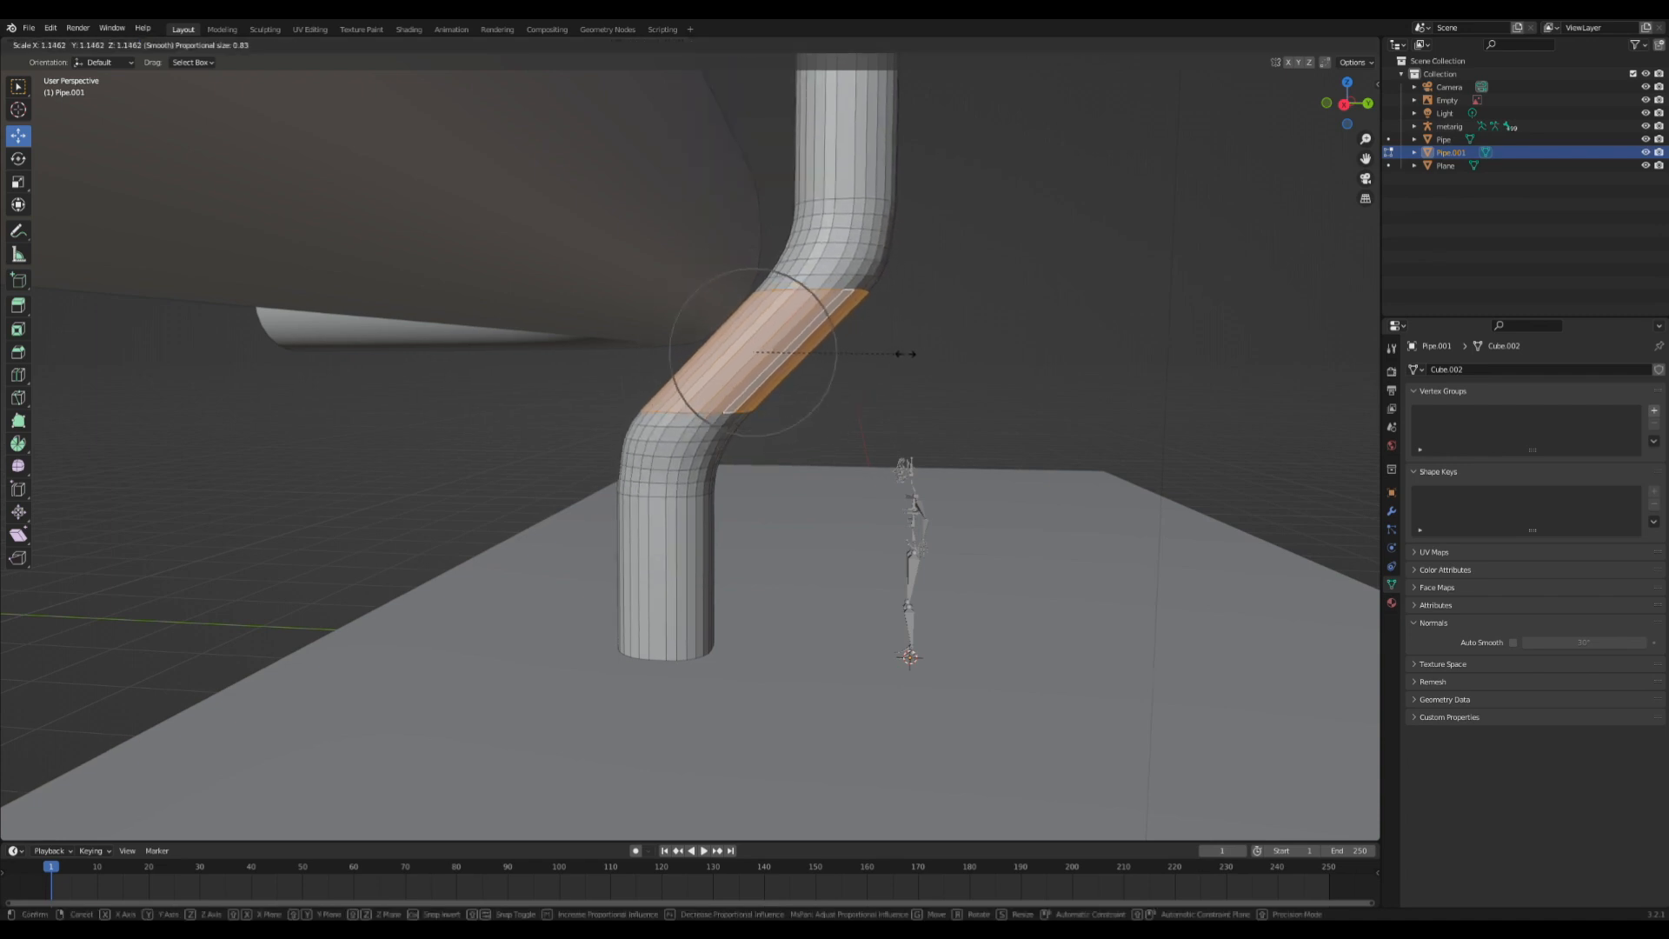
left_click(905, 354)
scroll(905, 354, "down", 2)
key("Tab")
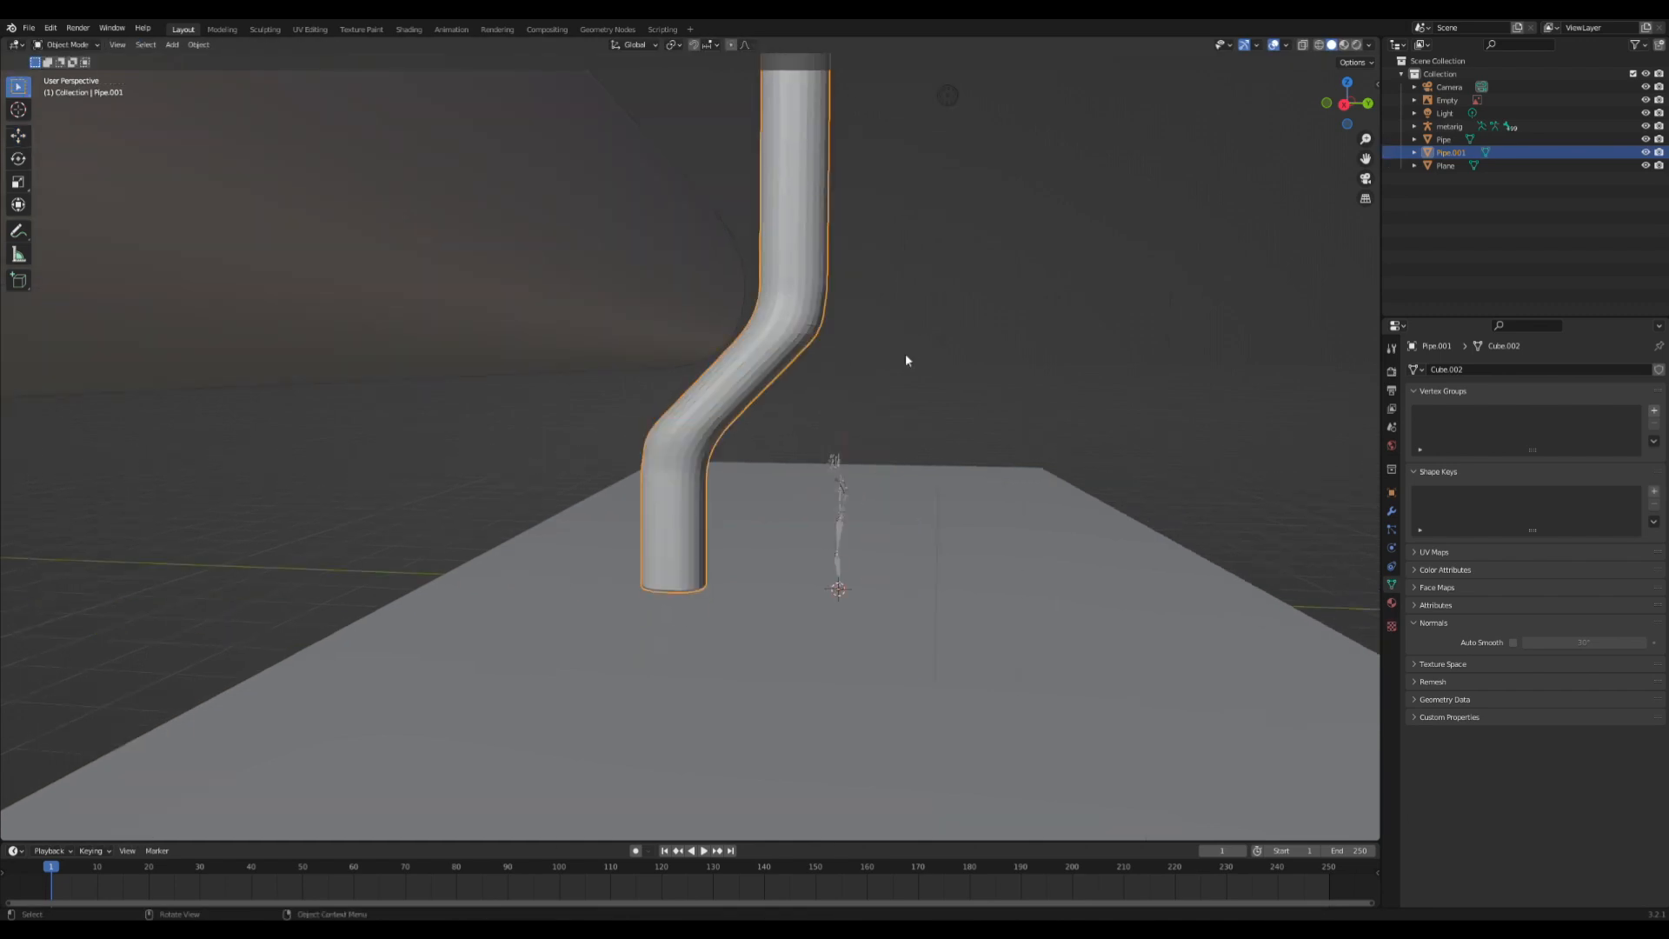
scroll(905, 354, "down", 2)
middle_click_drag(905, 354, 923, 361)
scroll(834, 357, "down", 5)
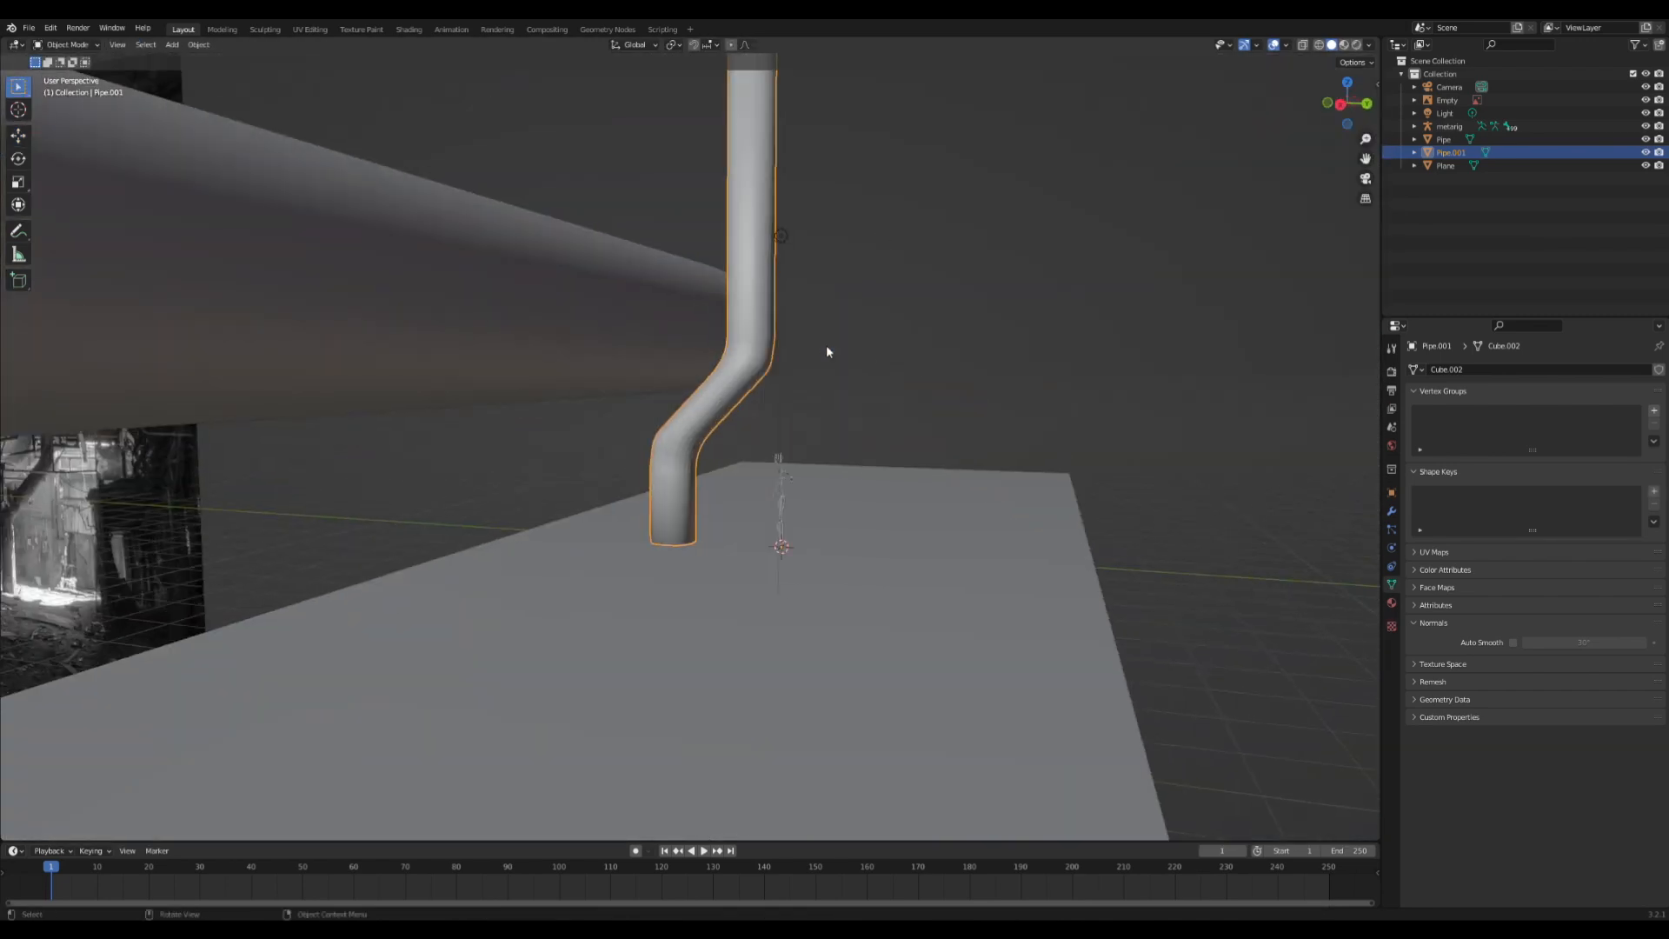
- Enable Auto Smooth on the vertical pipe and cut two closely spaced edge loops around it near its lower end
scroll(762, 445, "up", 1)
left_click(1513, 643)
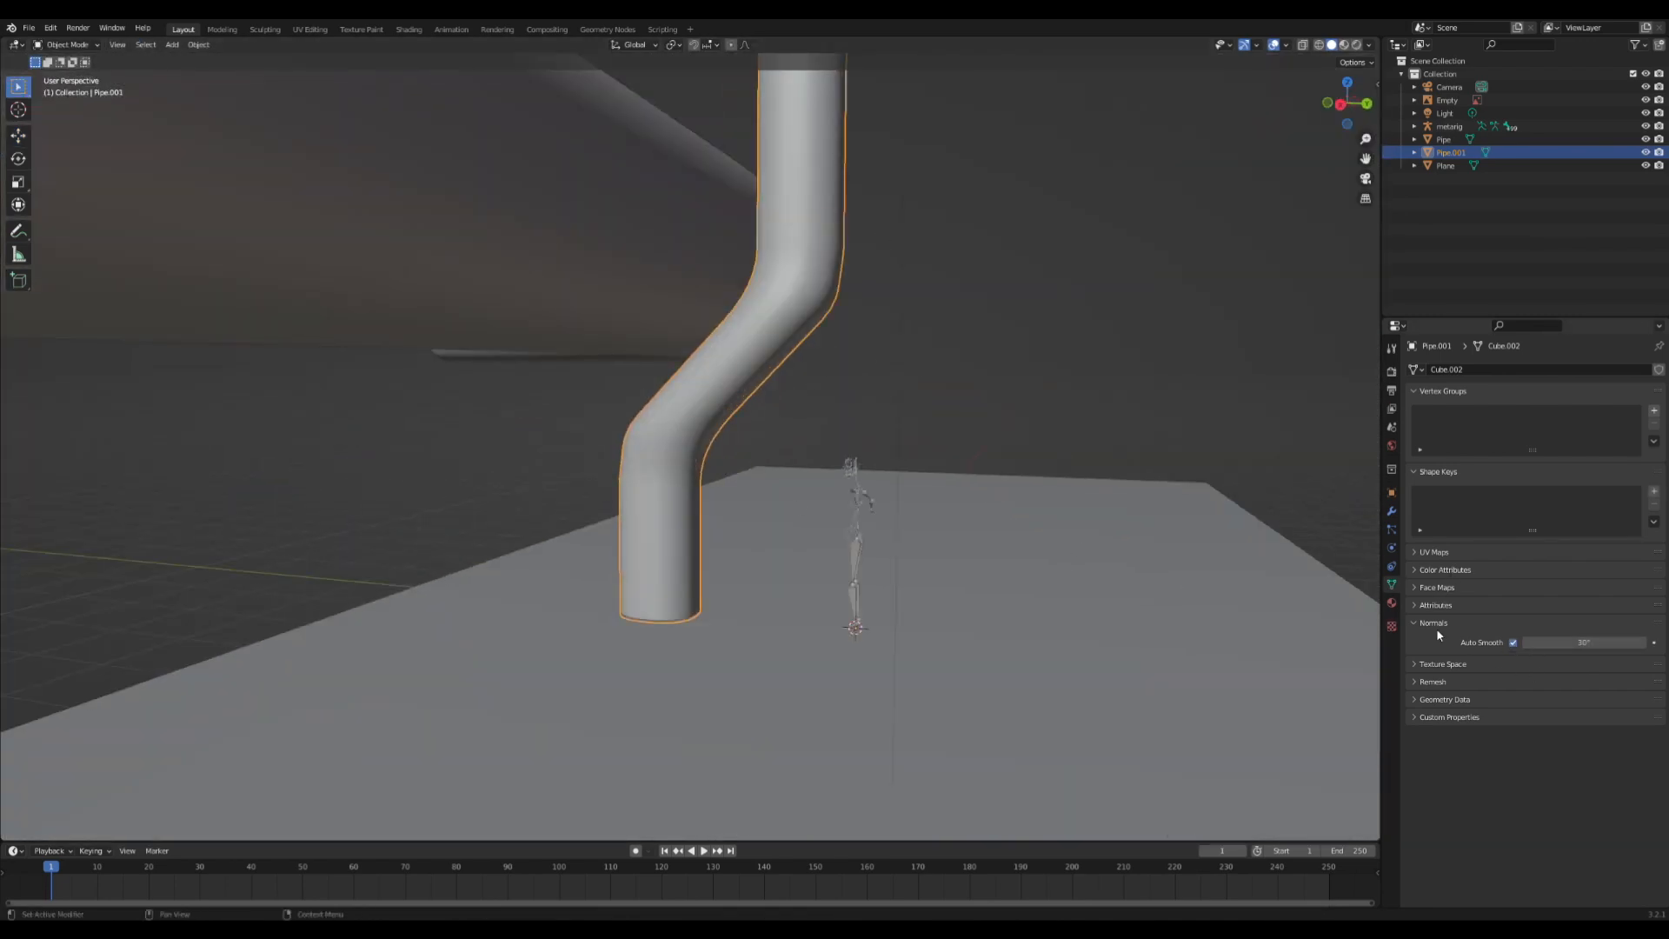
key("Tab")
middle_click_drag(782, 522, 31, 423)
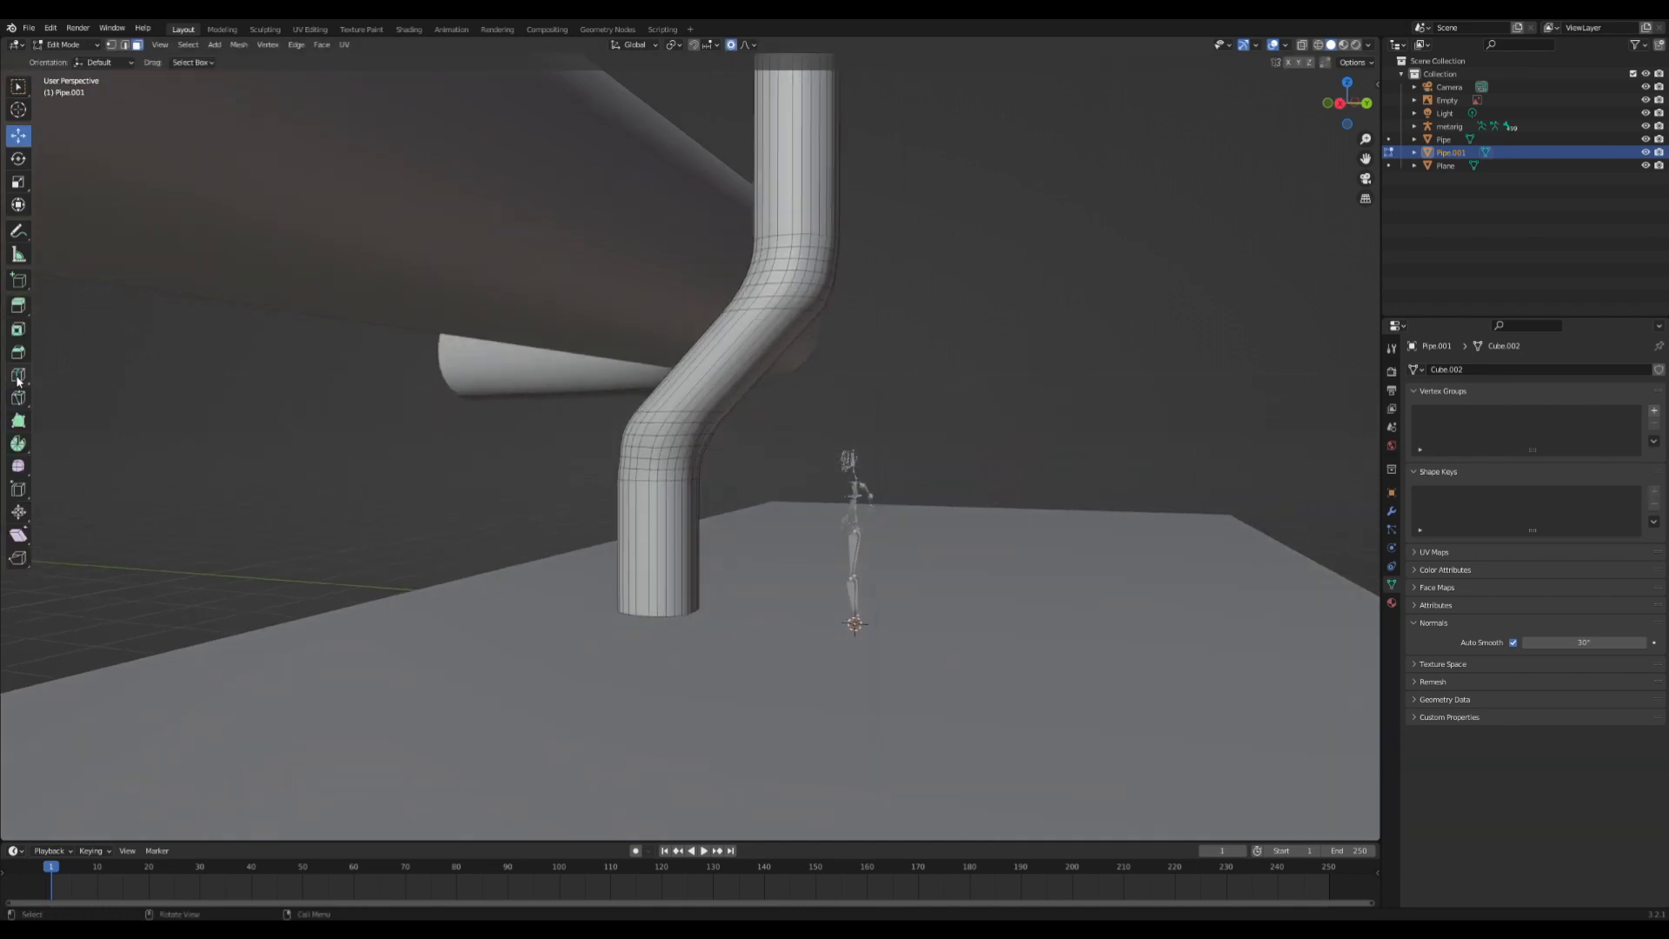
left_click(17, 375)
left_click_drag(652, 547, 708, 591)
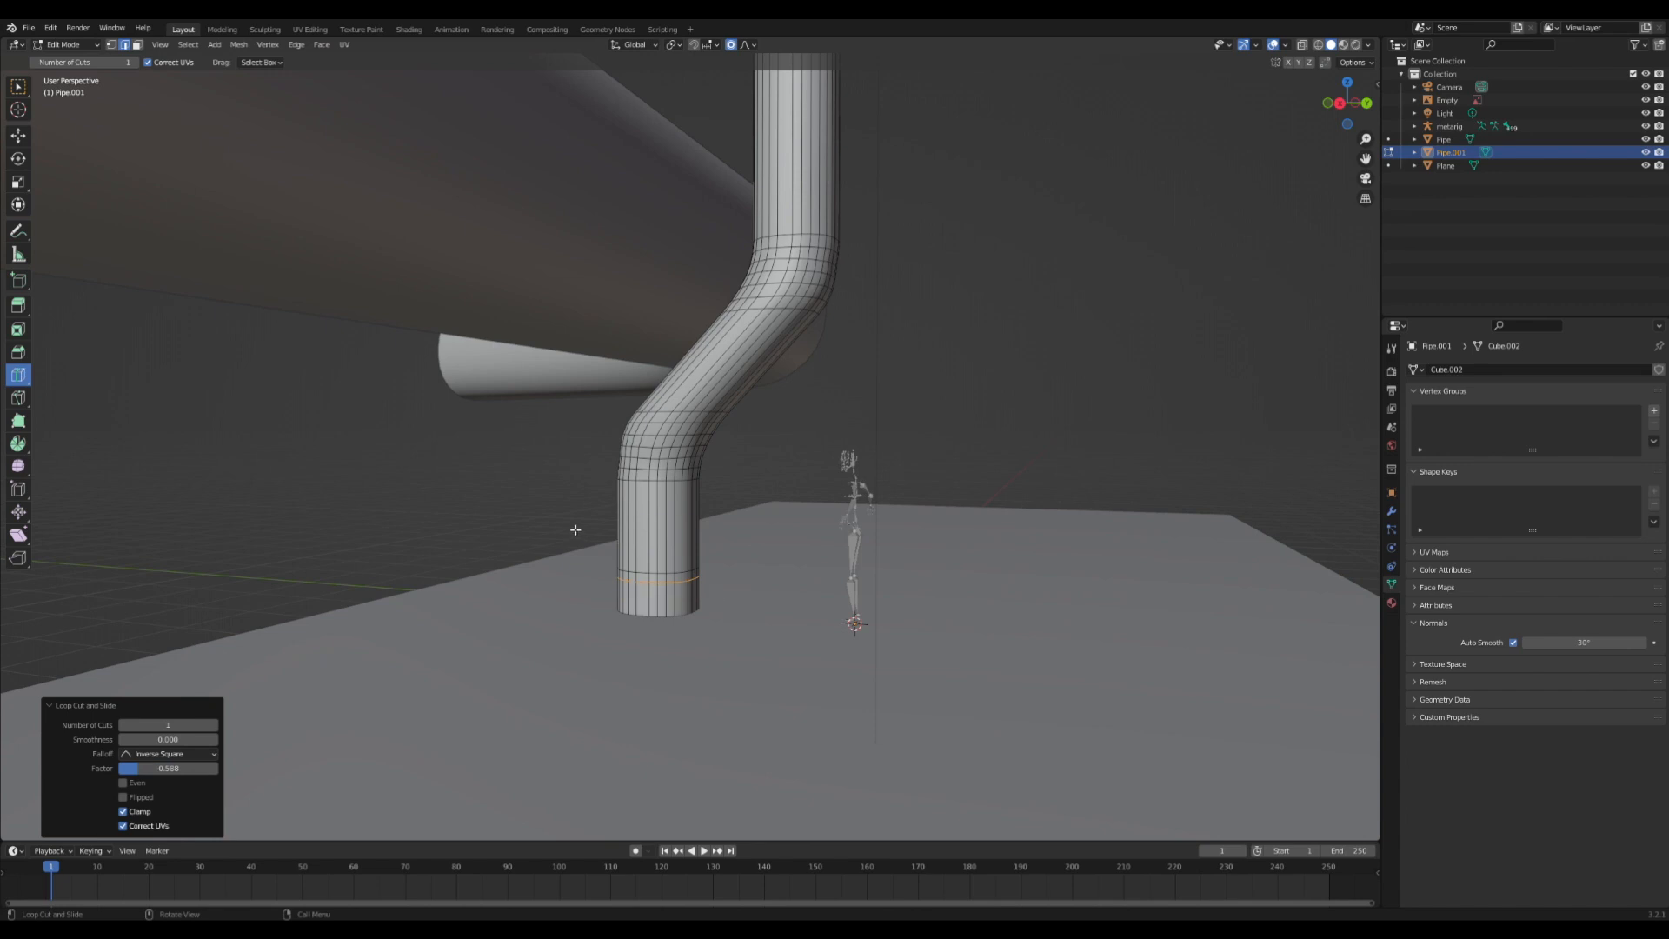
- Select the narrow ring of faces between the new loops and extrude it along normals by about 0.13 m
left_click(17, 136)
left_click(137, 47)
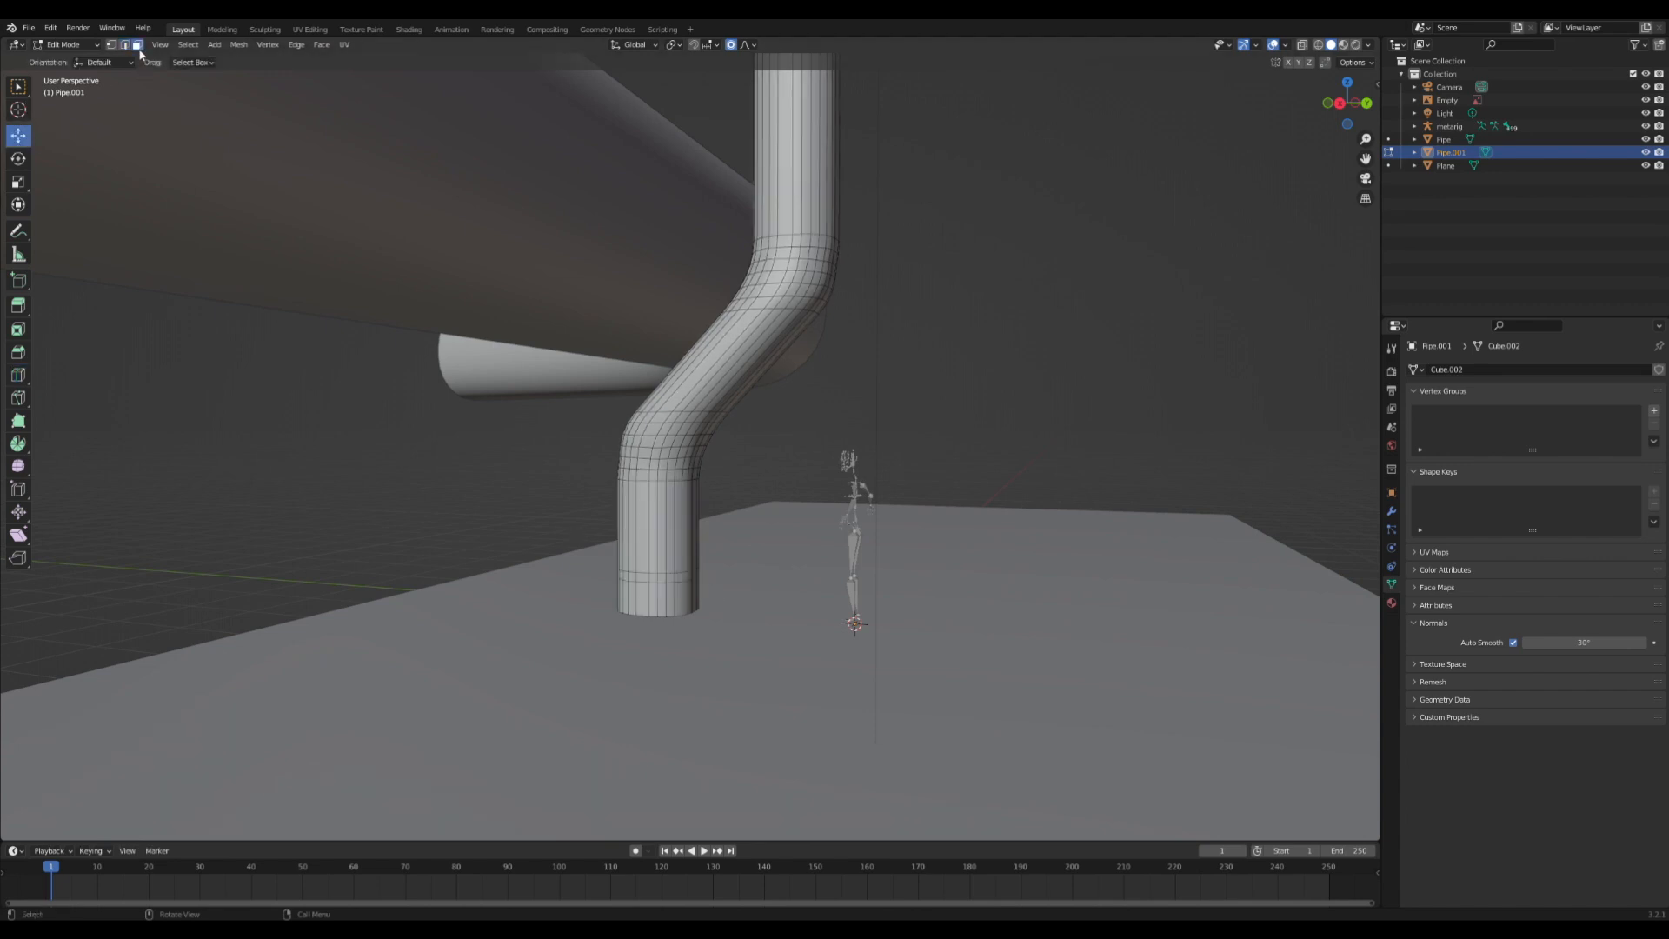
left_click(689, 575, "alt")
left_click(661, 579, "alt")
key("alt+e")
left_click(780, 563)
left_click(760, 527)
- Thin the lower flange along global Z to about 0.37 with proportional editing off, and return to Object Mode
key("s")
key("z")
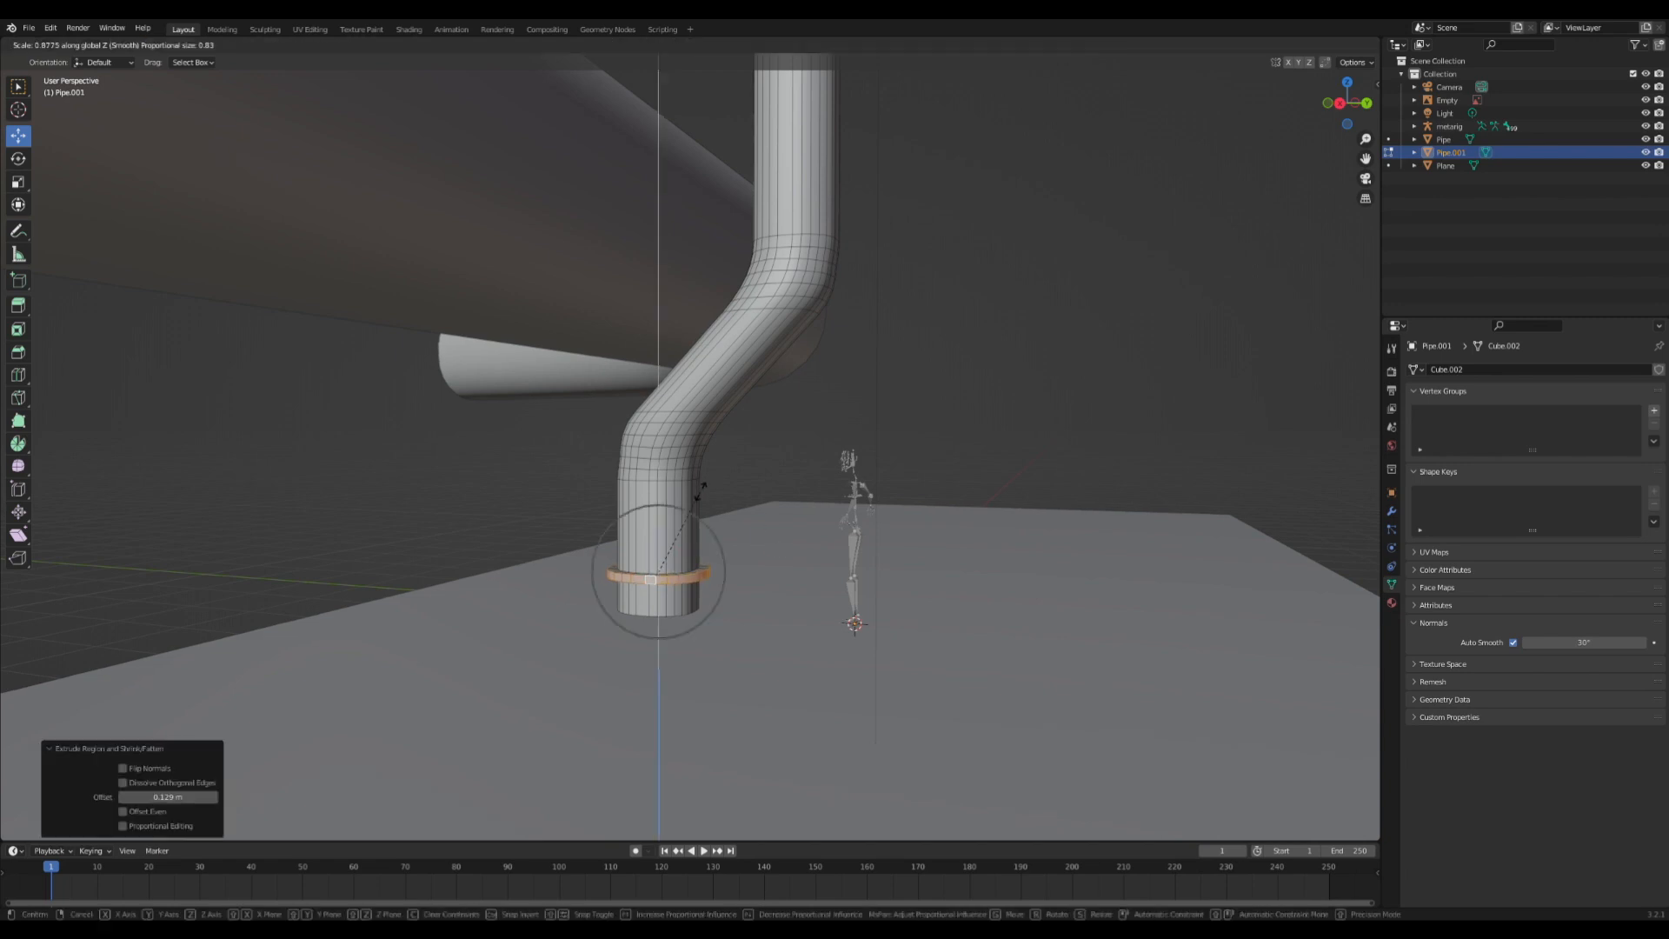
left_click(699, 506)
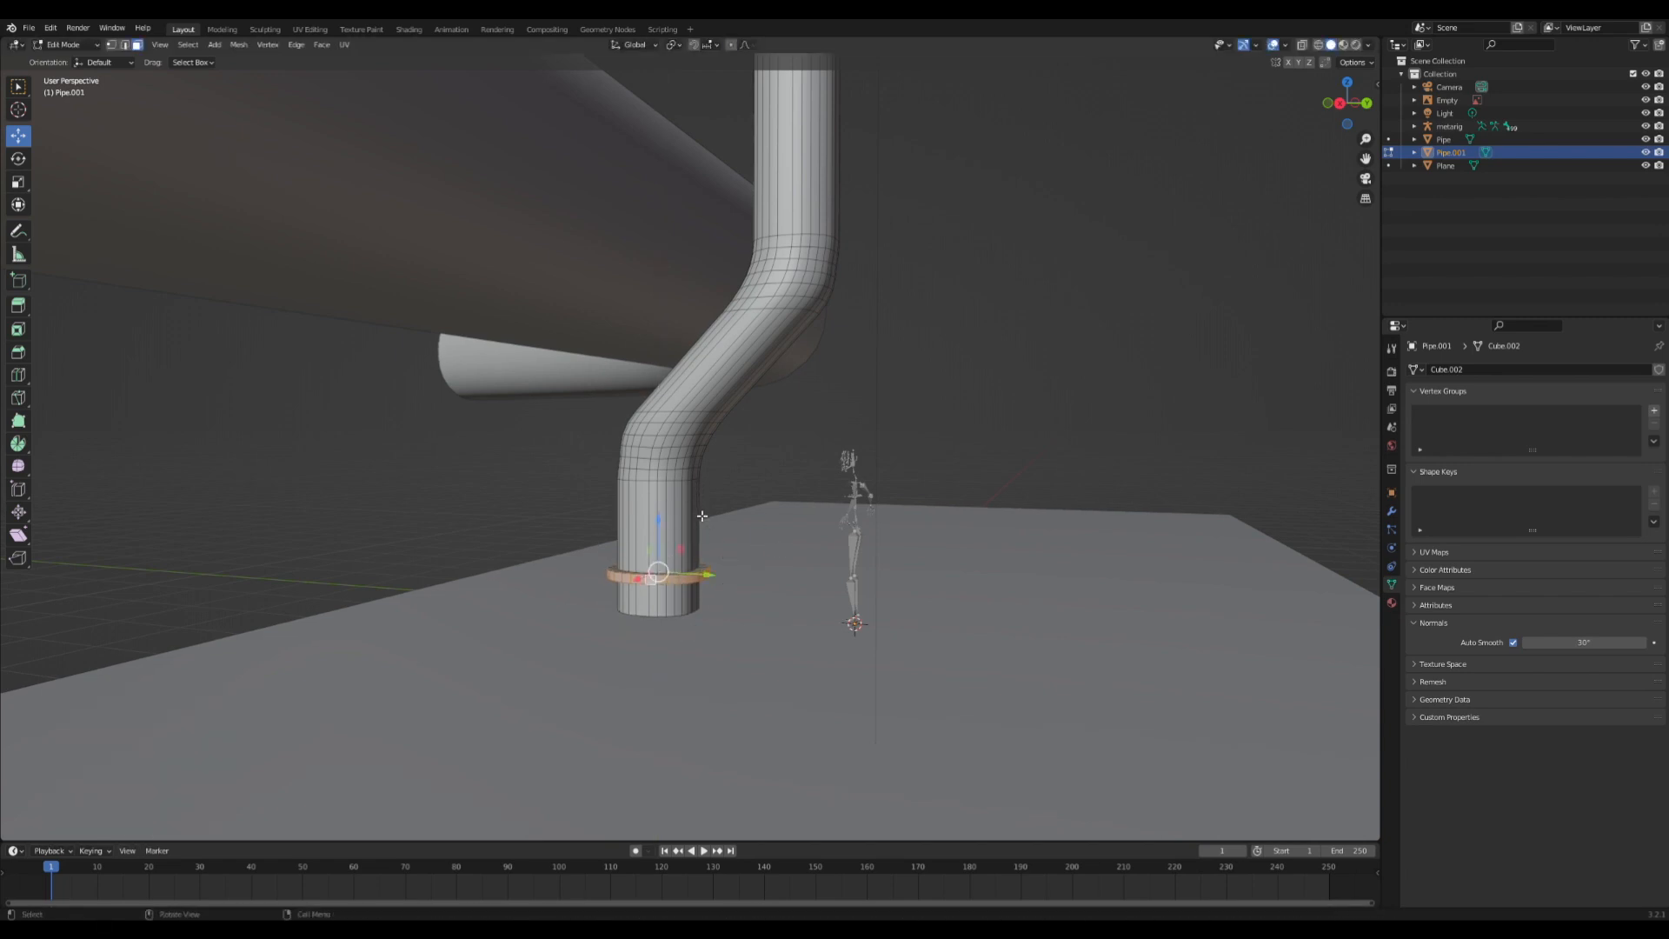
key("s")
key("z")
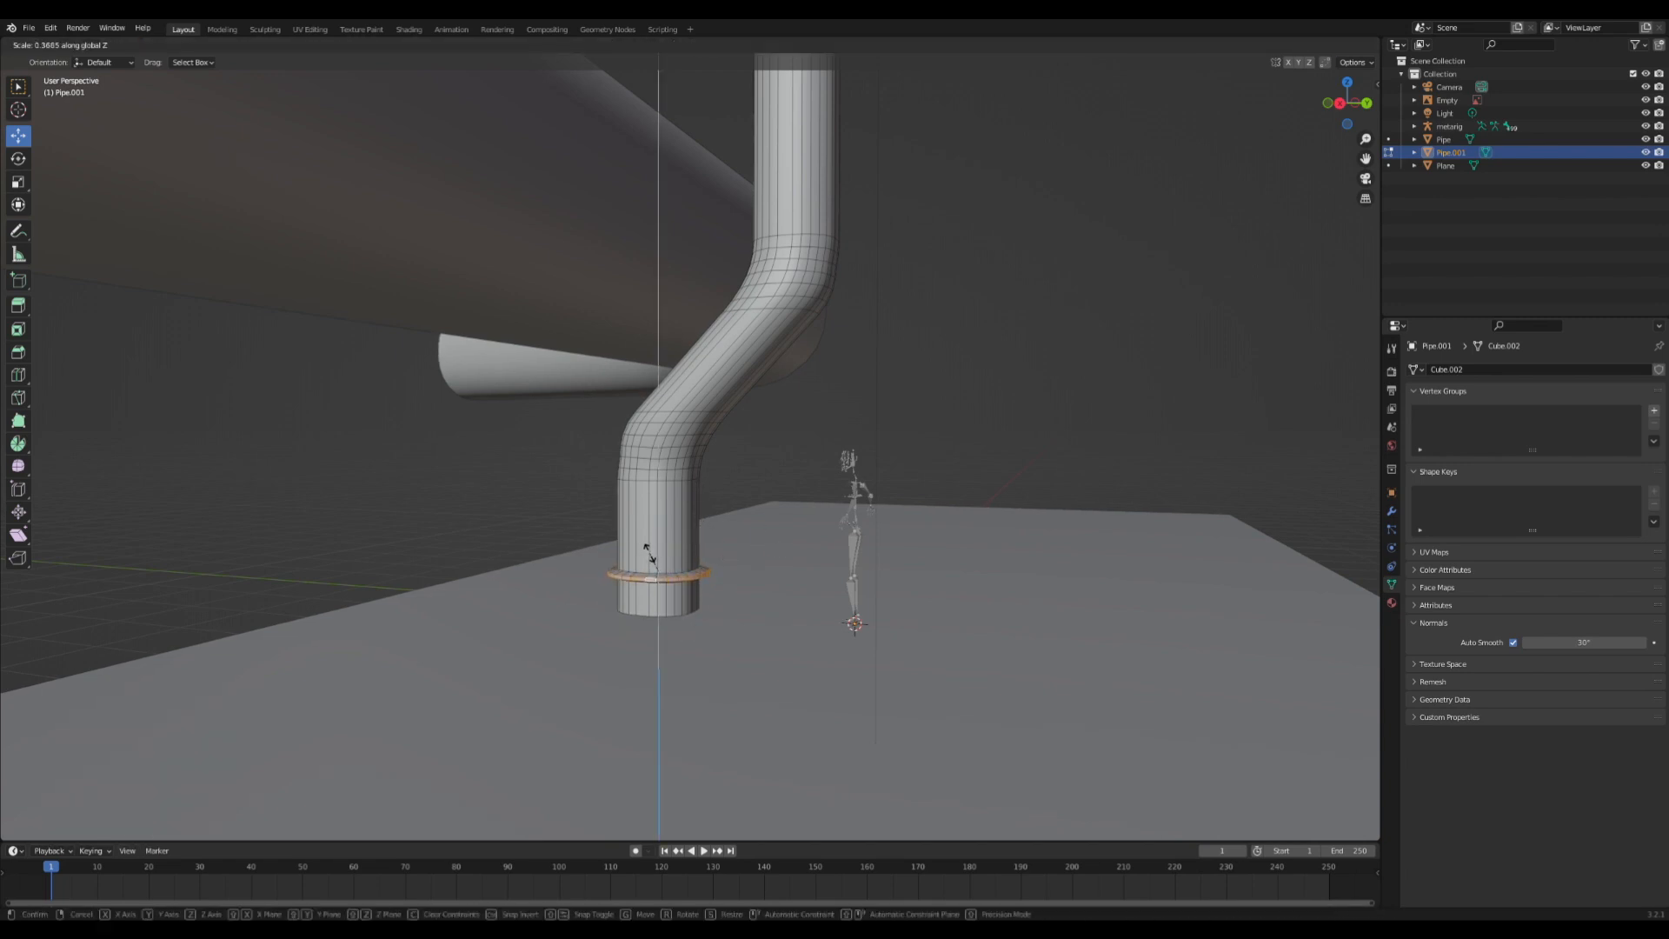
left_click(651, 554)
key("Tab")
scroll(600, 470, "down", 2)
middle_click_drag(875, 330, 878, 362)
scroll(852, 355, "down", 1)
- Extrude the face ring above the upper bend along normals by about 0.11 m and thin it along global Z
key("Tab")
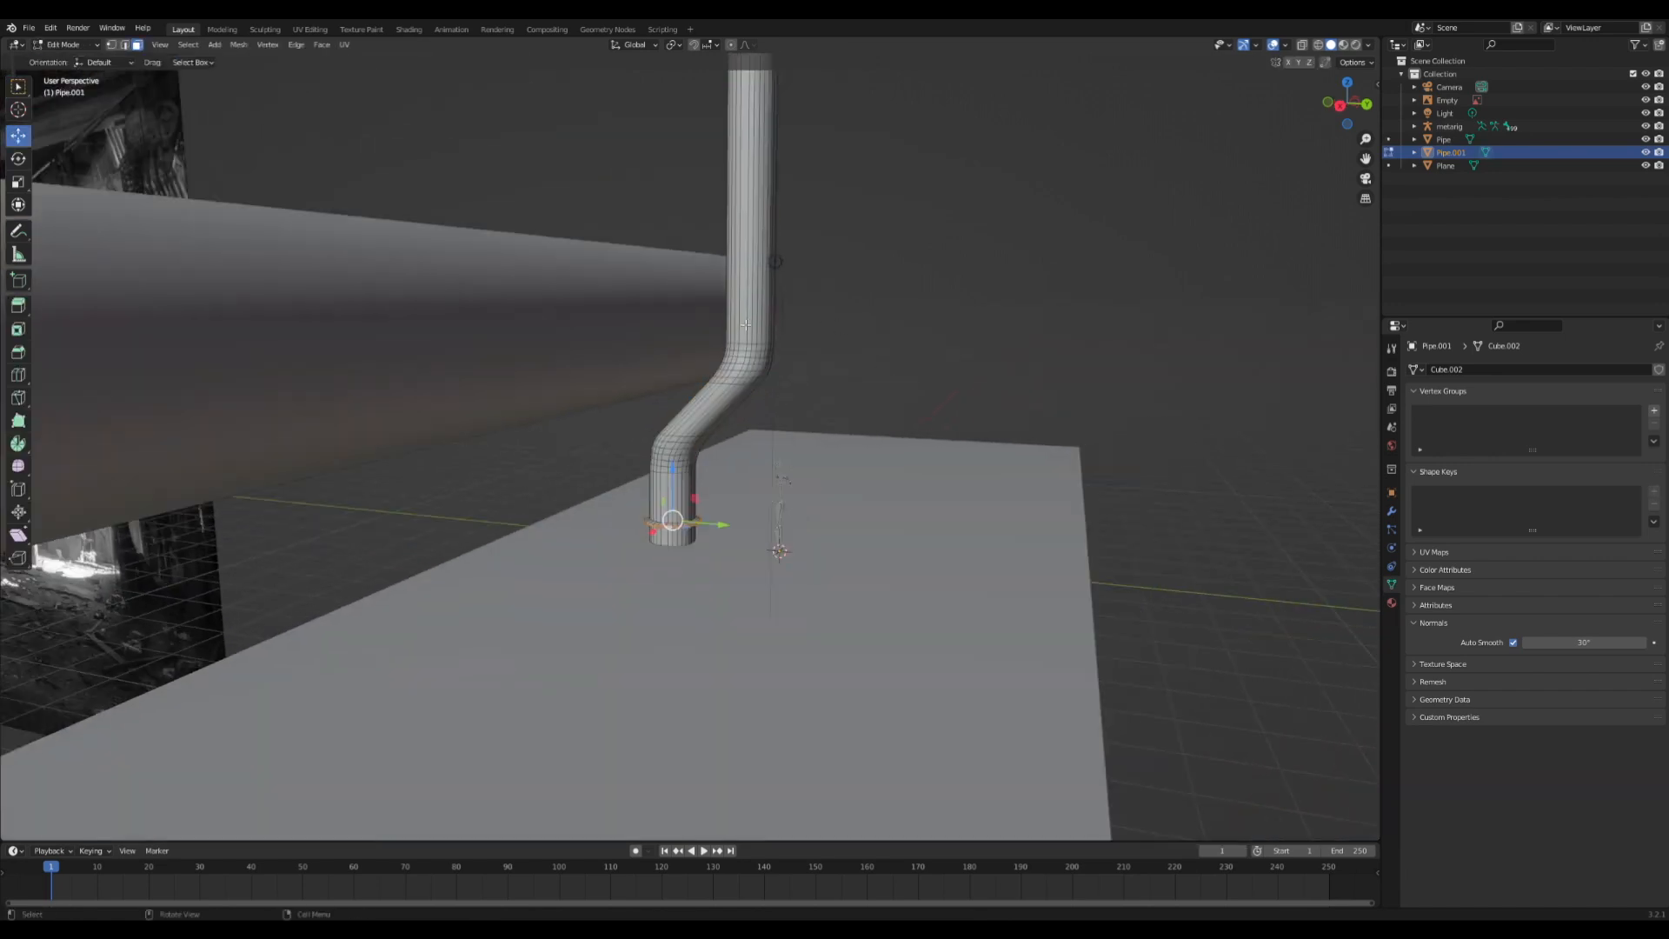
scroll(746, 324, "up", 2)
left_click(812, 296, "alt")
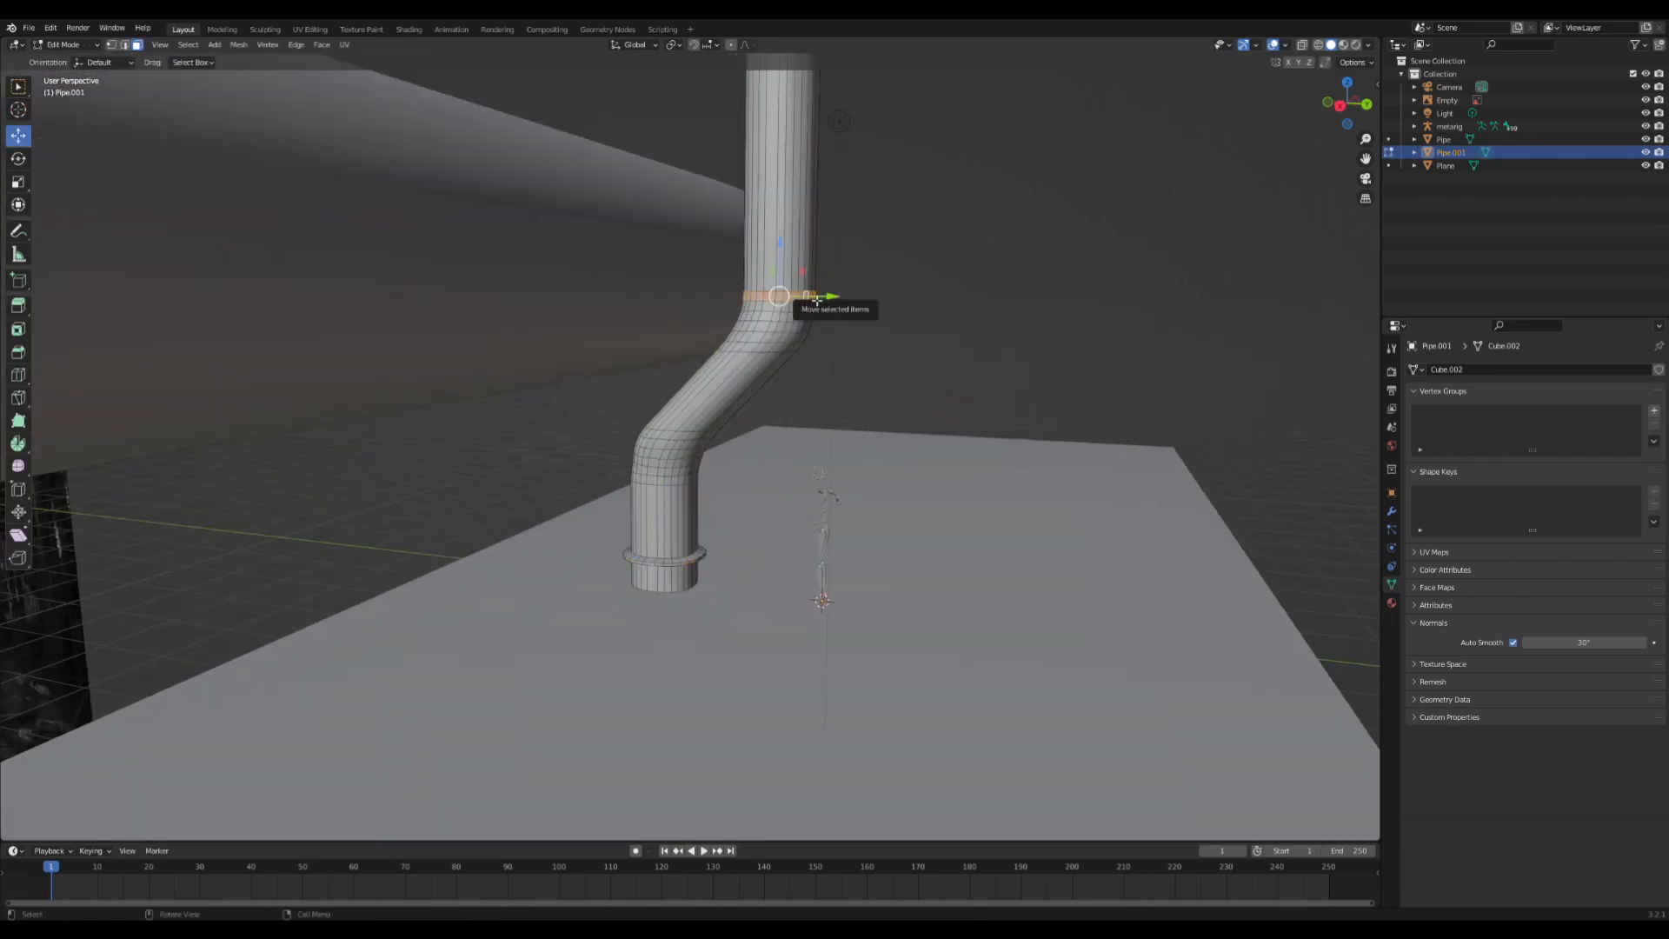
key("alt+s")
left_click(814, 289)
key("s")
key("z")
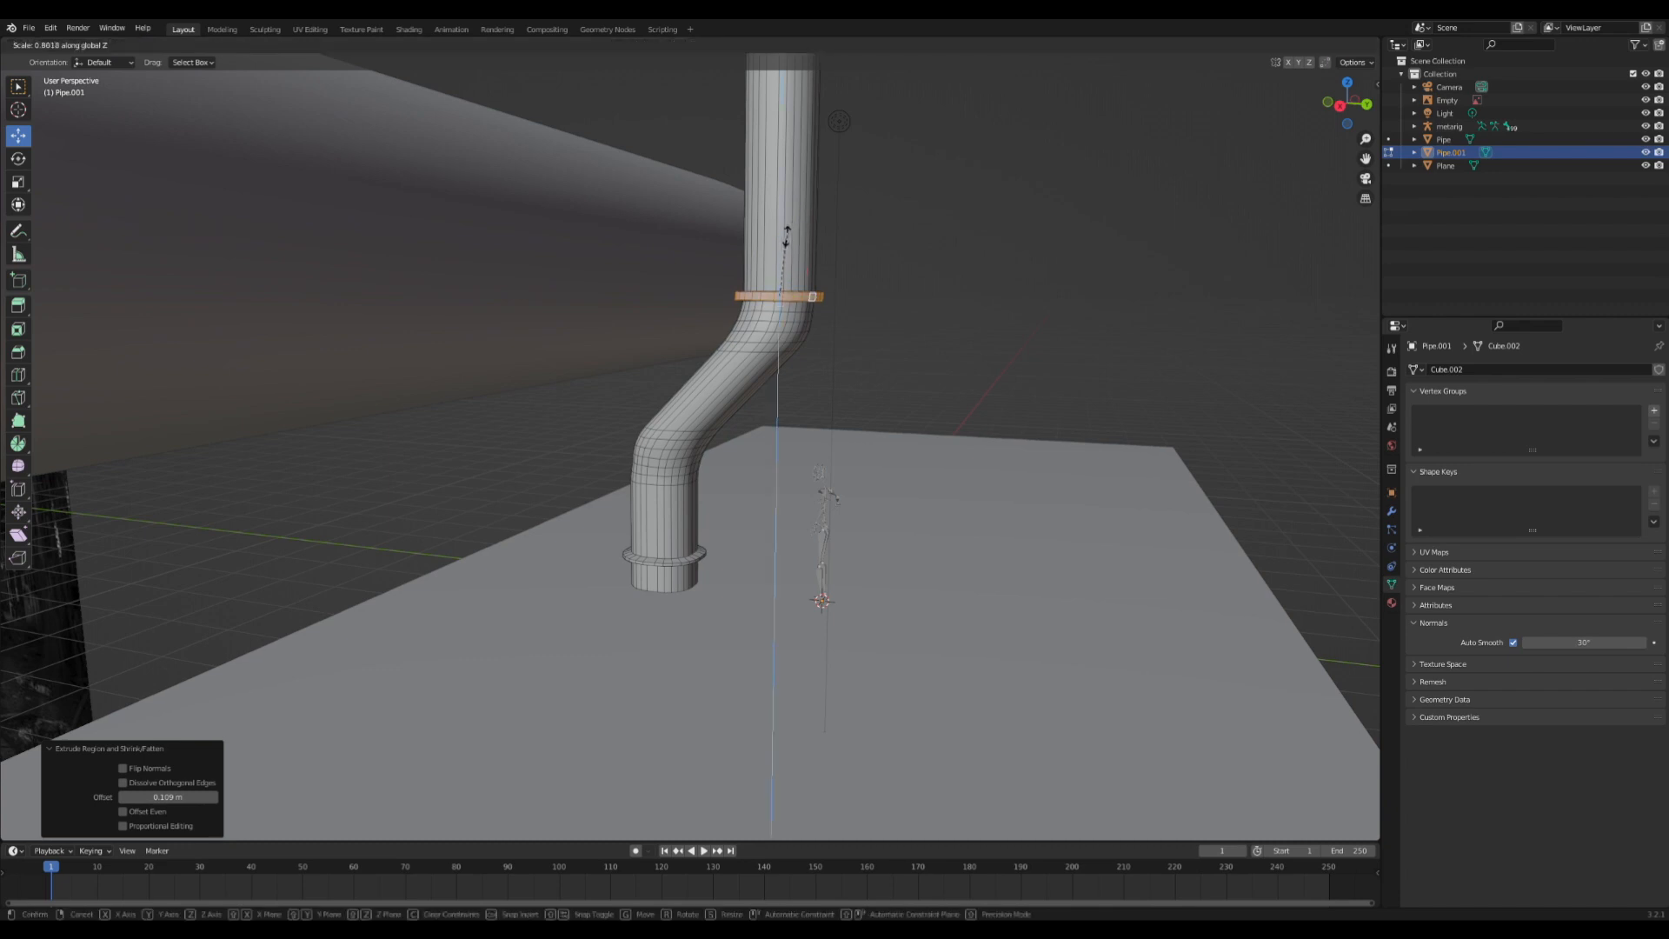
left_click(782, 265)
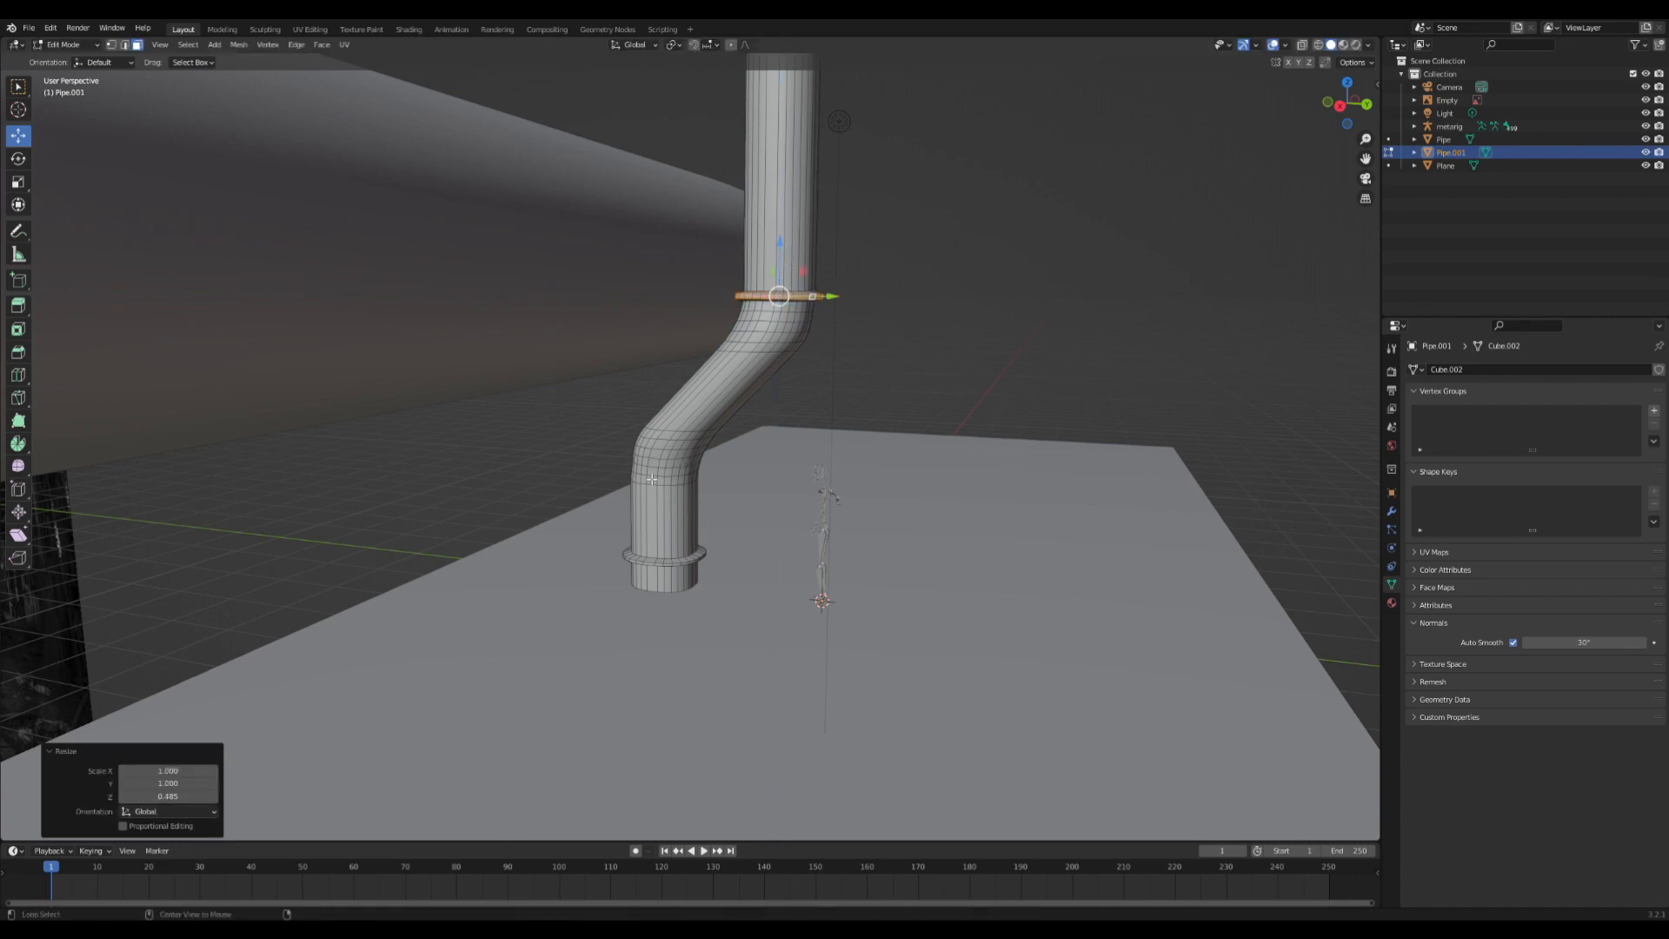
- Extrude the face ring below the lower bend along normals by about 0.12 m, thin it along Z, and return to Object Mode
left_click(652, 478, "alt")
key("alt+e")
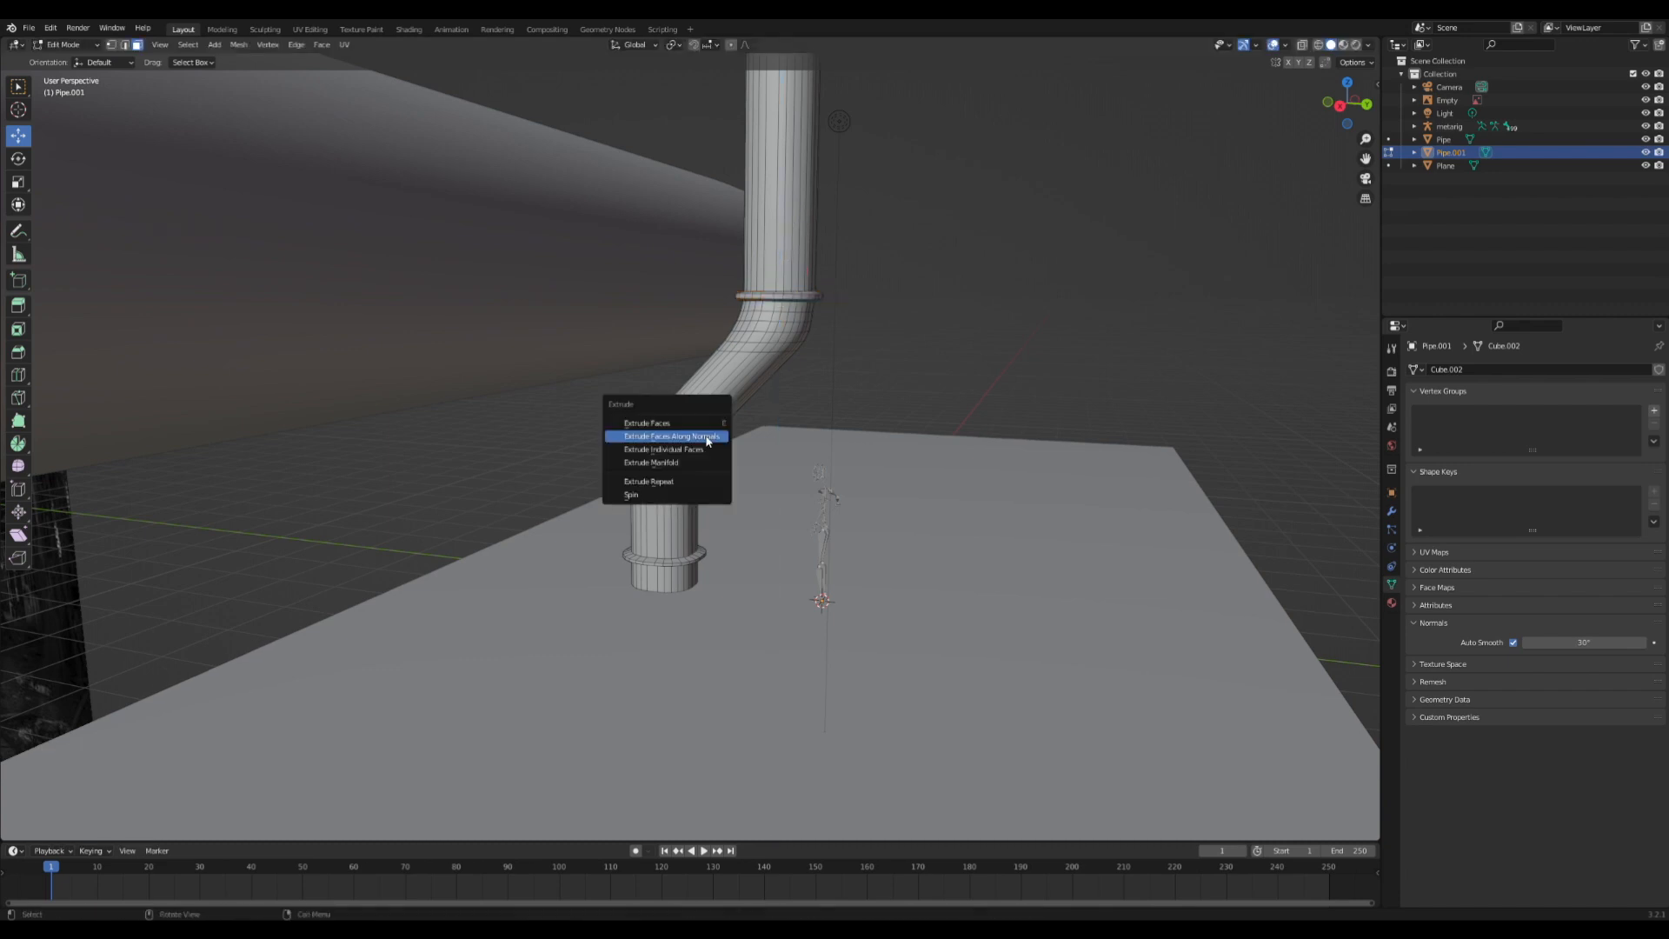
left_click(709, 438)
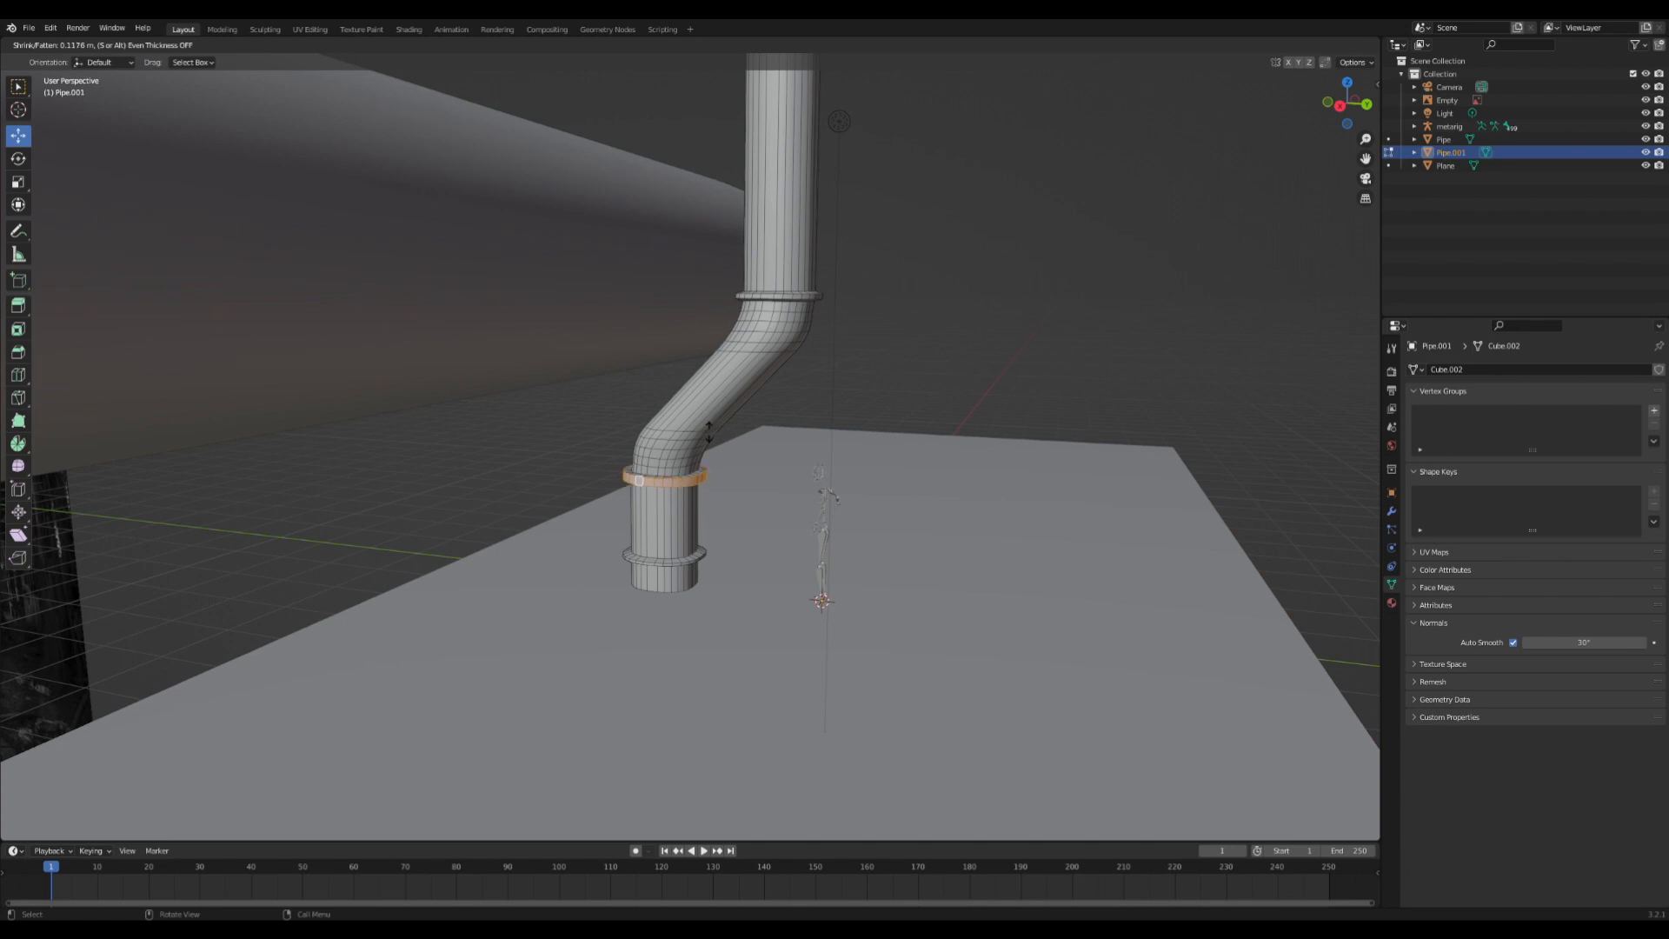
left_click(709, 430)
key("s")
key("z")
left_click(685, 425)
key("Tab")
left_click(1045, 356)
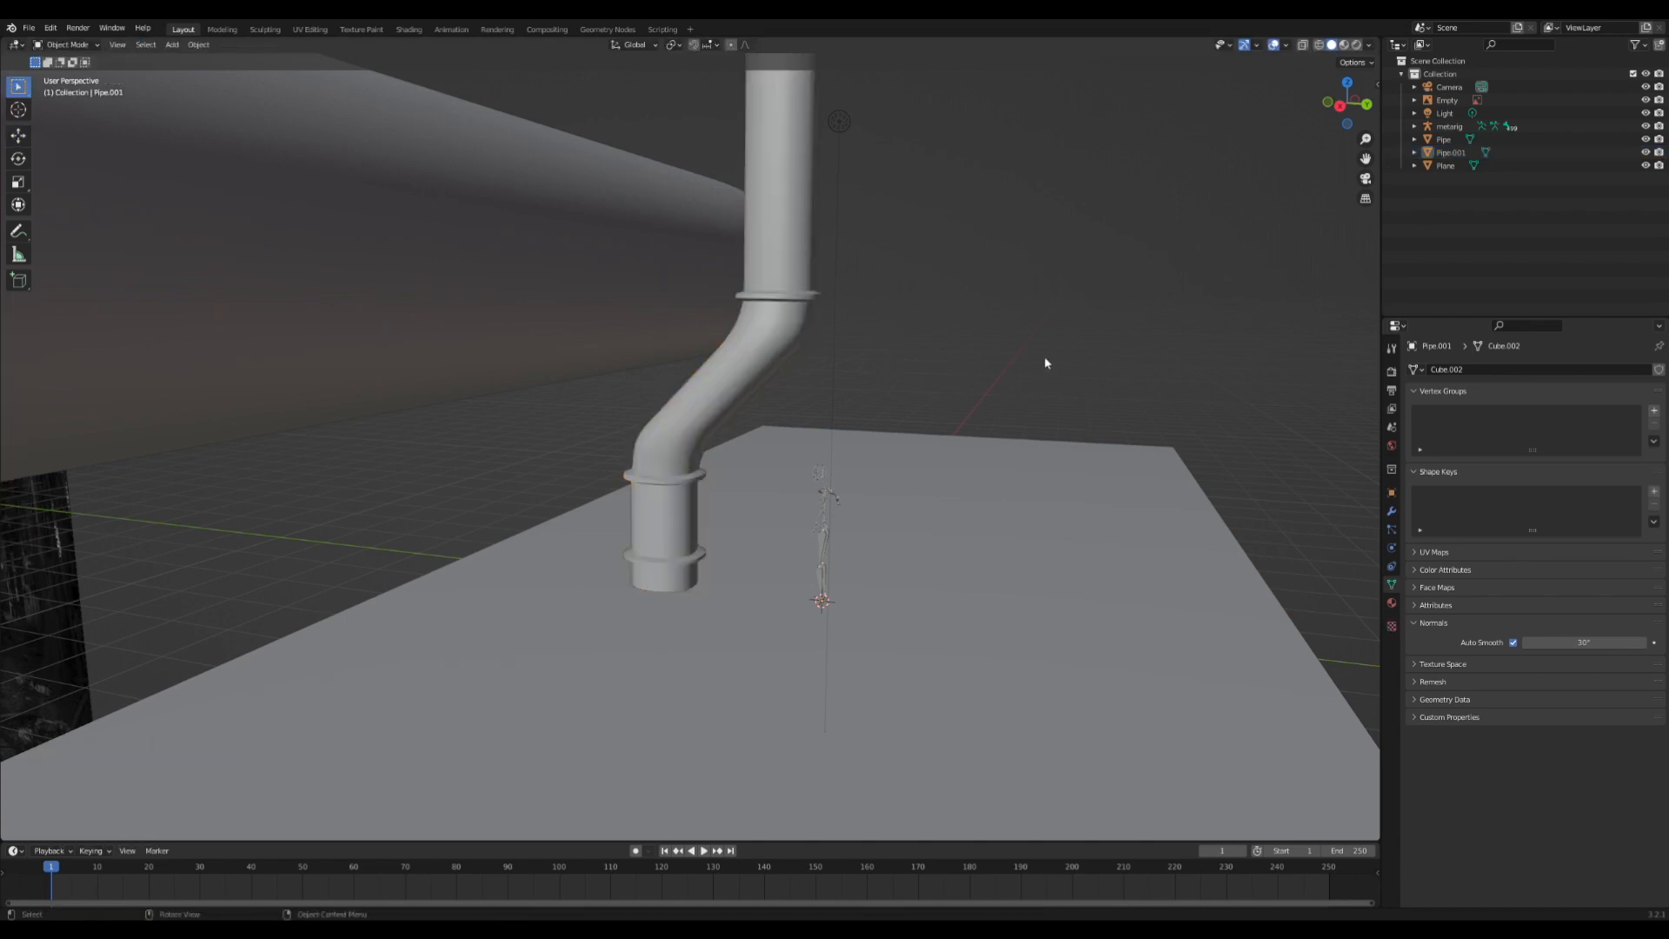
- Move the flanged vertical pipe about -0.39 m along Y, closer to the large pipe
scroll(841, 417, "down", 6)
middle_click_drag(842, 417, 808, 452)
scroll(837, 405, "up", 3)
left_click(699, 424)
key("Tab")
key("l")
key("Tab")
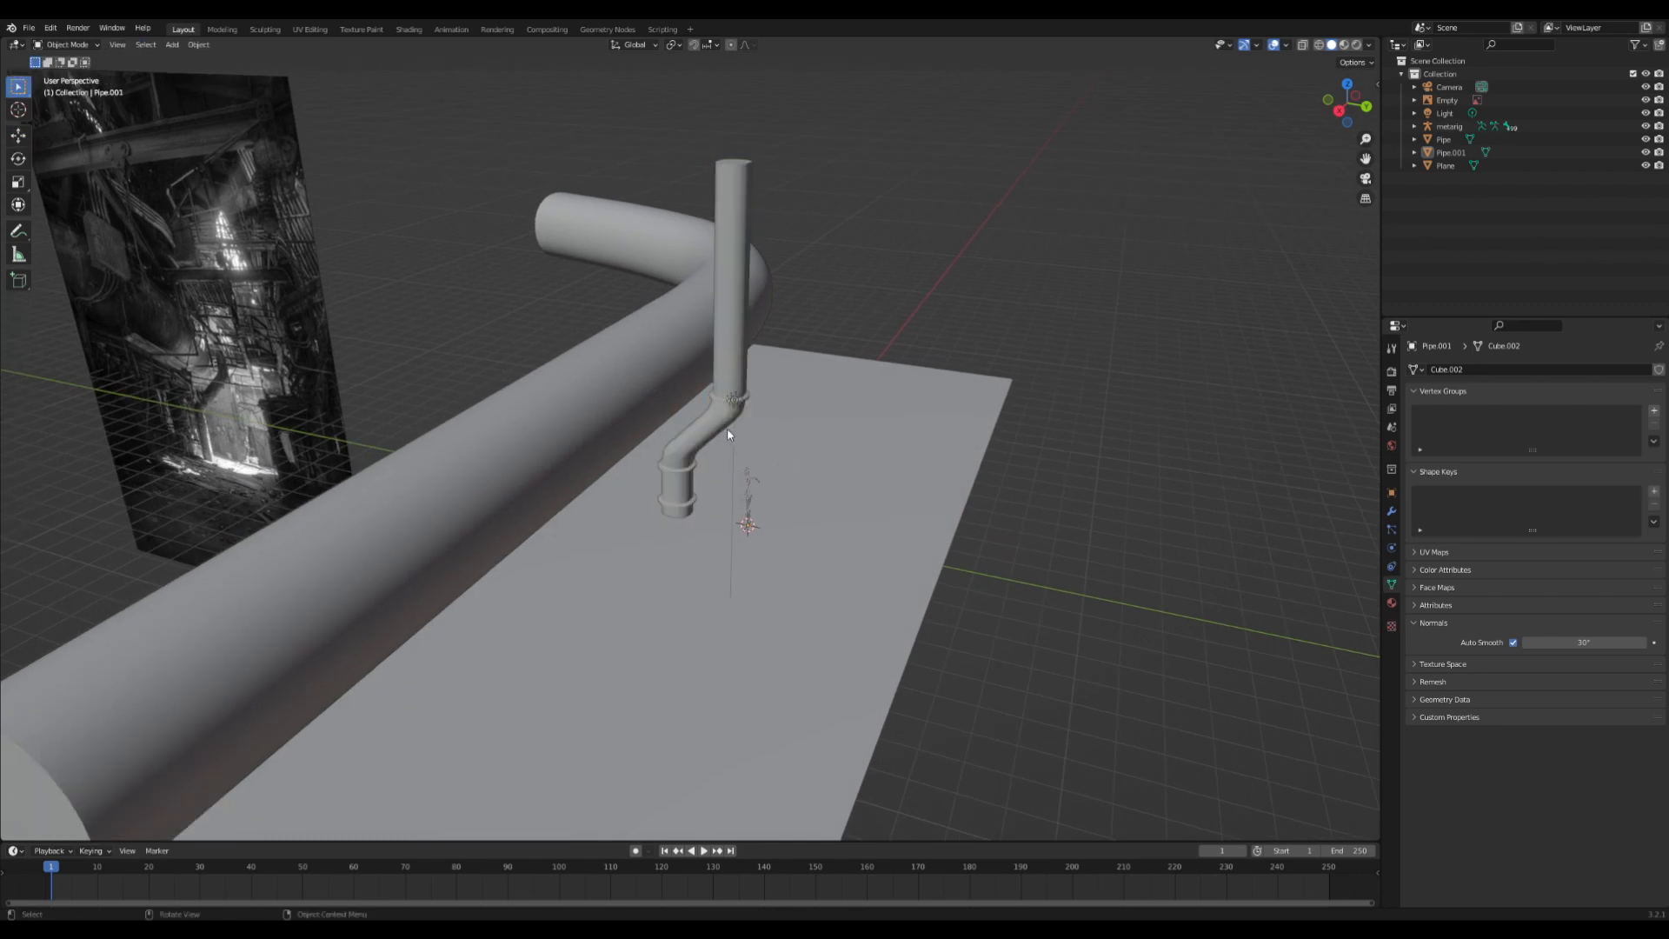
left_click(728, 426)
key("g")
key("y")
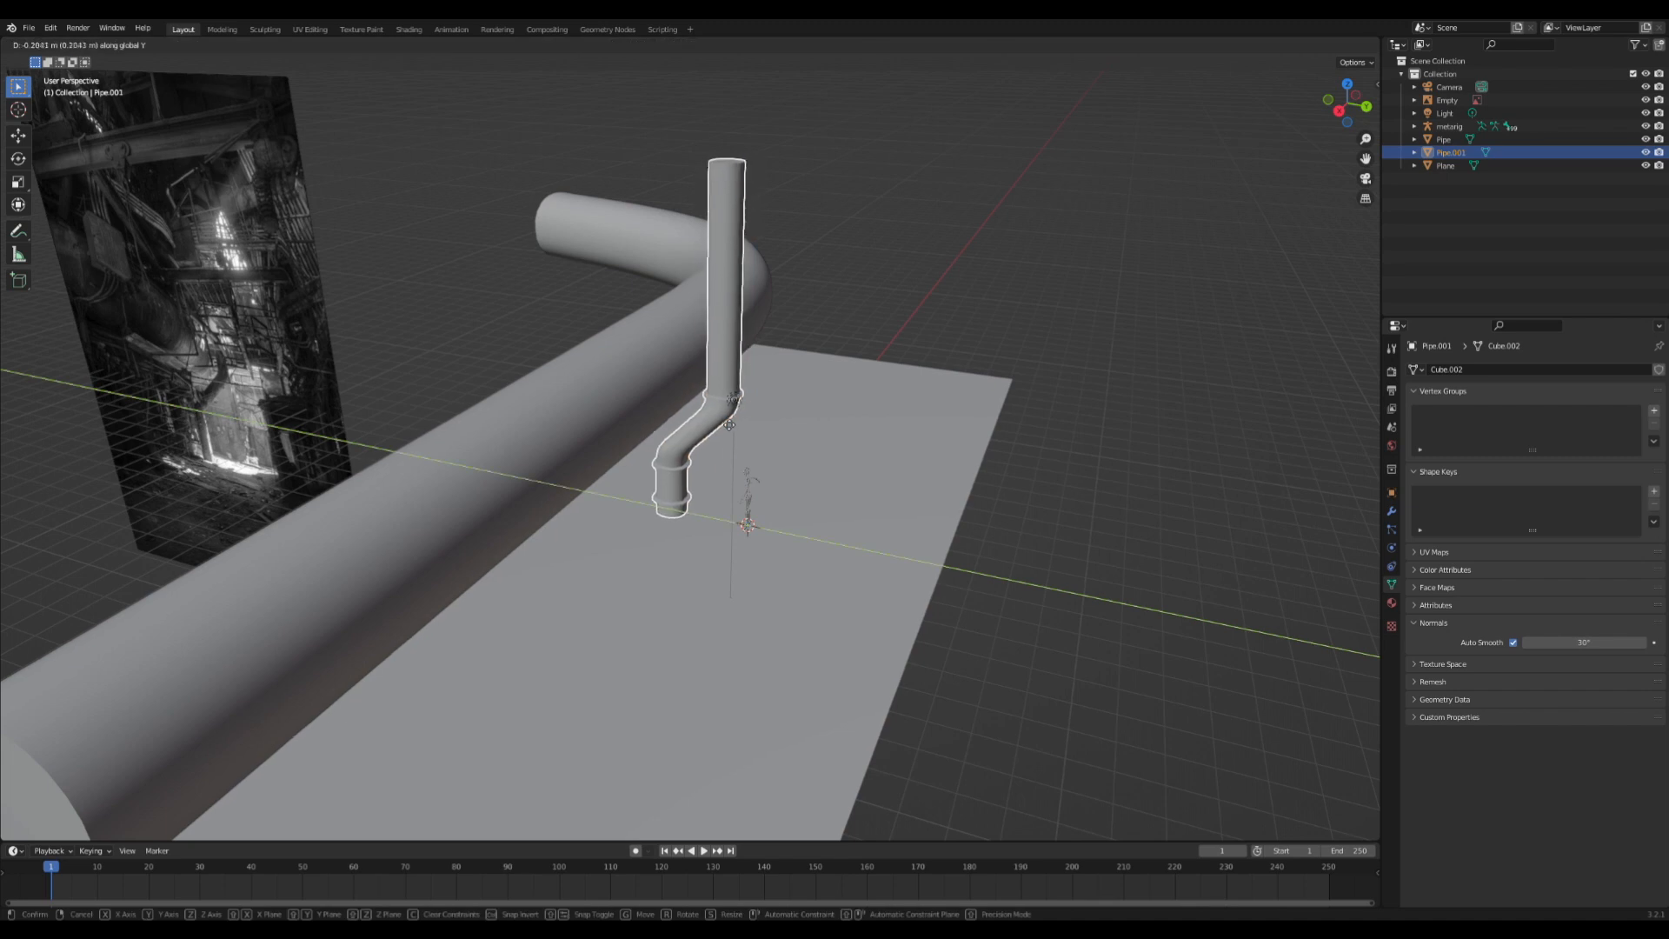
left_click(722, 416)
scroll(721, 414, "down", 4)
mouse_move(722, 414)
middle_mouse_down()
mouse_move(667, 403)
mouse_move(623, 435)
mouse_move(719, 415)
middle_mouse_up()
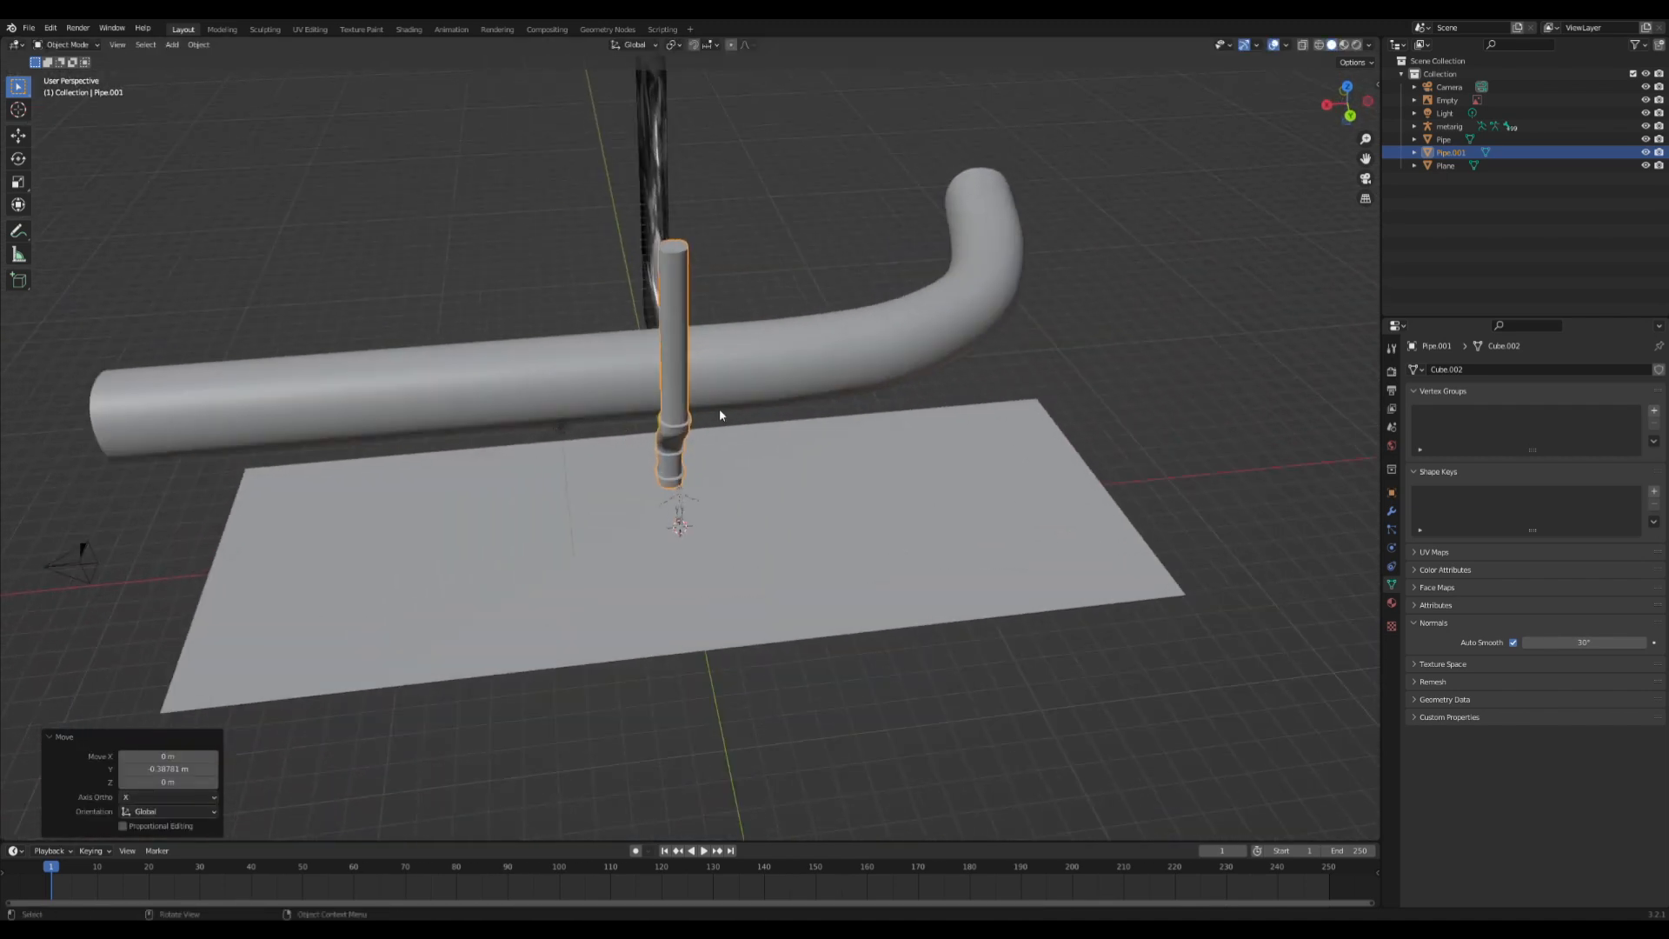
- Make a linked duplicate of the vertical pipe and move it about 8.66 m along X beside the large pipe
key("alt+d")
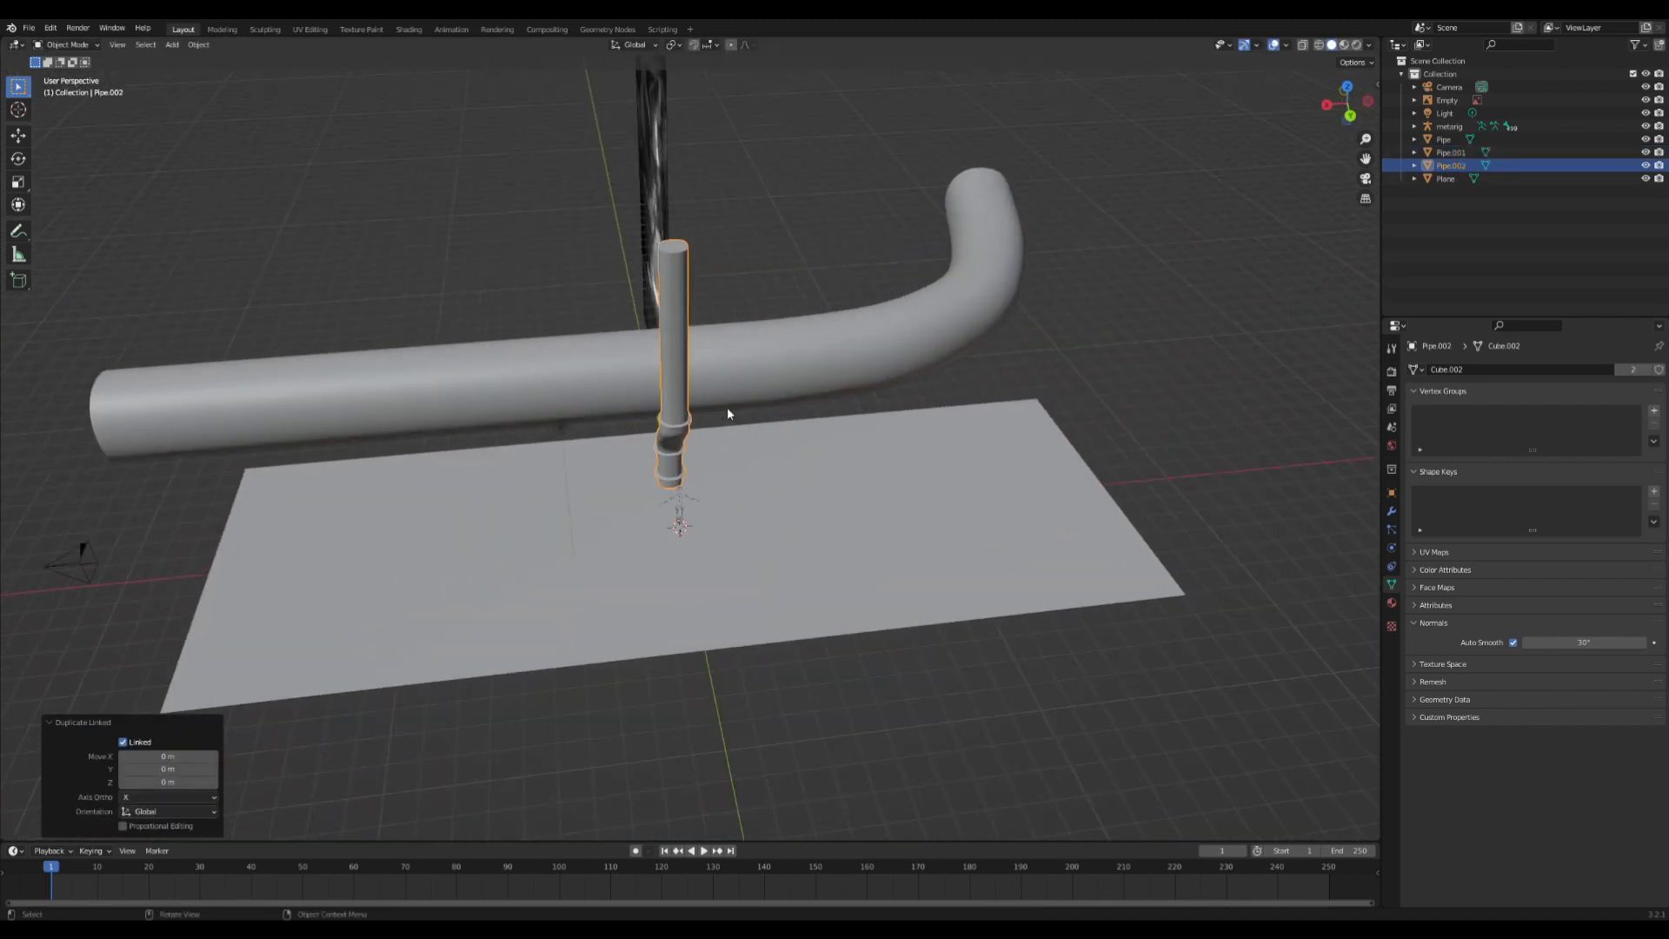
key("y")
left_click(703, 416)
key("alt+d")
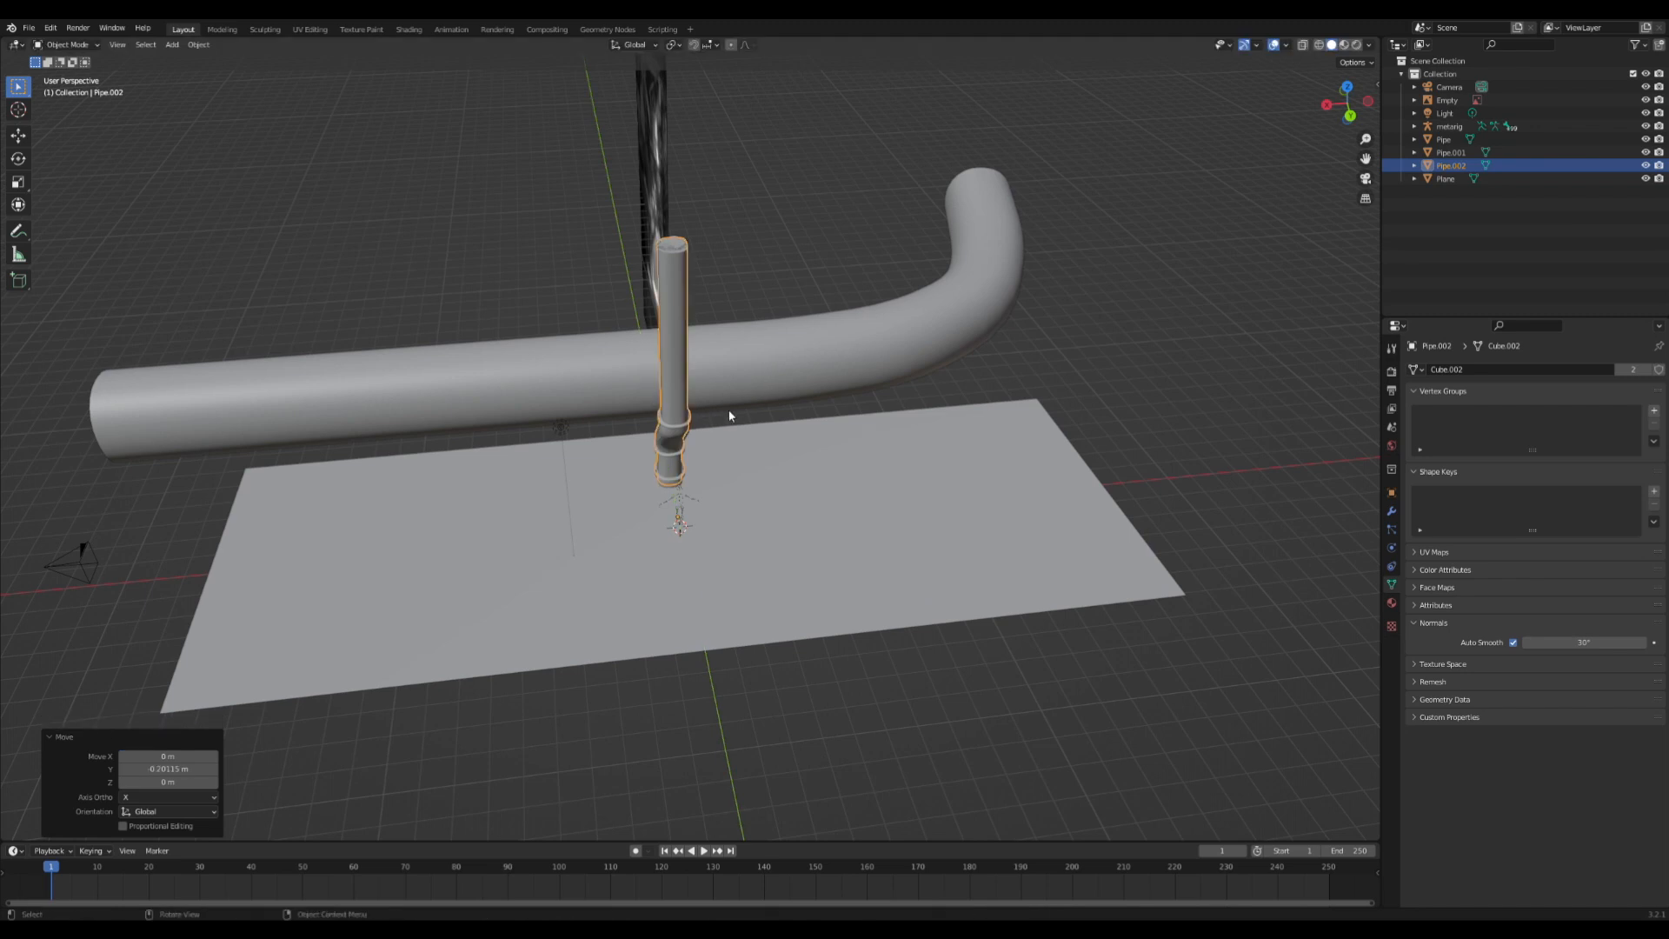
key("x")
left_click(522, 435)
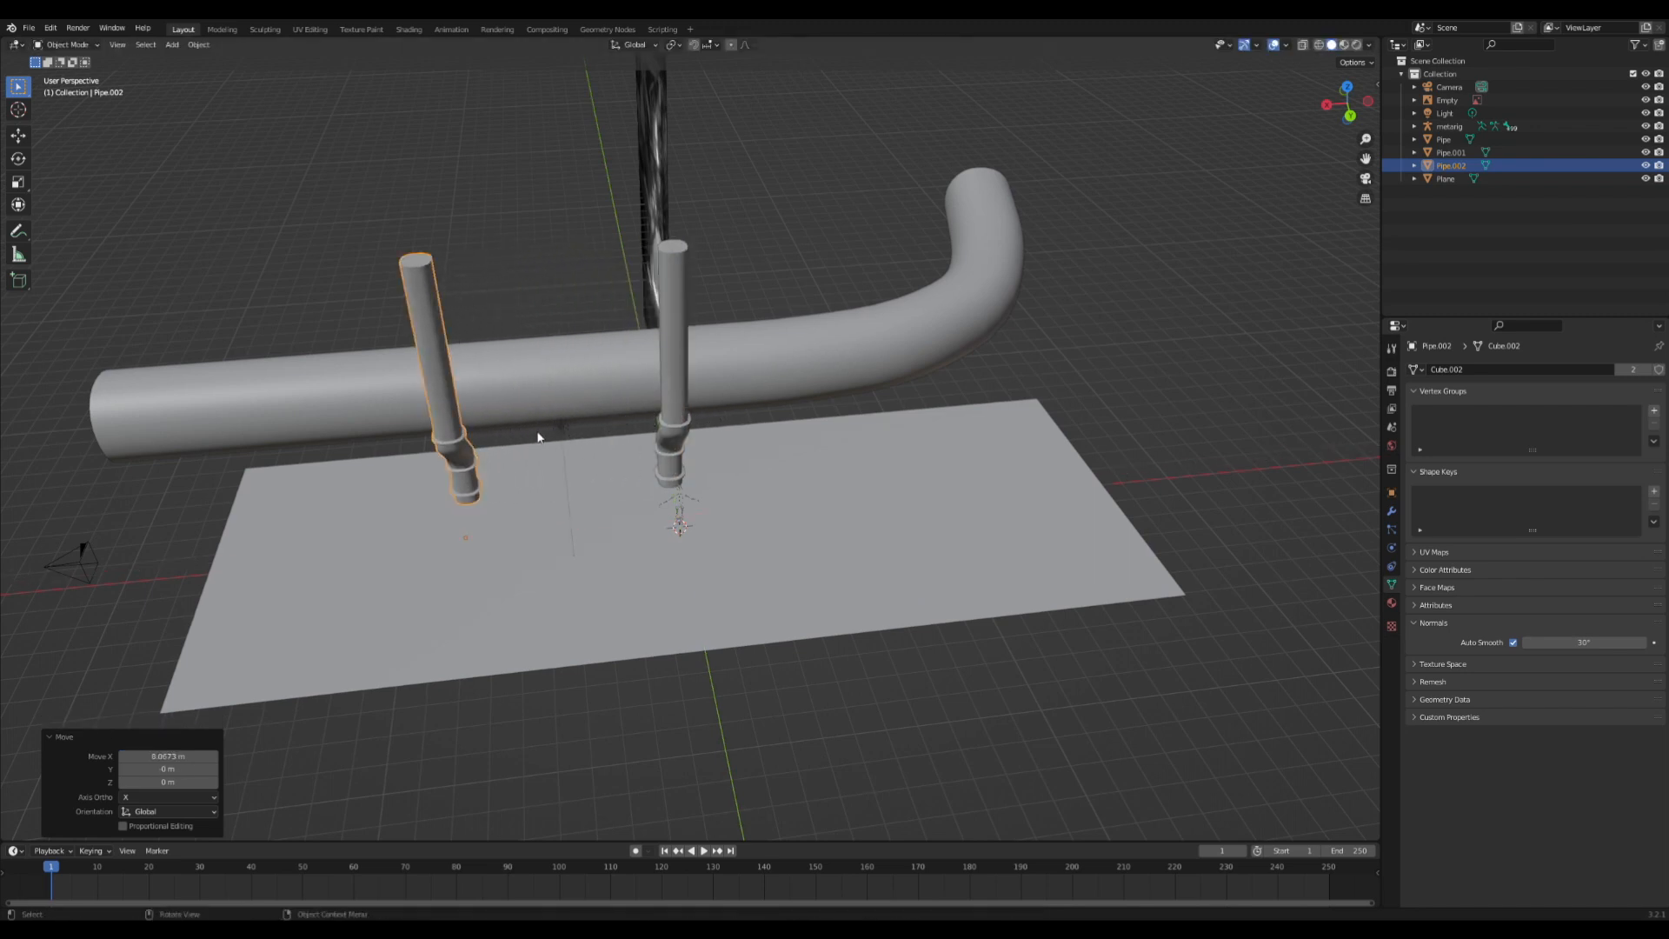
- Try extruding a long side face of the linked pipe copy in Edit Mode, and undo it
key("Tab")
left_click(413, 274)
key("e")
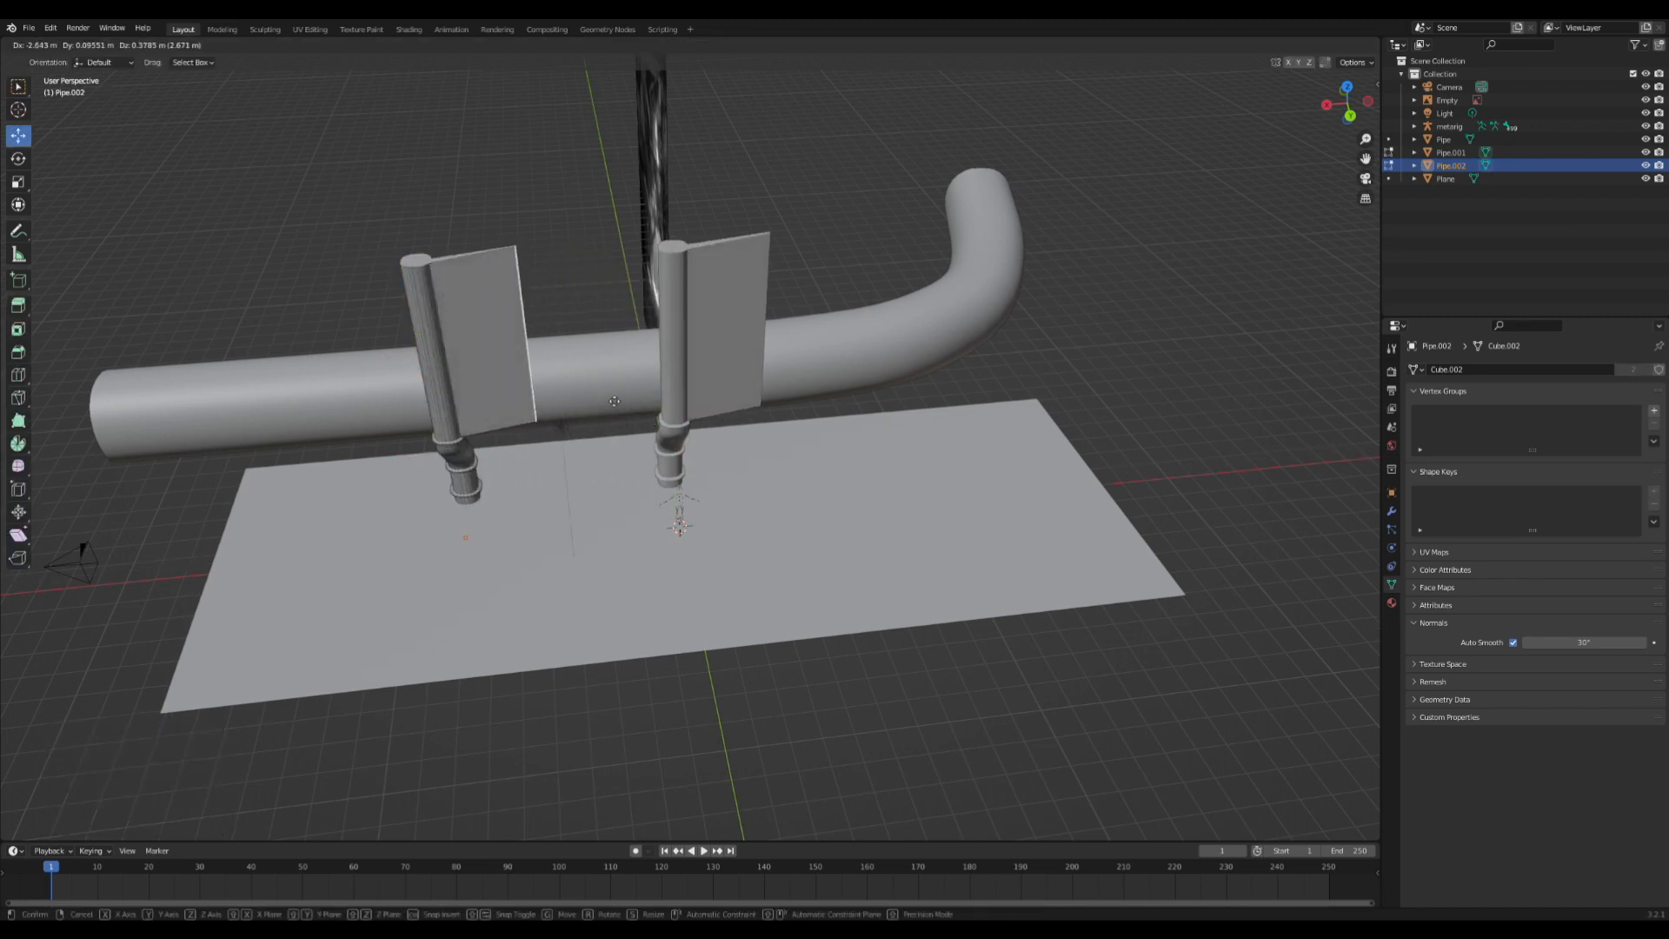
left_click(525, 339)
key("ctrl+z")
key("Tab")
scroll(546, 420, "down", 2)
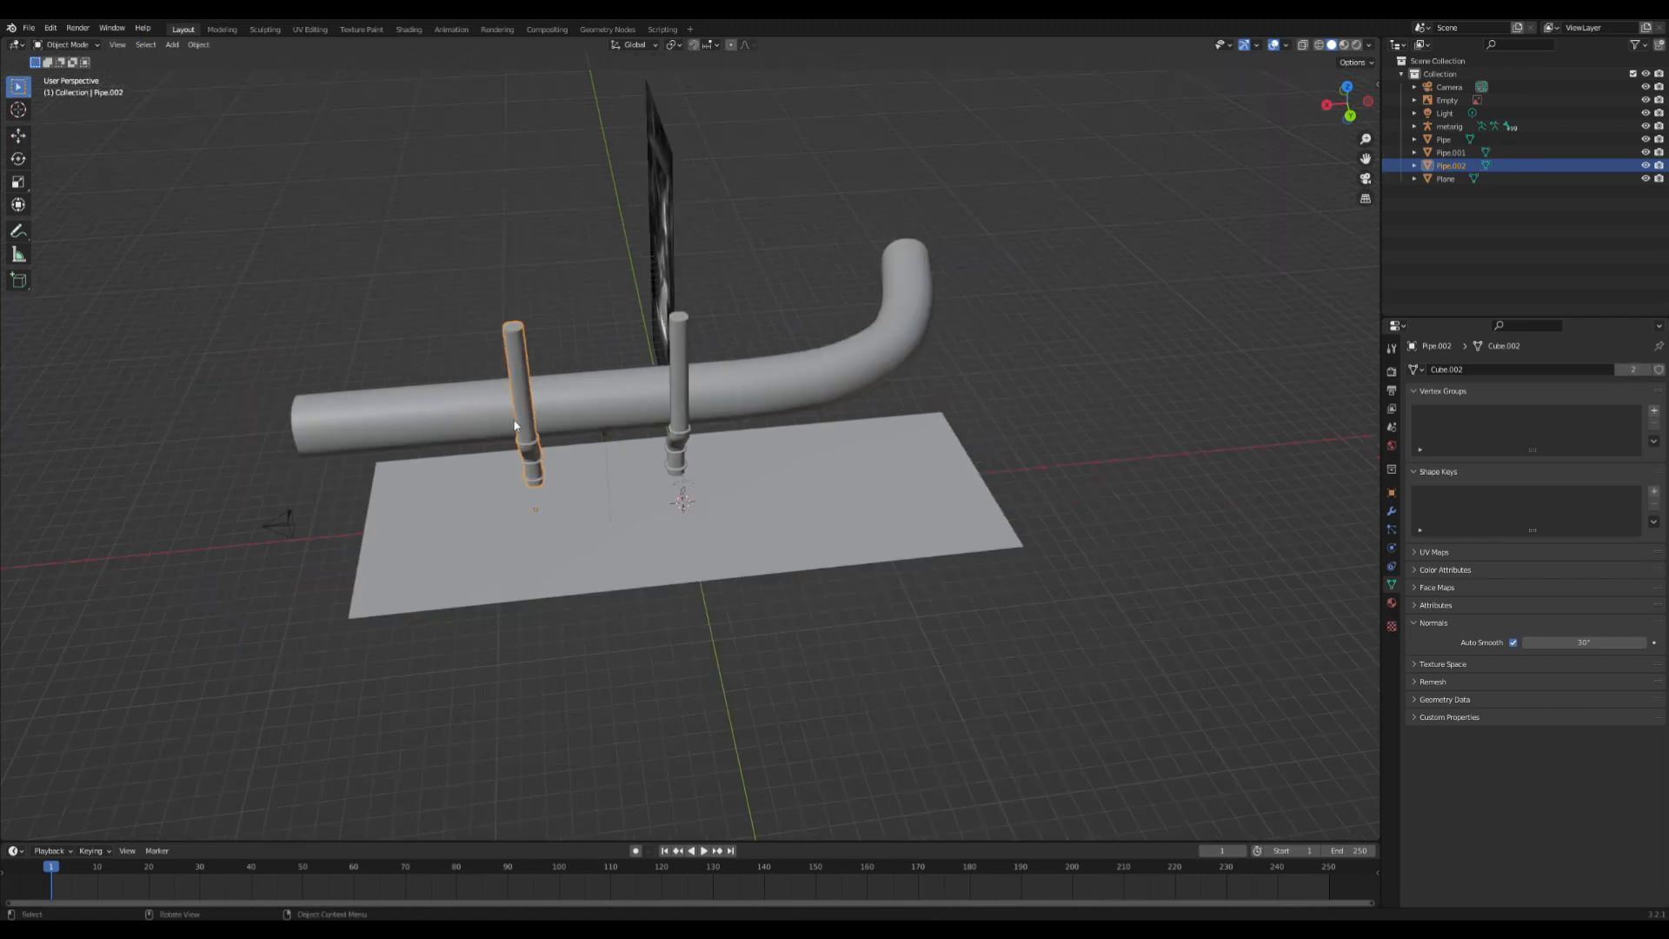
- Move the pipe copy along X closer to the original and place another linked duplicate about 6.54 m farther along X
key("g")
key("x")
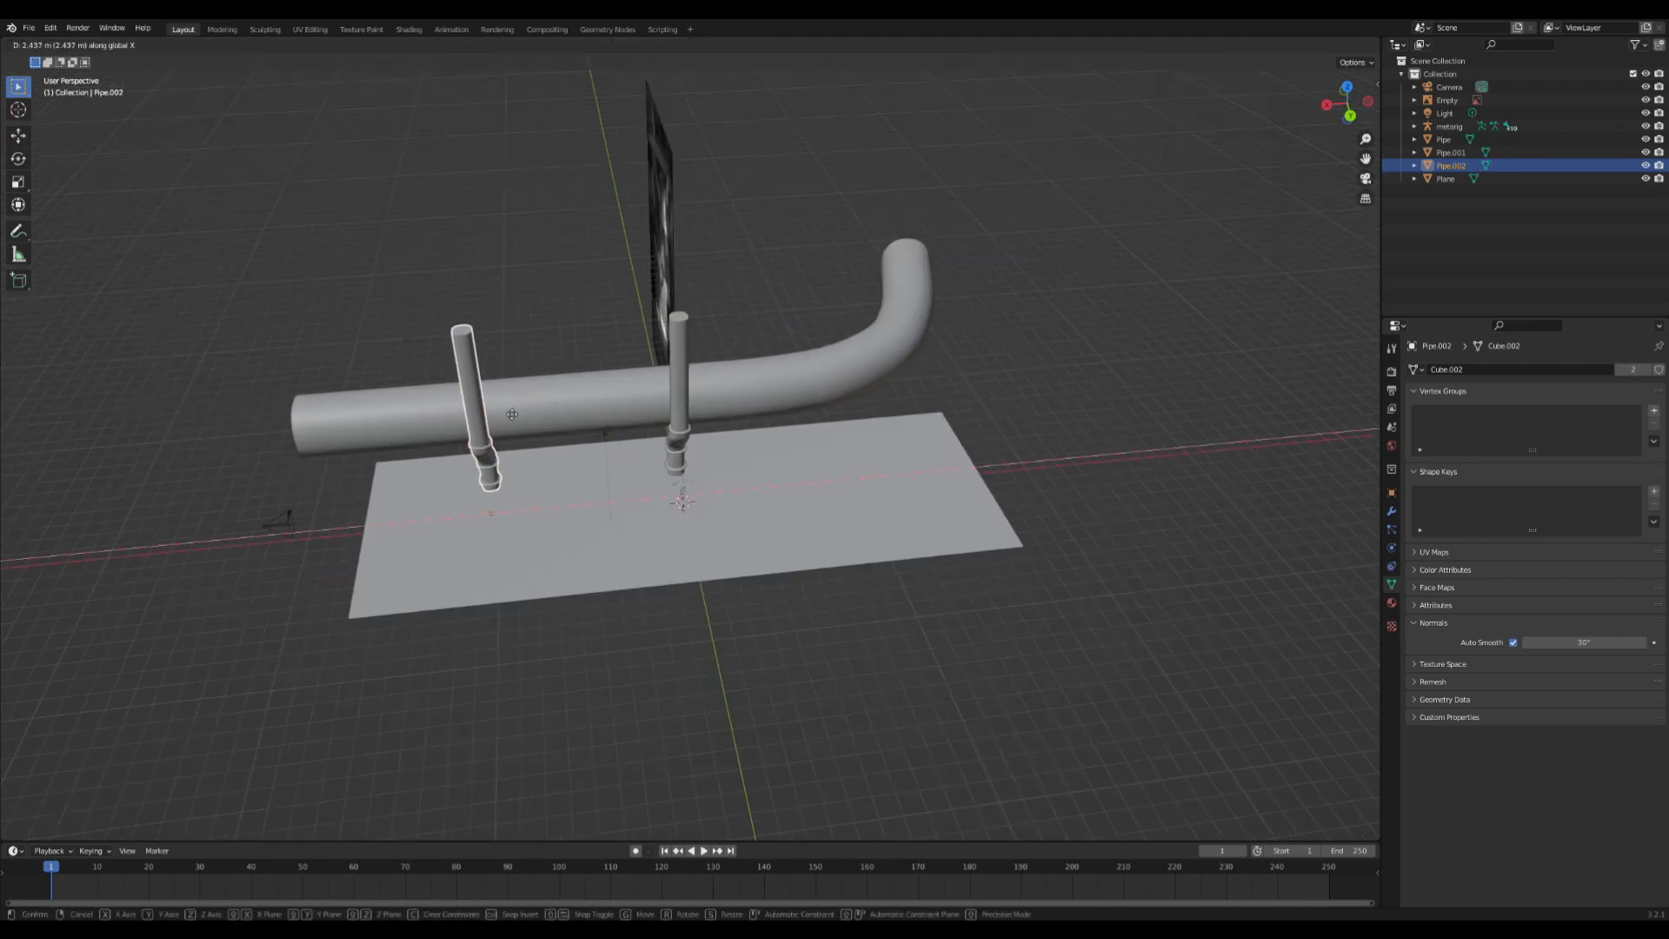
left_click(588, 414)
key("alt+d")
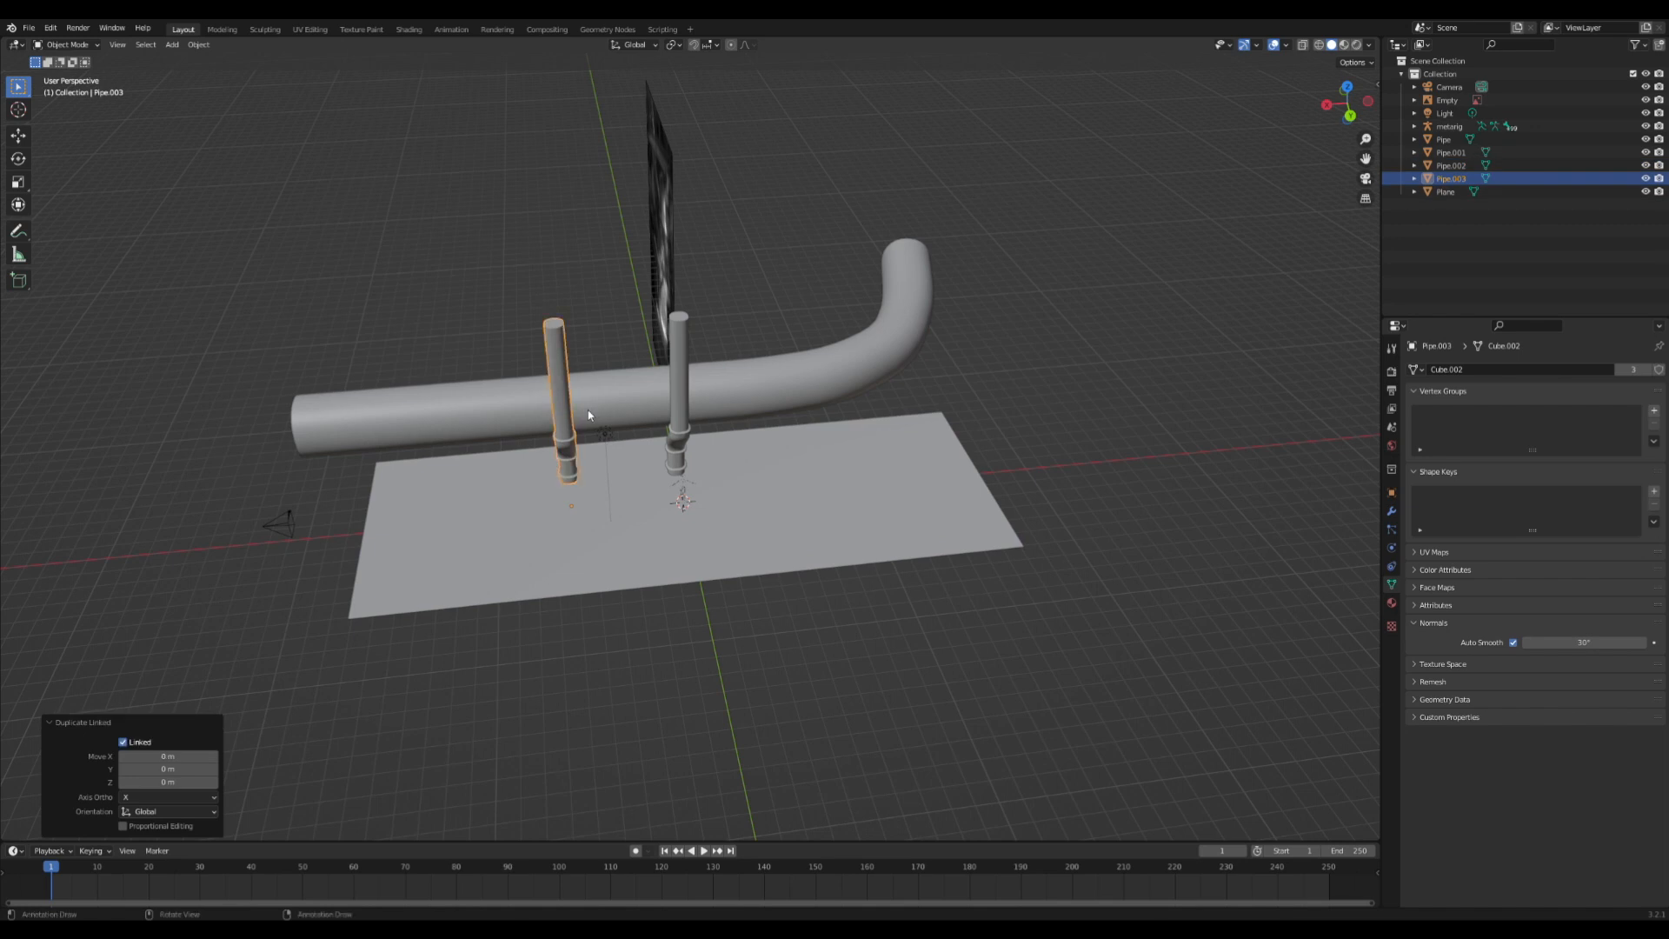
key("x")
left_click(472, 425)
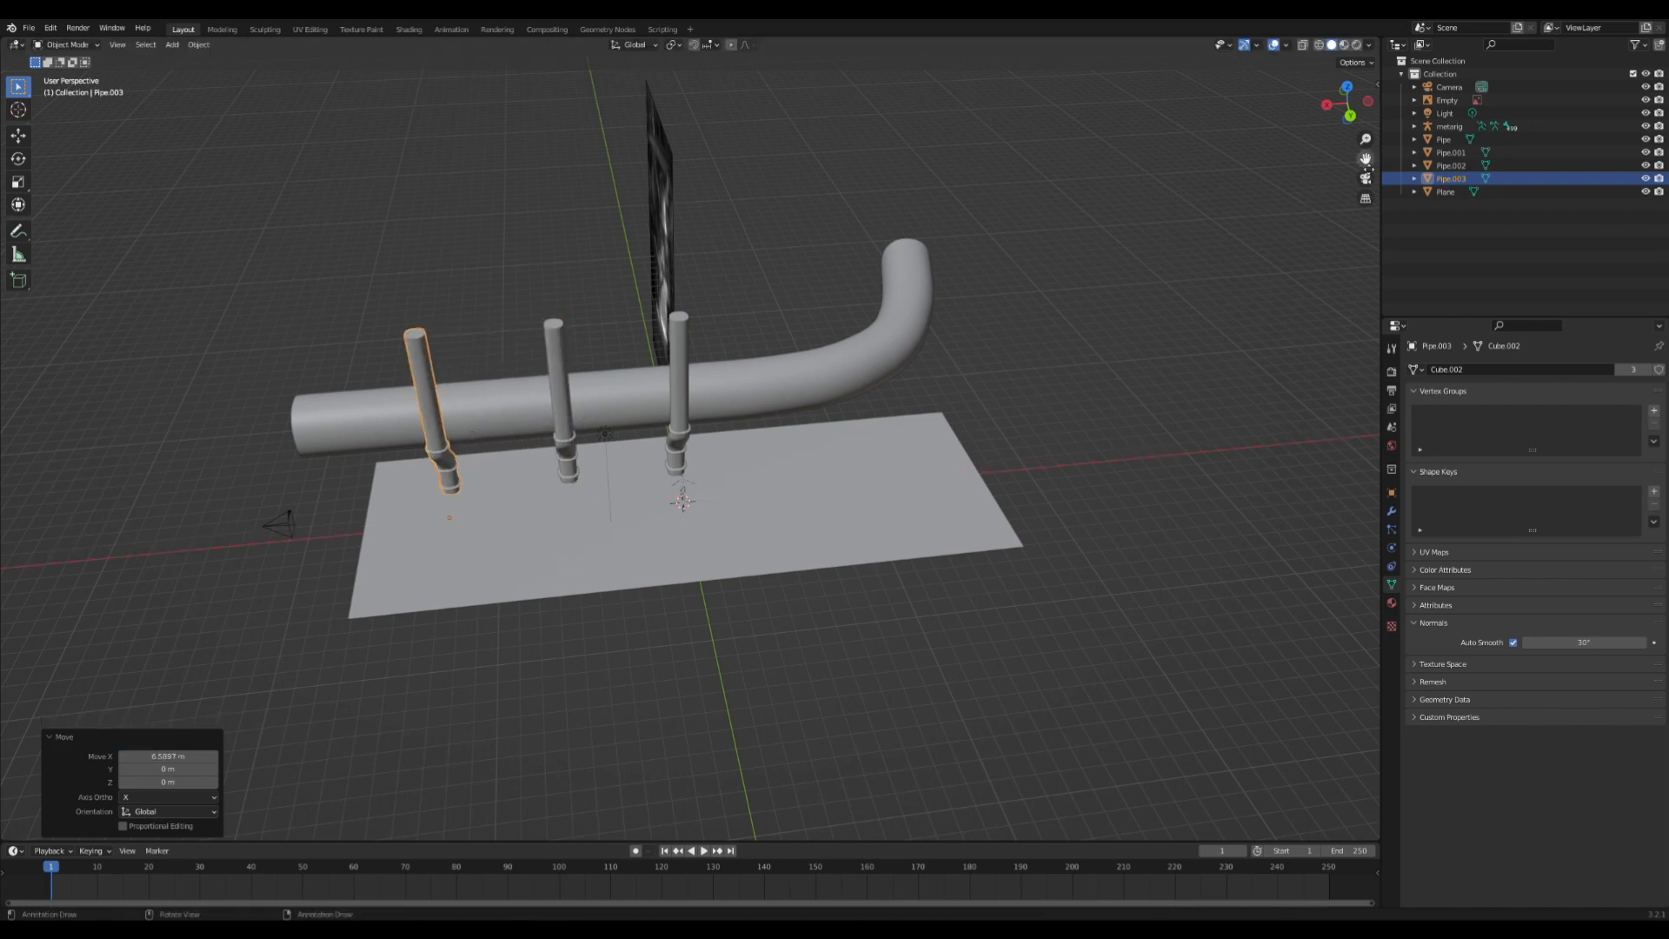
- In top view, place a linked duplicate of the original vertical pipe where the large pipe starts bending, rotated about -16°
left_click(1366, 178)
left_click(1017, 282)
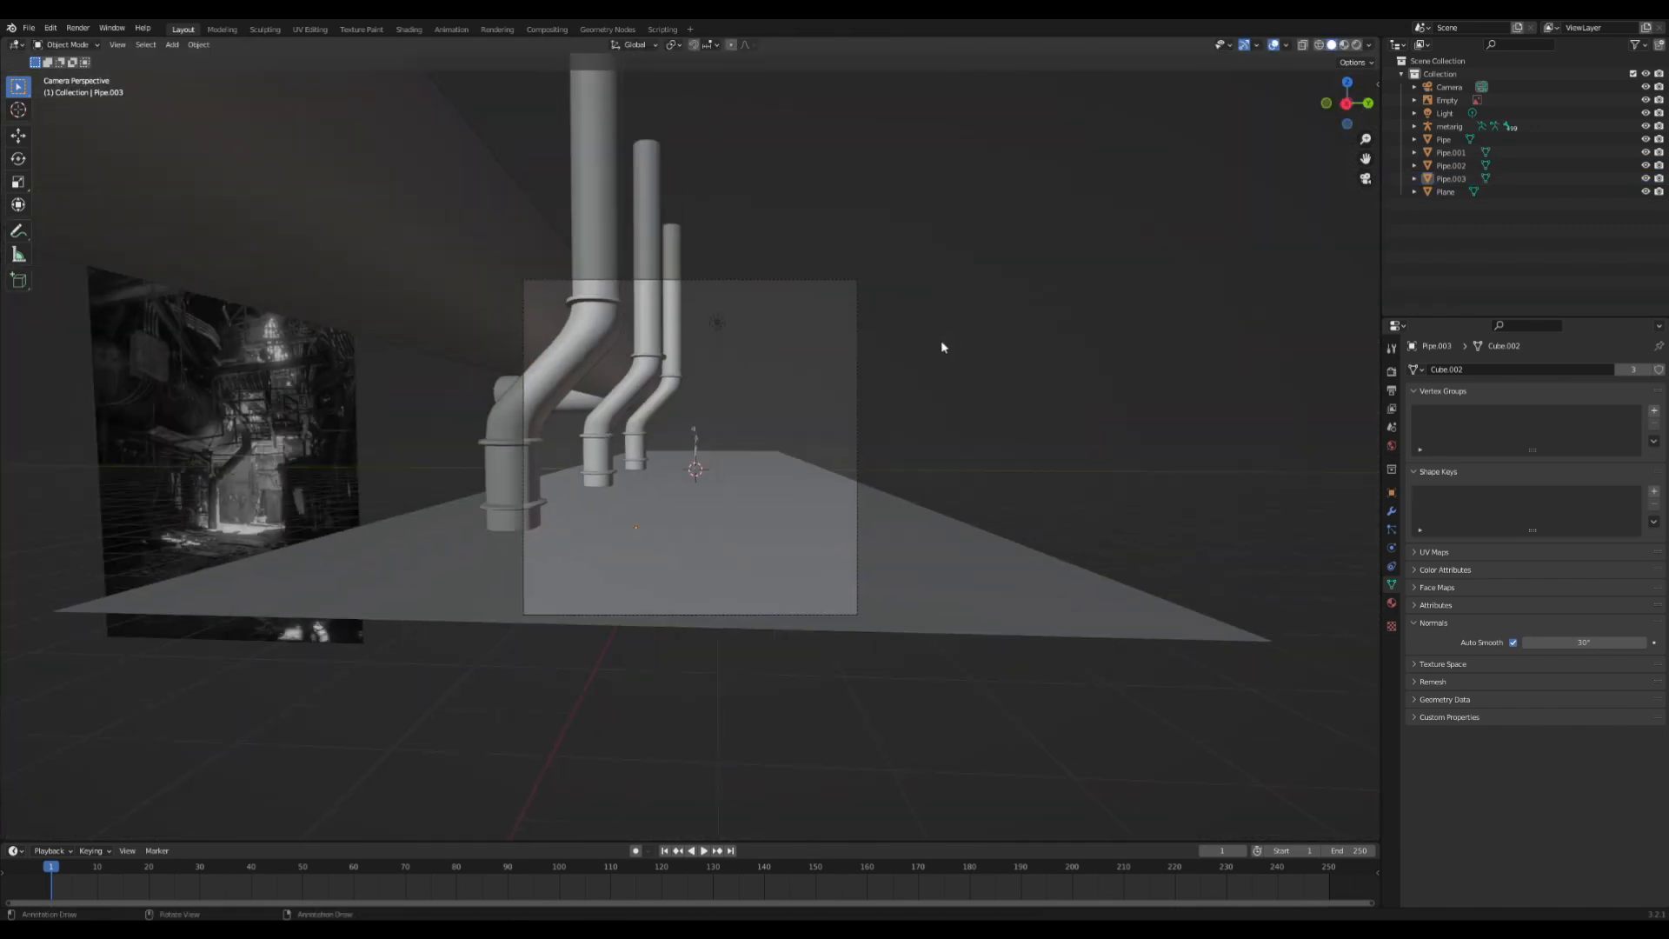
middle_click_drag(691, 381, 633, 426)
scroll(634, 424, "down", 5)
left_click(670, 341)
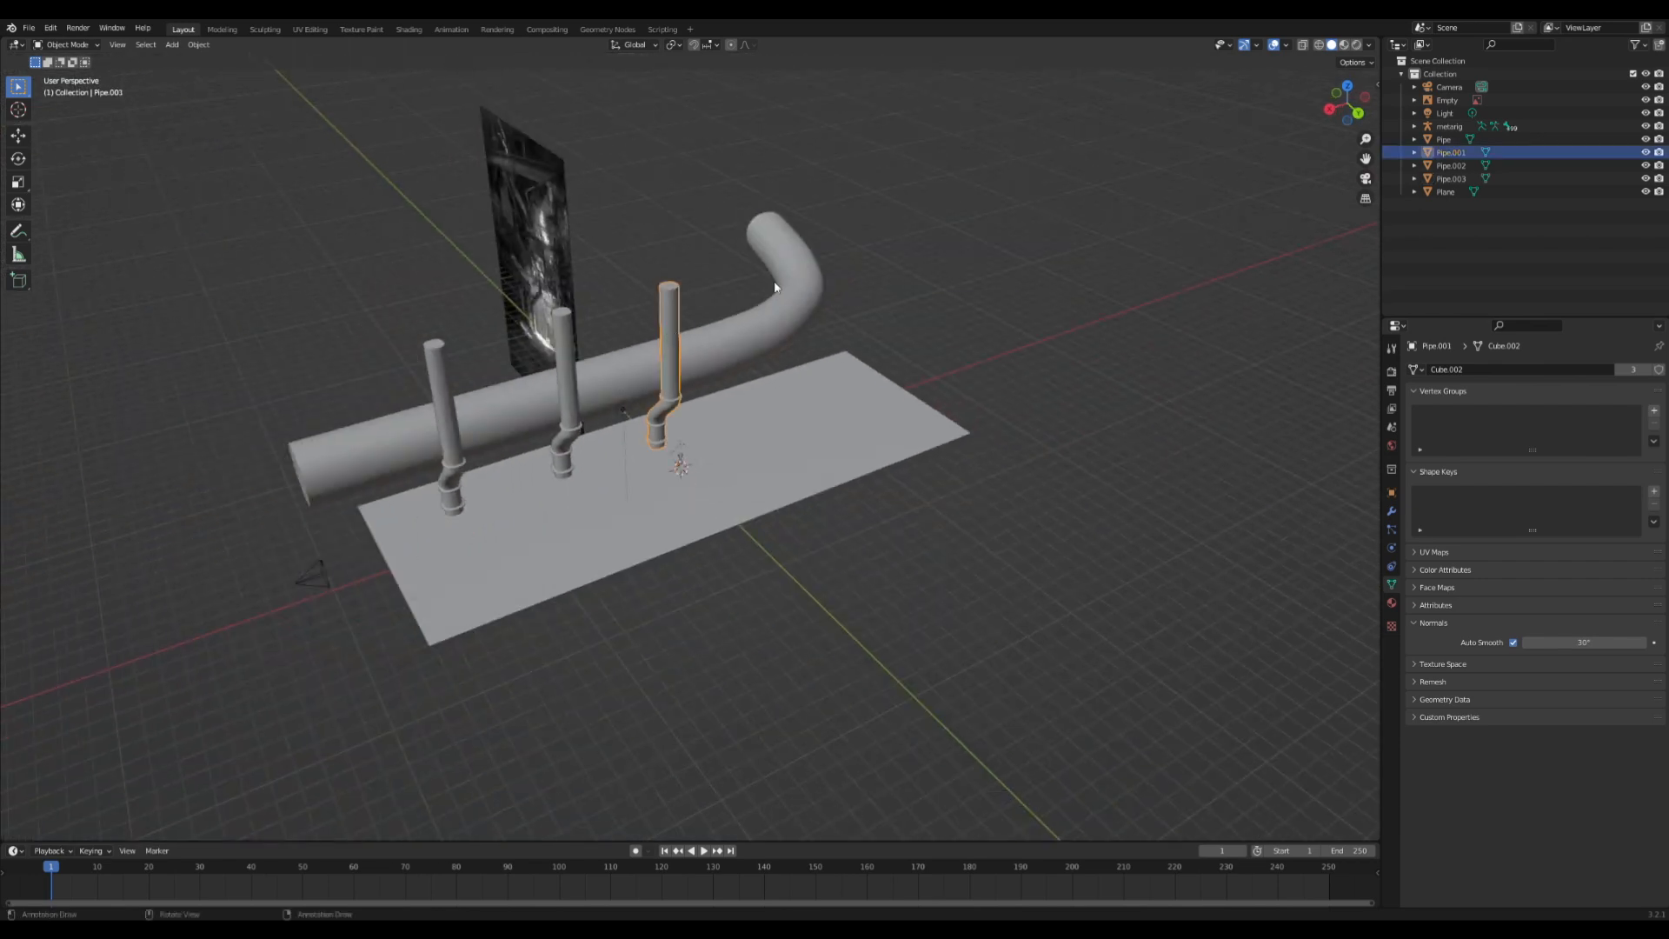
left_click(1358, 88)
key("alt+d")
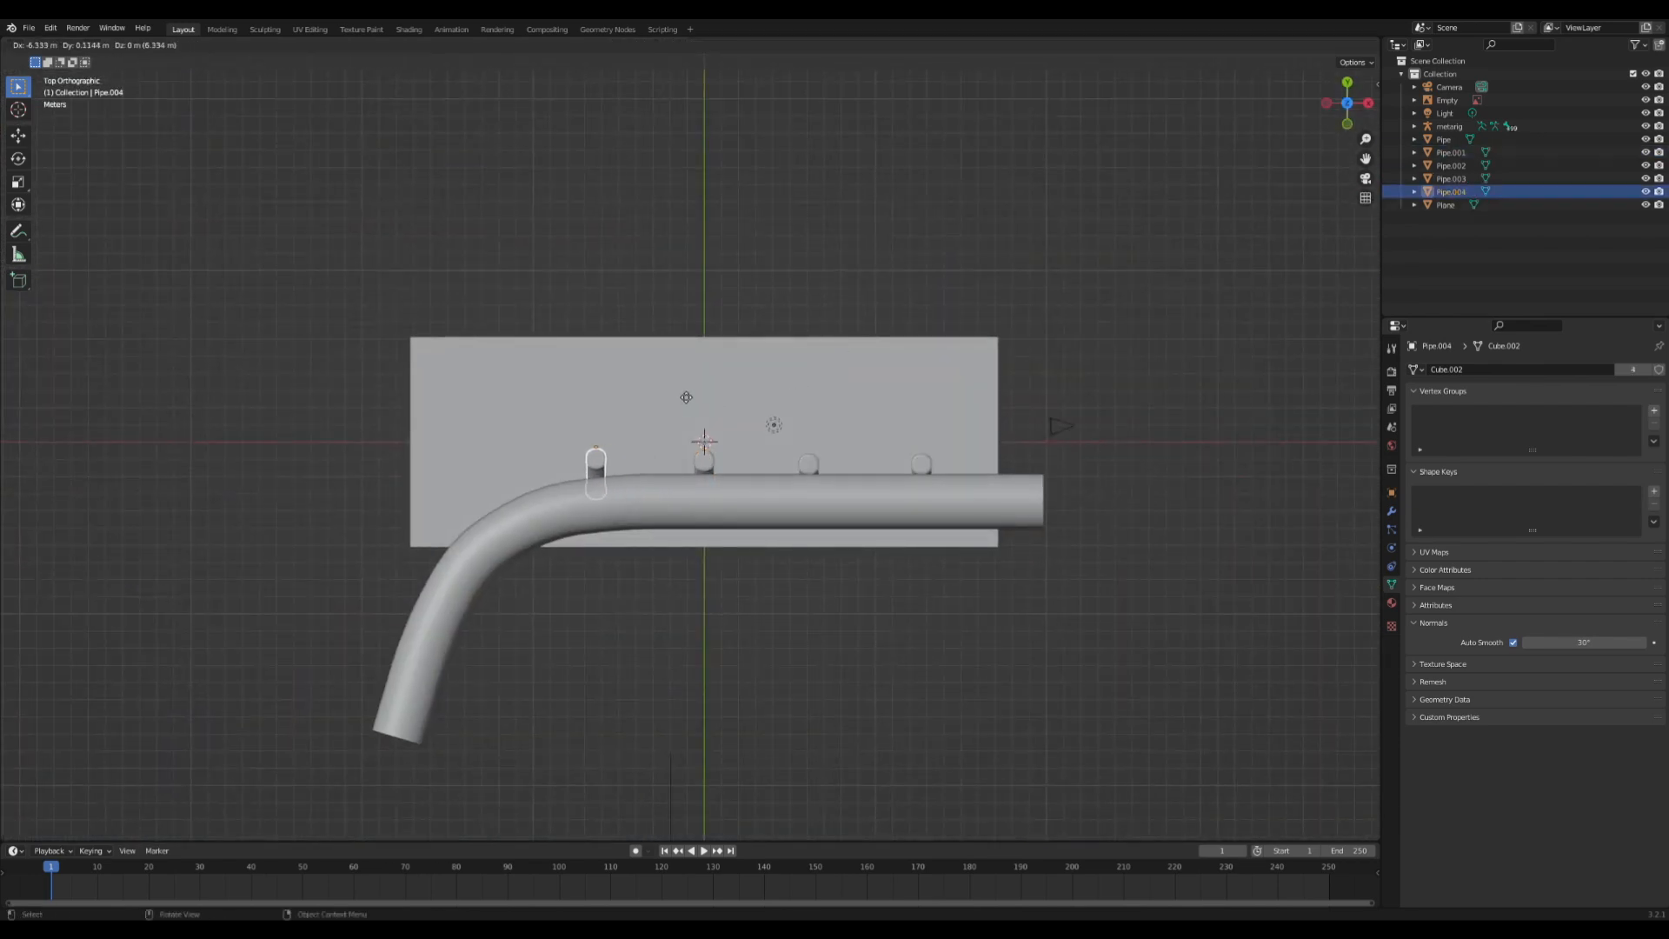
left_click(654, 404)
key("g")
key("y")
left_click(634, 380)
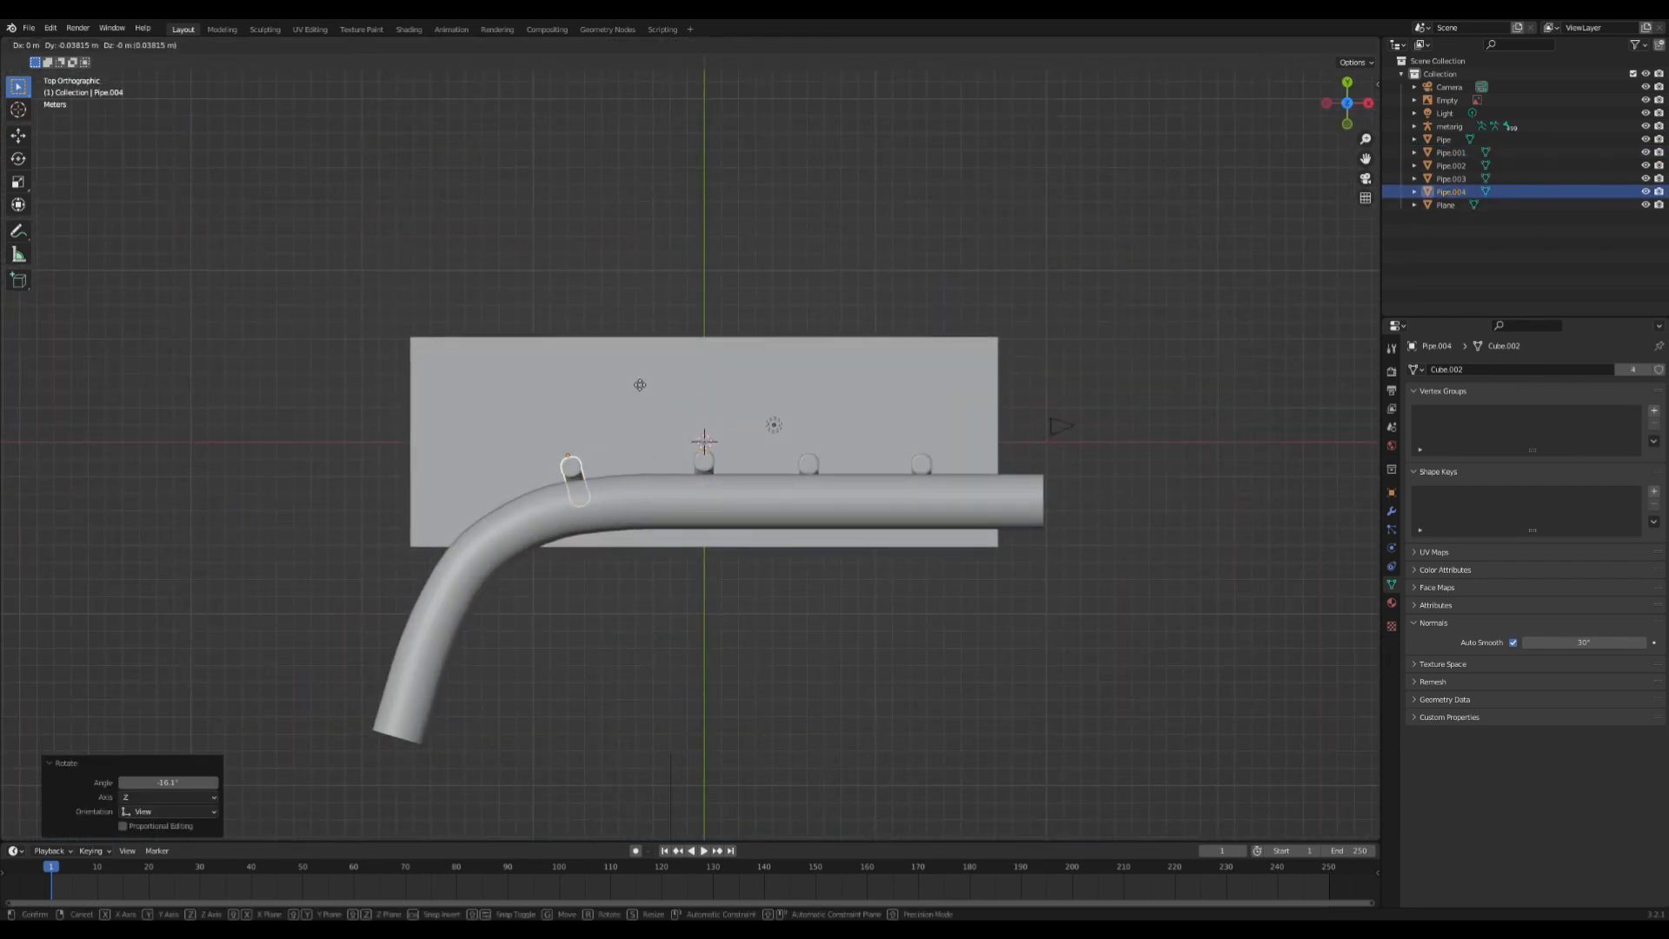
- Place another linked duplicate farther around the large pipe's bend and rotate it to follow the curve
key("alt+d")
left_click(517, 412)
key("r")
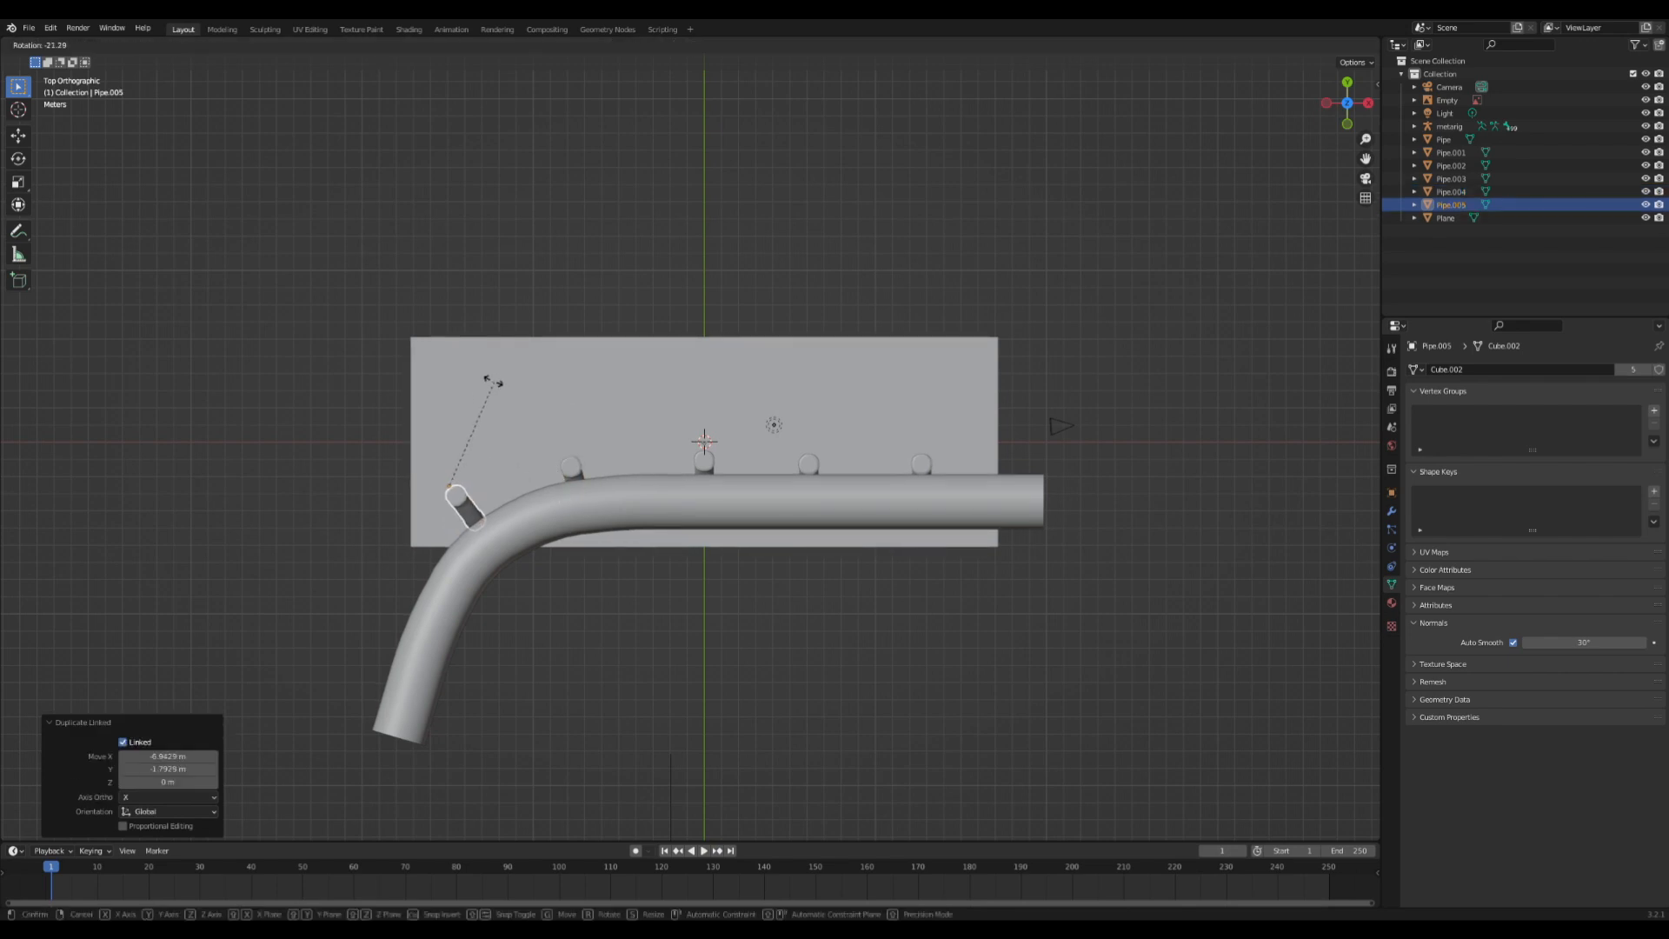
left_click(487, 388)
key("g")
left_click(480, 414)
left_click(727, 295)
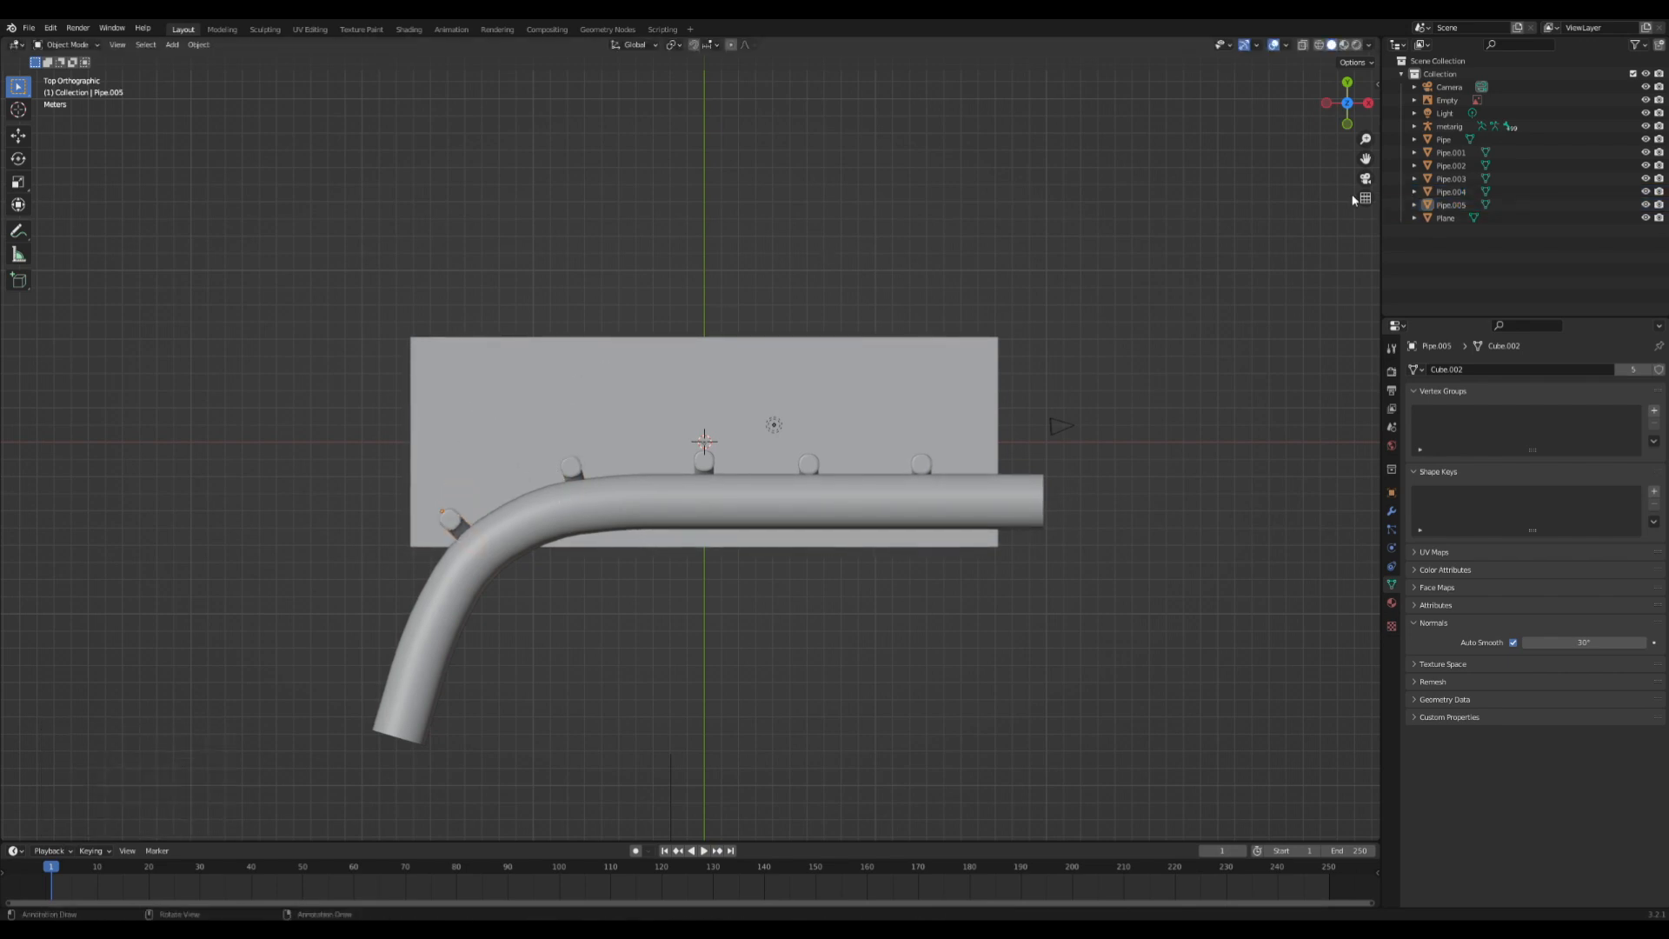
- Shift the first copy on the bend back toward the straight row and rotate it about 2.75°
left_click(573, 467)
key("g")
left_click(765, 426)
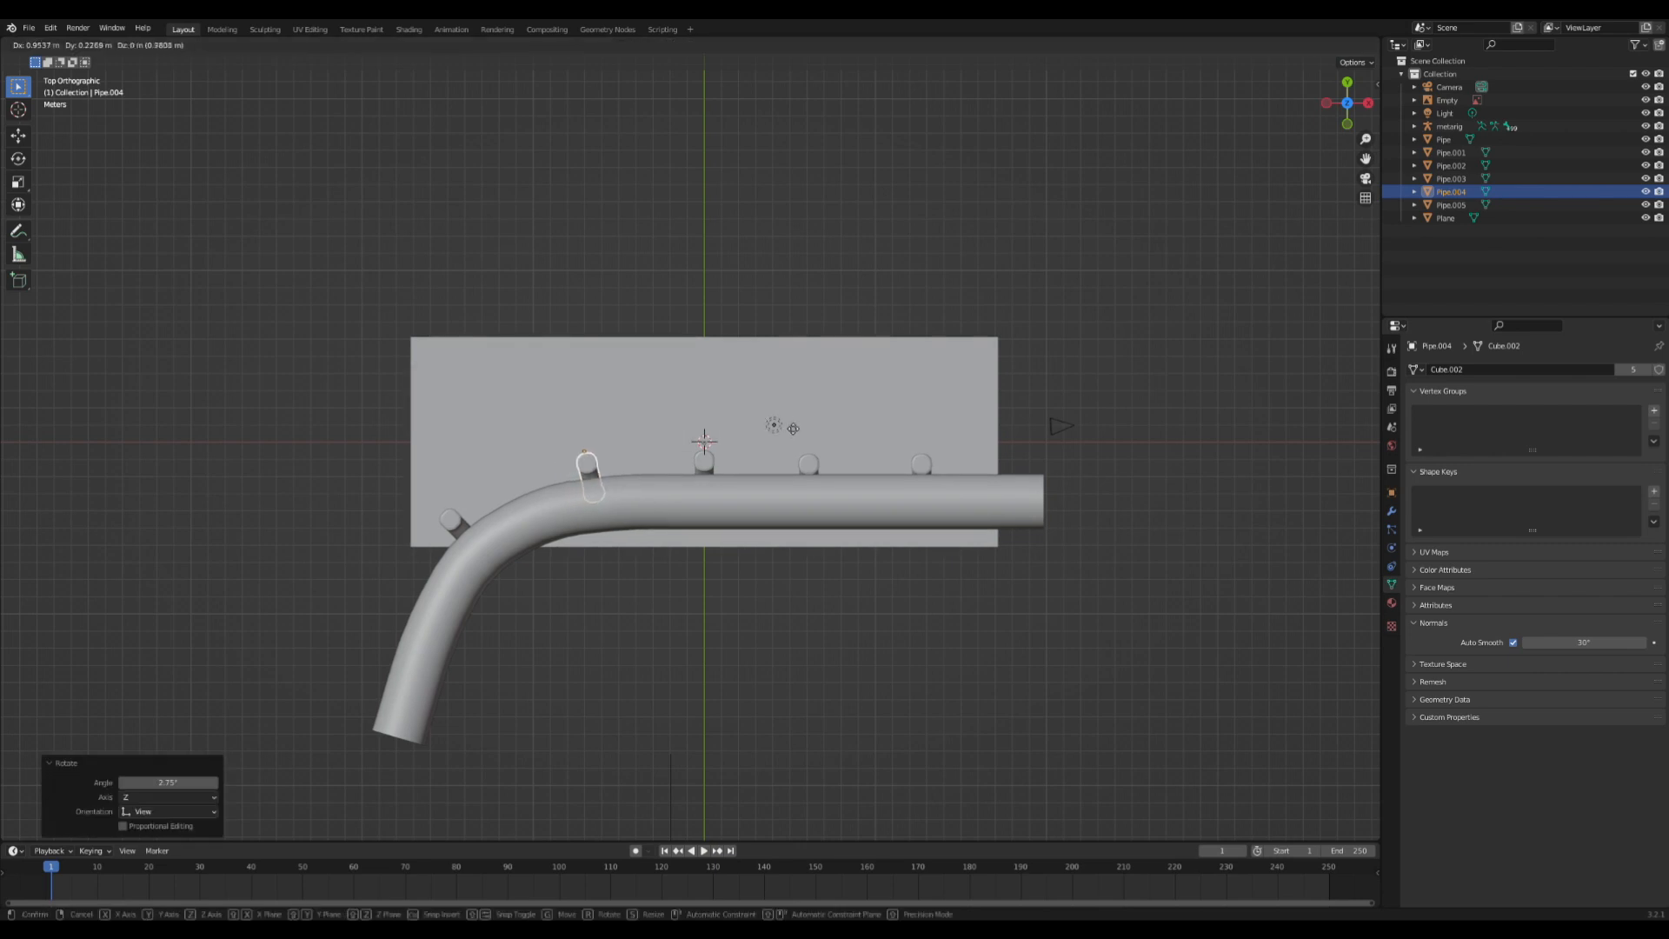
- Move the outermost copy on the bend about 1.41 m in X and 1.06 m in Y and adjust its rotation to the curve
left_click(445, 518)
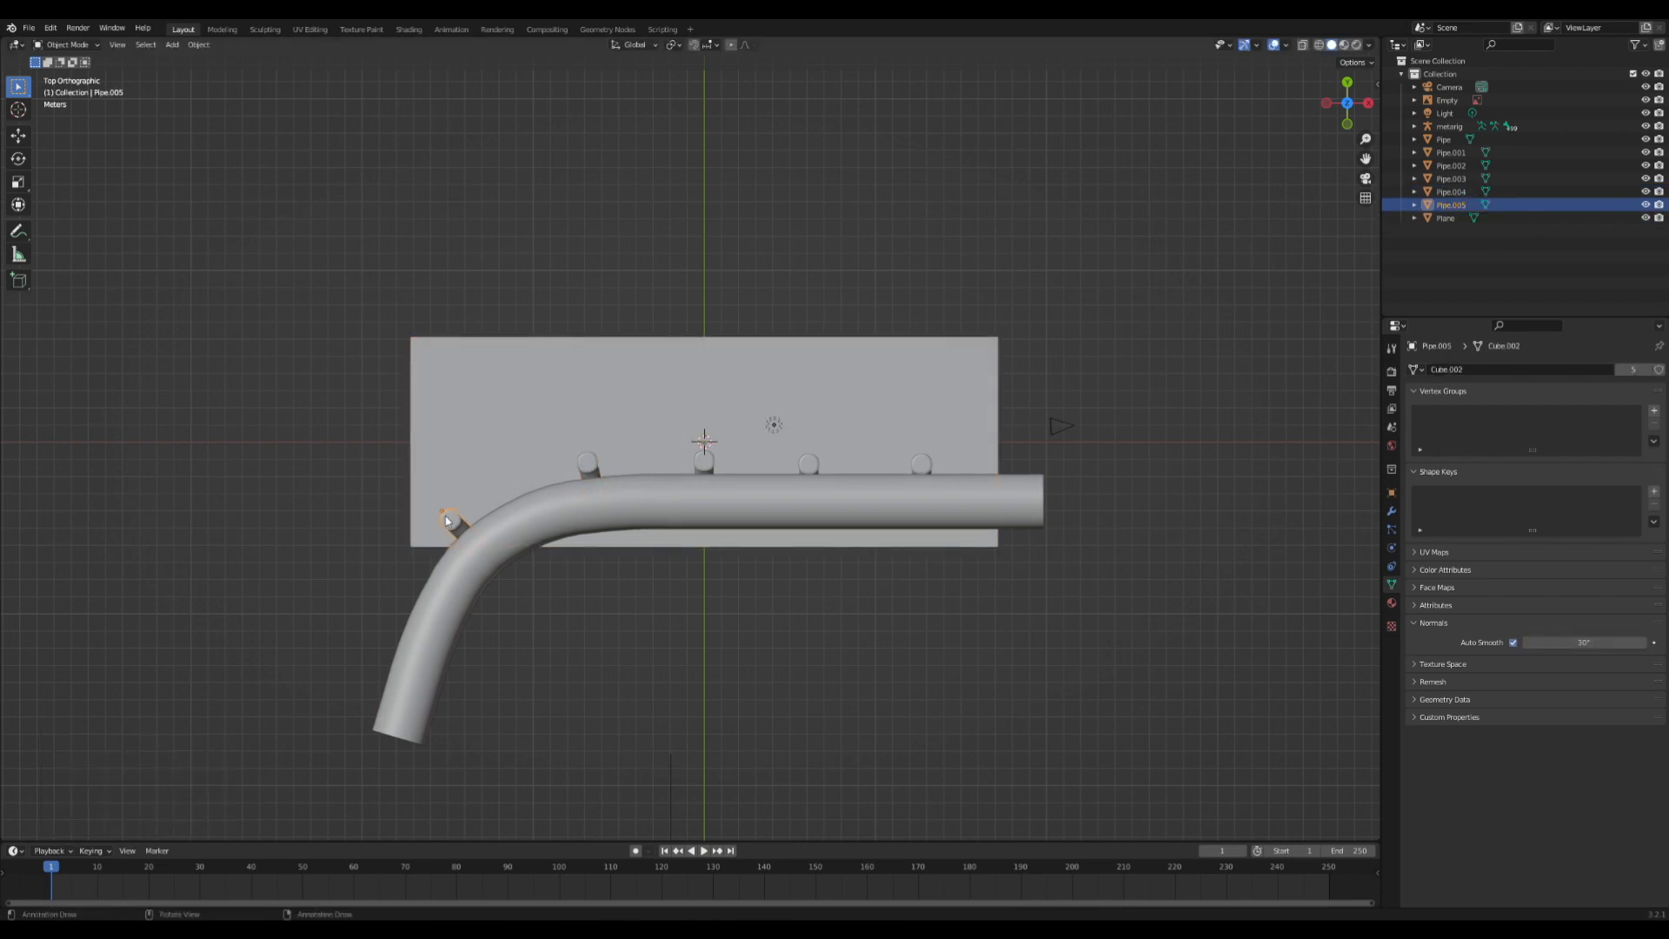
key("g")
left_click(469, 506)
key("r")
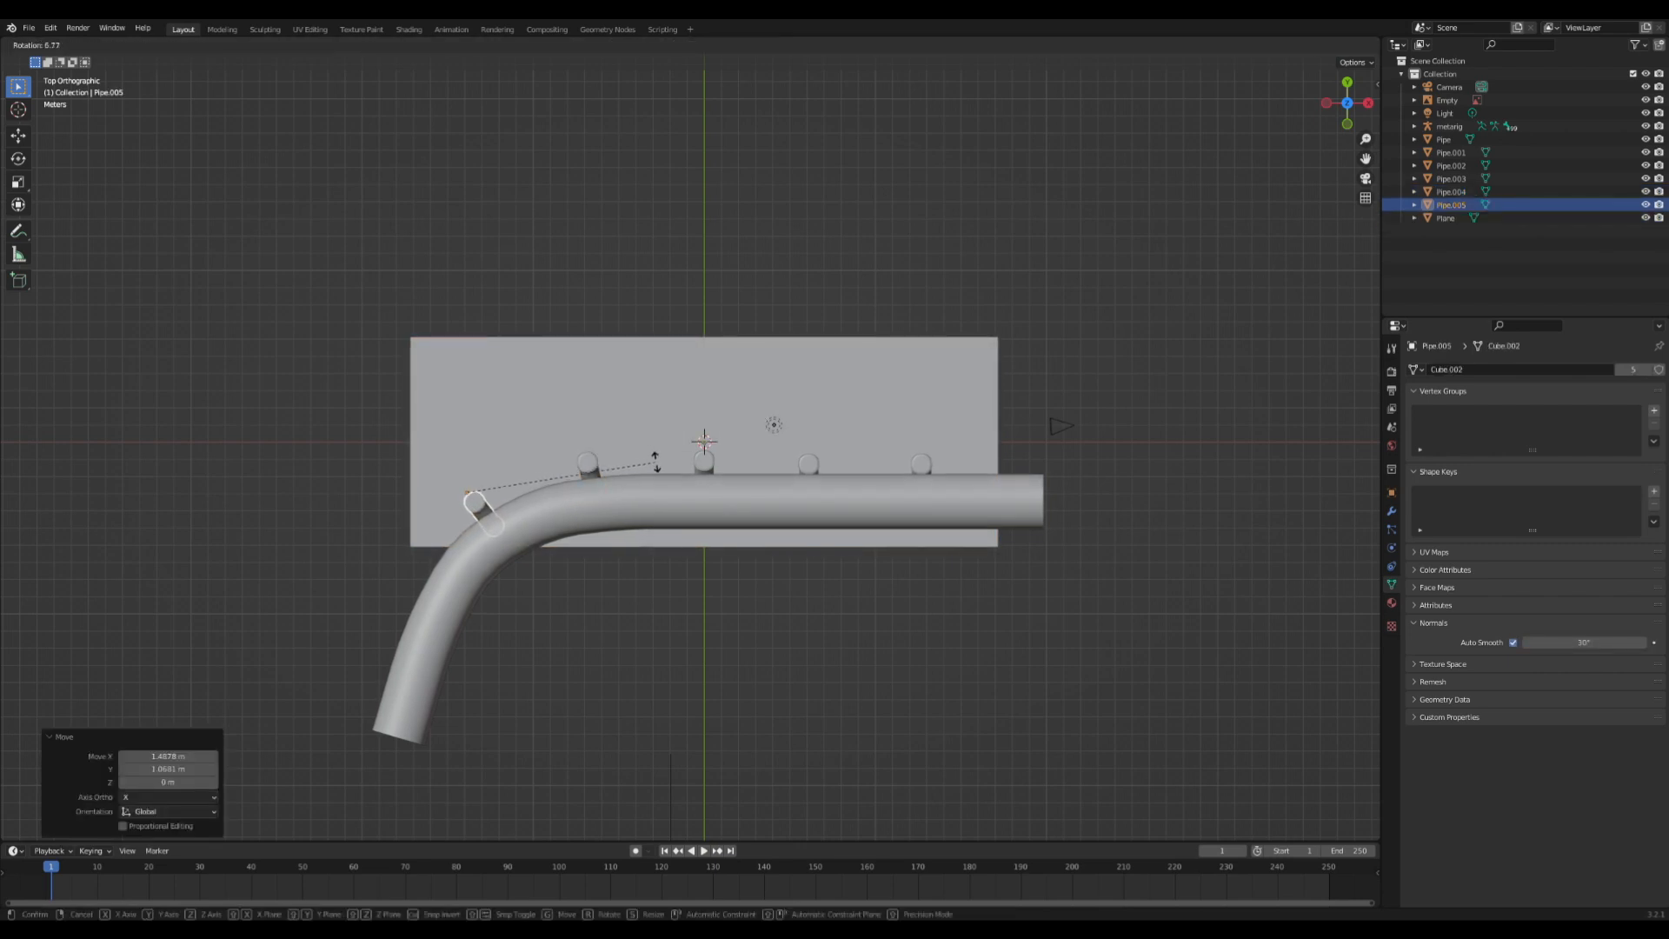
left_click(600, 459)
- Nudge the first copy on the bend slightly along the large pipe and adjust its rotation to follow the curve
left_click(587, 462)
key("r")
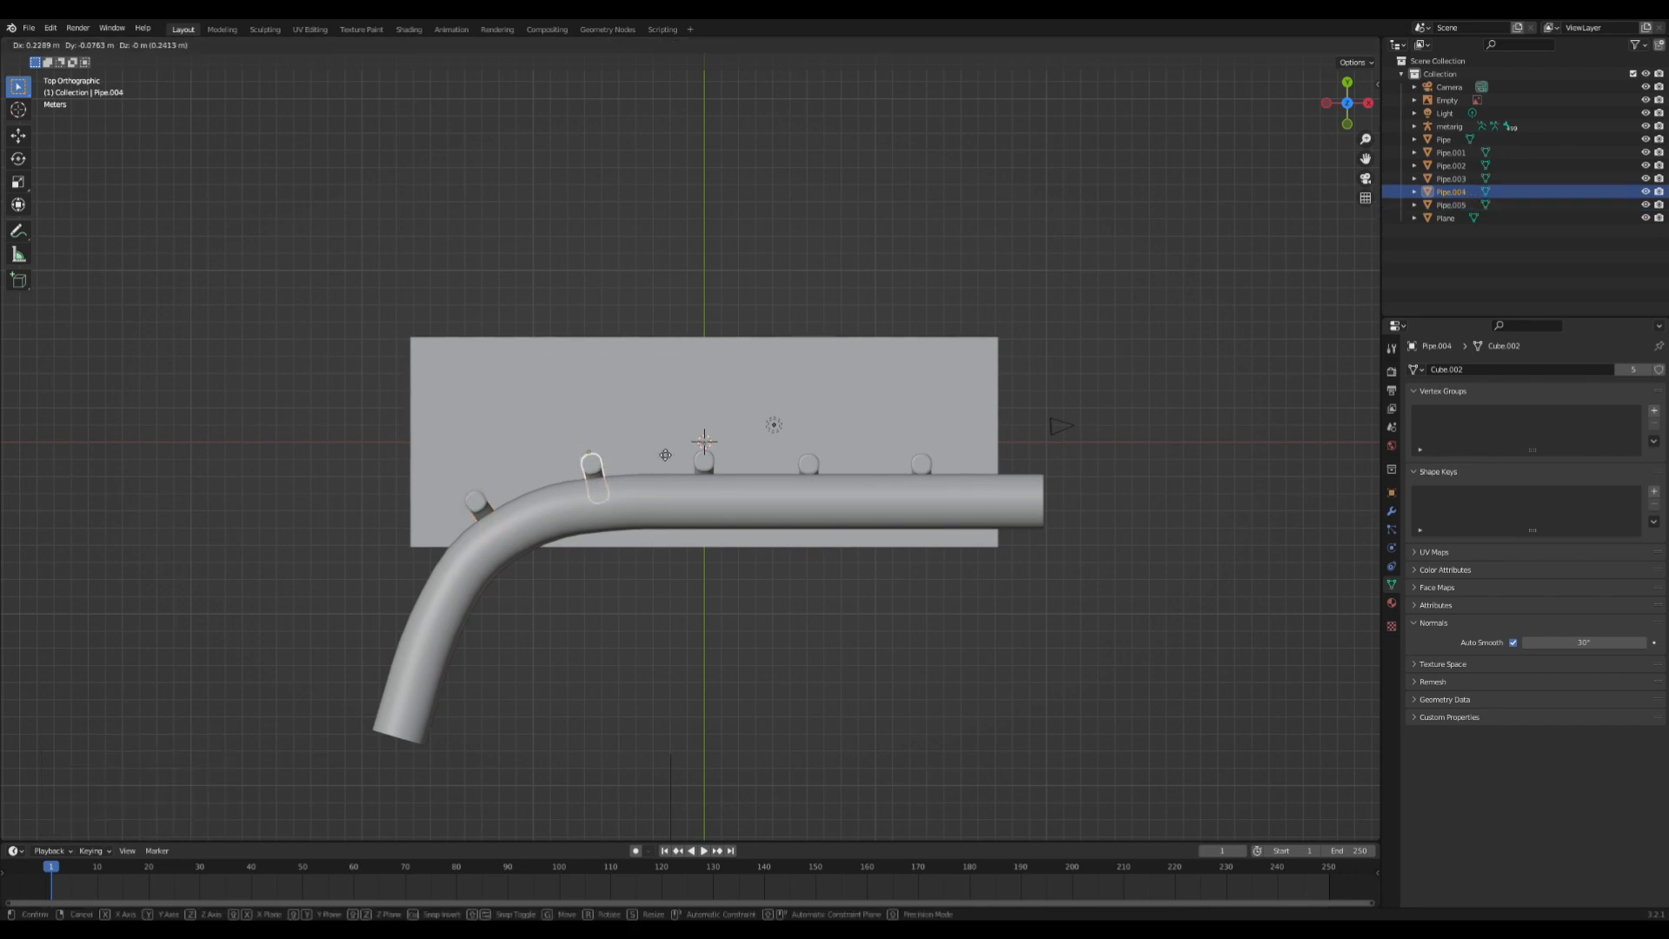
left_click(661, 453)
key("r")
left_click(691, 462)
- Examine the row of vertical pipes around the large pipe and compare it with the reference image
left_click(1367, 178)
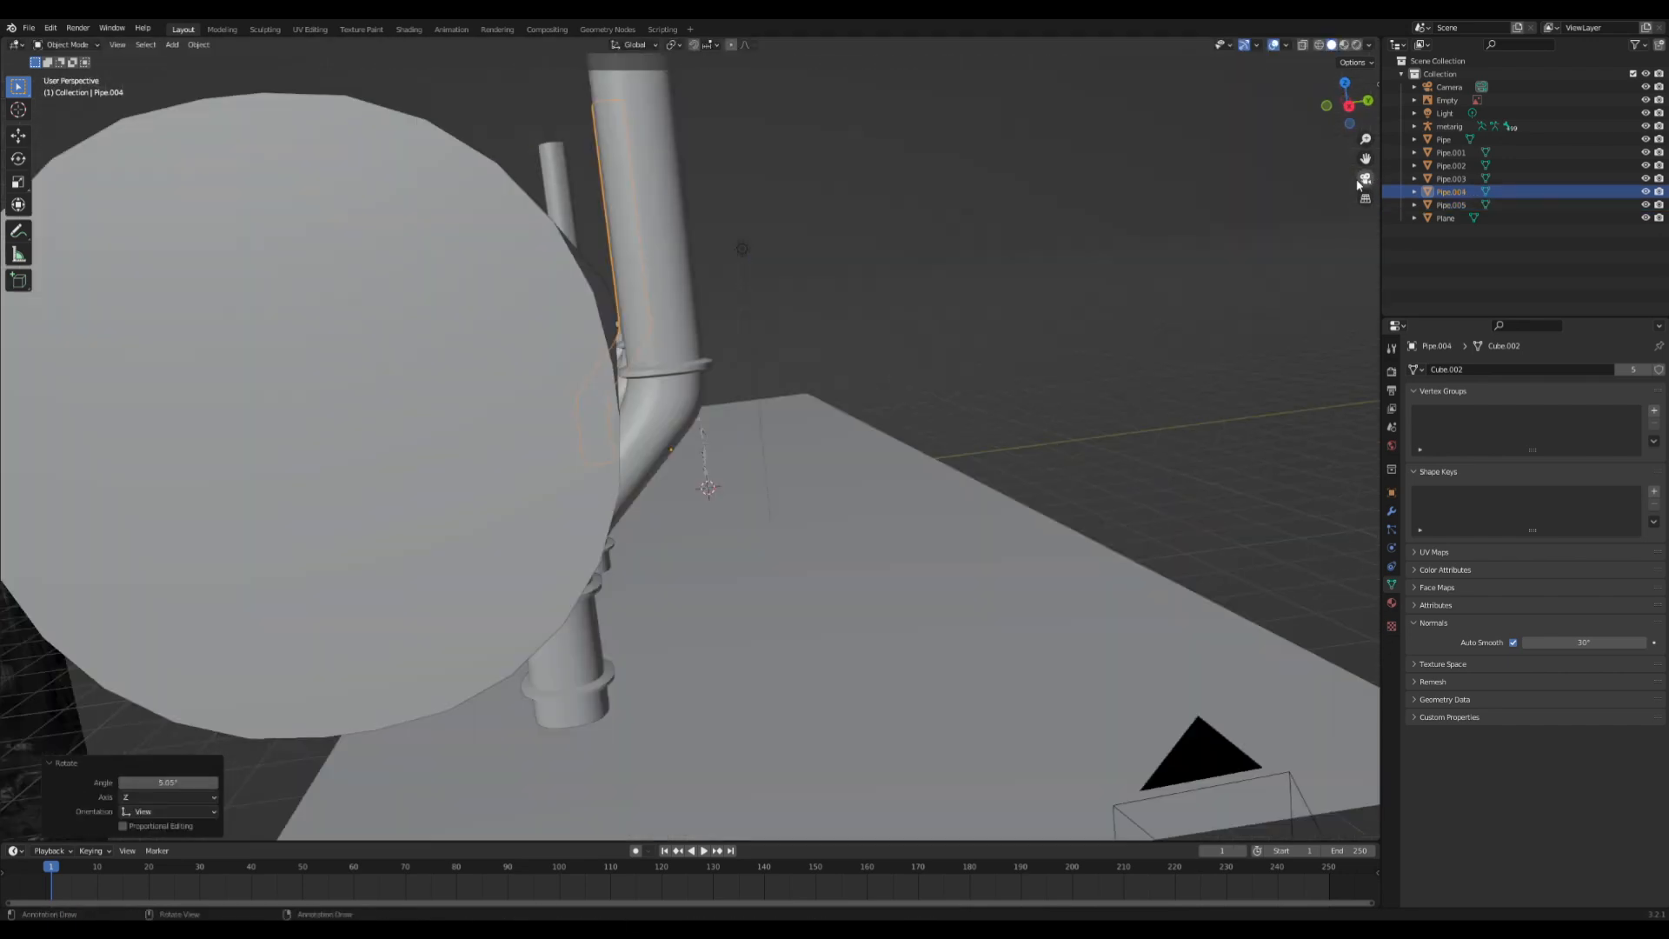
left_click(931, 352)
left_click(856, 380)
middle_click_drag(856, 380, 857, 332)
scroll(991, 449, "down", 6)
scroll(857, 332, "up", 5)
scroll(837, 337, "down", 3)
middle_click_drag(263, 331, 143, 383)
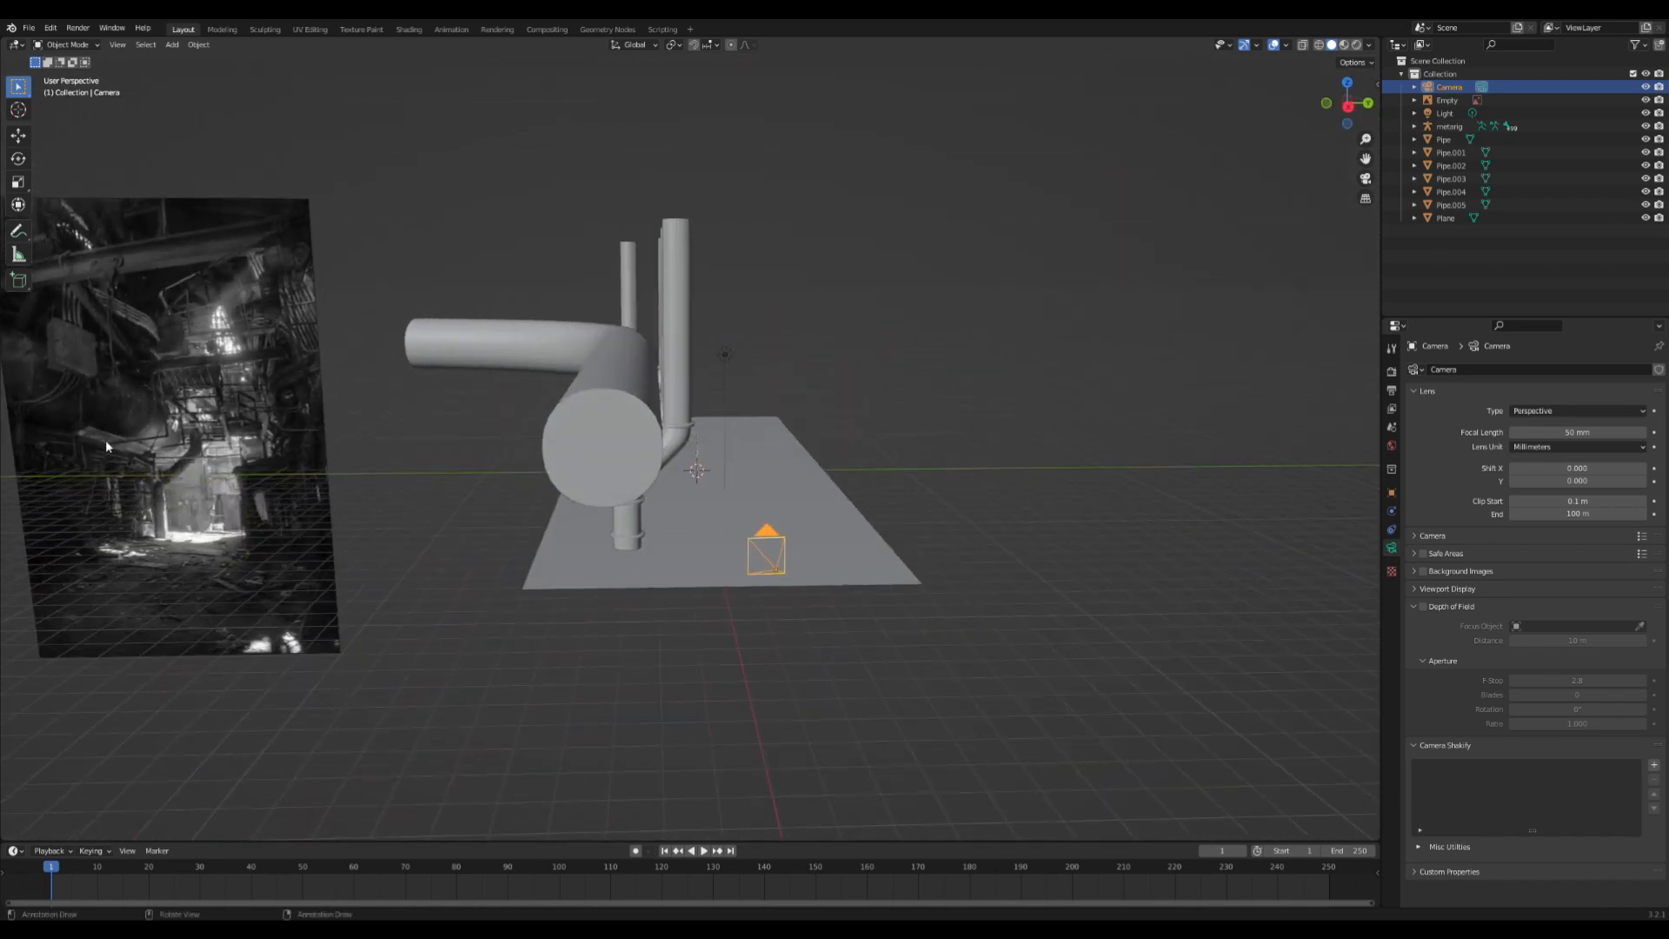
mouse_move(106, 446)
middle_mouse_down()
mouse_move(226, 453)
mouse_move(109, 472)
middle_mouse_up()
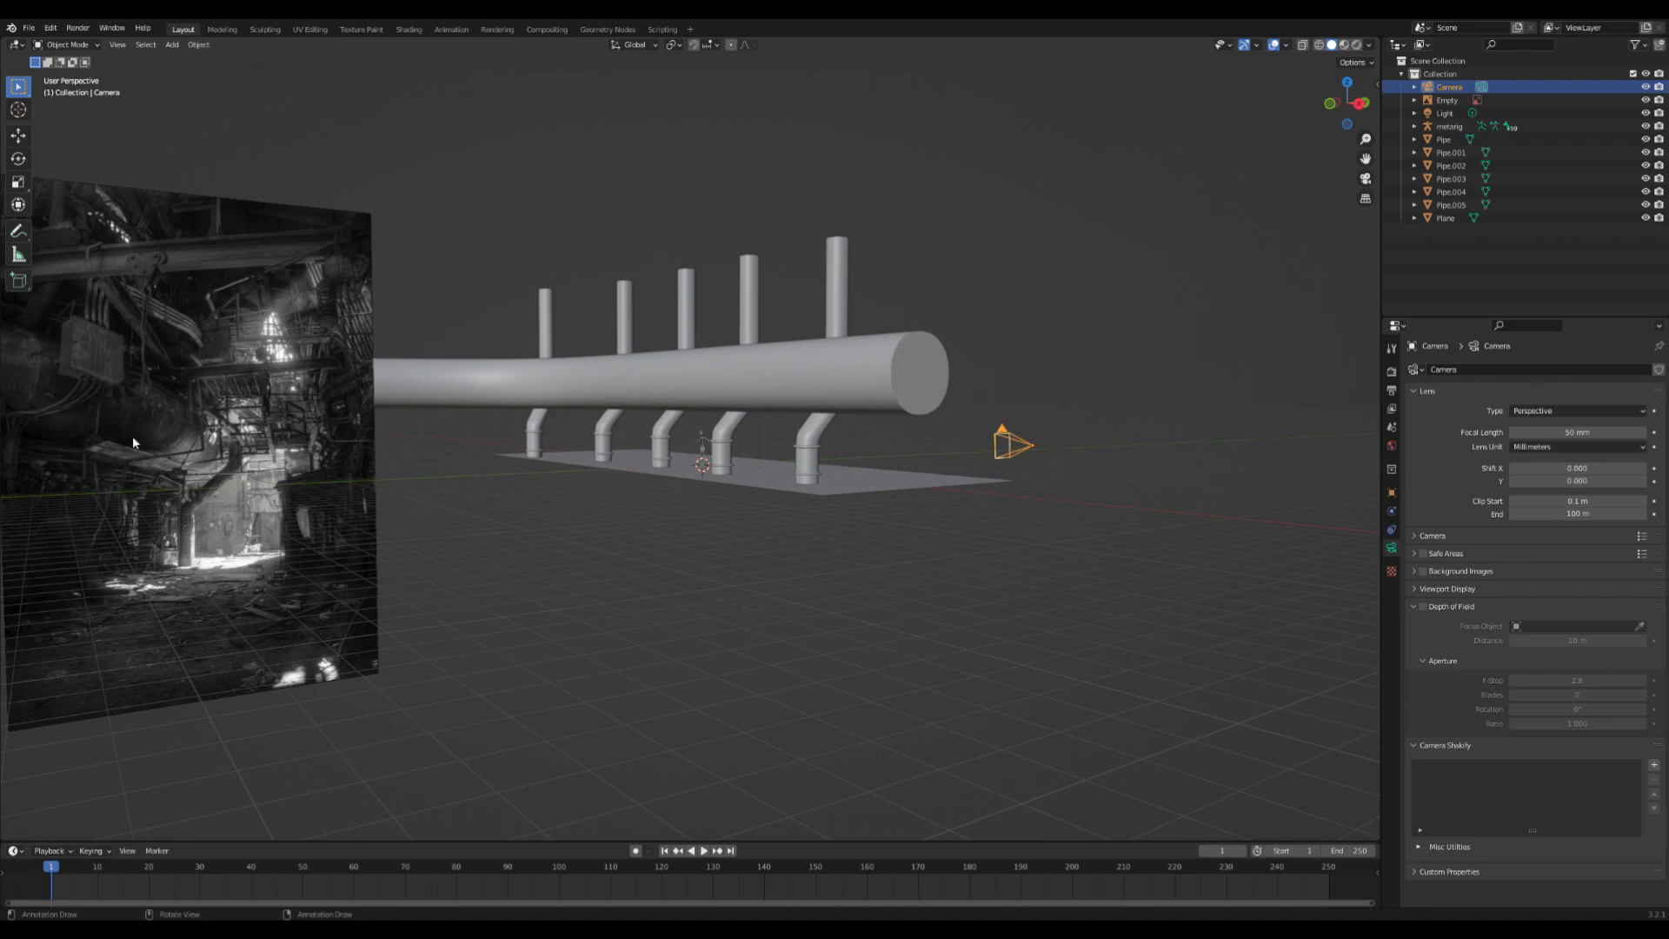
middle_click_drag(210, 393, 826, 403)
scroll(834, 405, "up", 5)
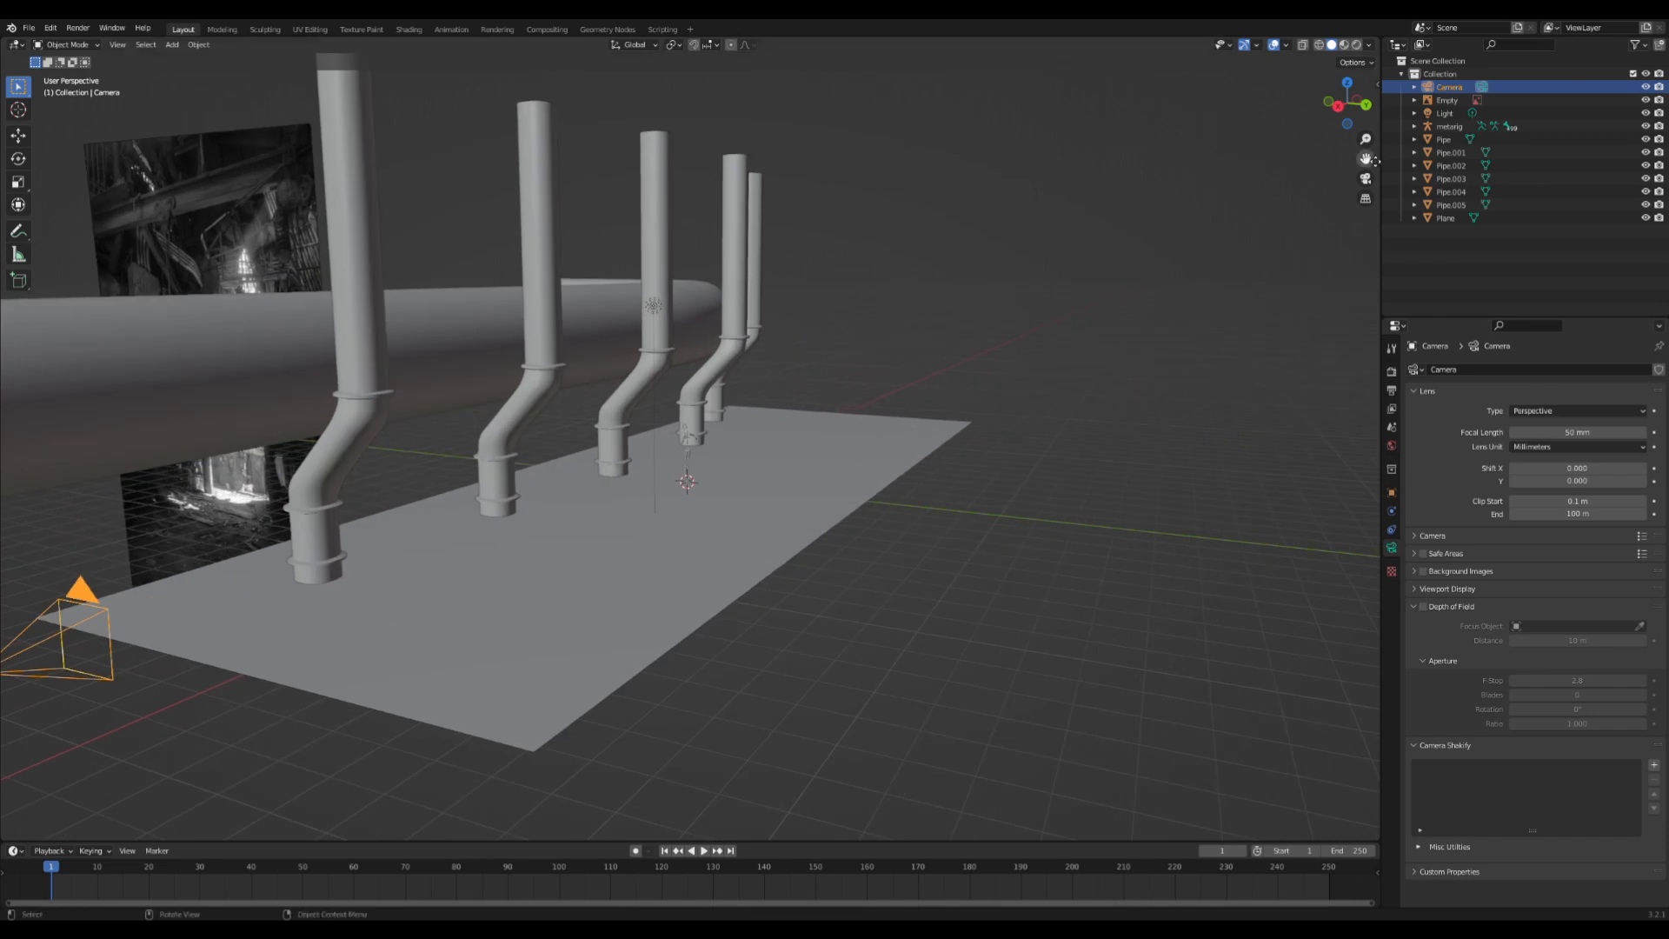
left_click_drag(1375, 161, 1469, 141)
- Add a 2 m cube at the world origin and save the file
key("shift+a")
mouse_move(848, 408)
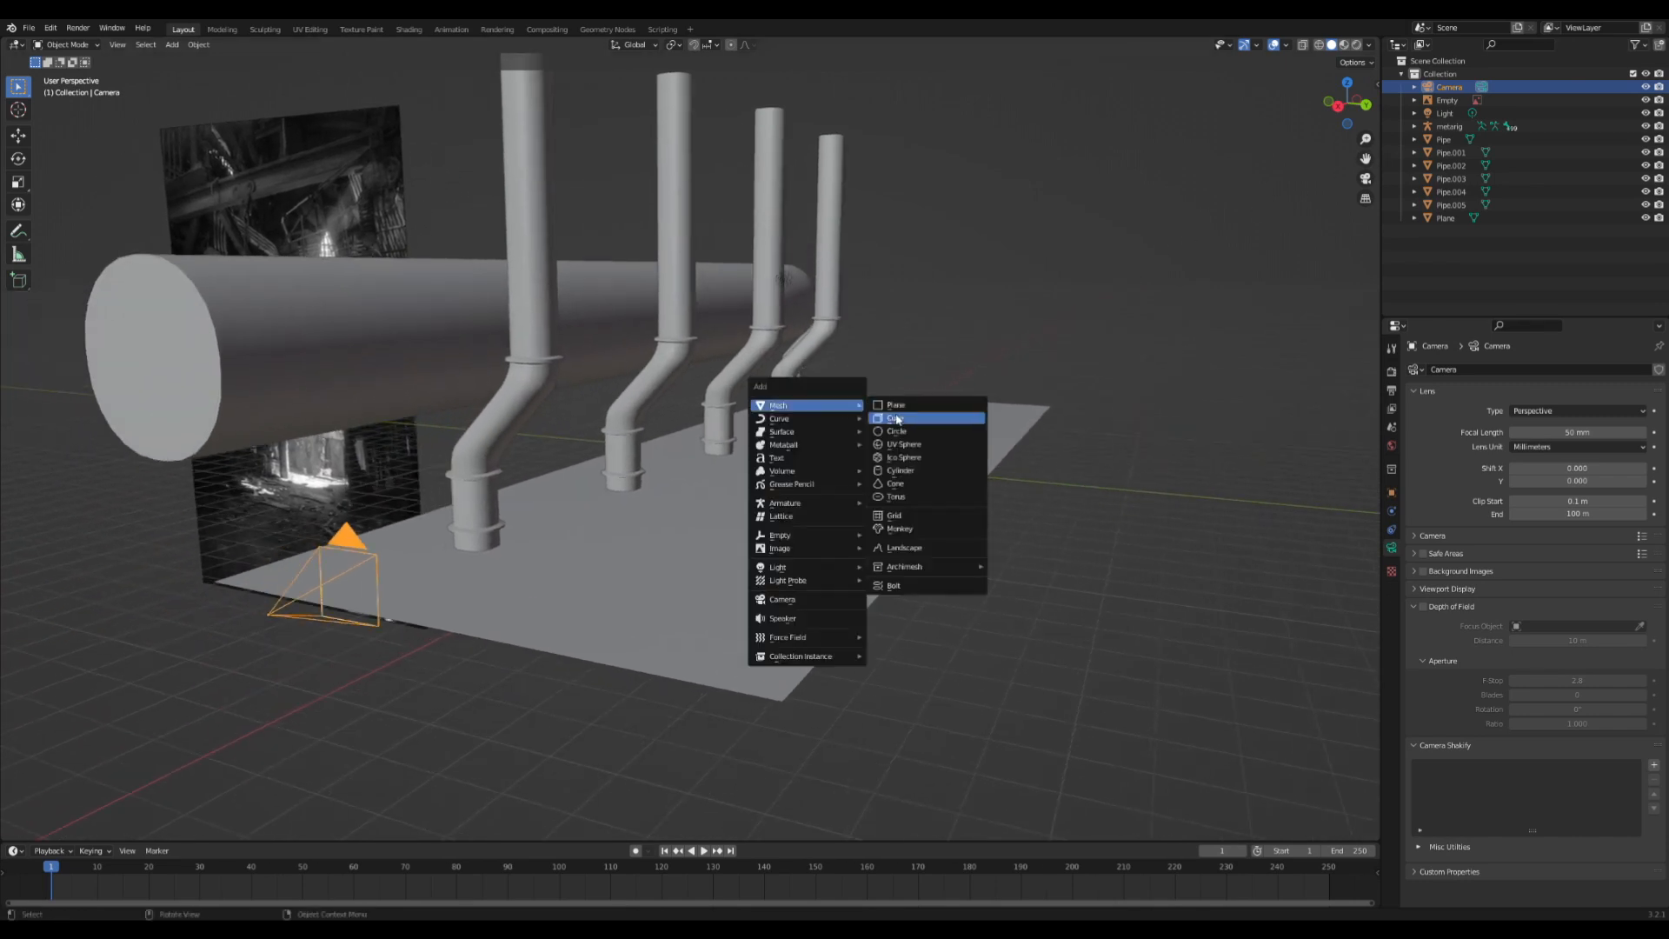
left_click(896, 419)
key("ctrl+s")
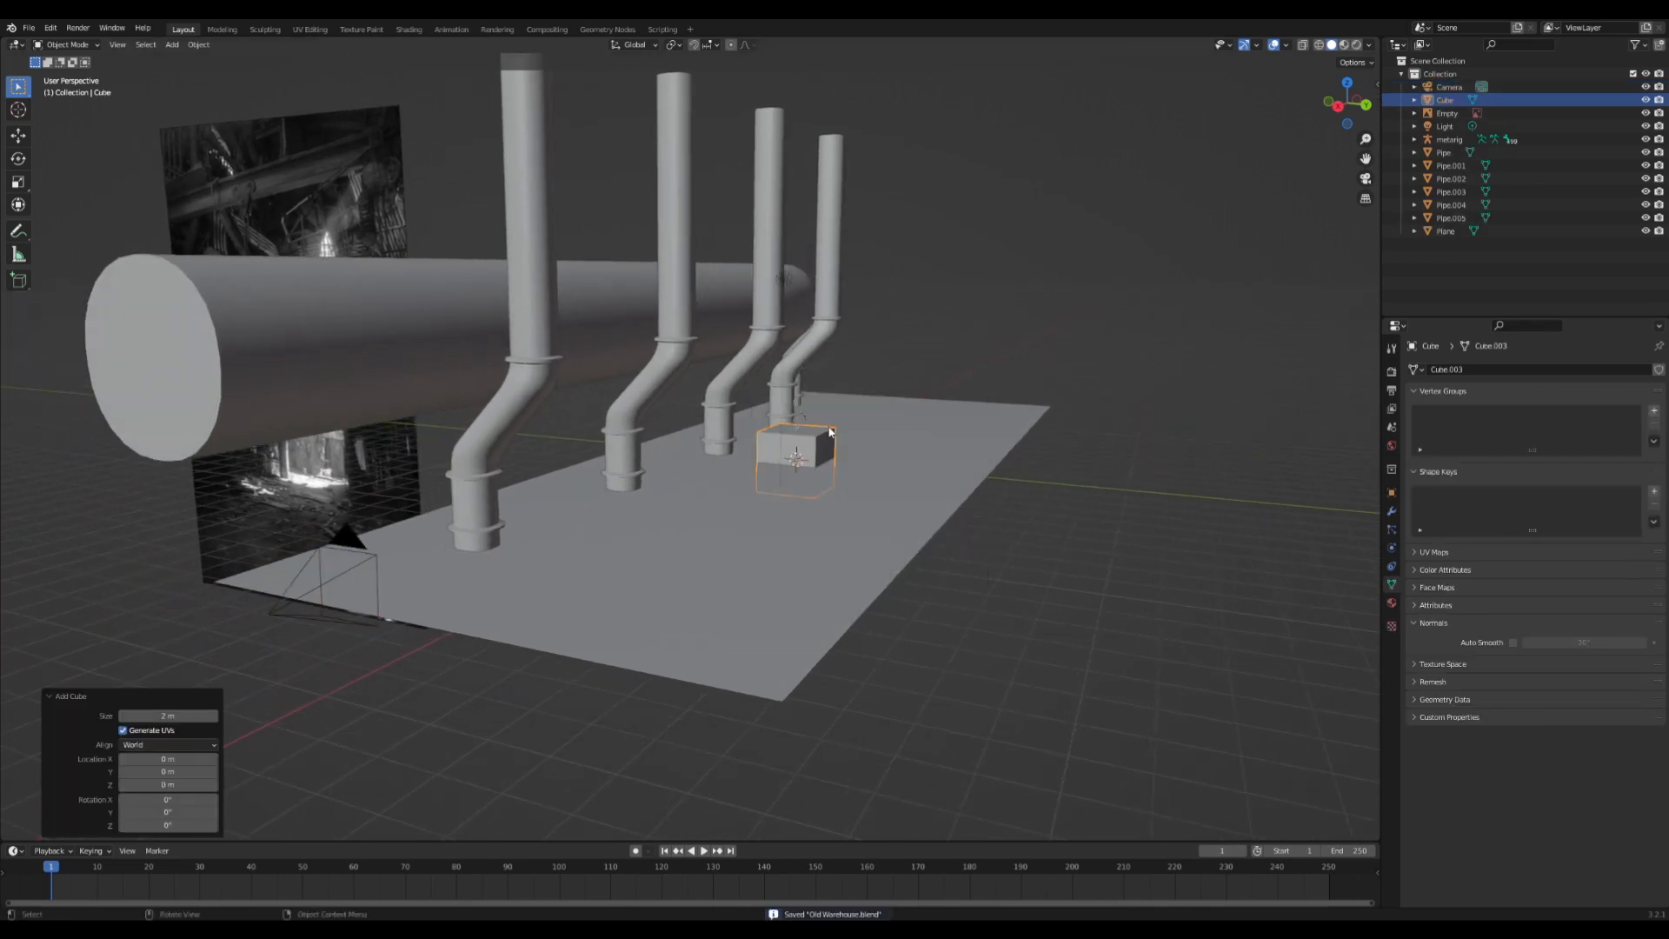
- Rename the cube object as Support Beams
left_click(1434, 102)
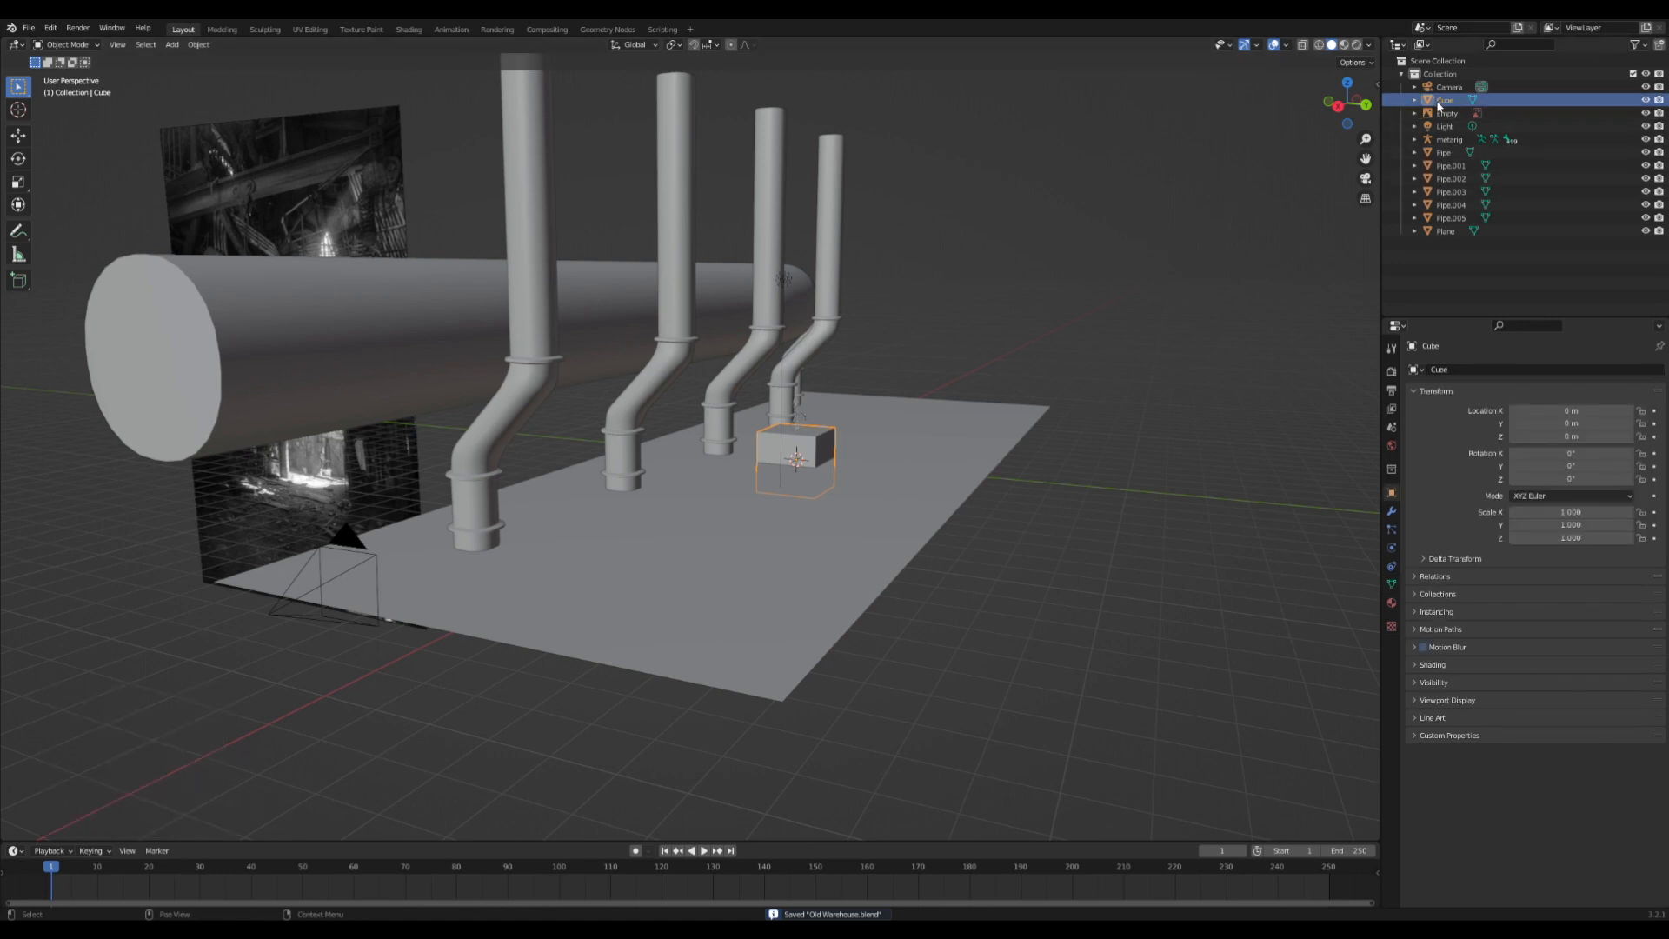
double_click(1439, 102)
type("S")
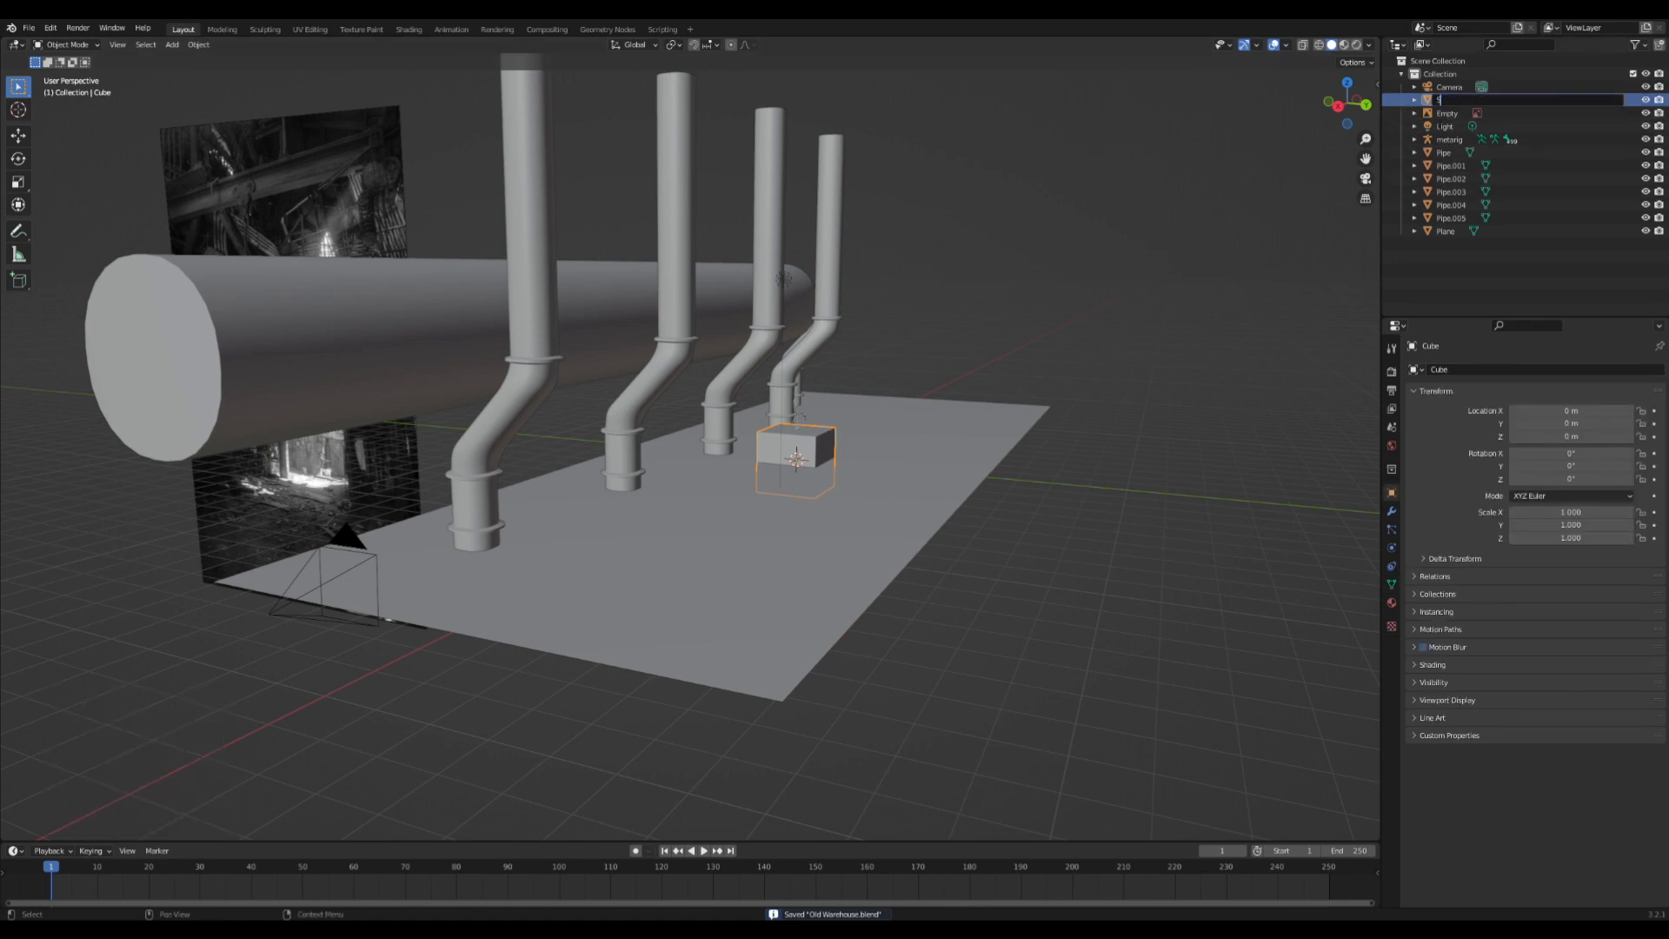
type("upport Beam")
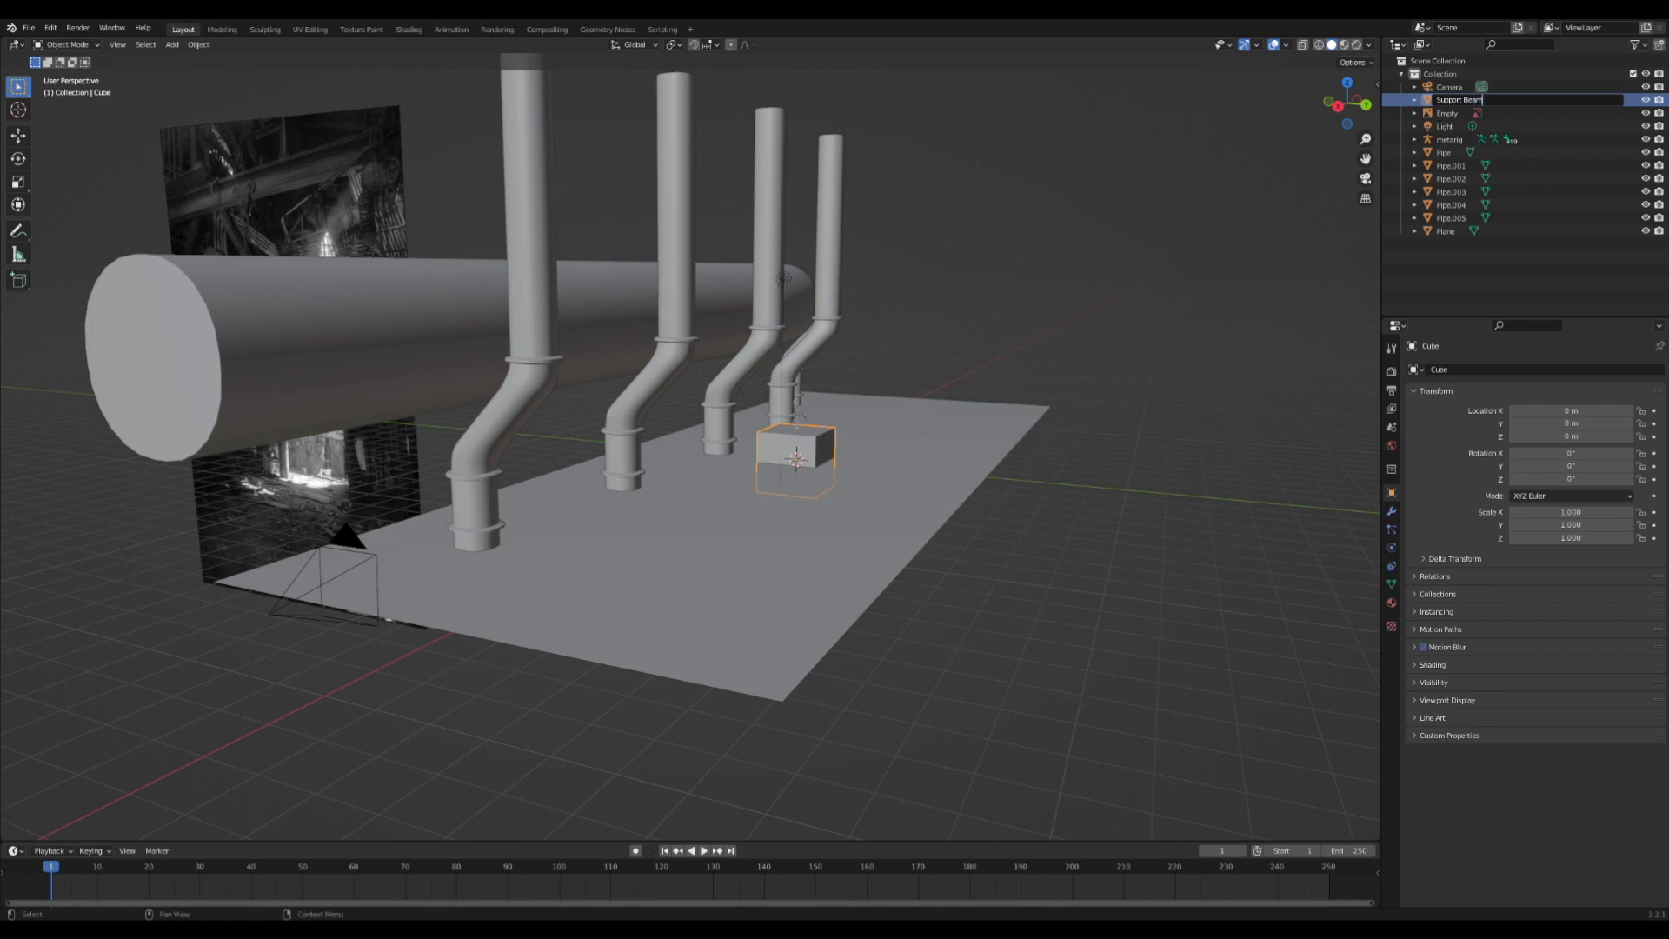
type("s")
key("Return")
- In Edit Mode, shrink the cube and move it up off the floor, close to the vertical pipes
key("Tab")
middle_click_drag(1016, 454, 976, 450)
key("s")
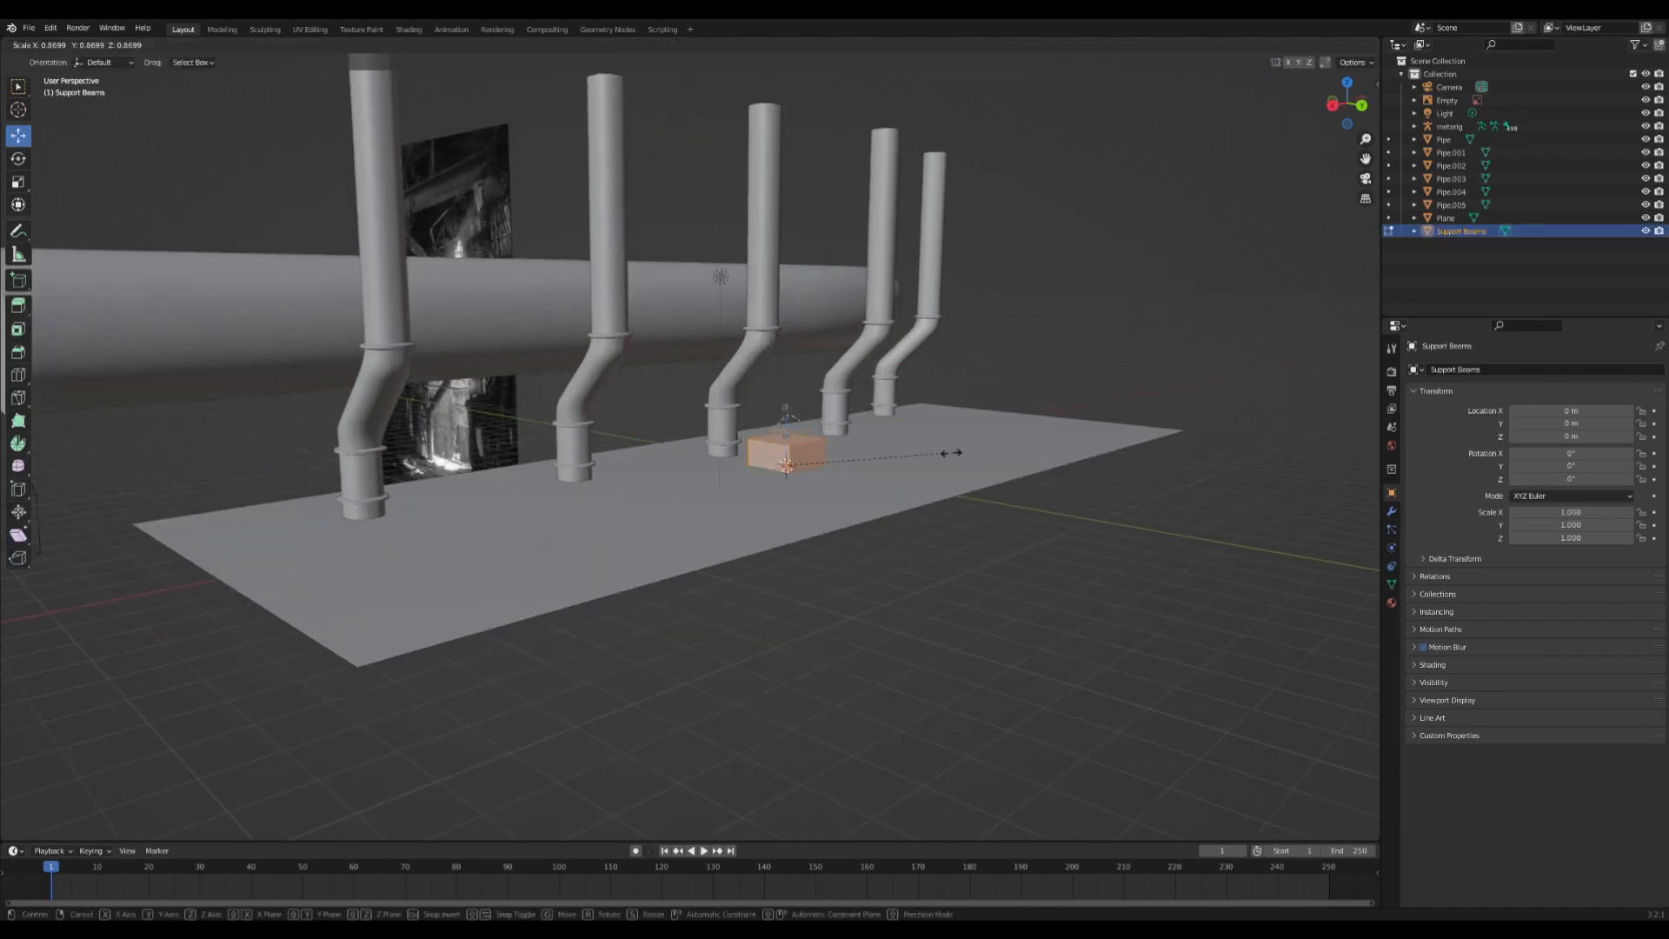
left_click(818, 471)
left_click_drag(788, 415, 826, 376)
- In right view, stretch the cube about 22 times along Y into a beam and raise it under the large pipe
left_click(1333, 105)
key("s")
key("y")
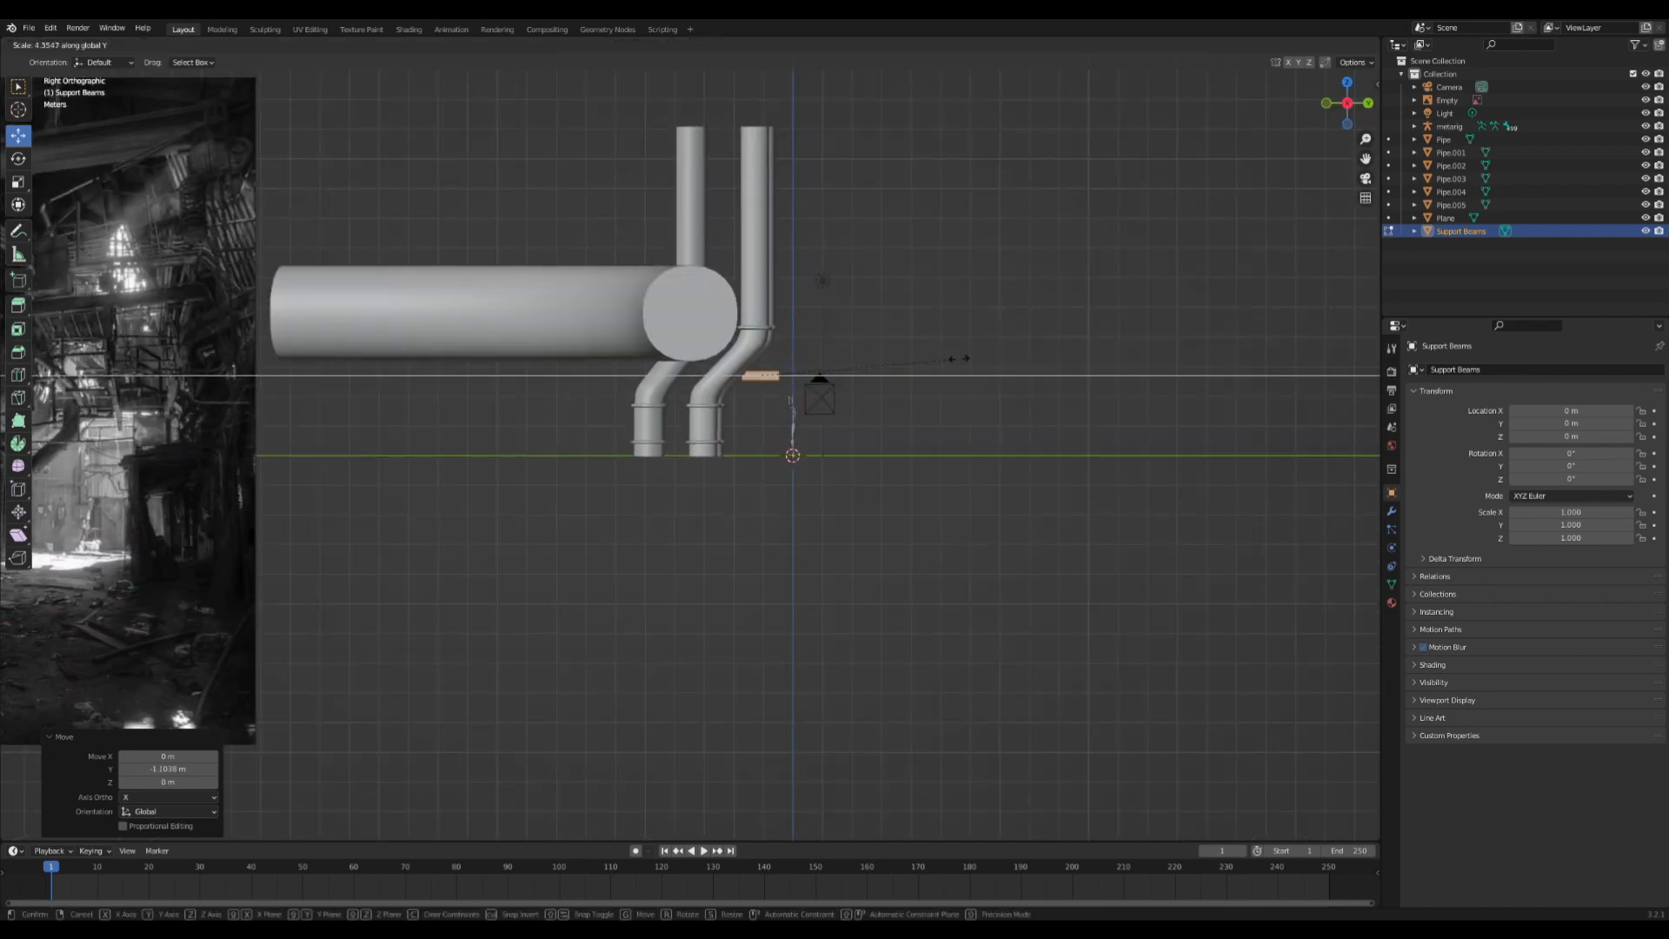
left_click(414, 266)
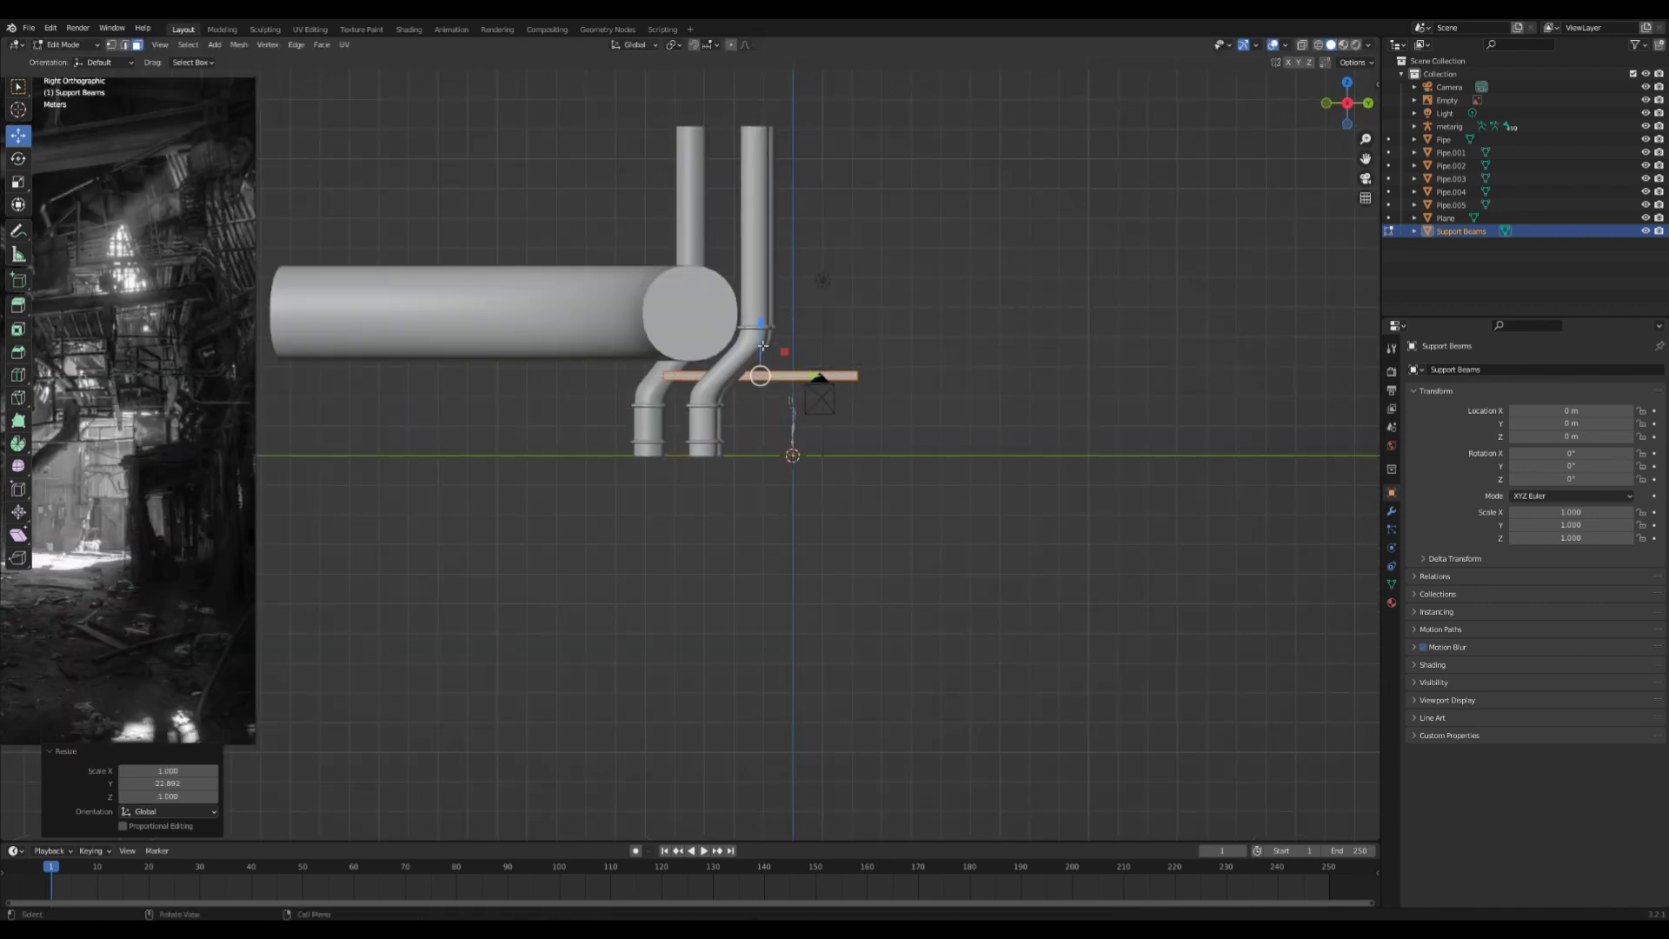
left_click_drag(762, 346, 762, 332)
- Move the beam about 2.5 m along X into the gap between two vertical pipes
middle_click_drag(762, 332, 629, 357)
scroll(629, 356, "up", 5)
key("Tab")
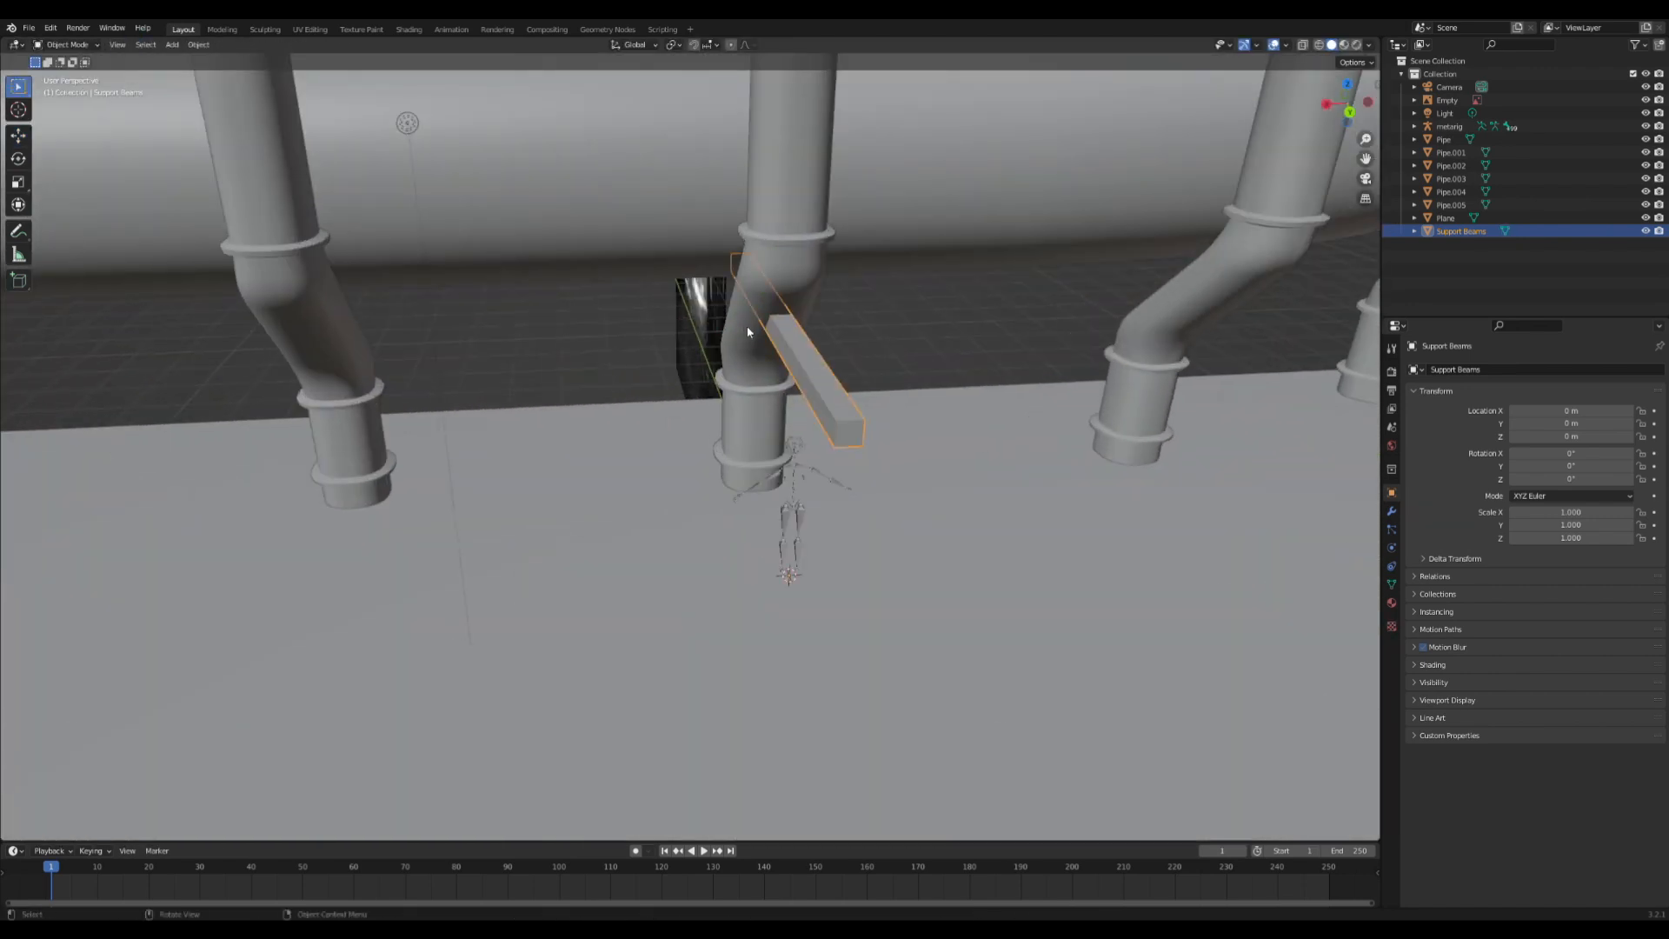
key("Tab")
left_click_drag(750, 331, 539, 344)
middle_click_drag(540, 344, 613, 279)
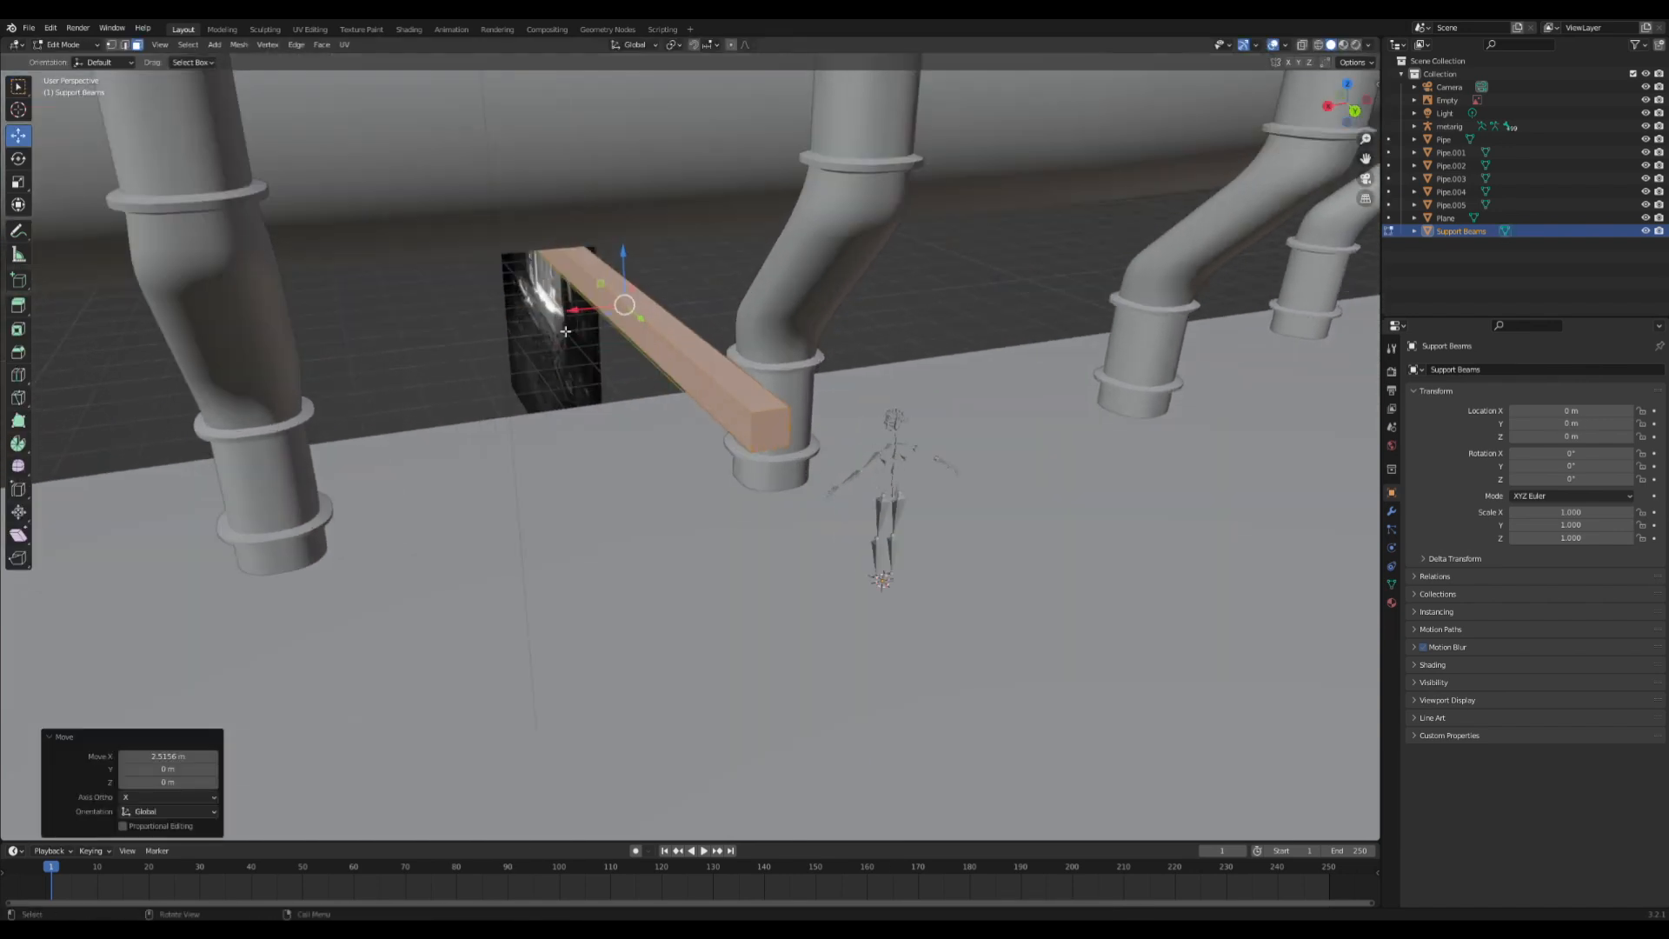
scroll(613, 280, "up", 2)
- Try a lengthwise loop cut slid close to the beam's edge and select a face in face mode
left_click(18, 374)
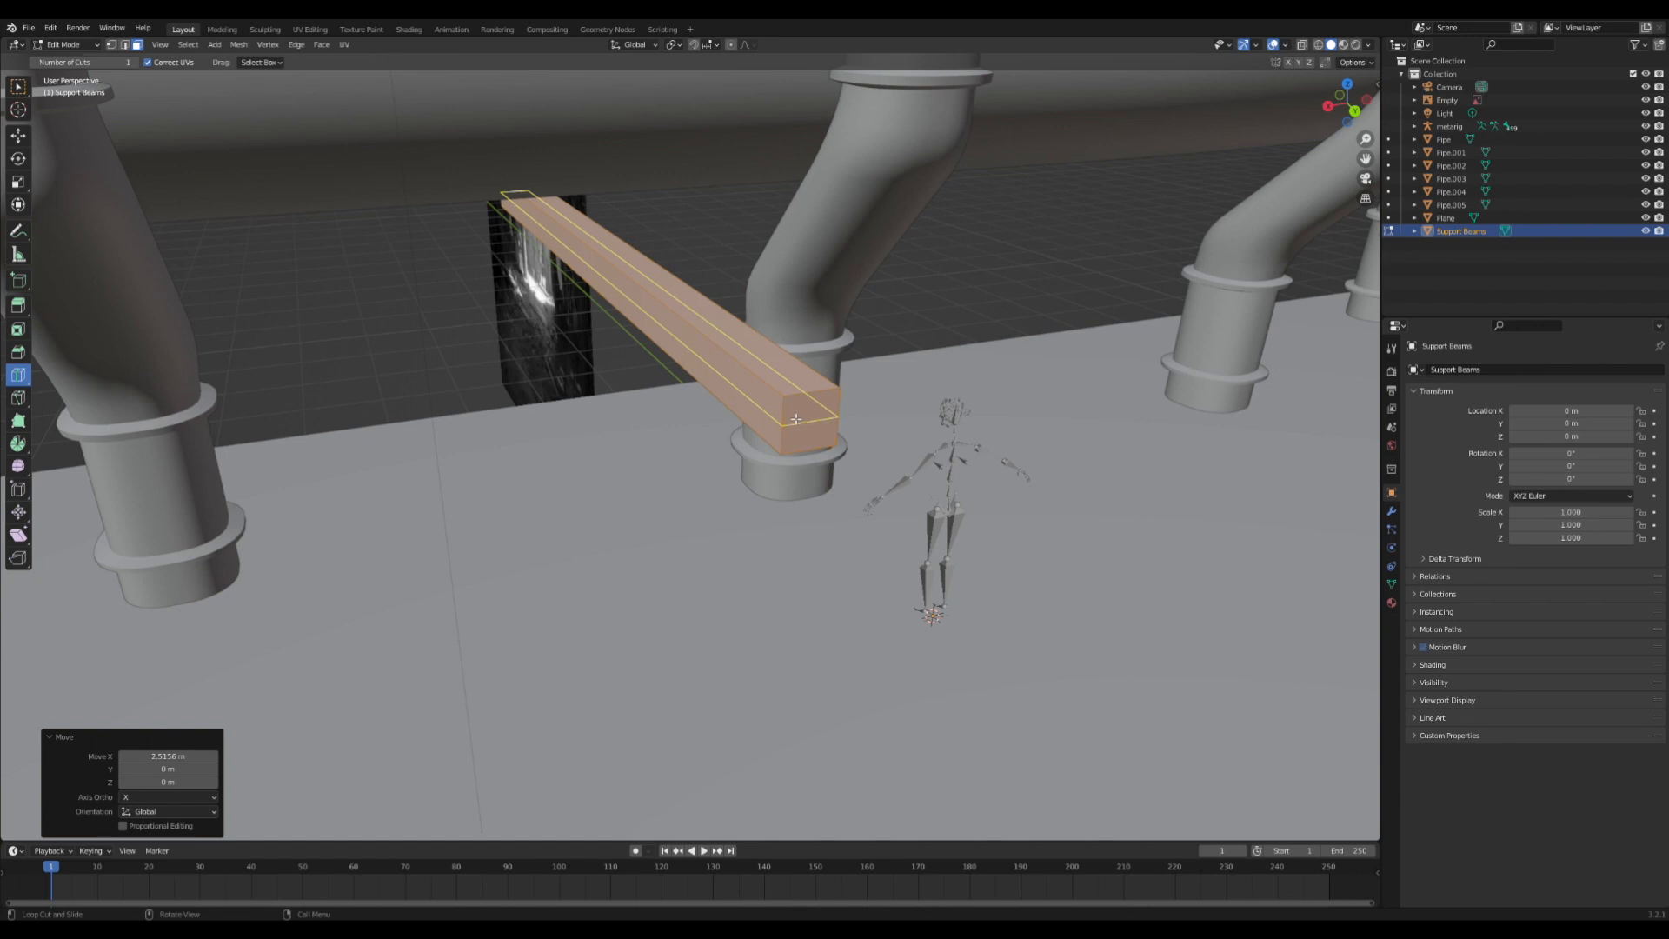
left_click_drag(796, 419, 856, 397)
left_click(16, 137)
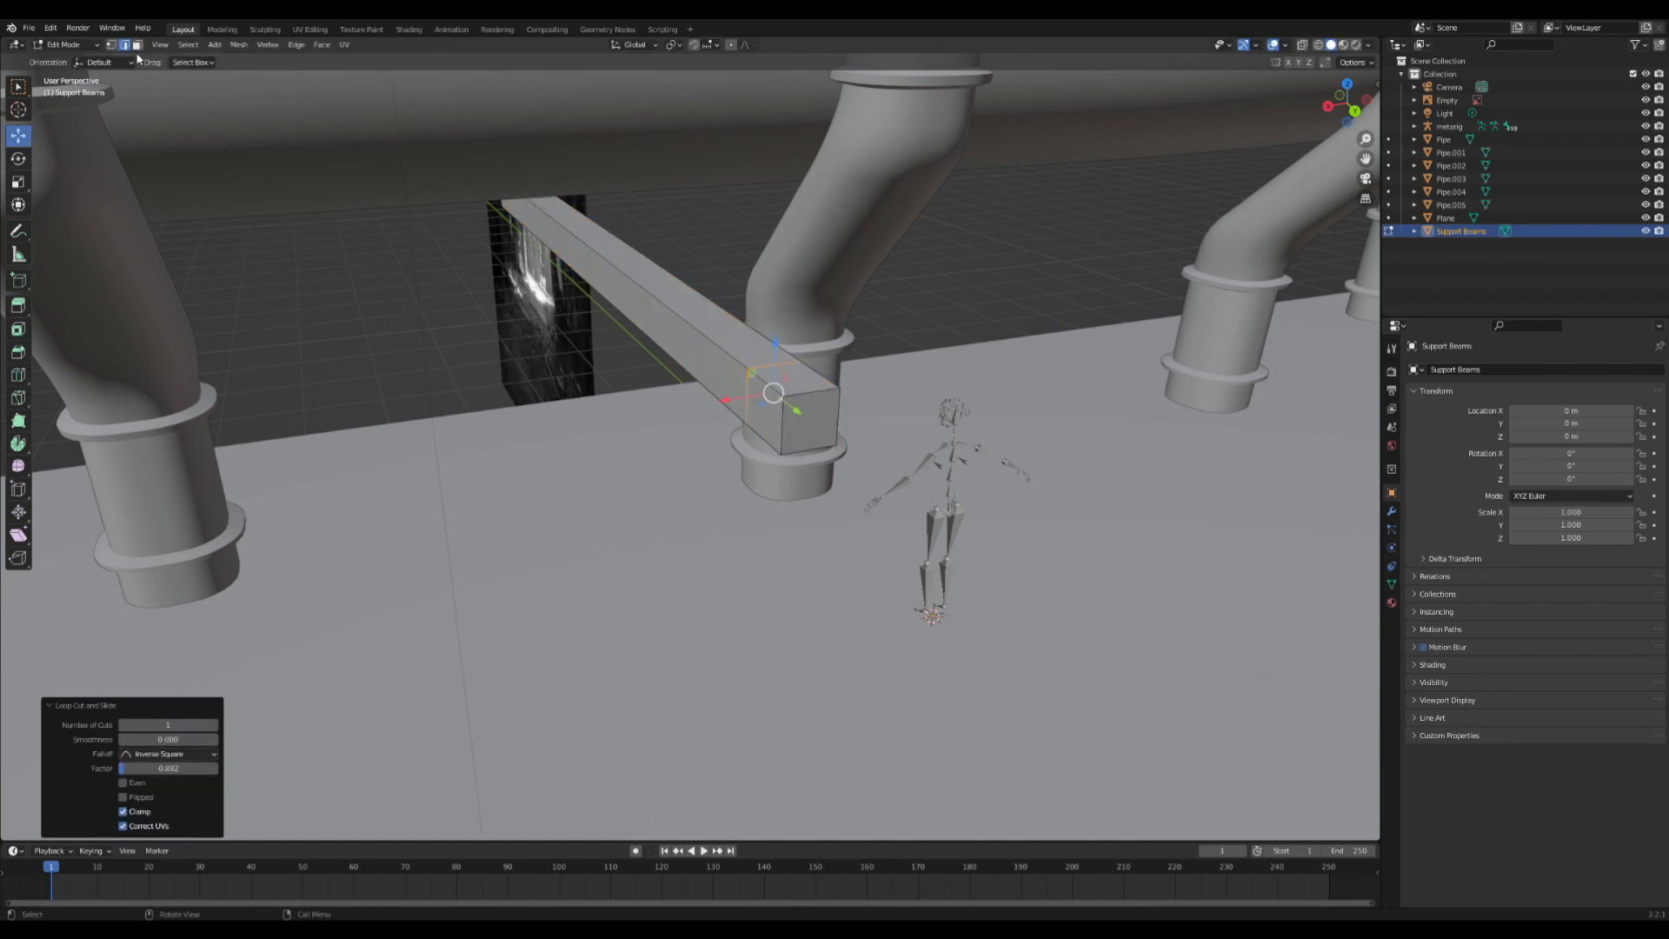
left_click(137, 45)
left_click(798, 377)
scroll(790, 368, "down", 3)
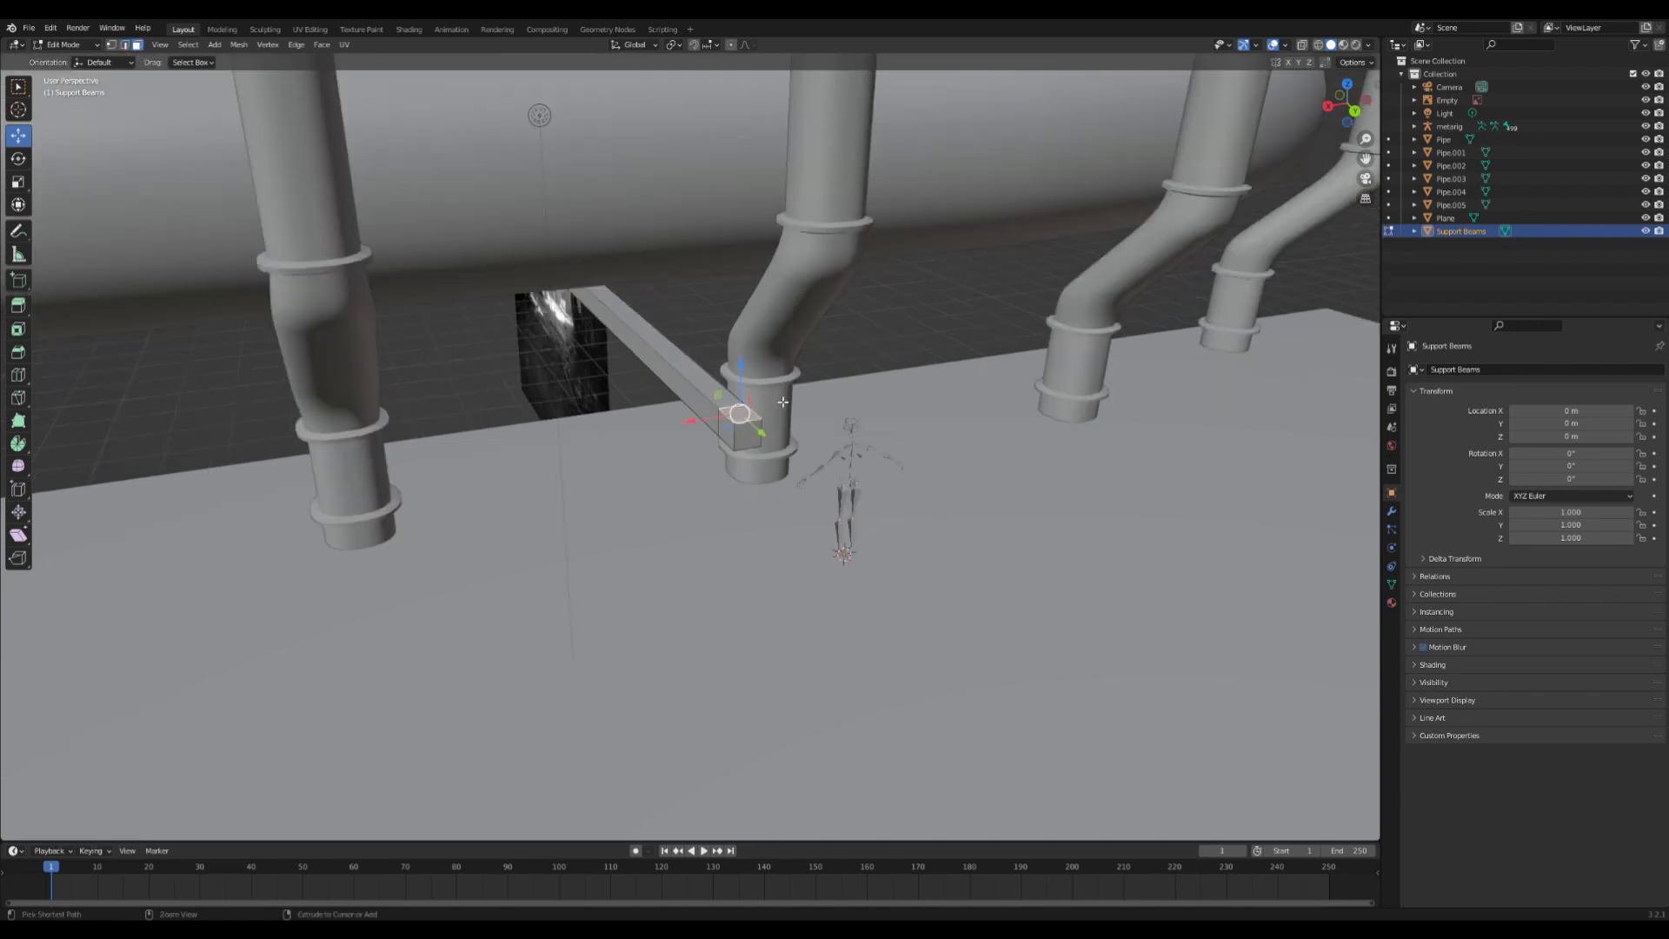
- Undo the face selection and the off-centre loop cut on the beam
key("ctrl+z")
key("ctrl+z")
key("ctrl+z")
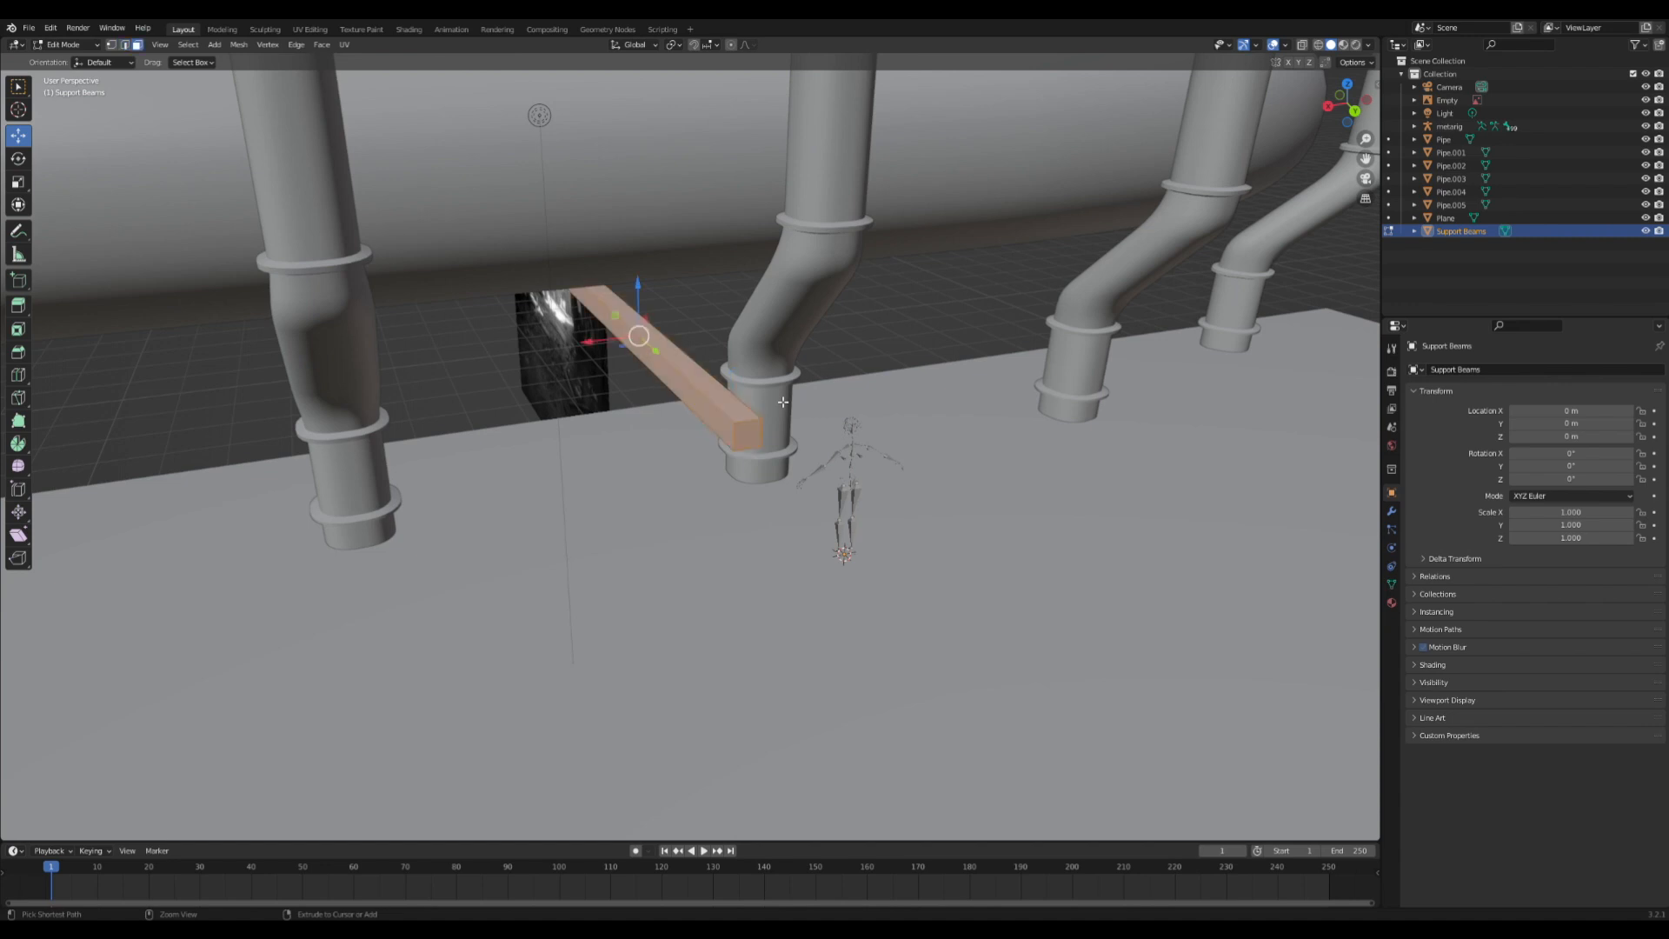
- Add a centred lengthwise loop cut around the beam and bevel it into one wide band with 1 segment
left_click(17, 375)
left_click(748, 432)
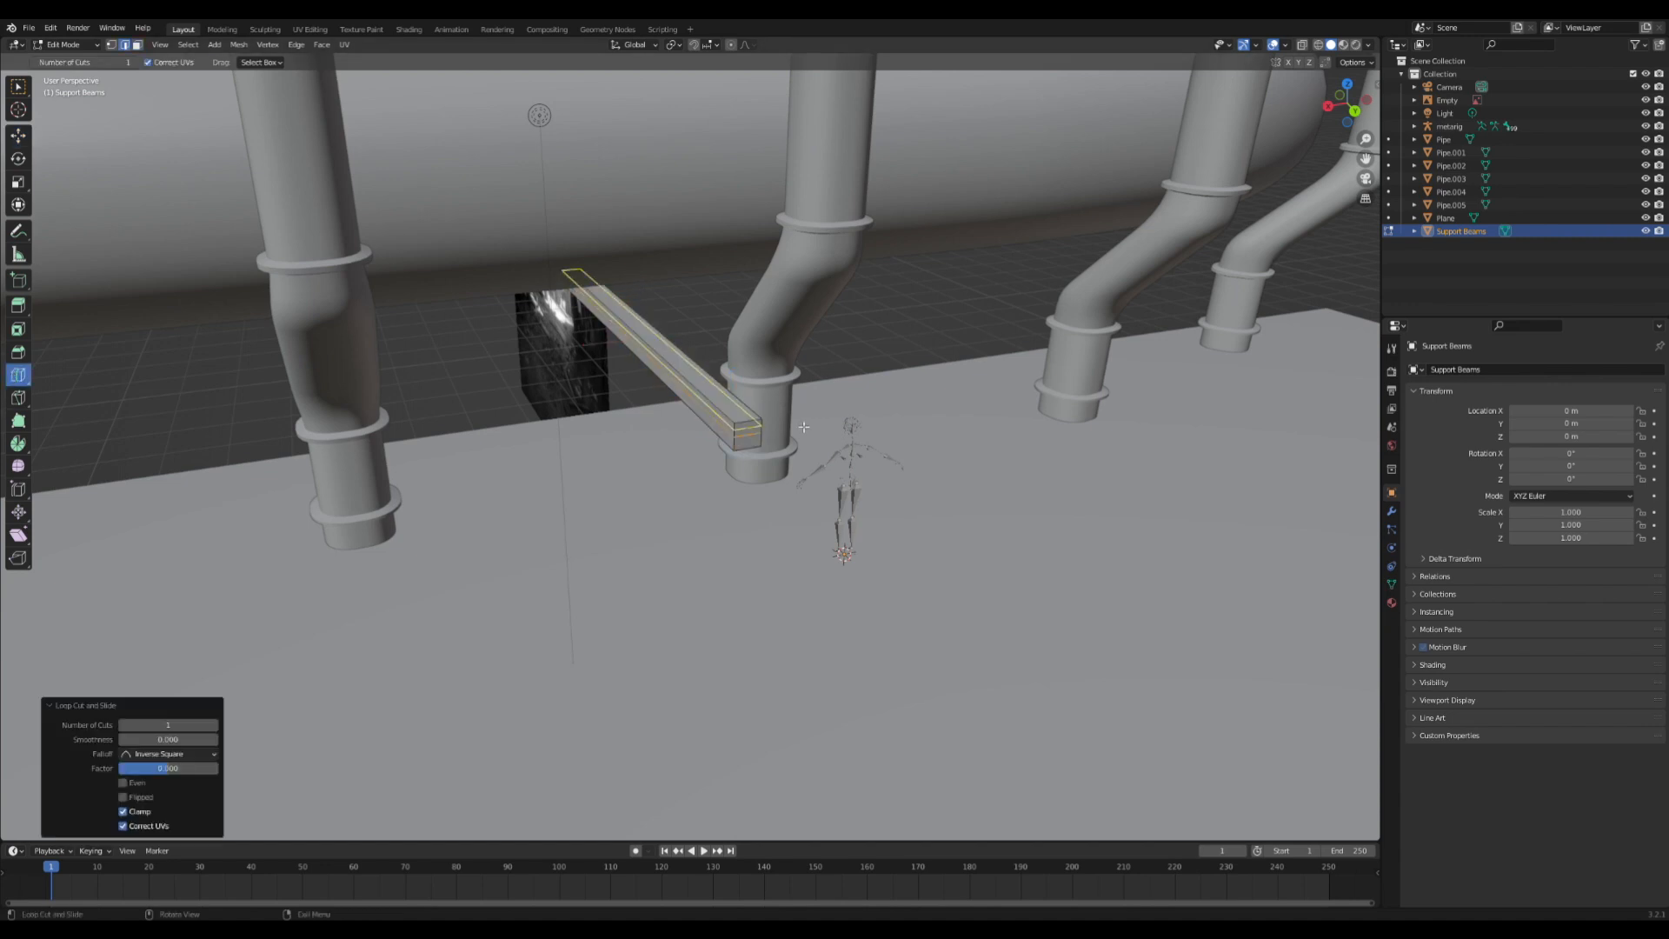
scroll(872, 406, "up", 5)
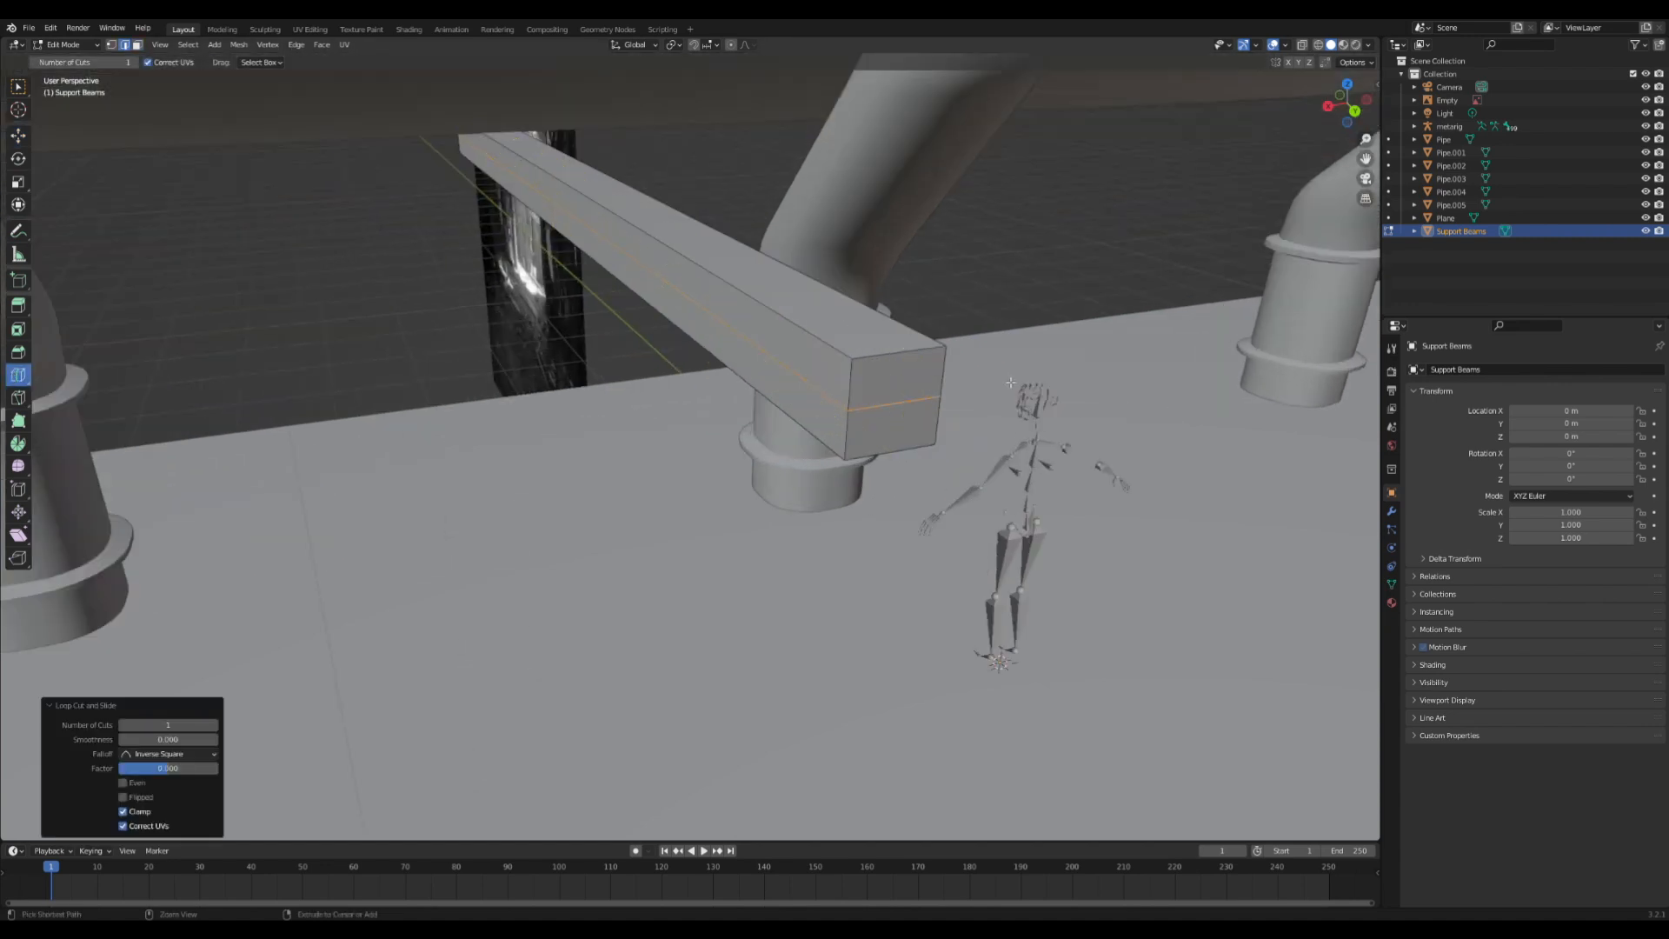
key("ctrl+b")
left_click(1054, 367)
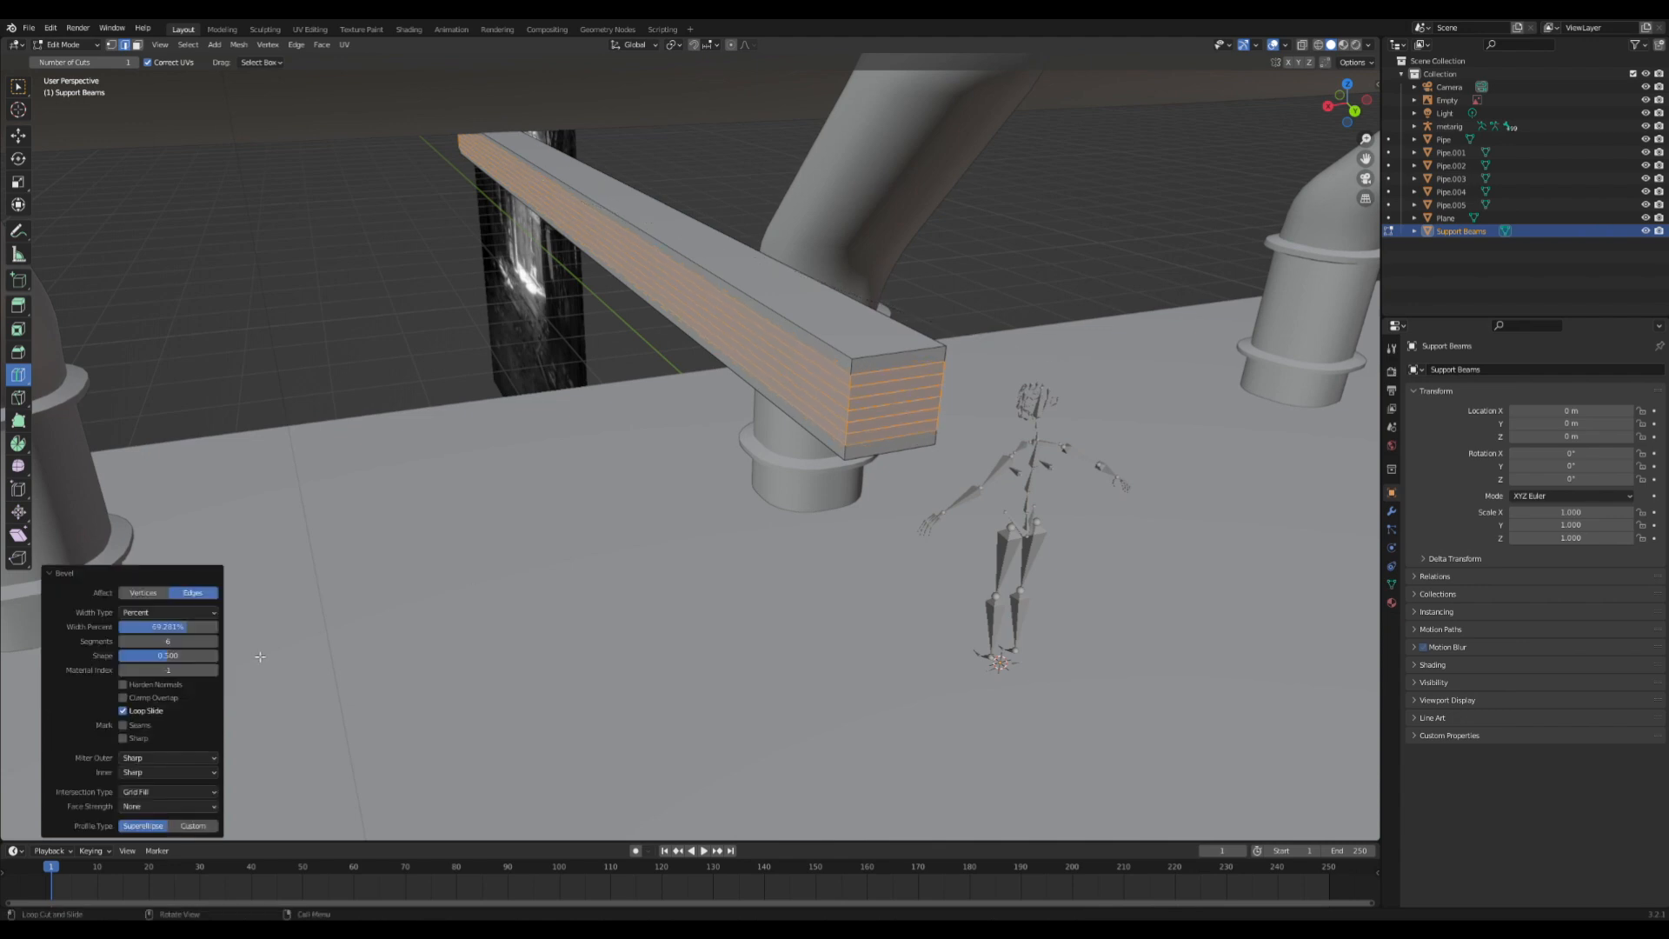
left_click_drag(150, 641, 126, 641)
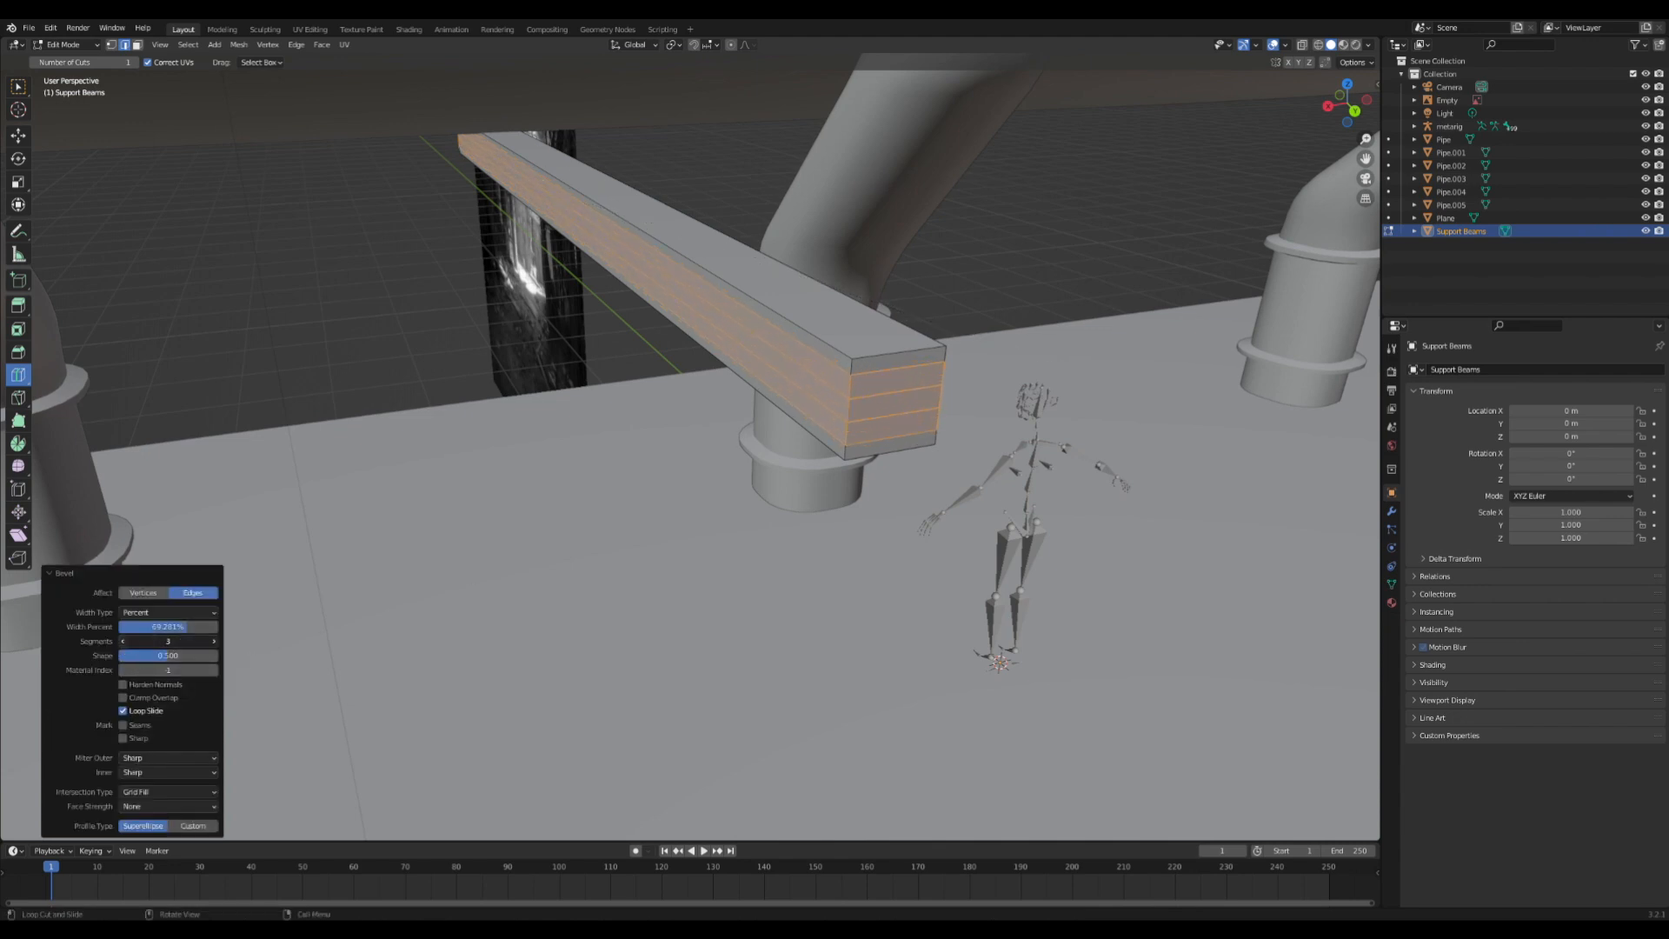
- Extrude the band's faces inward along their normals to give the beam an I-profile
left_click(18, 136)
key("alt+e")
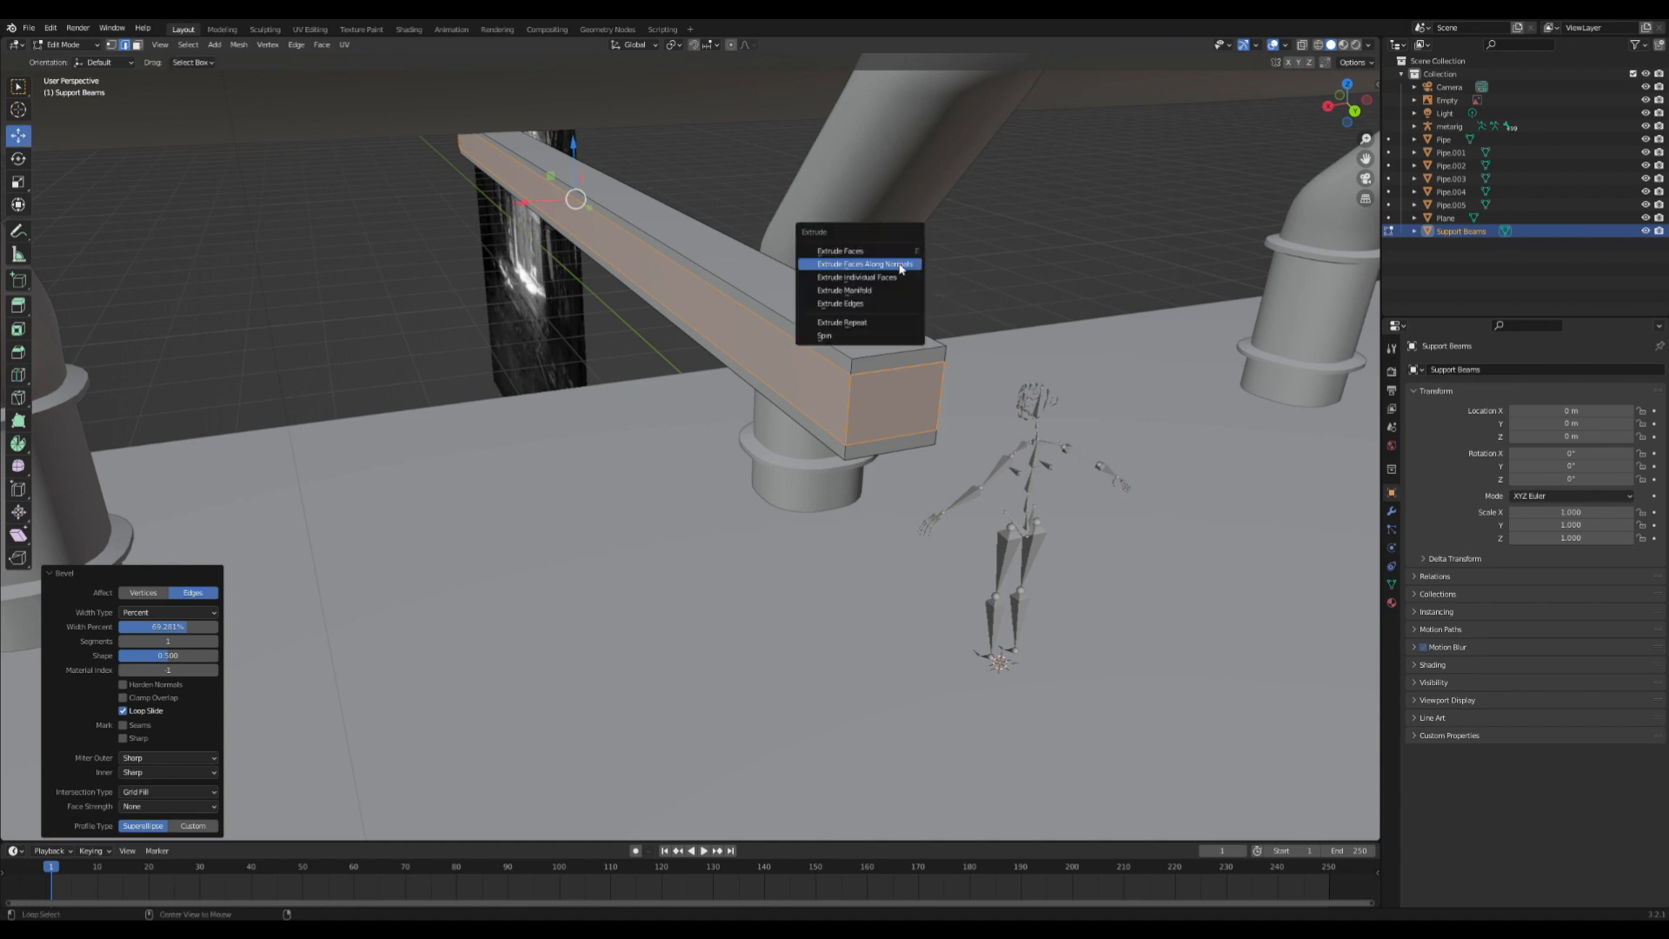
left_click(901, 264)
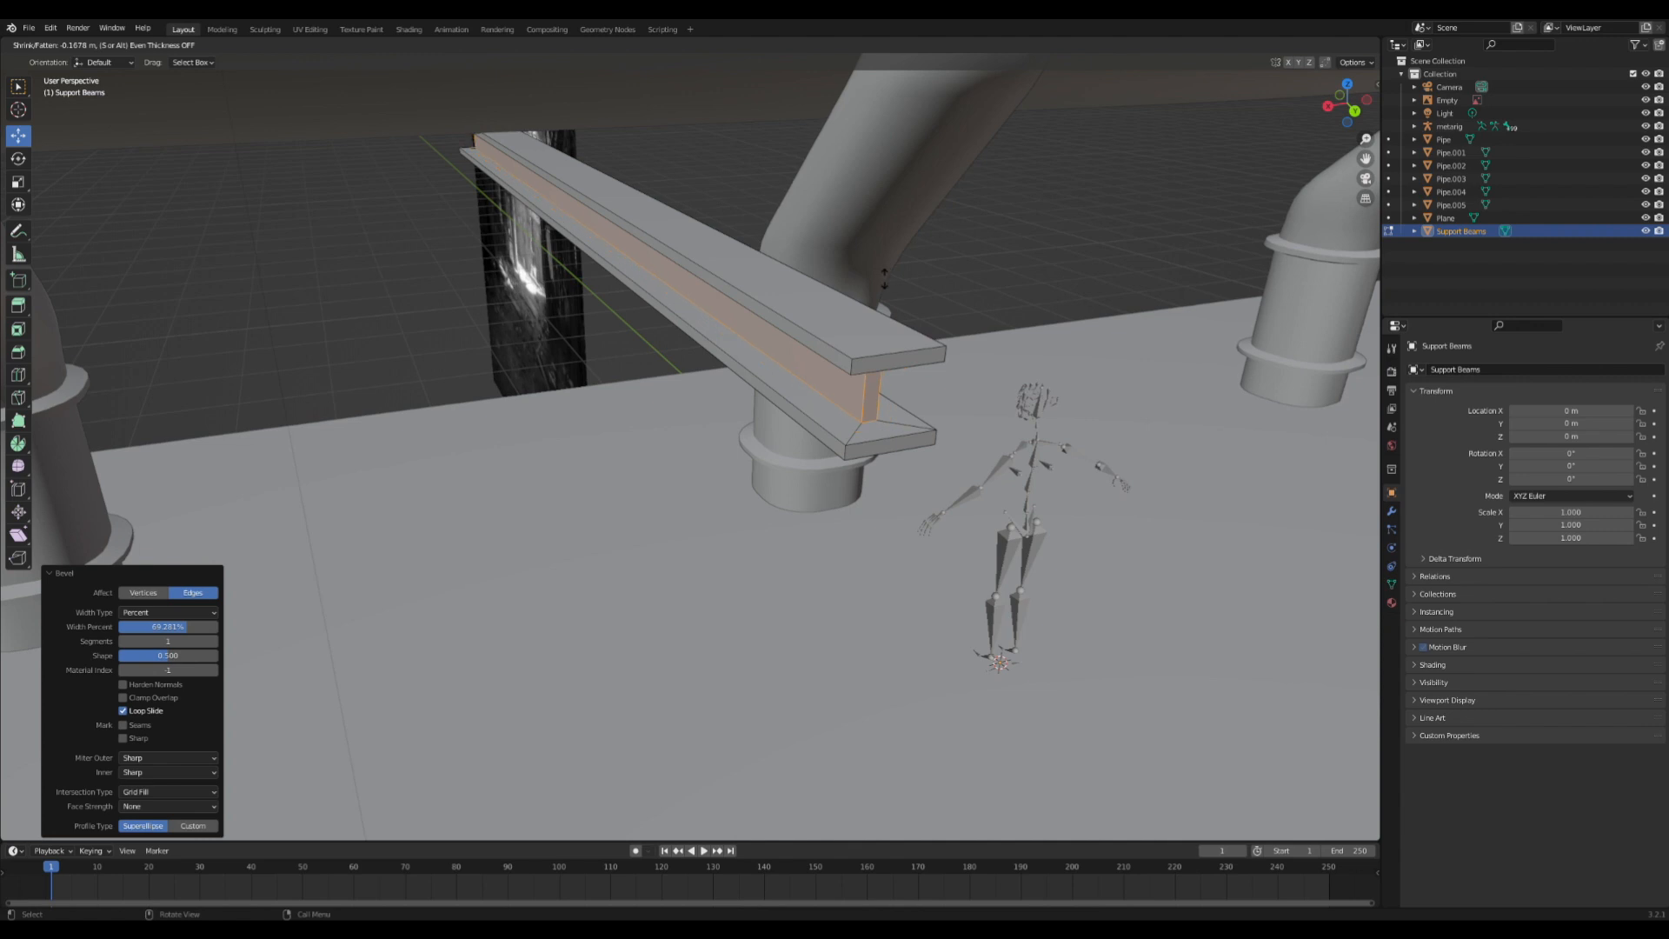
left_click(887, 278)
scroll(868, 303, "down", 3)
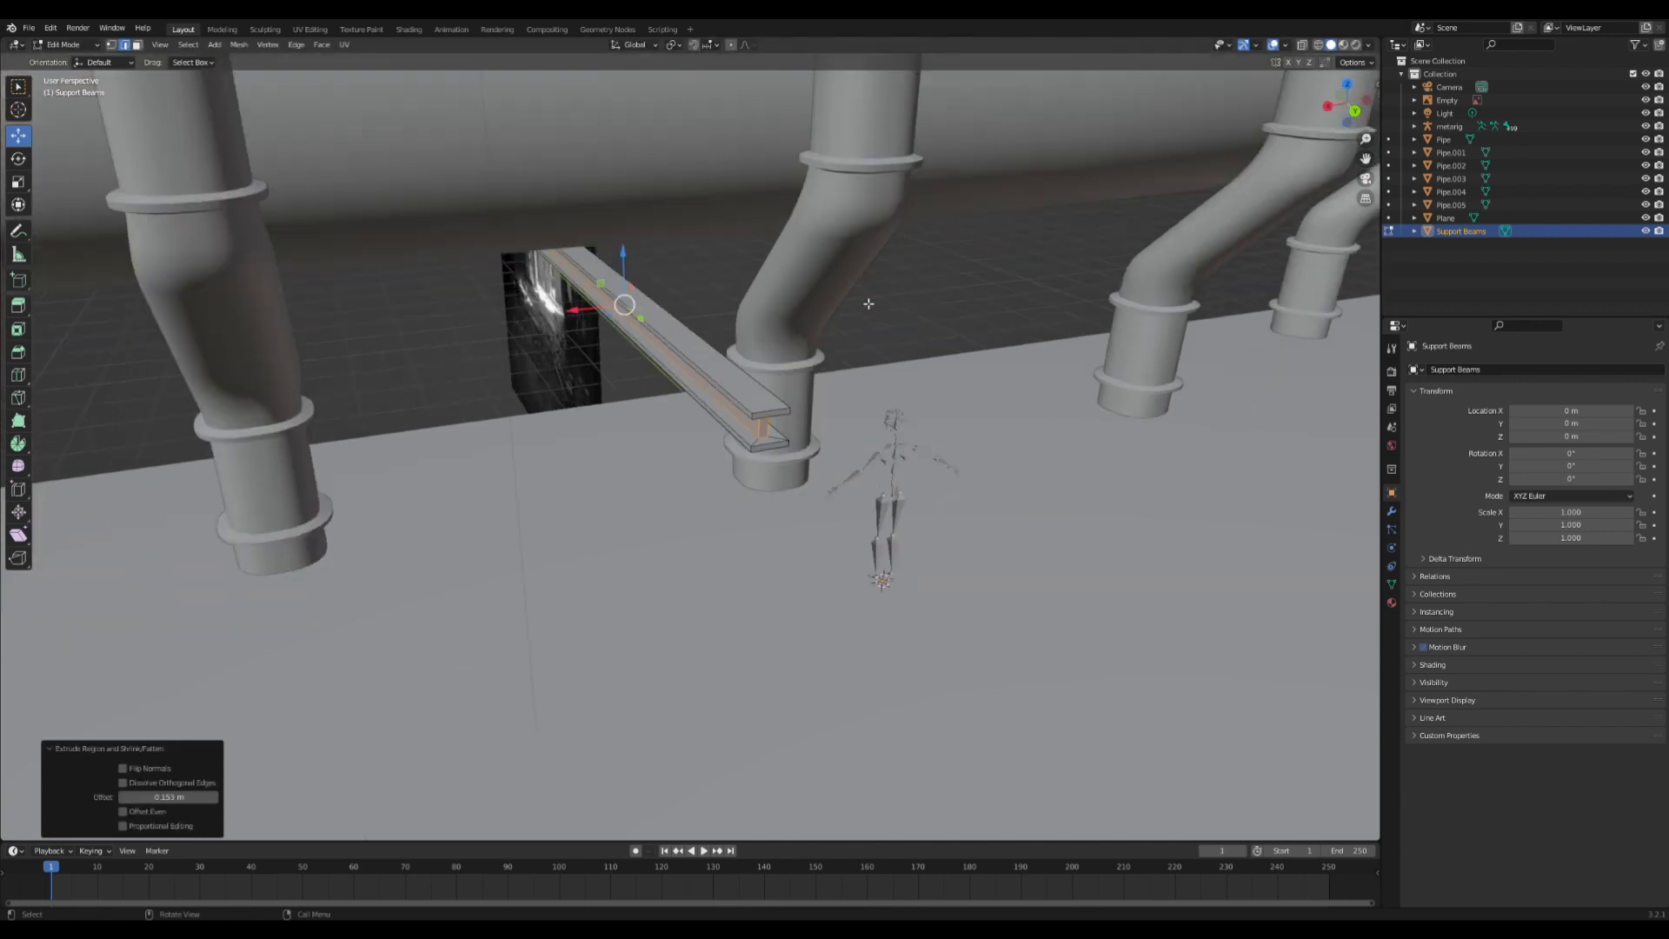
- In right view, duplicate the whole I-beam in place and rotate the copy 90° so it stands vertically
key("l")
middle_click_drag(781, 382, 833, 375)
left_click(1334, 106)
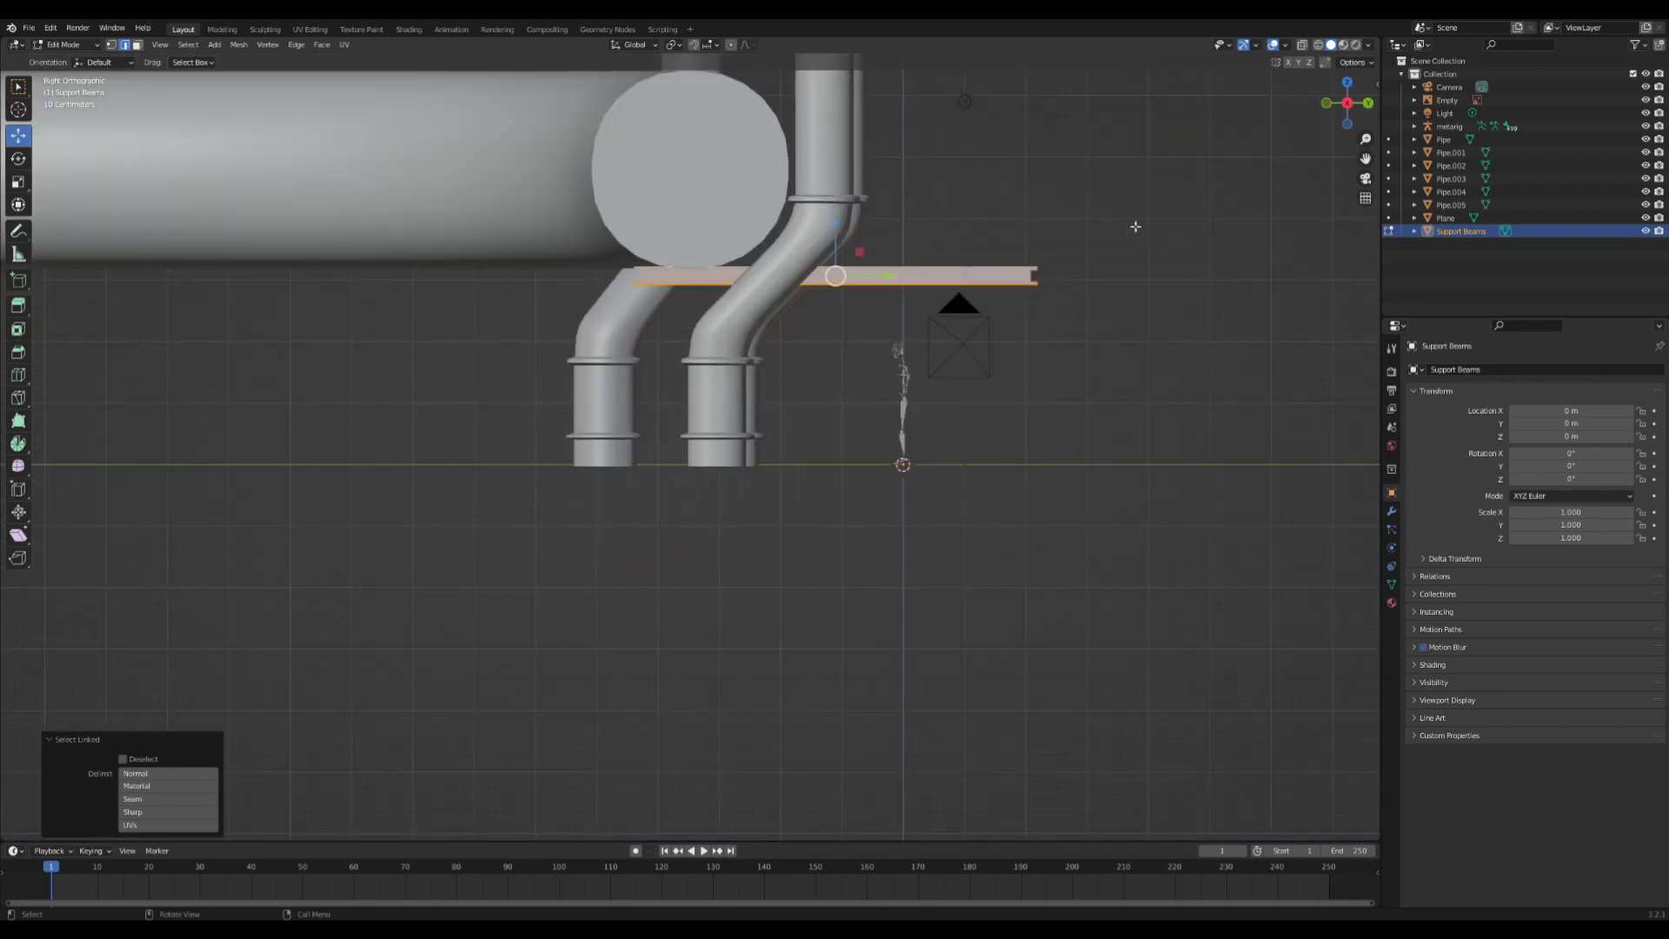
key("shift+s")
key("shift+d")
key("Escape")
key("r")
key("Return")
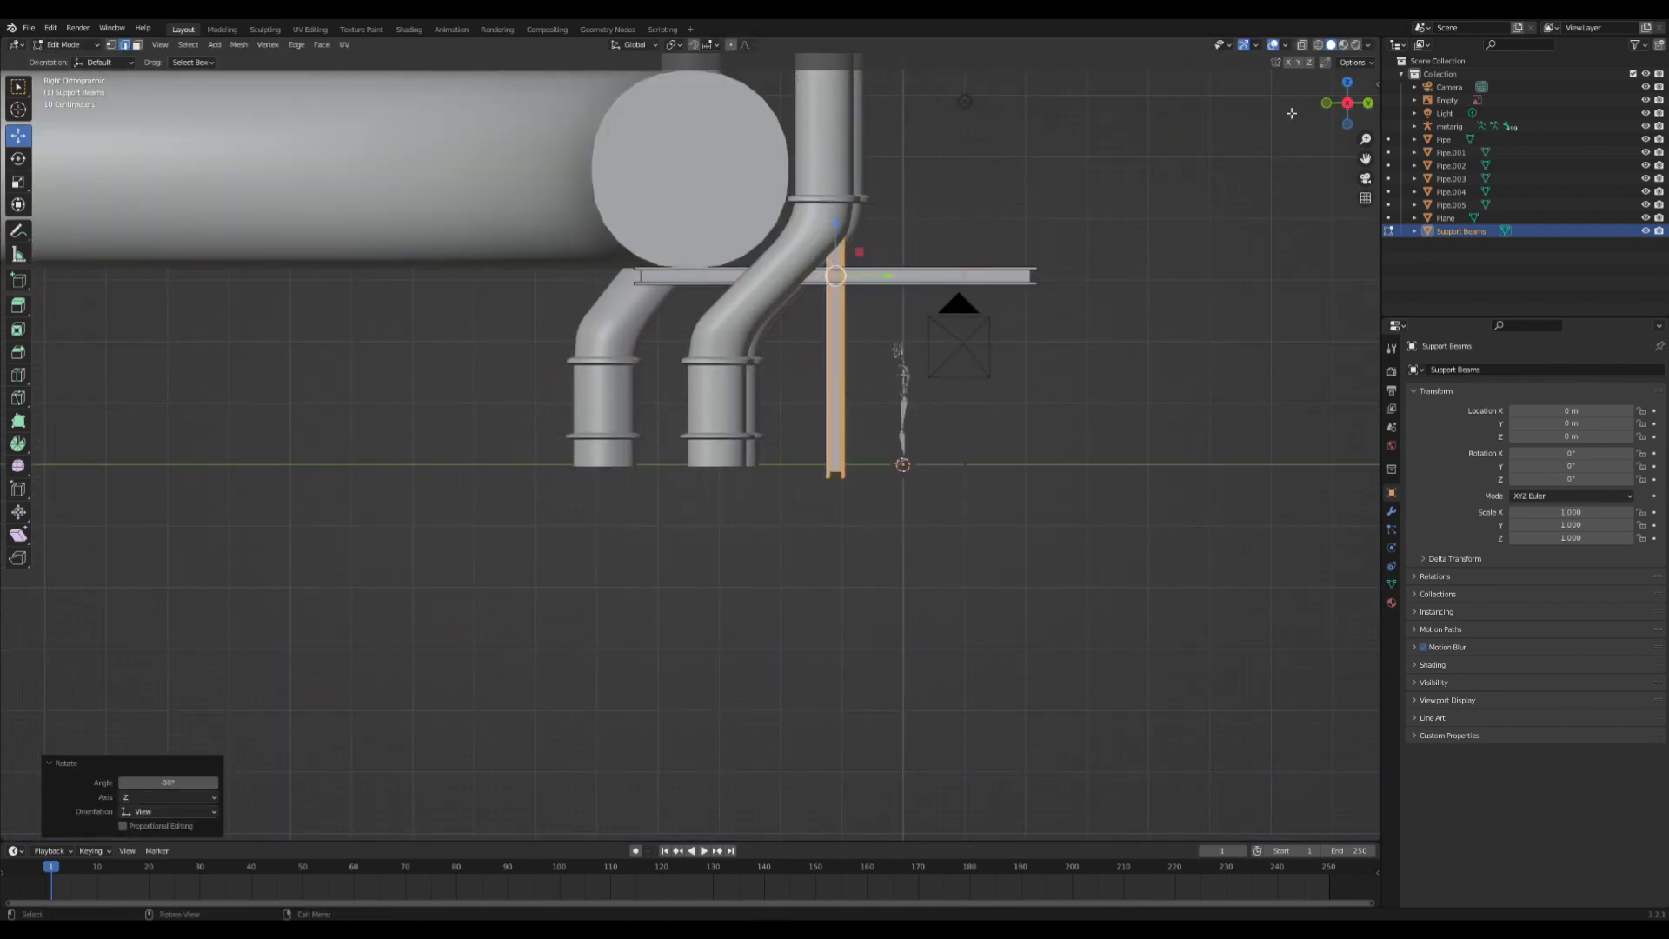
- Move the vertical copy so it stands on the horizontal beam's free end, away from the large pipe
middle_click_drag(1162, 261, 1096, 440, "shift")
key("g")
left_click(1033, 486)
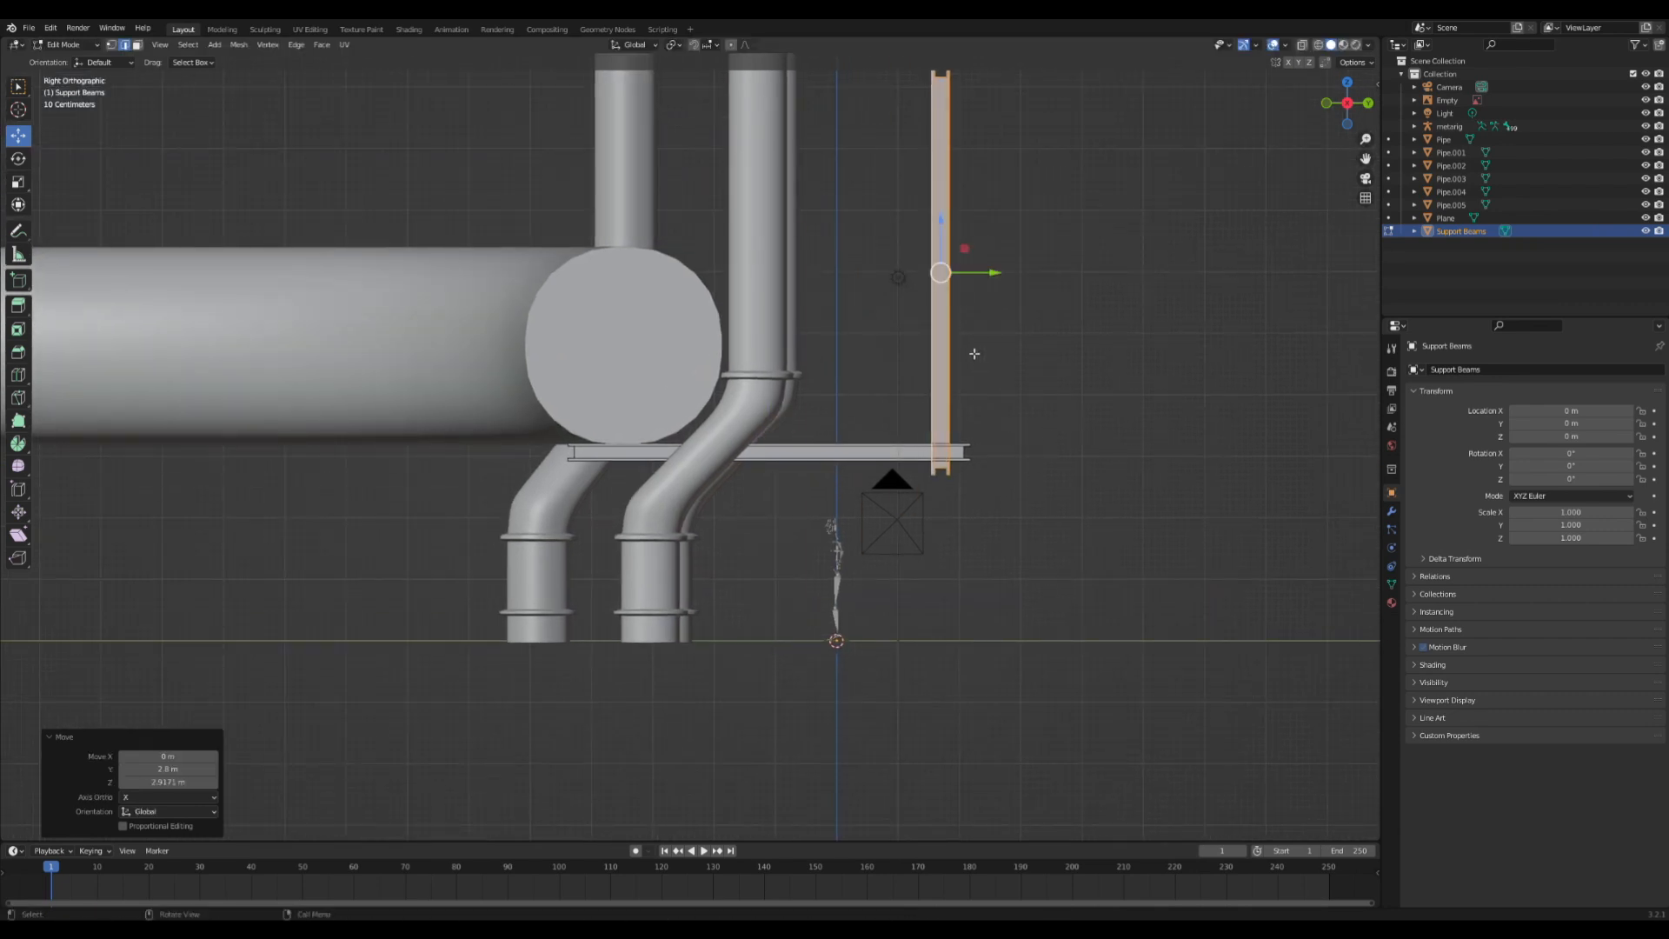
scroll(985, 326, "down", 1)
key("g")
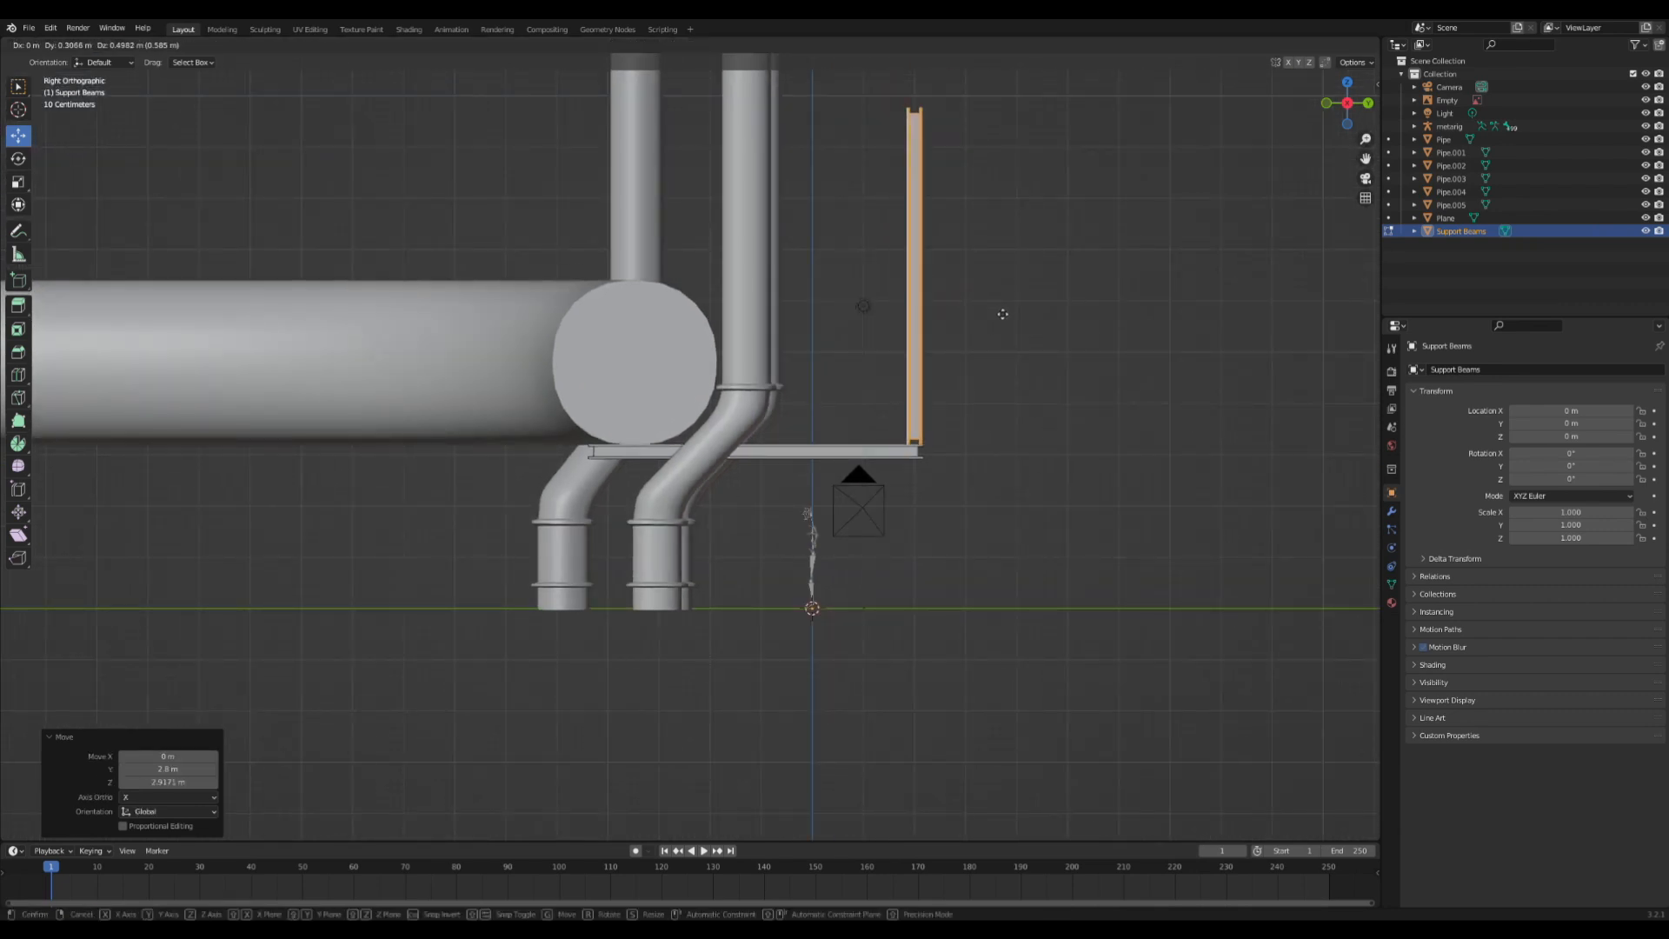
left_click(1002, 314)
- Shorten the vertical beam by lowering its top end faces about 4.4 m along Z
key("Tab")
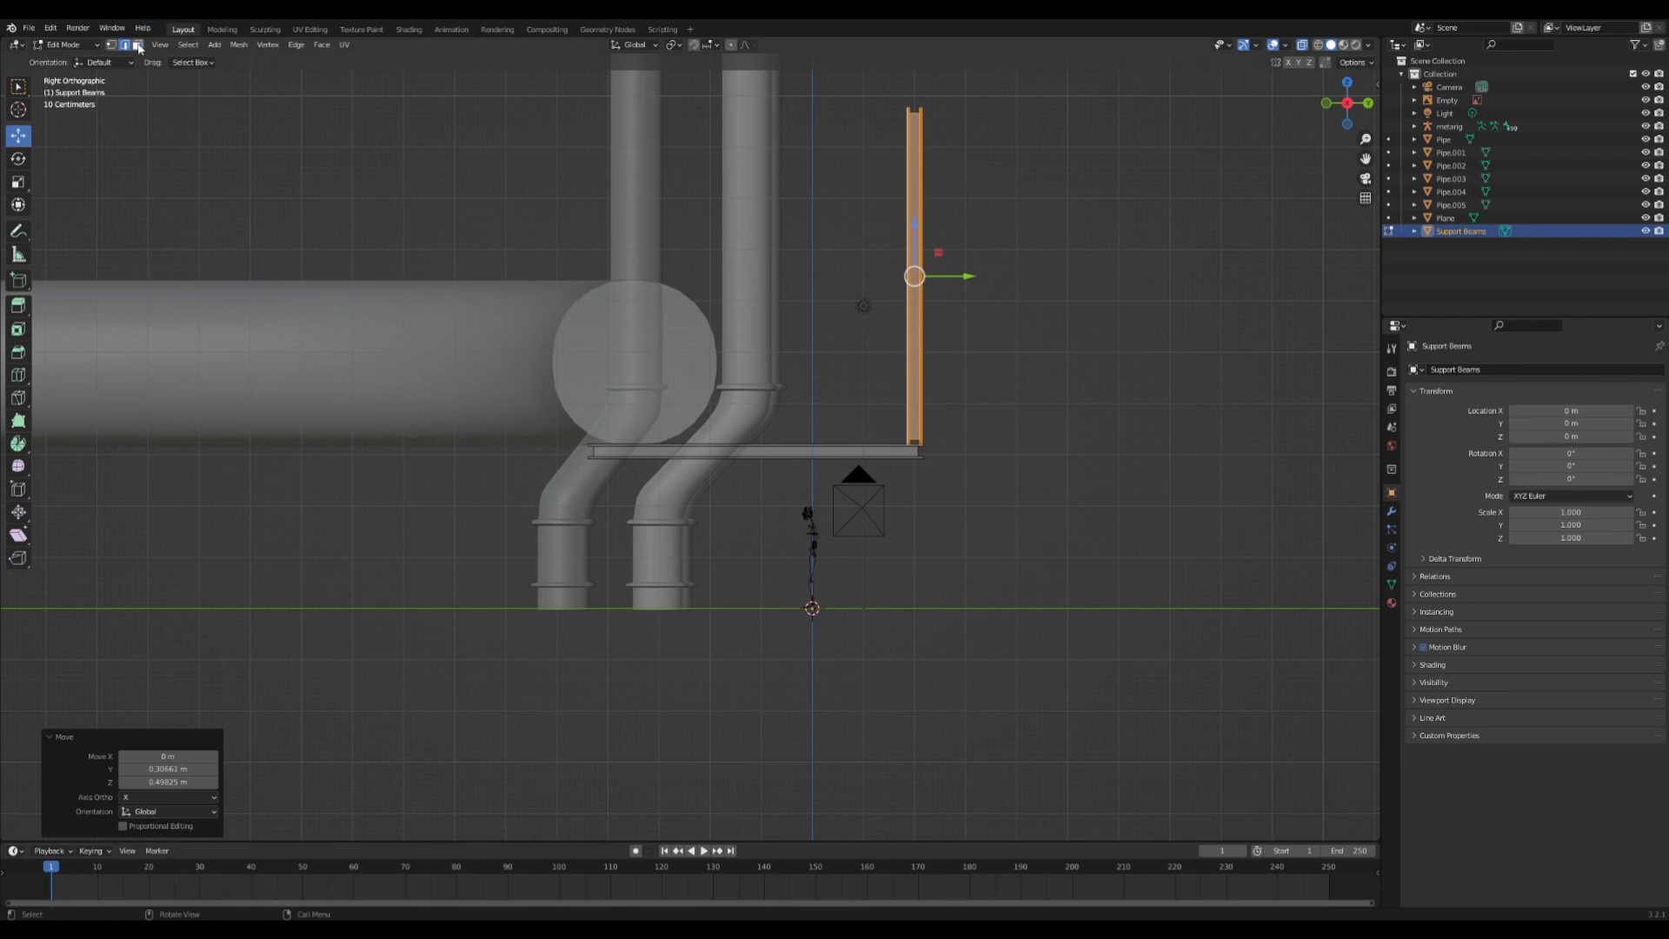
left_click(915, 109)
key("g")
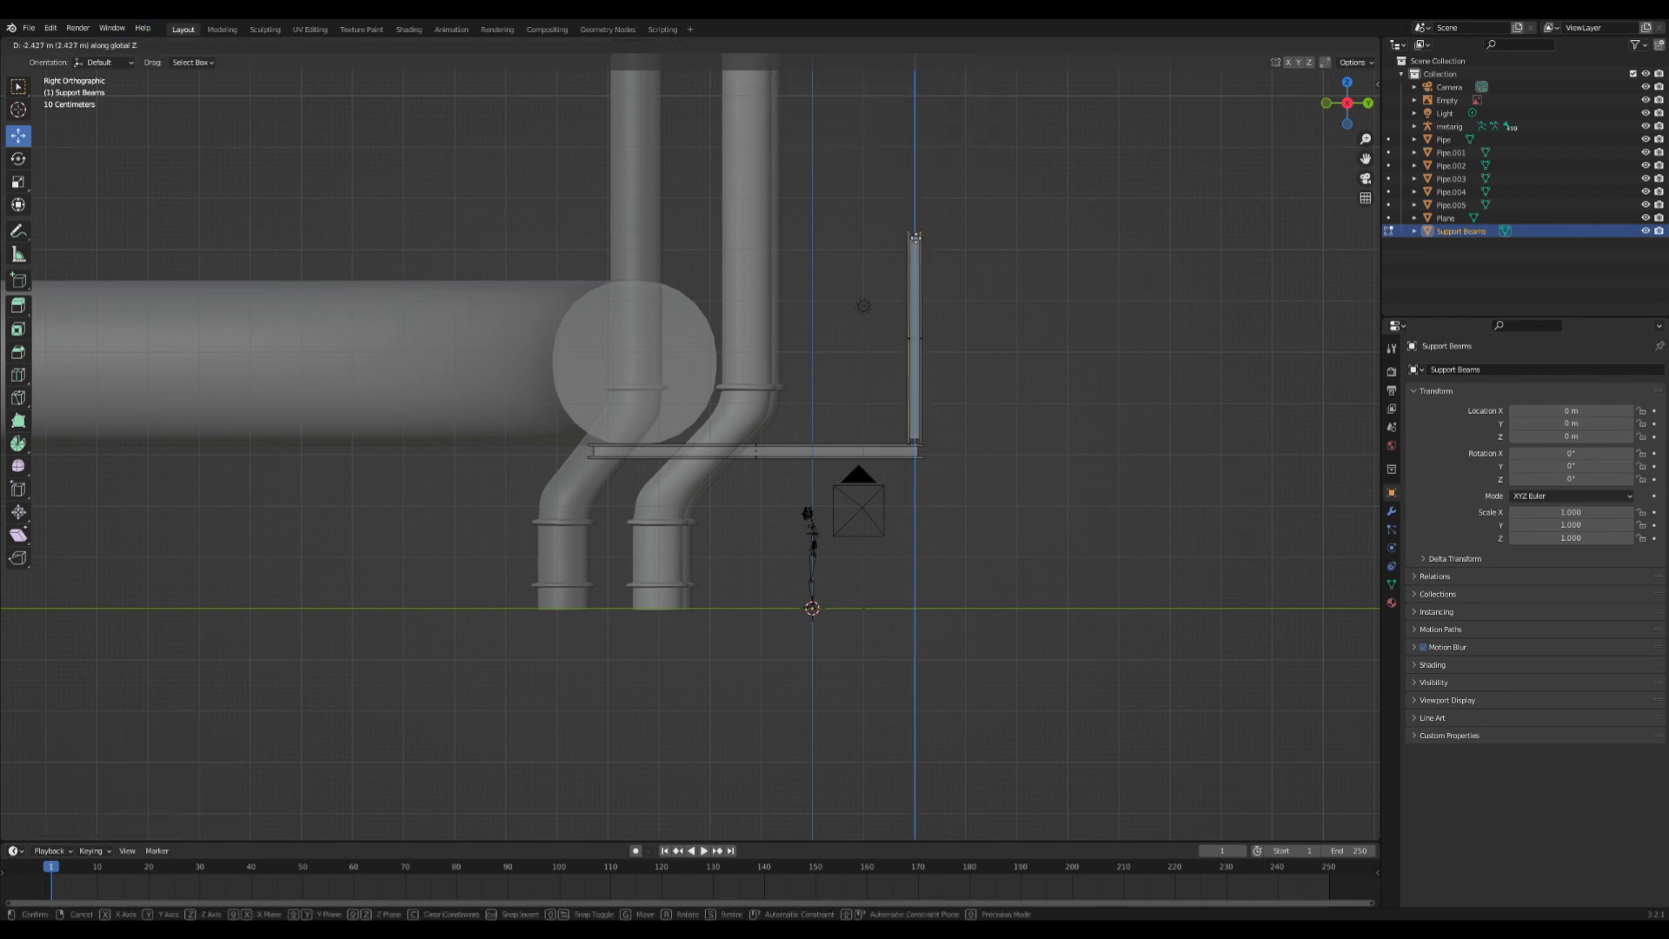
left_click(913, 339)
scroll(912, 382, "up", 3)
scroll(912, 382, "up", 1)
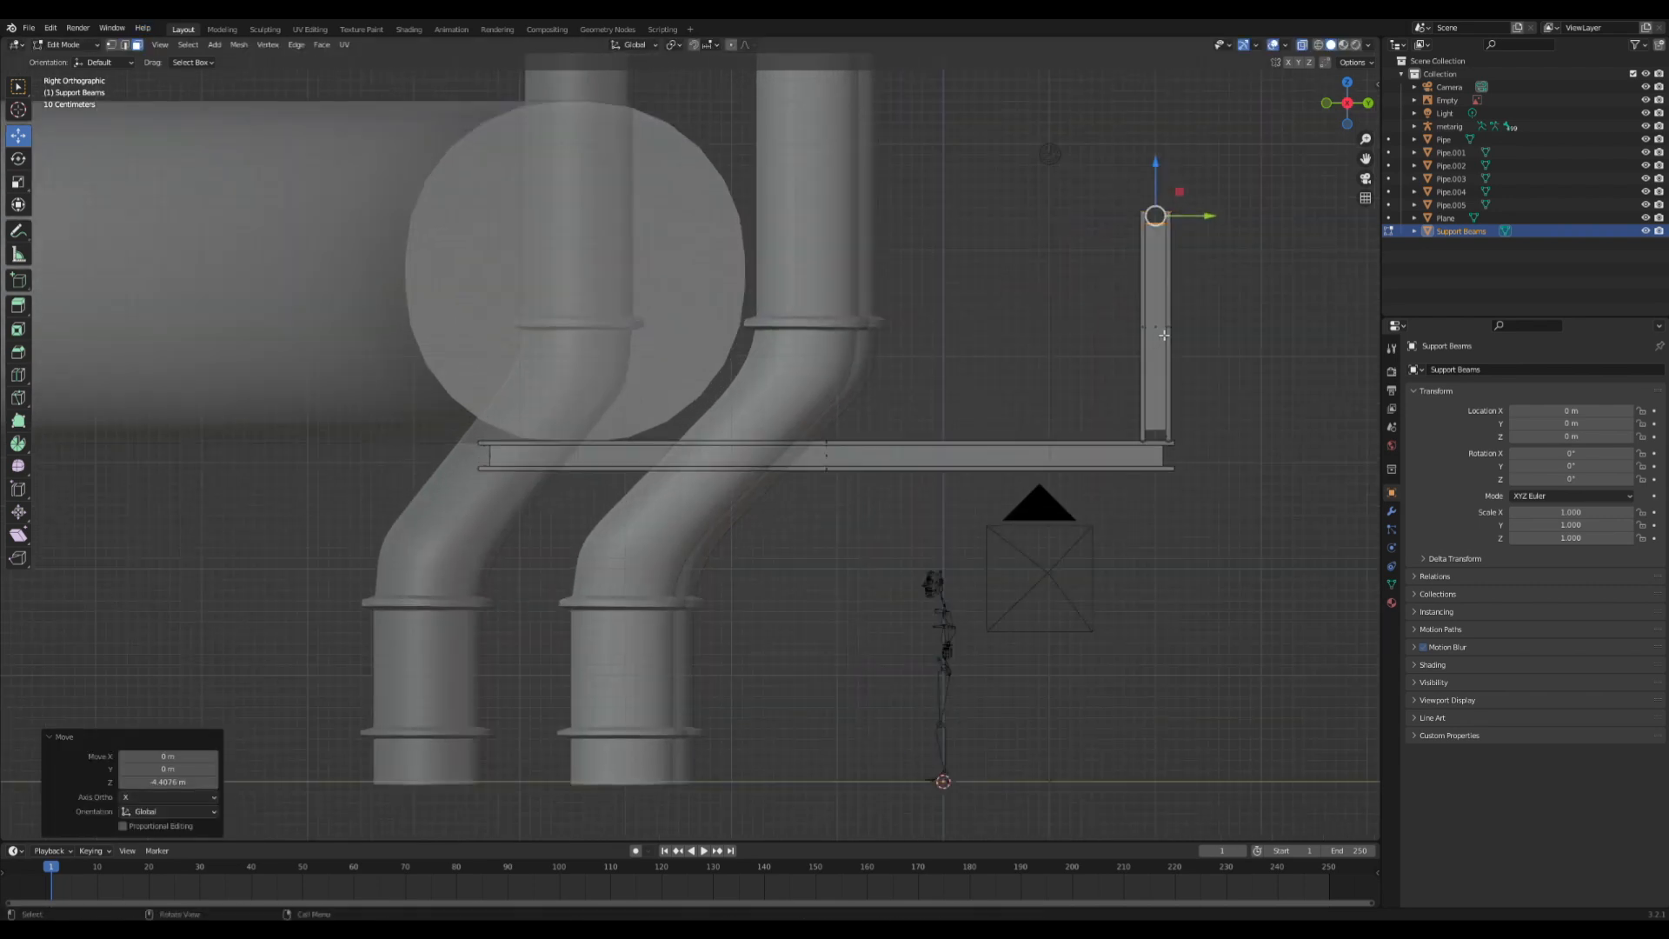
- Select the whole vertical beam and raise it about 0.015 m along Z to seat it on the horizontal beam
key("l")
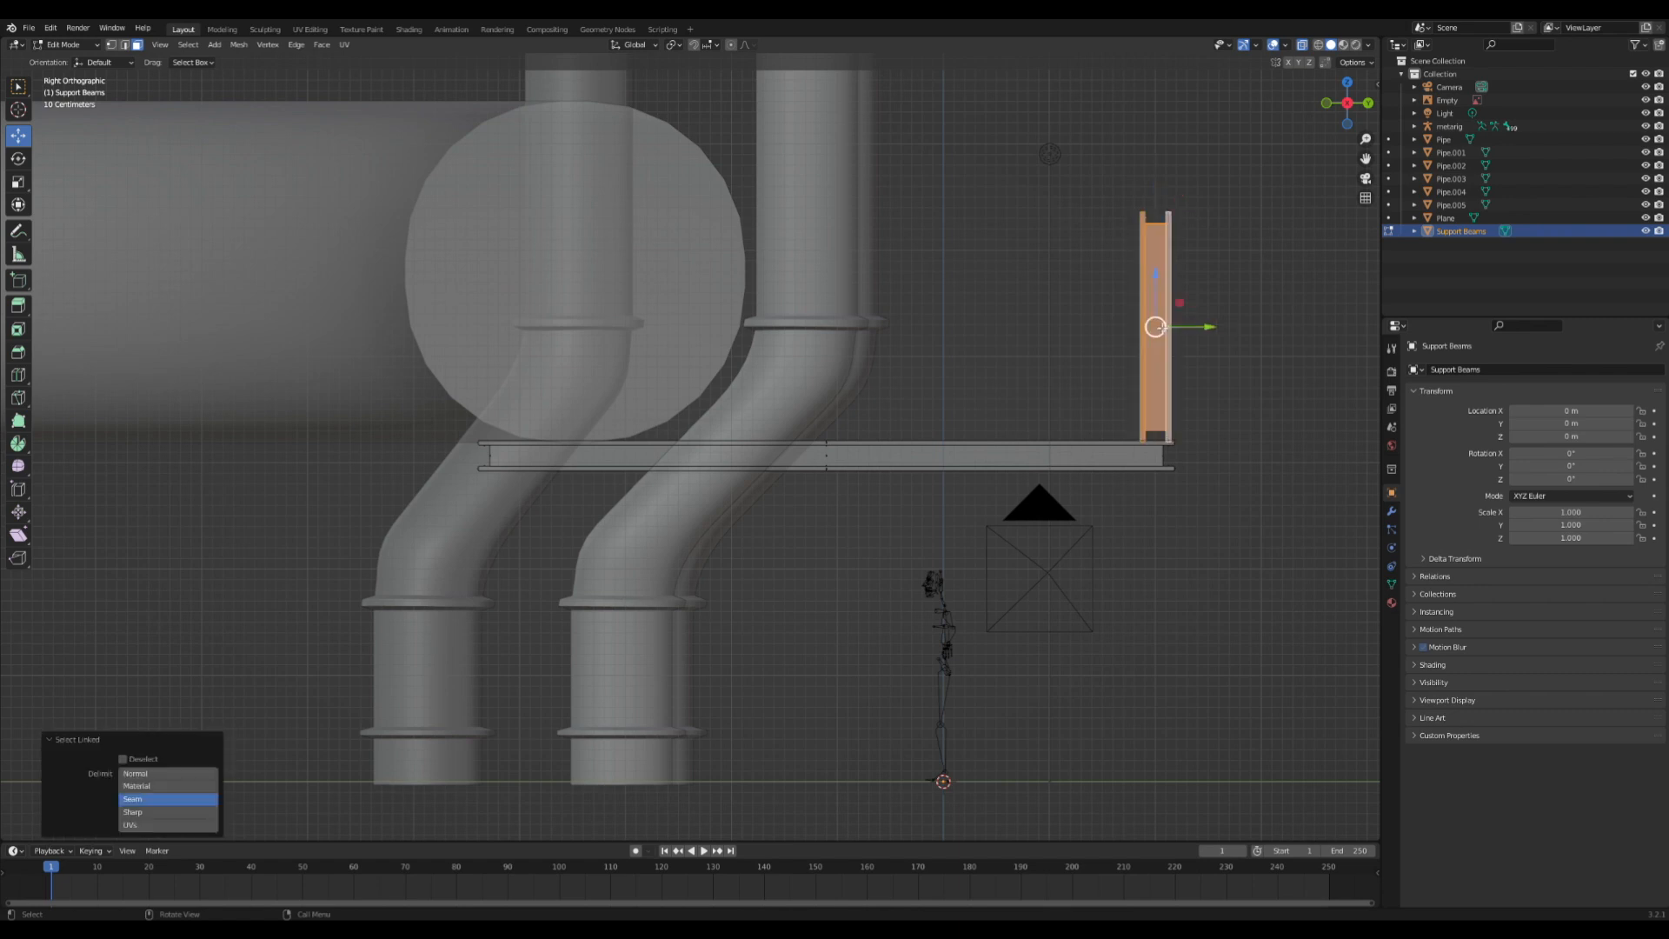
key("g")
key("z")
left_click(1162, 326)
scroll(1155, 339, "down", 2)
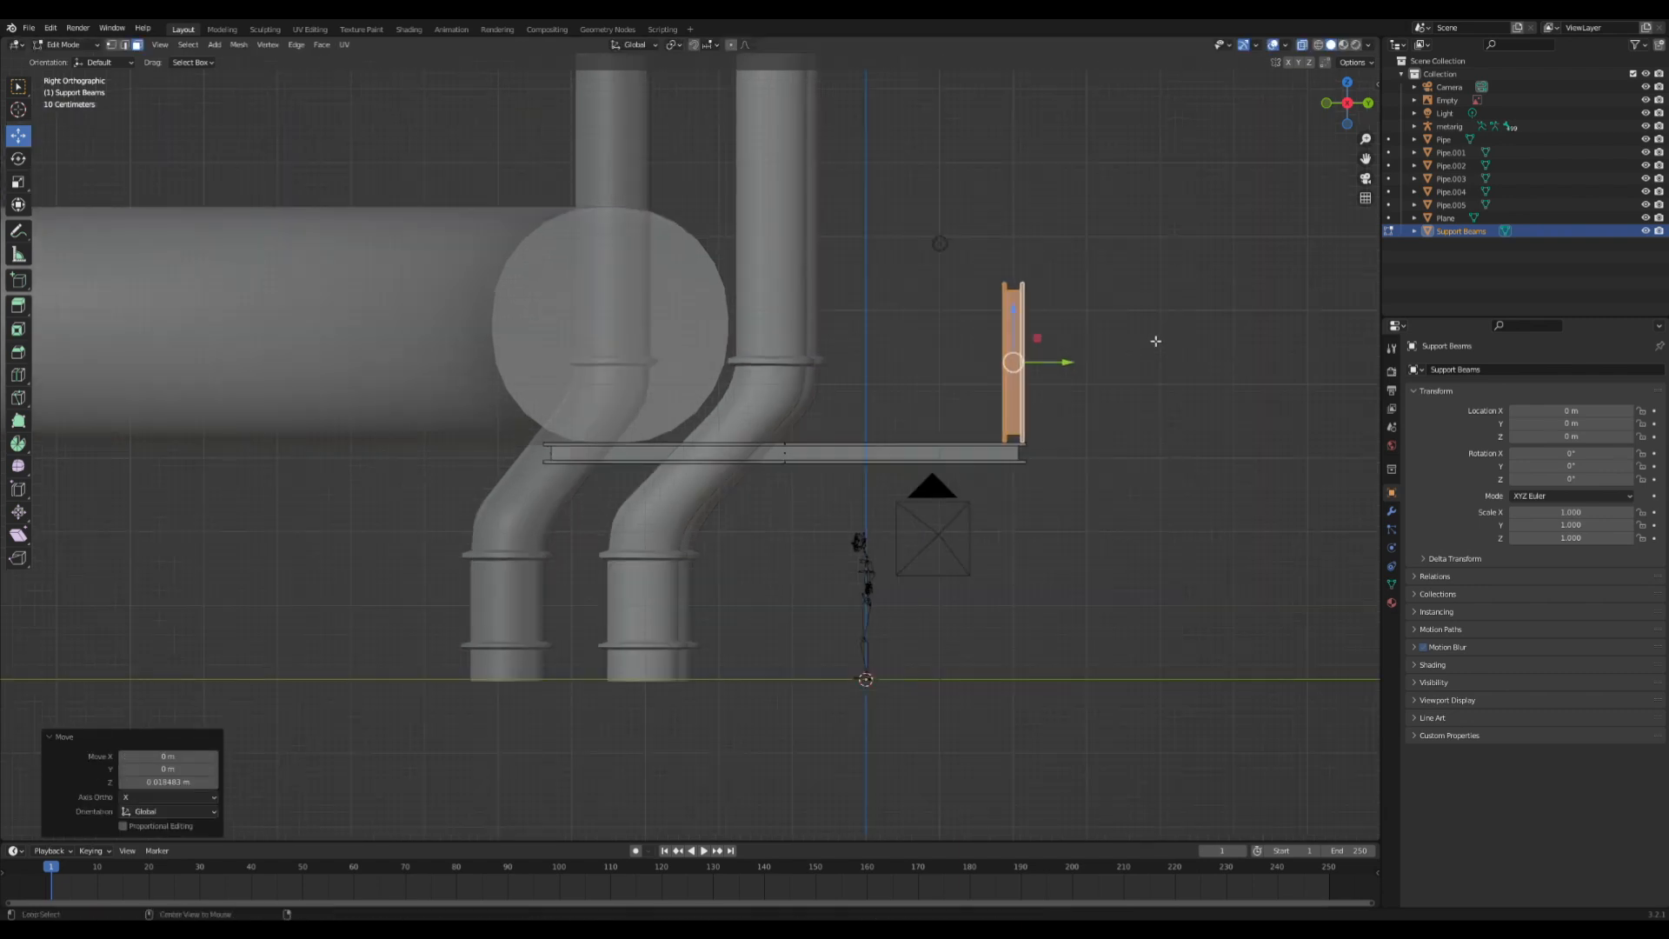
- View both support beams from below in perspective and select the underside of the horizontal beam
middle_click_drag(1155, 339, 862, 422)
key("l")
scroll(861, 422, "up", 4)
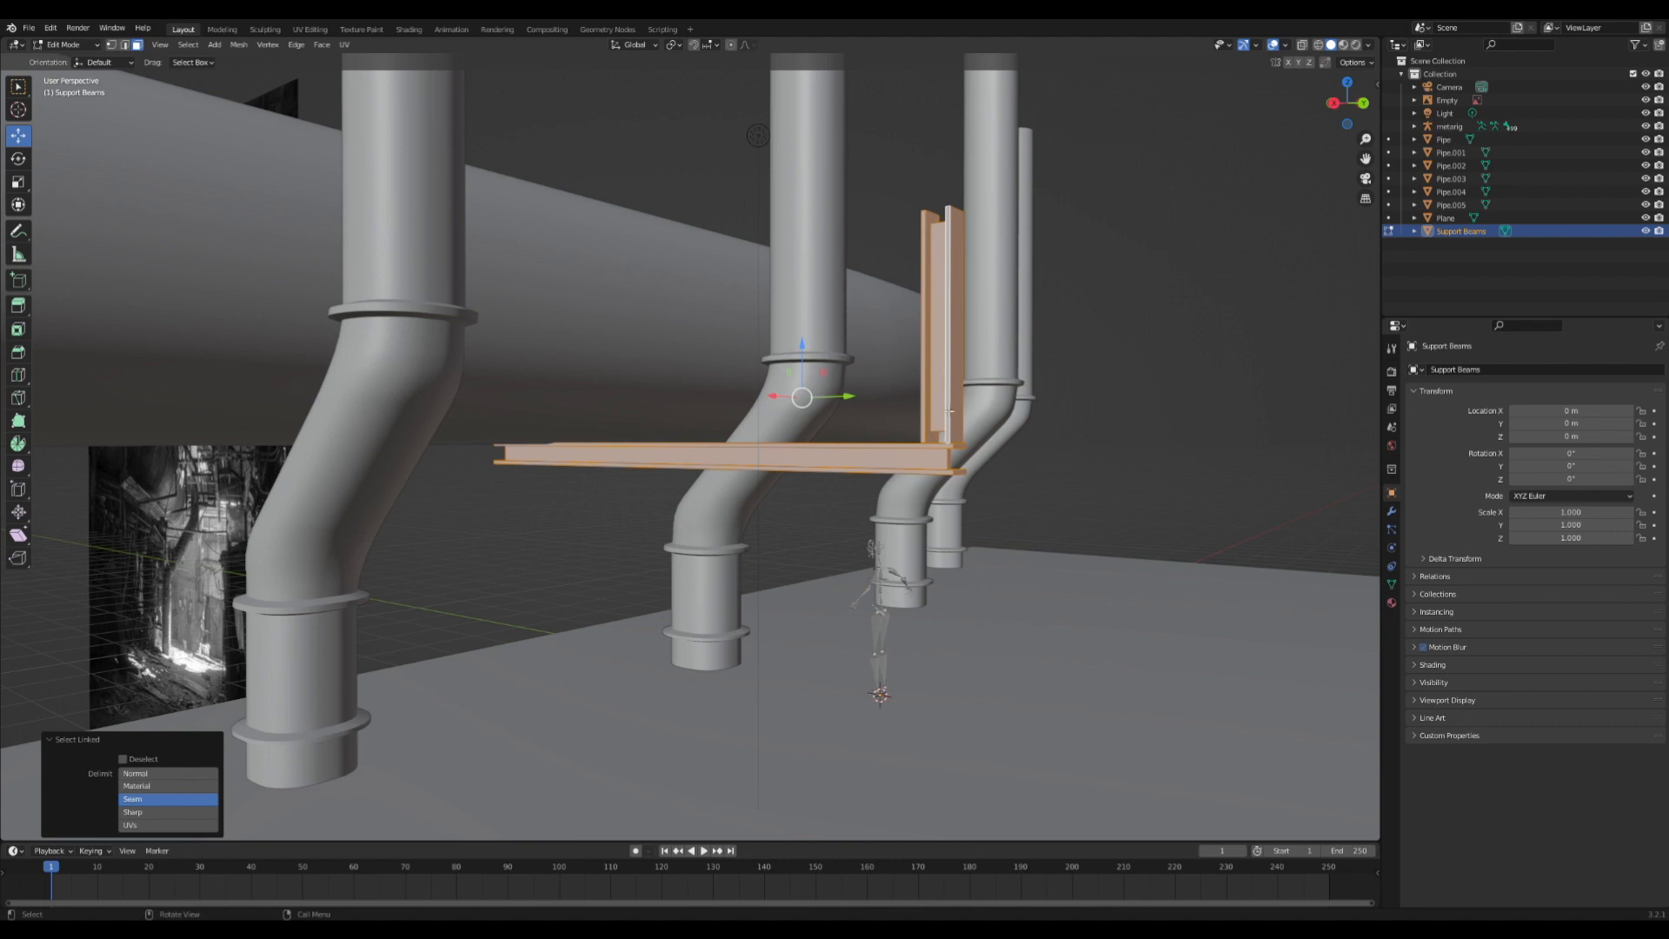
middle_click_drag(949, 411, 577, 459)
left_click(577, 459)
left_click(575, 452)
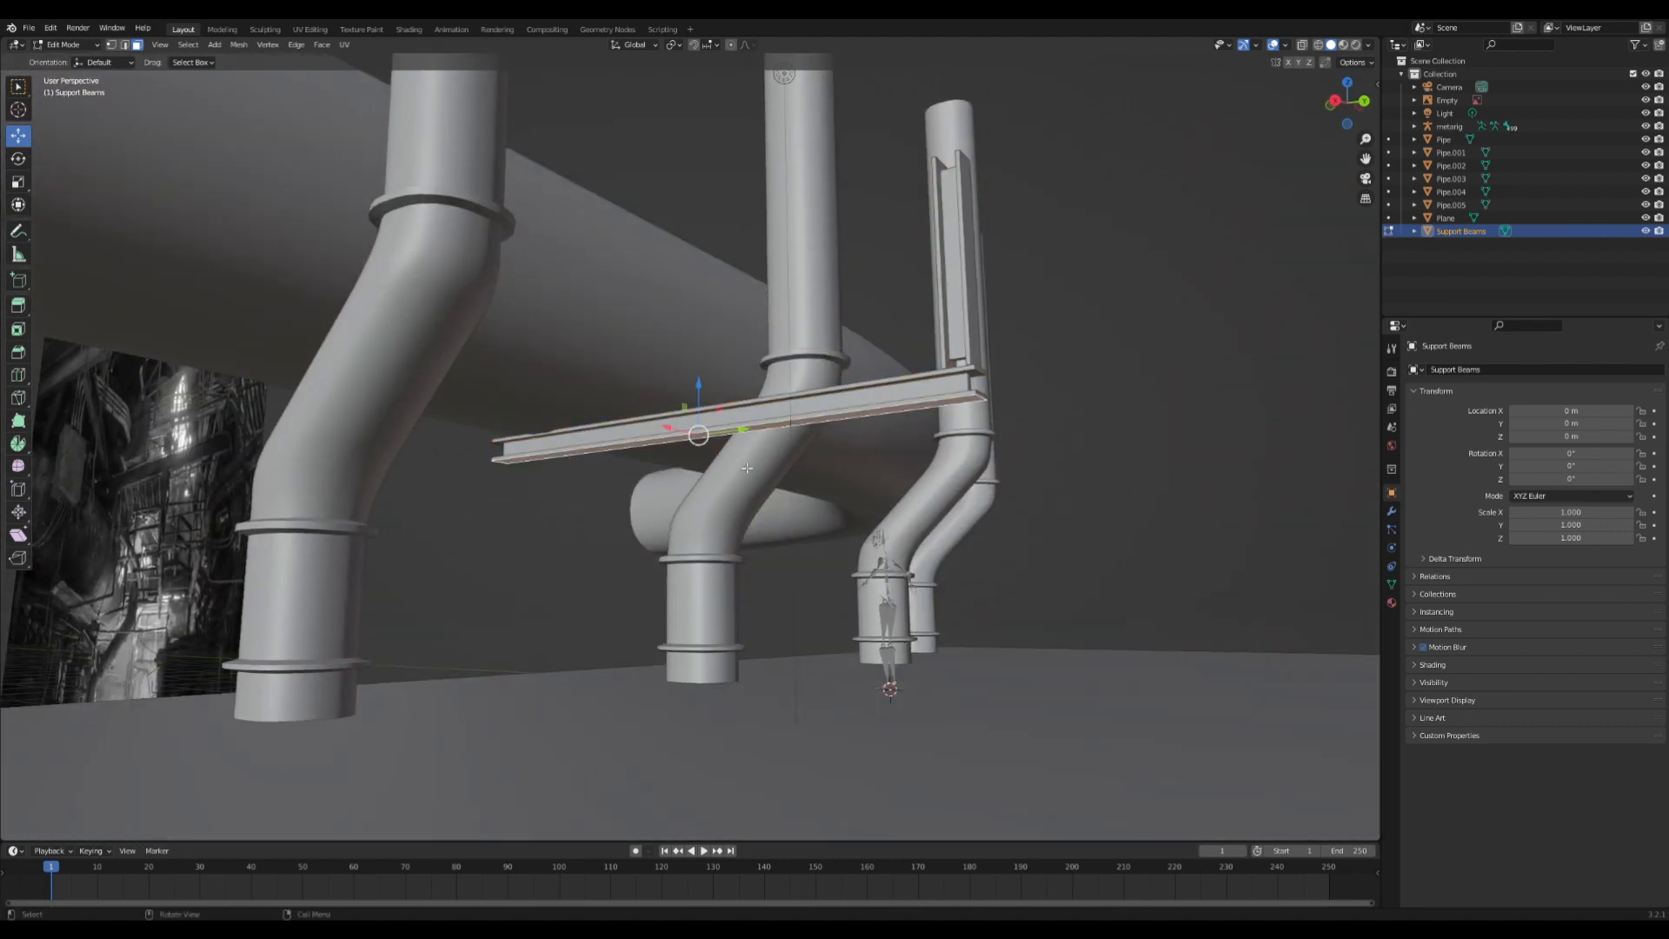
- Narrow the duplicated underside face of the horizontal beam along Y and move it along Y to the beam's outer end
key("s")
key("y")
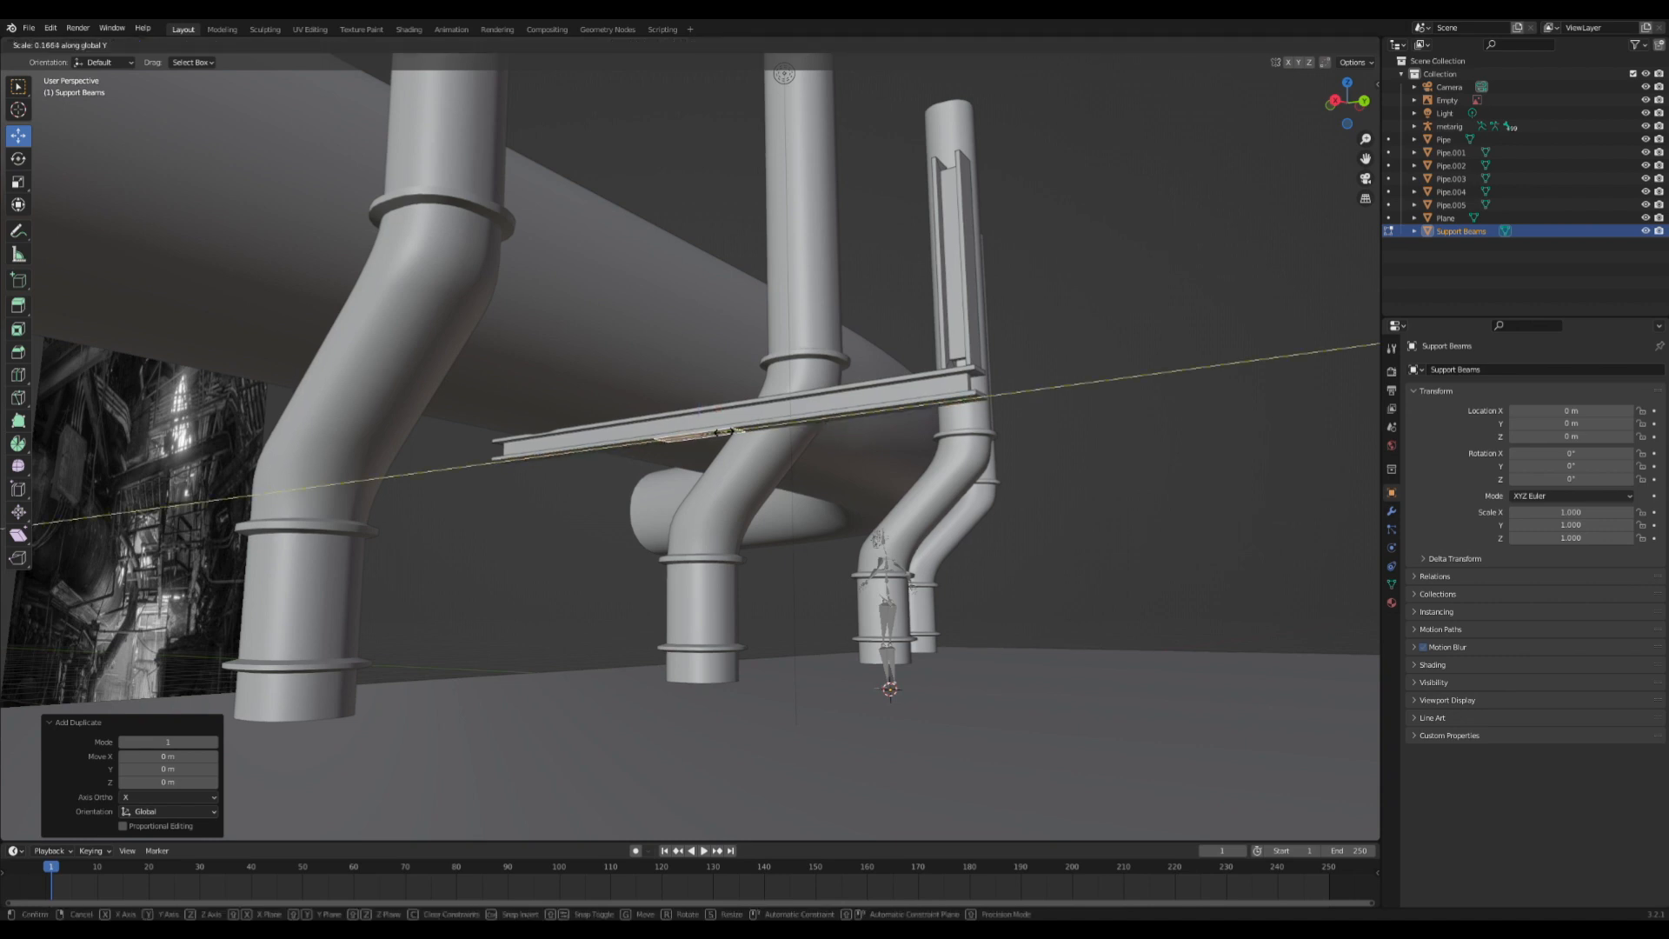
left_click(700, 436)
key("g")
key("y")
left_click(556, 454)
- Scale the narrow strip about 2.84 times along X so it extends past both sides of the beam
mouse_move(557, 454)
middle_mouse_down()
mouse_move(574, 382)
mouse_move(578, 447)
mouse_move(555, 463)
middle_mouse_up()
key("s")
key("x")
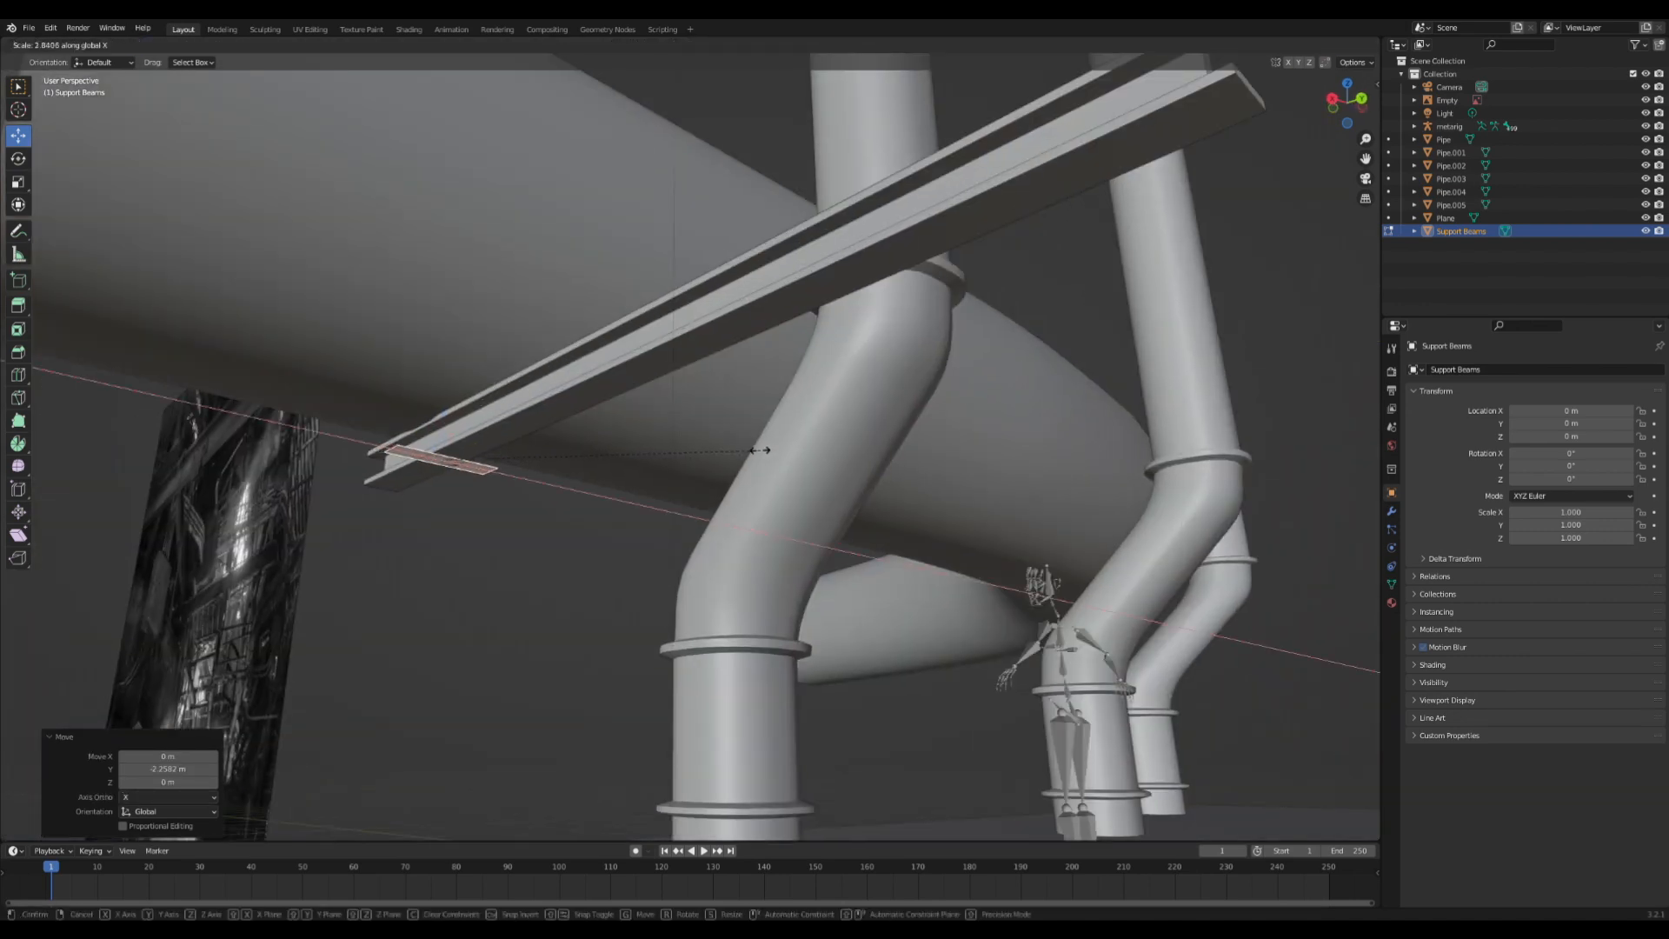
left_click(765, 452)
- Extrude the strip's two short end edges and raise them about 0.26 m along Z to form the bracket's side walls
middle_click_drag(765, 452, 87, 172)
left_click(124, 45)
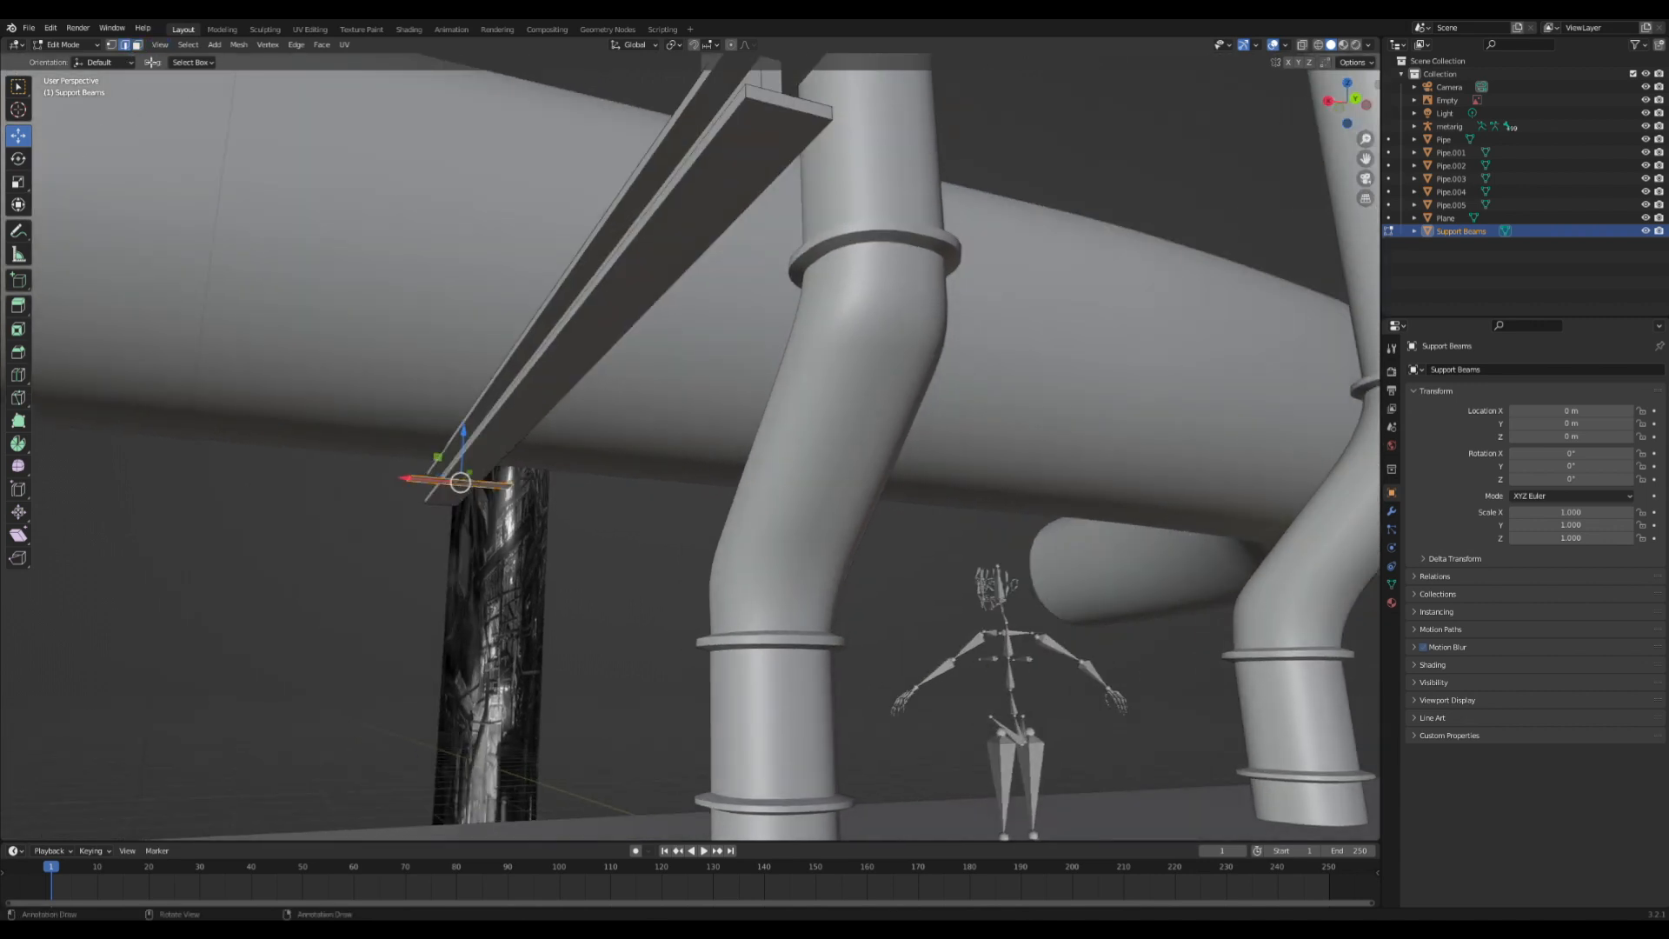
left_click(509, 491)
left_click(511, 493)
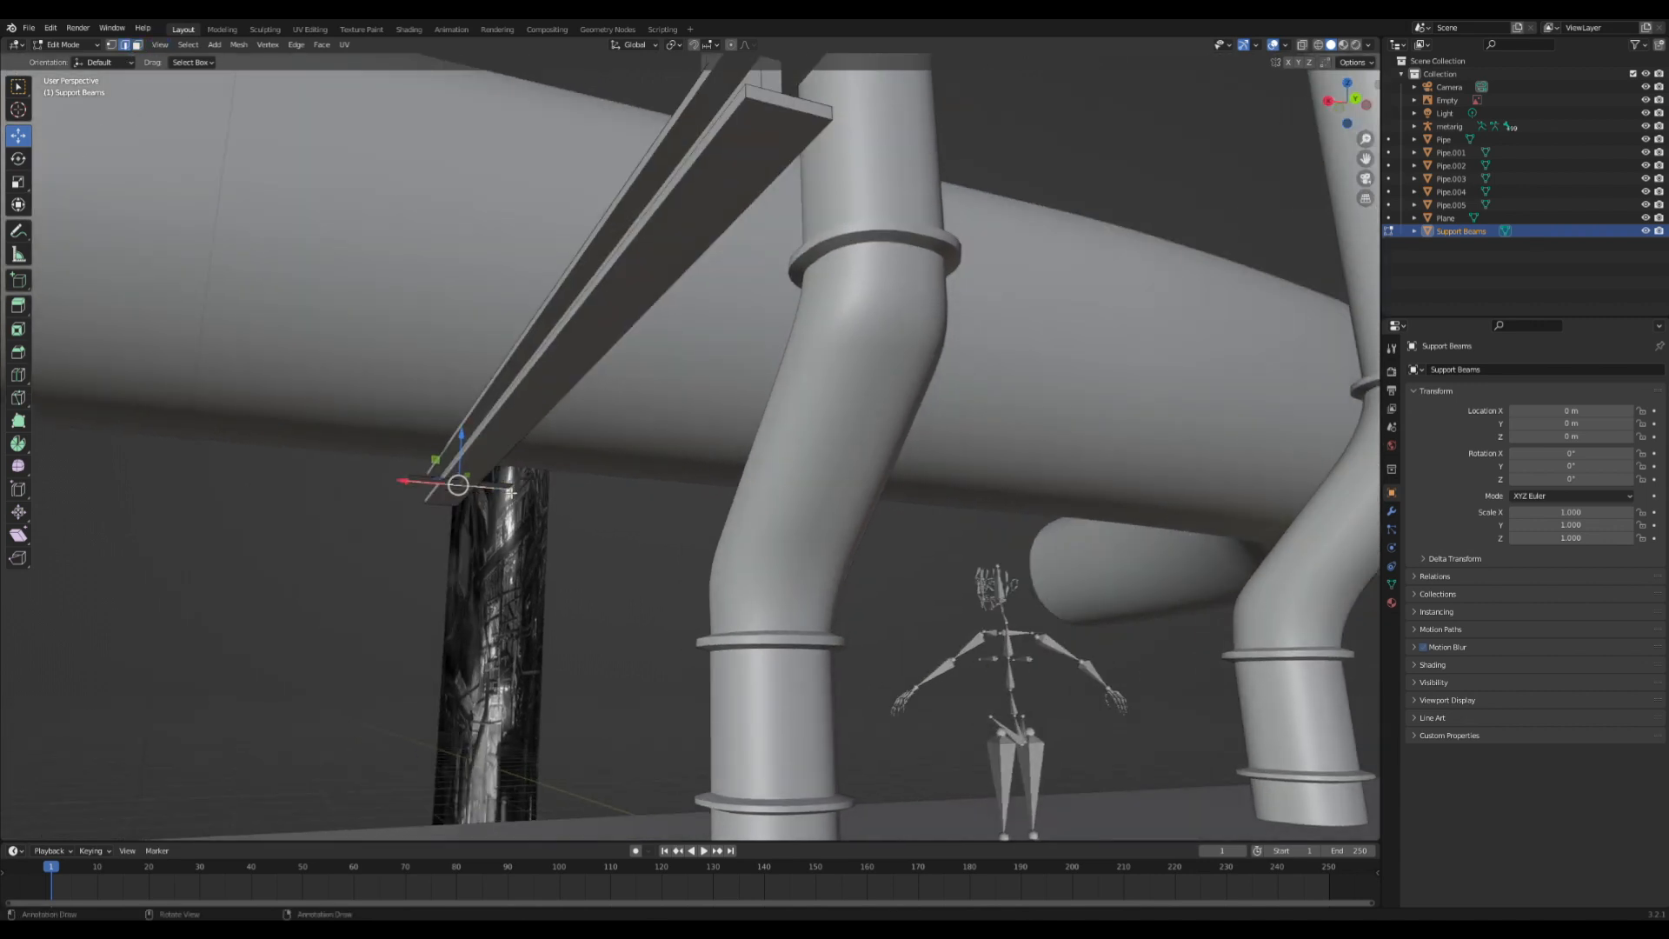
left_click(417, 484)
left_click(417, 483, "shift")
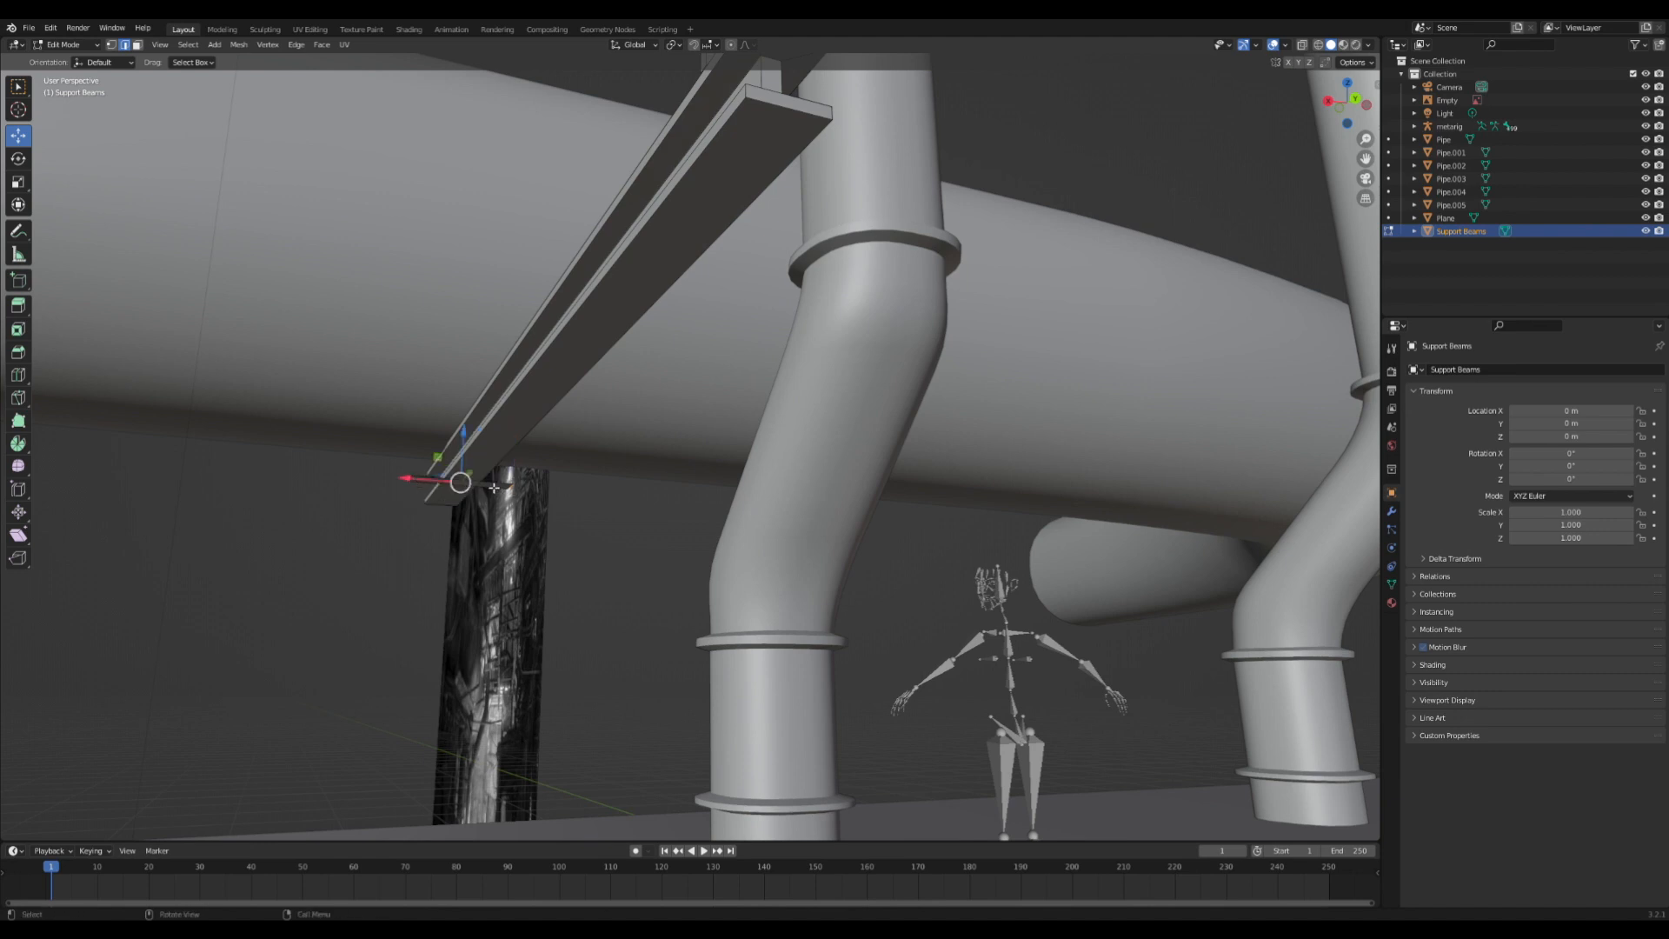
middle_click_drag(470, 480, 466, 484)
key("e")
right_click(467, 483)
left_click_drag(467, 447, 469, 416)
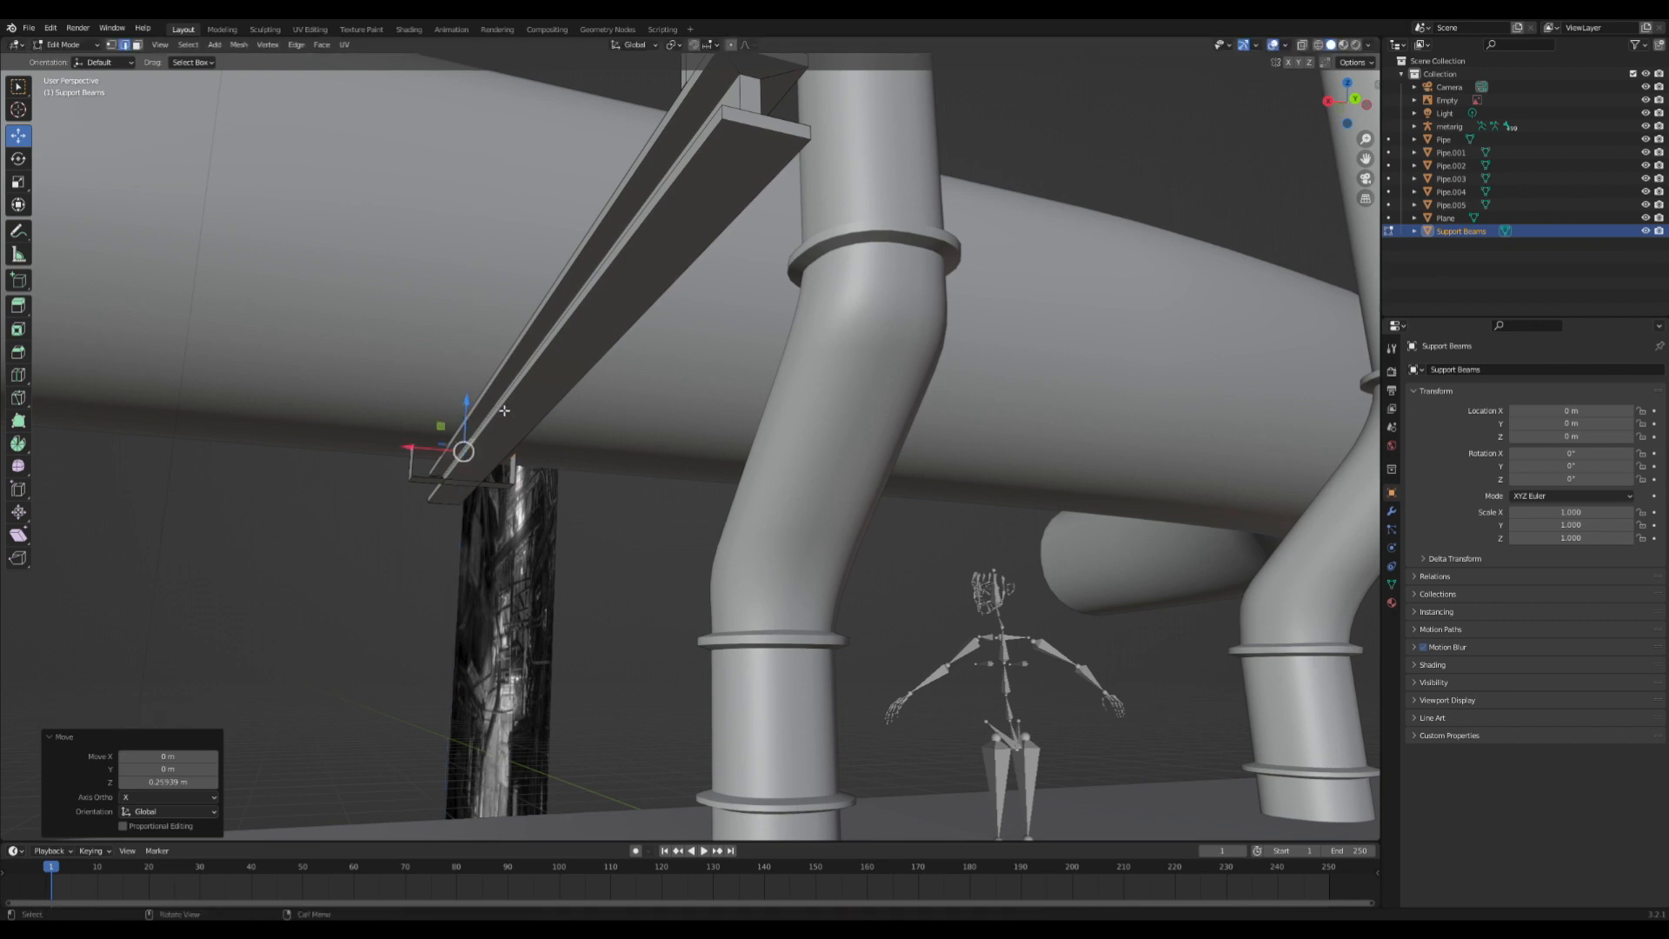
- Extrude the upper edges of the bracket walls and scale them outward along X to form two flanges
key("e")
right_click(504, 410)
key("s")
key("x")
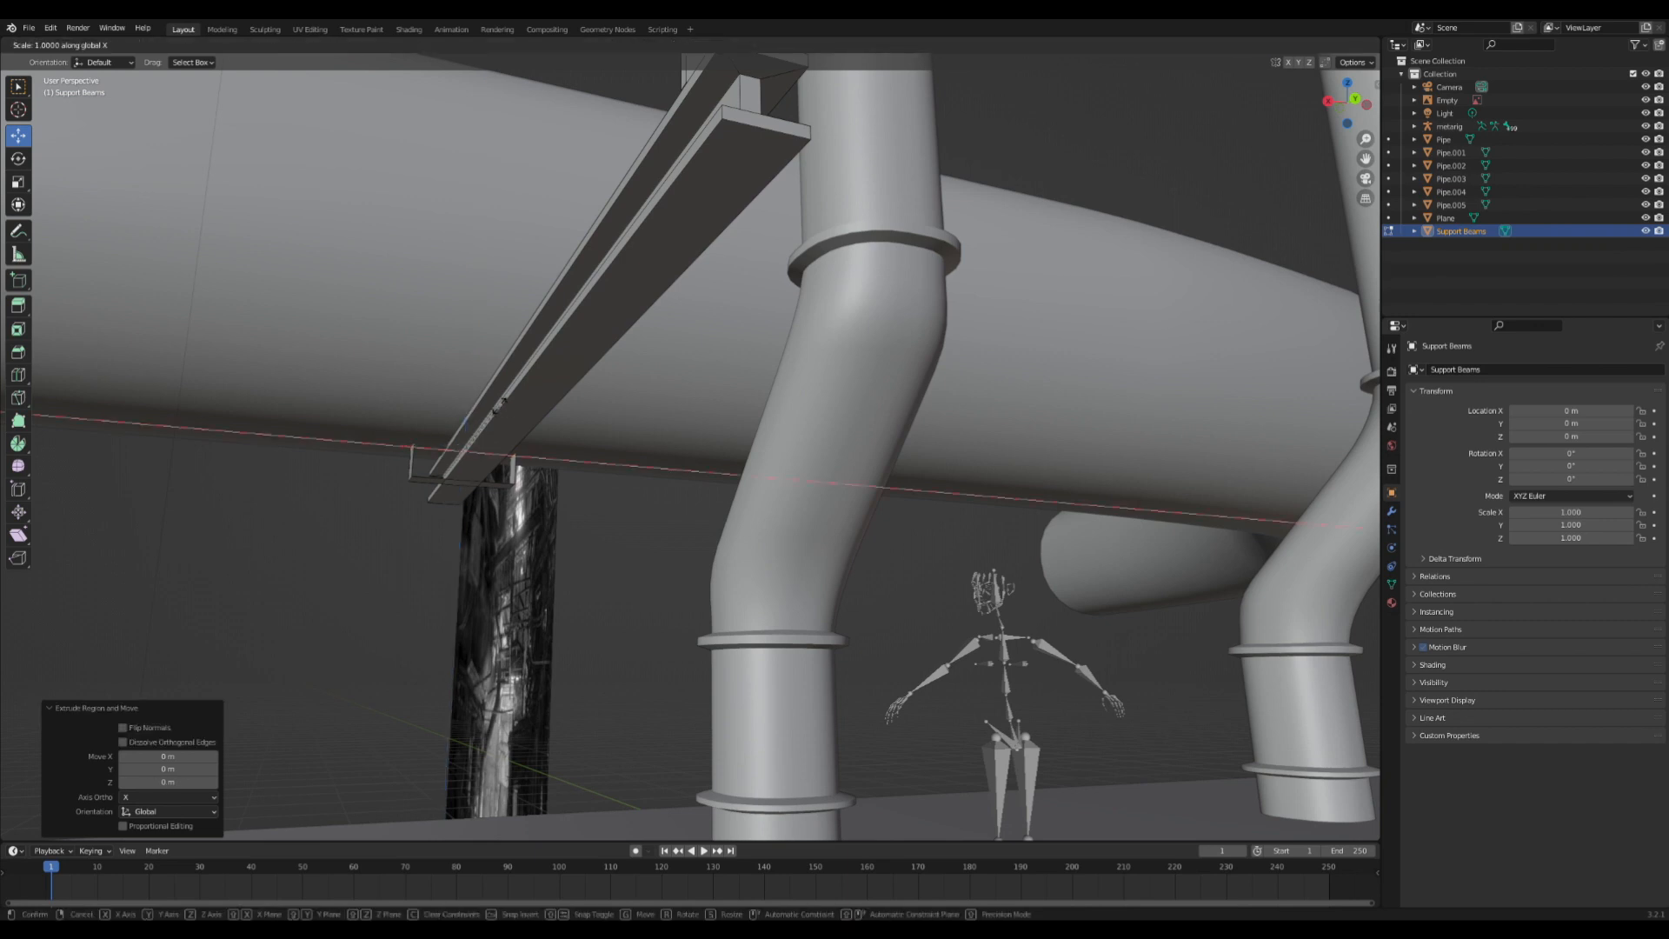
left_click(567, 404)
- Select the bracket's two outer flange faces and raise them slightly along Z
middle_click_drag(566, 404, 630, 418)
scroll(362, 463, "up", 1)
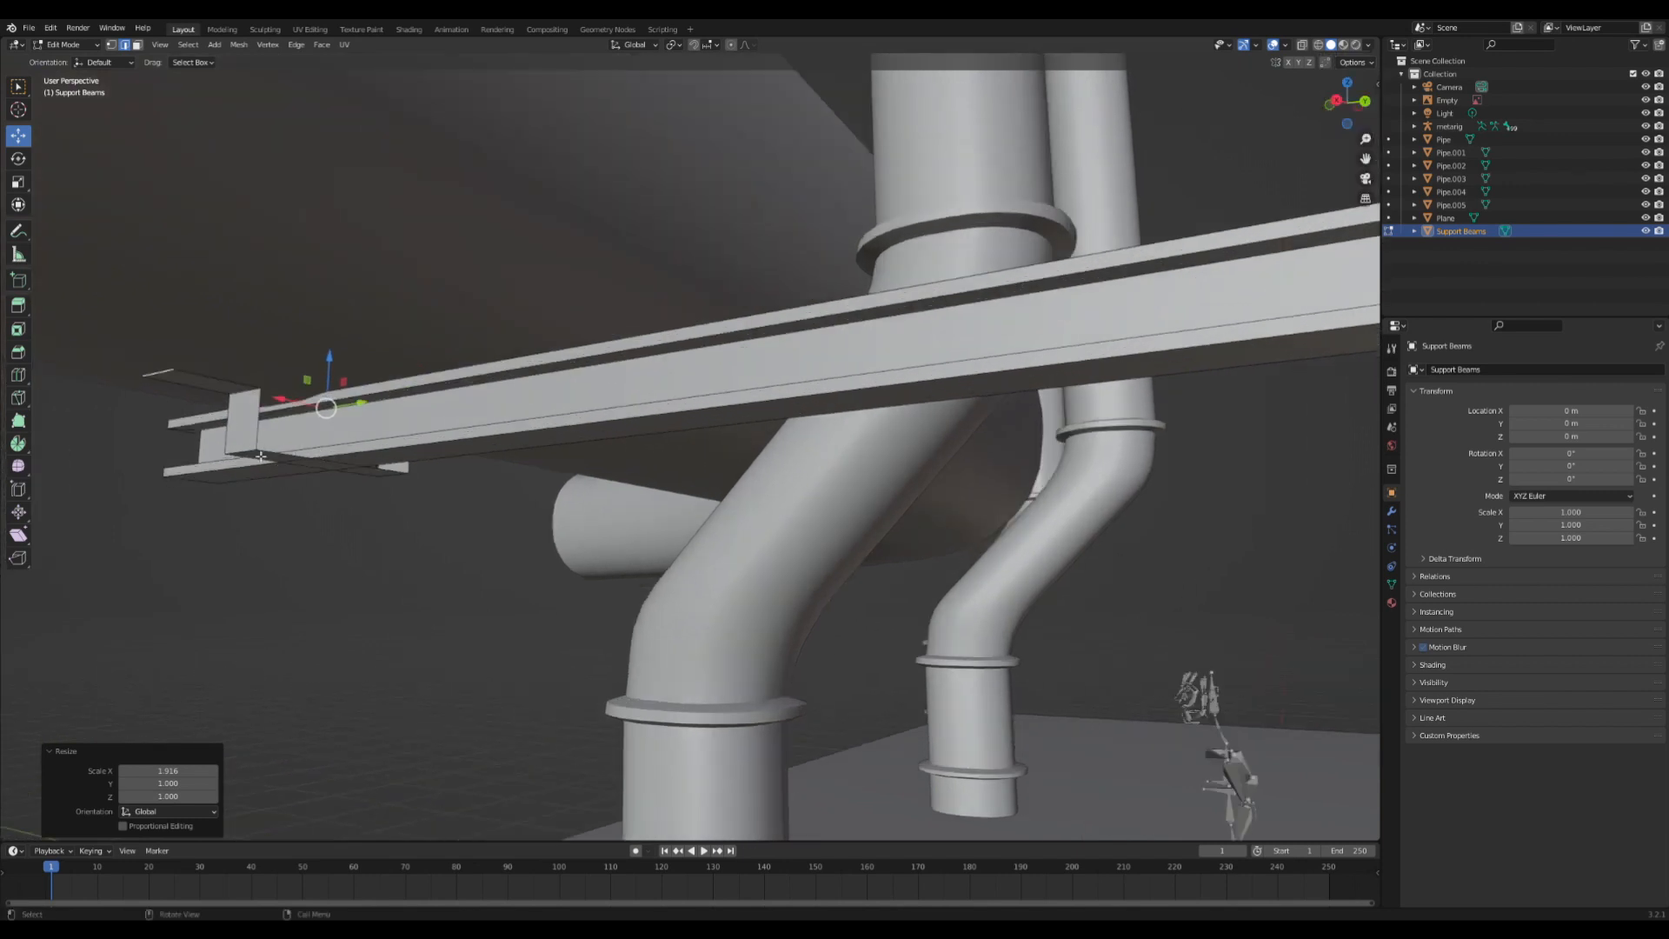
left_click(260, 456)
key("l")
key("3")
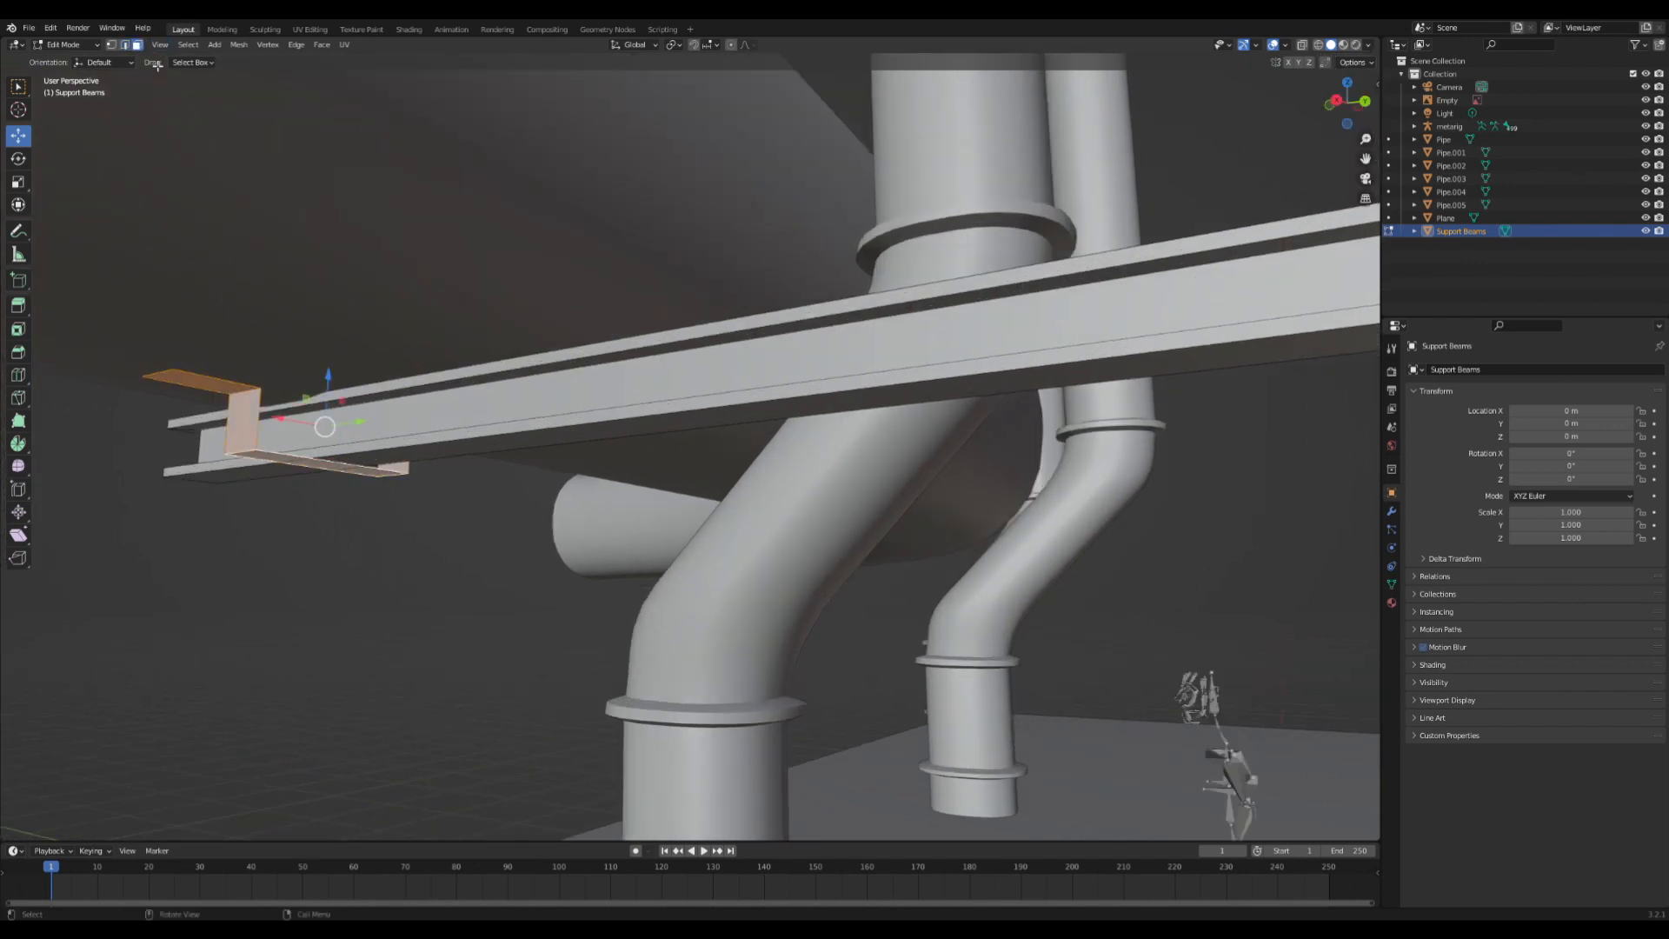
middle_click_drag(238, 405, 301, 367)
key("alt+a")
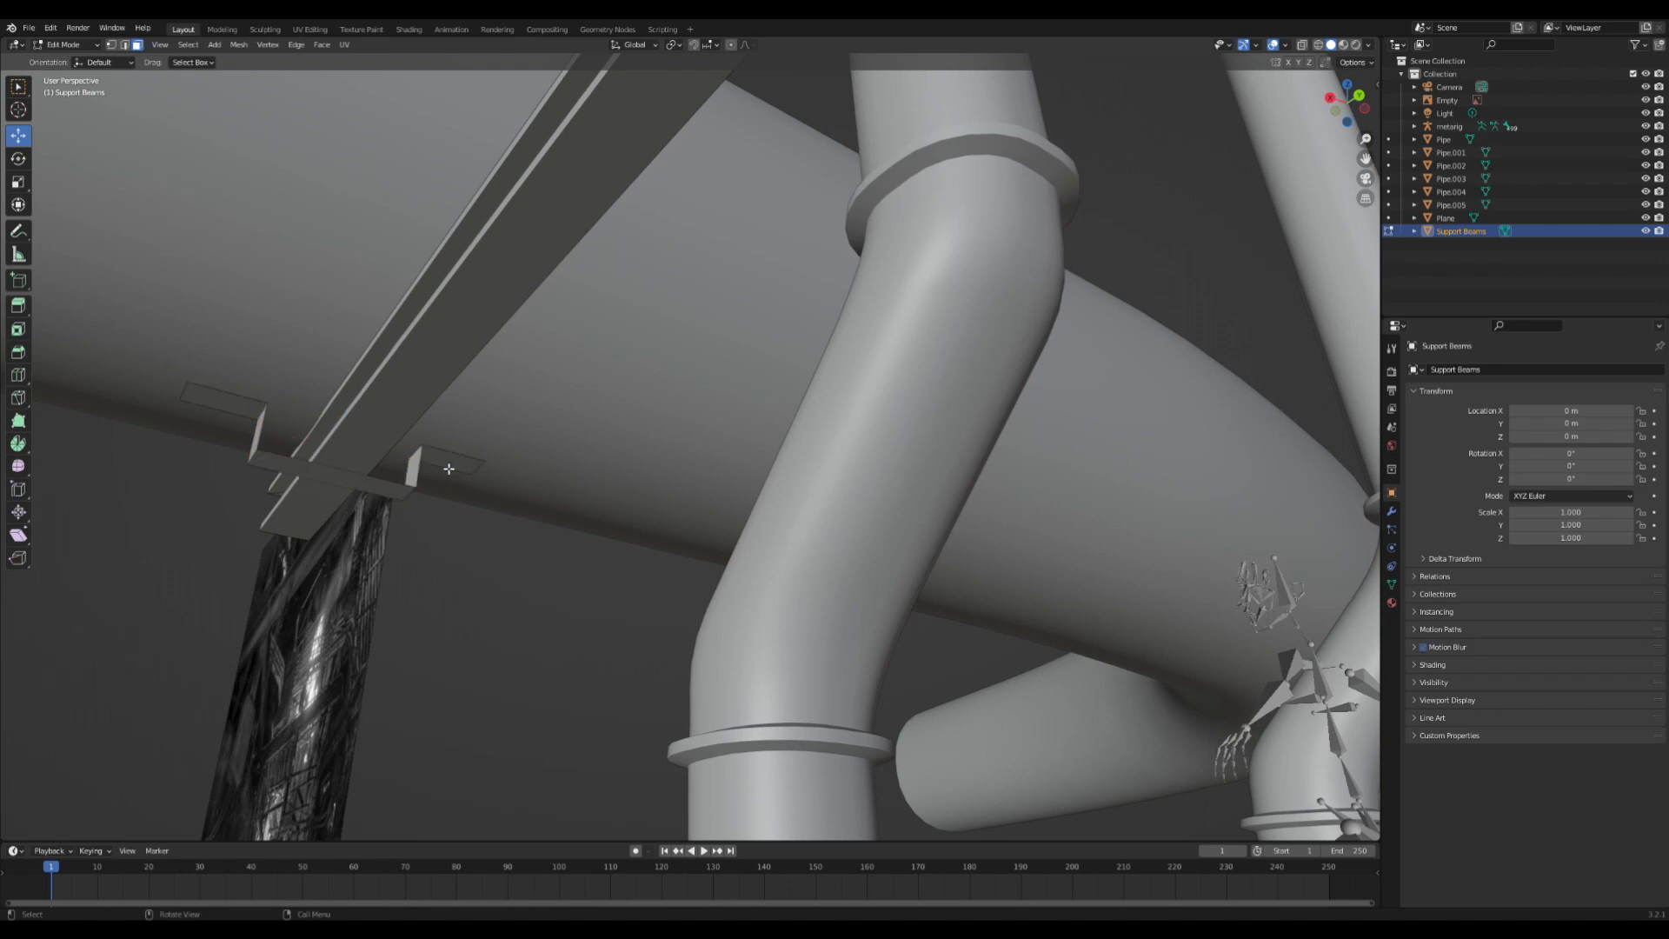
left_click(450, 469)
left_click(254, 421, "shift")
left_click_drag(355, 396, 354, 392)
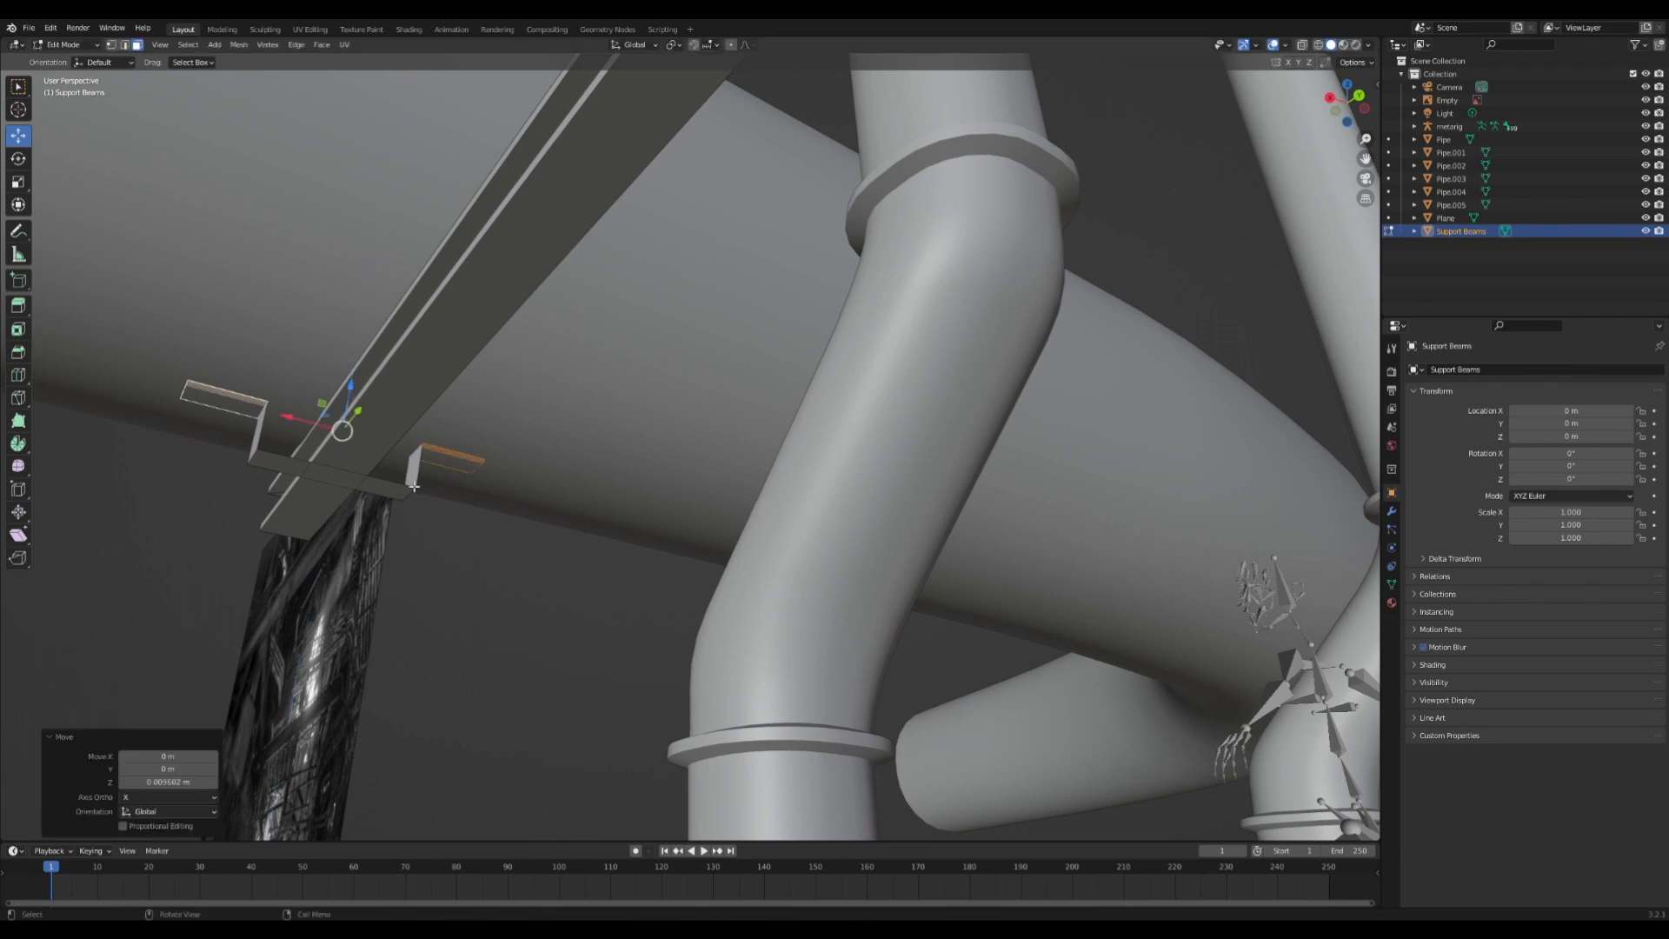
- Select the whole linked bracket and extrude its faces along their normals to give it thickness
key("l")
key("alt+e")
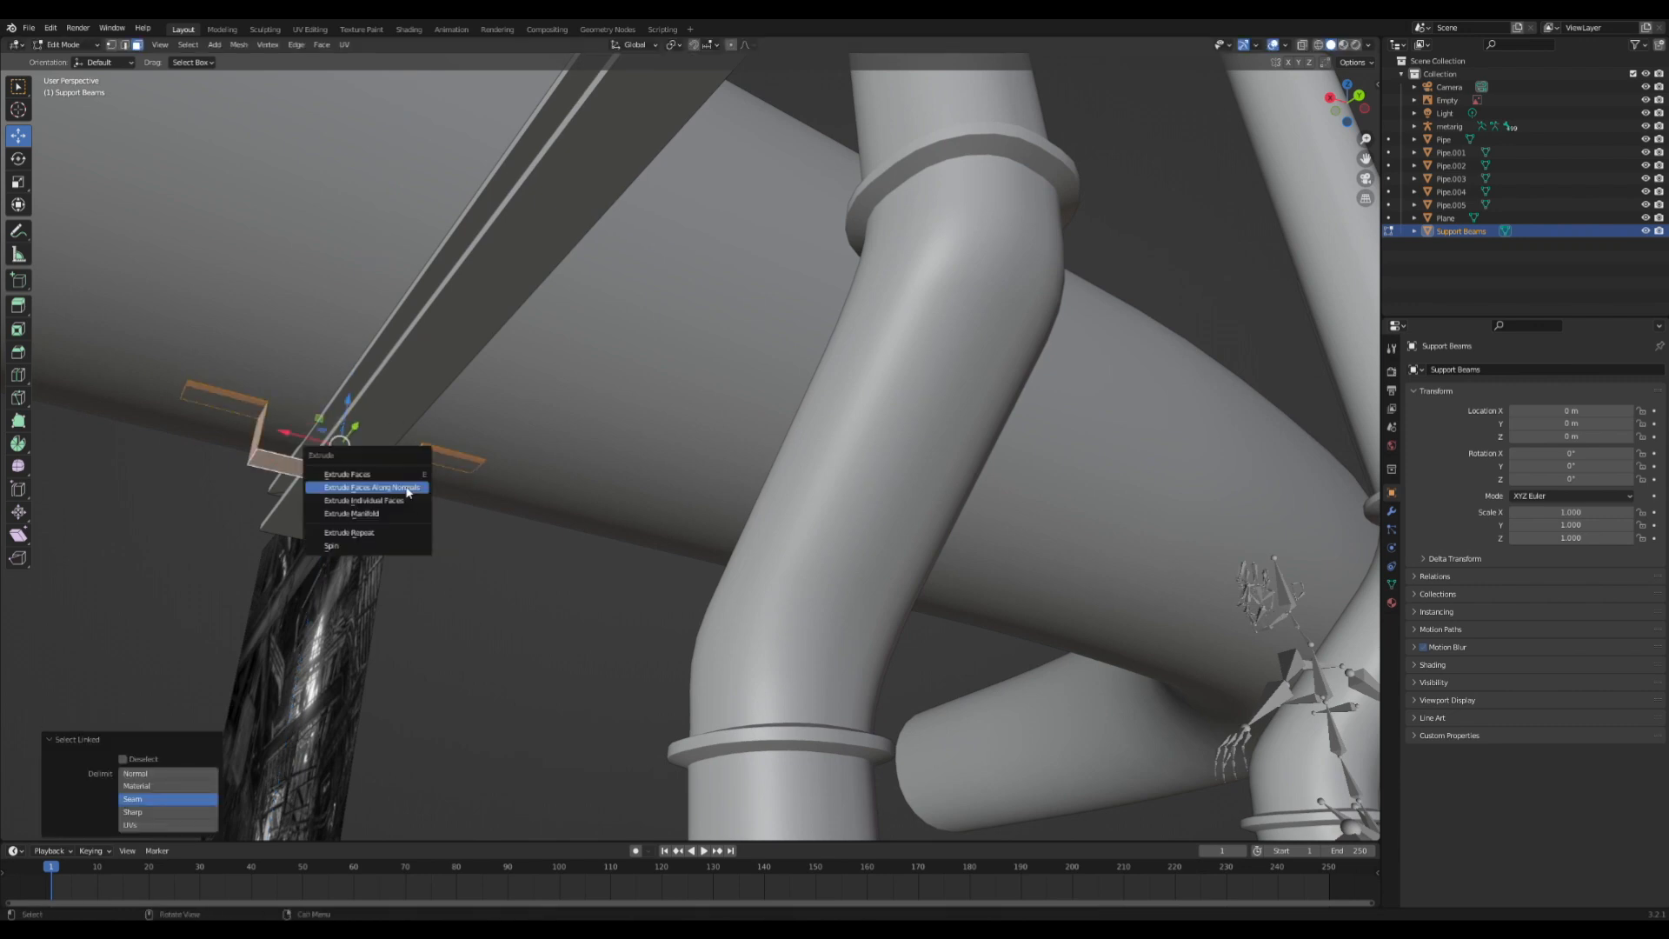
left_click(409, 485)
left_click(421, 480)
left_click(448, 485)
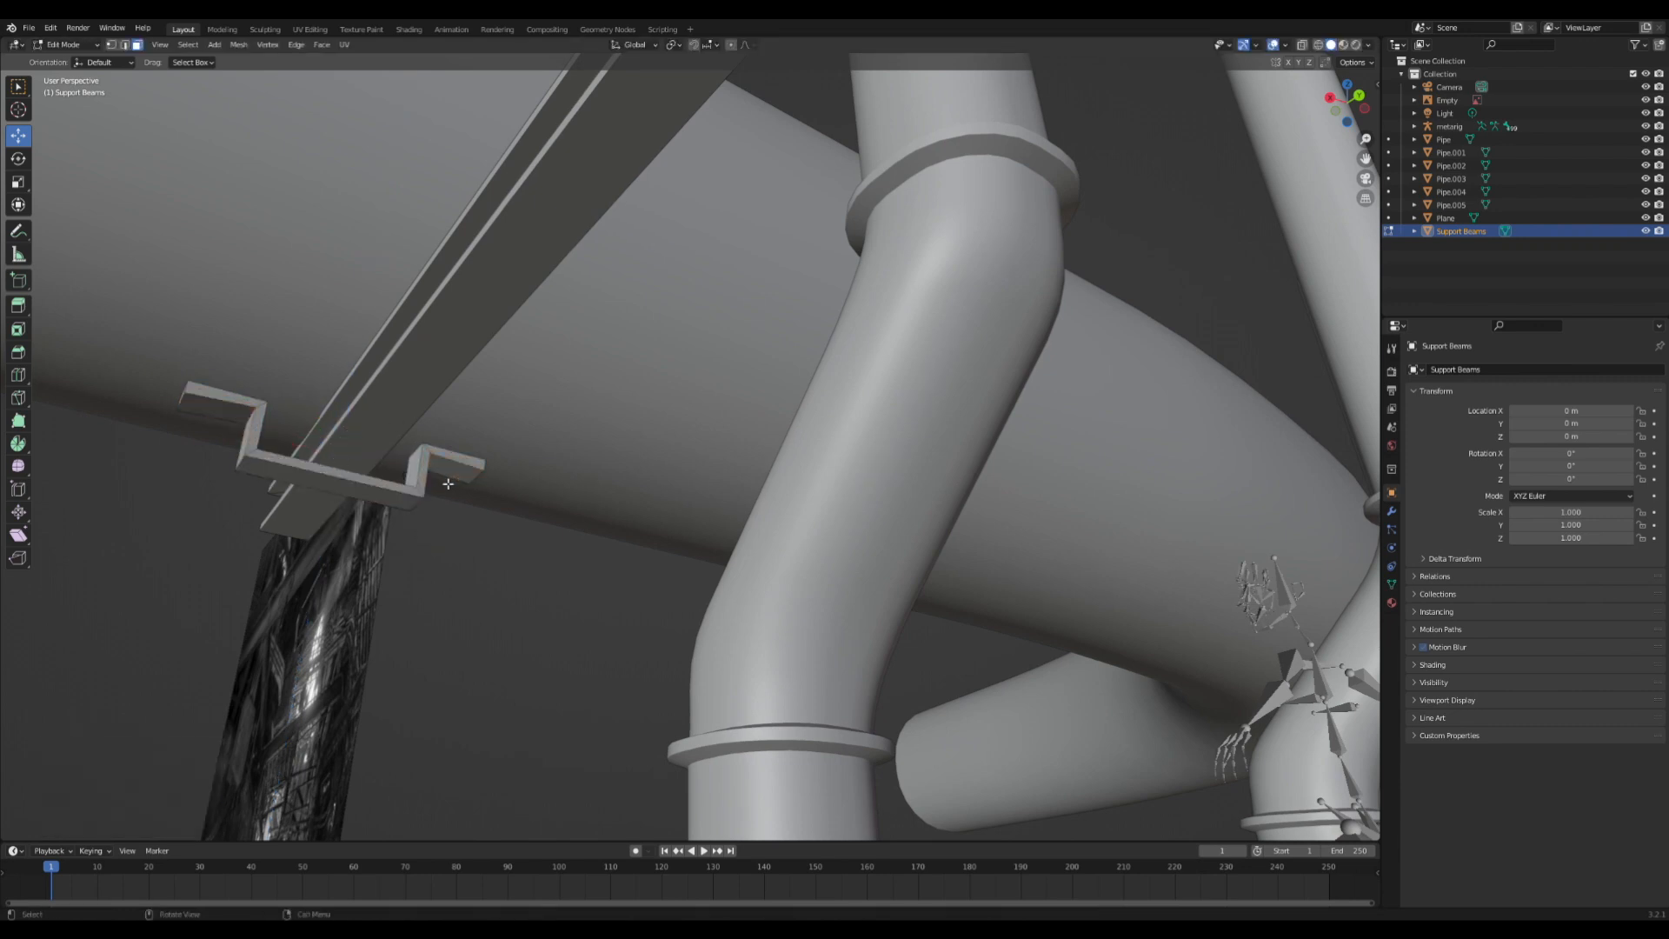
- Level the undersides of both bracket flanges by scaling the two faces to 0 along Z
left_click(452, 467)
left_click(217, 397, "shift")
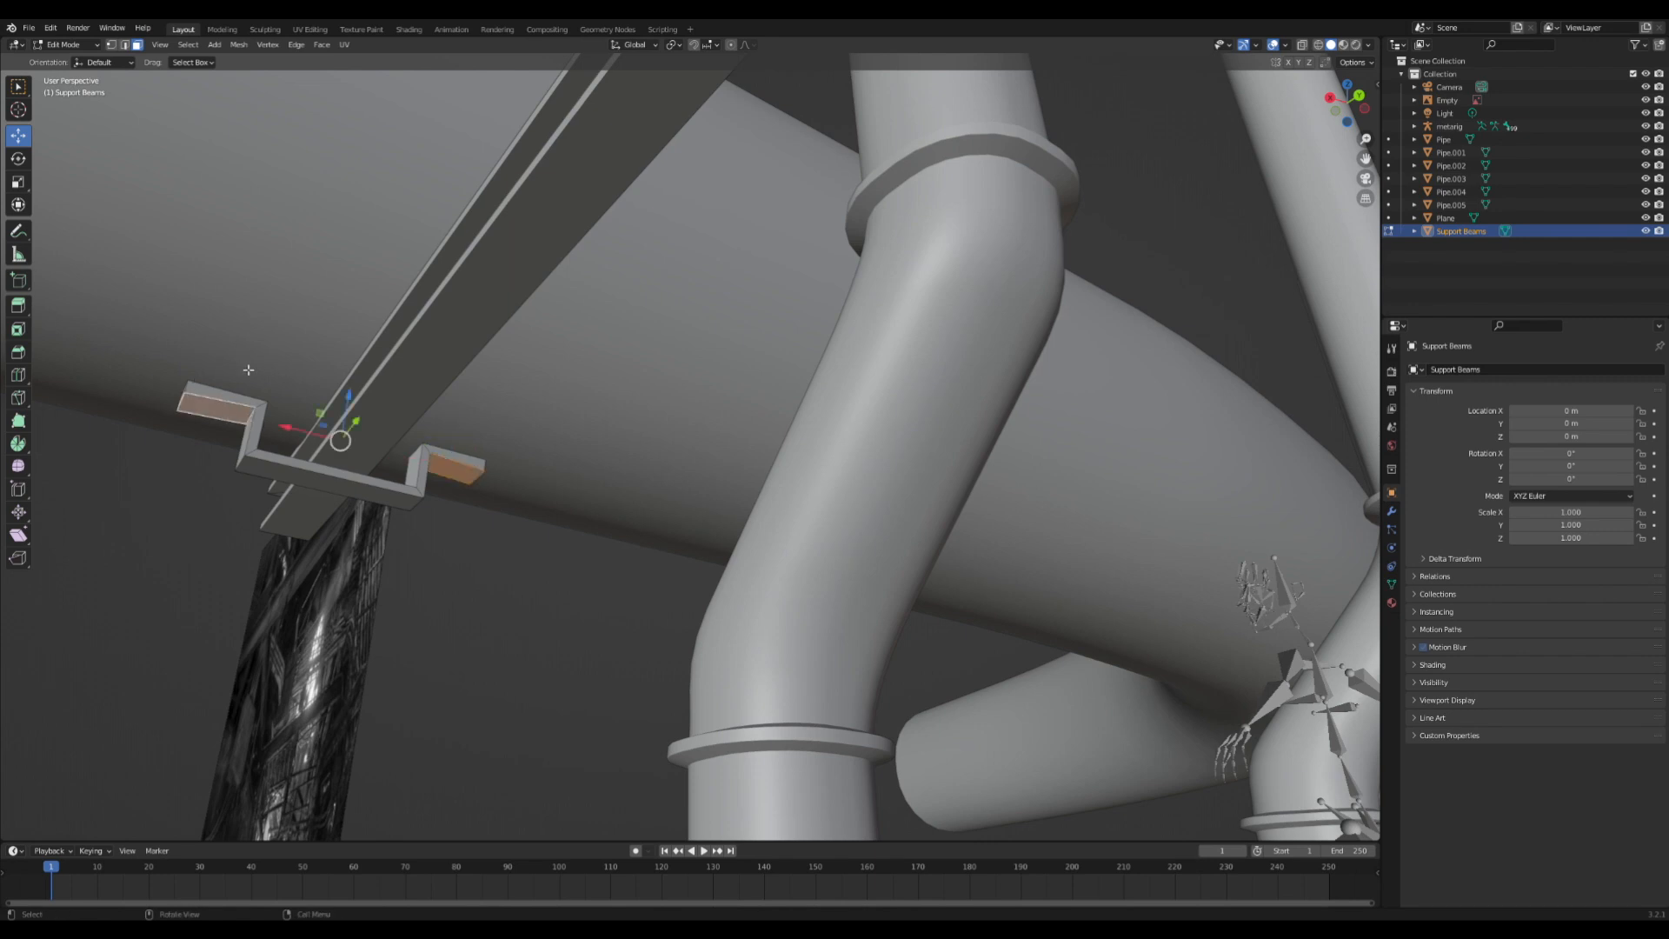
key("s")
key("z")
key("0")
key("Return")
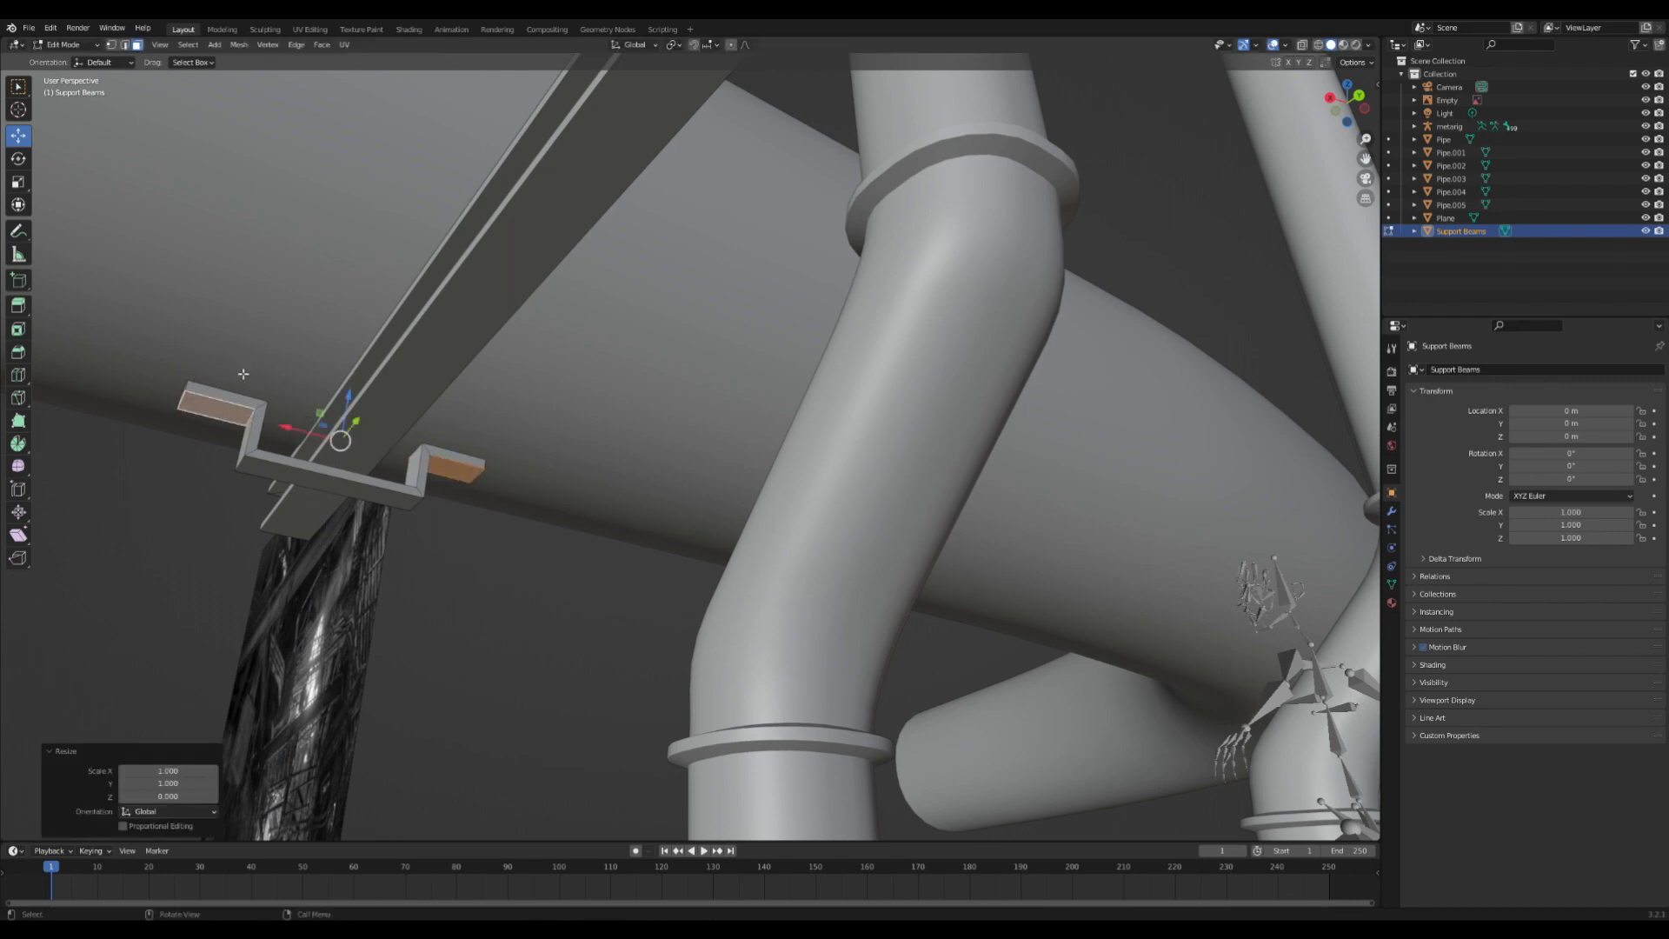
left_click(446, 578)
- Bevel the bracket's two lower outer corner edges with the width type set to Offset
scroll(445, 580, "down", 2)
middle_click_drag(429, 611, 466, 656)
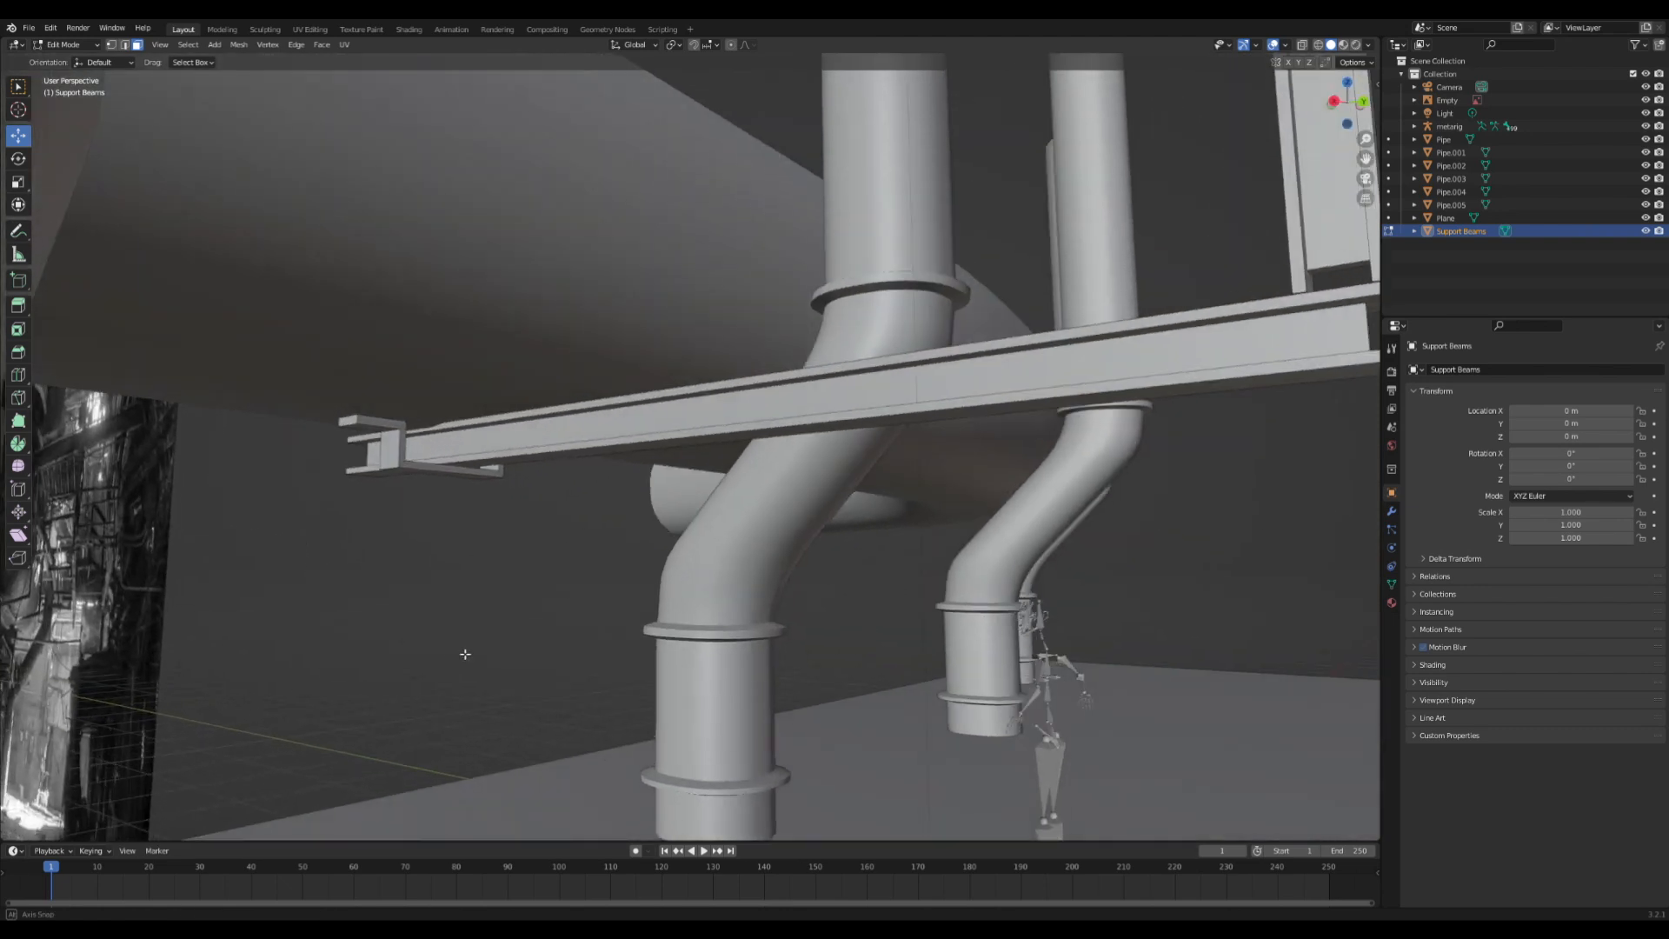
scroll(399, 557, "up", 2)
left_click(124, 45)
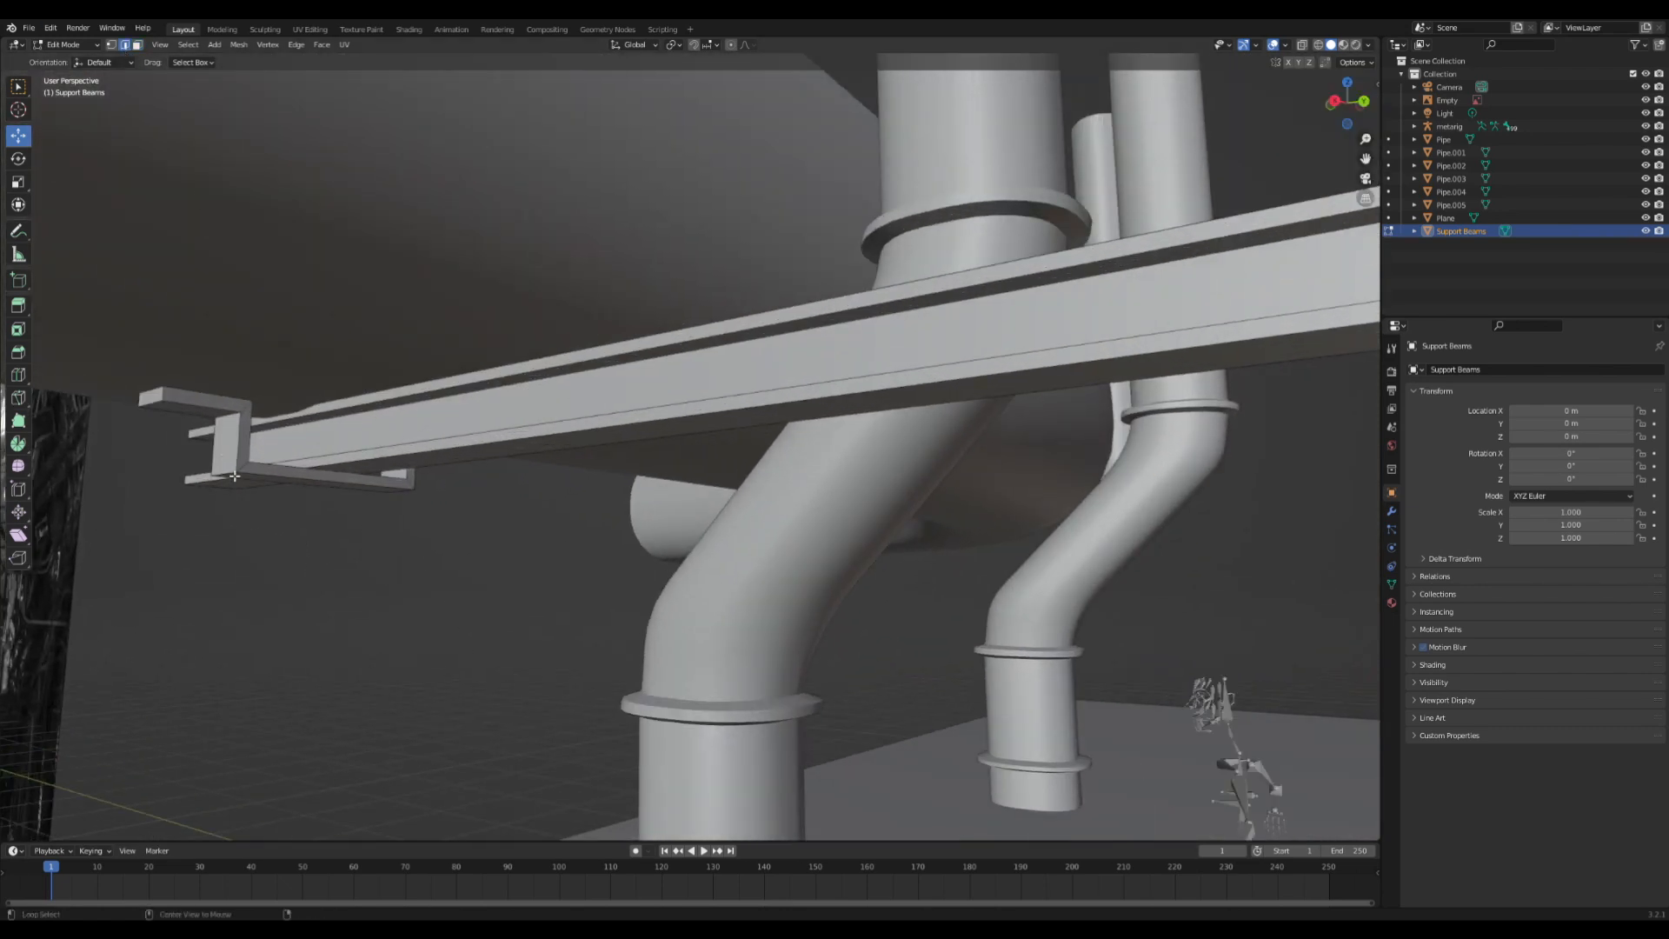
left_click(235, 476, "alt")
middle_click_drag(235, 476, 408, 495)
left_click(412, 498, "alt+shift")
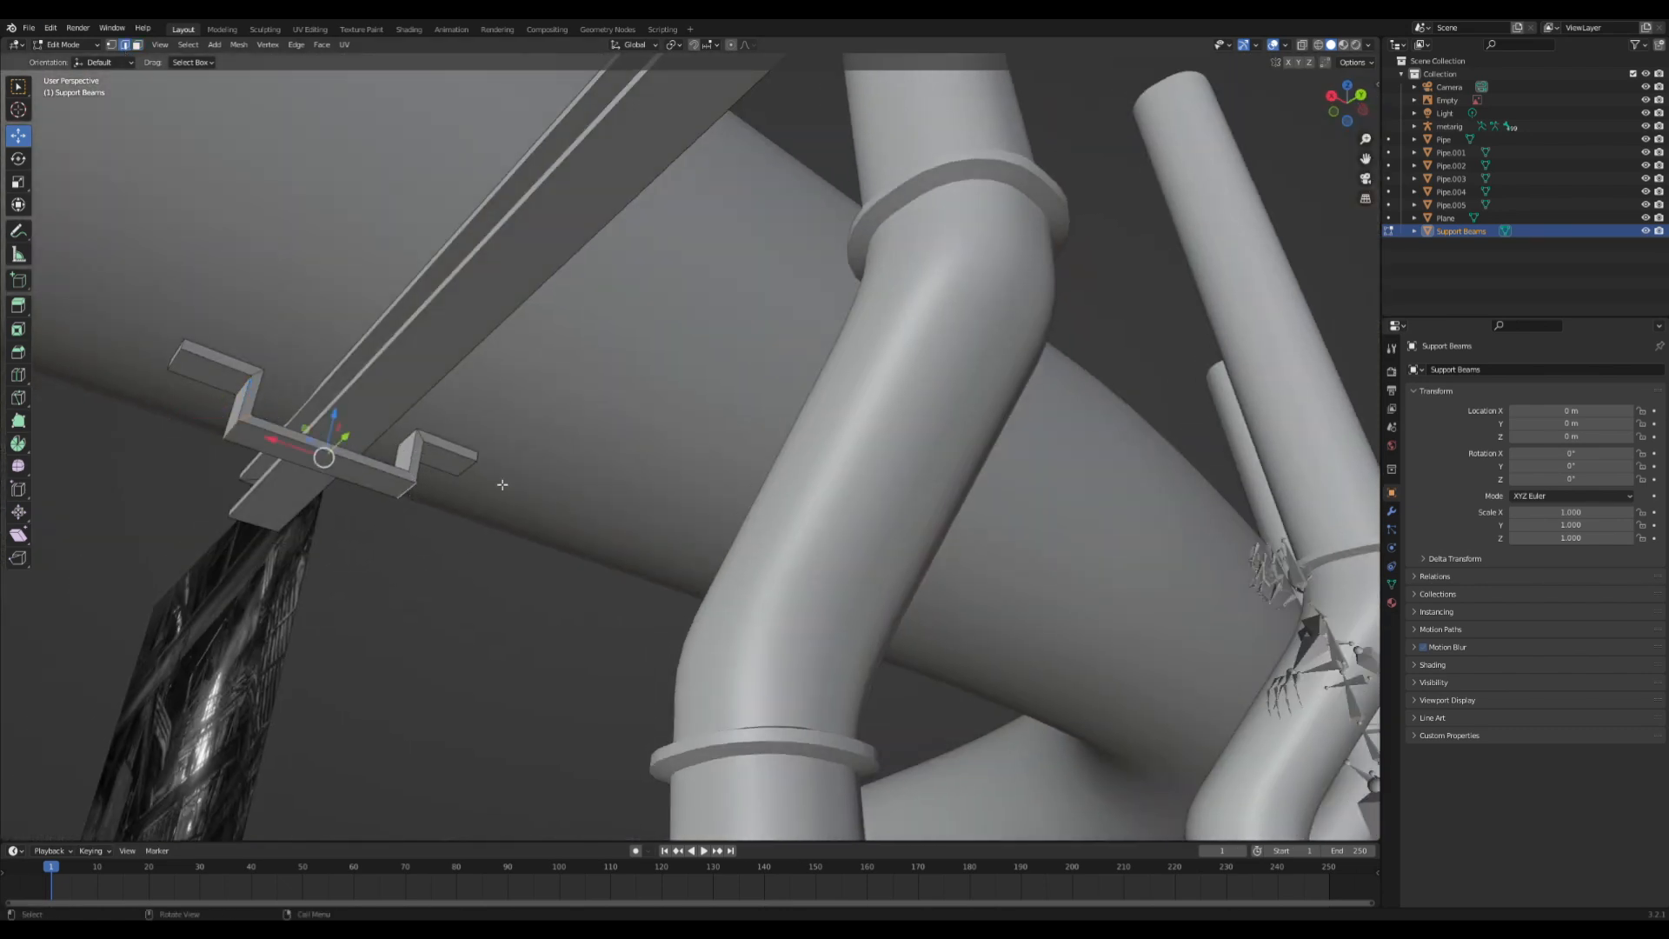
key("ctrl+b")
left_click(569, 477)
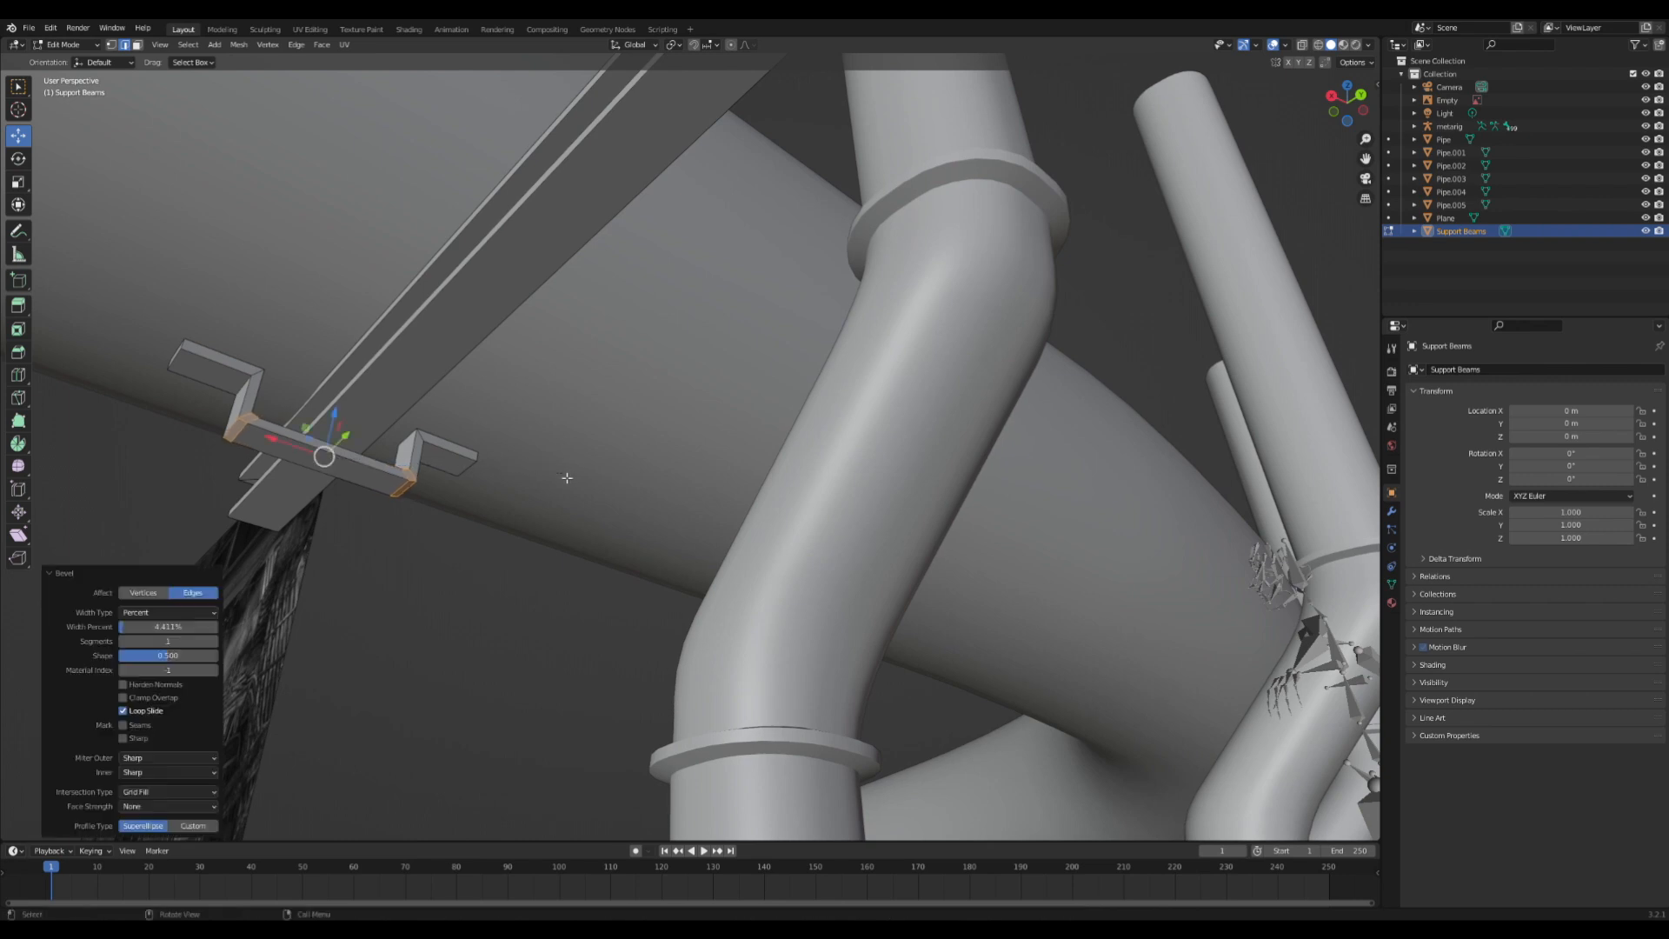
left_click(154, 612)
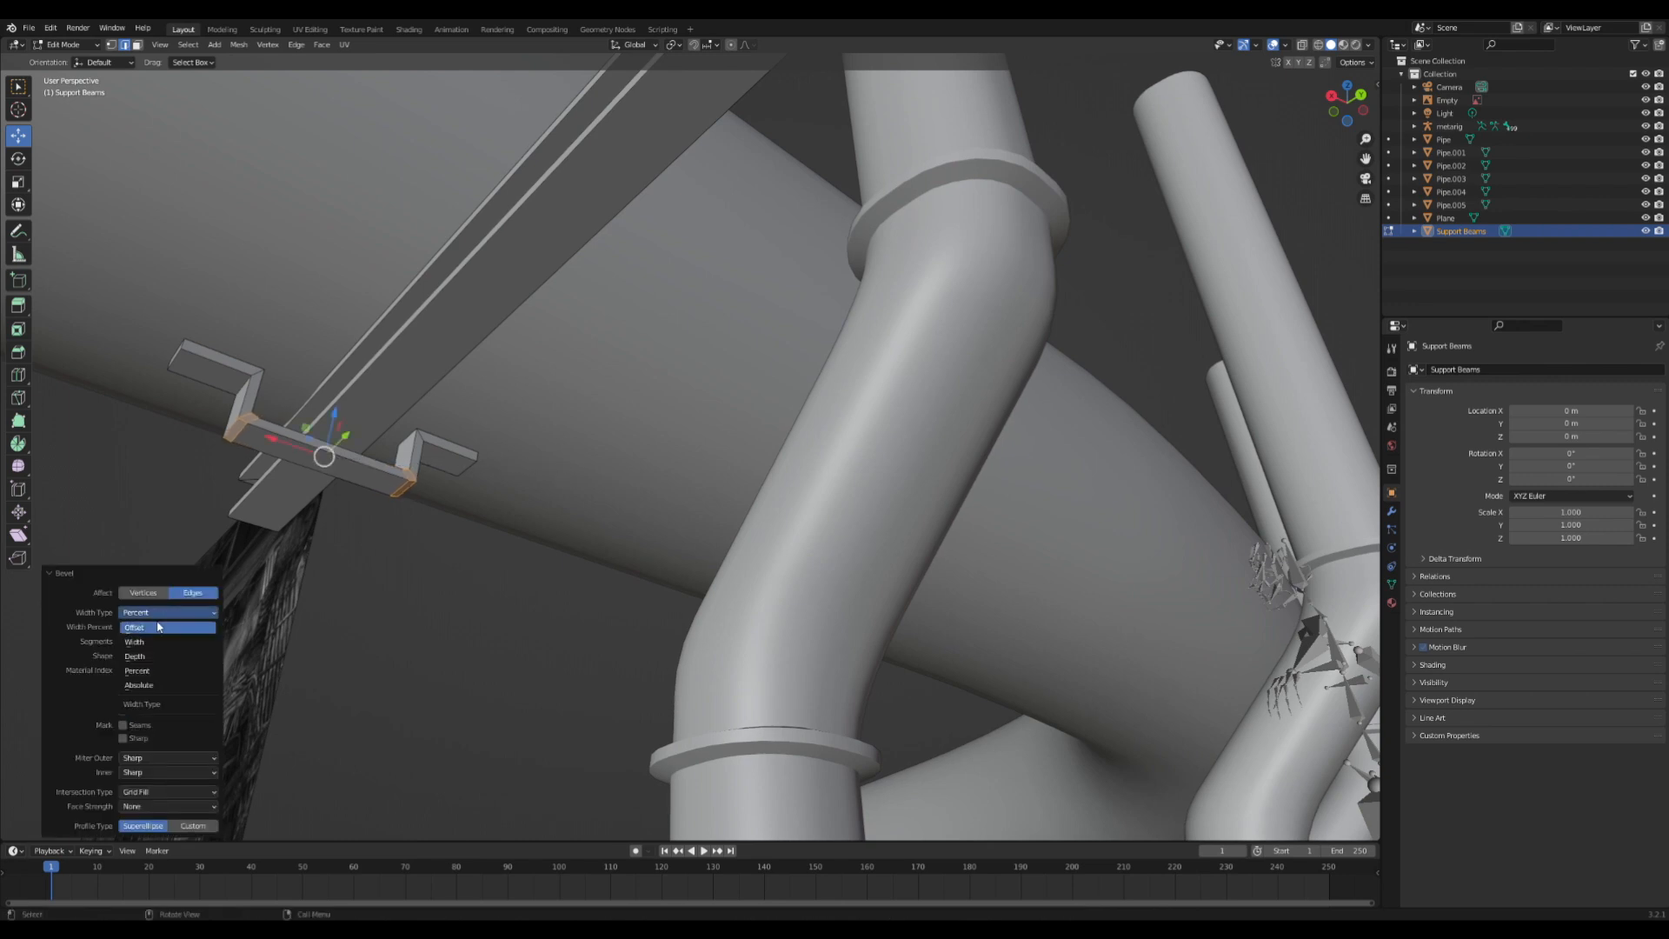
left_click(157, 627)
left_click(475, 570)
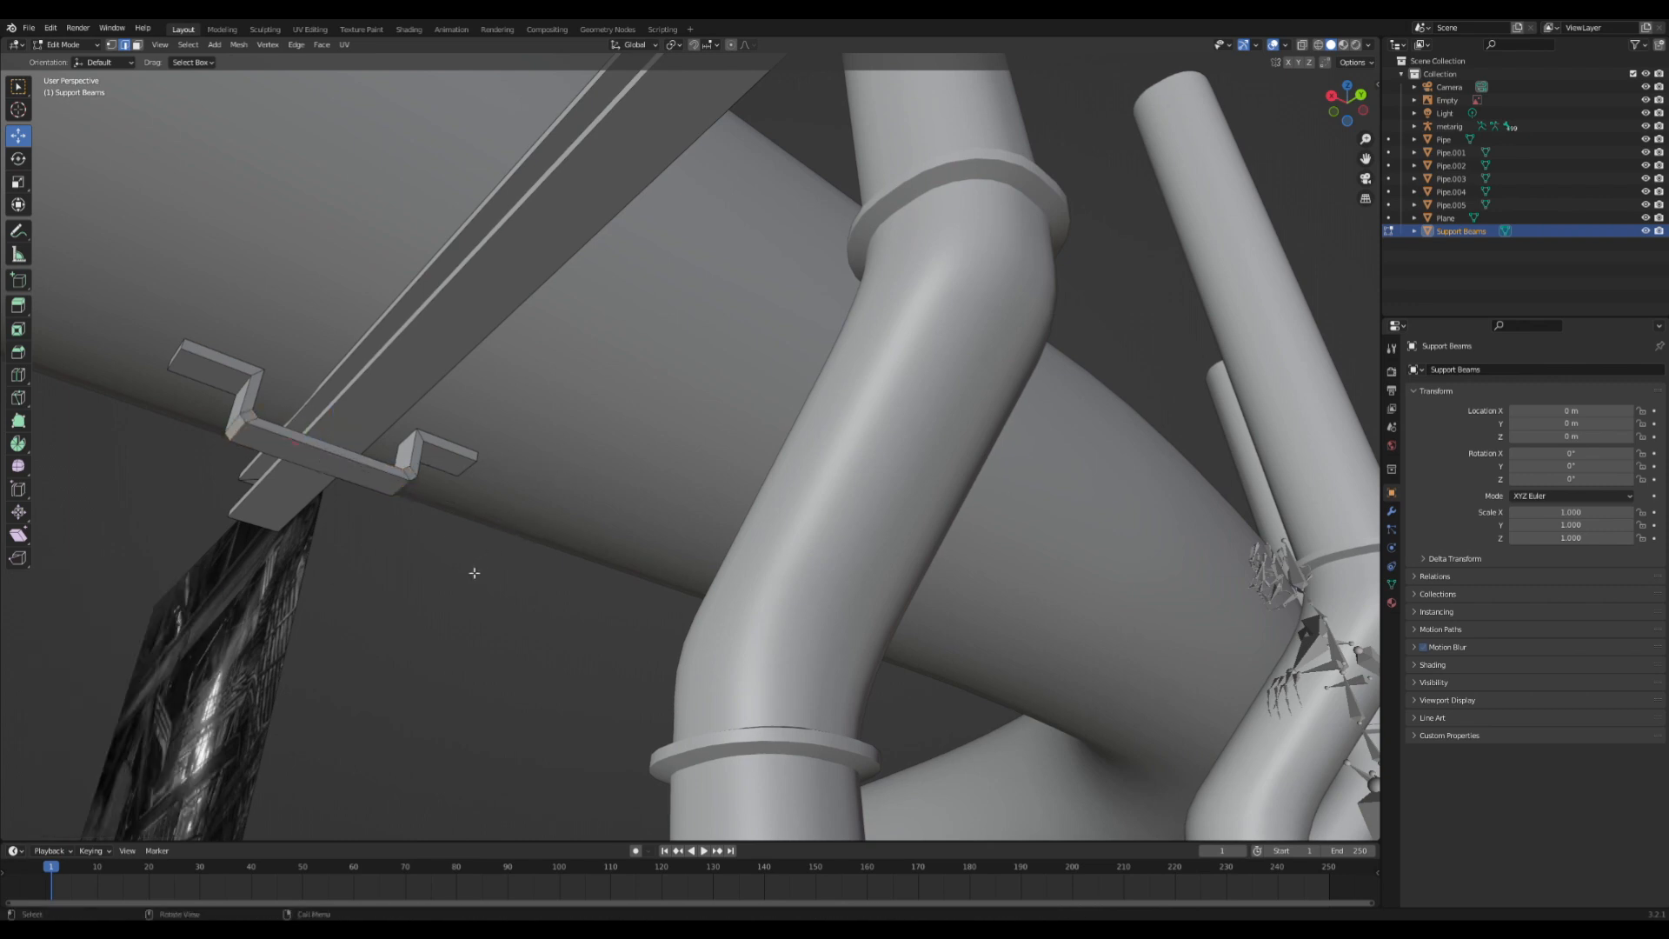
- Save the file and check the support beams from a distance in Object Mode
key("ctrl+s")
scroll(451, 577, "down", 8)
scroll(496, 641, "down", 5)
middle_click_drag(451, 577, 556, 615)
scroll(557, 615, "up", 5)
key("Tab")
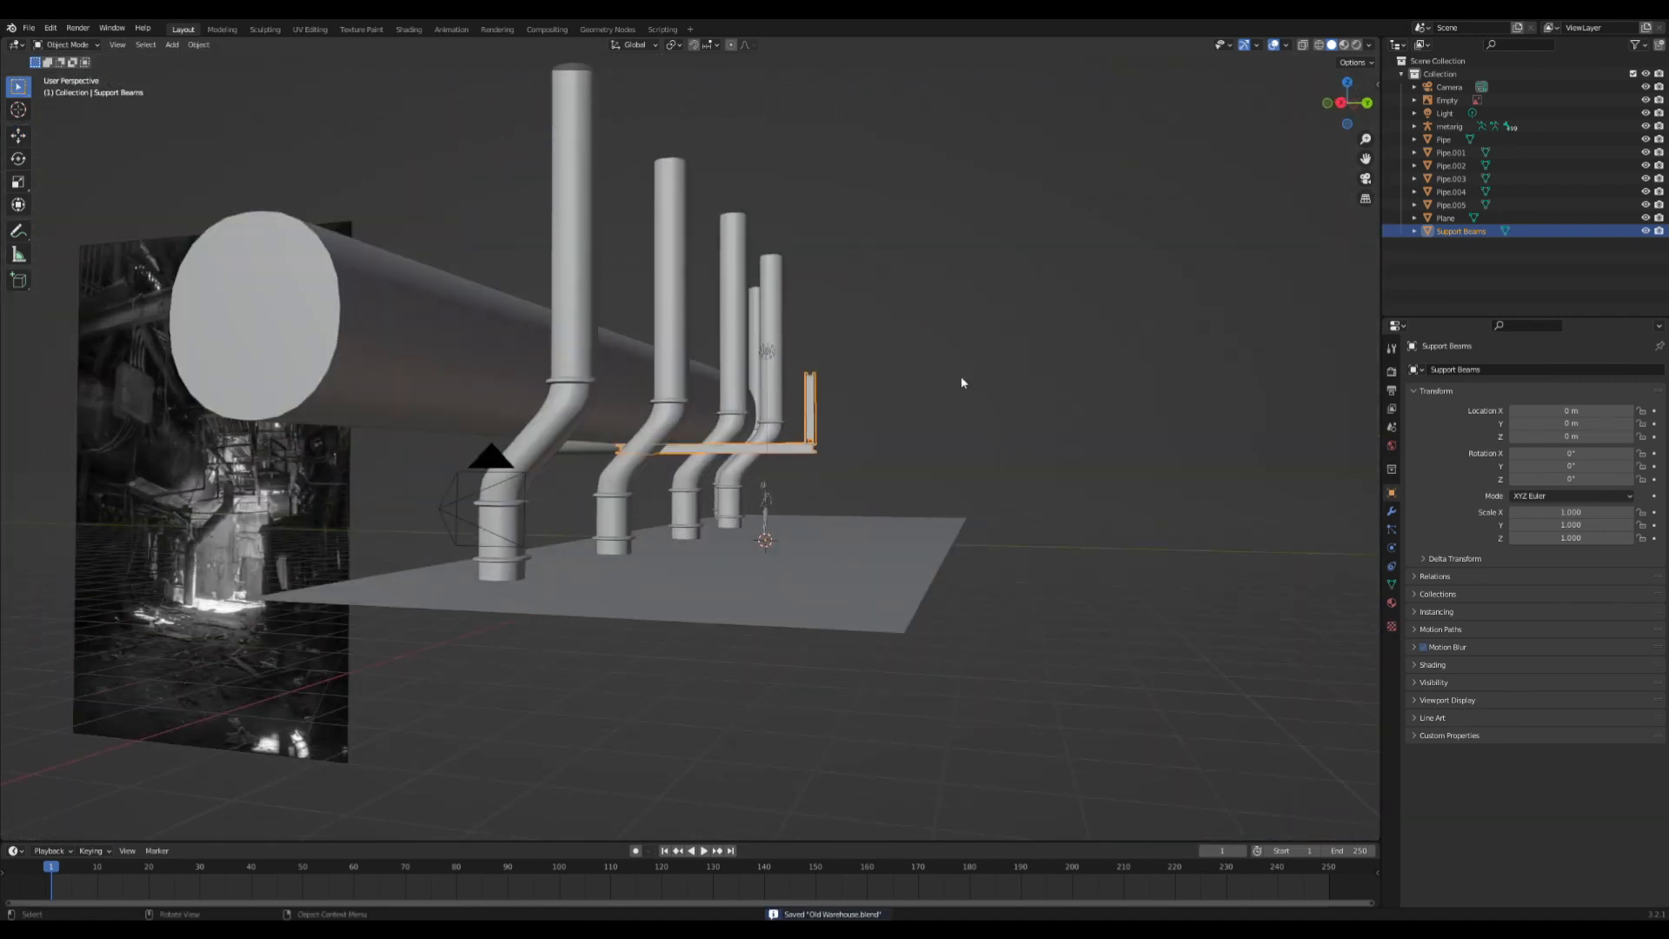
left_click(1364, 179)
middle_click_drag(770, 321, 636, 352)
scroll(682, 353, "up", 2)
- Duplicate the entire support beam assembly in Edit Mode and move the copy about 7.1 m along X
key("Tab")
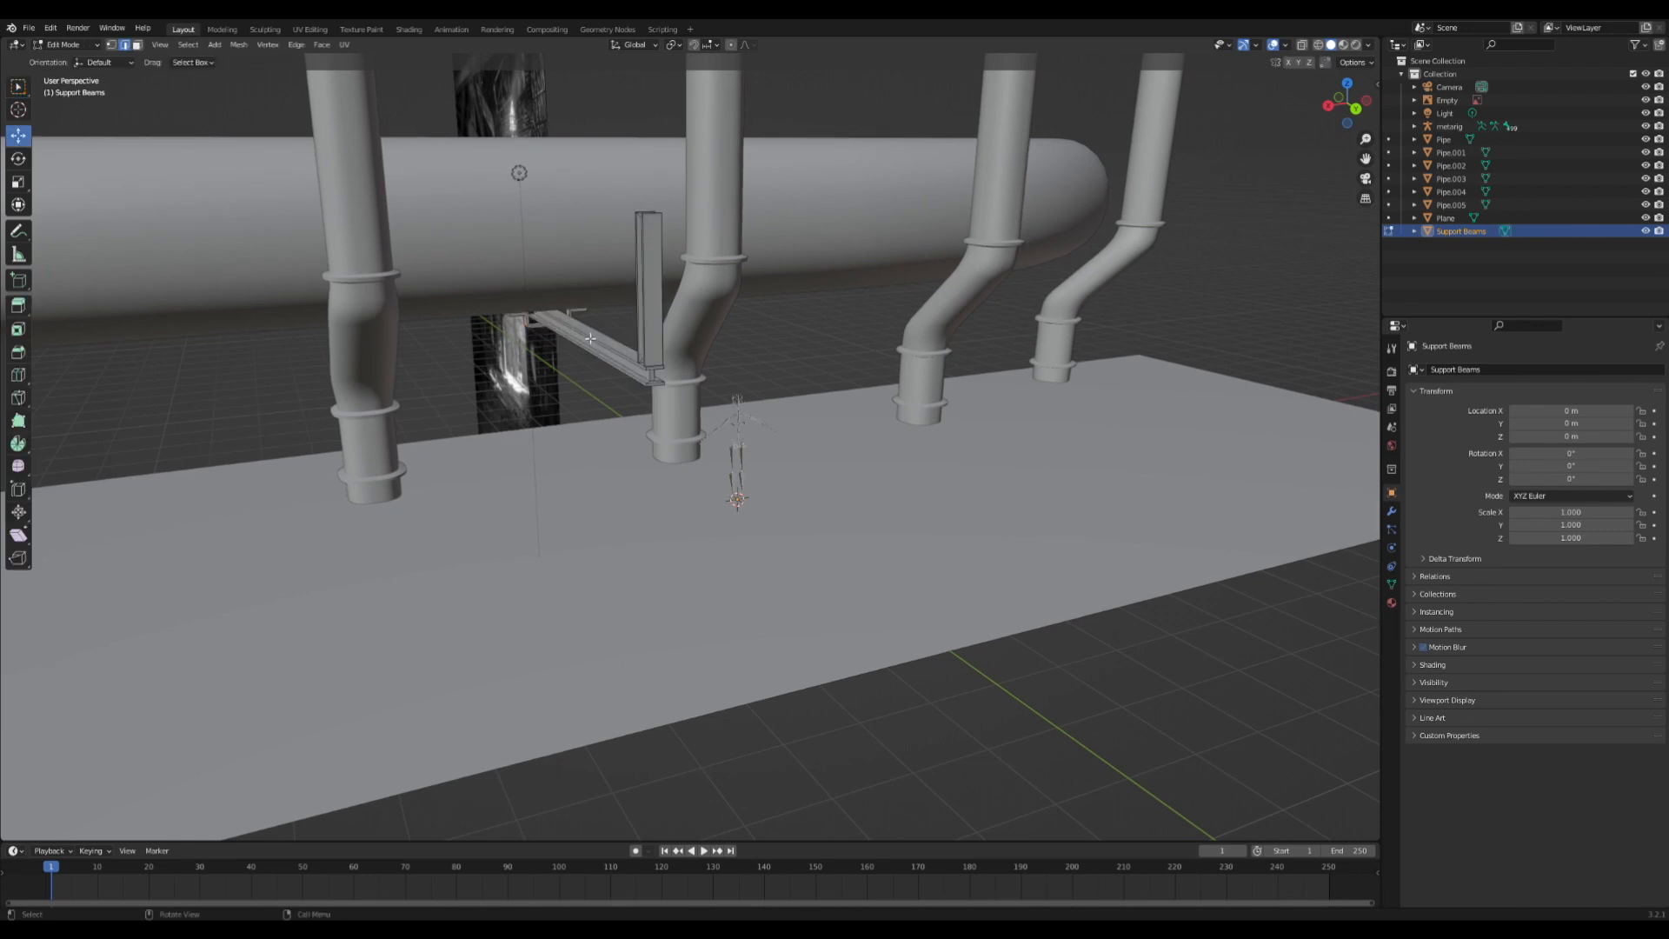
key("a")
middle_click_drag(591, 338, 655, 335)
key("shift+d")
right_click(656, 335)
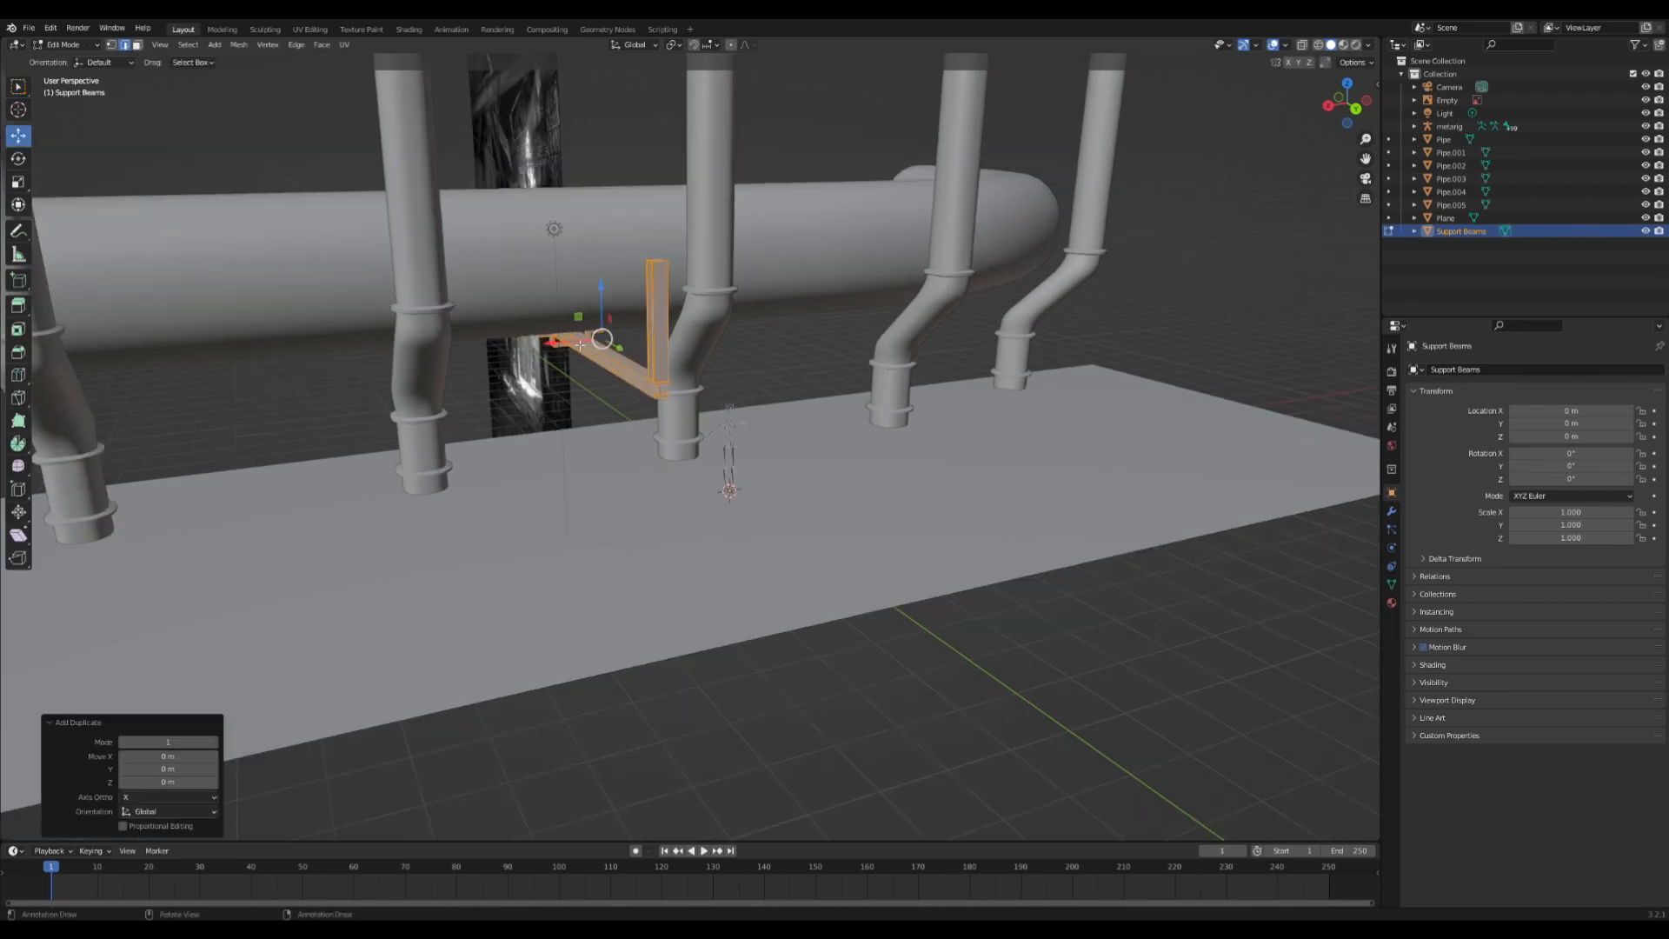
left_click_drag(559, 346, 199, 421)
scroll(233, 424, "down", 4)
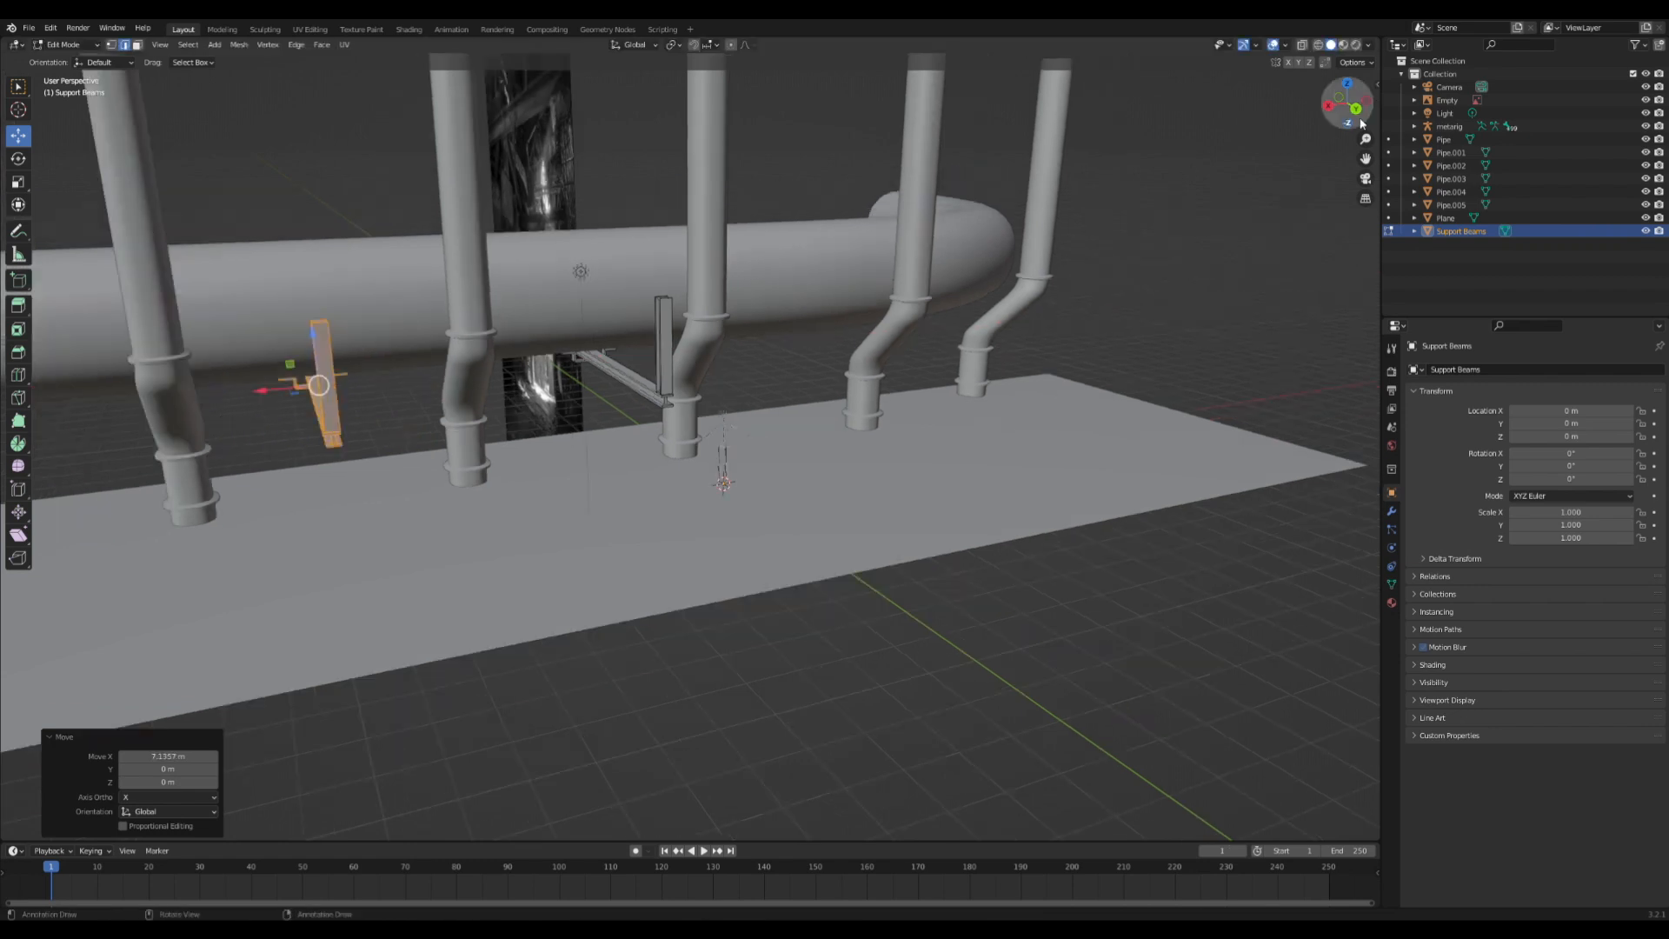
- Duplicate the support beam assembly again and move it along X under the remaining length of the large pipe
left_click(1365, 178)
middle_click_drag(1040, 248, 577, 354)
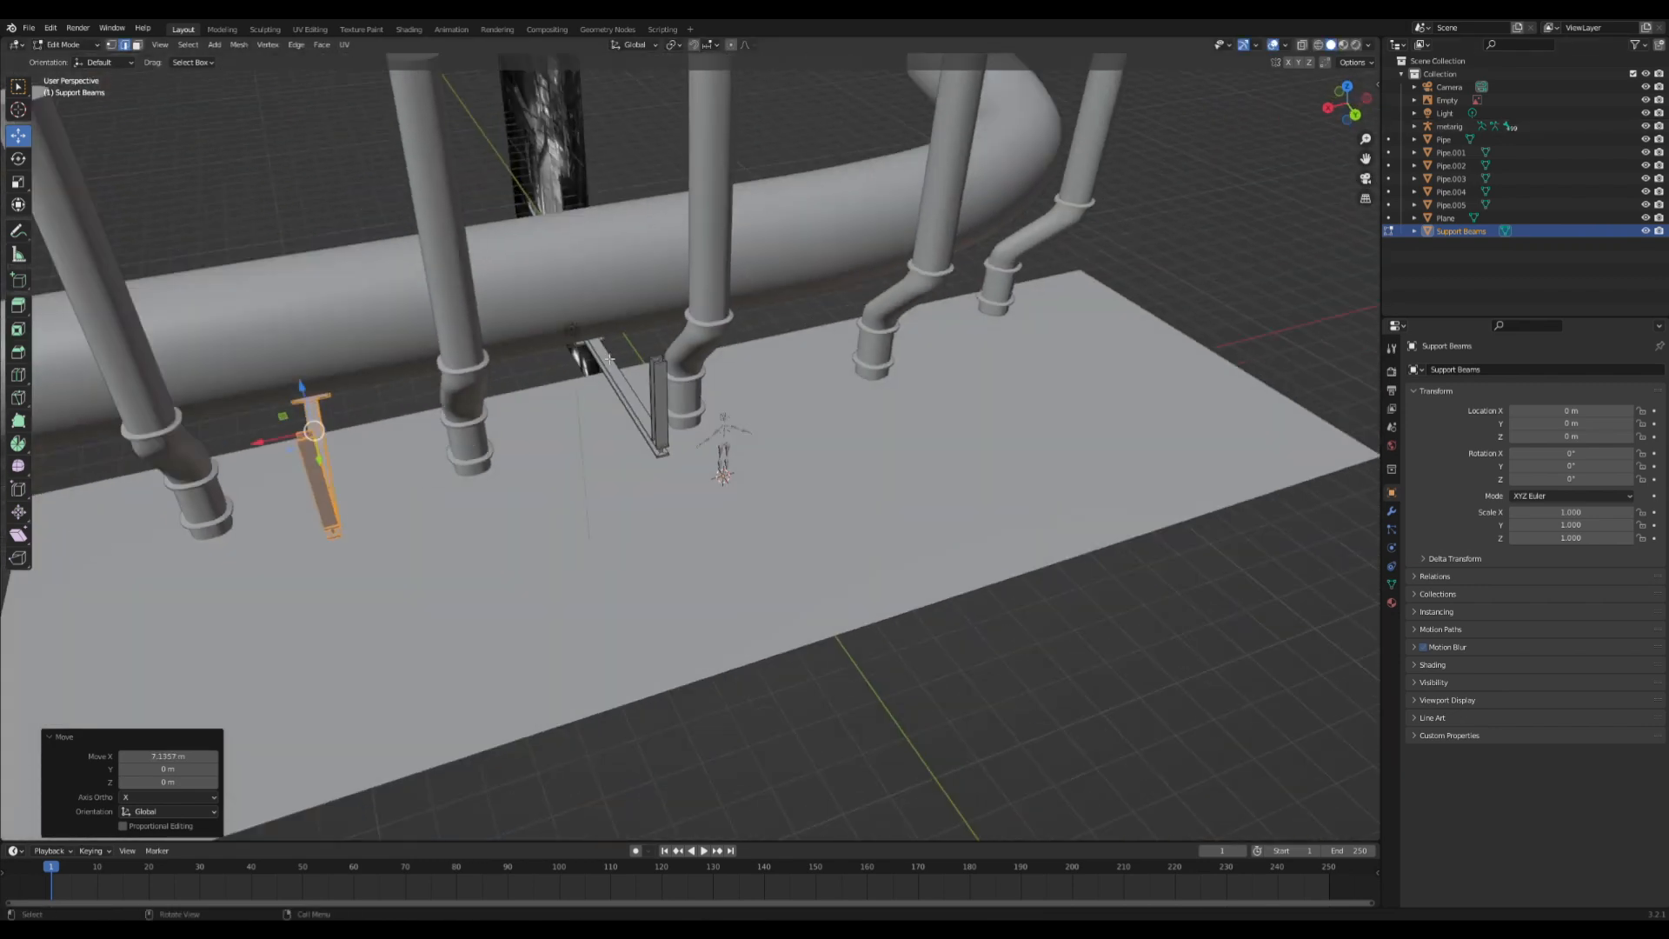
scroll(548, 382, "down", 3)
key("shift+d")
right_click(444, 431)
left_click_drag(403, 446, 729, 371)
- Check the repeated supports through the camera, and save the file in Object Mode
left_click(1366, 179)
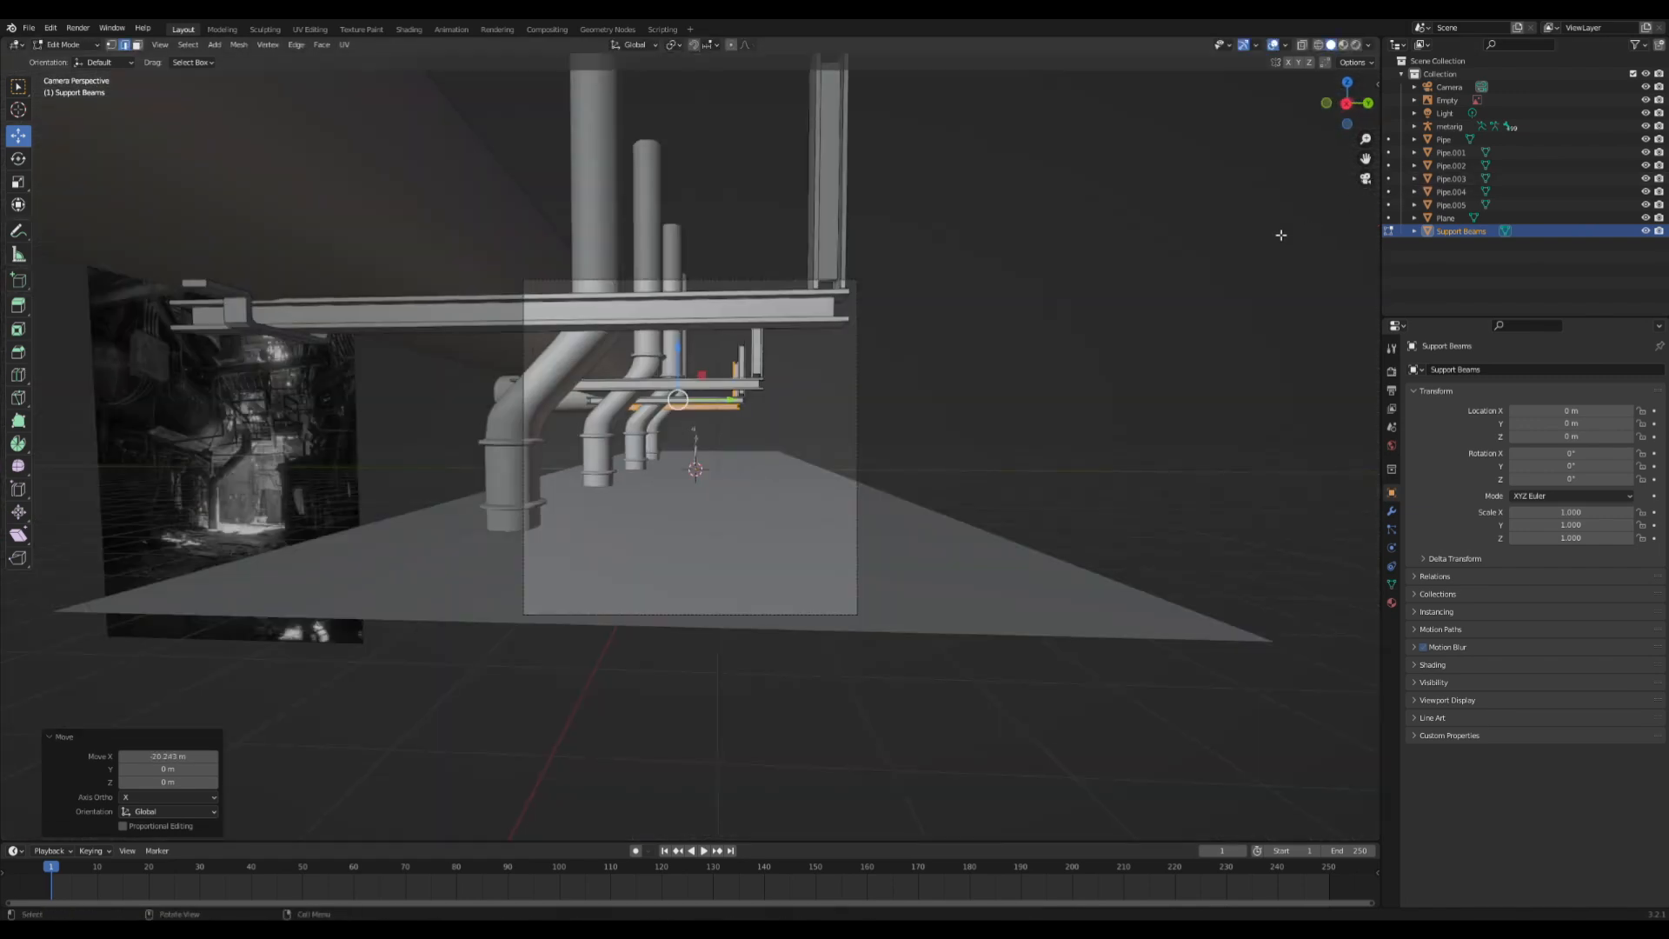
key("Tab")
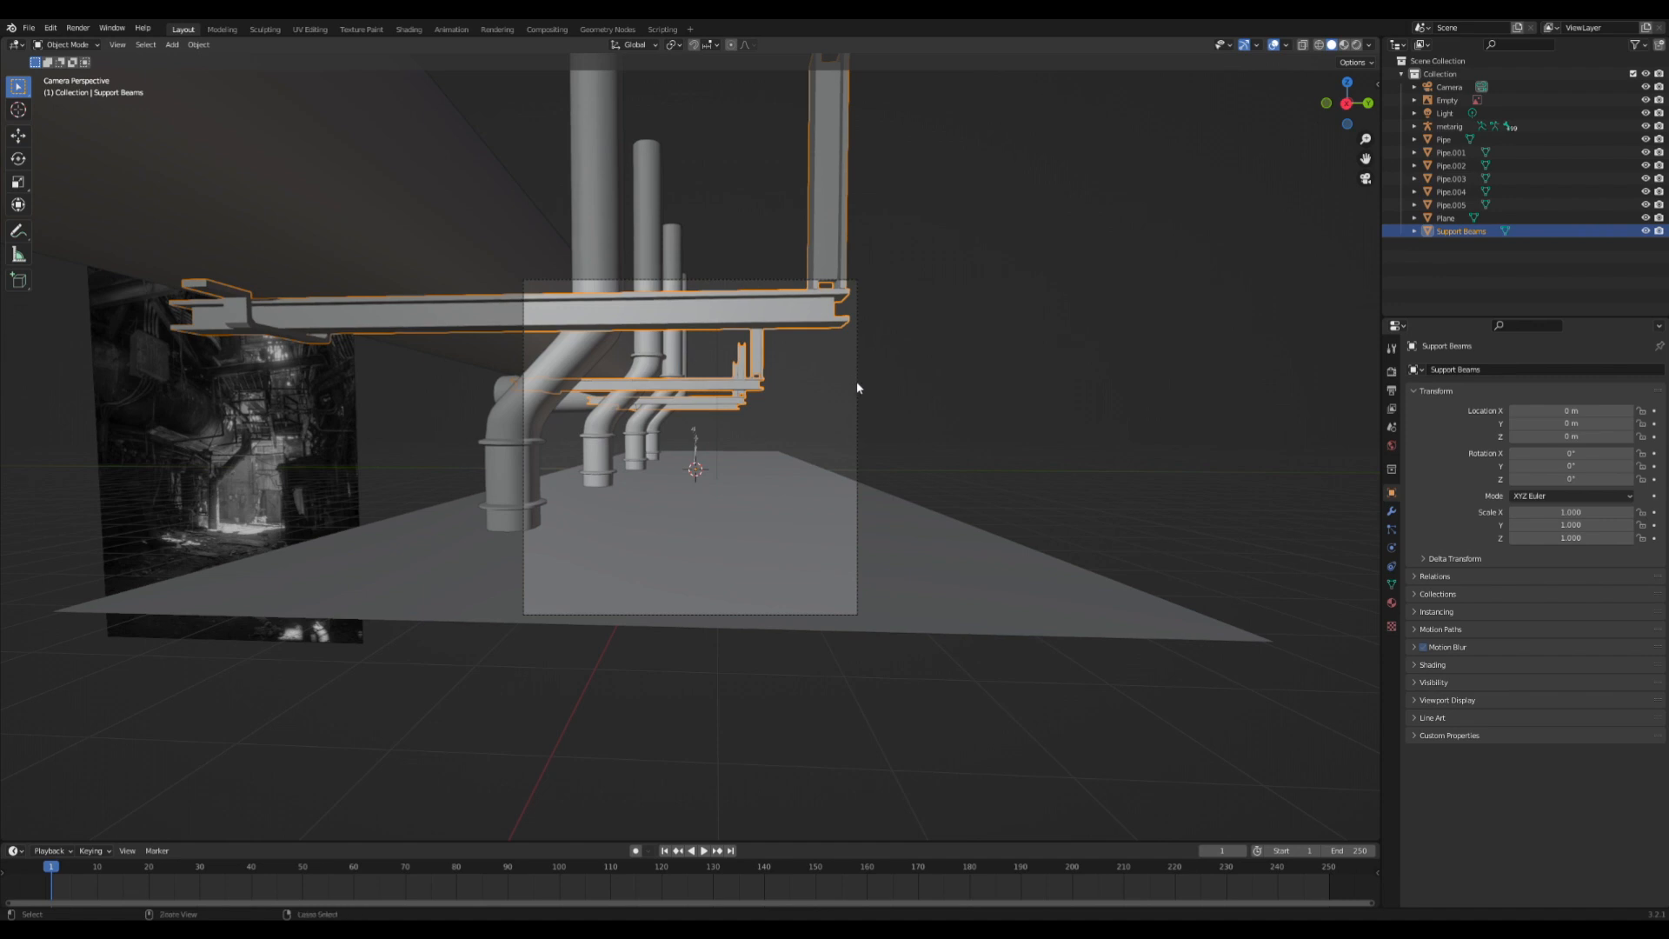
key("ctrl+s")
left_click(857, 381)
scroll(857, 380, "up", 3)
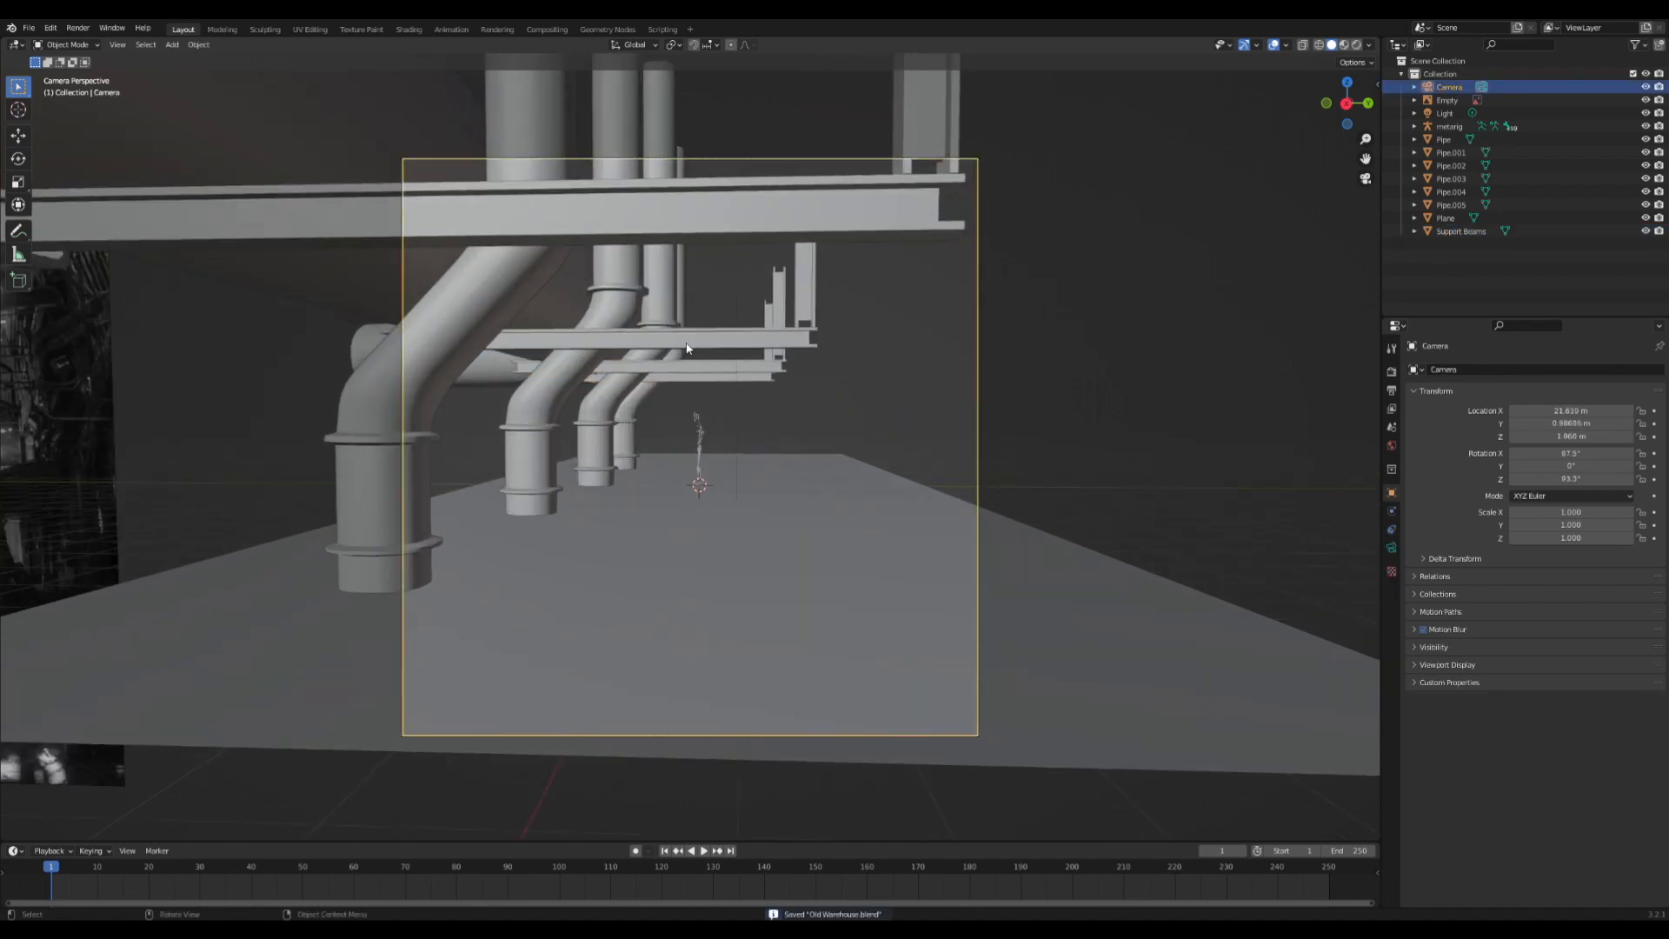
- Add a mesh plane at the scene origin and rename it Walkway
middle_click_drag(687, 348, 810, 337)
scroll(810, 337, "up", 2)
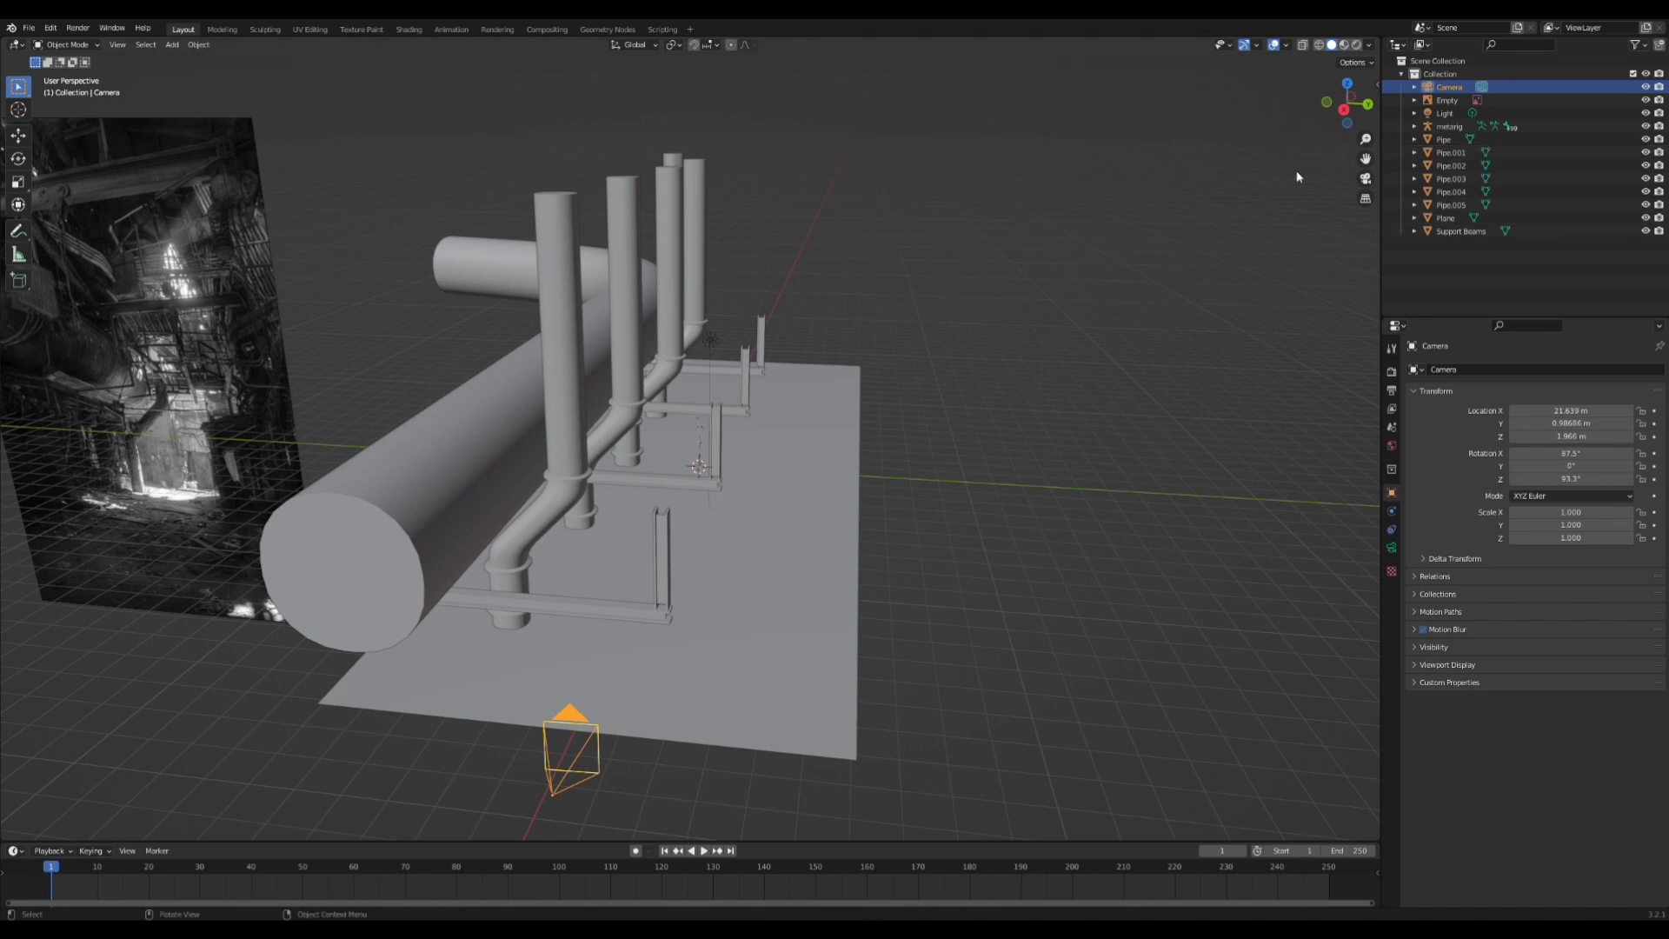
key("shift+a")
mouse_move(828, 352)
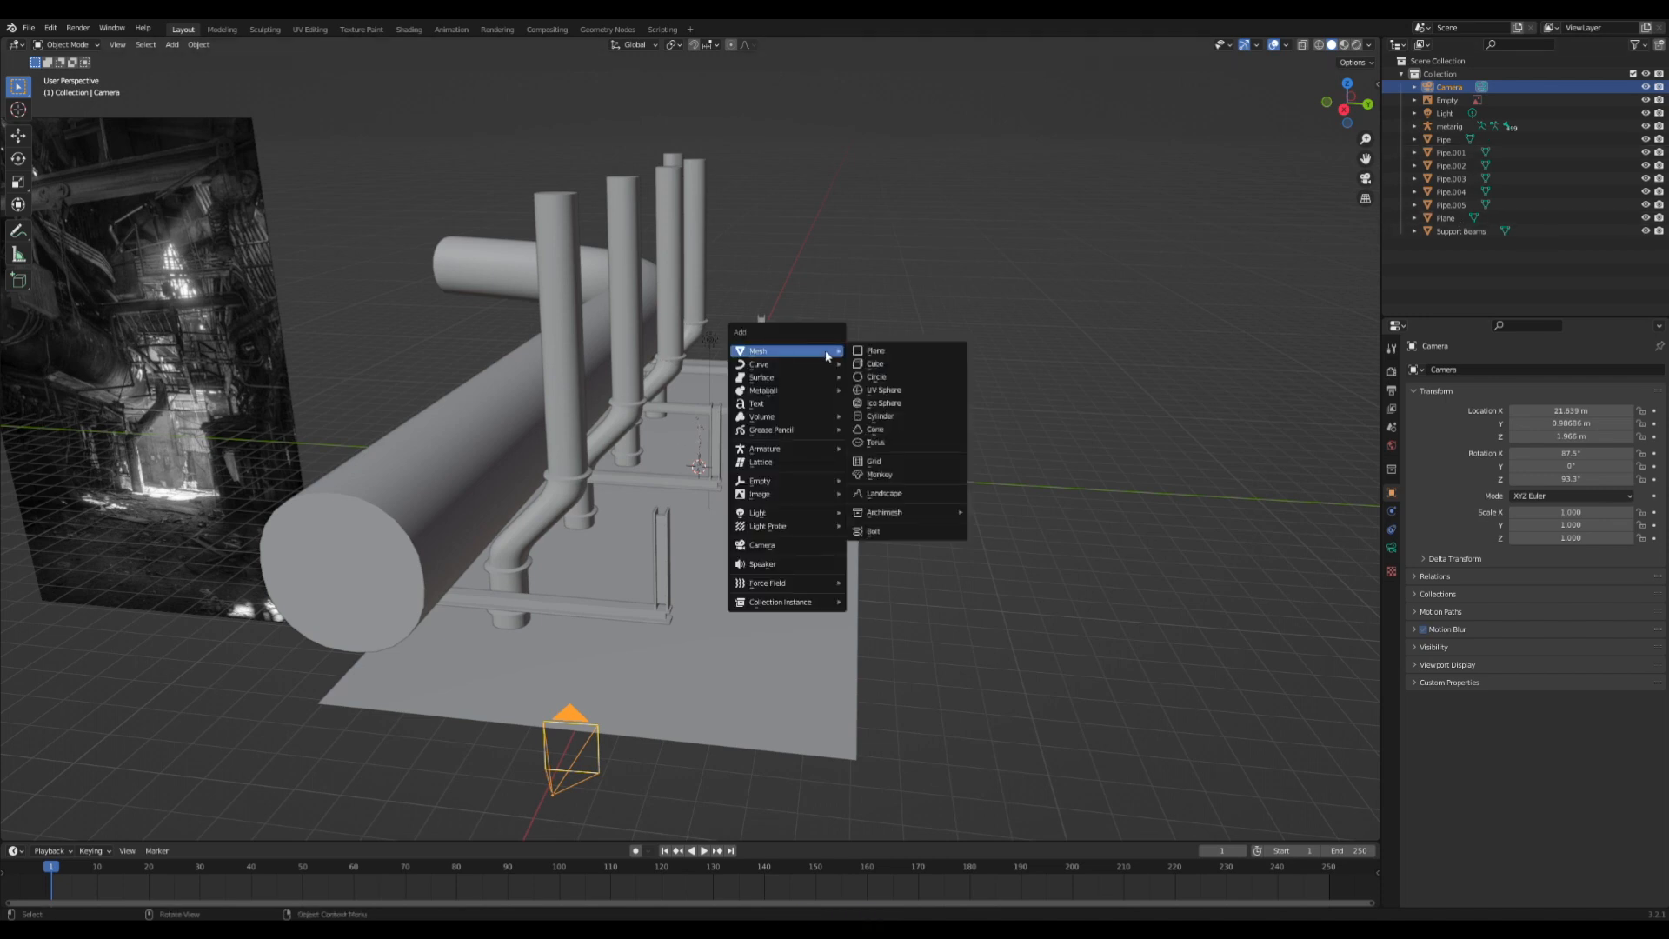
left_click(891, 351)
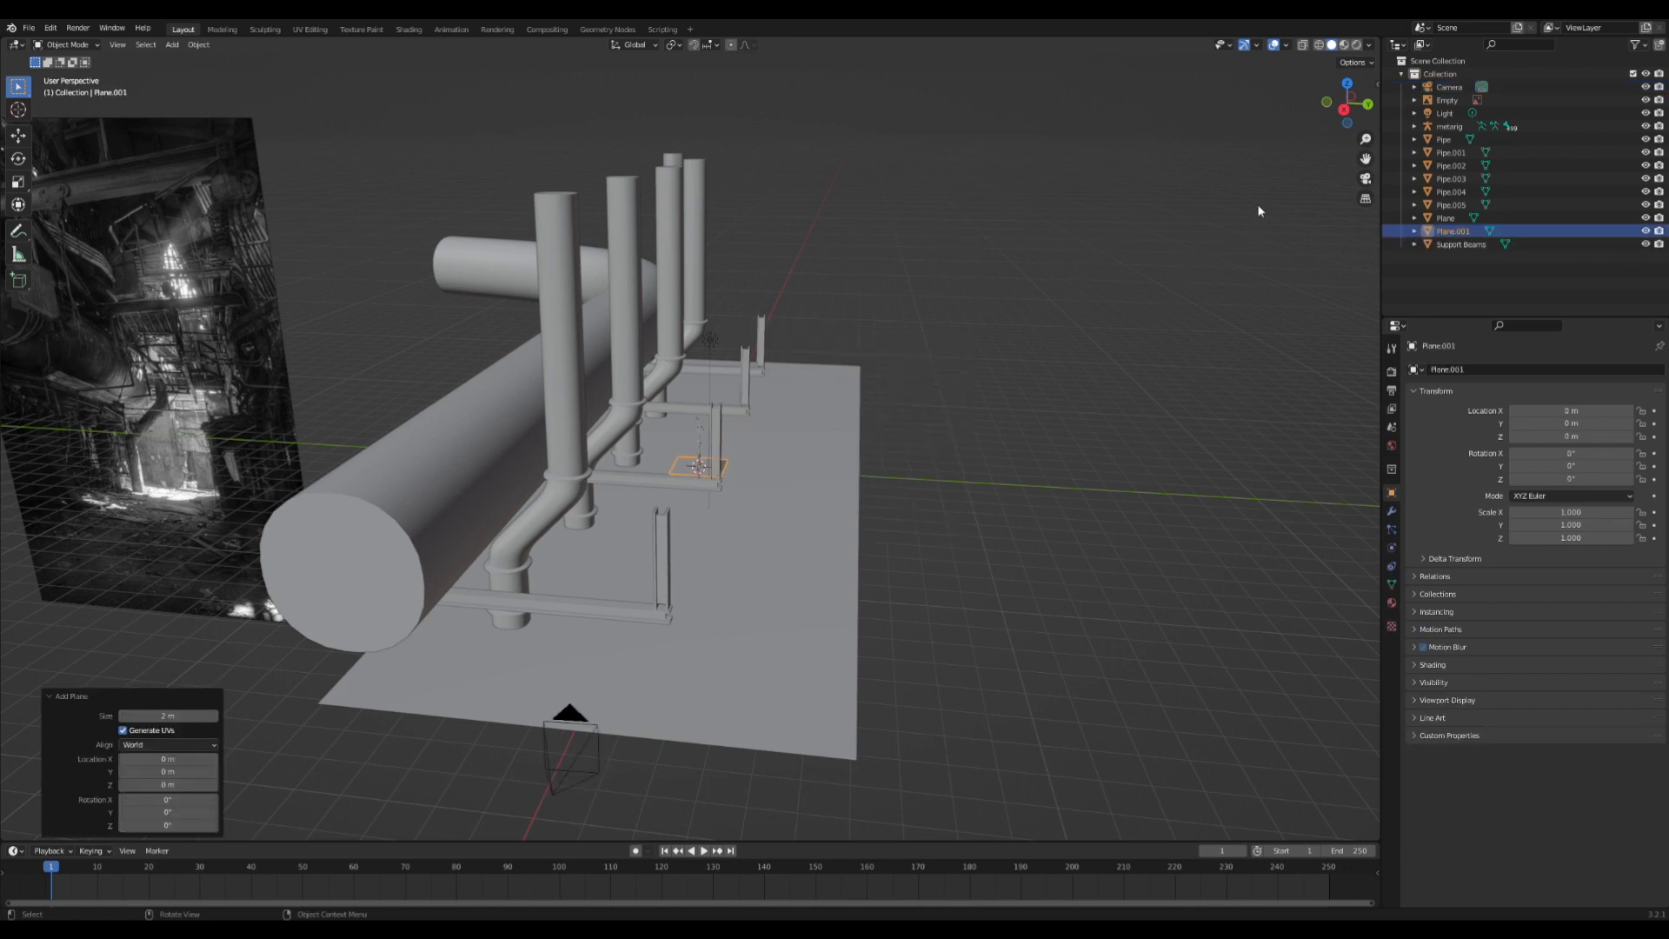
double_click(1470, 231)
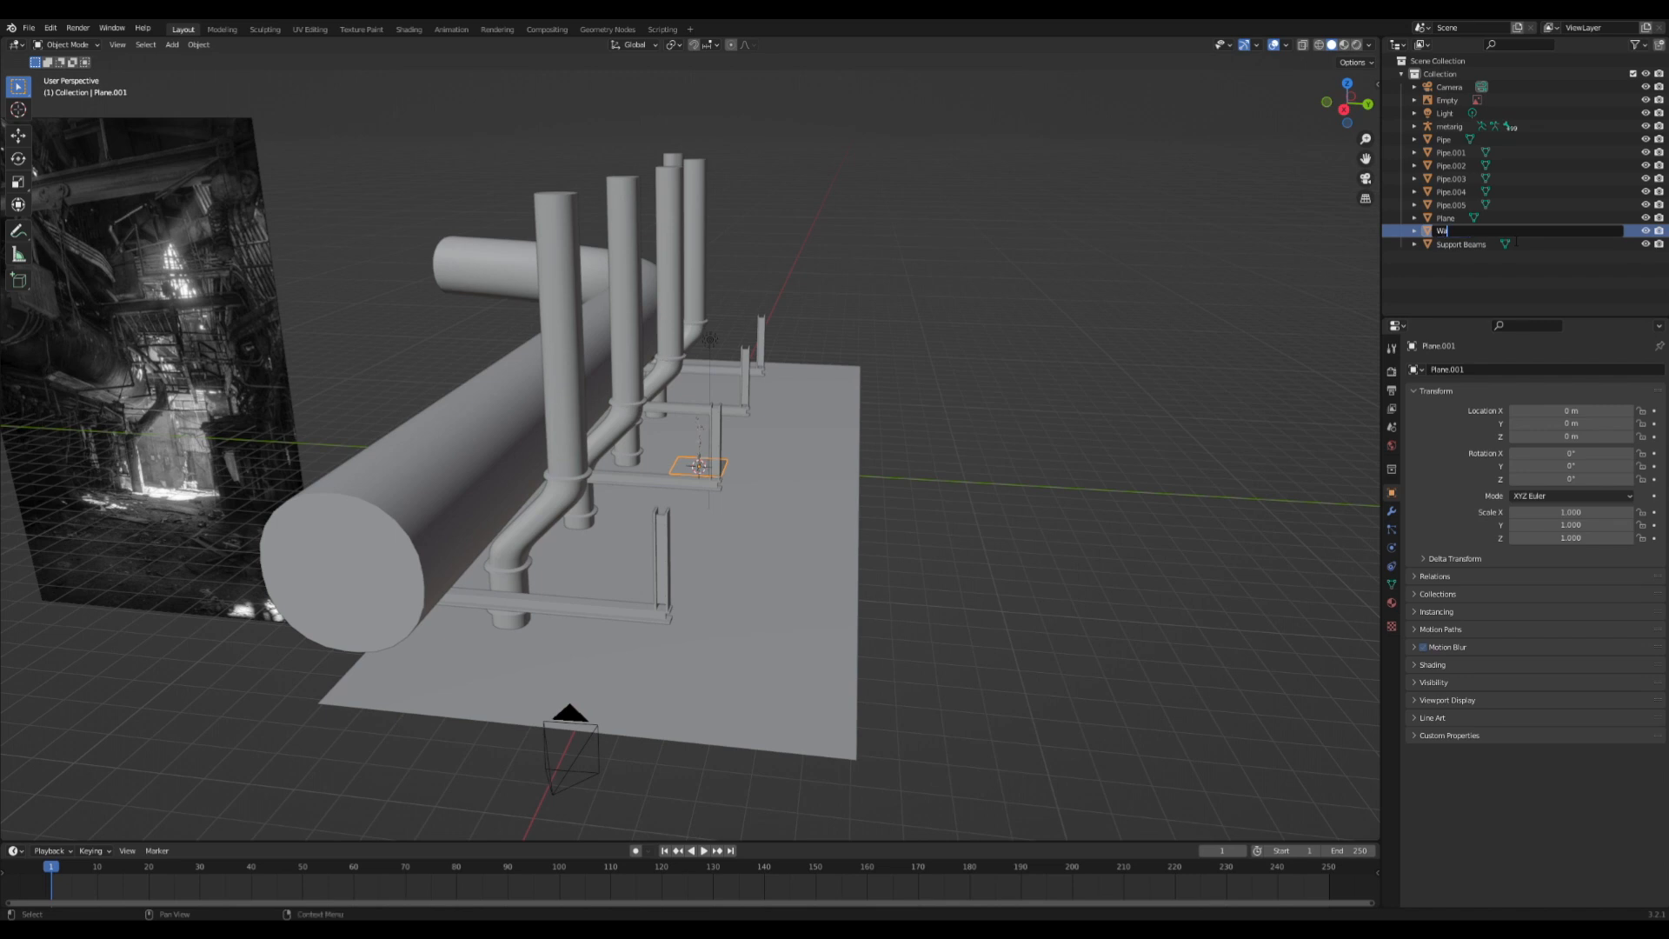
key("Return")
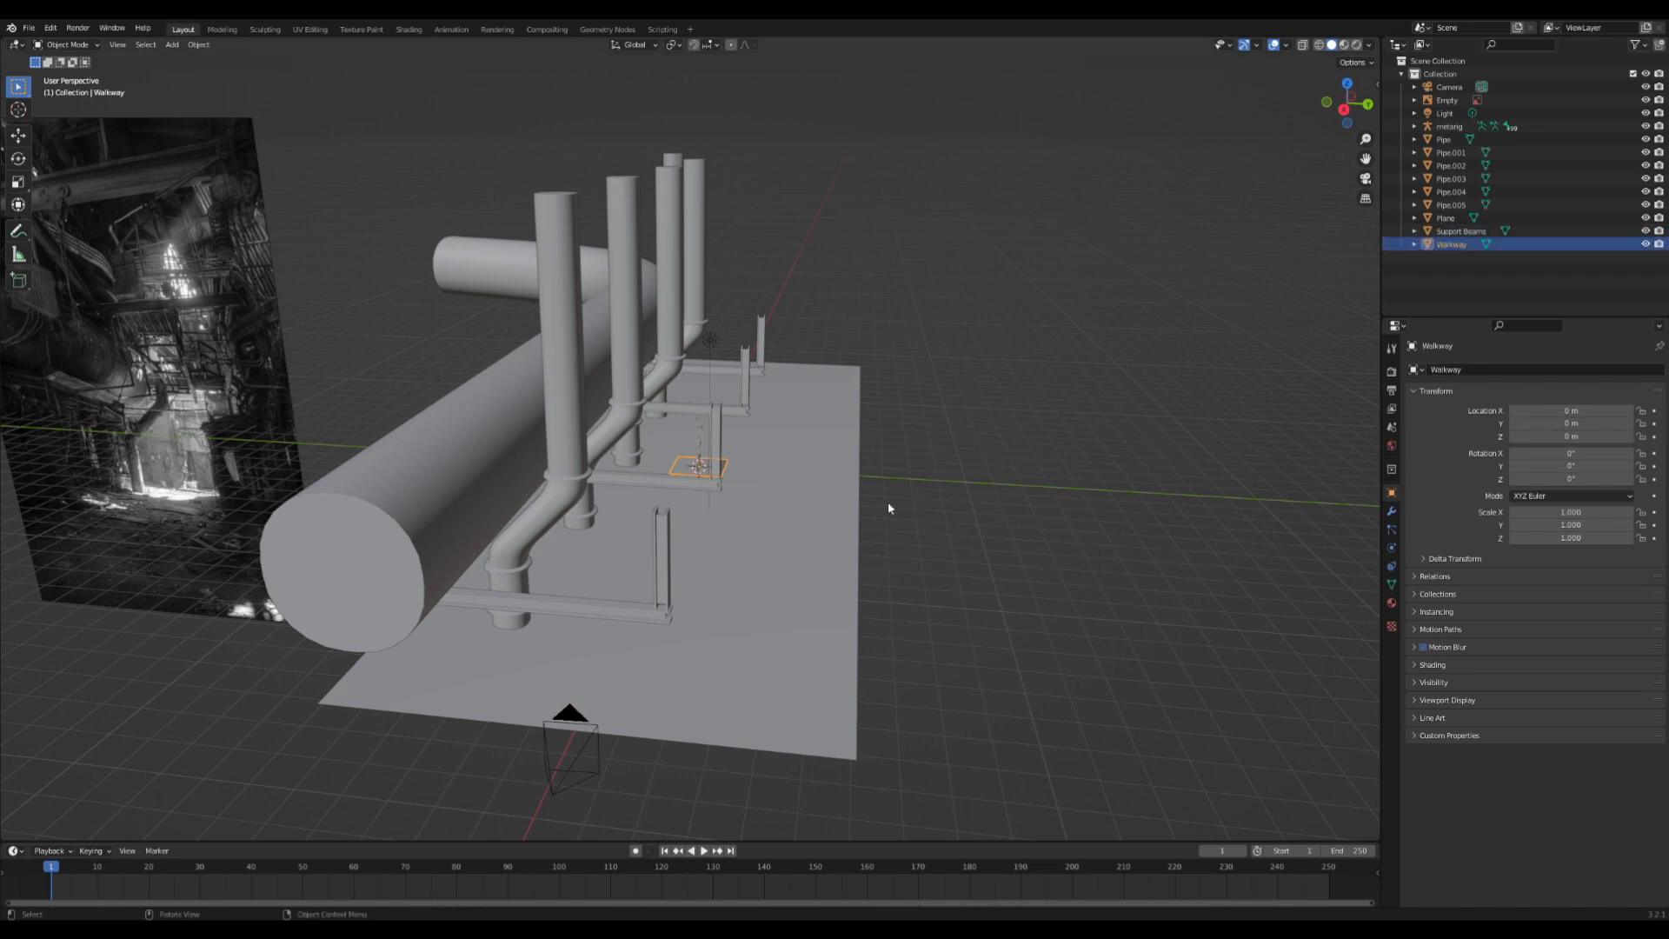
- Raise the walkway plane about 4.65 m in Edit Mode, and move it about 1.14 m along Y and 0.75 m up over the upright beams
key("Tab")
middle_click_drag(883, 431, 764, 400)
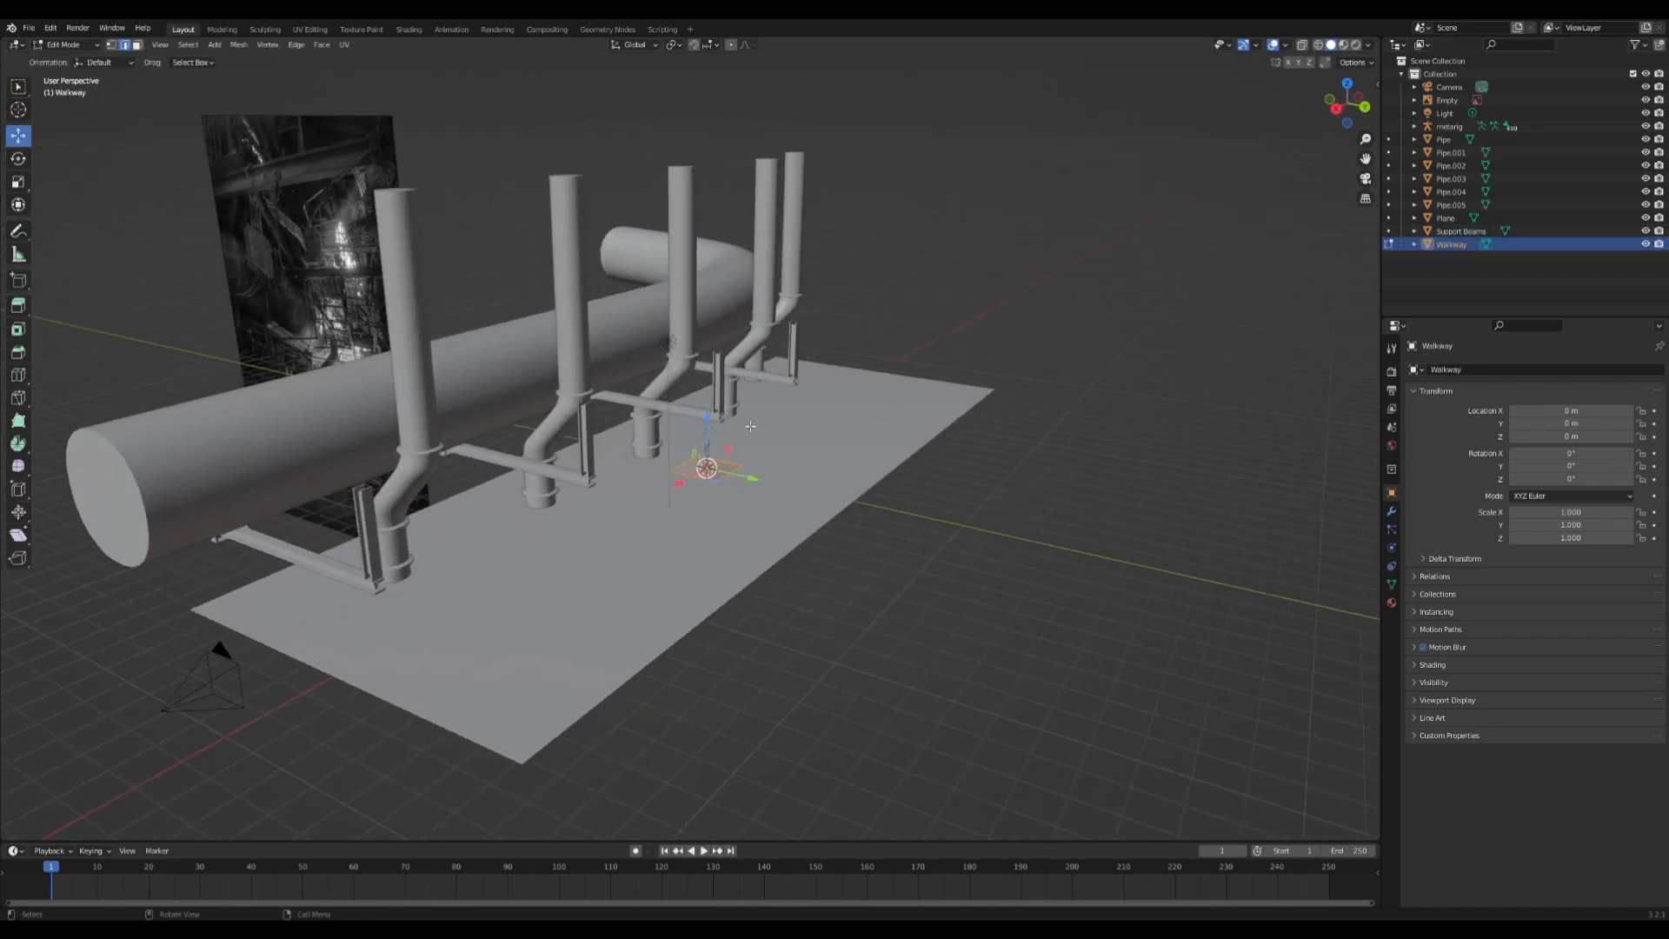
key("g")
key("z")
left_click(751, 392)
left_click(1336, 108)
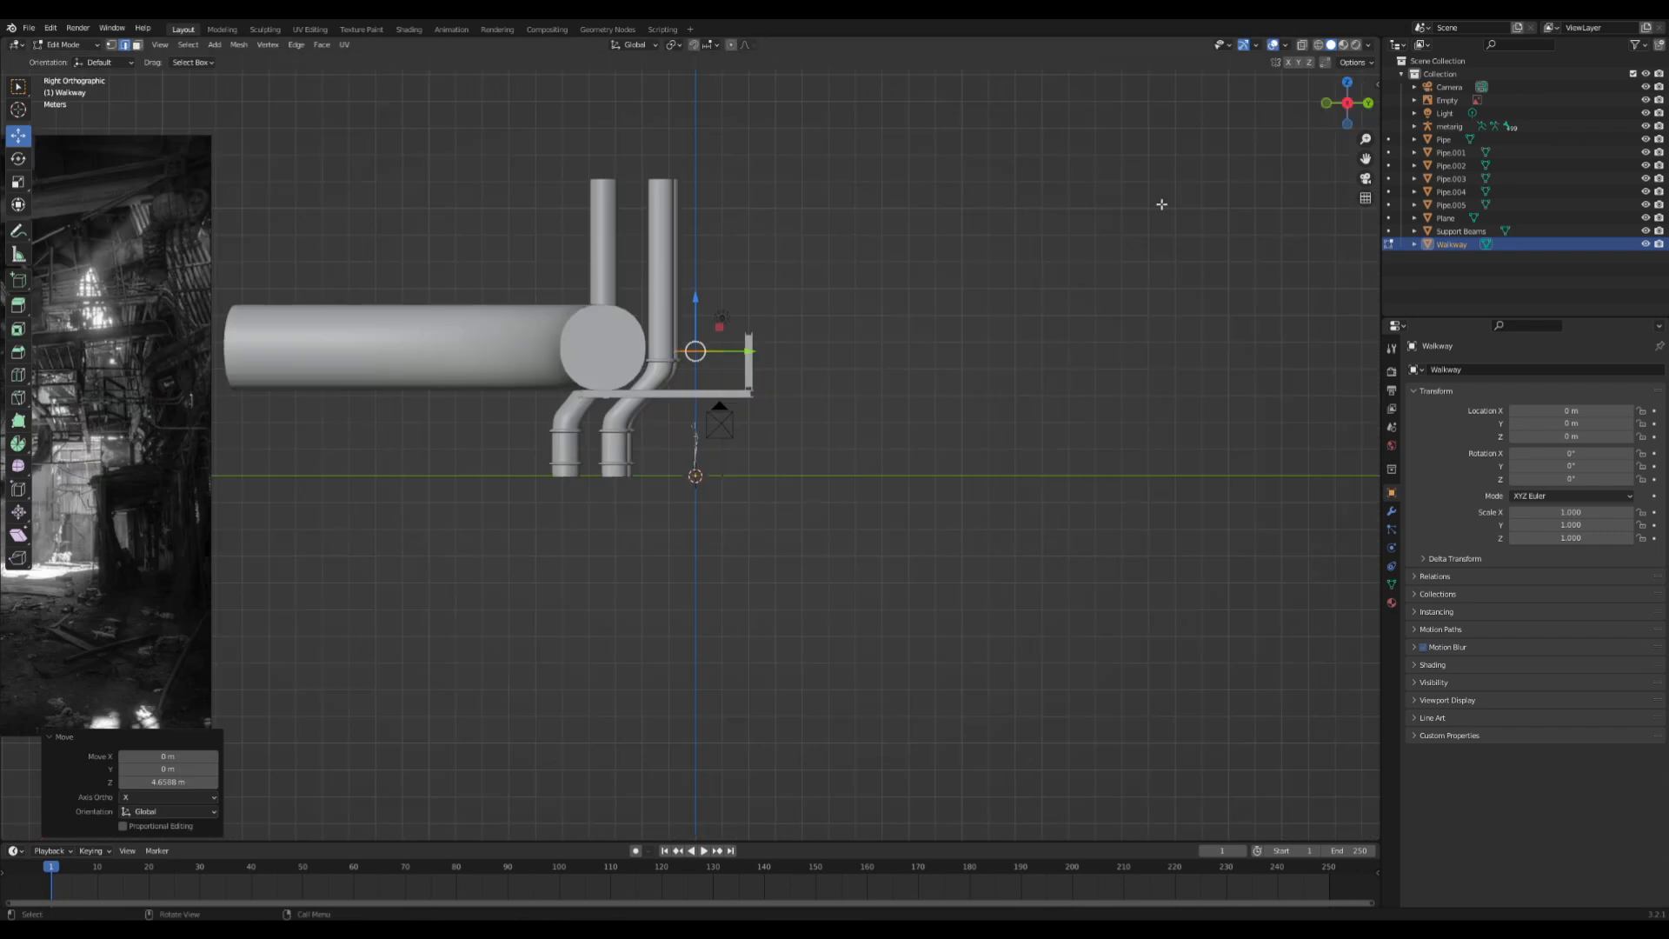
scroll(796, 300, "down", 5)
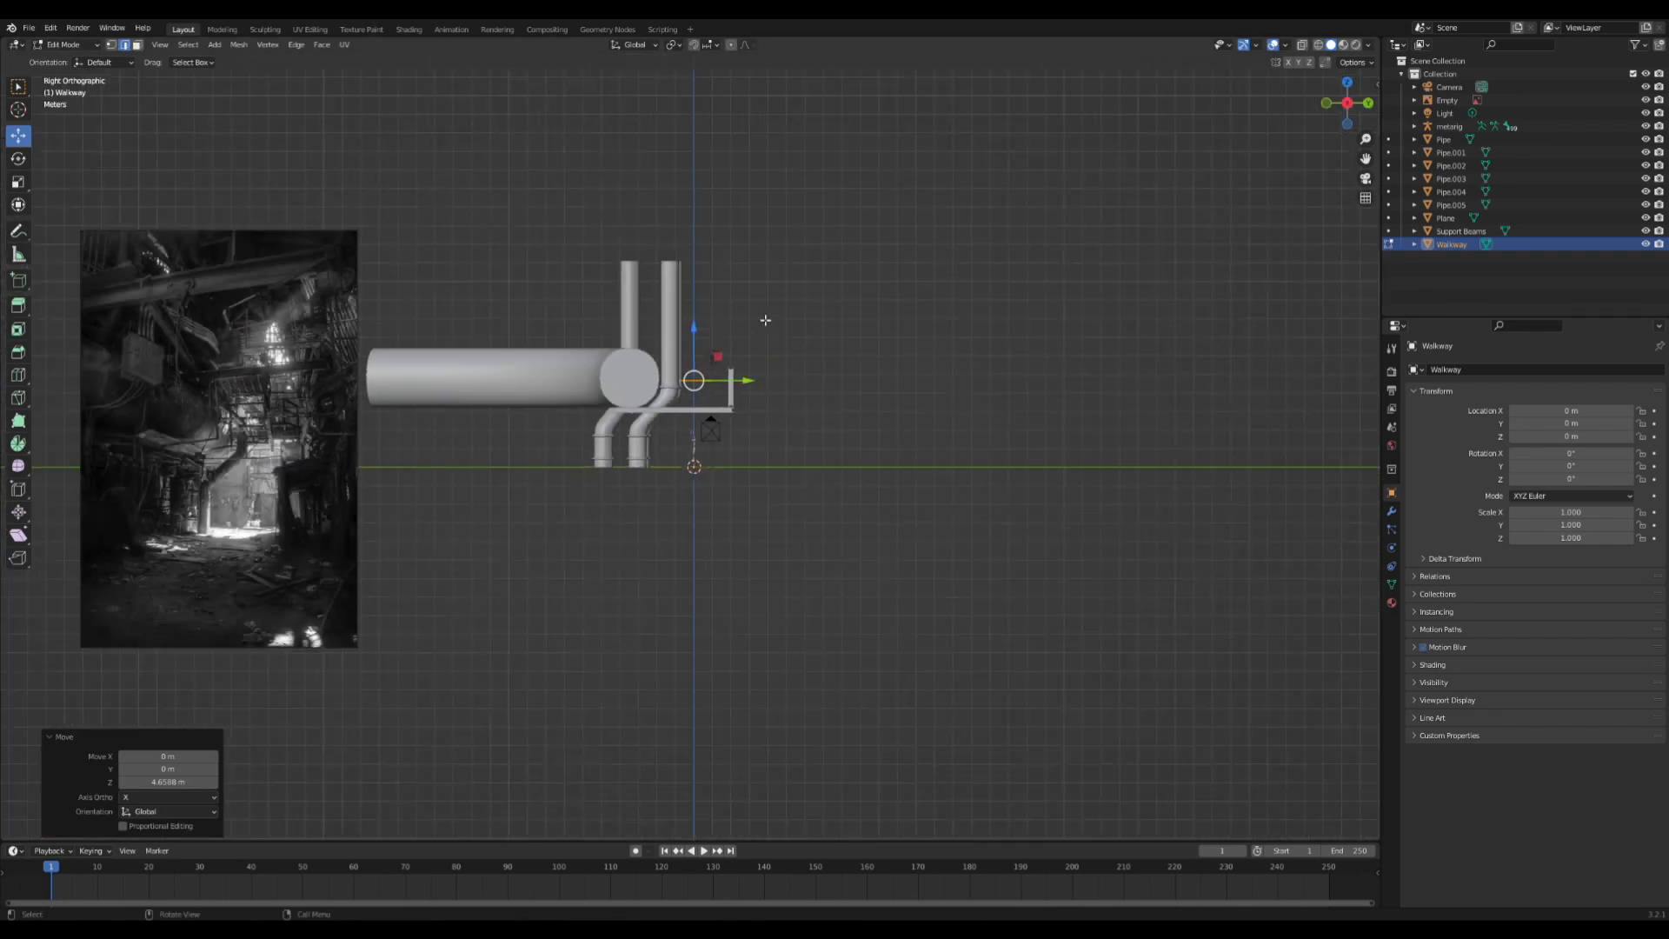
scroll(765, 319, "up", 4)
key("g")
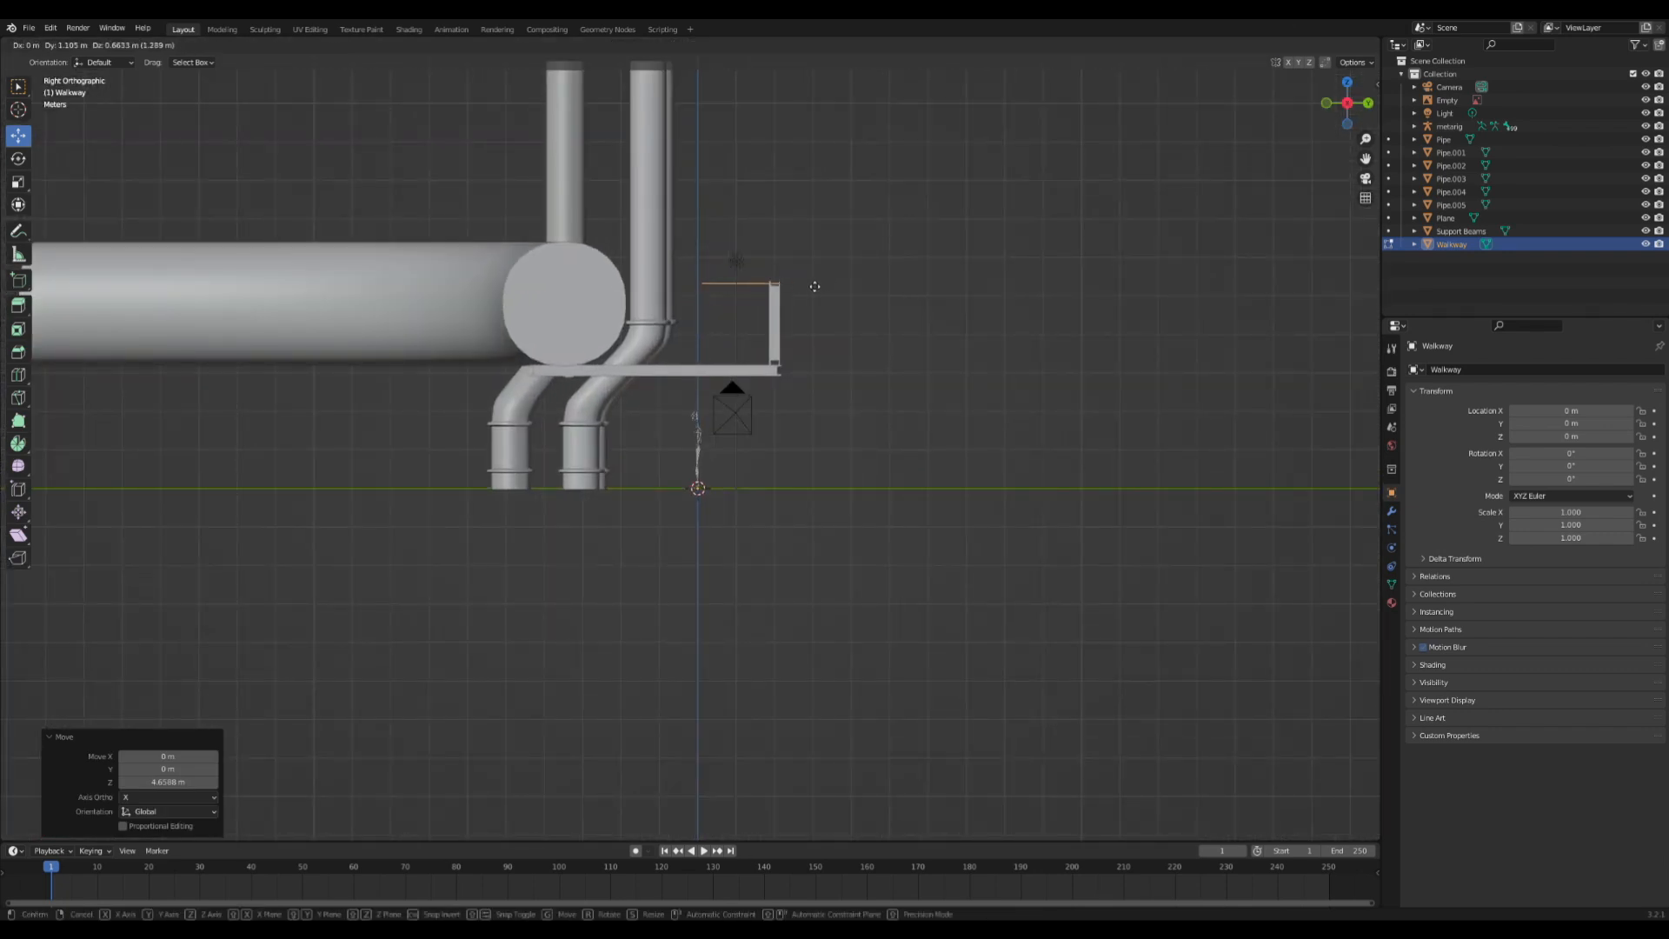
left_click(816, 283)
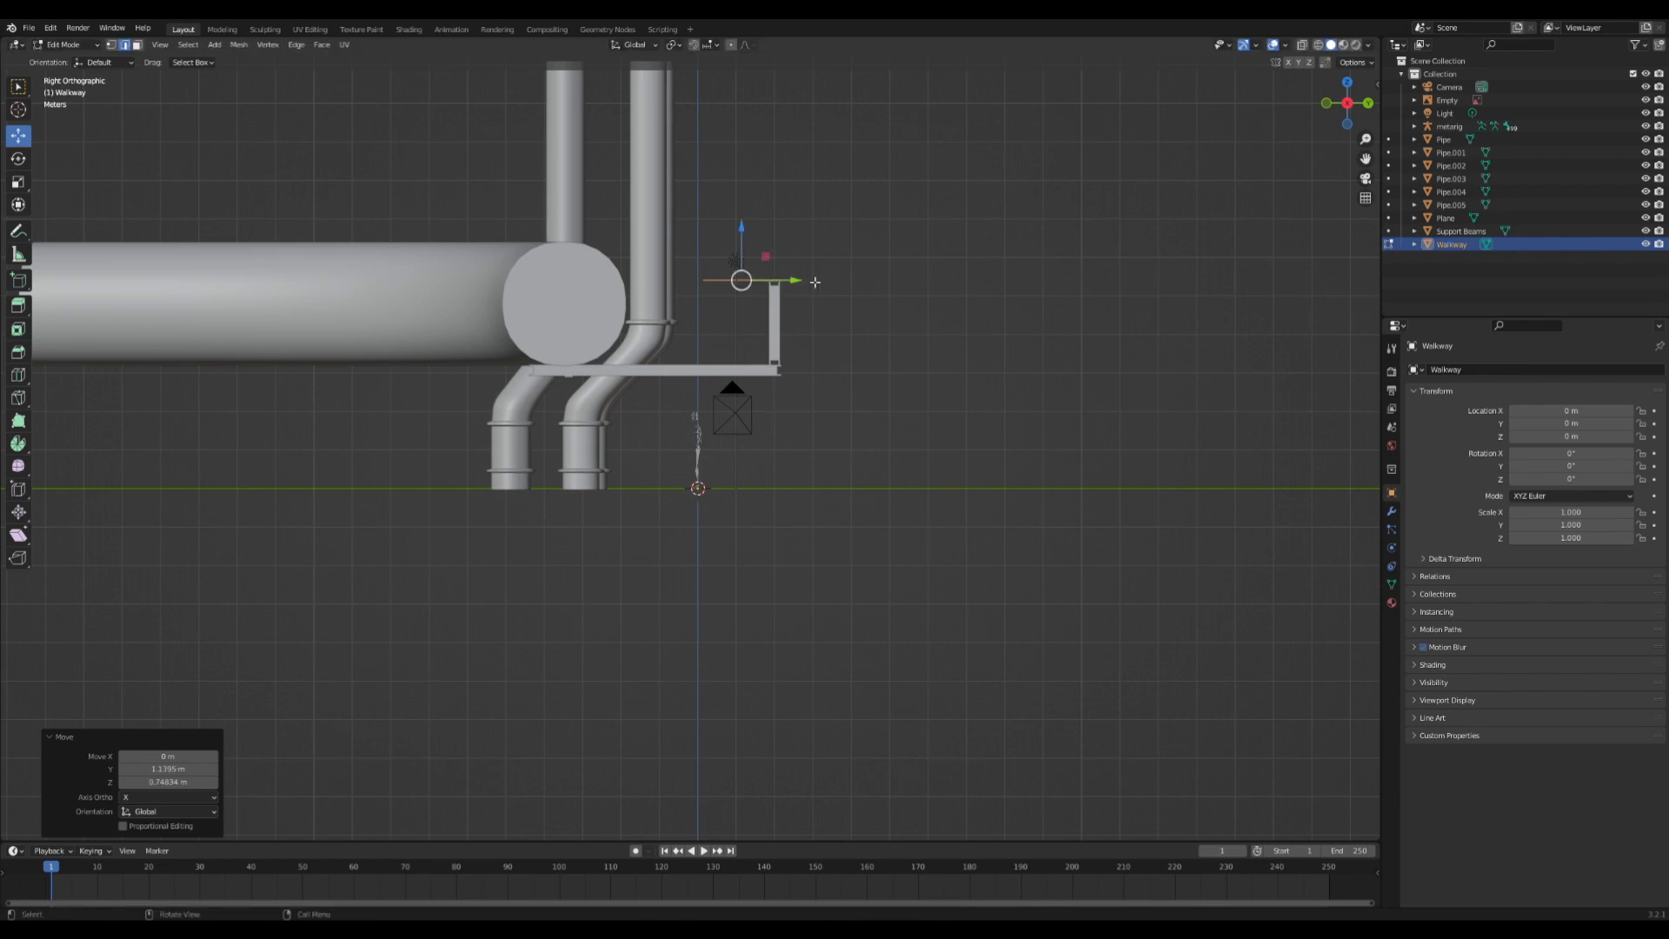
- Select the four upright beams of Support Beams in Edit Mode and duplicate them along Y toward the large pipe
key("Tab")
middle_click_drag(828, 284, 848, 366)
left_click(824, 360)
key("Tab")
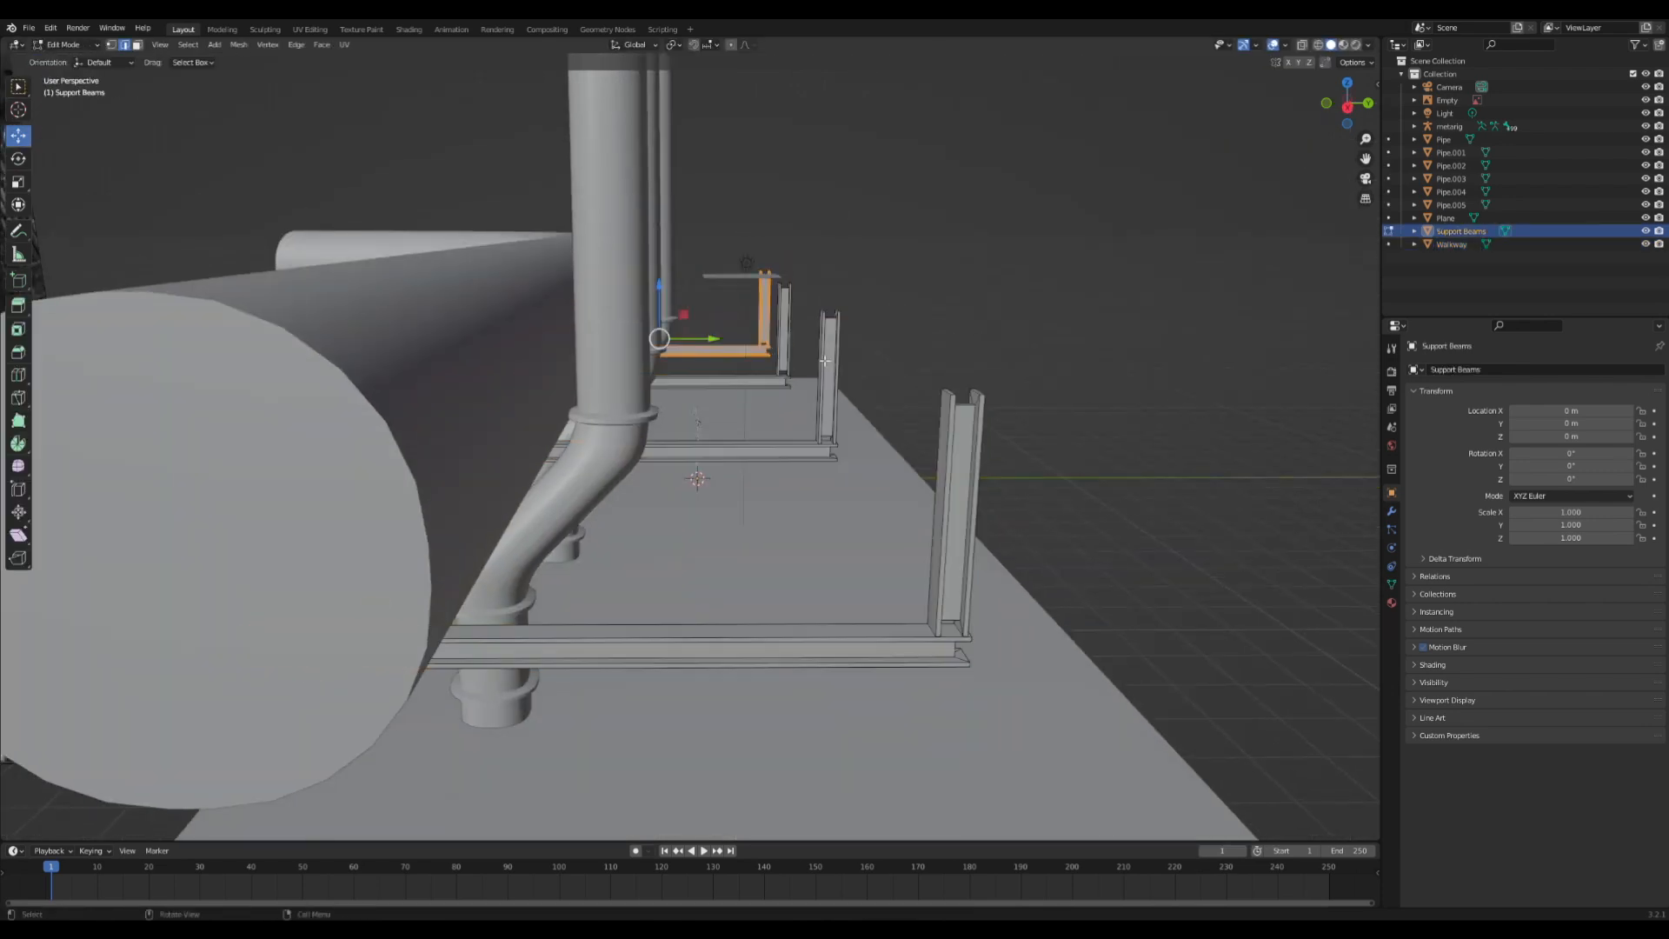
left_click(766, 312)
key("l")
key("l")
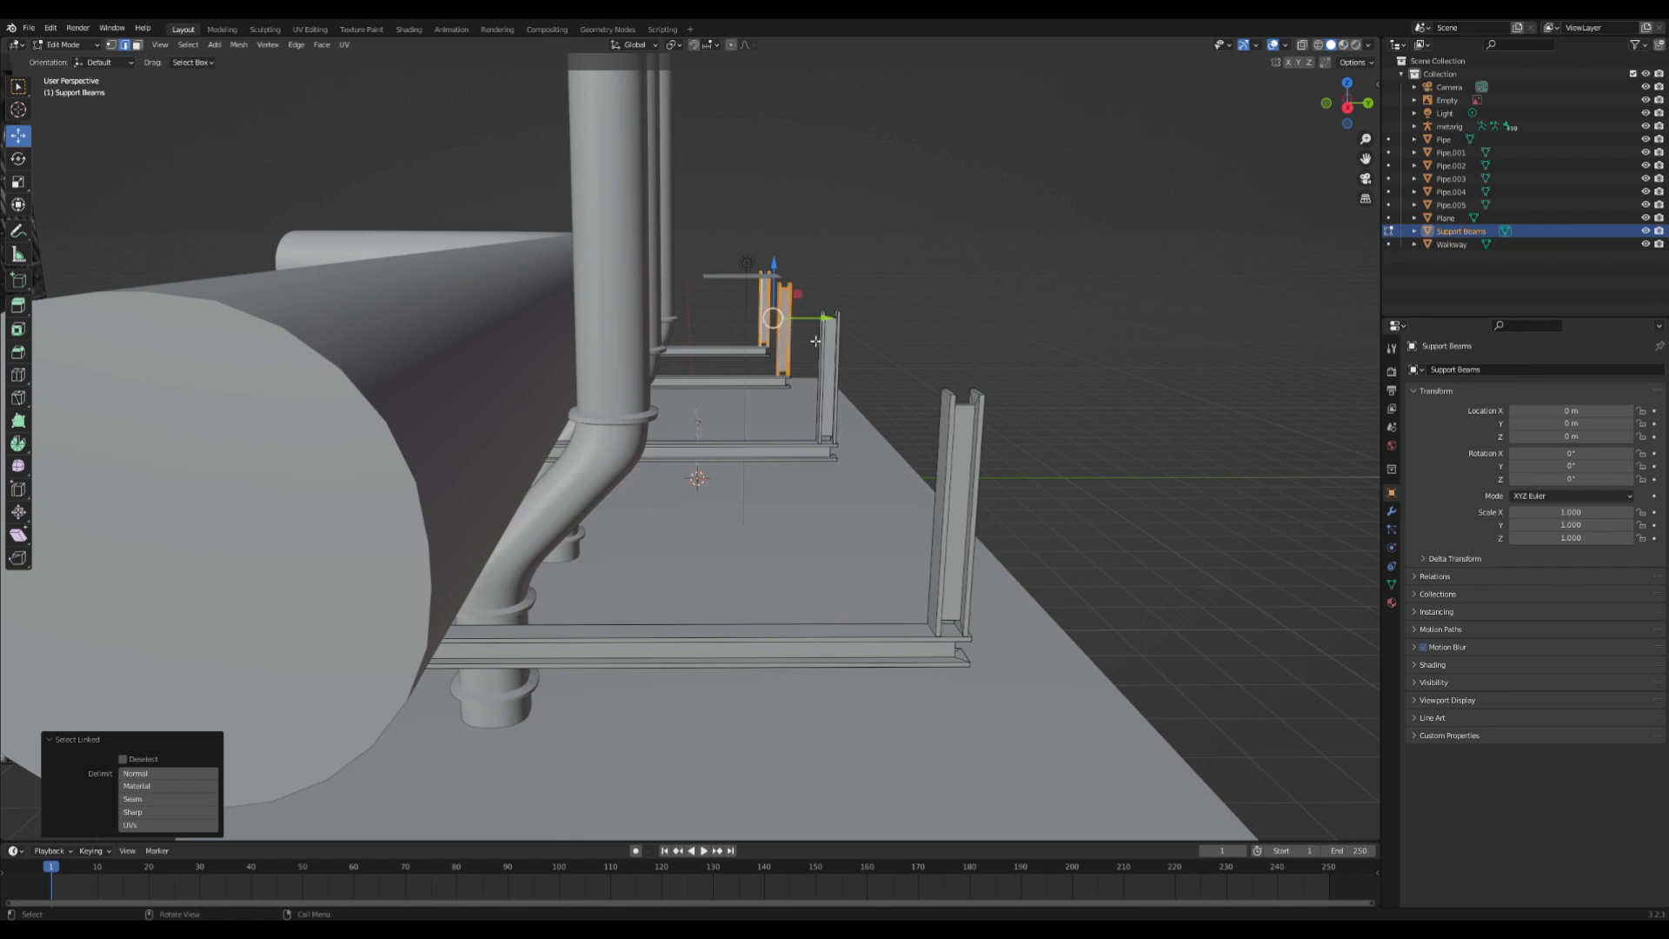
key("l")
key("l")
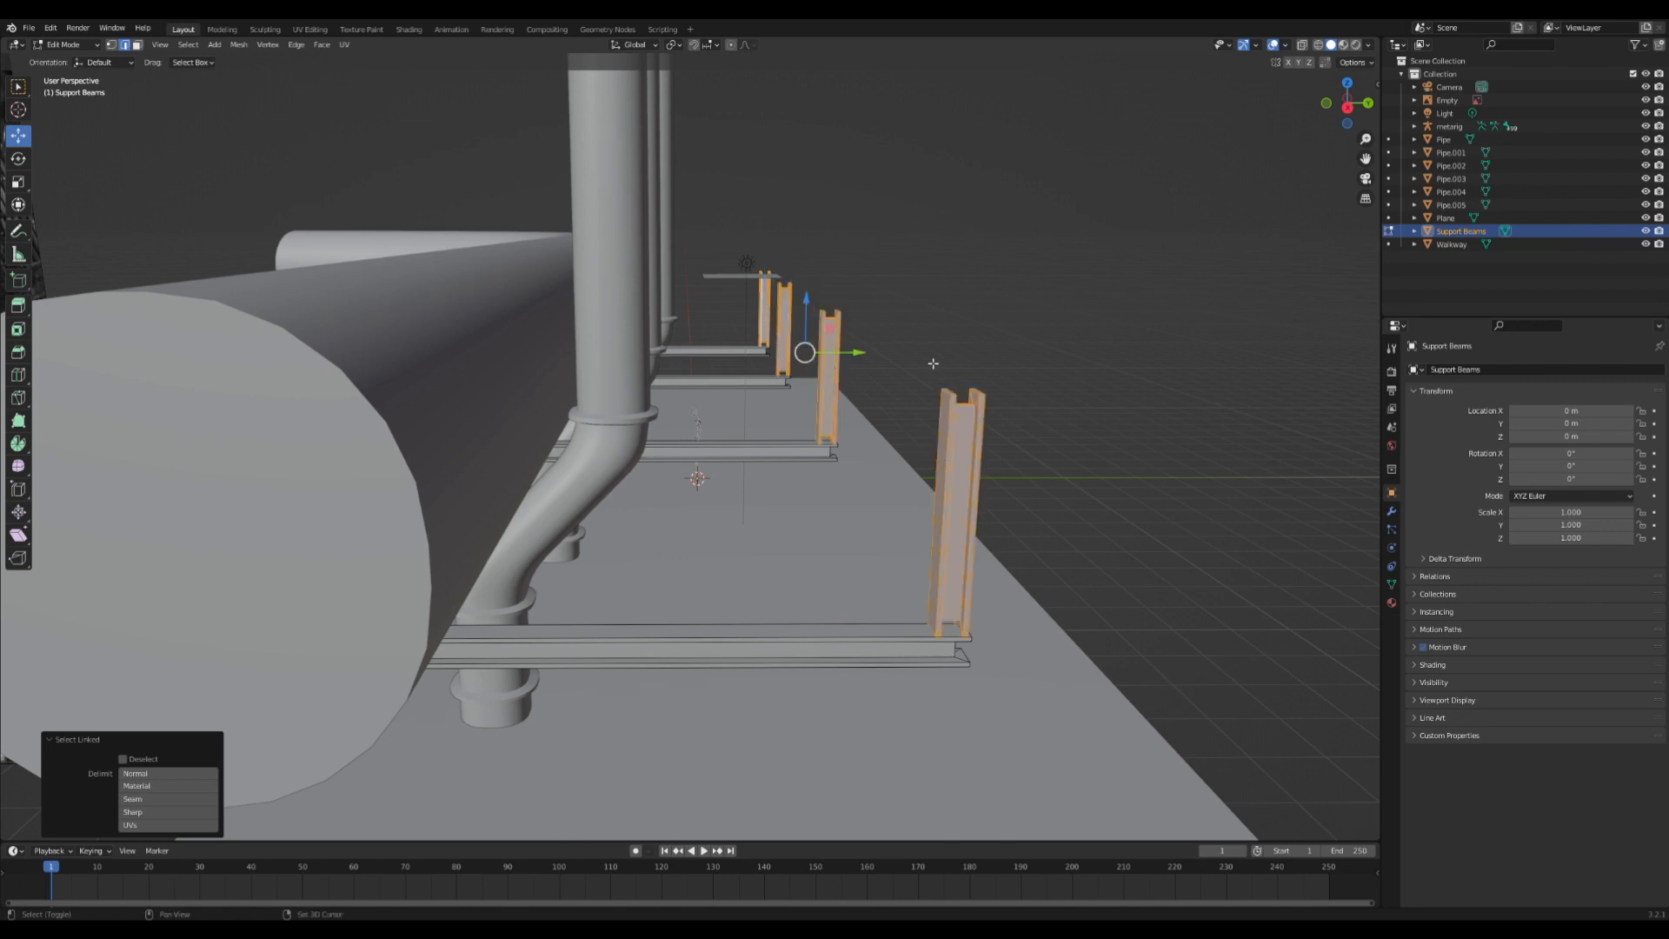
key("shift+d")
key("x")
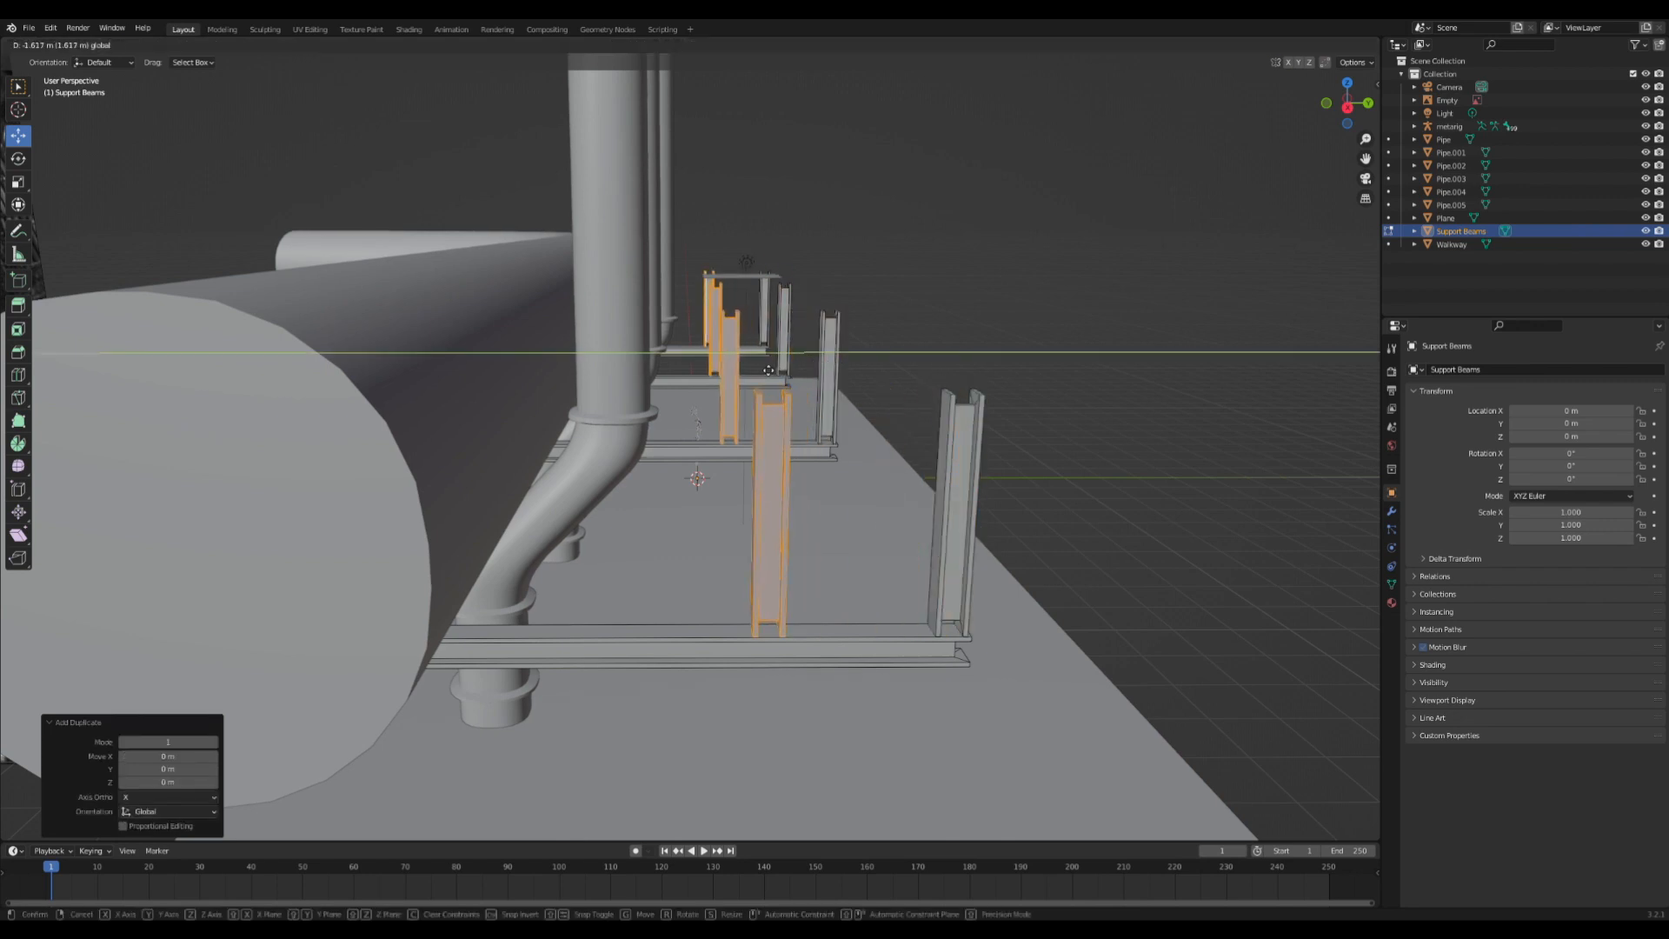
left_click_drag(768, 371, 758, 369)
- Select all eight upright beams and scale them to 0.460 in X and Y around their individual origins, keeping their height
middle_click_drag(767, 365, 758, 349)
left_click_drag(981, 296, 678, 351)
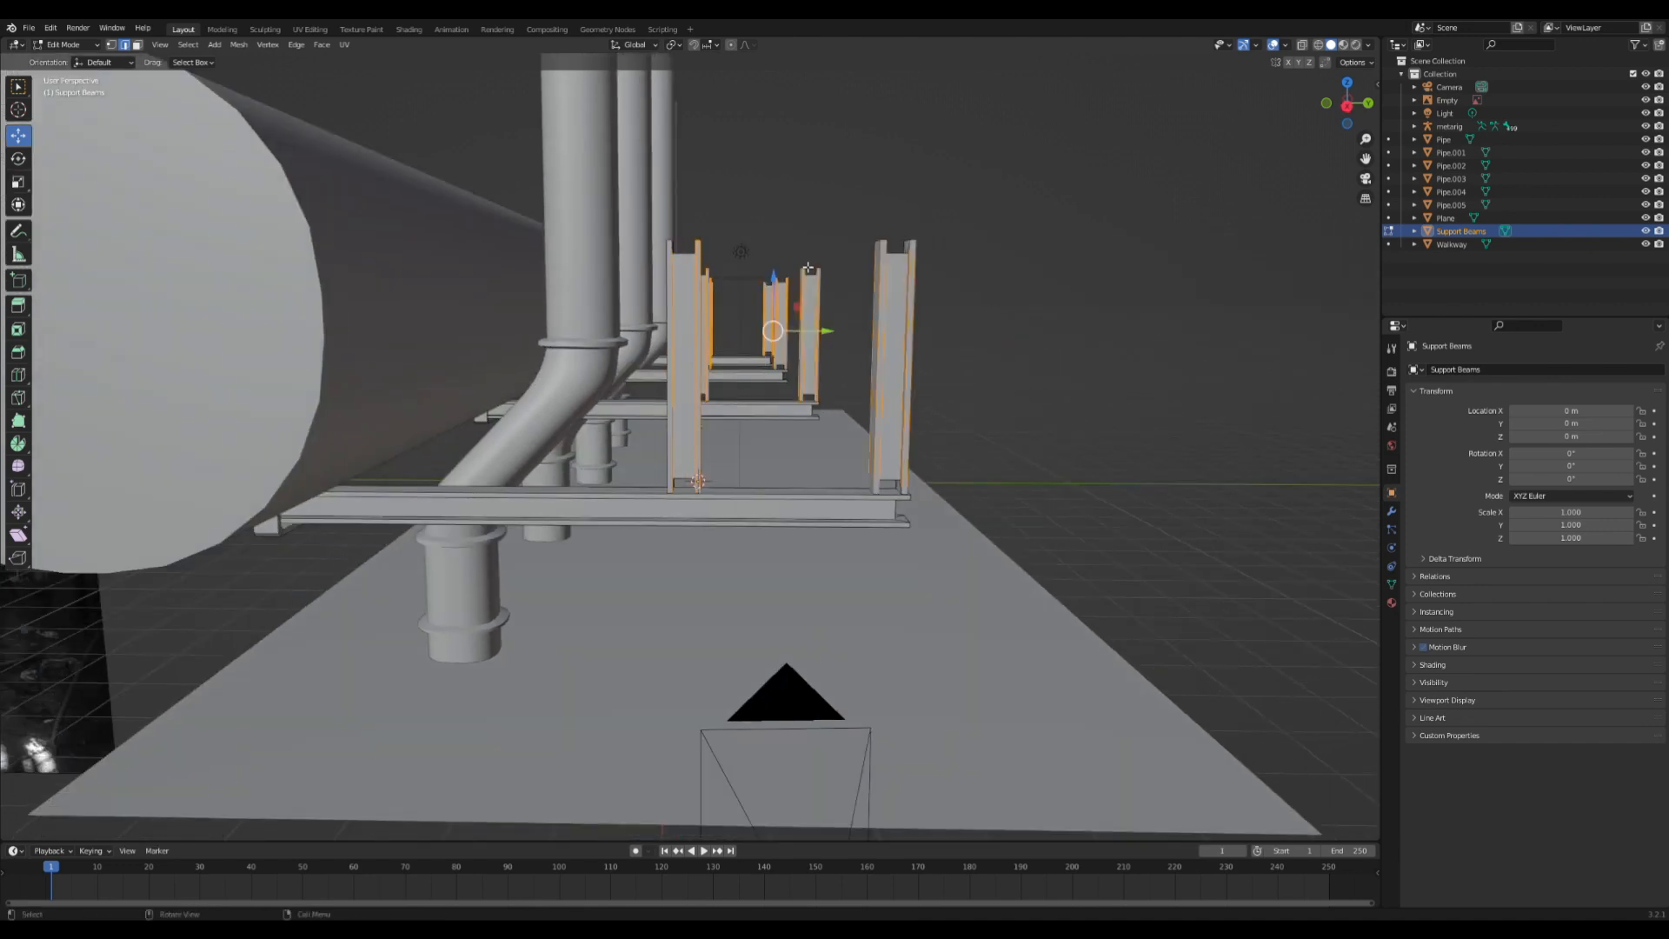
key("ctrl+l")
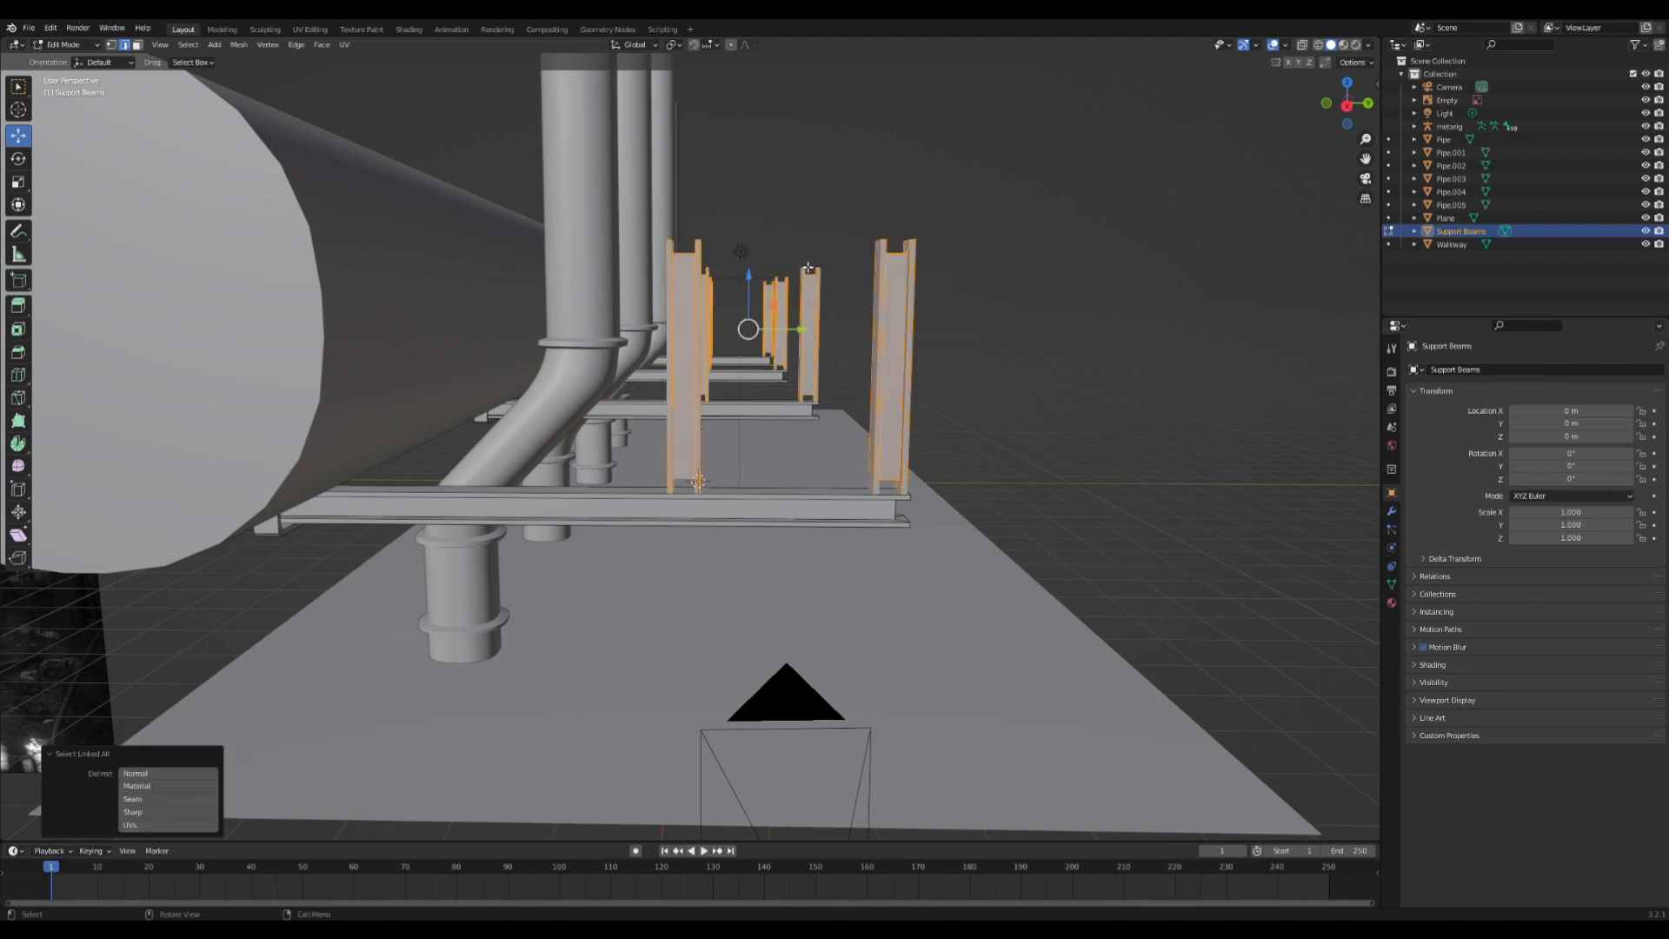
left_click(139, 44)
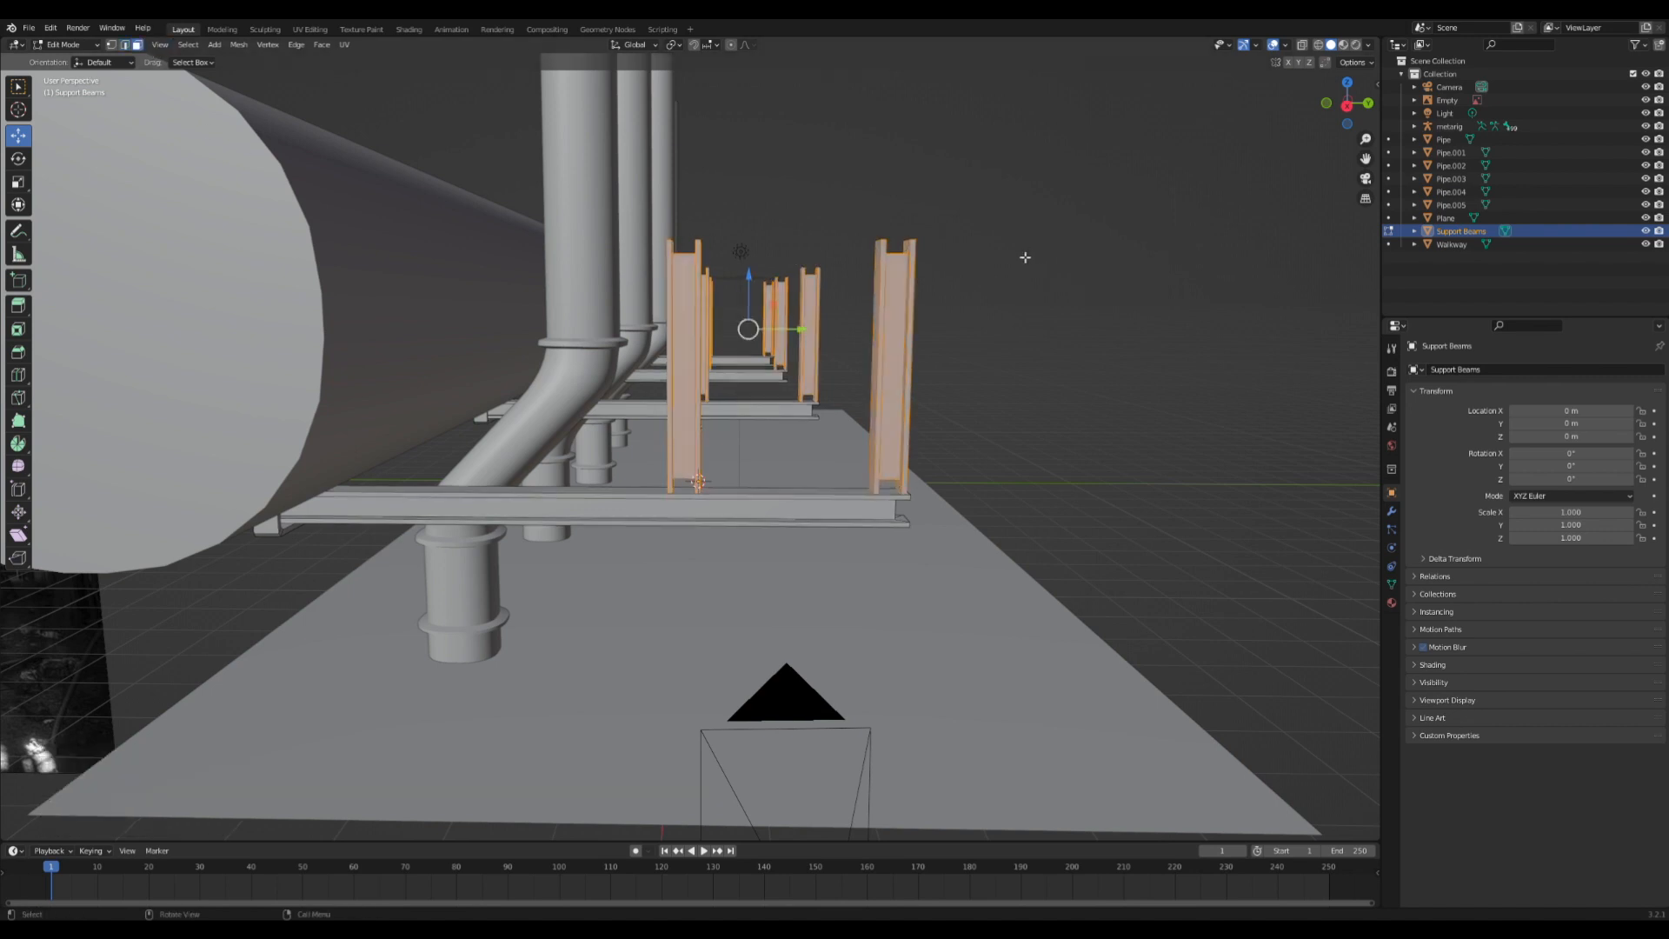
middle_click_drag(1025, 257, 765, 103)
left_click(671, 46)
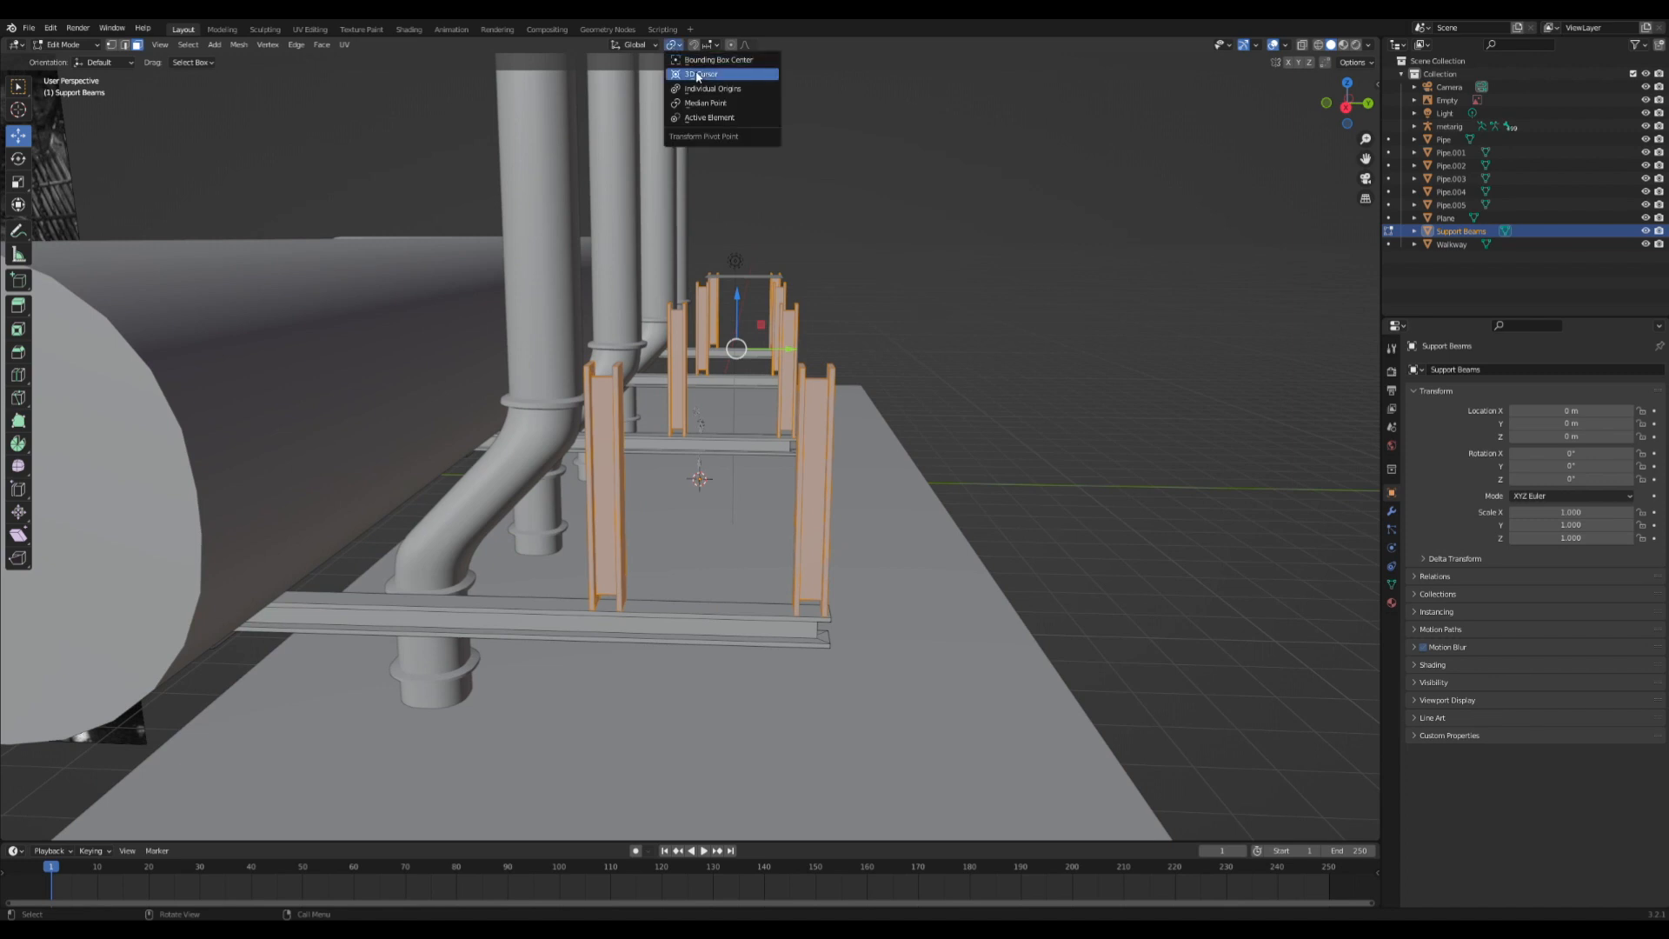
left_click(708, 85)
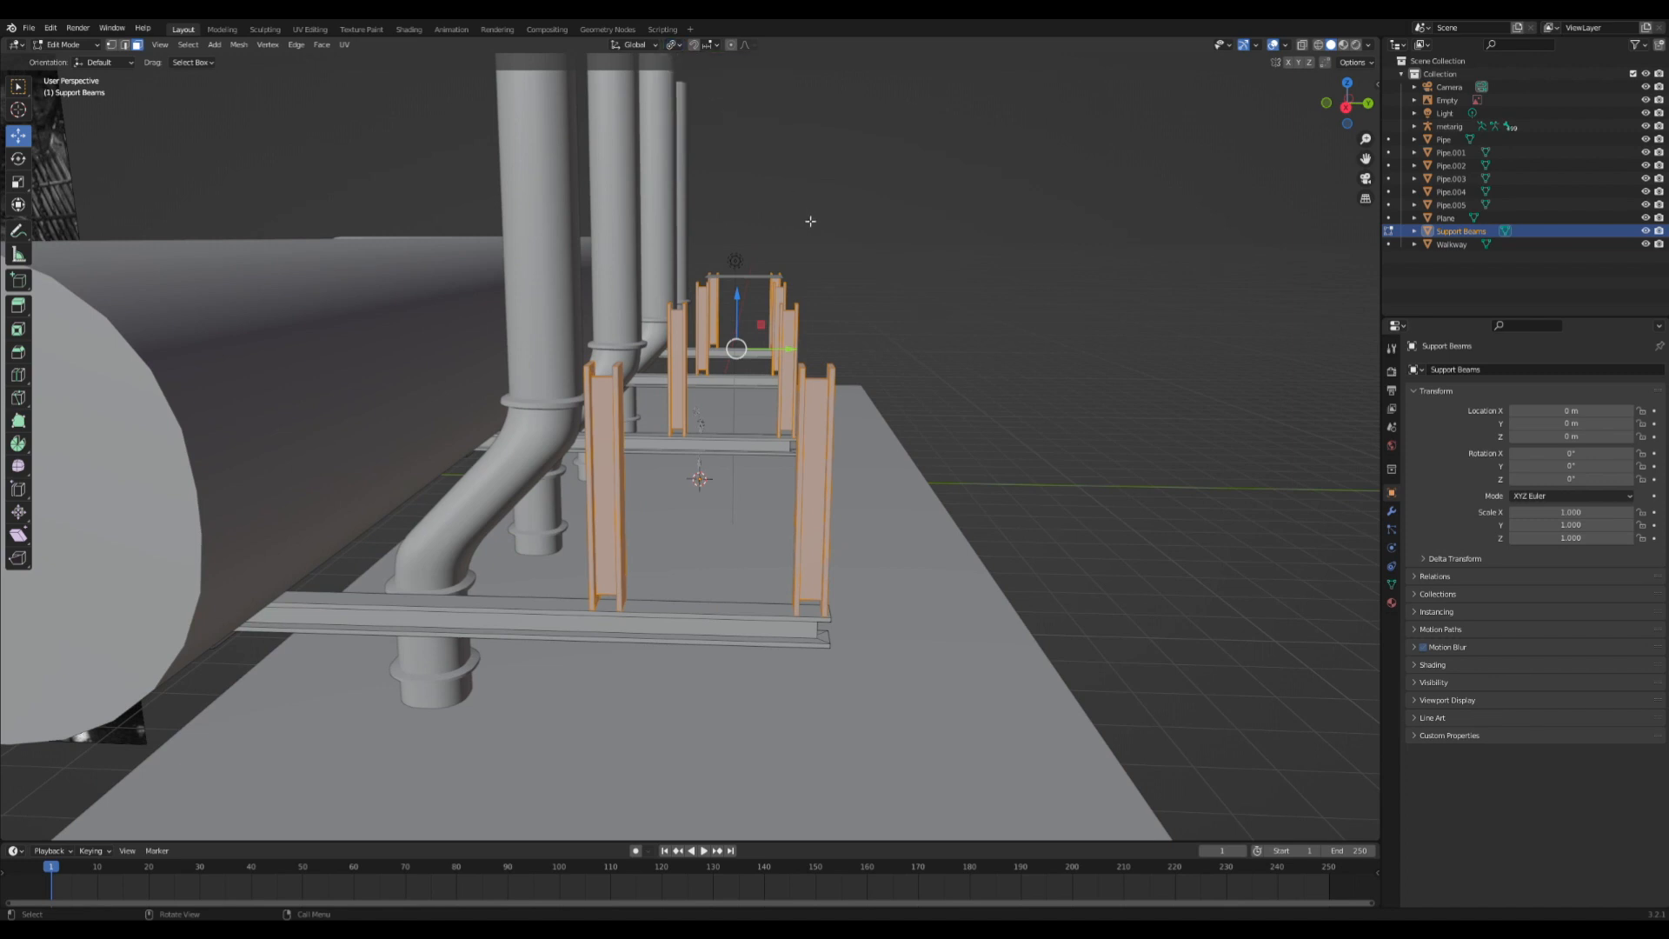
key("s")
key("shift+z")
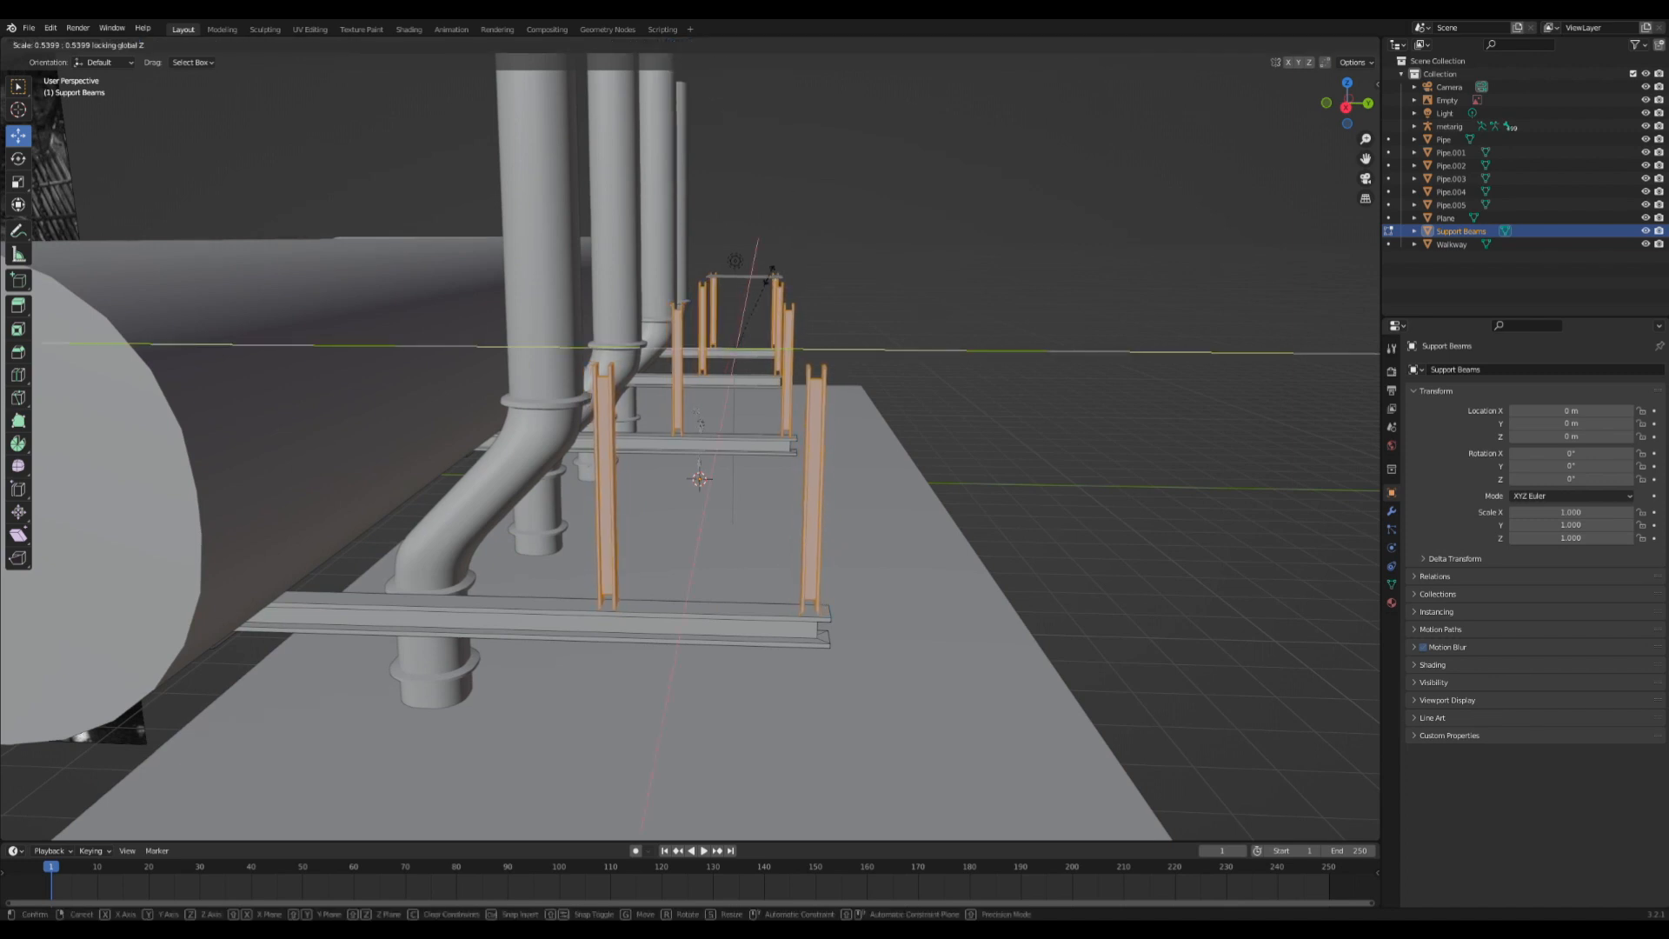
left_click(765, 279)
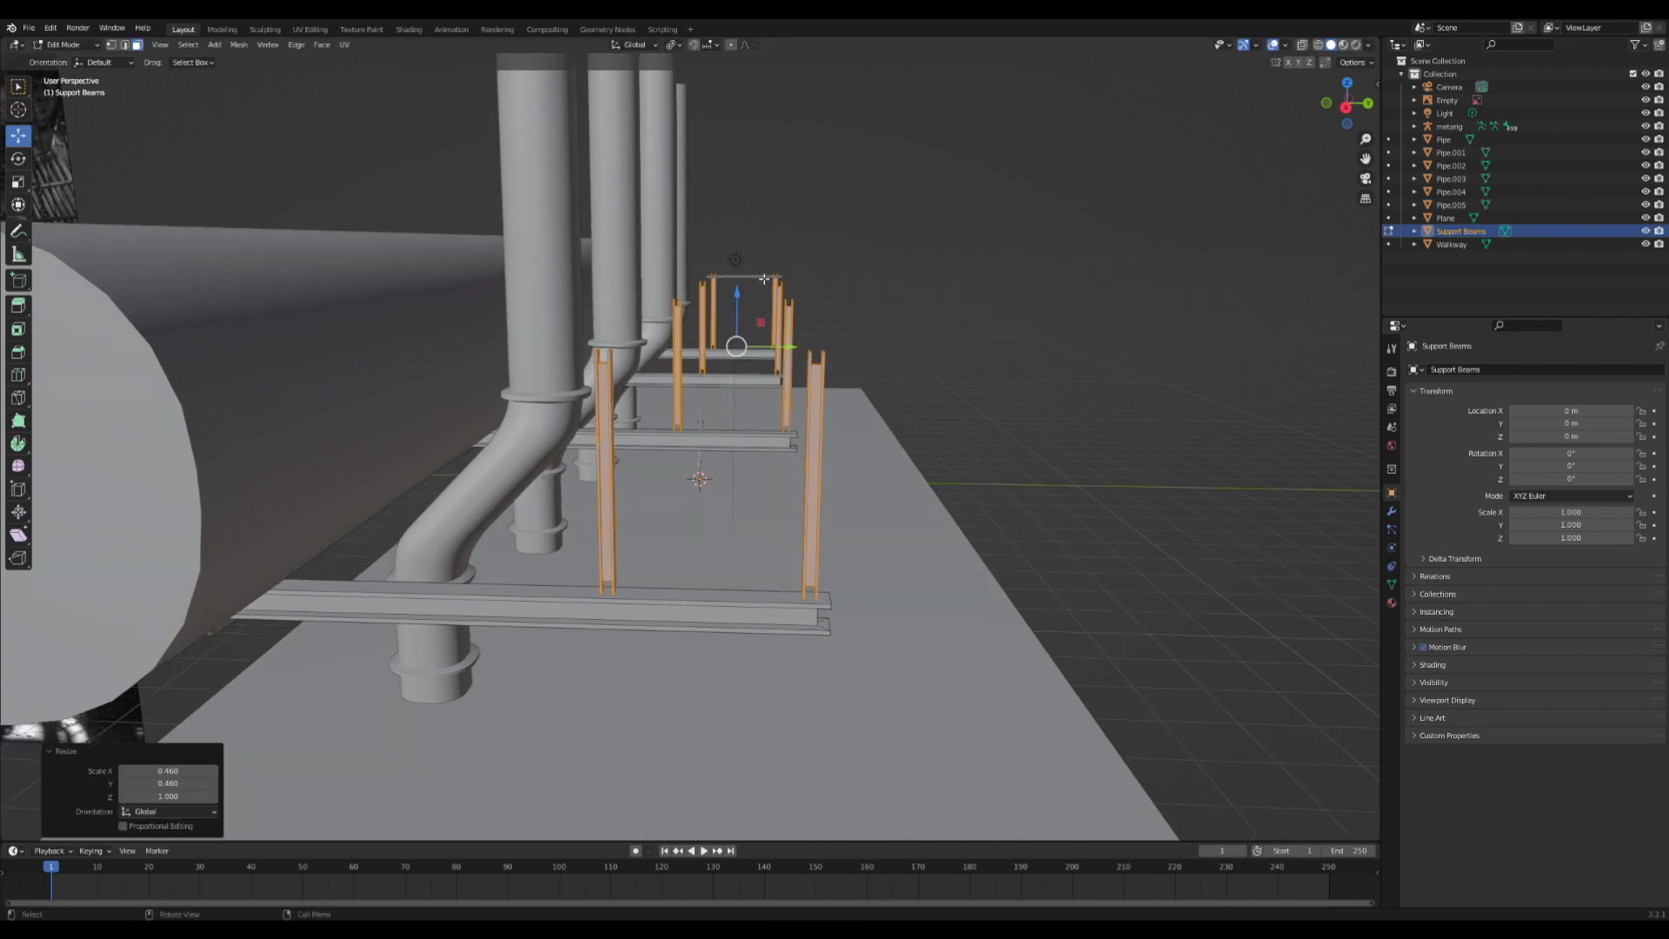
- Lower the top ends of all the upright beams about 0.76 m along Z and return to Object Mode
left_click(1345, 109)
key("alt+z")
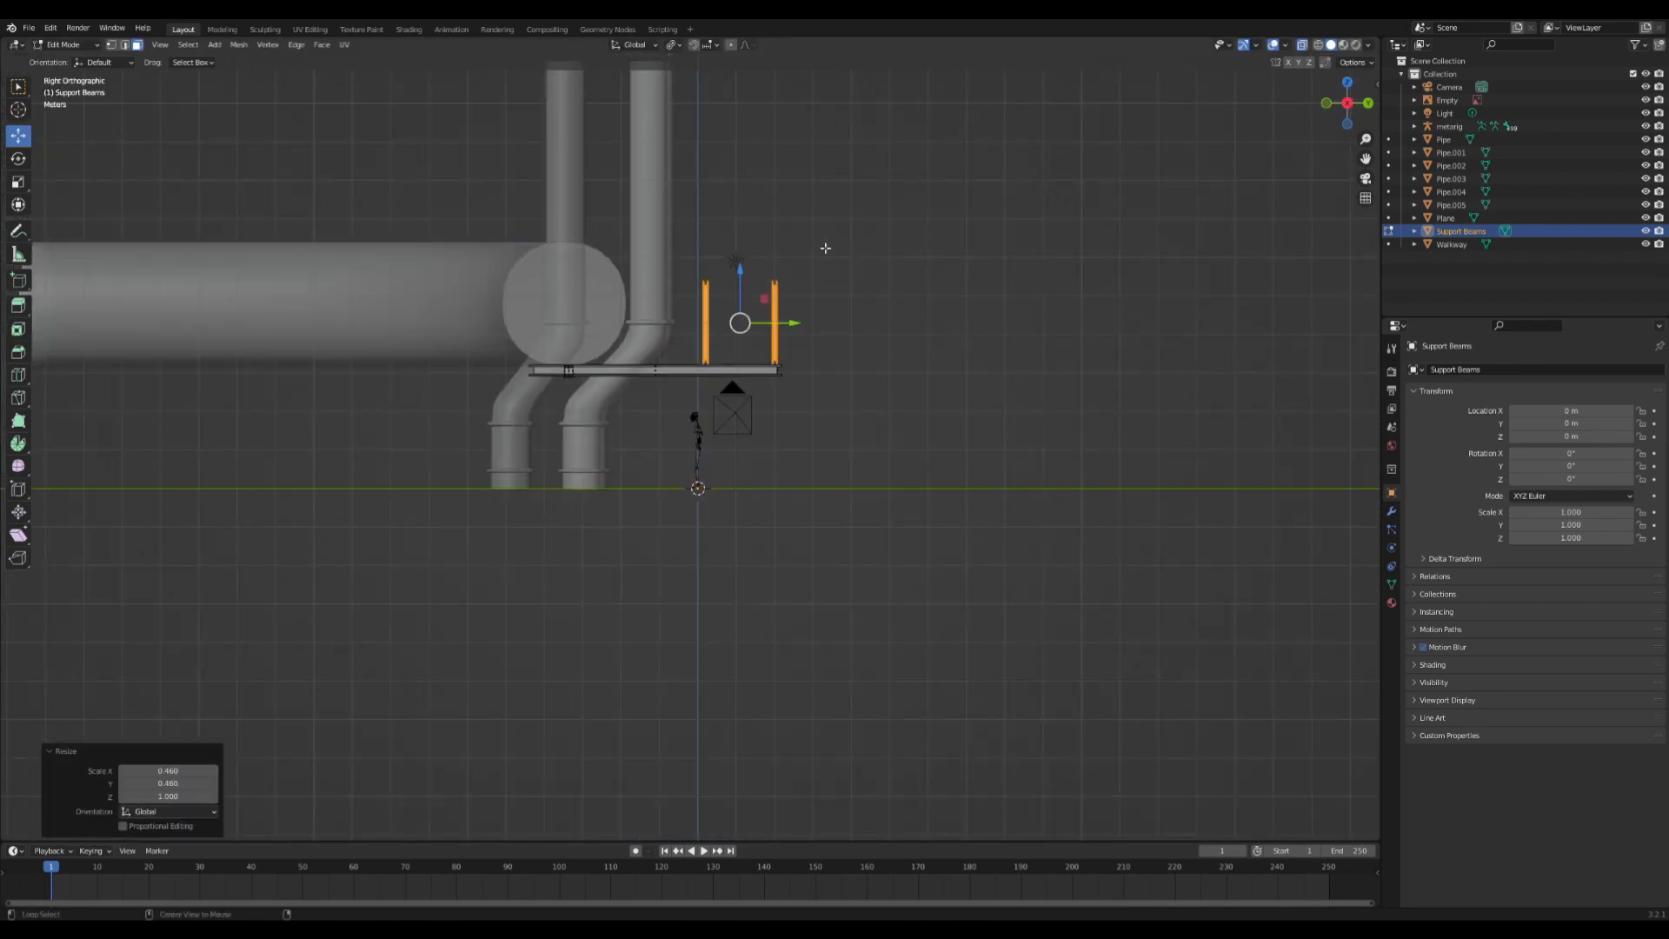
left_click_drag(904, 192, 664, 233)
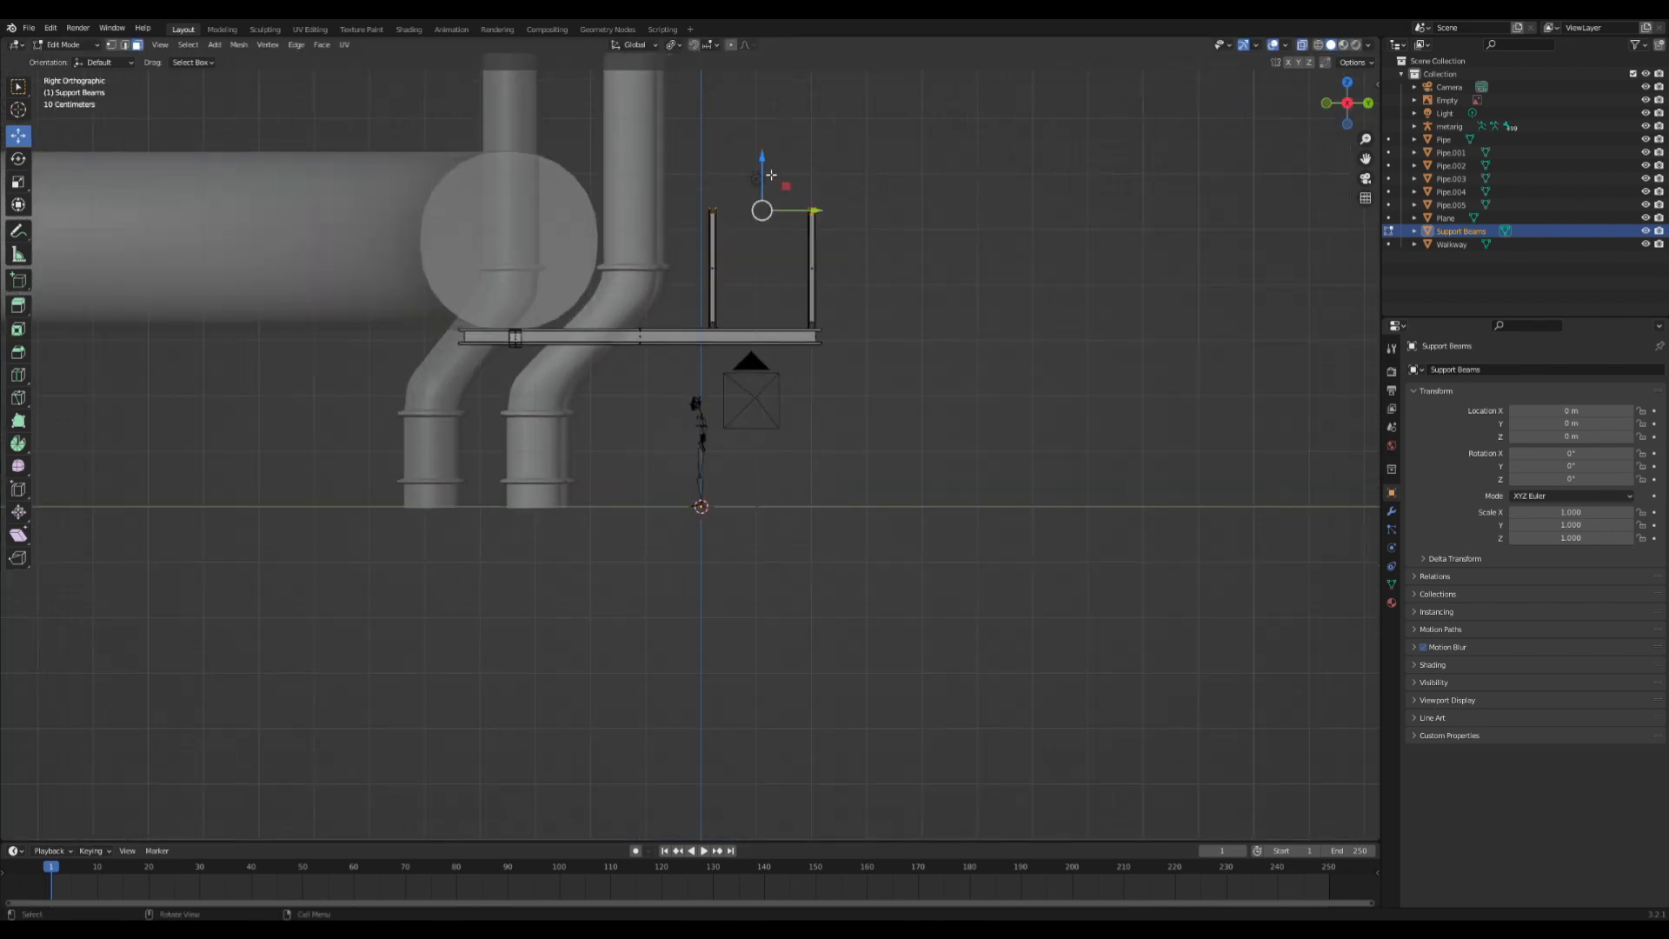
key("alt+z")
key("alt+z")
left_click_drag(704, 250, 891, 186)
key("g")
key("z")
left_click(886, 248)
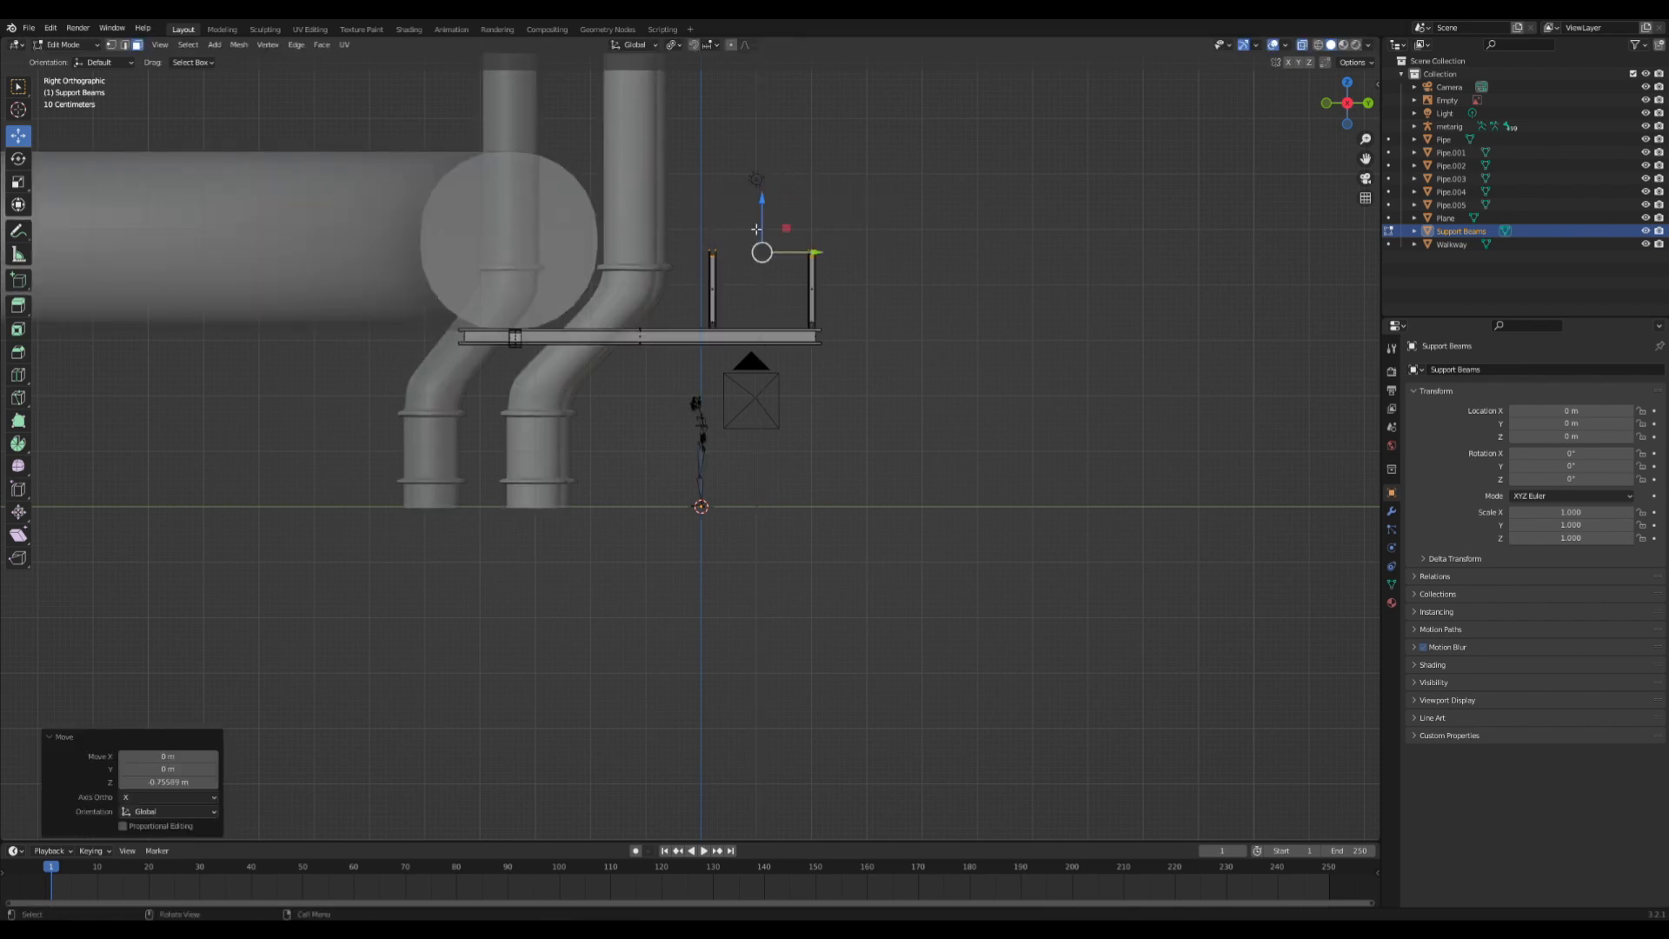
key("alt+z")
key("Tab")
- Lower the walkway plane in Edit Mode onto the tops of the upright beams and center it over them along Y
middle_click_drag(885, 249, 779, 295)
left_click(754, 302)
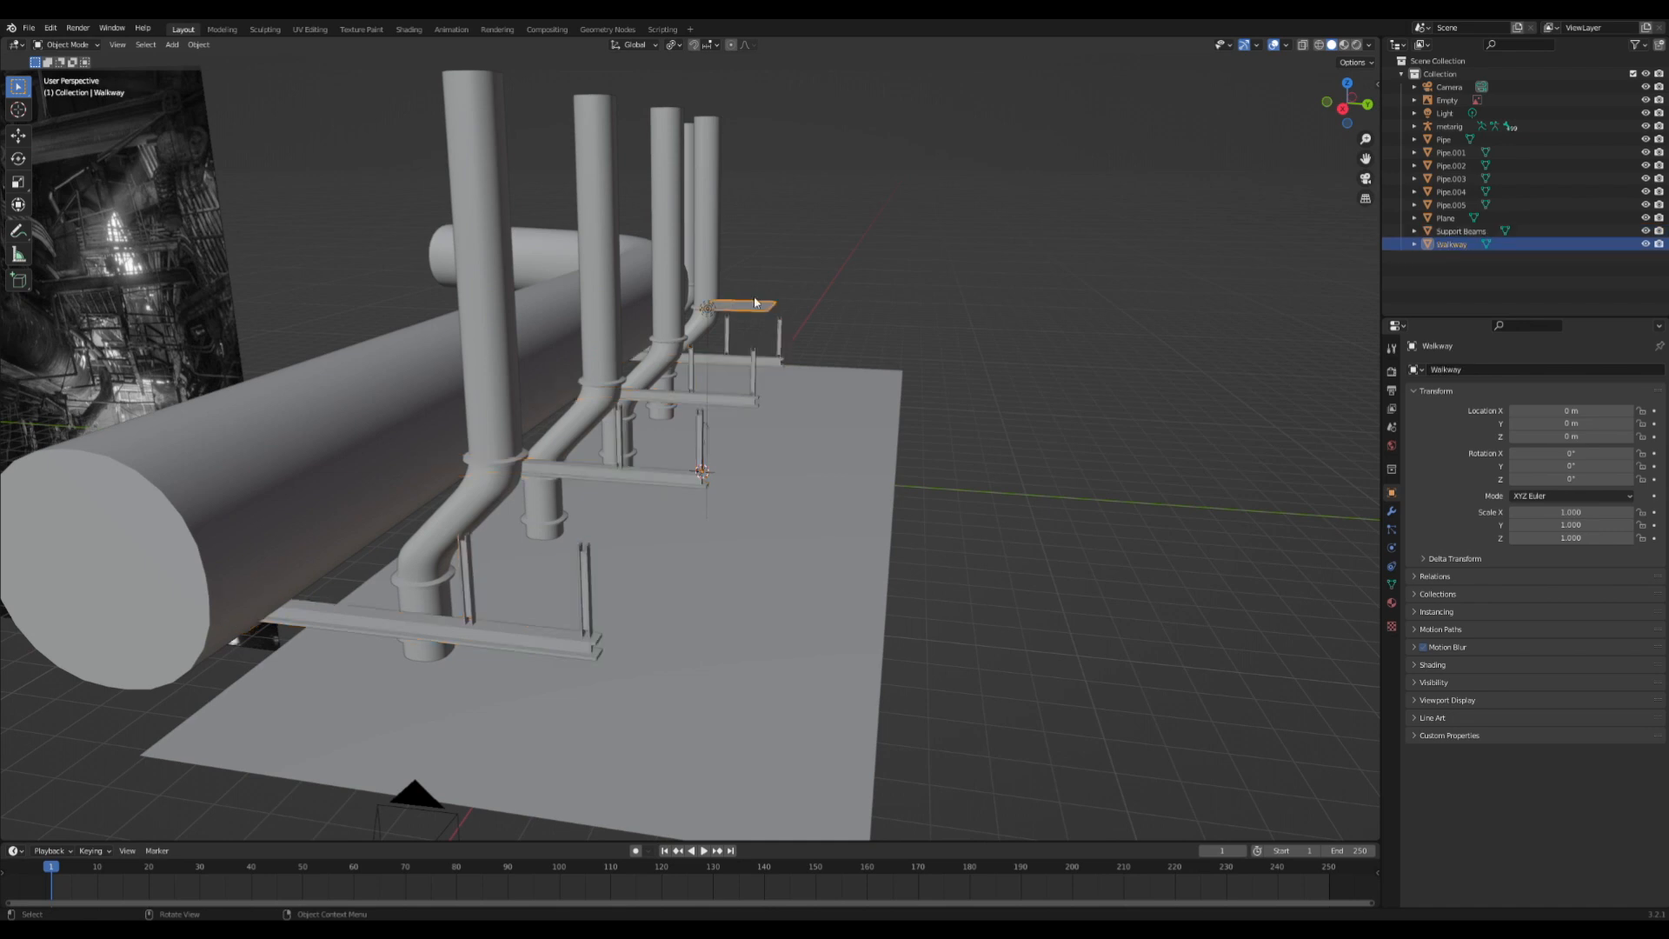
left_click(1342, 108)
scroll(1005, 242, "up", 4)
key("Tab")
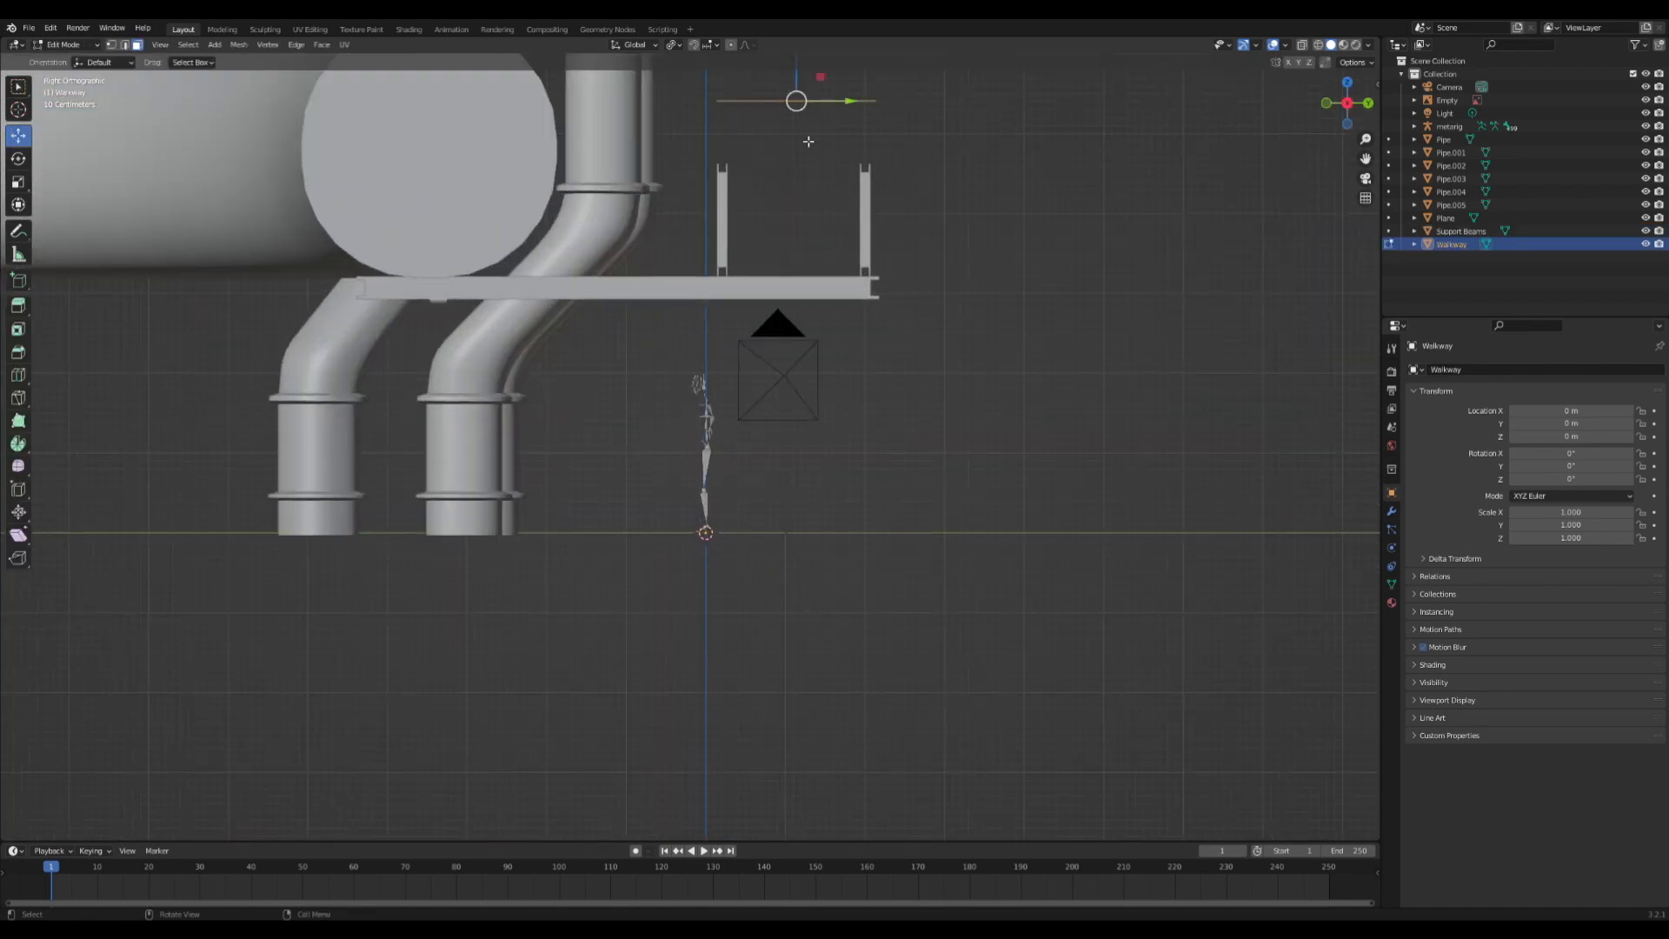
key("g")
key("z")
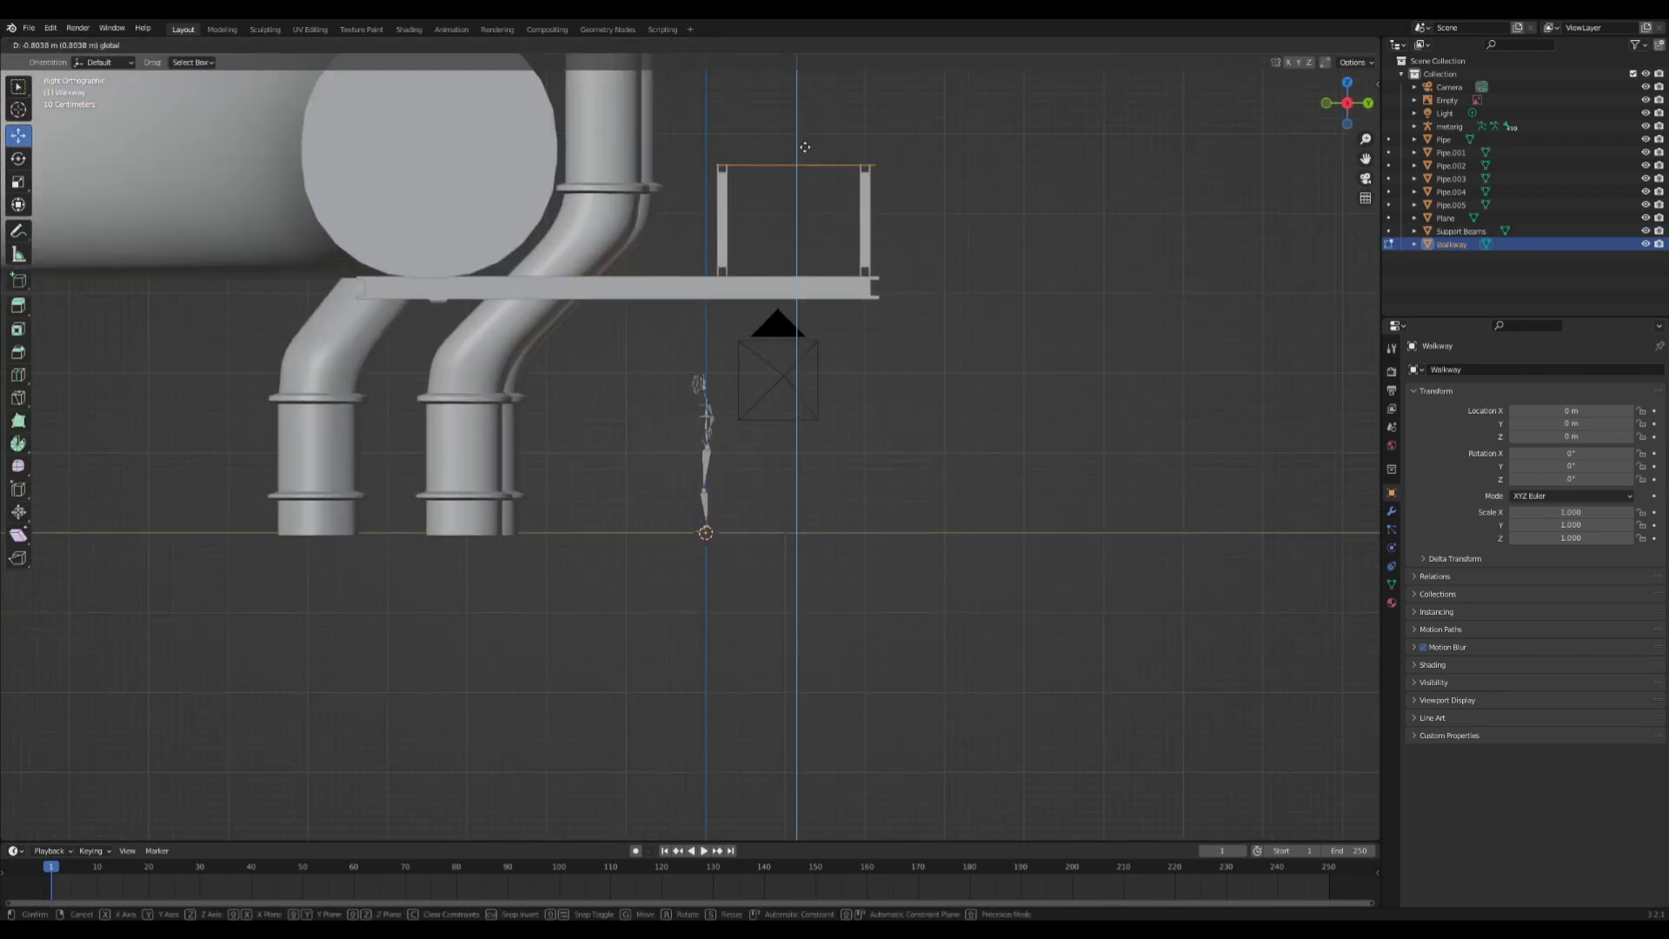
left_click(804, 145)
left_click_drag(835, 167, 825, 166)
- Extend both end edges of the walkway plane along X so that it spans the whole row of support beams
middle_click_drag(825, 166, 388, 189)
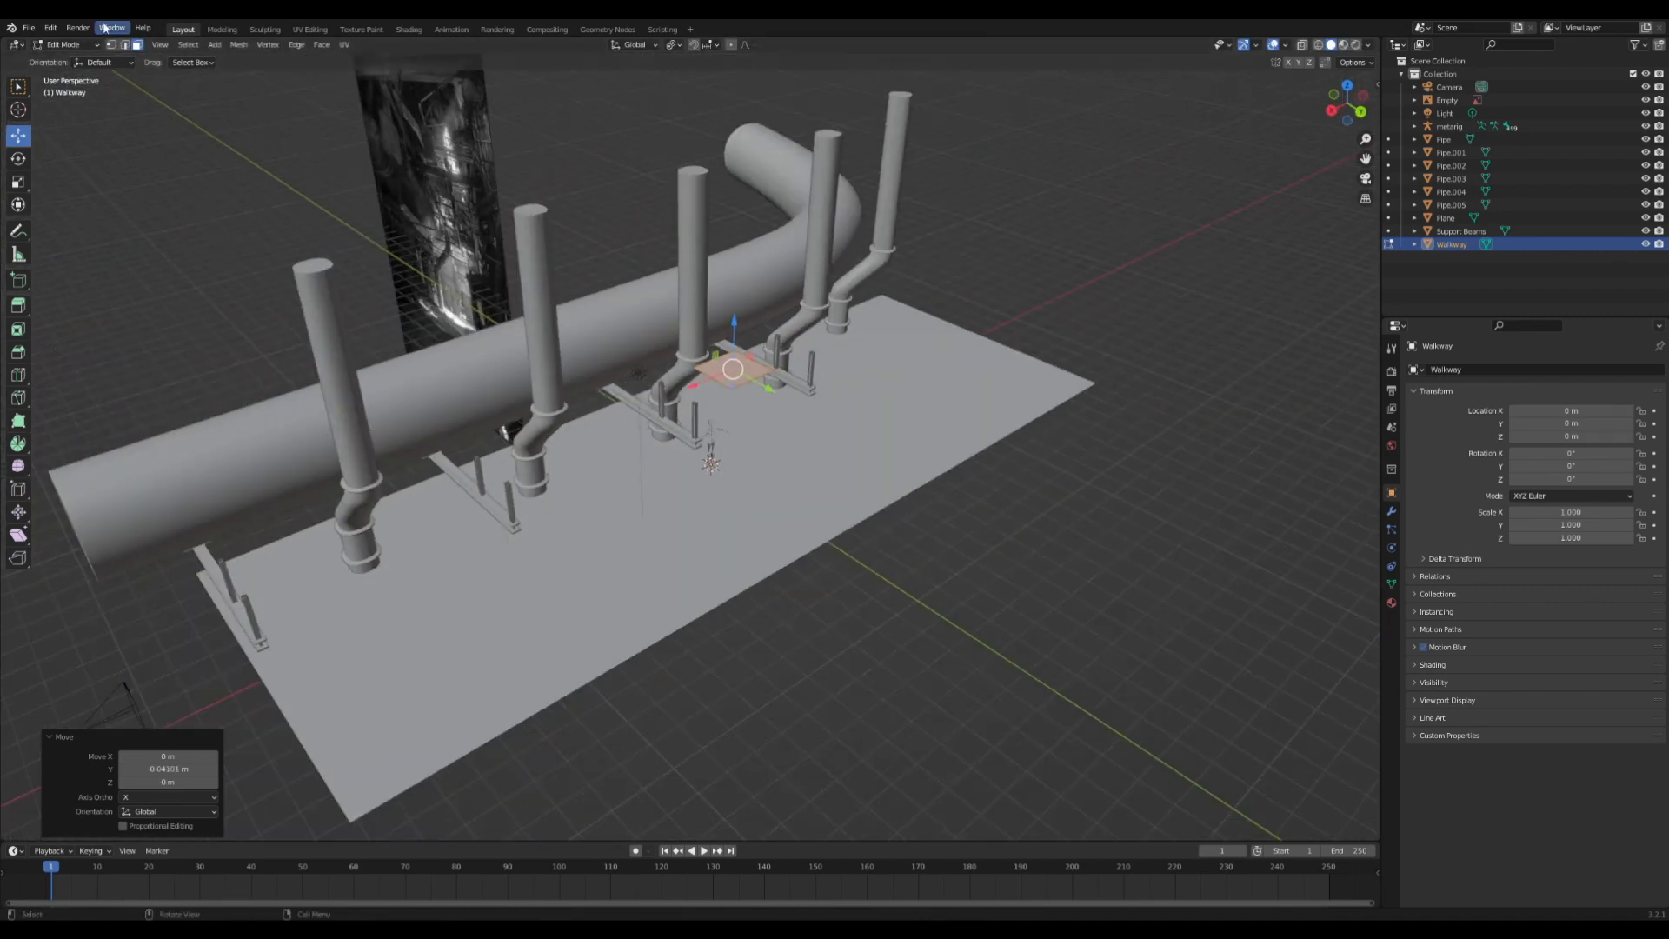
left_click(126, 46)
left_click_drag(720, 393, 356, 519)
middle_click_drag(765, 374, 708, 404)
key("g")
key("x")
left_click_drag(811, 393, 801, 394)
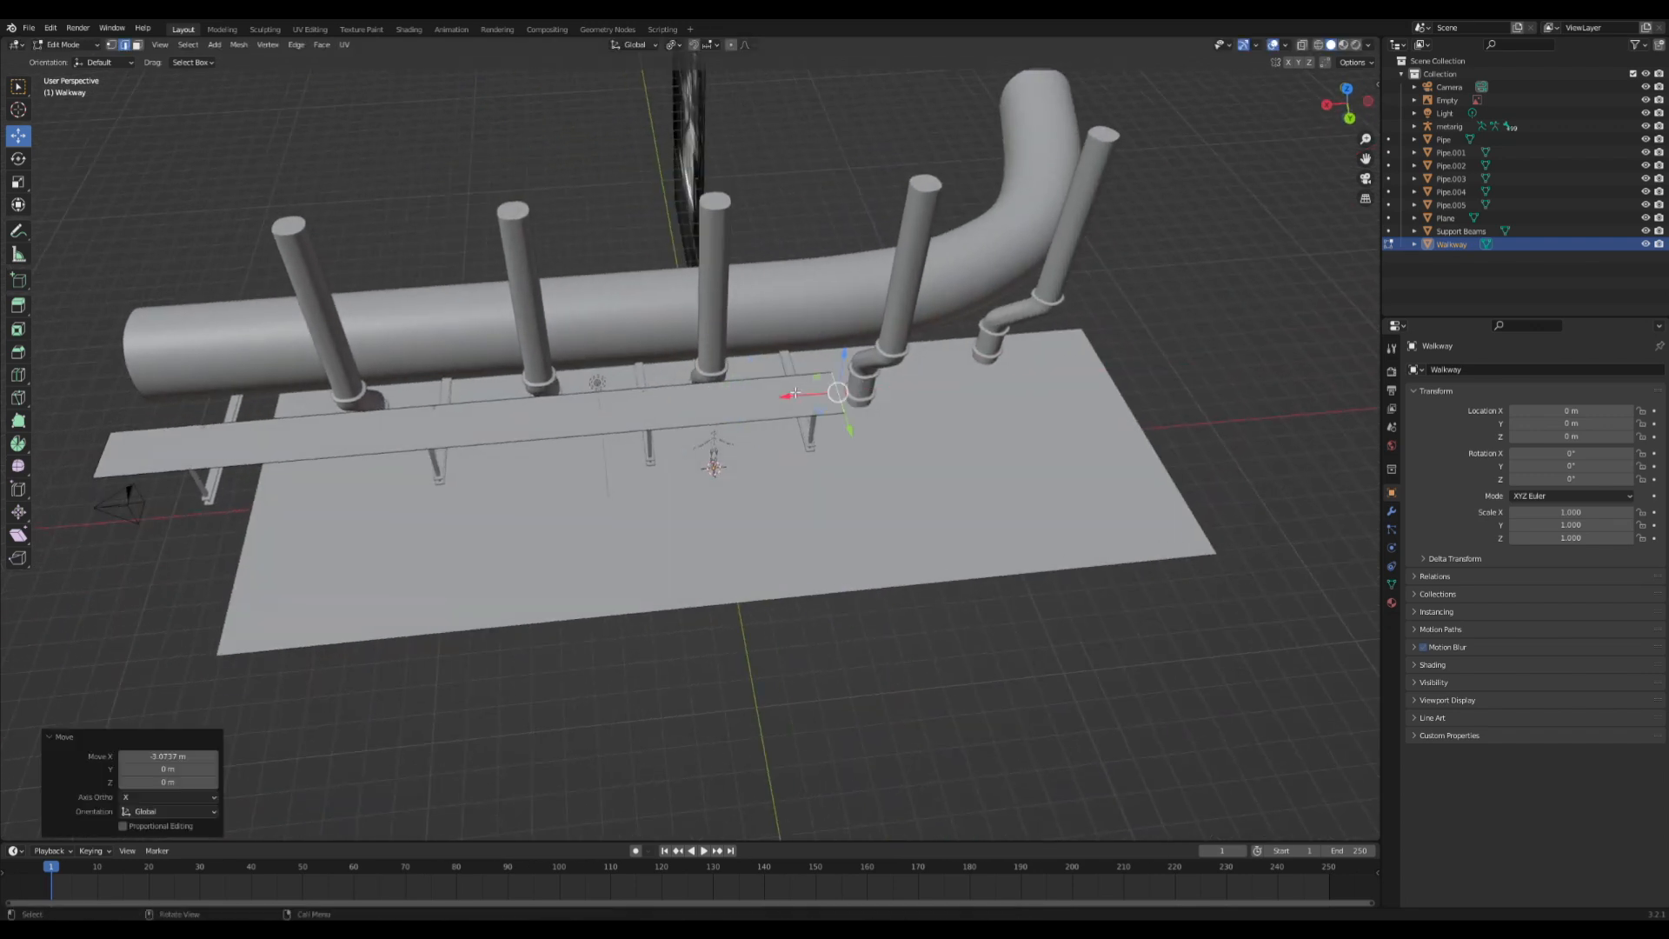
- Add a lengthwise loop cut through the walkway's center and bevel it to a width of about 0.829 m, leaving narrow side strips
mouse_move(778, 388)
middle_mouse_down()
mouse_move(879, 339)
mouse_move(765, 377)
mouse_move(797, 362)
middle_mouse_up()
scroll(834, 356, "up", 4)
scroll(797, 363, "down", 3)
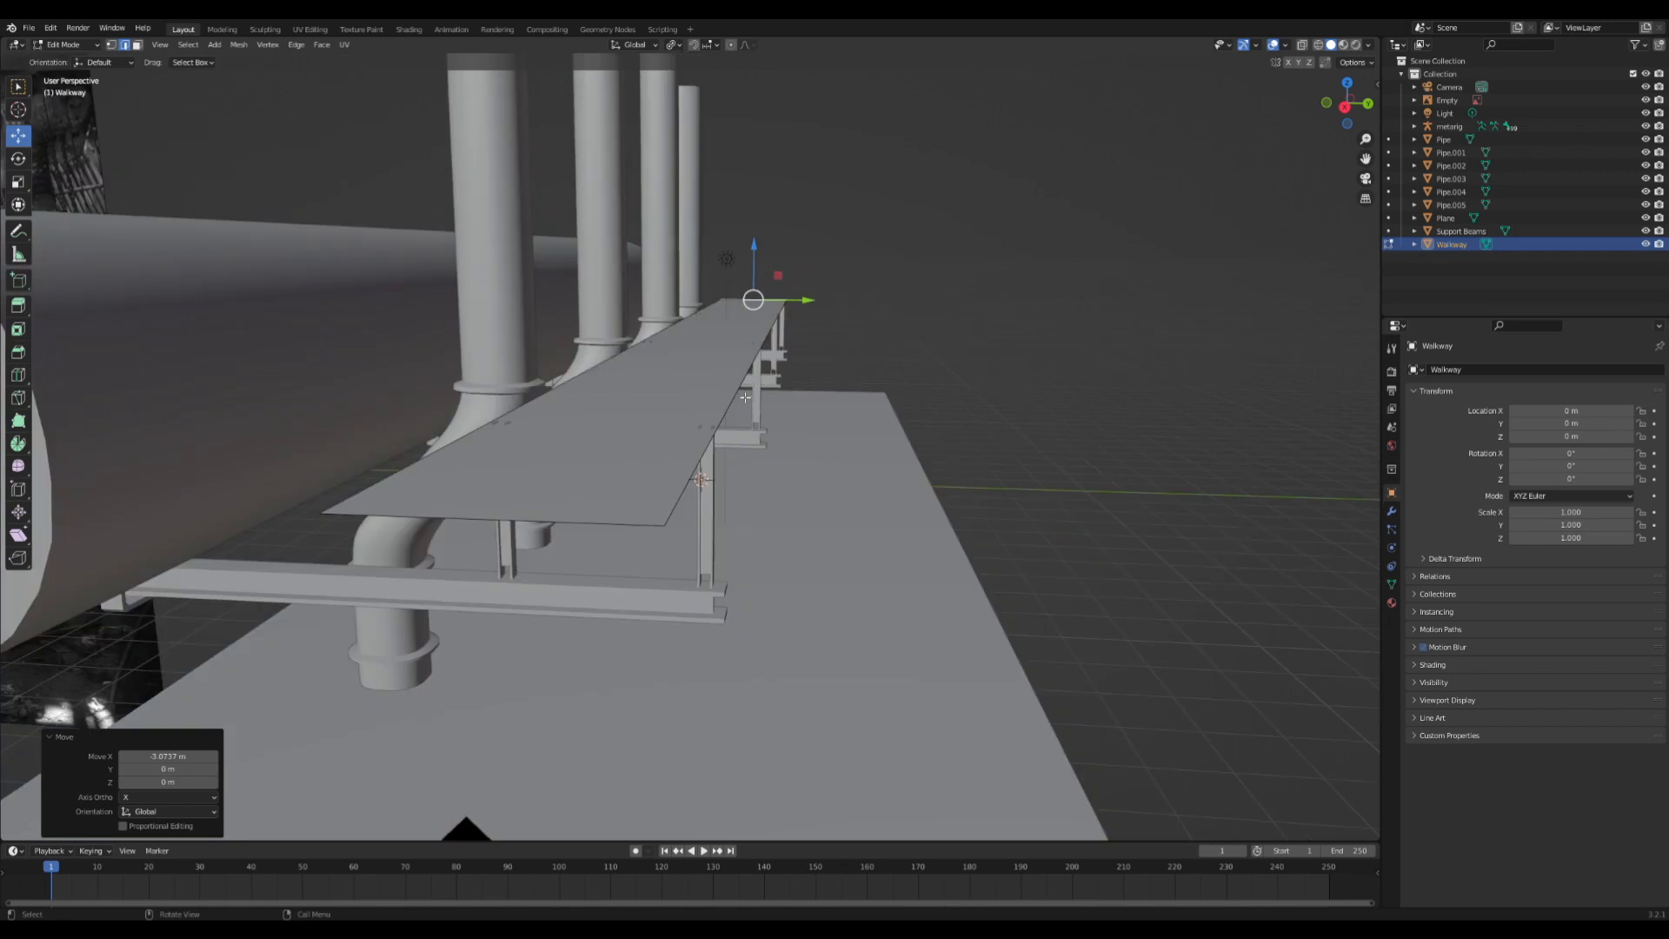
left_click(18, 375)
left_click(522, 519)
key("ctrl+b")
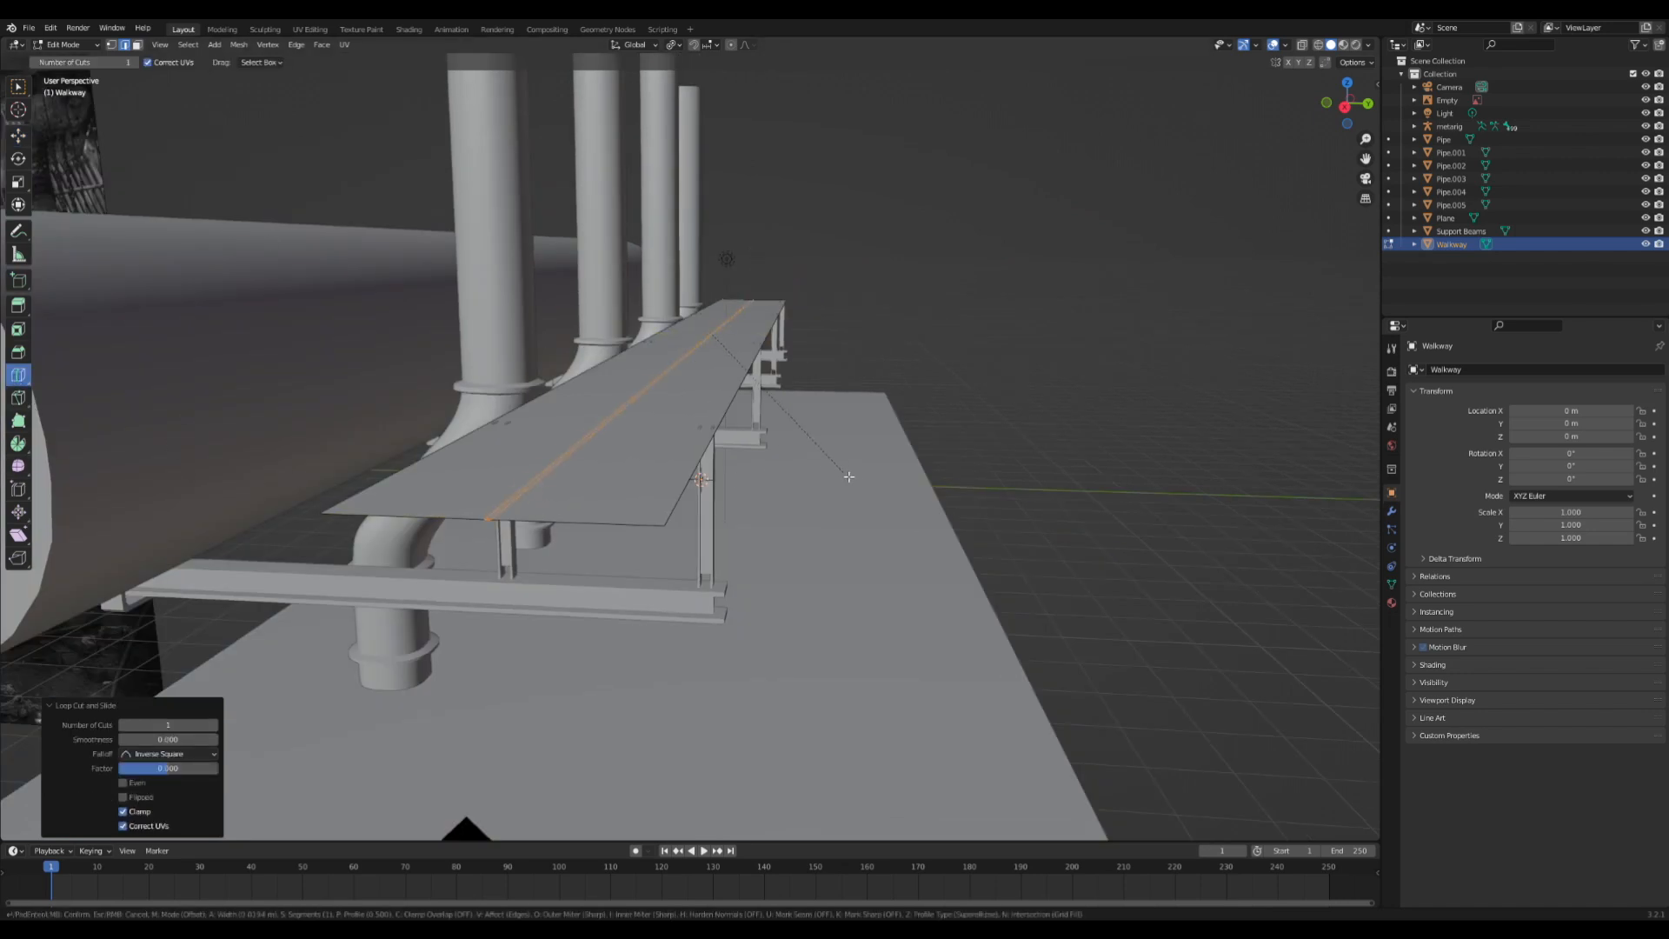
left_click(909, 475)
scroll(858, 452, "up", 4)
scroll(782, 432, "down", 2)
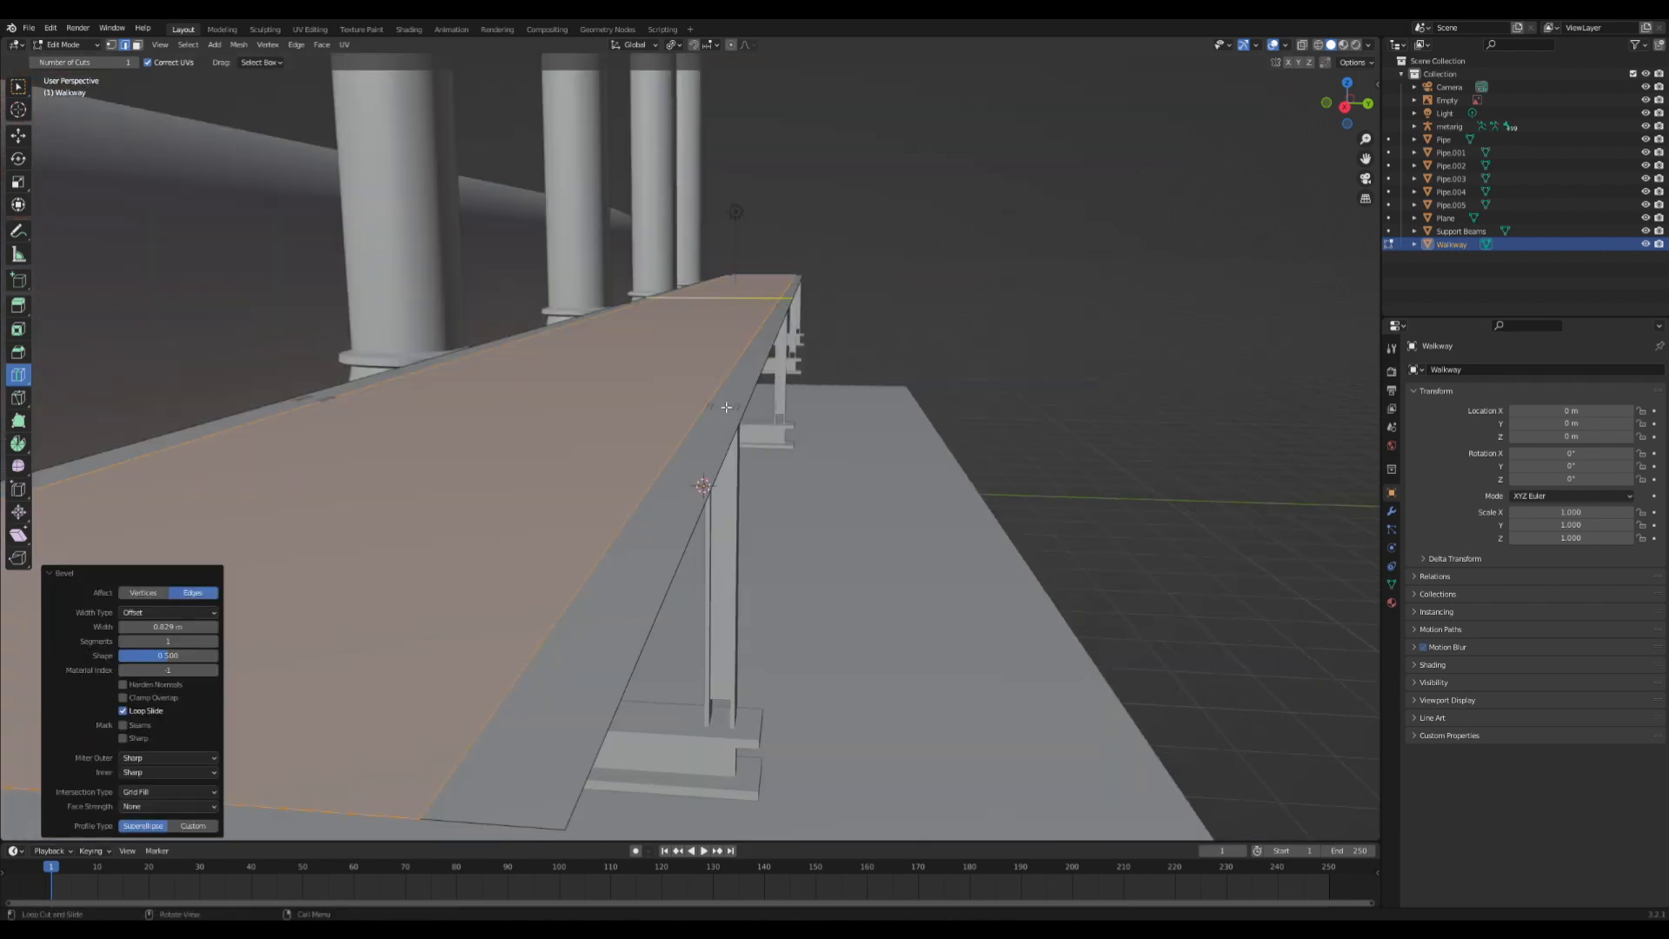
- Extrude the walkway's wide central face downward along its normals by 0.07 m and return to Object Mode
left_click(24, 135)
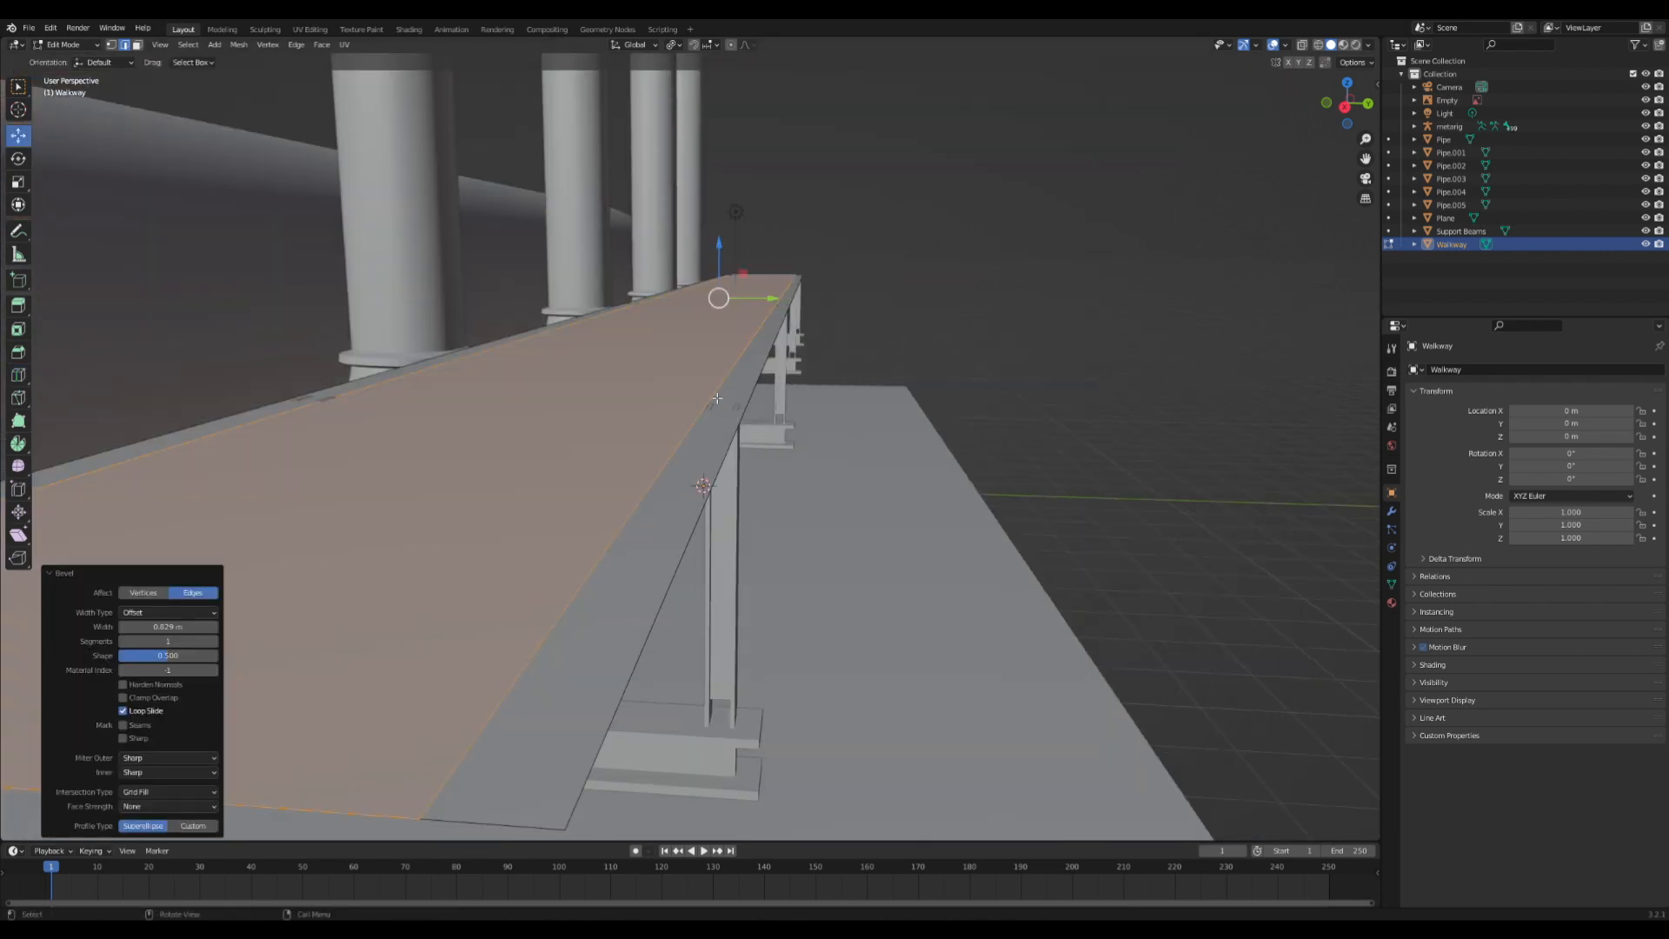
scroll(742, 429, "down", 2)
key("alt+s")
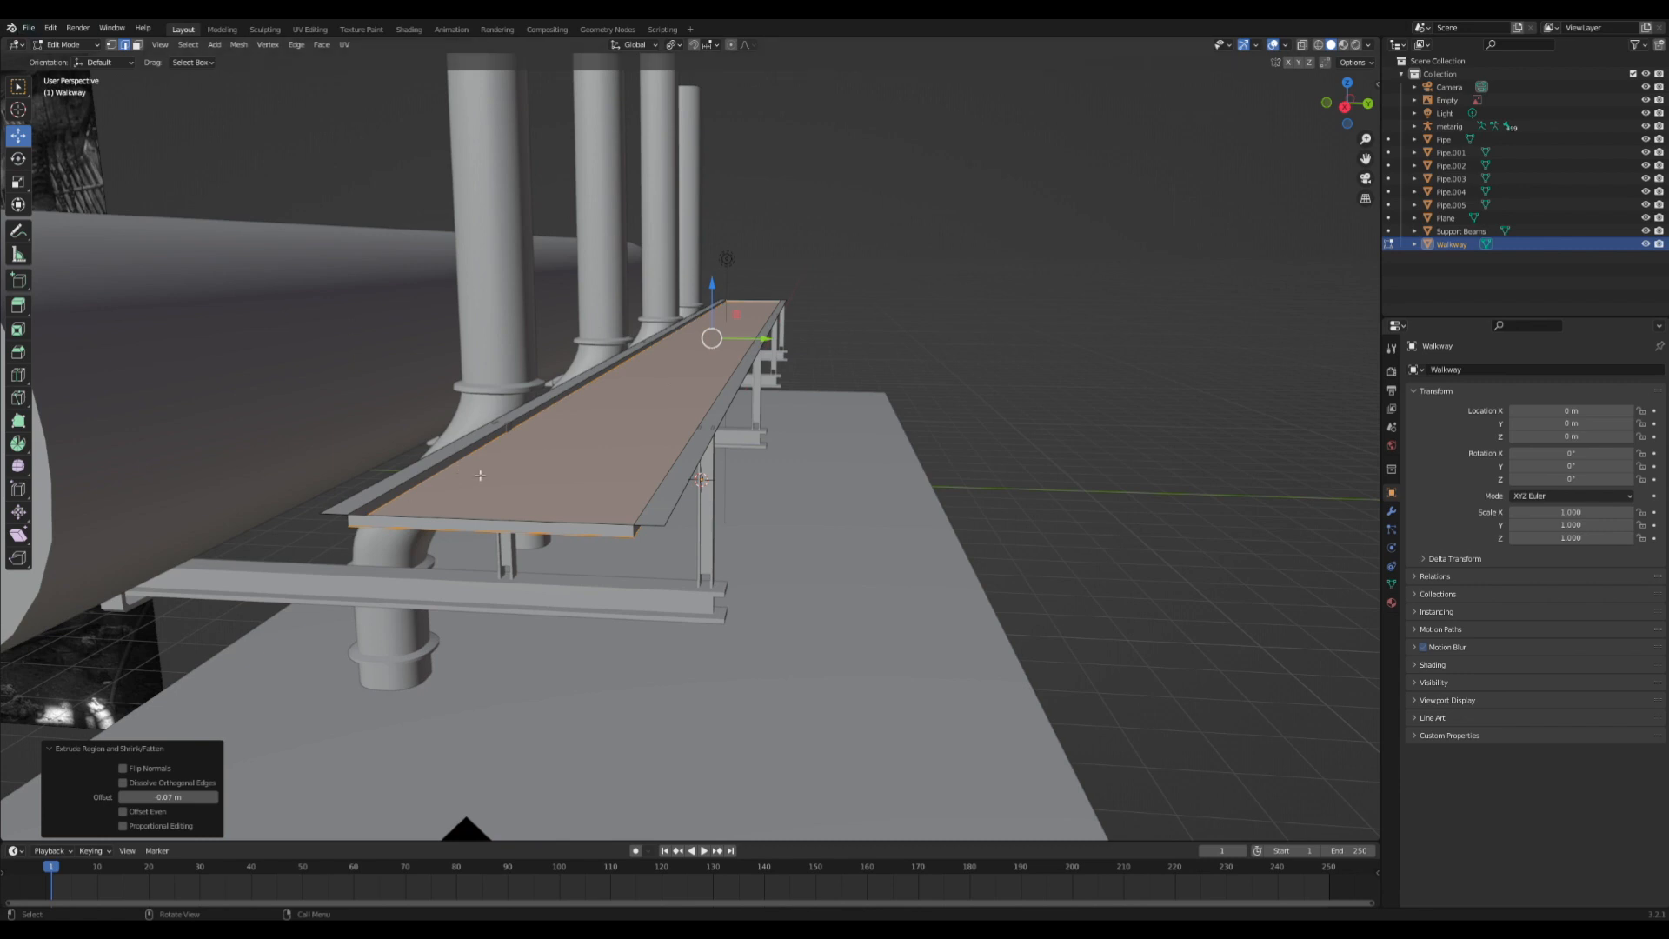
key("Tab")
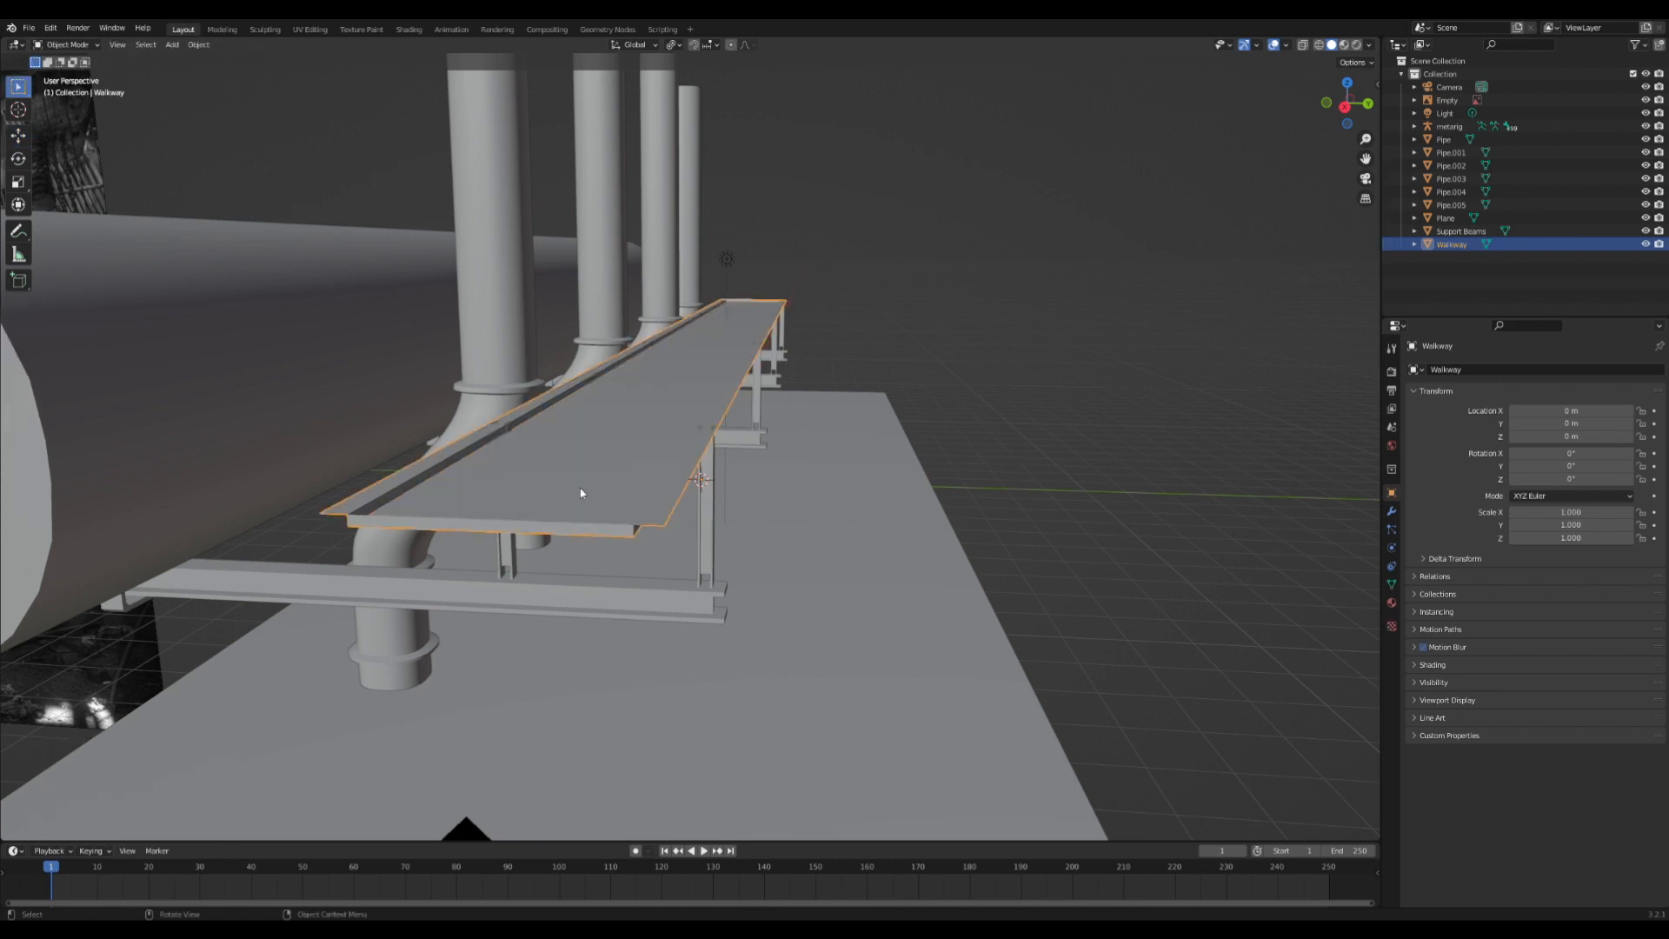
- Subdivide the walkway's recessed central face repeatedly in Edit Mode, using one cut each time, to form a fine grid
key("Tab")
key("1")
key("3")
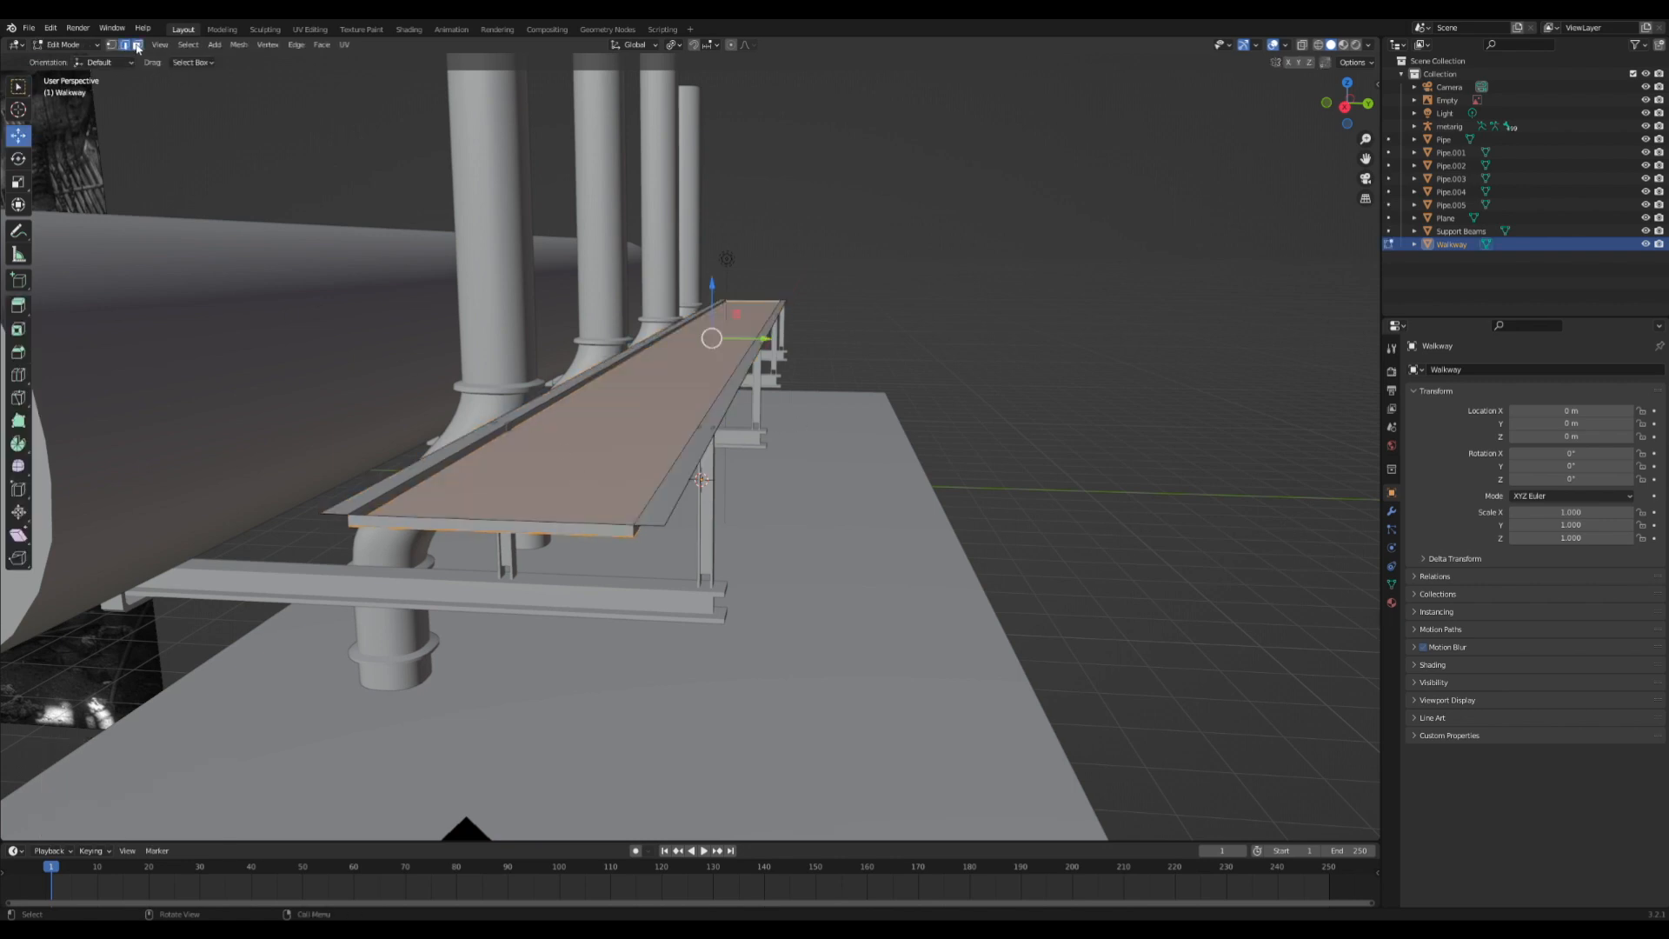
middle_click_drag(589, 390, 756, 444)
right_click(765, 446)
left_click(782, 448)
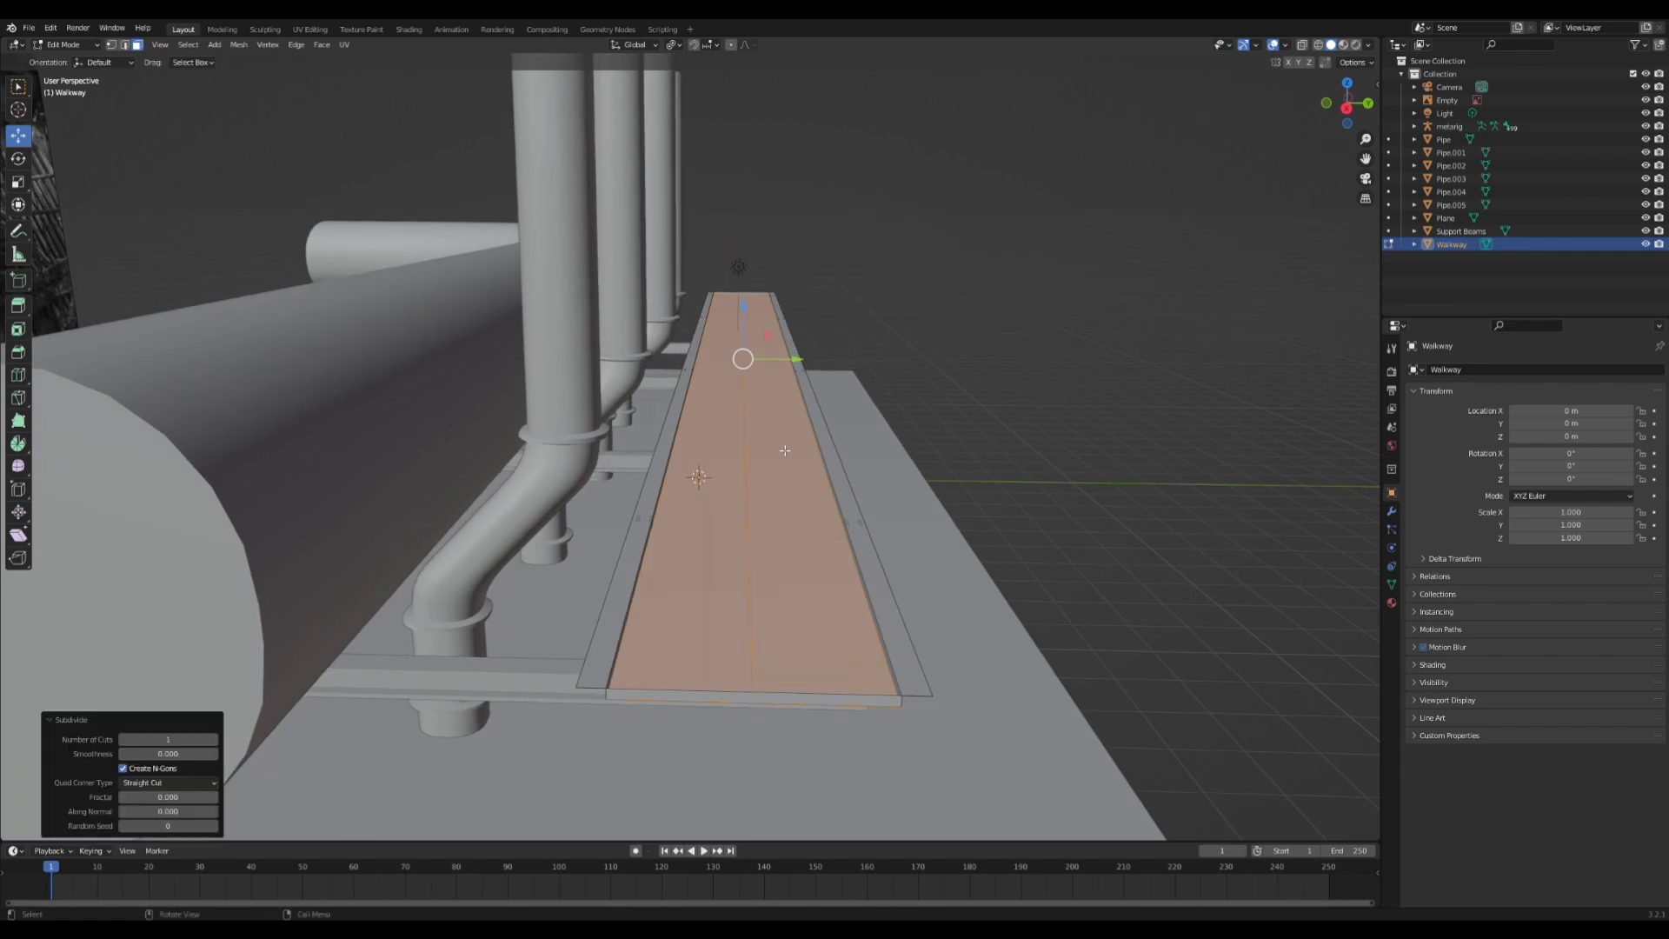
right_click(780, 445)
left_click(780, 445)
right_click(779, 446)
left_click(780, 446)
scroll(785, 450, "up", 1)
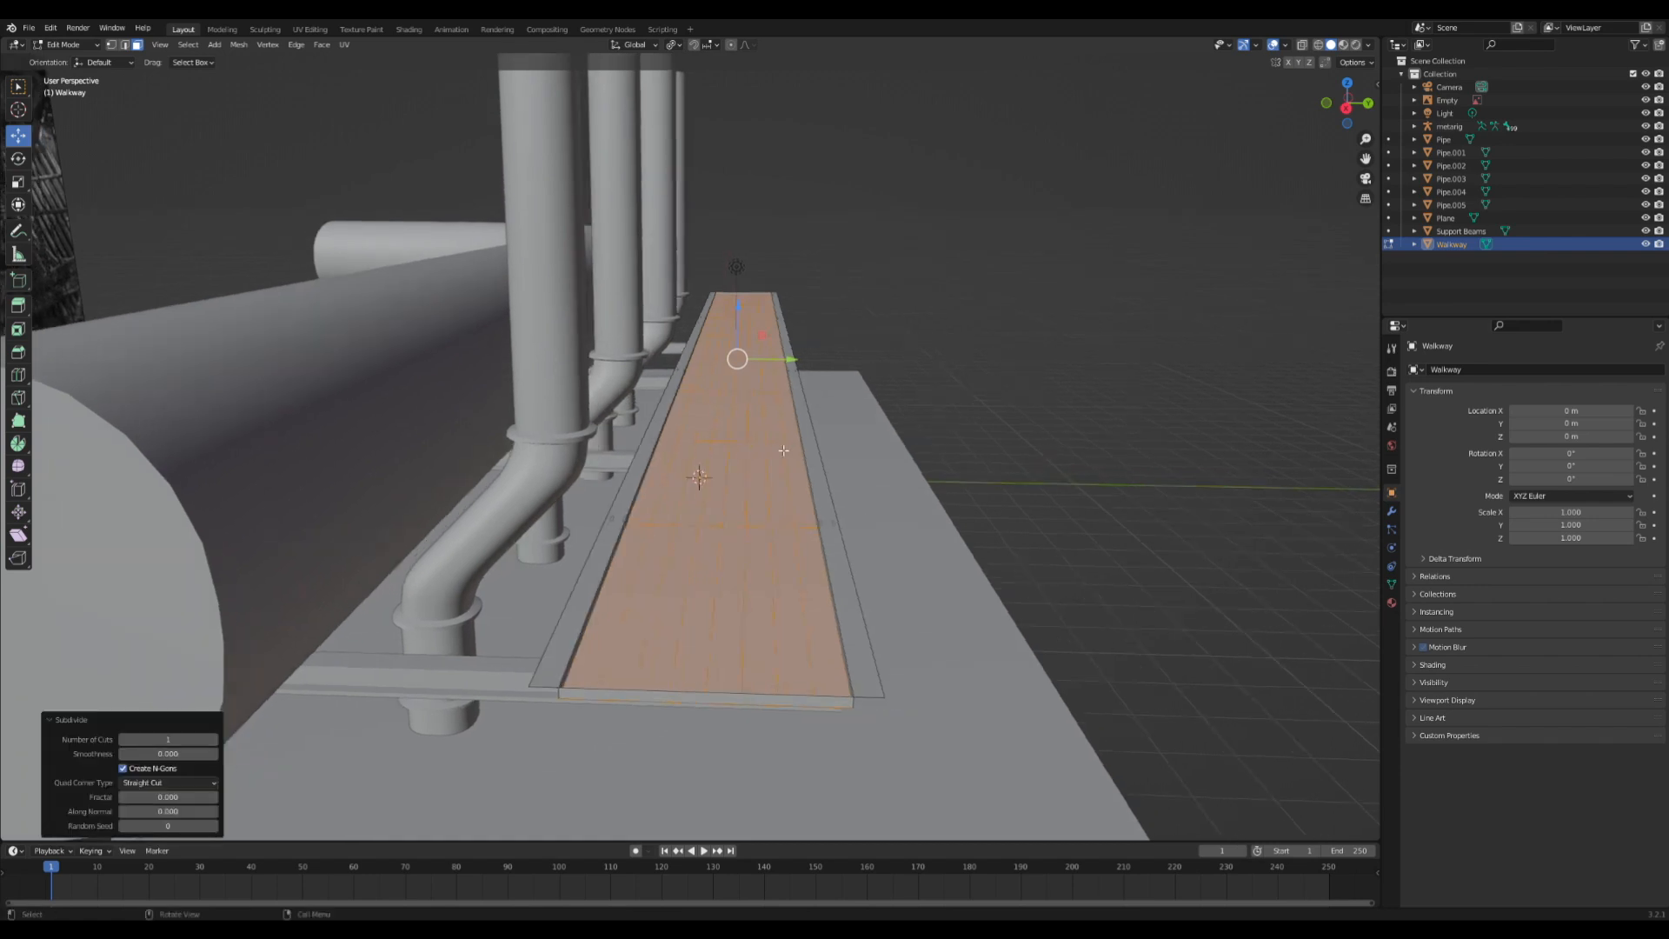
scroll(780, 451, "up", 3)
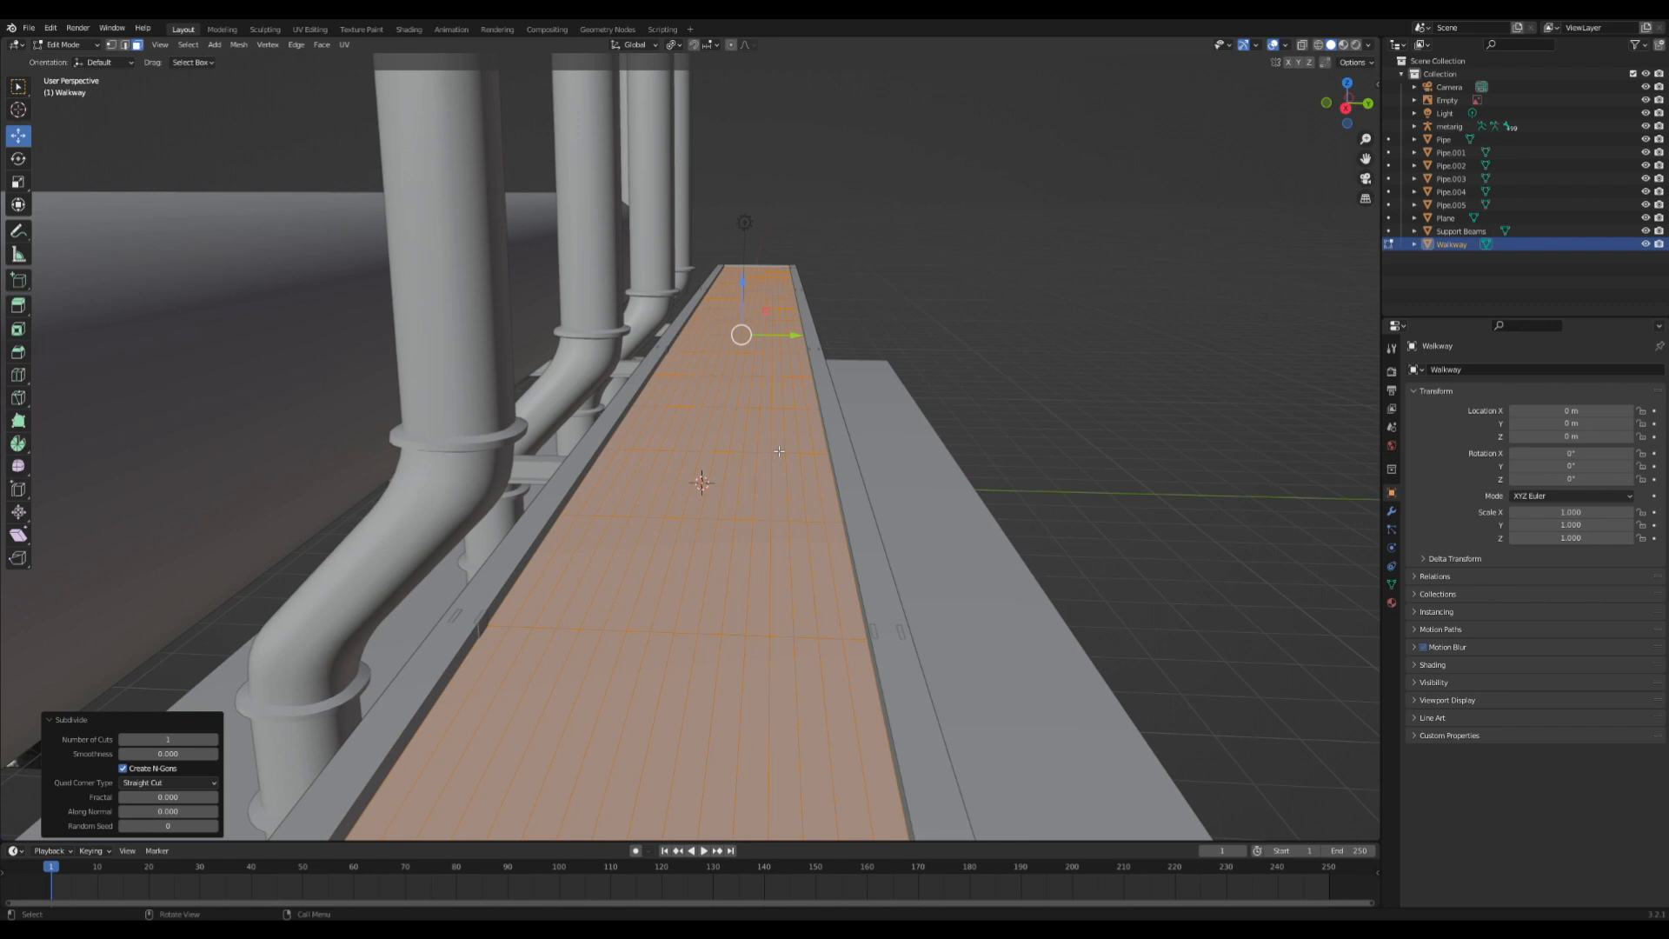
scroll(802, 441, "down", 5)
middle_click_drag(802, 441, 87, 469)
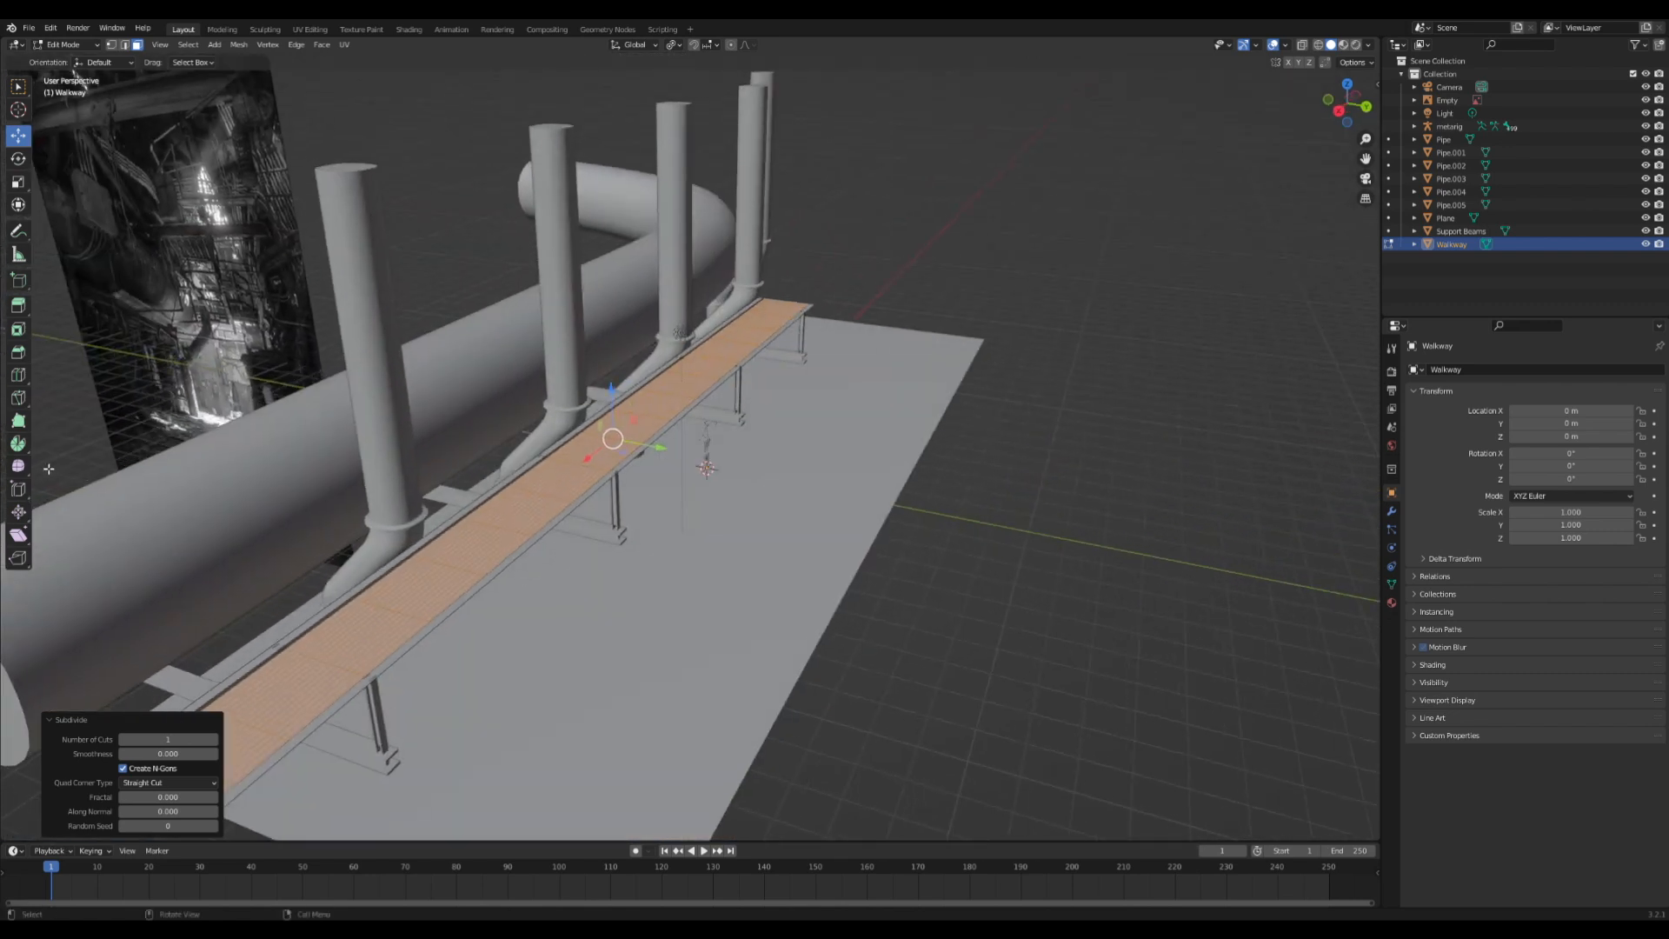
- Undo the repeated subdivisions of the walkway's recessed central face and add a crosswise loop cut across it
key("ctrl+z")
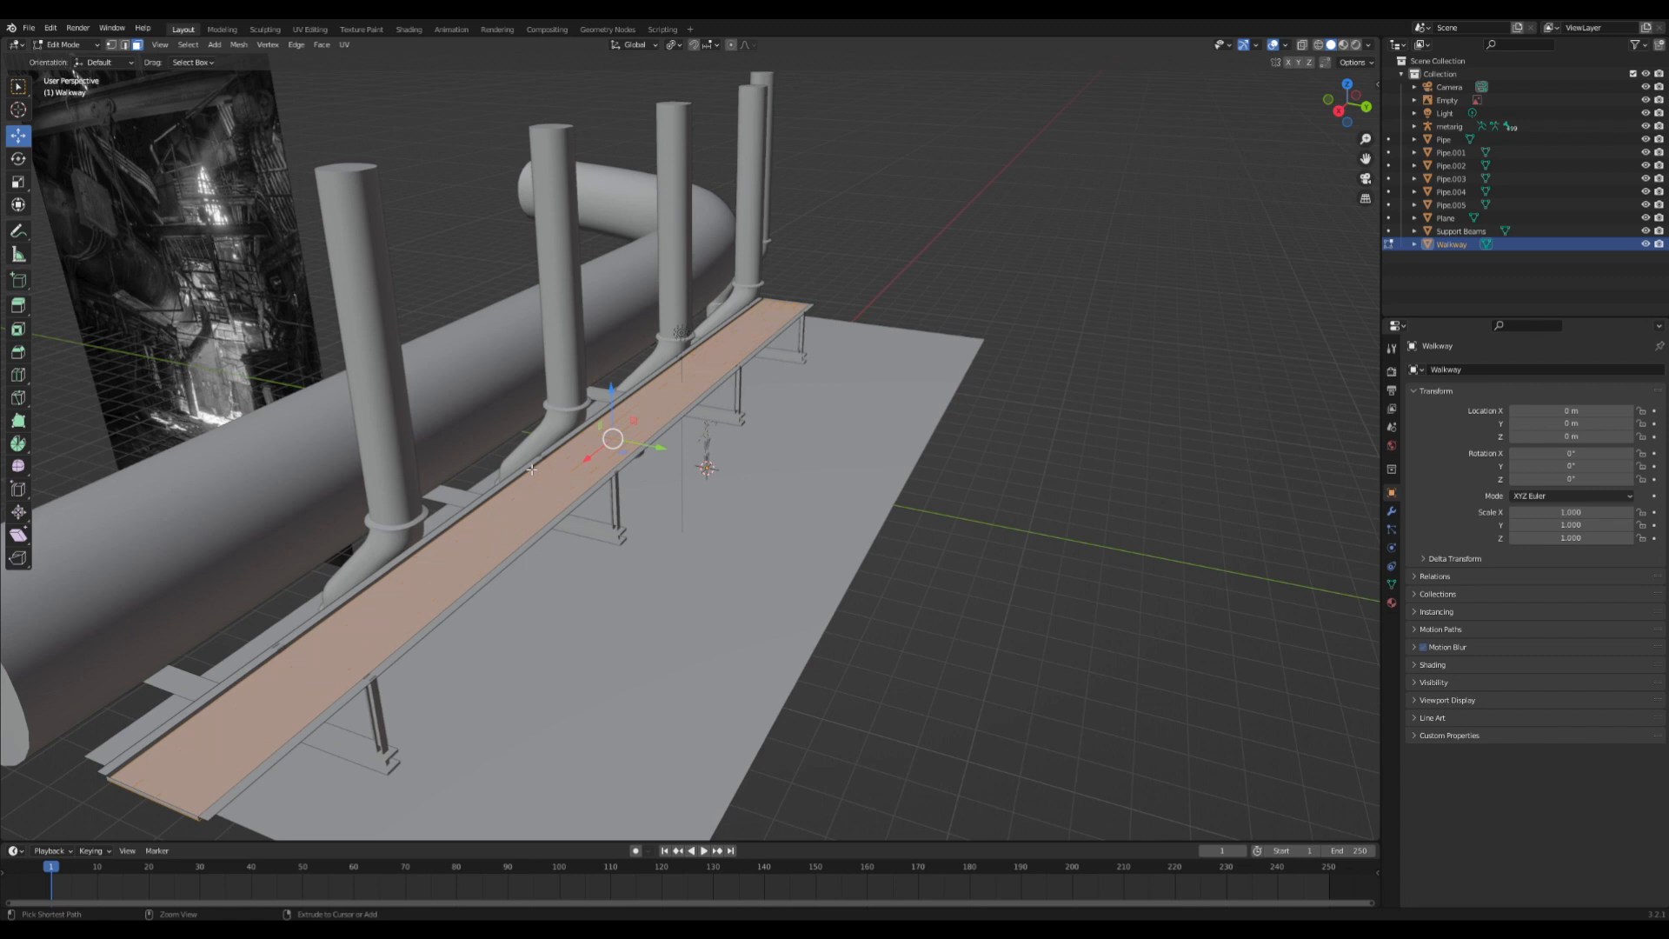
left_click(18, 374)
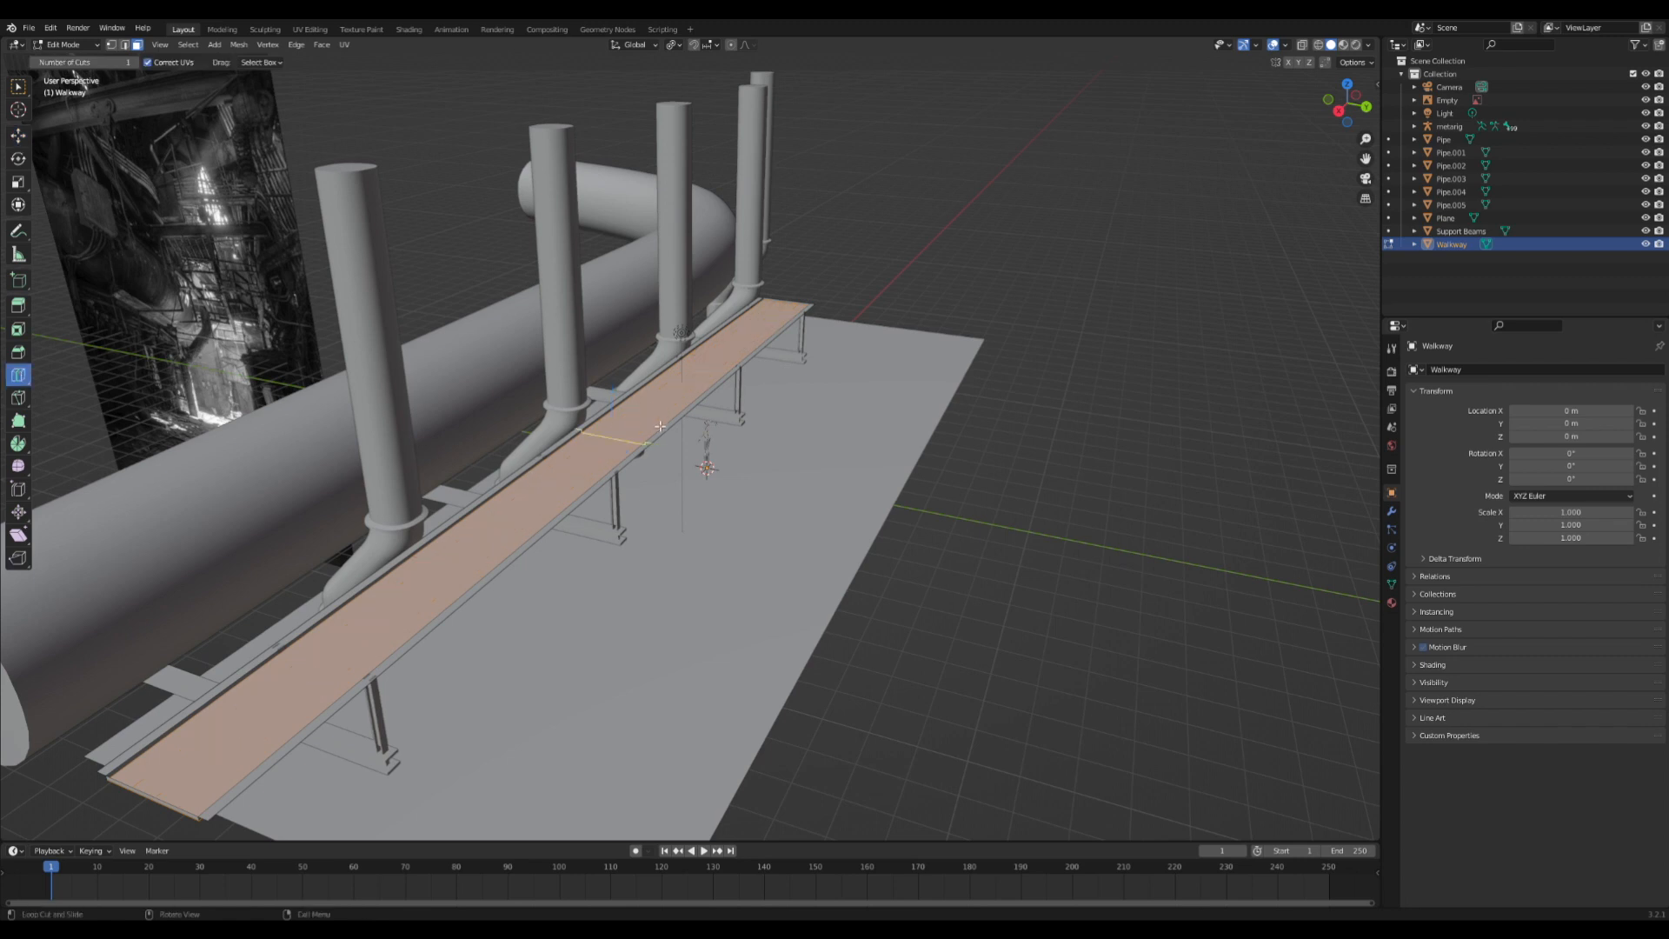
left_click(634, 436)
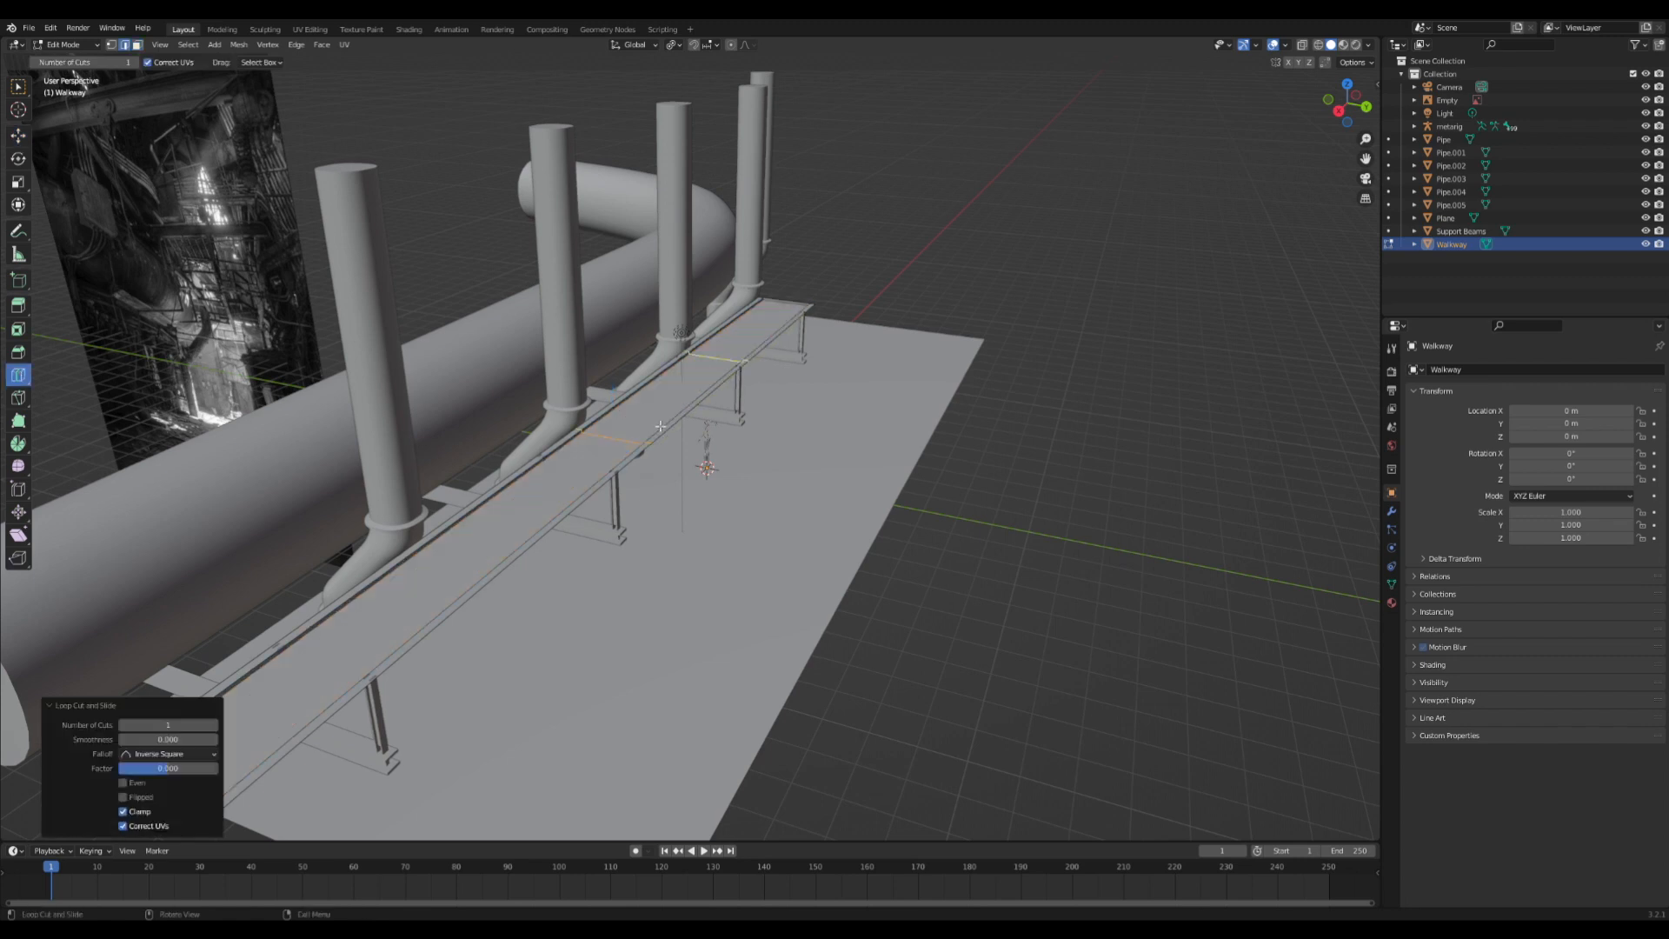
- Increase the walkway's crosswise loop cuts to about 12 so that the long central face divides into nearly square segments
left_click(214, 725)
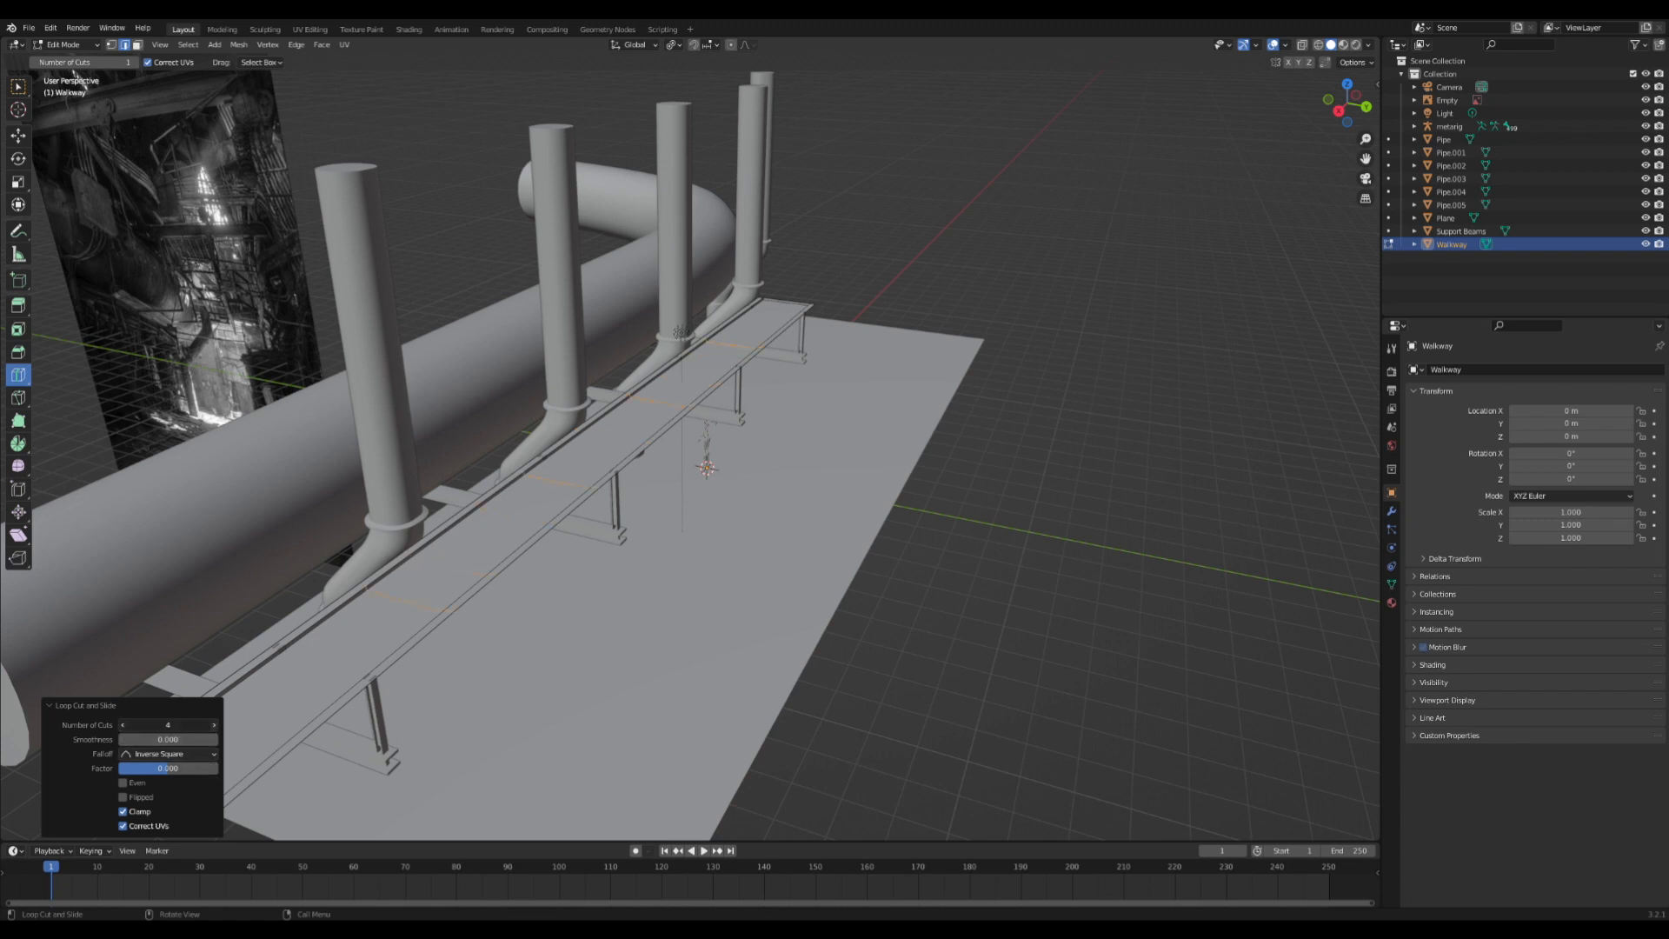
left_click(214, 725)
left_click(214, 725)
left_click(214, 725)
middle_click_drag(391, 652, 480, 634)
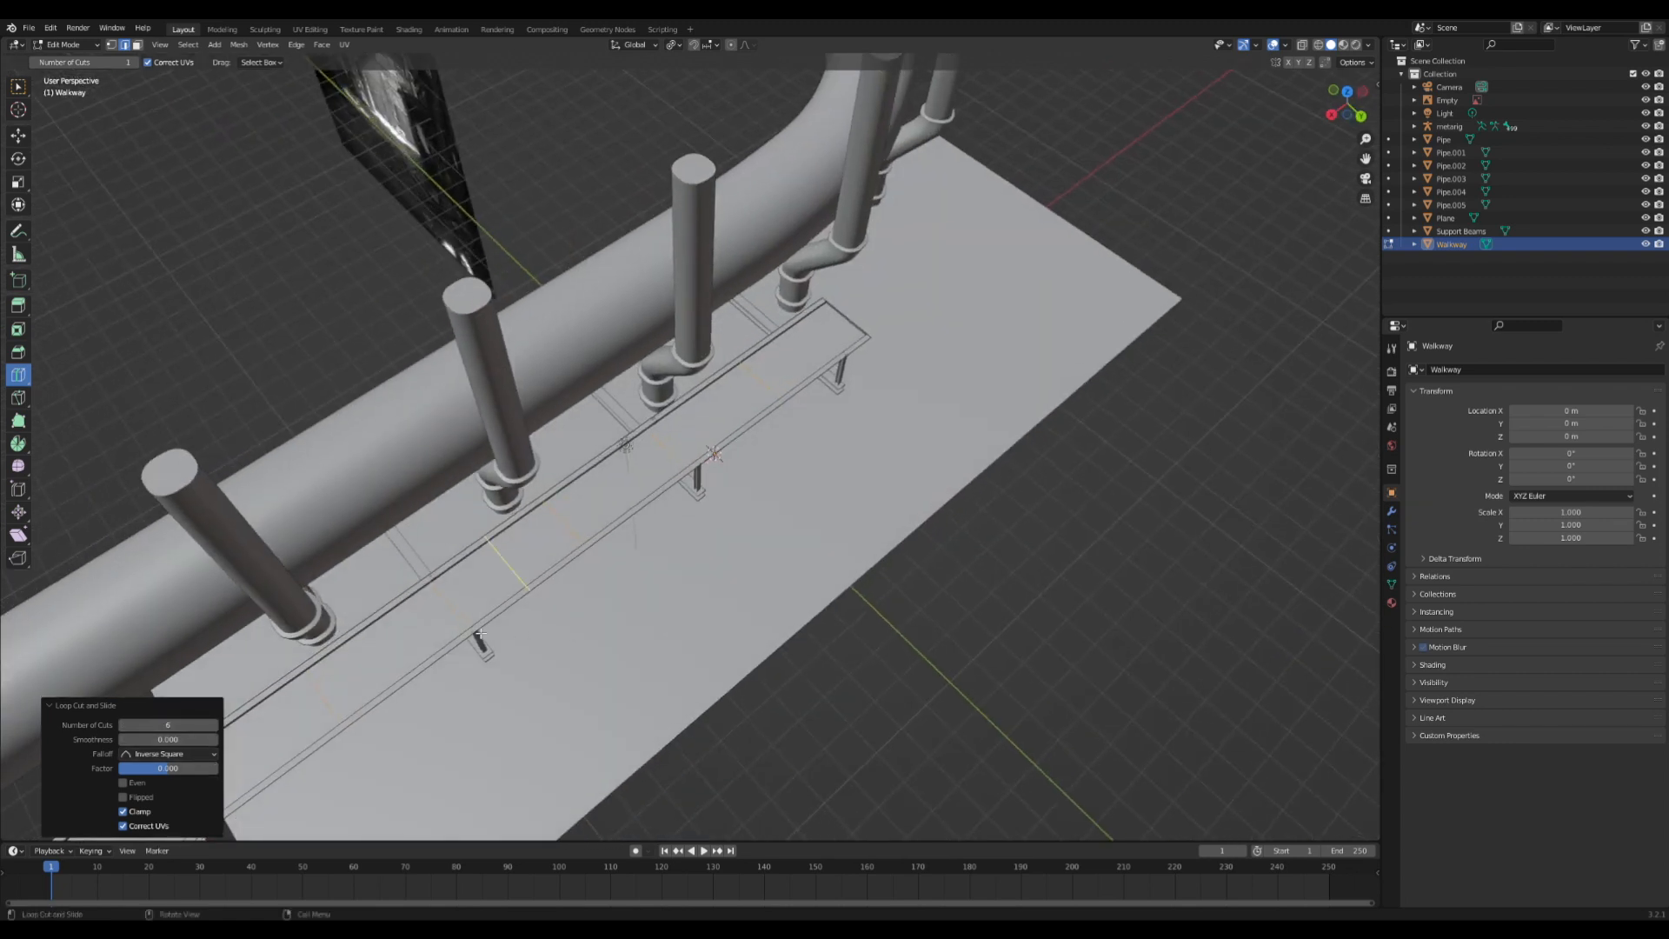
left_click(217, 727)
left_click(215, 726)
middle_click_drag(291, 600, 377, 521)
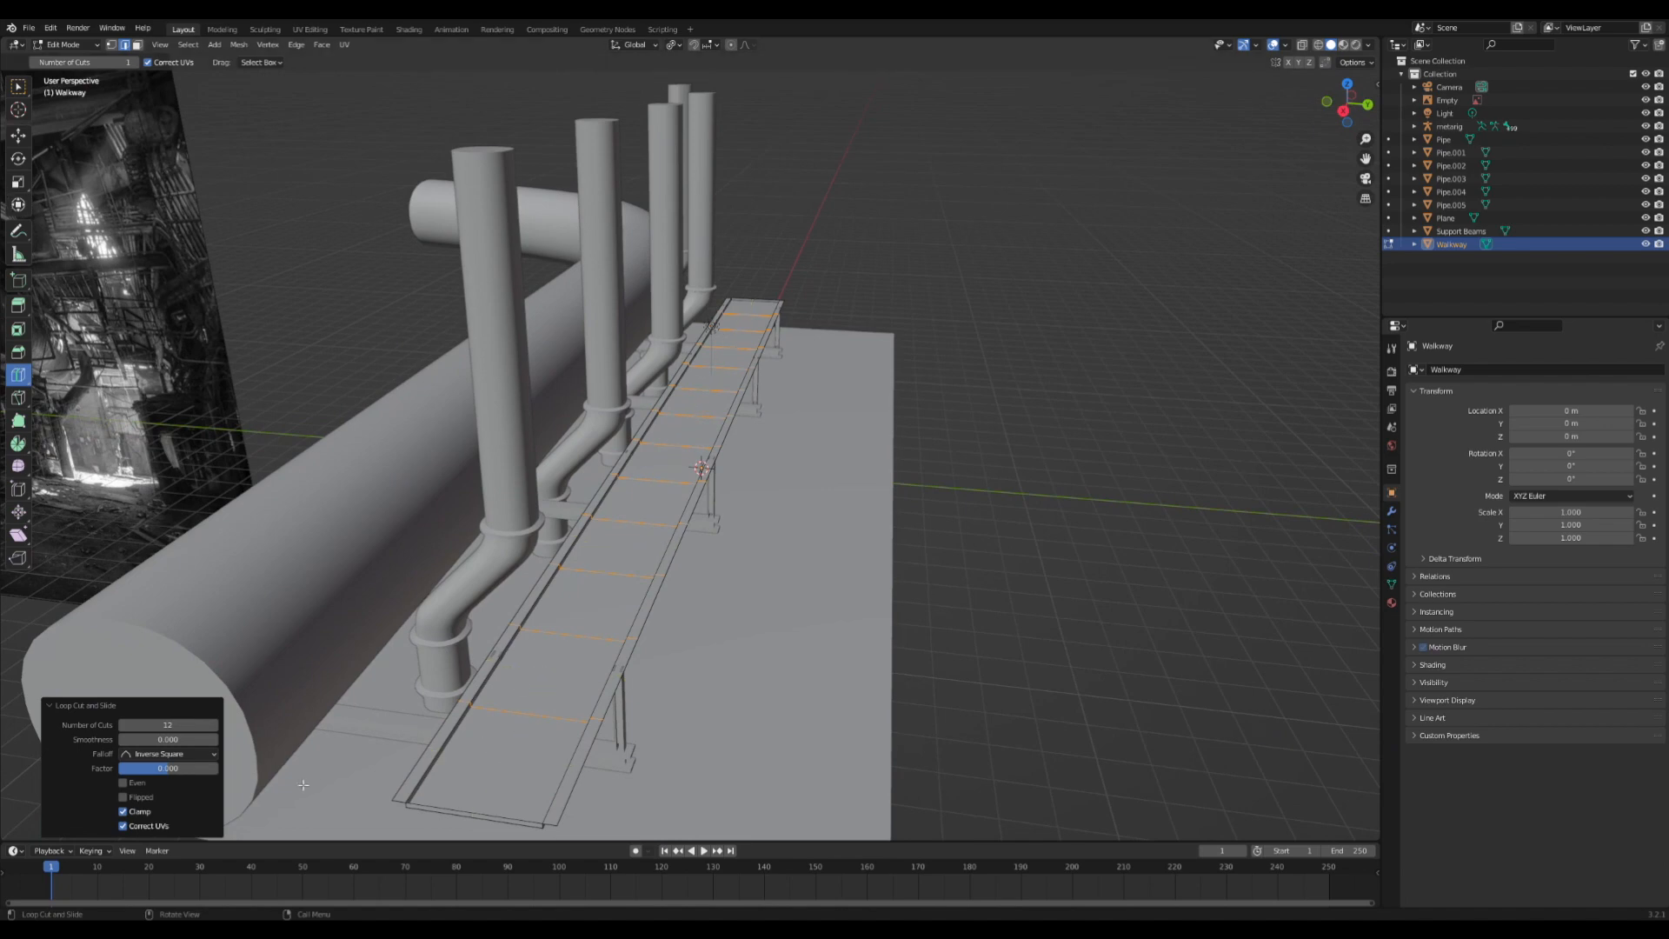
left_click(215, 724)
middle_click_drag(234, 735, 259, 663)
middle_click_drag(167, 695, 90, 80)
- Select all of the walkway's recessed central faces and subdivide them repeatedly, one cut at a time, into a fine grid
left_click(17, 139)
left_click(137, 46)
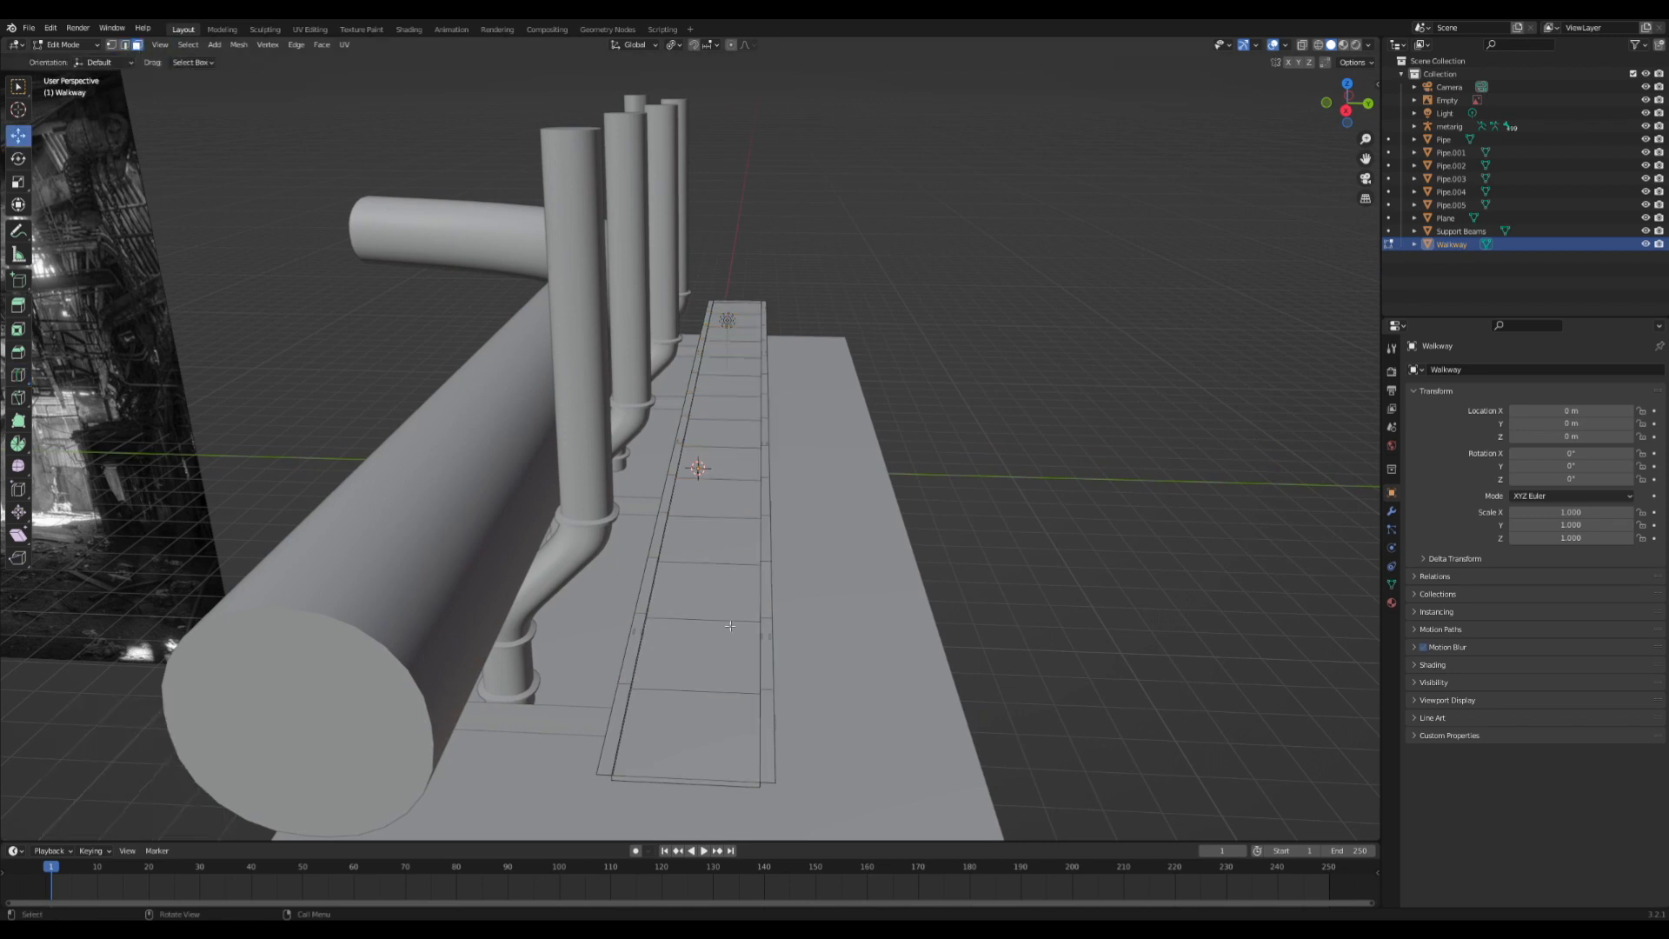
left_click(711, 667)
key("c")
left_click_drag(713, 687, 740, 315)
key("Escape")
middle_click_drag(748, 419, 759, 386)
scroll(758, 386, "up", 4)
right_click(759, 386)
left_click(859, 414)
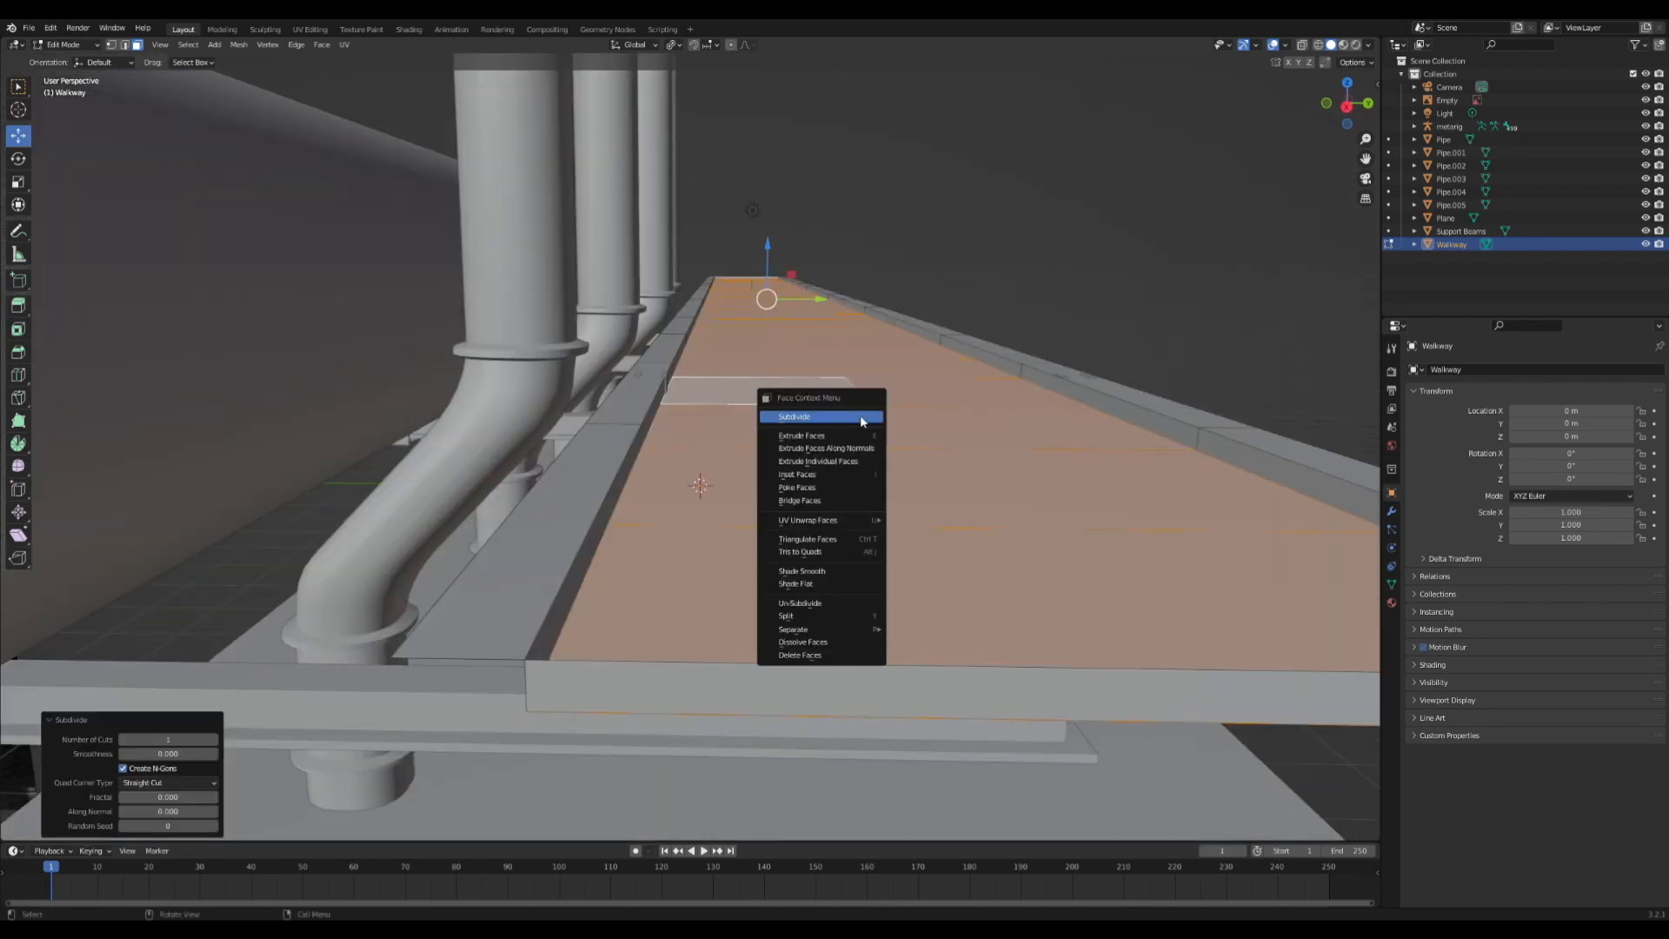
scroll(867, 426, "down", 7)
middle_click_drag(868, 426, 805, 516)
scroll(840, 465, "up", 8)
right_click(809, 500)
left_click(809, 500)
scroll(806, 515, "up", 5)
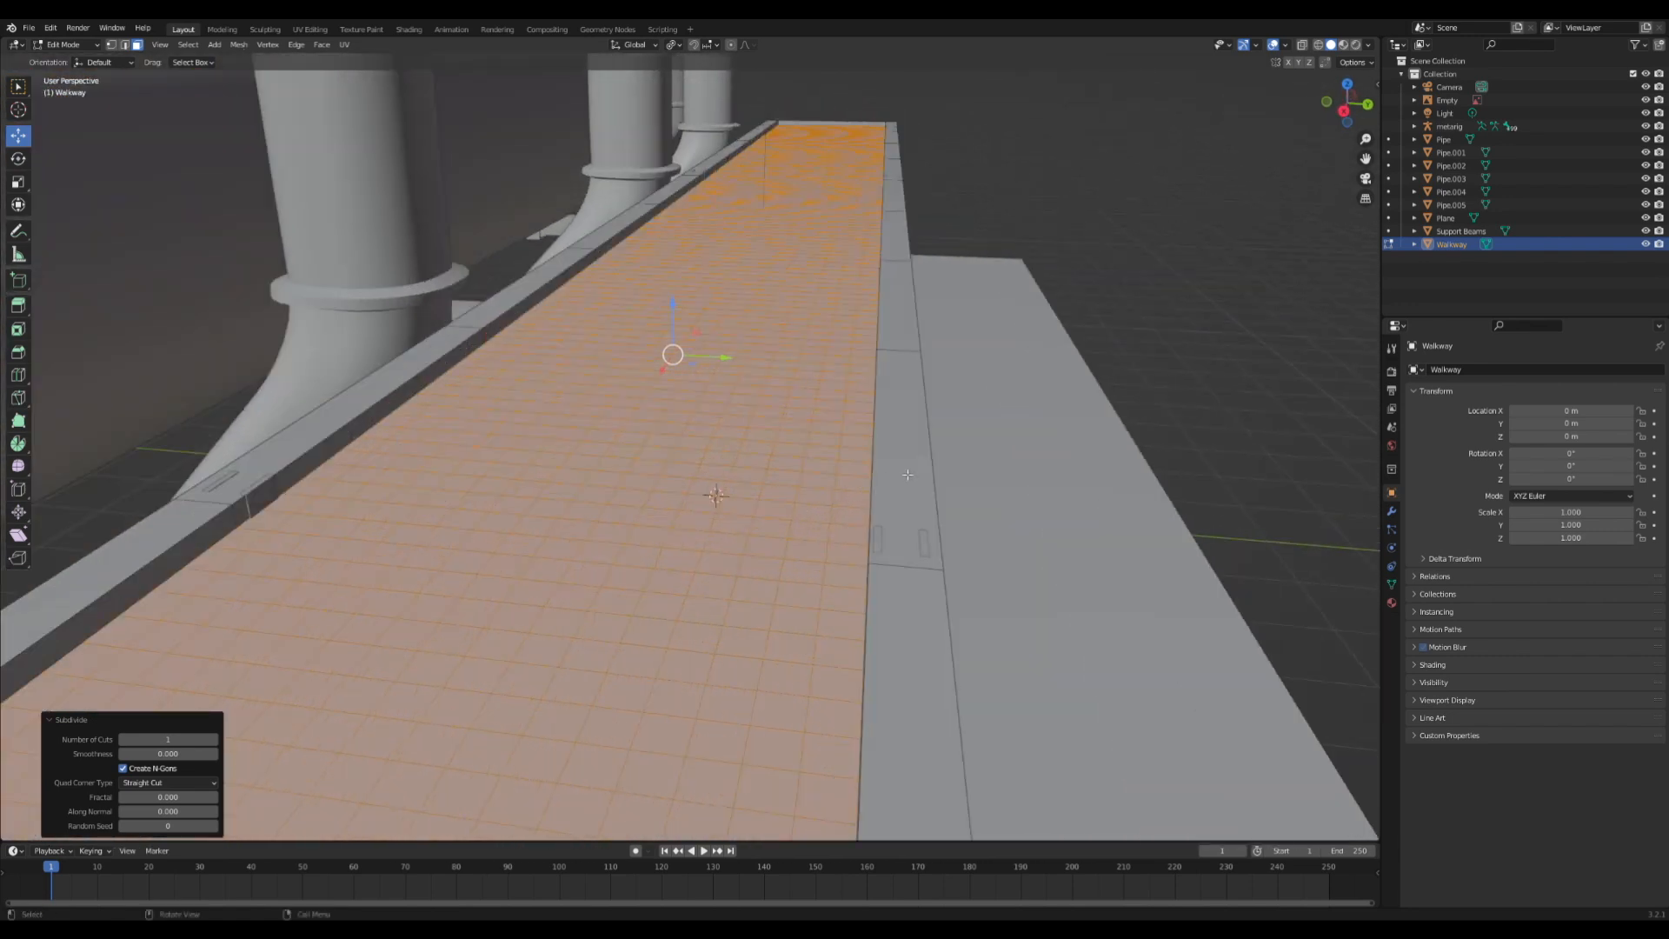
- Inset the grid faces individually by about 0.013 m and extrude them along their normals by about 0.016 m
key("i")
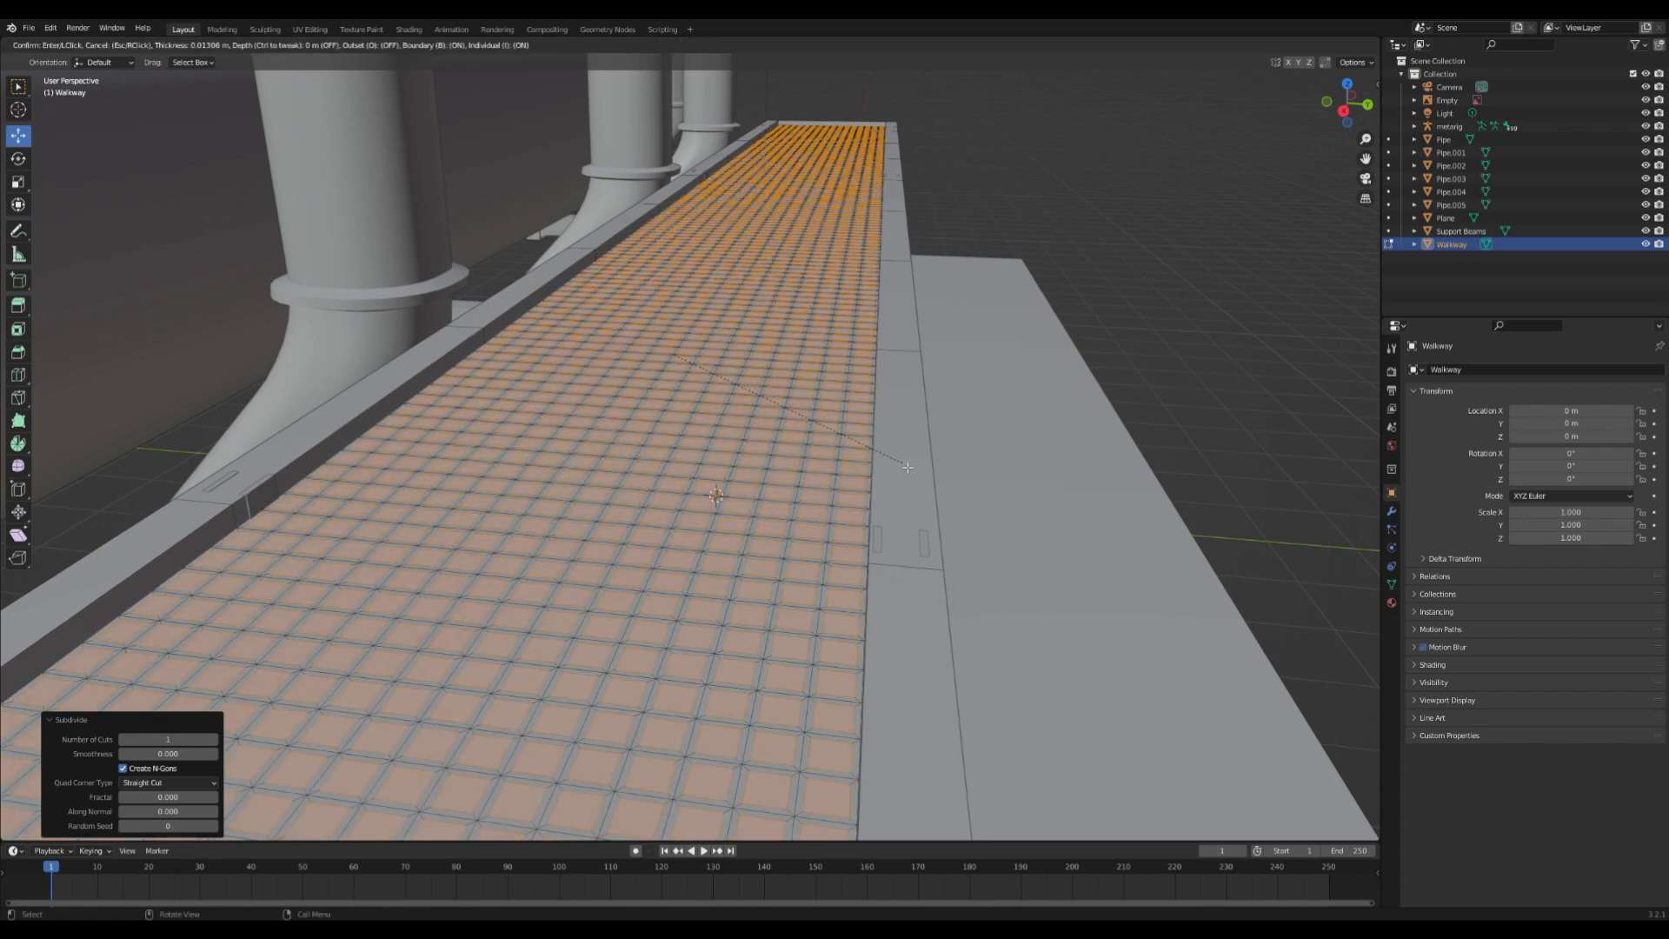
left_click(907, 467)
right_click(817, 465)
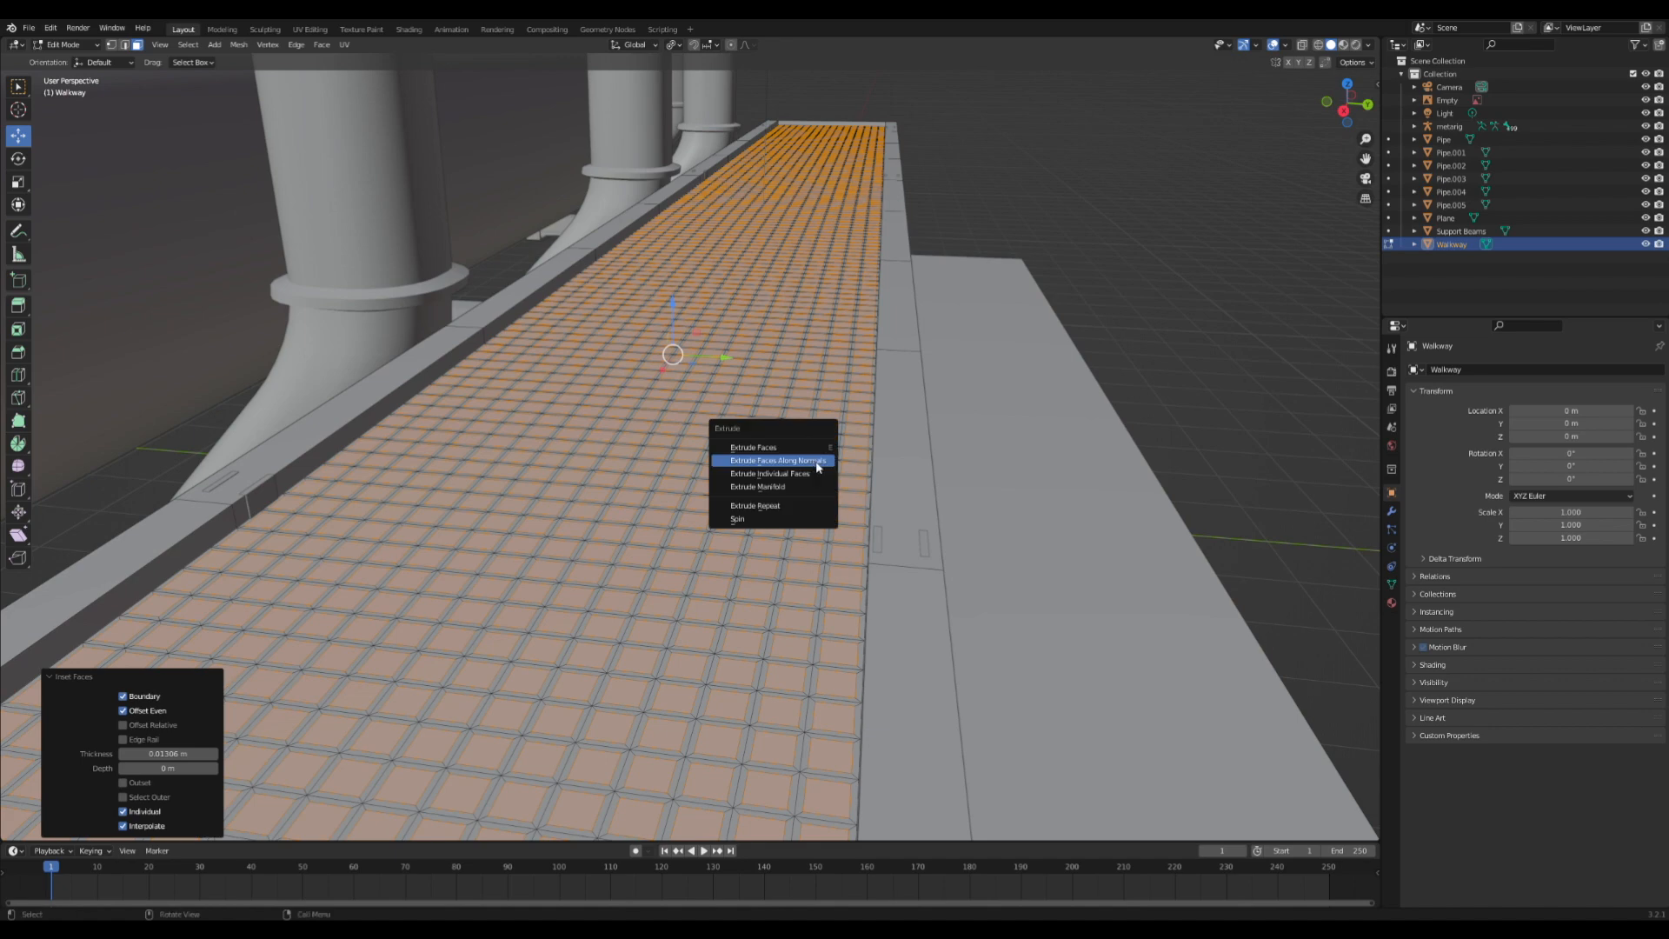
left_click(817, 459)
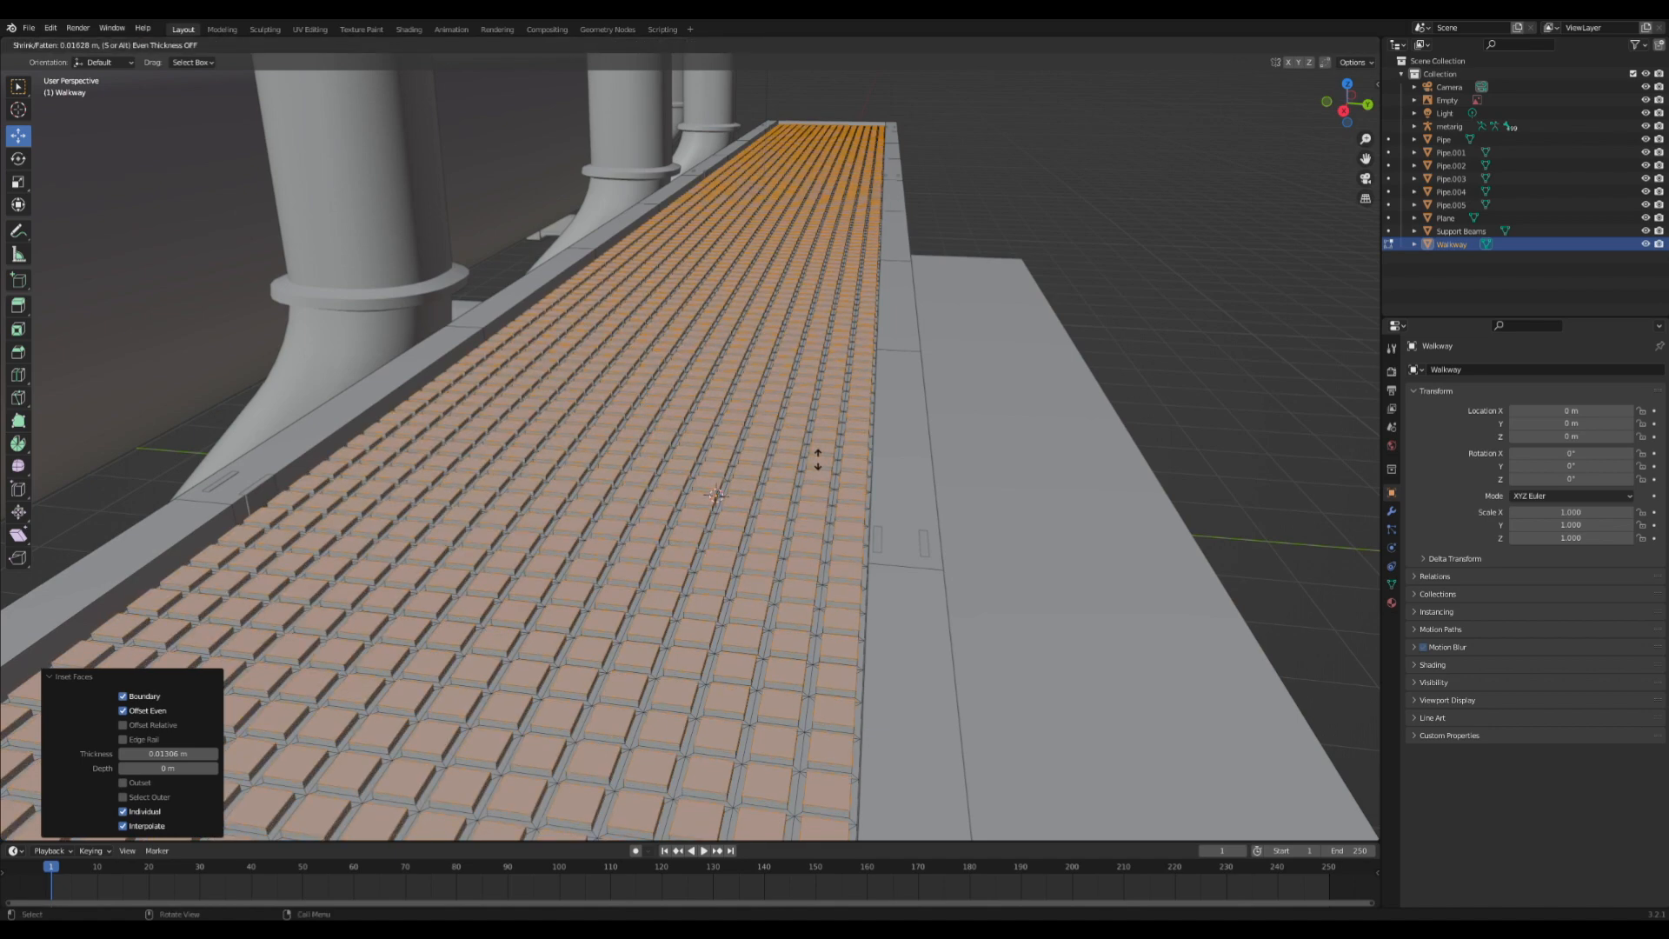
left_click(818, 460)
- Delete the selected extruded faces to open the walkway into a metal grating, and return to Object Mode
key("x")
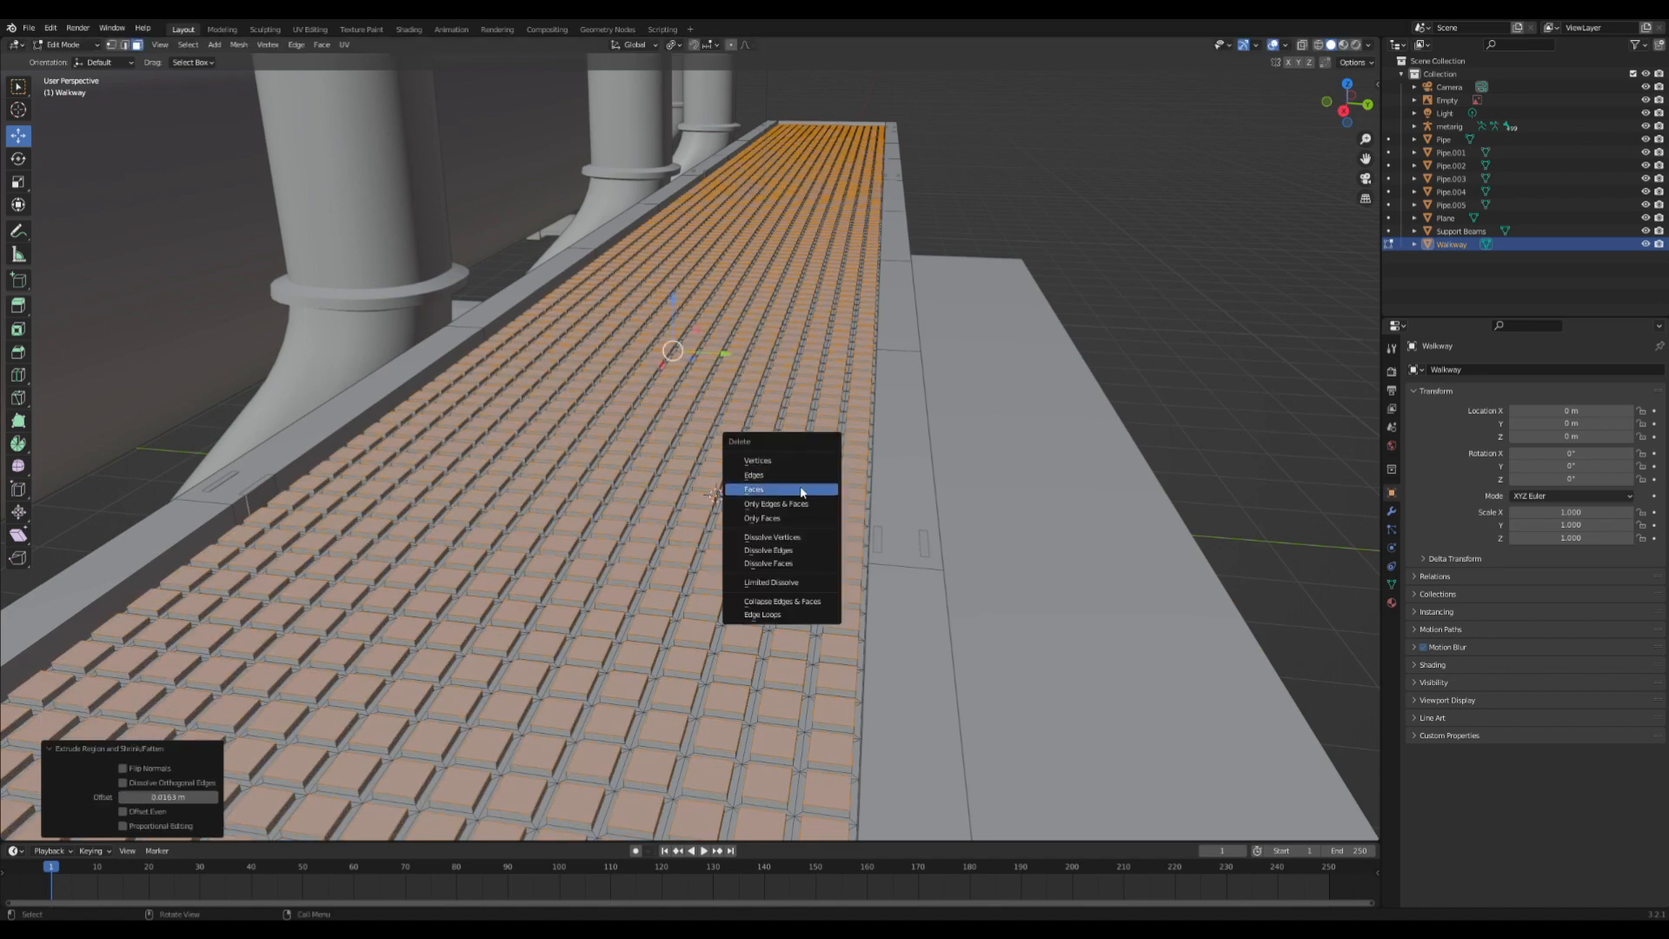
left_click(801, 489)
key("Tab")
- Check the grated walkway through the camera, switch the viewport to Rendered shading and save the file
left_click(1366, 178)
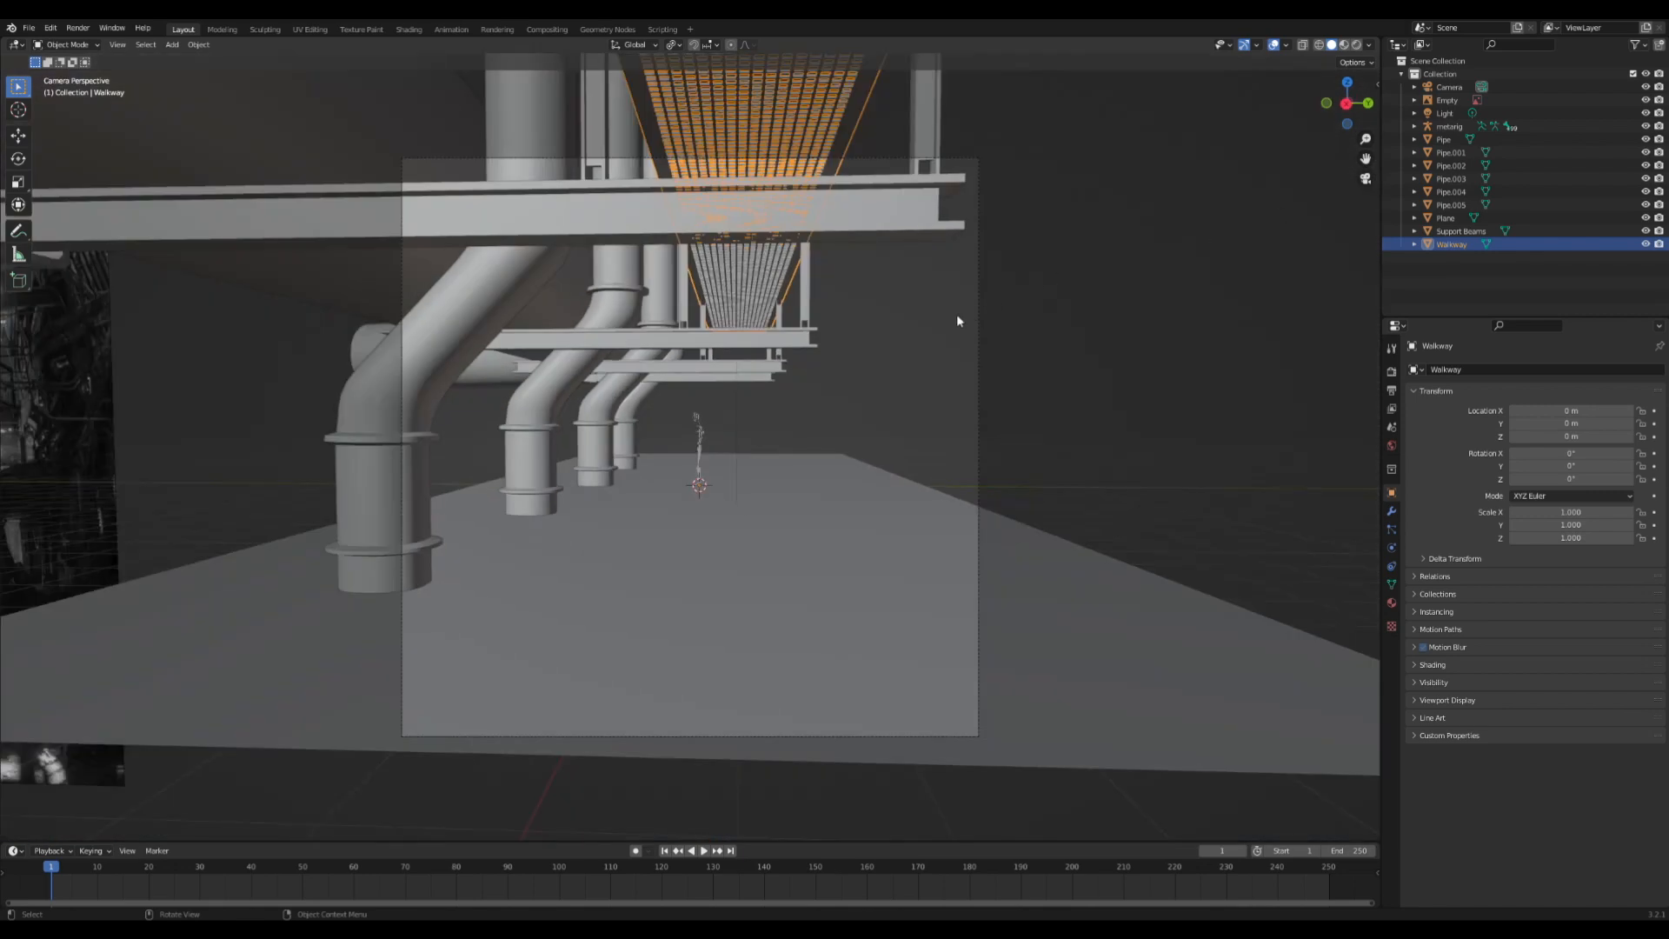
left_click(979, 332)
key("ctrl+s")
scroll(980, 339, "up", 3)
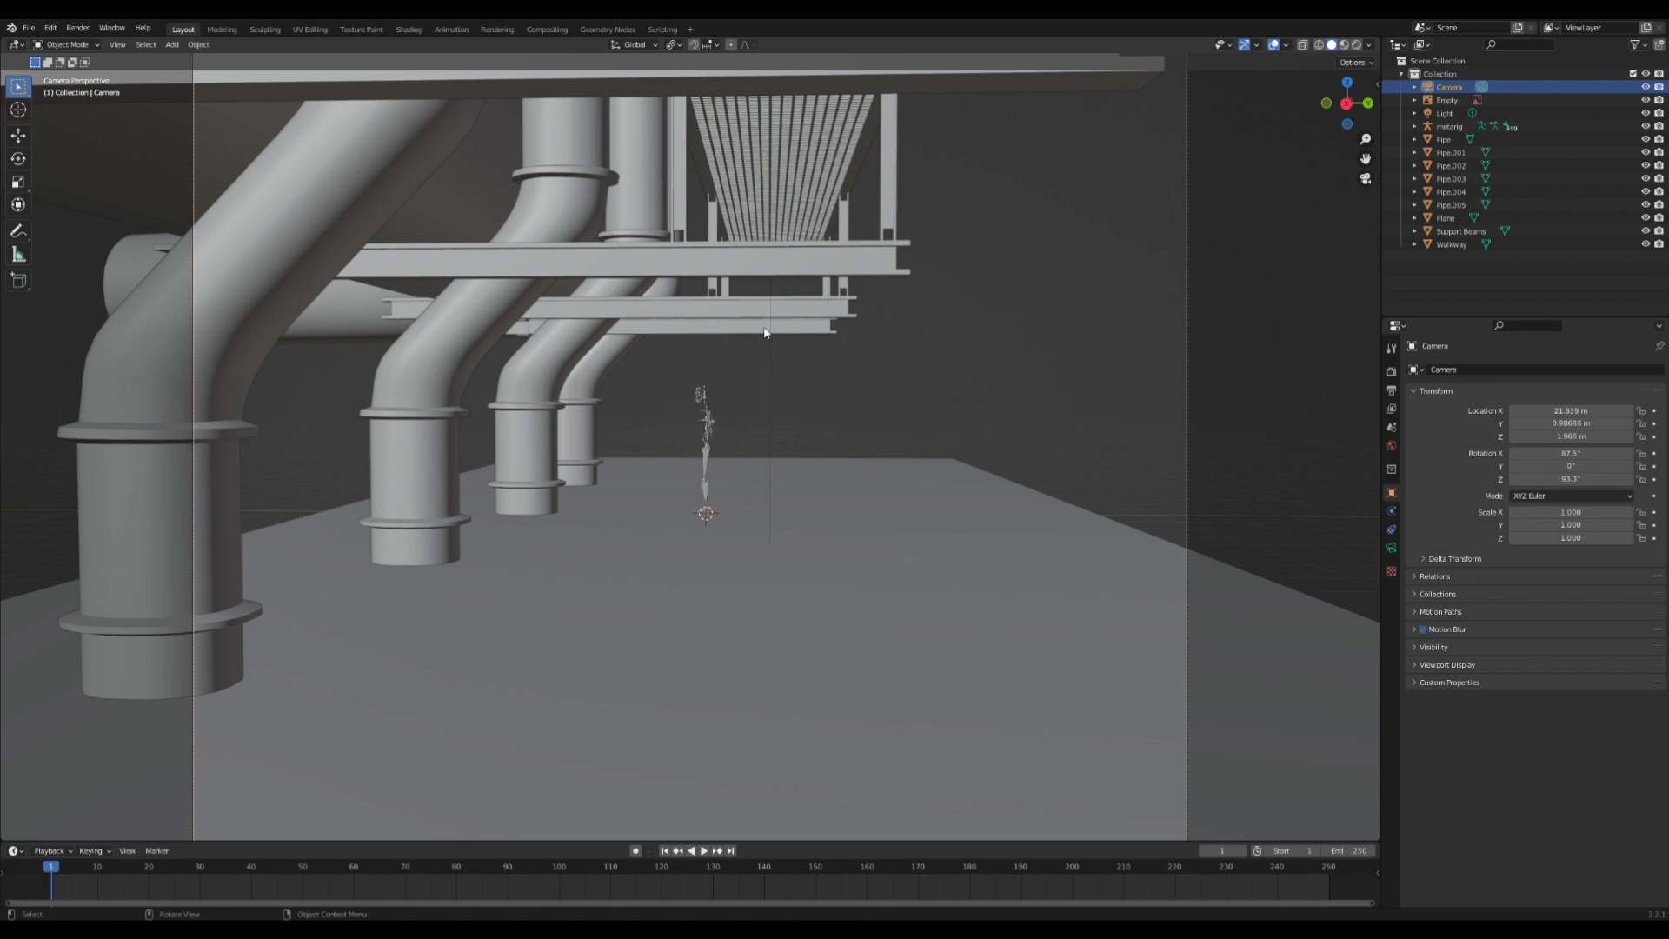
scroll(856, 171, "down", 3)
key("KP_0")
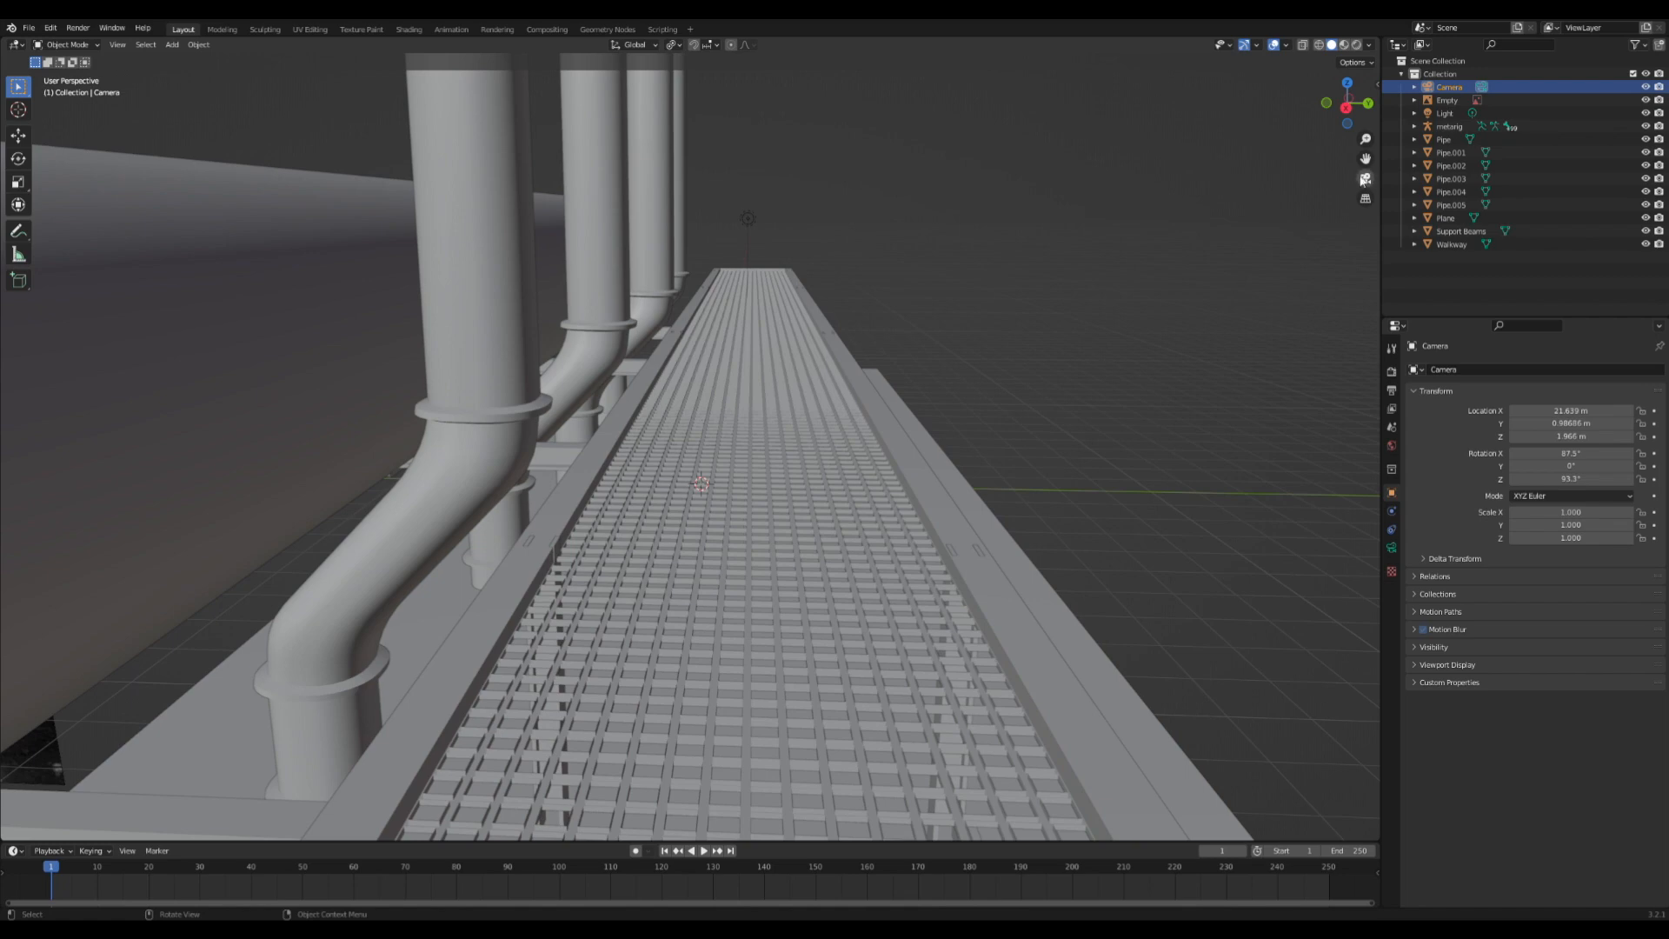
key("KP_0")
key("z")
left_click(985, 238)
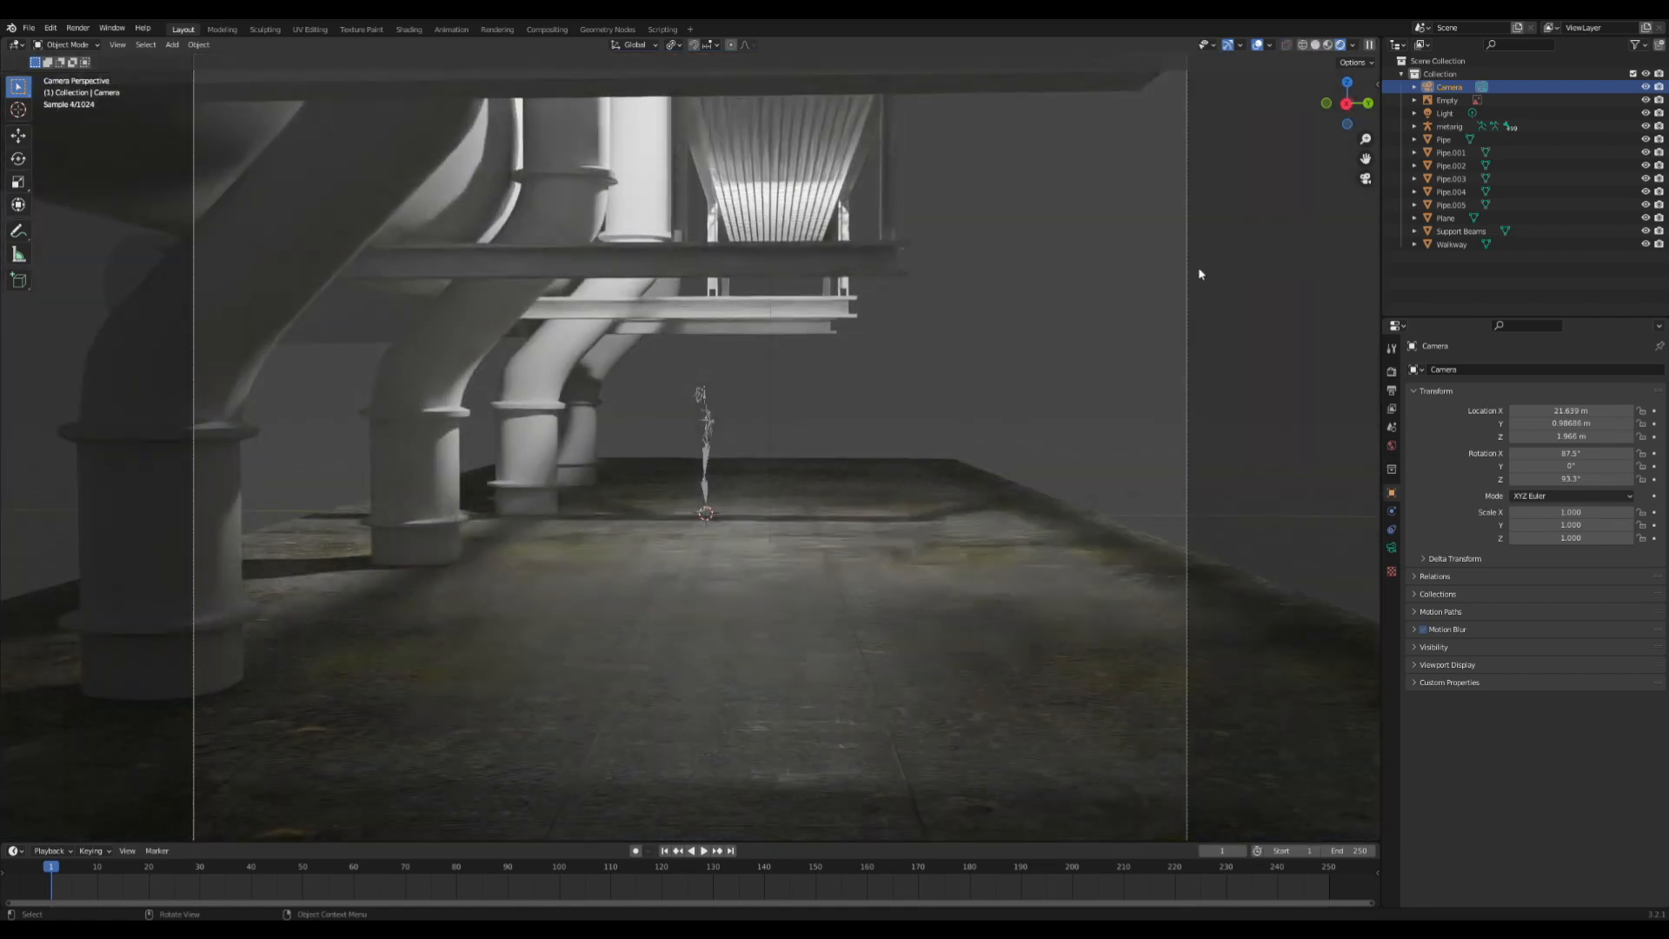
key("ctrl+s")
- Select the light, inspect the rendered scene from outside the camera, return to Solid shading and save the file
left_click(770, 357)
left_click(761, 358)
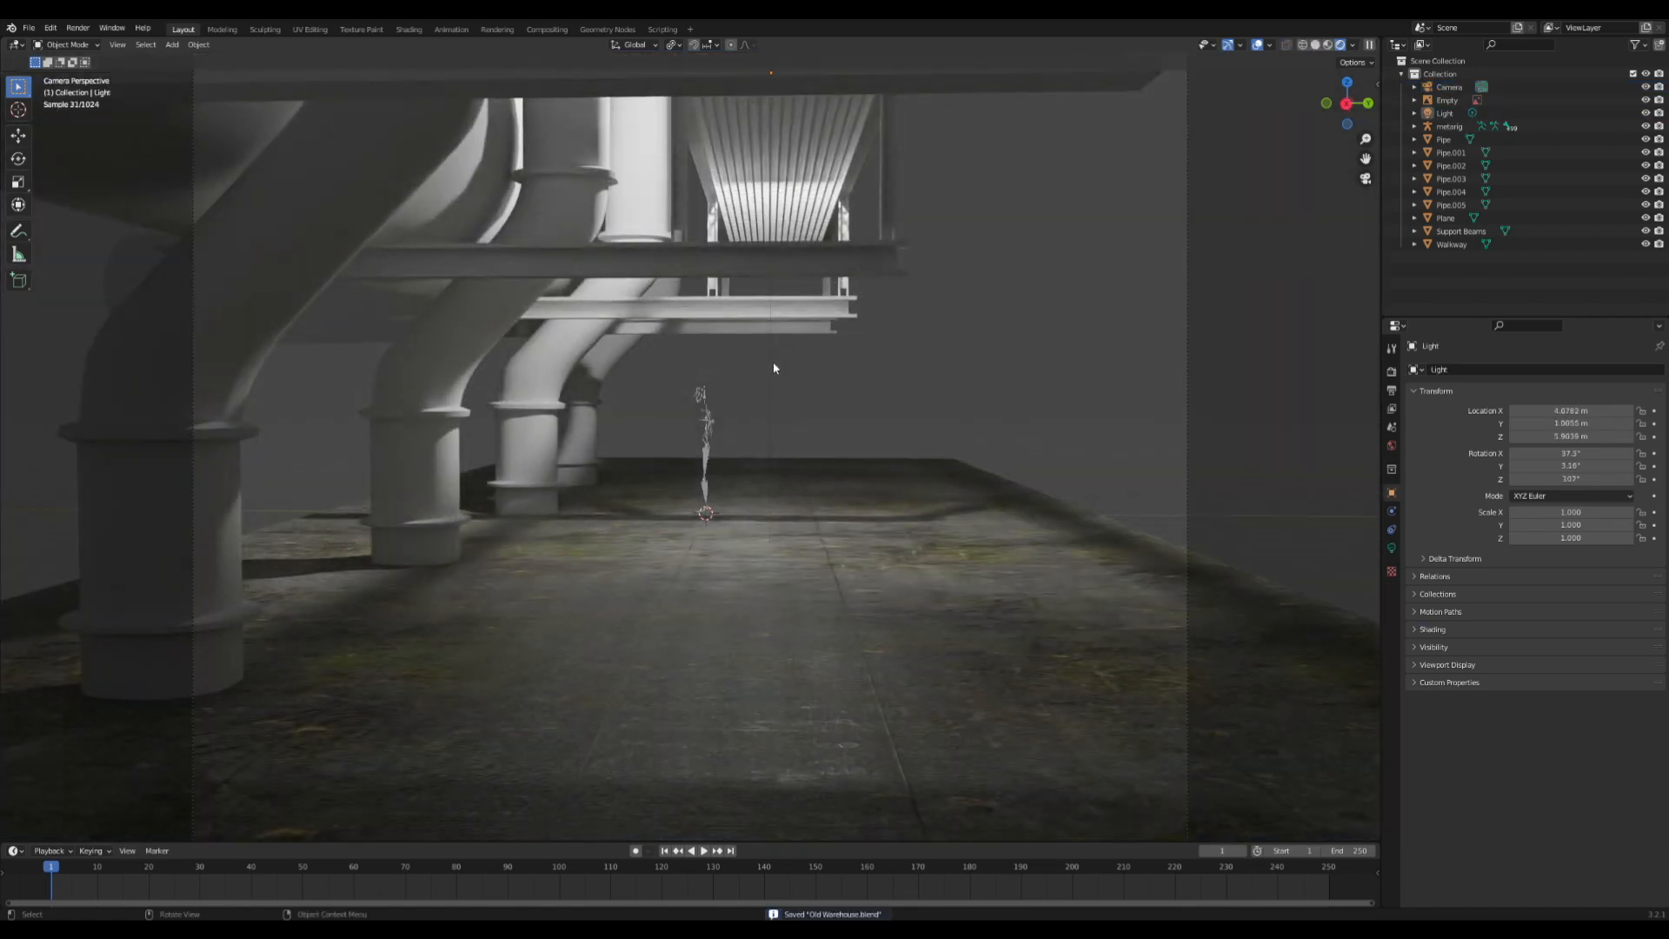
left_click(774, 362)
mouse_move(801, 355)
middle_mouse_down()
mouse_move(805, 372)
mouse_move(726, 394)
mouse_move(781, 363)
middle_mouse_up()
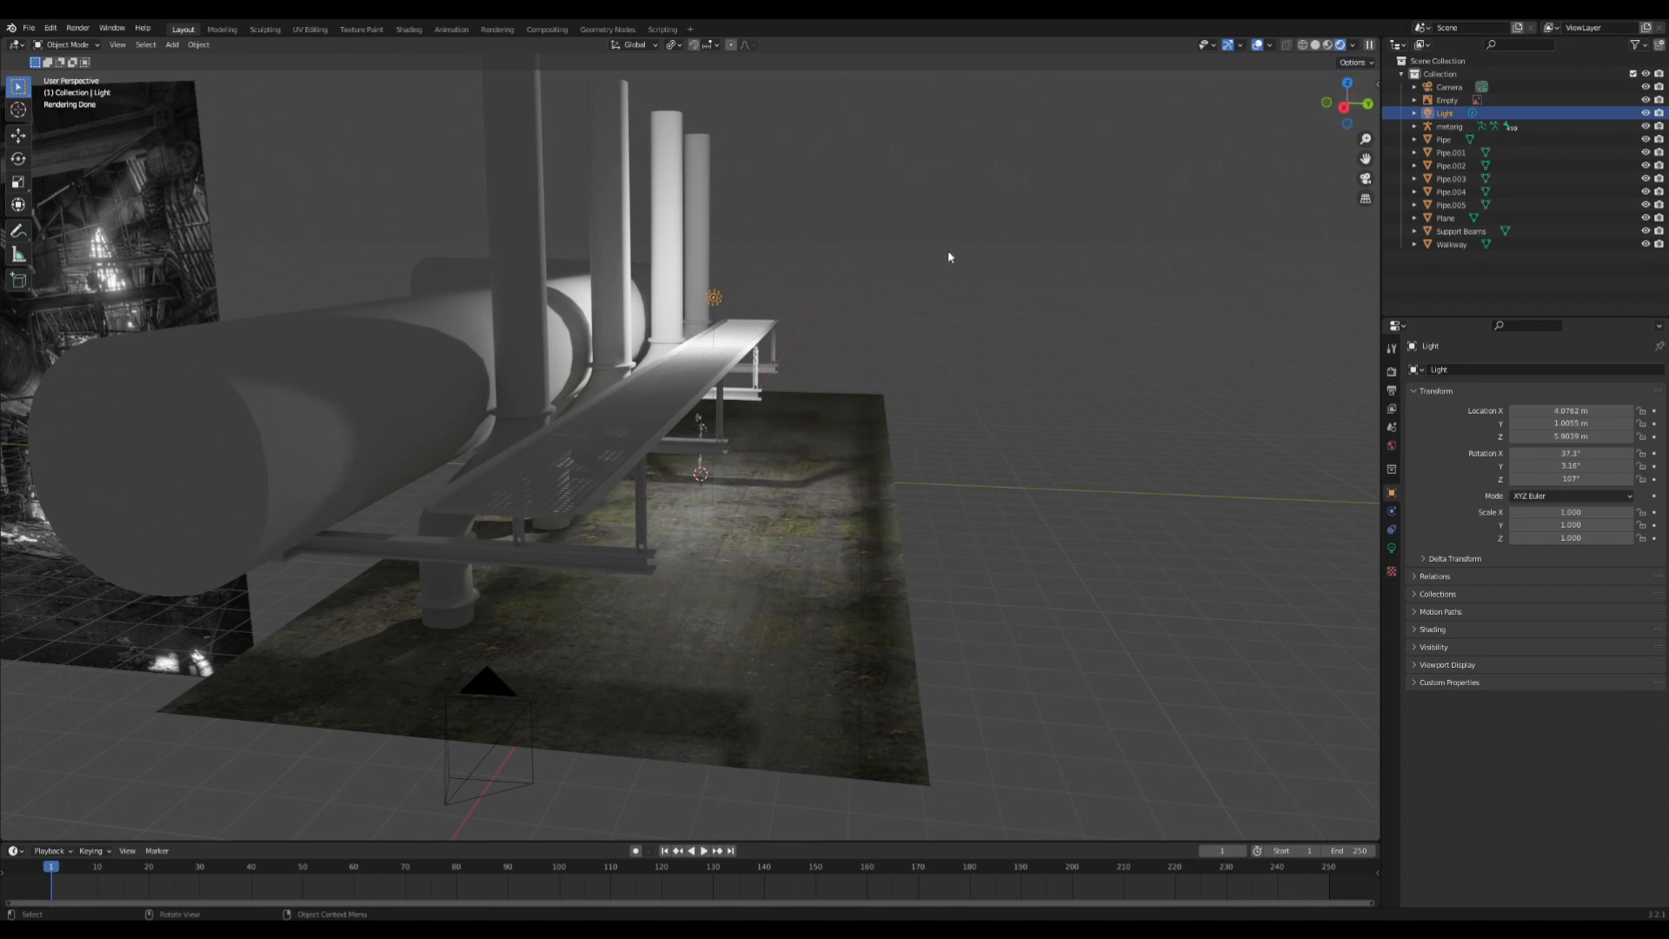
left_click(1319, 45)
key("ctrl+s")
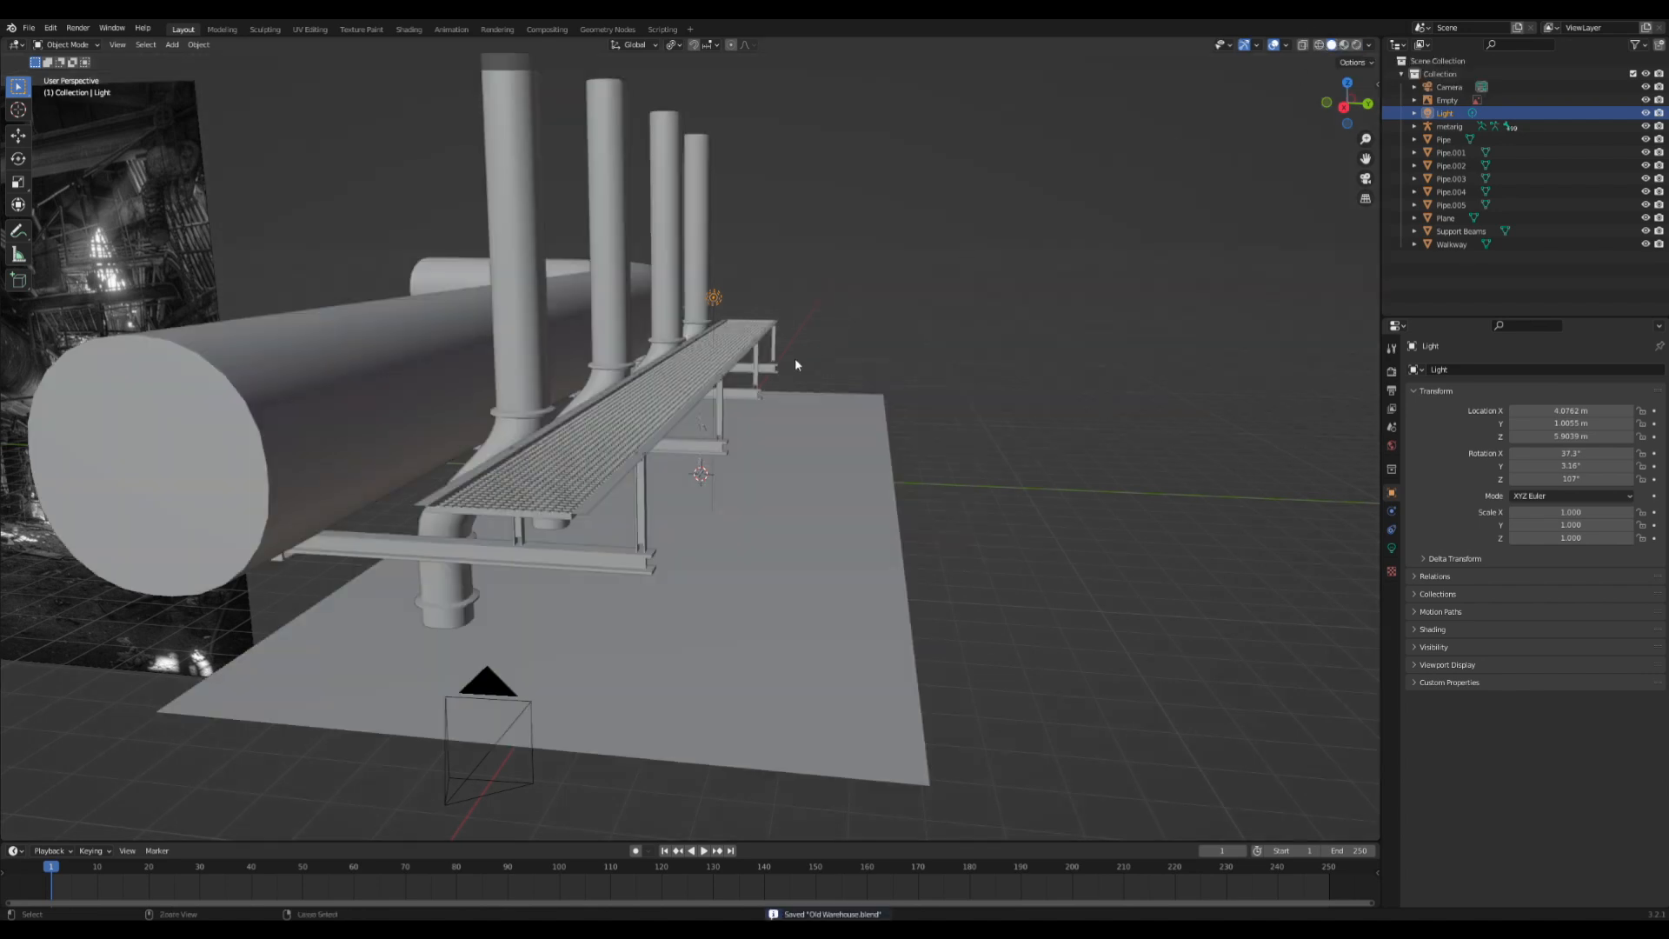
- Add a 2 m cube mesh at the world origin
left_click(1012, 307)
left_click(734, 347)
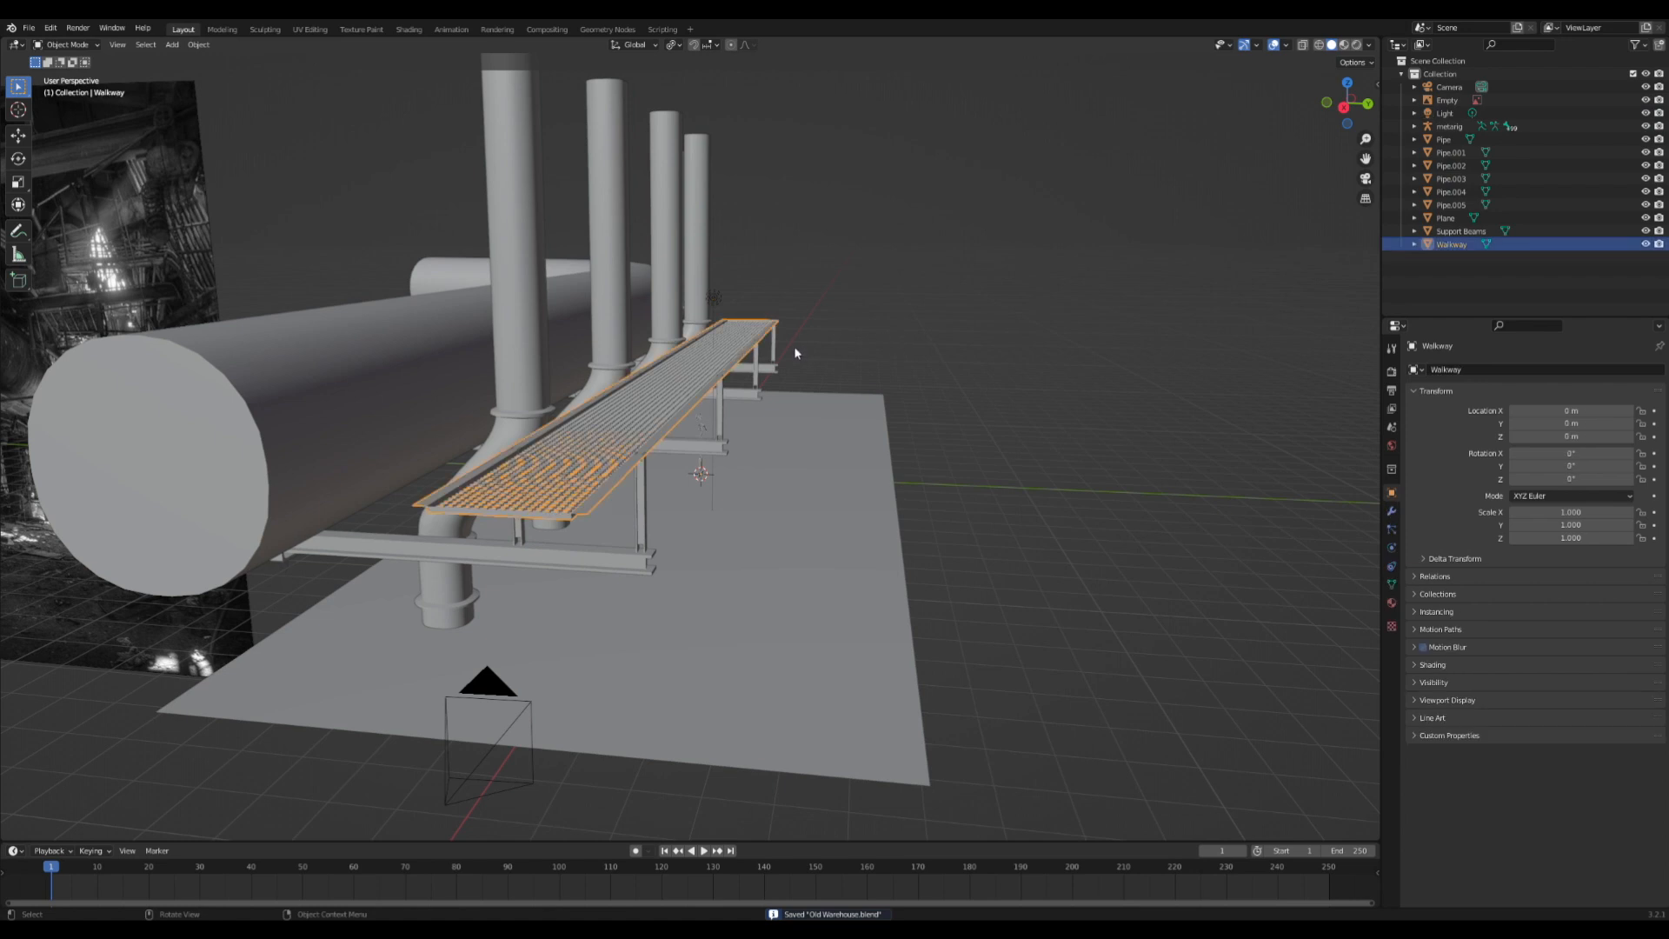
scroll(697, 392, "down", 2)
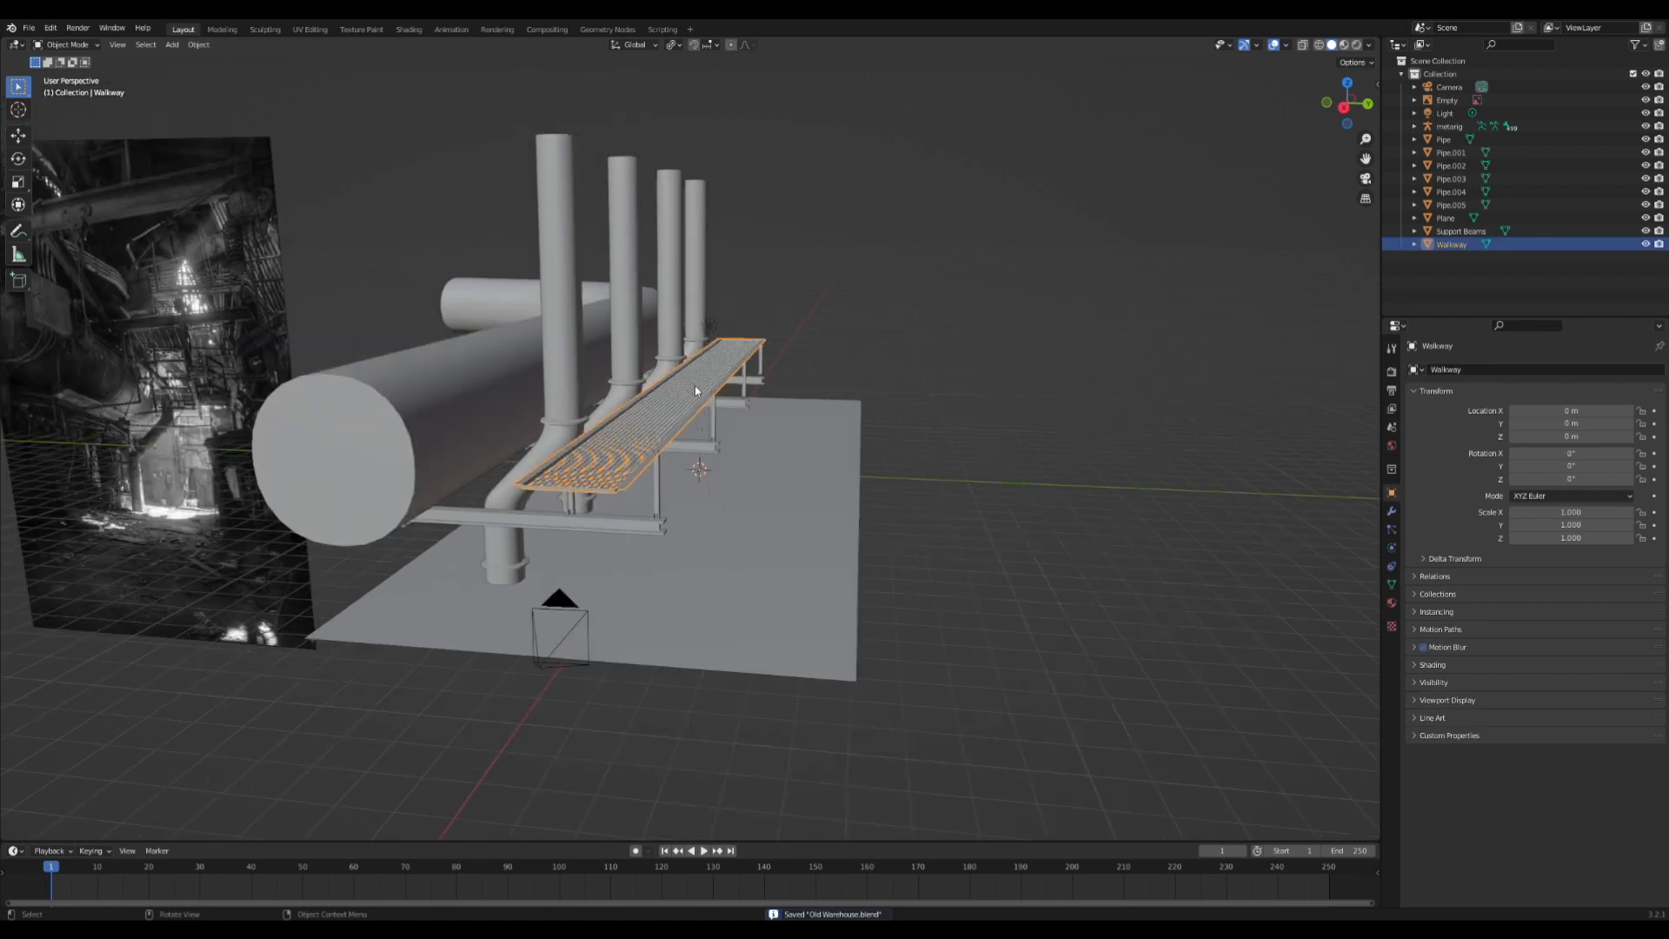
scroll(697, 391, "up", 2)
key("shift+a")
mouse_move(713, 388)
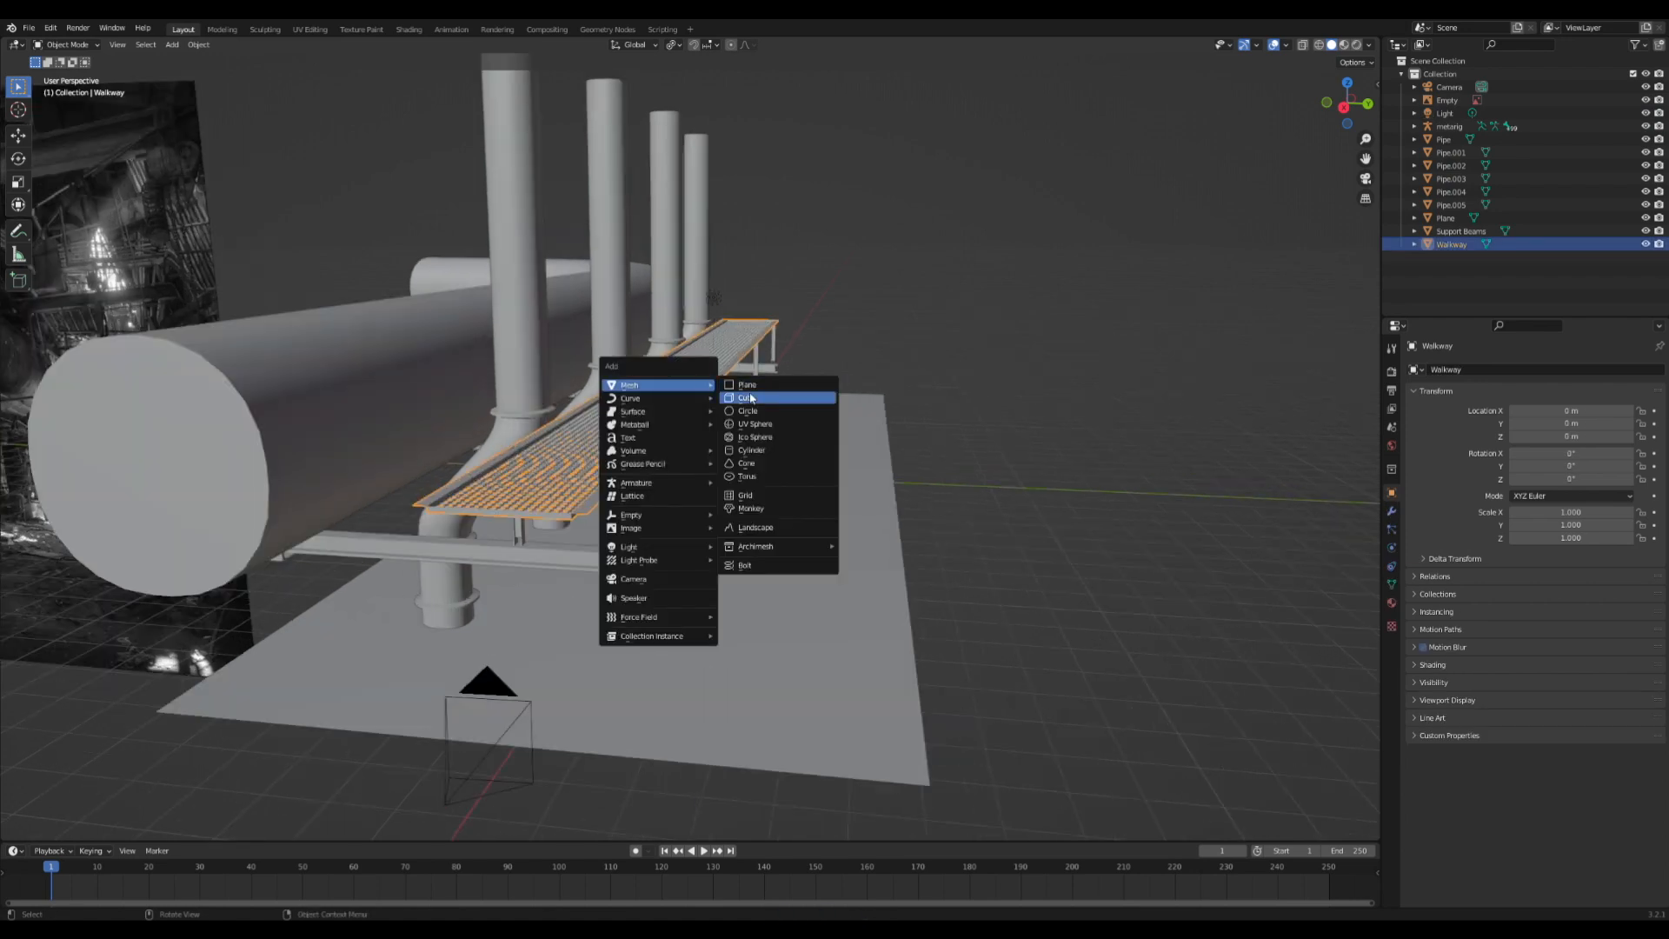
left_click(746, 398)
middle_click_drag(746, 400, 628, 365)
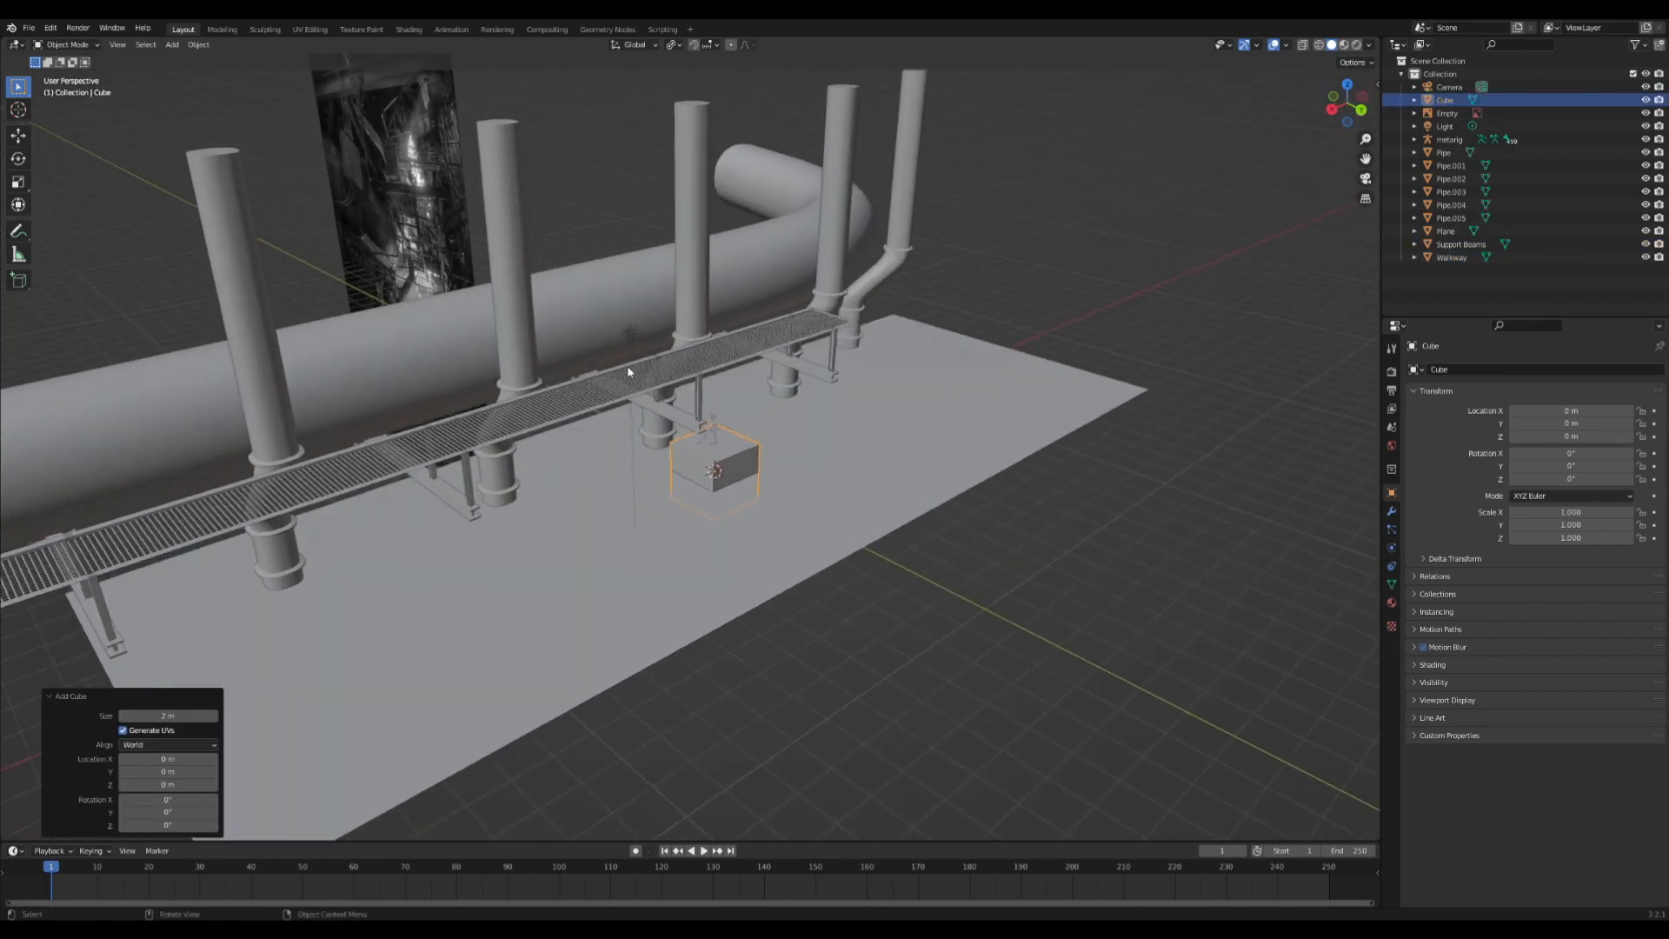
- In Edit Mode and right orthographic view, move the cube's geometry about 1.15 m in Y and 5.6 m up onto the walkway
left_click(1332, 108)
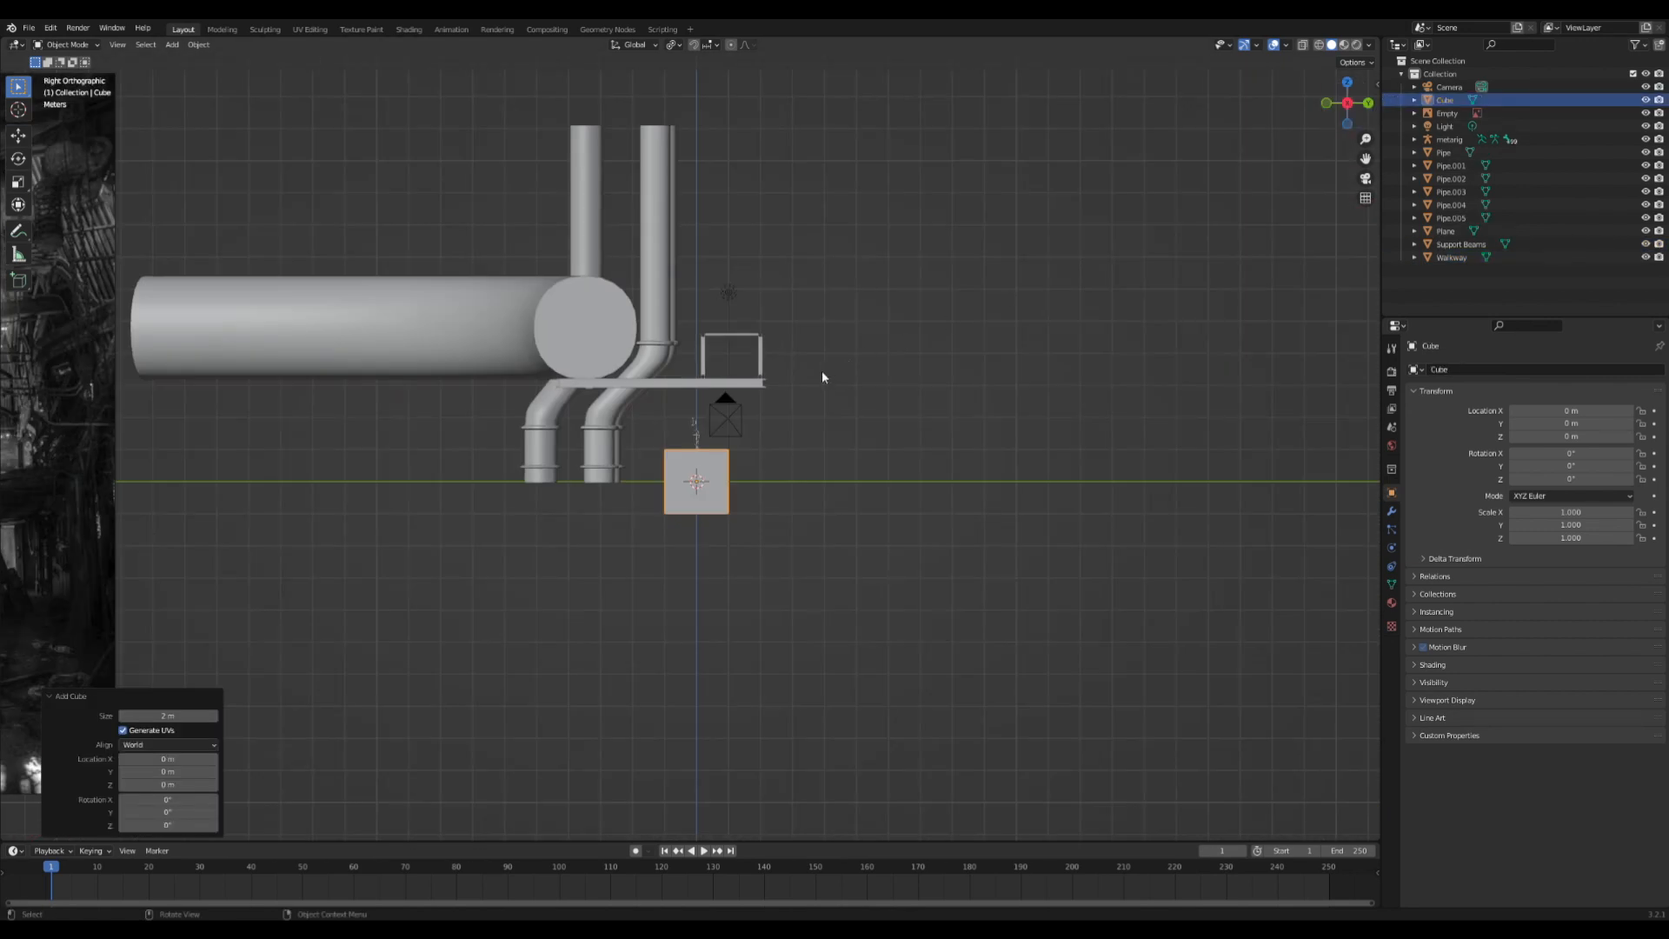
key("Tab")
scroll(830, 383, "up", 3)
key("g")
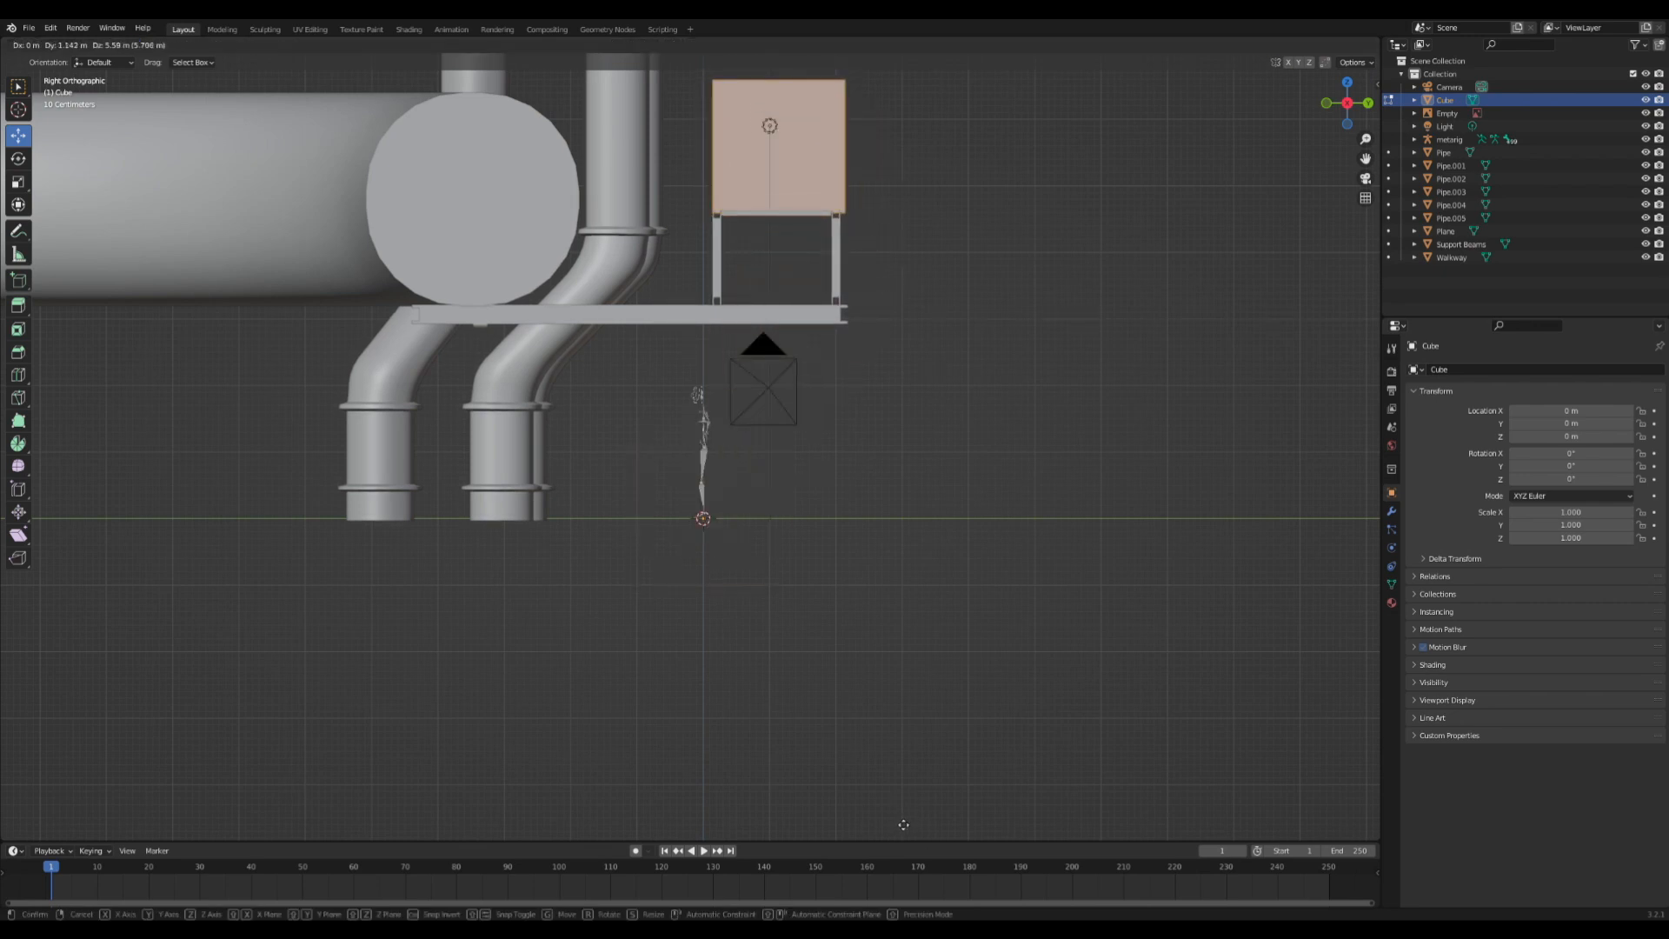
left_click(904, 824)
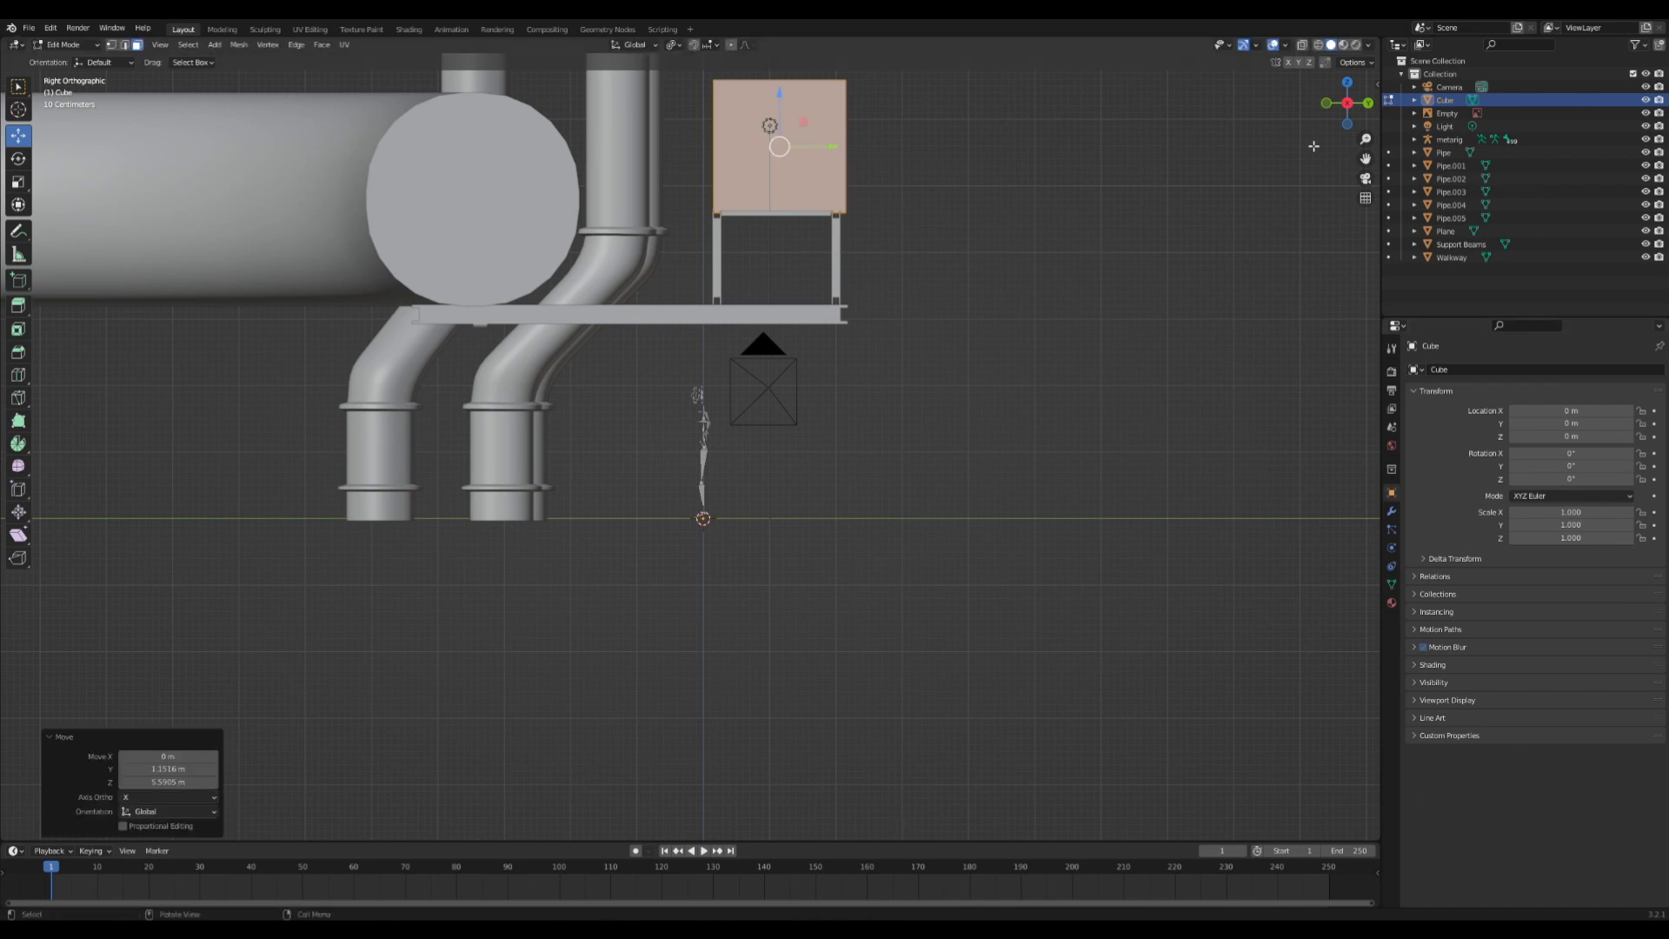
left_click_drag(1365, 159, 1248, 400)
scroll(699, 442, "up", 6)
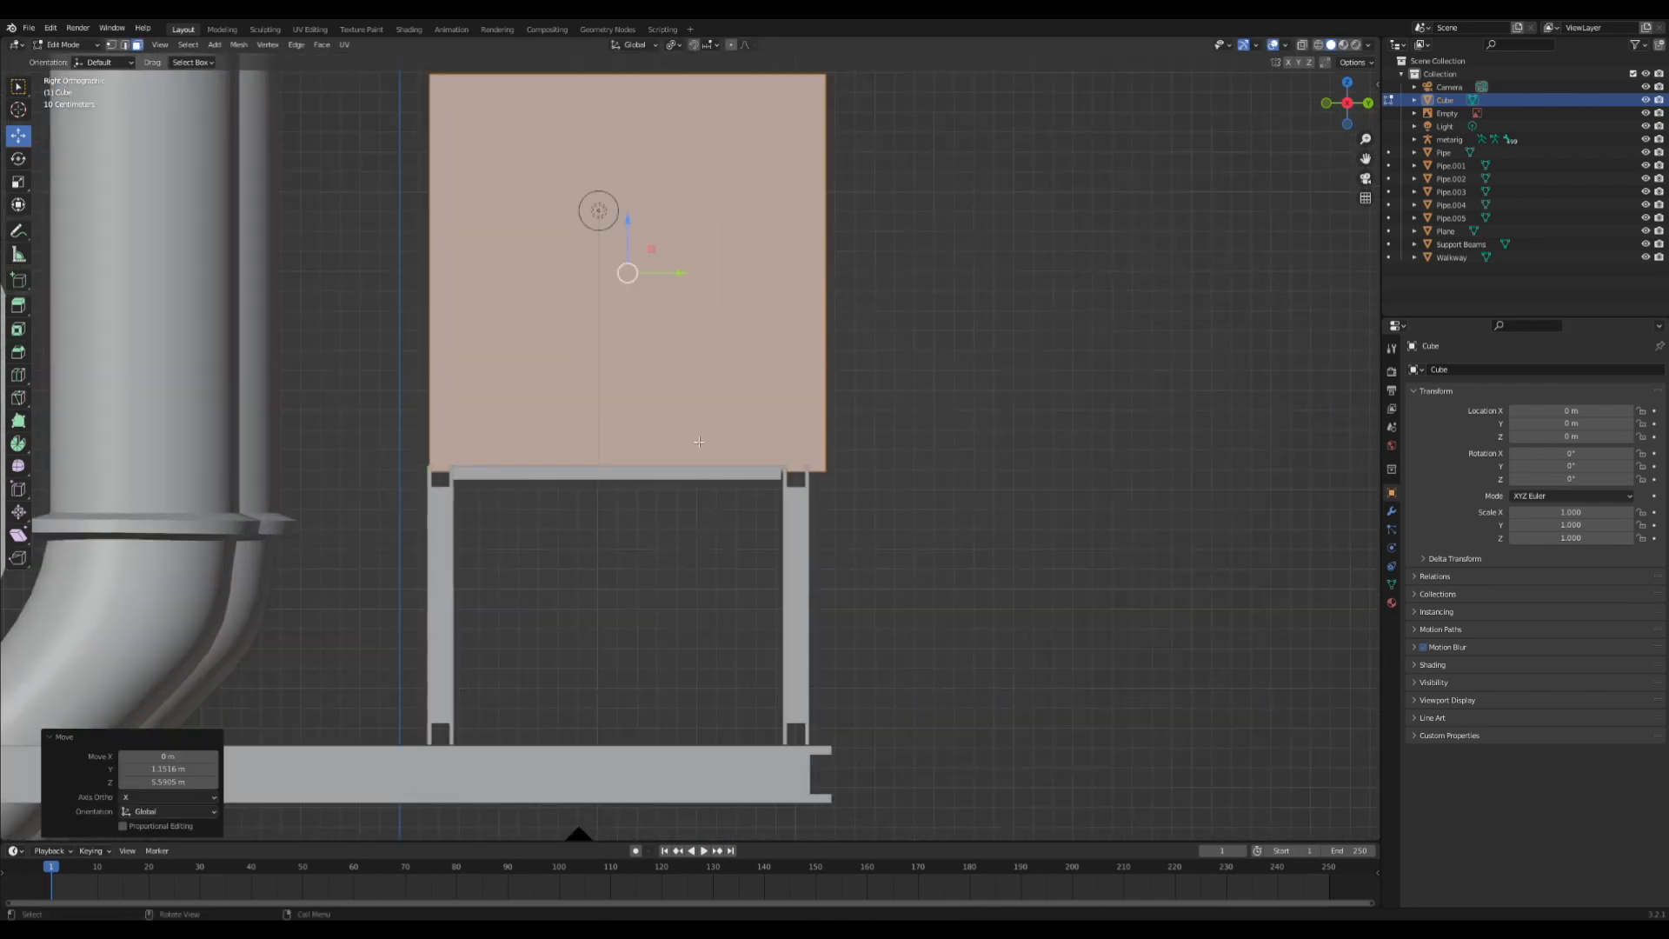
key("g")
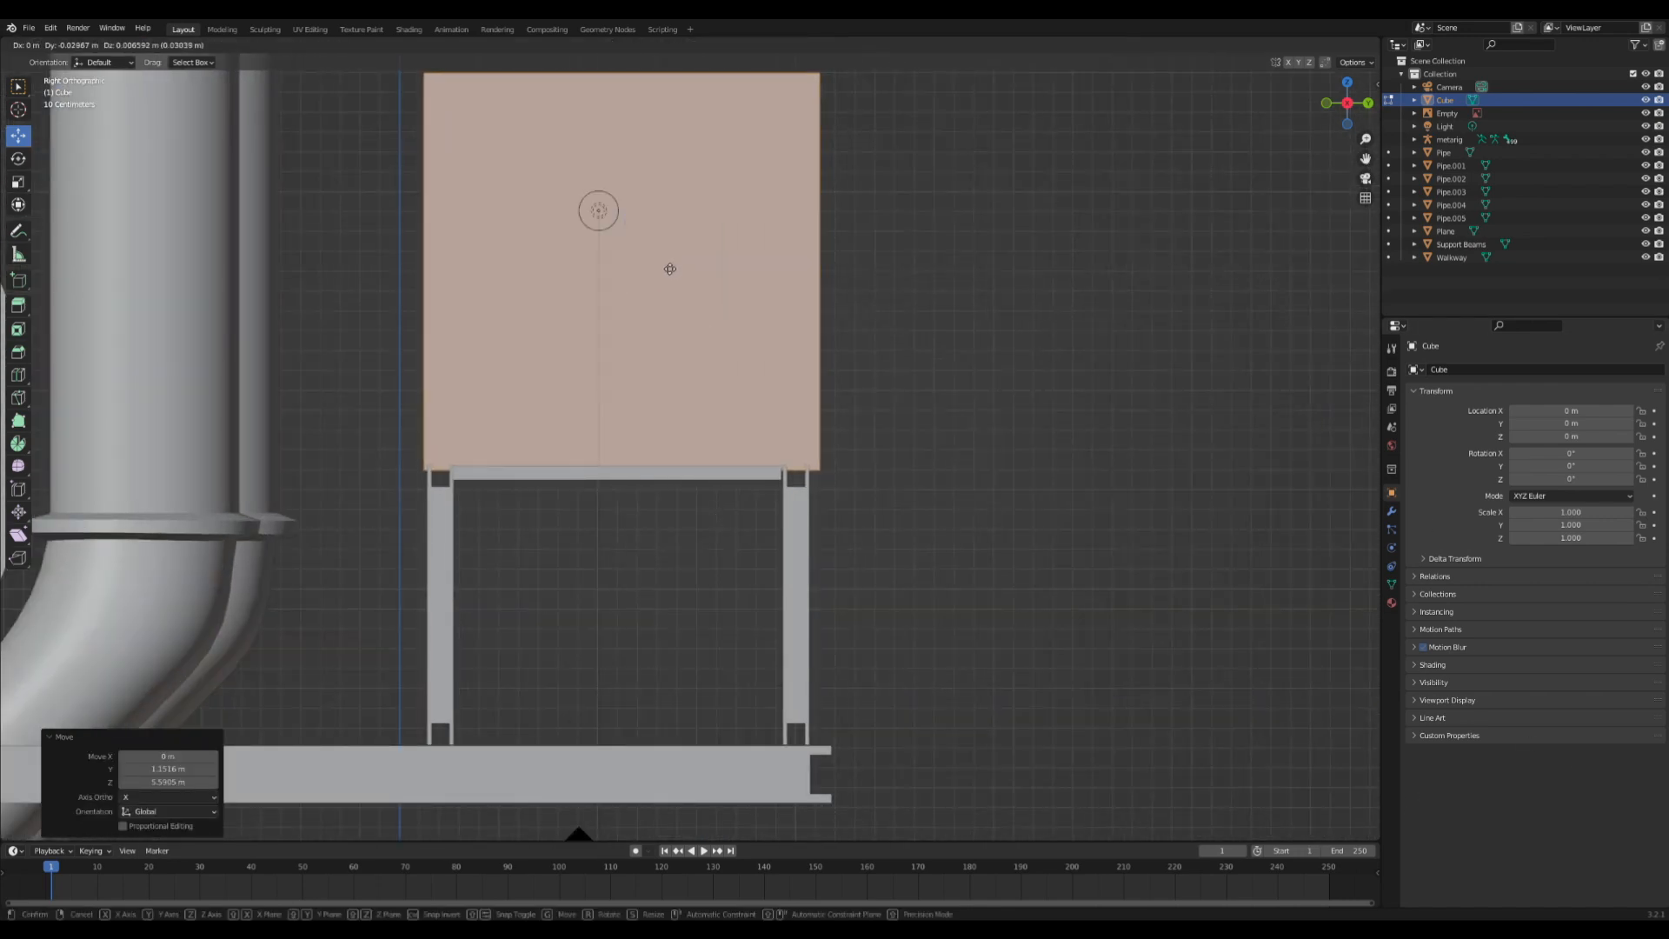
left_click(618, 268)
key("g")
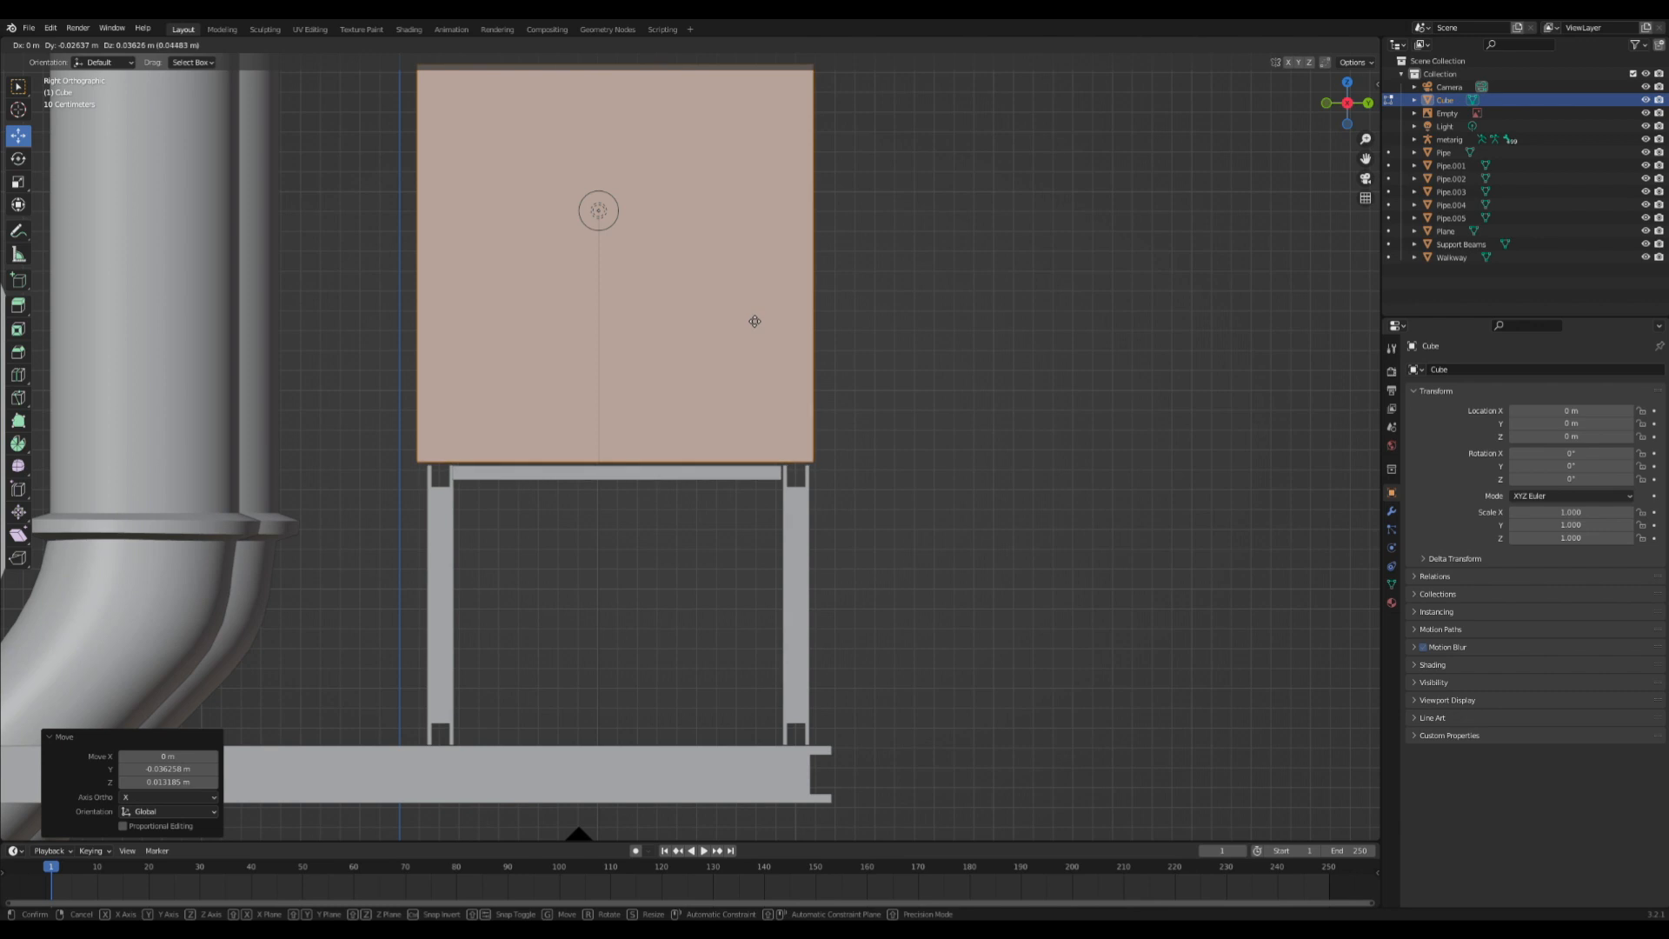
left_click(756, 322)
- Stretch the box along the whole walkway by moving its two end faces outward along X, the first by about 18.8 m
scroll(864, 313, "down", 5)
middle_click_drag(864, 312, 667, 390)
left_click(694, 407)
scroll(694, 407, "down", 5)
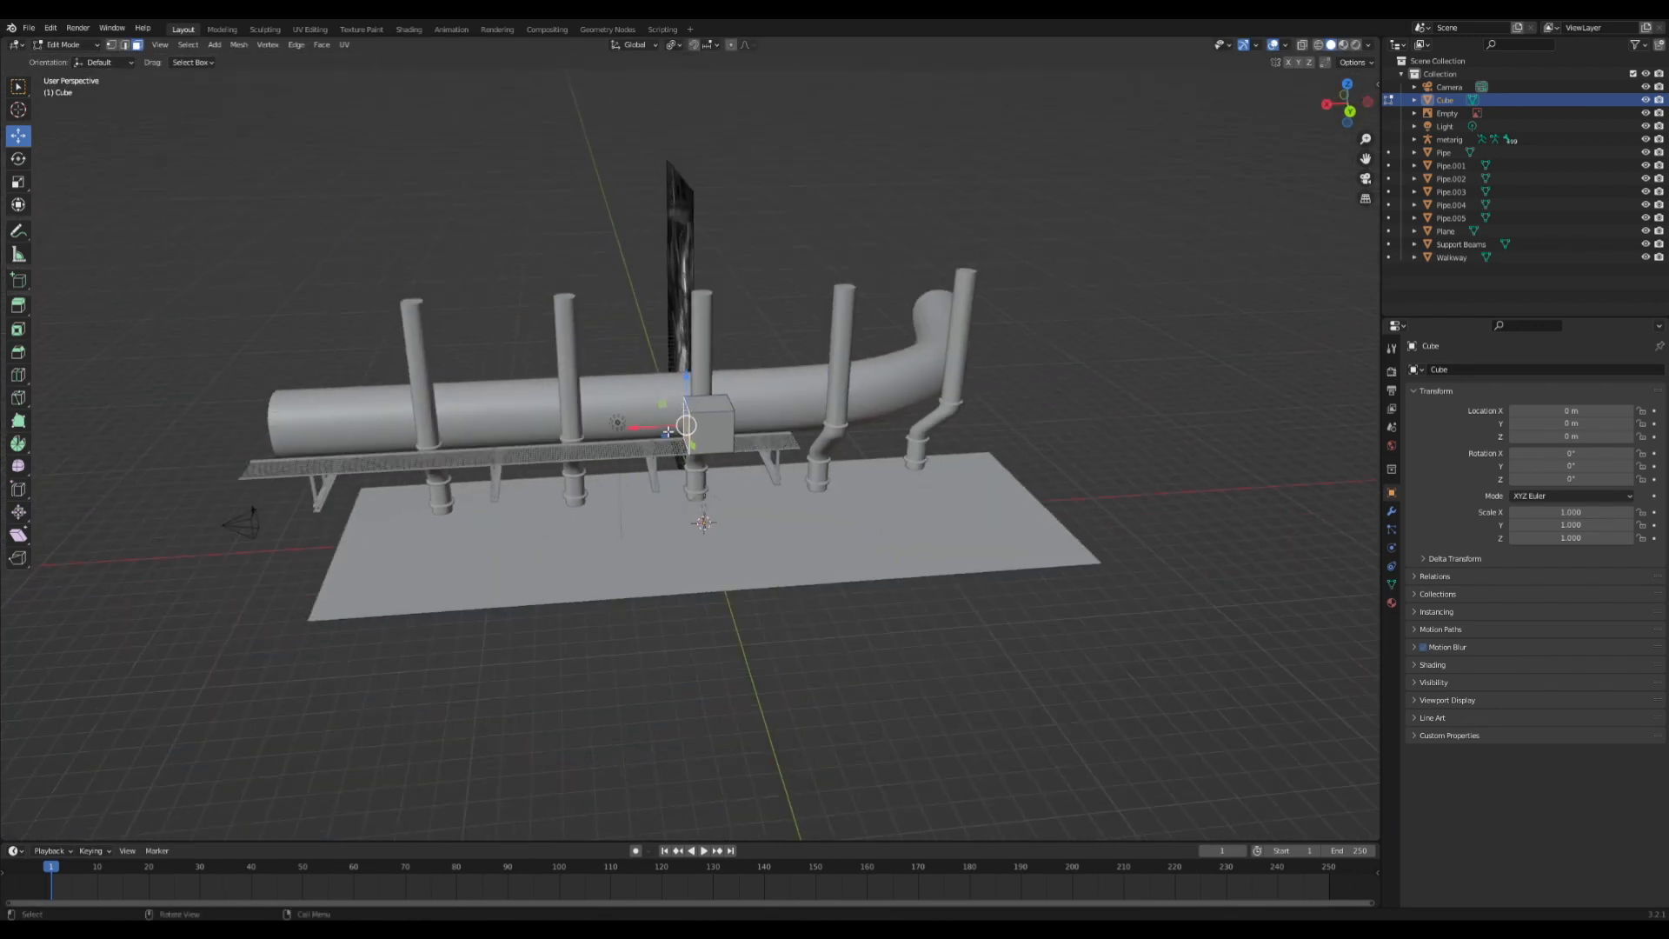
key("g")
left_click(222, 482)
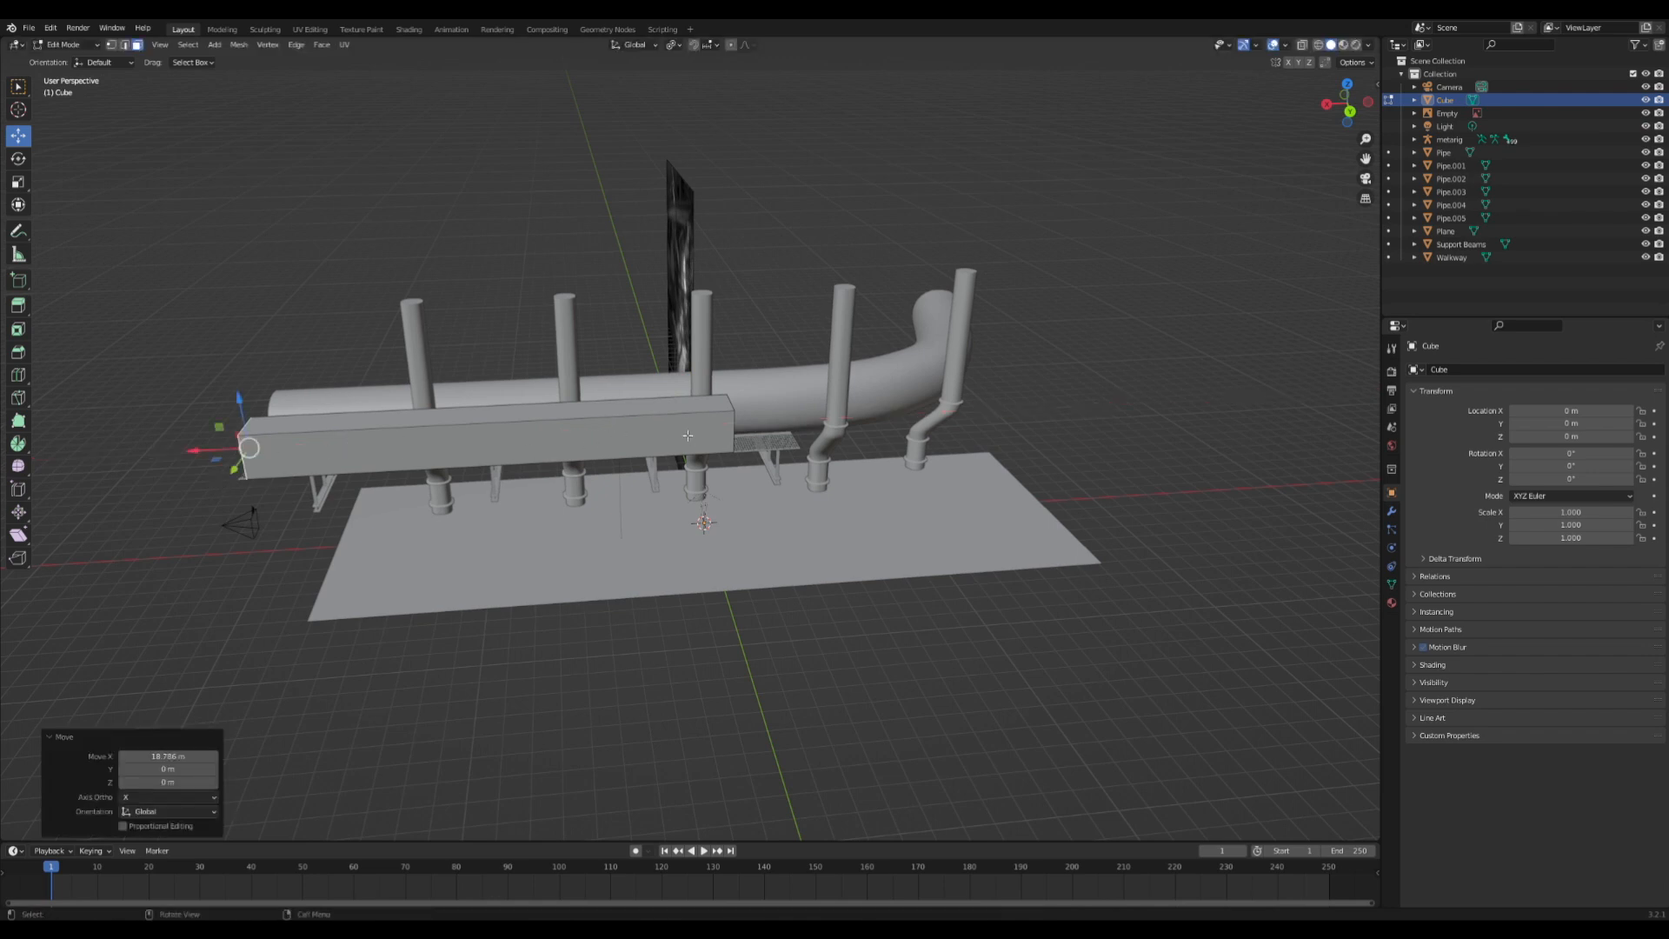
middle_click_drag(688, 435, 524, 432)
left_click(722, 444)
left_click_drag(692, 428, 739, 461)
middle_click_drag(642, 478, 812, 455)
scroll(438, 514, "up", 3)
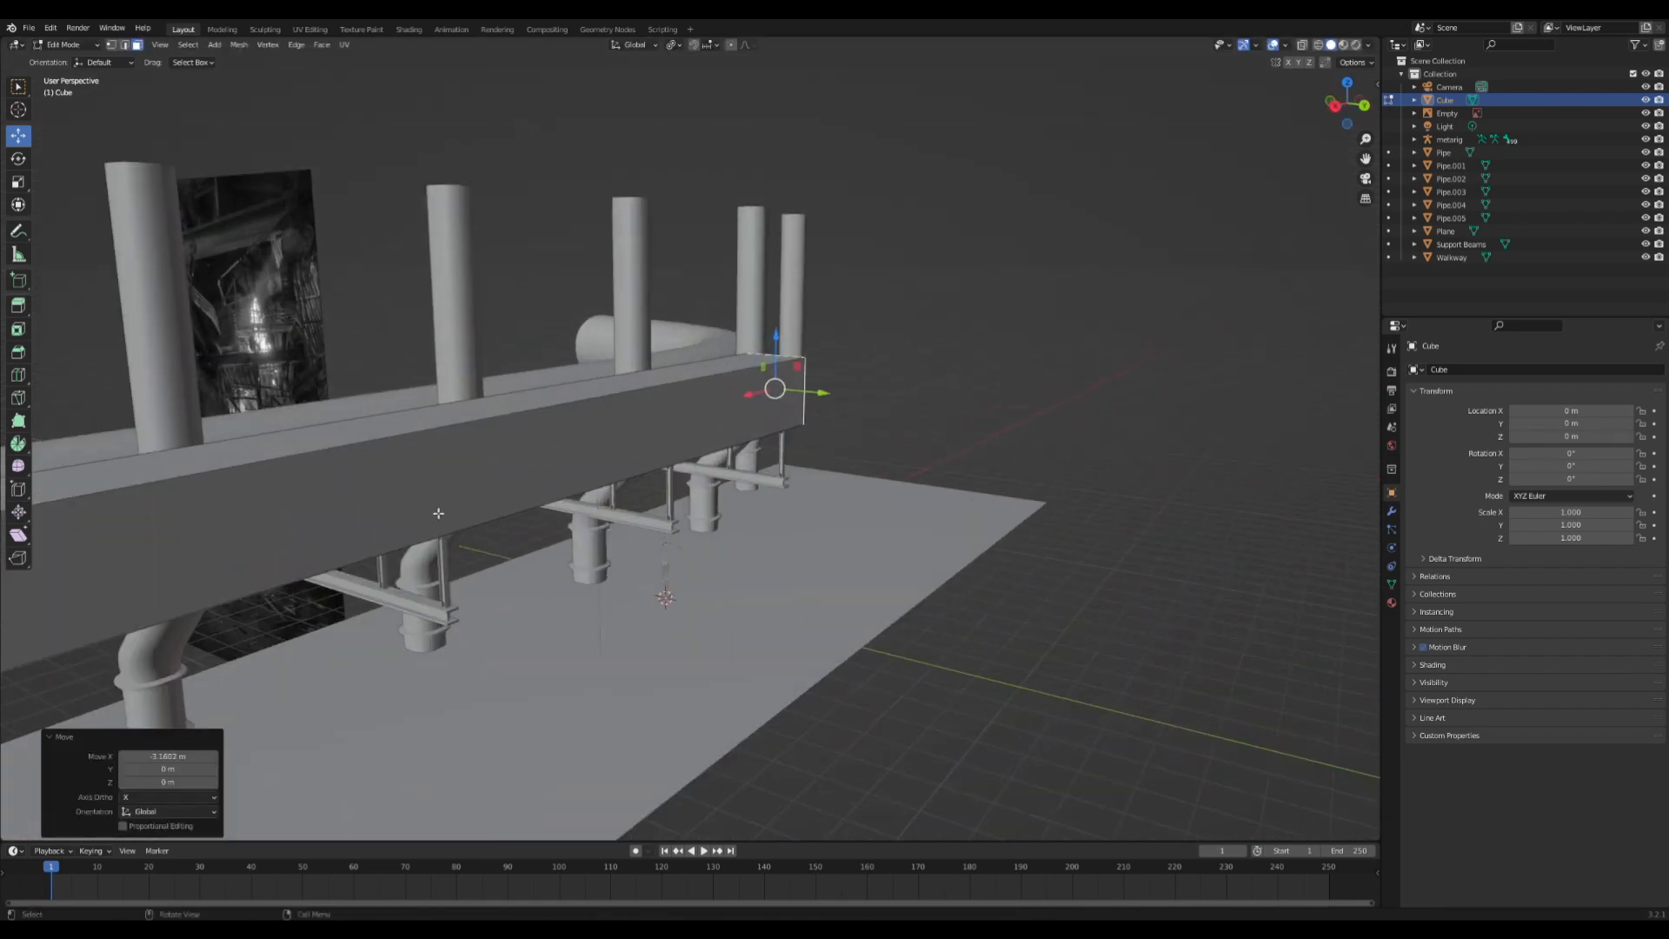
- Add 10 evenly spaced loop cuts across the length of the box above the walkway
left_click(17, 374)
left_click(551, 456)
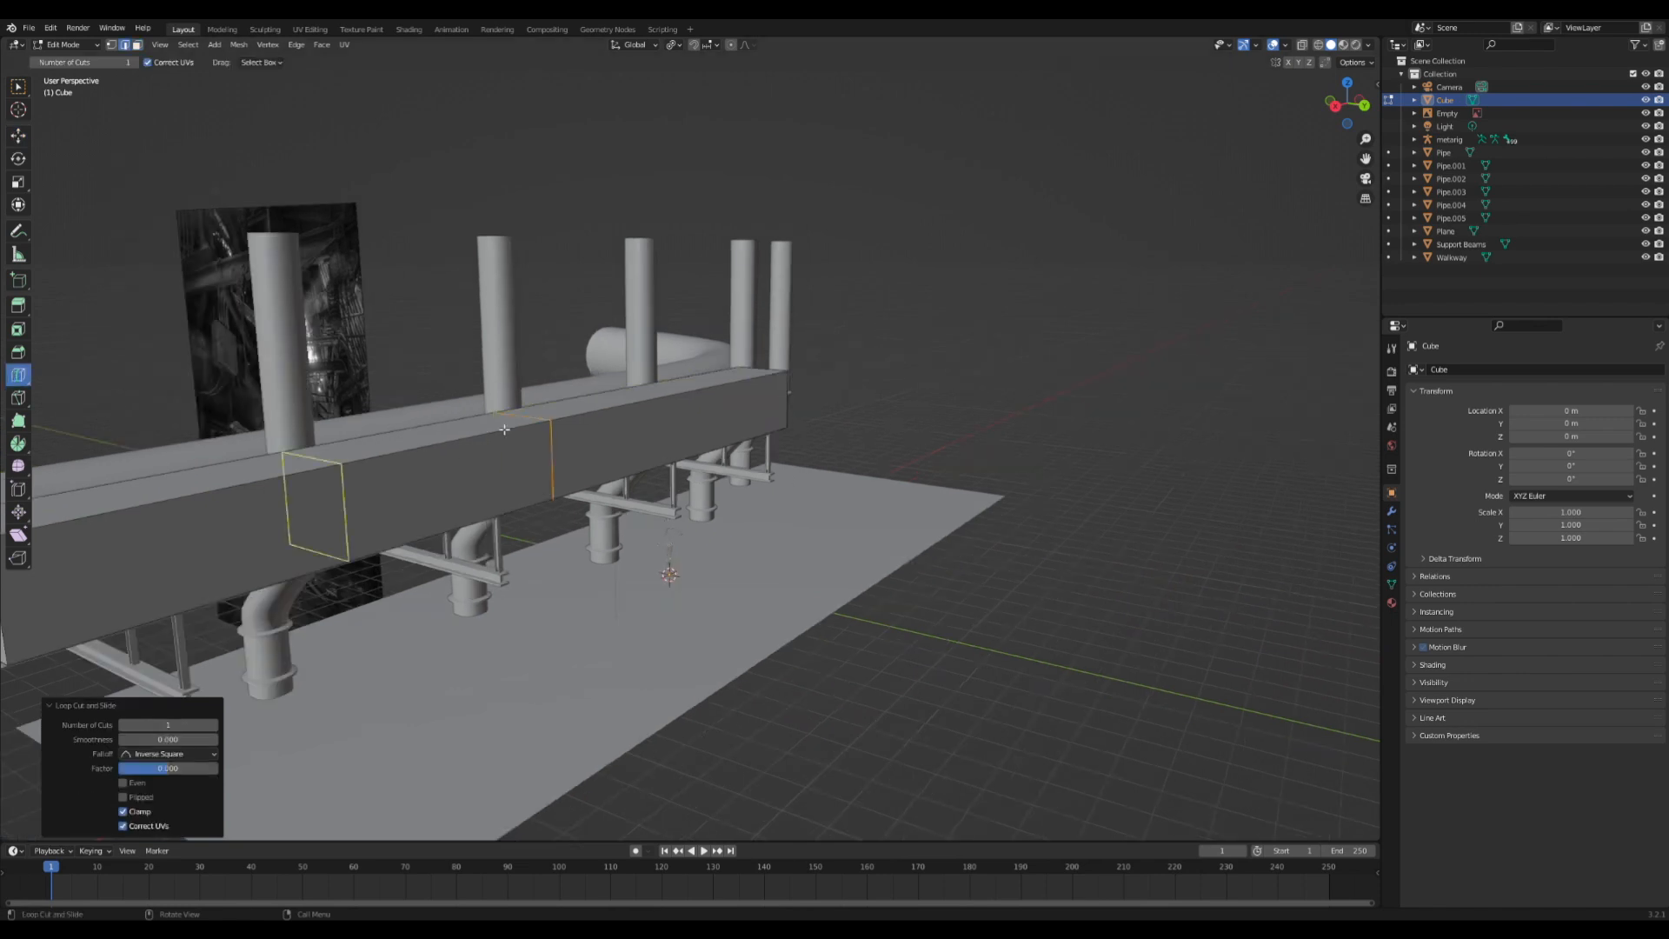
left_click(168, 724)
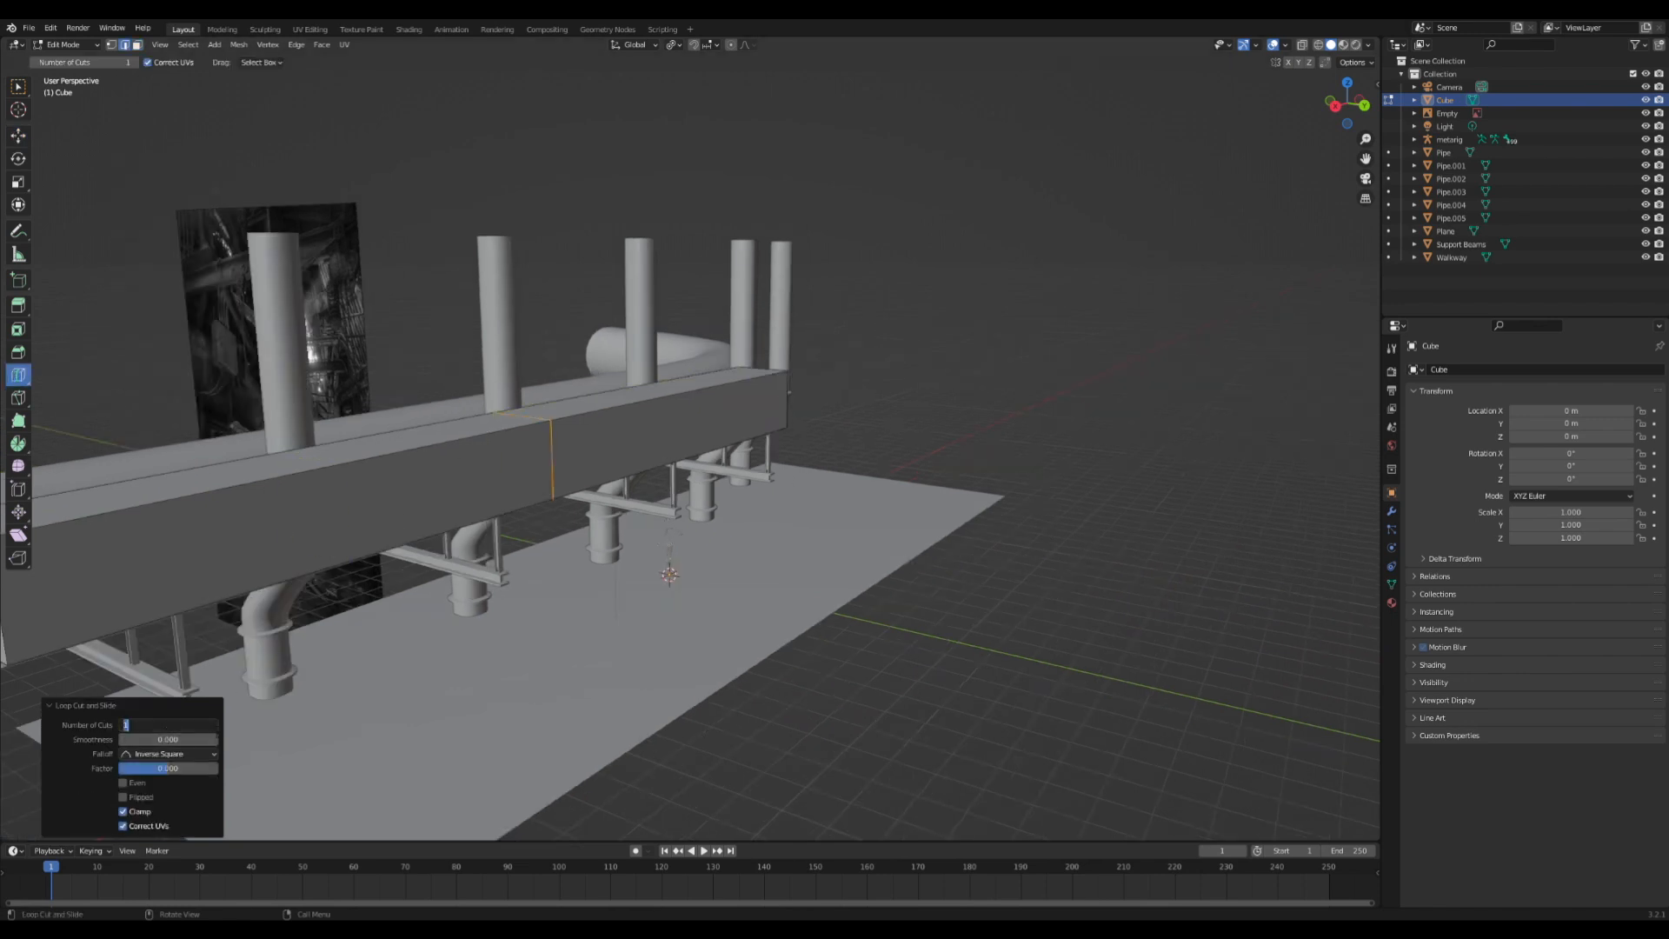
type("10")
key("Return")
- Select the whole row of faces on the box's underside and delete them
middle_click_drag(417, 608, 69, 148)
left_click(17, 141)
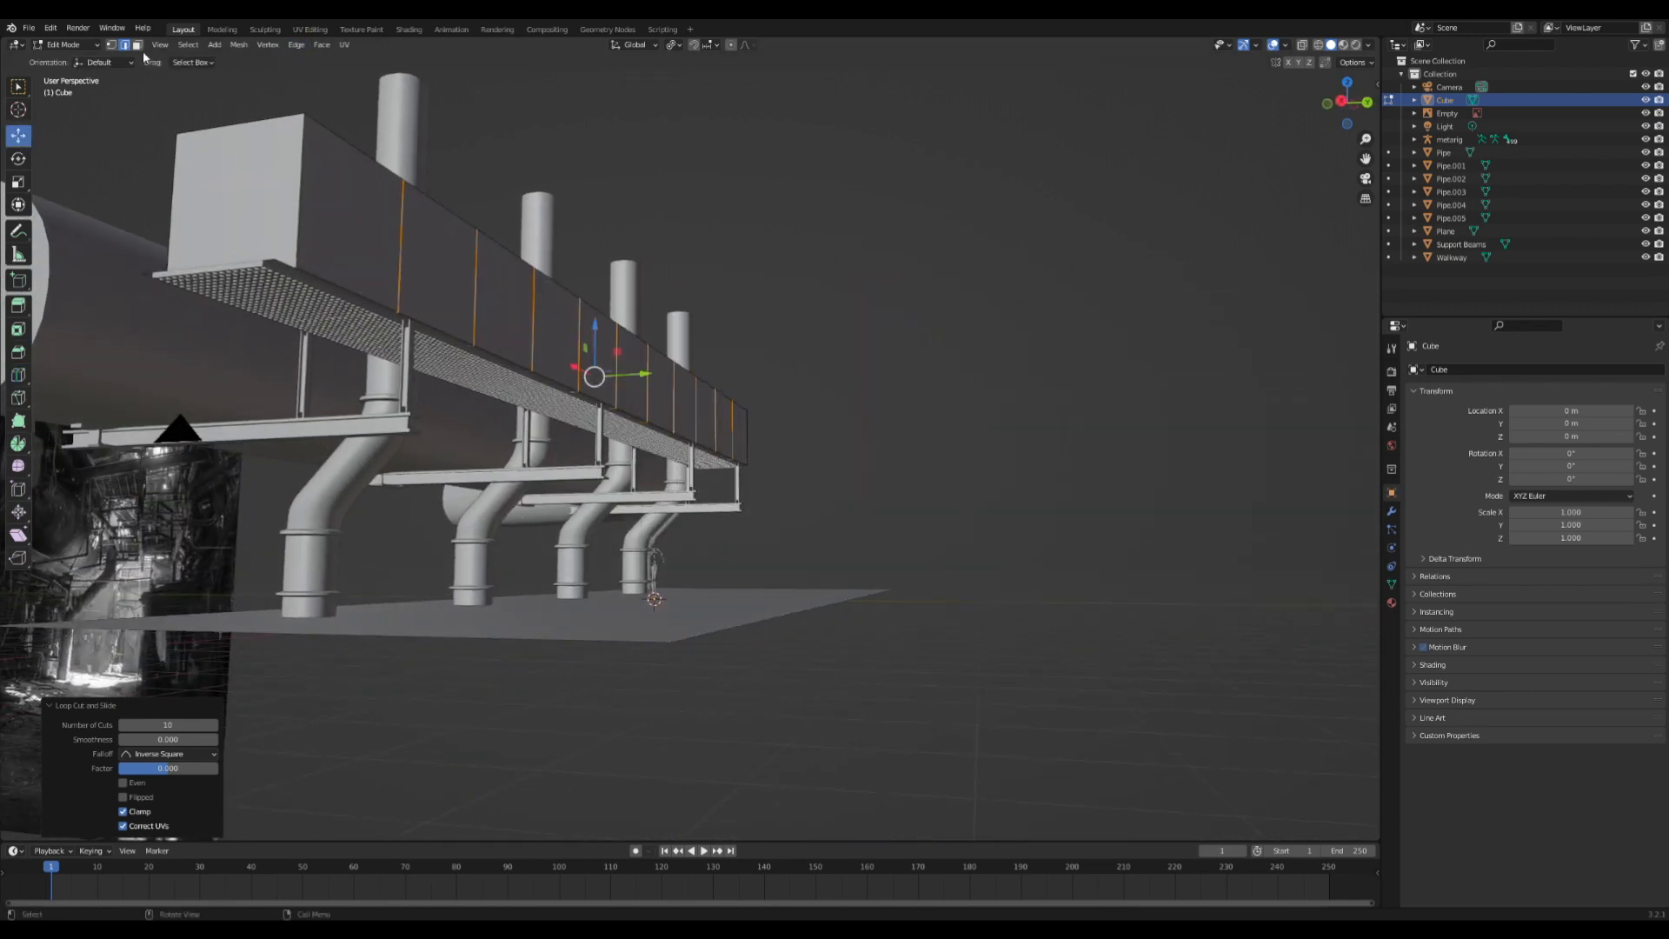
left_click(138, 45)
left_click(336, 314)
middle_click_drag(537, 350, 385, 338)
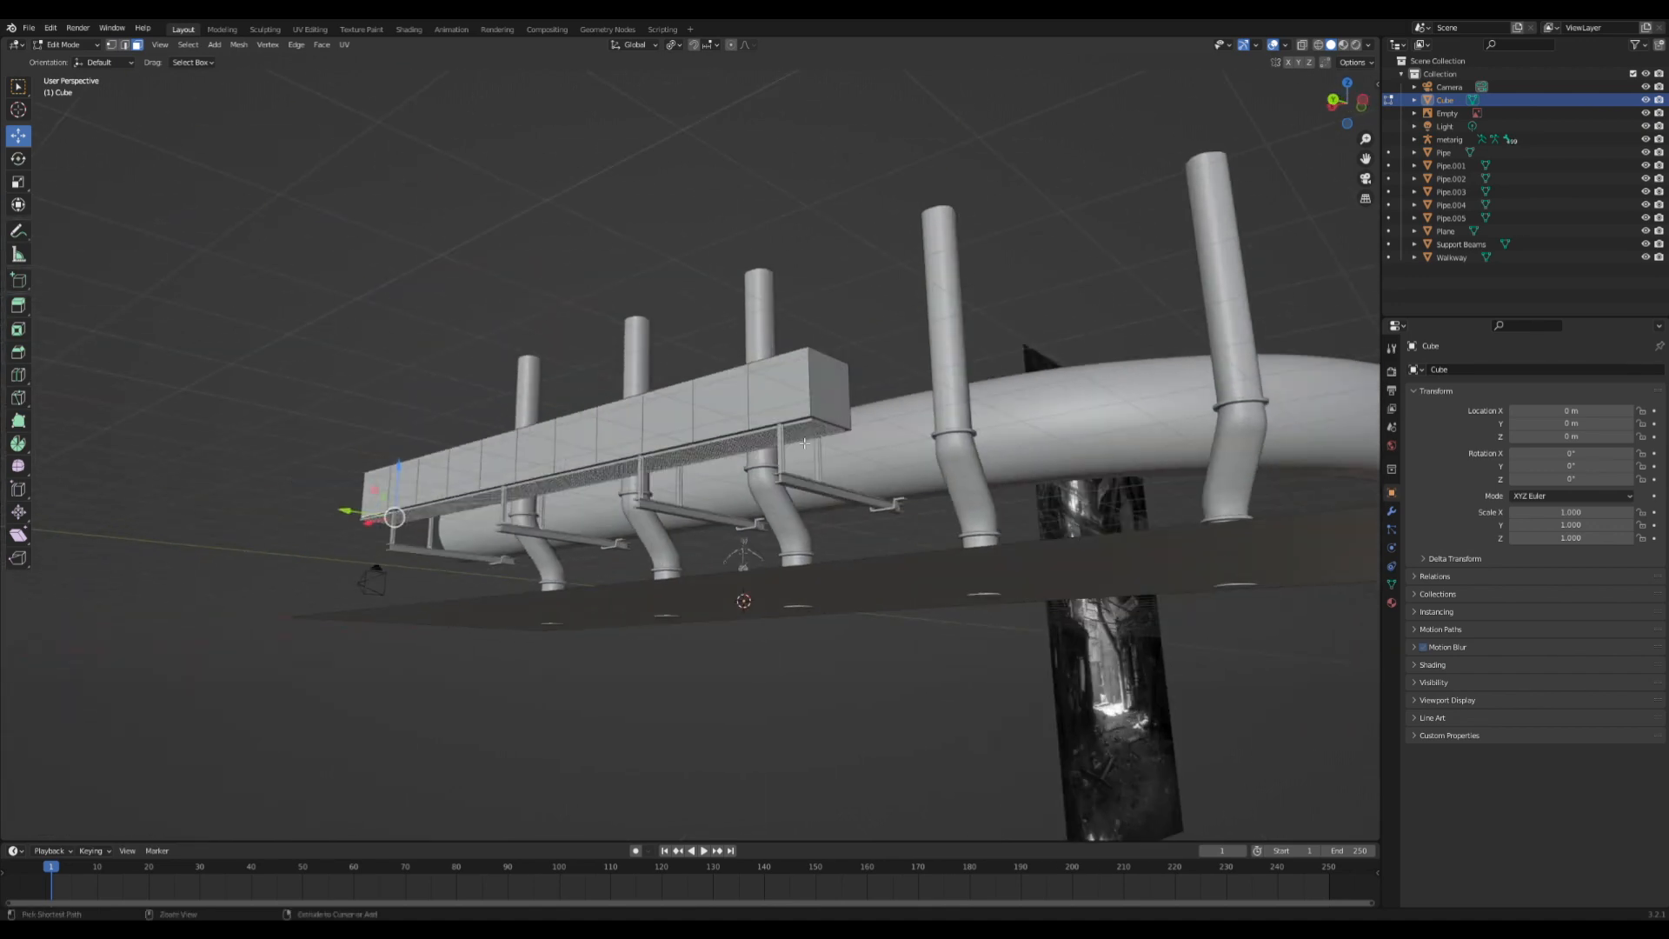
left_click(827, 421, "ctrl")
key("x")
left_click(781, 441)
- Select the row of faces along the box's top from end to end and delete them
middle_click_drag(783, 322, 938, 425)
left_click(776, 356)
scroll(776, 355, "down", 4)
left_click(426, 555, "ctrl")
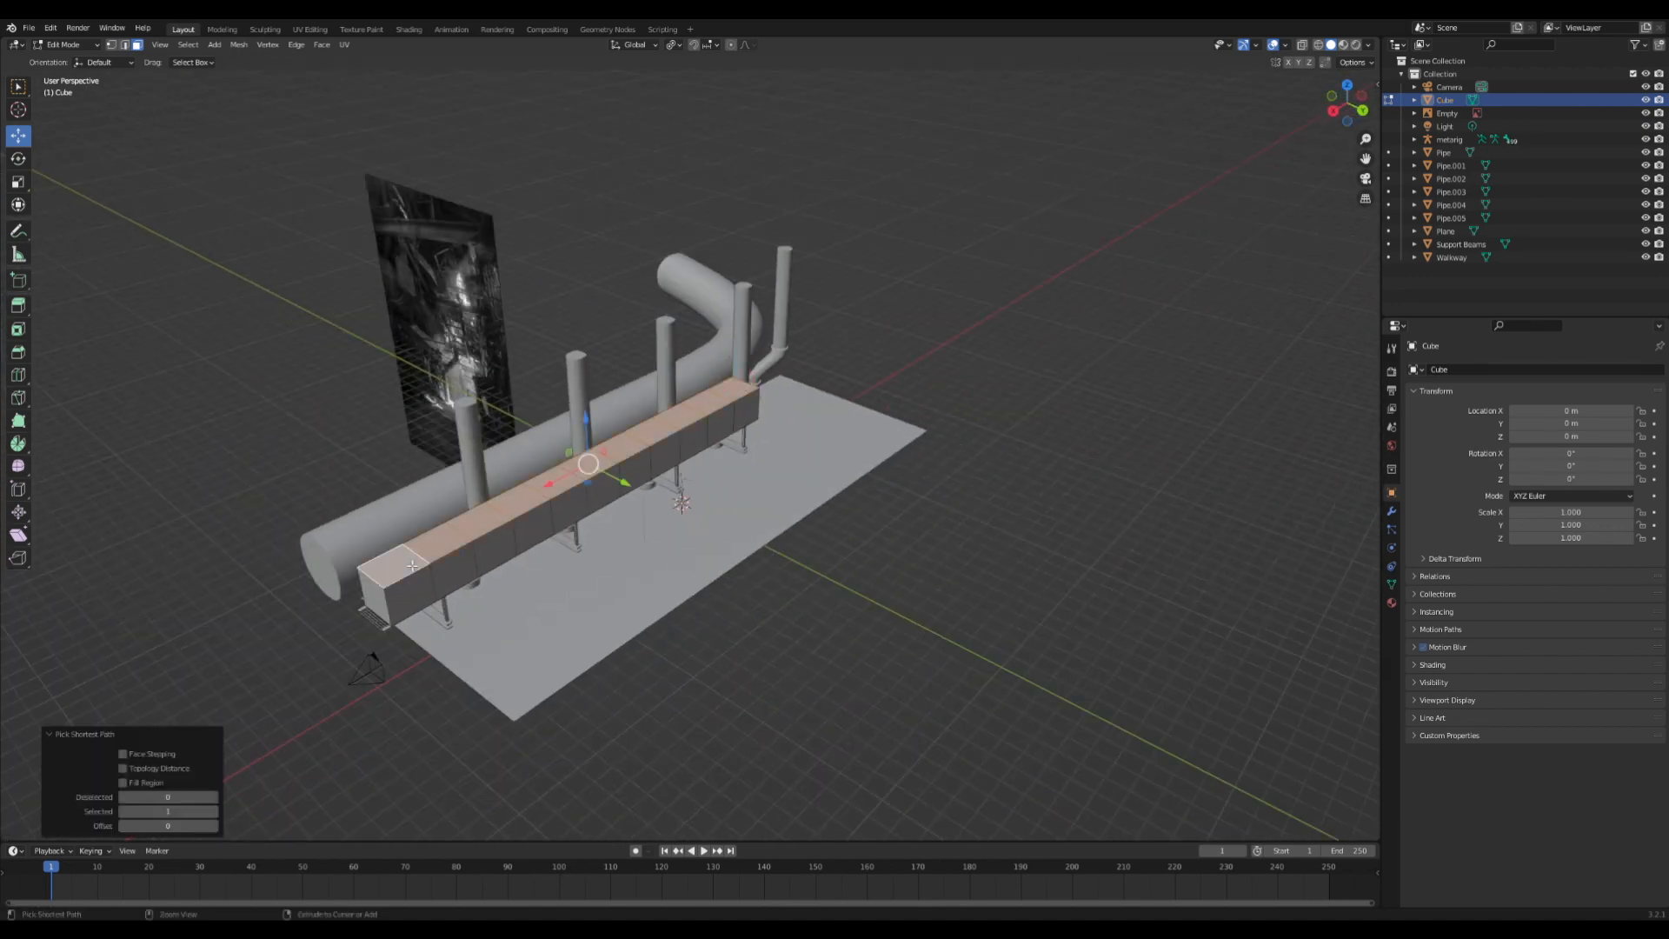
key("x")
left_click(426, 558)
- Add two horizontal loop cuts around the open box, one near its upper edge and one near its lower edge
scroll(692, 447, "up", 4)
middle_click_drag(476, 551, 478, 533)
left_click(18, 375)
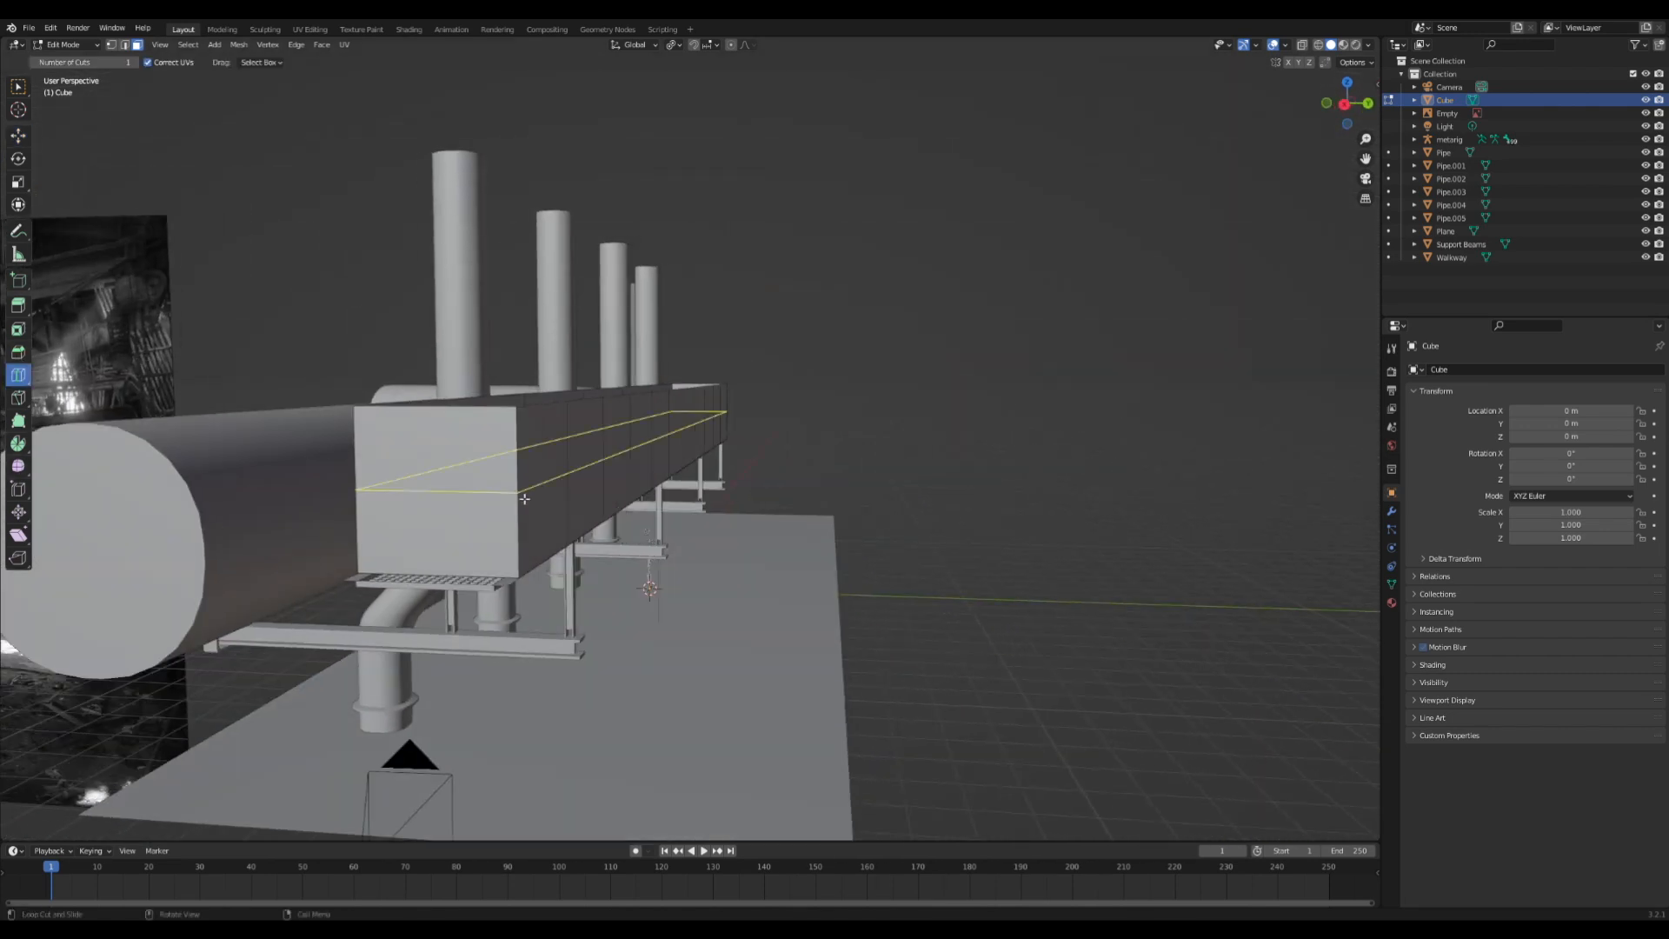
left_click_drag(557, 434, 557, 428)
left_click_drag(524, 501, 514, 562)
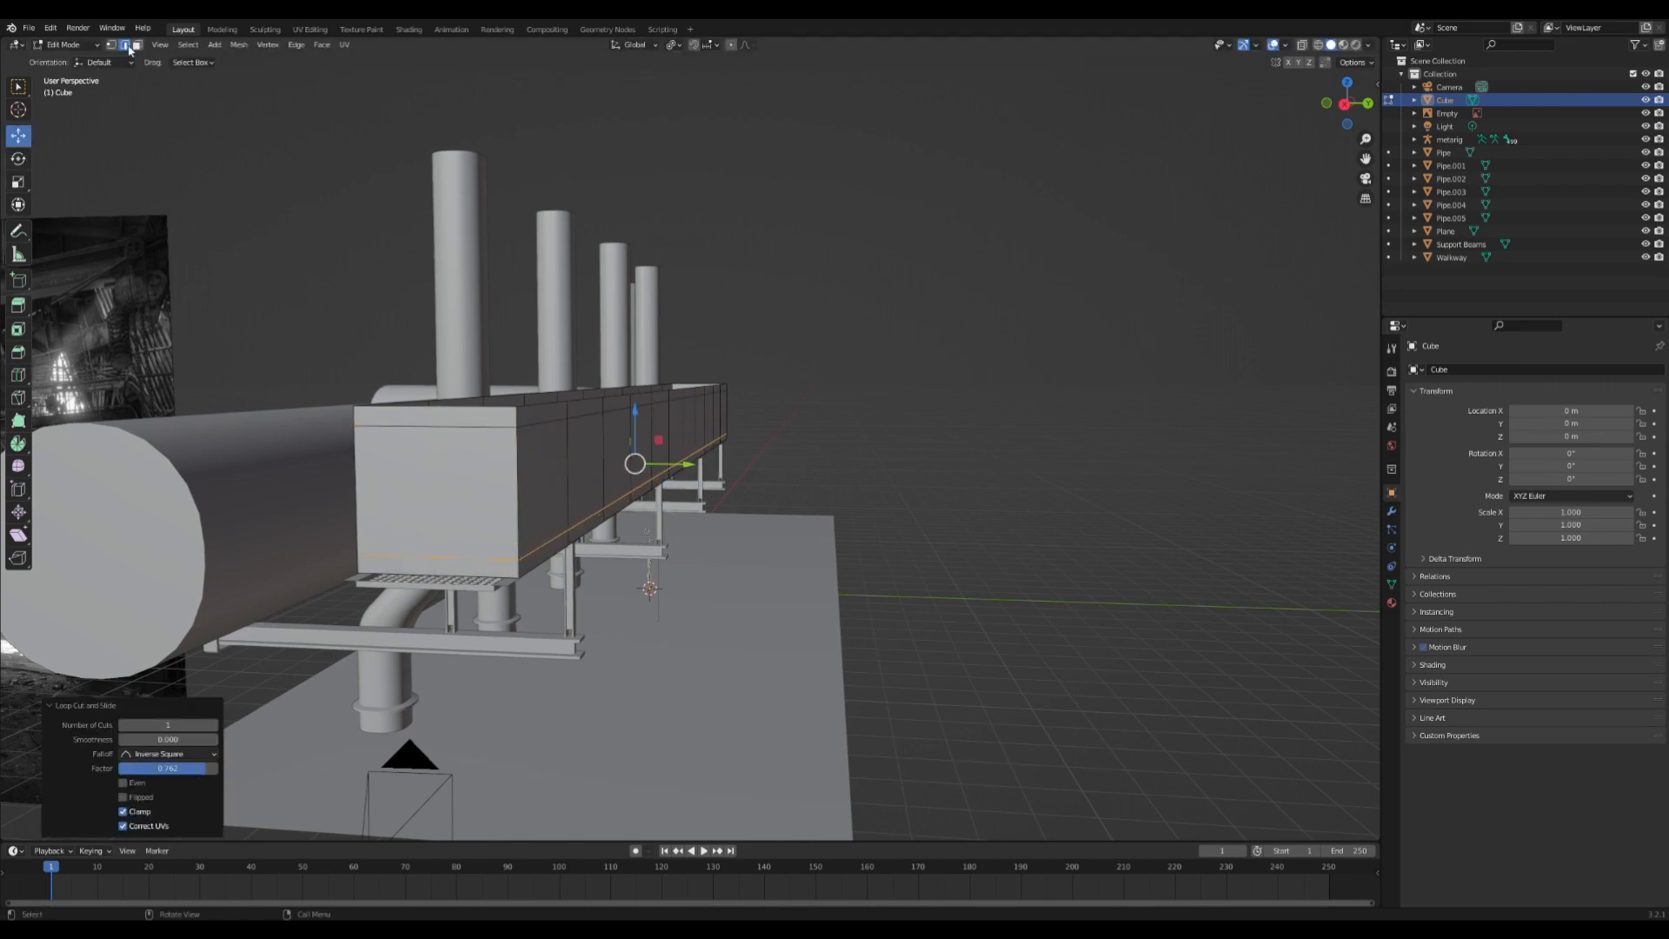
- Return to Object Mode and add a Wireframe modifier to the open box
key("Tab")
left_click(1390, 511)
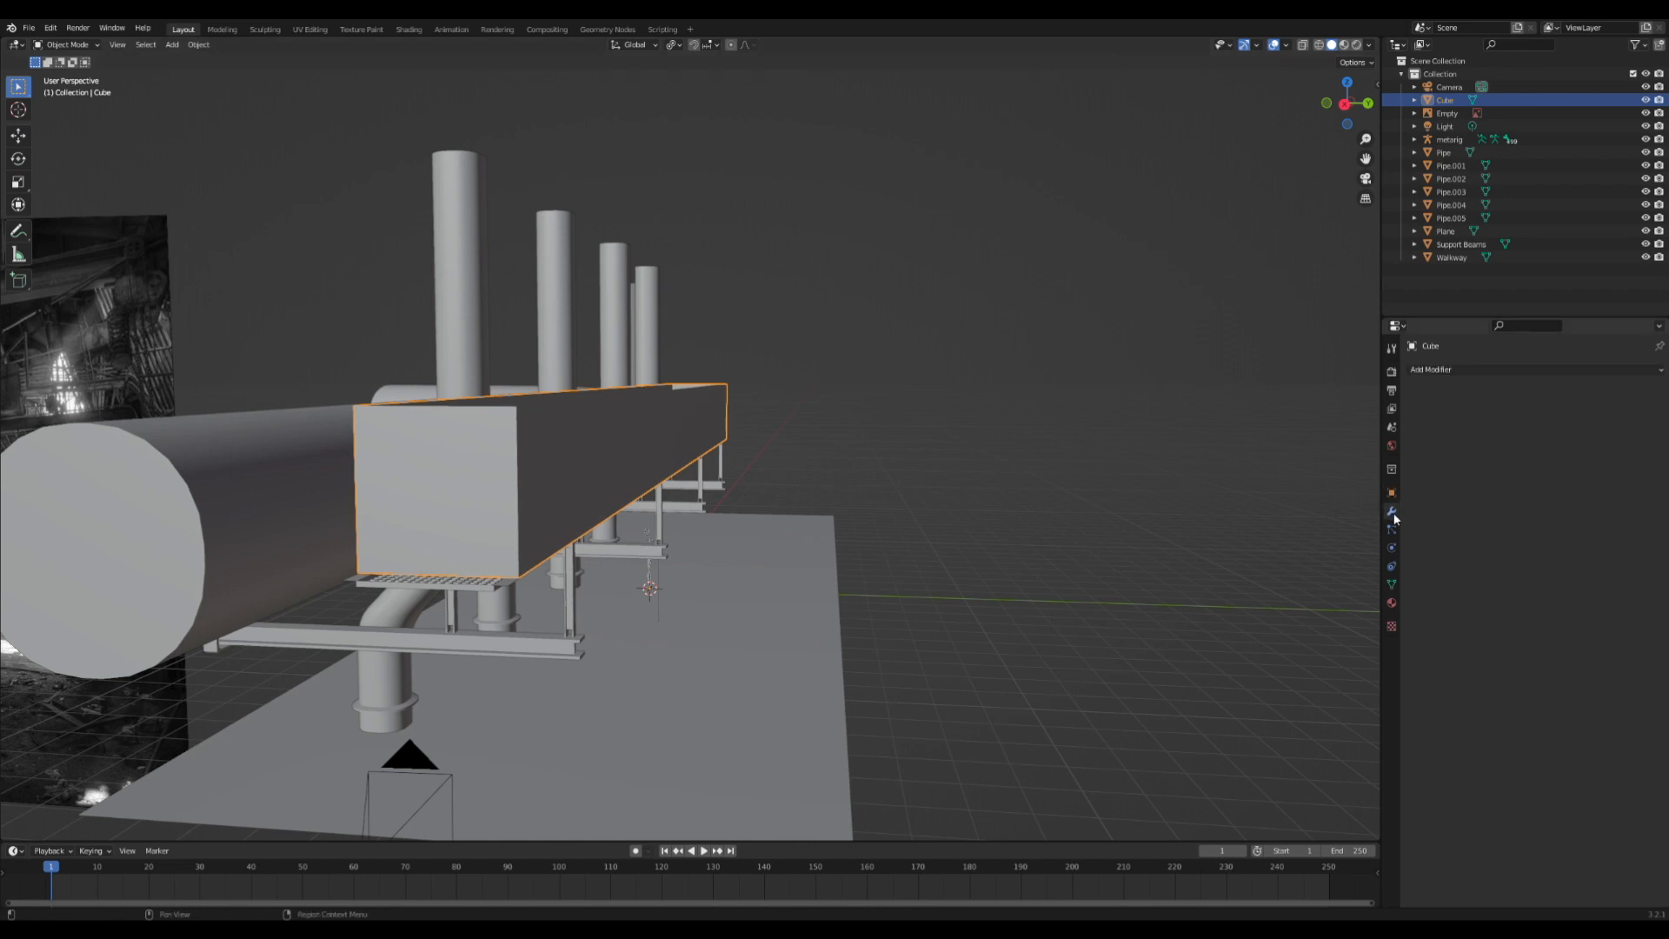
left_click(1538, 374)
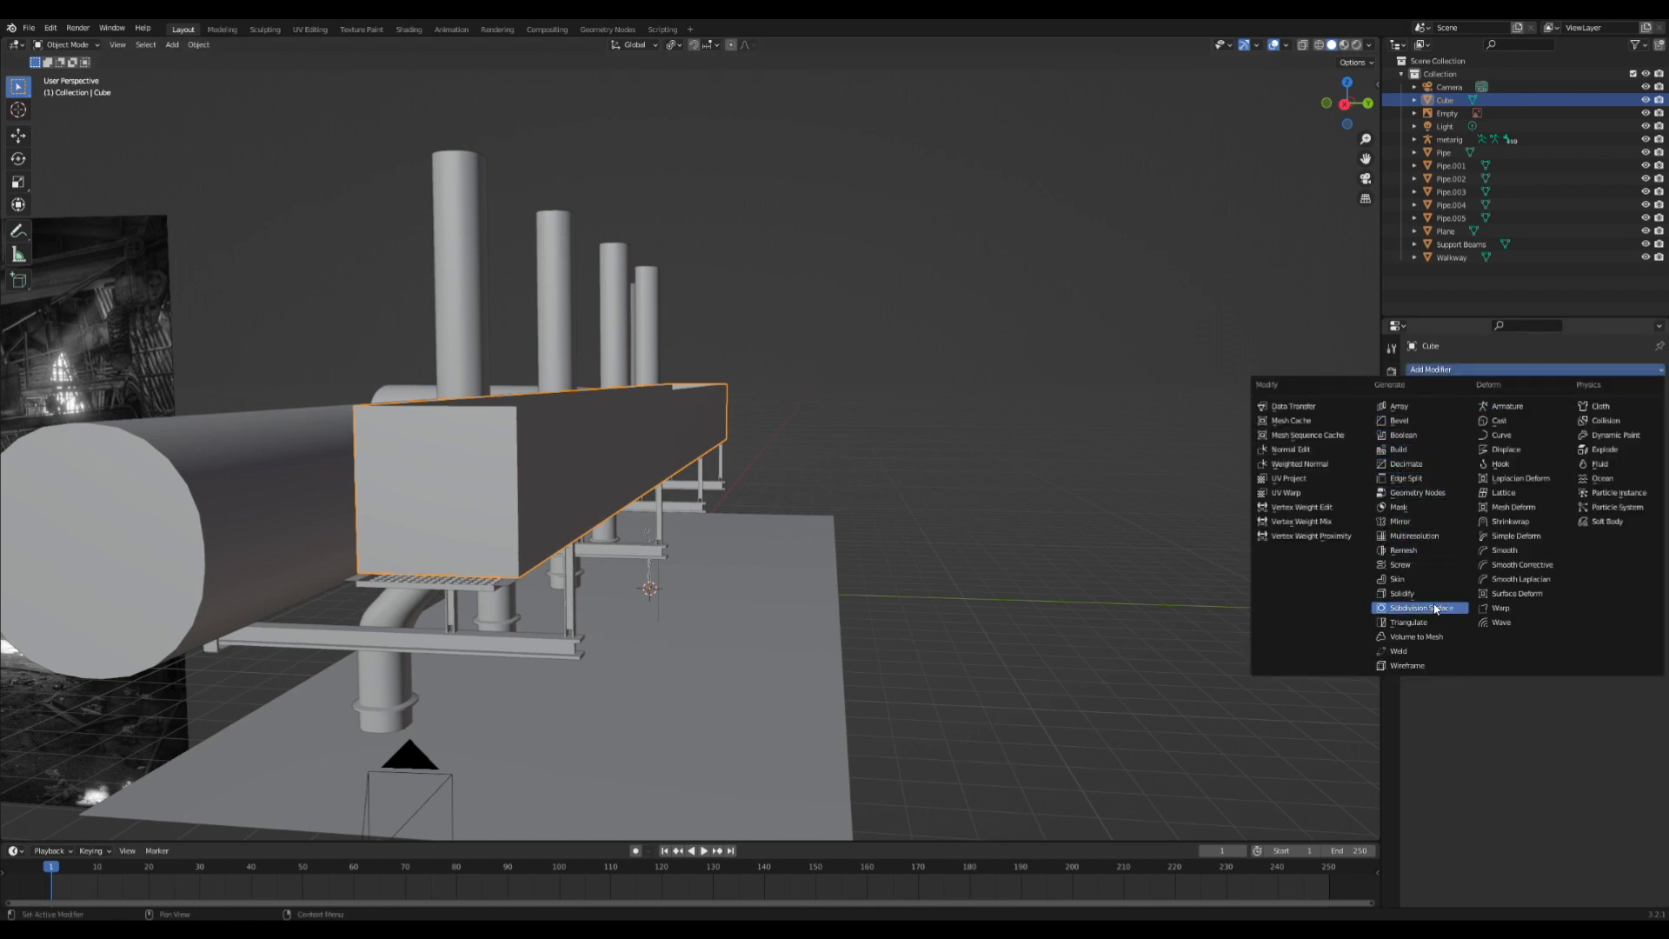
left_click(1426, 666)
- In Edit Mode with X-ray on, select the railing's upper strip of faces and lower it along Z, then return to solid Object Mode
scroll(724, 501, "up", 3)
middle_click_drag(724, 501, 771, 386)
key("Tab")
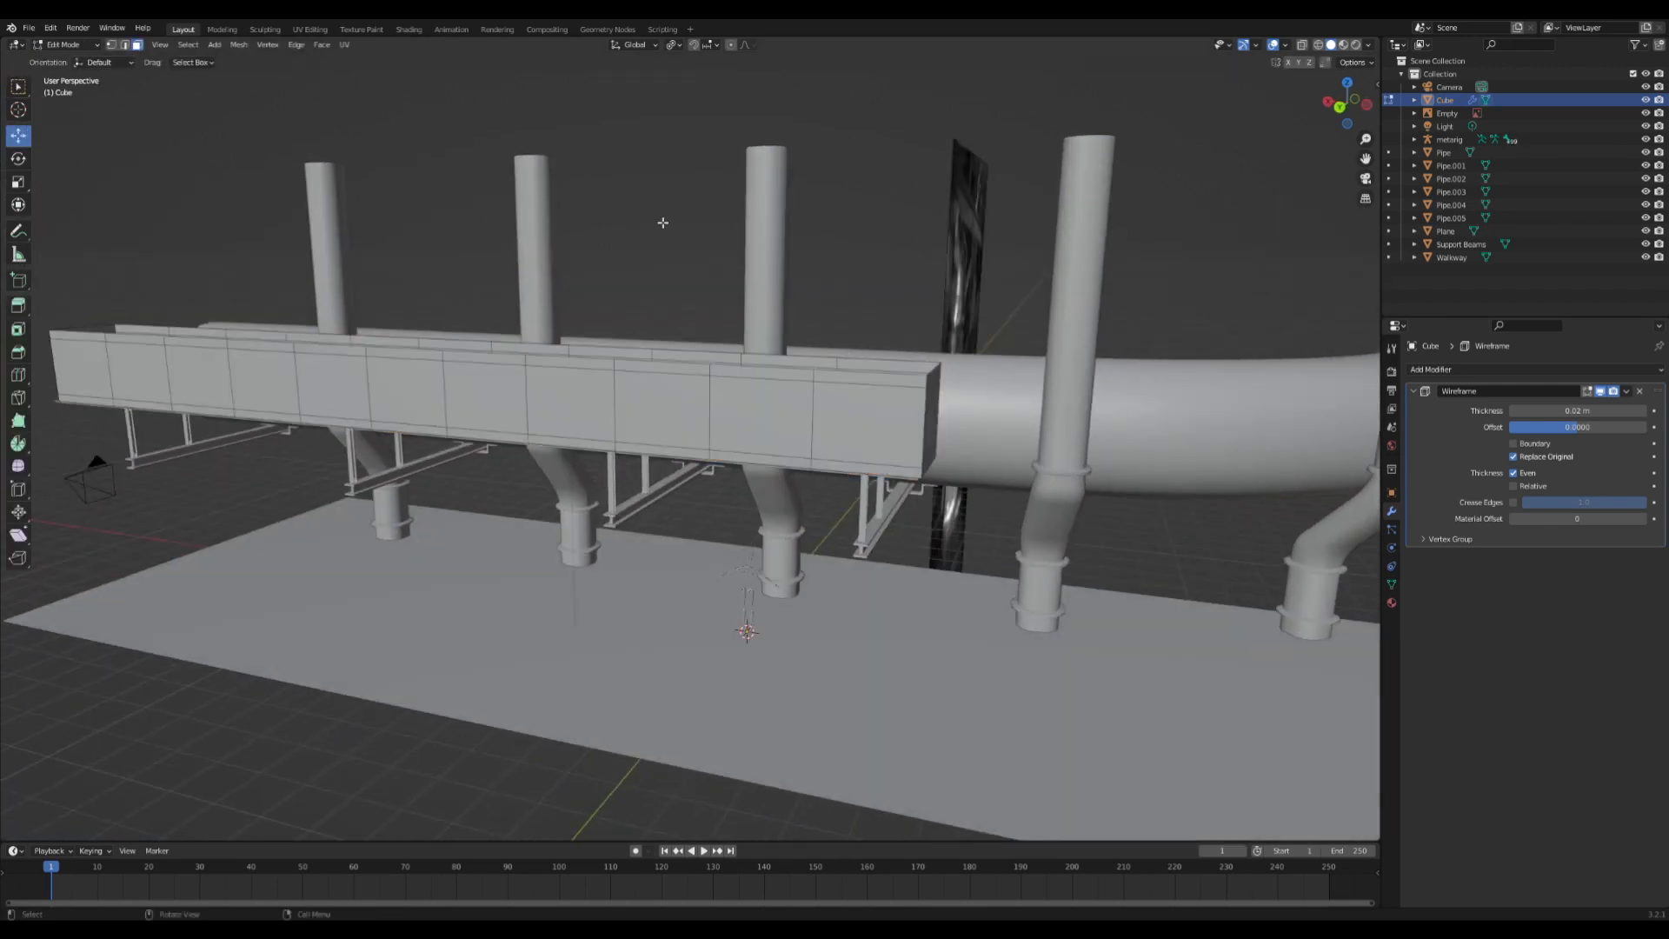
key("alt+z")
middle_click_drag(1039, 310, 1049, 300)
left_click_drag(1035, 299, 28, 391)
scroll(705, 312, "down", 2)
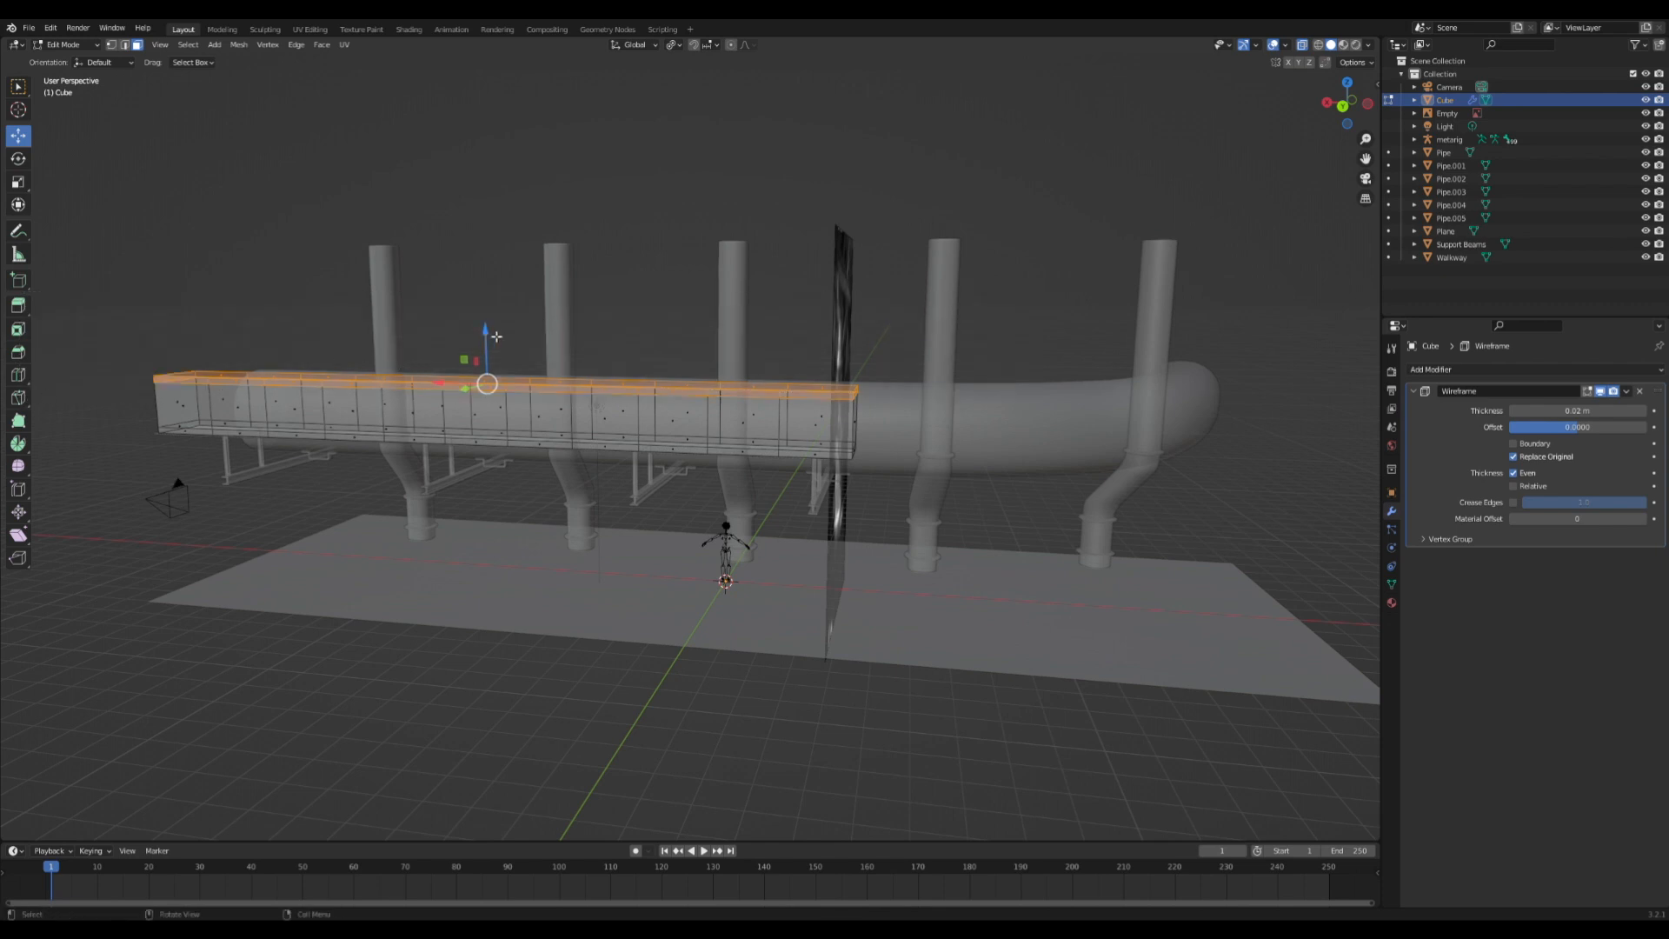
key("g")
key("z")
left_click_drag(496, 364, 495, 362)
middle_click_drag(500, 363, 709, 366)
key("alt+z")
key("Tab")
- Set the railing's Wireframe thickness to about 0.064 m and deselect the railing
left_click(772, 408)
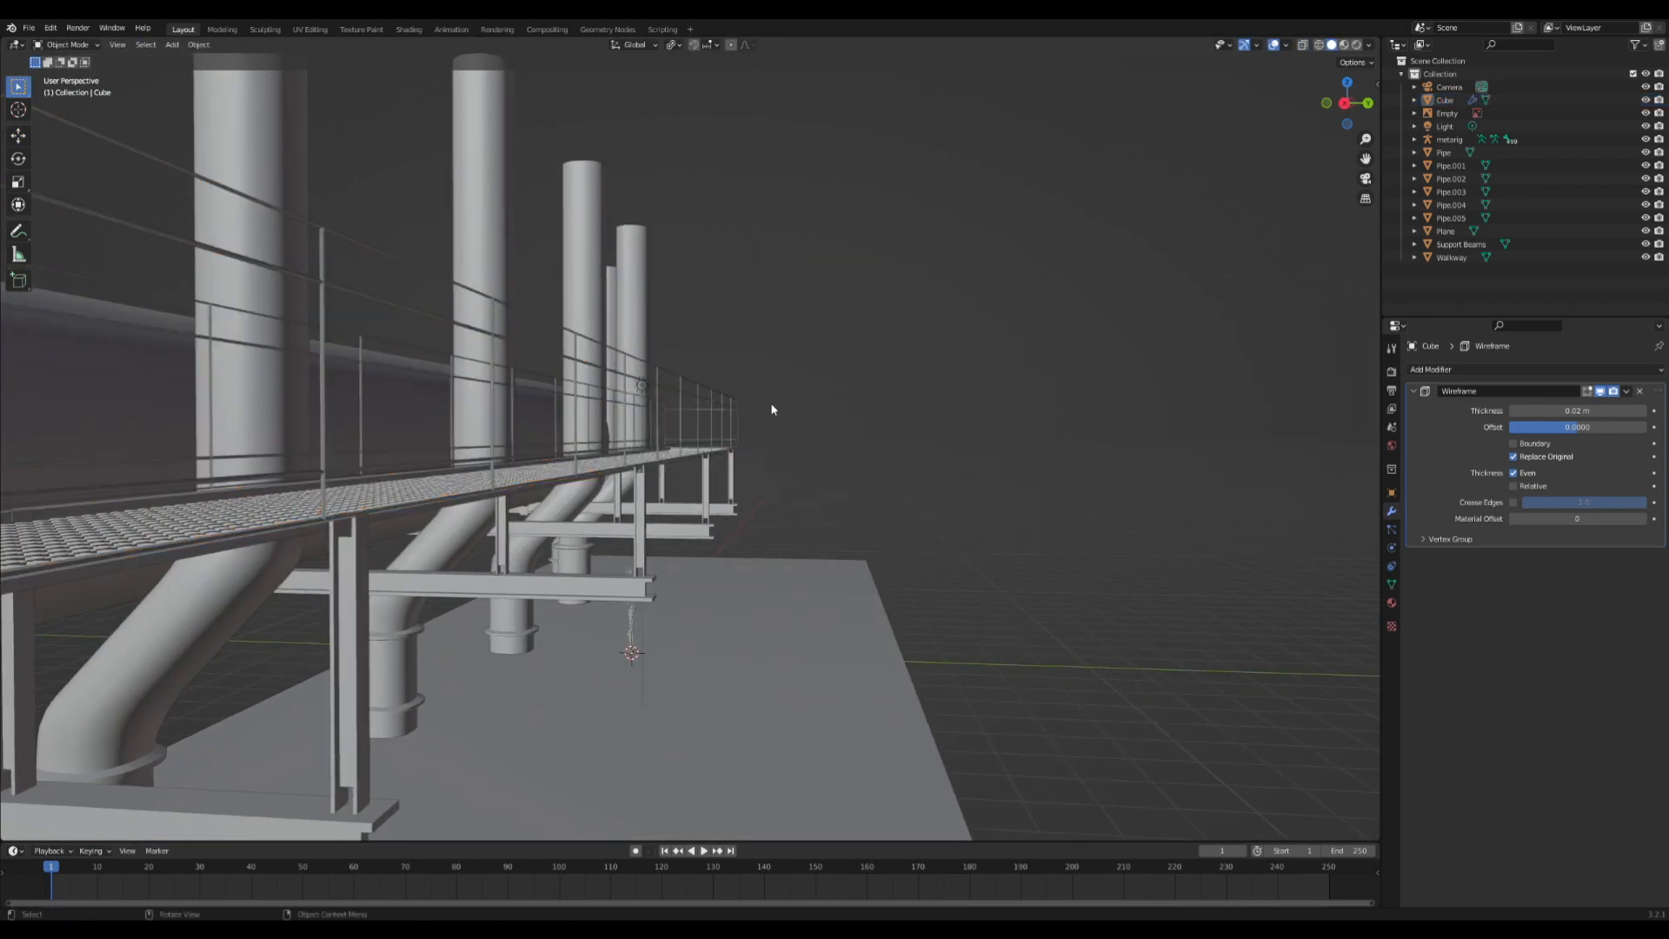
left_click(723, 407)
left_click_drag(1596, 415, 1634, 415)
middle_click_drag(943, 461, 947, 462)
left_click(948, 462)
- In camera view, move the camera to about X 20.4 m and Y 4.3 m, turn it around Z towards the walkway, and save the file
left_click(1366, 180)
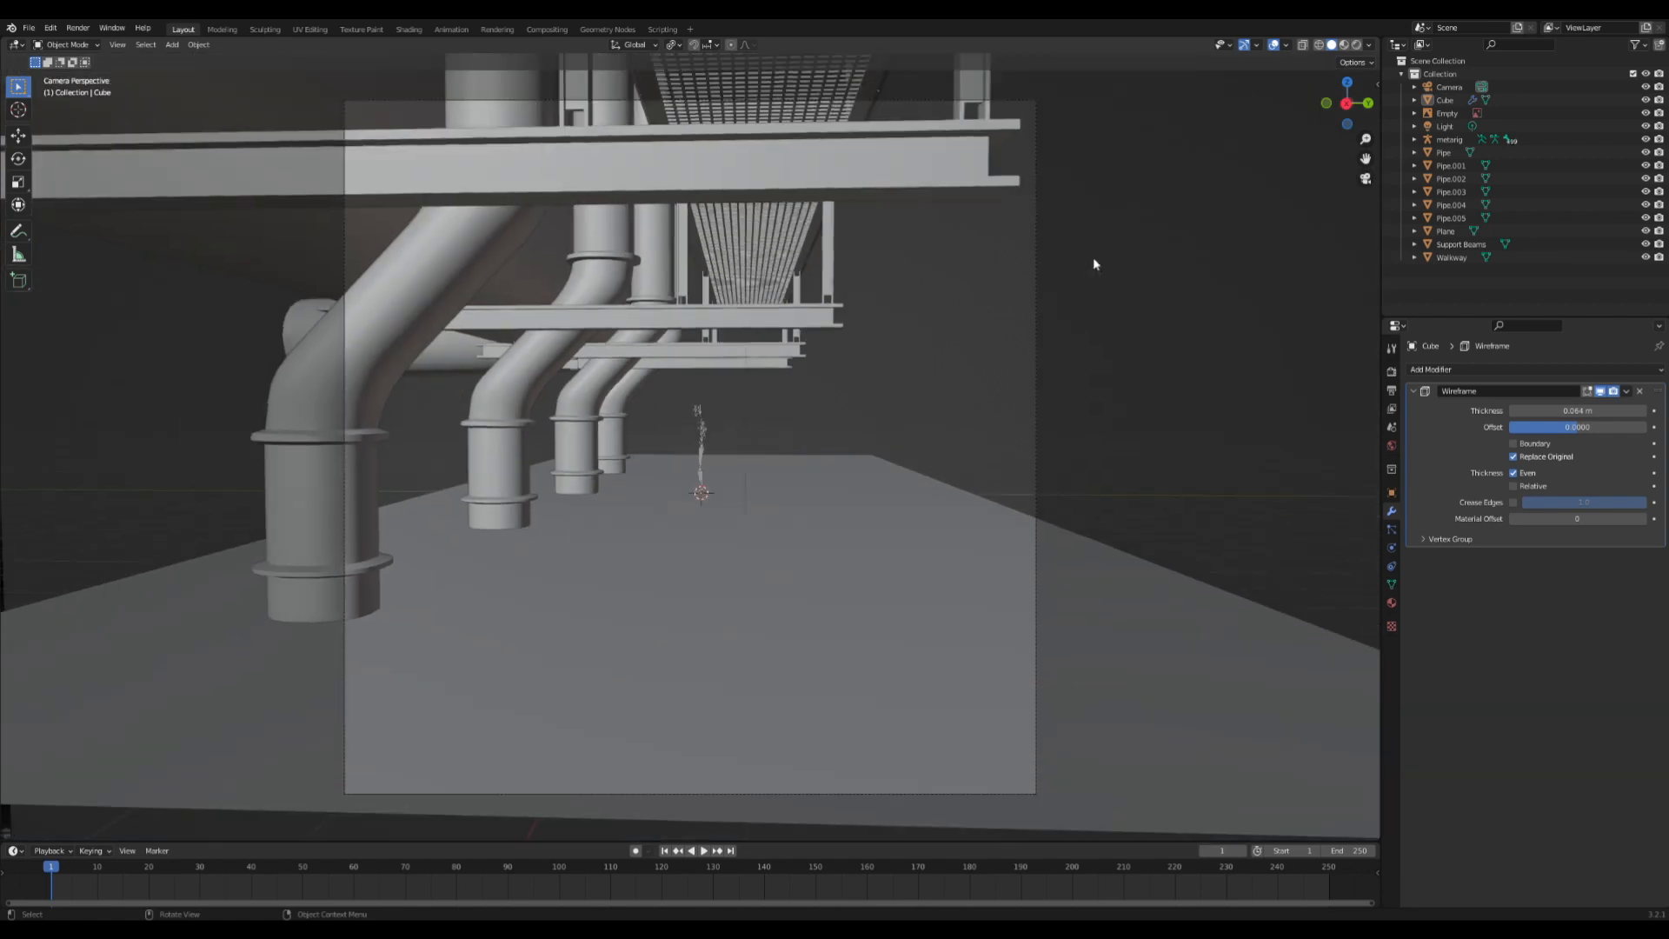
left_click(1037, 388)
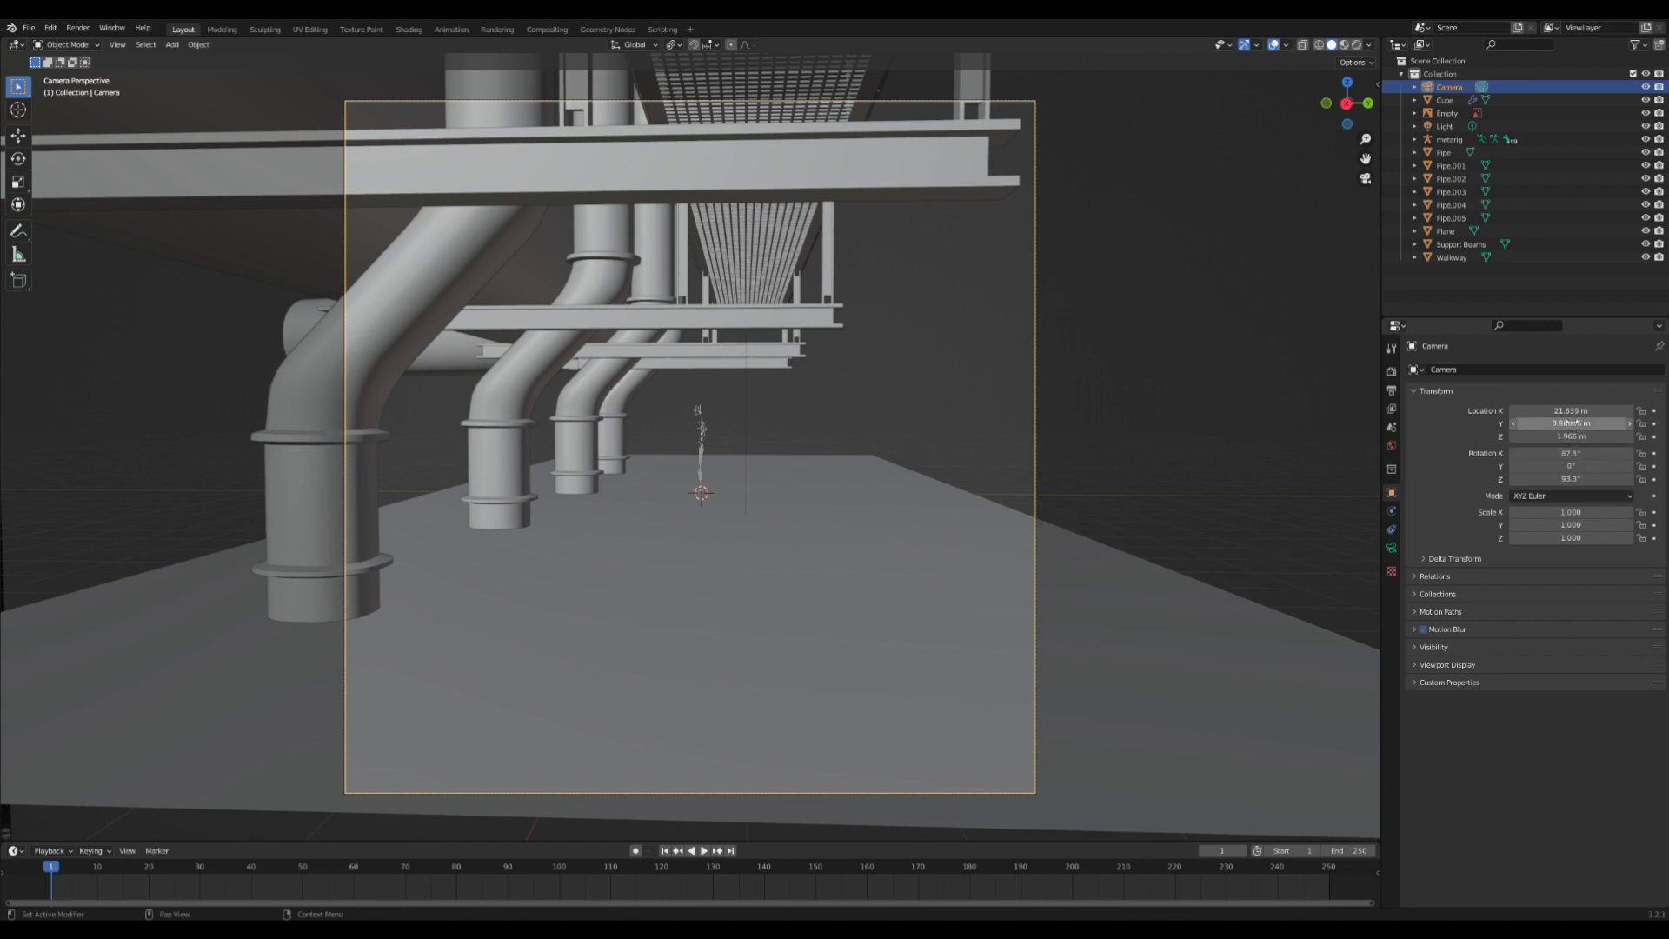
left_click_drag(1570, 410, 1552, 410)
left_click_drag(1573, 424, 1656, 423)
left_click_drag(1570, 480, 1627, 481)
left_click_drag(1570, 425, 1521, 411)
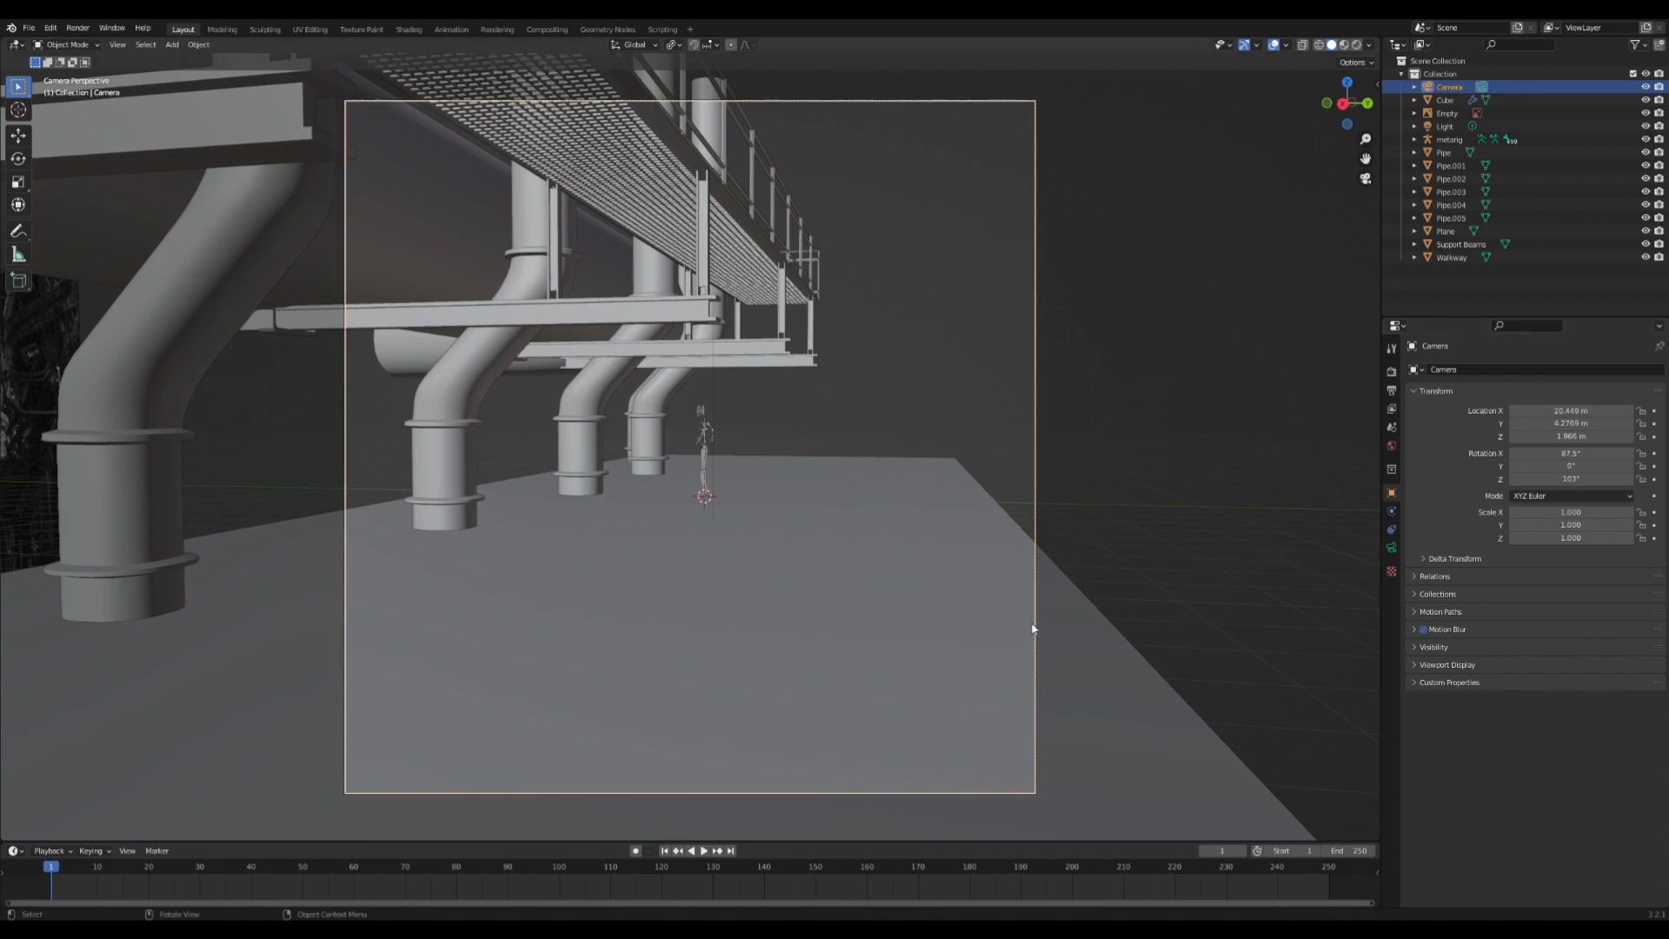
key("ctrl+s")
- Inspect the railed walkway, the pipes and the floor from several angles outside the camera view
middle_click_drag(985, 322, 767, 324)
scroll(793, 302, "down", 6)
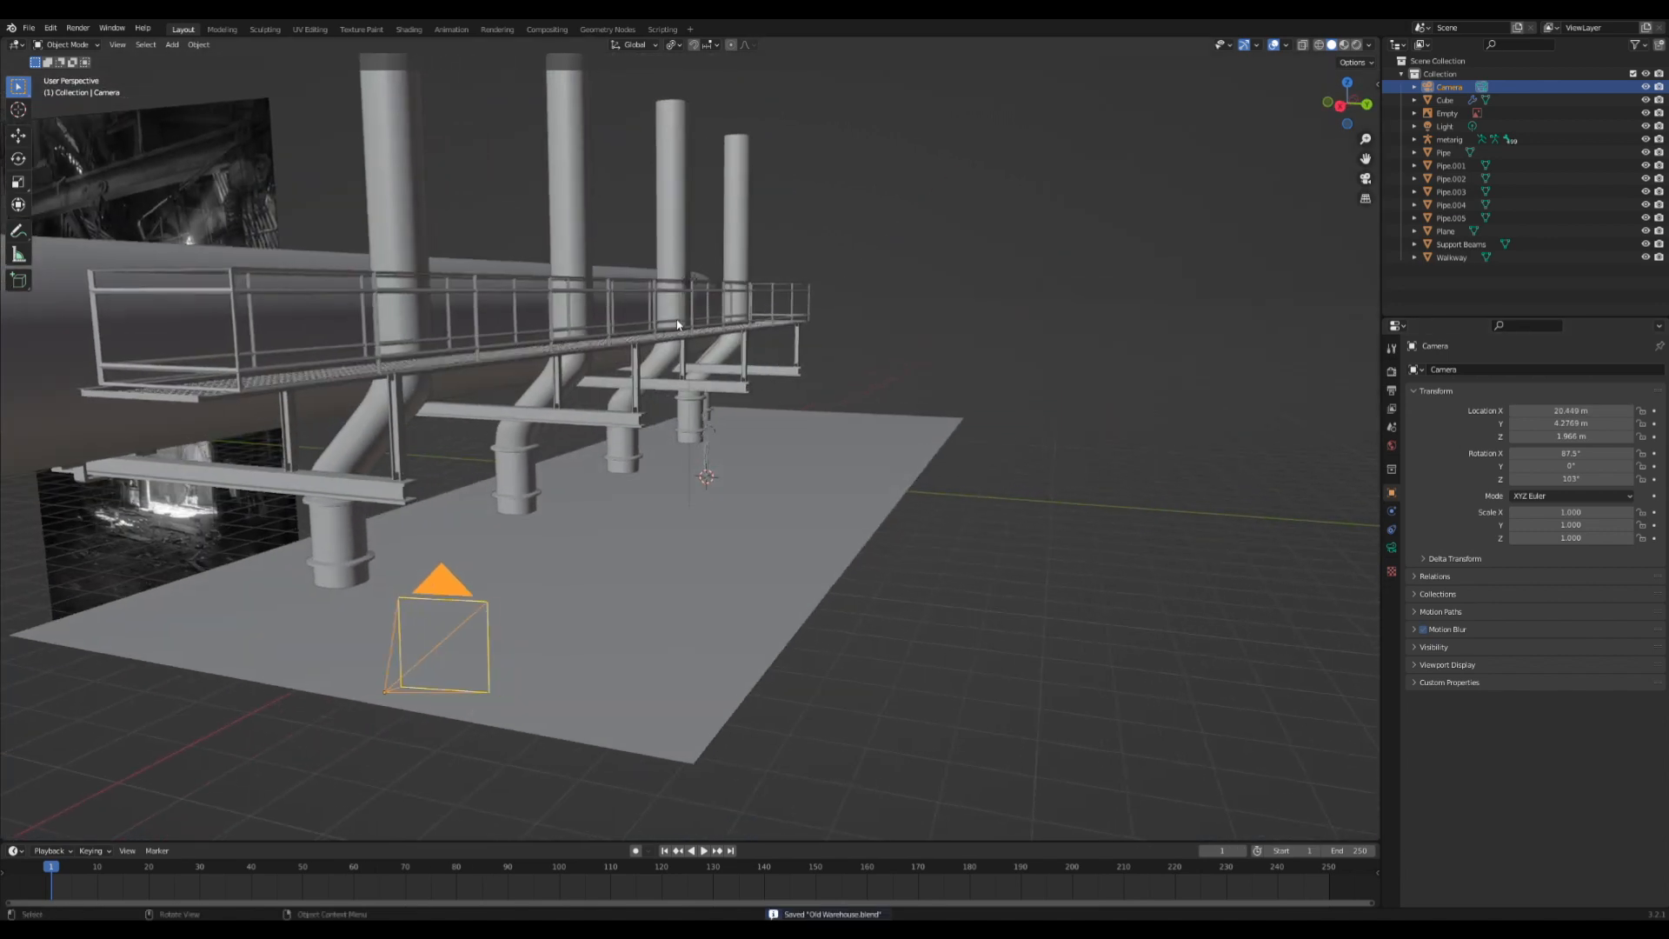
left_click(733, 331)
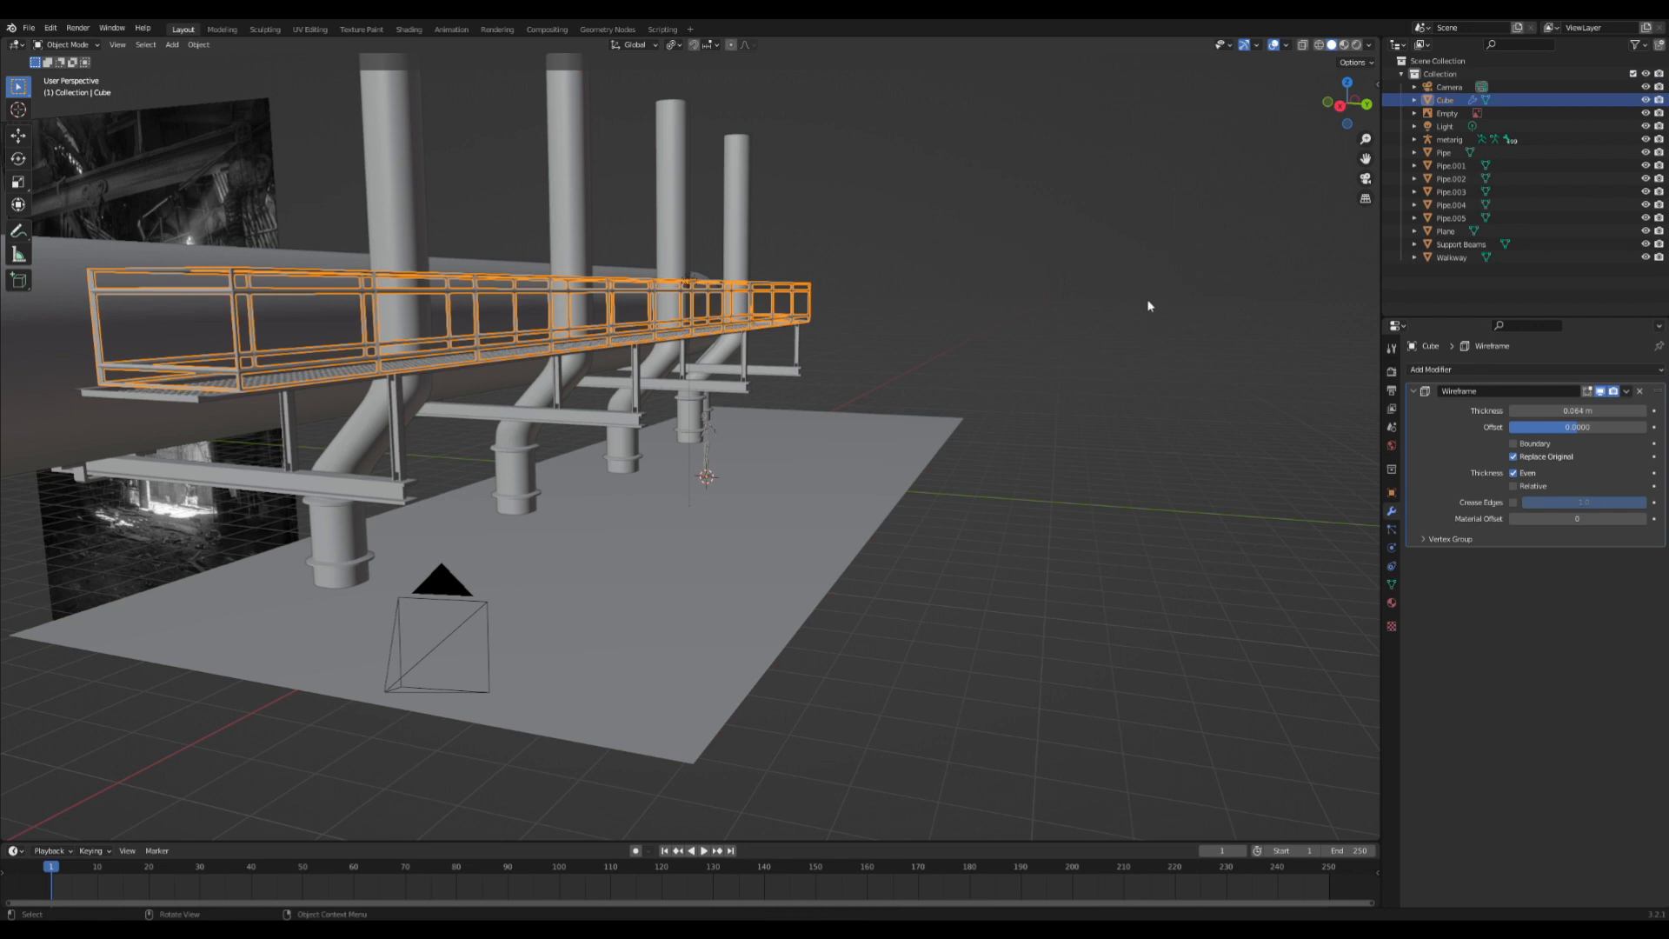
middle_click_drag(969, 376, 815, 365)
left_click(916, 384)
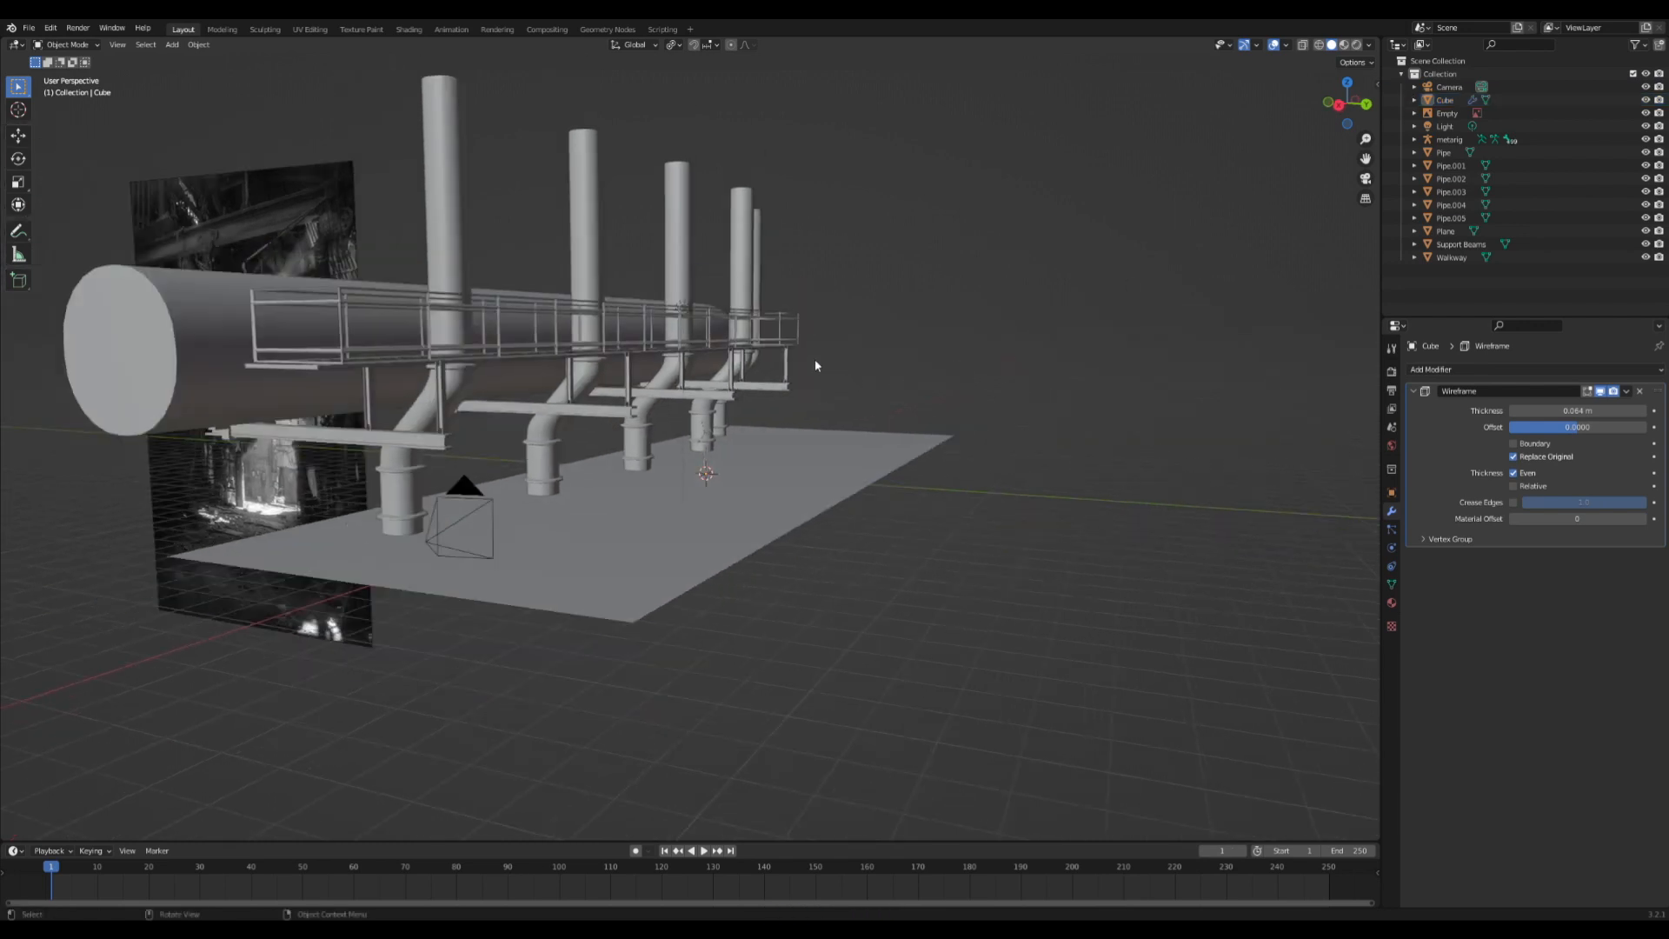
middle_click_drag(625, 354, 645, 354)
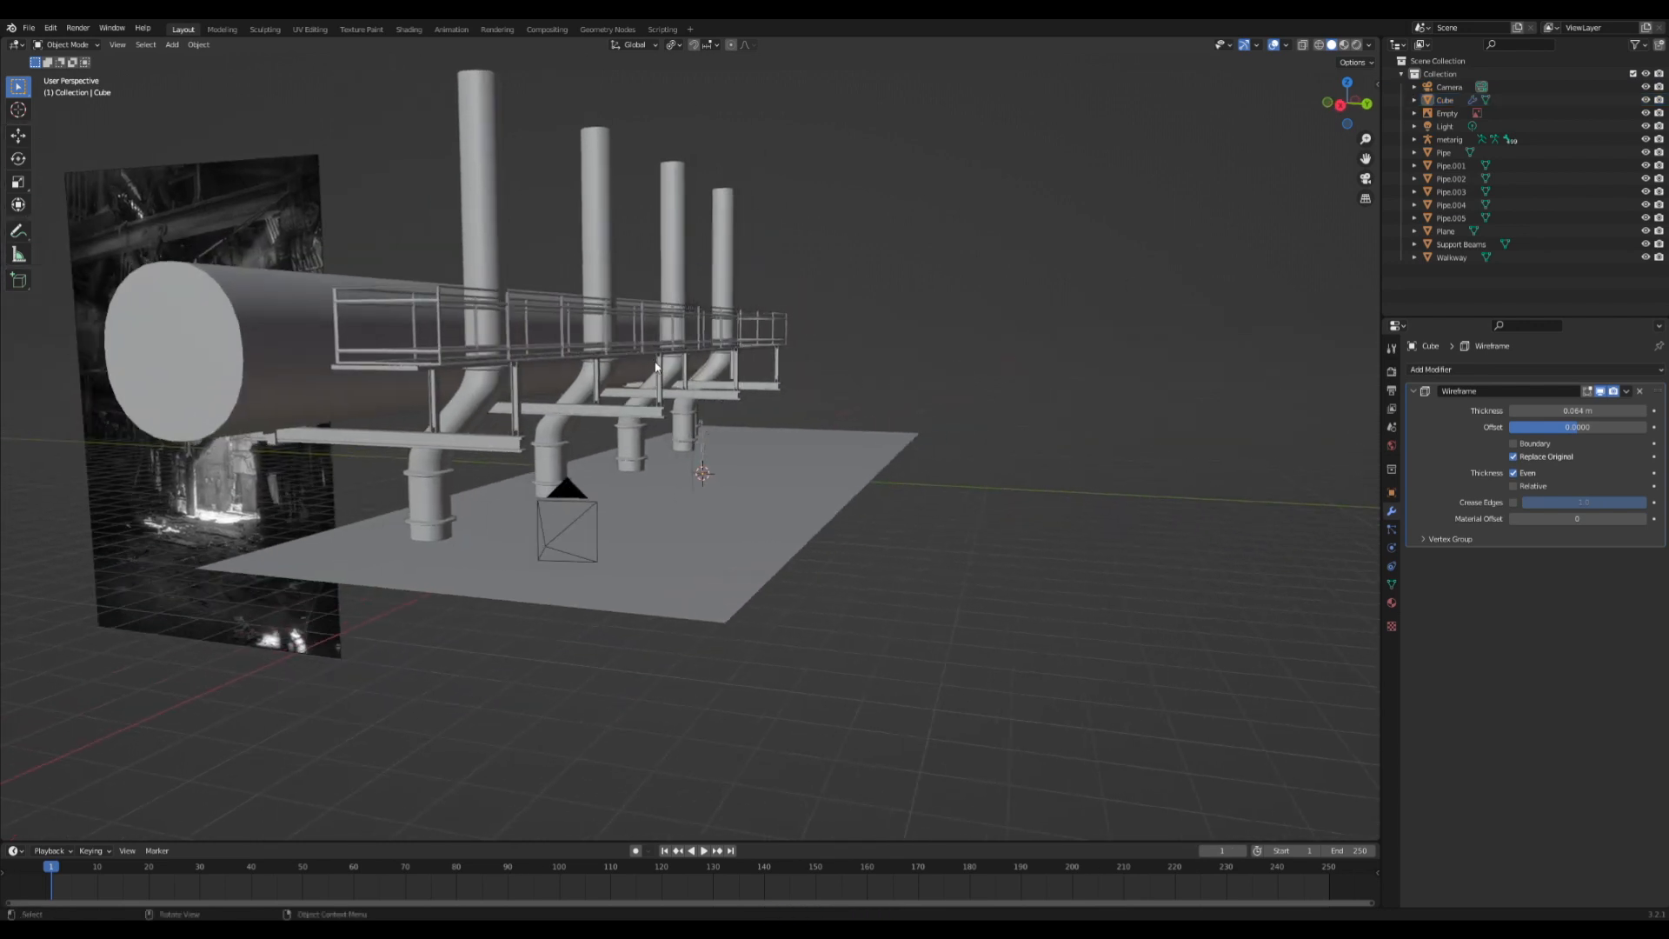
left_click(759, 447)
middle_click_drag(760, 446, 583, 415)
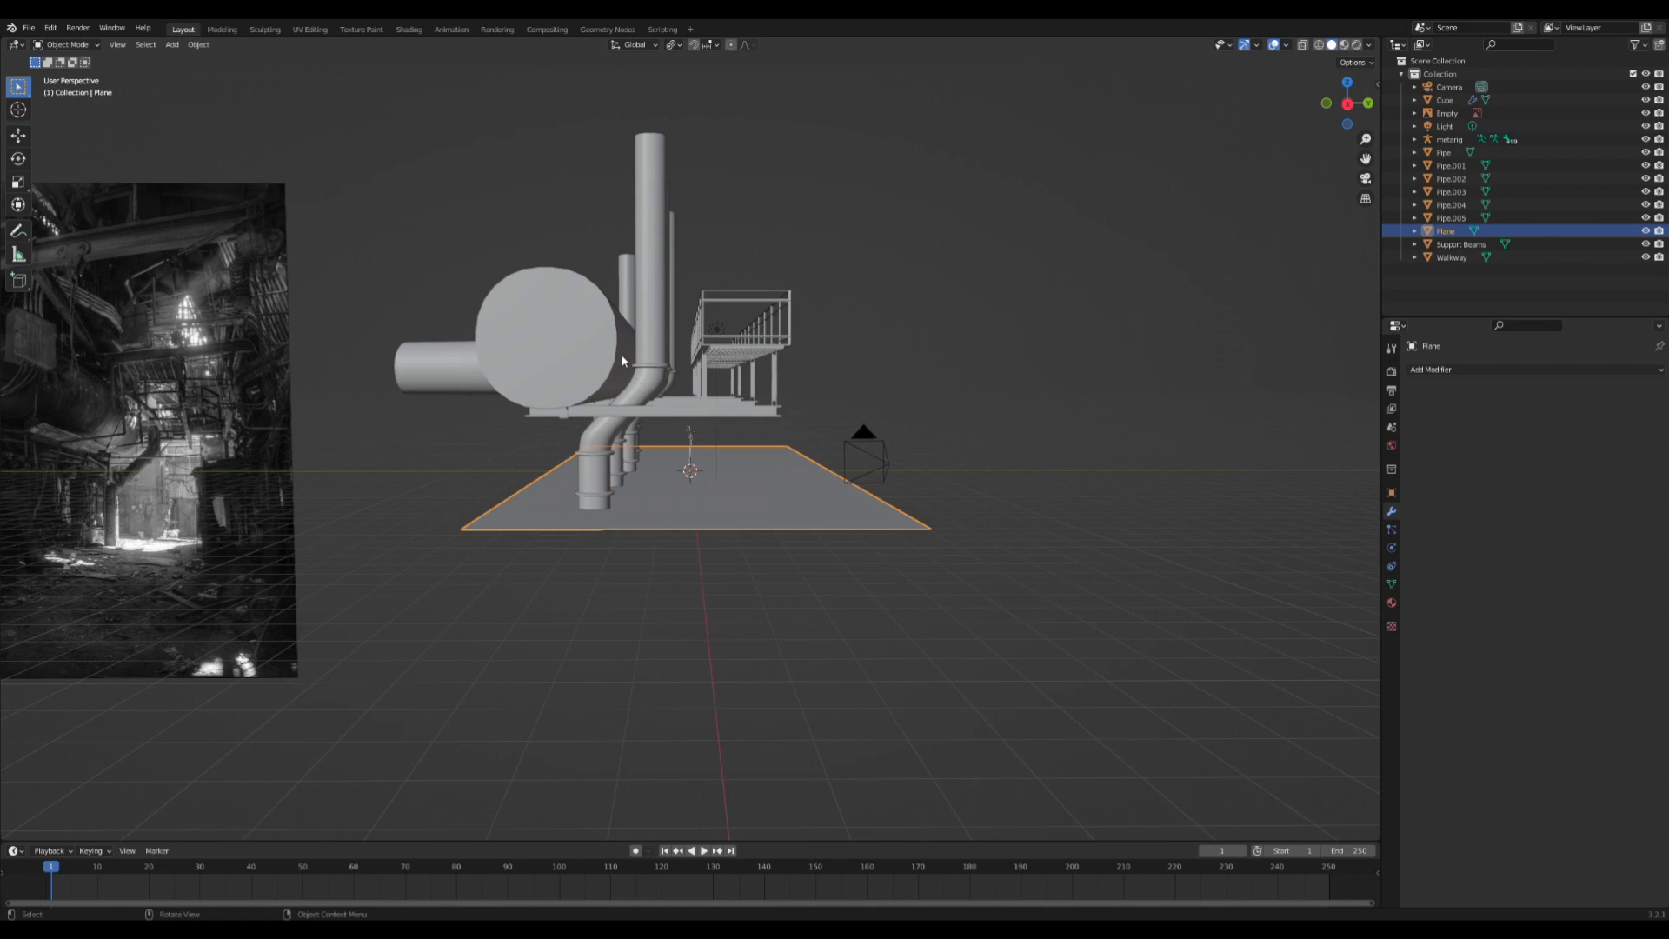
mouse_move(622, 360)
middle_mouse_down()
mouse_move(660, 294)
mouse_move(618, 334)
middle_mouse_up()
- Select the five vertical pipes and the large horizontal pipe, and make linked duplicates of them in place in top view
left_click(660, 294)
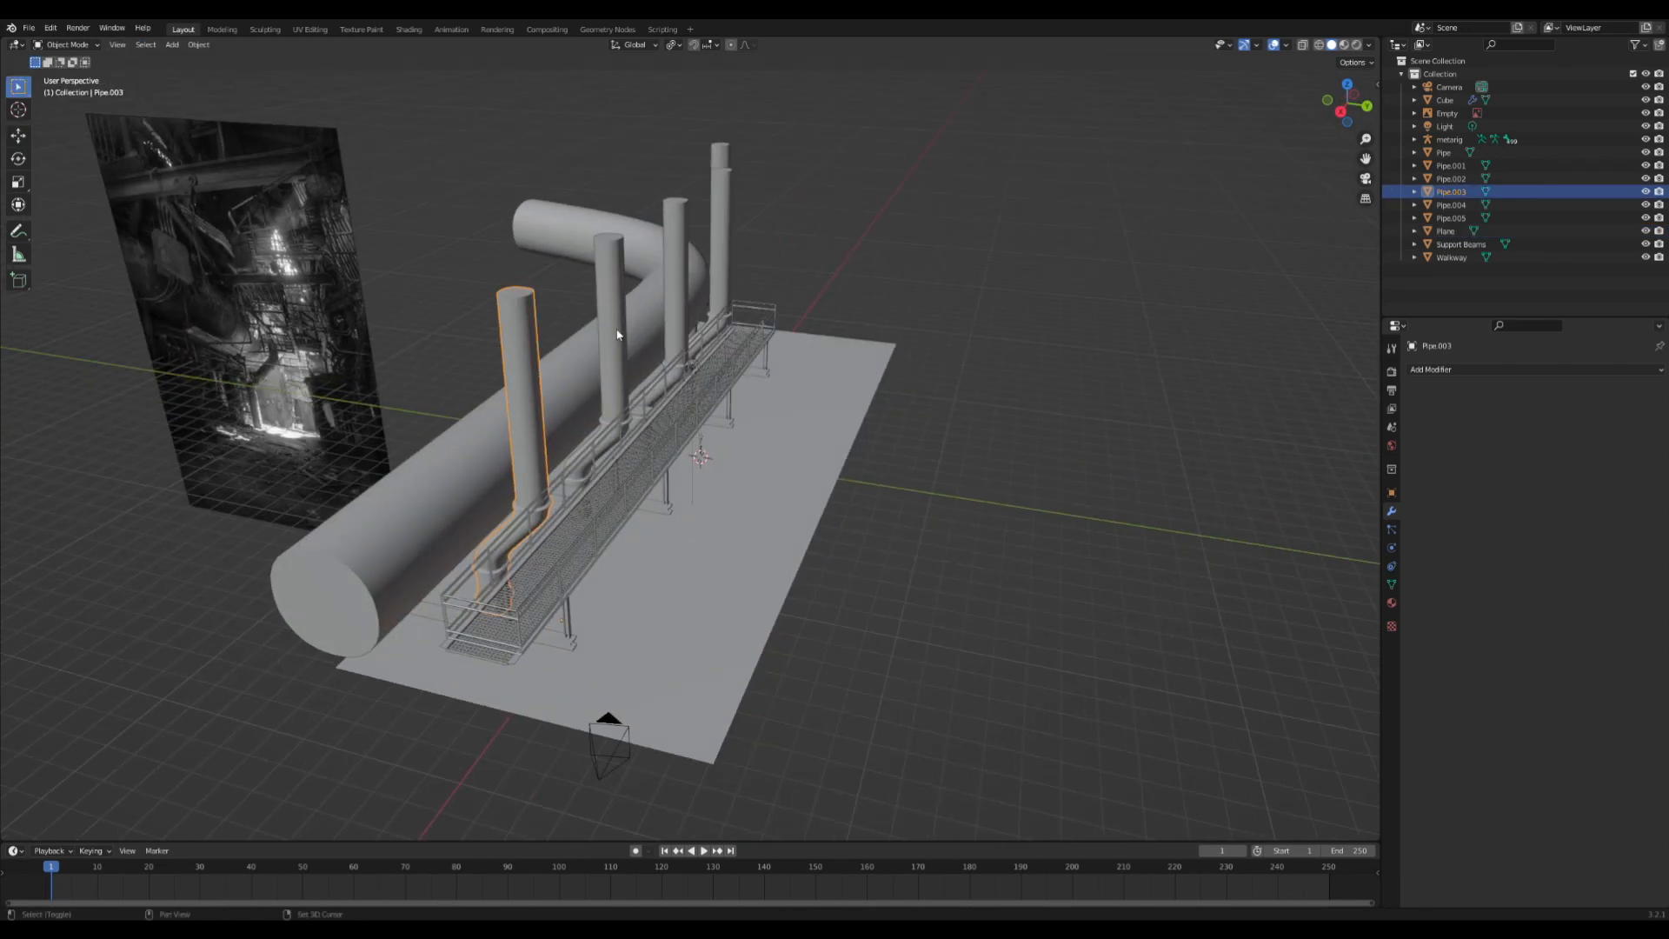
left_click(617, 335, "shift")
left_click(675, 309, "shift")
left_click(716, 233, "shift")
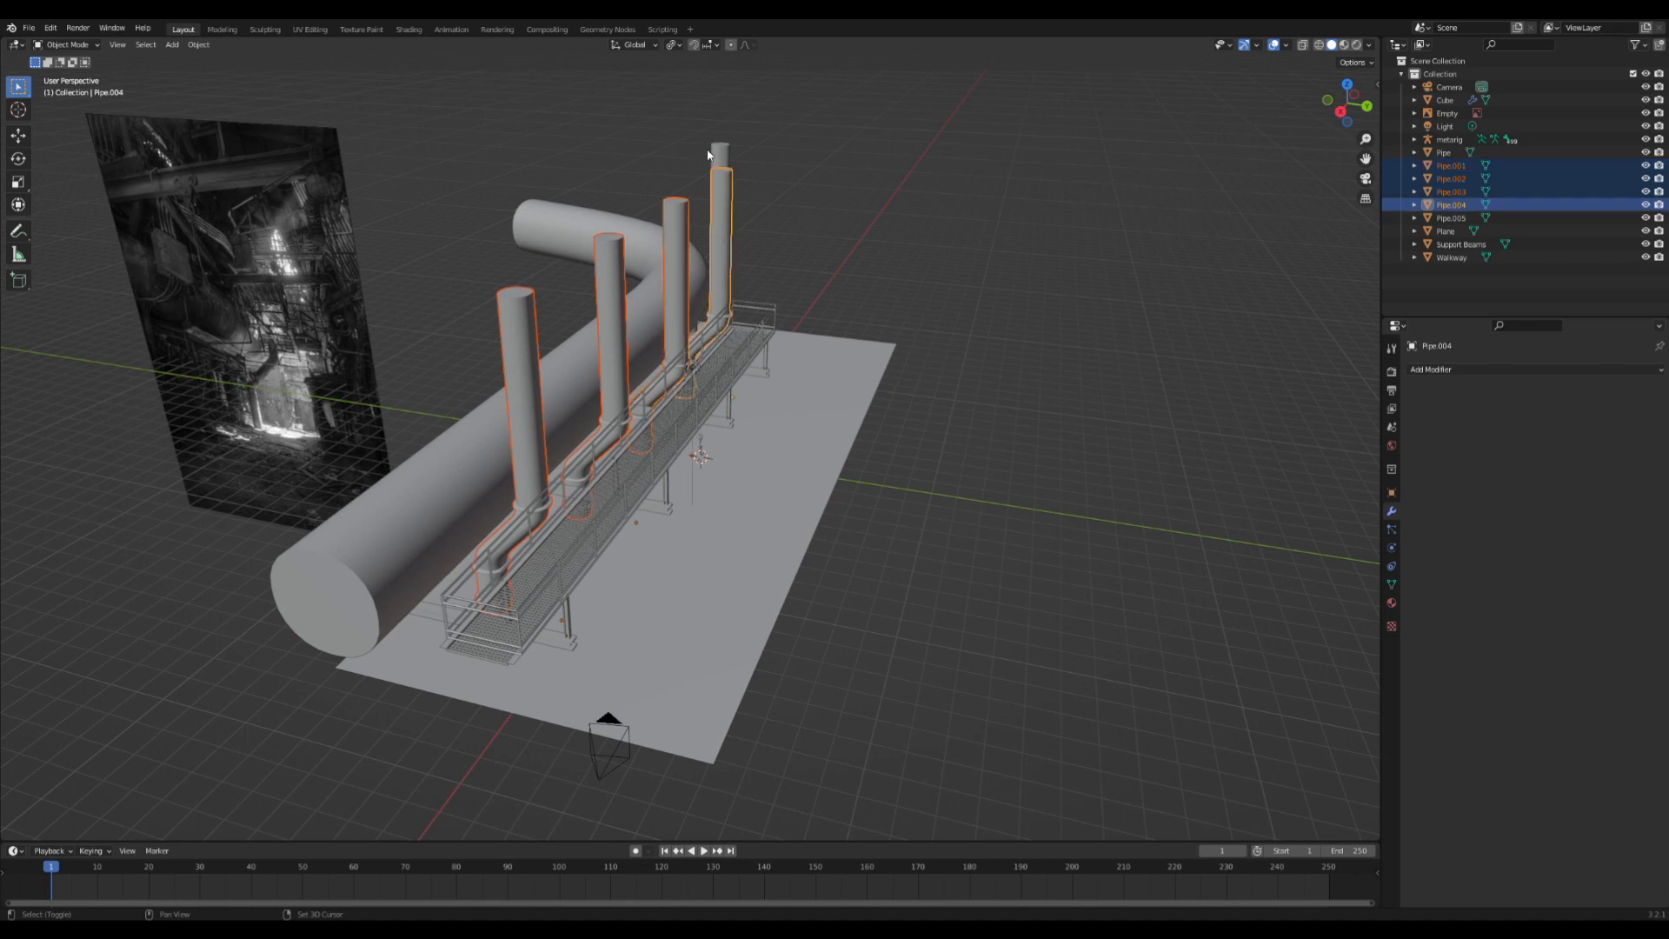
left_click(708, 154, "shift")
left_click(696, 258, "shift")
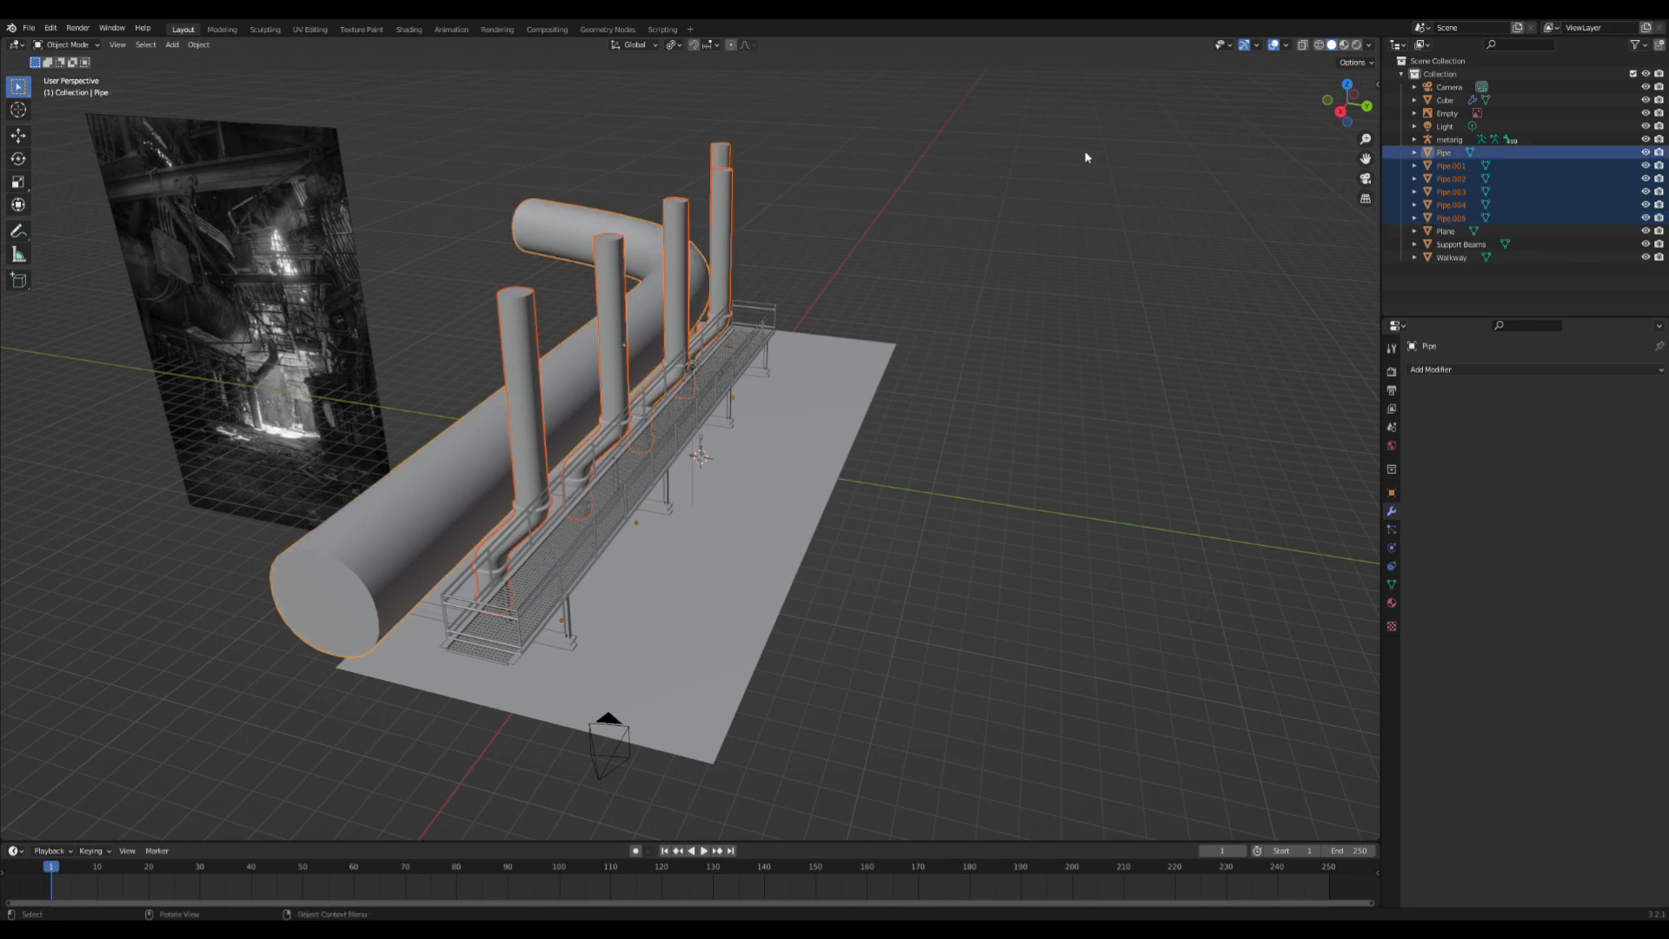
left_click(1347, 84)
key("alt+d")
key("Escape")
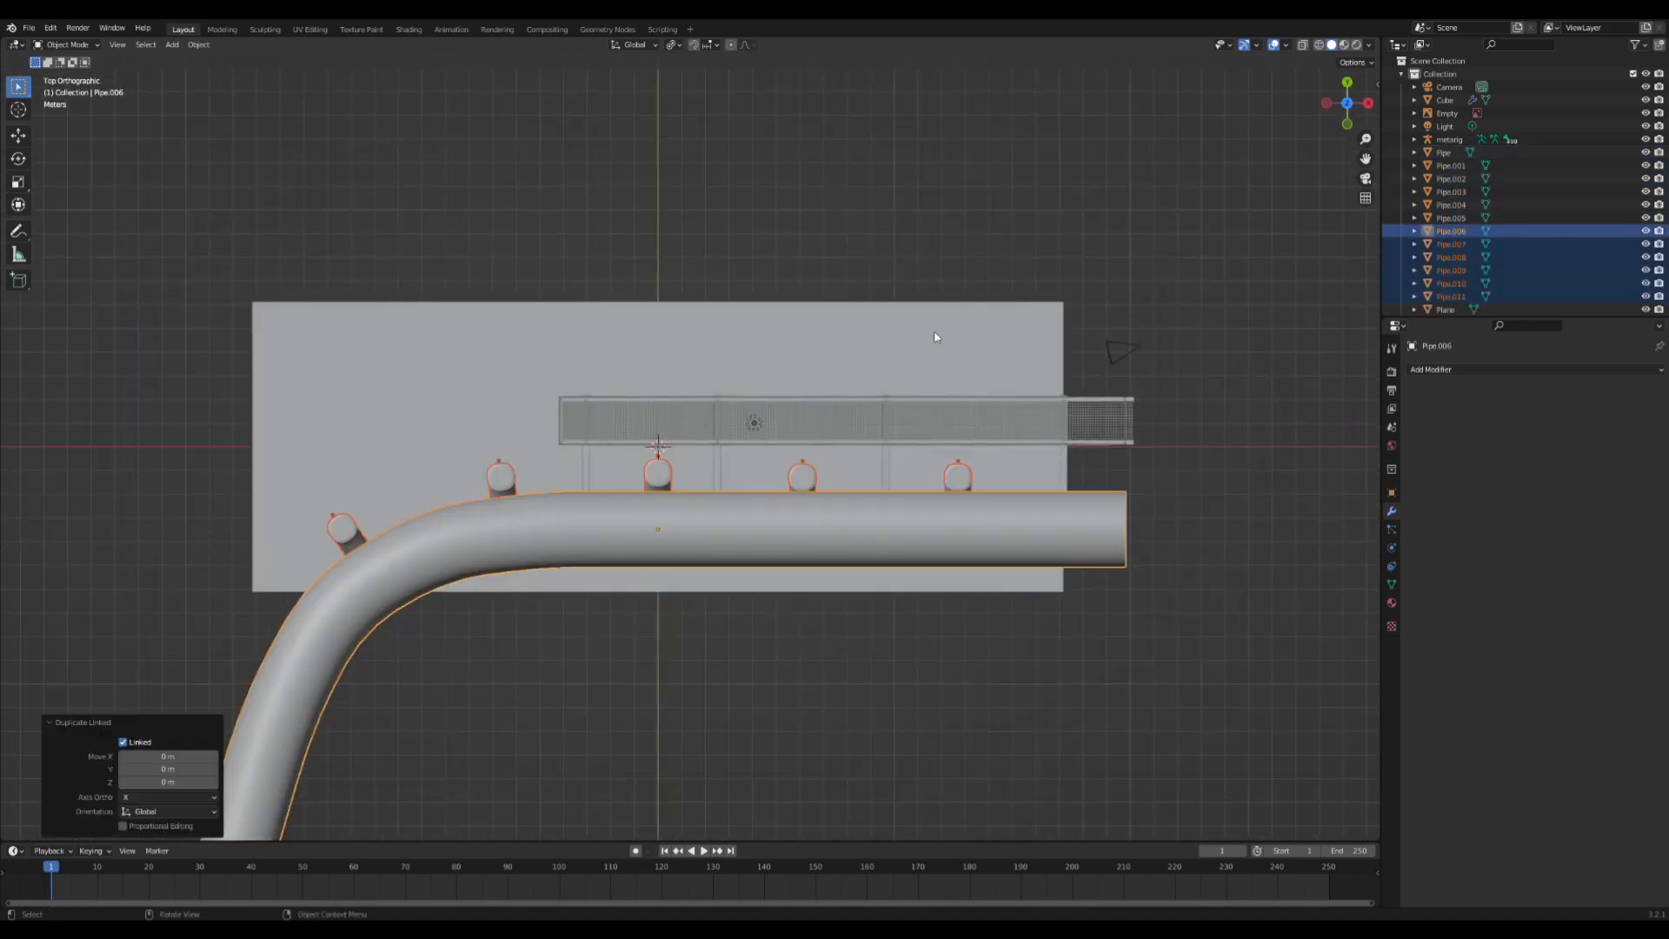
- Try to mirror the duplicated pipes by scaling them by -1 along Y with the current pivot
type("sy")
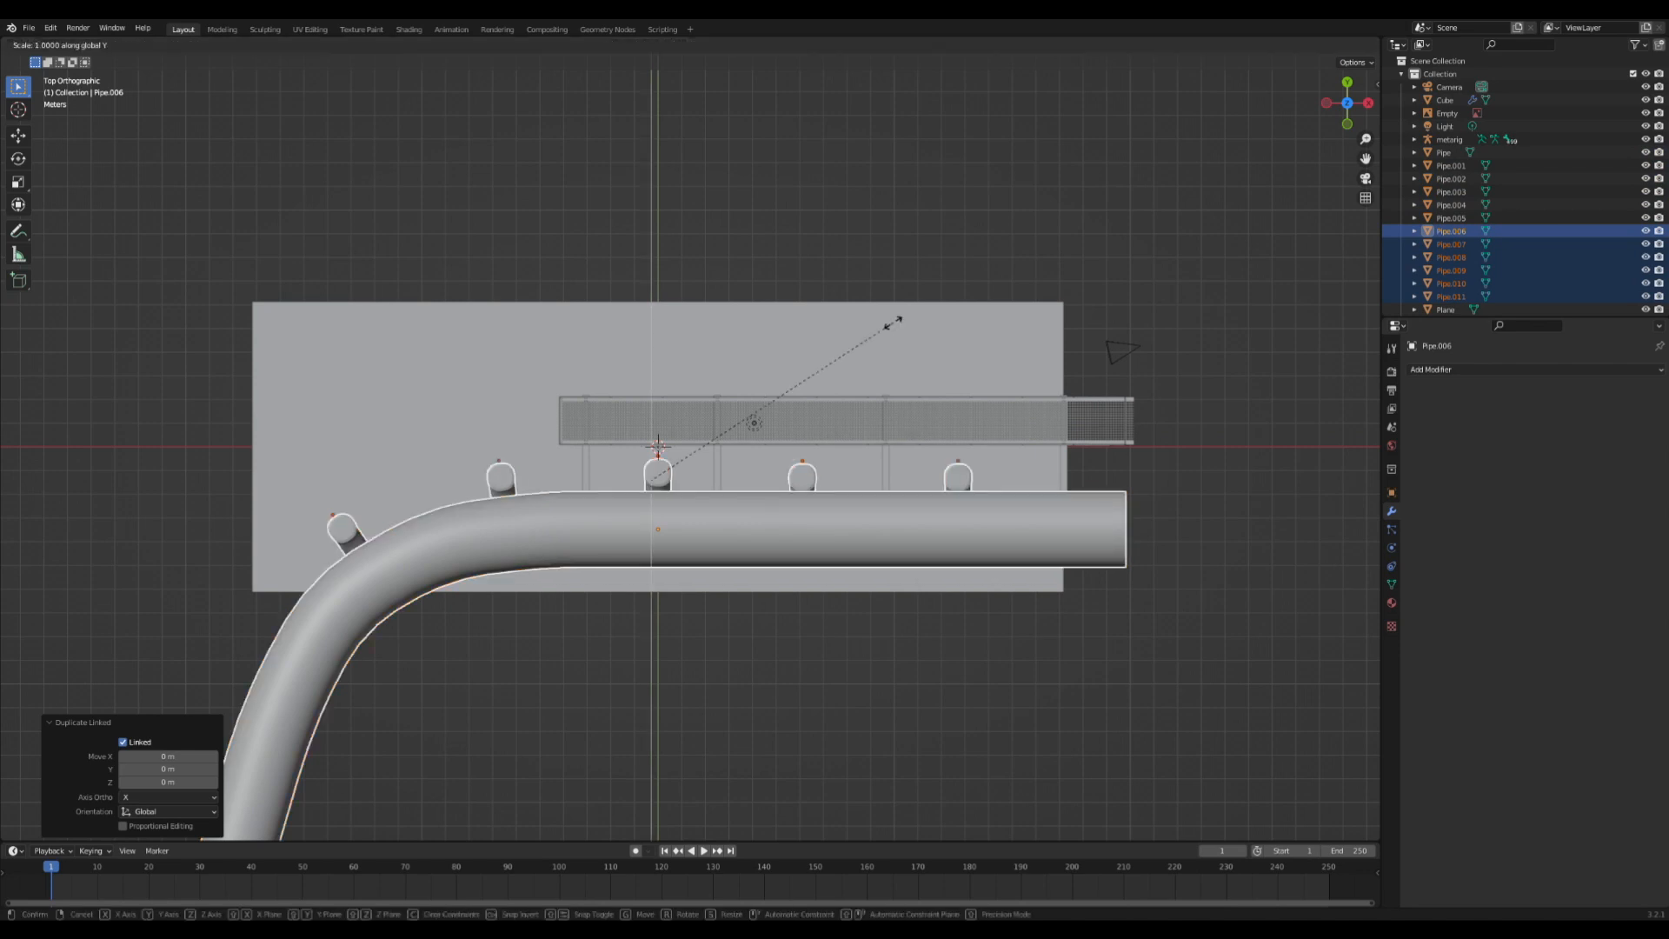
type("-1")
key("Return")
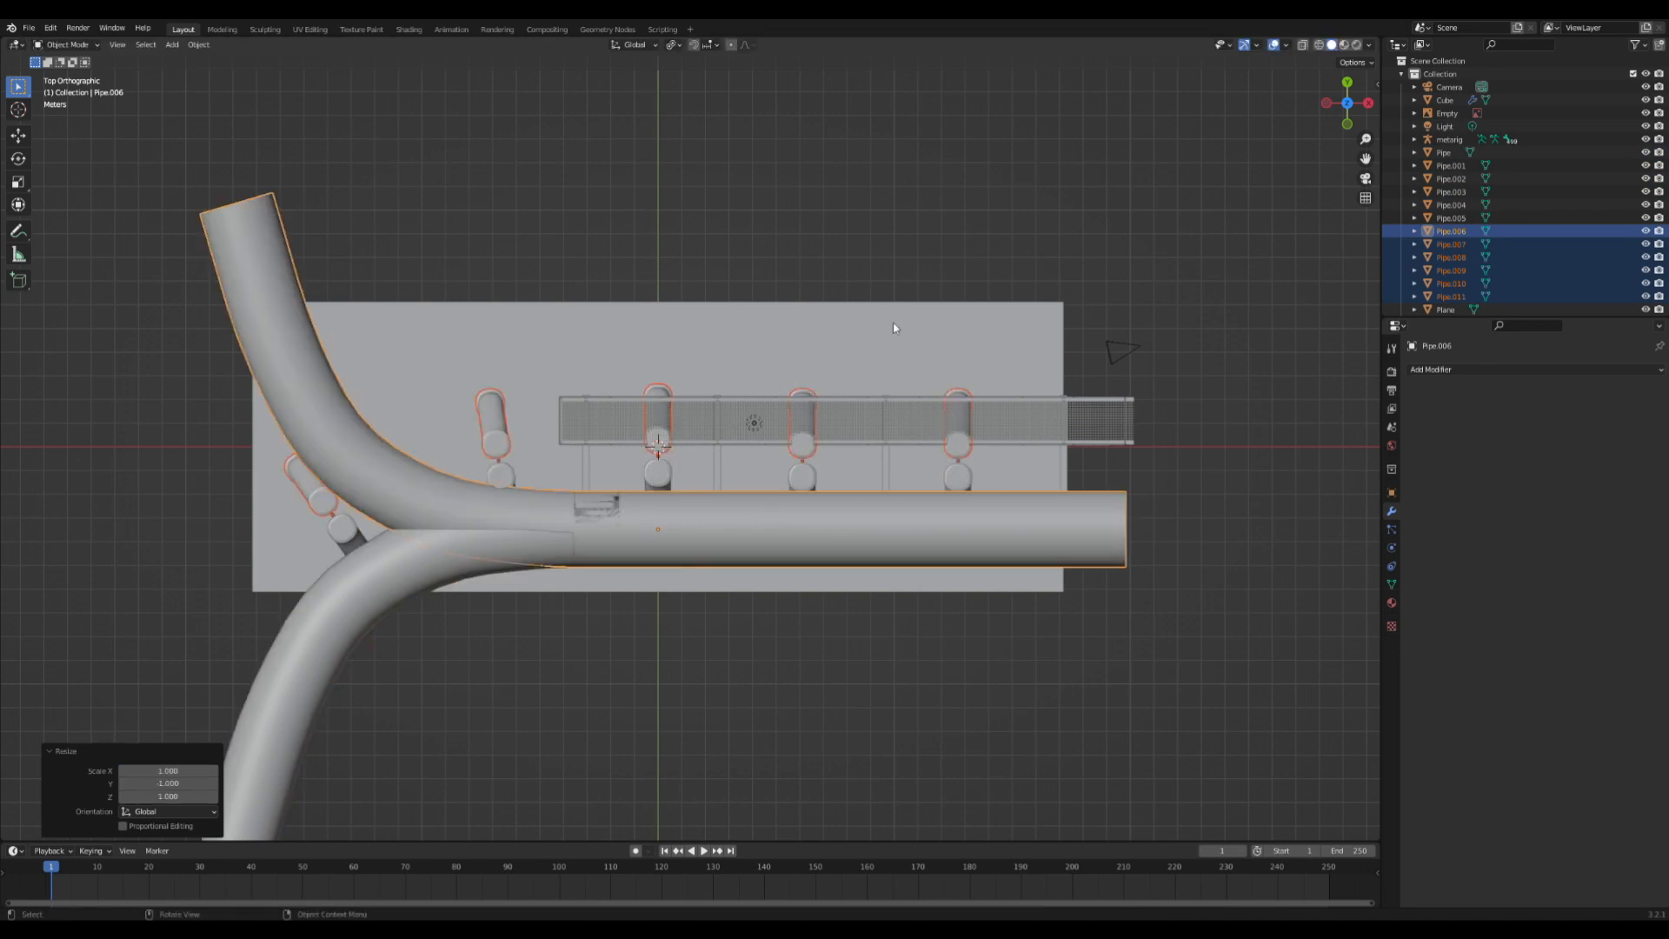
key("ctrl+z")
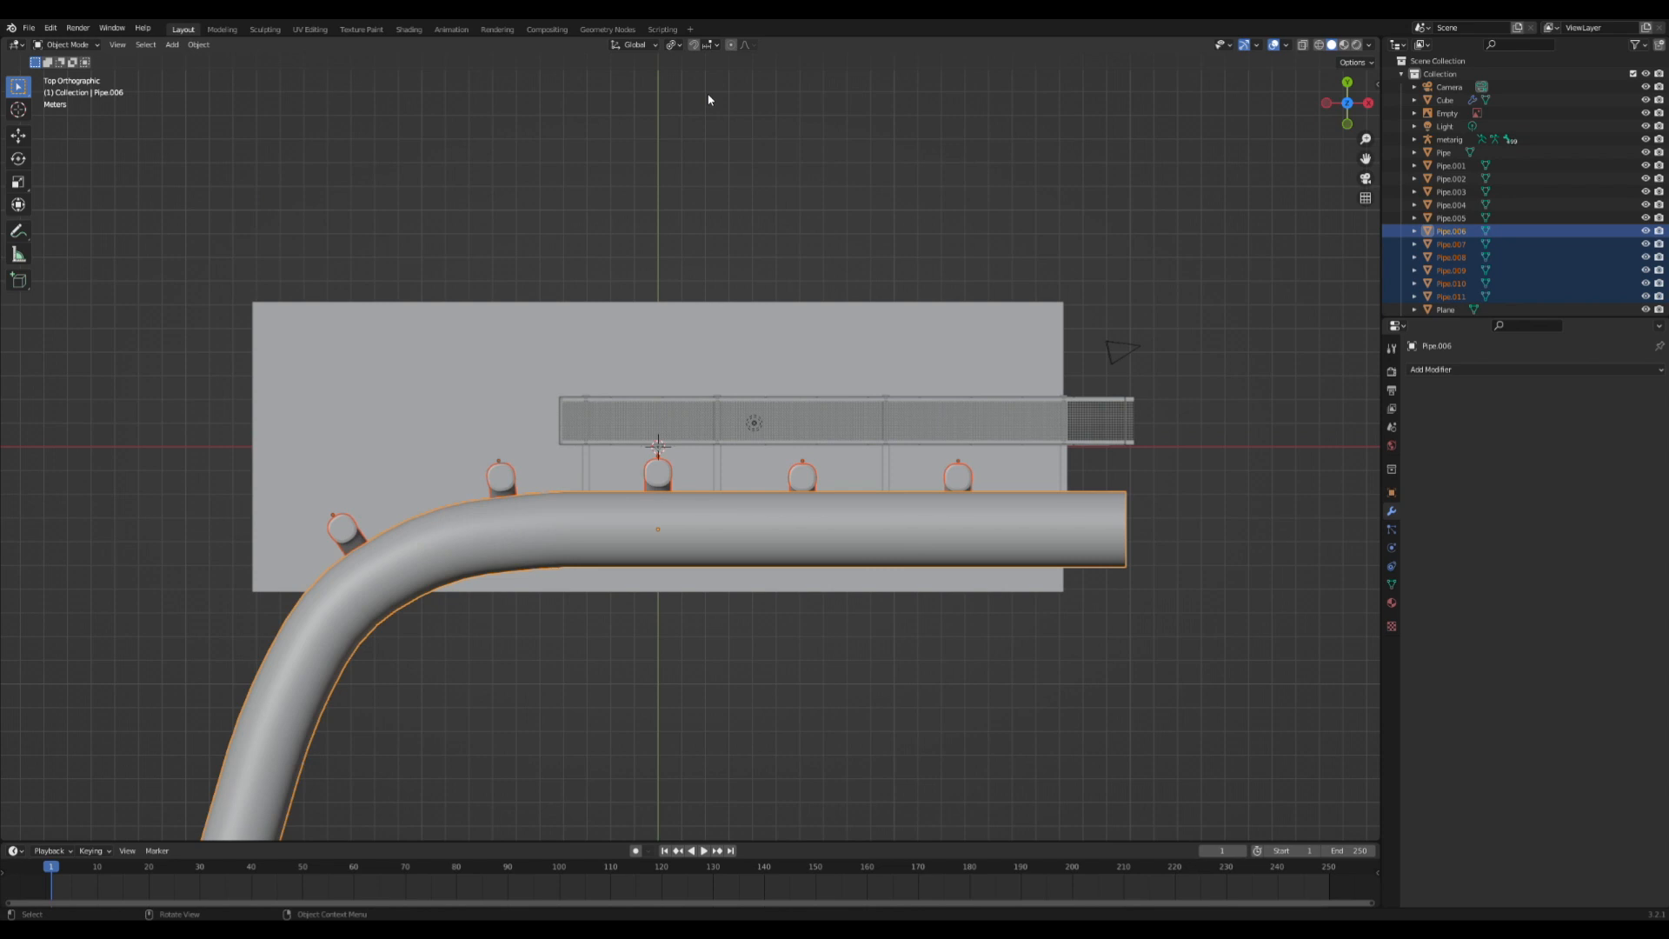
- Set the transform pivot to Median Point and mirror the duplicated pipes with a scale of -1 along Y
left_click(675, 45)
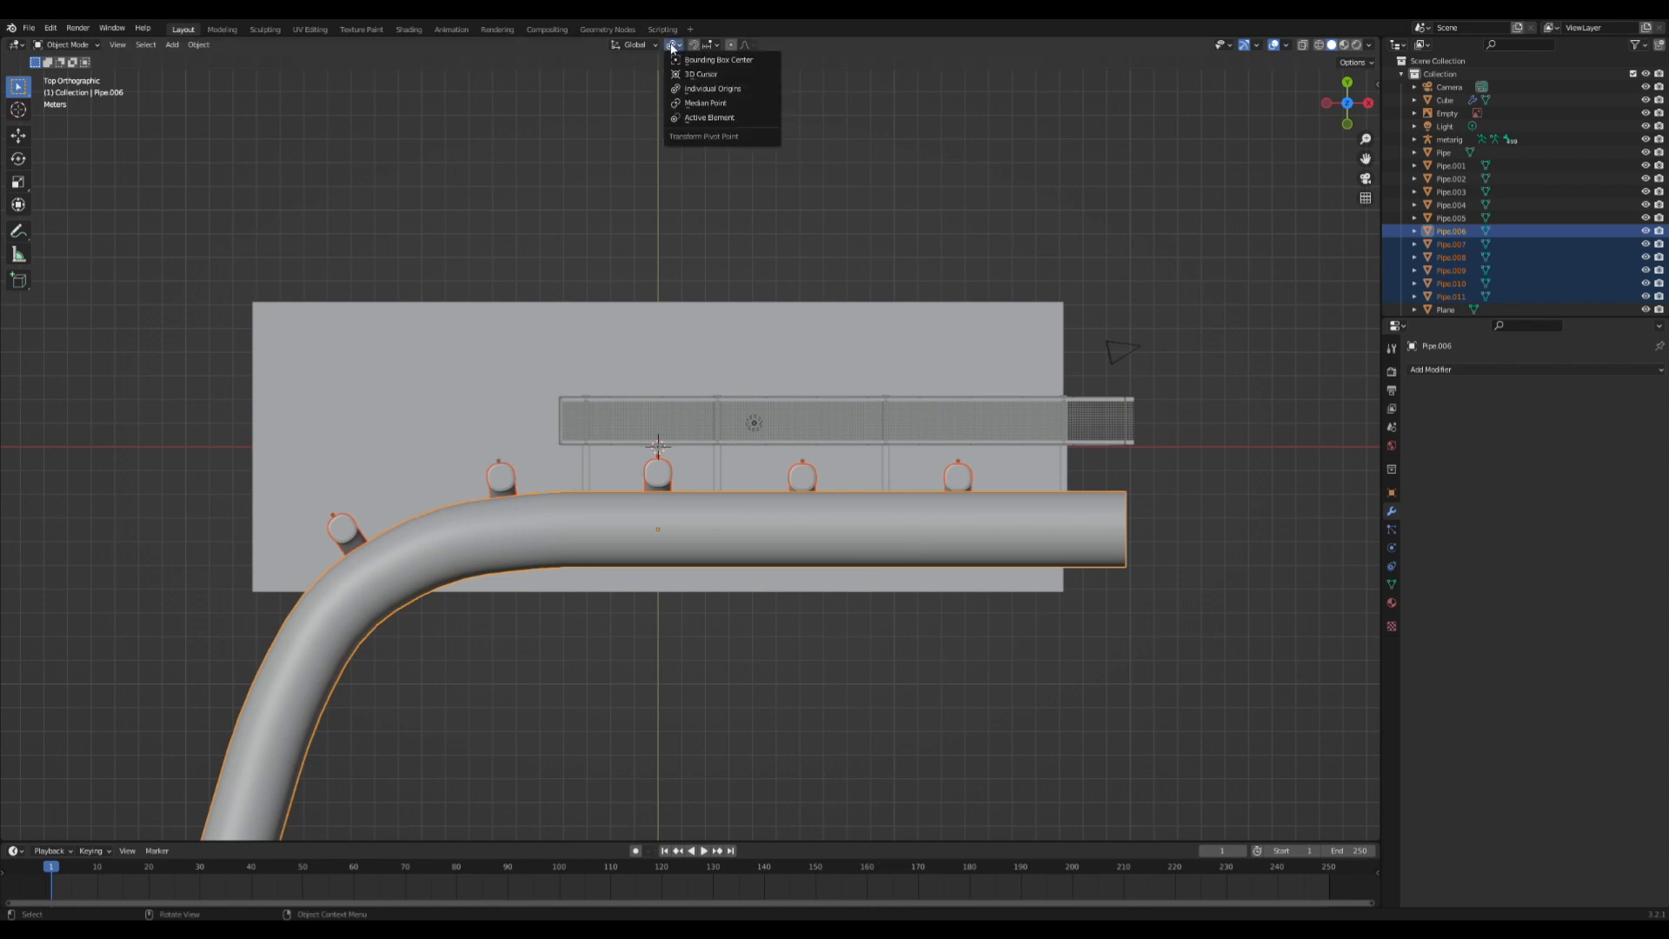
left_click(715, 103)
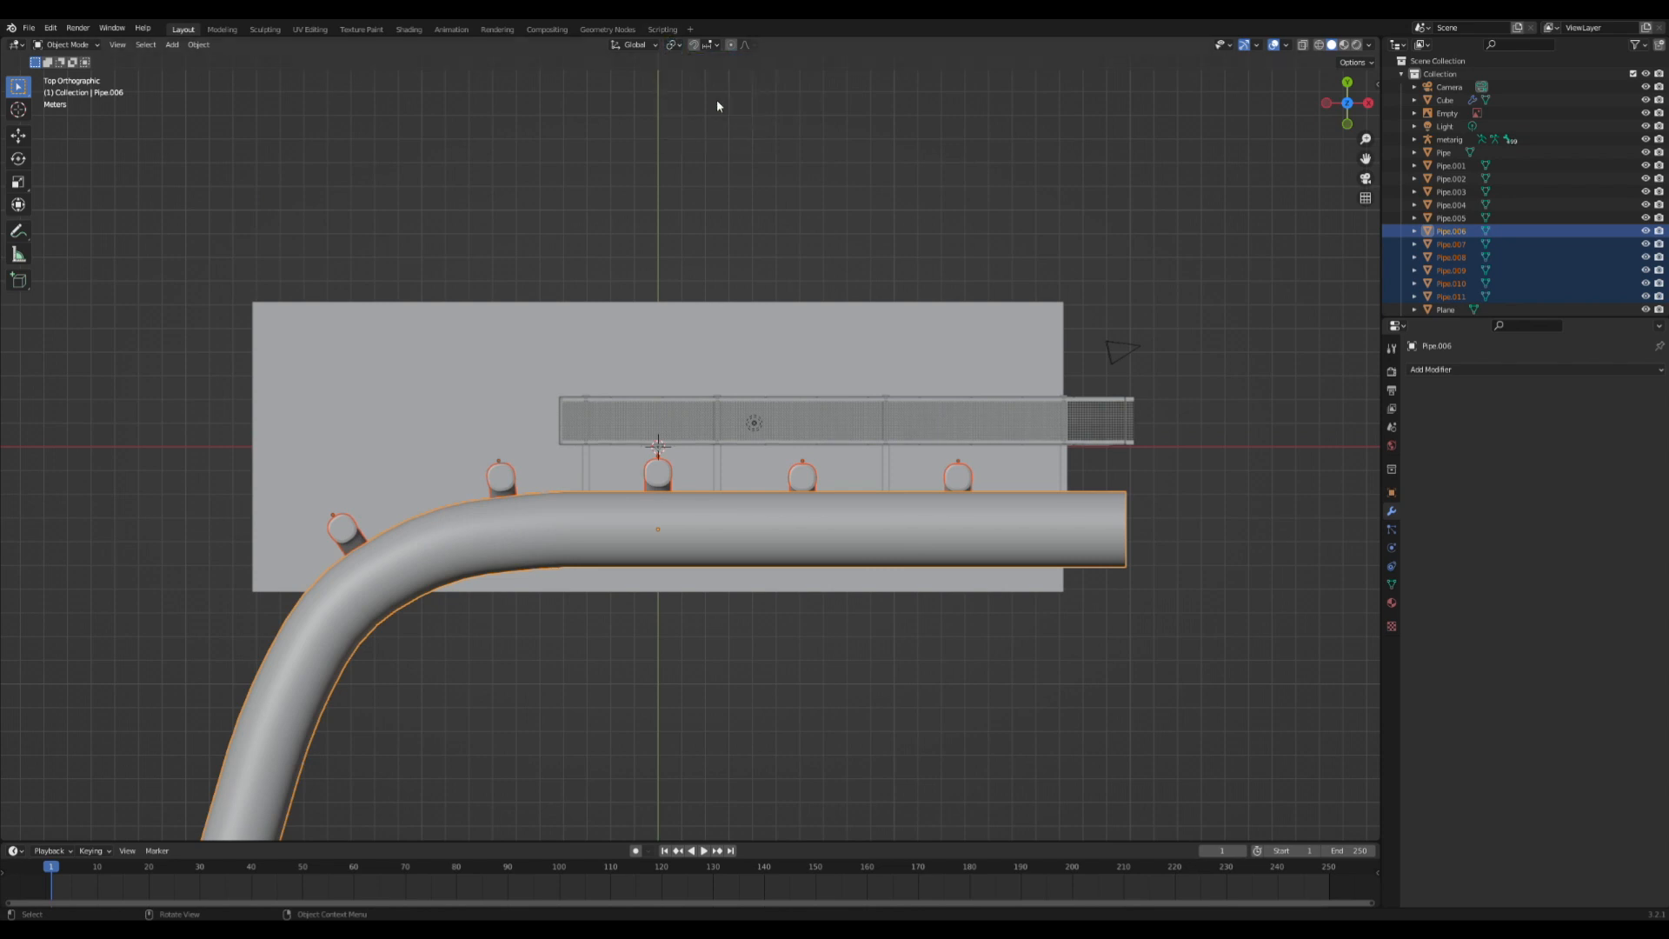
key("shift+d")
key("Escape")
type("sy-1")
key("Return")
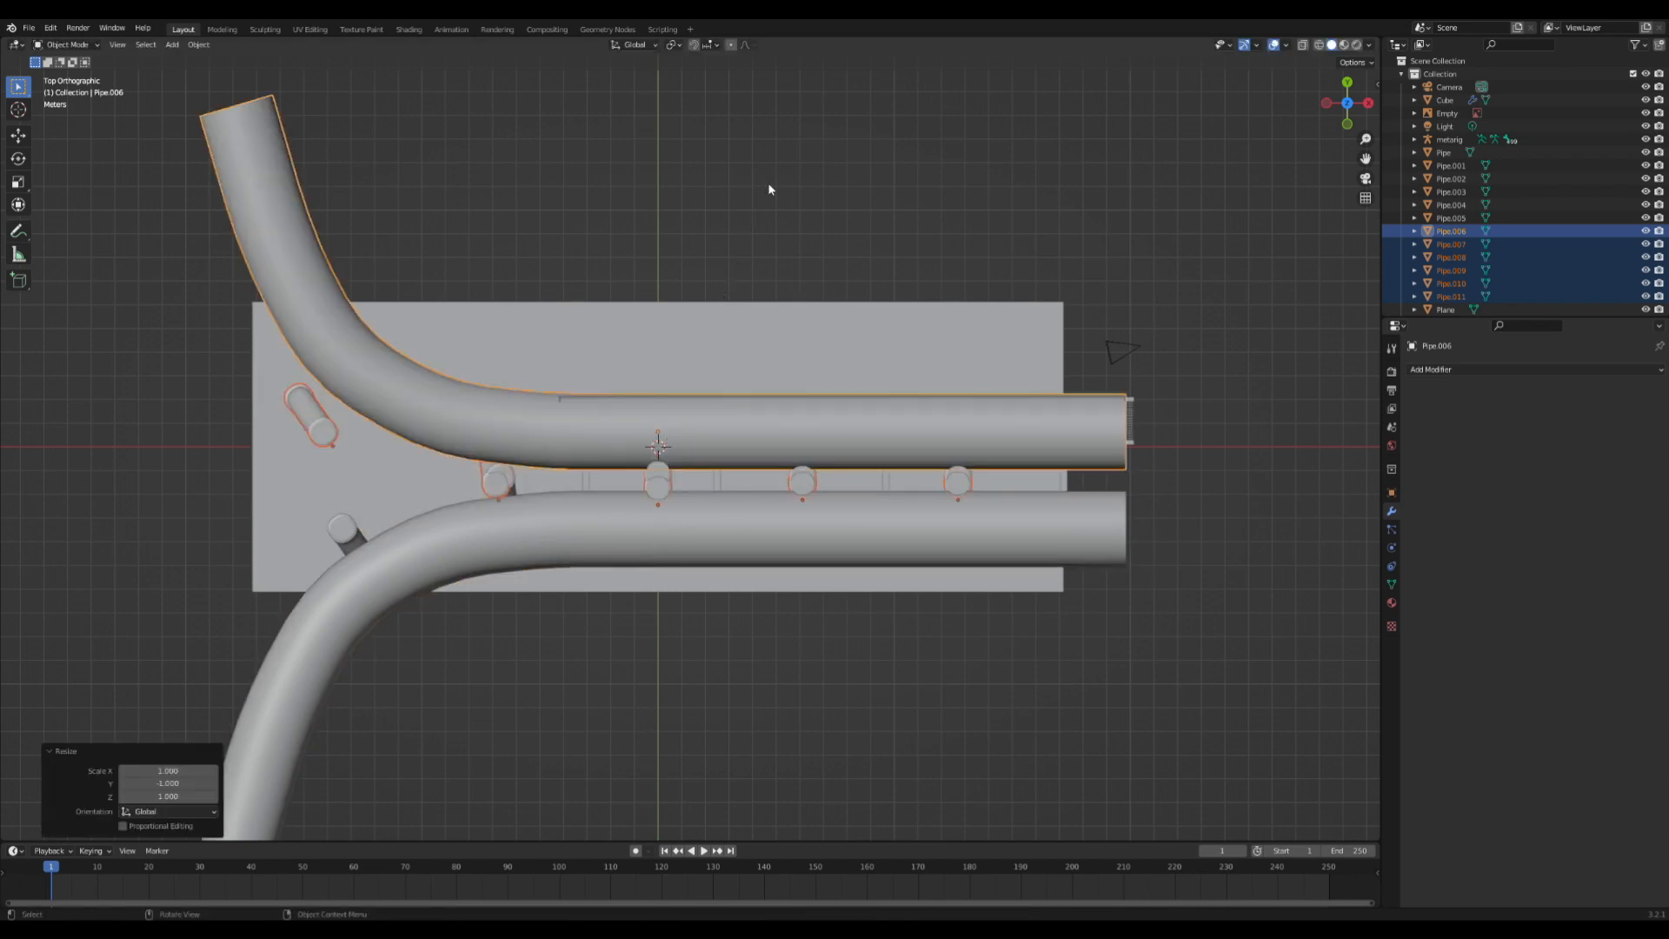
- Move the mirrored pipes about 6.74 m along Y to the opposite side of the floor
key("g")
key("y")
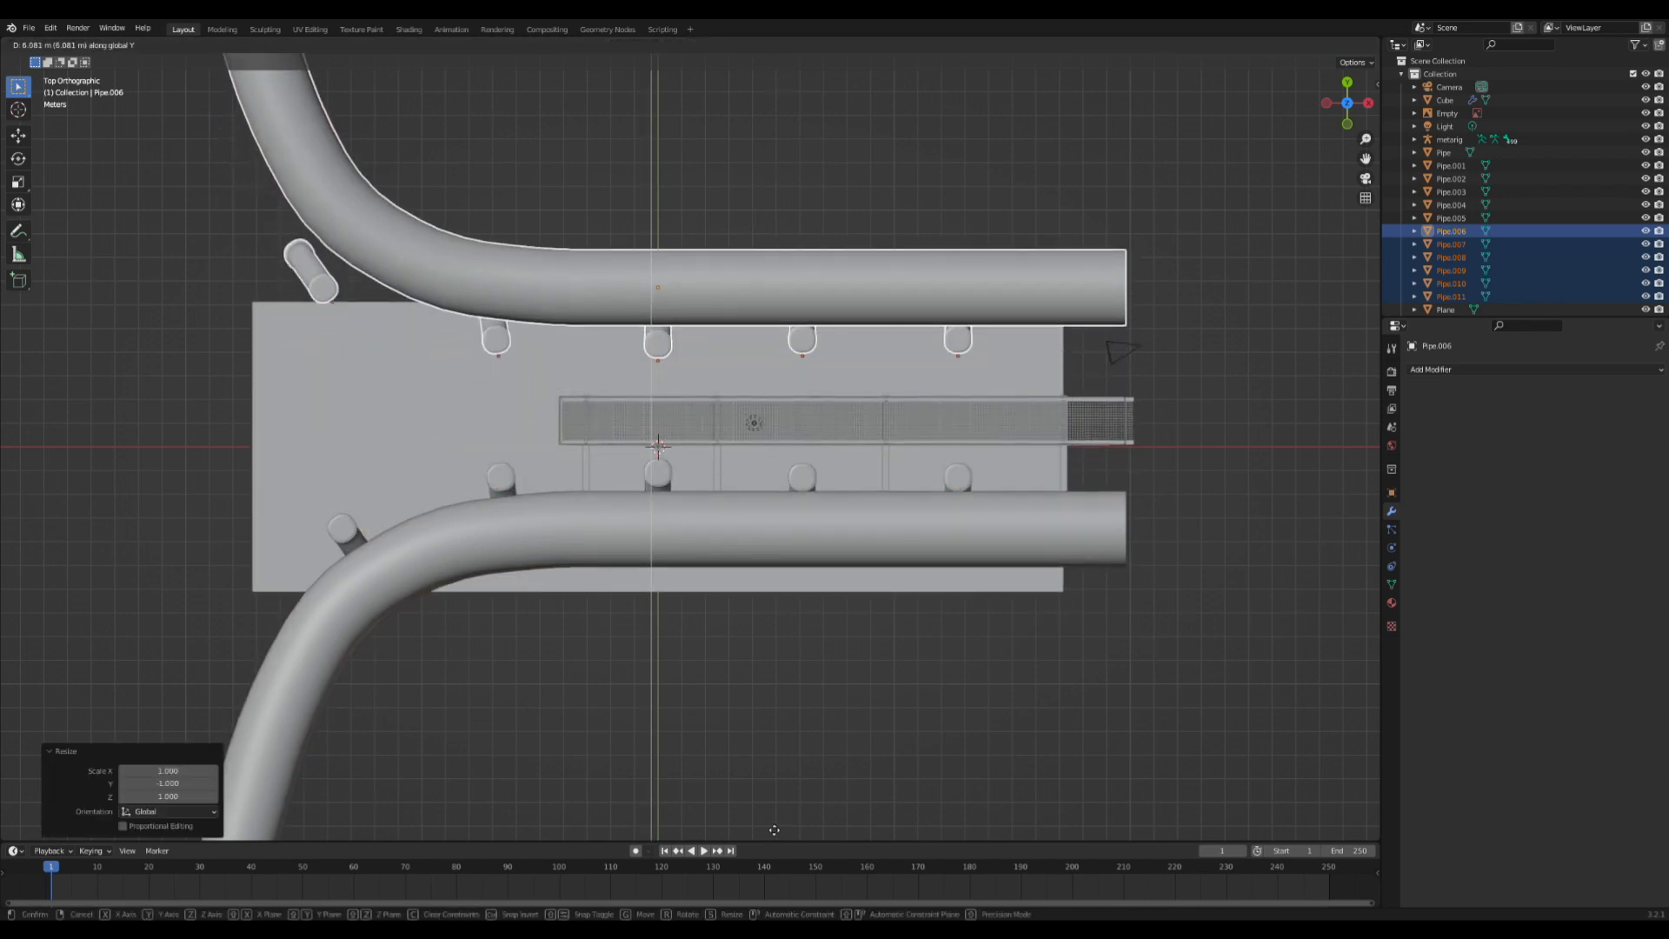
left_click(972, 297)
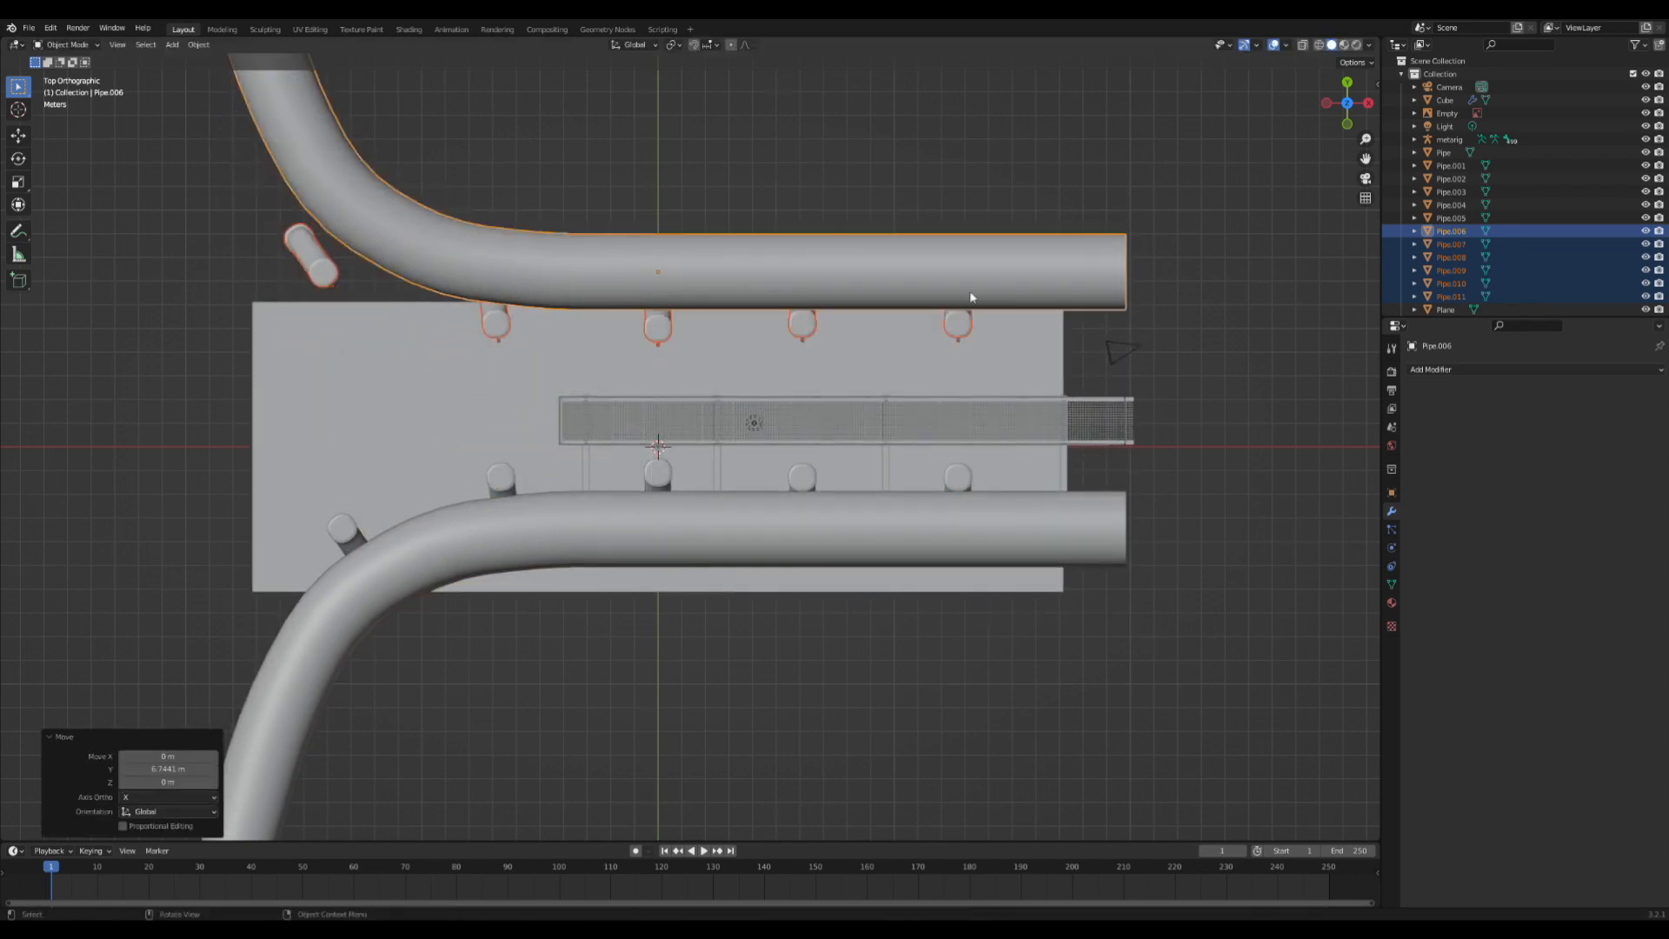
- In the camera view, select the floor plane and move it about 1.33 m along Y beneath the mirrored pipes
key("KP_0")
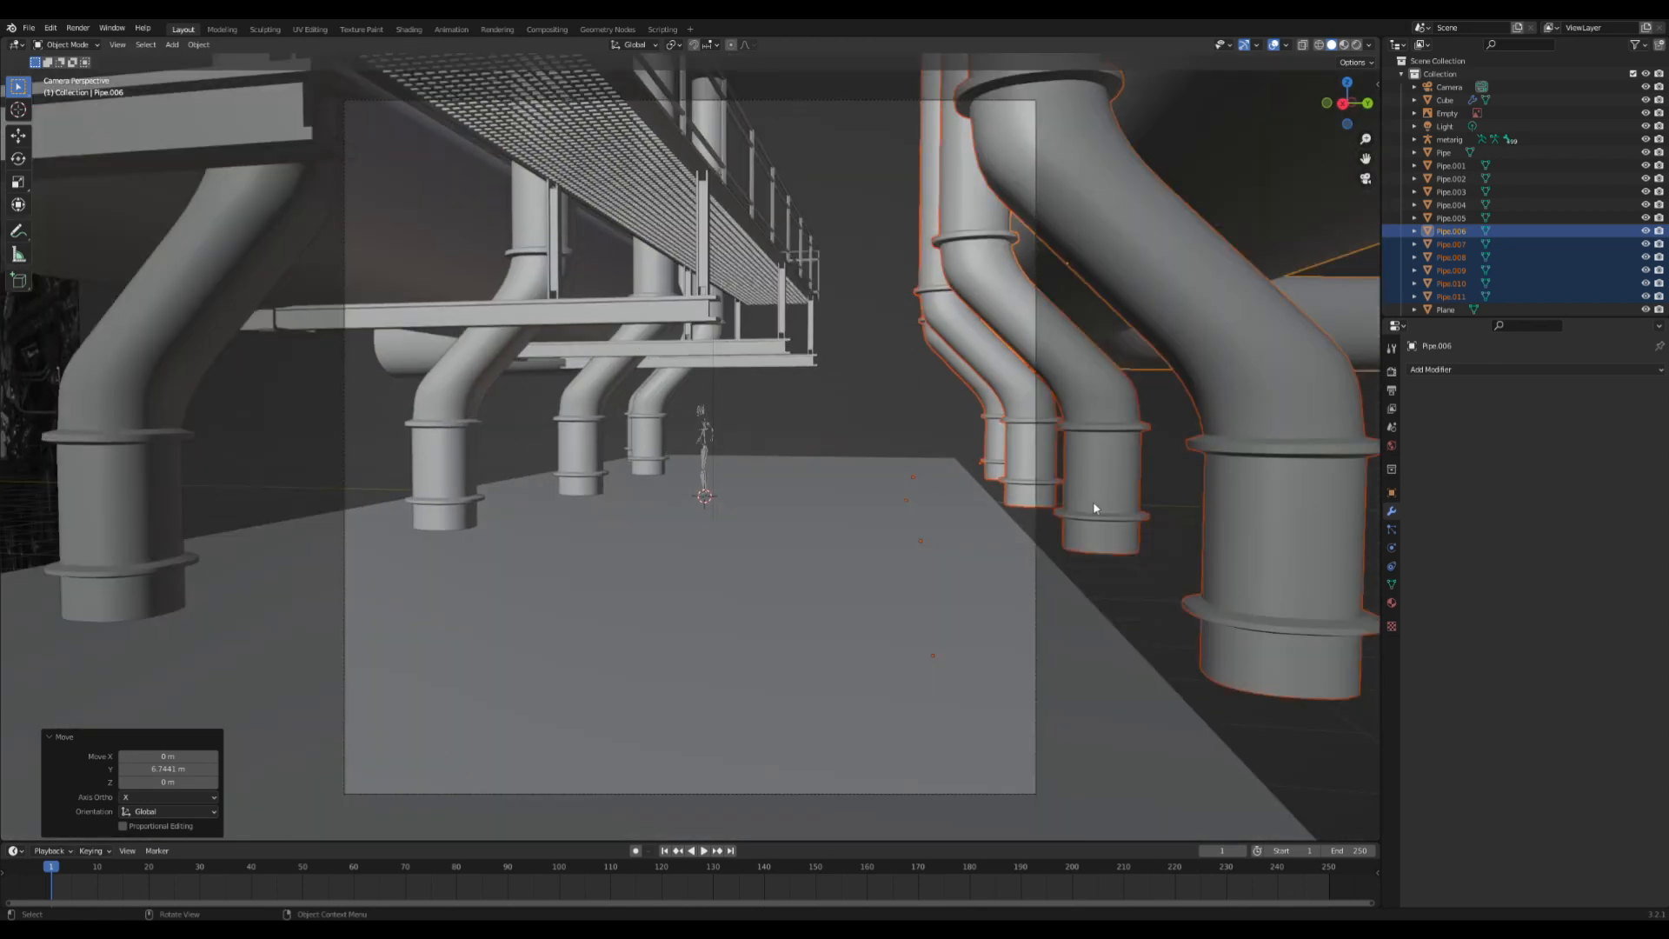
left_click(1062, 602)
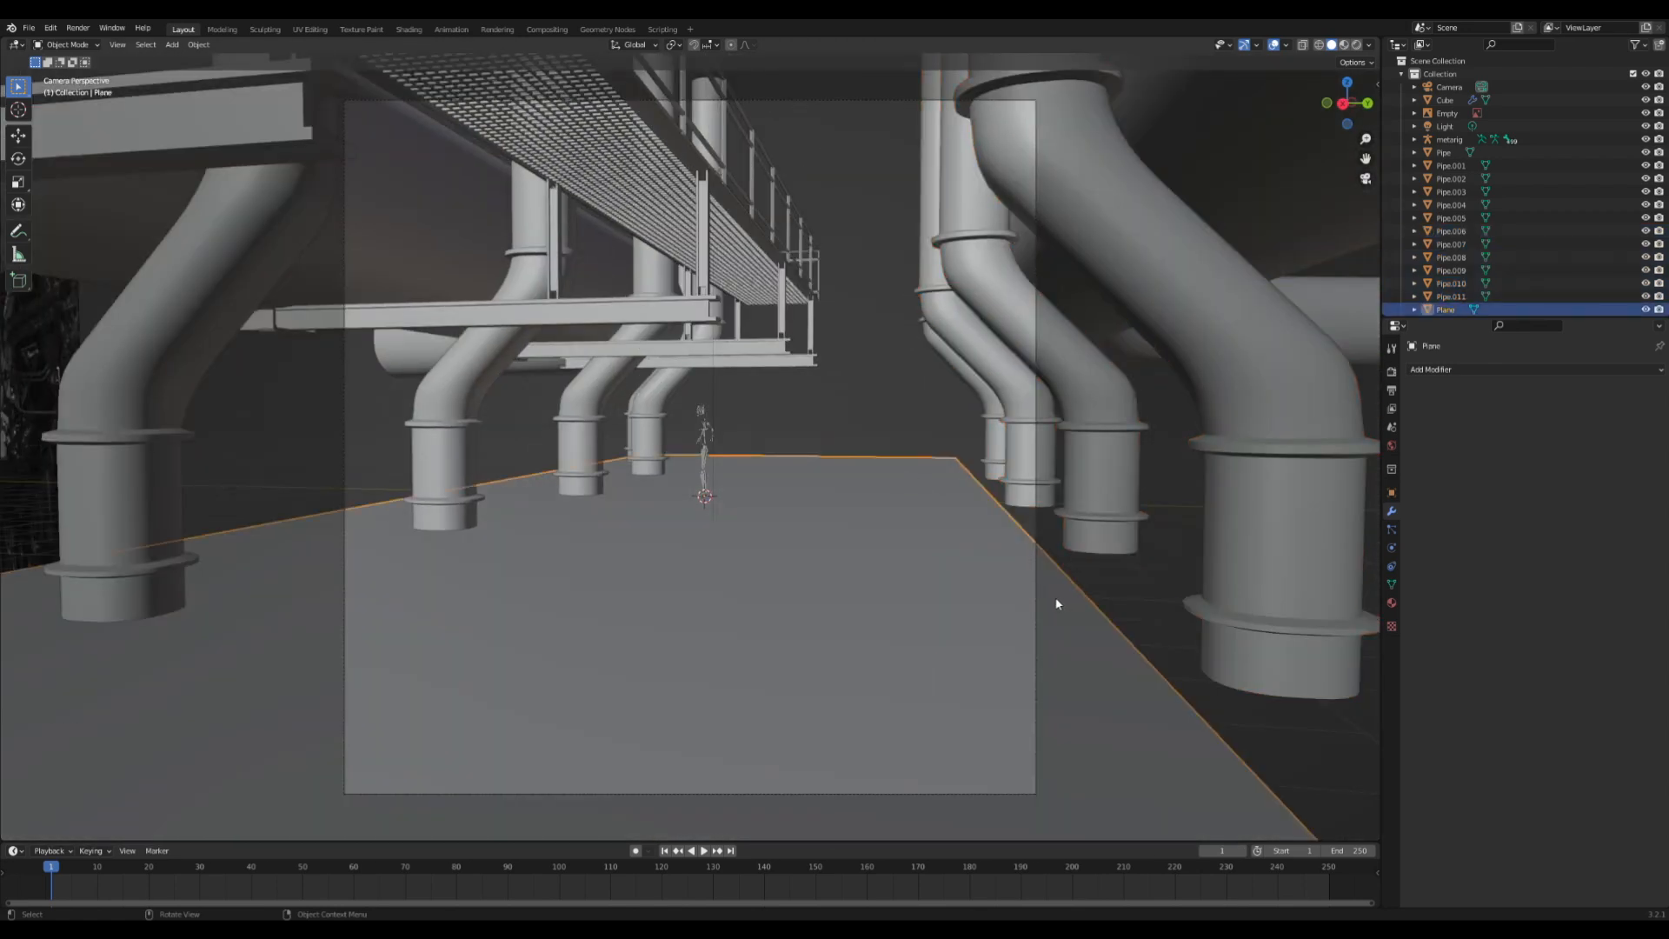
key("g")
key("y")
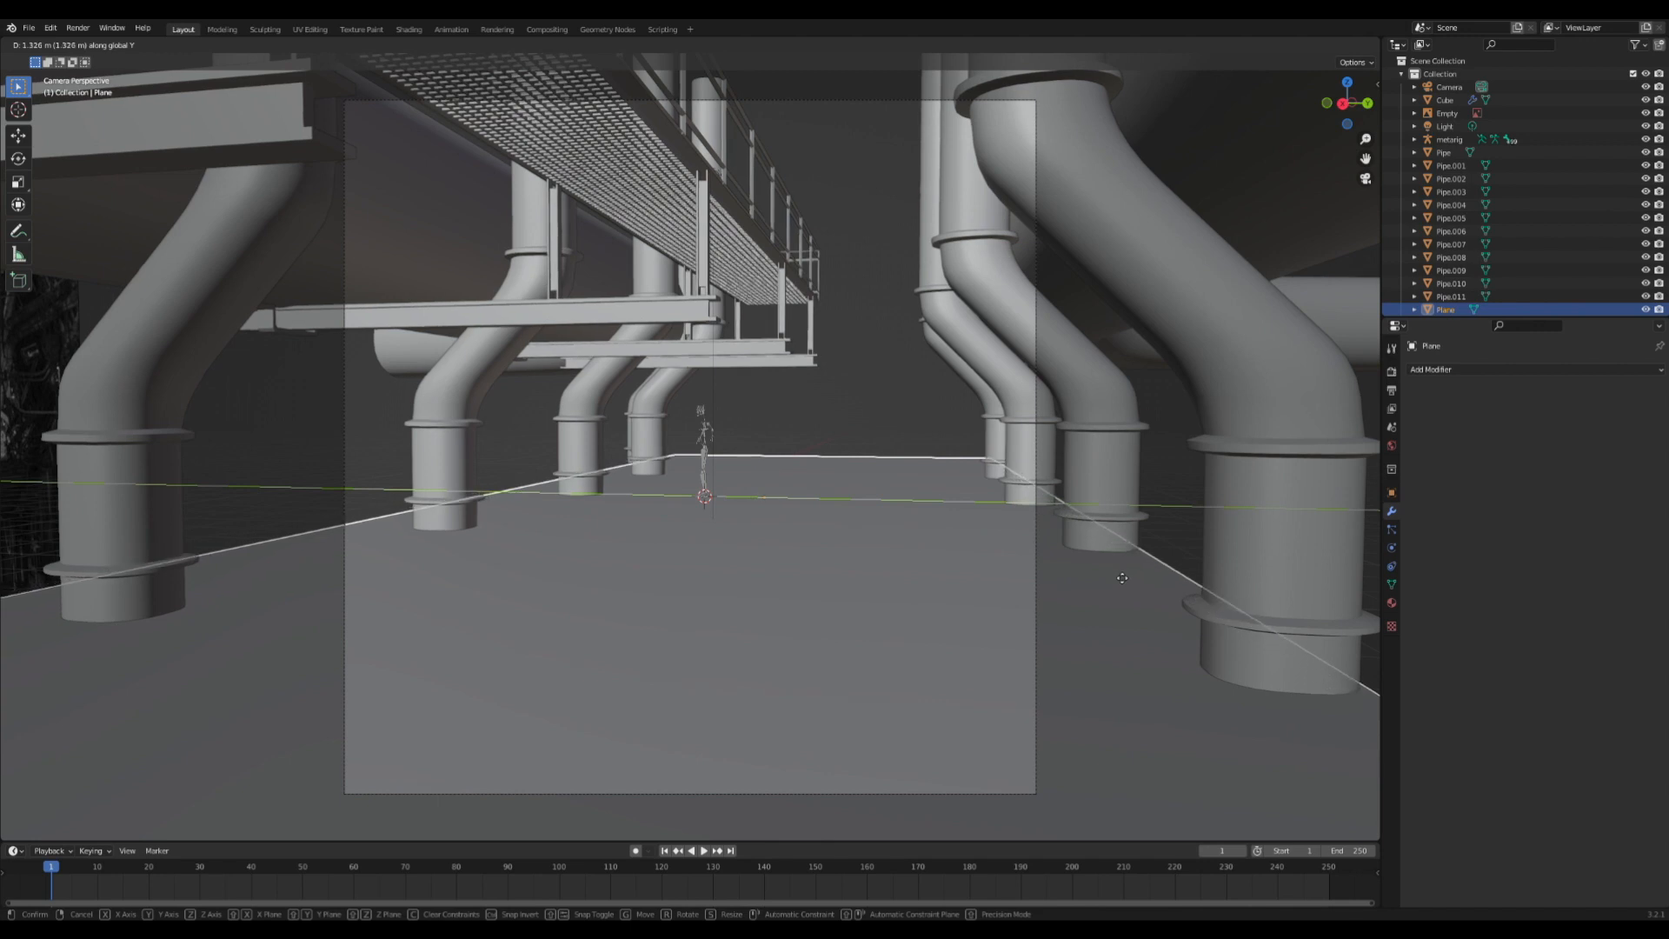
left_click(1118, 577)
- Widen the floor plane slightly along Y, enlarge it a little overall, and save the file
key("s")
key("y")
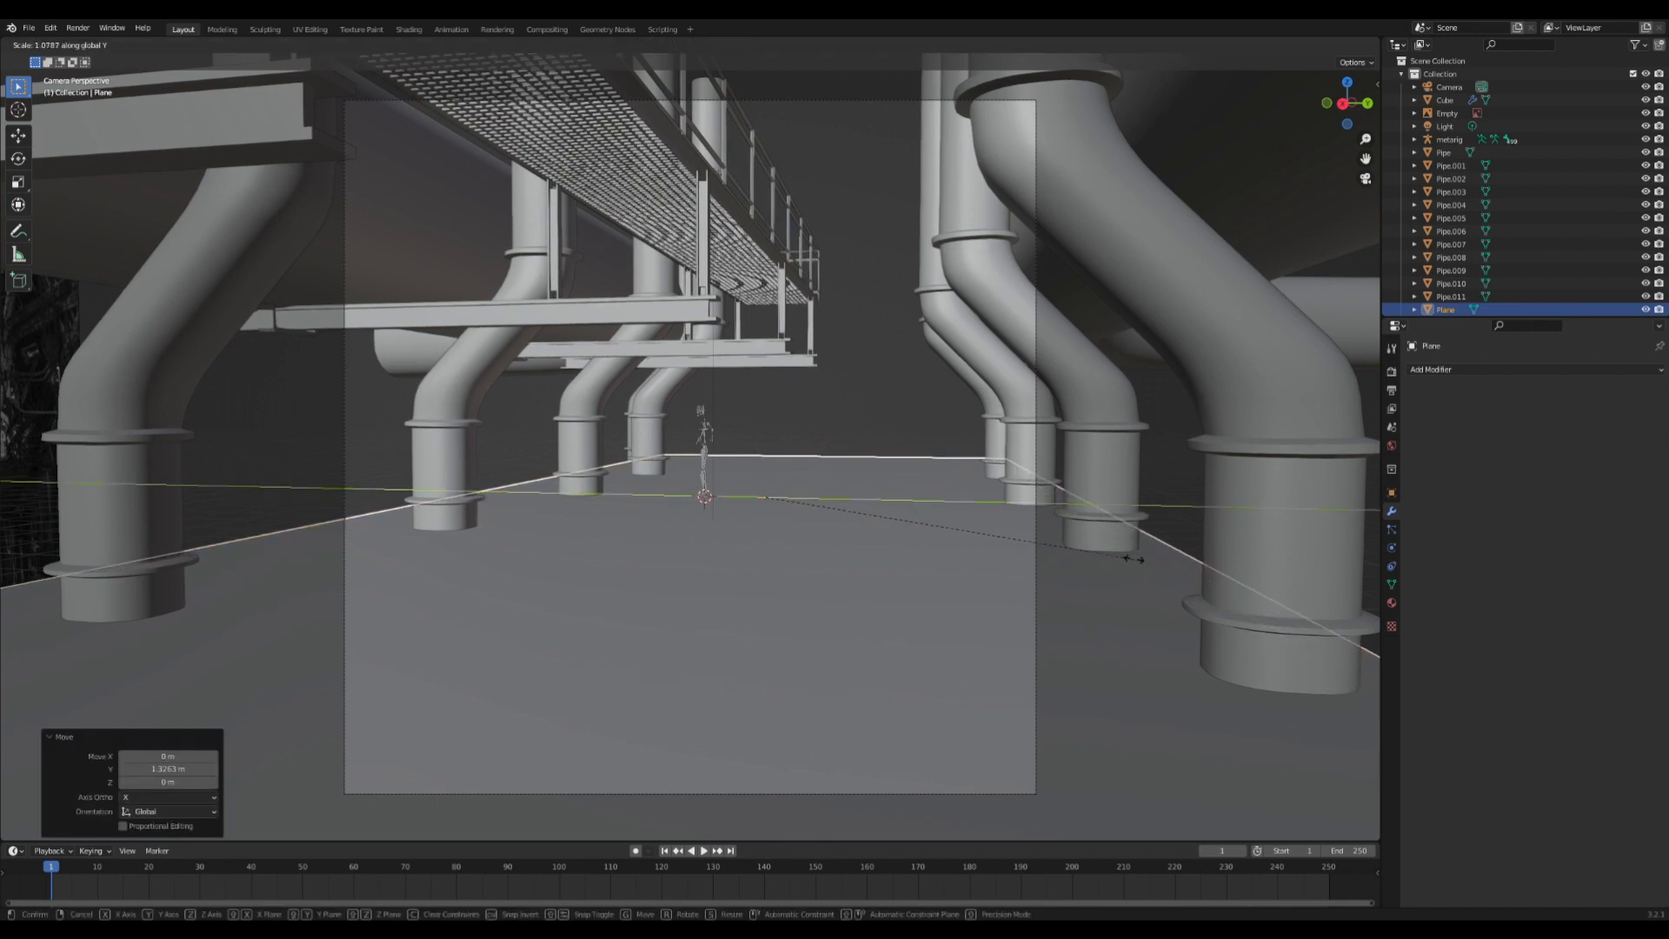
left_click(1092, 491)
key("s")
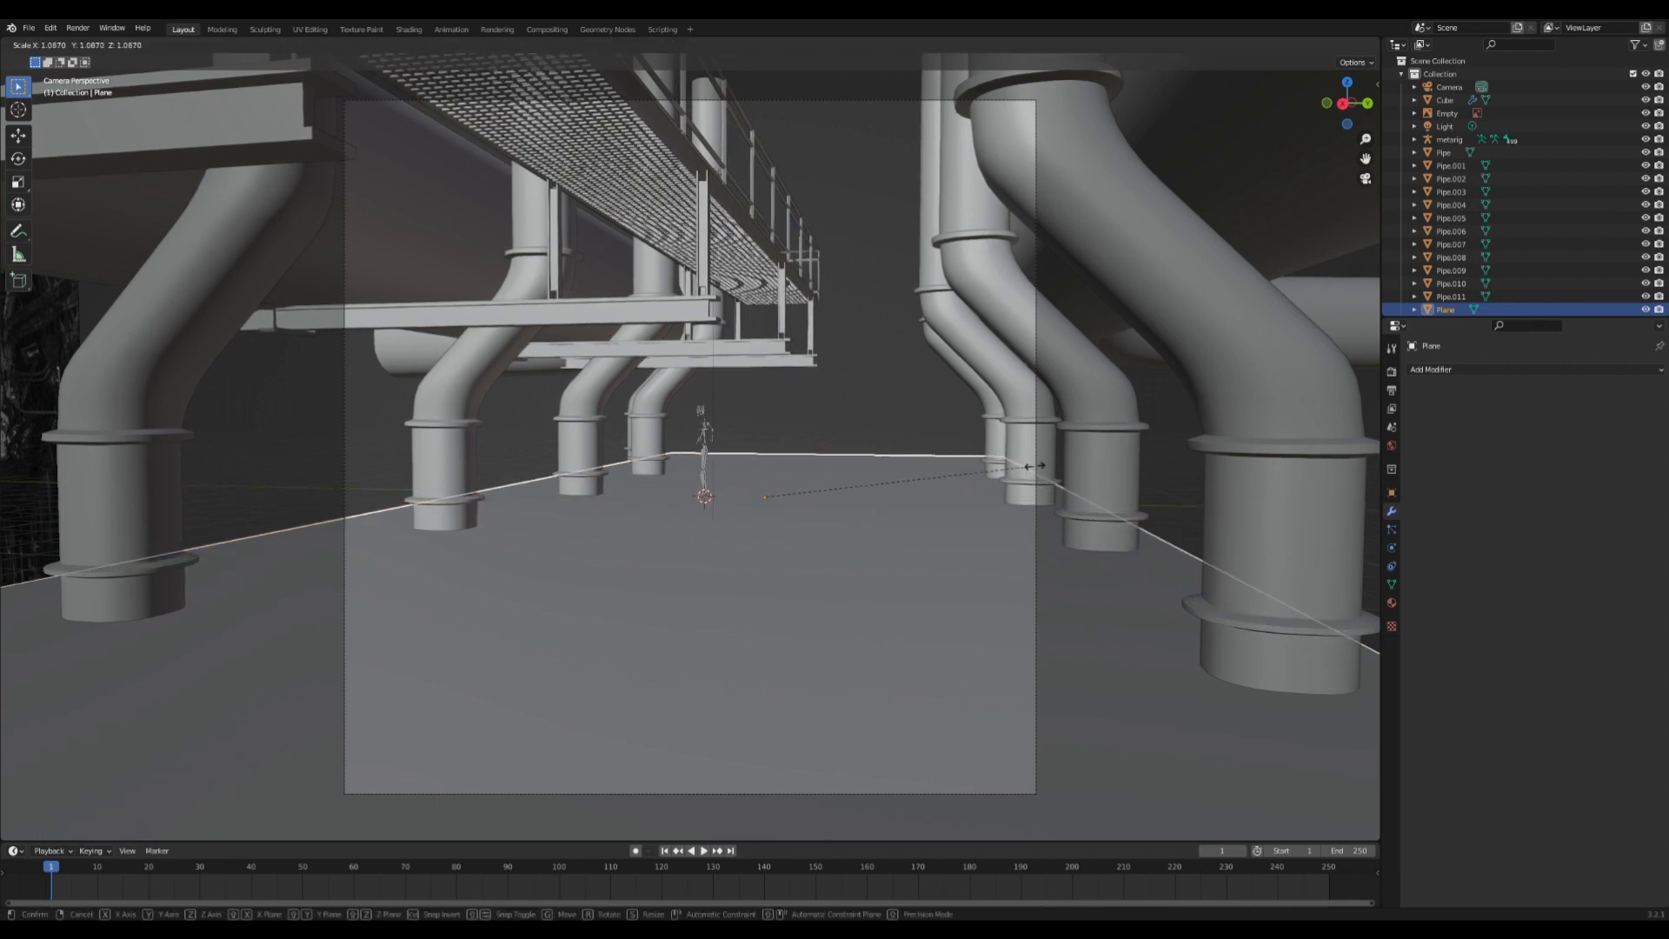
left_click(1047, 457)
left_click(885, 409)
key("ctrl+s")
- Duplicate the nearest horizontal beam of the Support Beams mesh in place and separate the copy into its own object
scroll(873, 396, "down", 2)
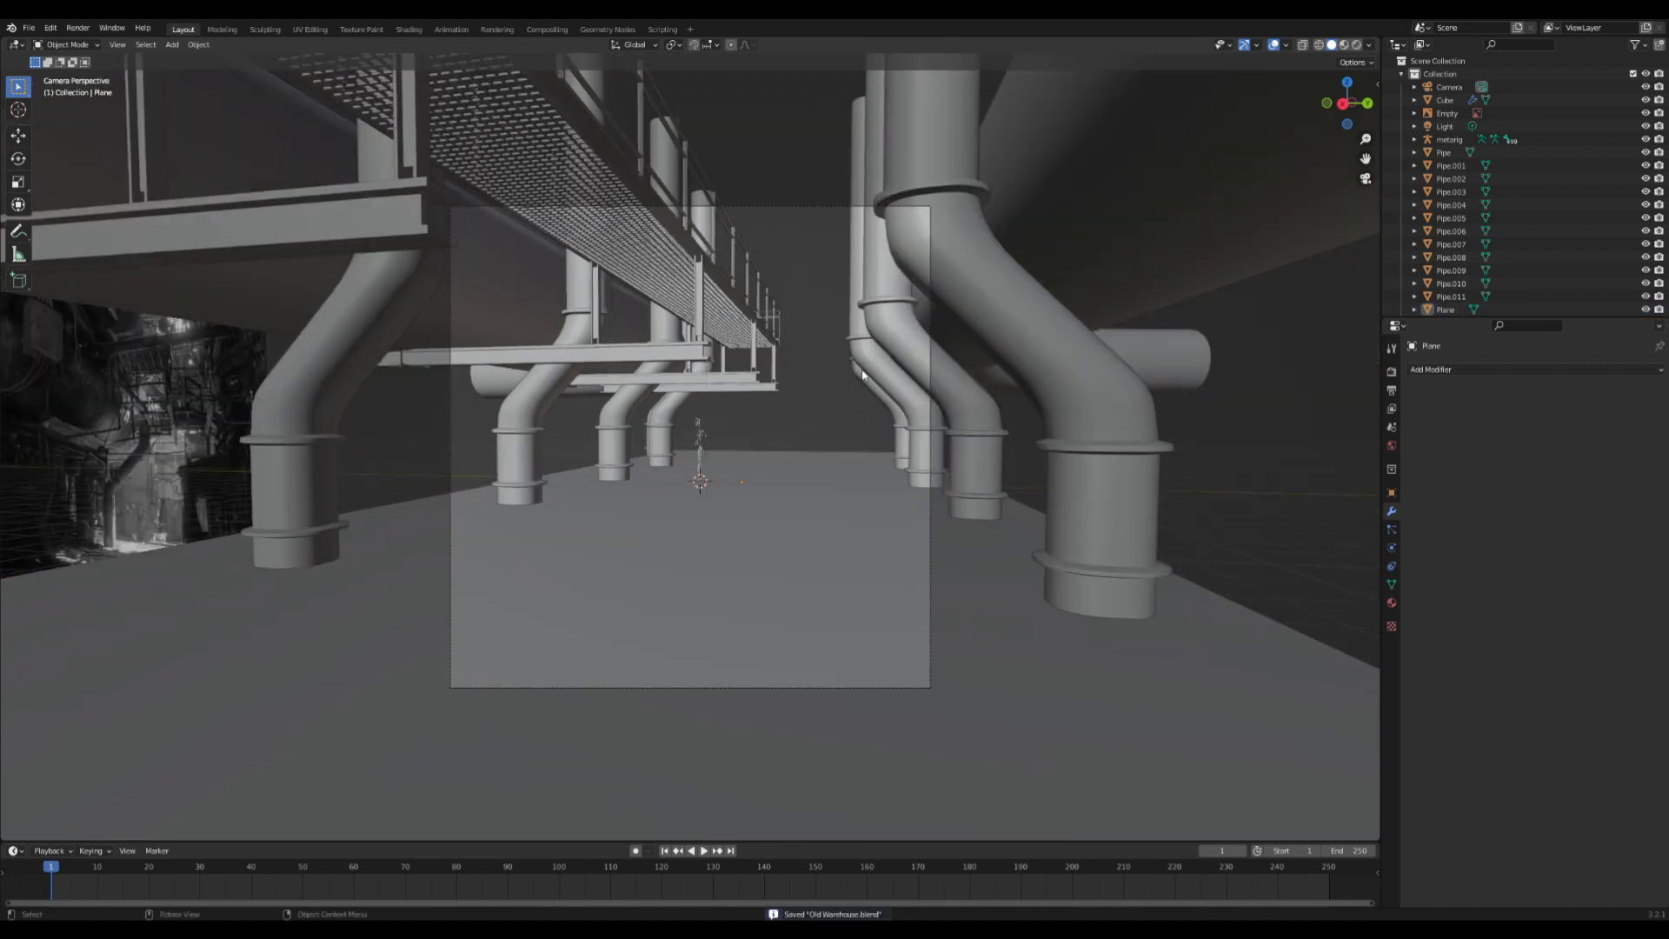
scroll(744, 252, "up", 2)
middle_click_drag(740, 244, 747, 258)
scroll(748, 267, "down", 1)
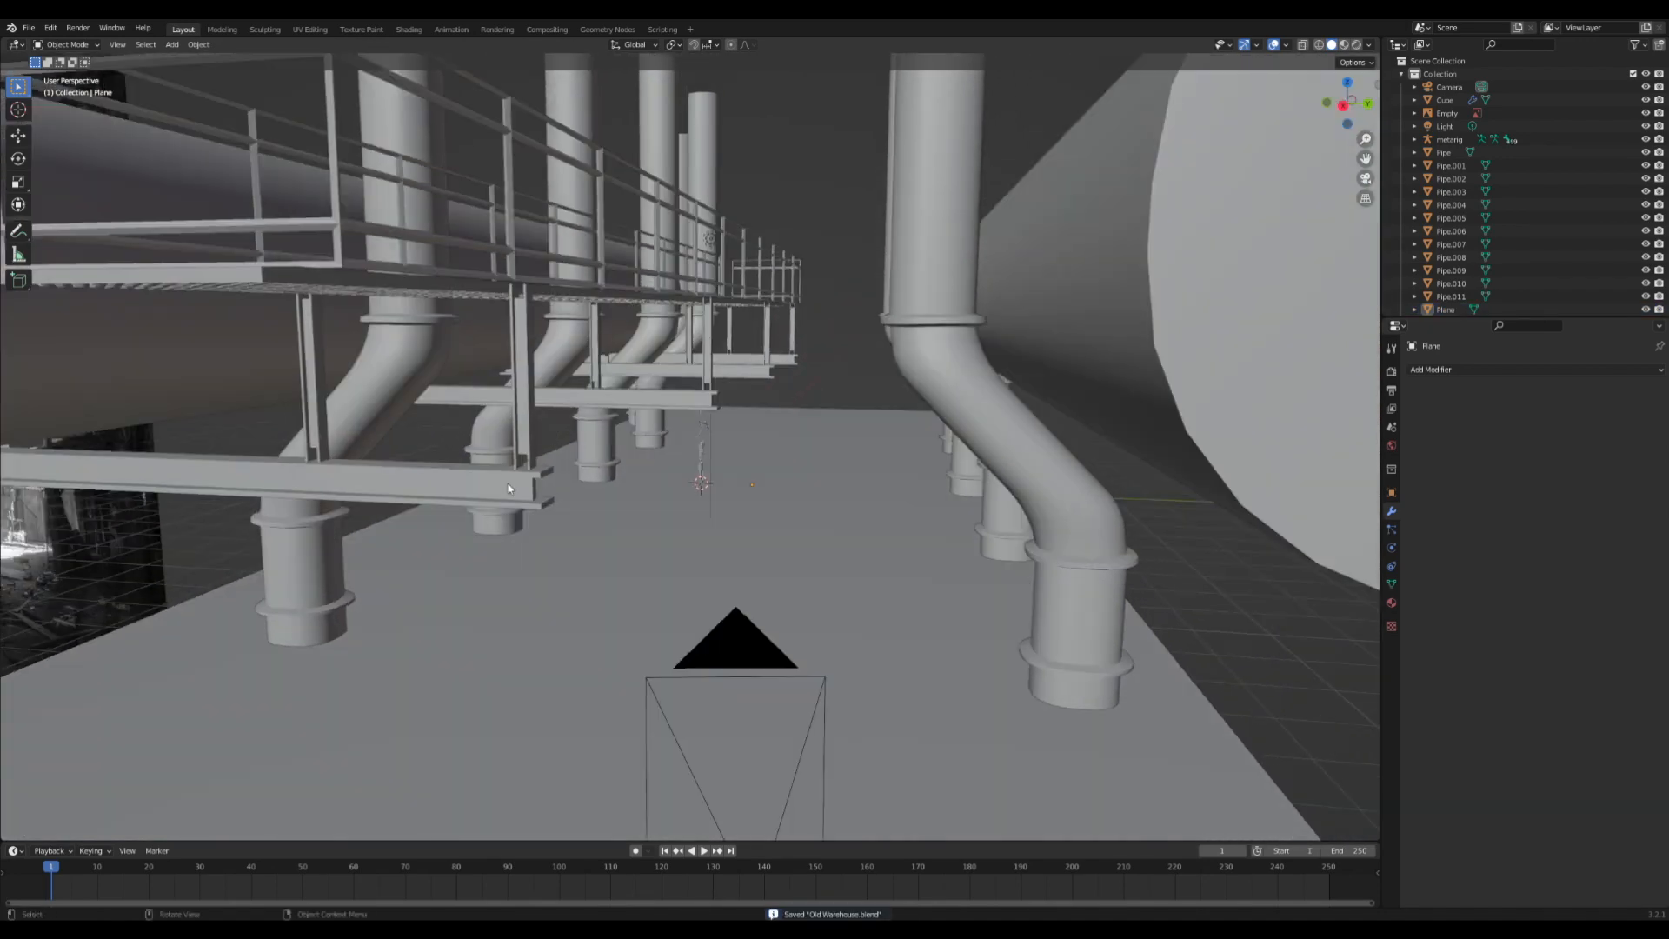
left_click(508, 488)
key("Tab")
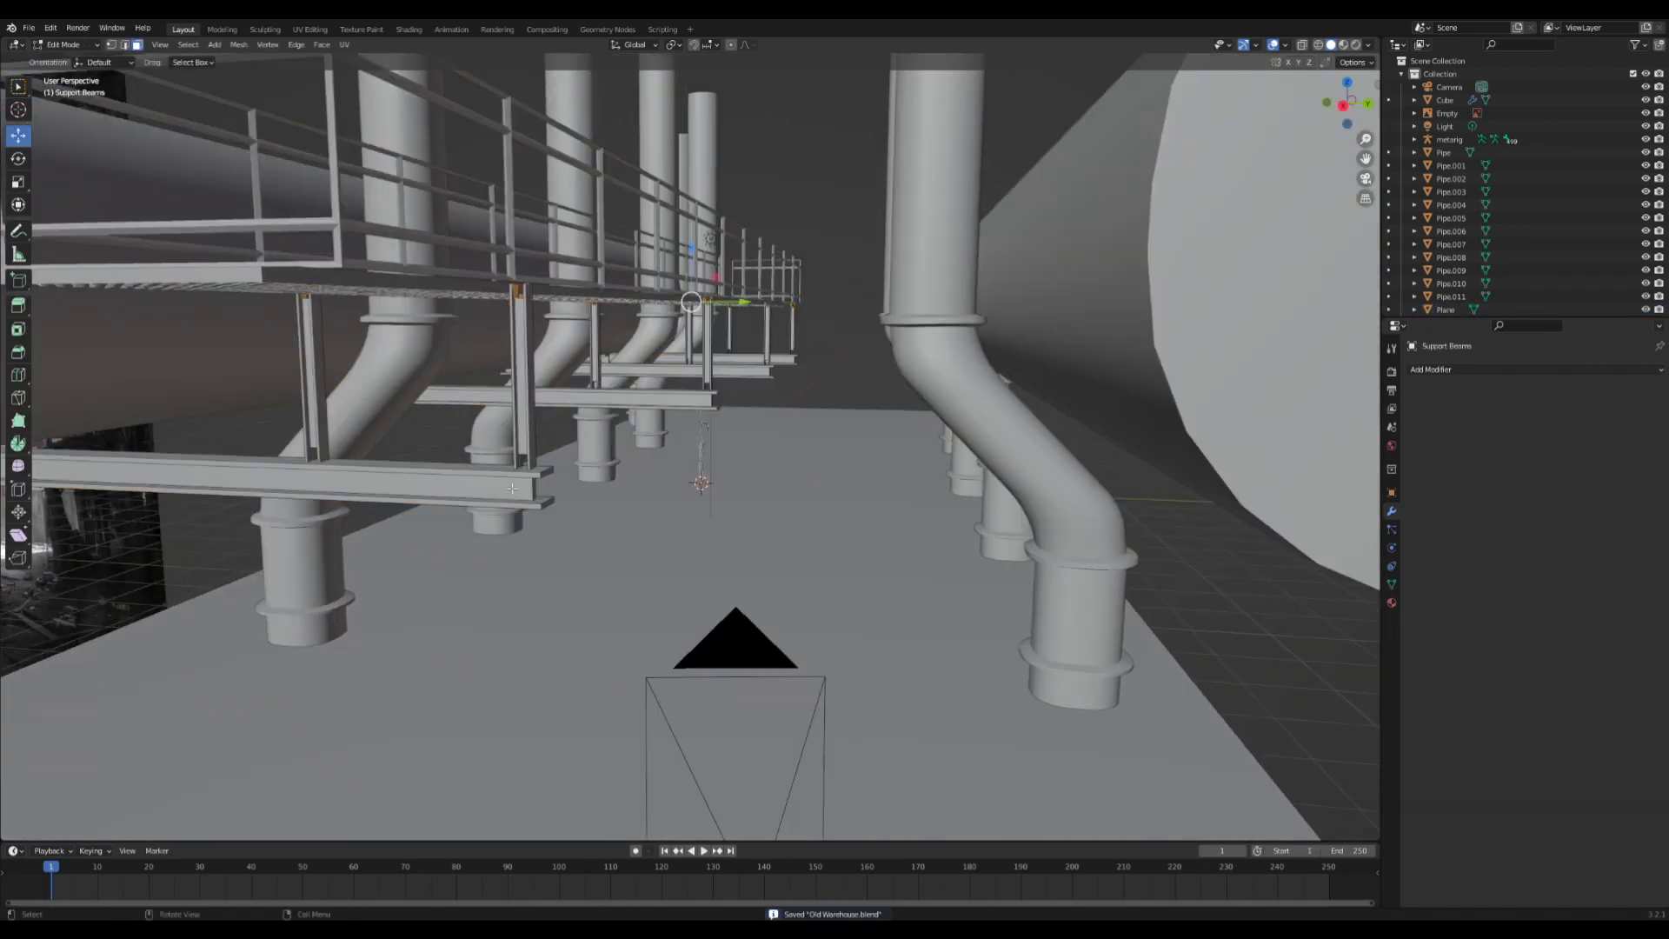
left_click(510, 492)
key("KP_Decimal")
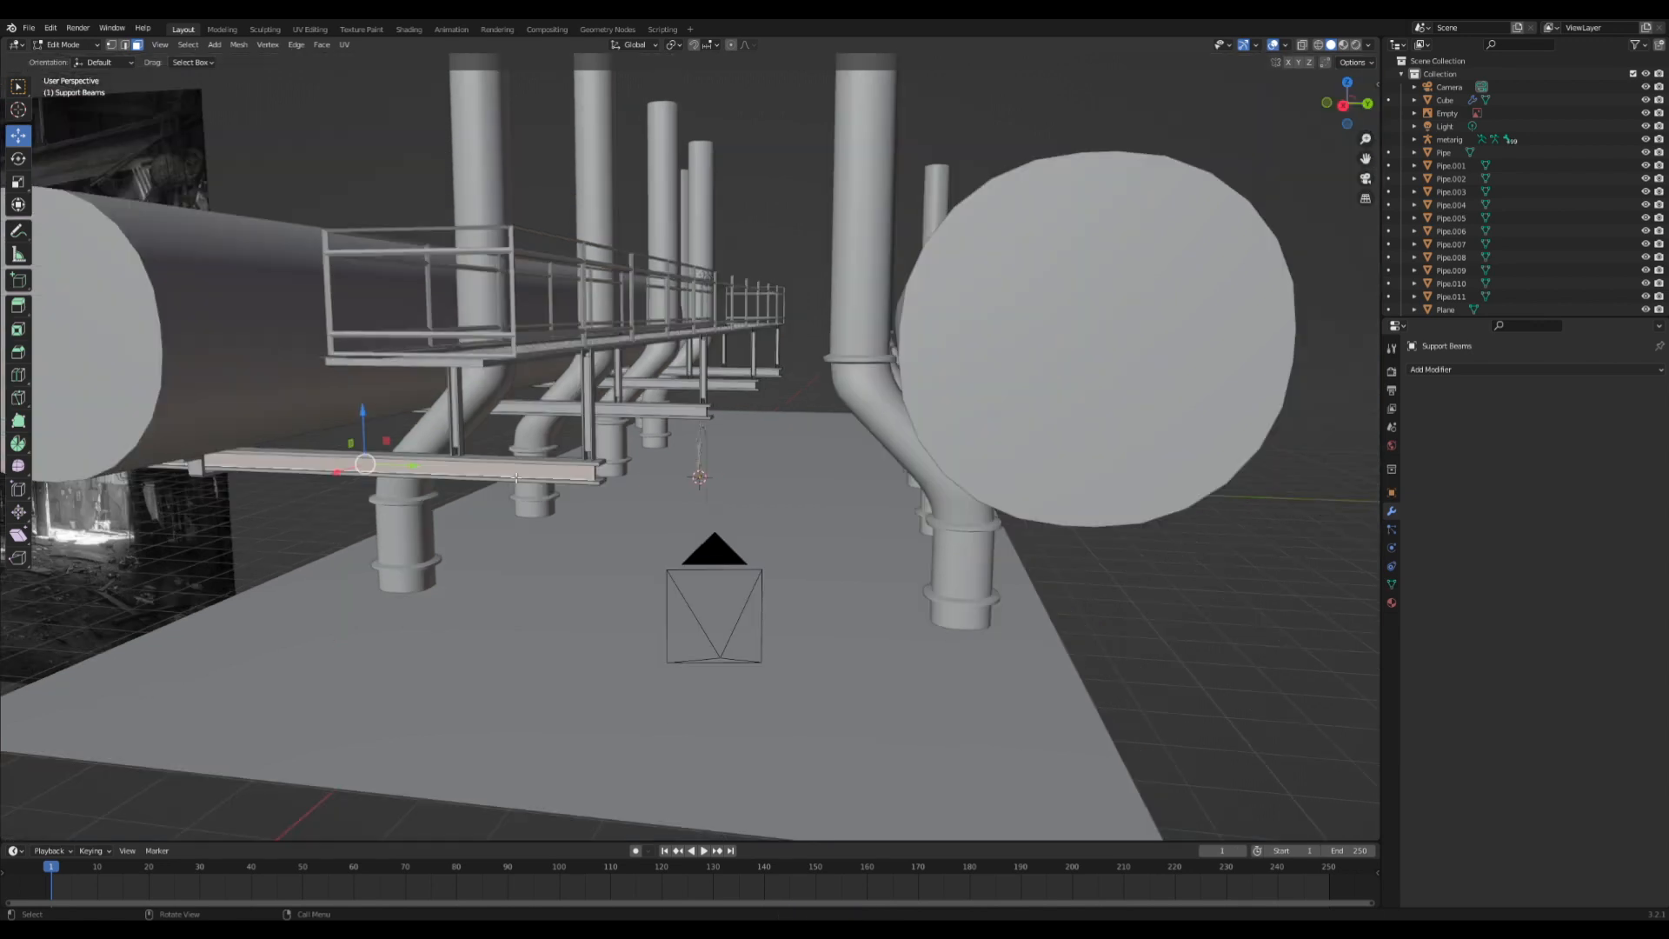
key("ctrl+l")
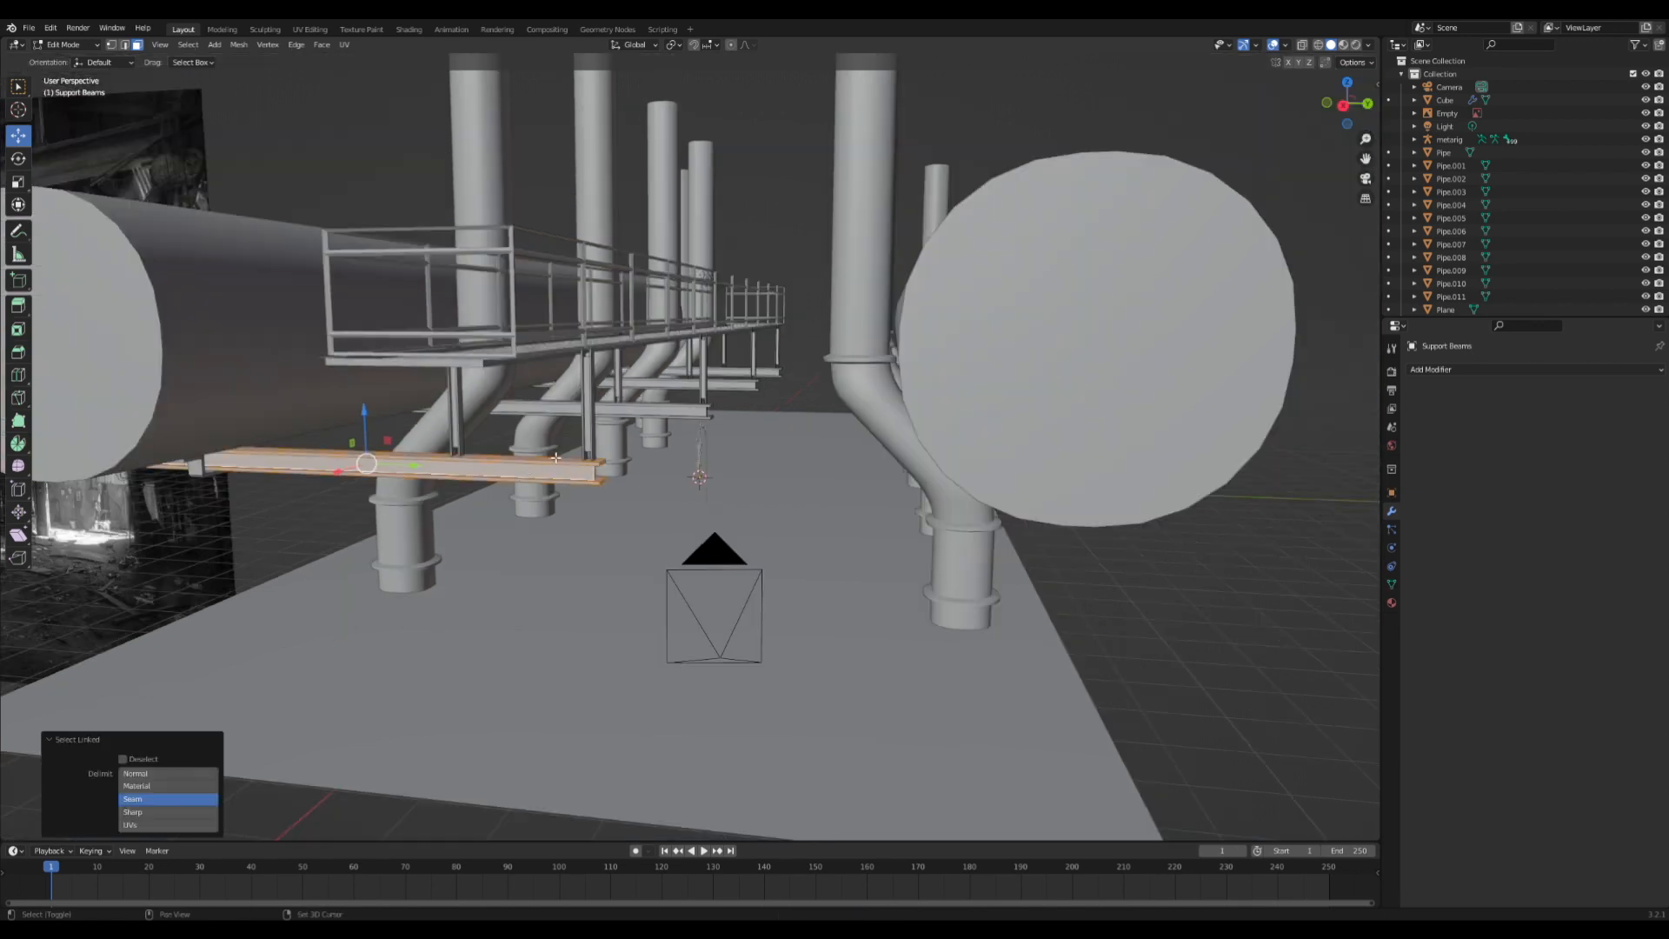
key("shift+d")
right_click(556, 456)
key("p")
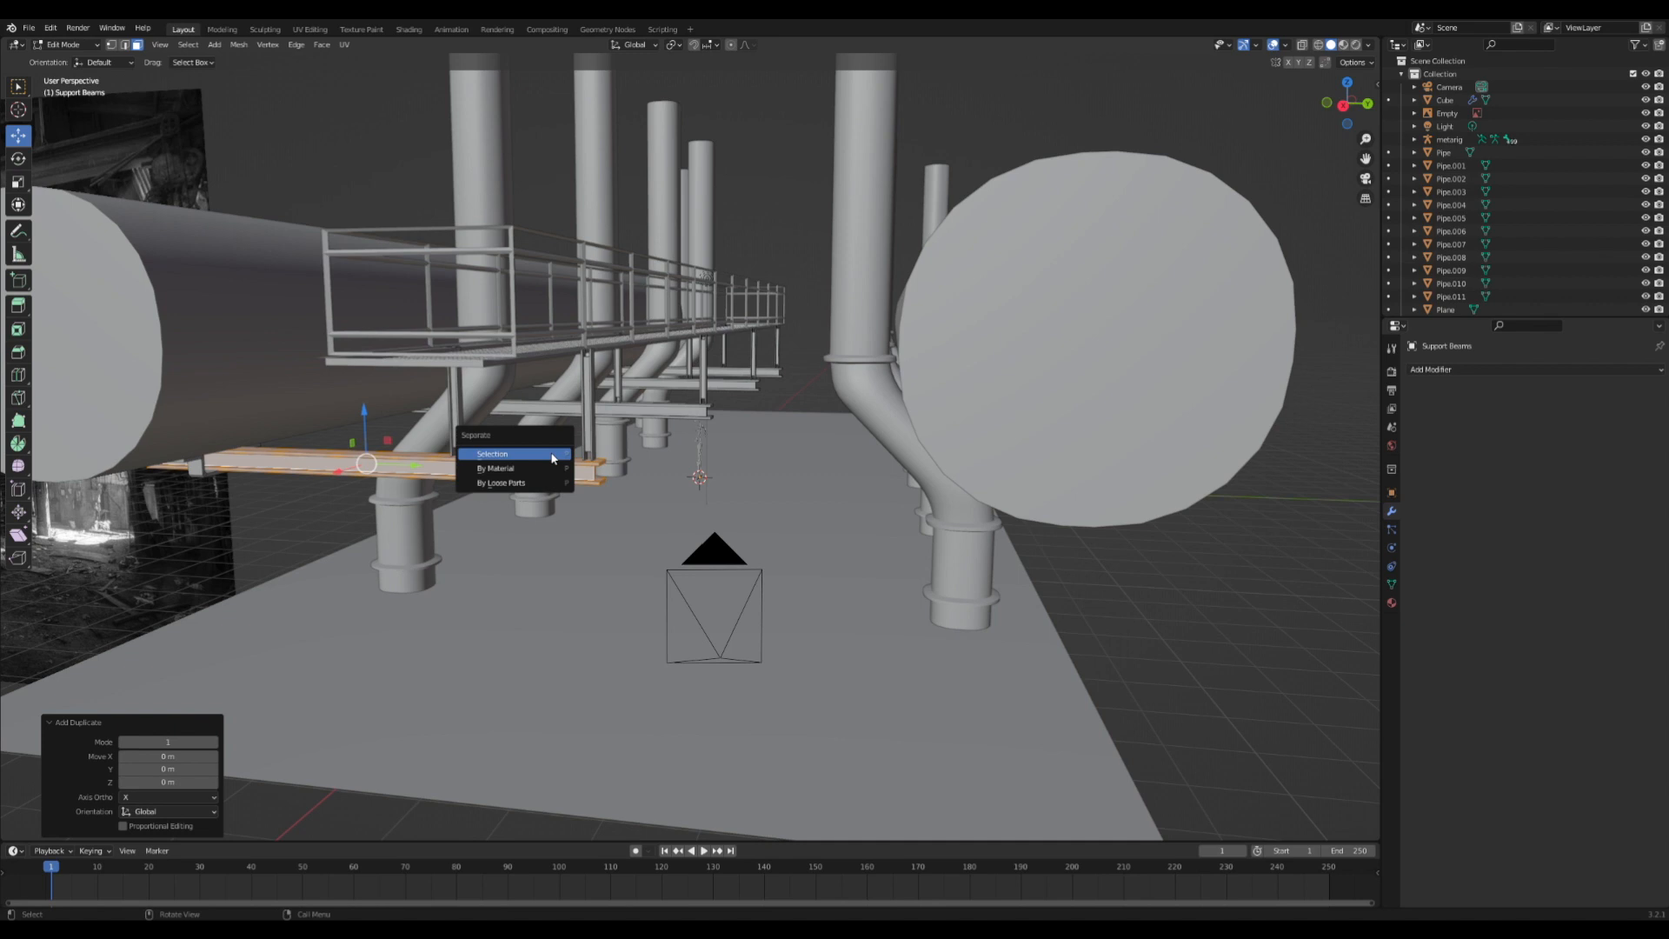
left_click(515, 453)
key("Tab")
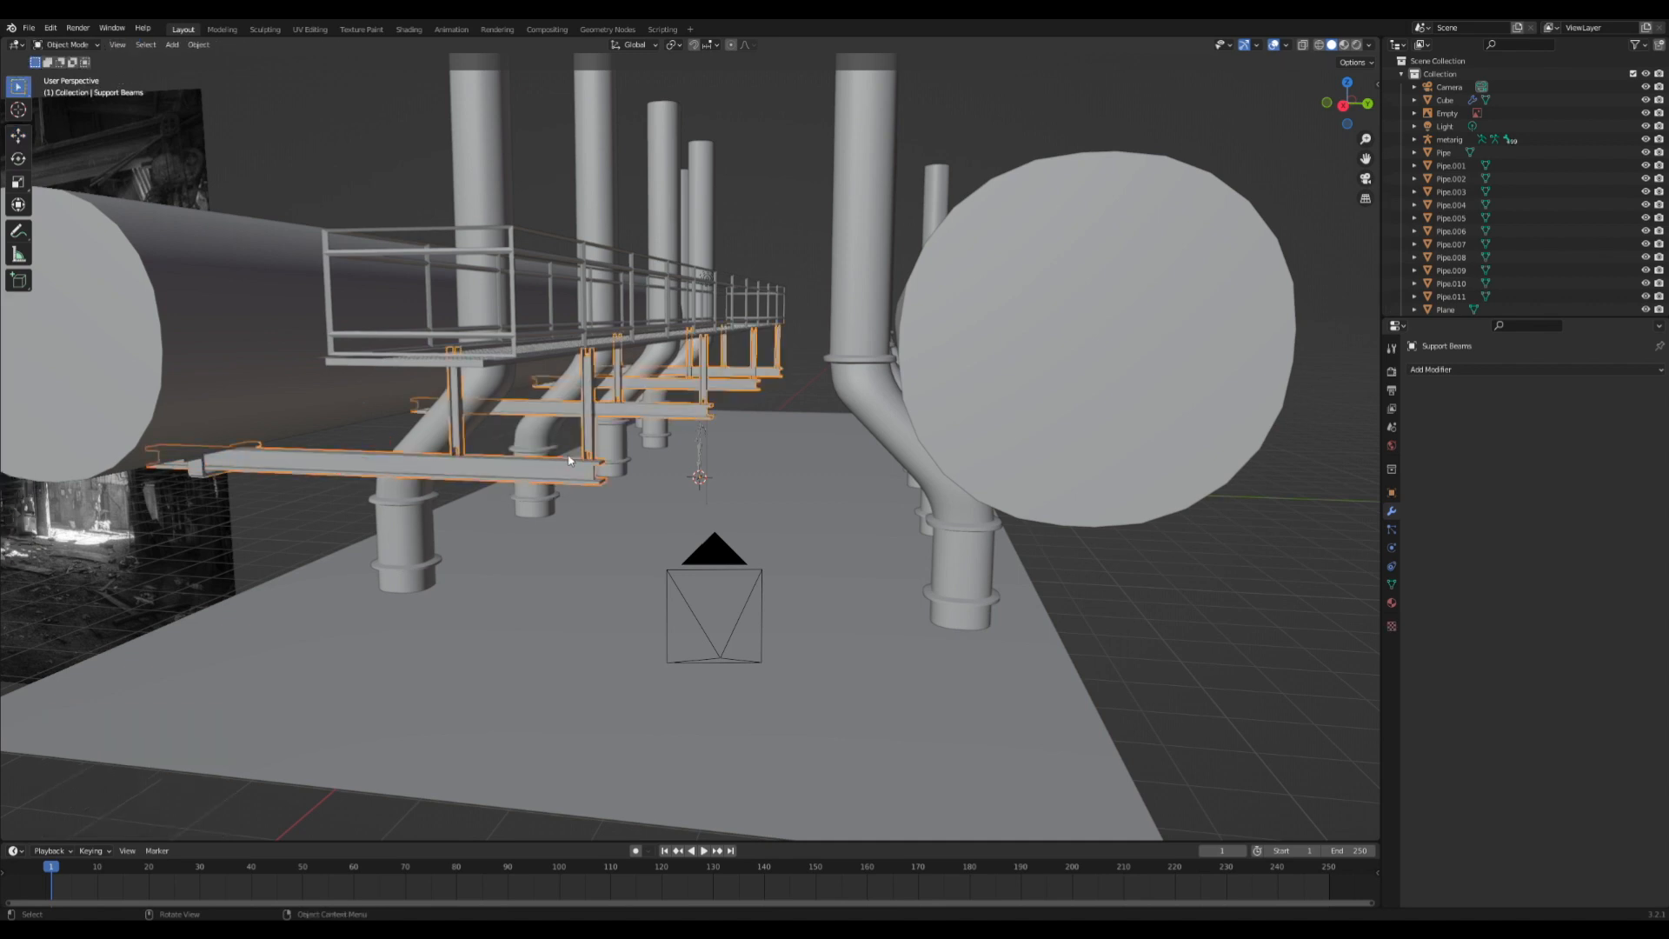
- Select the separated beam and raise it about 1.37 m along Z, up to the walkway floor
left_click(569, 461)
left_click(571, 464)
left_click(570, 466)
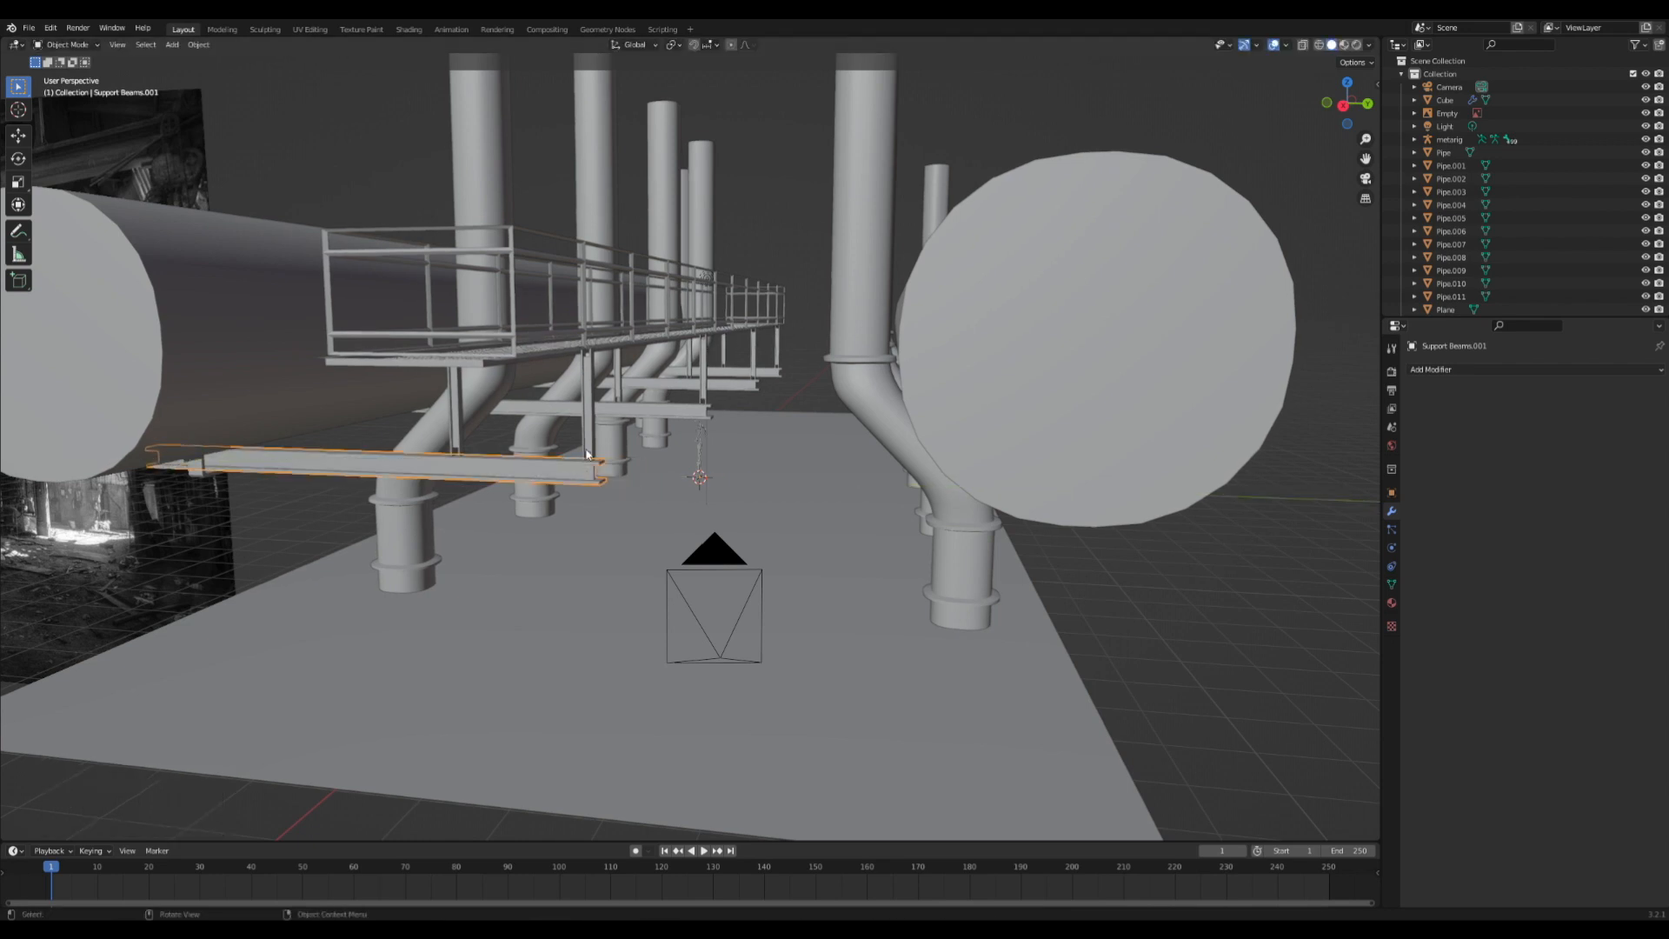
key("g")
key("z")
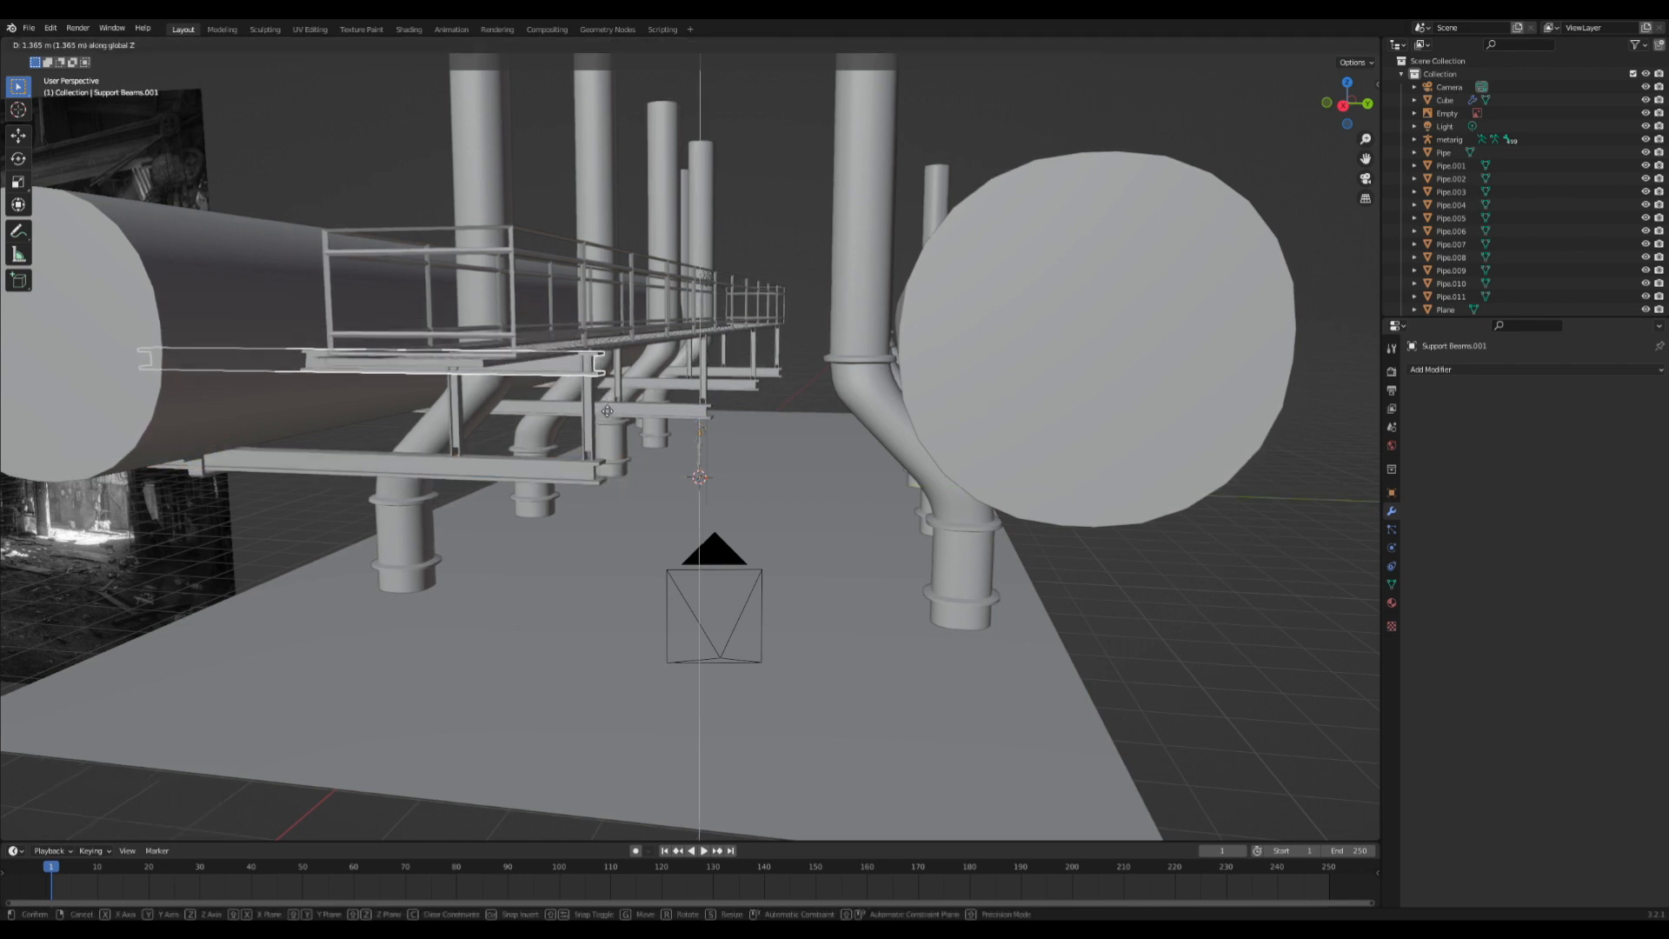
left_click(608, 413)
- Scale the beam's mesh up by about 1.6 in Edit Mode and shift the beam about -0.15 m along Y
key("Tab")
left_click(564, 375)
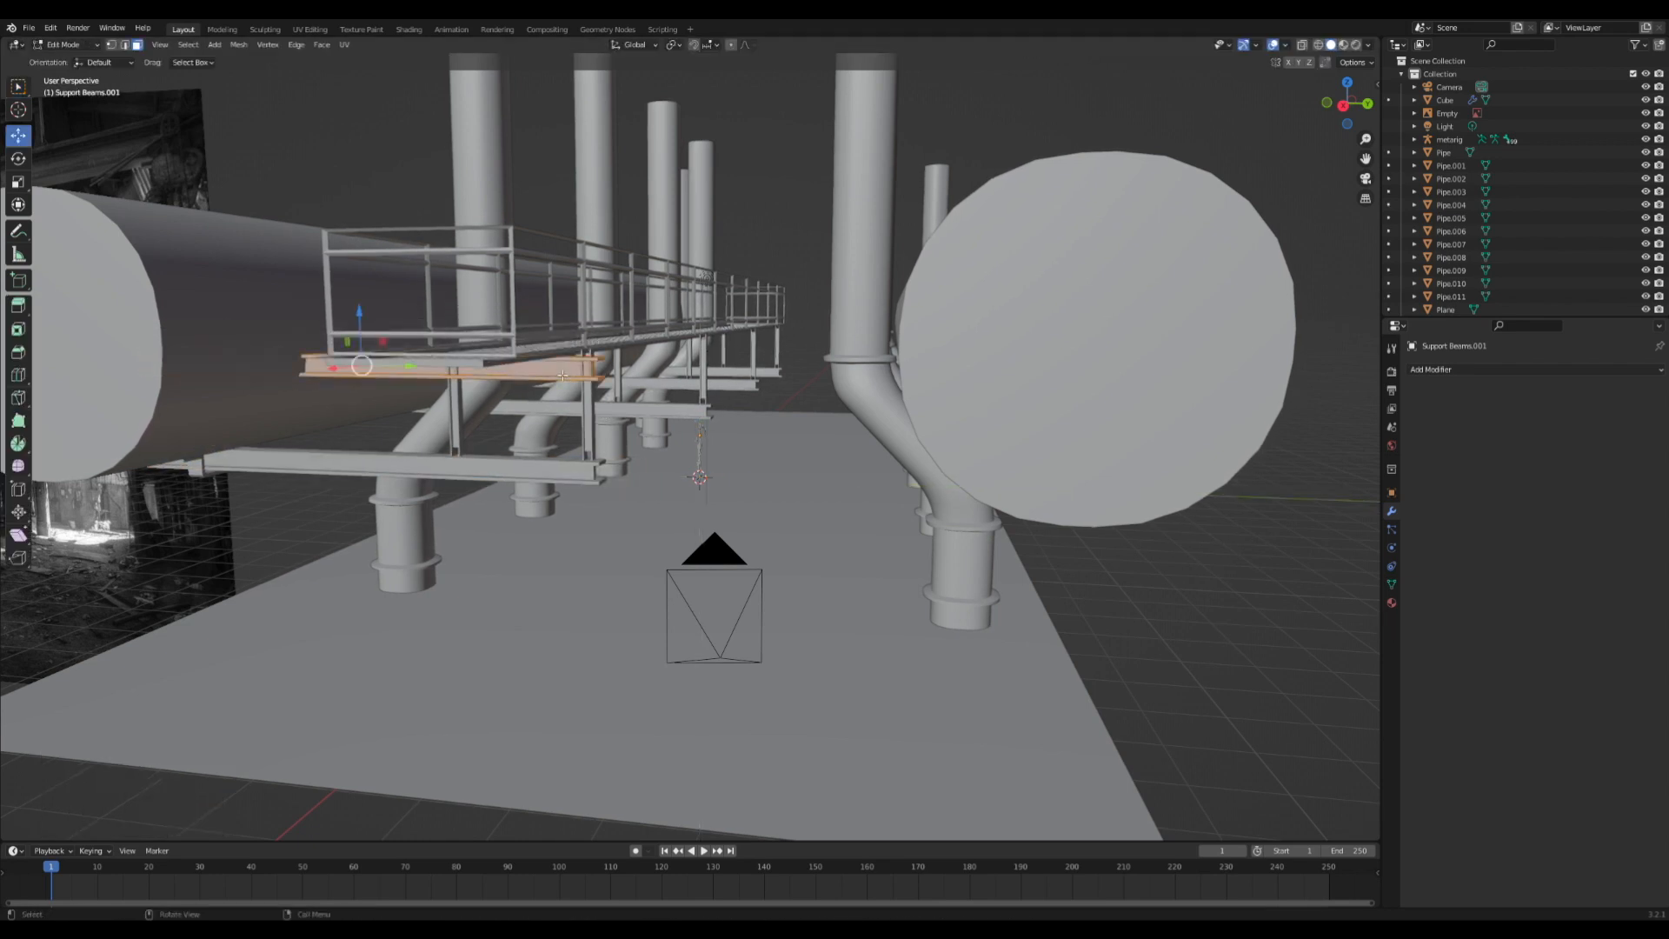
key("s")
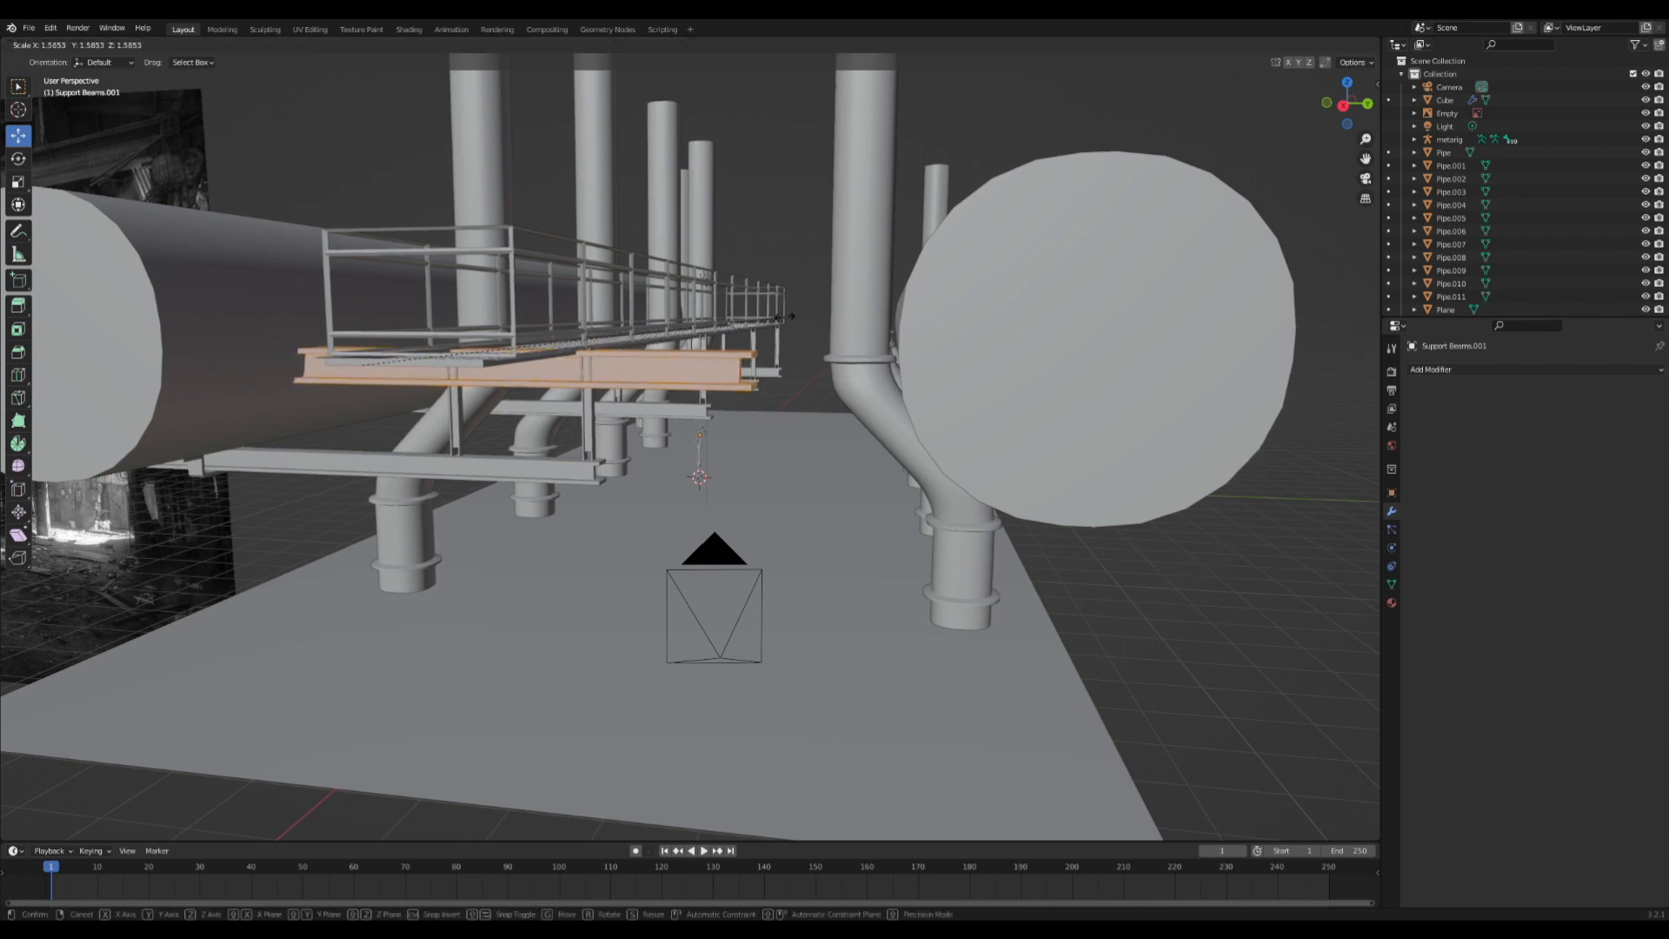
left_click(729, 320)
key("Tab")
key("g")
key("z")
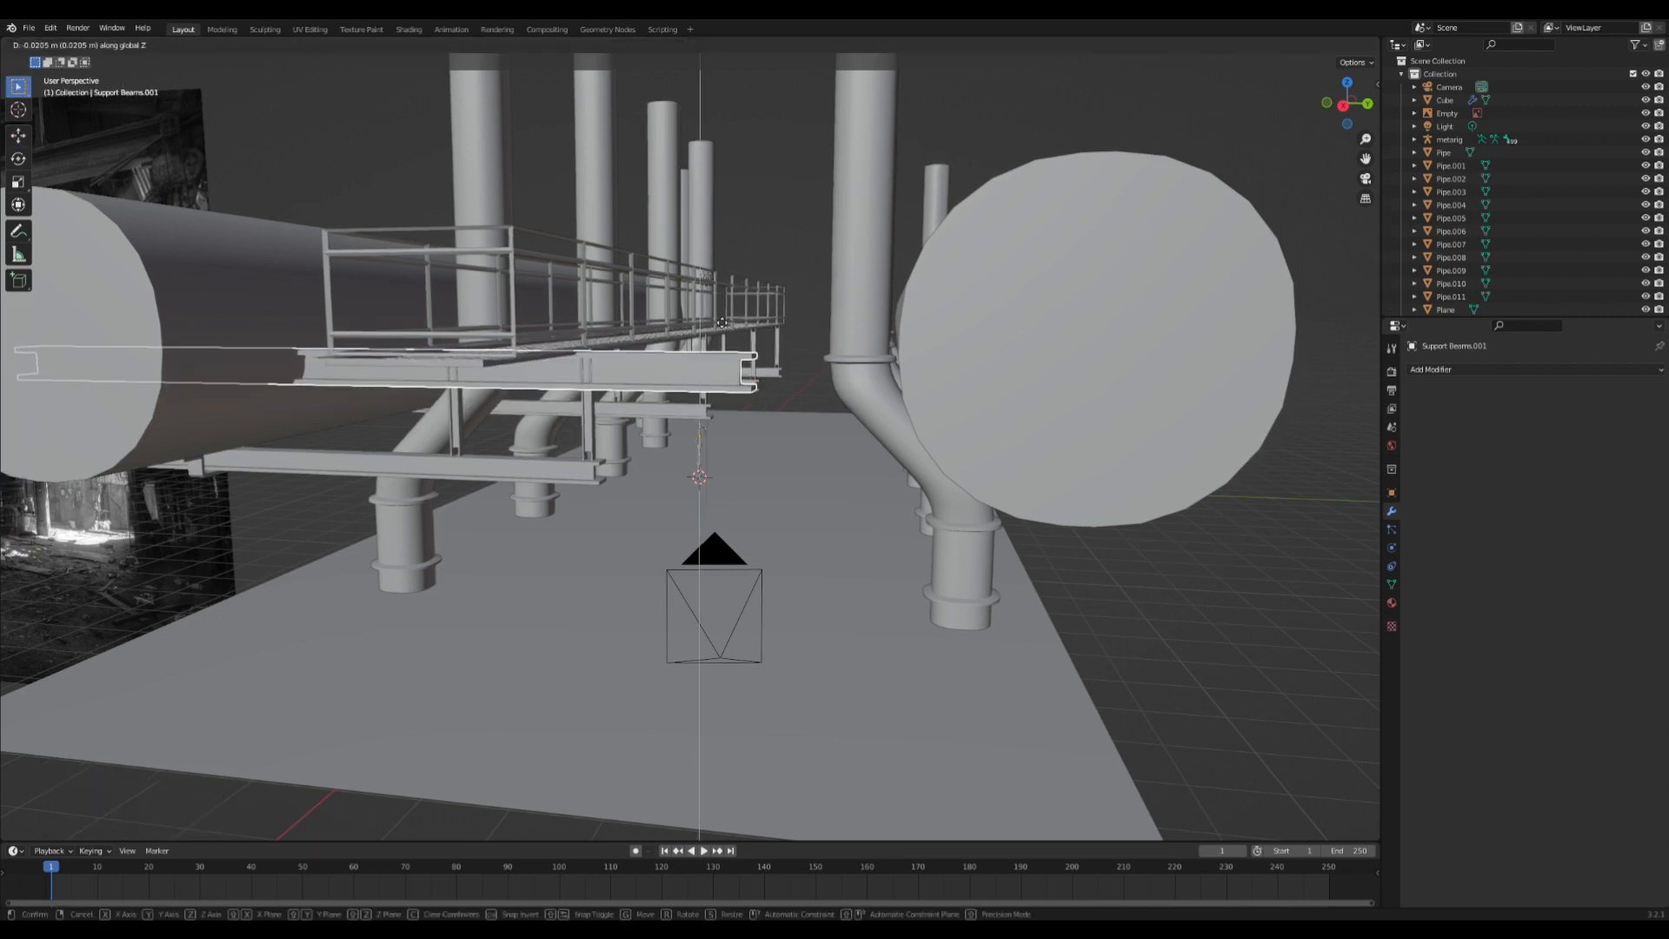
key("y")
left_click(724, 324)
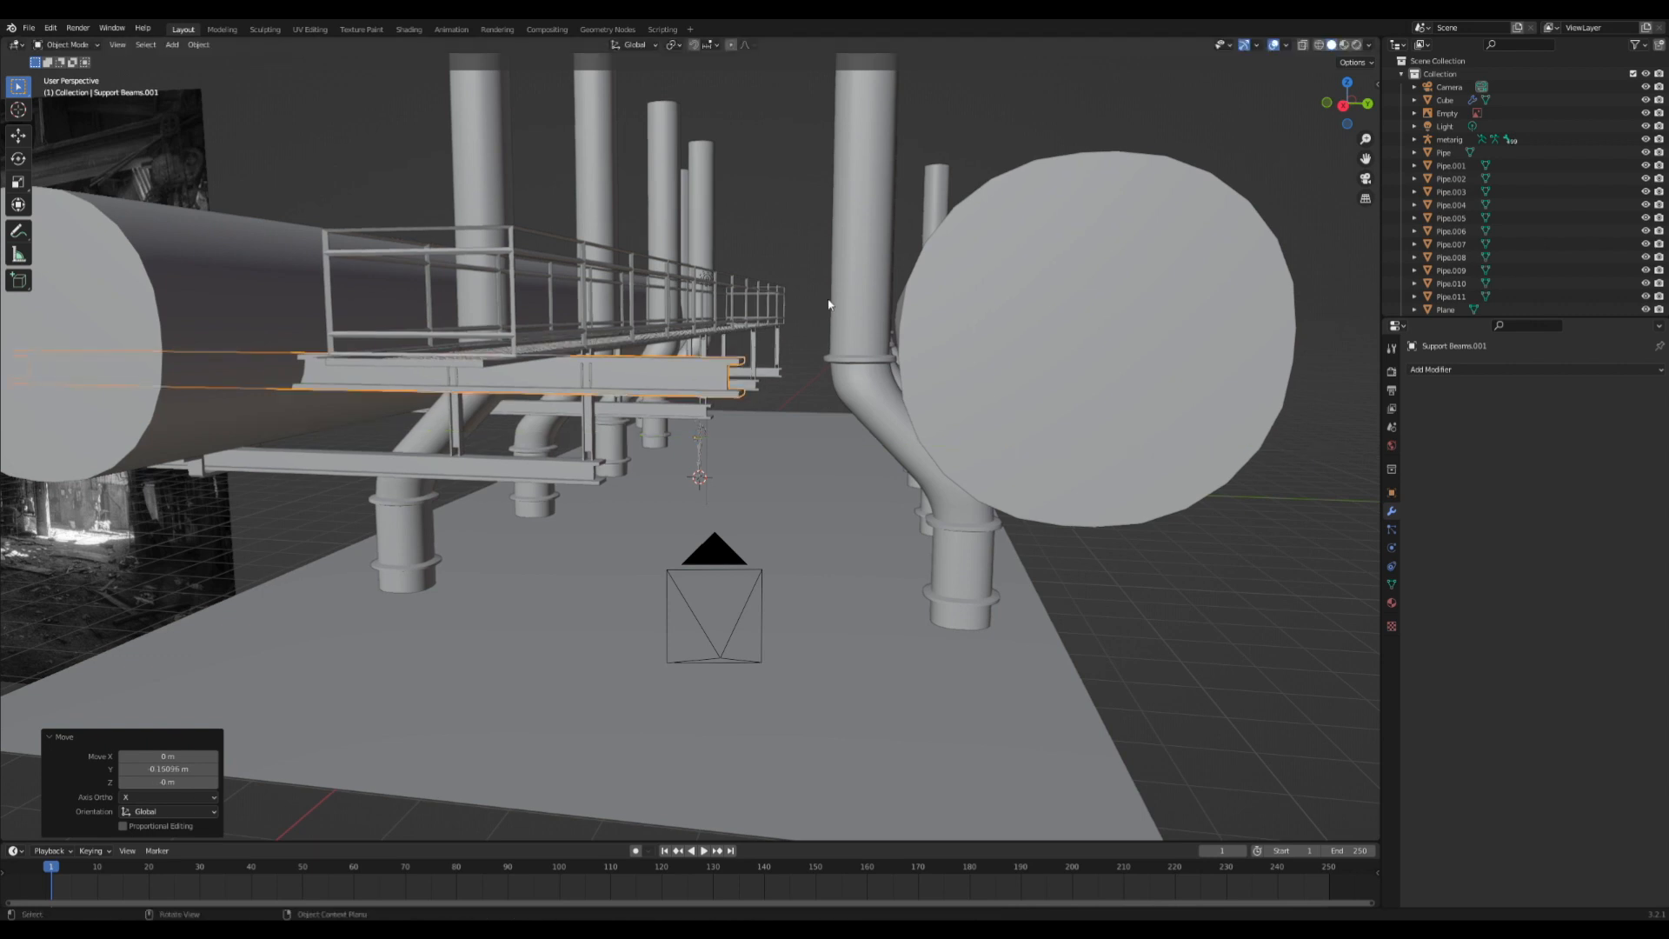
- In the right view, nudge the beam about 0.43 m along Y and slightly up, and shift it another 2.6 m along Y
left_click(1343, 105)
scroll(907, 259, "up", 4)
key("g")
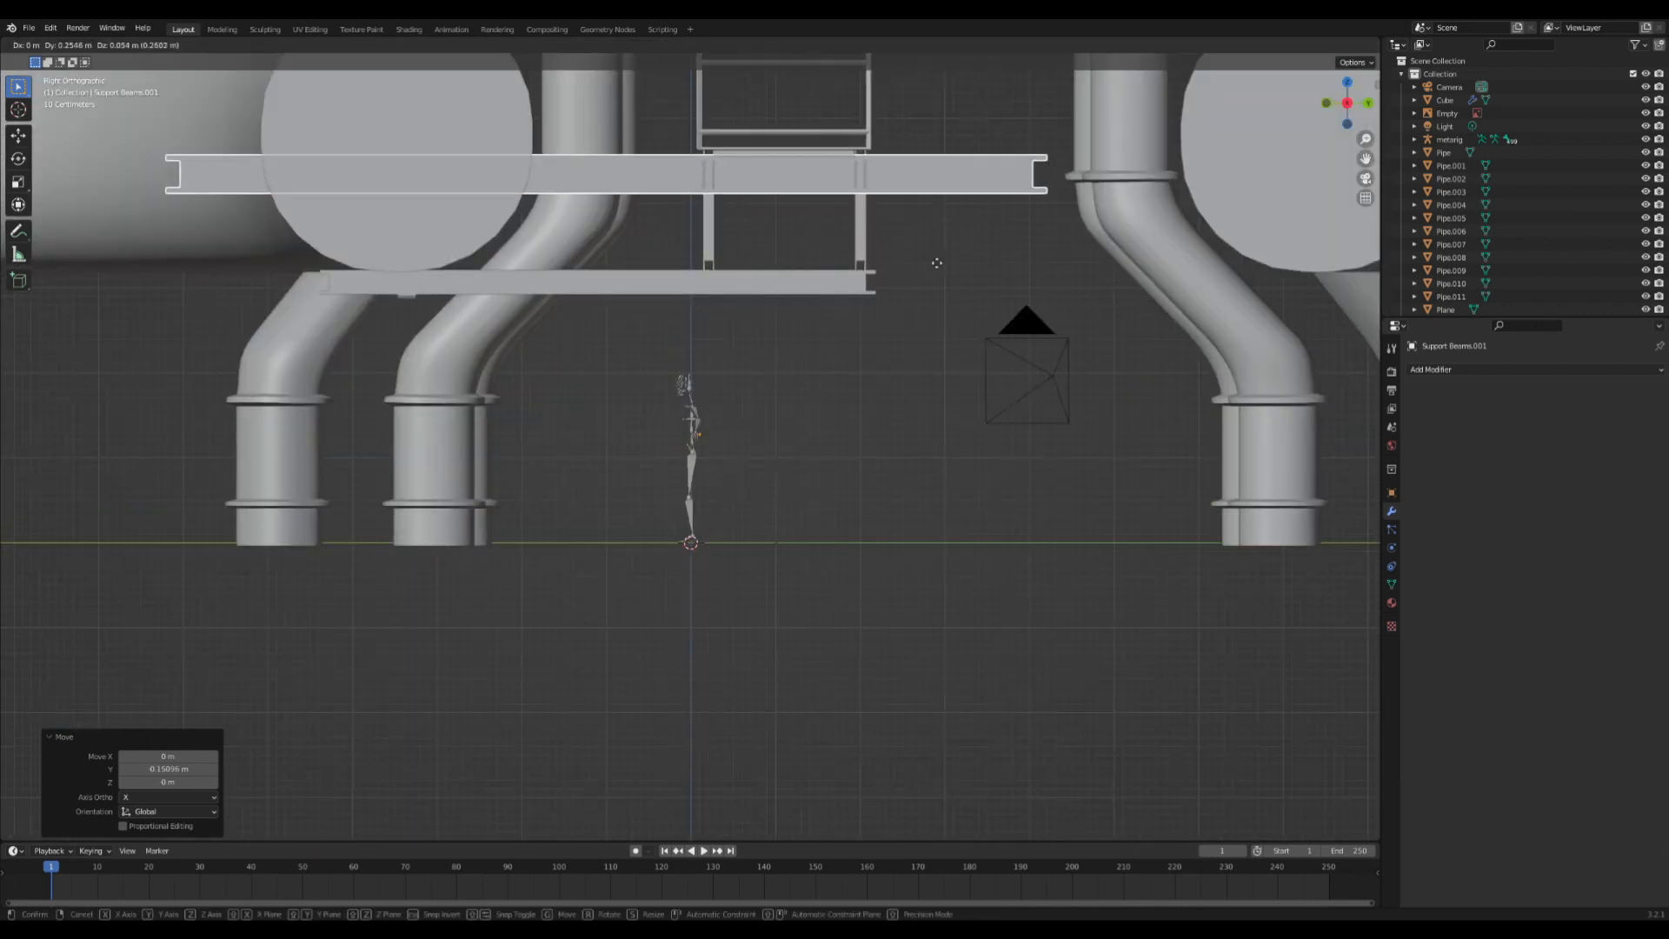
left_click(949, 262)
scroll(945, 258, "down", 3)
key("g")
key("x")
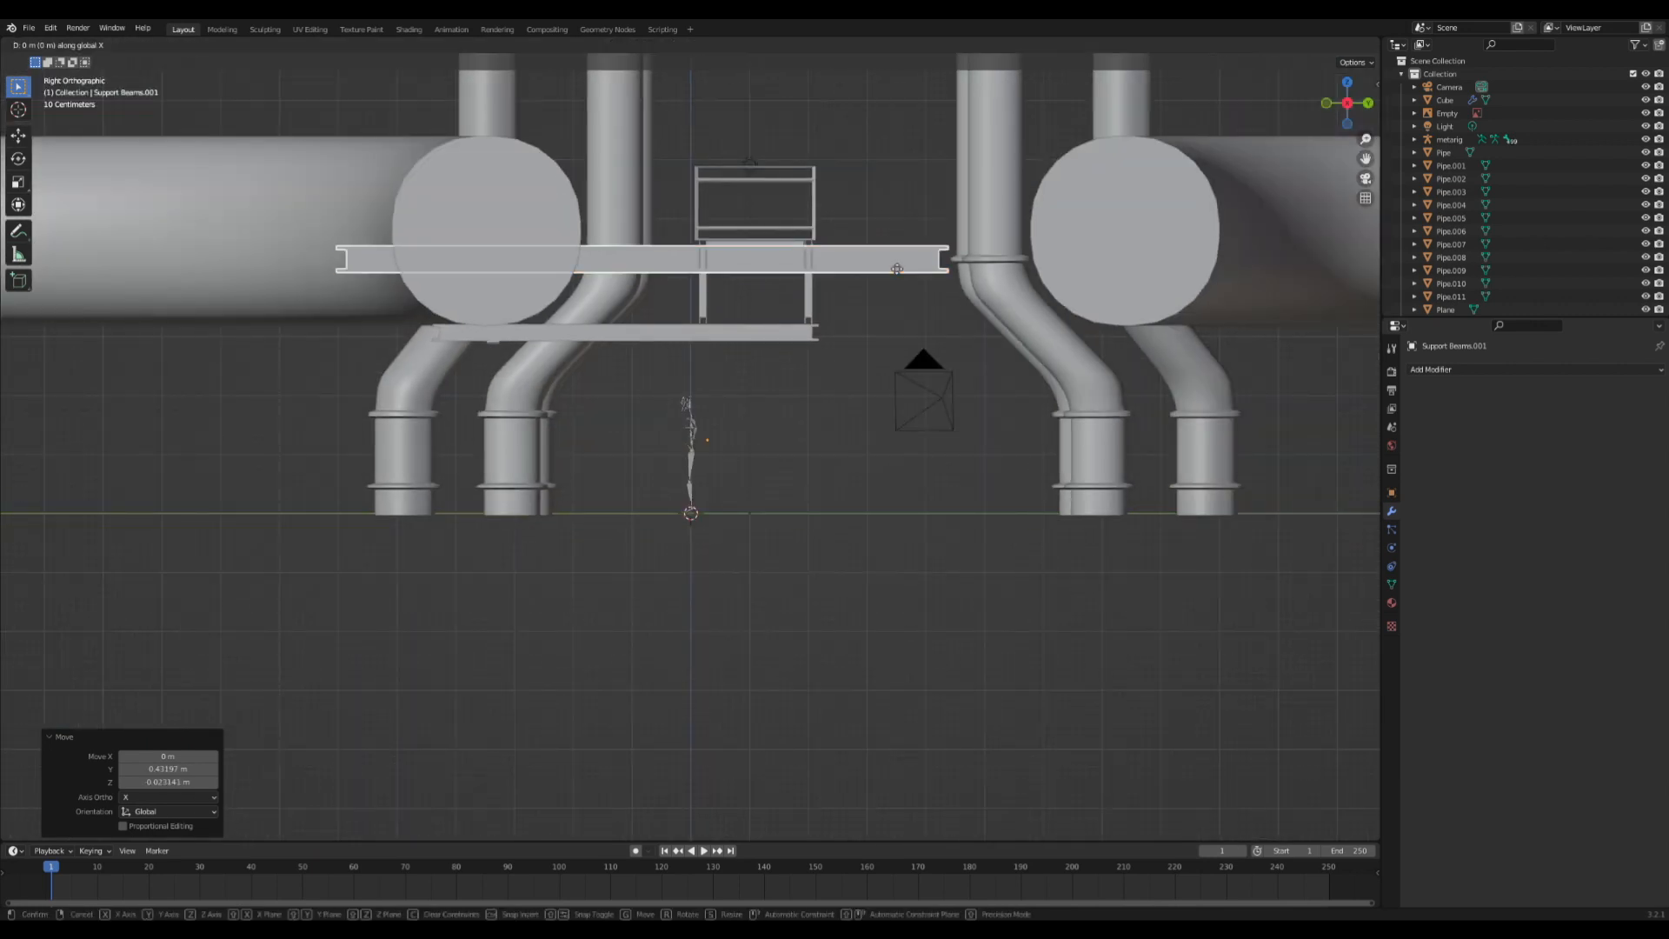
key("y")
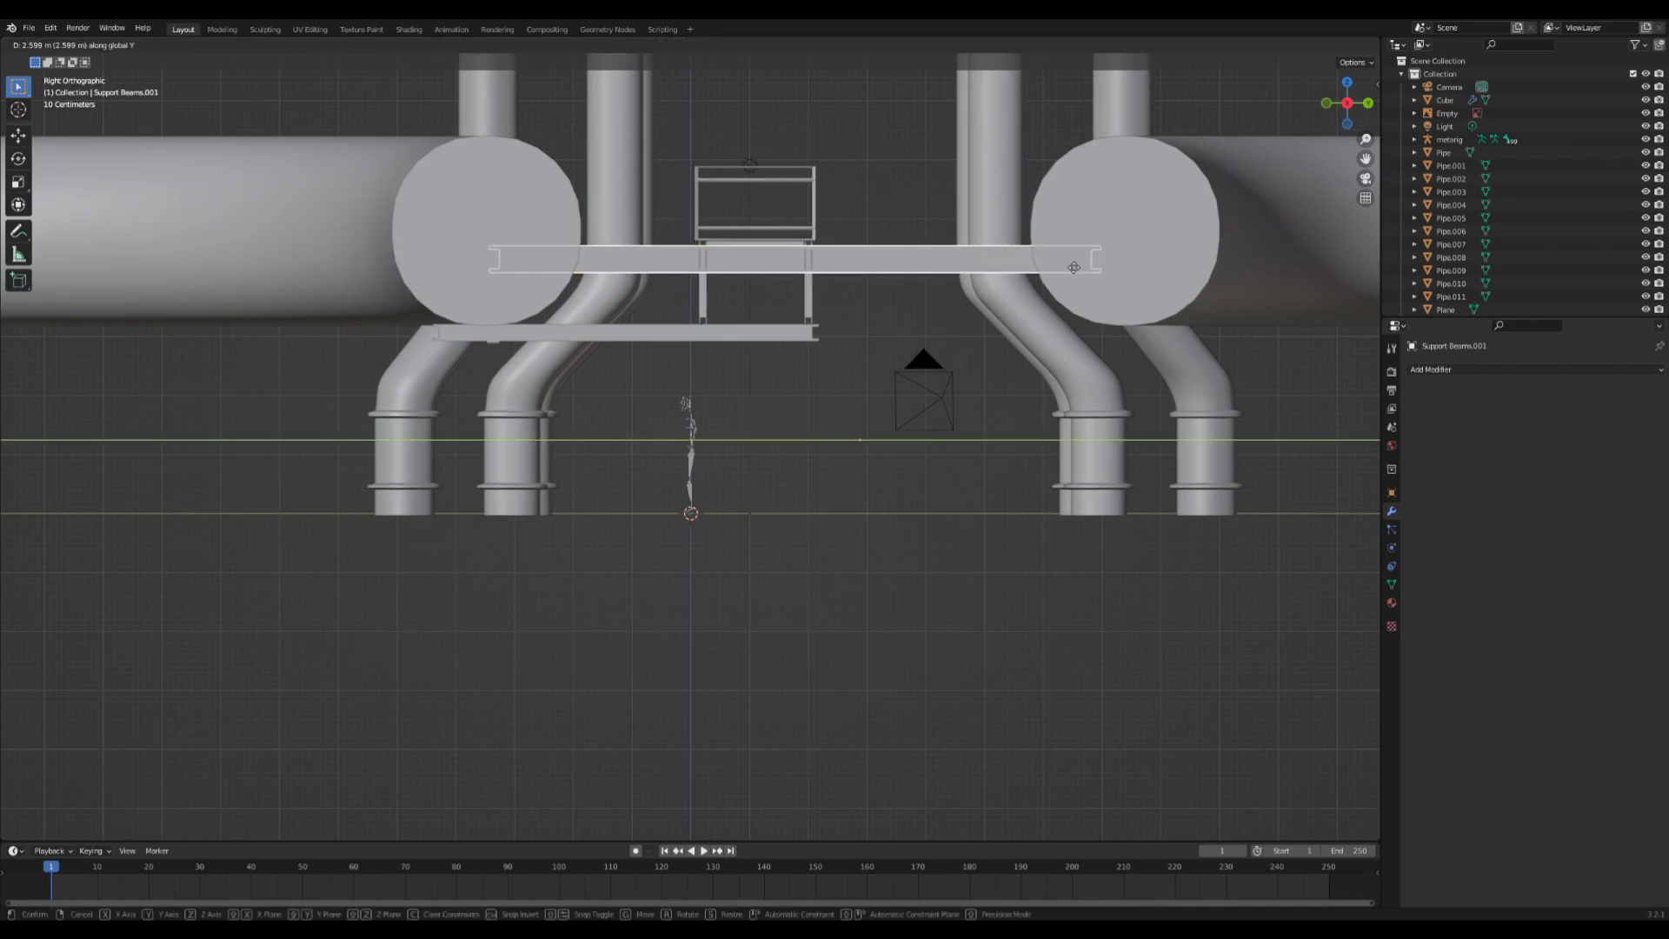
left_click(1074, 267)
- Move the raised beam about -1.15 m along Y so it spans between the two large horizontal pipes
middle_click_drag(1074, 267, 885, 260)
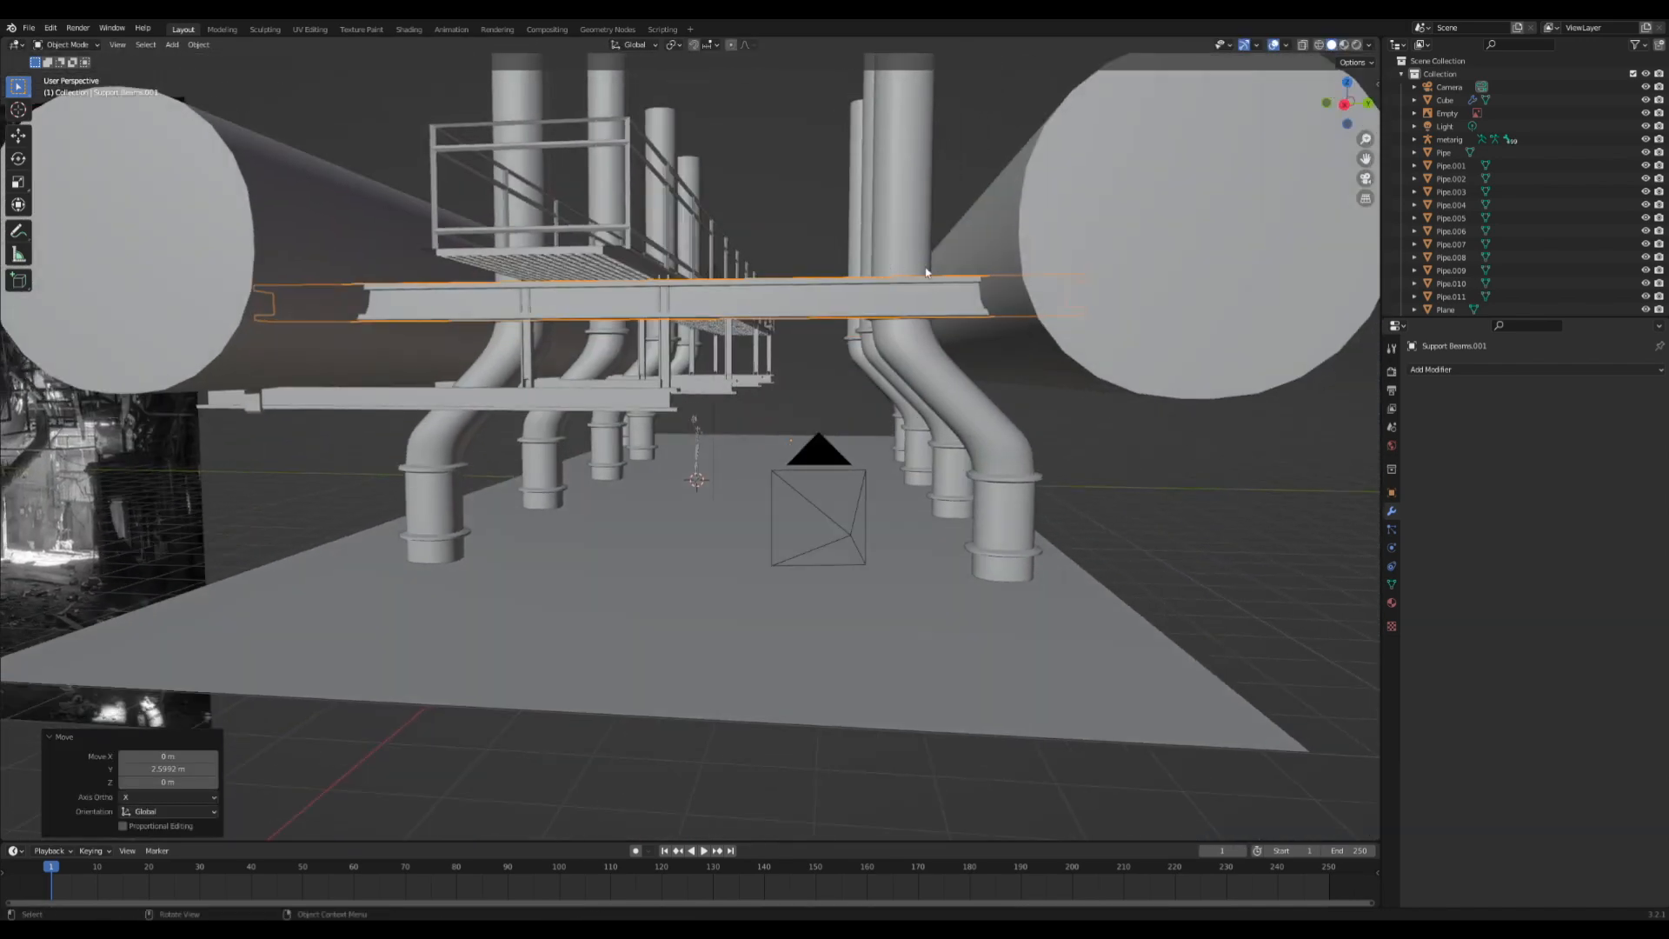
key("g")
key("x")
key("y")
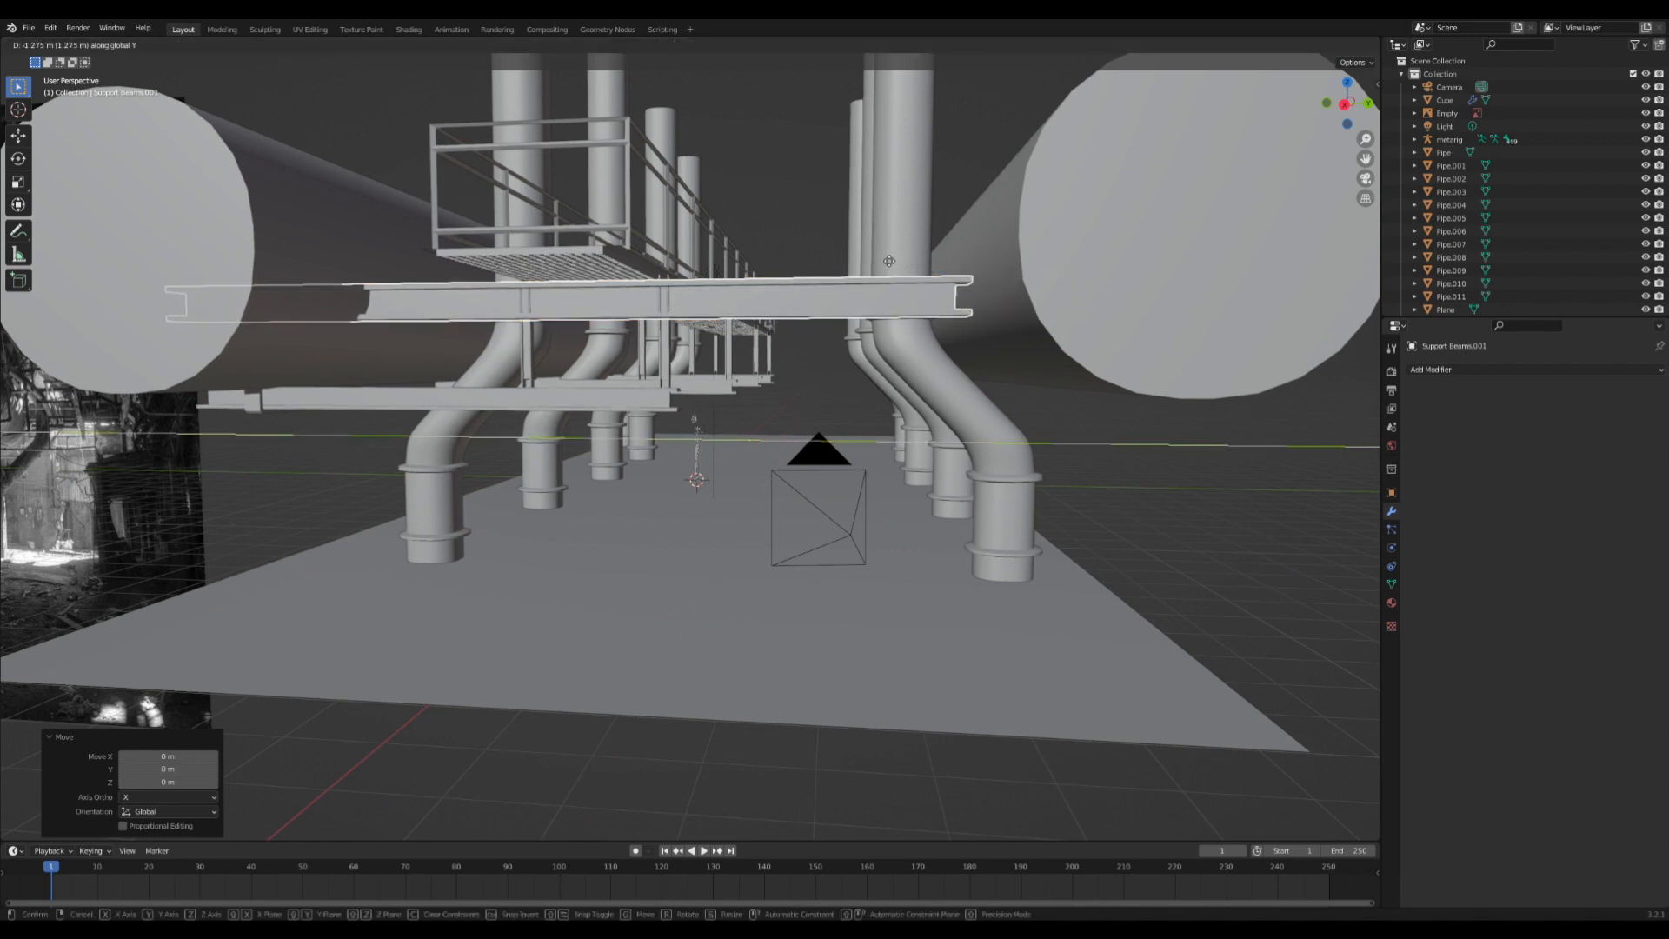
left_click(932, 310)
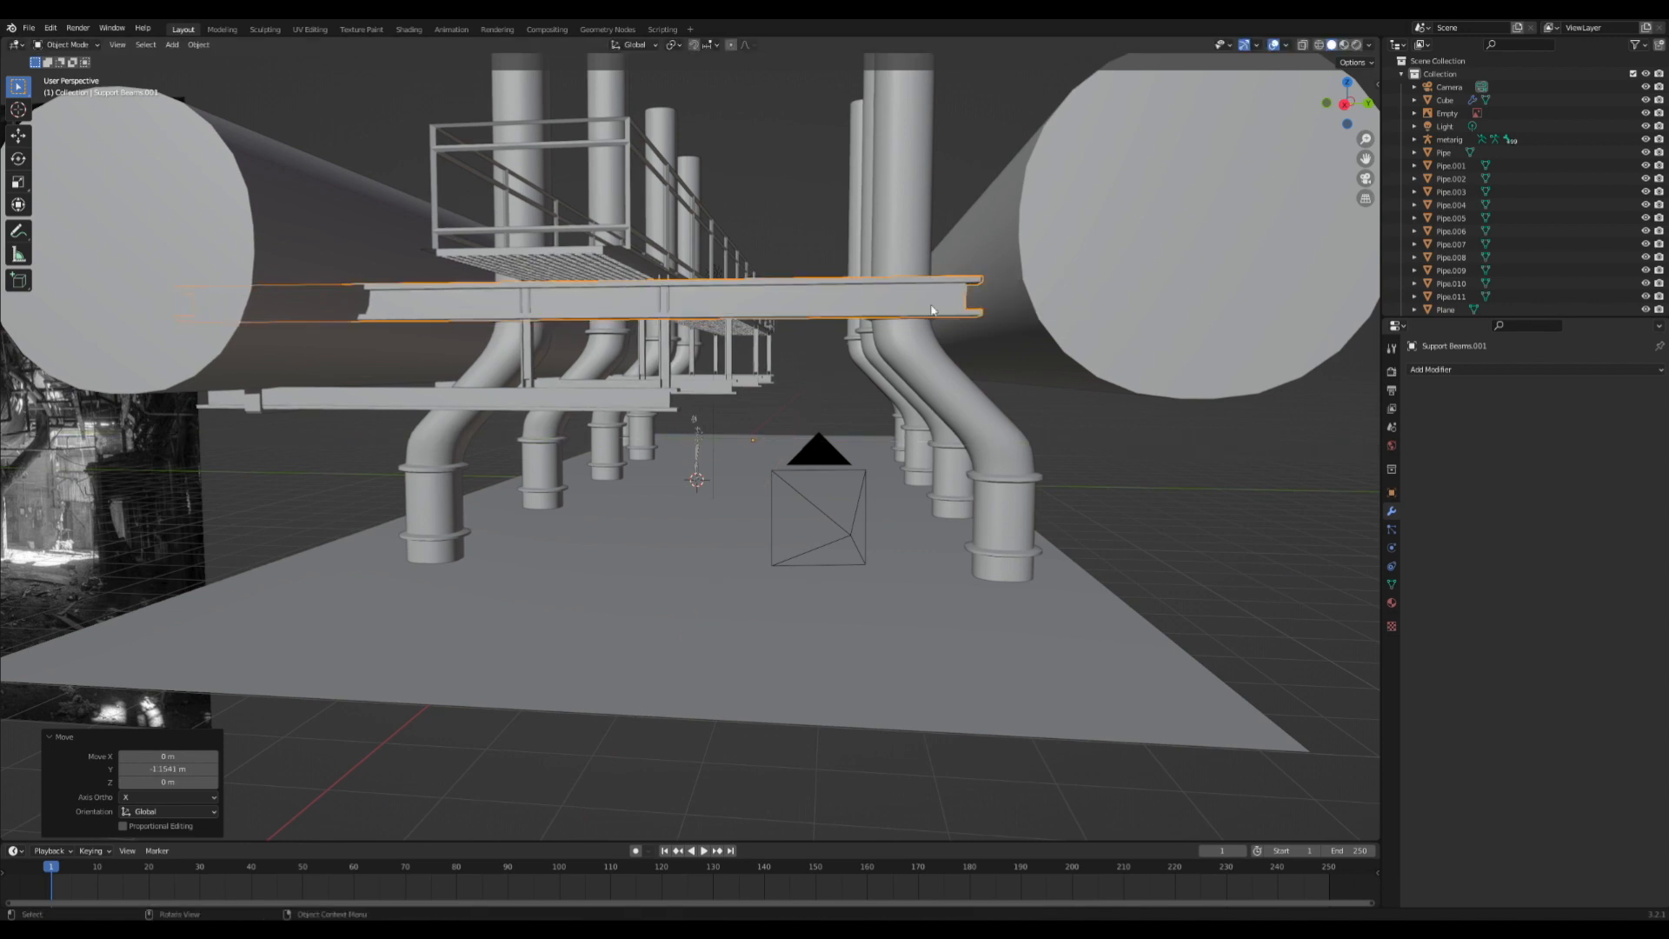
- Move the crossbeam about -1.98 m along X and fine-tune its X position in top view, between the nearest pipes and the camera
middle_click_drag(995, 286, 662, 499)
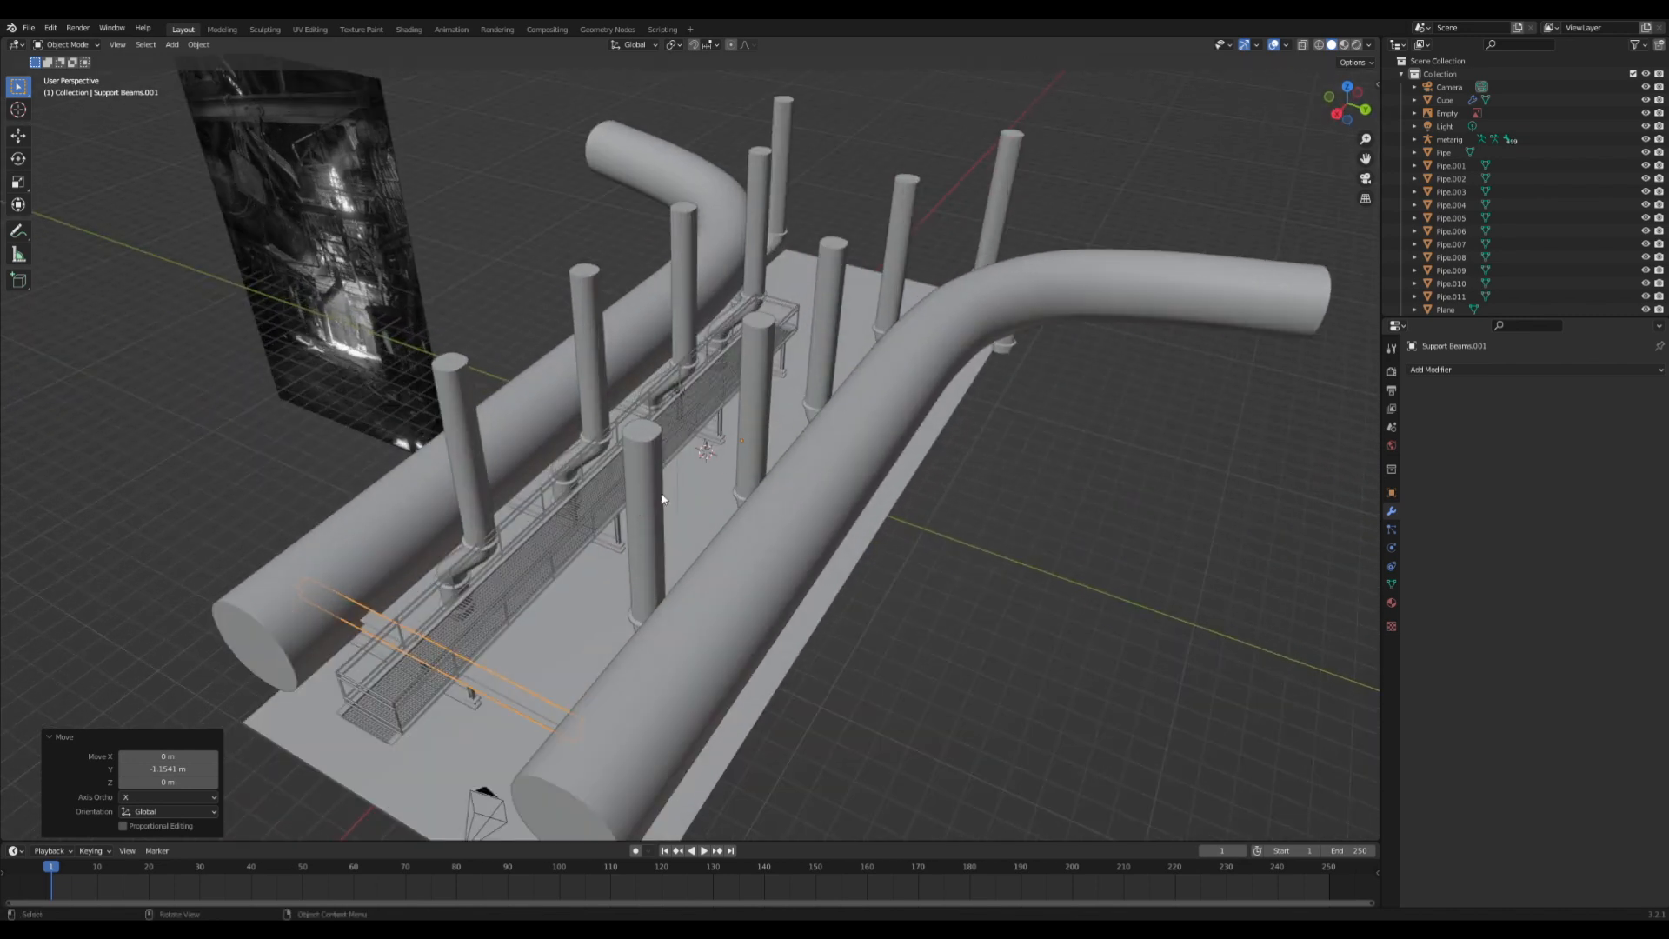
middle_click_drag(553, 570, 561, 543)
key("g")
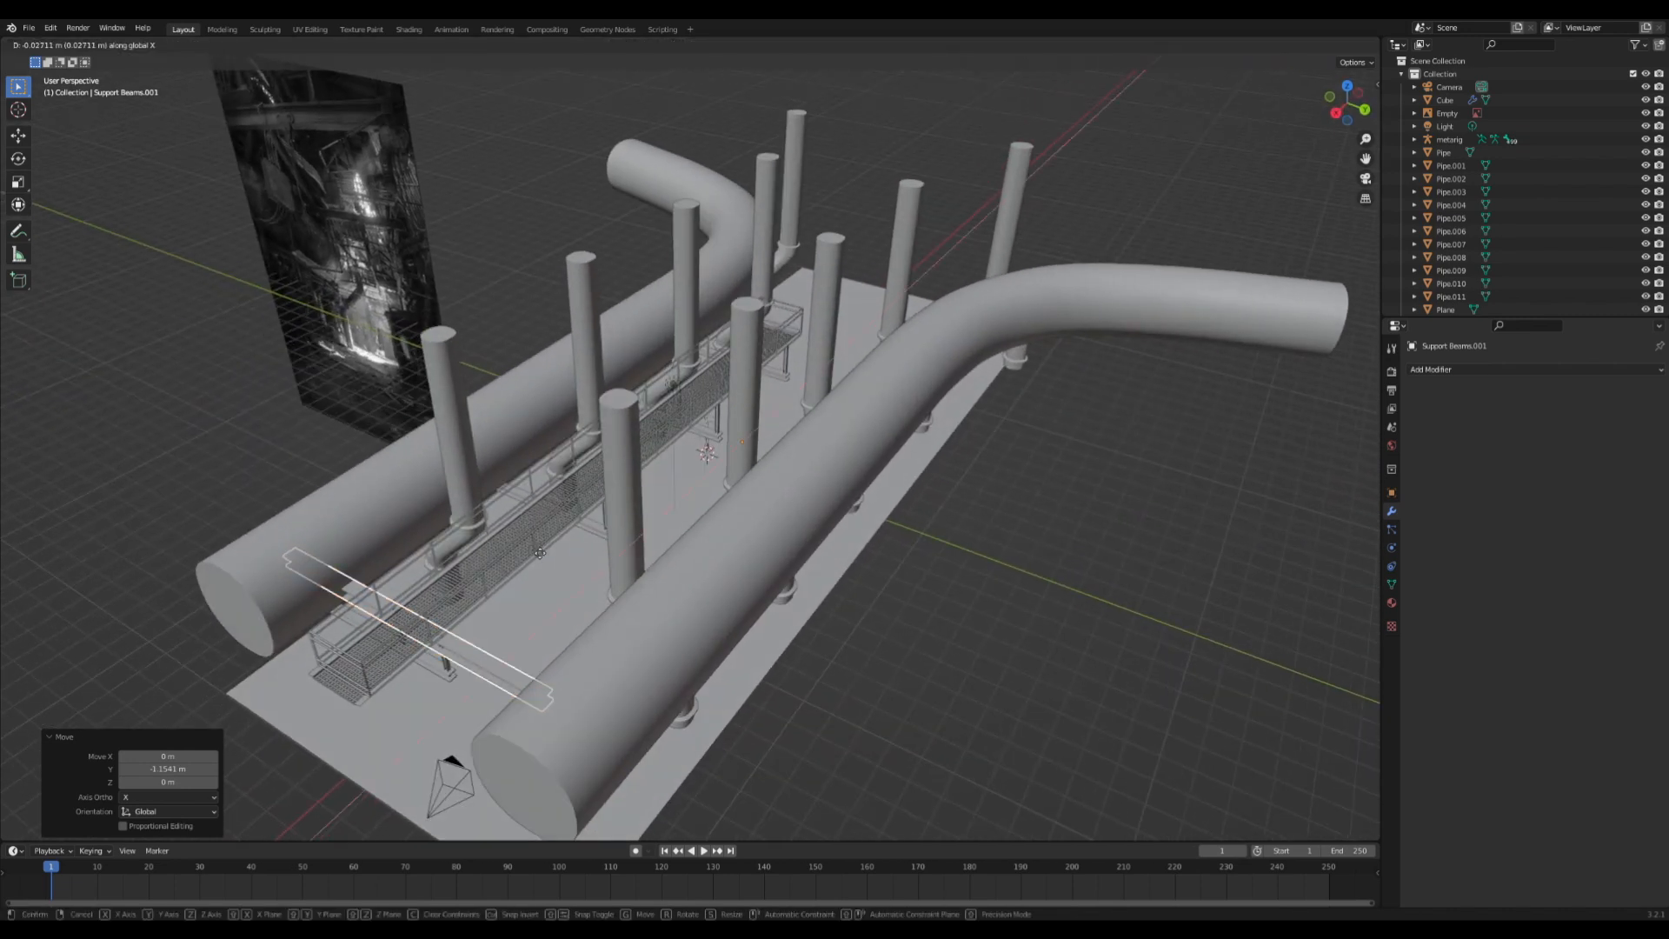
key("x")
left_click(557, 528)
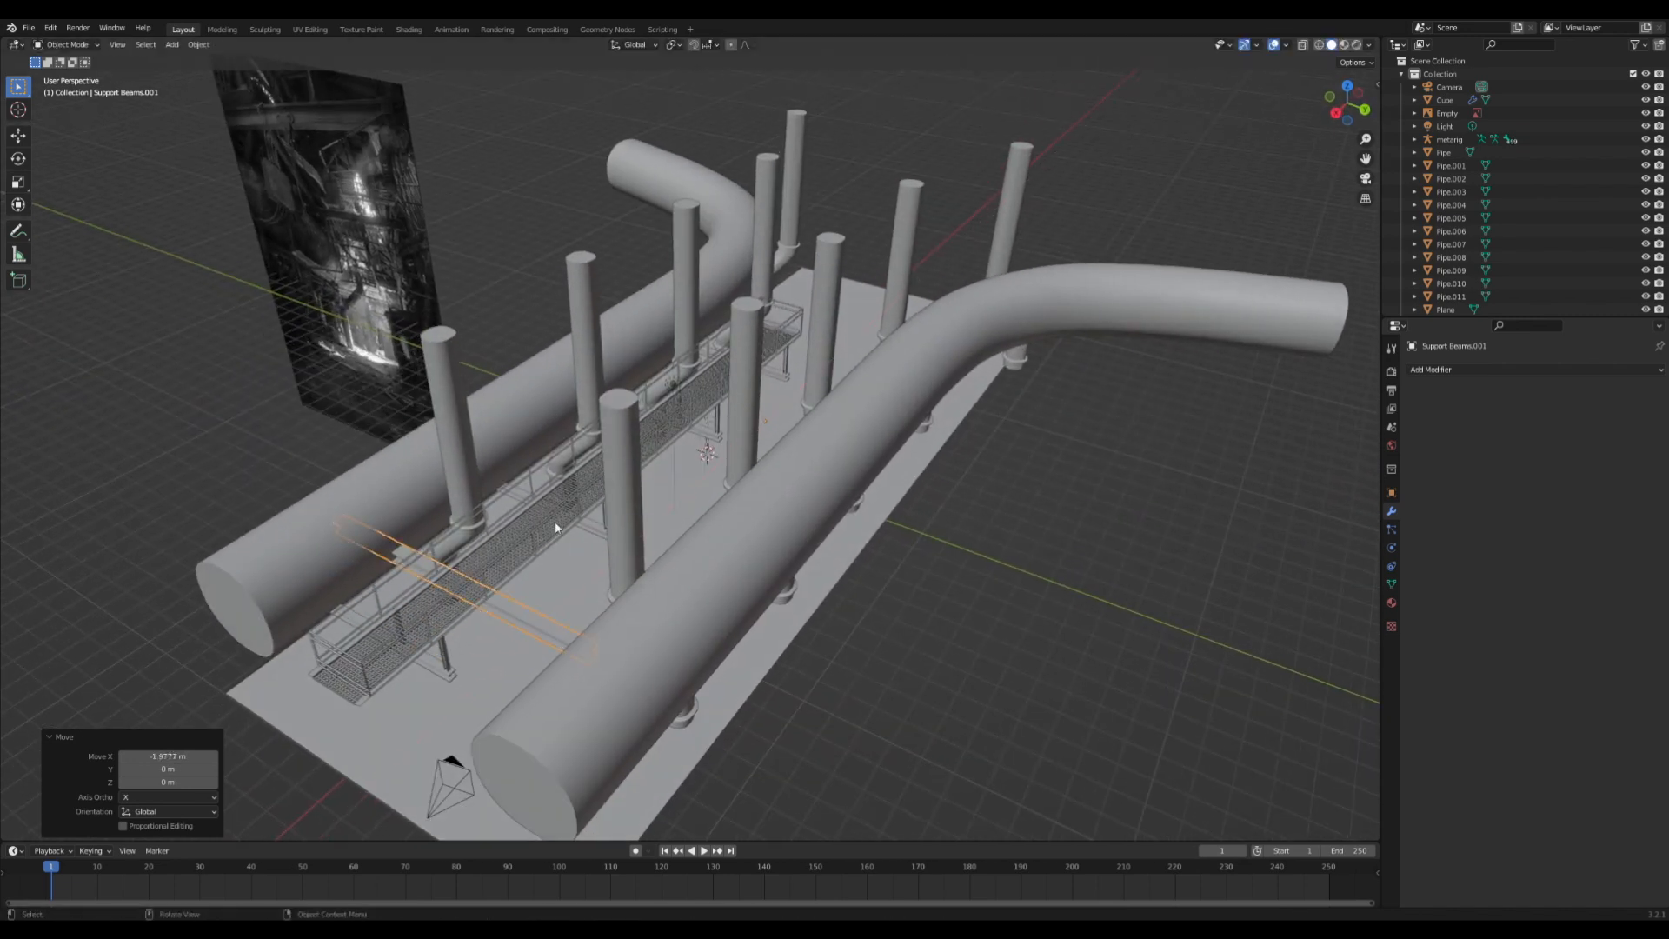
left_click(1346, 87)
key("g")
key("x")
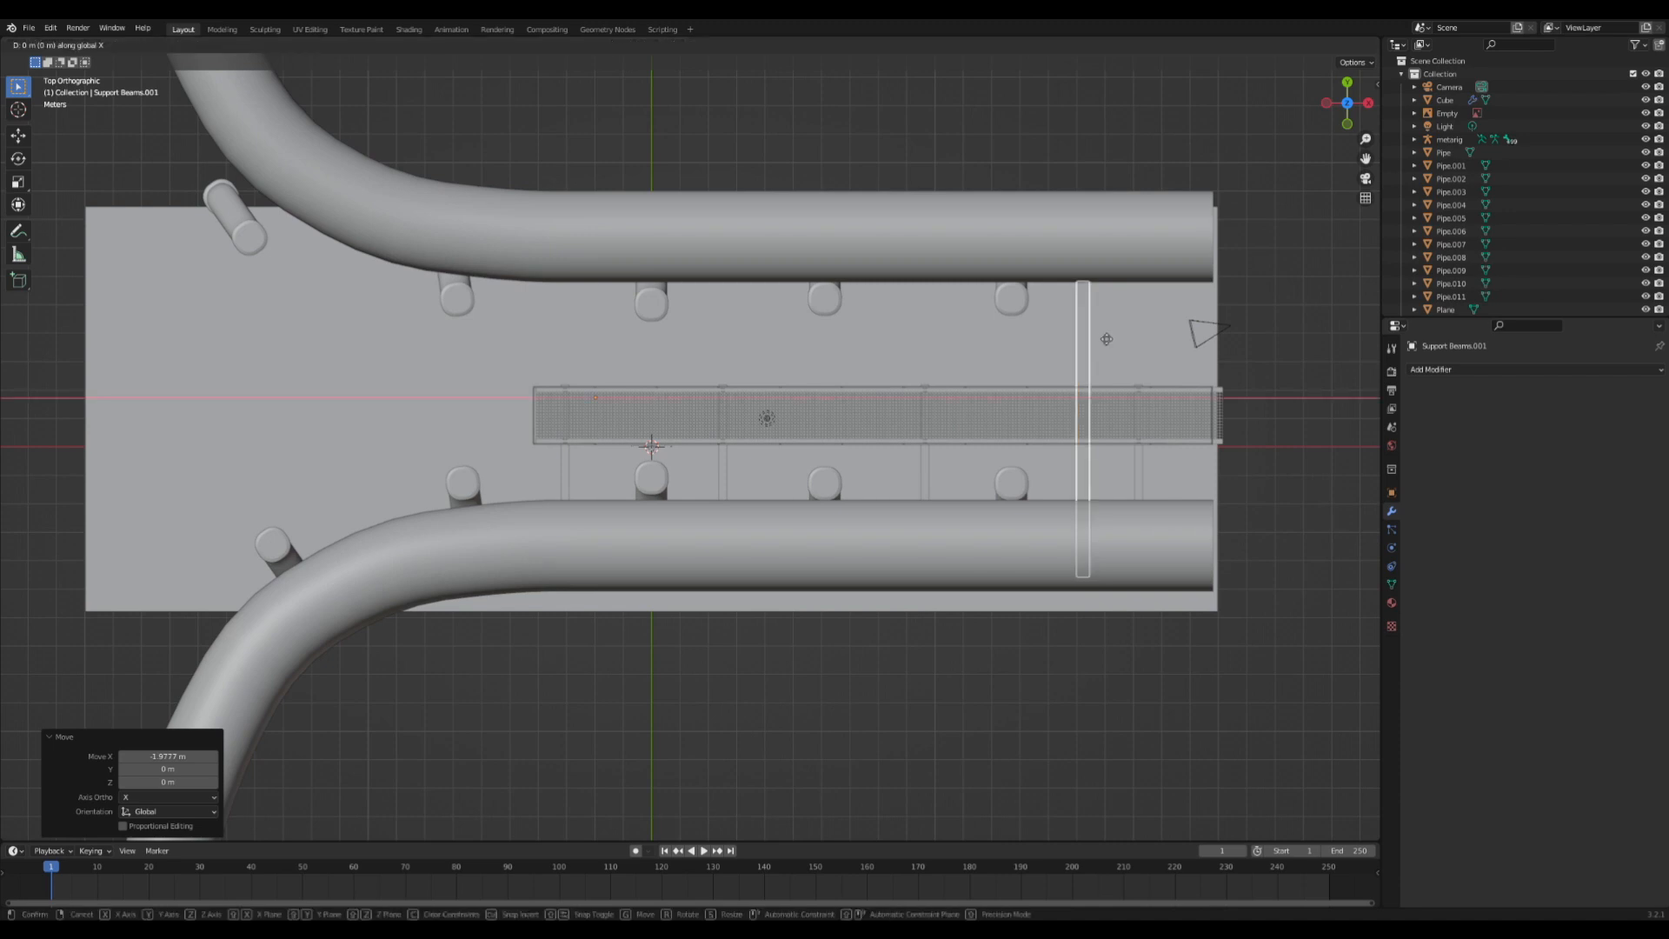
left_click(1128, 328)
- Make a linked duplicate of the crossbeam and move it about -5.5 m along X
key("alt+d")
key("Escape")
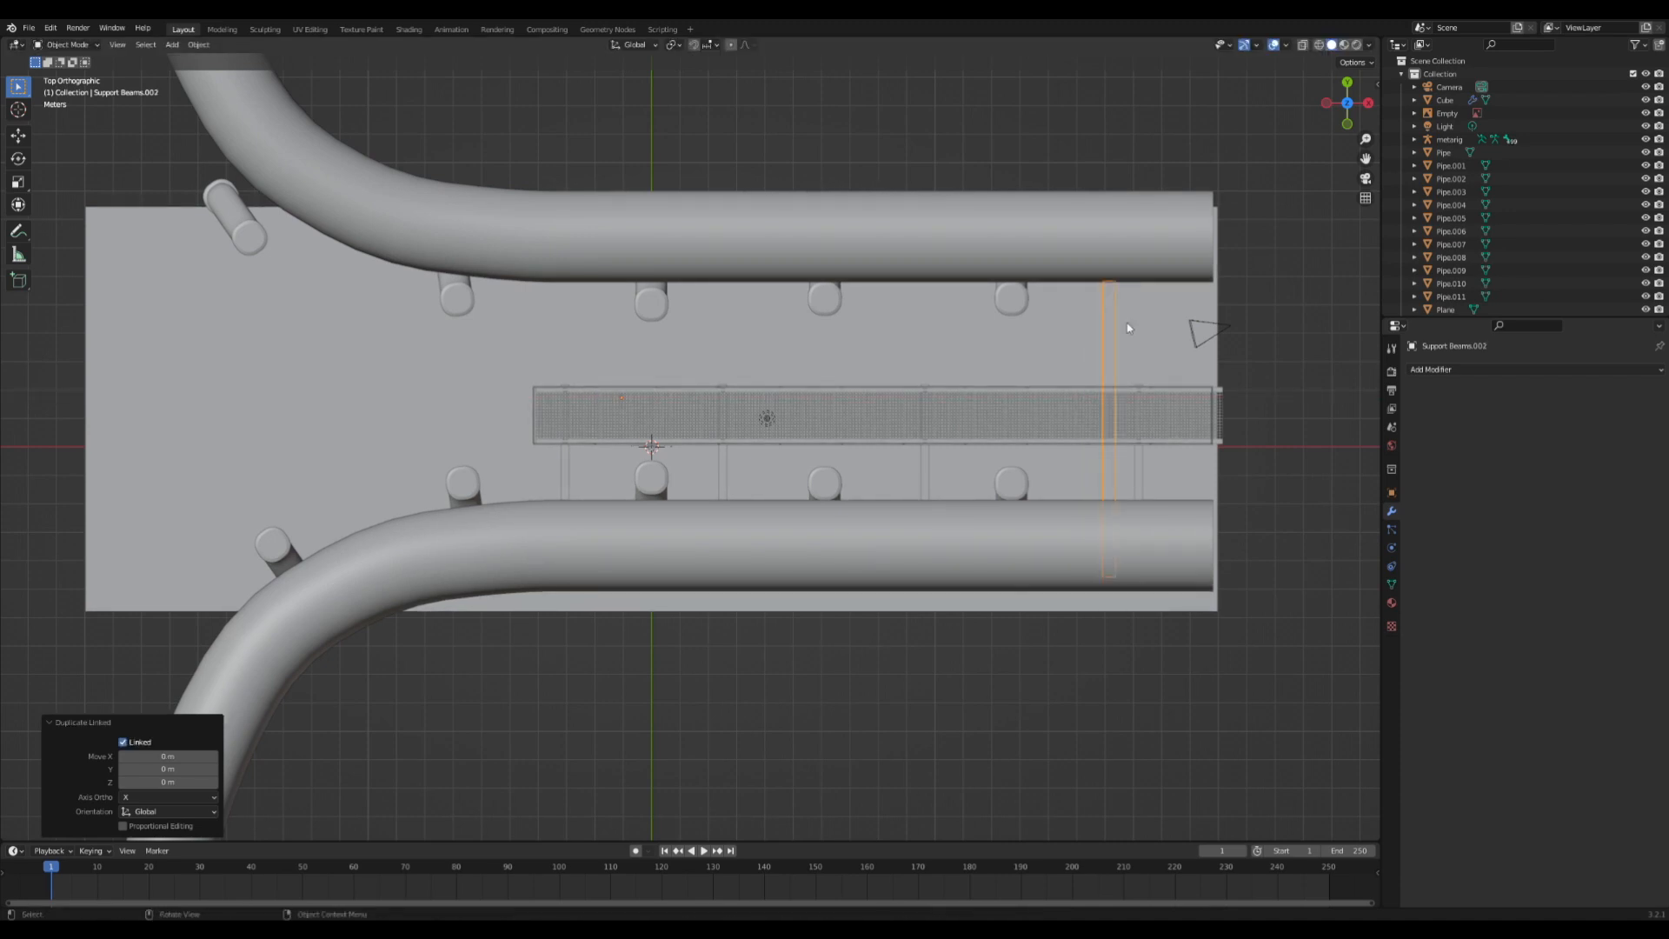
key("g")
key("x")
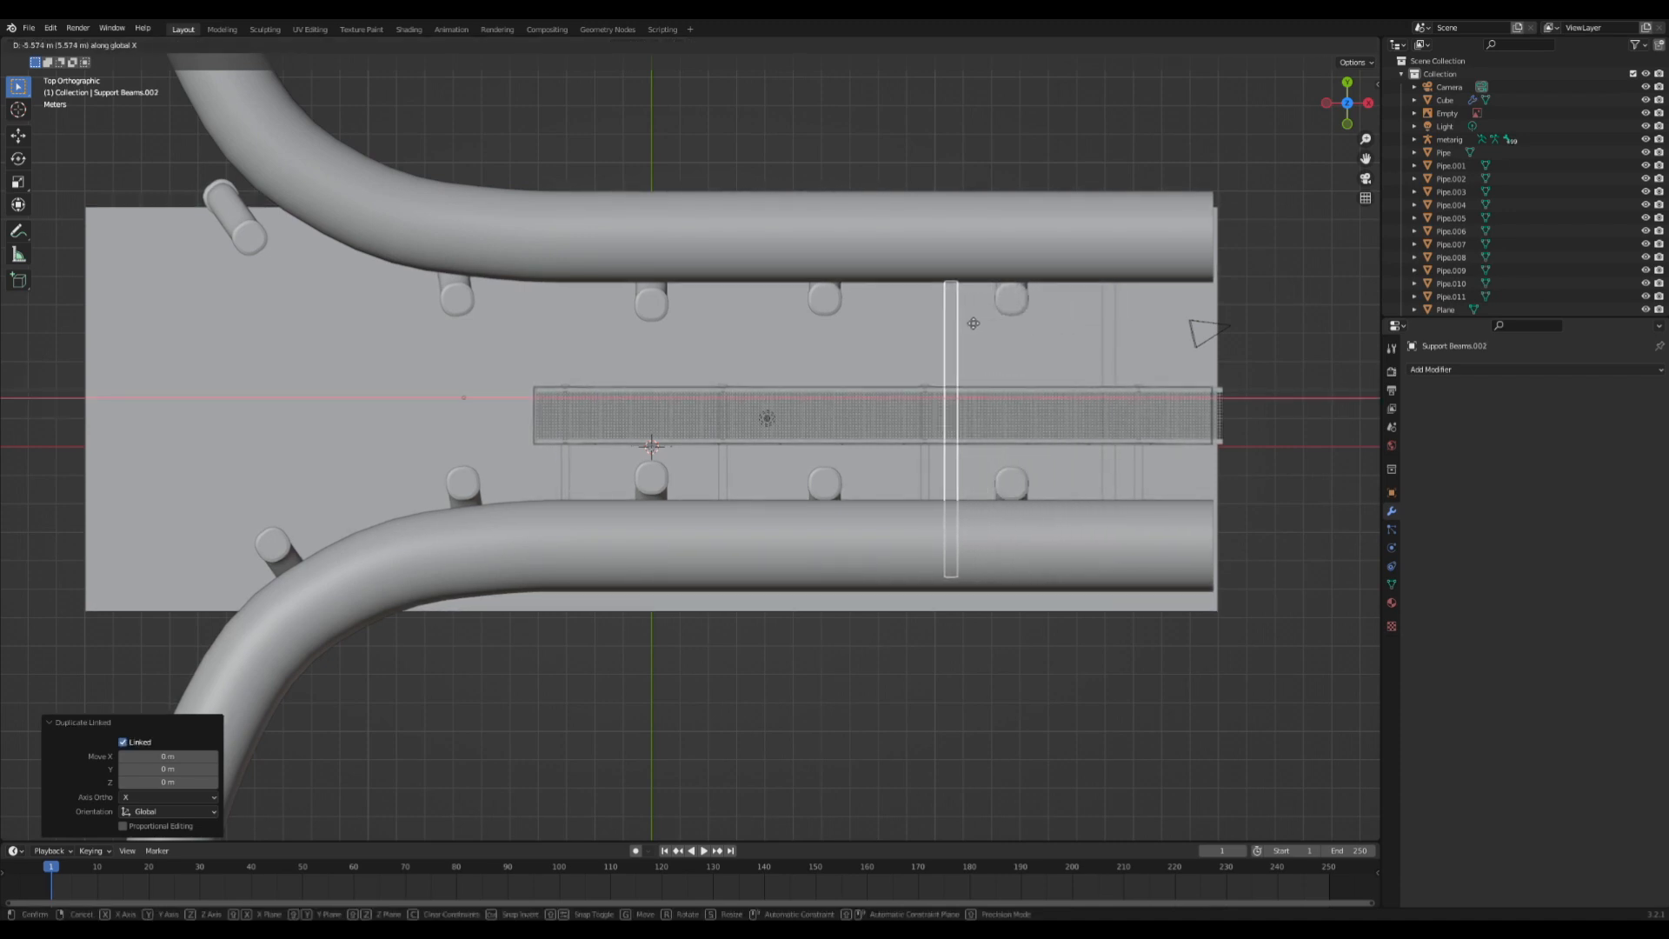
left_click(977, 333)
- Add two more linked crossbeam copies further along negative X, the second about 5 m beyond the first
key("alt+d")
key("x")
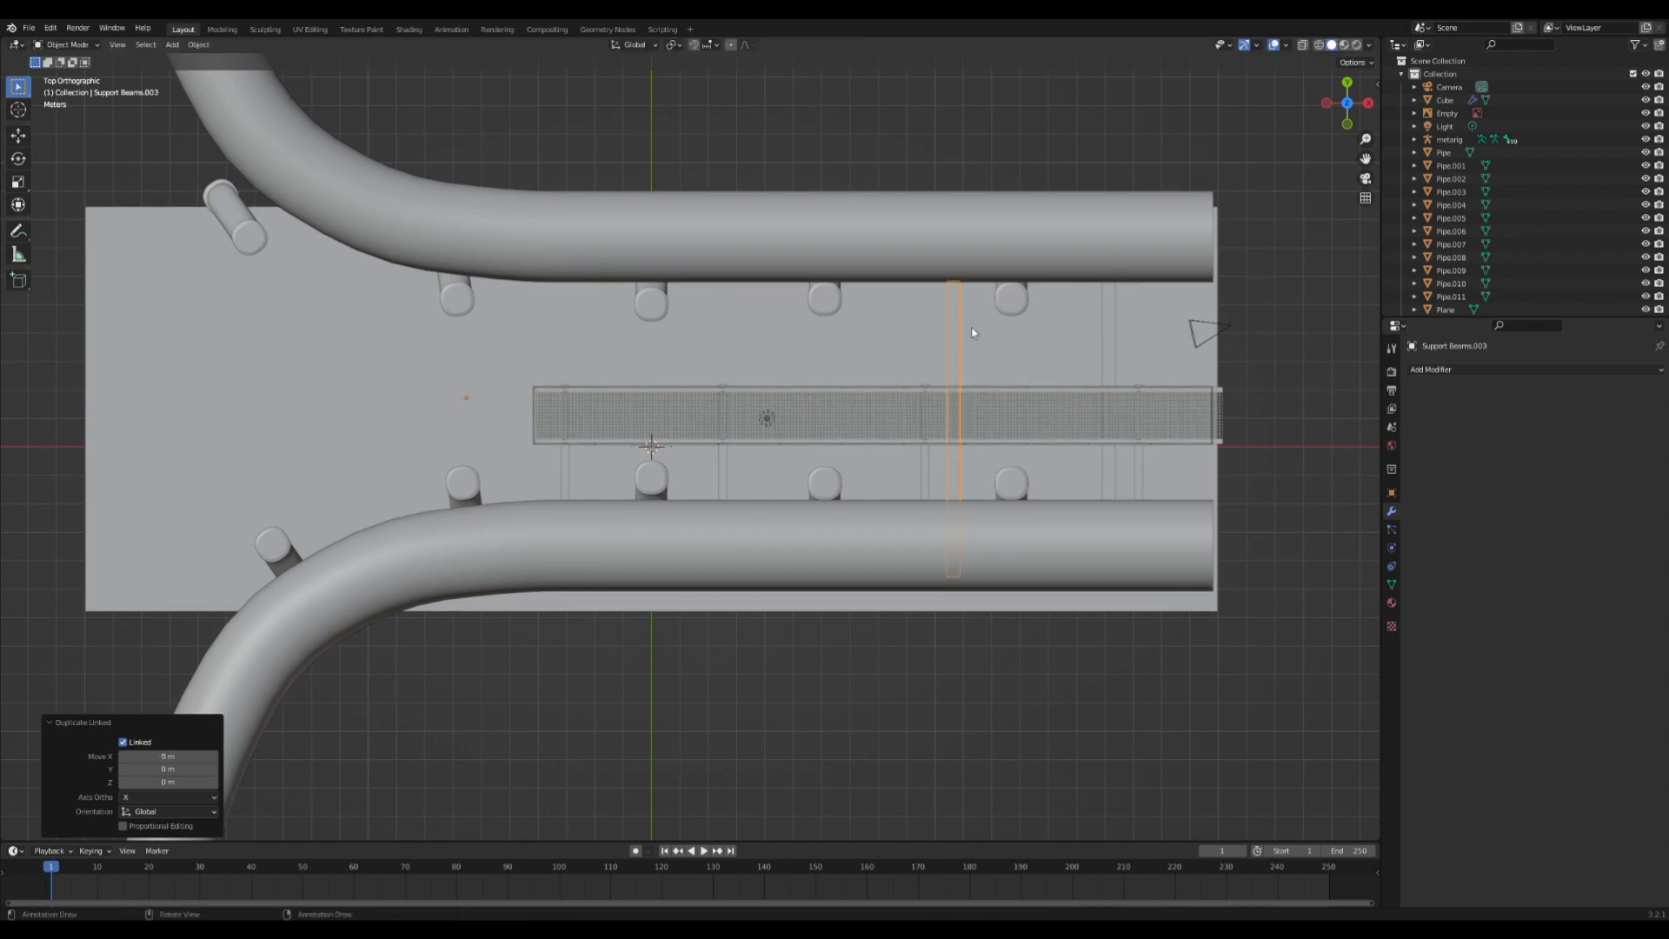
left_click(909, 331)
key("alt+d")
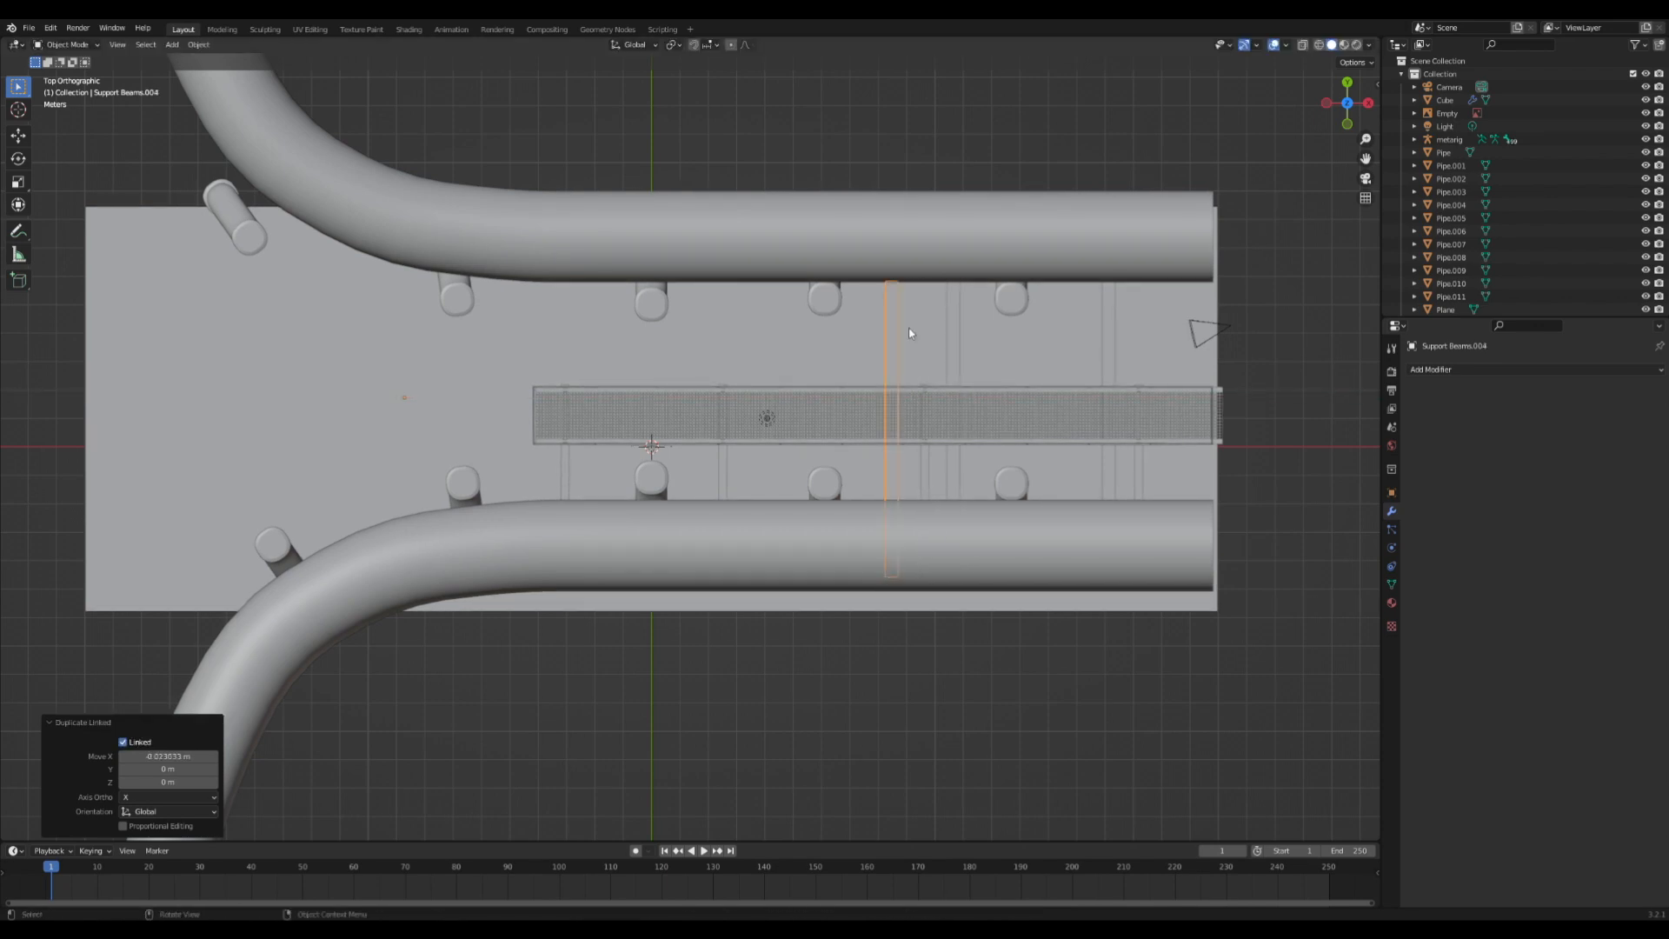
key("x")
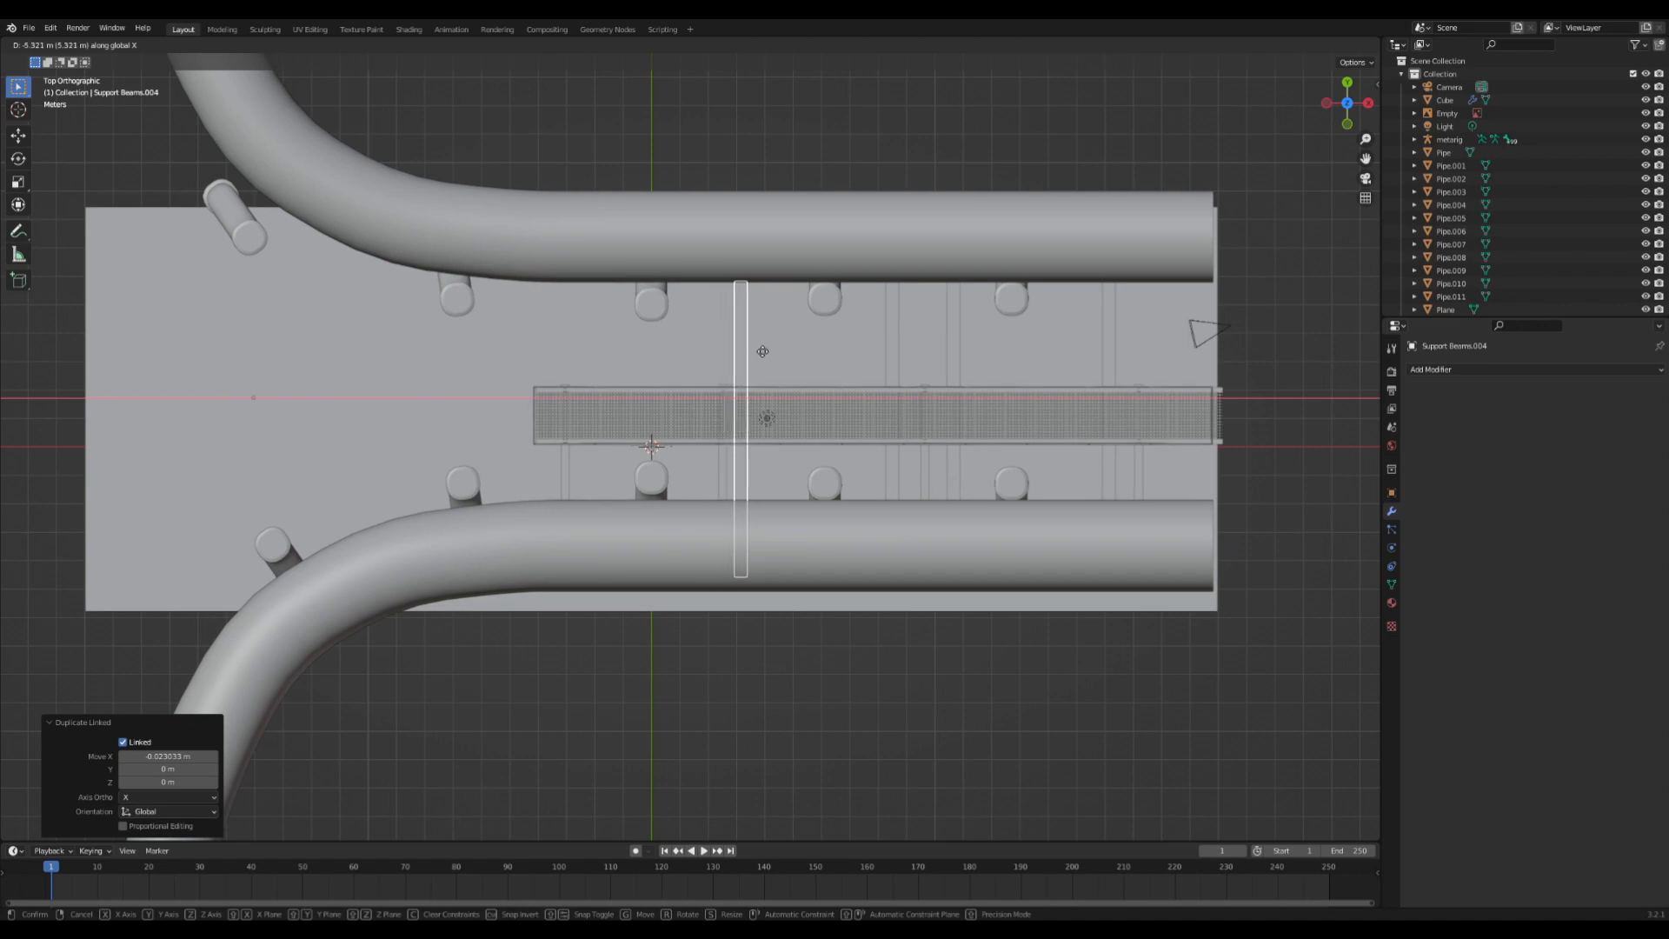
left_click(770, 350)
- Add four more linked crossbeam copies along negative X, the last about 2 m beyond its neighbour, and save the file
key("alt+d")
key("x")
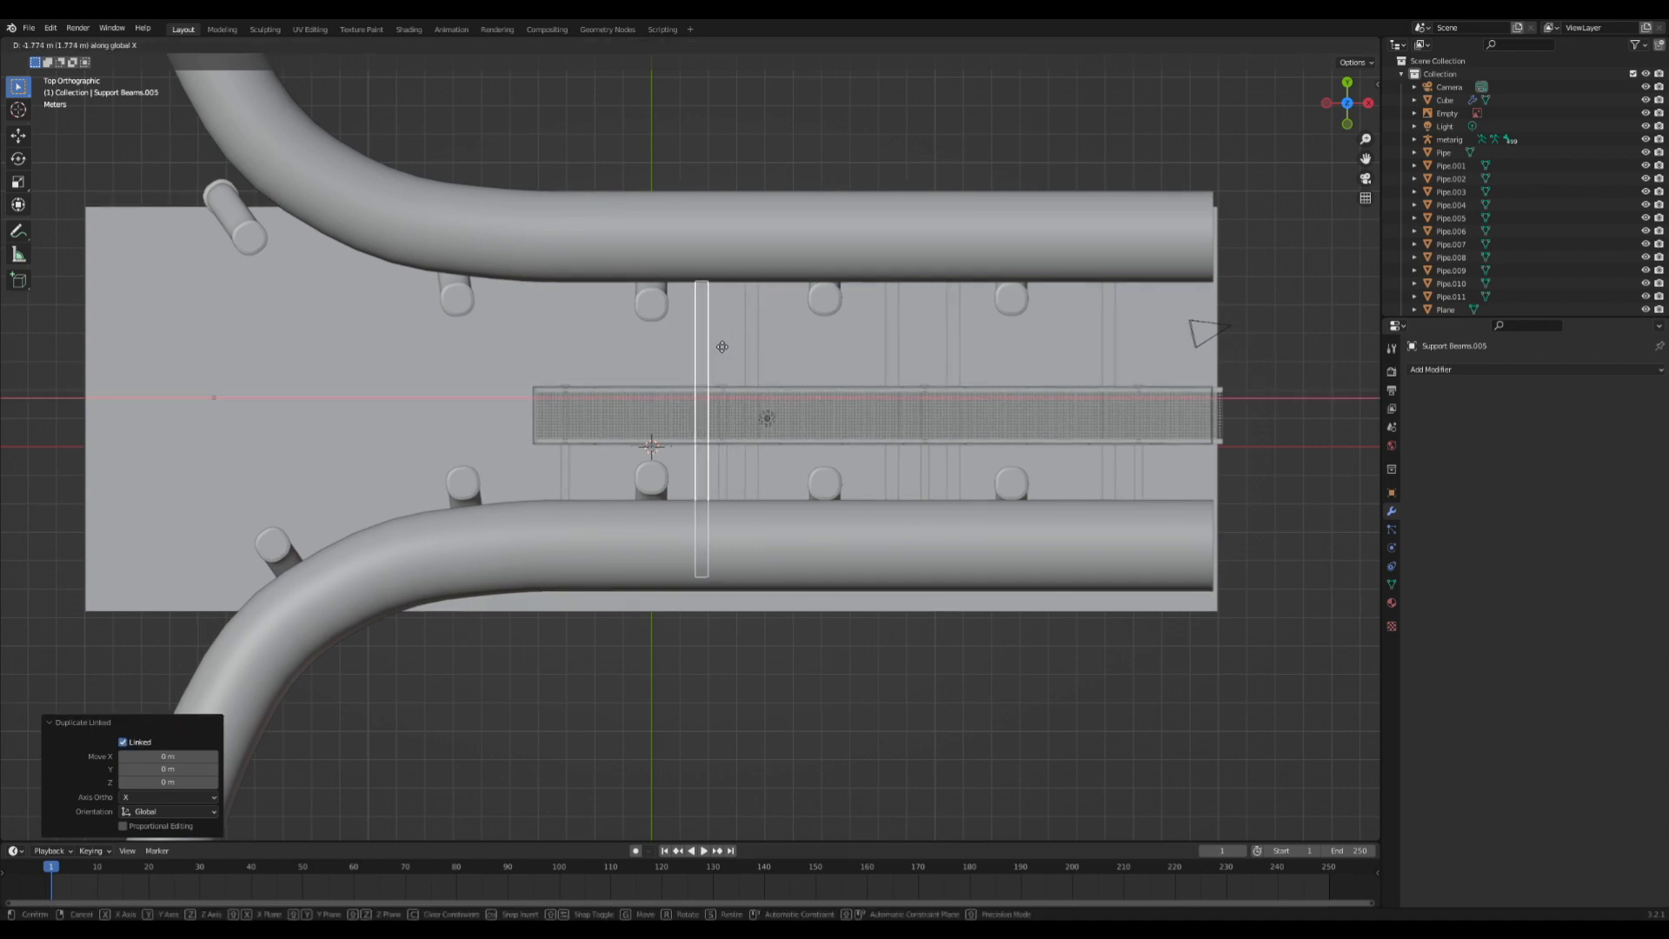
left_click(707, 342)
key("alt+d")
key("x")
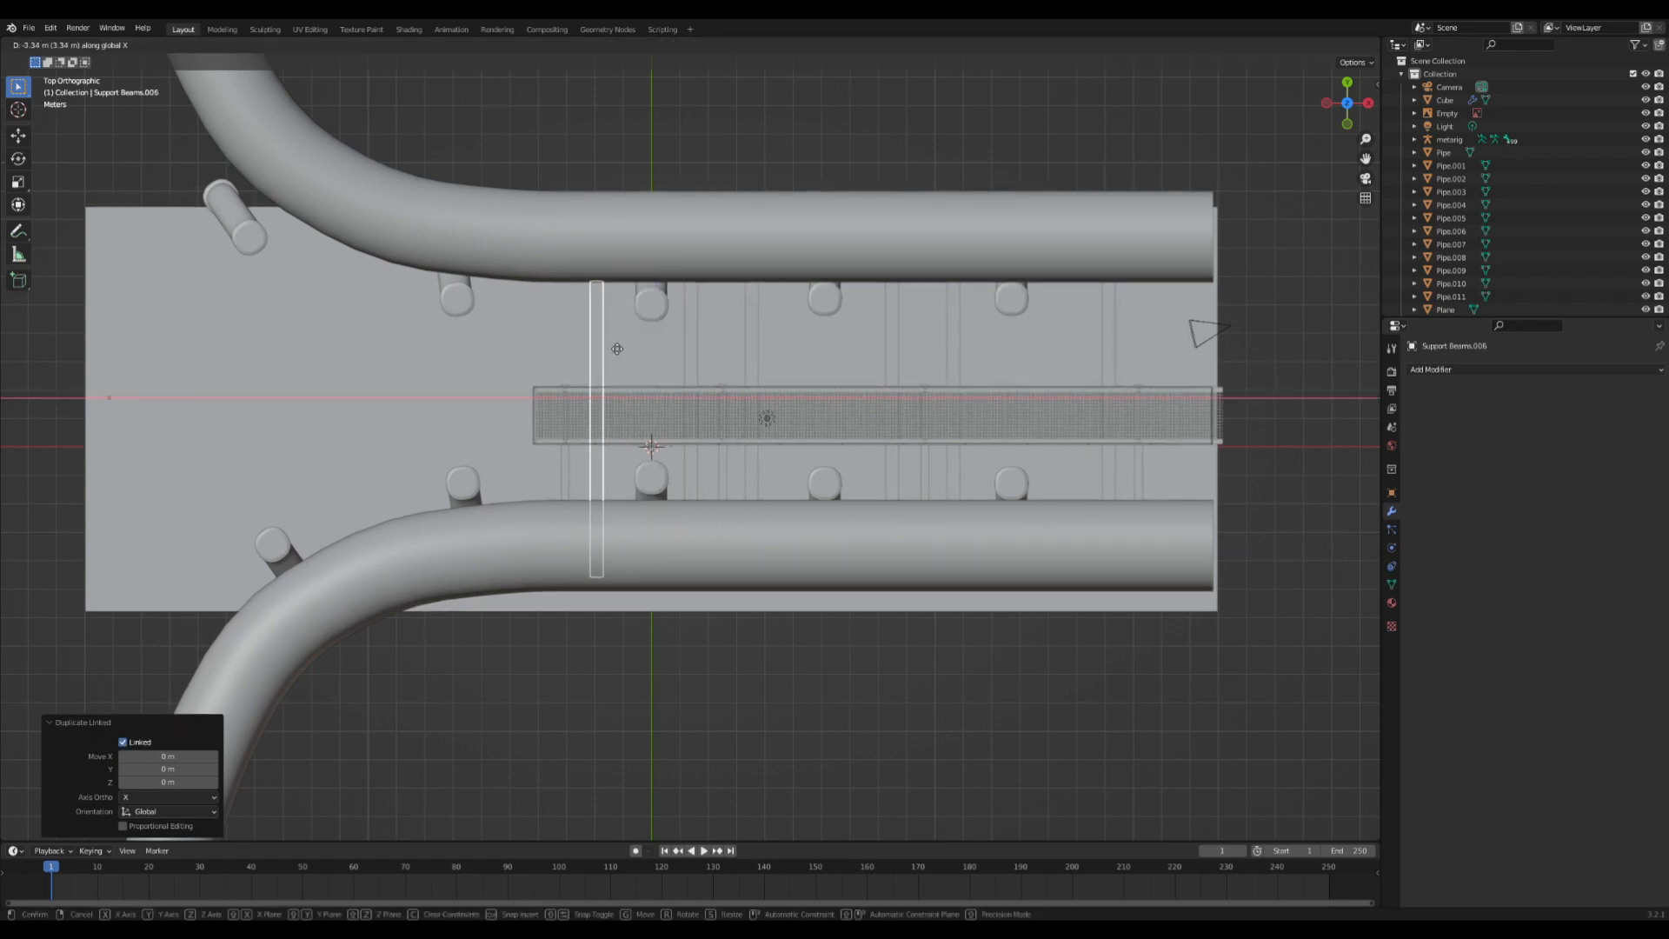
left_click(606, 346)
key("alt+d")
key("x")
left_click(549, 345)
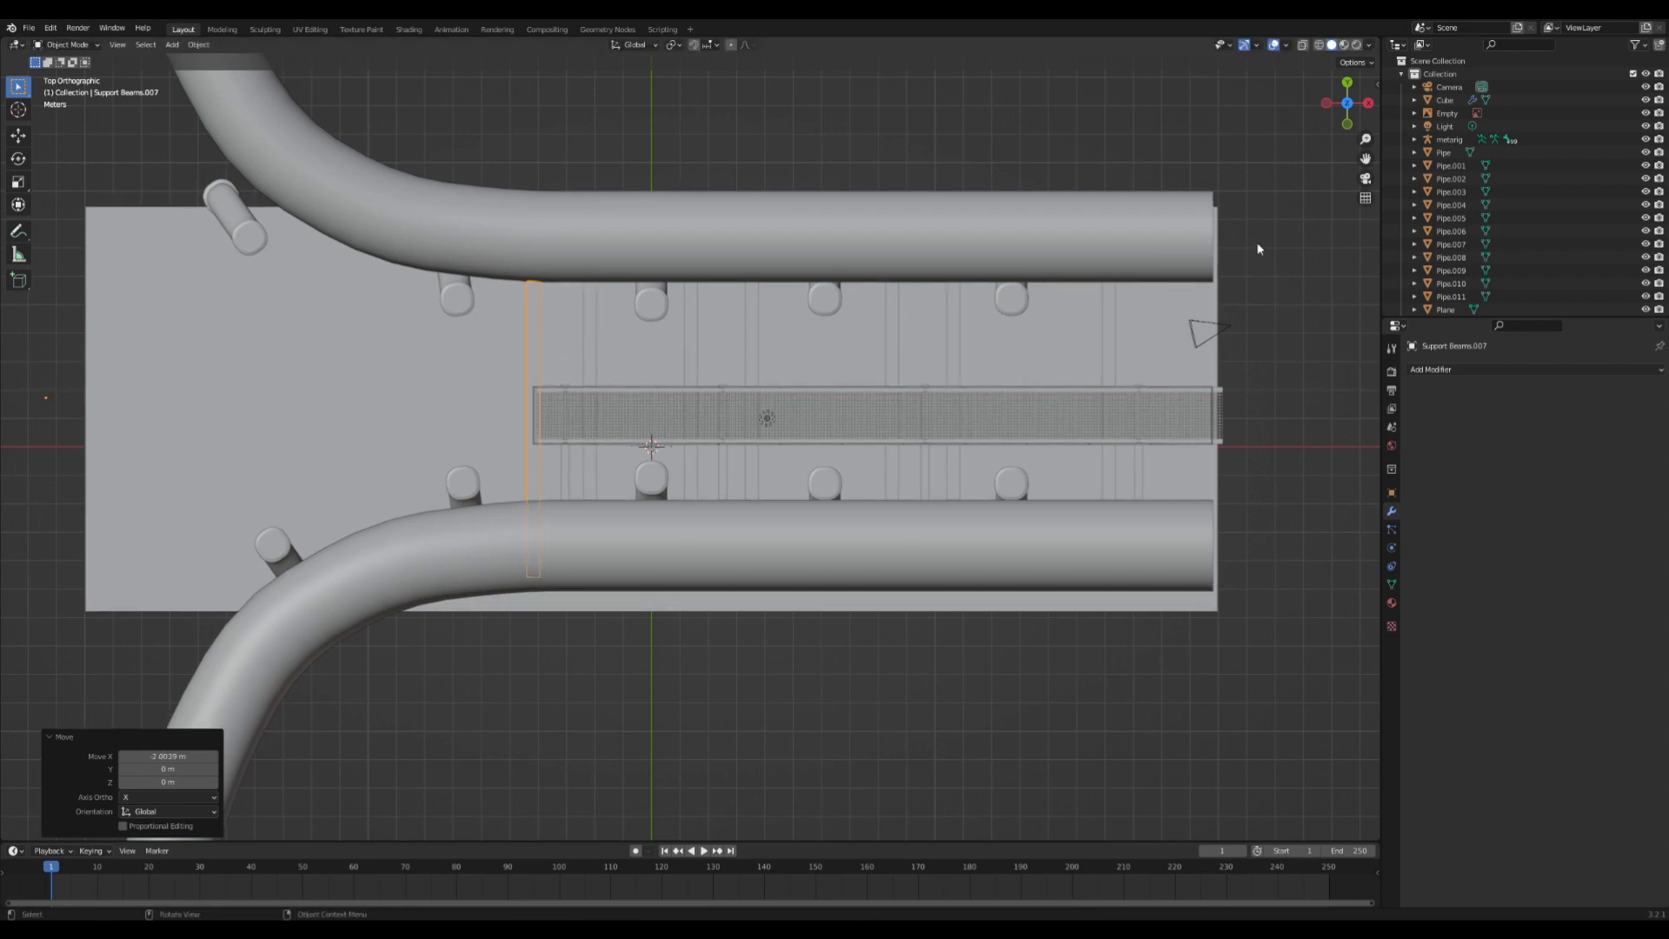
left_click(1364, 179)
key("ctrl+s")
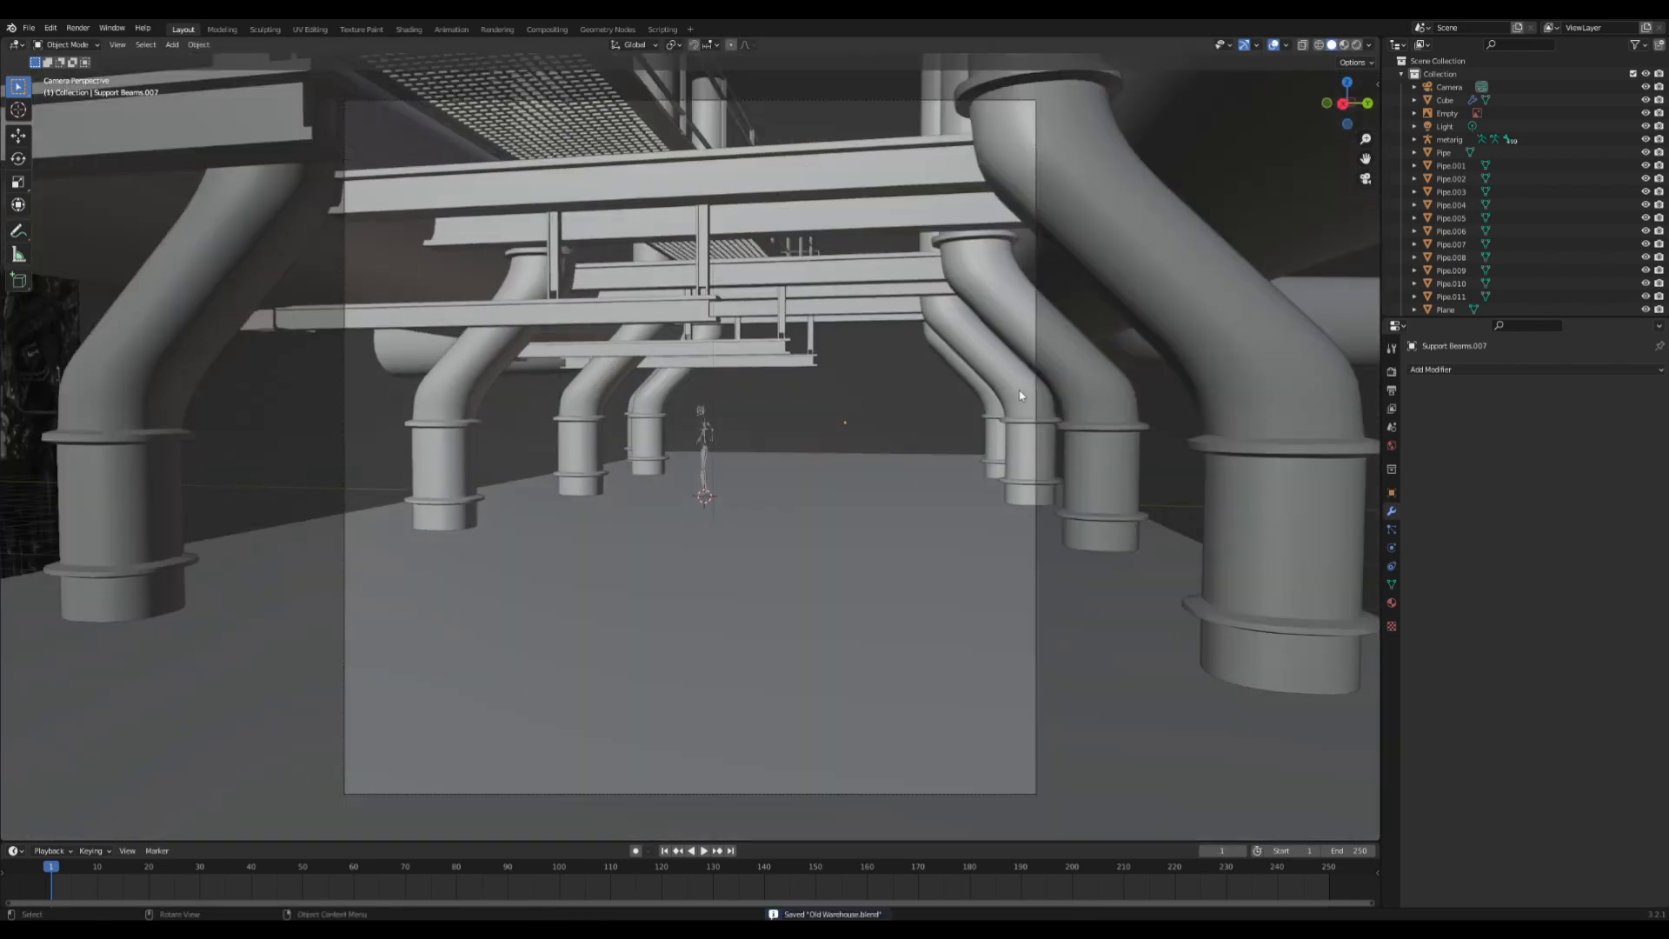
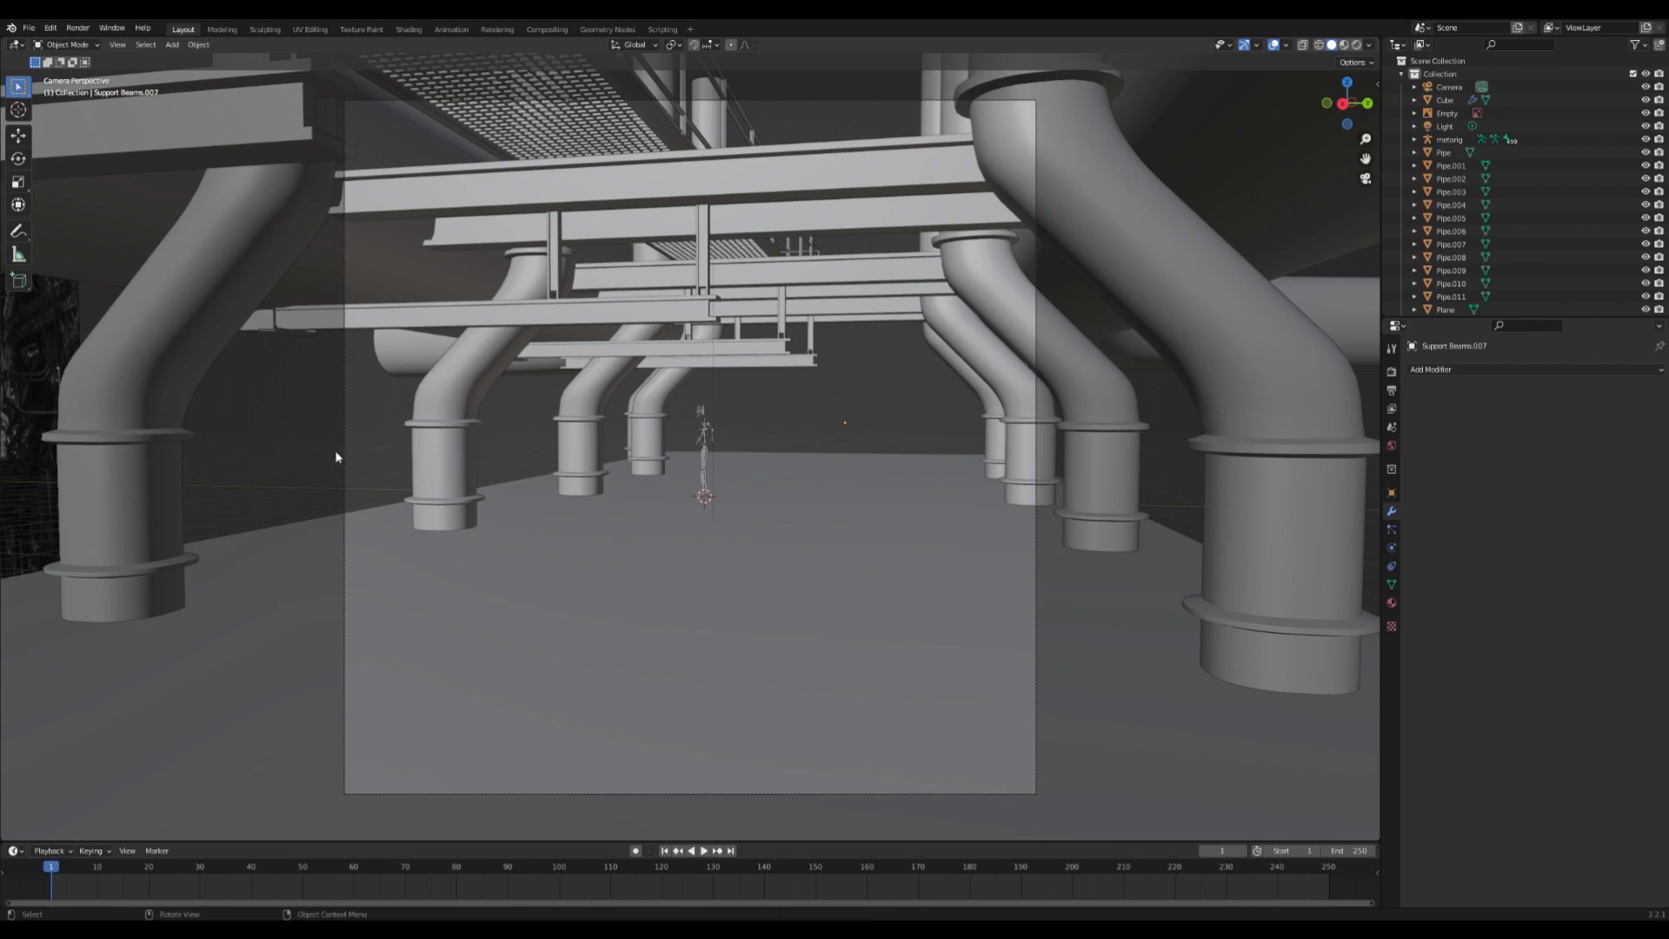
- Make a linked duplicate of the large curved pipe nearest the reference image and lower it about 3.6 m along Z
key("KP_0")
scroll(448, 512, "down", 3)
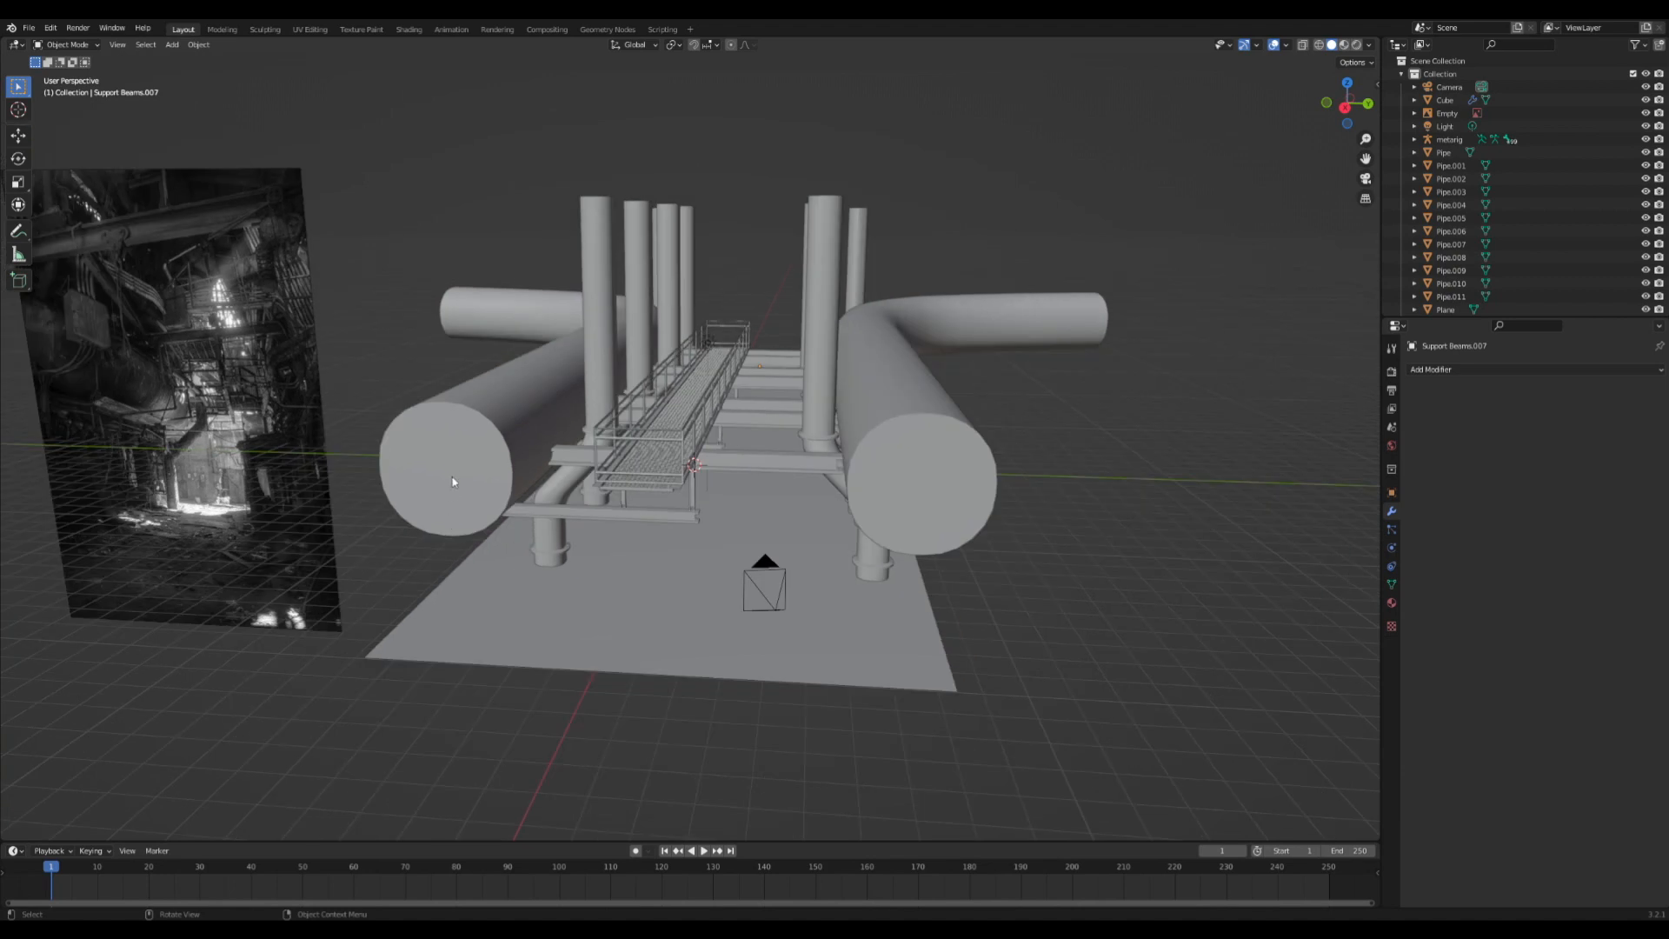
left_click(464, 464)
middle_click_drag(464, 463, 553, 412)
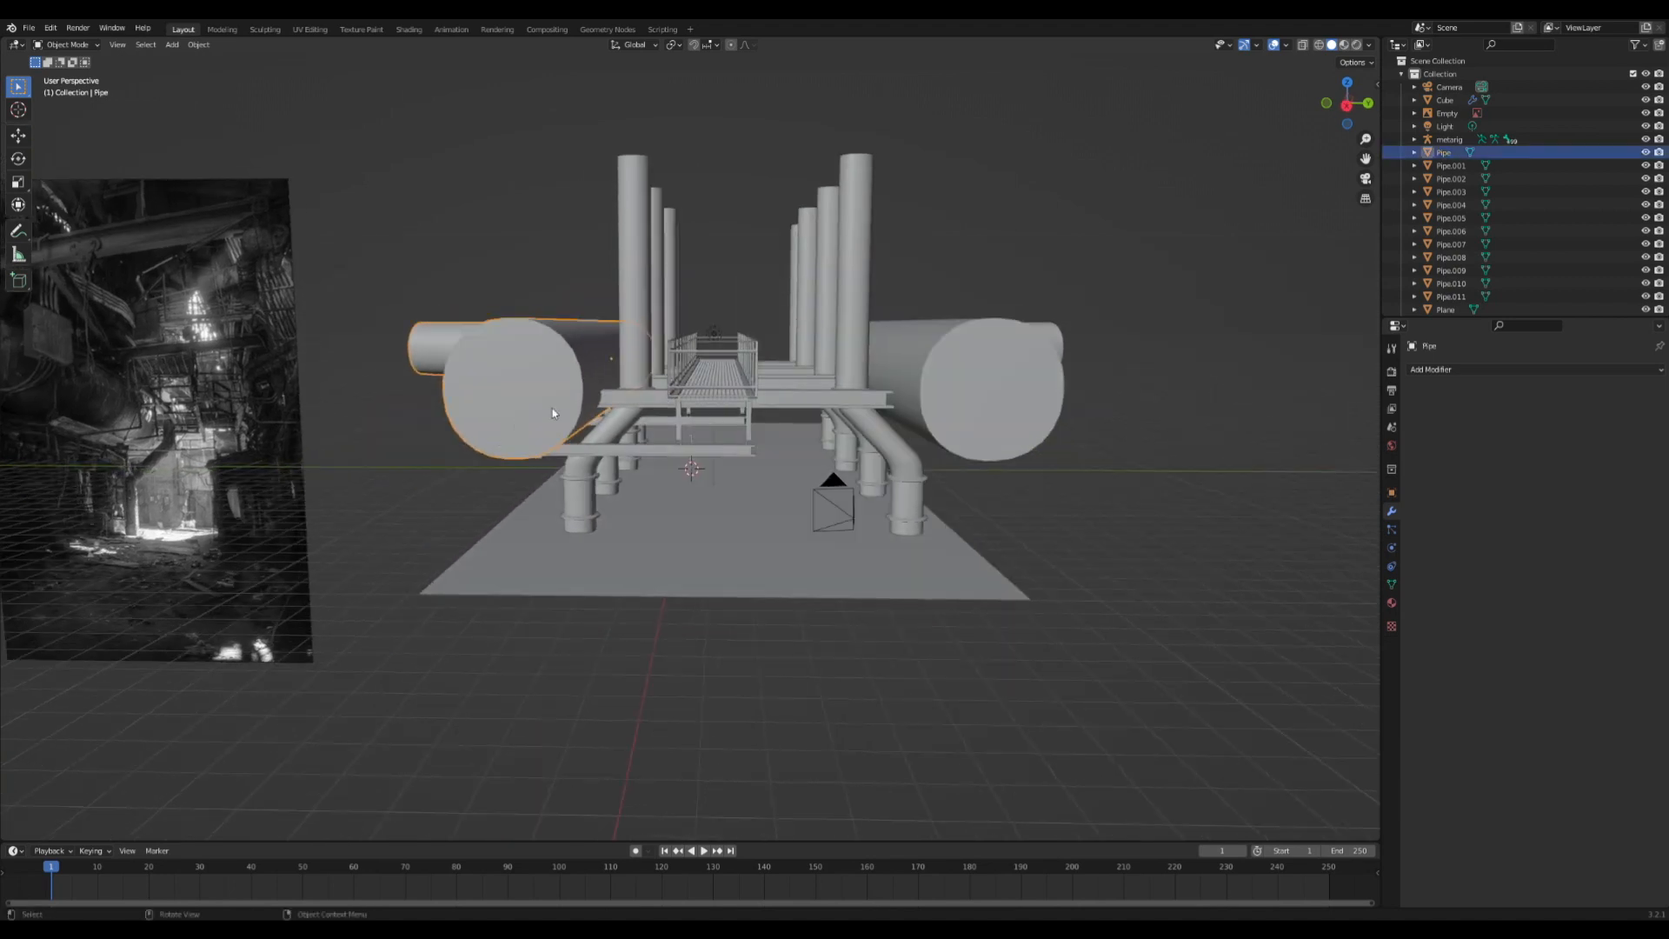
key("alt+d")
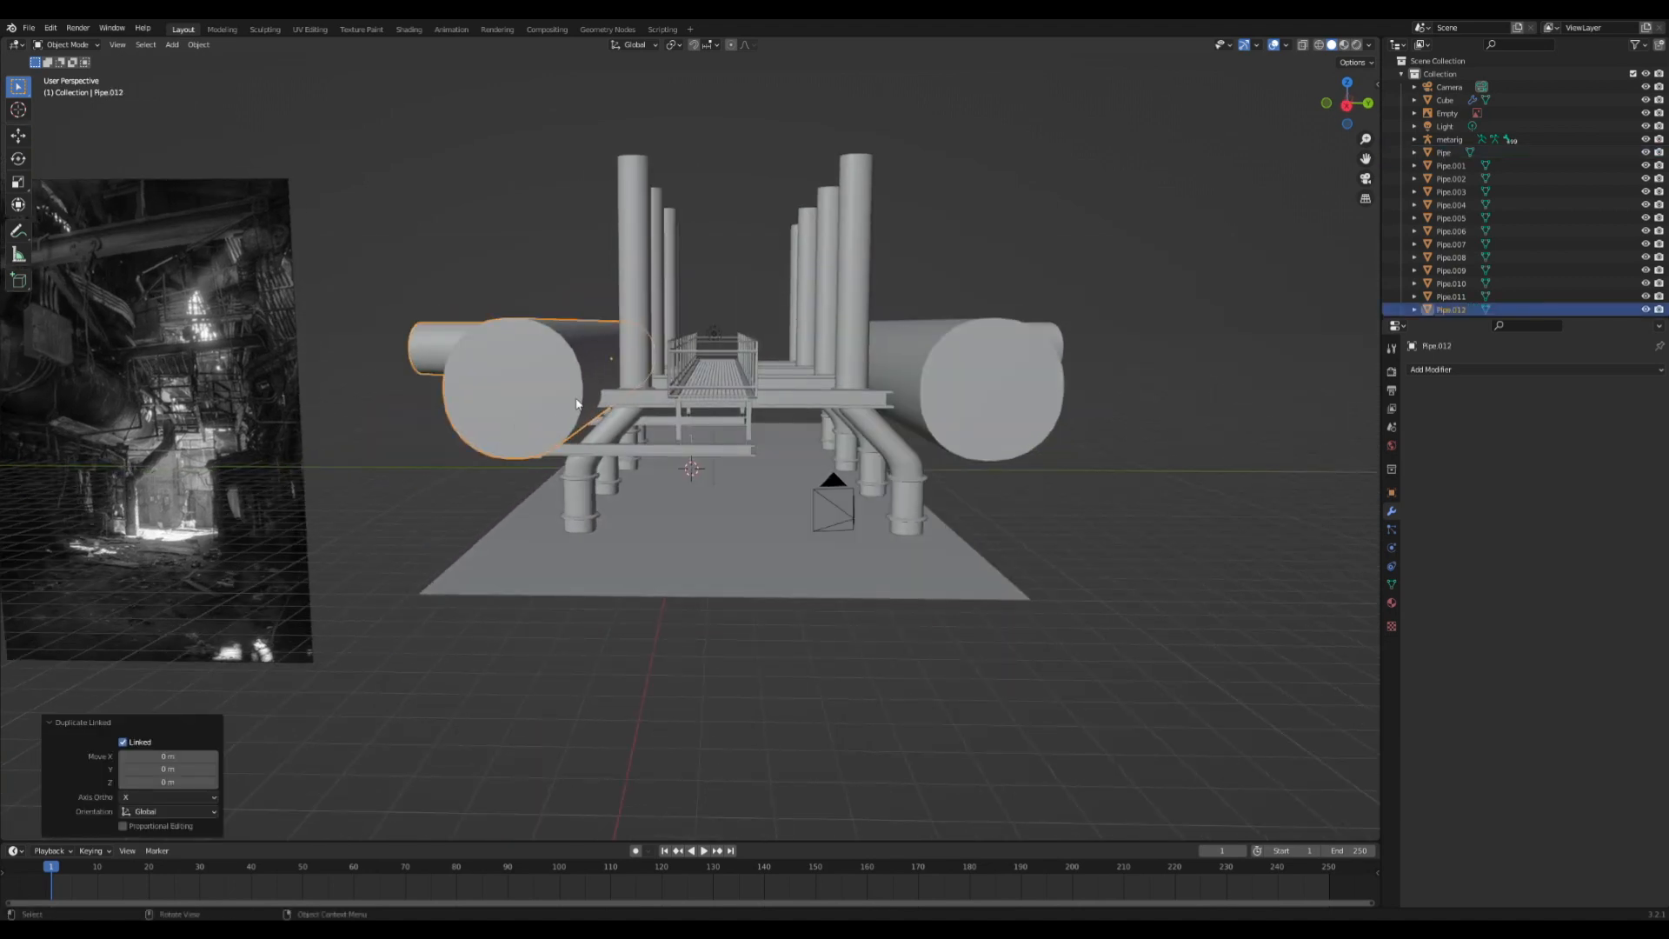
key("z")
left_click(581, 530)
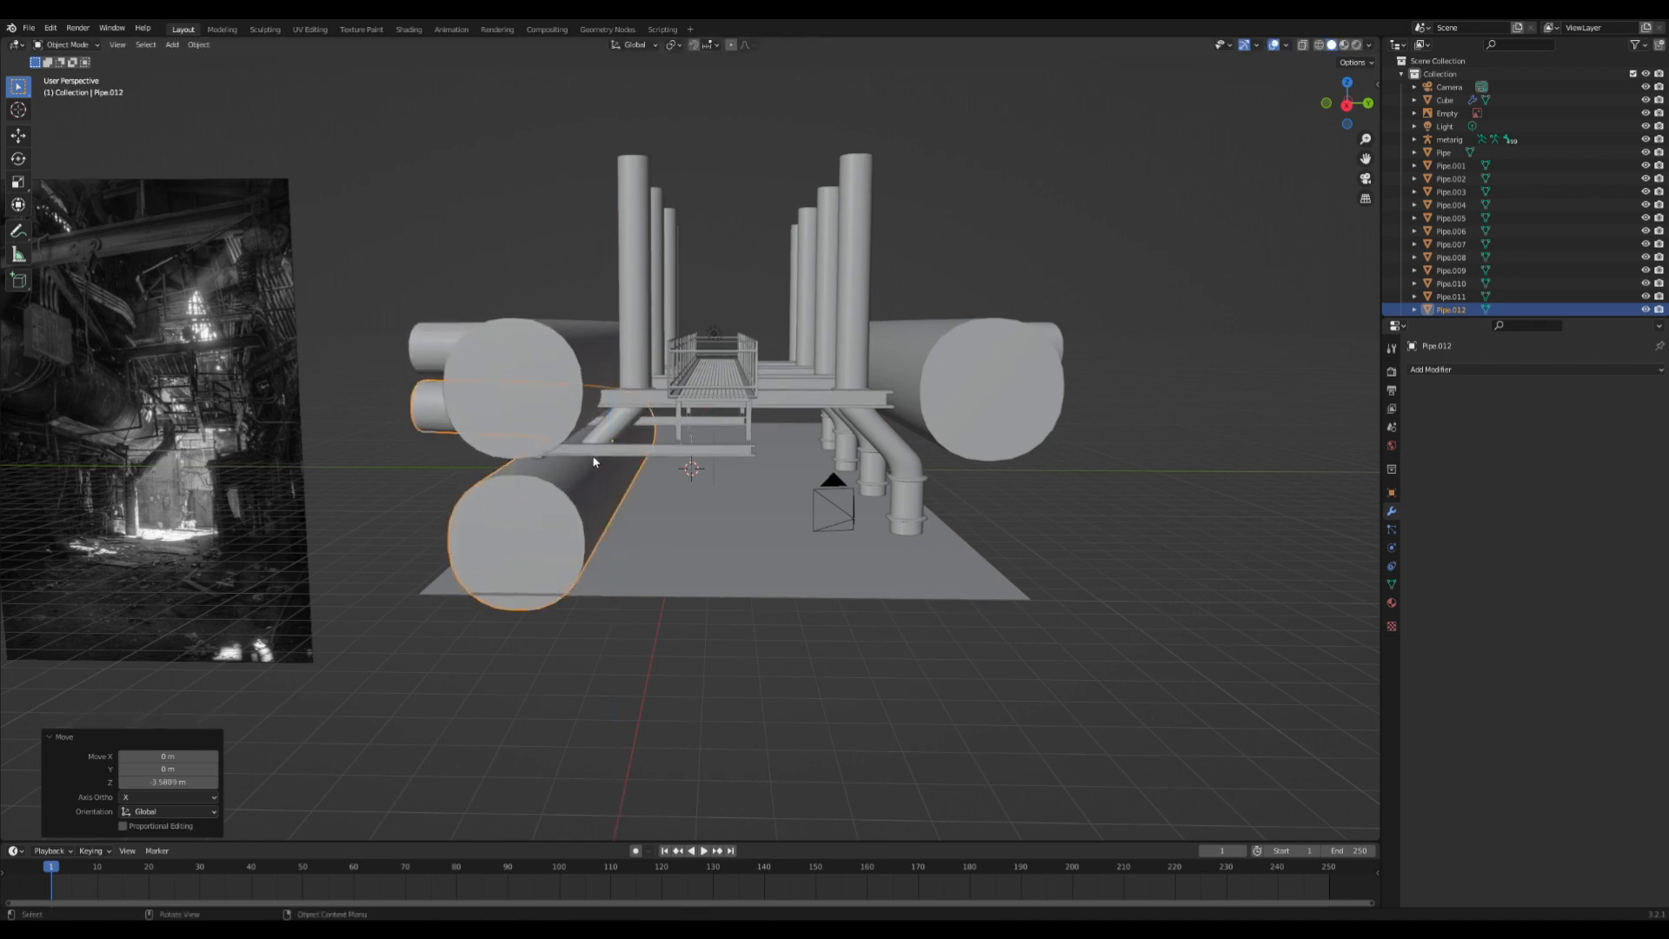
- Move the lowered pipe copy about -1.6 m along Y and about 6.6 m along X, extending it past the camera
middle_click_drag(581, 530, 678, 435)
key("g")
key("x")
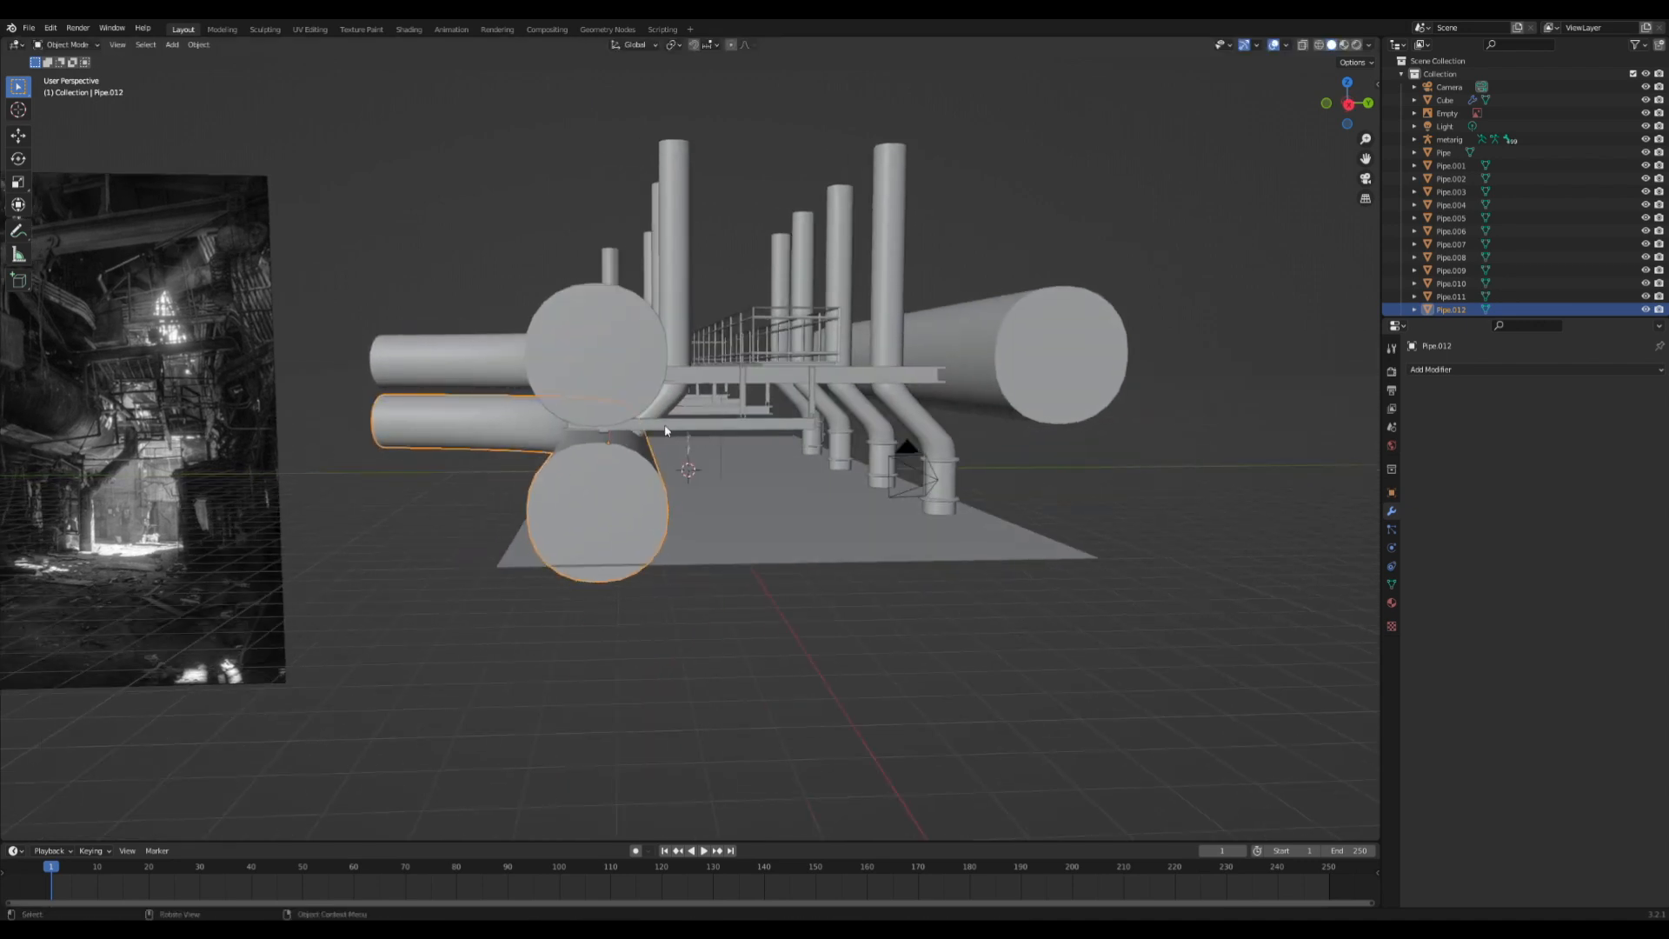
key("y")
left_click(623, 419)
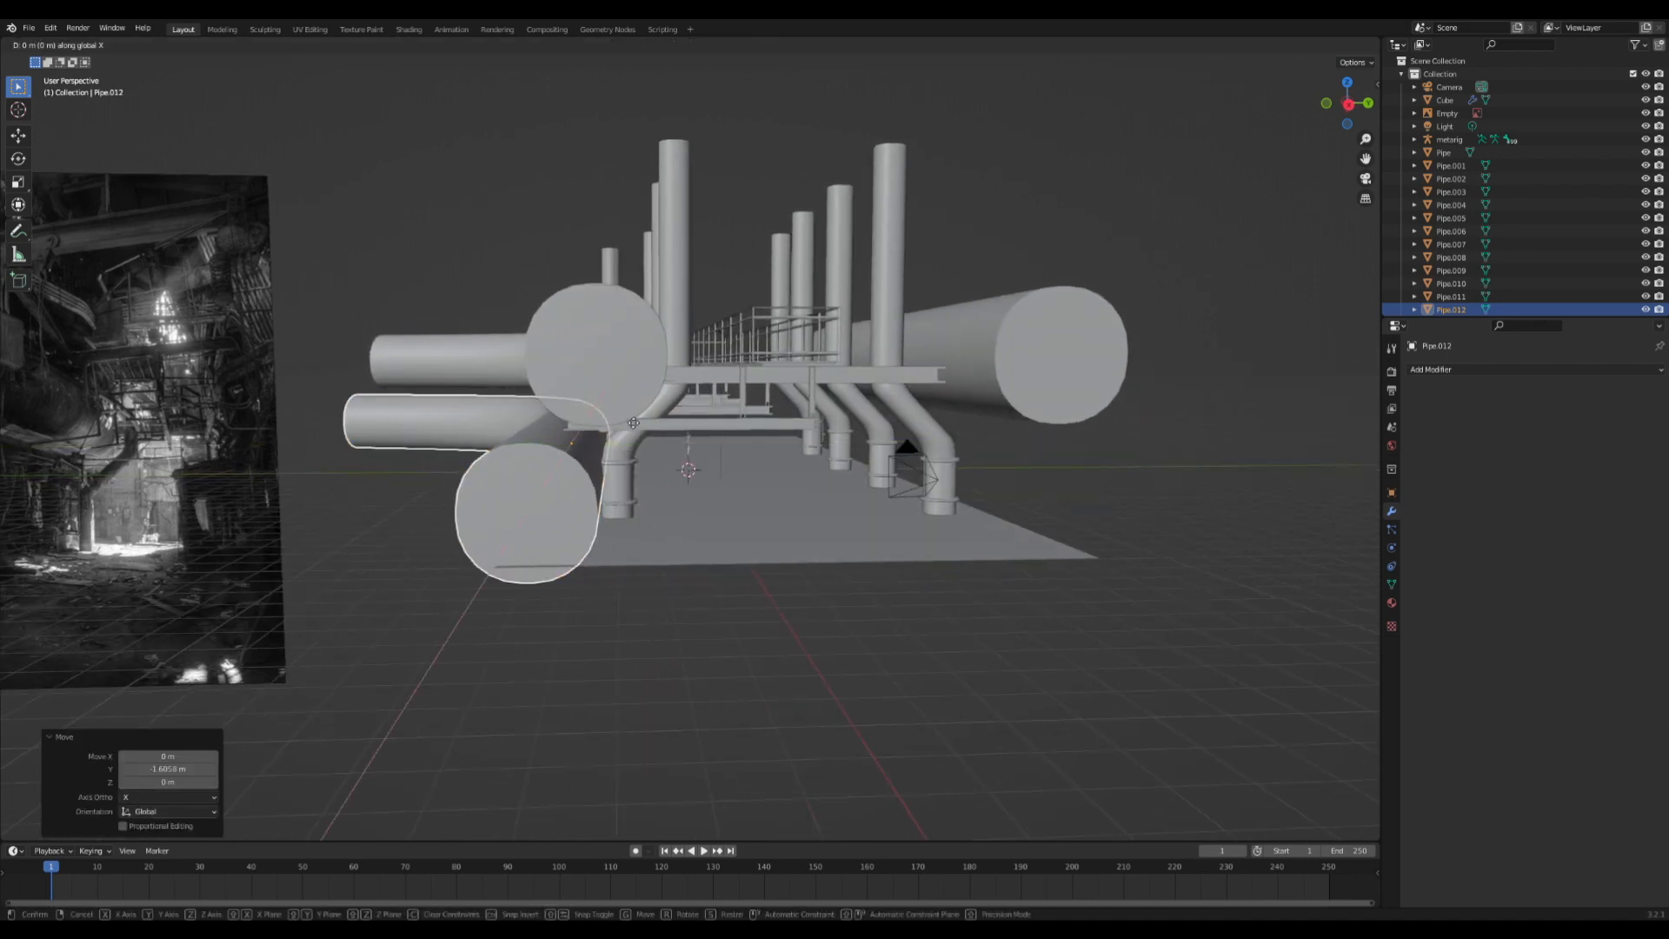
key("g")
key("x")
left_click(625, 438)
middle_click_drag(625, 438, 603, 416)
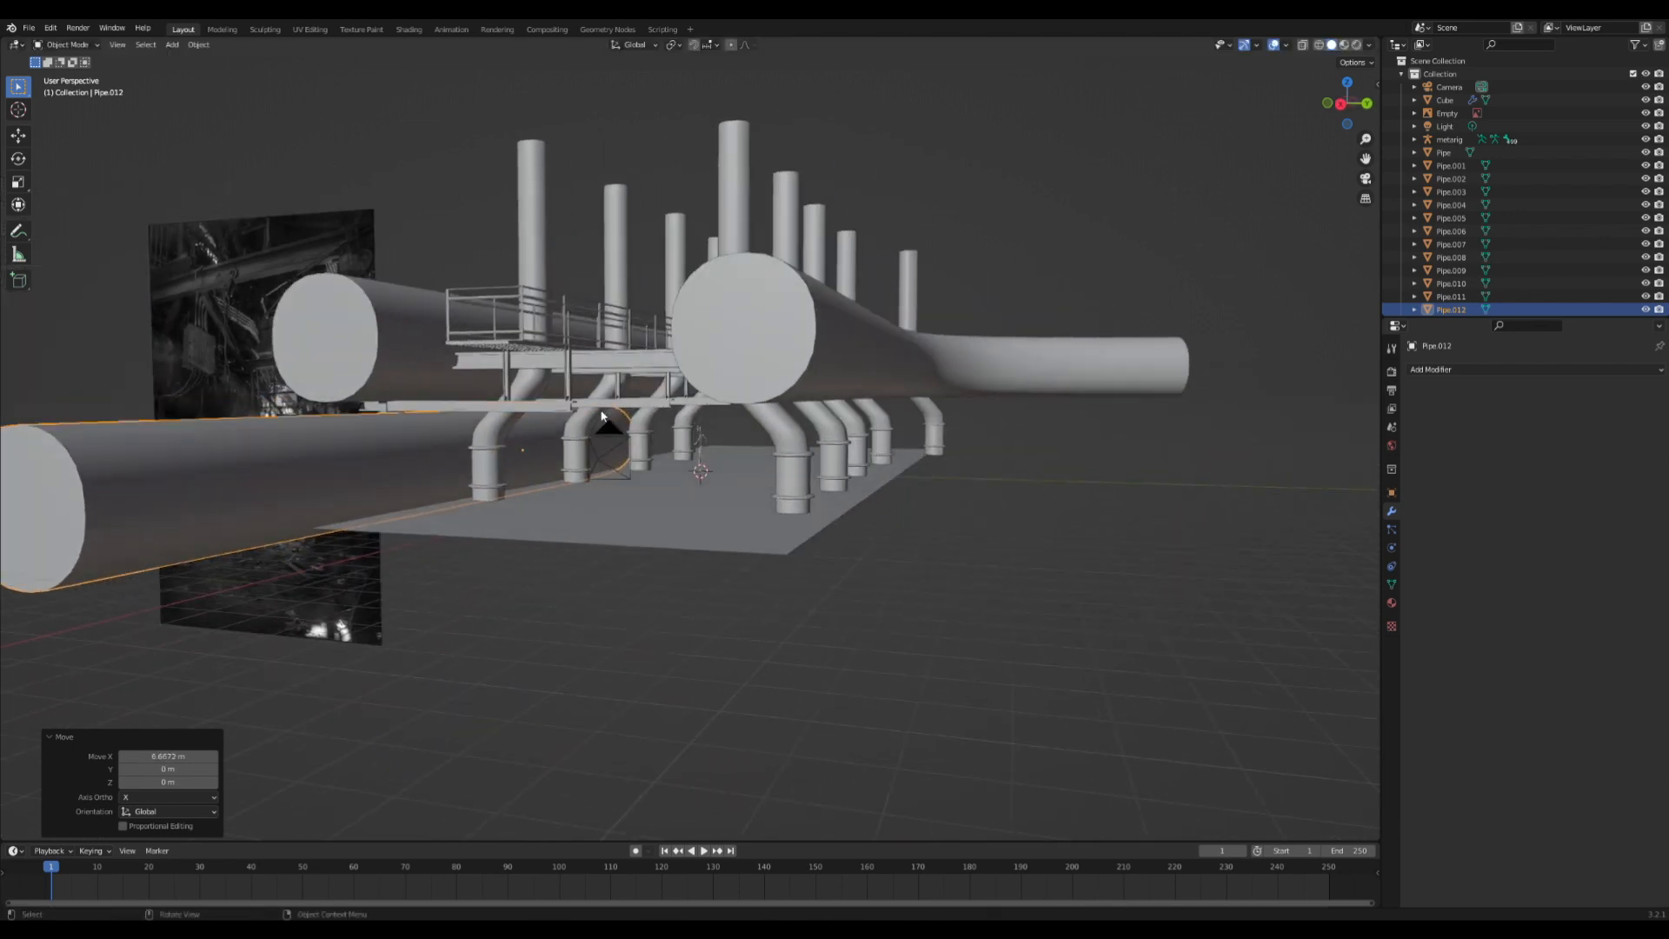
- Examine the lowered pipe and the floor's extent through the camera and from outside the scene
key("alt+a")
left_click(1365, 177)
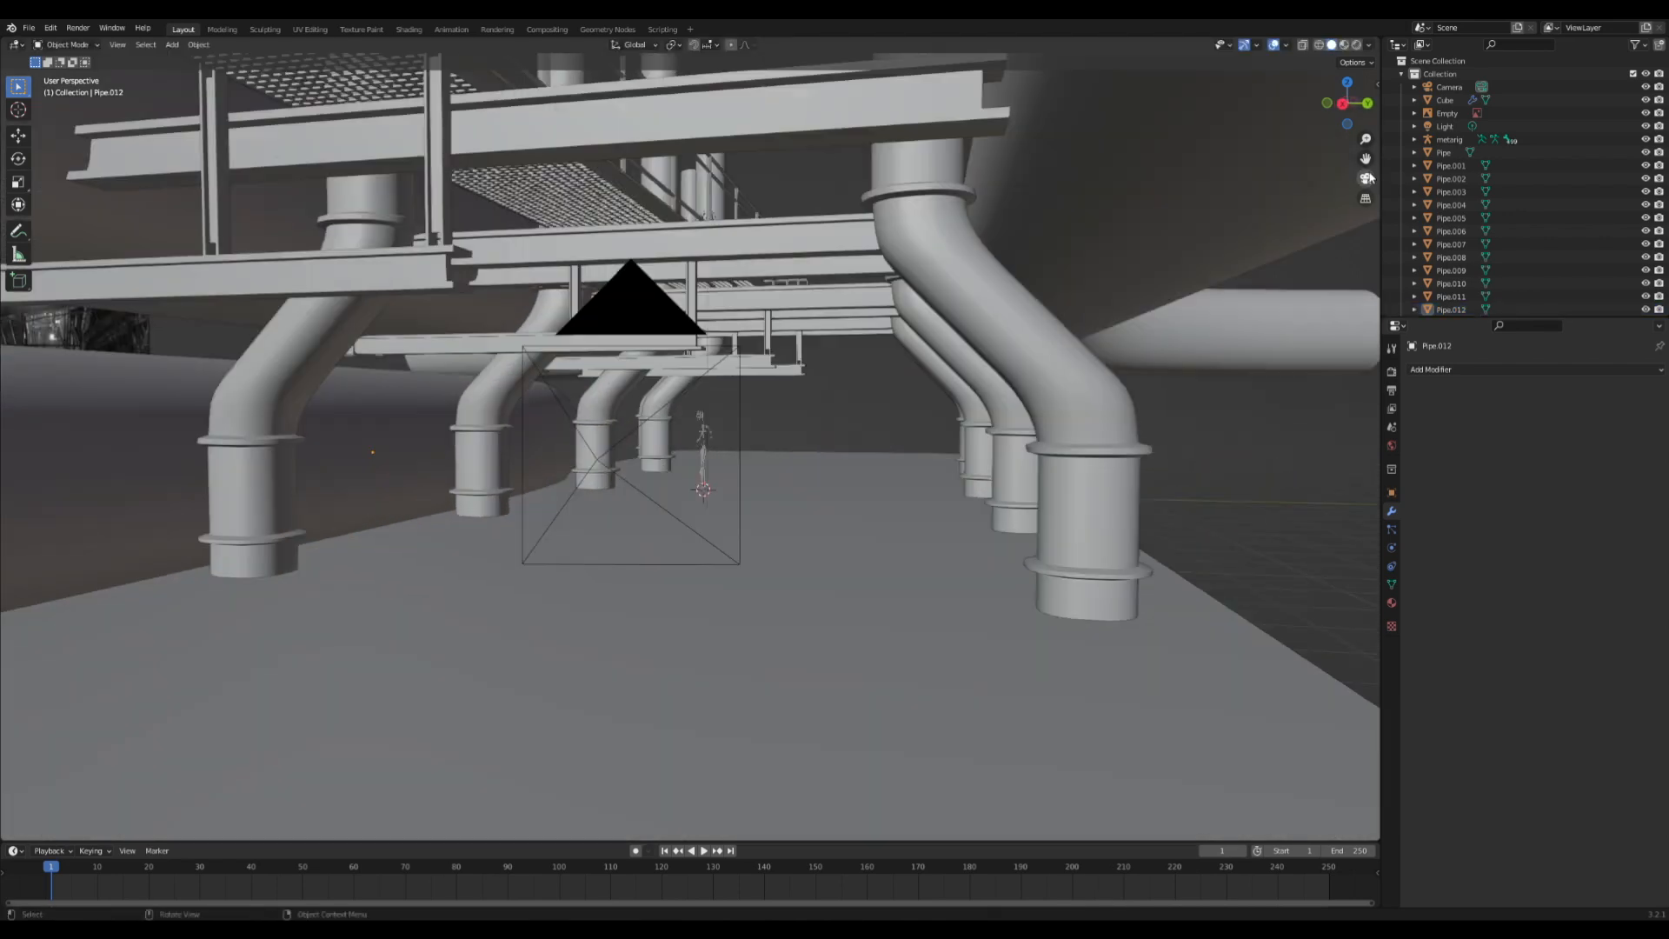
left_click(554, 410)
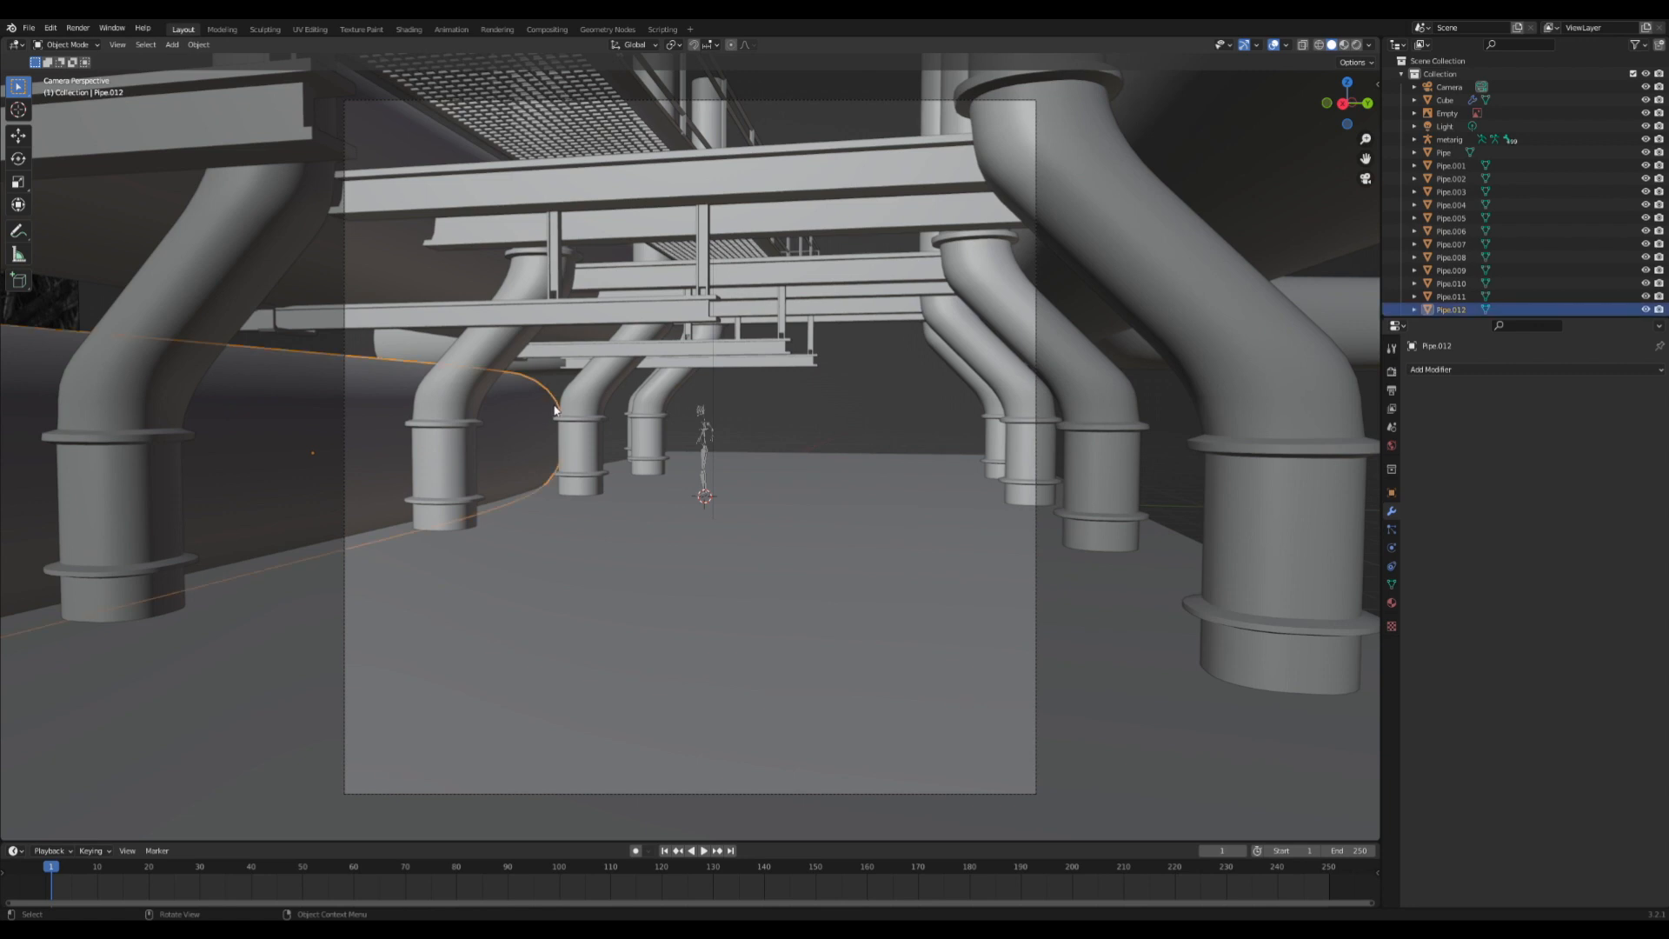
key("KP_0")
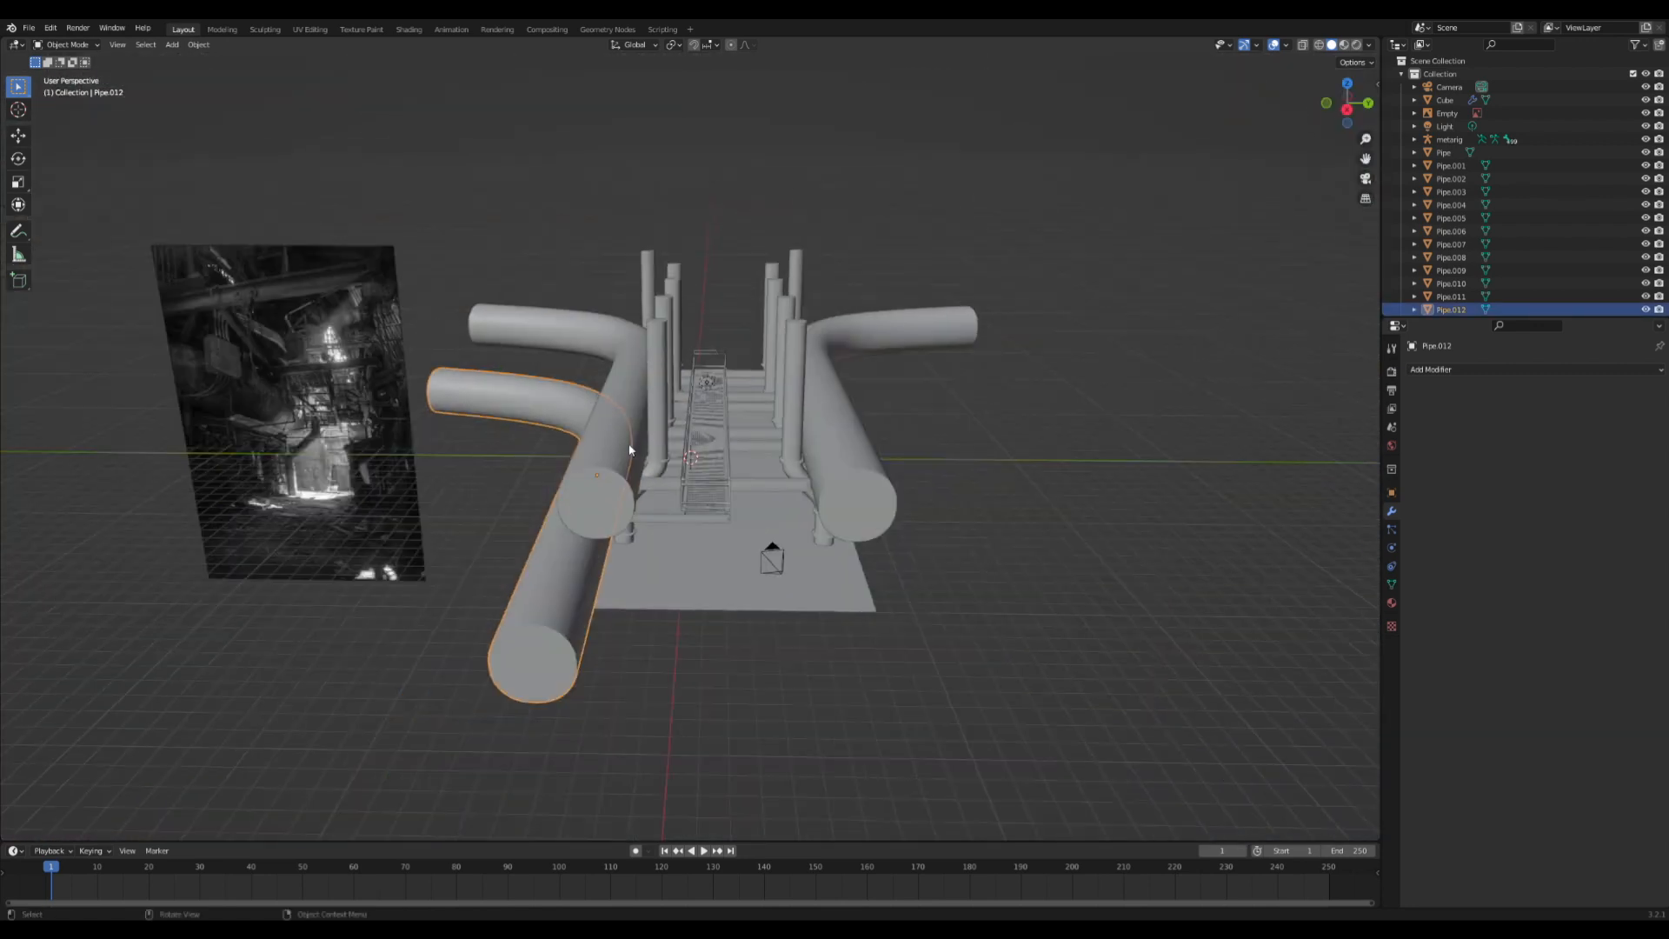
middle_click_drag(611, 436, 564, 435)
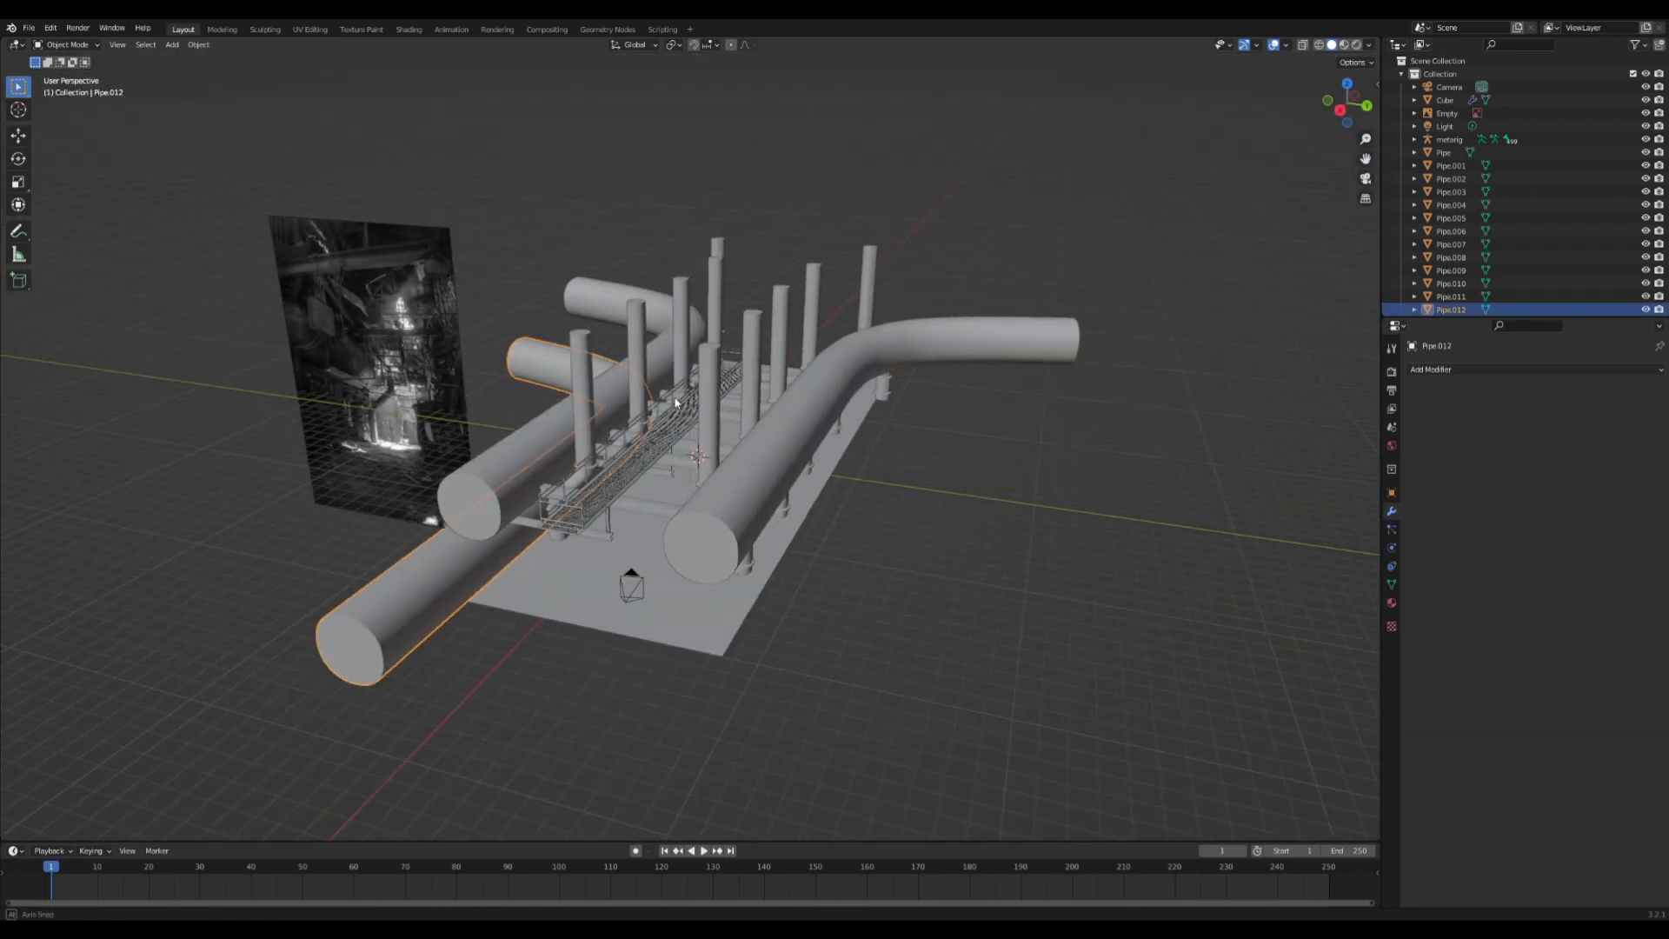
left_click(837, 412)
left_click_drag(1365, 158, 1303, 193)
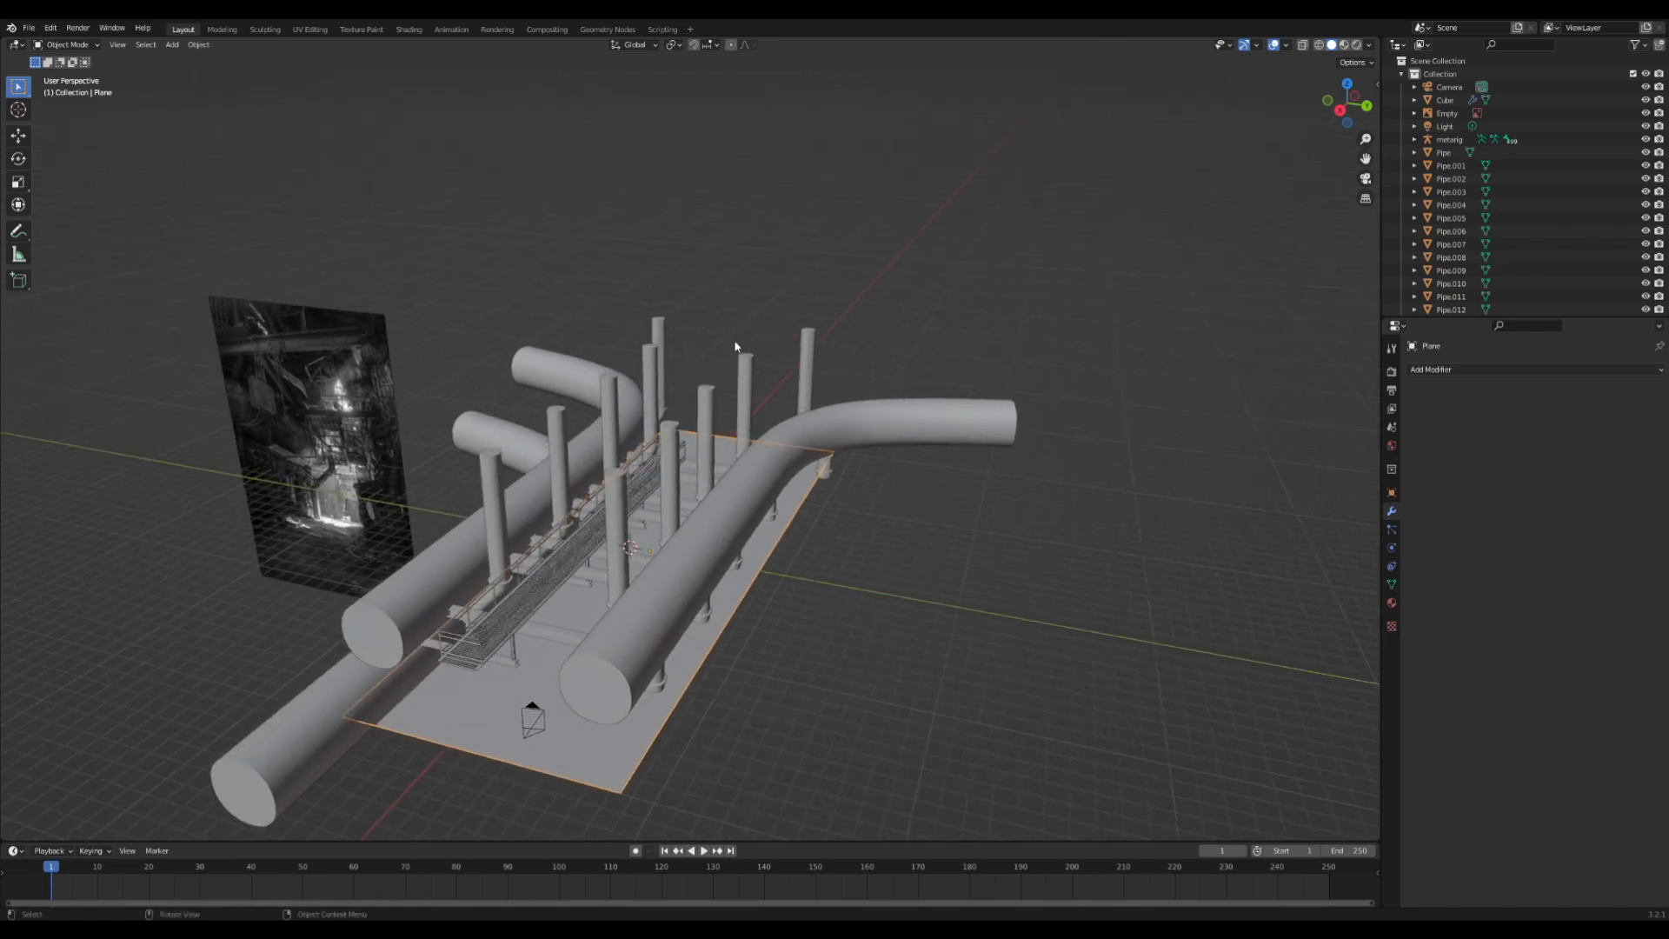
key("KP_0")
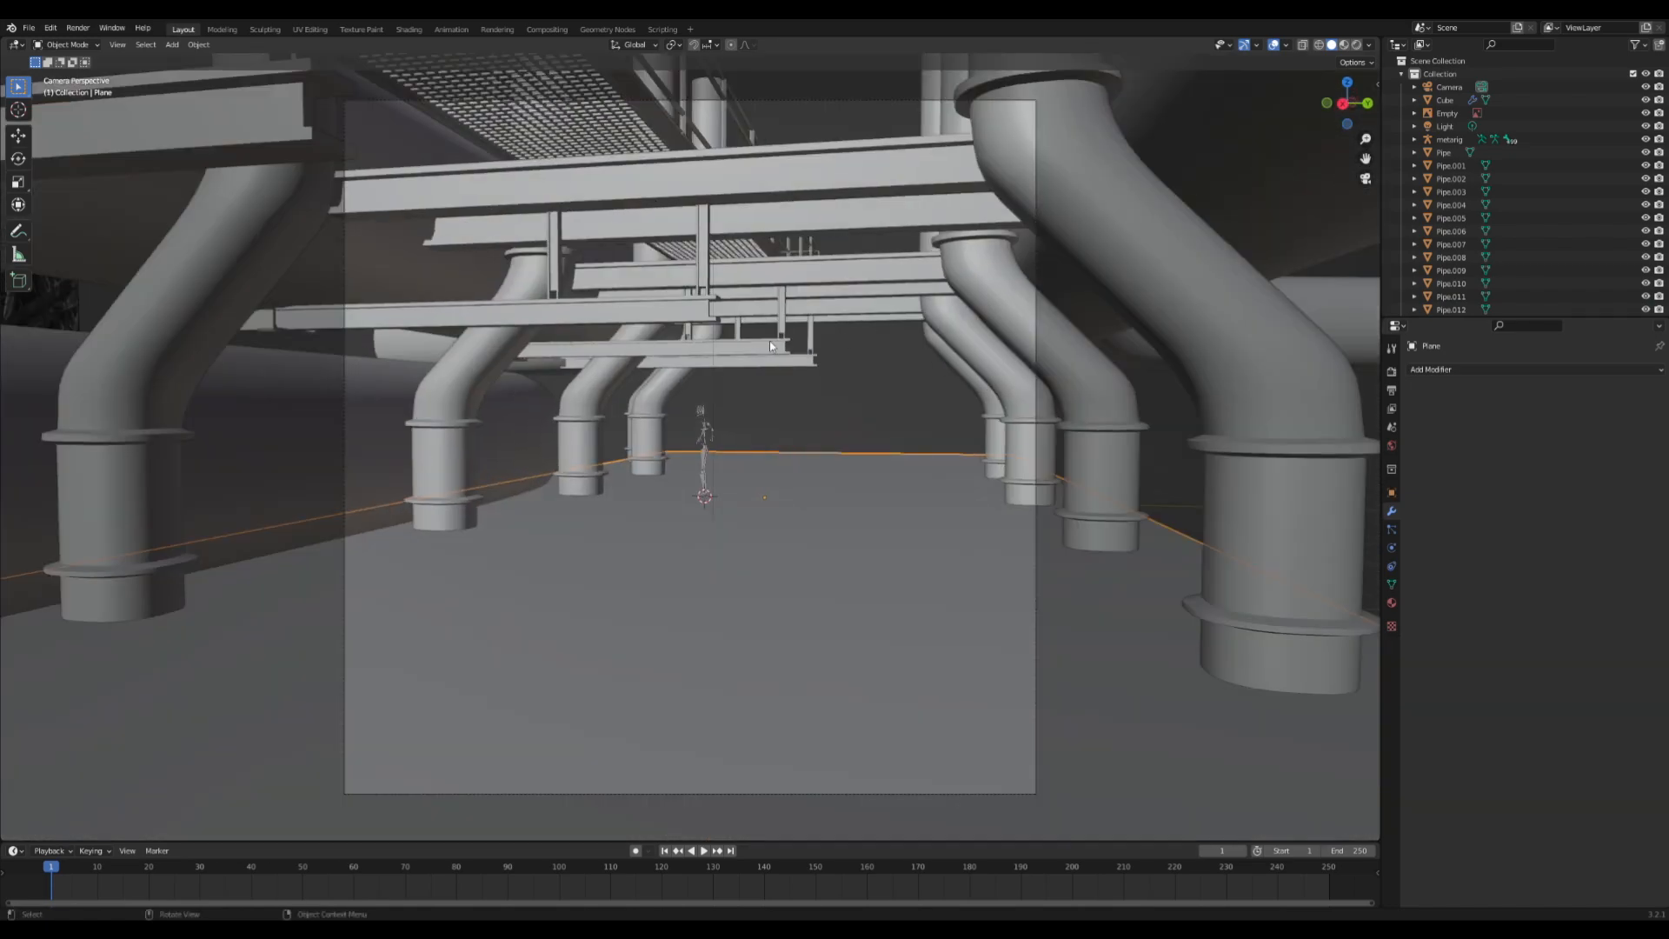
key("KP_0")
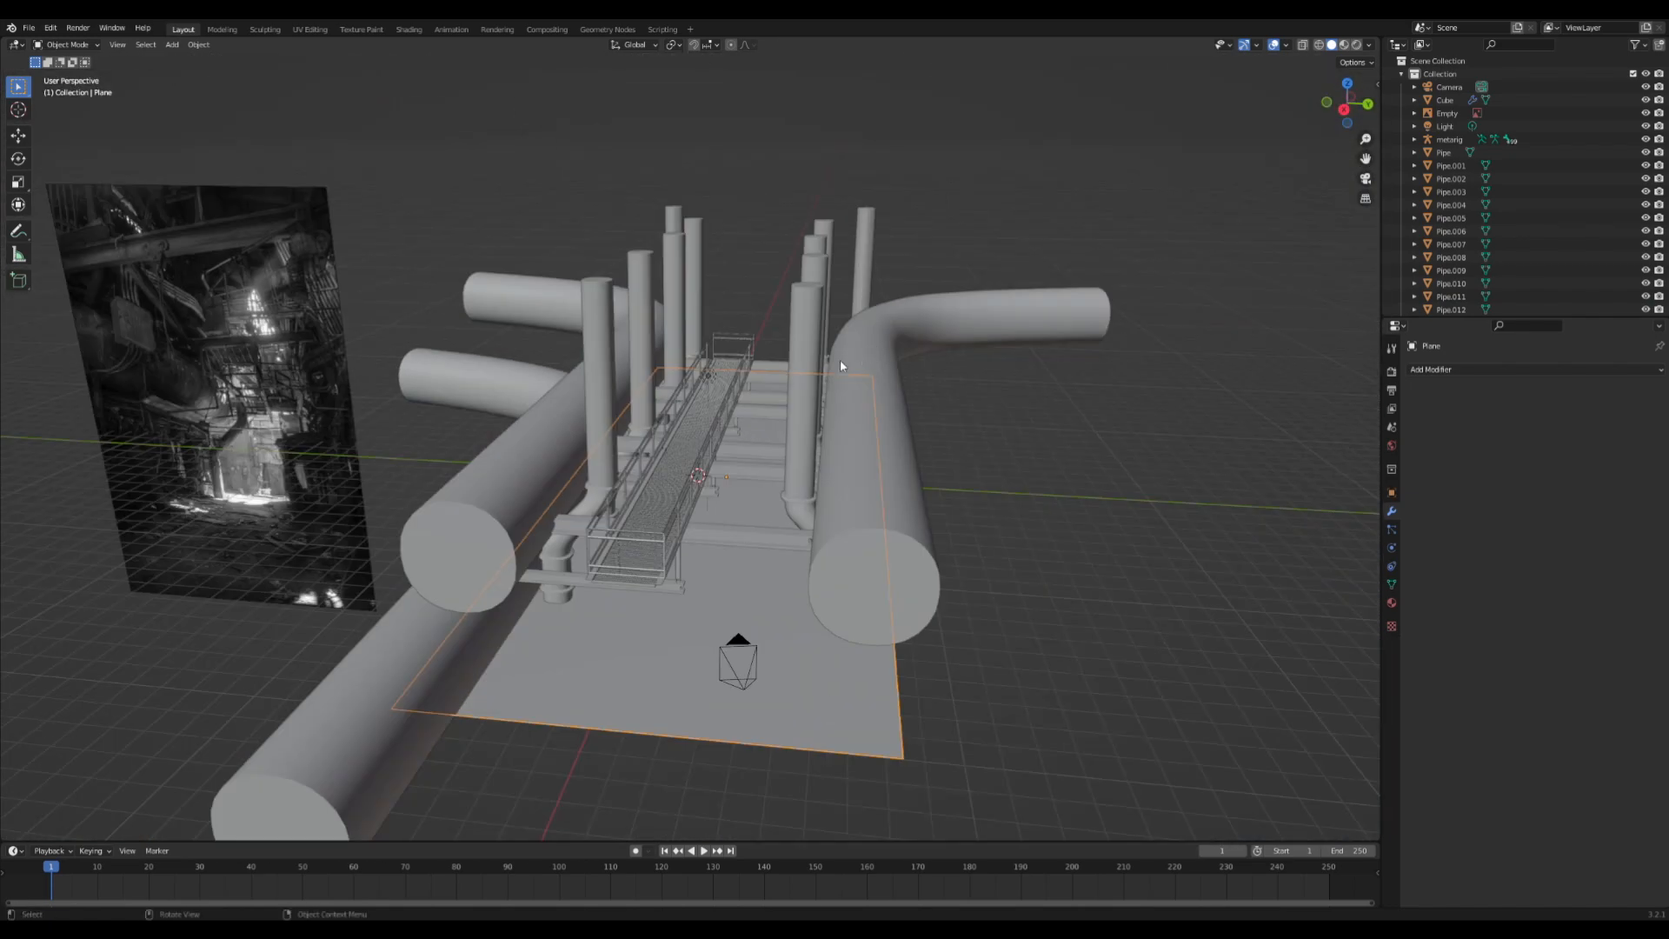
- Make a linked duplicate of the walkway with its railing and support beams, and raise it about 5.5 m along Z
left_click(712, 409)
key("KP_Decimal")
middle_click_drag(711, 409, 707, 388)
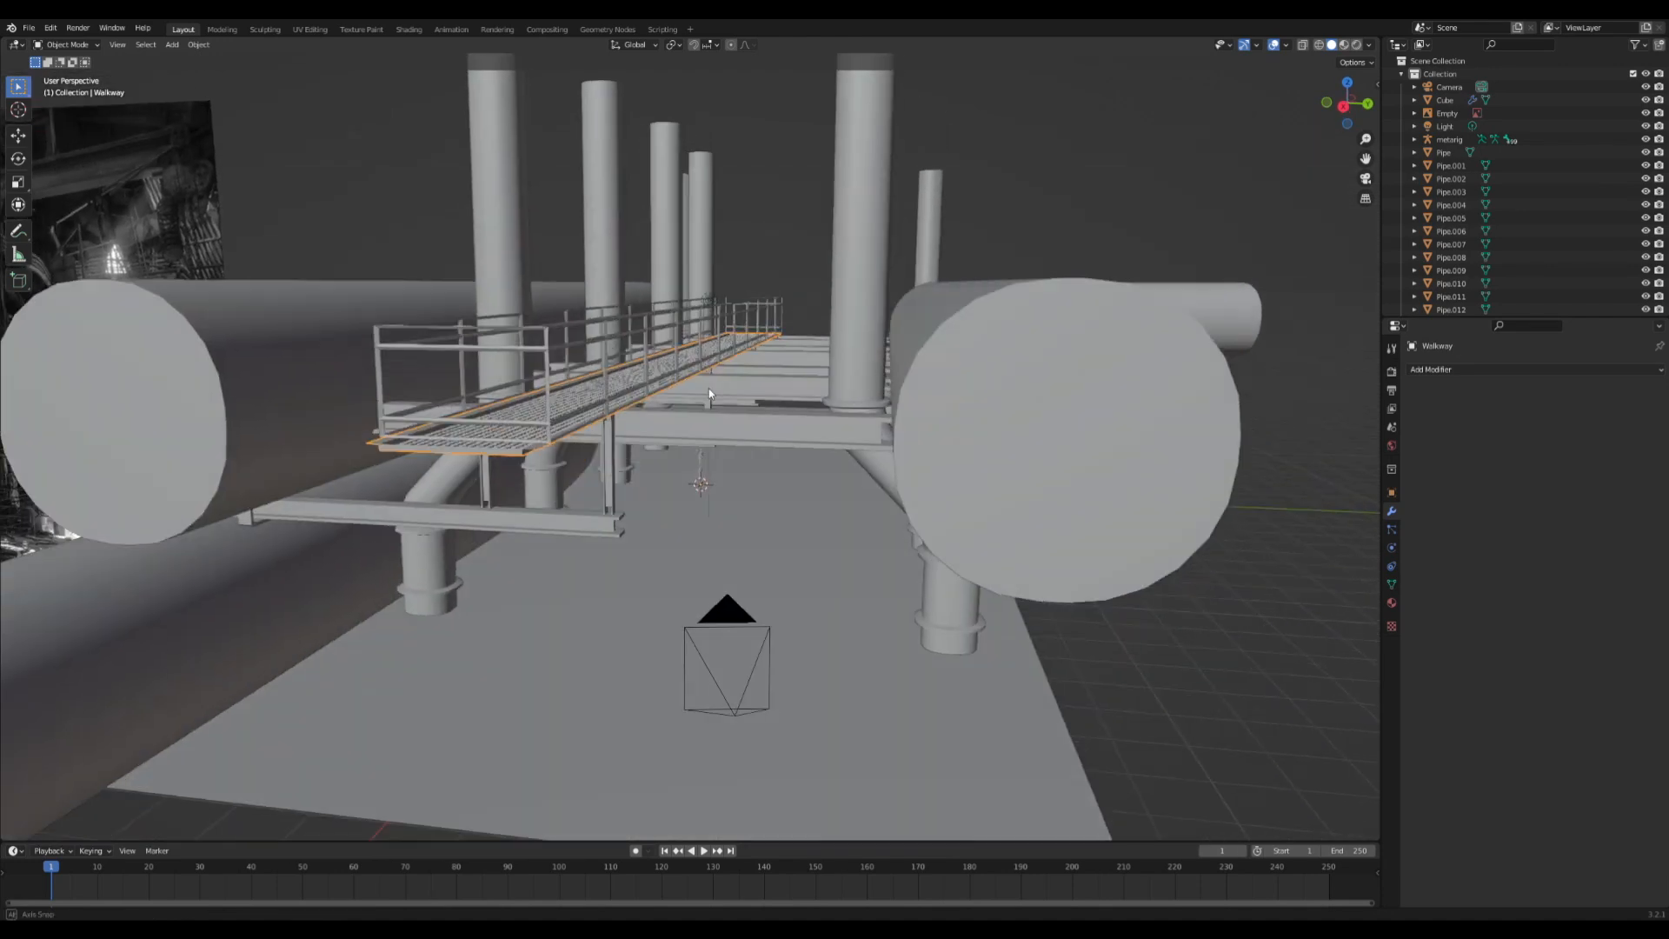
left_click(744, 300)
middle_click_drag(745, 300, 754, 283)
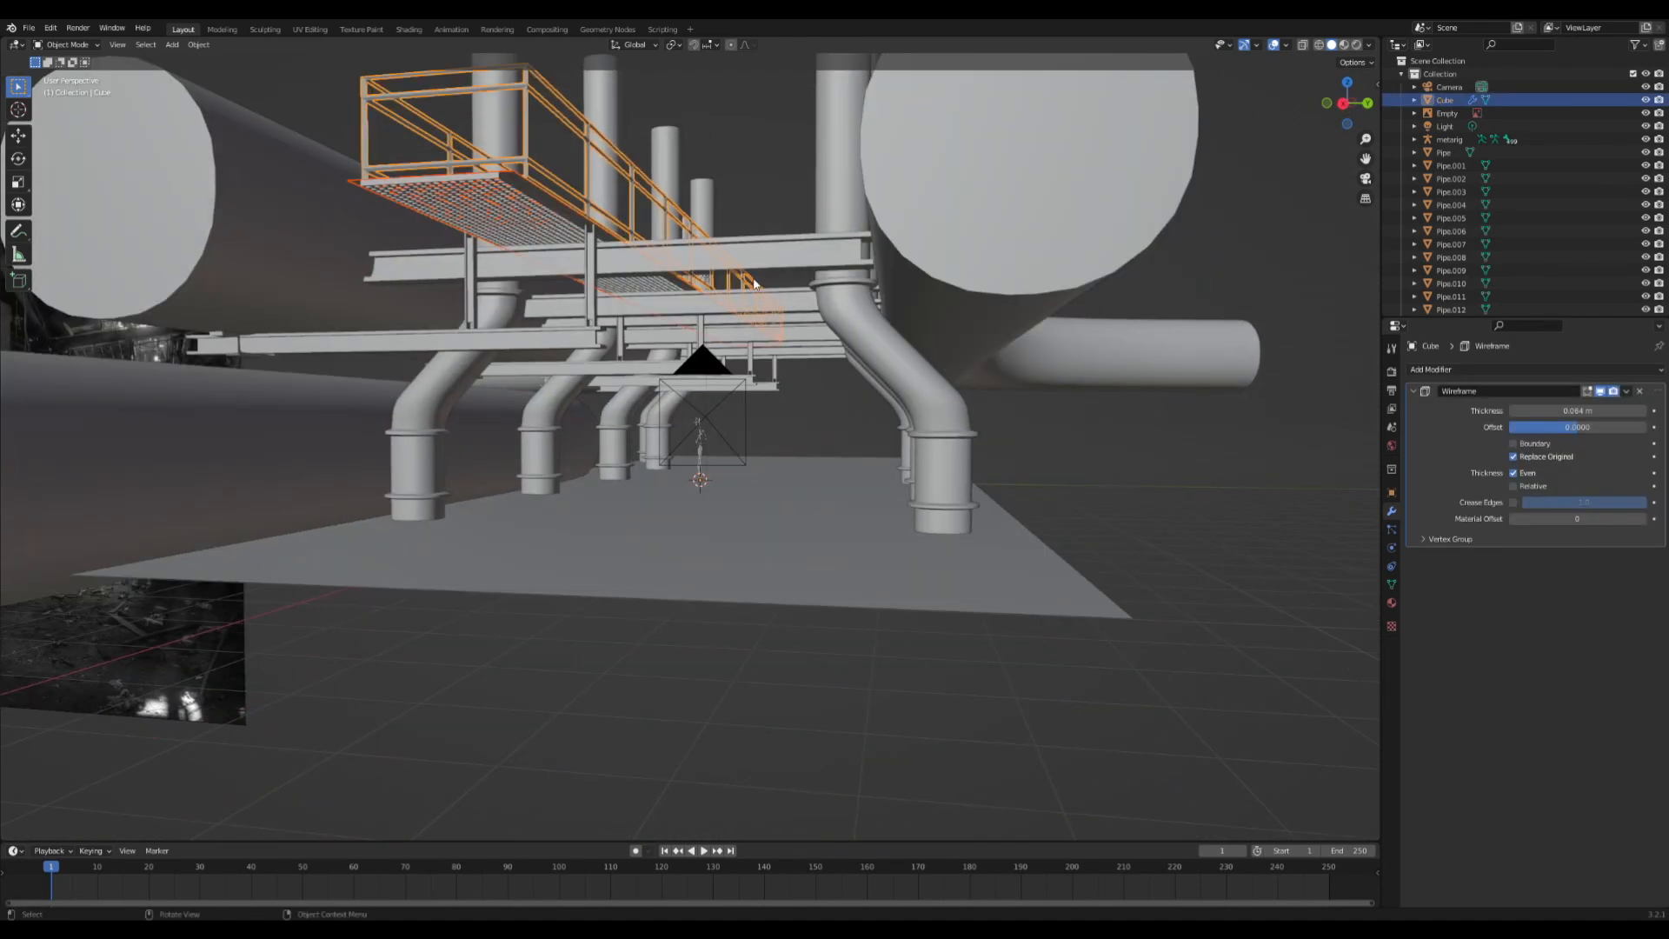
left_click(589, 340, "shift")
middle_click_drag(589, 340, 812, 290)
key("alt+d")
key("Escape")
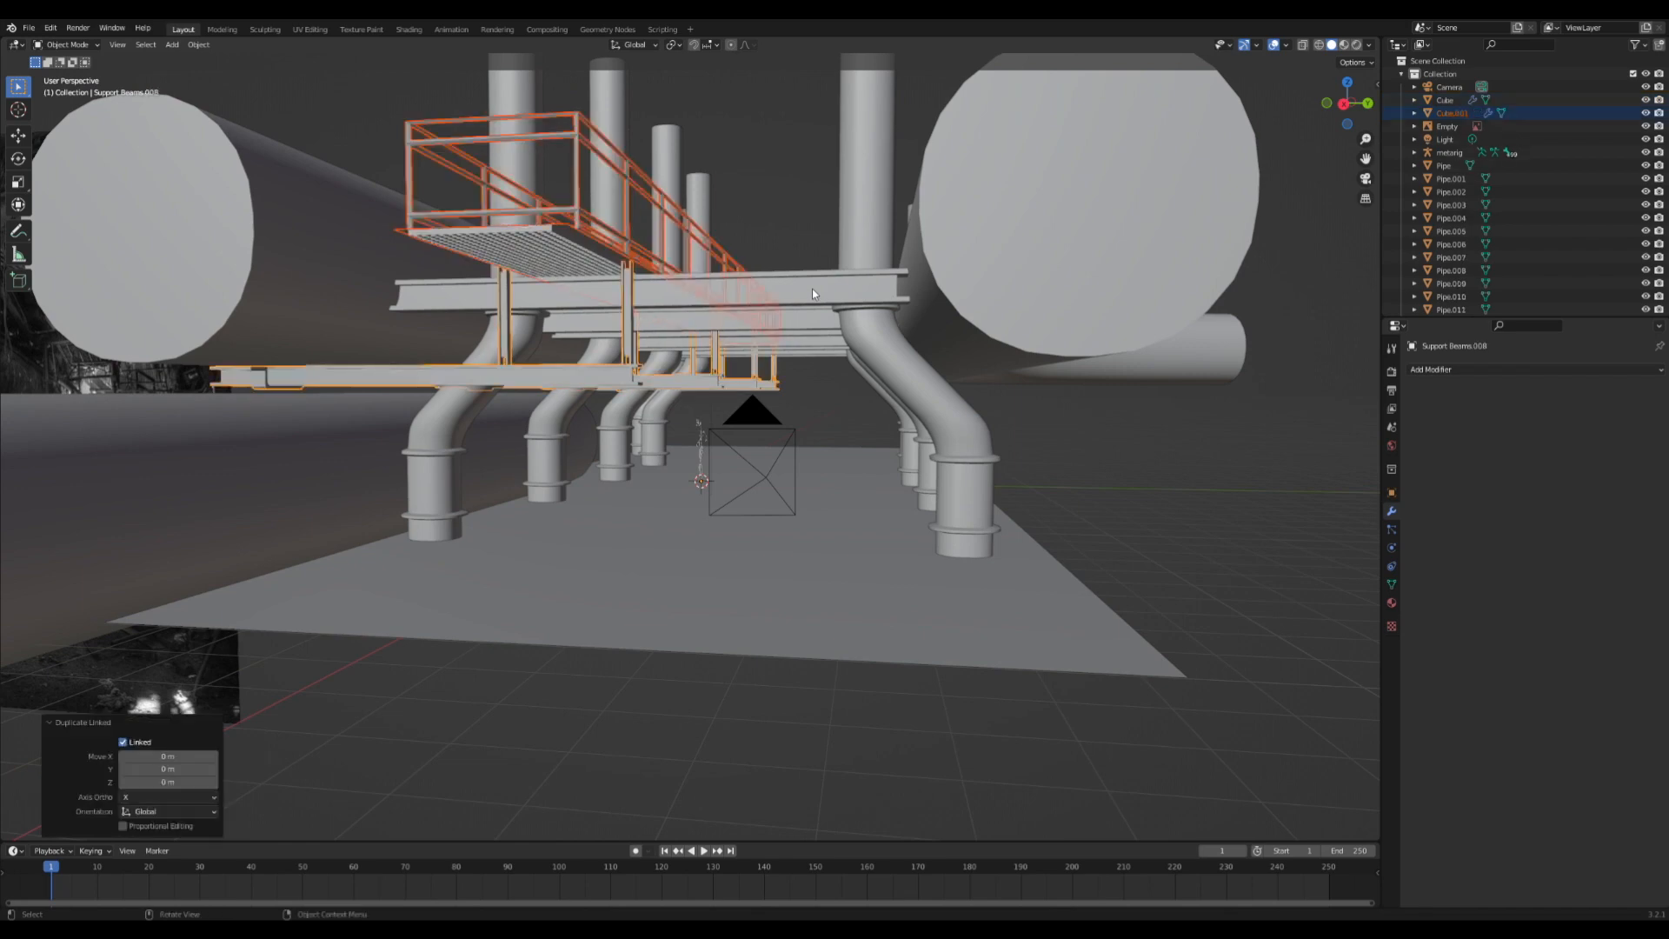
scroll(812, 289, "down", 5)
key("g")
key("z")
left_click(849, 169)
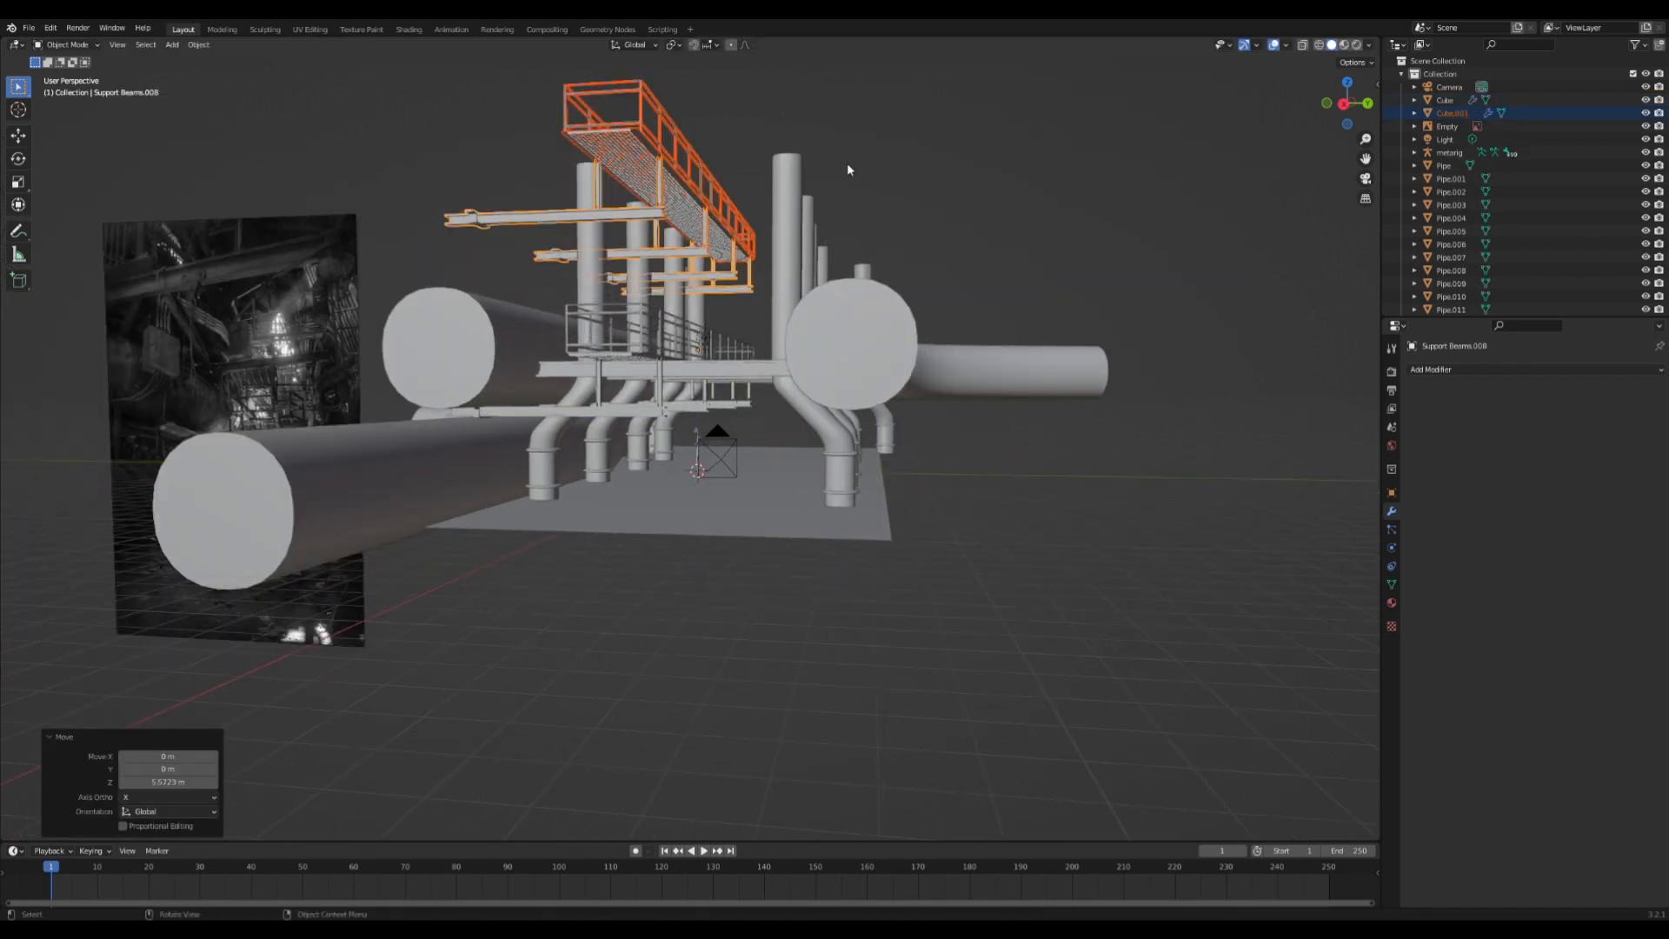
- Move the raised walkway copy about -8.25 m along X, check it through the camera and save the file
left_click(1359, 178)
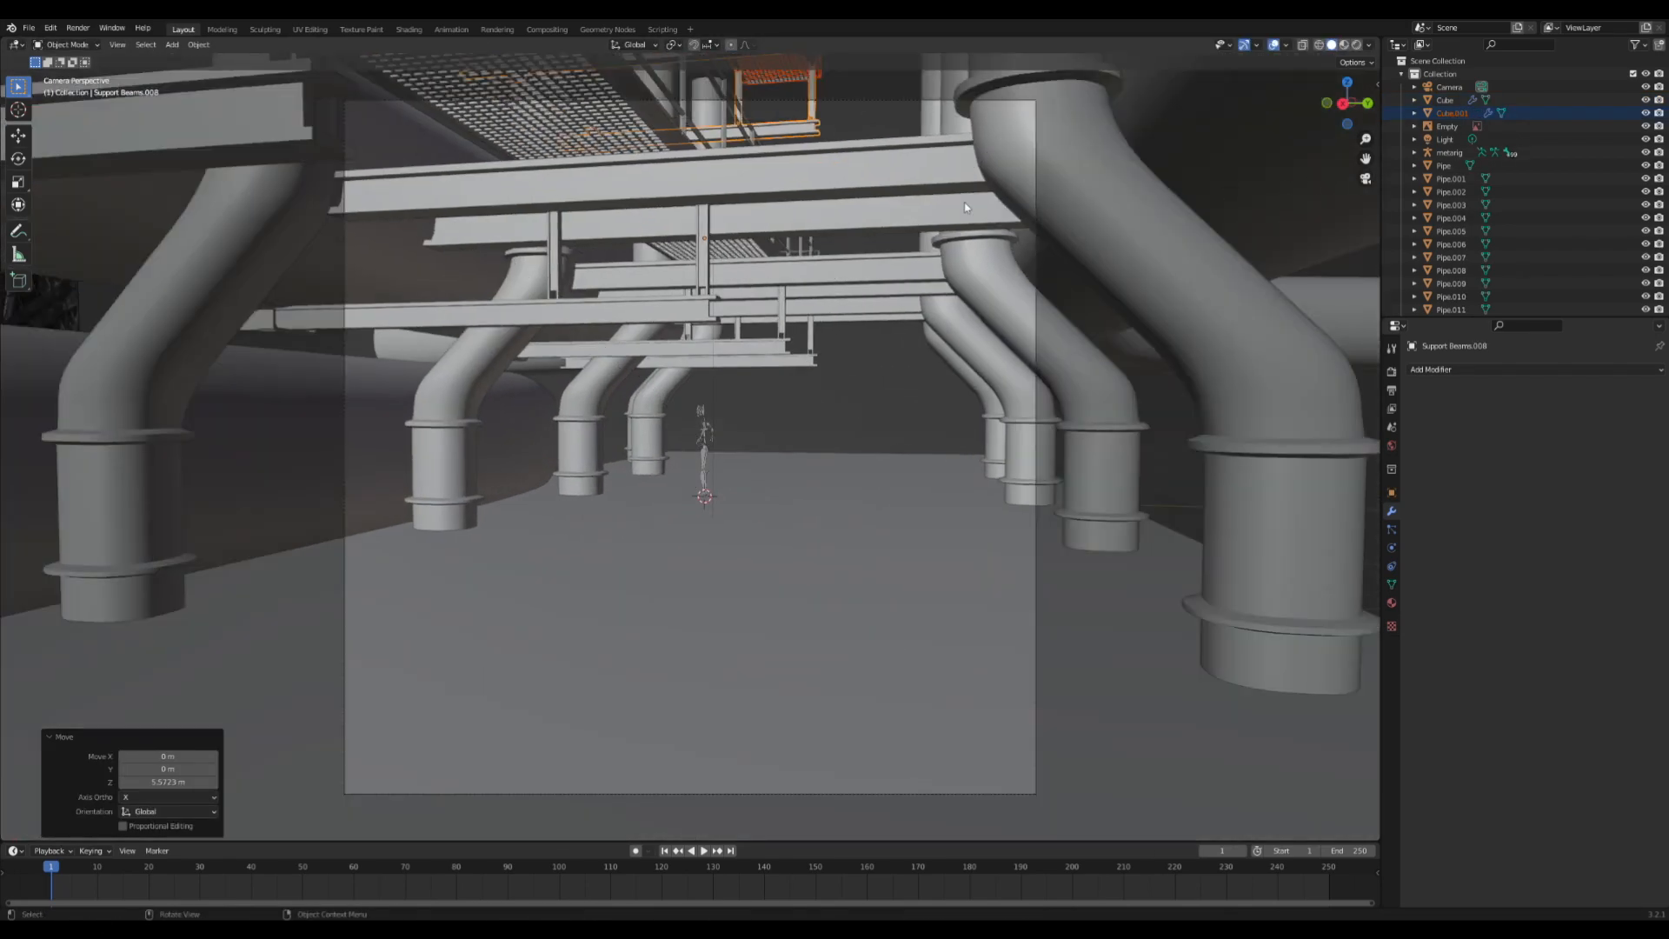
key("KP_0")
key("g")
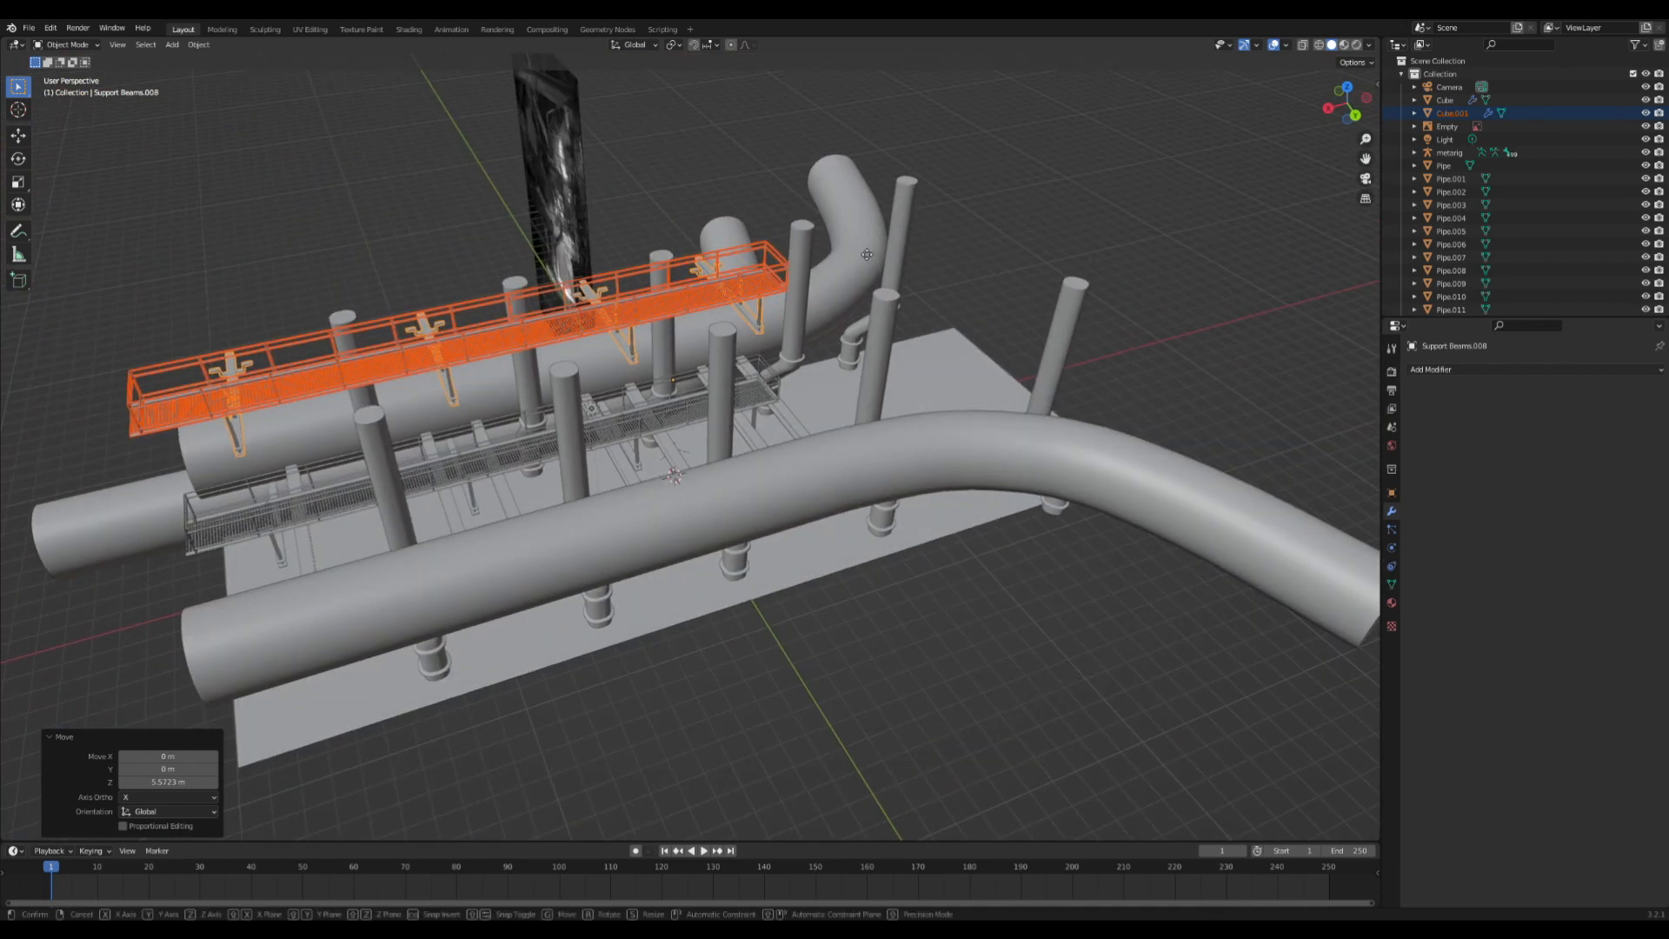
key("x")
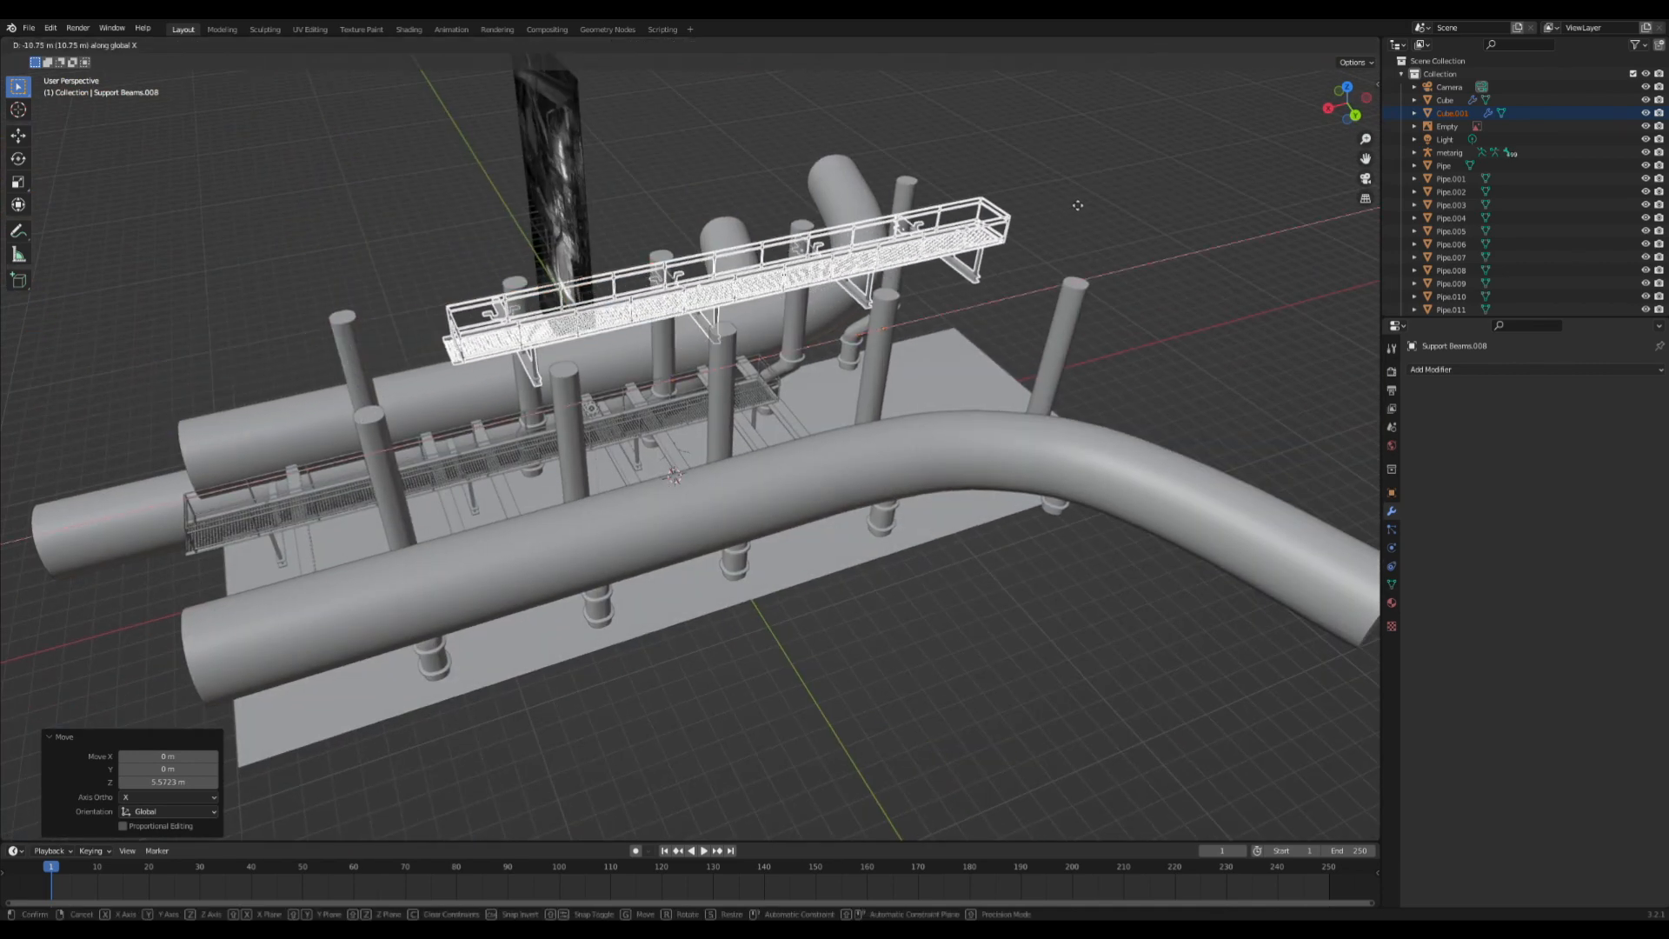
left_click(1030, 209)
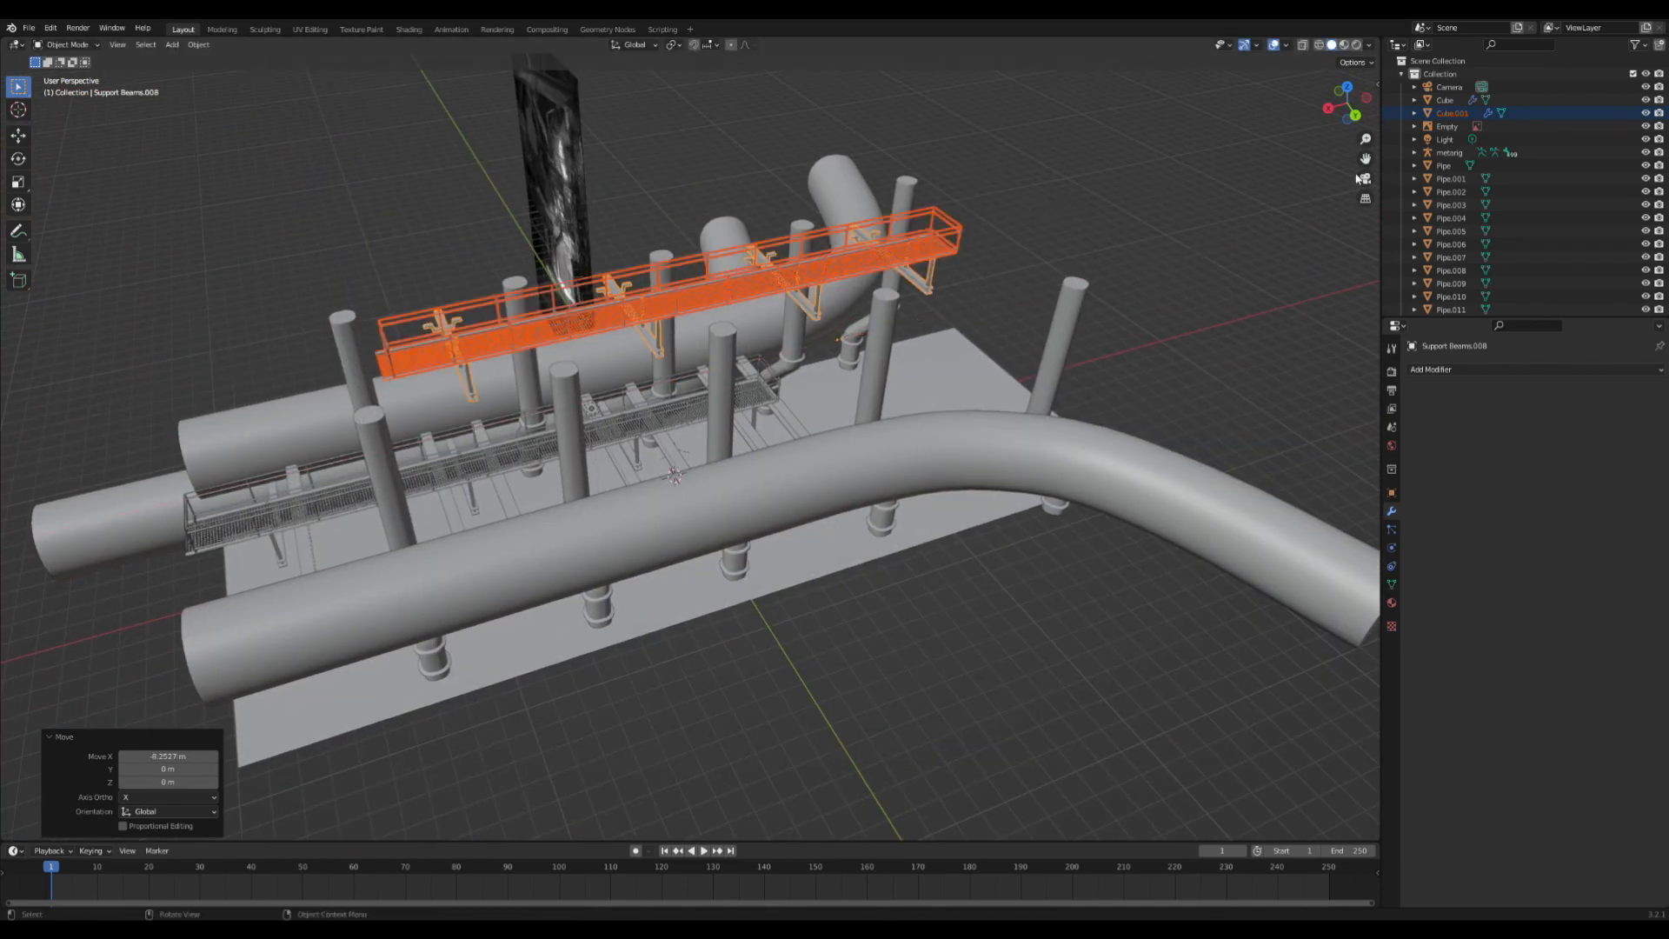
left_click(1366, 179)
left_click(801, 282)
key("ctrl+s")
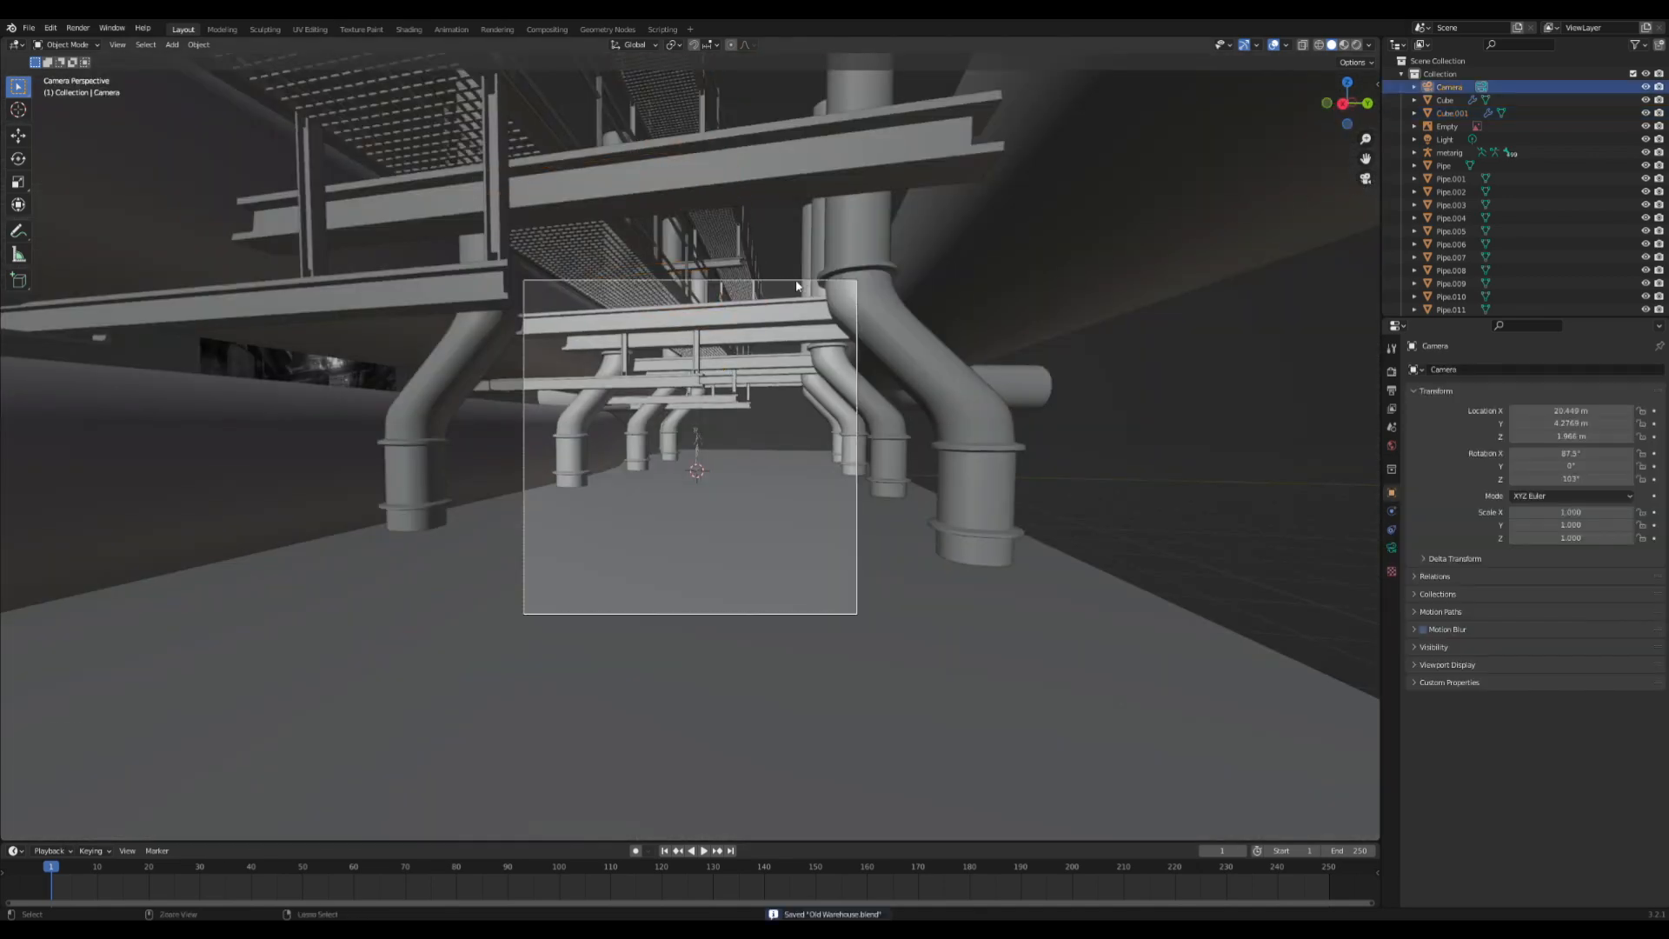
- Make a linked duplicate of the large curved pipe on the walkway side, raise it about 4.67 m along Z and save the file
key("KP_0")
left_click(575, 409)
key("alt+d")
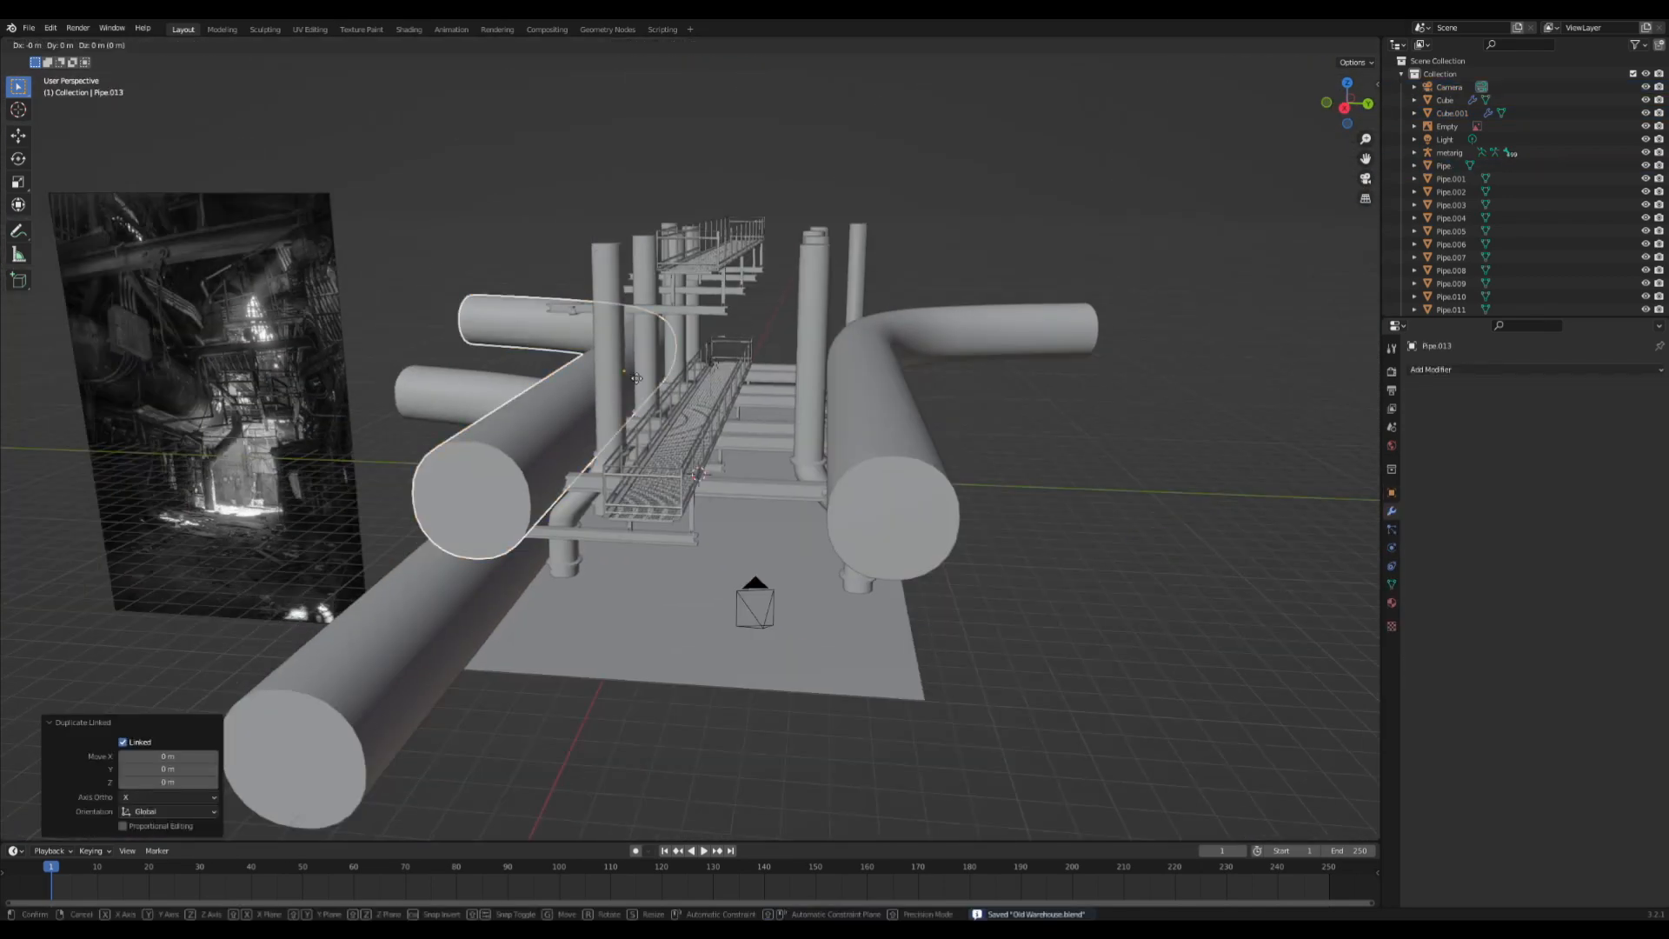
key("z")
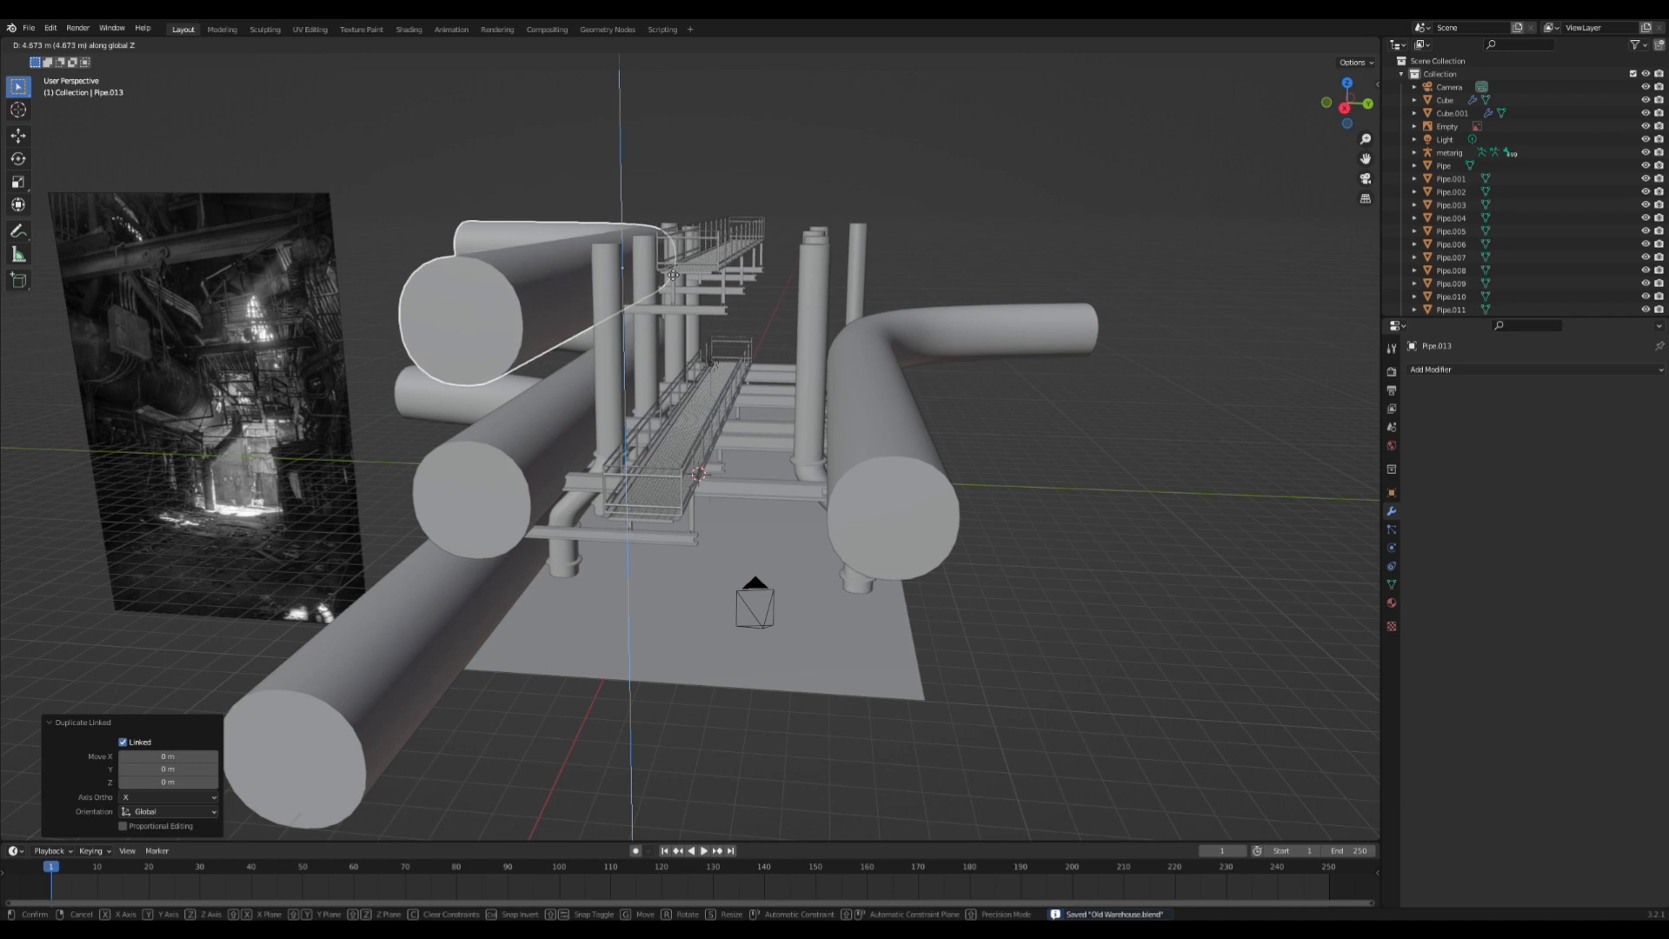
left_click(669, 280)
left_click(1366, 180)
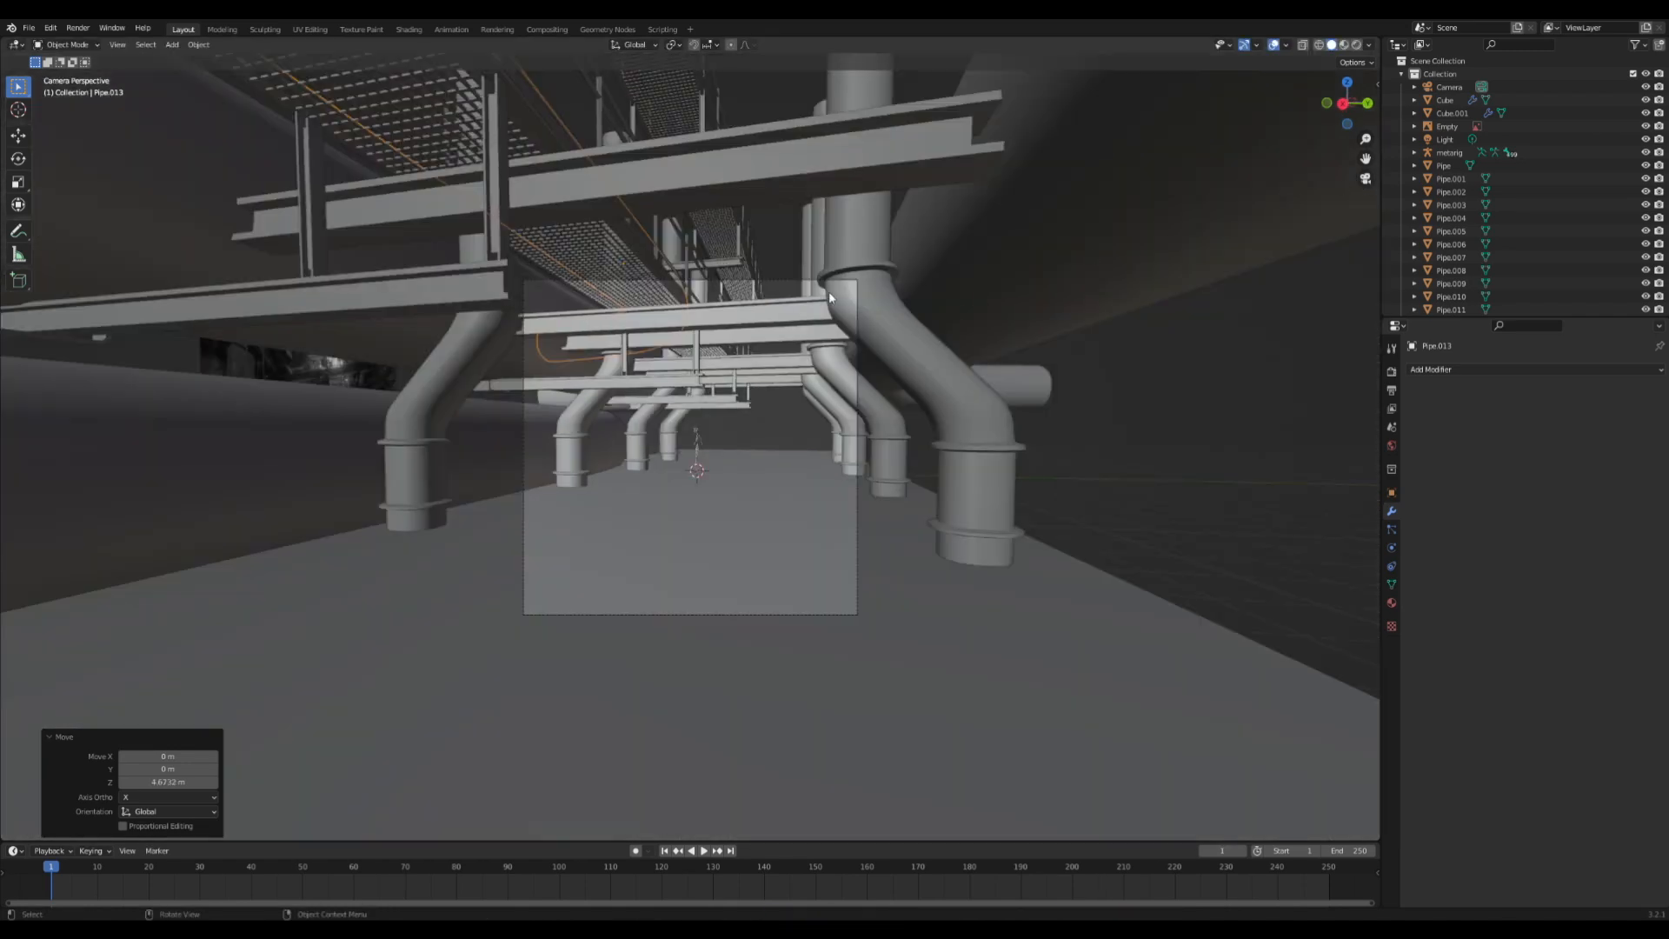
left_click(790, 280)
scroll(789, 282, "up", 4)
key("ctrl+s")
scroll(794, 304, "down", 2)
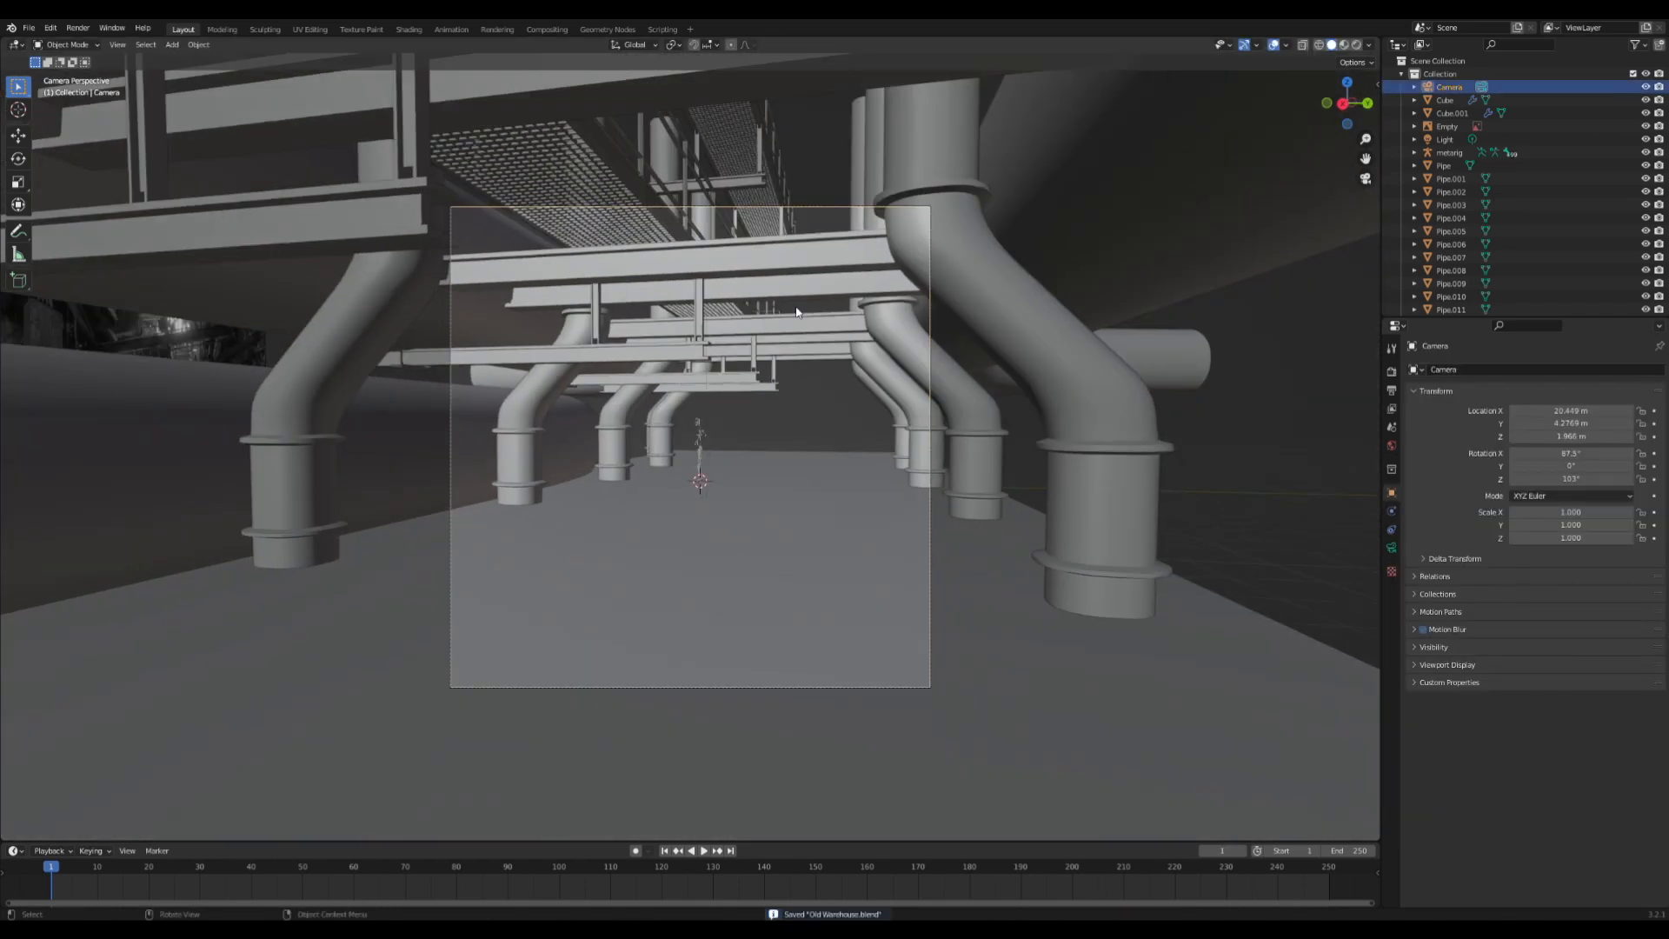
- Switch the viewport to rendered shading and move the point light high above the far end of the warehouse floor
key("z")
left_click(794, 255)
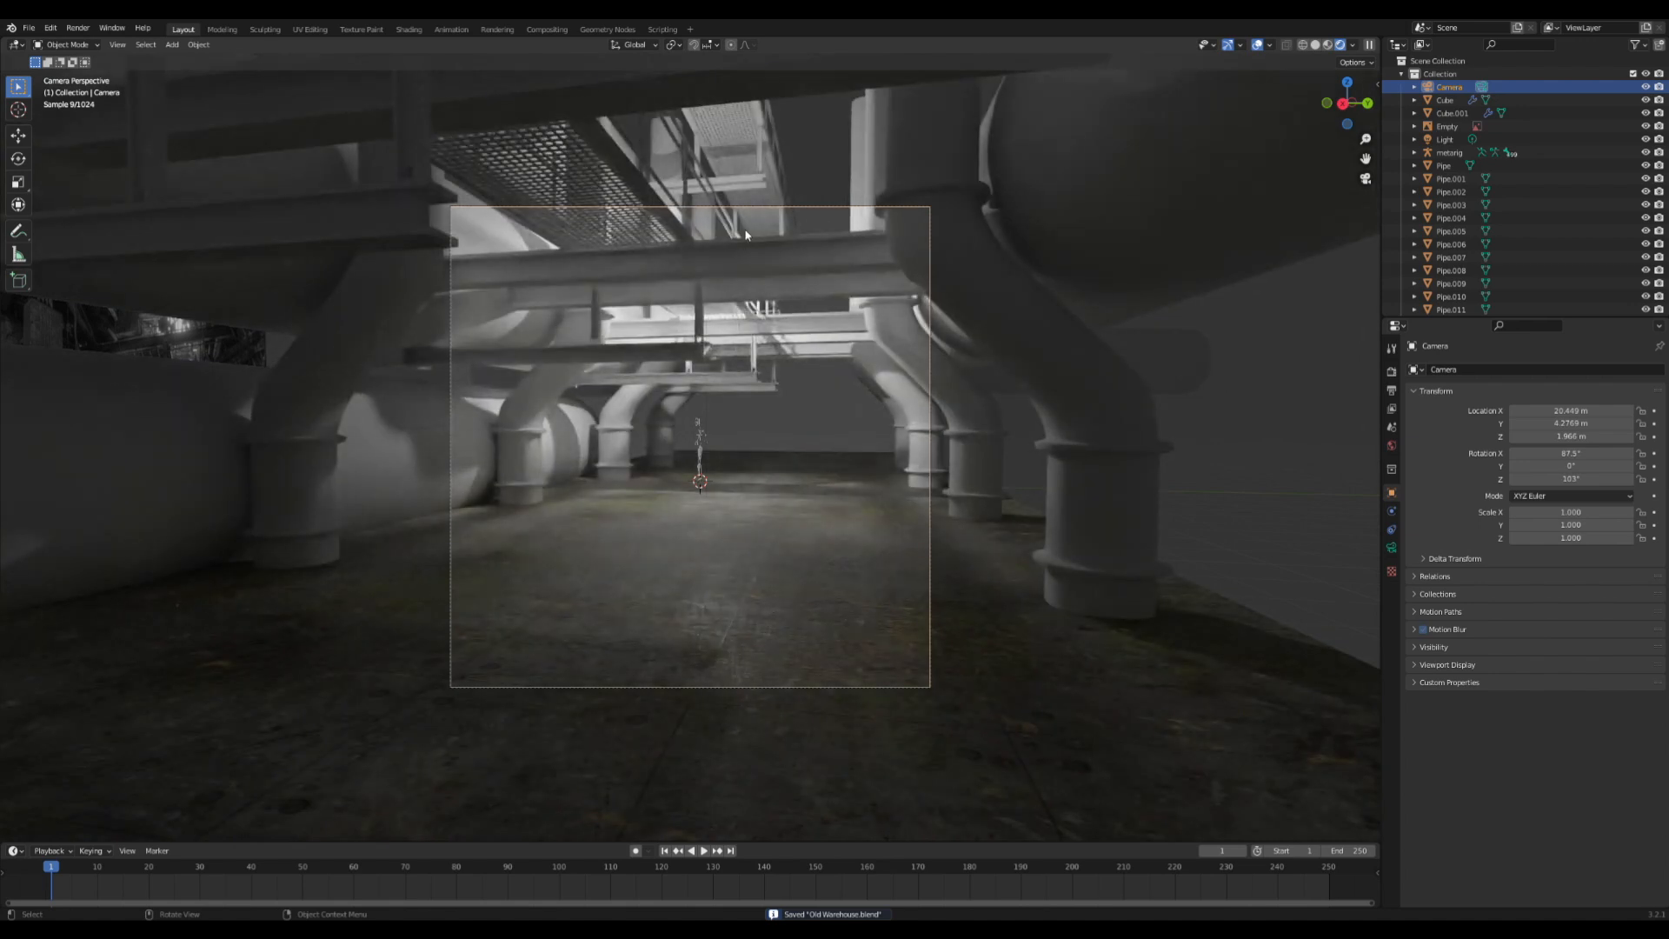
middle_click_drag(746, 235, 679, 451)
left_click(648, 415)
middle_click_drag(756, 355, 699, 396)
scroll(704, 393, "down", 3)
key("g")
left_click(1173, 257)
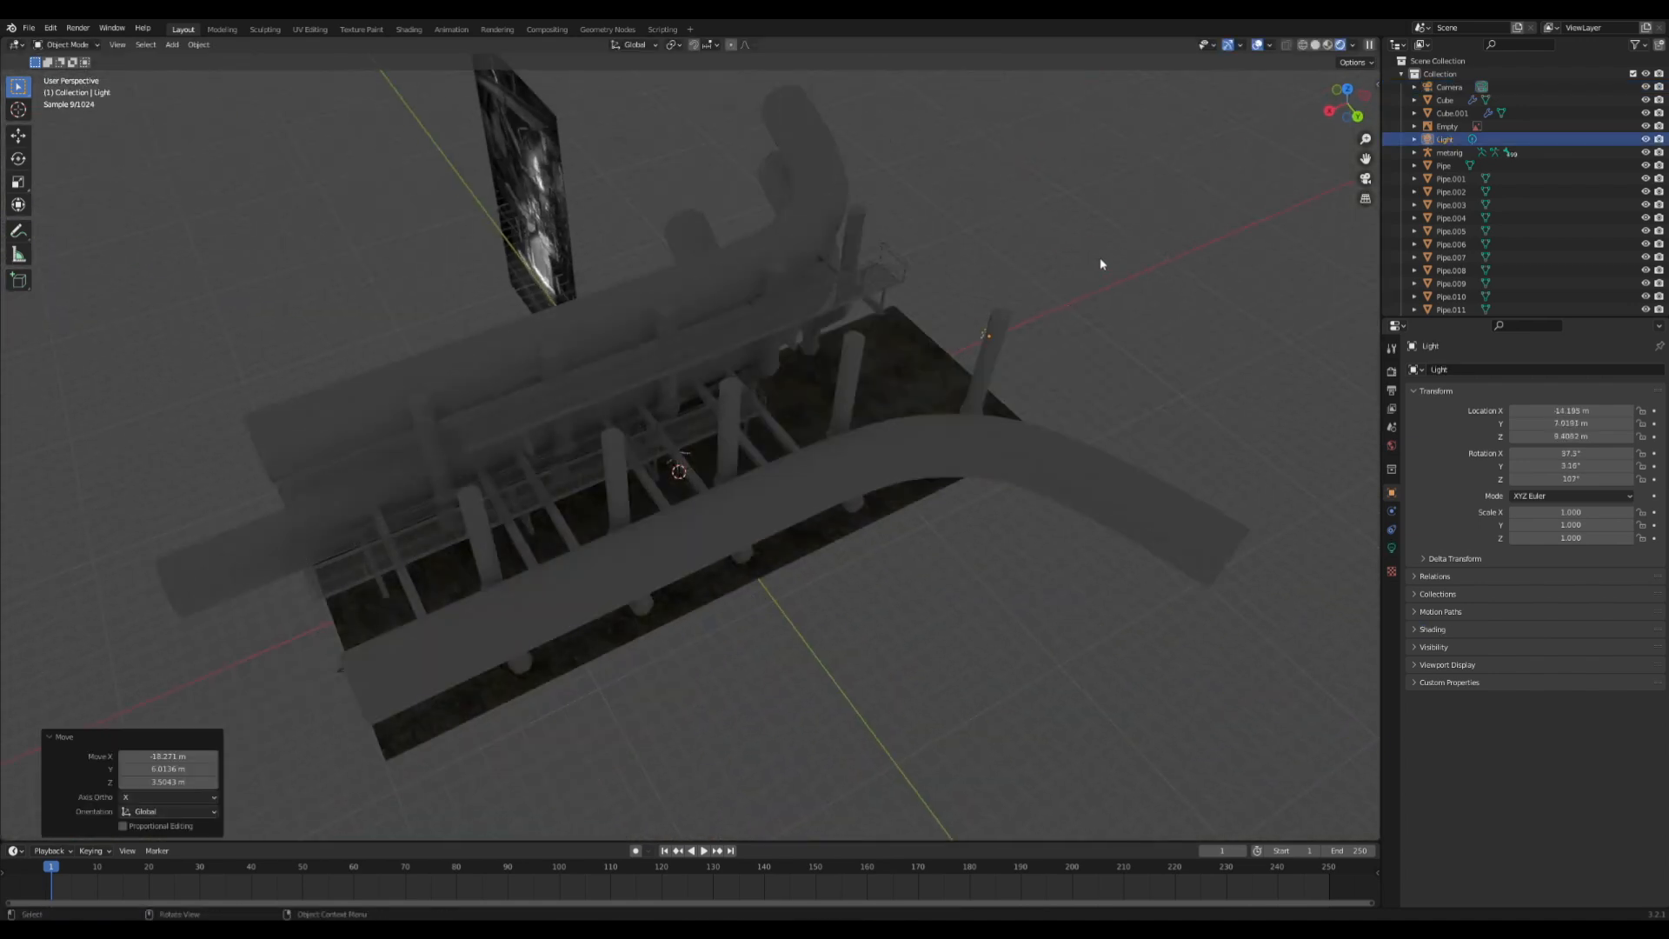
- Change the point light at the far end of the warehouse to a Sun light with a strength of 10
left_click(1391, 548)
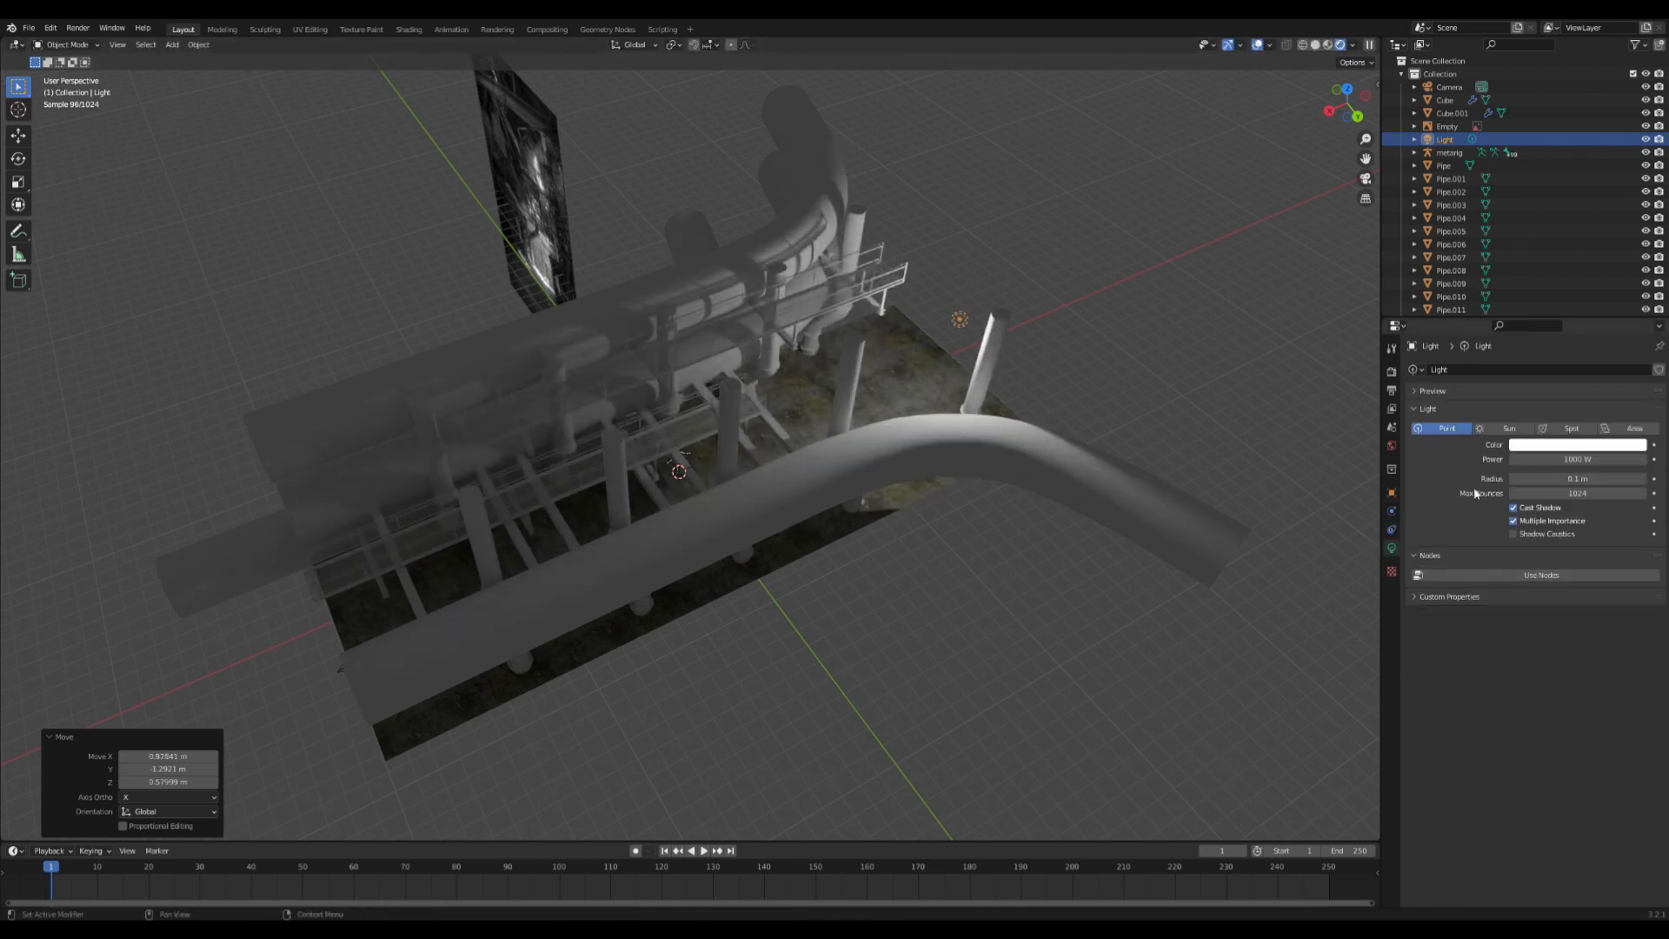
left_click(1503, 428)
left_click(1556, 459)
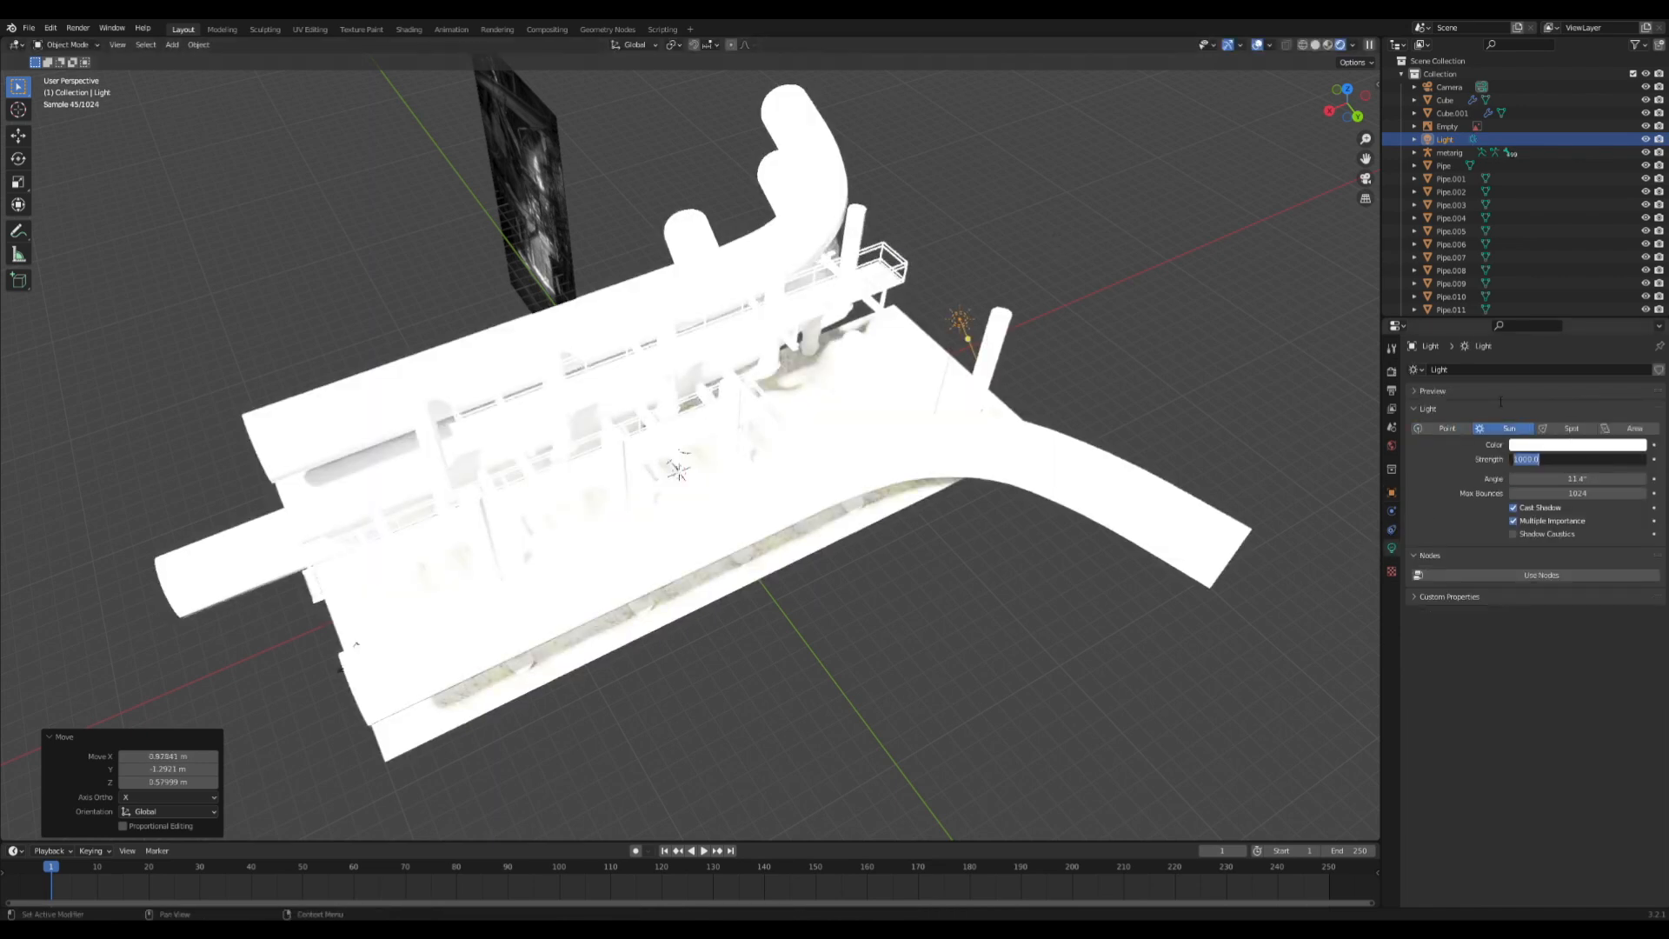
type("10")
key("Return")
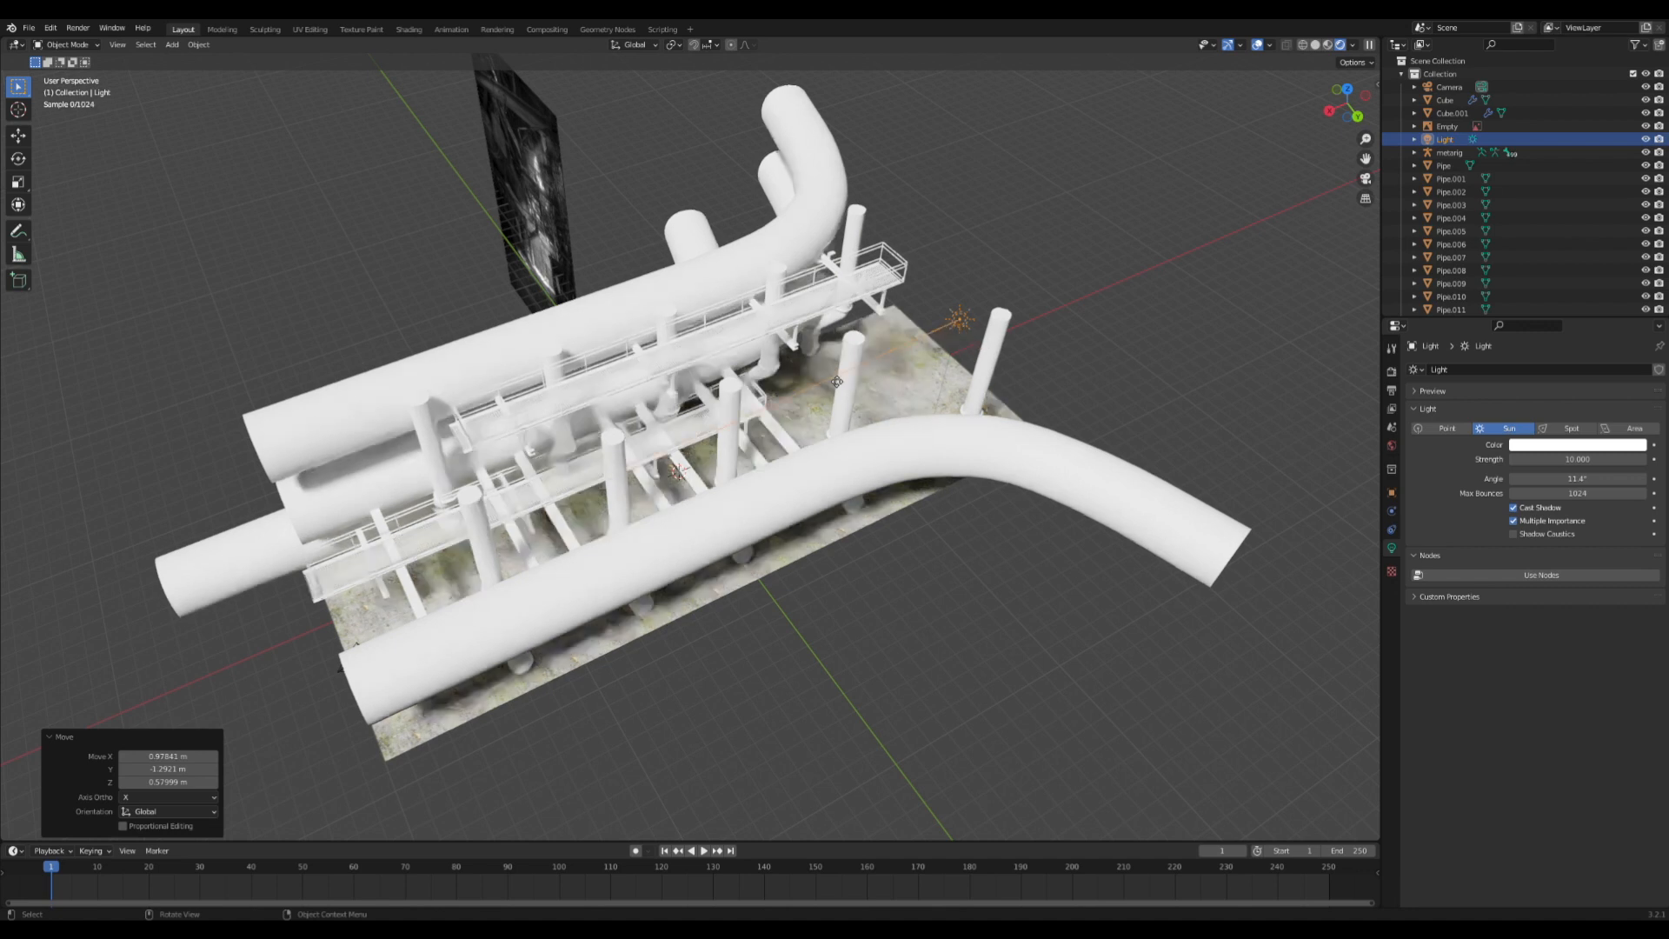
- Rotate the sun light so it shines into the warehouse from the far end, and reposition it above that end
key("r")
left_click(718, 408)
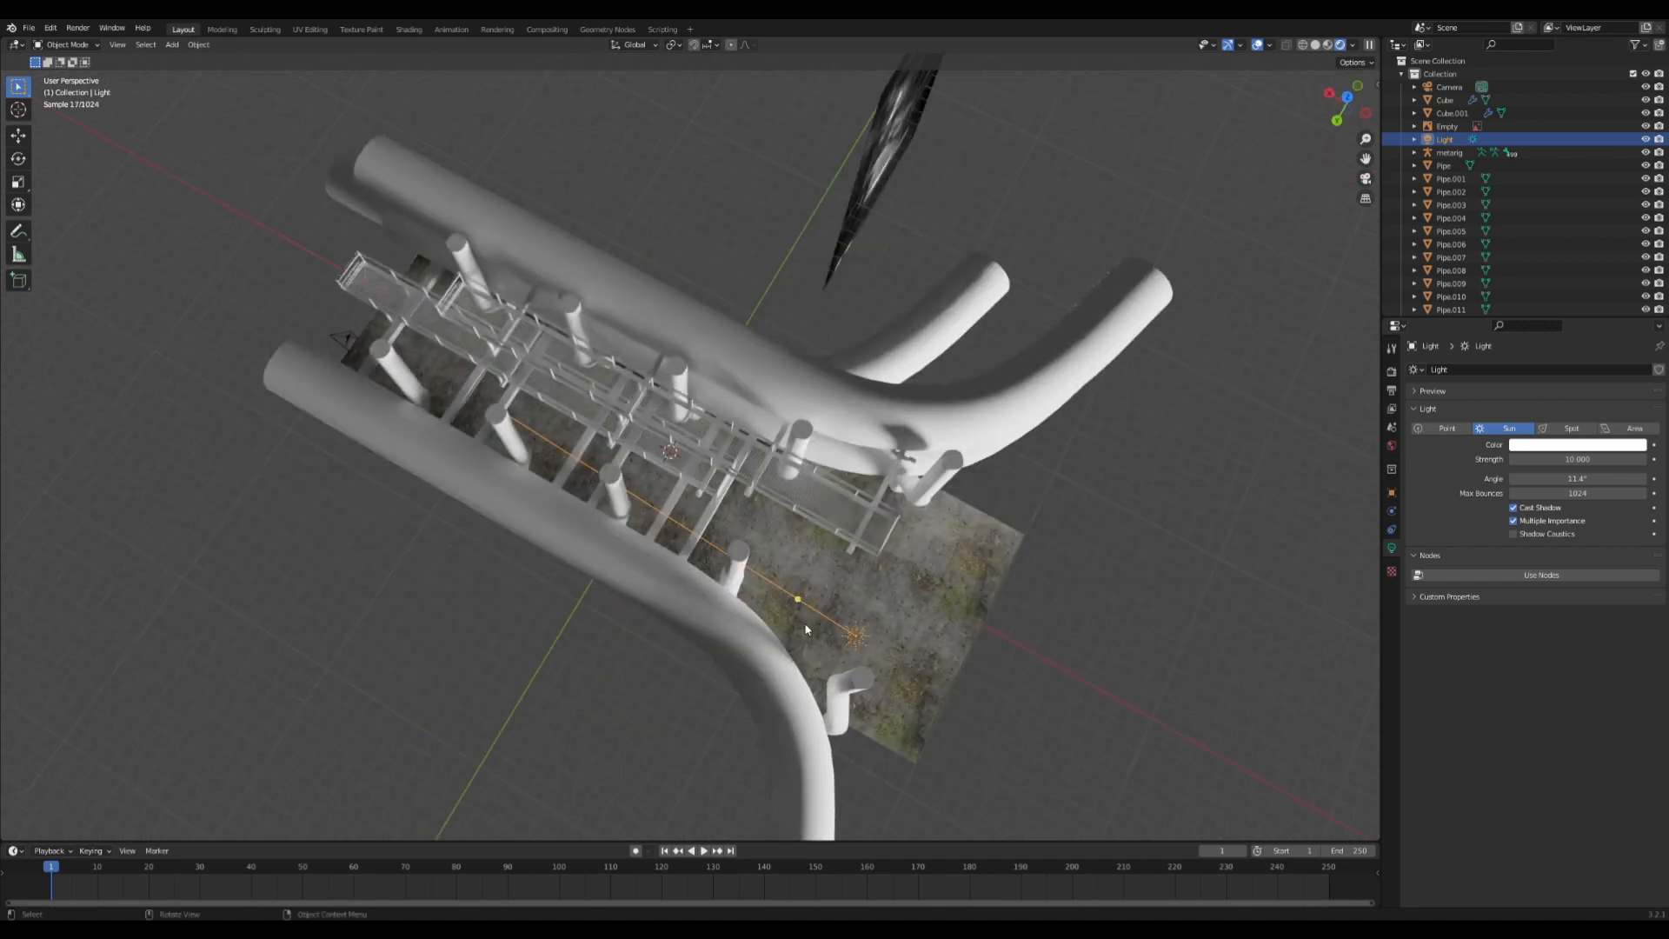
key("r")
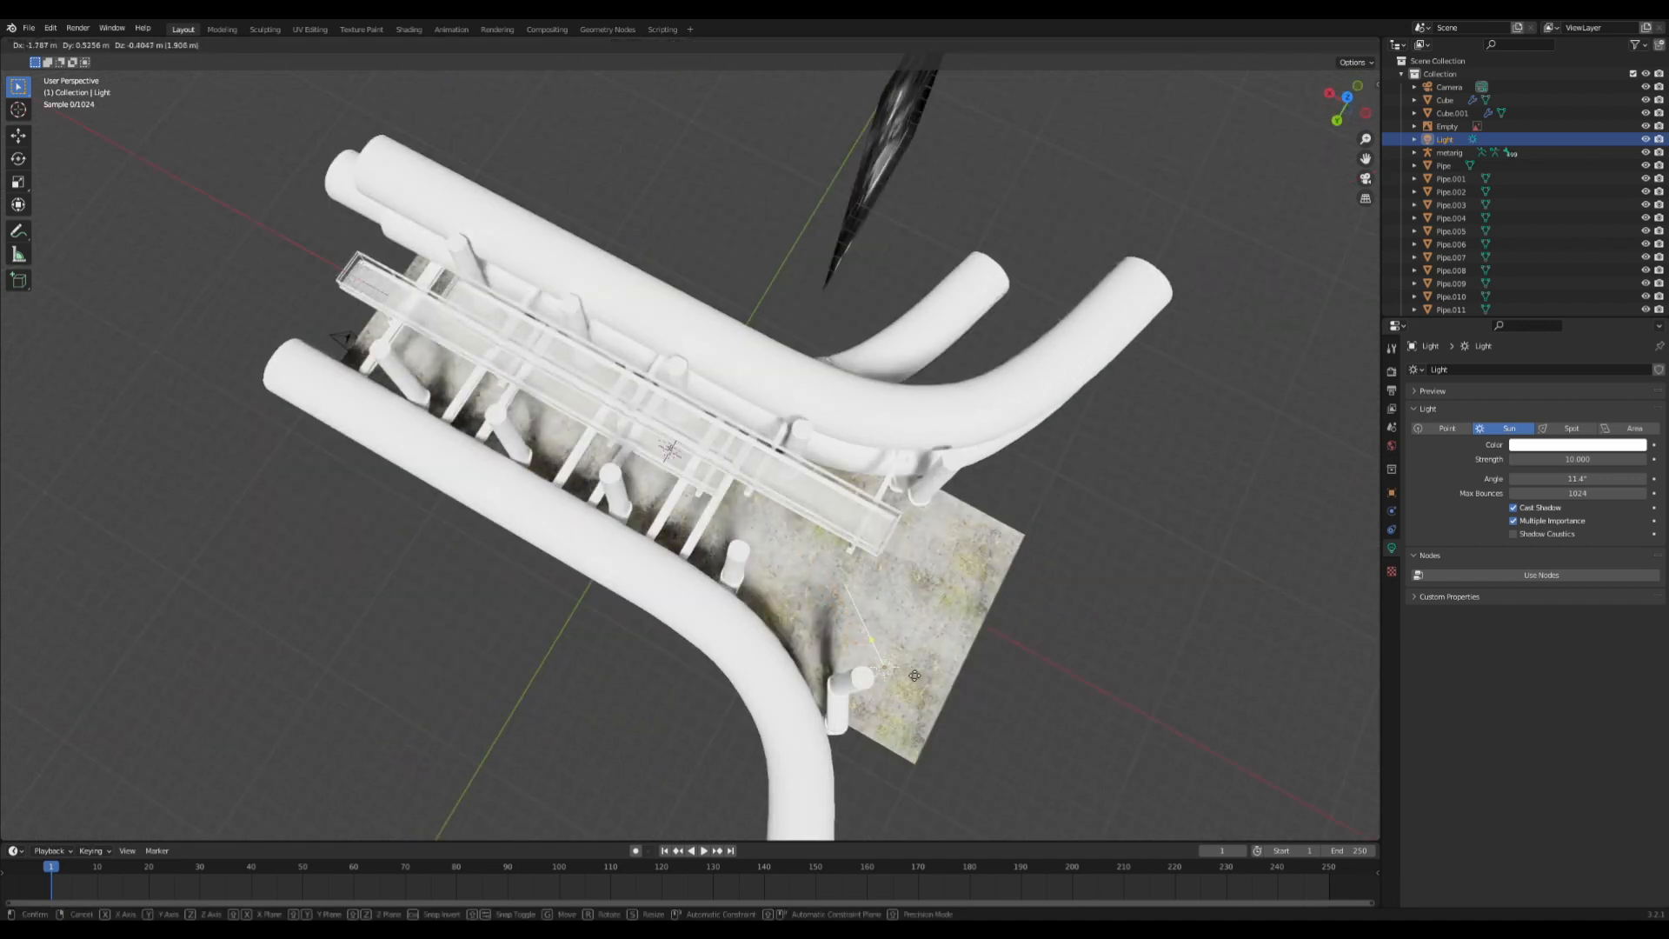
left_click(829, 562)
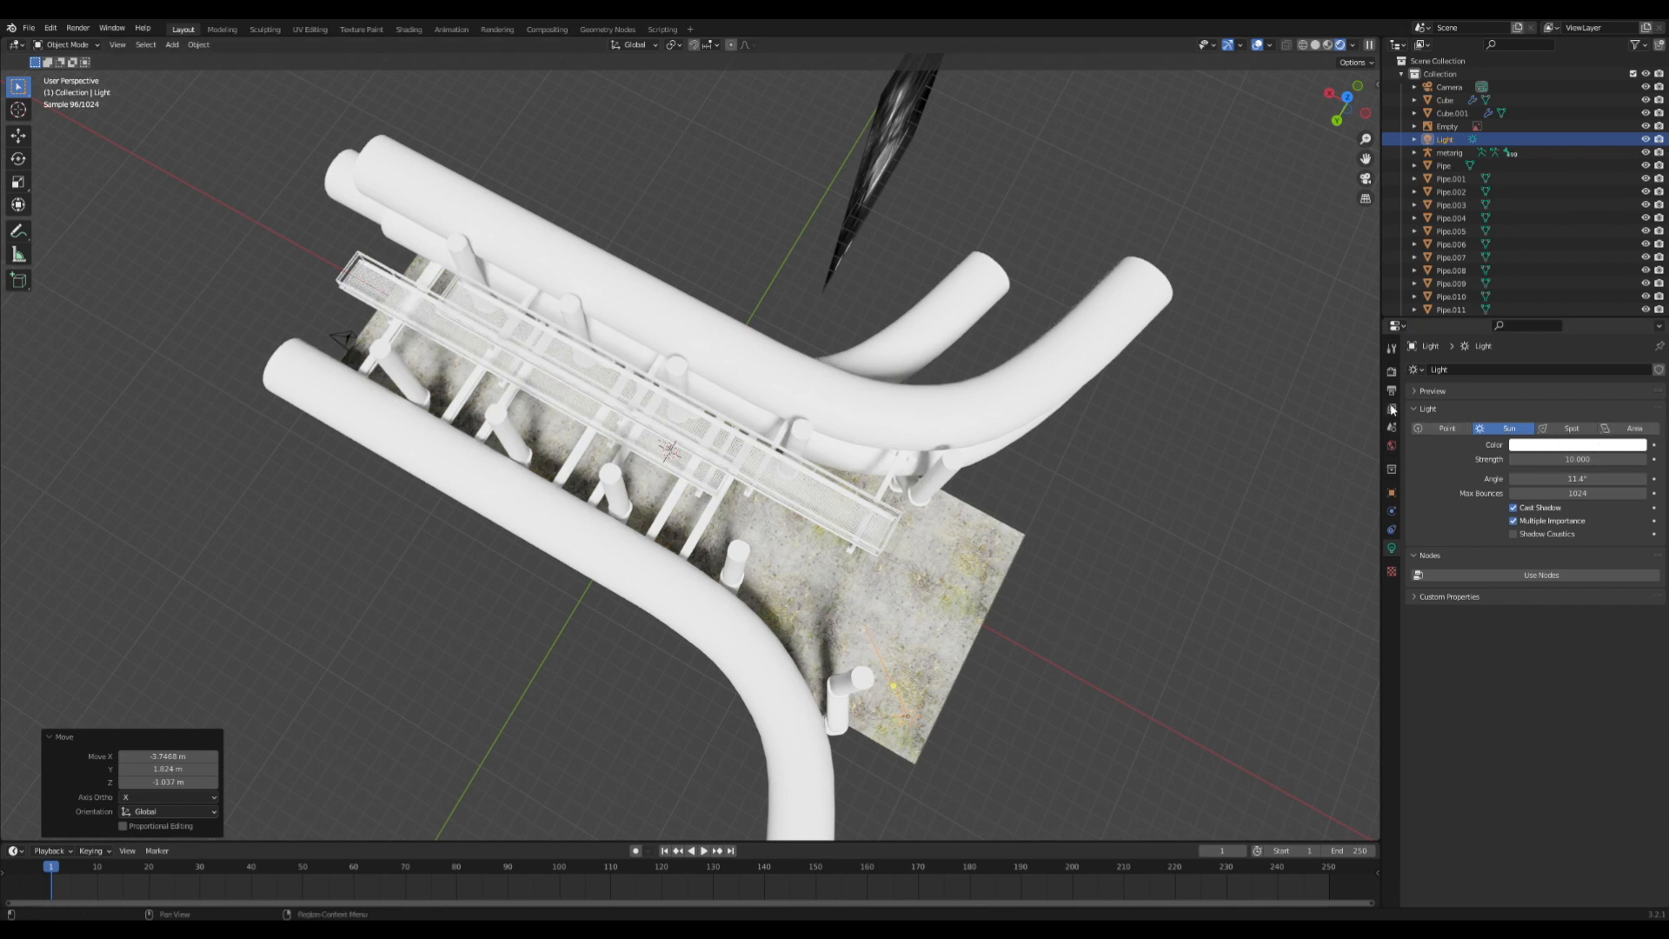
- Darken the world background color to black, check the lighting through the camera and save the file
left_click(1392, 445)
left_click(1590, 452)
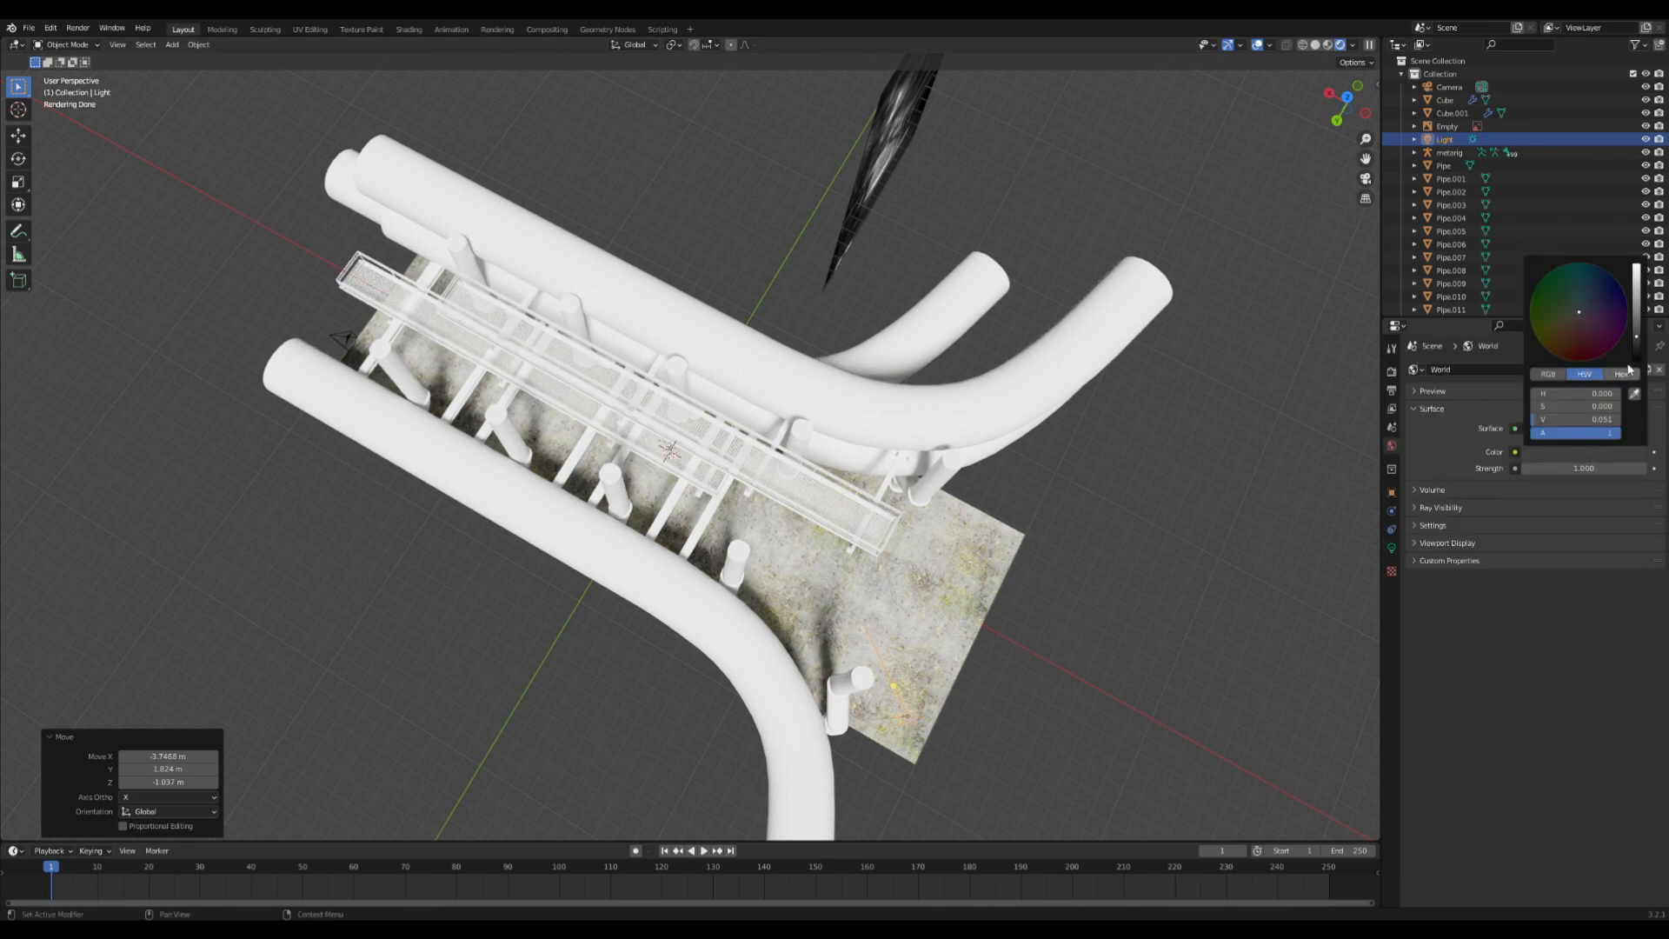
left_click_drag(1629, 368, 1634, 375)
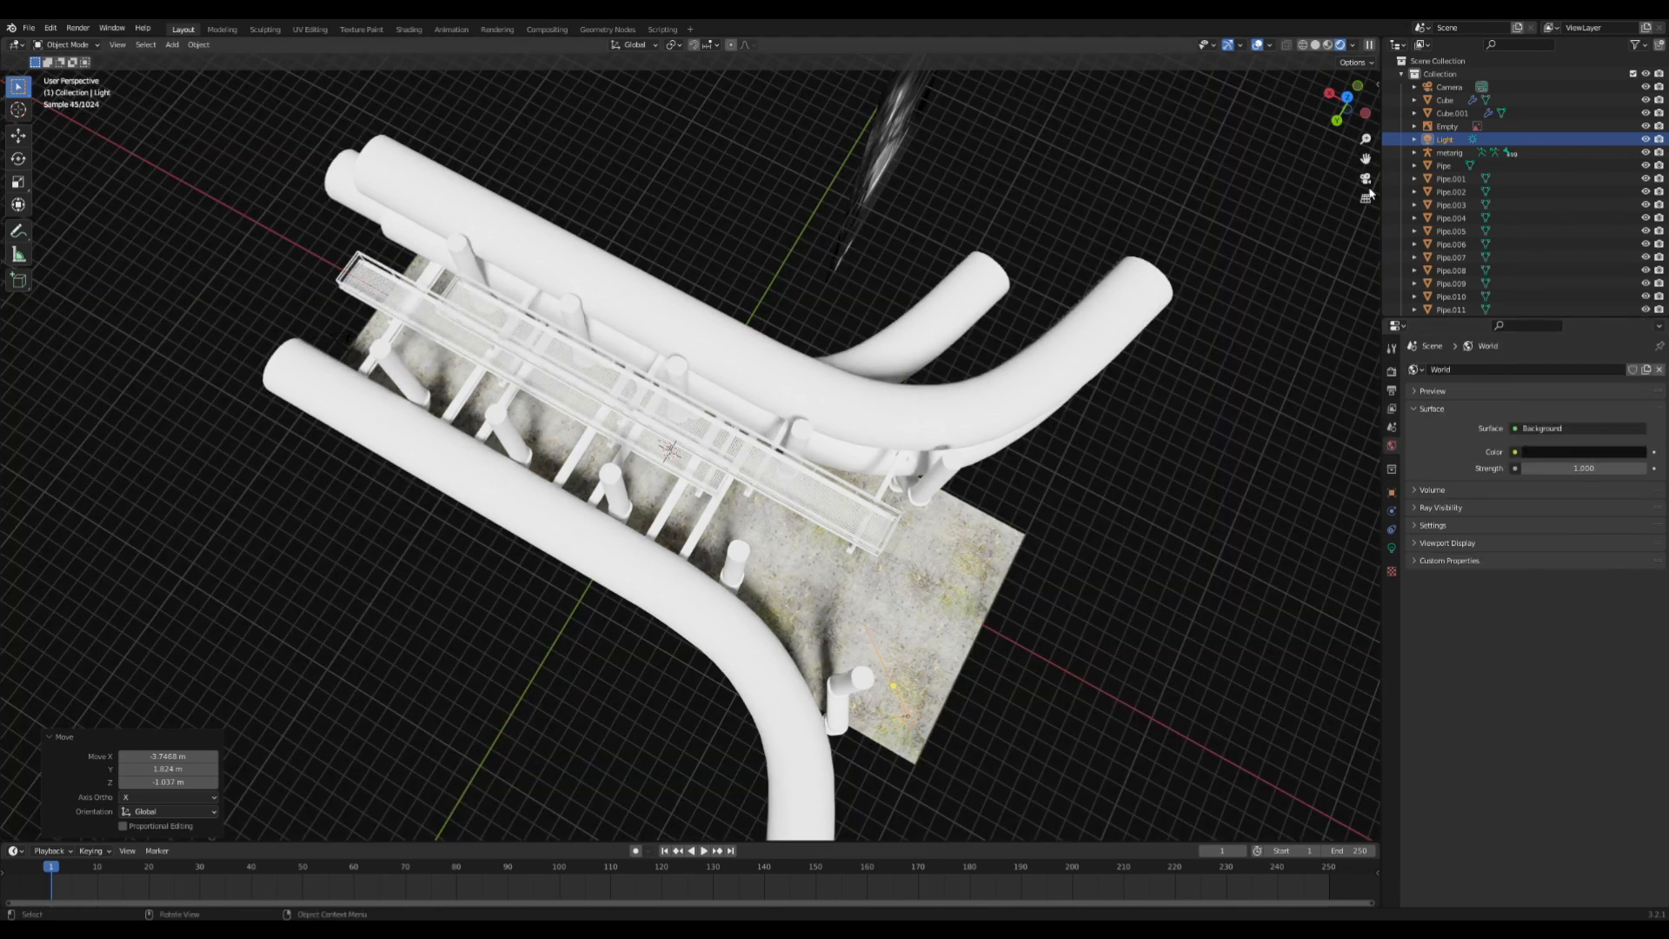
left_click(1367, 181)
key("ctrl+s")
- Switch the viewport from rendered back to solid shading and save the file
left_click(740, 183)
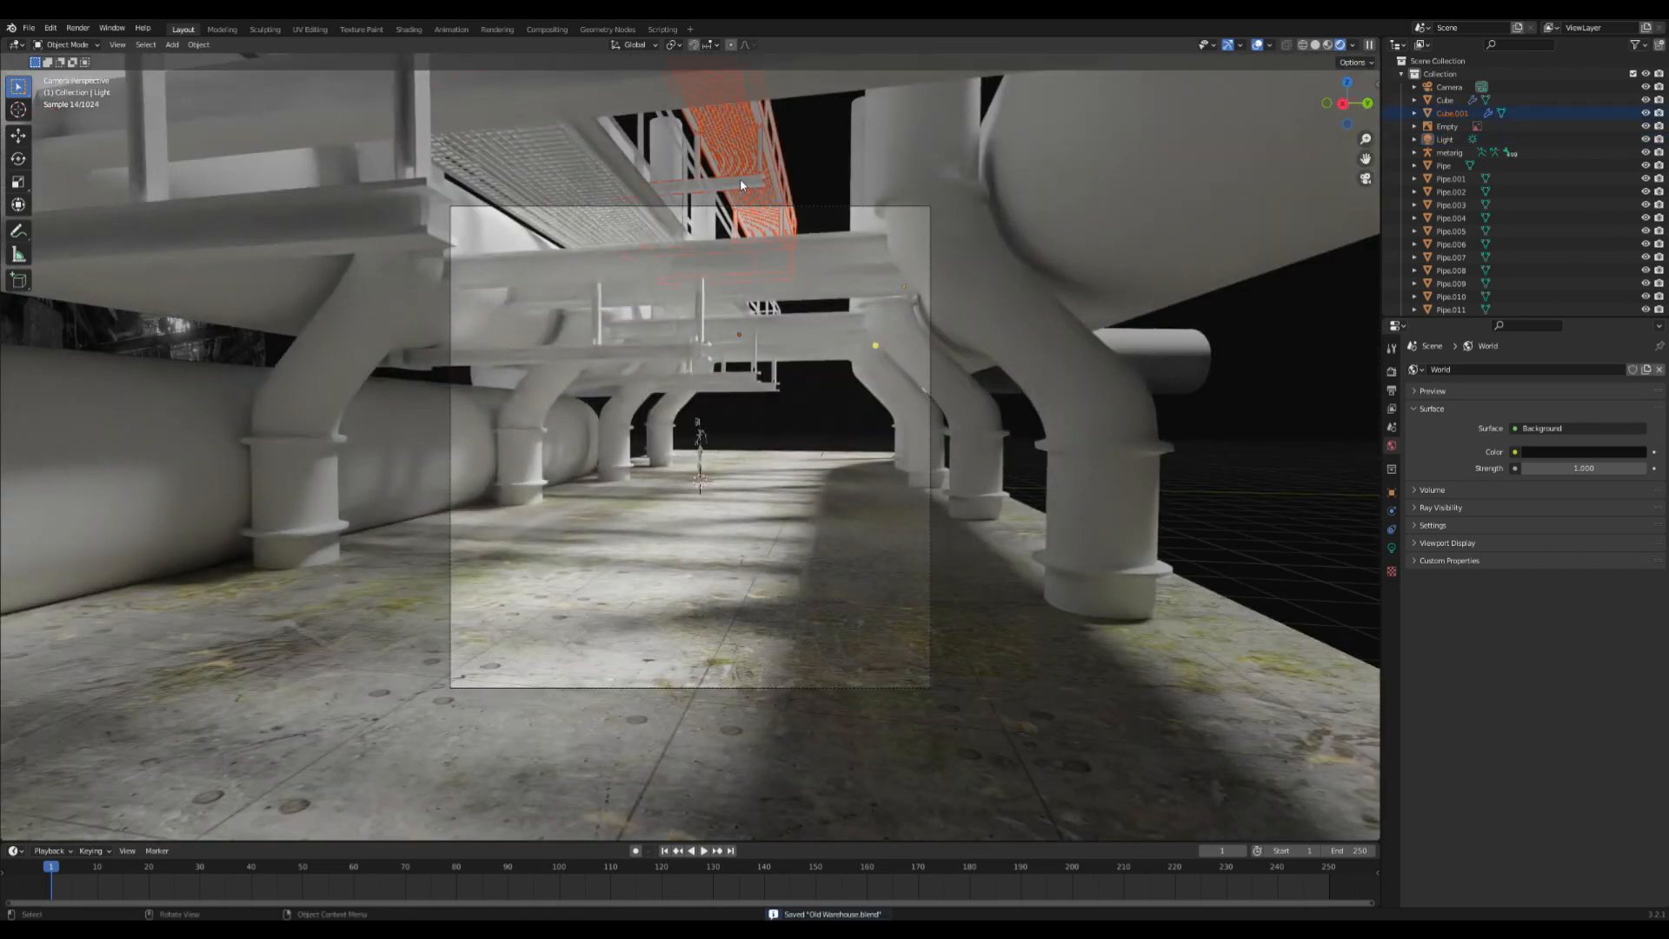
left_click(778, 187)
left_click(821, 206)
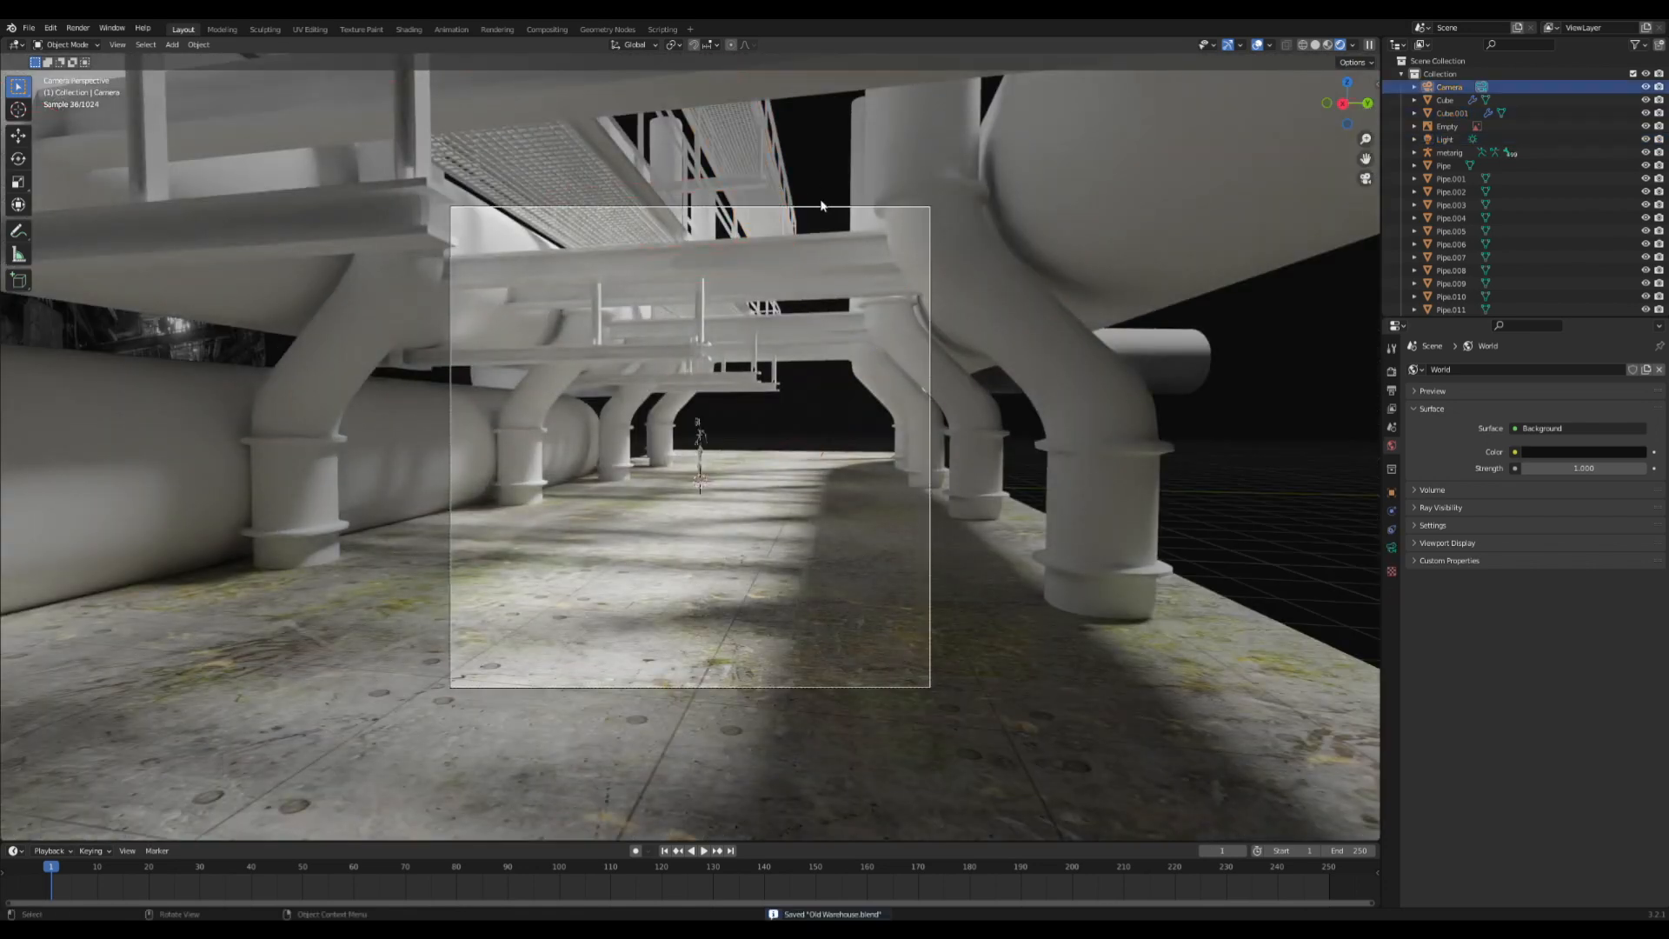
key("KP_0")
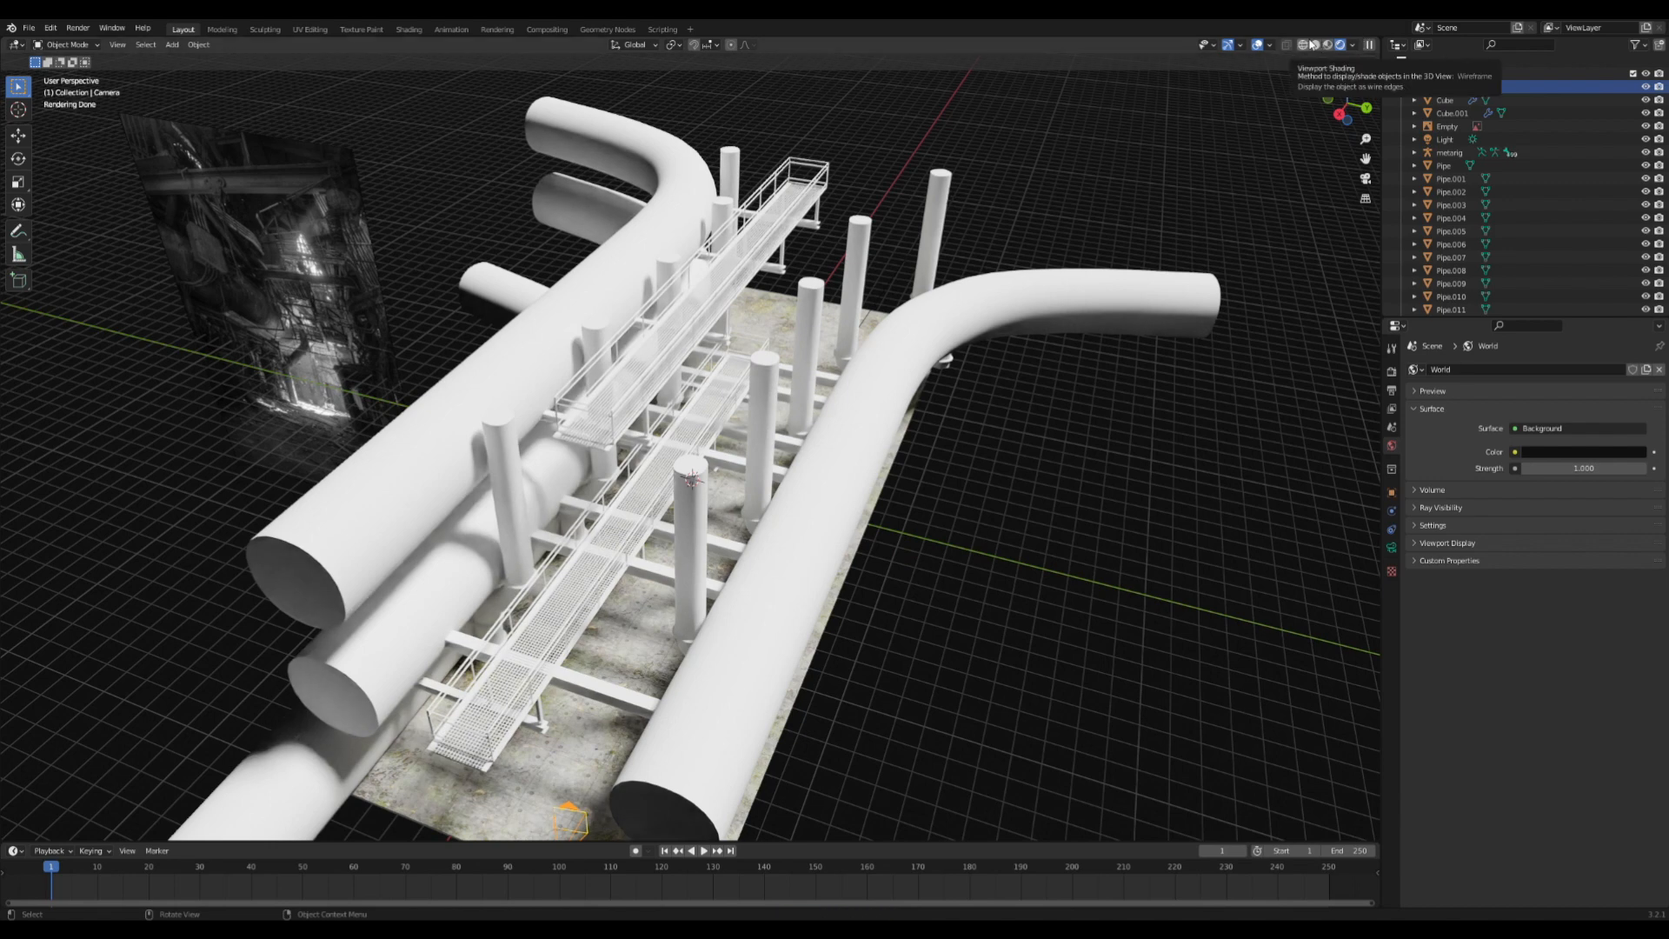
left_click(1303, 44)
left_click(1331, 44)
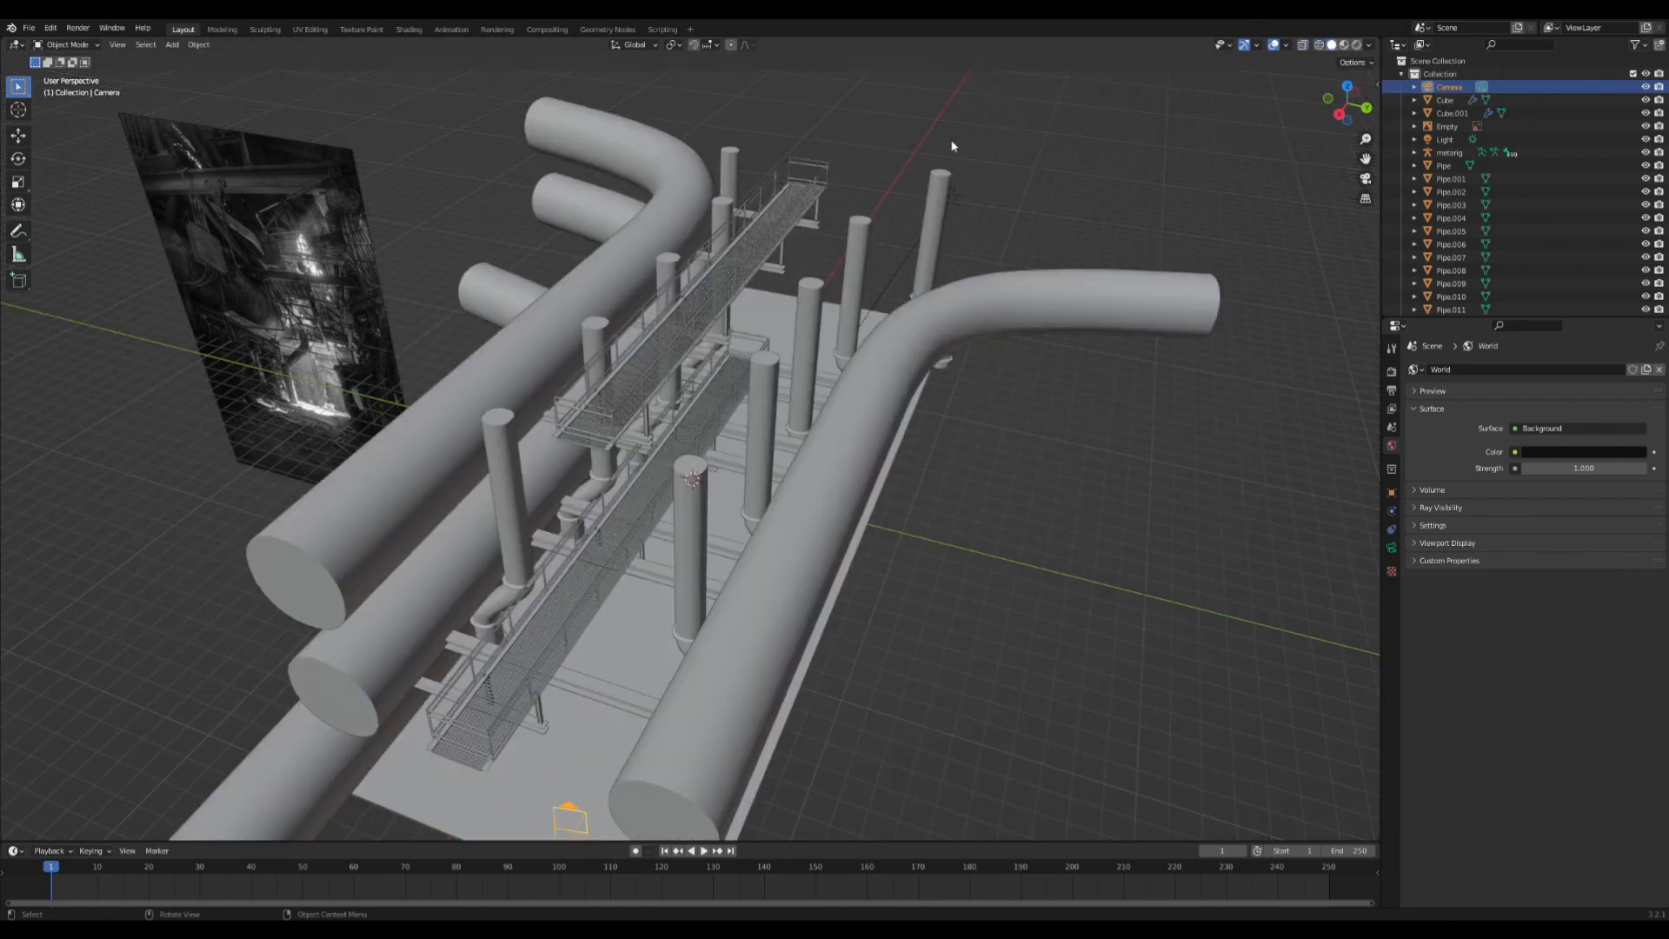
key("ctrl+s")
middle_click_drag(848, 247, 956, 223)
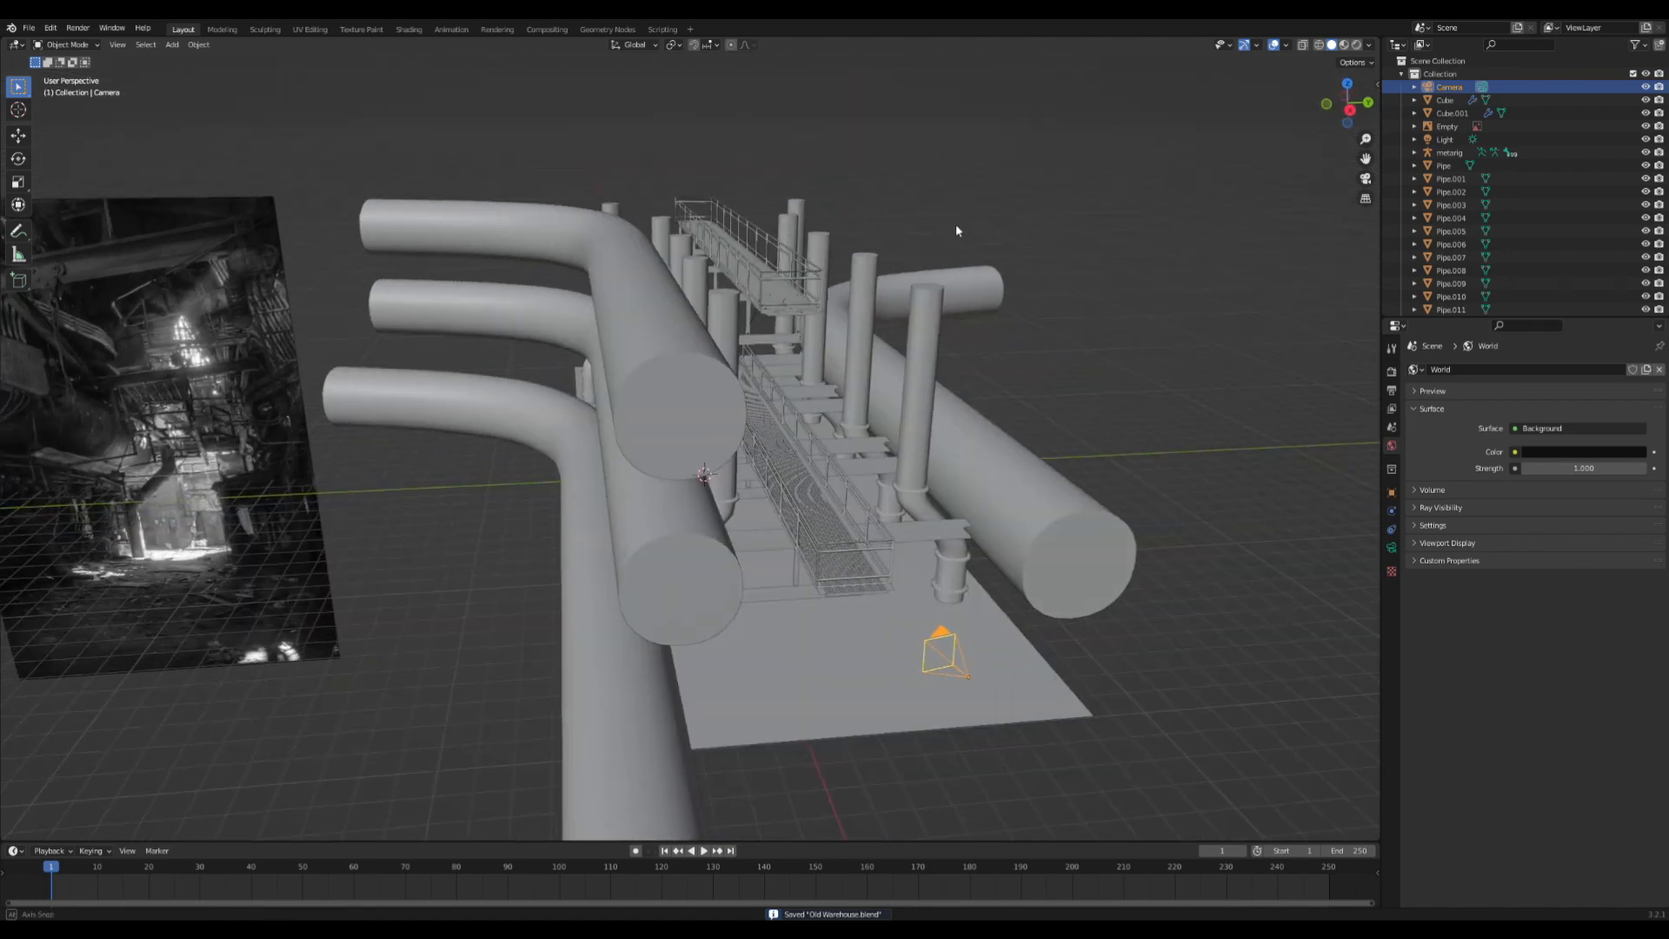
scroll(337, 353, "down", 2)
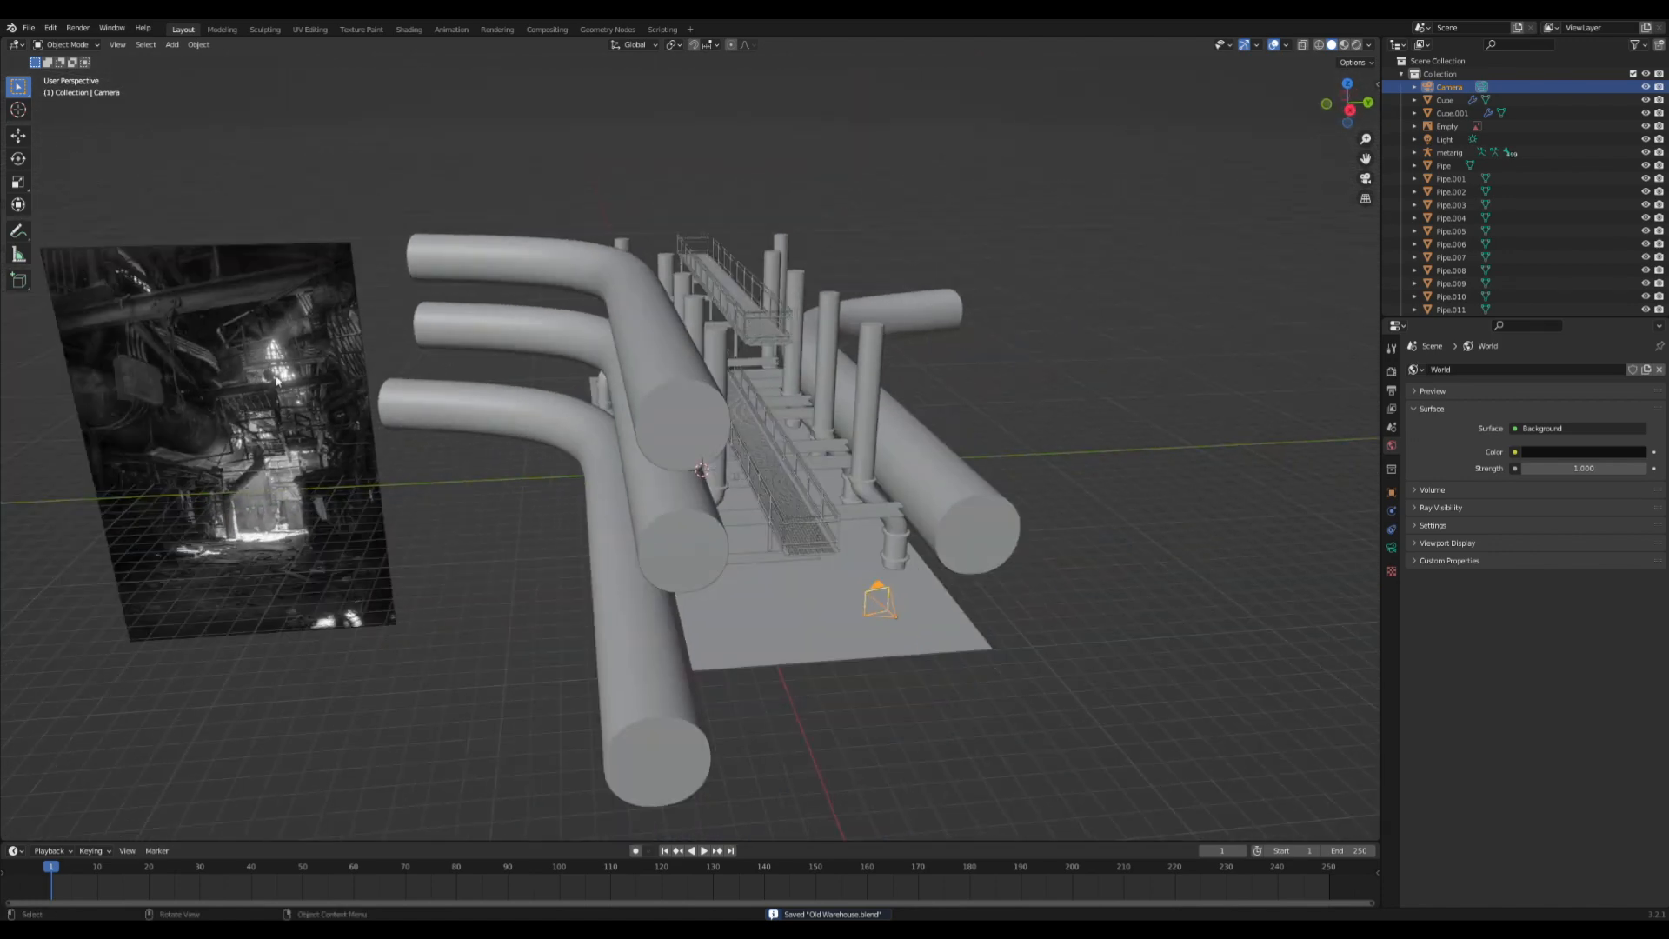
- Move the topmost curved pipe on the walkway side about -4.64 m along X and check it through the camera
middle_click_drag(697, 318, 650, 264)
left_click(495, 293)
key("g")
key("x")
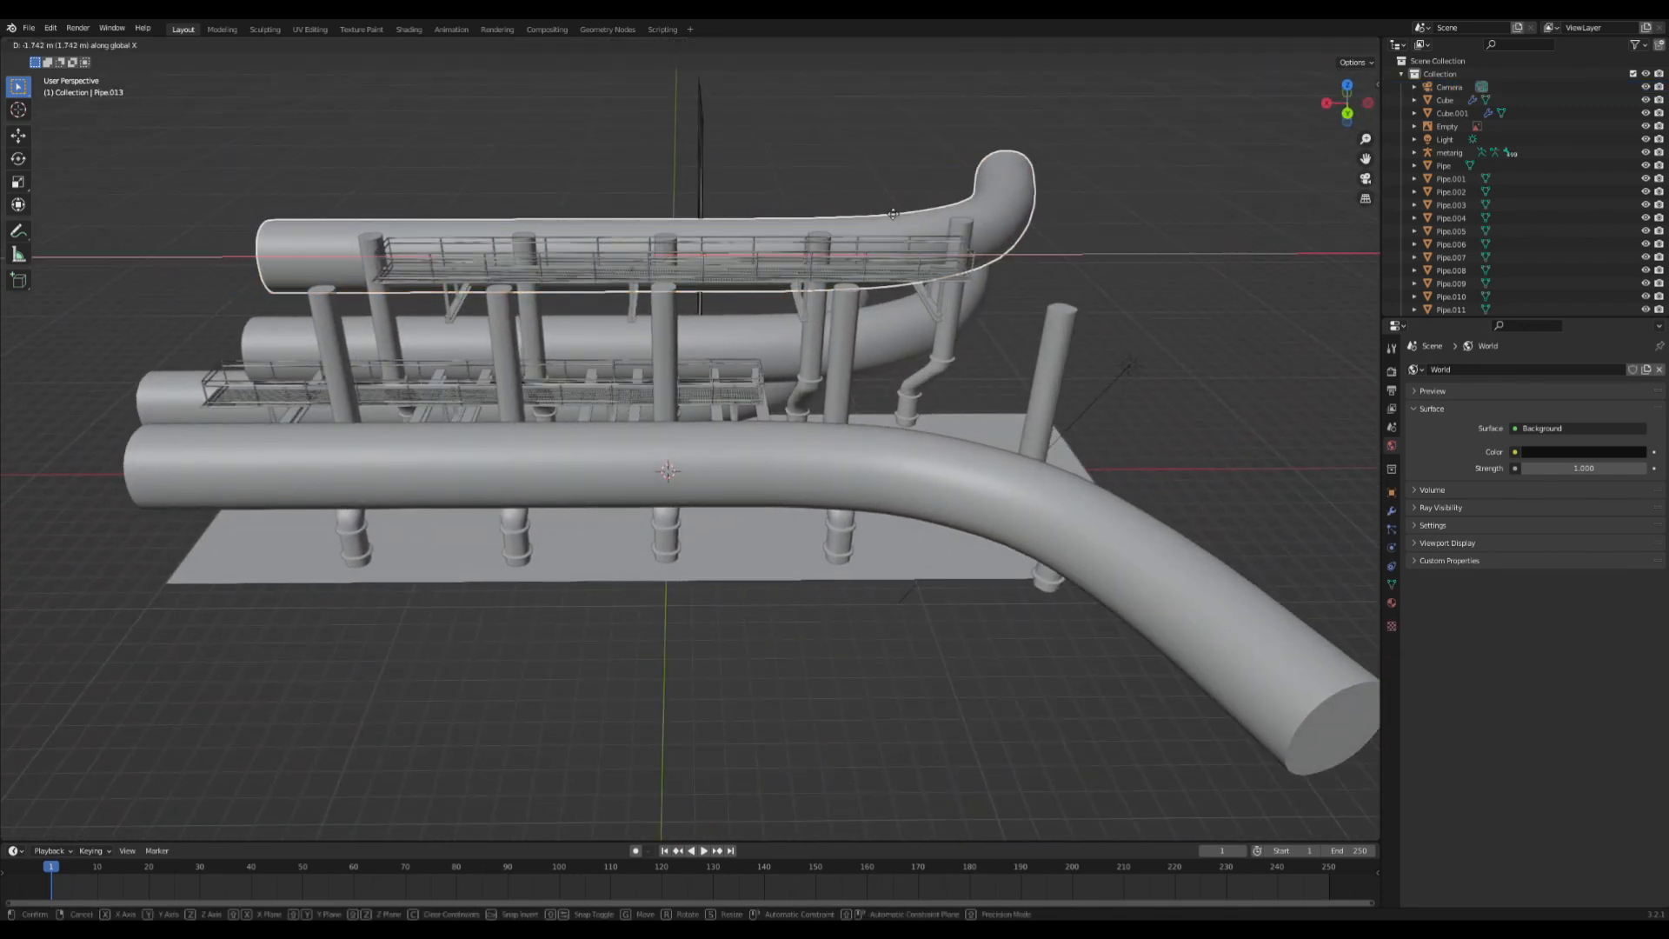
left_click(955, 196)
middle_click_drag(955, 197, 969, 255)
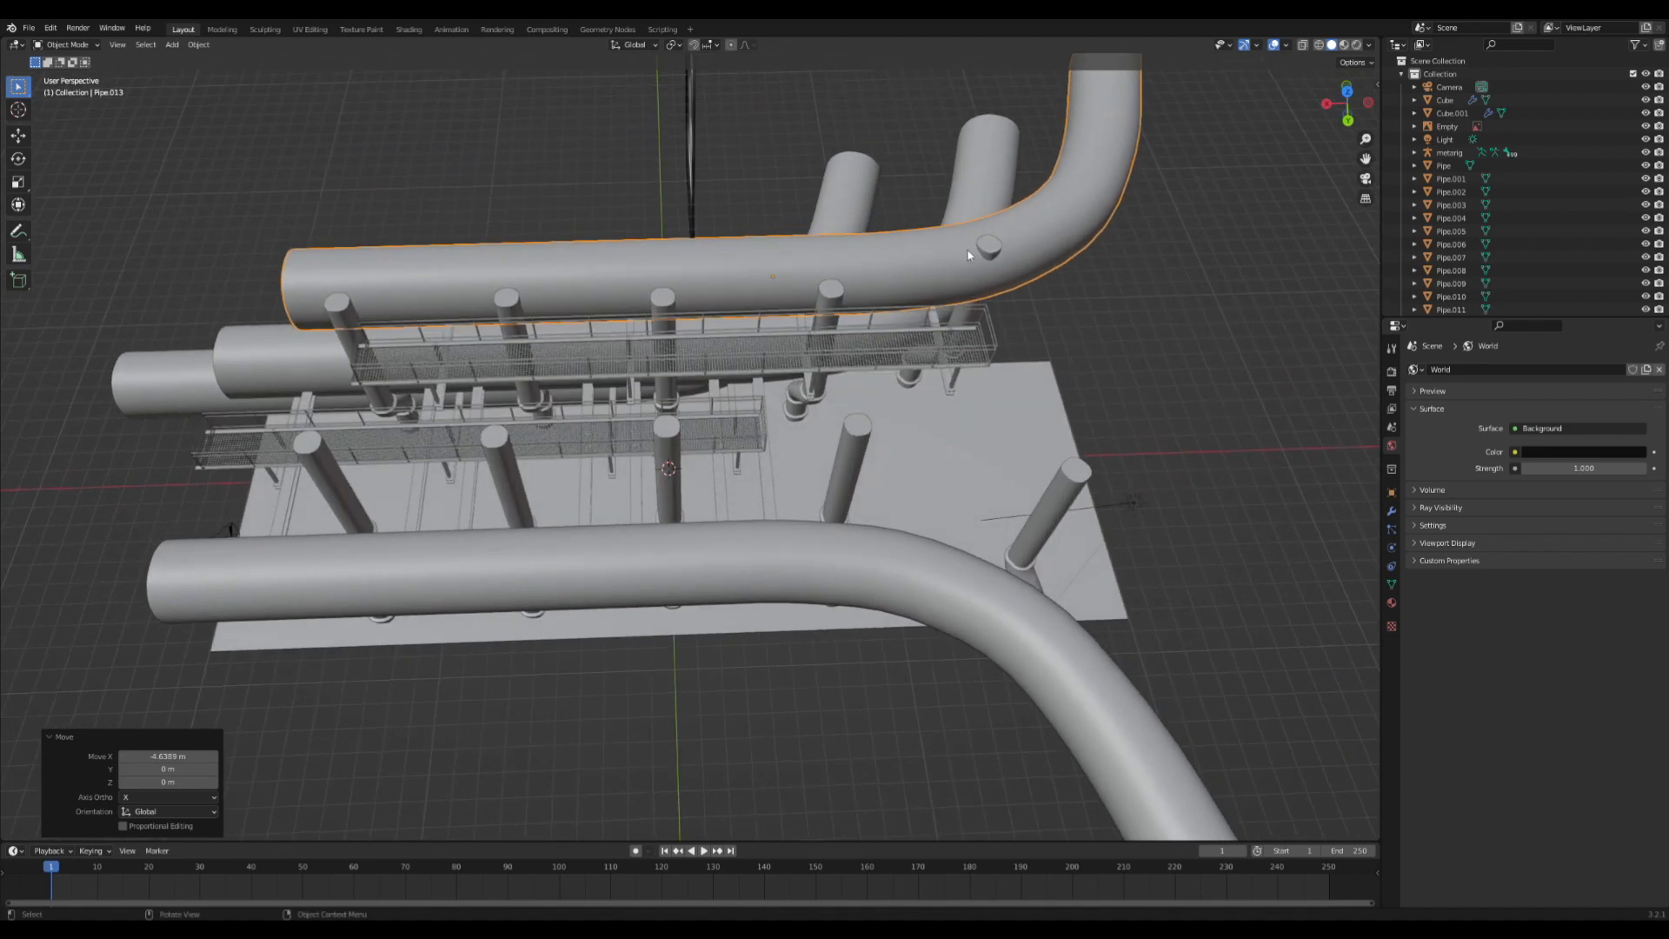
left_click(1366, 178)
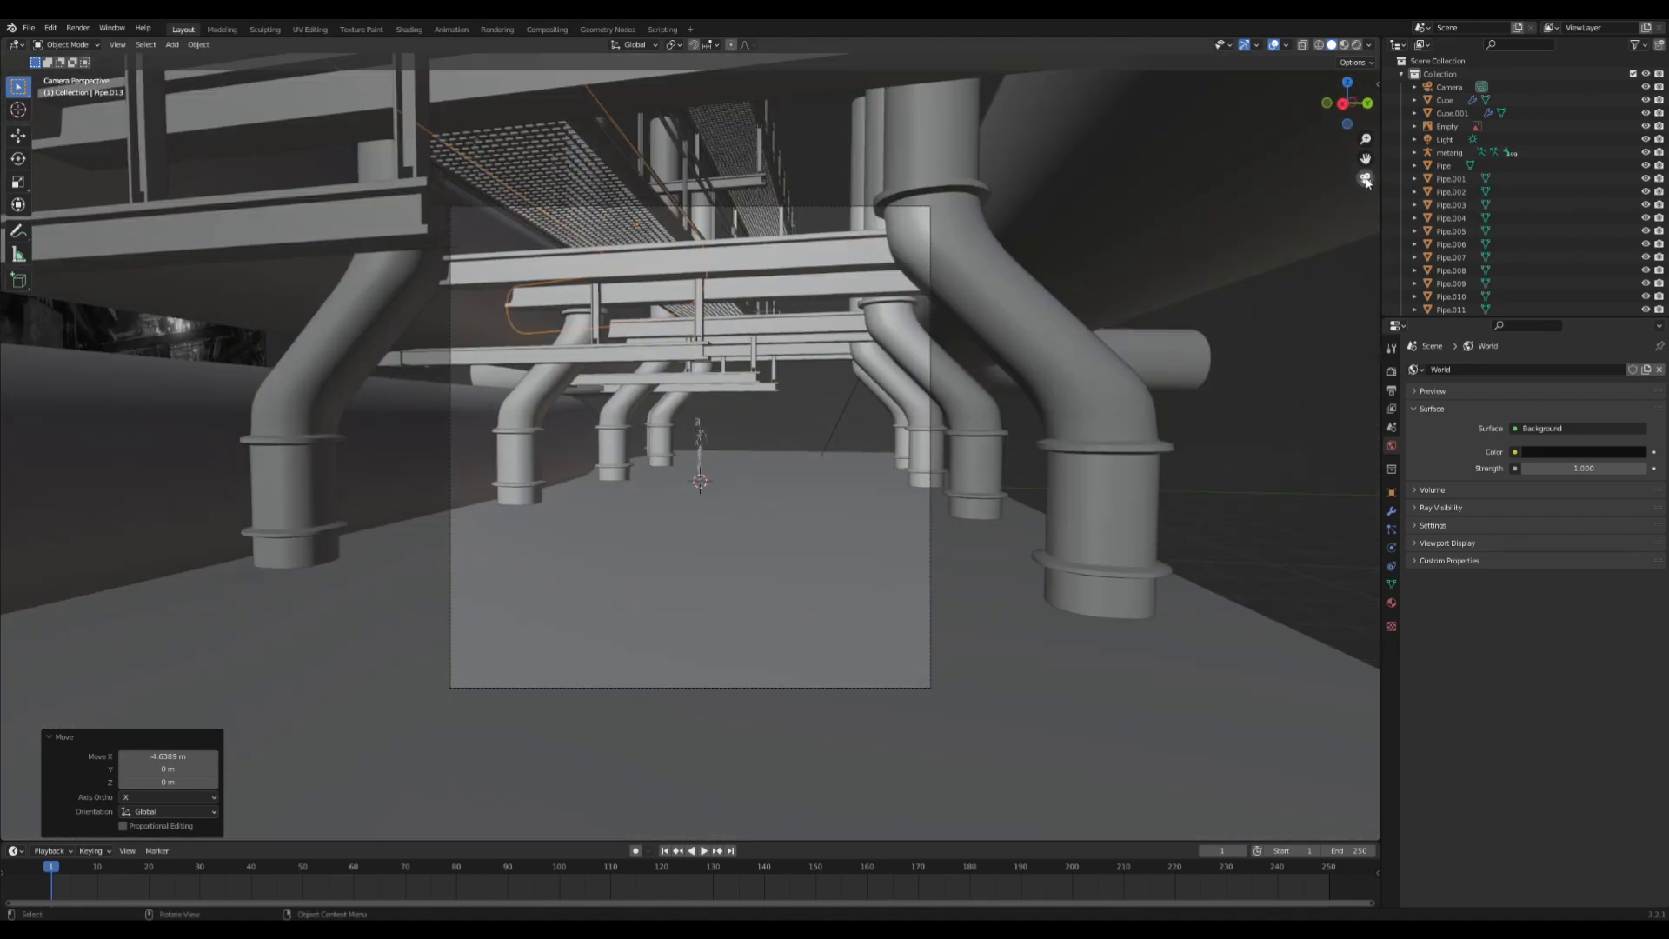
left_click(819, 208)
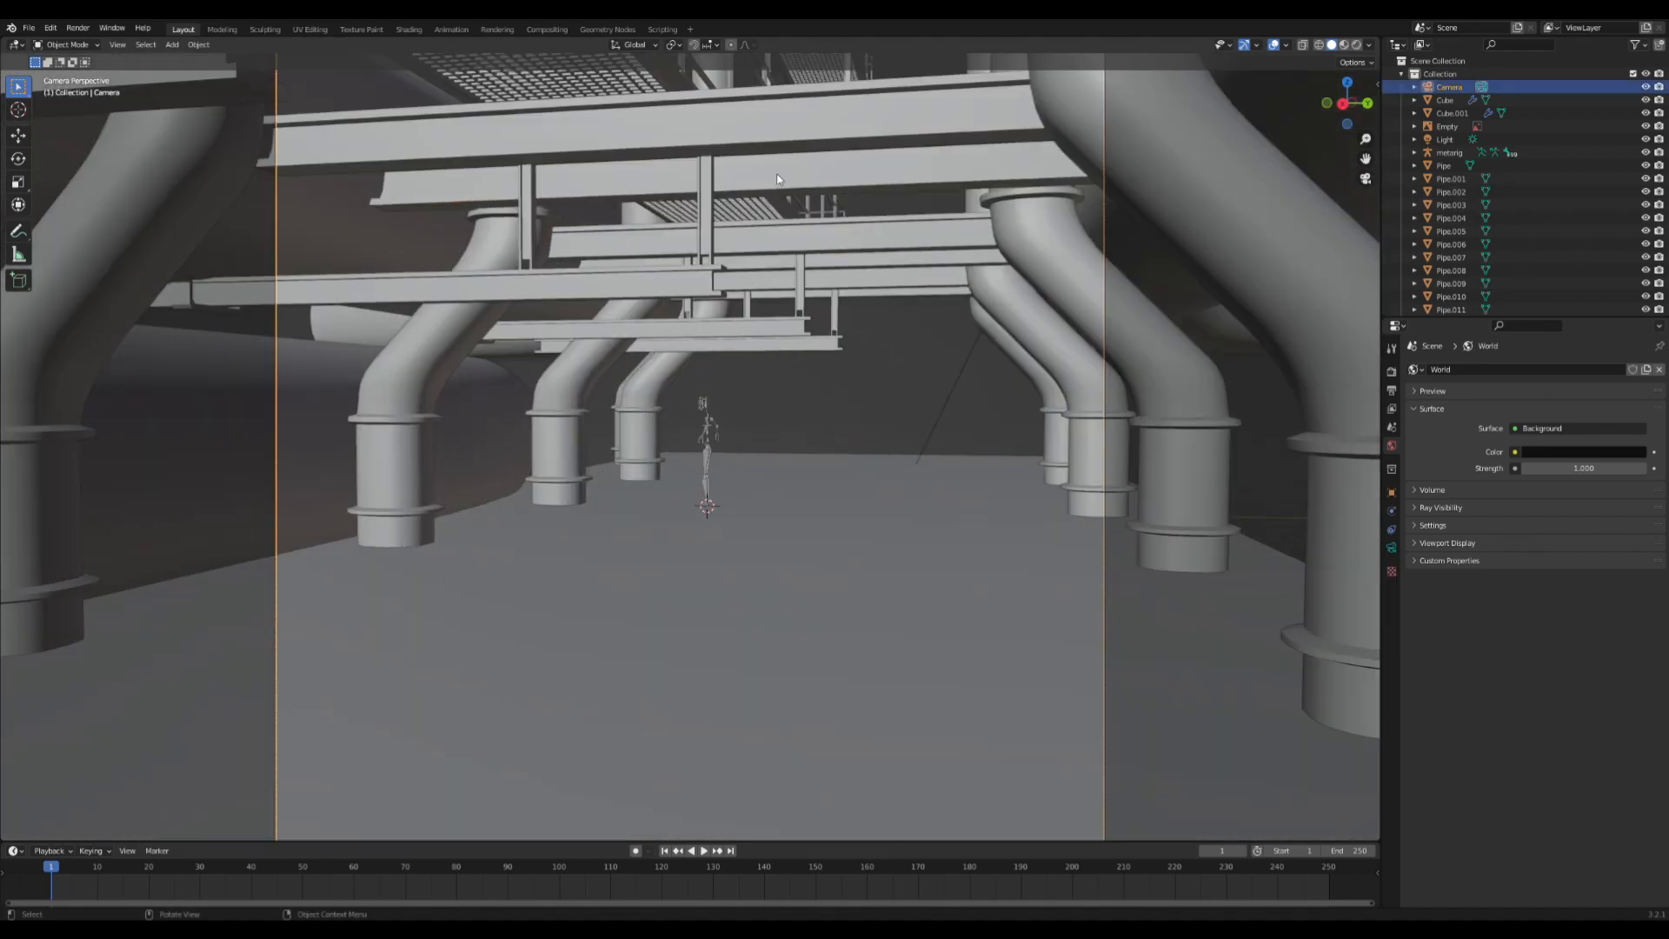
scroll(779, 181, "down", 4)
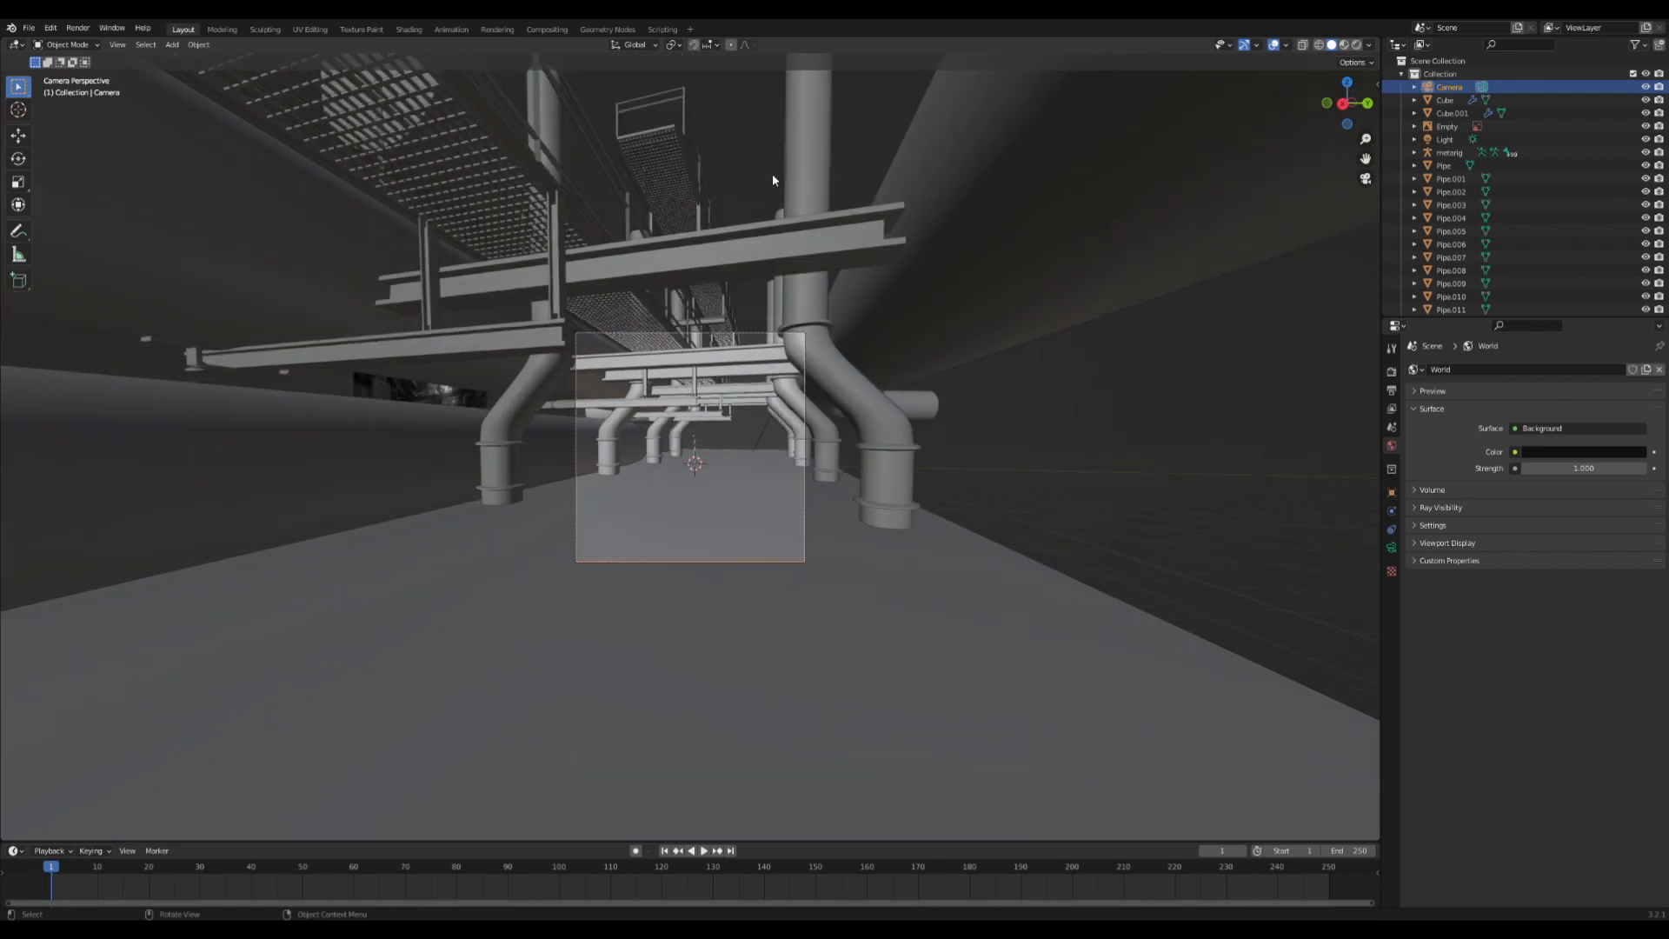
scroll(771, 180, "up", 3)
- Select the raised walkway with its railing, support beams and the topmost curved pipe, and move them about 2.52 m along Y
middle_click_drag(772, 180, 721, 287)
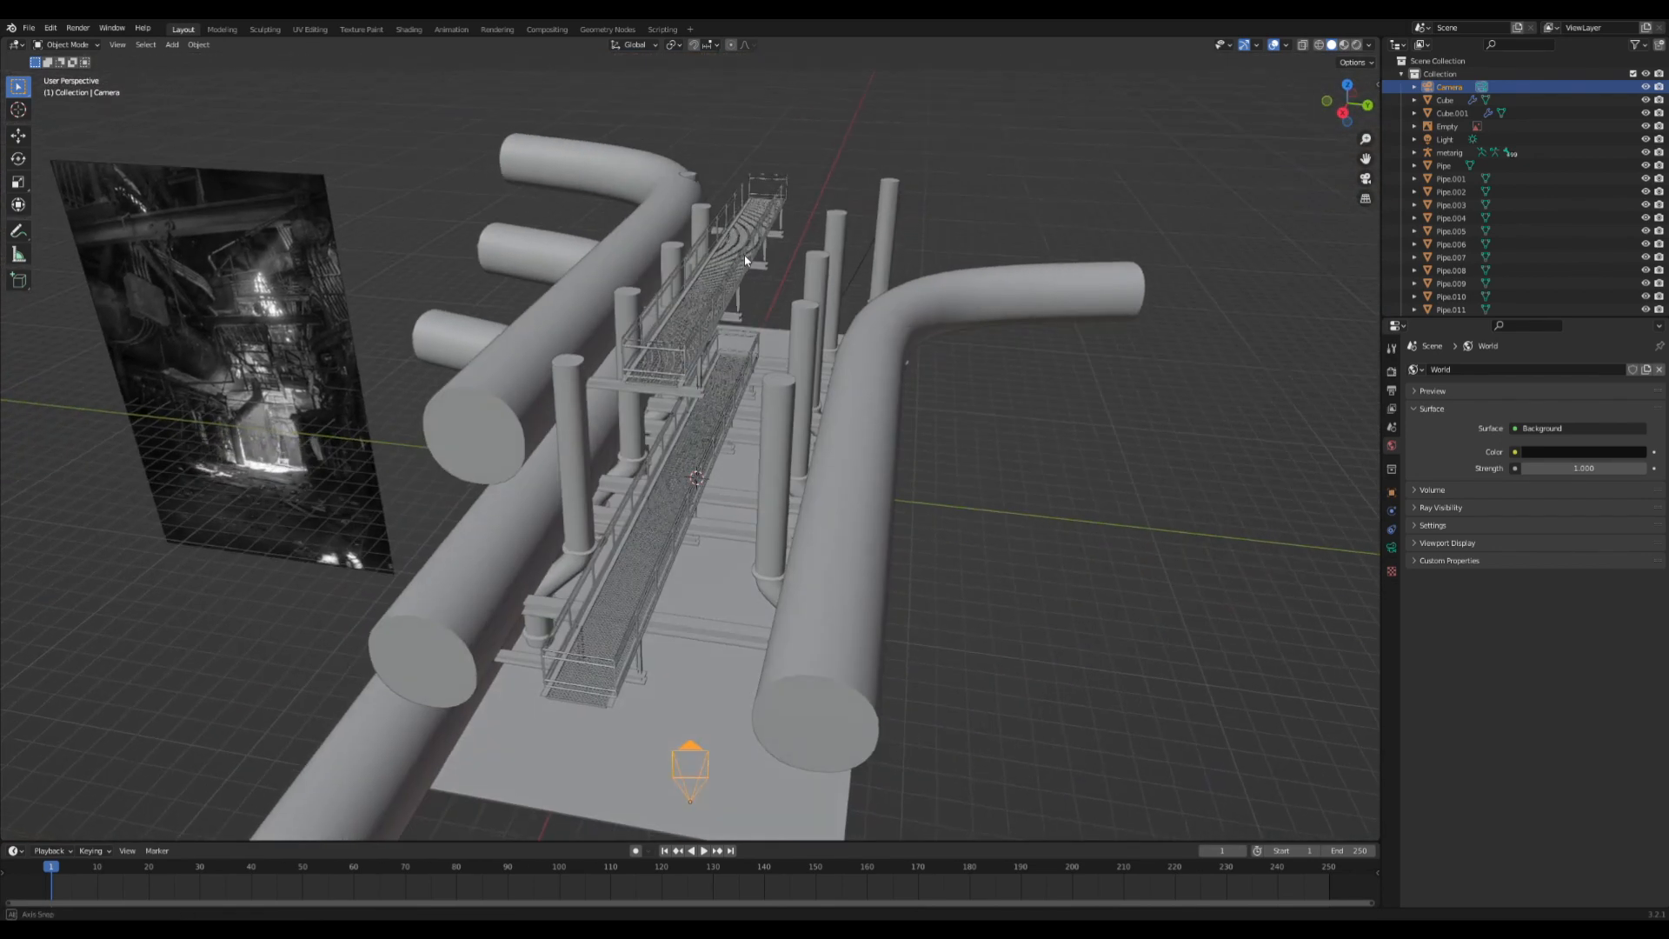
left_click(711, 299)
left_click(737, 314, "shift")
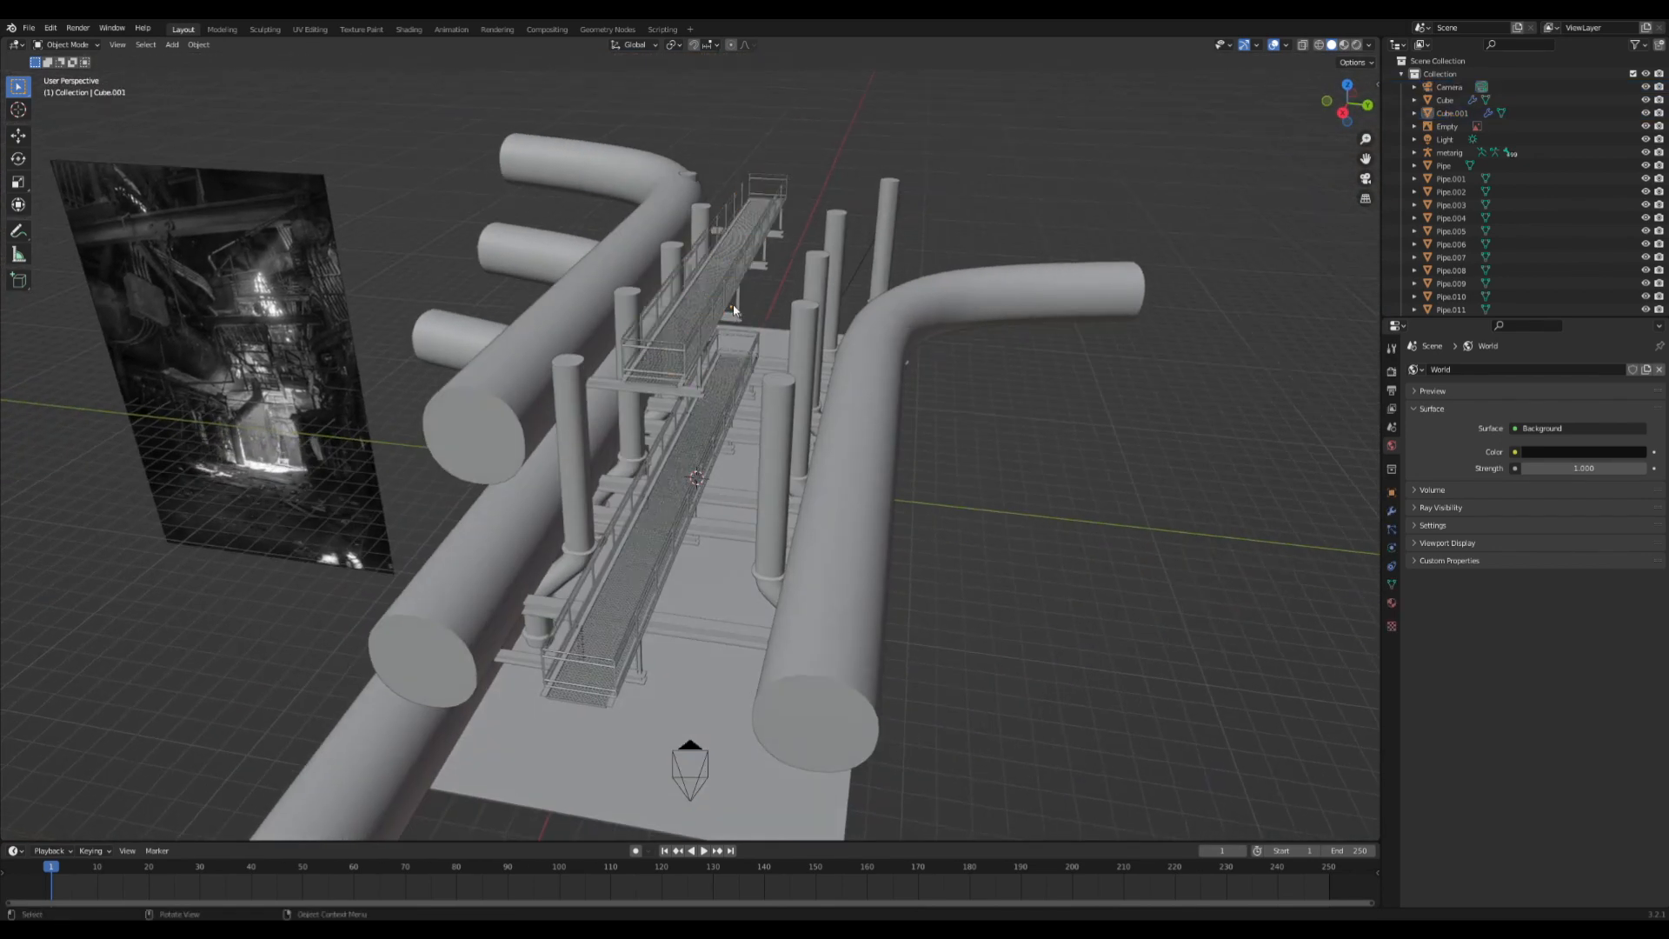
left_click(733, 309, "shift")
left_click(723, 278, "shift")
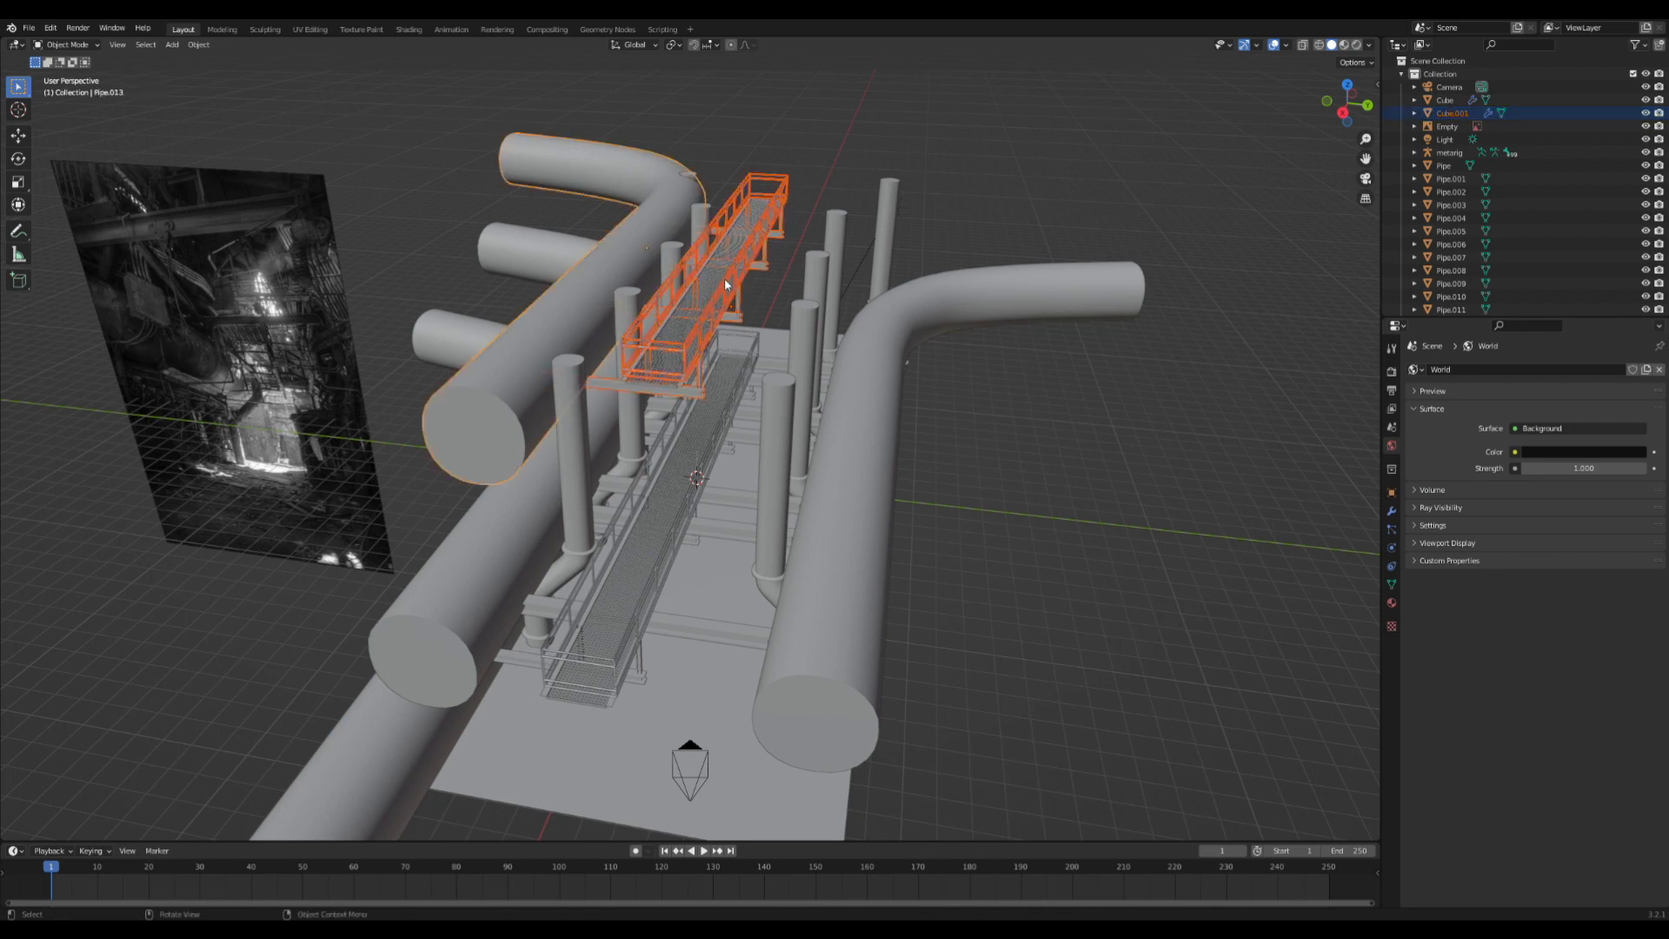
middle_click_drag(723, 278, 723, 227)
left_click(723, 228)
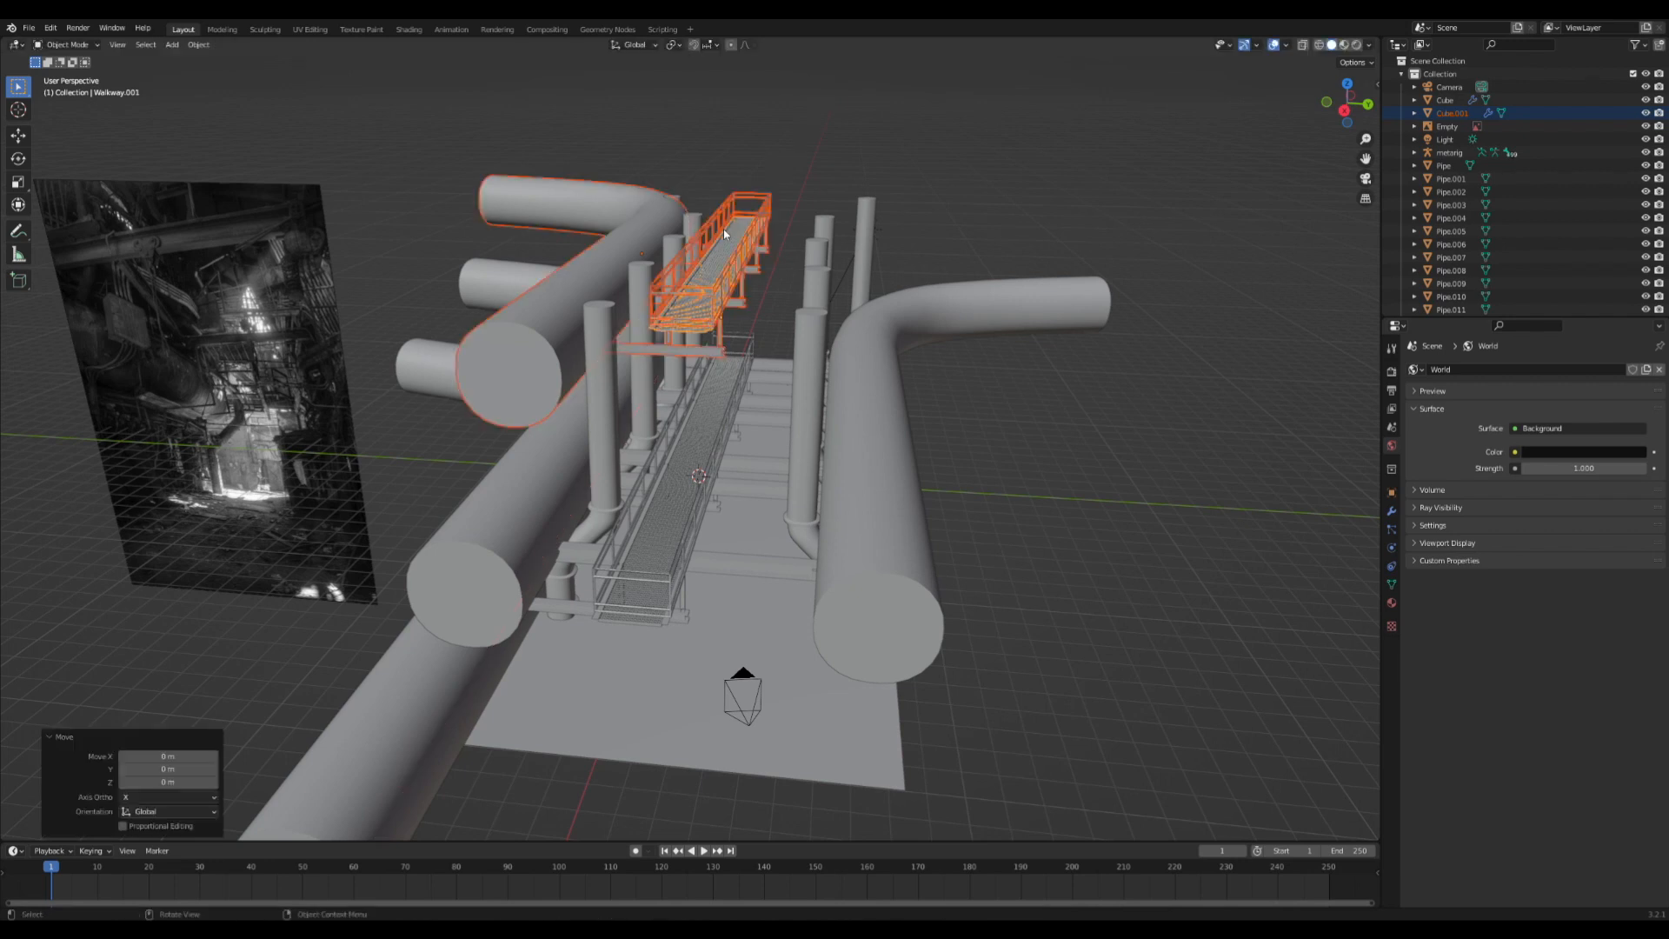
key("g")
key("y")
left_click(770, 238)
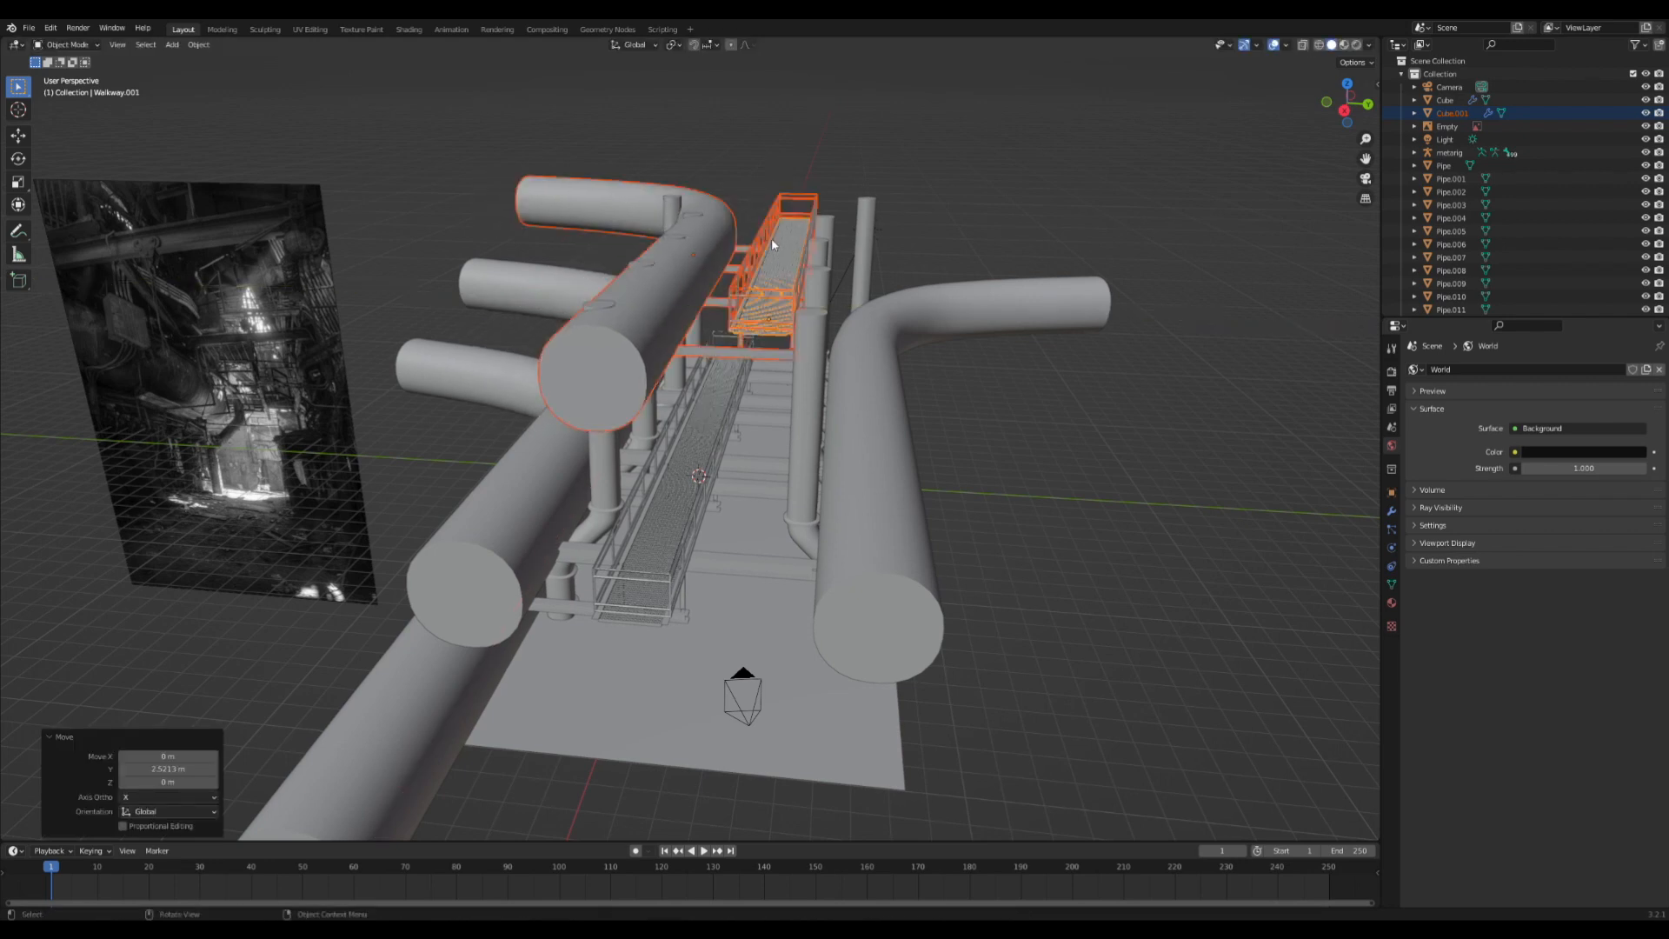
- Try moving the raised walkway and topmost pipe about 1.55 m along X, and undo that move
key("g")
key("x")
left_click(883, 225)
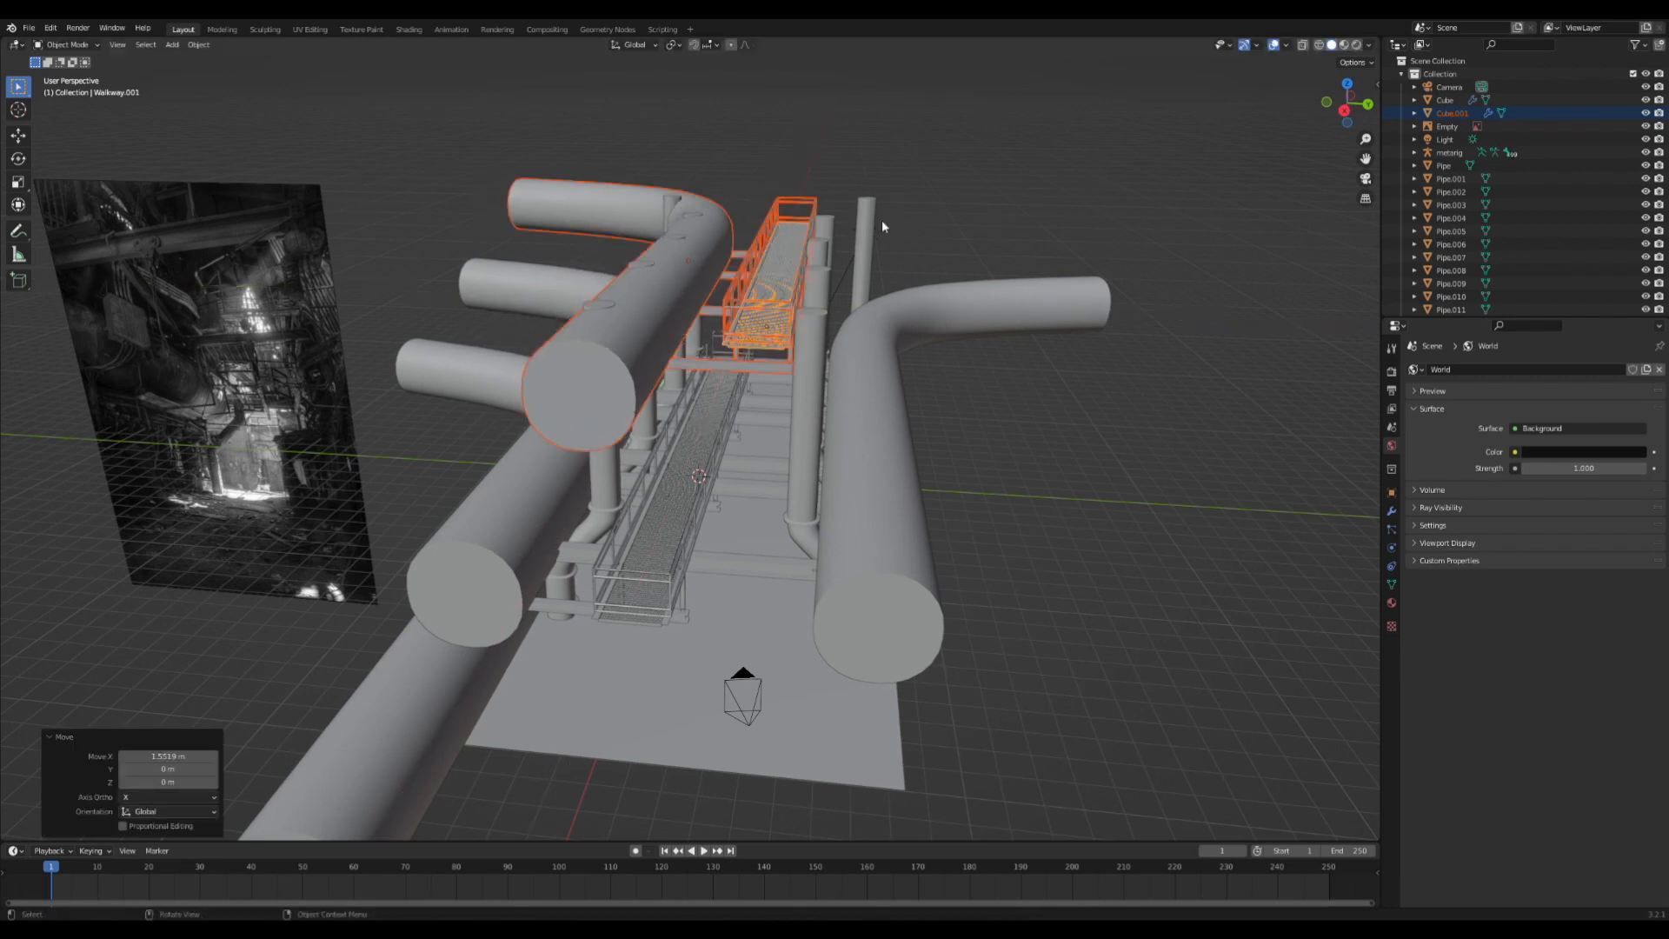
key("ctrl+z")
- Shift the raised walkway and topmost pipe about -0.74 m along Y, check them through the camera and save the file
key("g")
key("y")
left_click(871, 223)
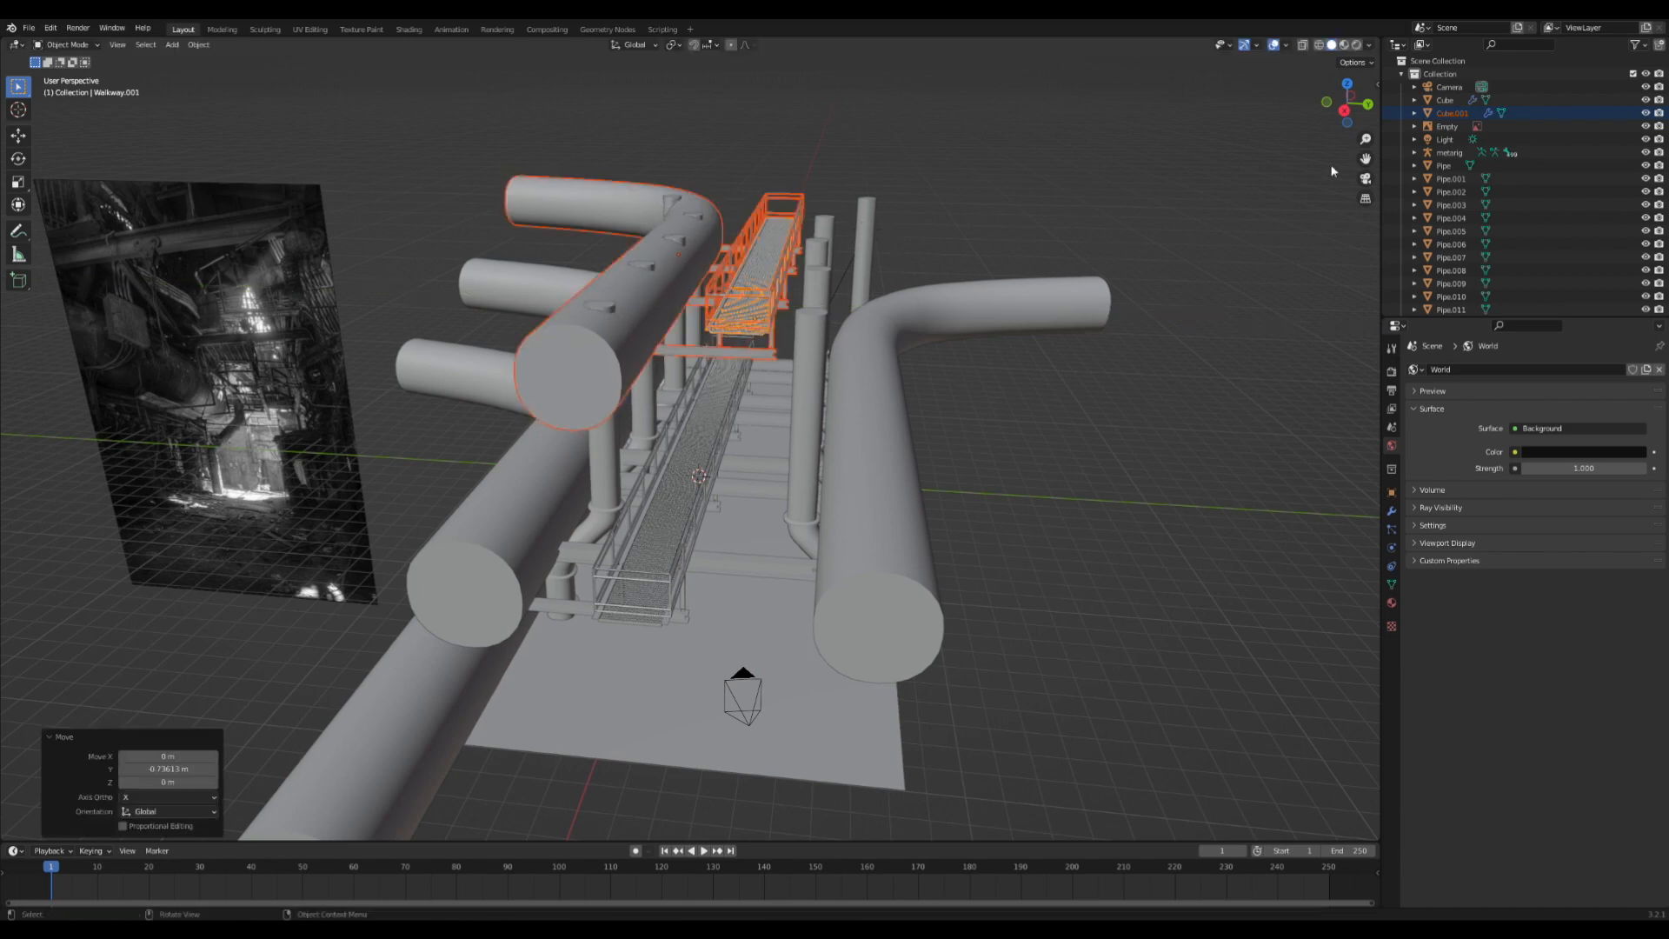
left_click(1365, 176)
left_click(758, 280)
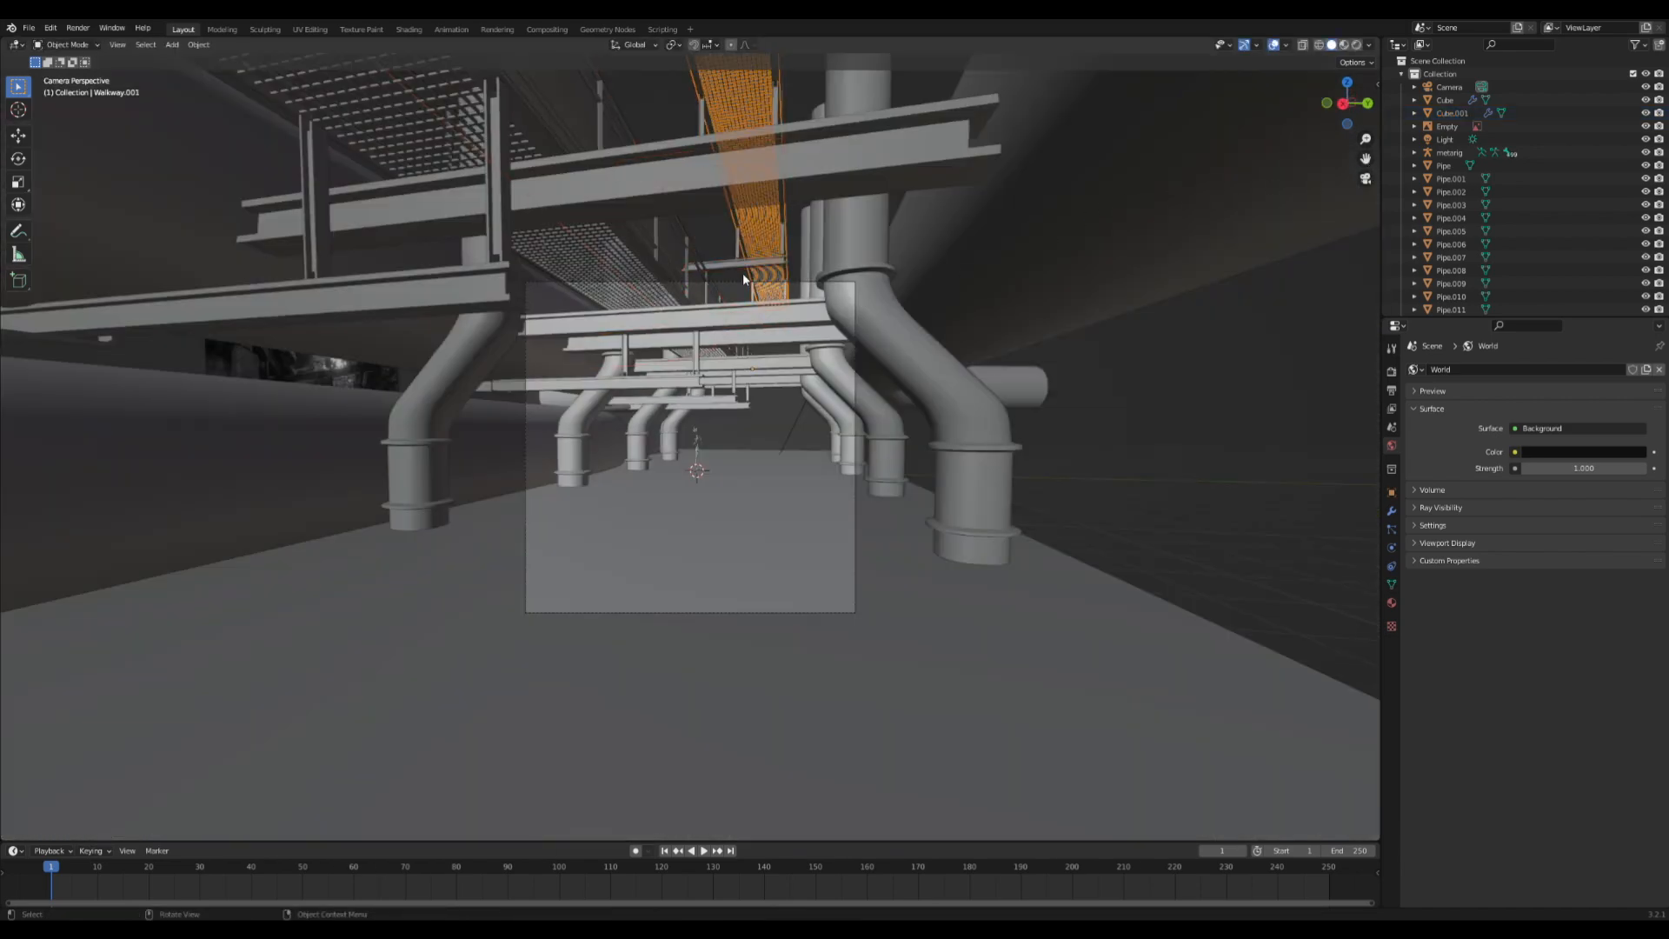
key("ctrl+s")
- Add a plane, rotate its mesh 90° about Y in Edit Mode and scale it up by about 10.66
middle_click_drag(747, 285, 1143, 273)
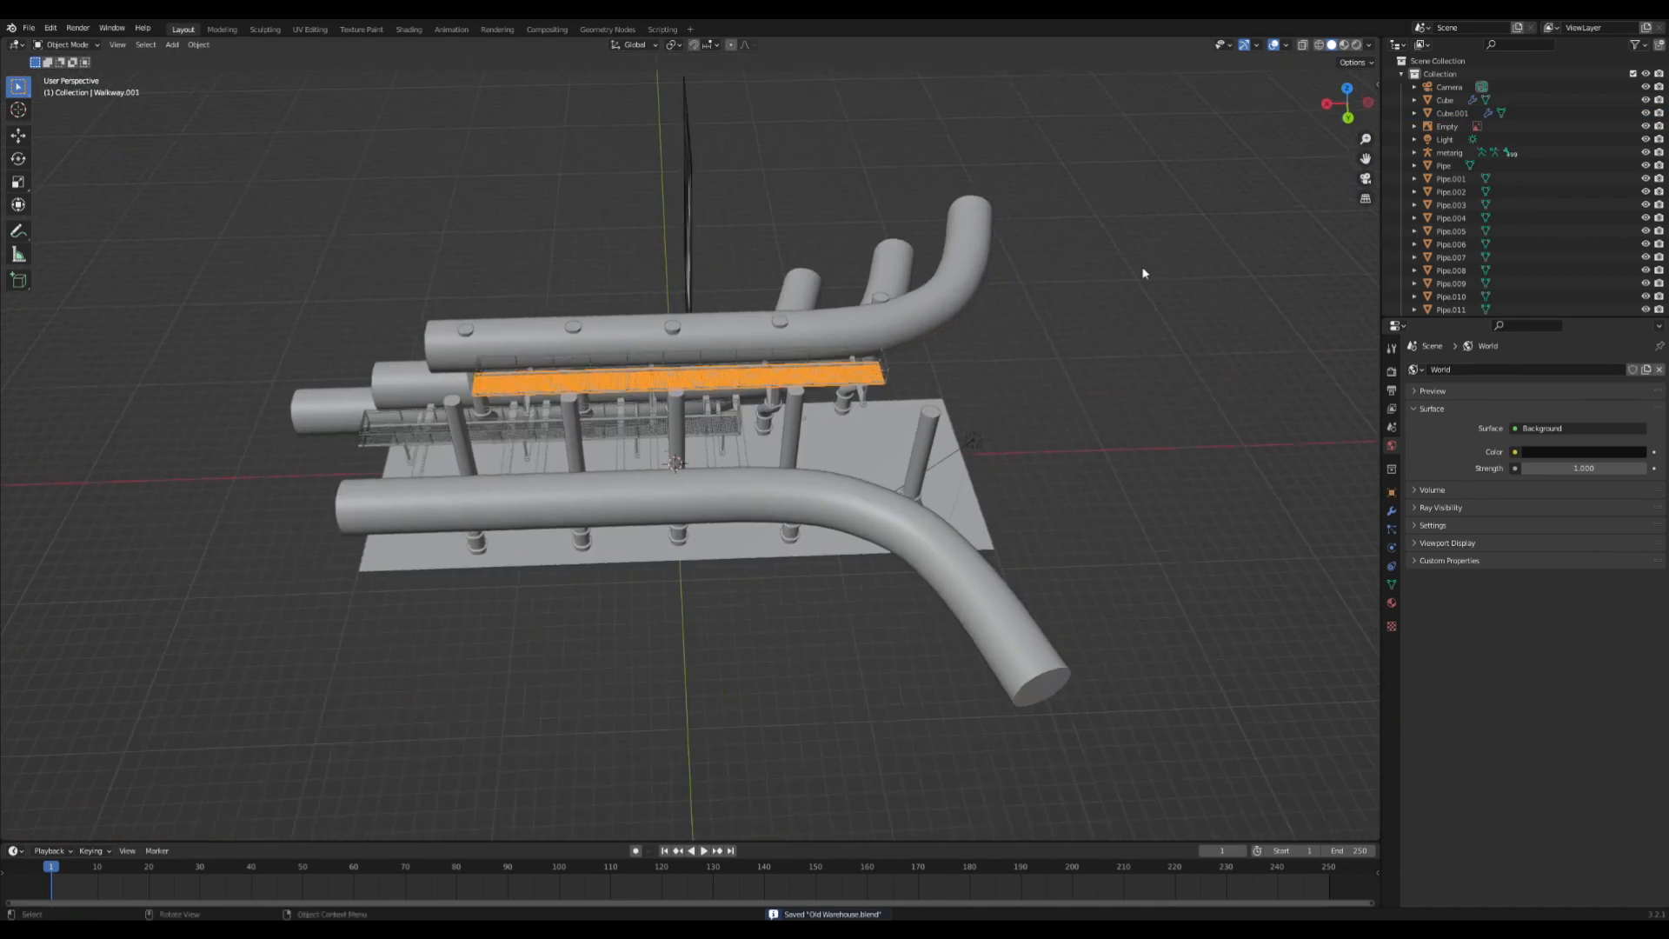
middle_click_drag(1331, 276, 1200, 268, "shift")
left_click(834, 433)
key("shift+a")
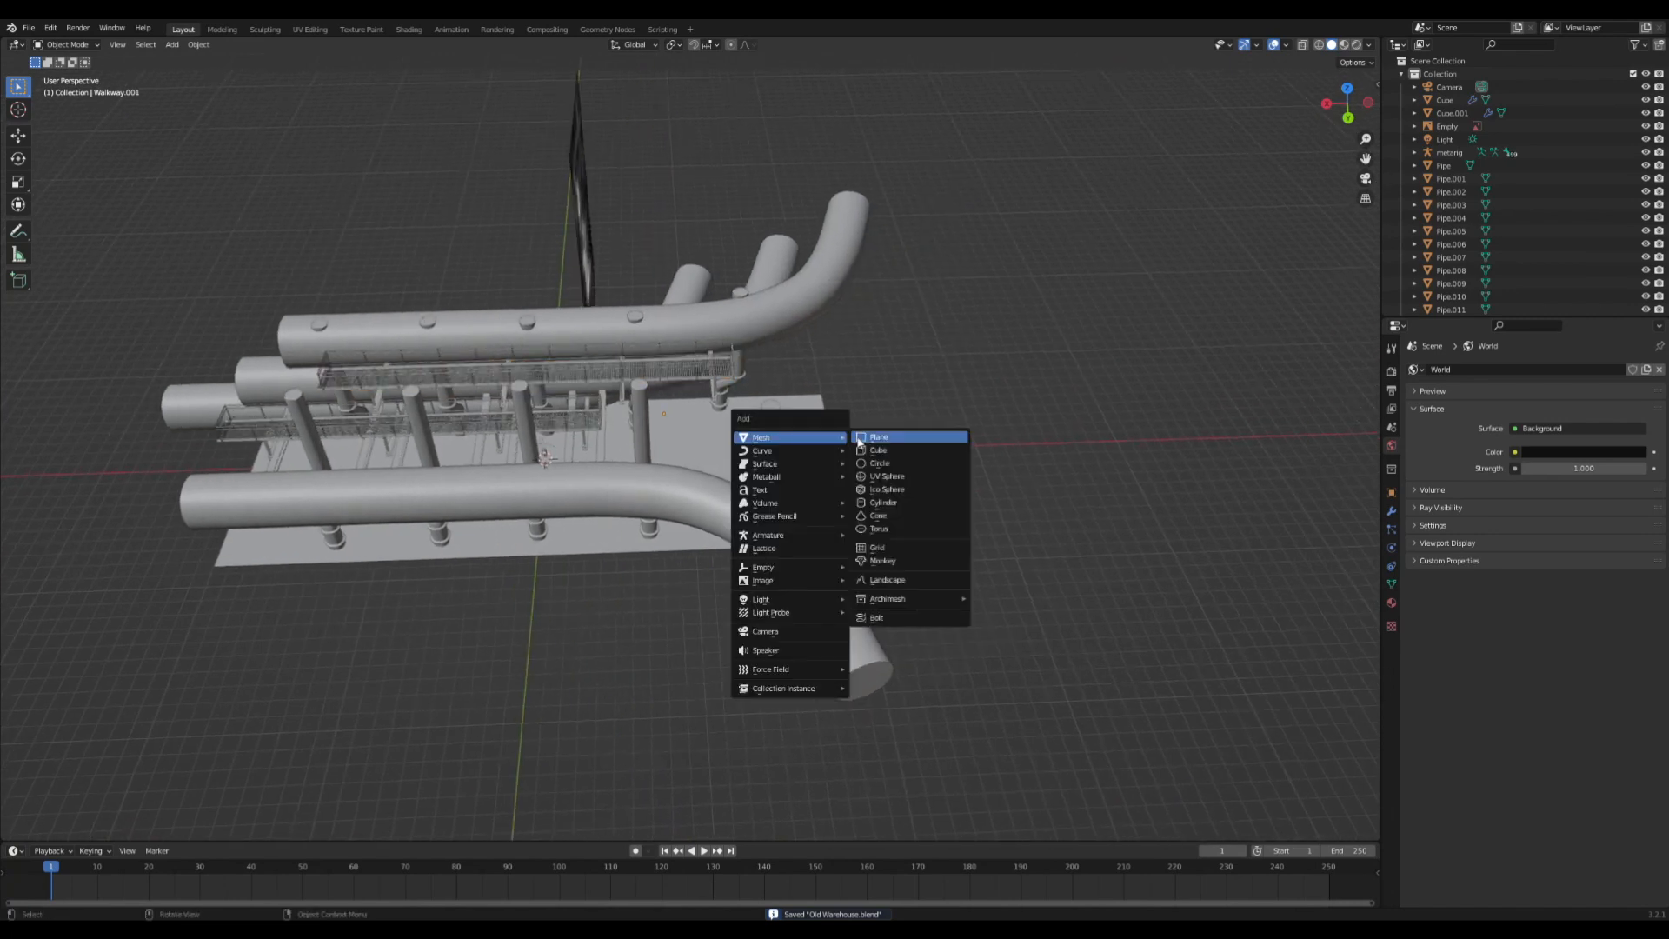
left_click(873, 440)
key("Tab")
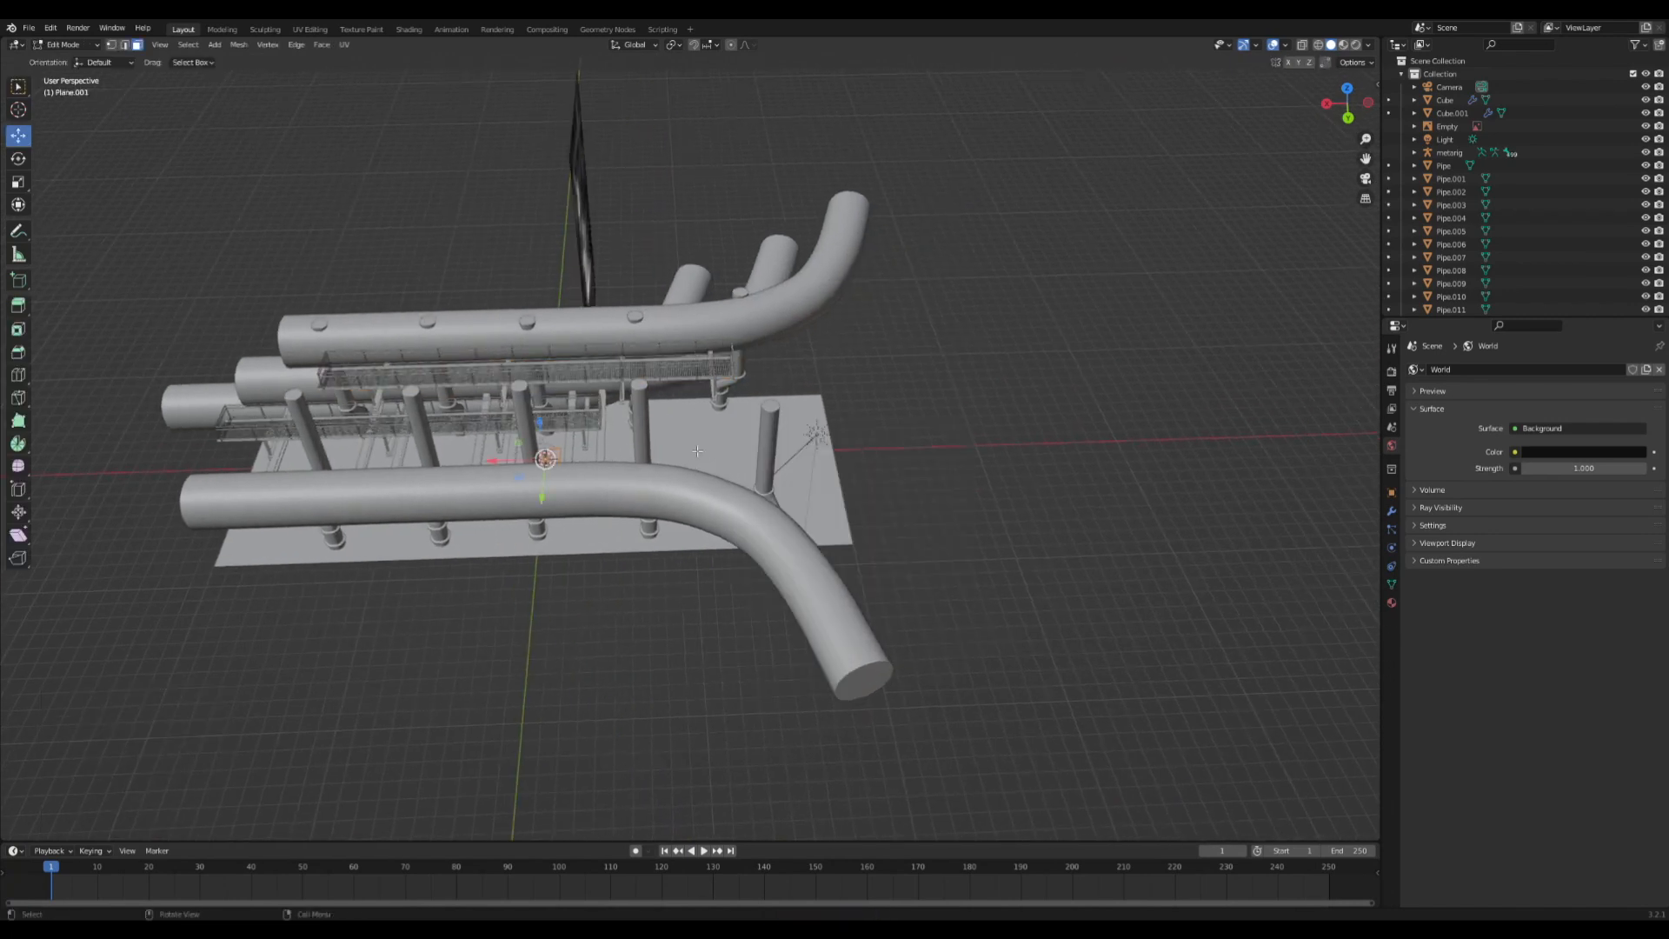
type("ry90")
key("Return")
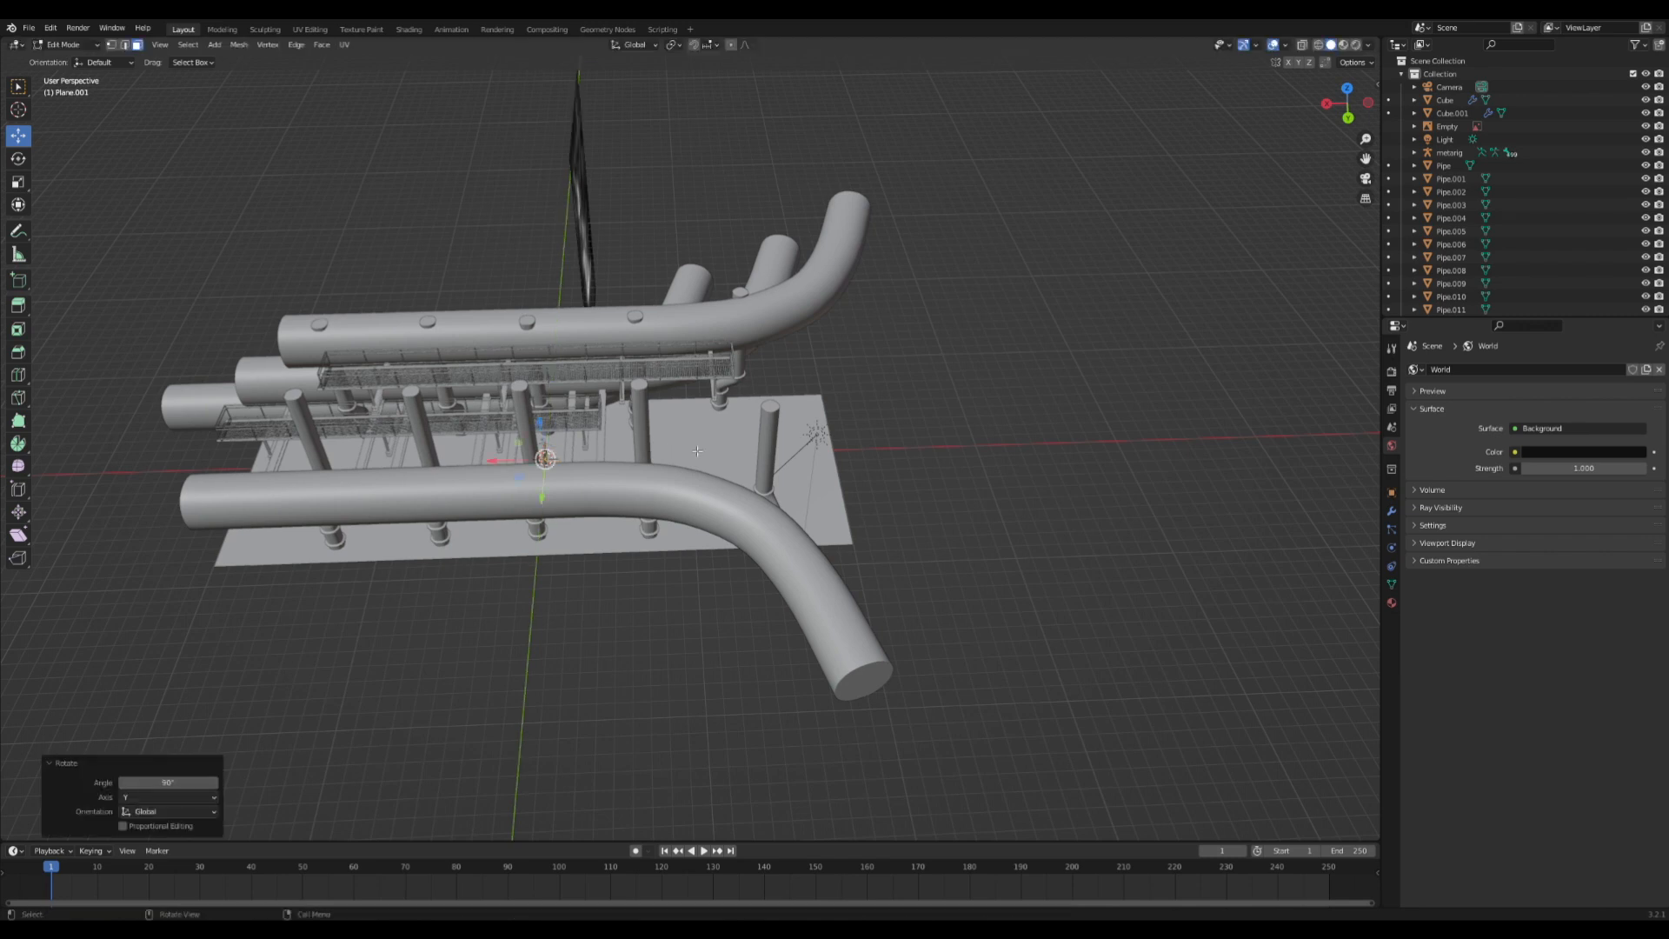
key("s")
left_click(687, 355)
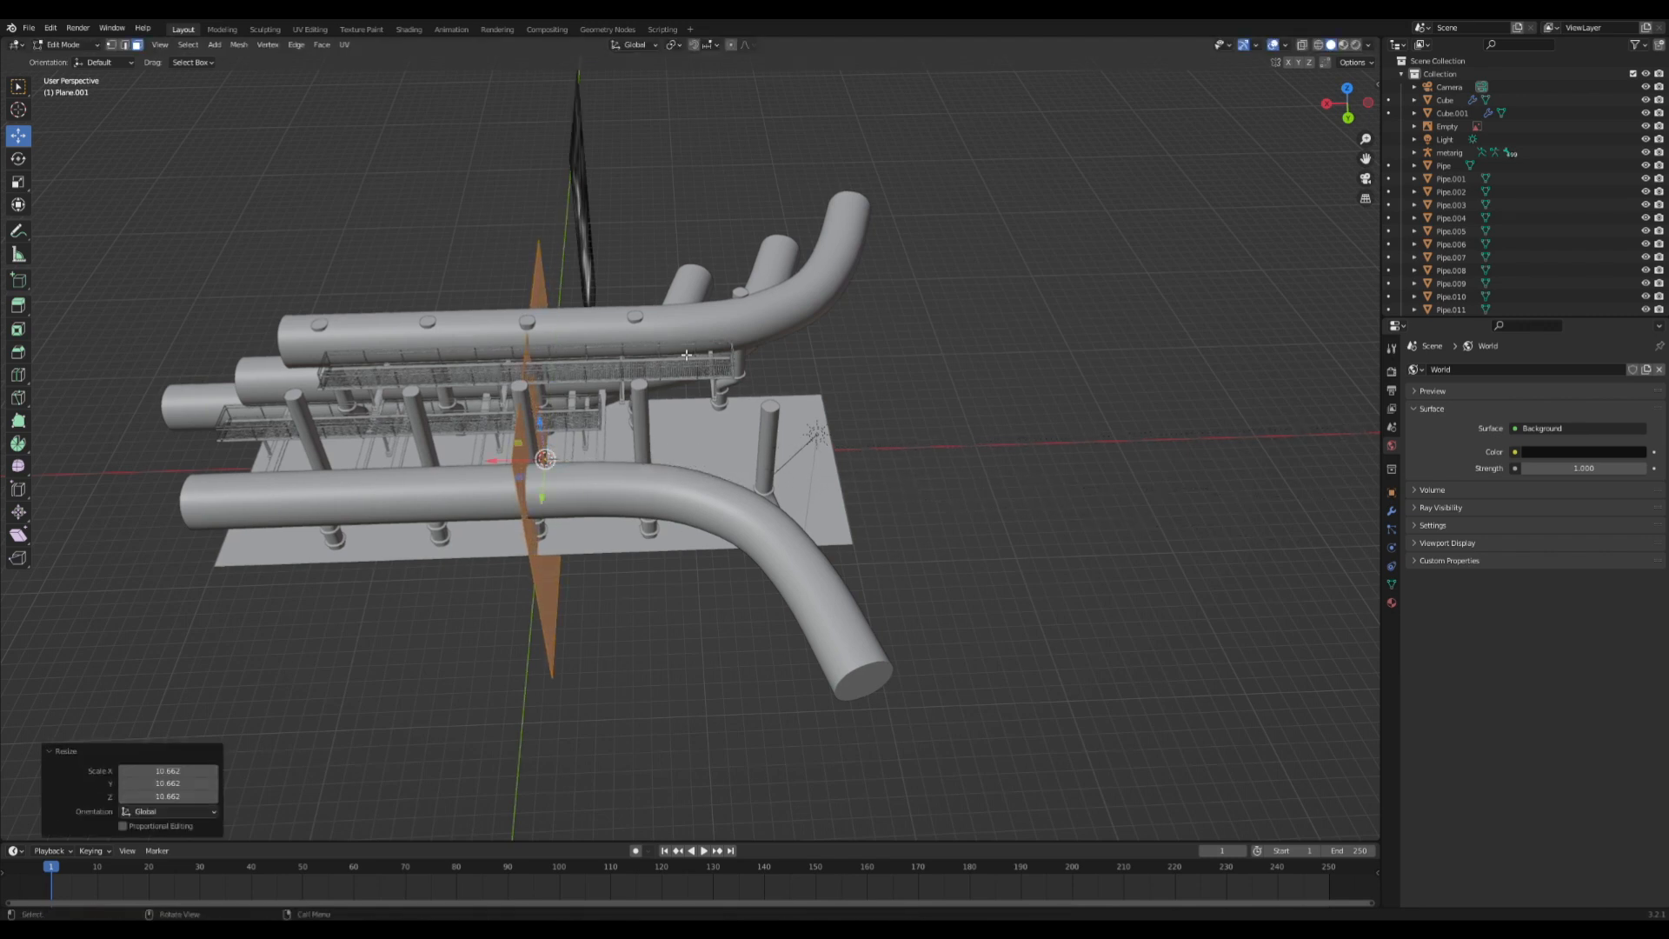
- Move the upright plane along X to the far end of the floor and raise it as an end wall
key("g")
key("x")
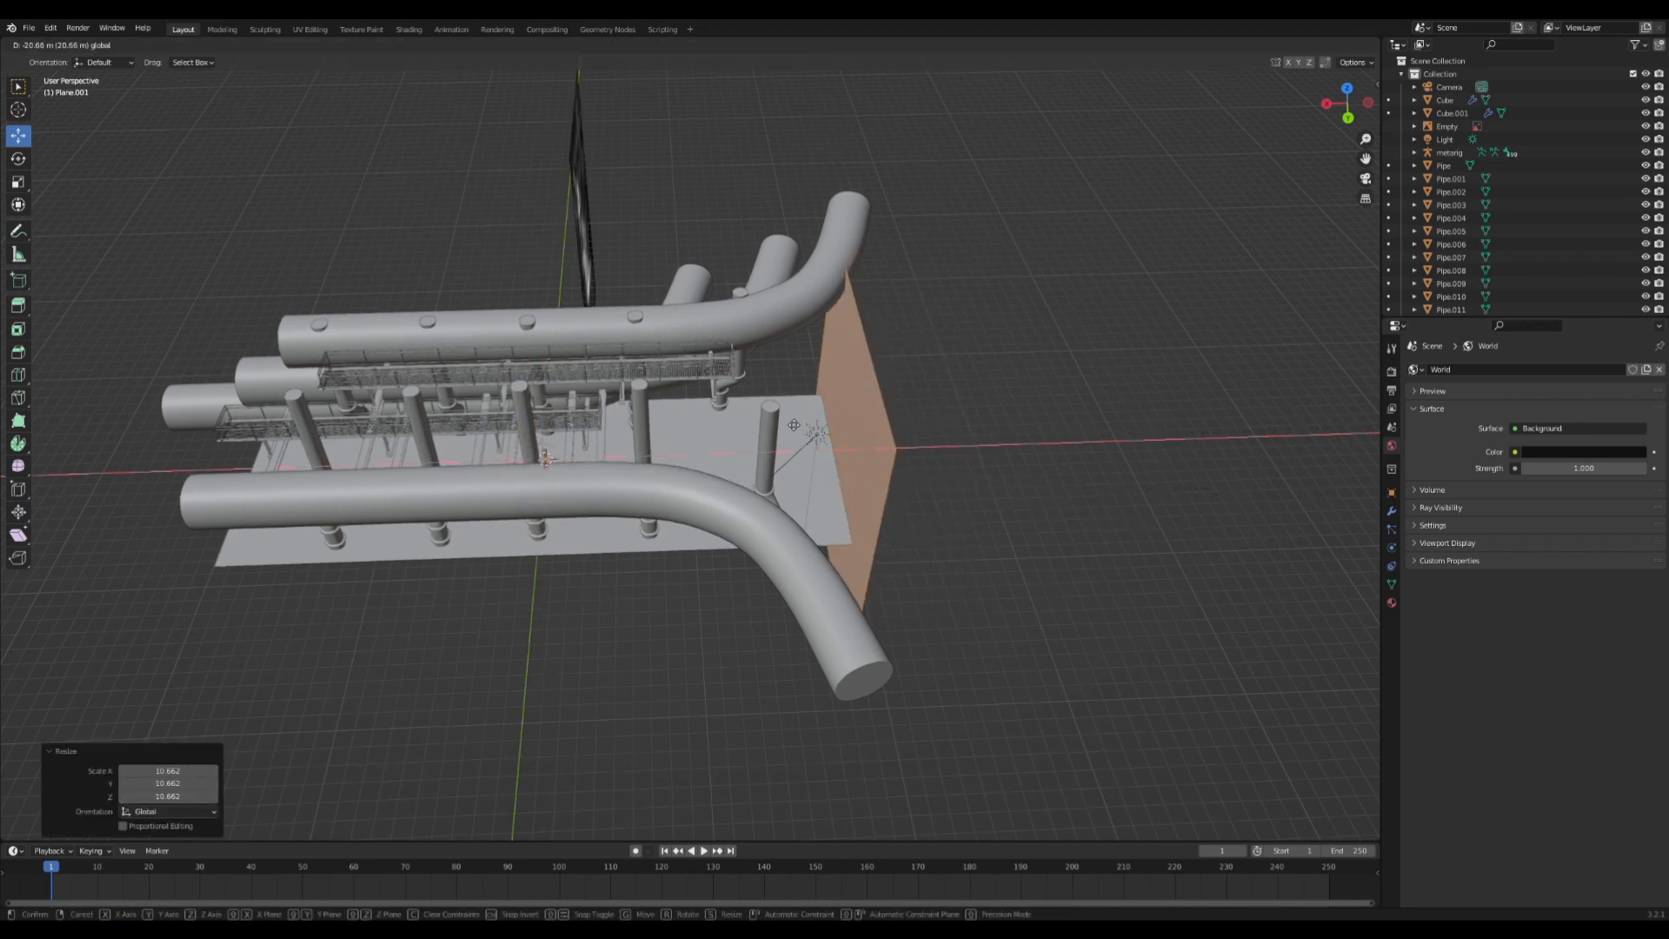
left_click_drag(781, 414, 846, 331)
middle_click_drag(846, 331, 936, 347)
- Stretch the end wall plane along Y so it spans wider than the floor, and check it through the camera in rendered view
key("s")
key("y")
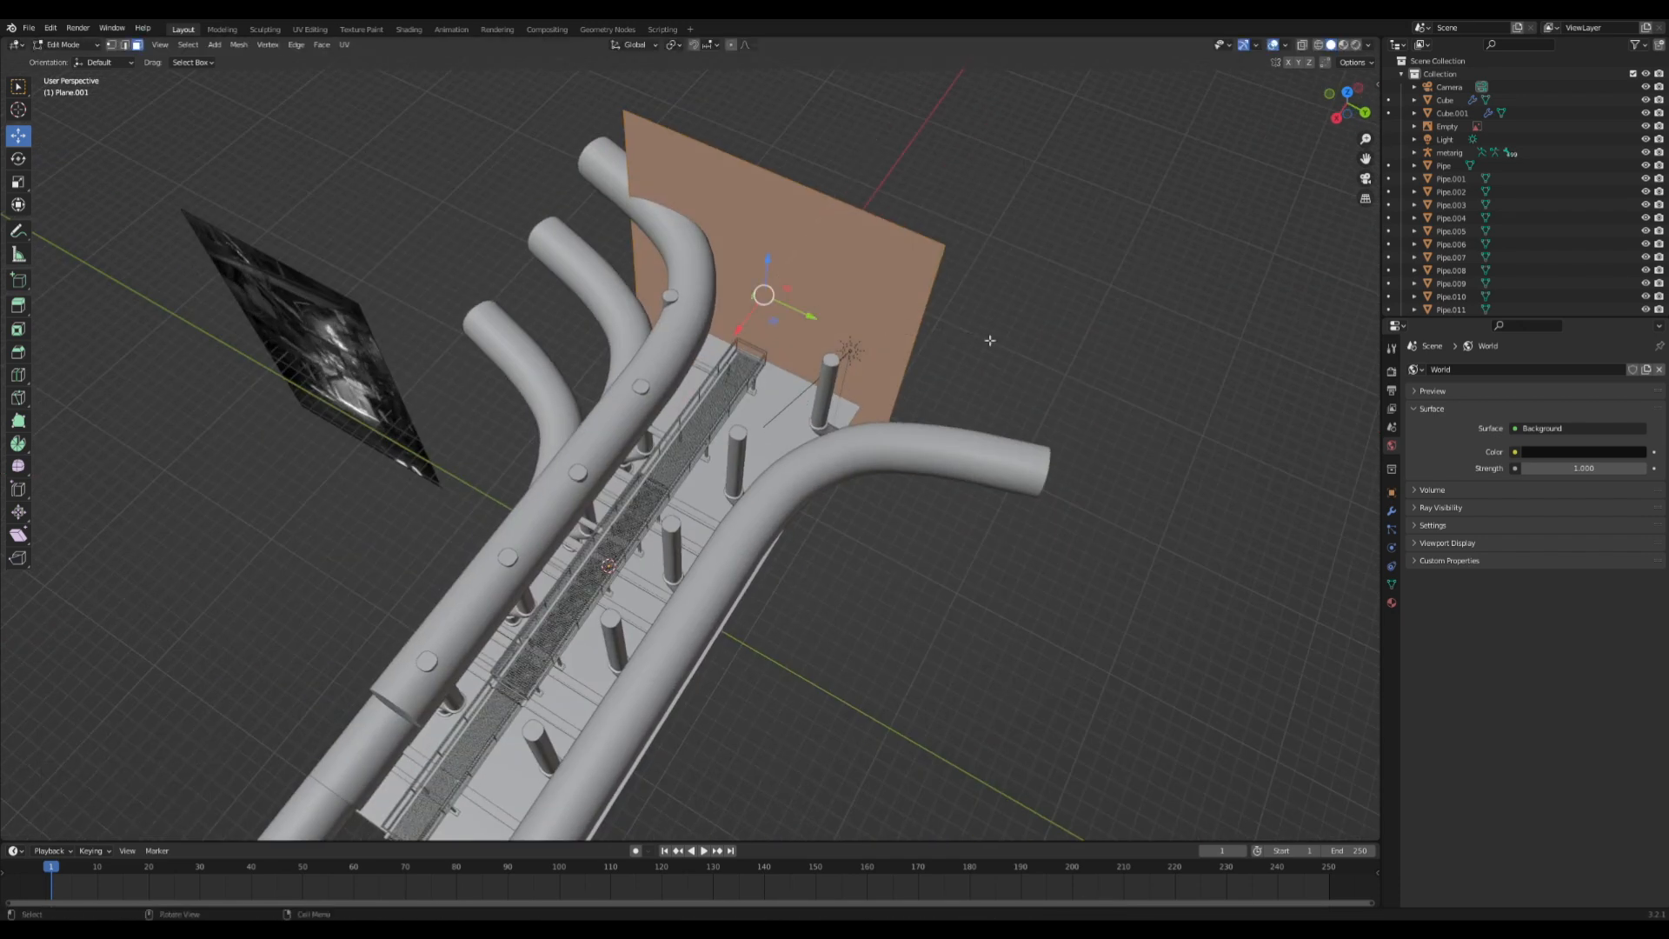
left_click(1054, 340)
key("KP_0")
key("z")
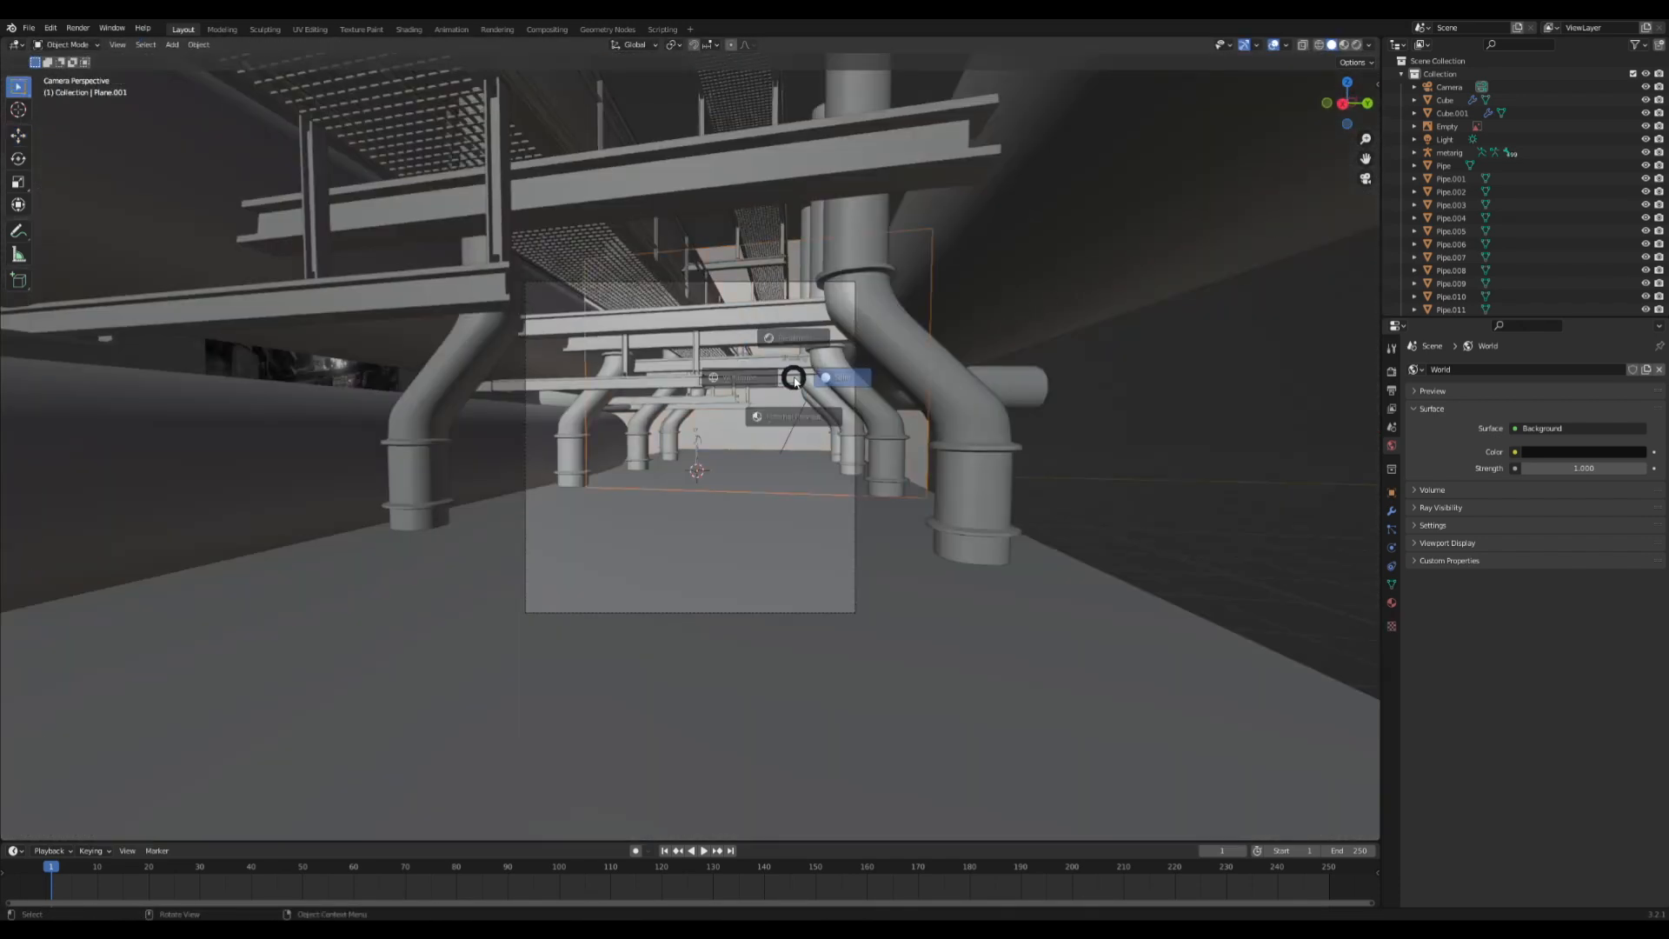
left_click(789, 303)
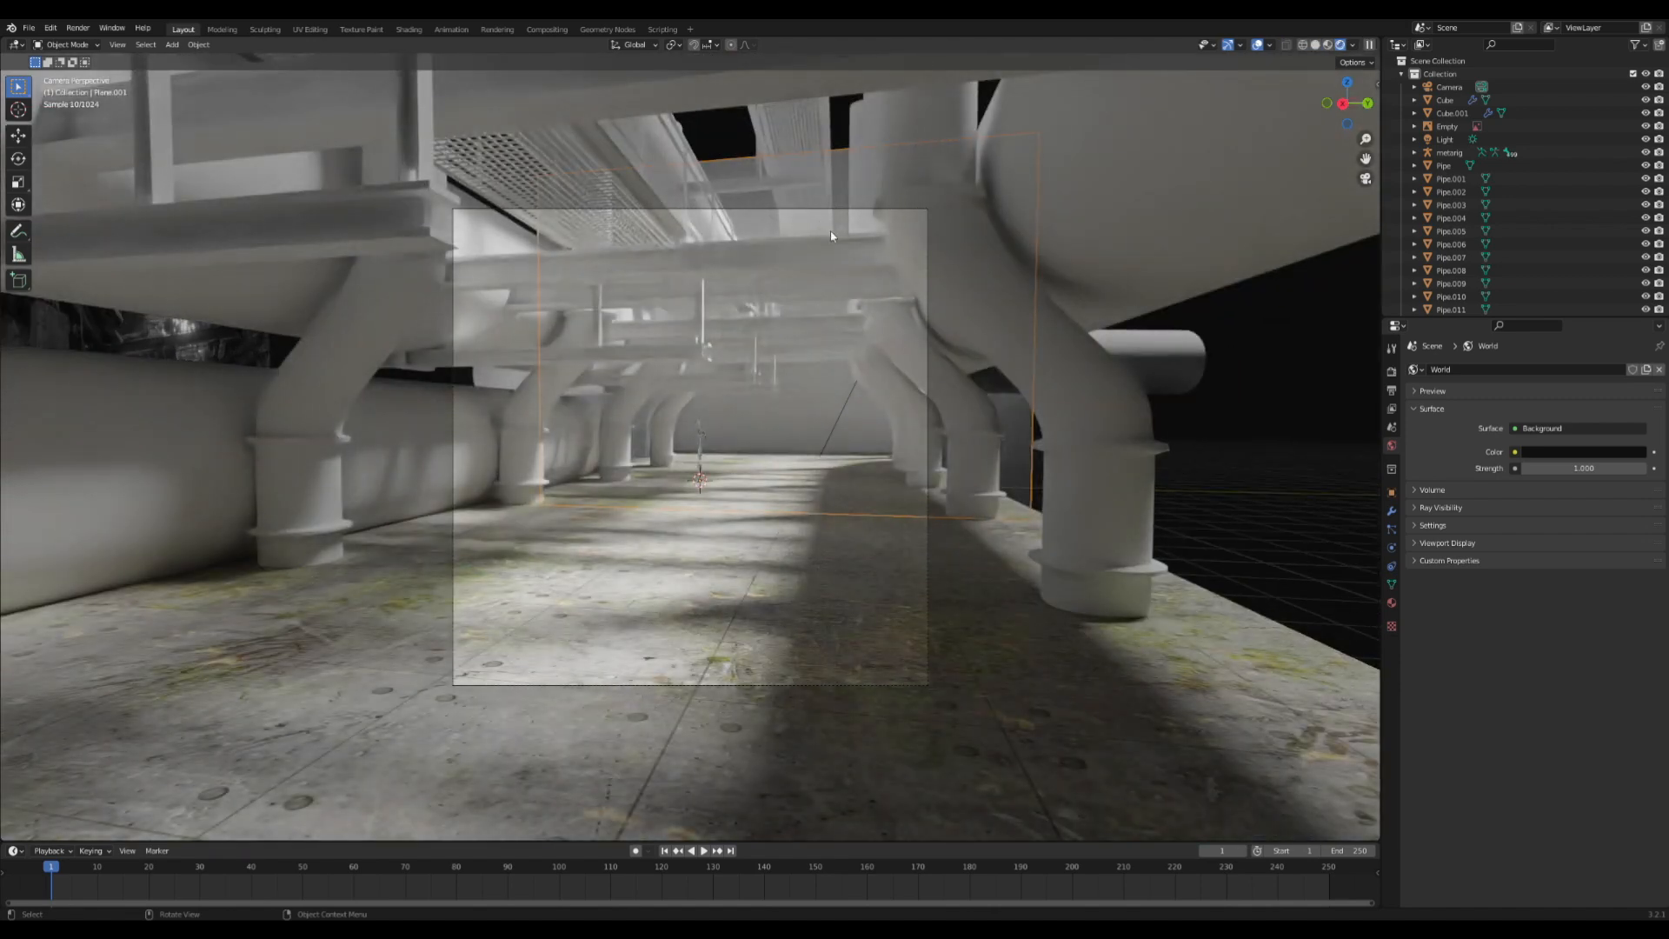
- Make a linked duplicate of the end wall, rotate it 90° about Z and shift it about 1.81 m along X
key("KP_0")
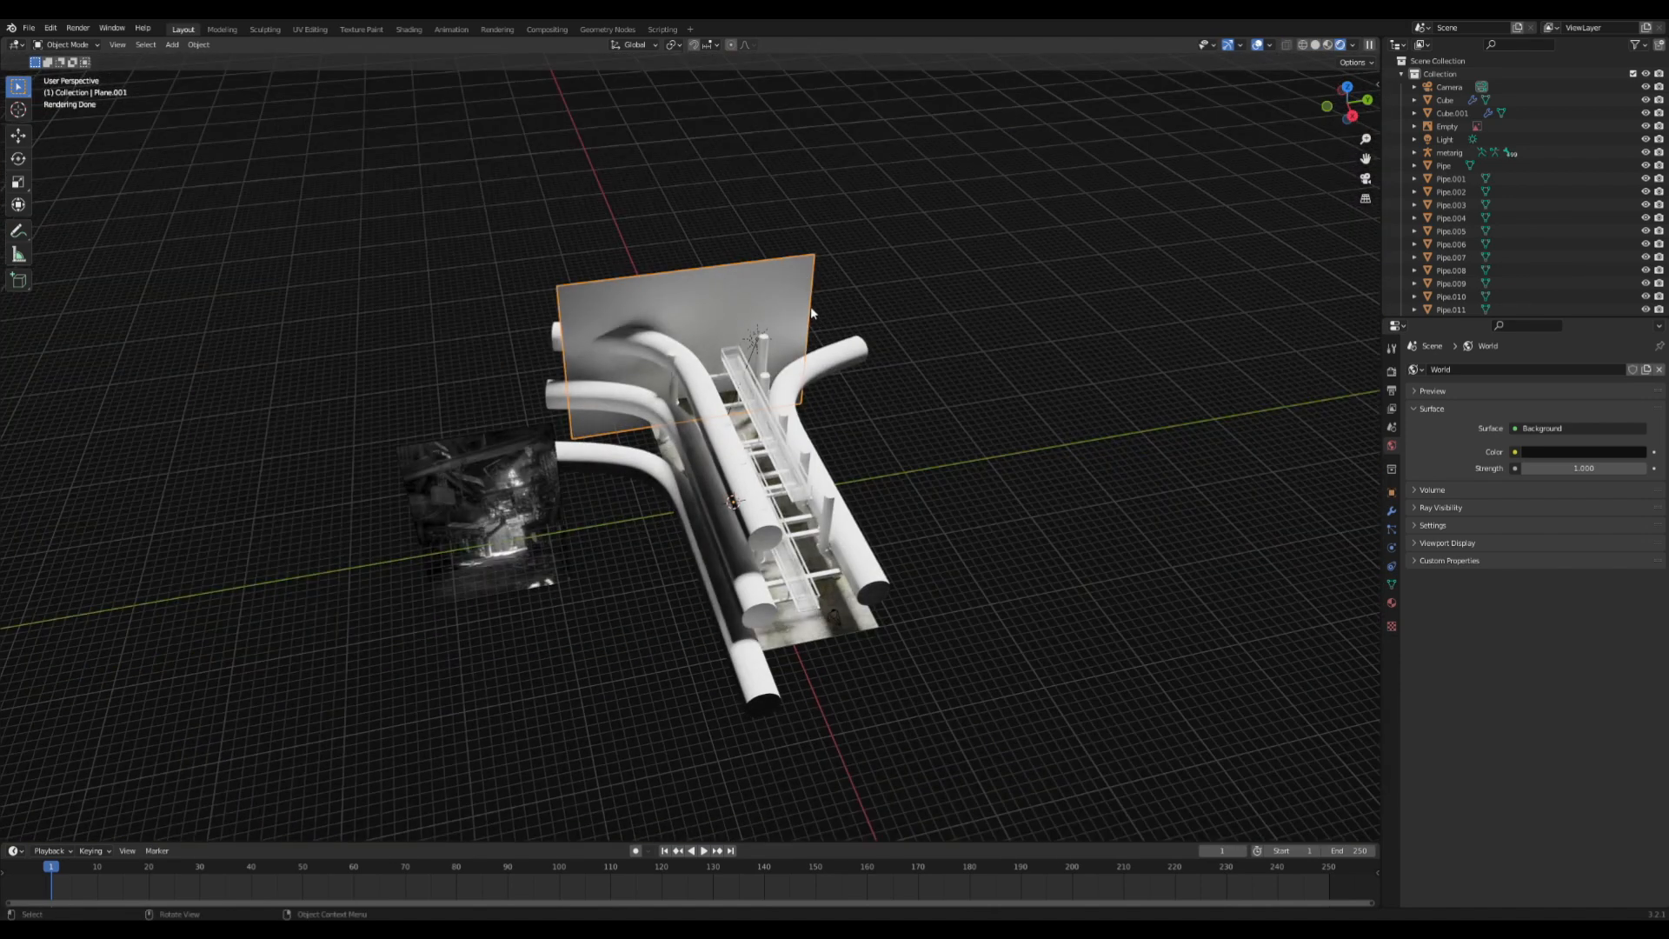
key("alt+d")
key("Escape")
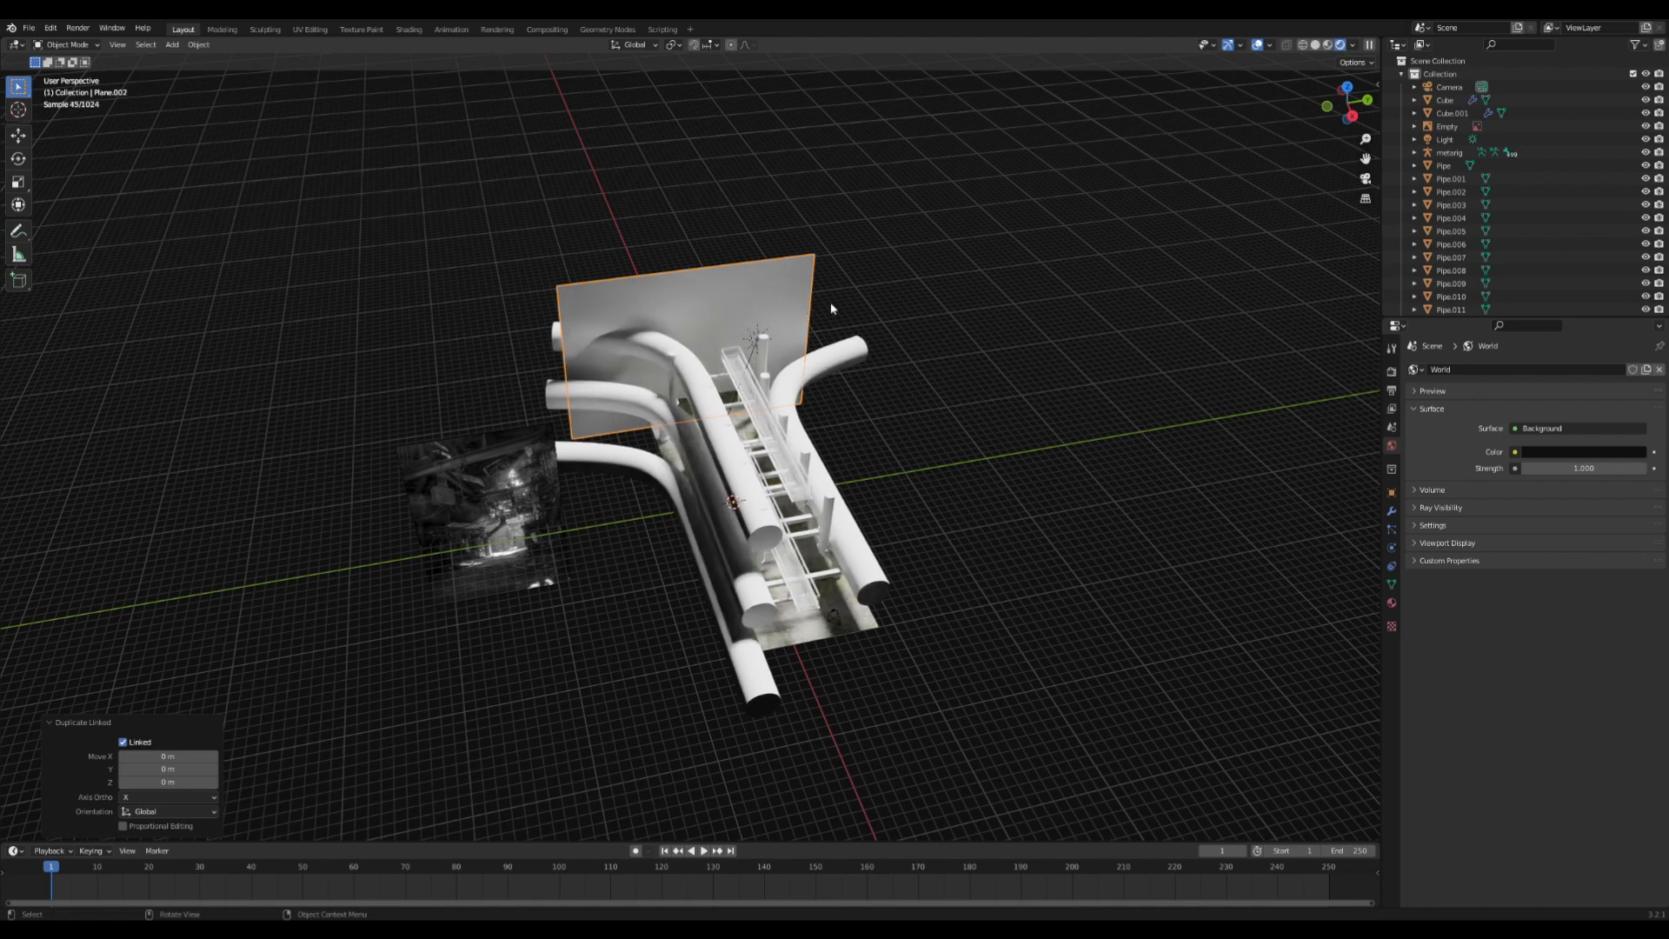
type("rz90")
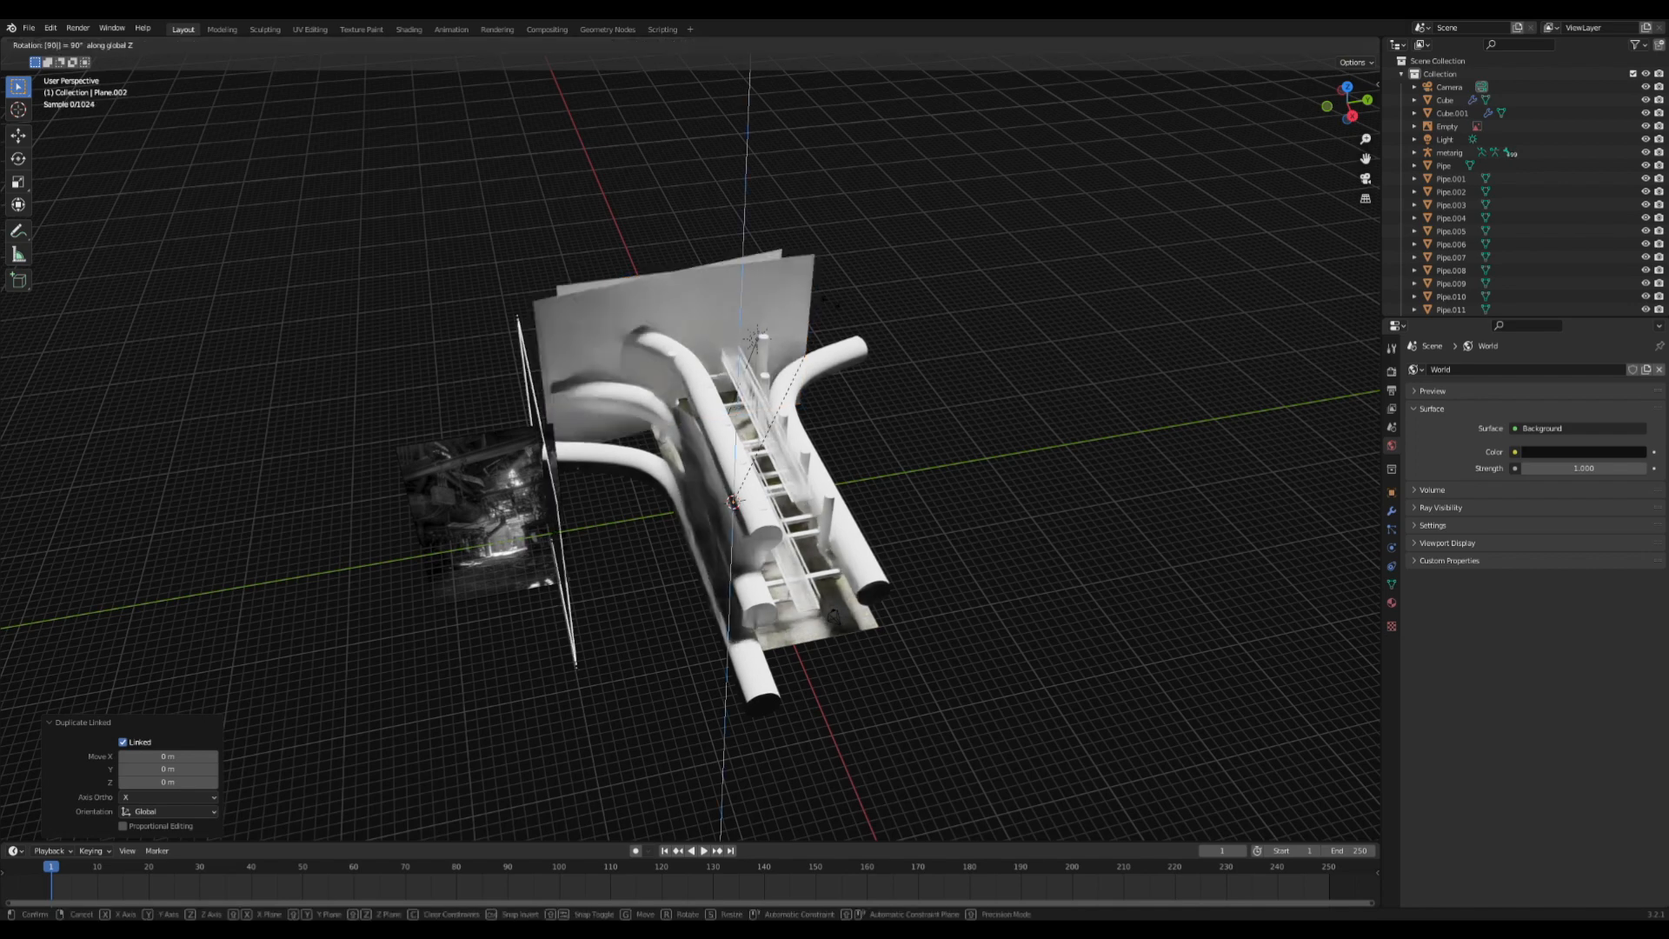
key("Return")
key("g")
key("x")
left_click(684, 425)
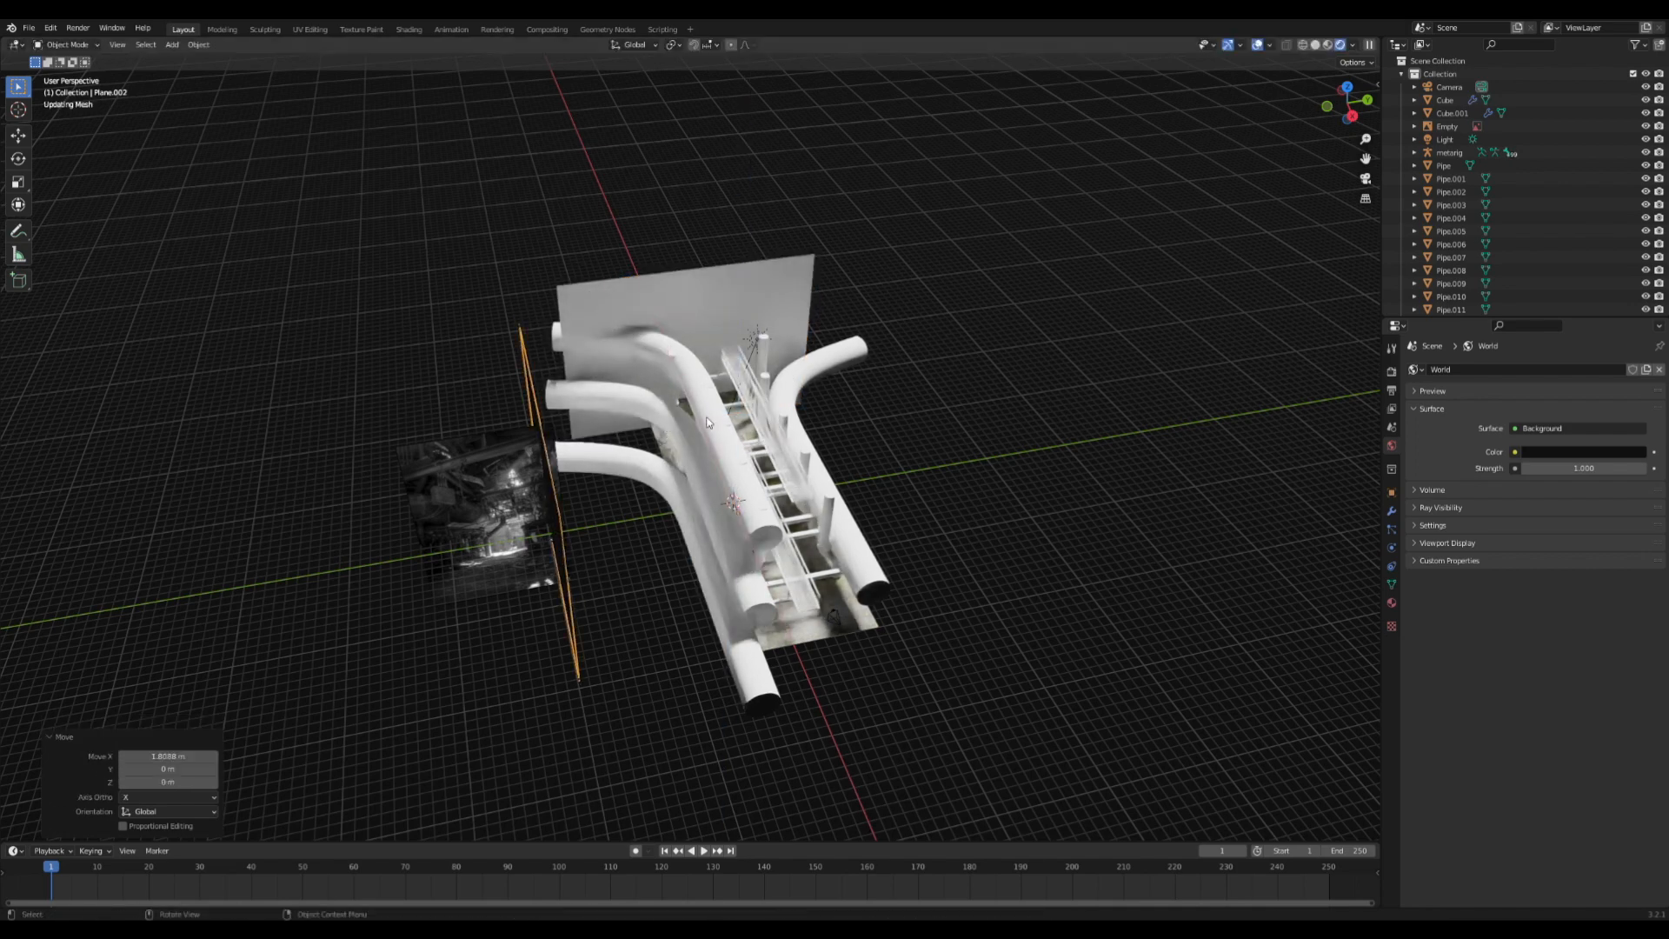
- Move the duplicated wall about 30.72 m along Y beside the floor and raise it about 6 m along Z
key("g")
key("y")
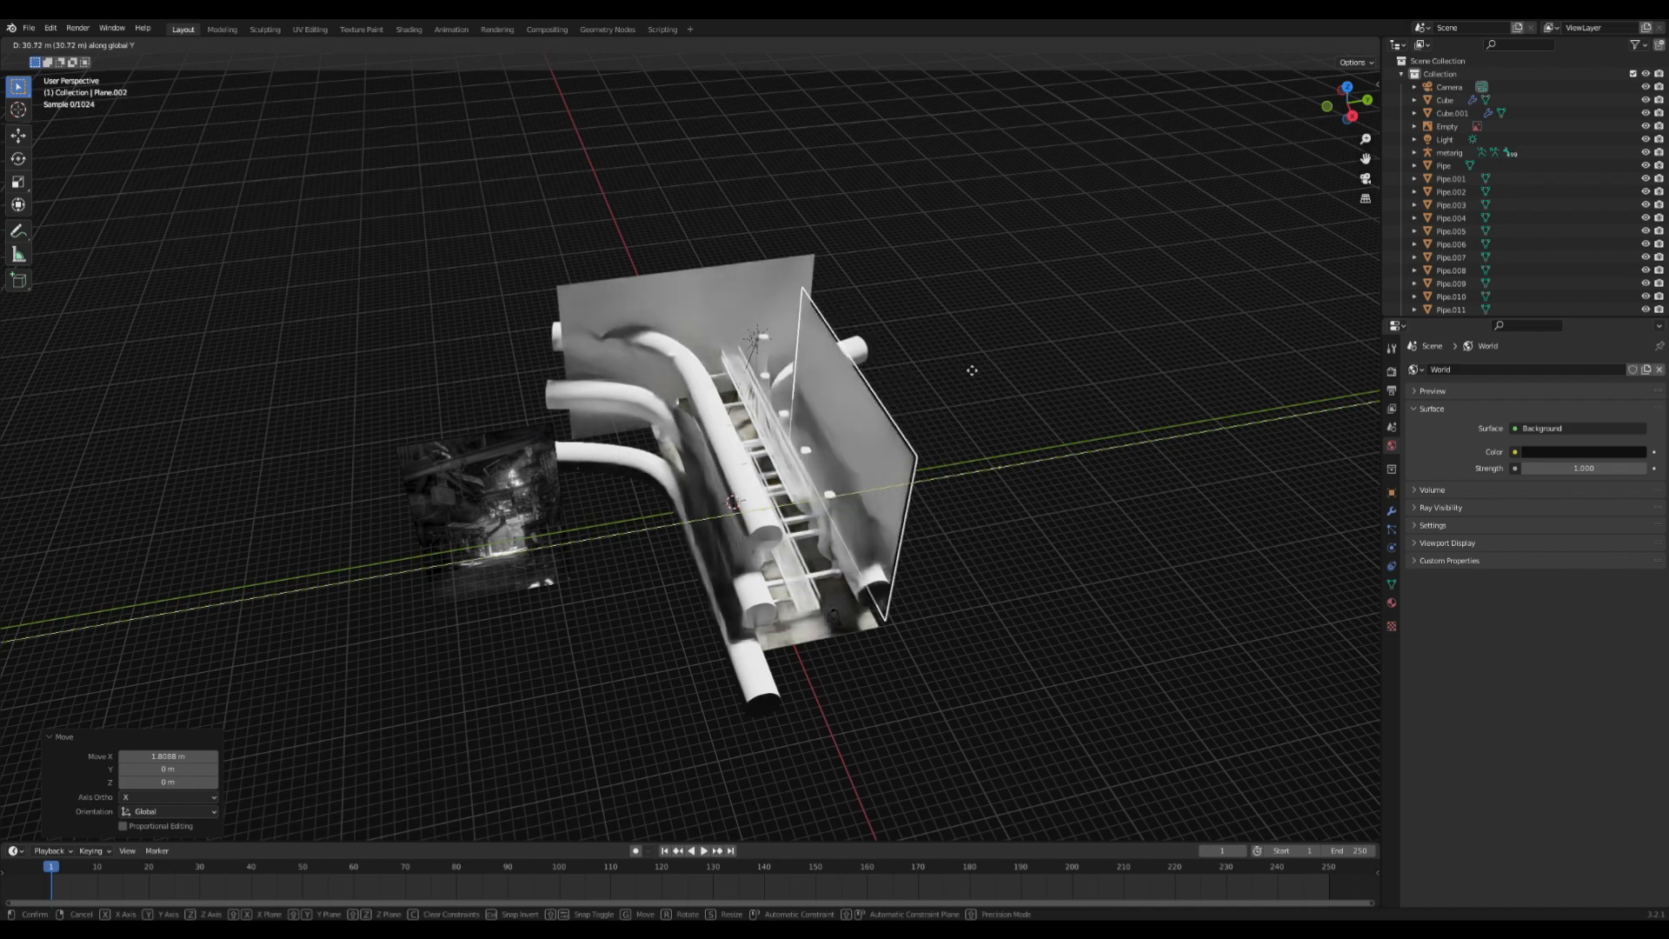
left_click(965, 369)
middle_click_drag(965, 370, 866, 308)
key("g")
key("z")
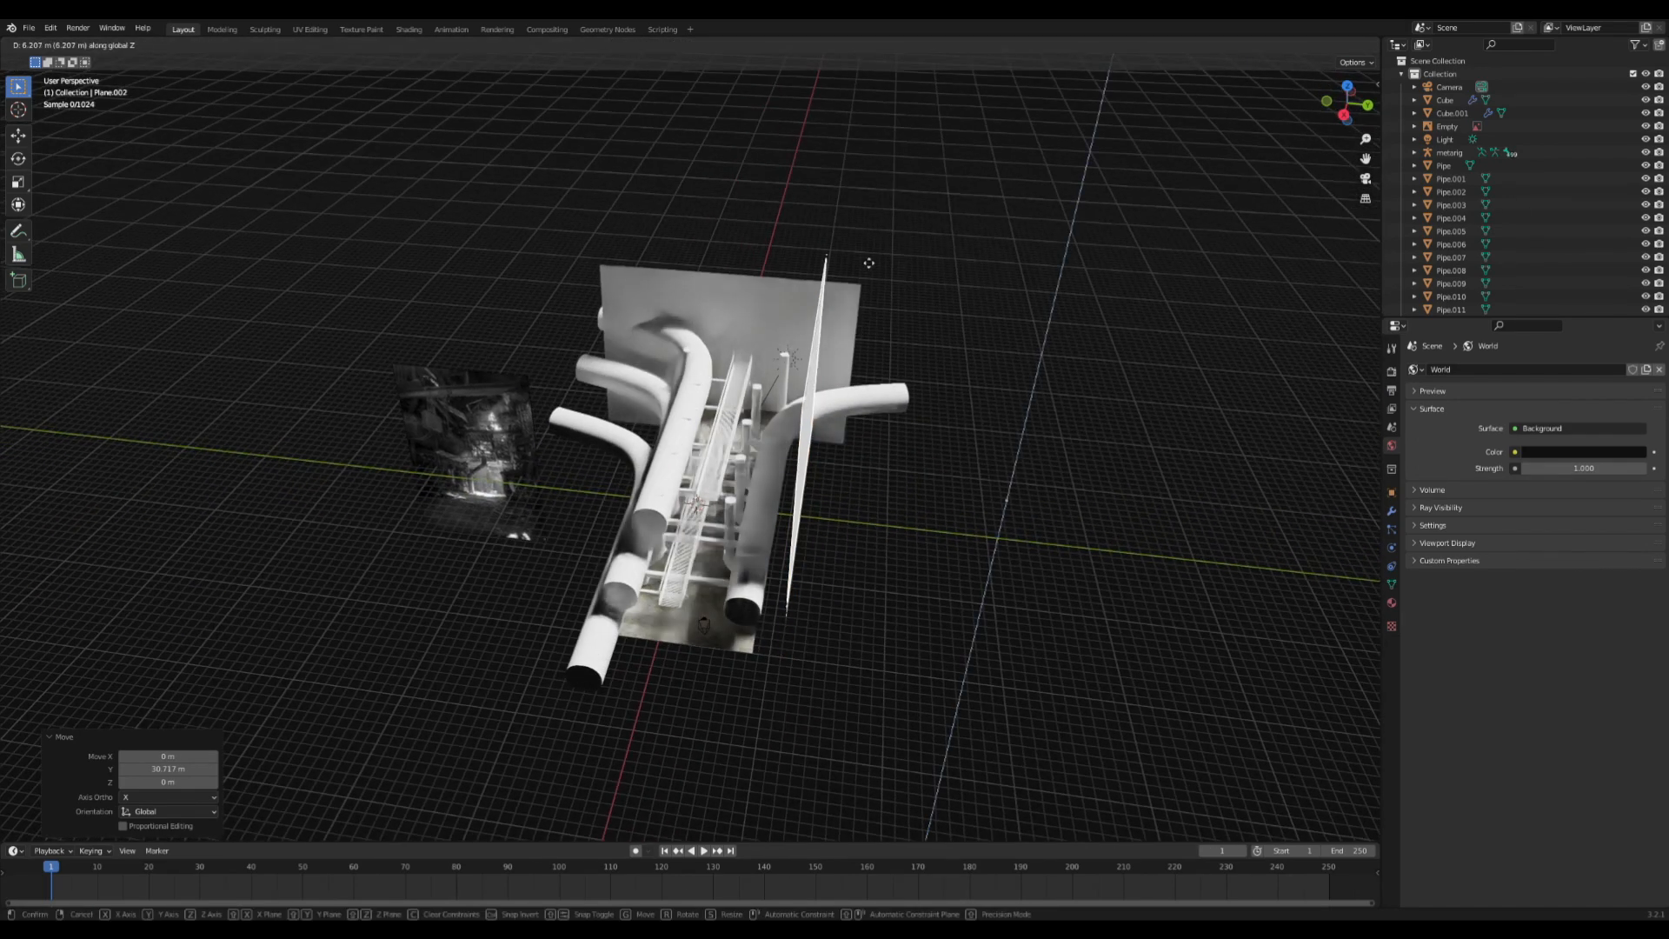
left_click(862, 256)
key("g")
key("z")
left_click(853, 255)
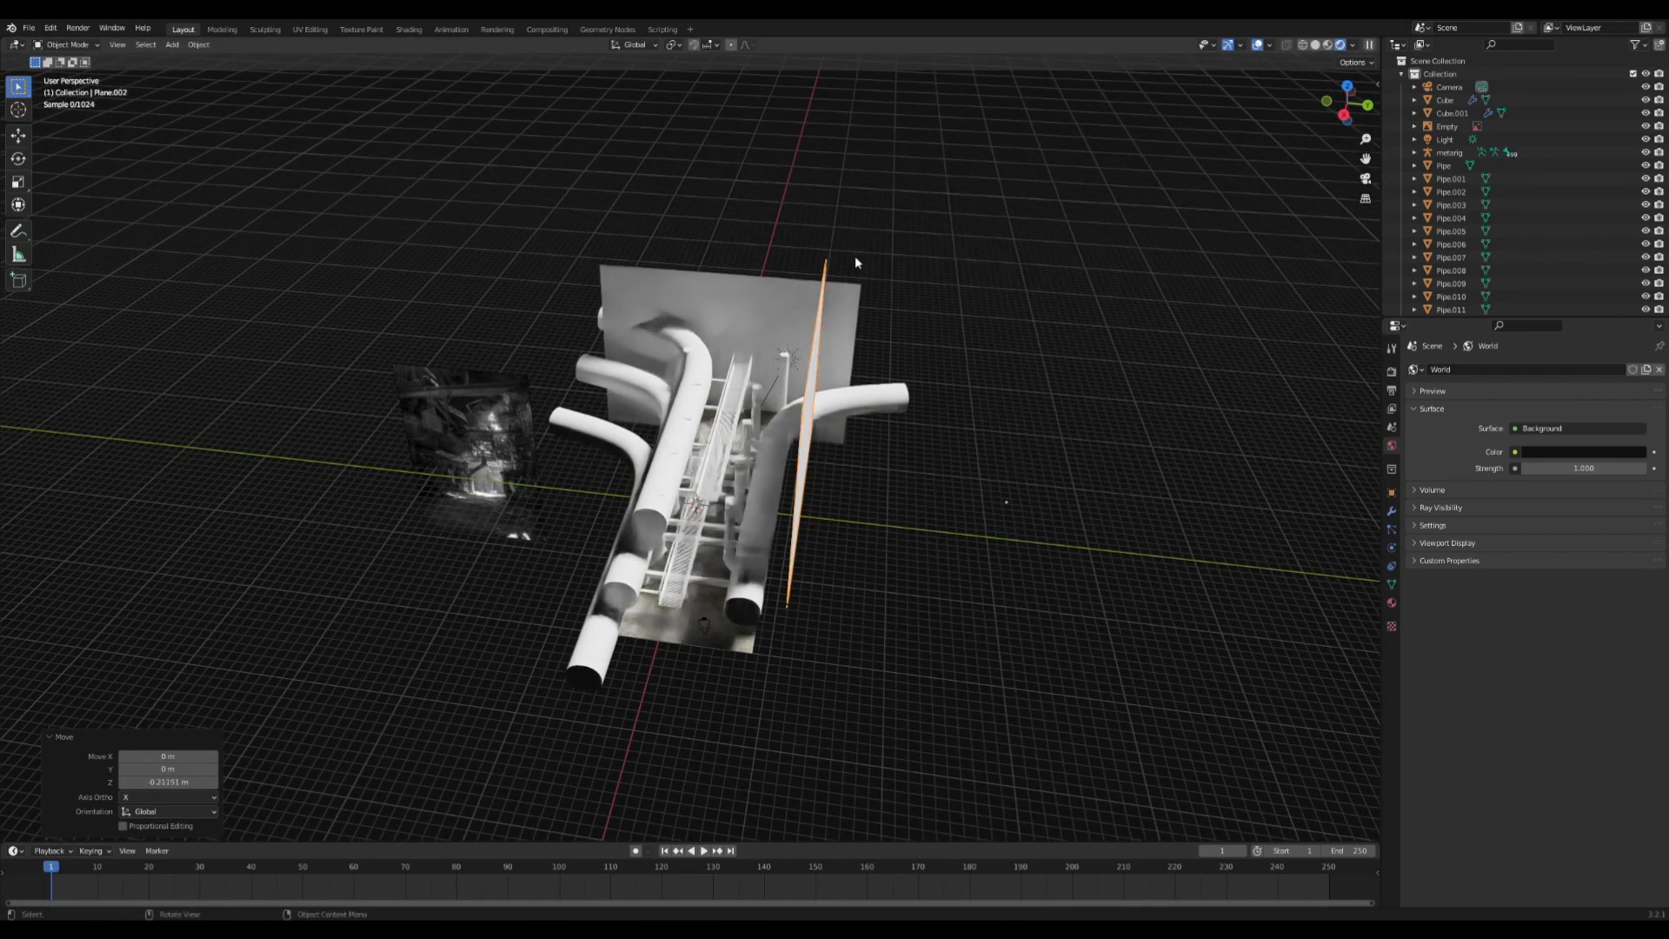
- Scale the side wall along Z by about 3.47 and check the shadowed interior through the camera
key("g")
key("s")
key("z")
left_click(985, 576)
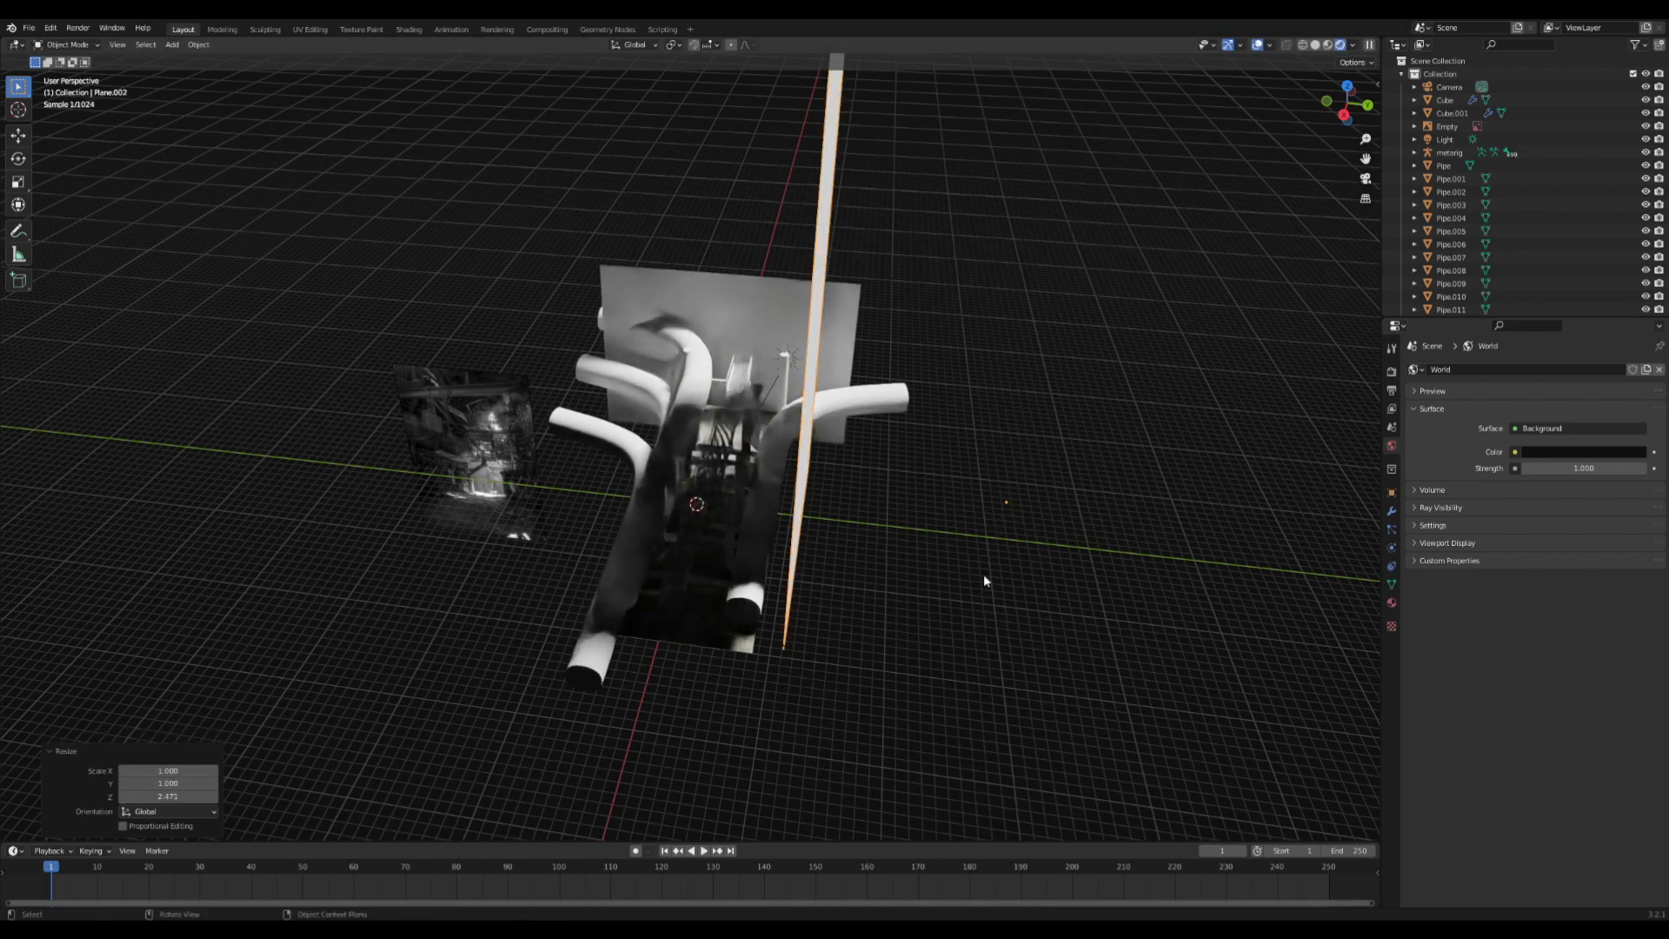
left_click(1364, 178)
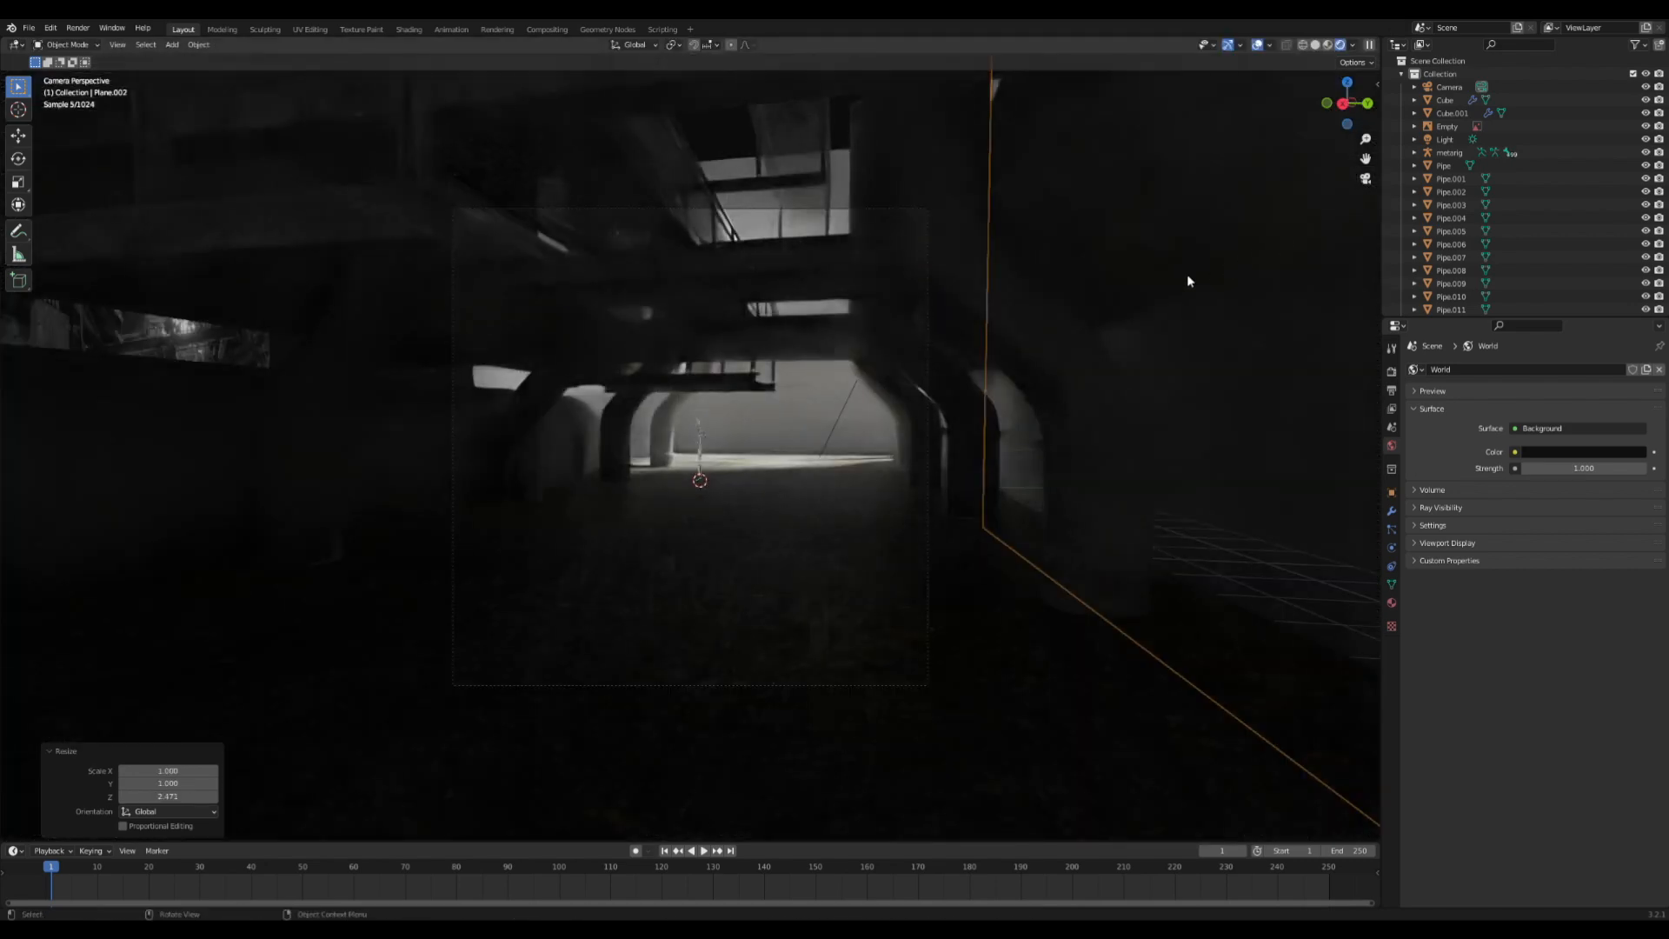
middle_click_drag(1033, 320, 727, 424)
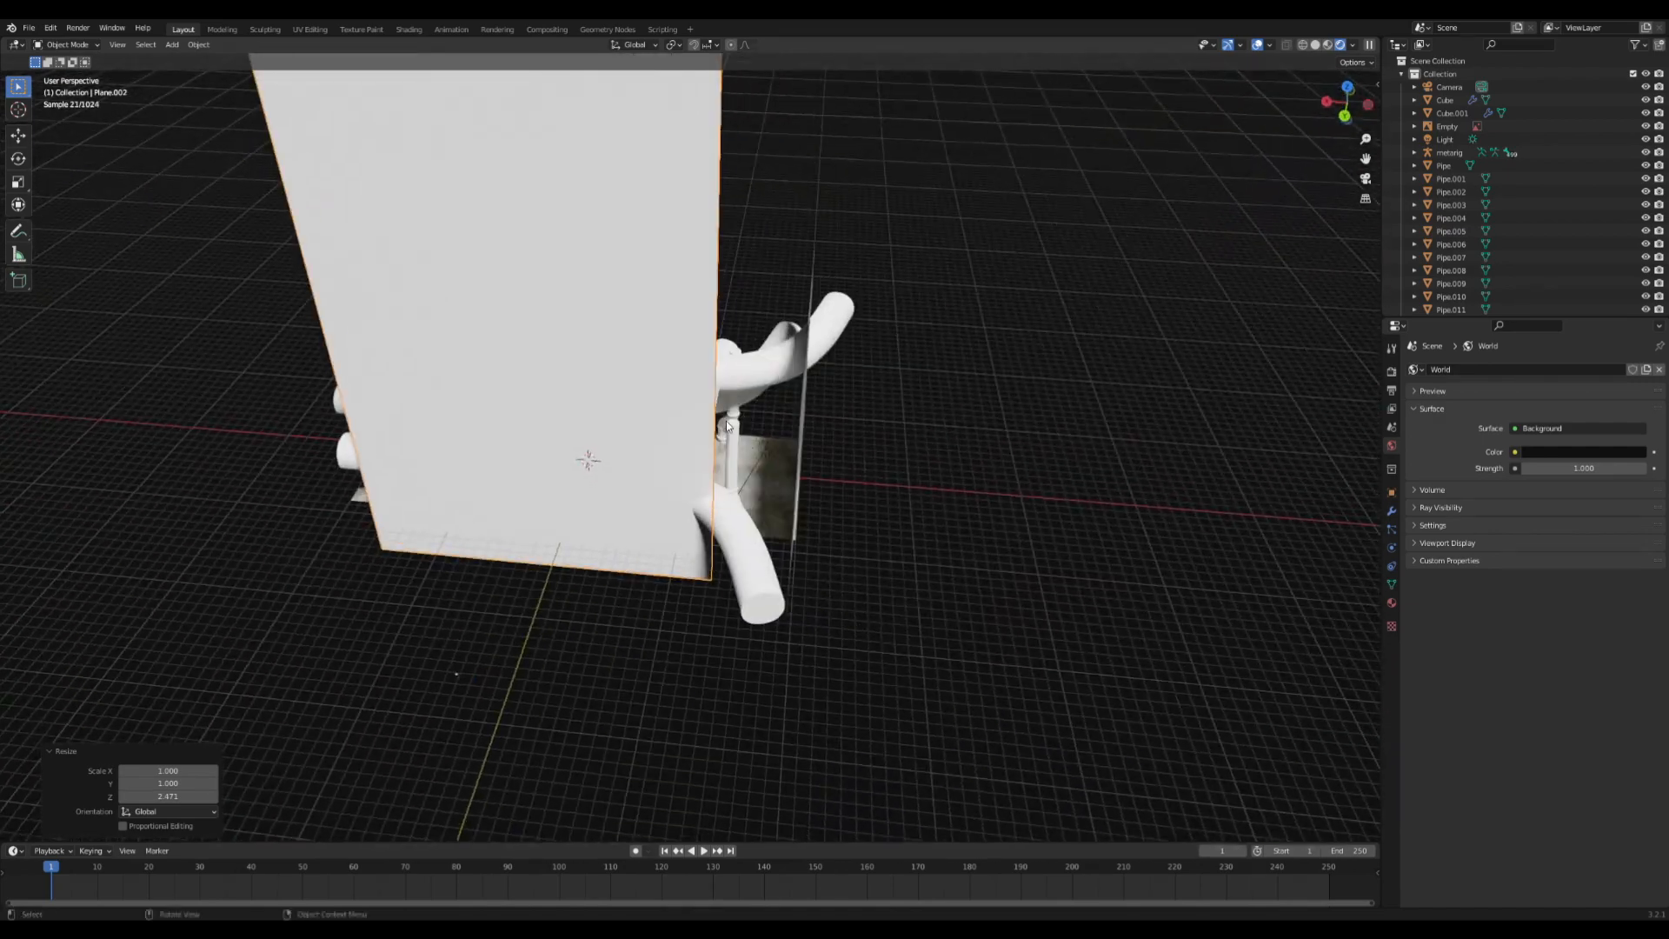
- Reposition the sun light near the end wall, check the lighting through the camera and save the file
left_click(755, 462)
left_click(763, 452)
scroll(782, 451, "up", 3)
key("g")
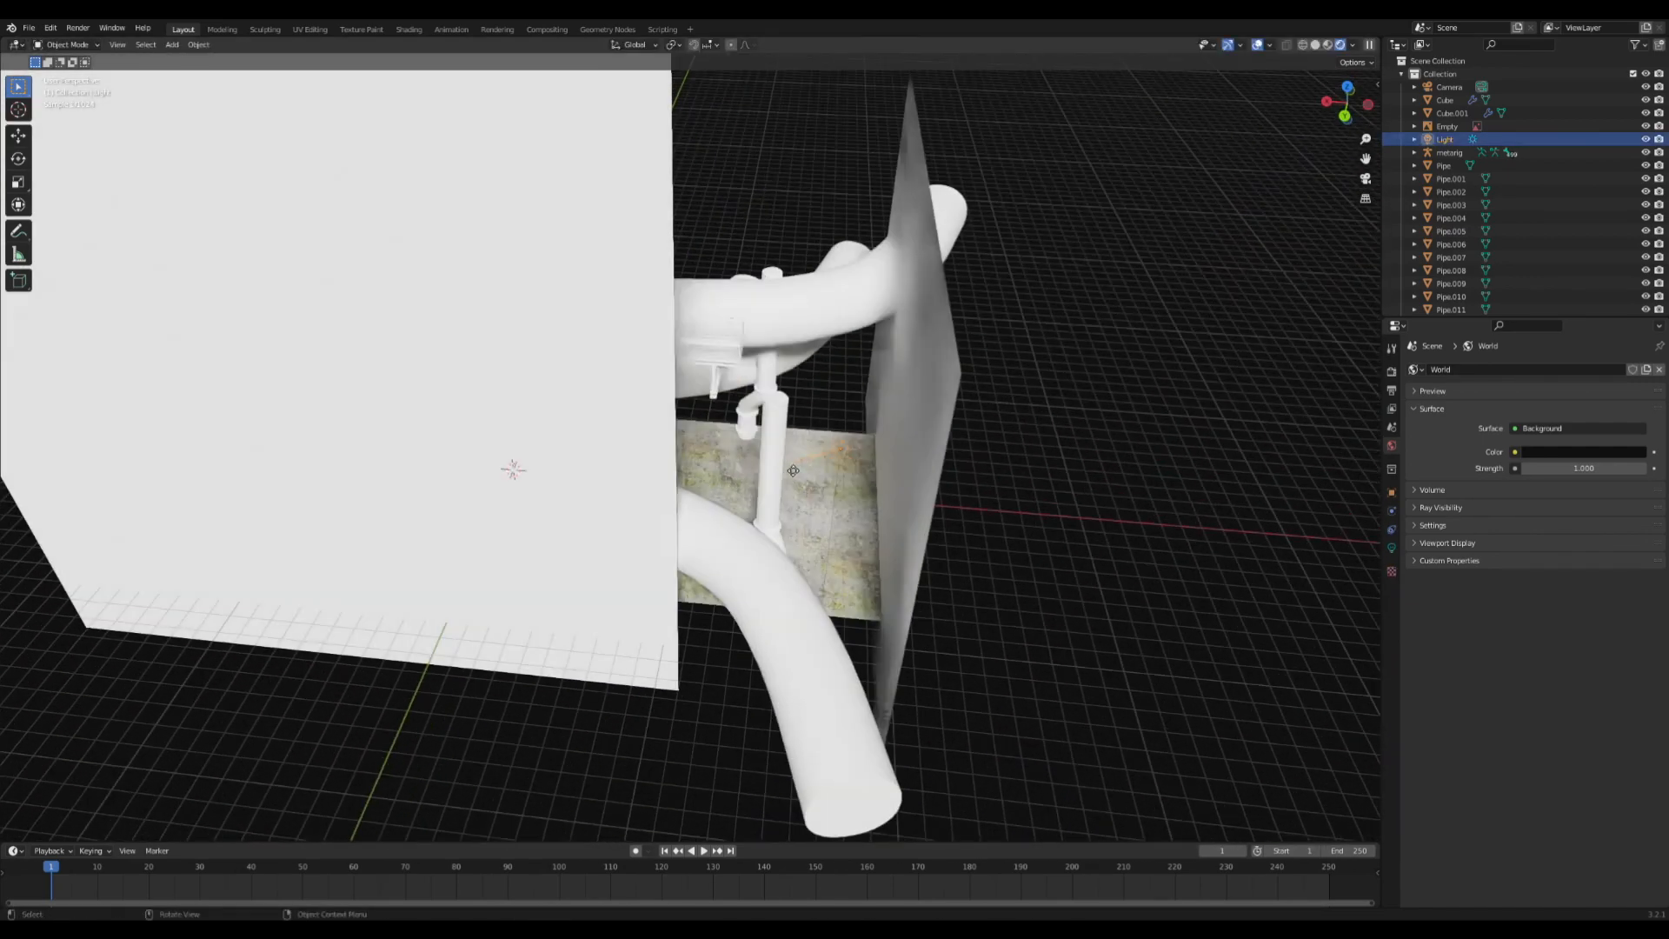
left_click(787, 472)
middle_click_drag(786, 471, 709, 540)
left_click_drag(709, 540, 675, 507)
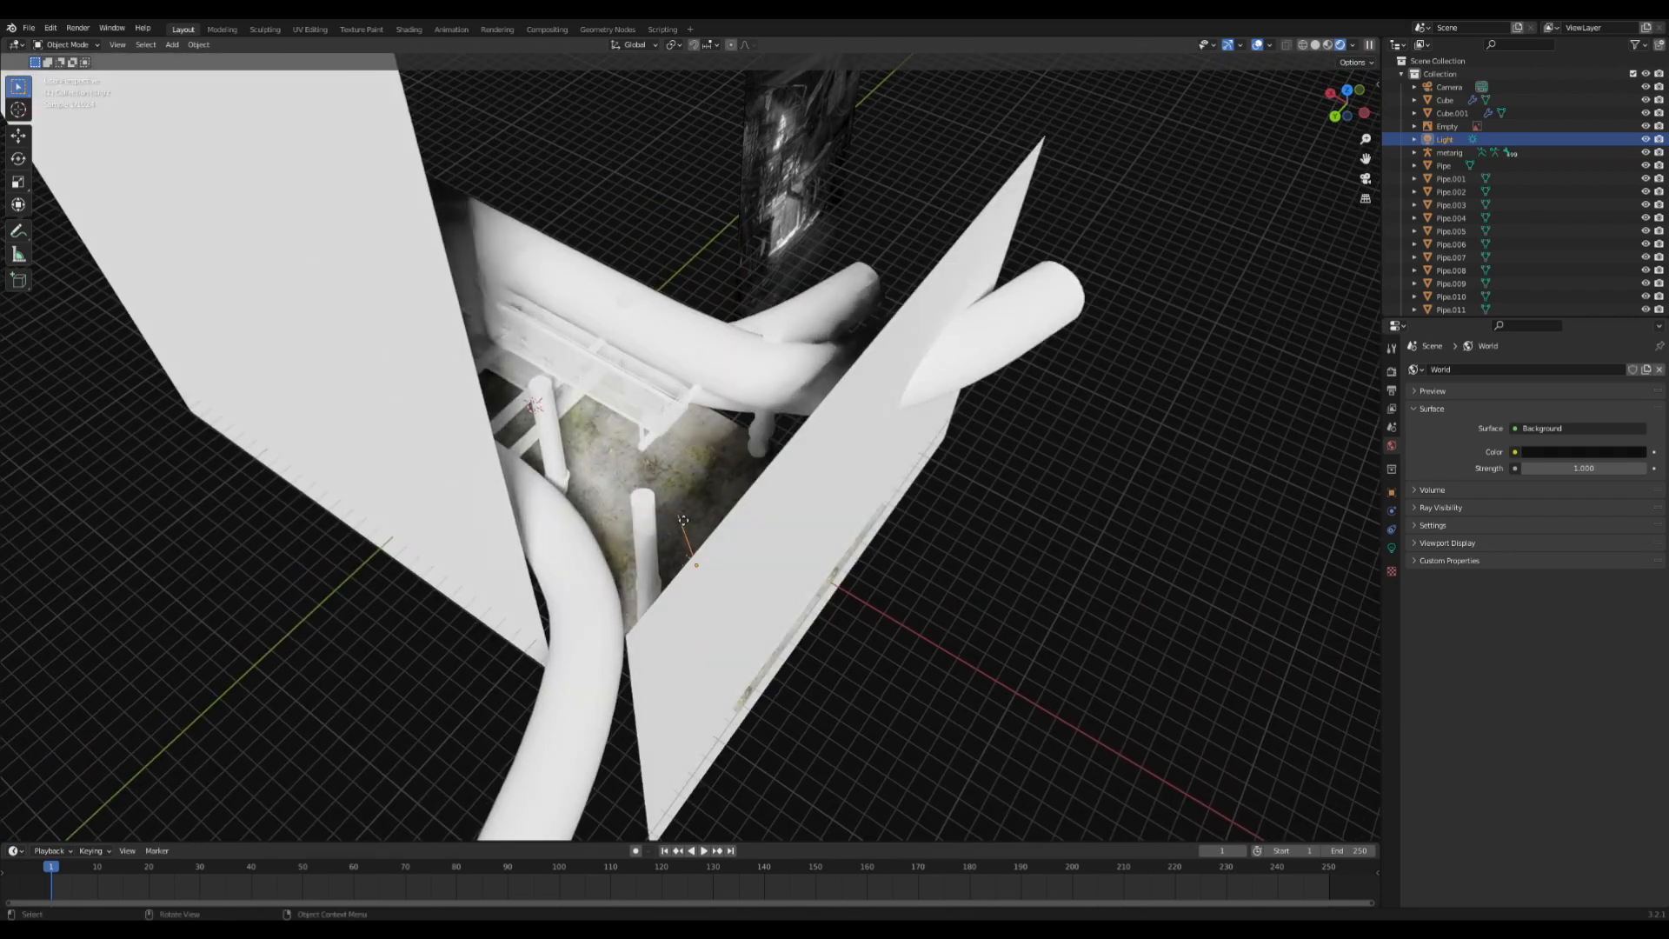
left_click(1364, 178)
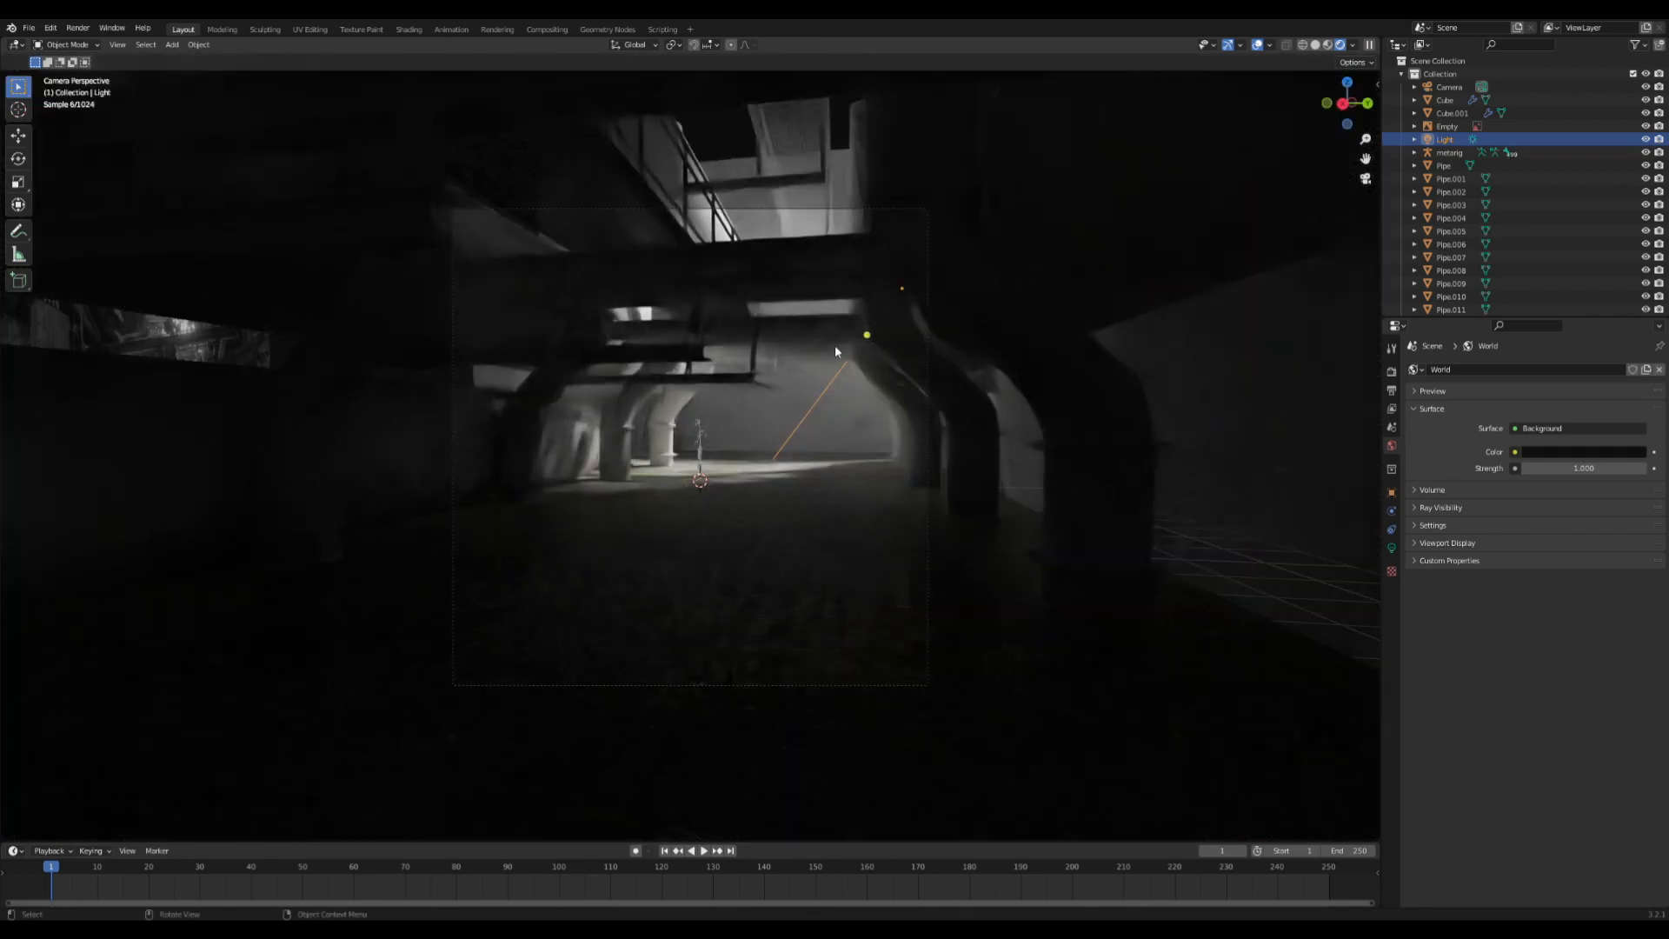
key("ctrl+s")
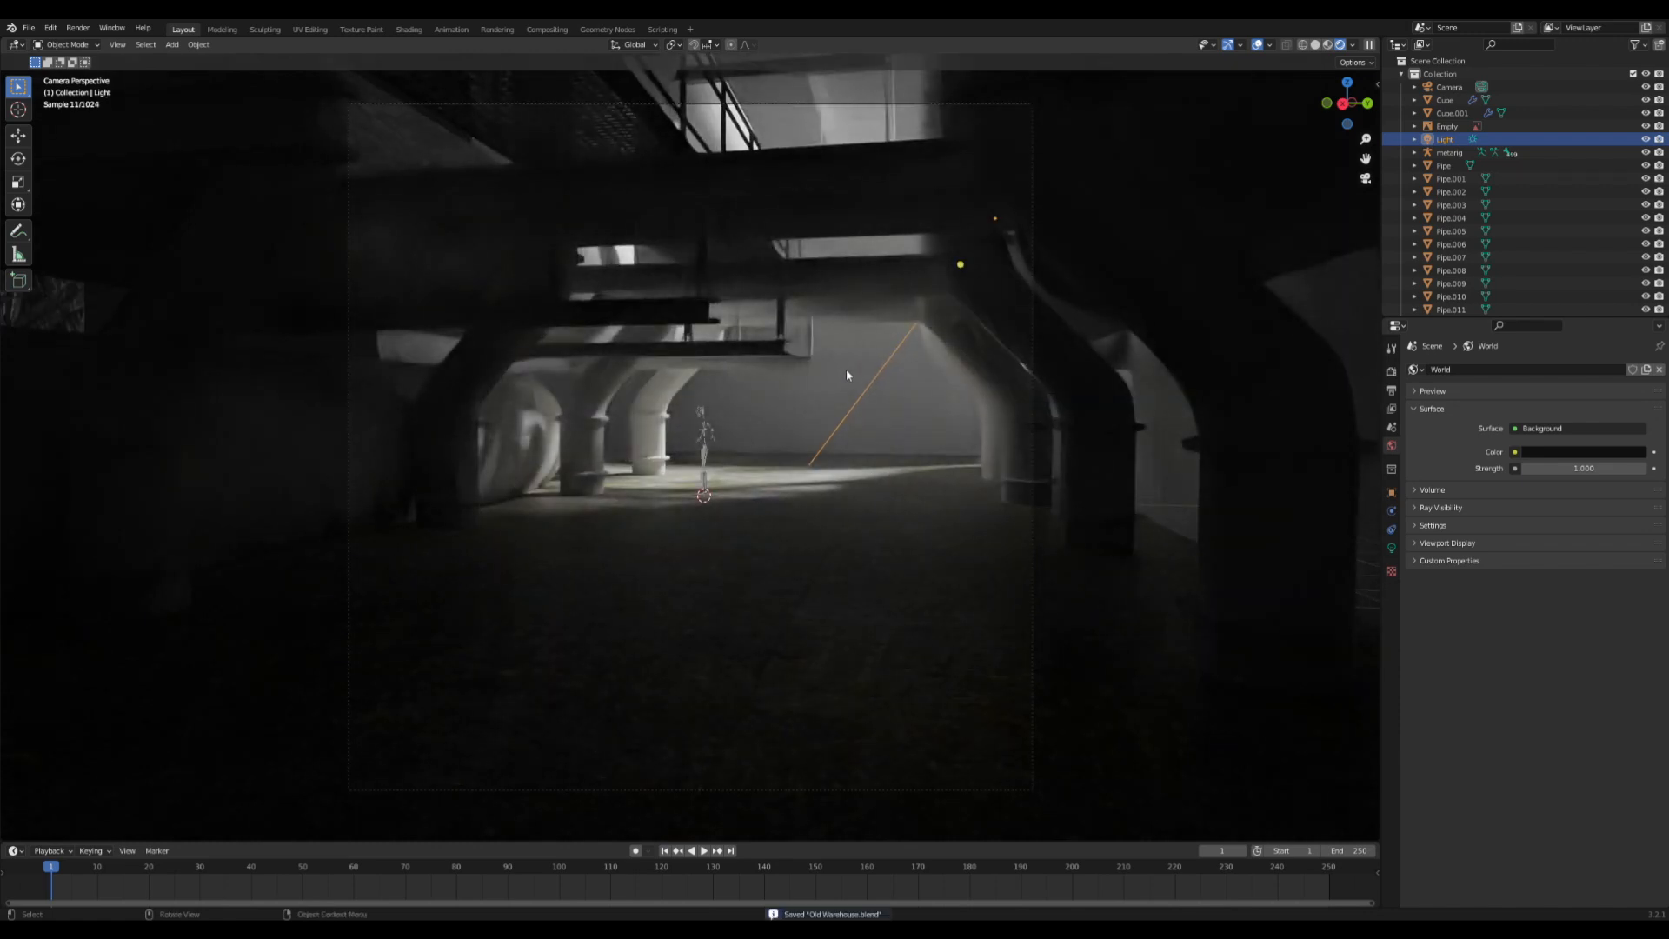
- Switch to the Shading workspace, re-aim the sun to an X rotation of about -33°, check it through the camera and save
left_click(420, 29)
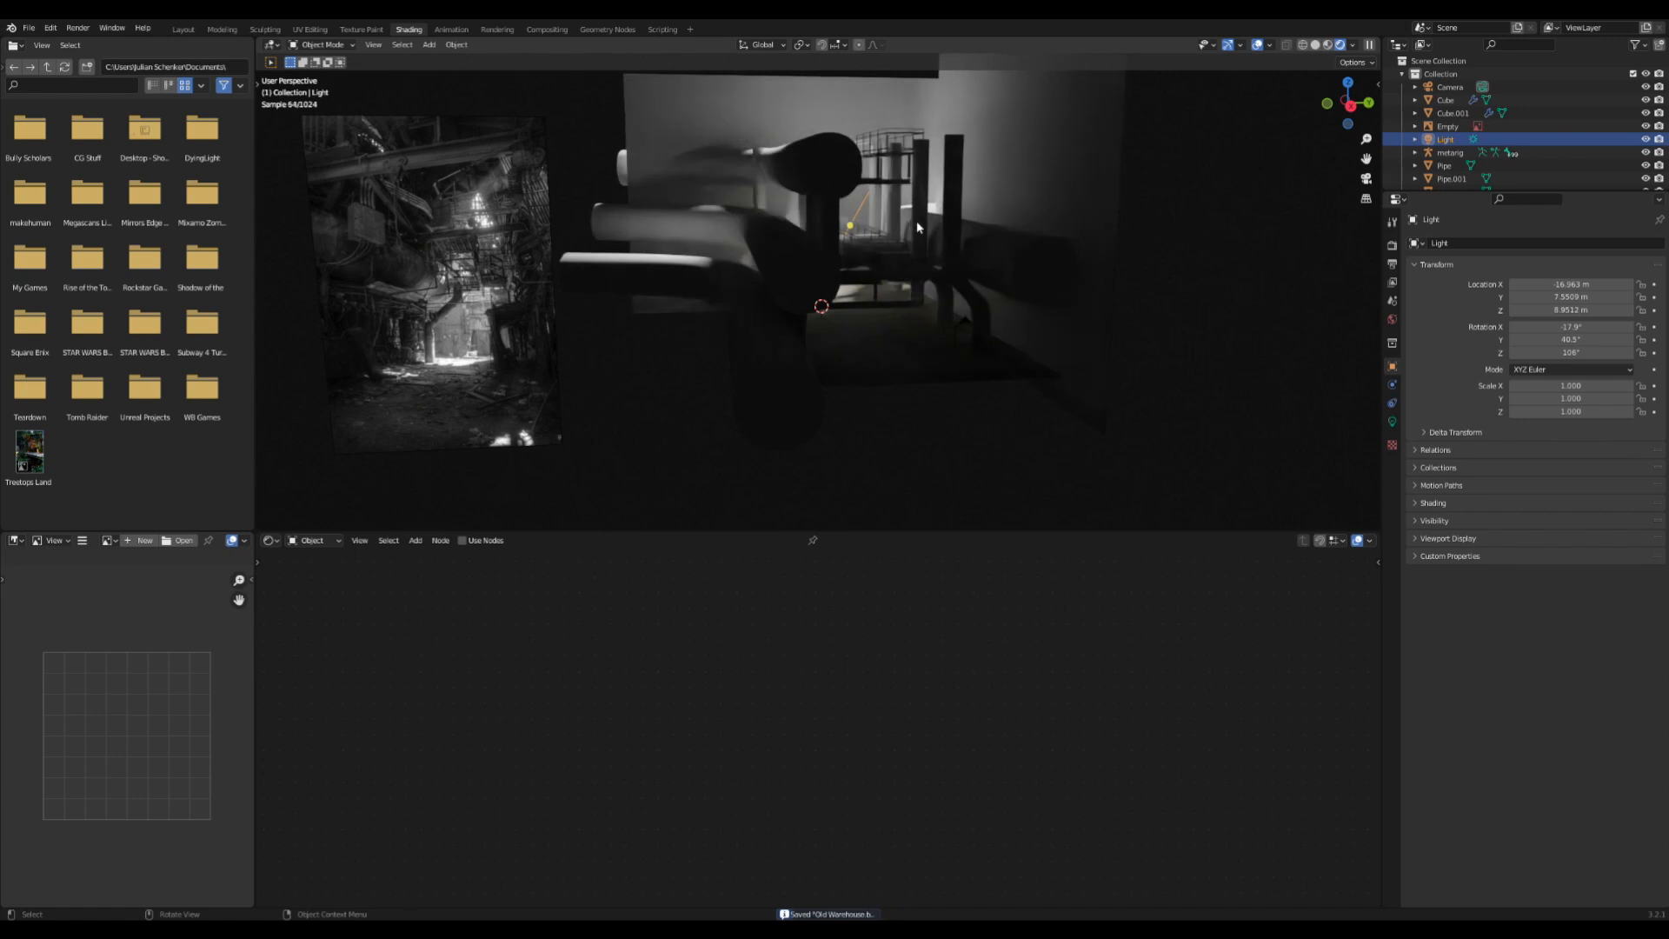
middle_click_drag(1117, 181, 819, 260)
left_click_drag(869, 369, 847, 348)
middle_click_drag(847, 348, 939, 278)
left_click(1366, 179)
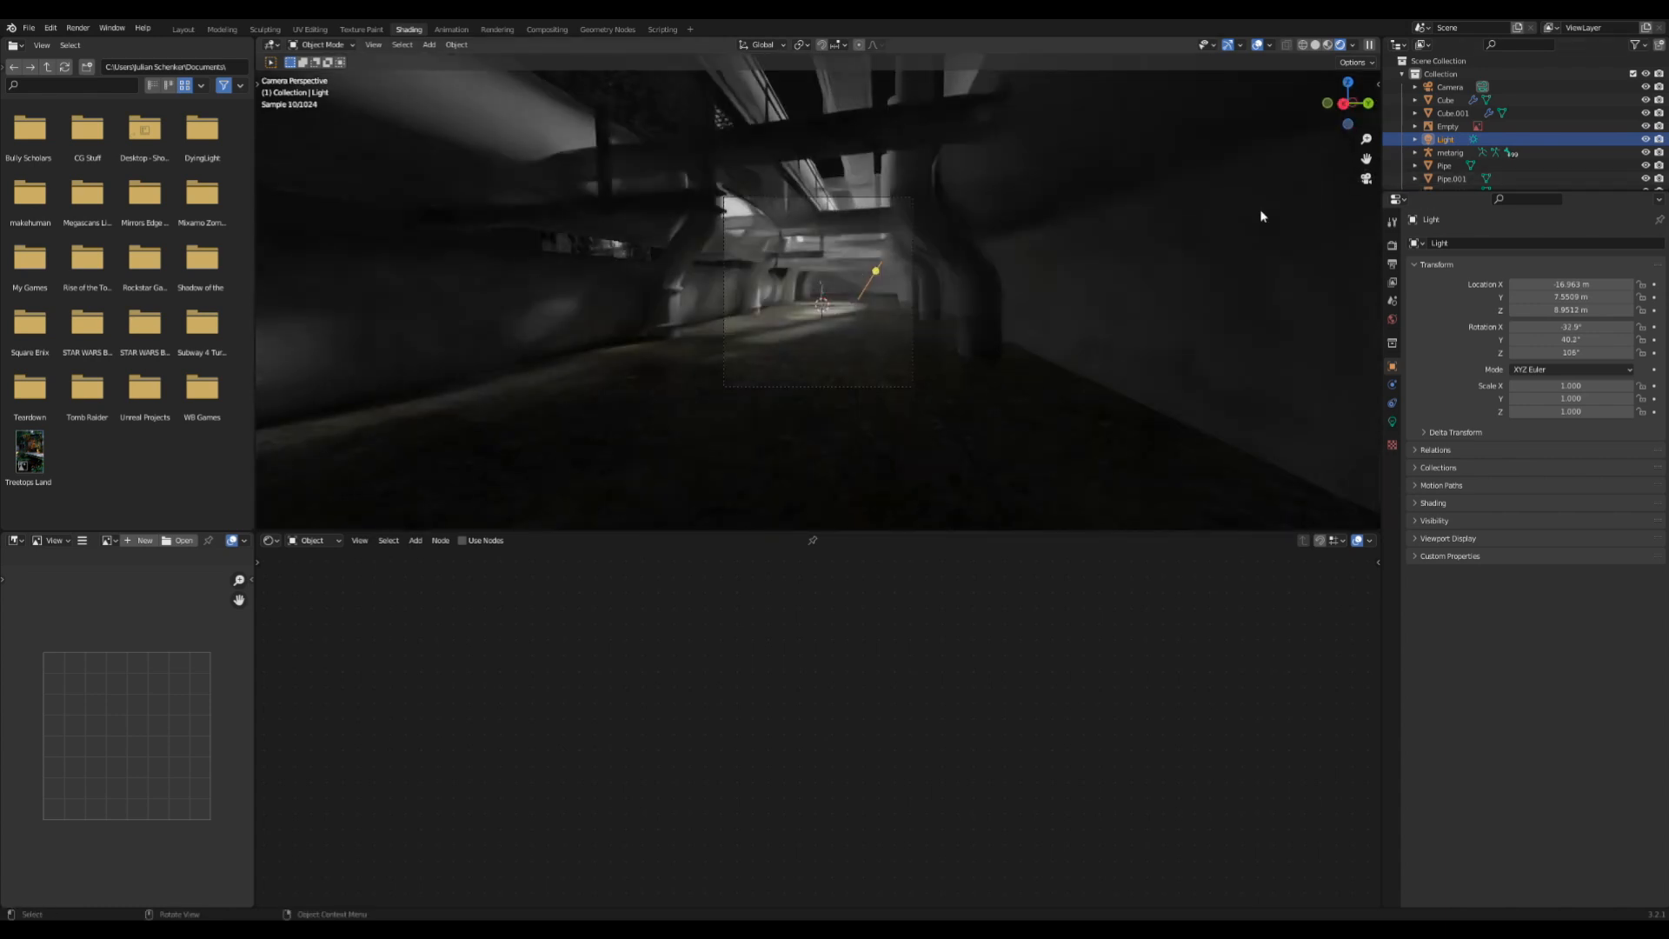
key("ctrl+s")
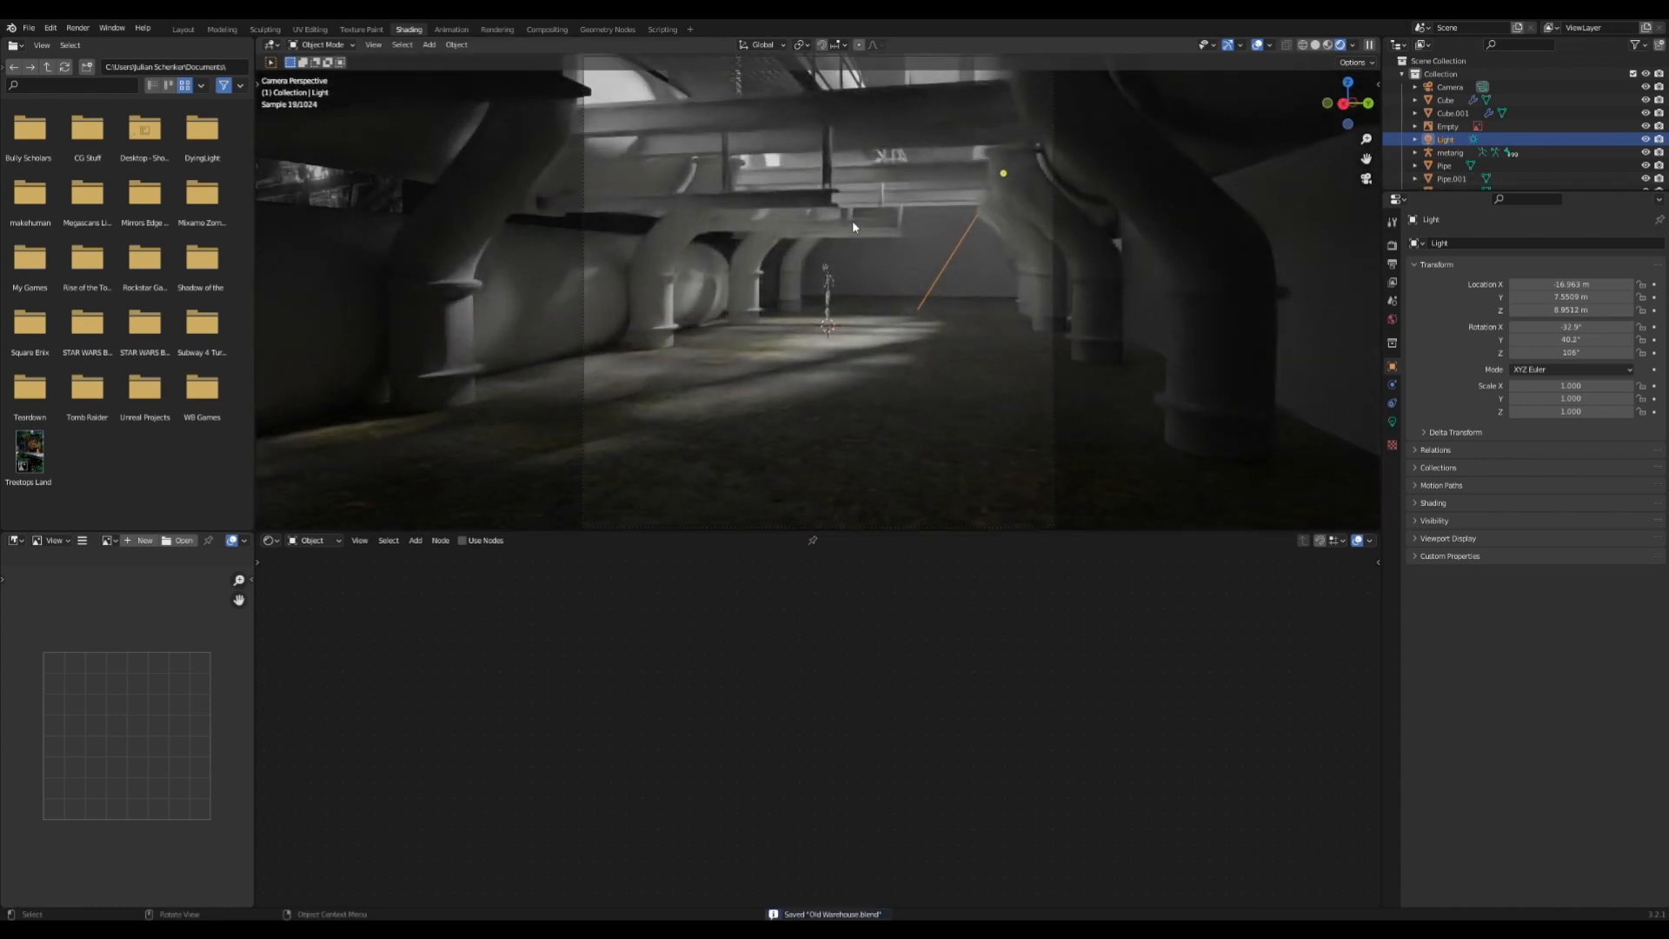
- Try a new material and the existing Material on the curved pipe column left of the figure, undoing both
left_click(669, 243)
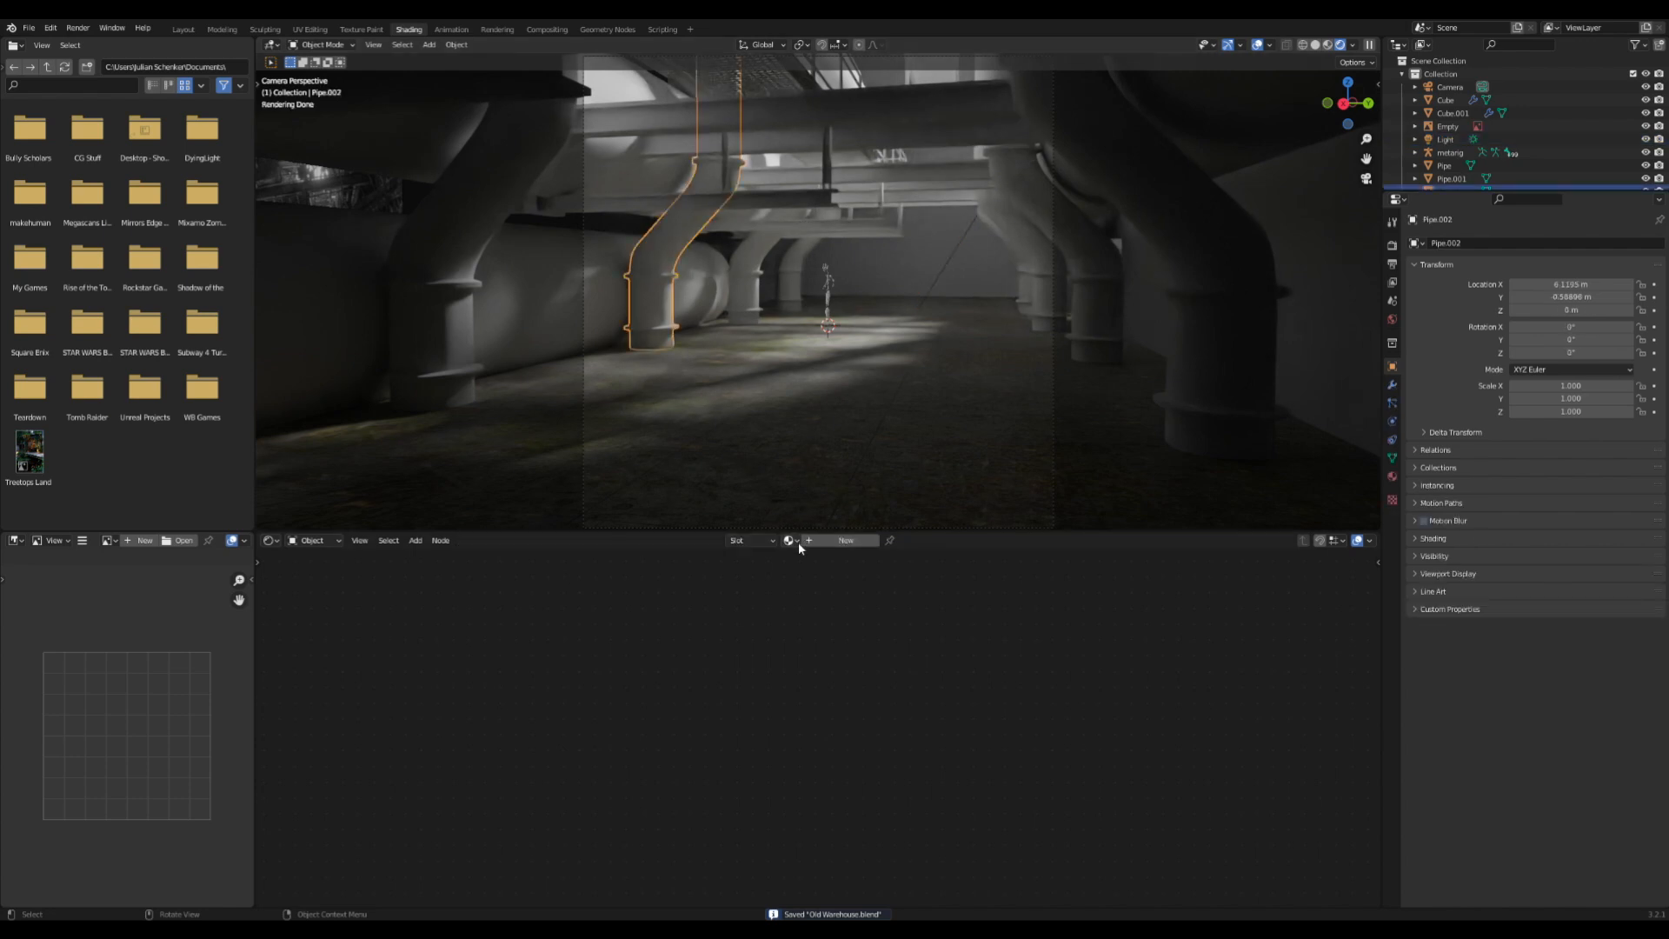
left_click(790, 539)
left_click(828, 542)
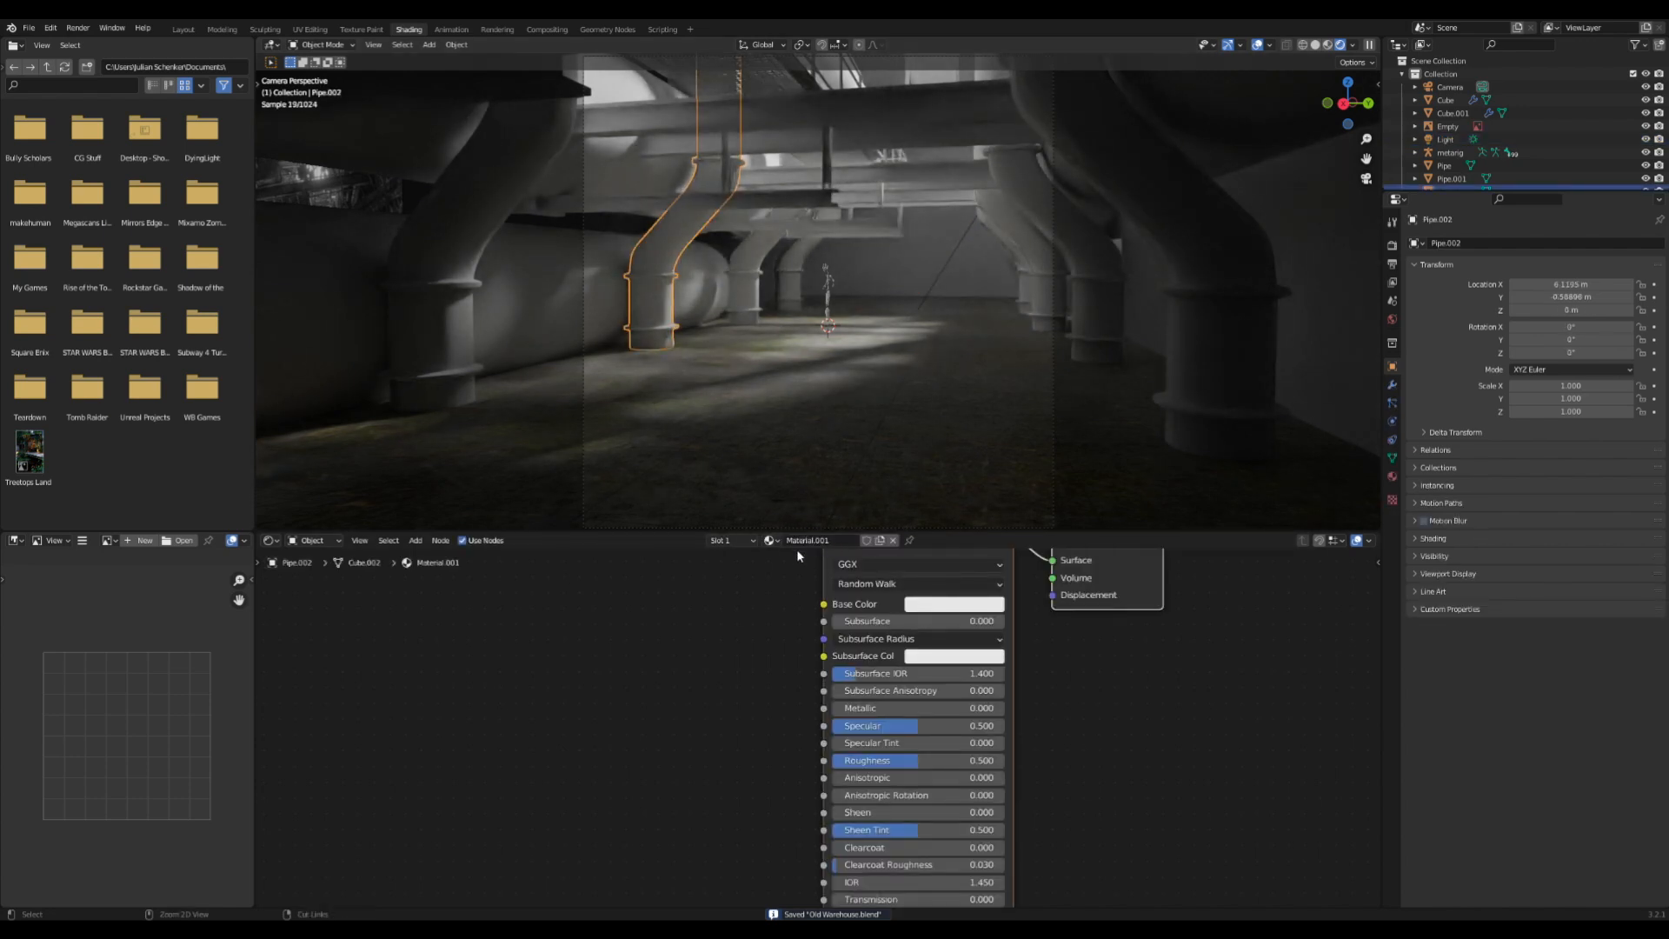
key("ctrl+z")
left_click(790, 540)
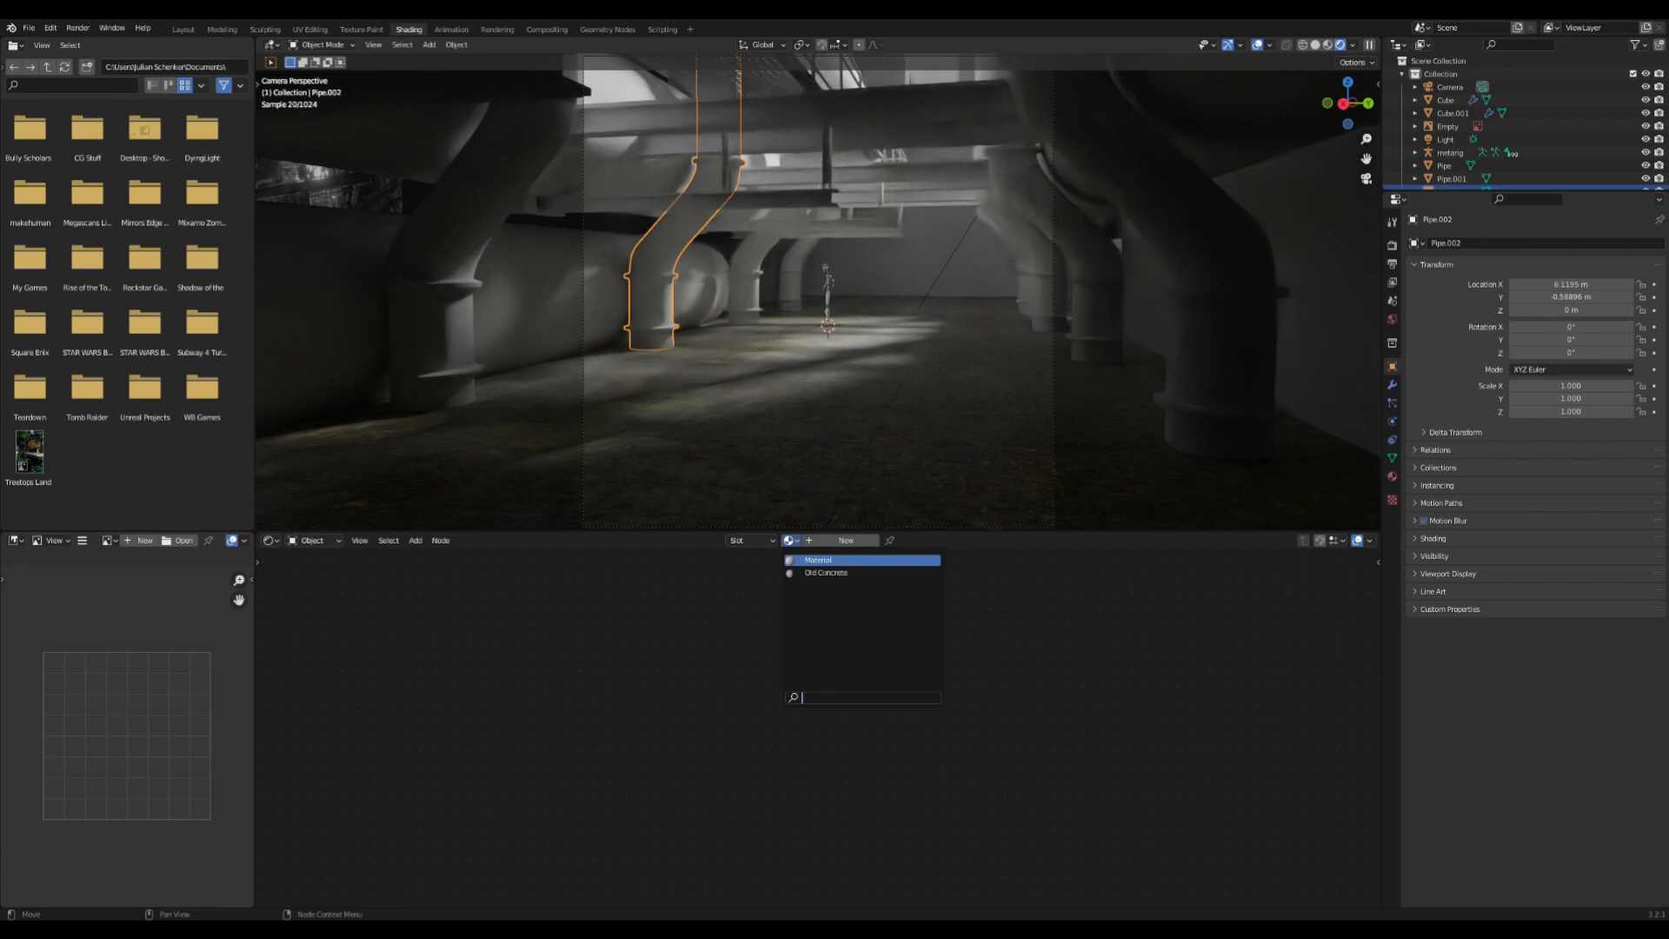
left_click(810, 559)
key("ctrl+z")
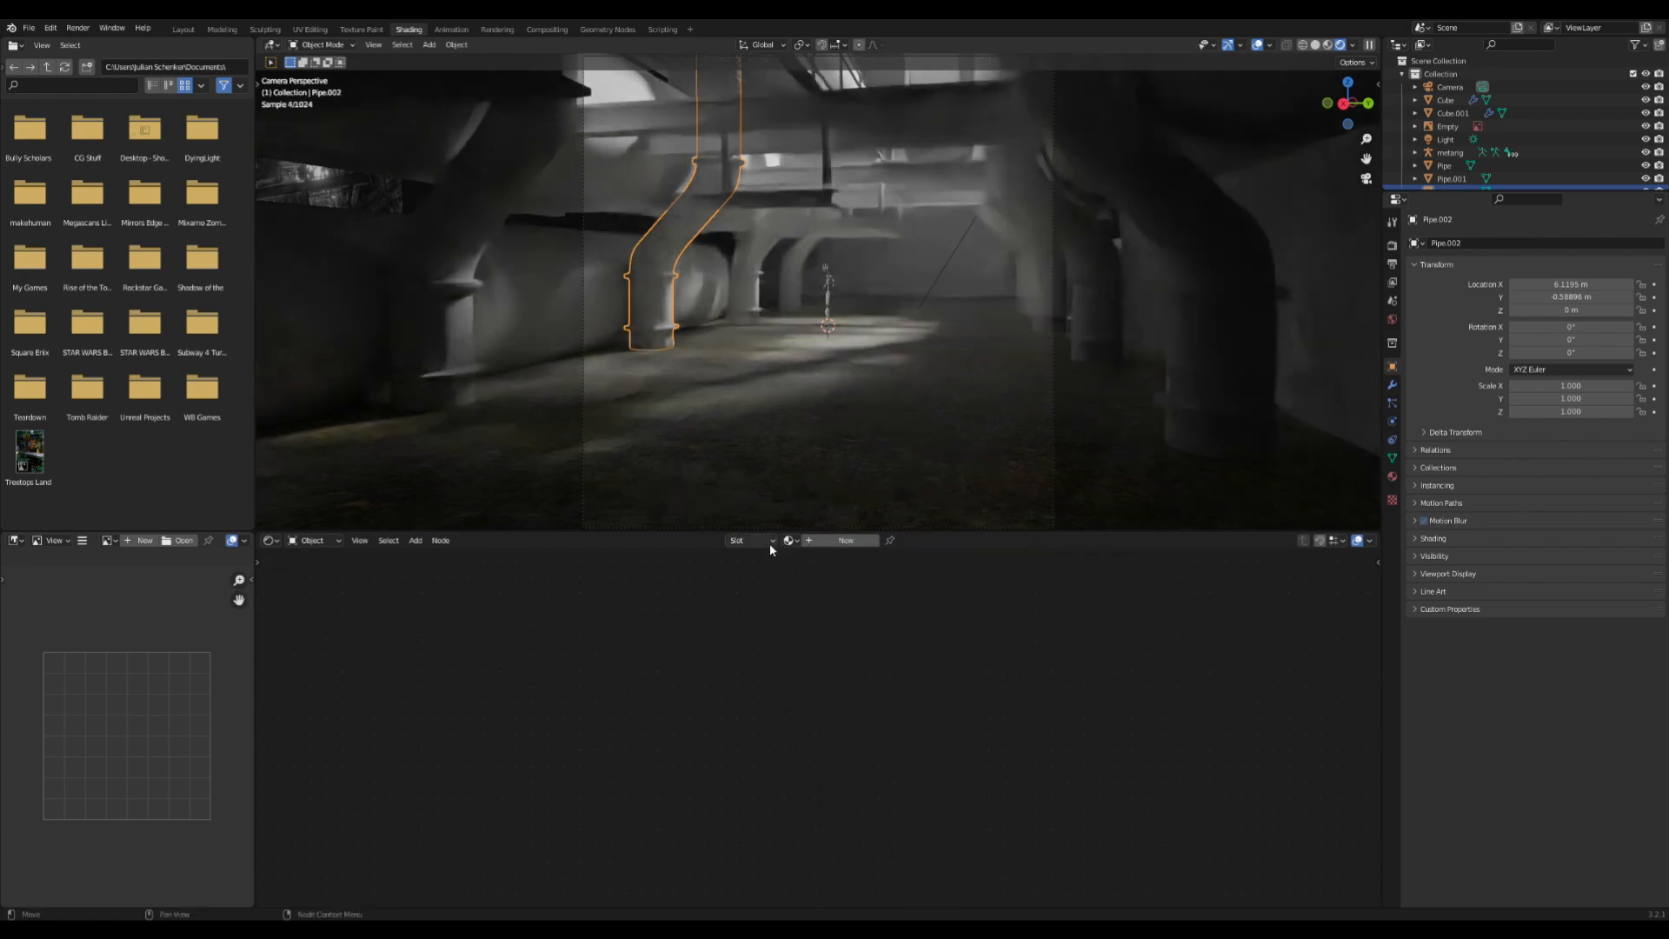
- Assign Old Concrete to the curved pipe column and make it a separate single-user copy
left_click(790, 541)
left_click(869, 572)
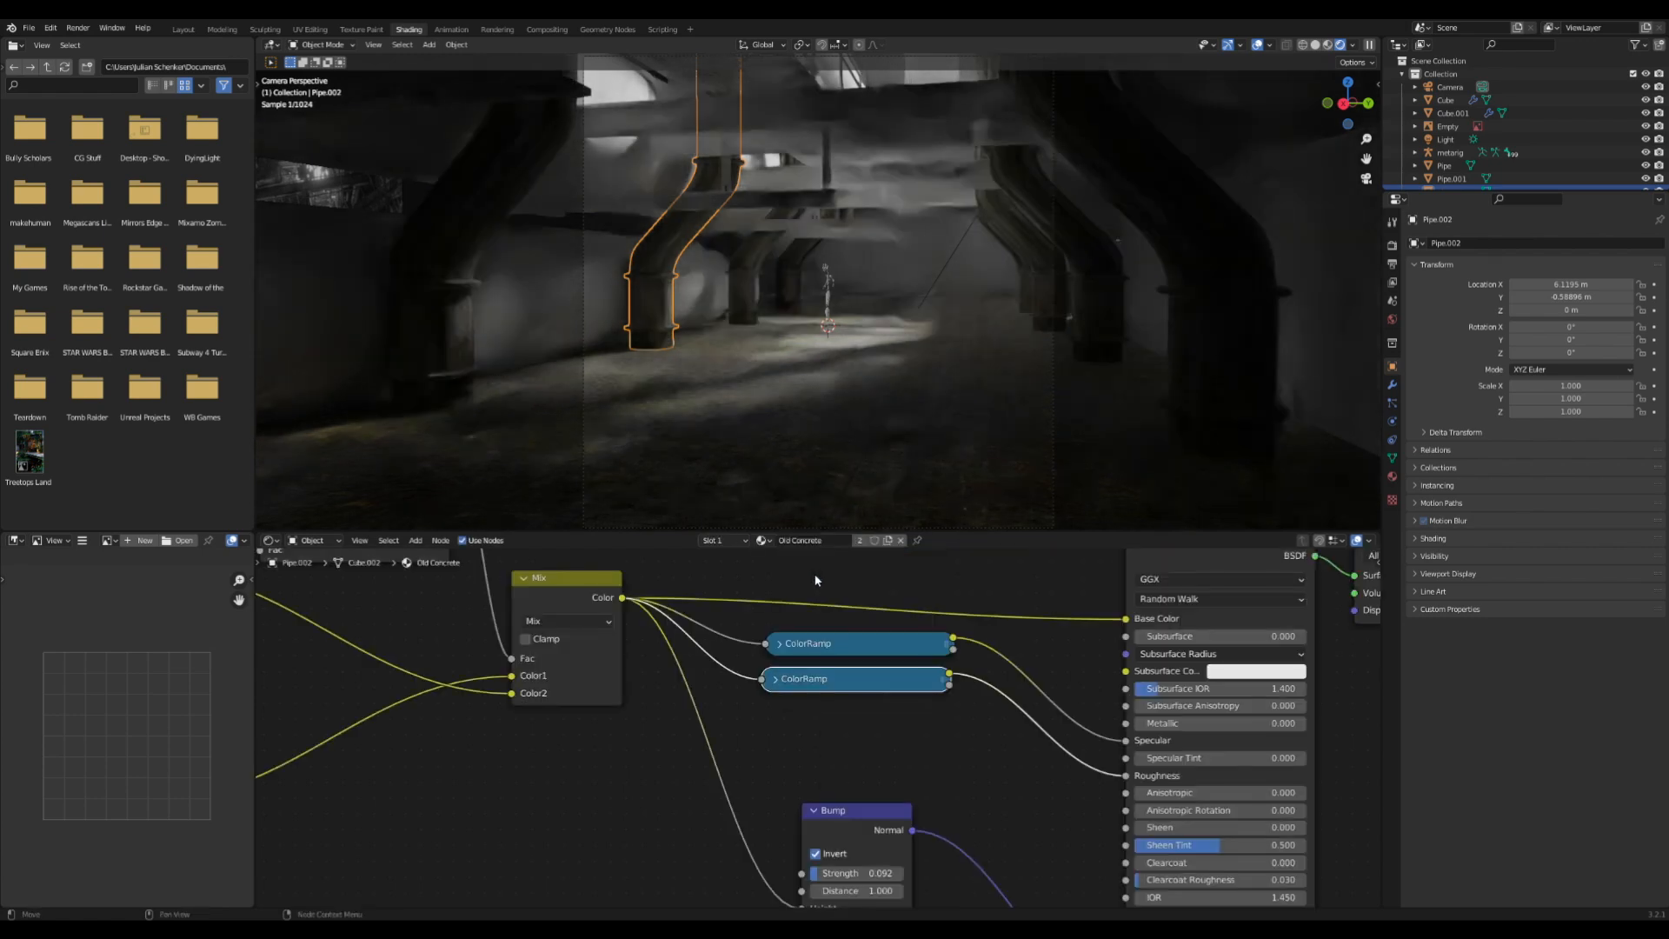
left_click(888, 540)
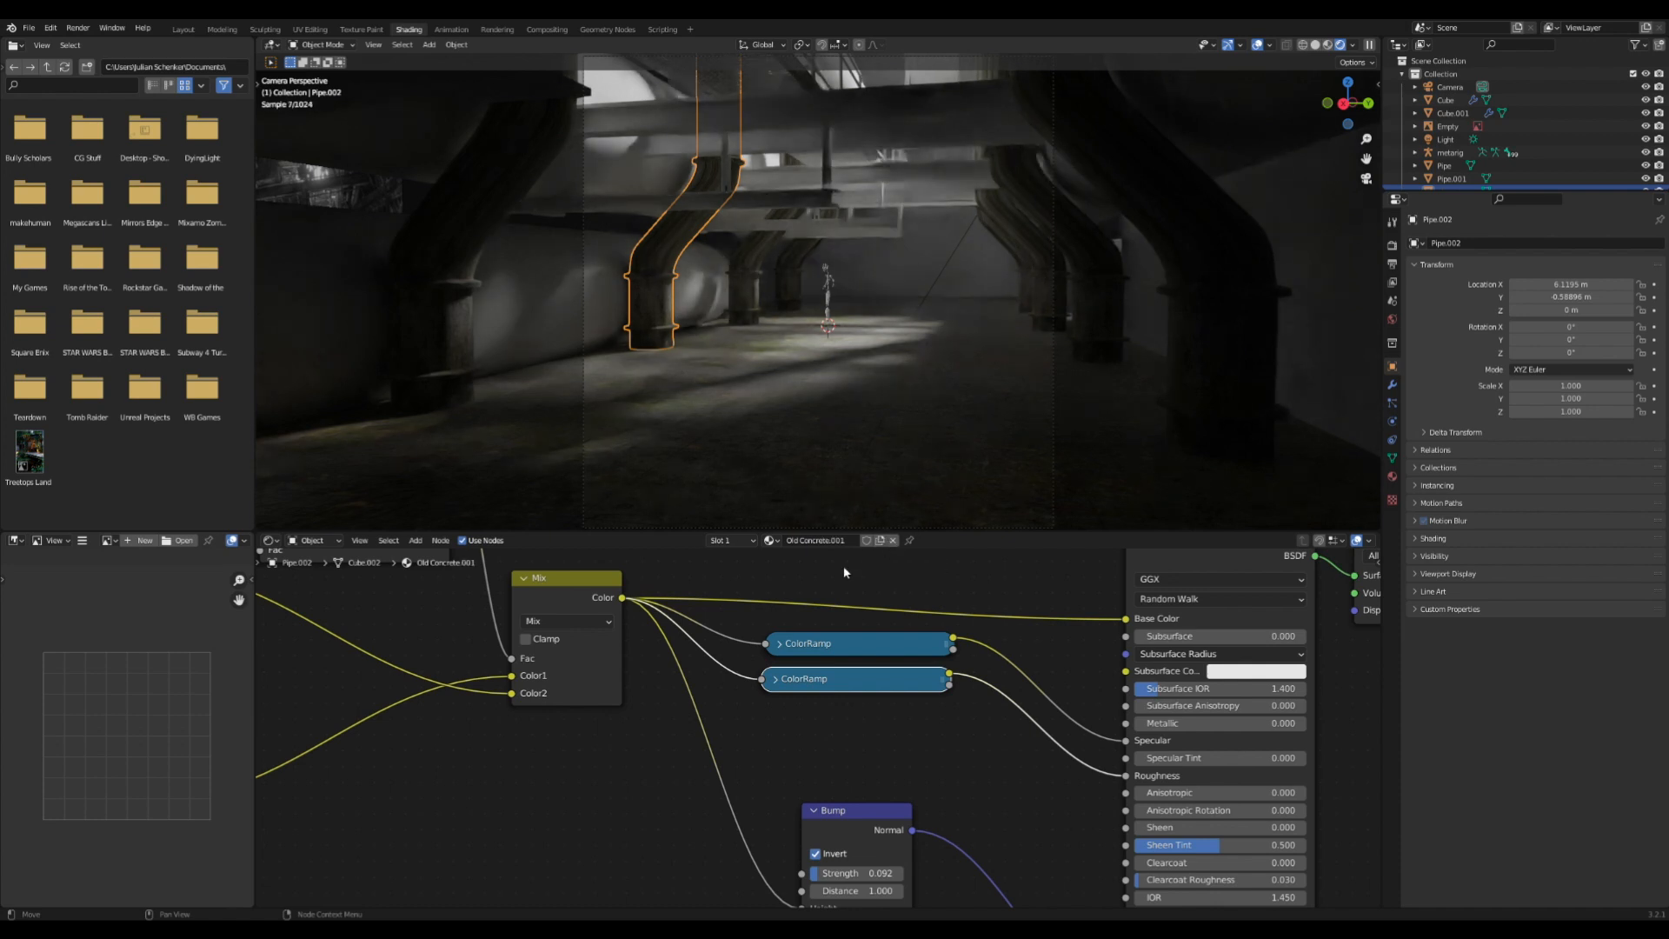
- Unwrap the curved pipe column's mesh with Cube Projection, inspect the texture and save the file
scroll(656, 592, "down", 3)
key("Tab")
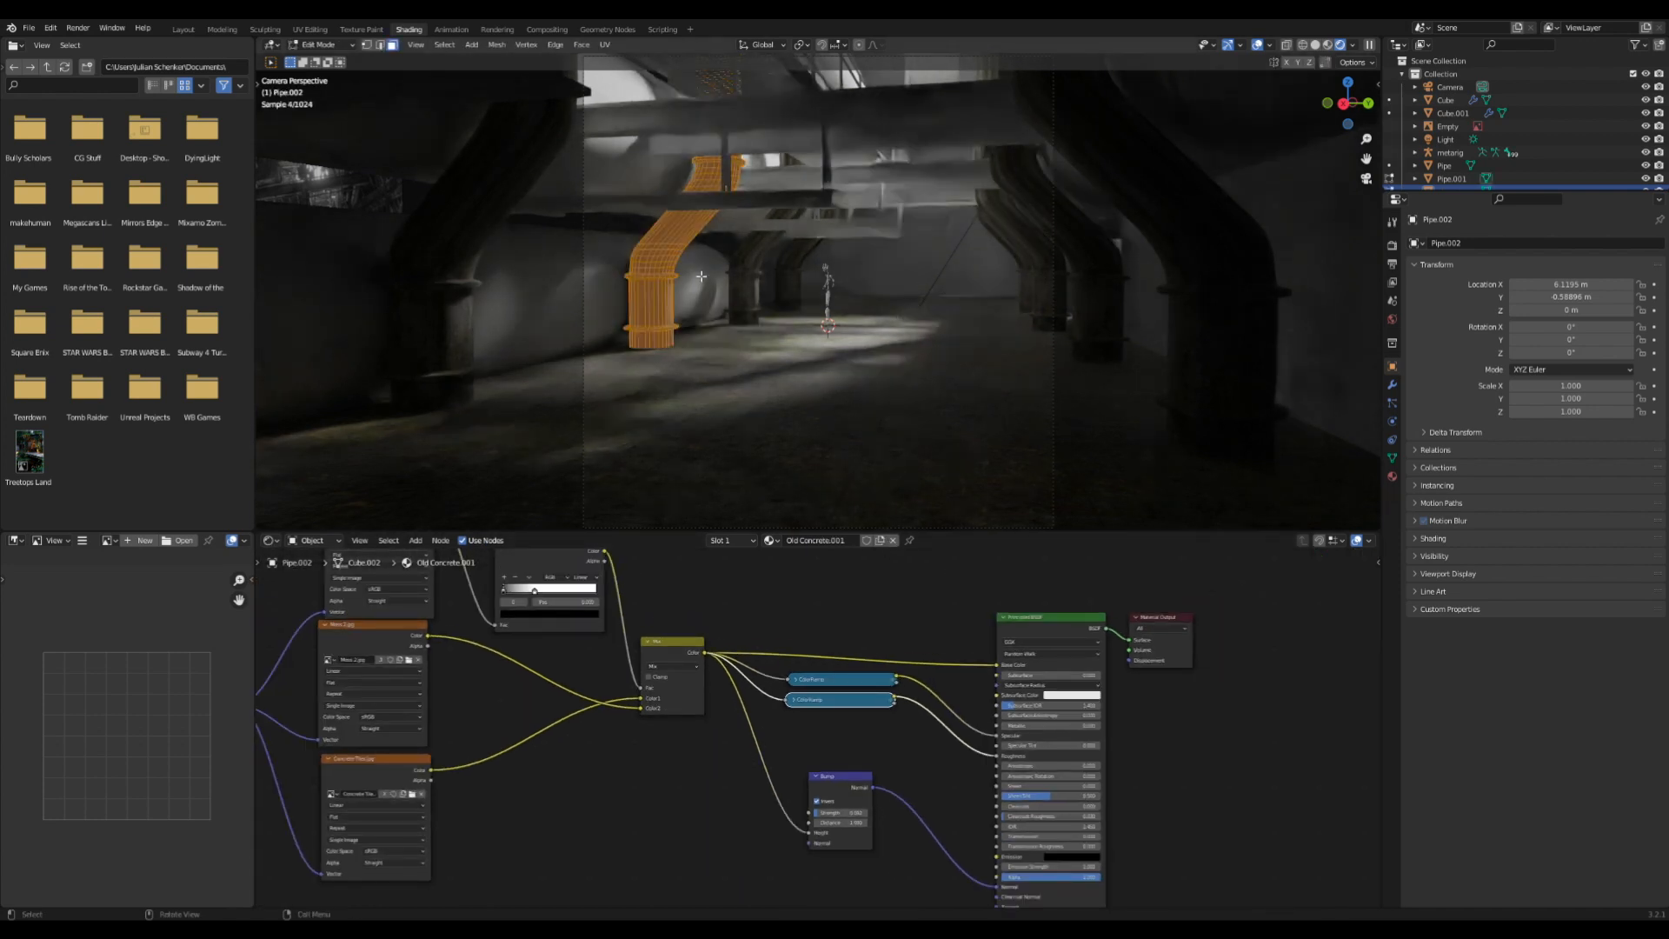
key("u")
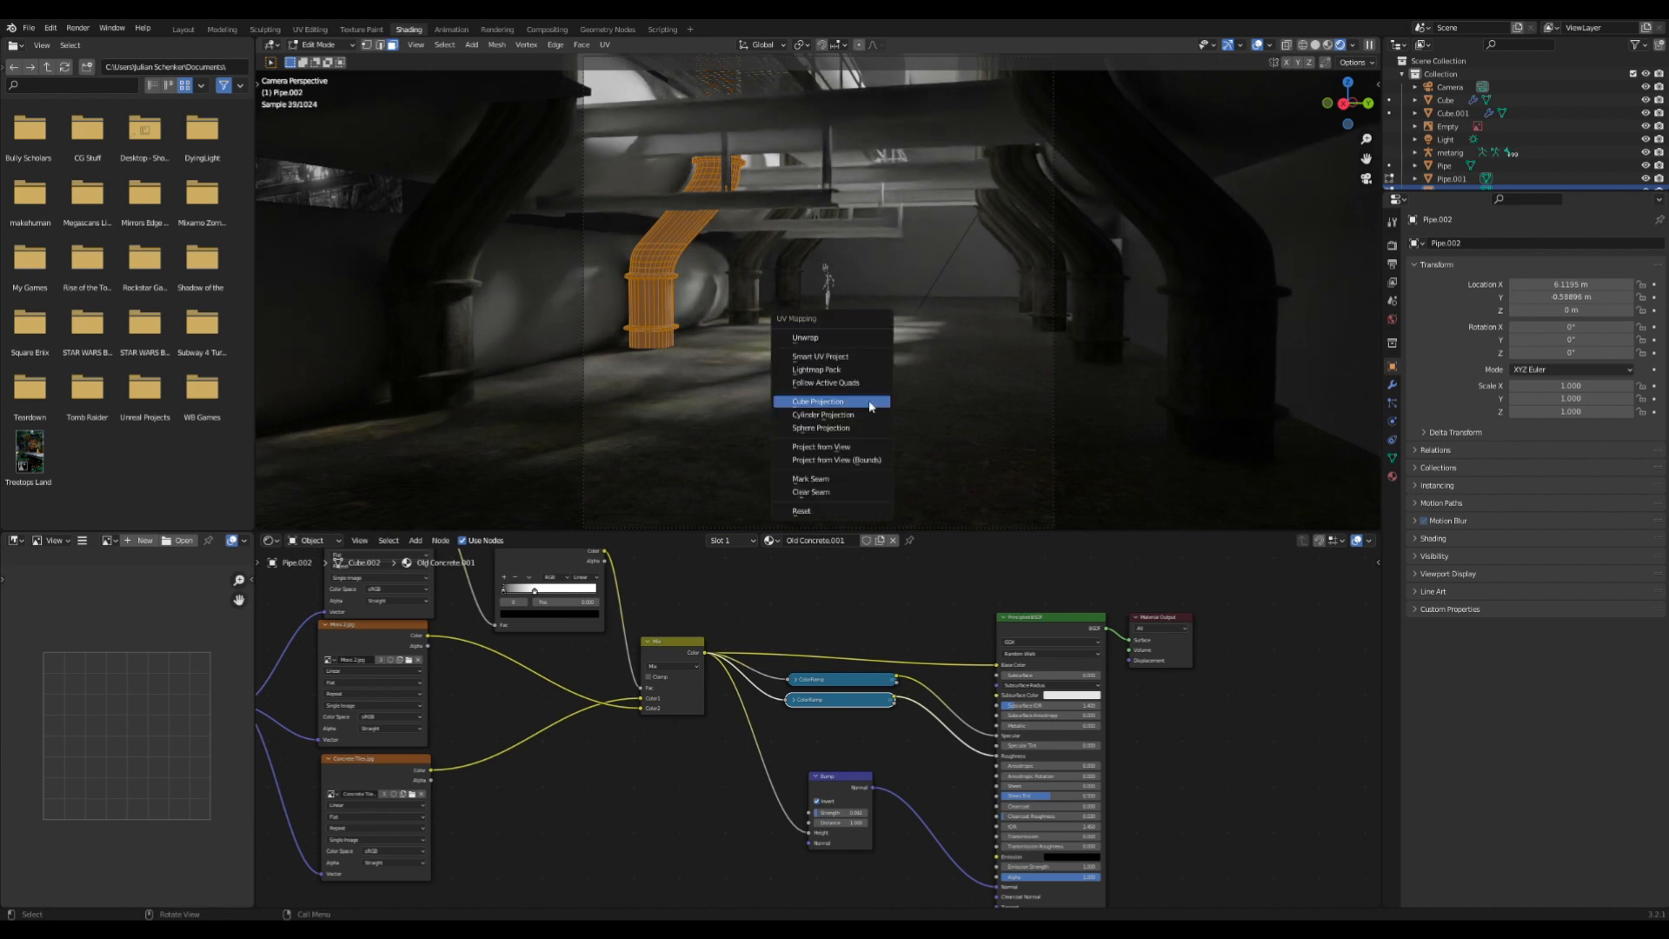
left_click(873, 404)
key("Tab")
scroll(859, 380, "up", 3)
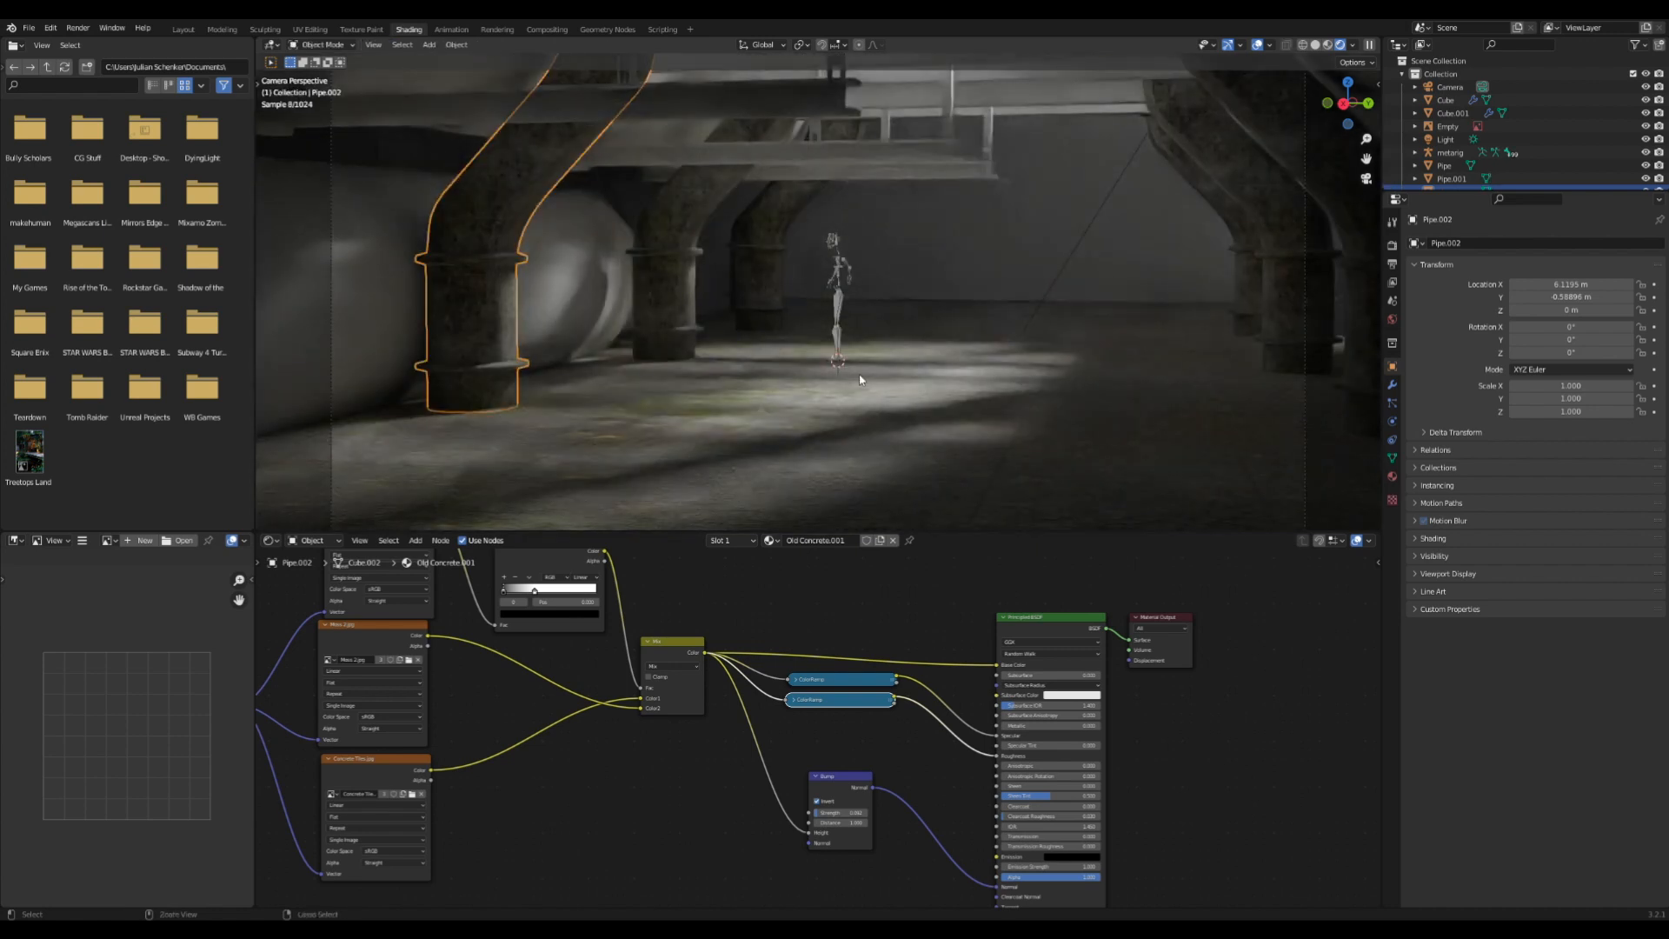
key("ctrl+s")
scroll(516, 184, "down", 2)
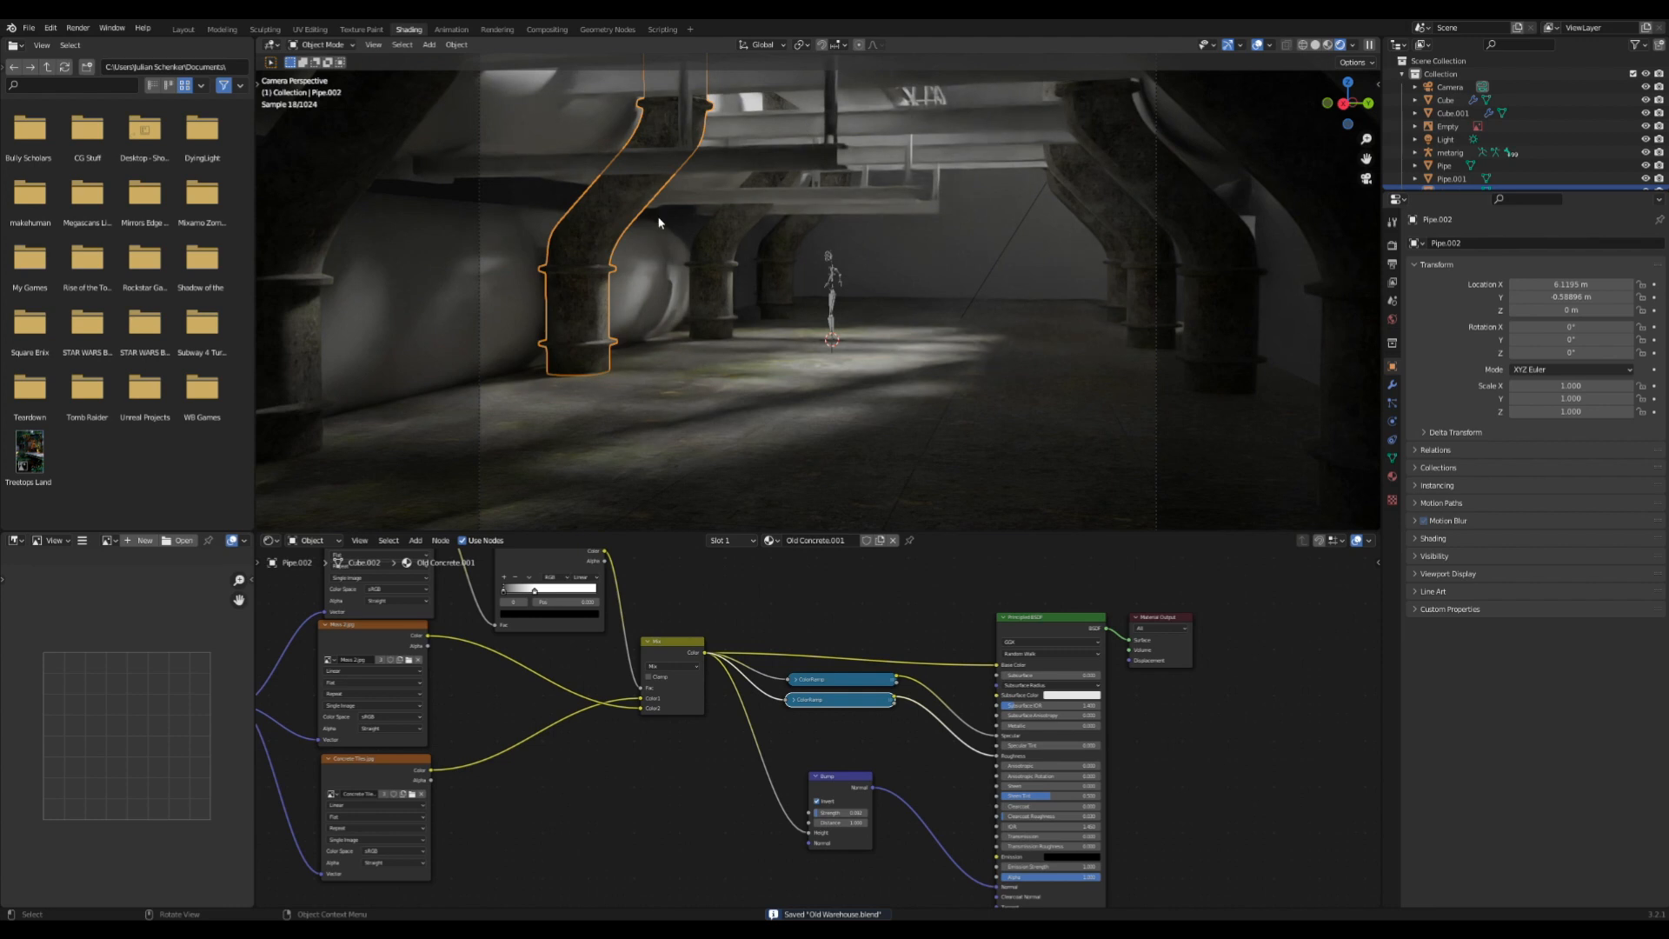
- Assign the Old Concrete.001 material to the large horizontal pipe behind the left-hand columns
scroll(606, 250, "down", 2)
left_click(600, 257)
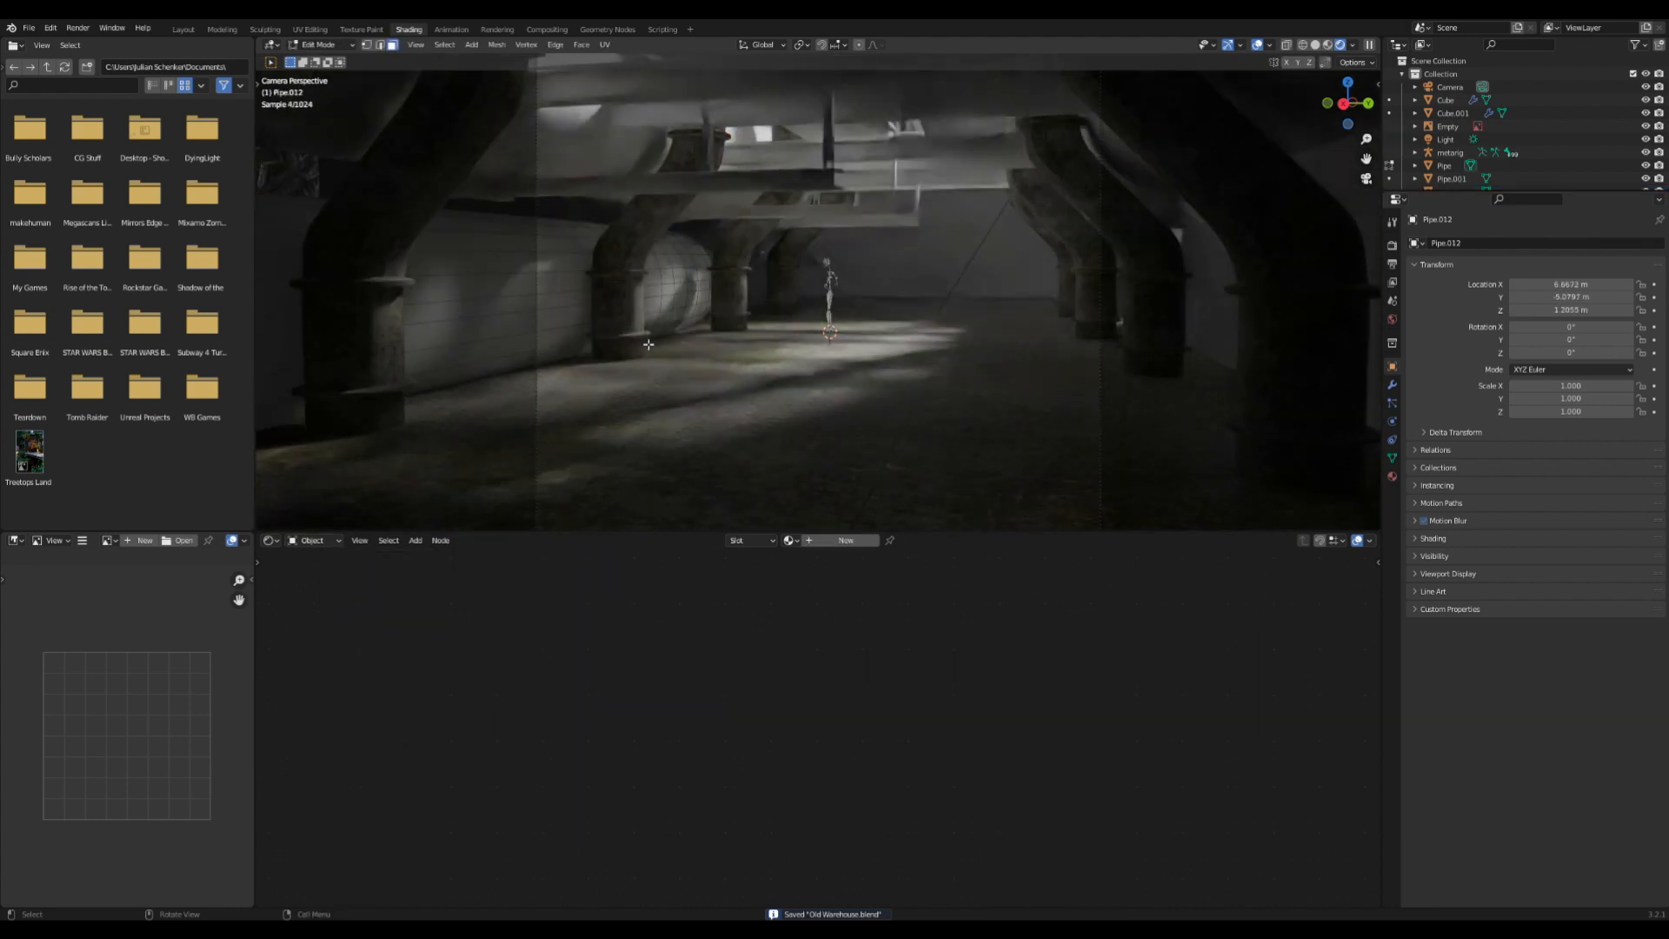
left_click(788, 541)
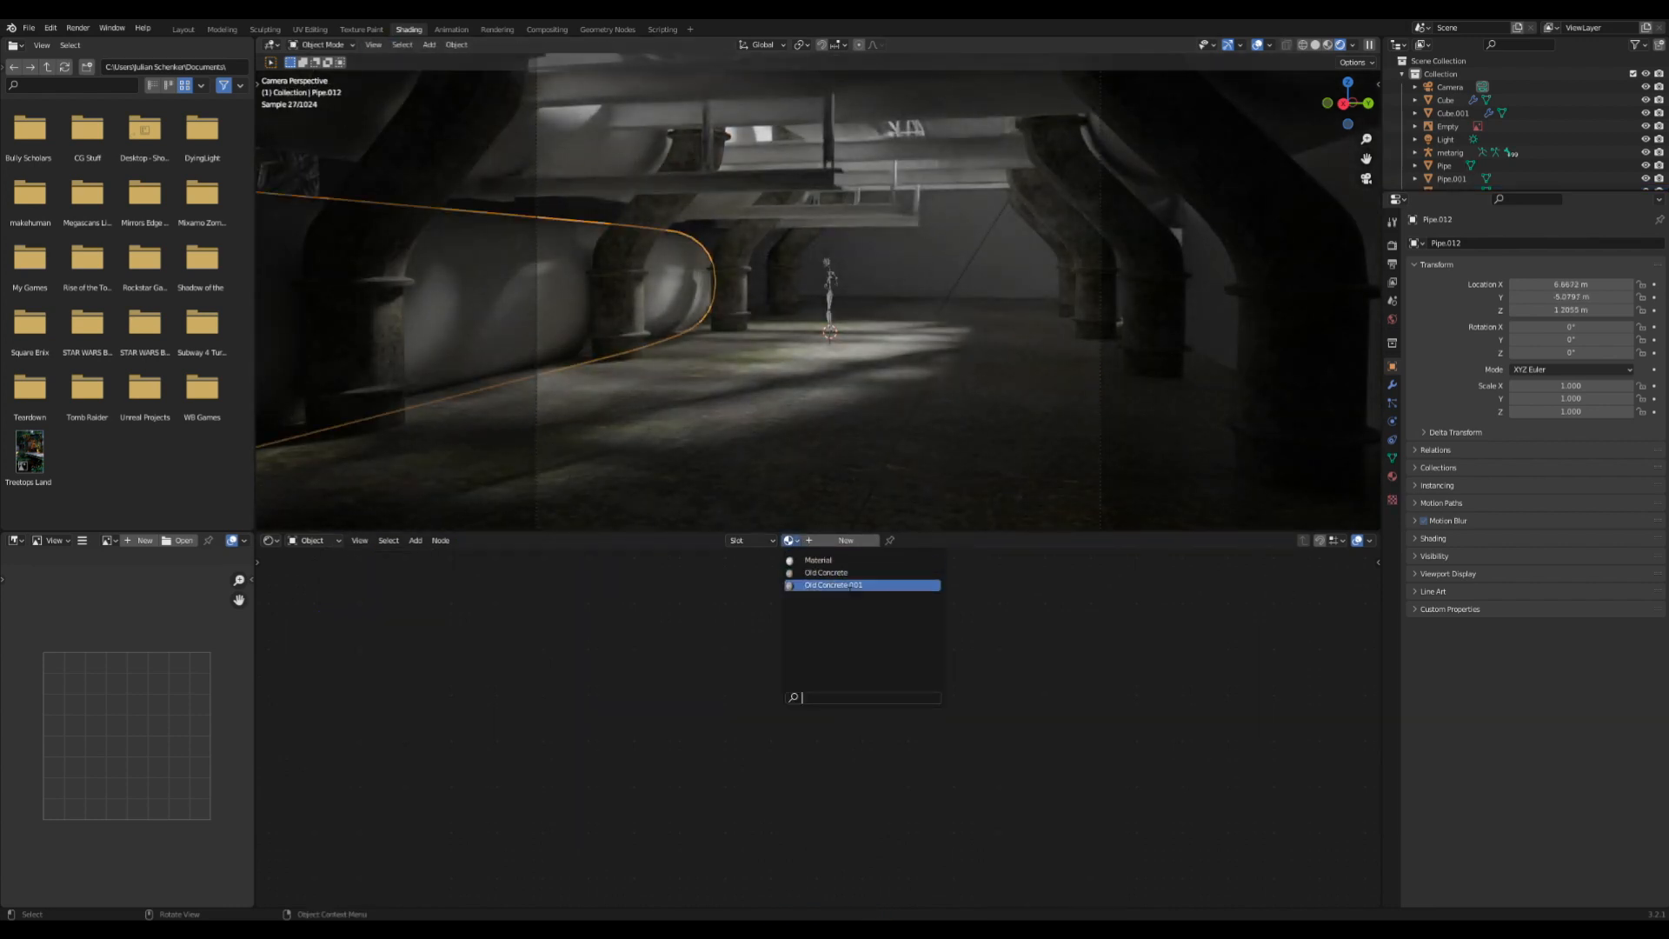
left_click(835, 581)
- Unwrap the large horizontal pipe's entire mesh with Cube Projection and save the file
key("Tab")
key("a")
key("u")
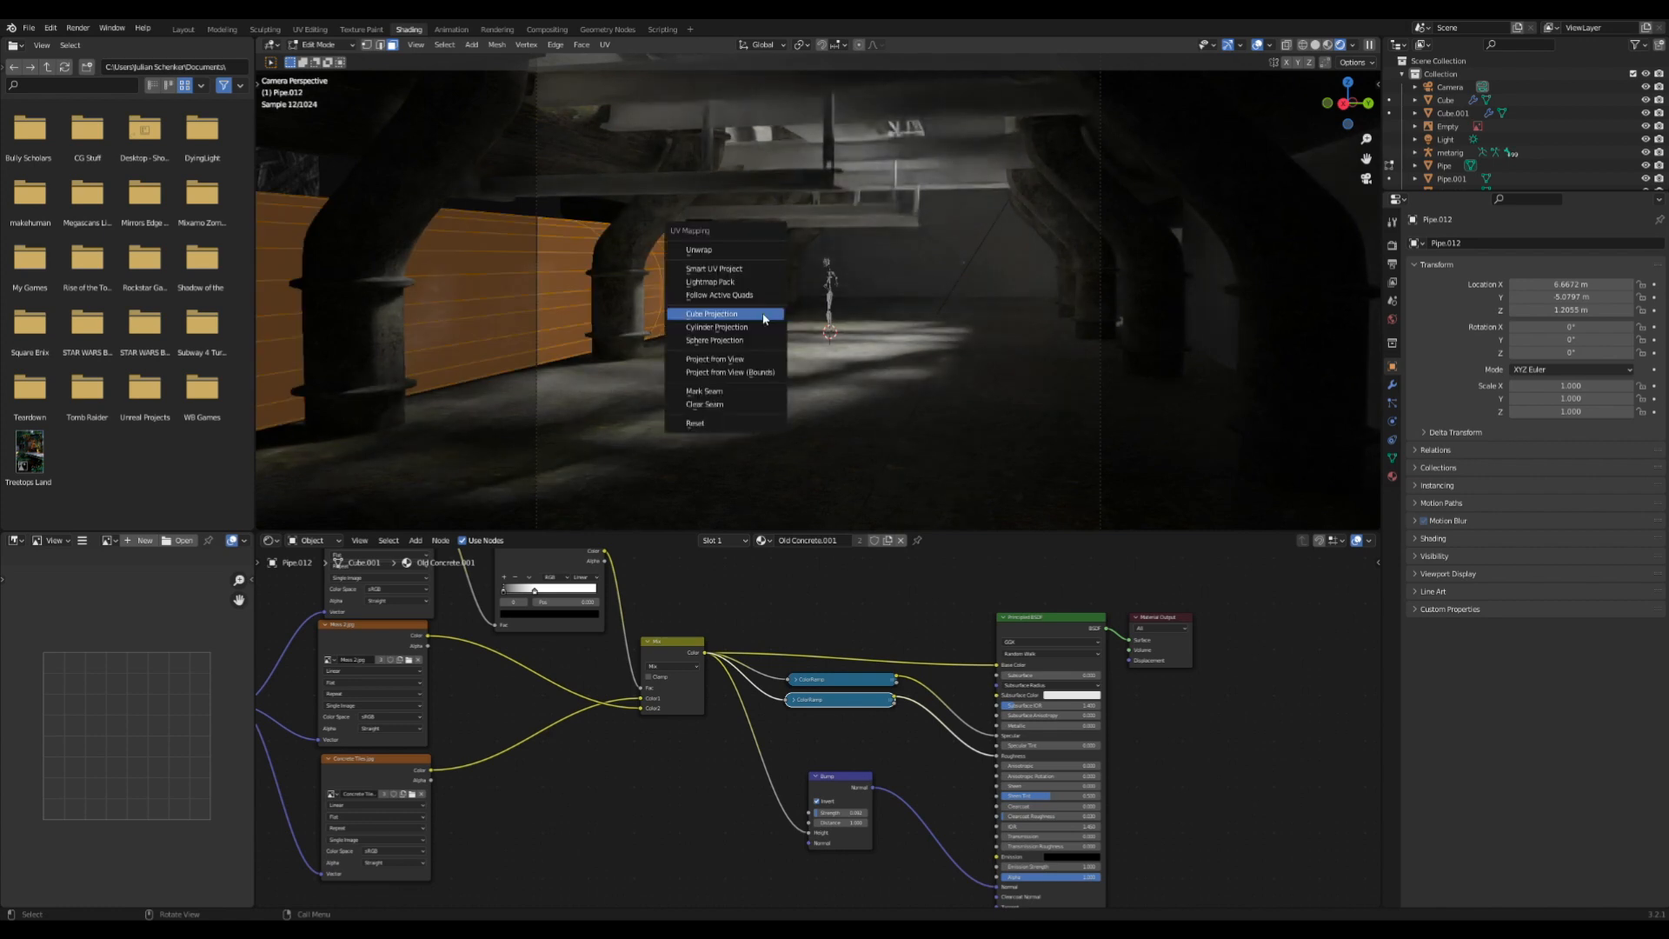
left_click(765, 315)
key("Tab")
key("ctrl+s")
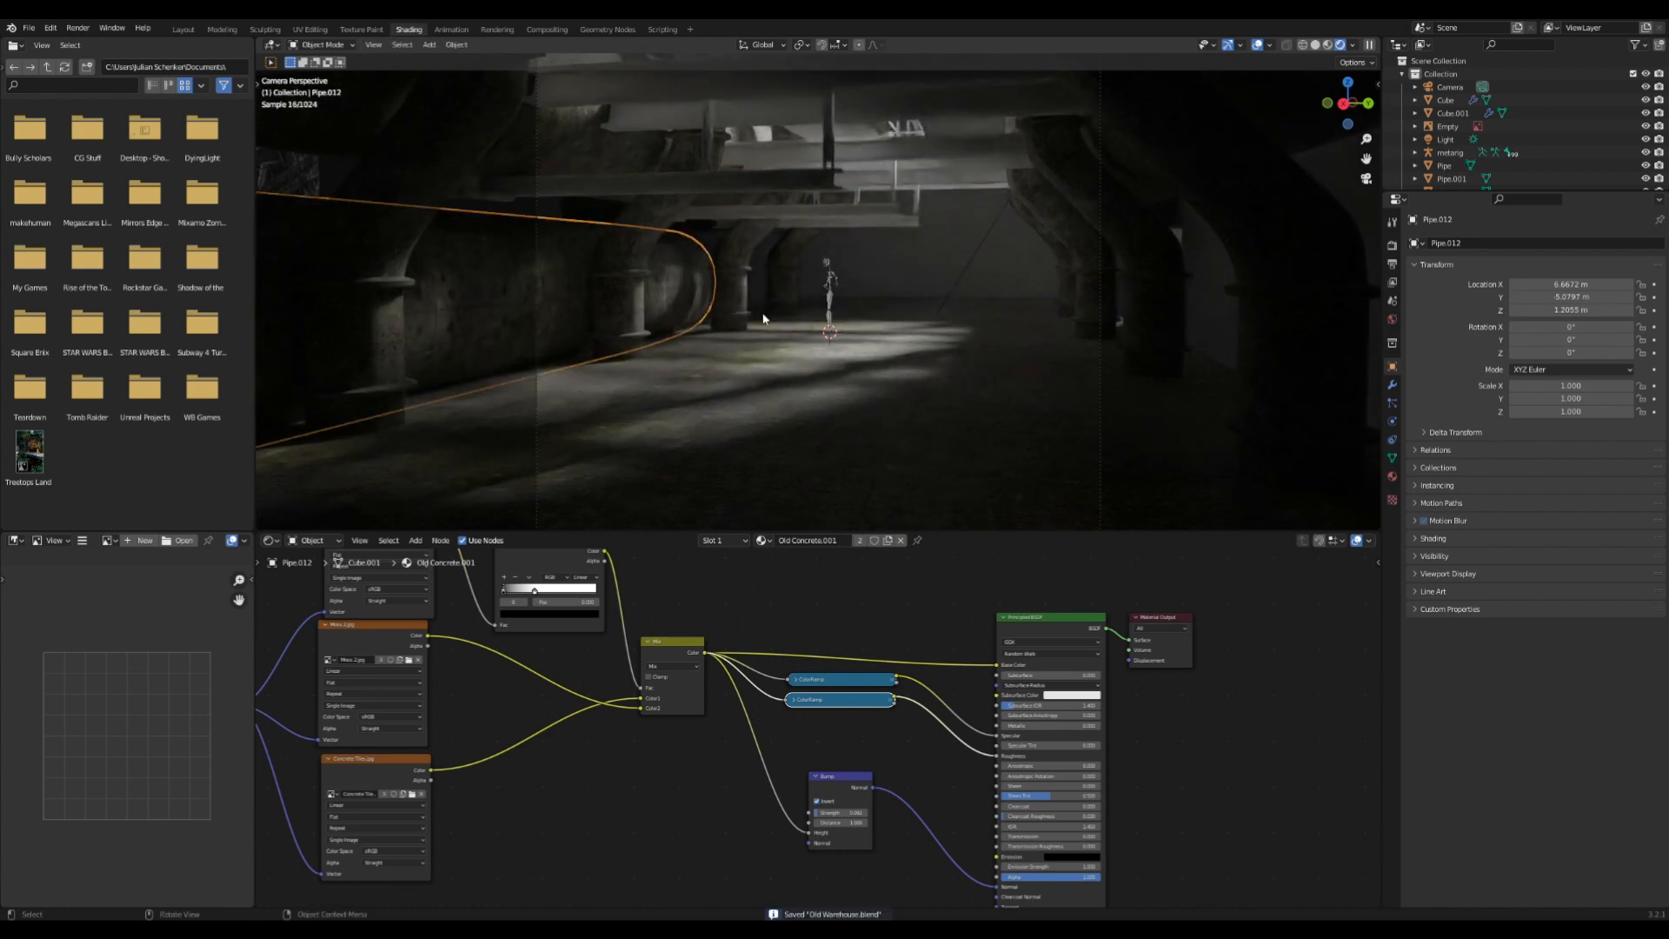
- Create a new material on the crossbeam nearest the camera and name it Metal Beam
left_click(935, 176)
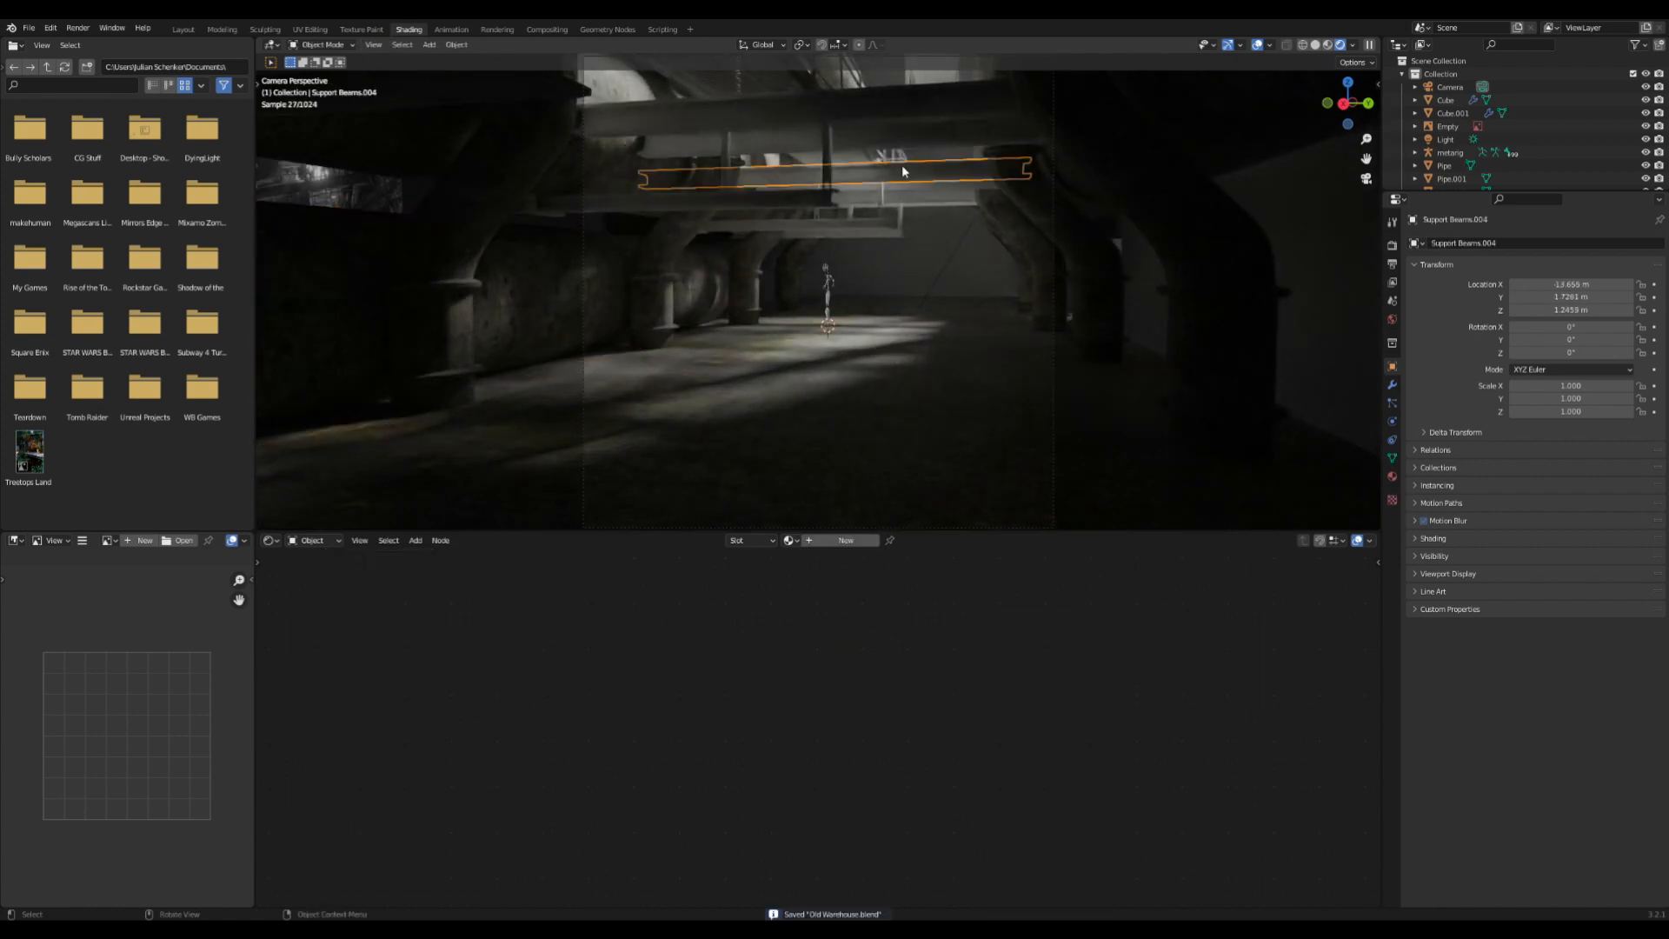
left_click(857, 125)
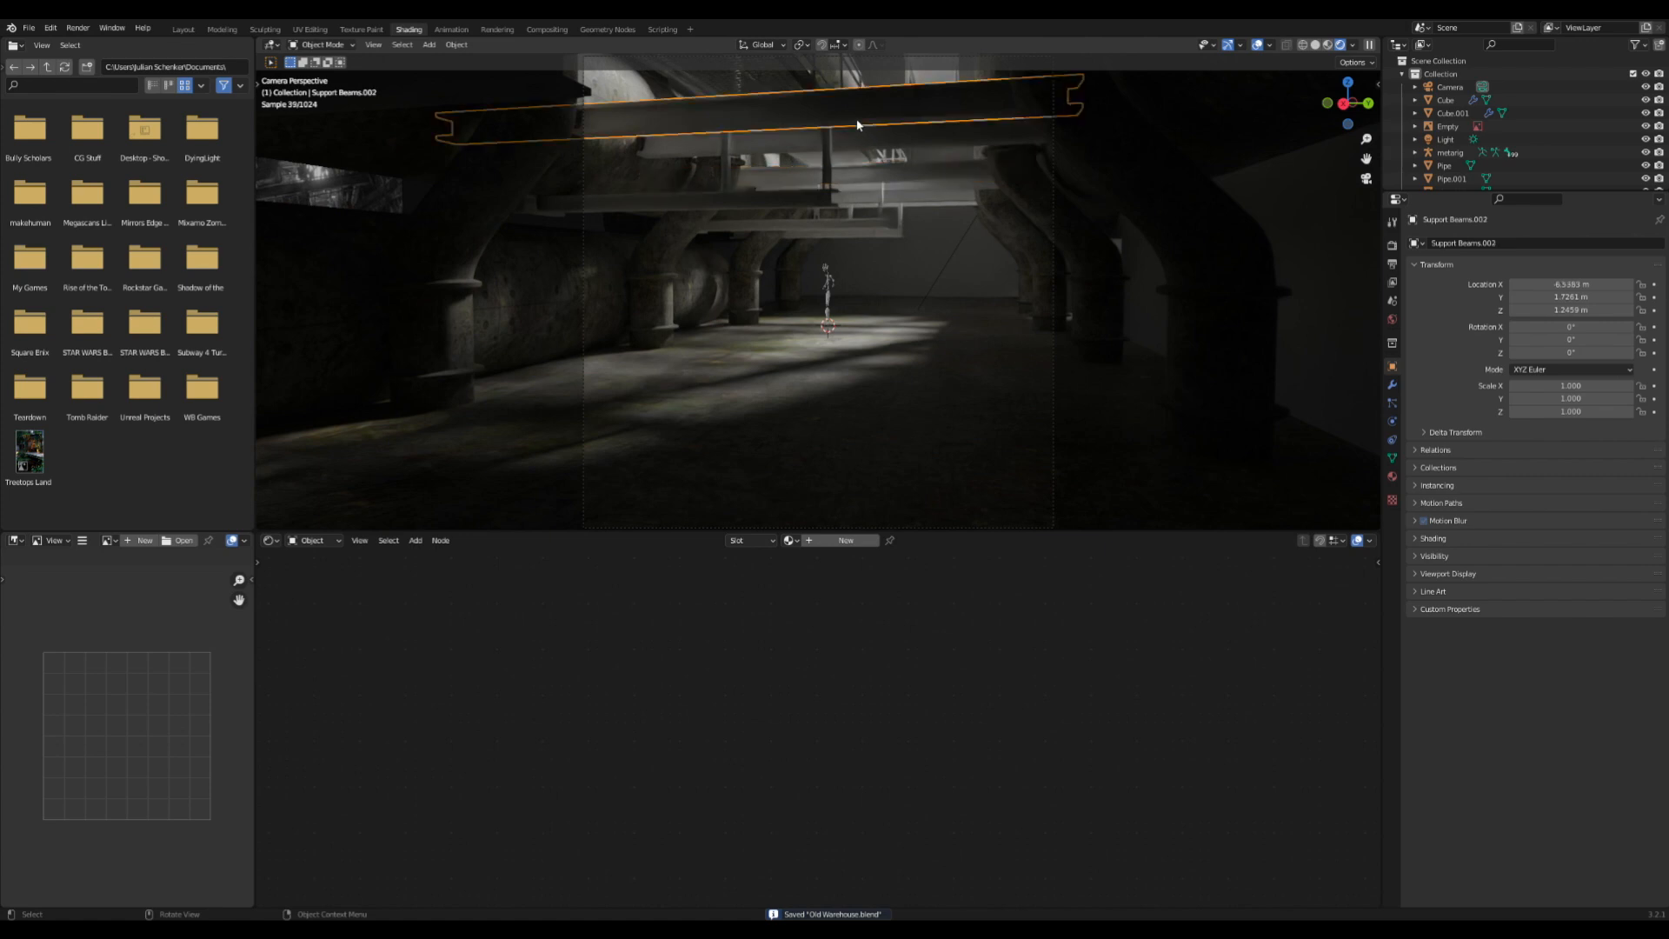
left_click(838, 539)
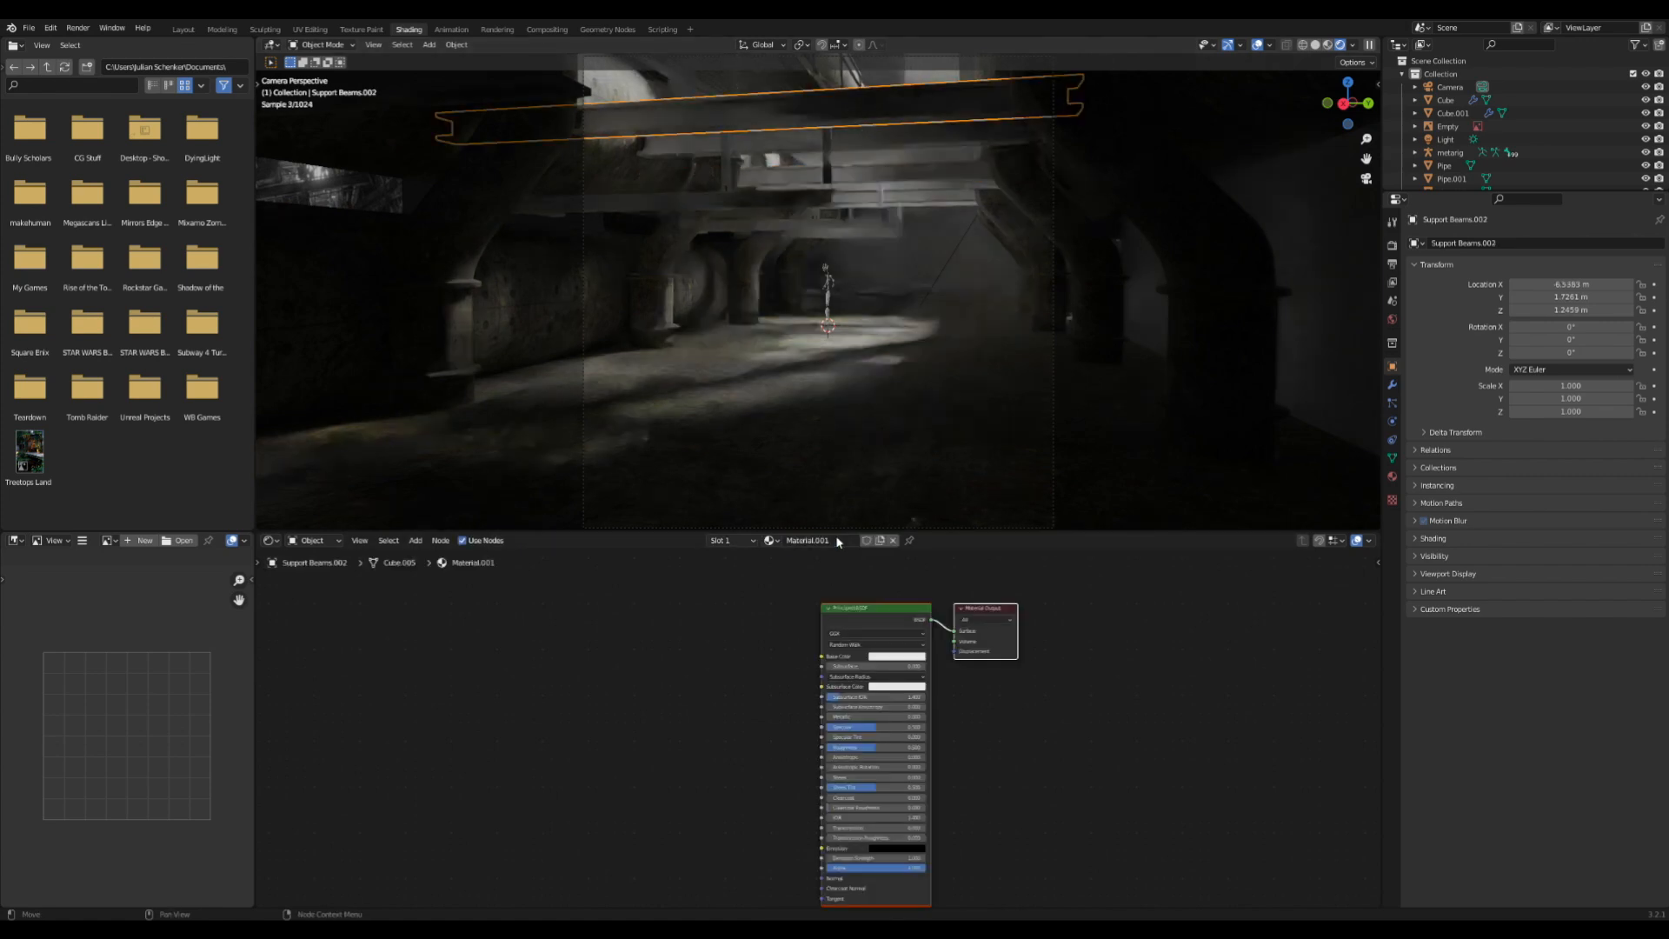
double_click(838, 539)
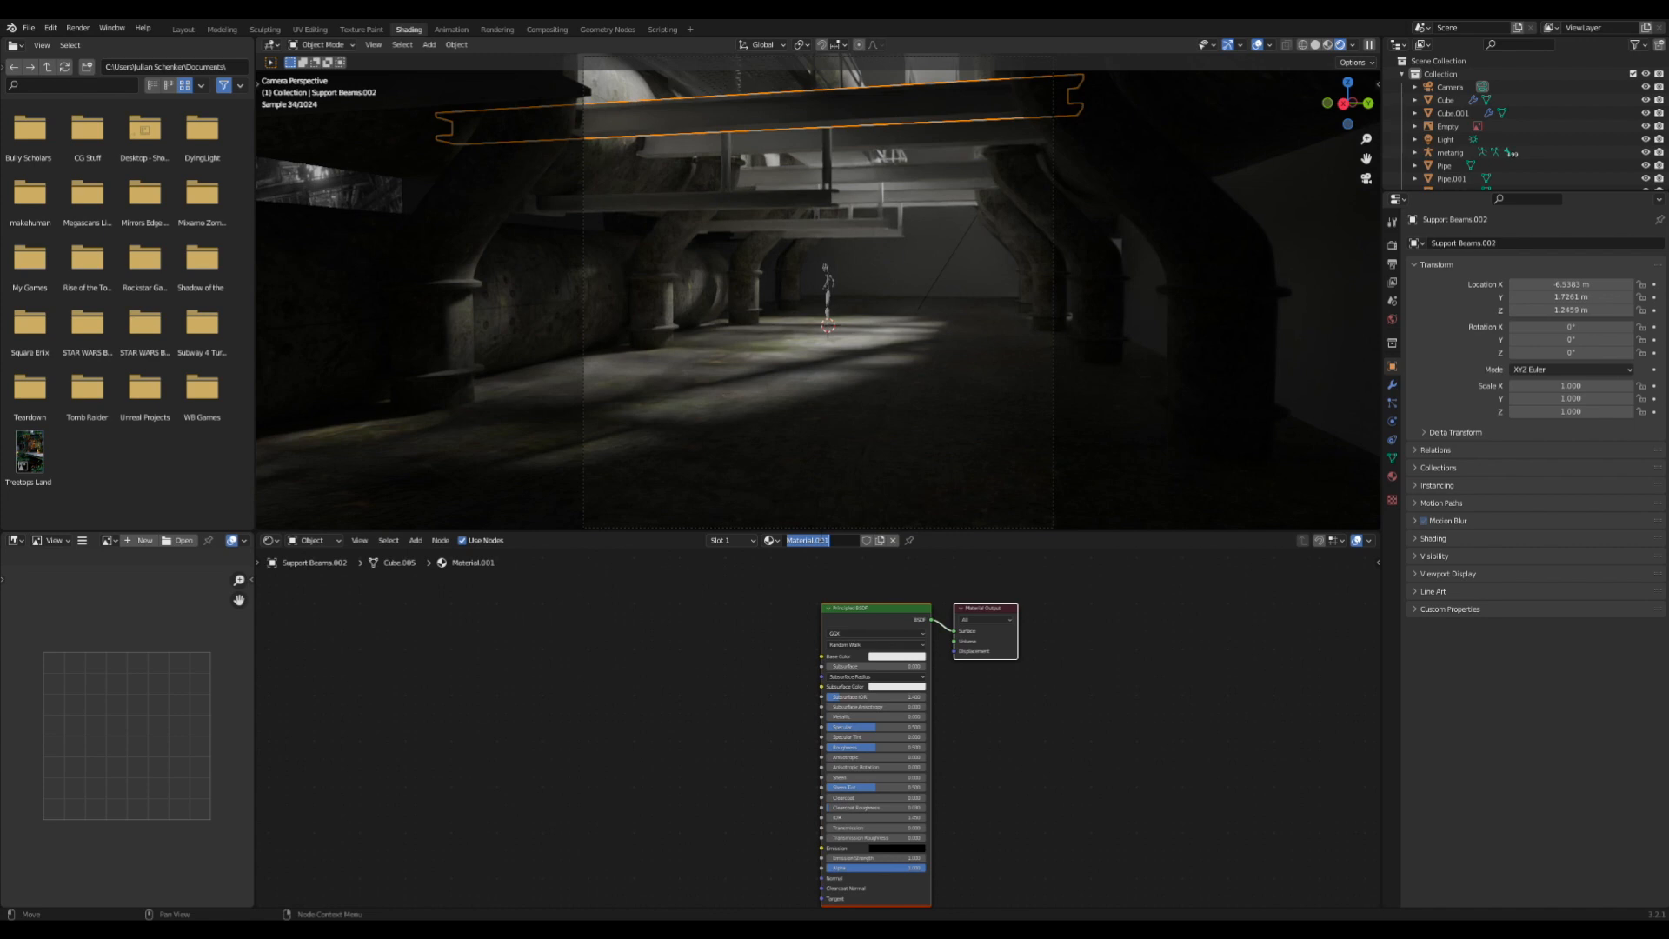
type("Metal Beam")
key("Return")
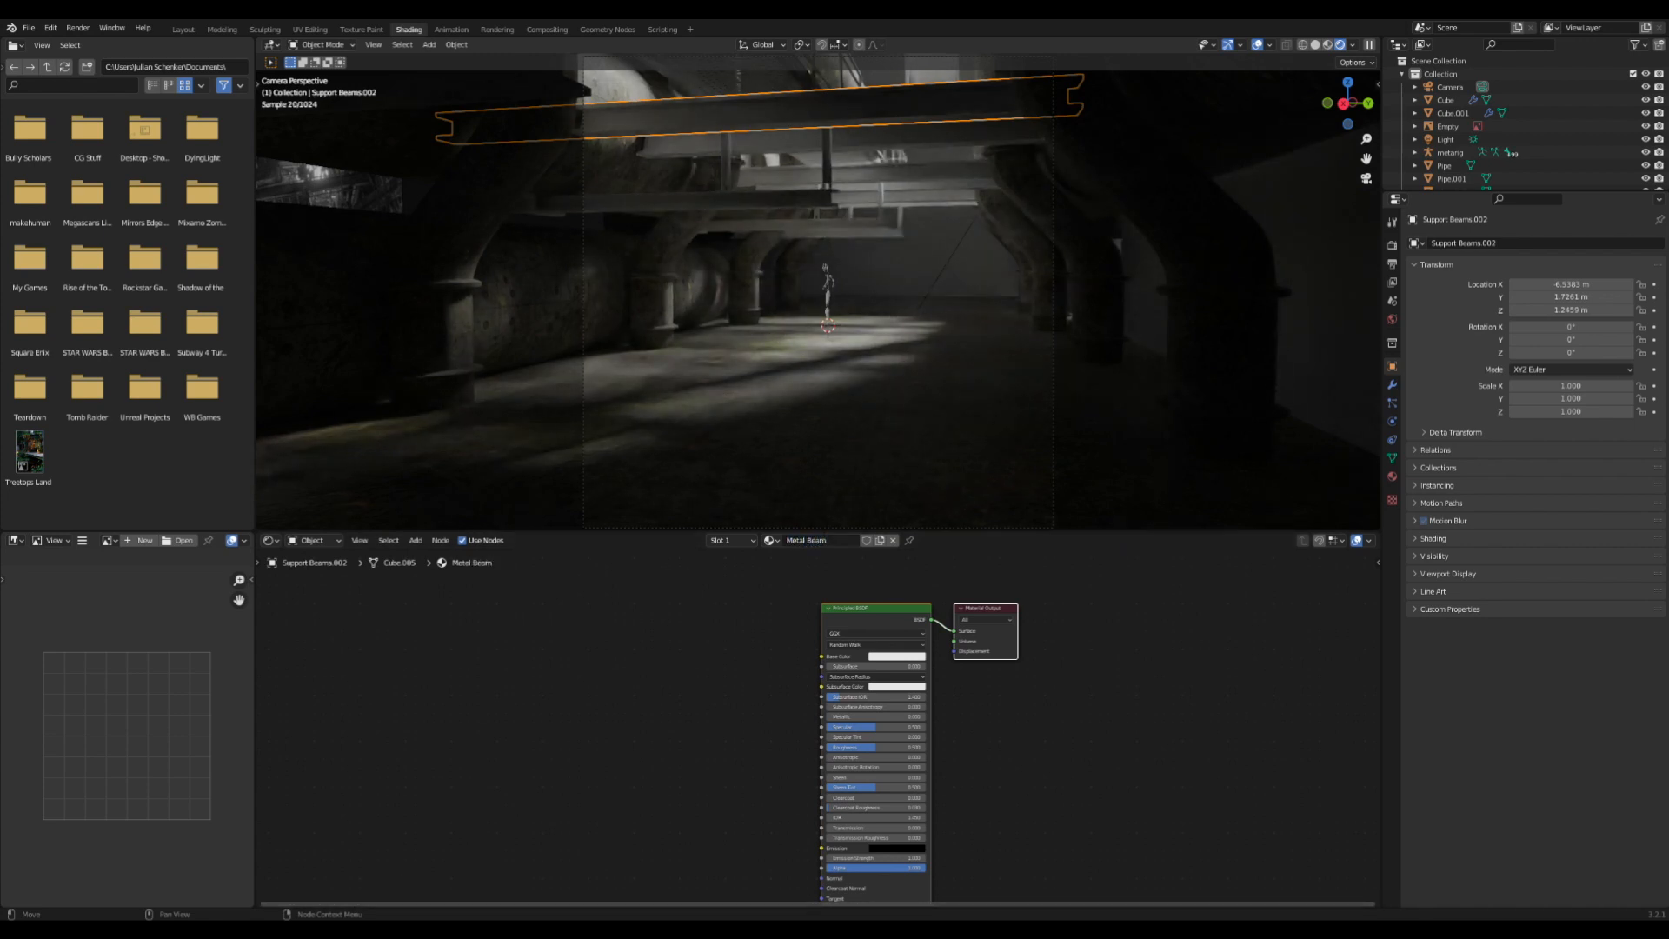
- Add the Dirty Metal.jpg image texture to Metal Beam and feed its color into the shader's Base Color
left_click_drag(503, 722, 505, 723)
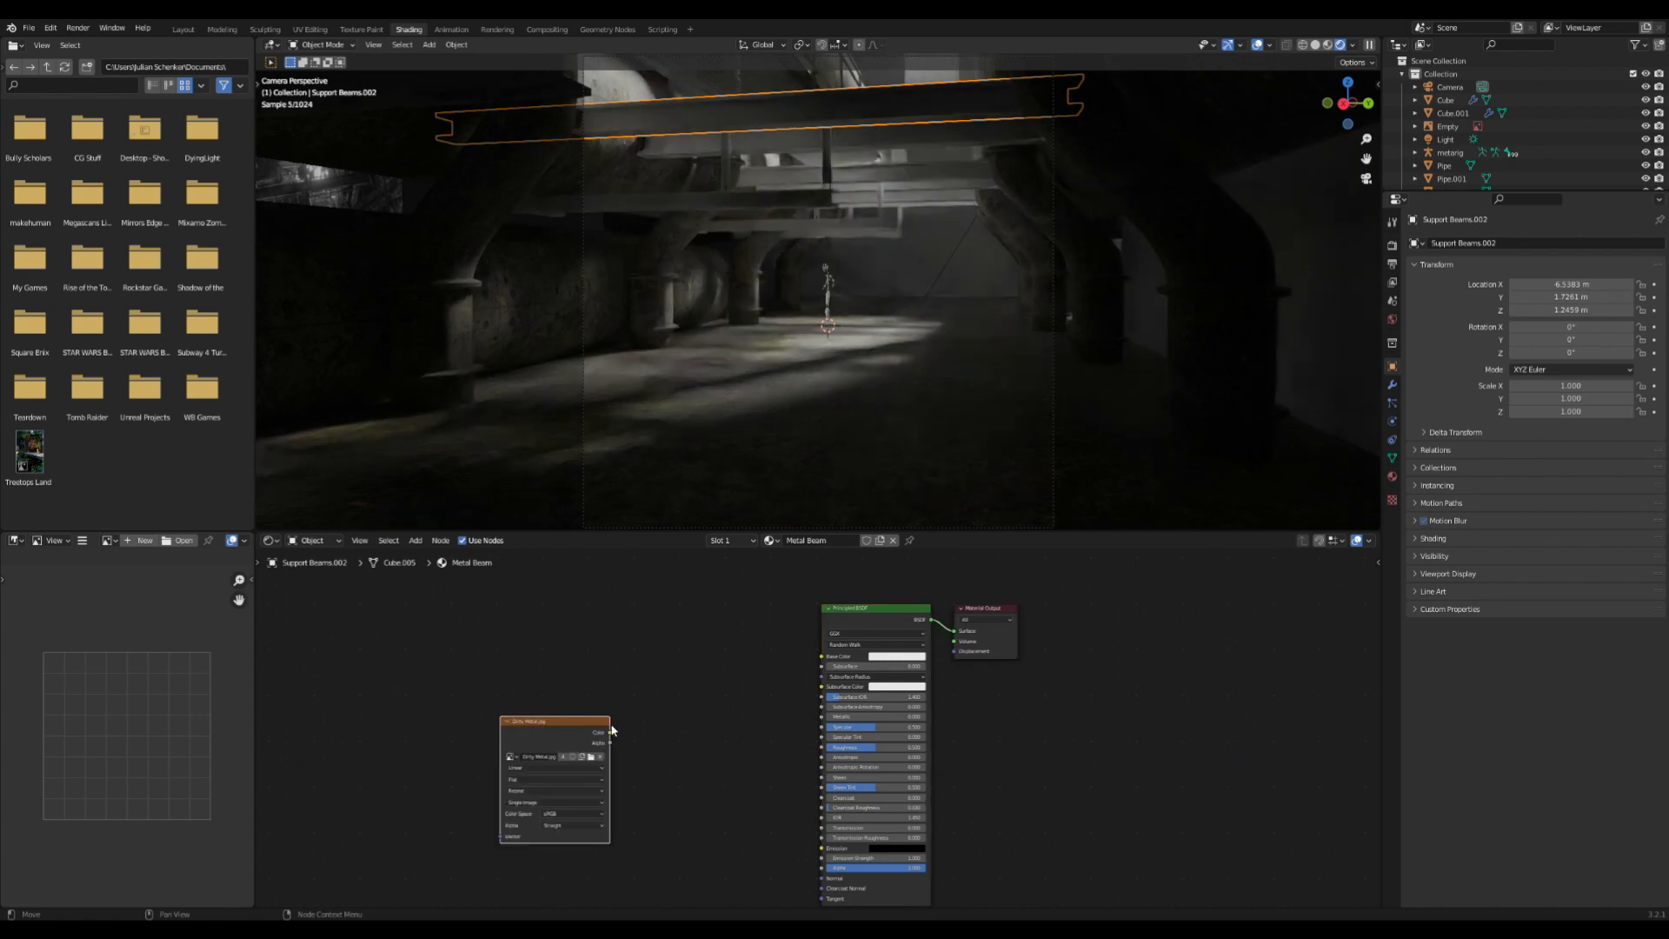
left_click_drag(614, 731, 821, 657)
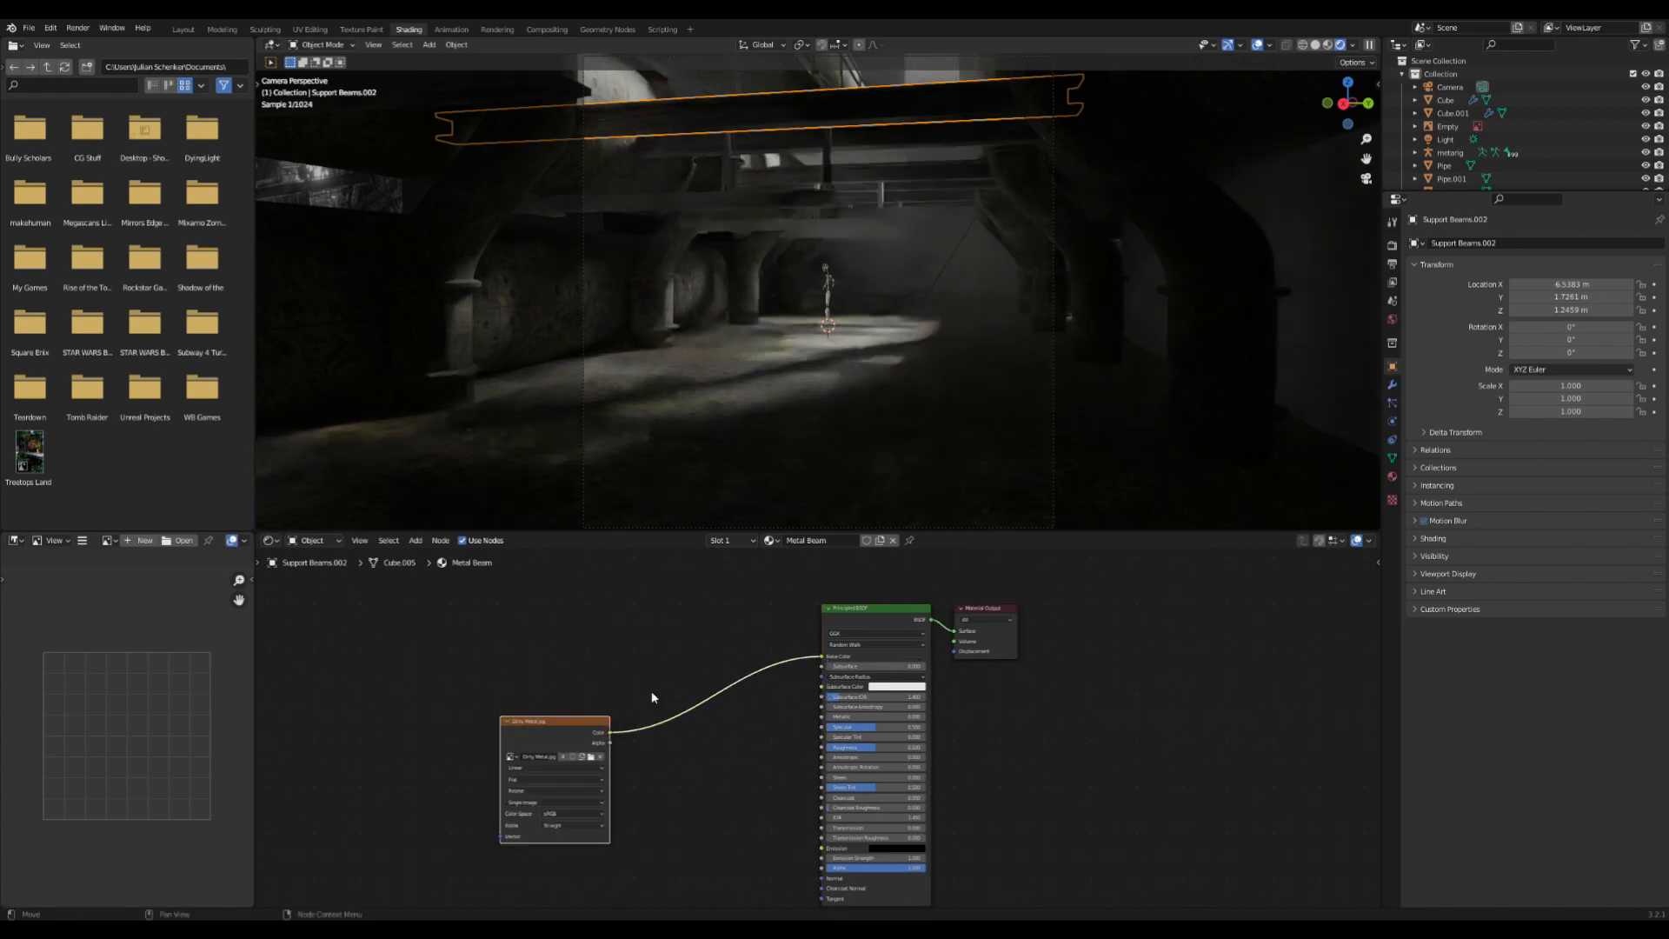
left_click_drag(532, 730, 587, 696)
- Unwrap the nearest crossbeam's mesh with Cube Projection, inspect it up close and save the file
key("Tab")
key("u")
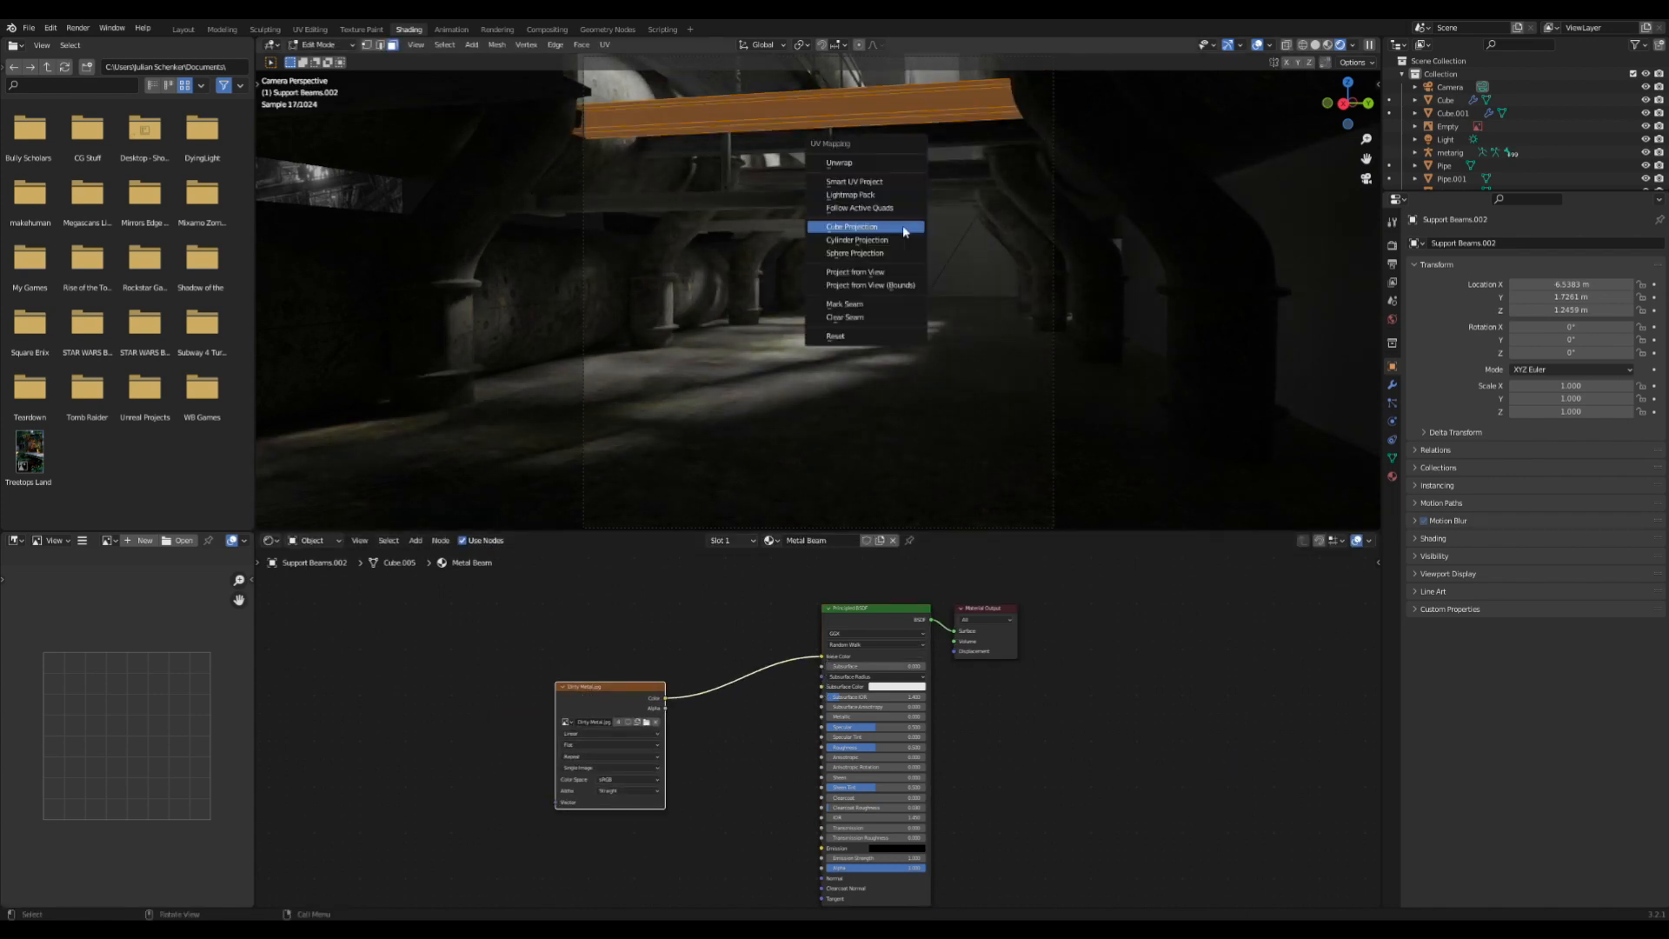
left_click(903, 227)
key("Tab")
middle_click_drag(903, 224, 910, 209)
scroll(910, 212, "up", 4)
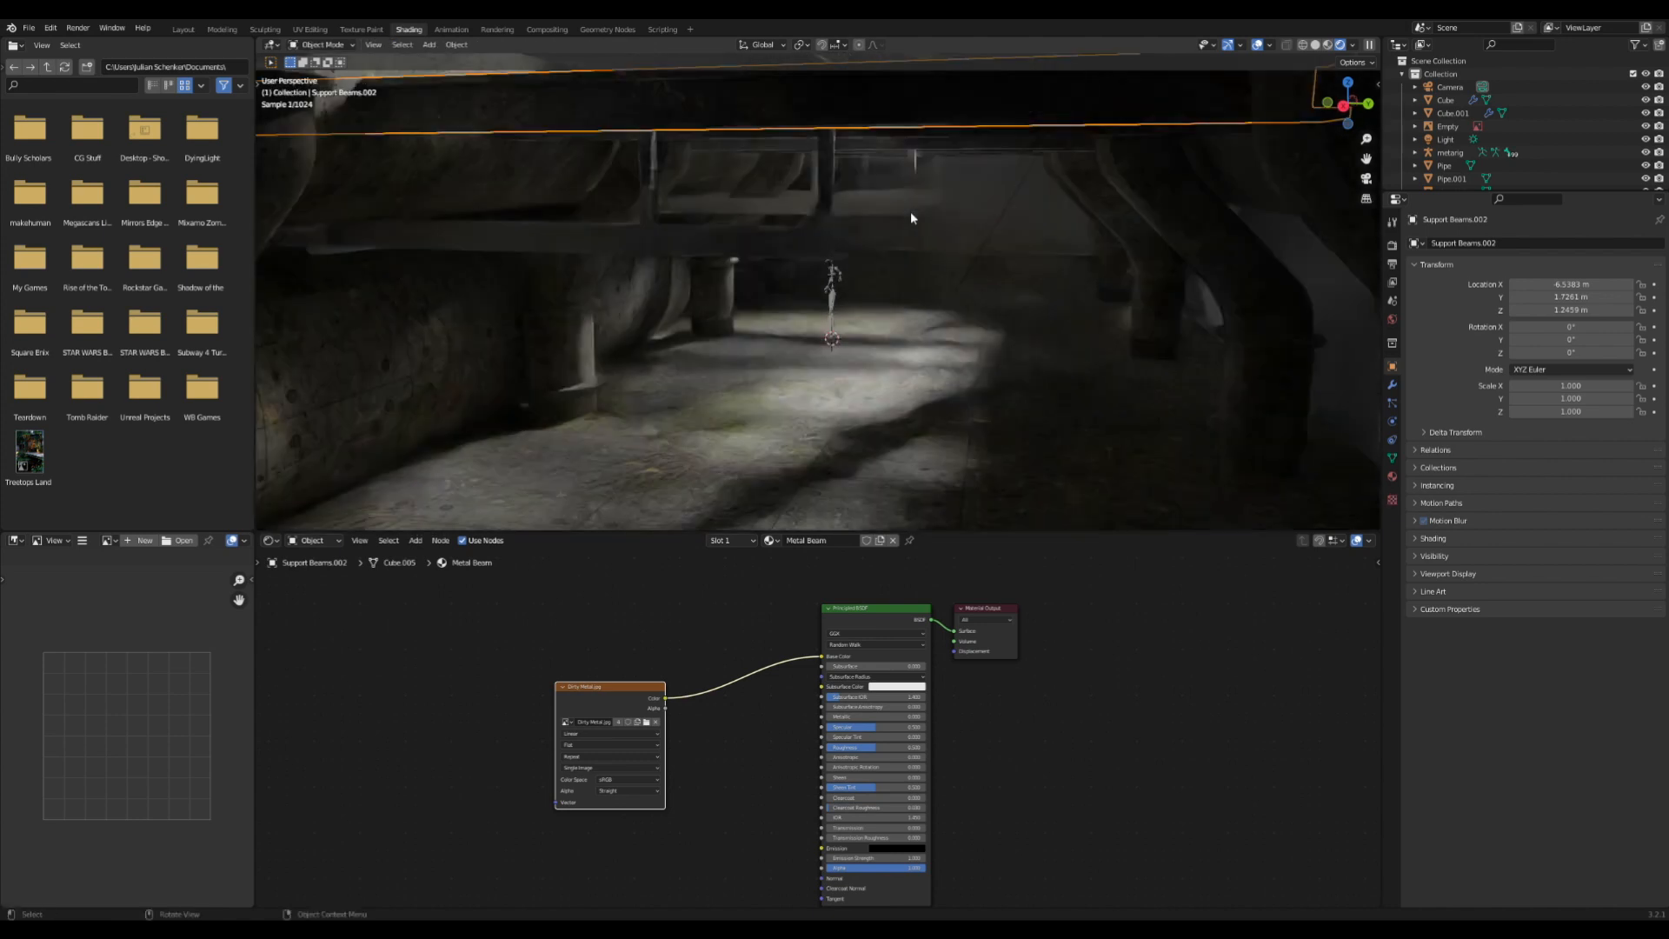
key("ctrl+s")
left_click(1366, 178)
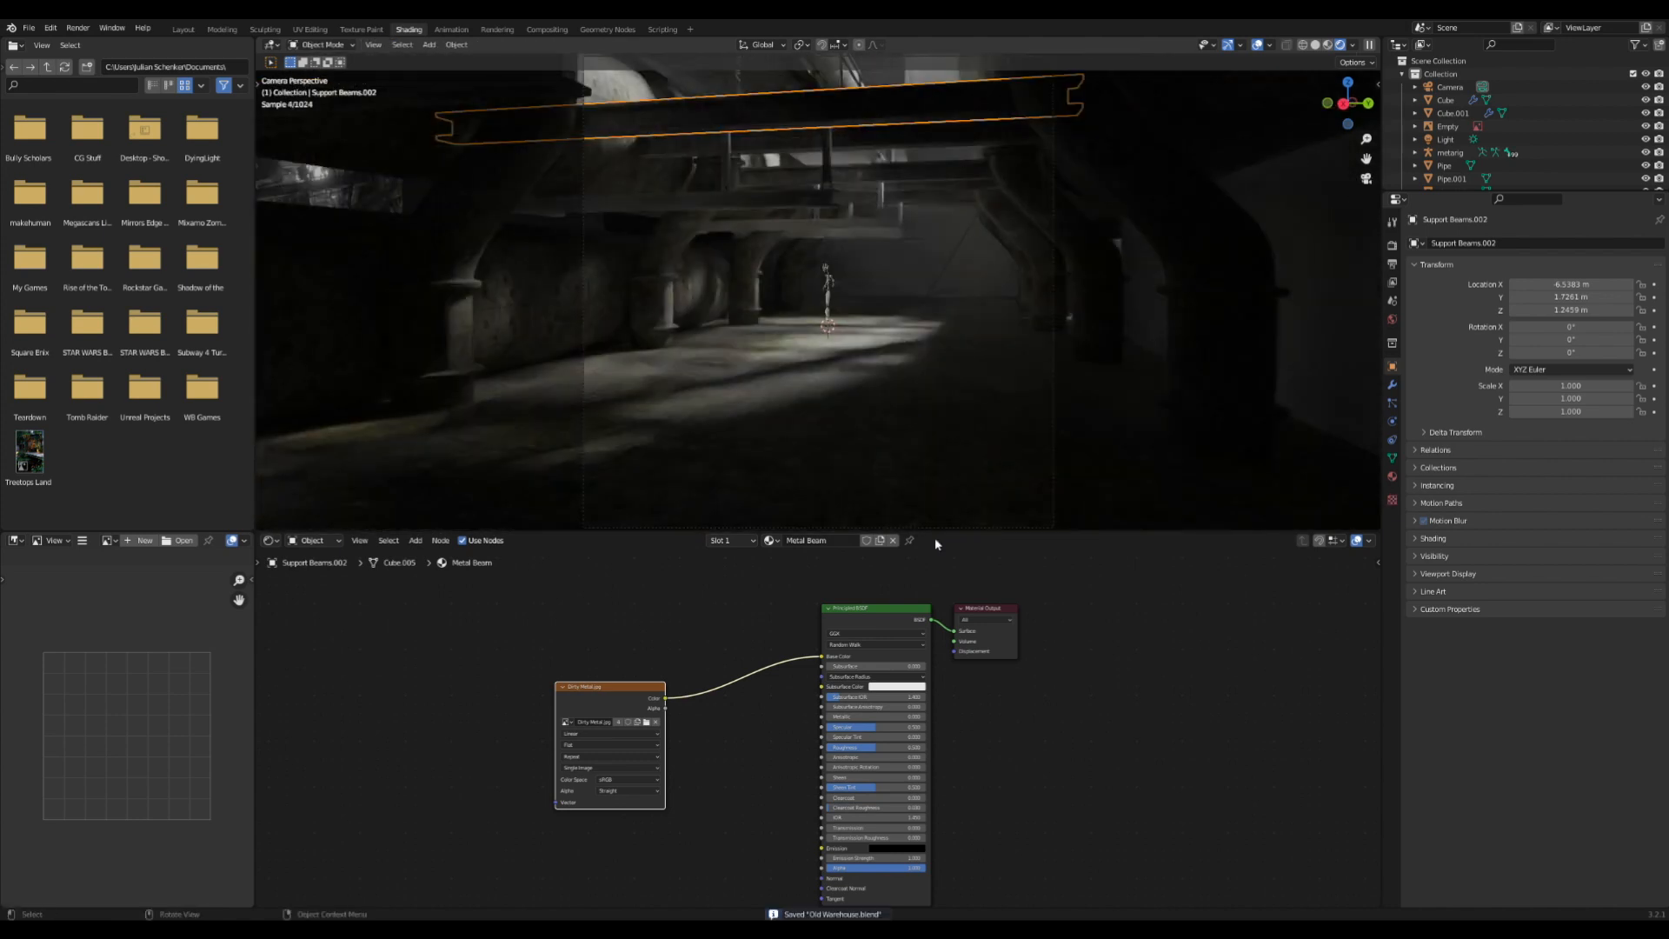
- Feed the Dirty Metal.jpg color into Roughness, set Metallic to 0.682 and Specular to 0.245, and save
scroll(822, 721, "up", 2)
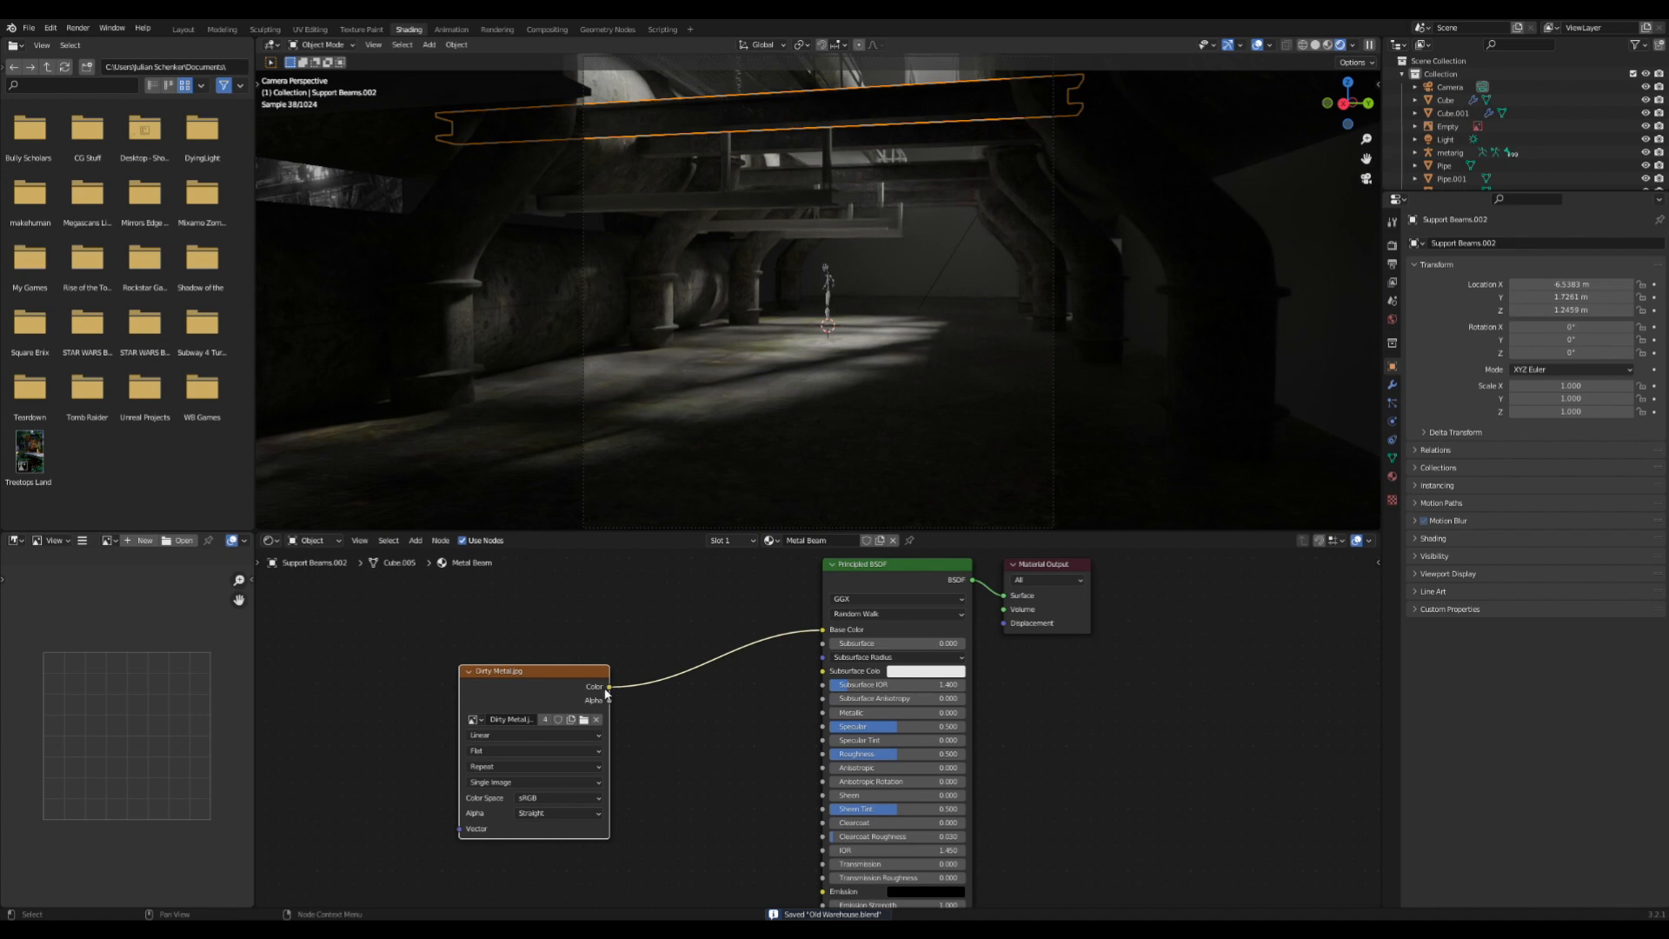
left_click_drag(606, 693, 945, 713)
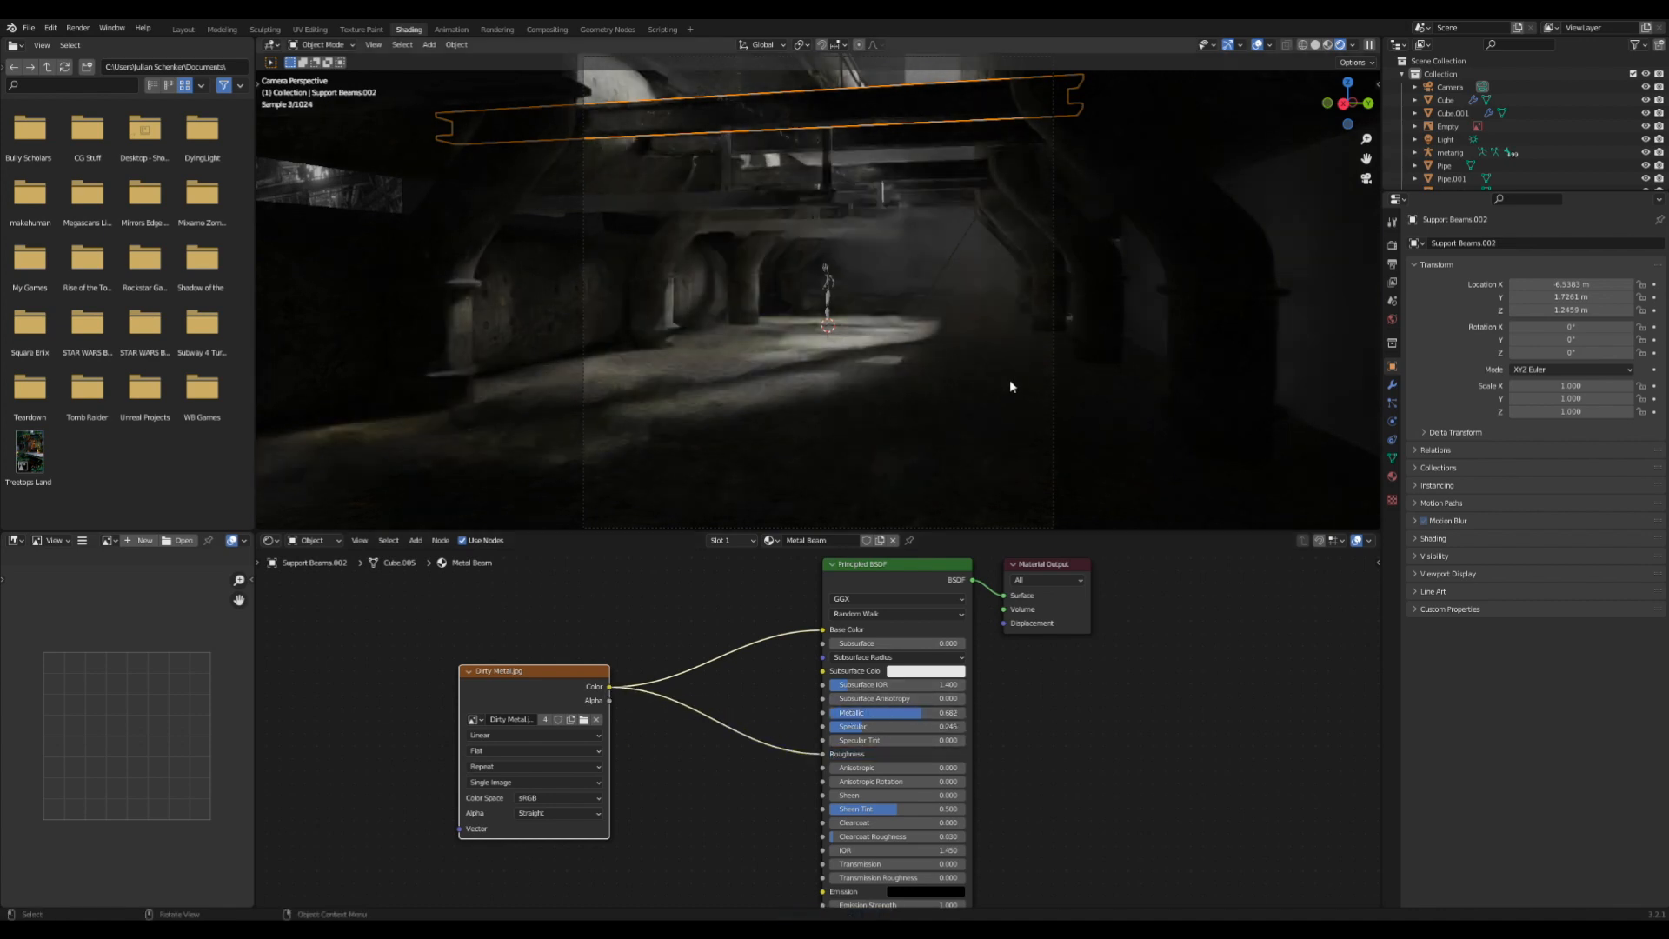
key("ctrl+s")
- Assign the existing Metal Beam material to the support beams with vertical posts beneath the walkway
left_click(864, 212)
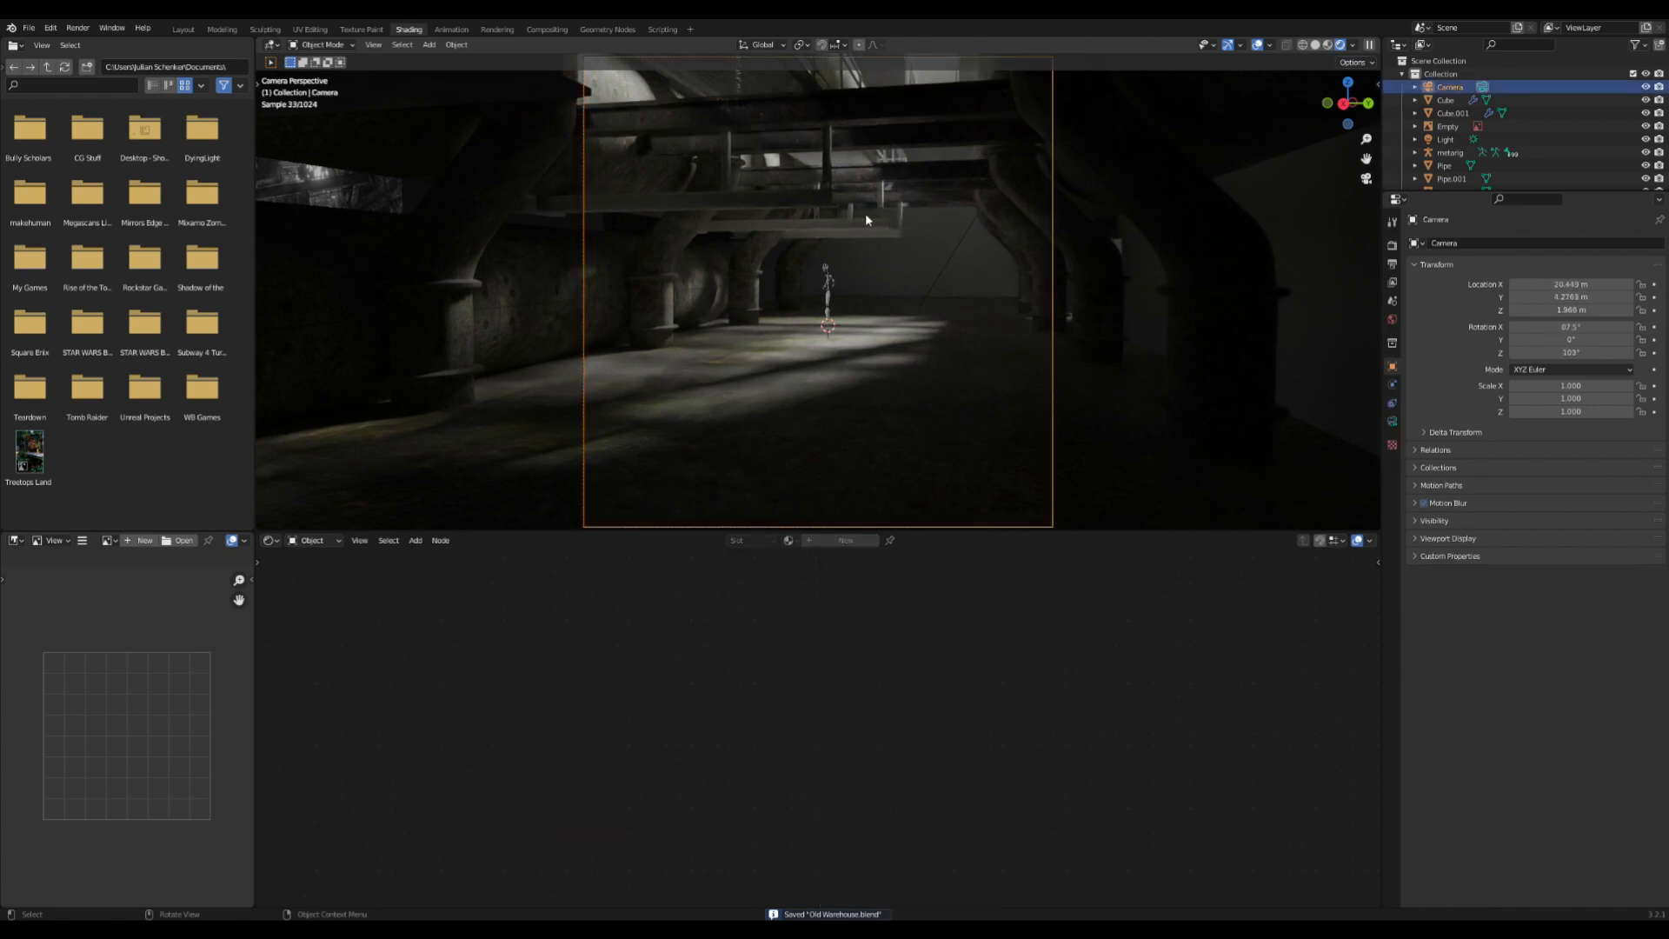
left_click(876, 217)
left_click(878, 222)
left_click(787, 541)
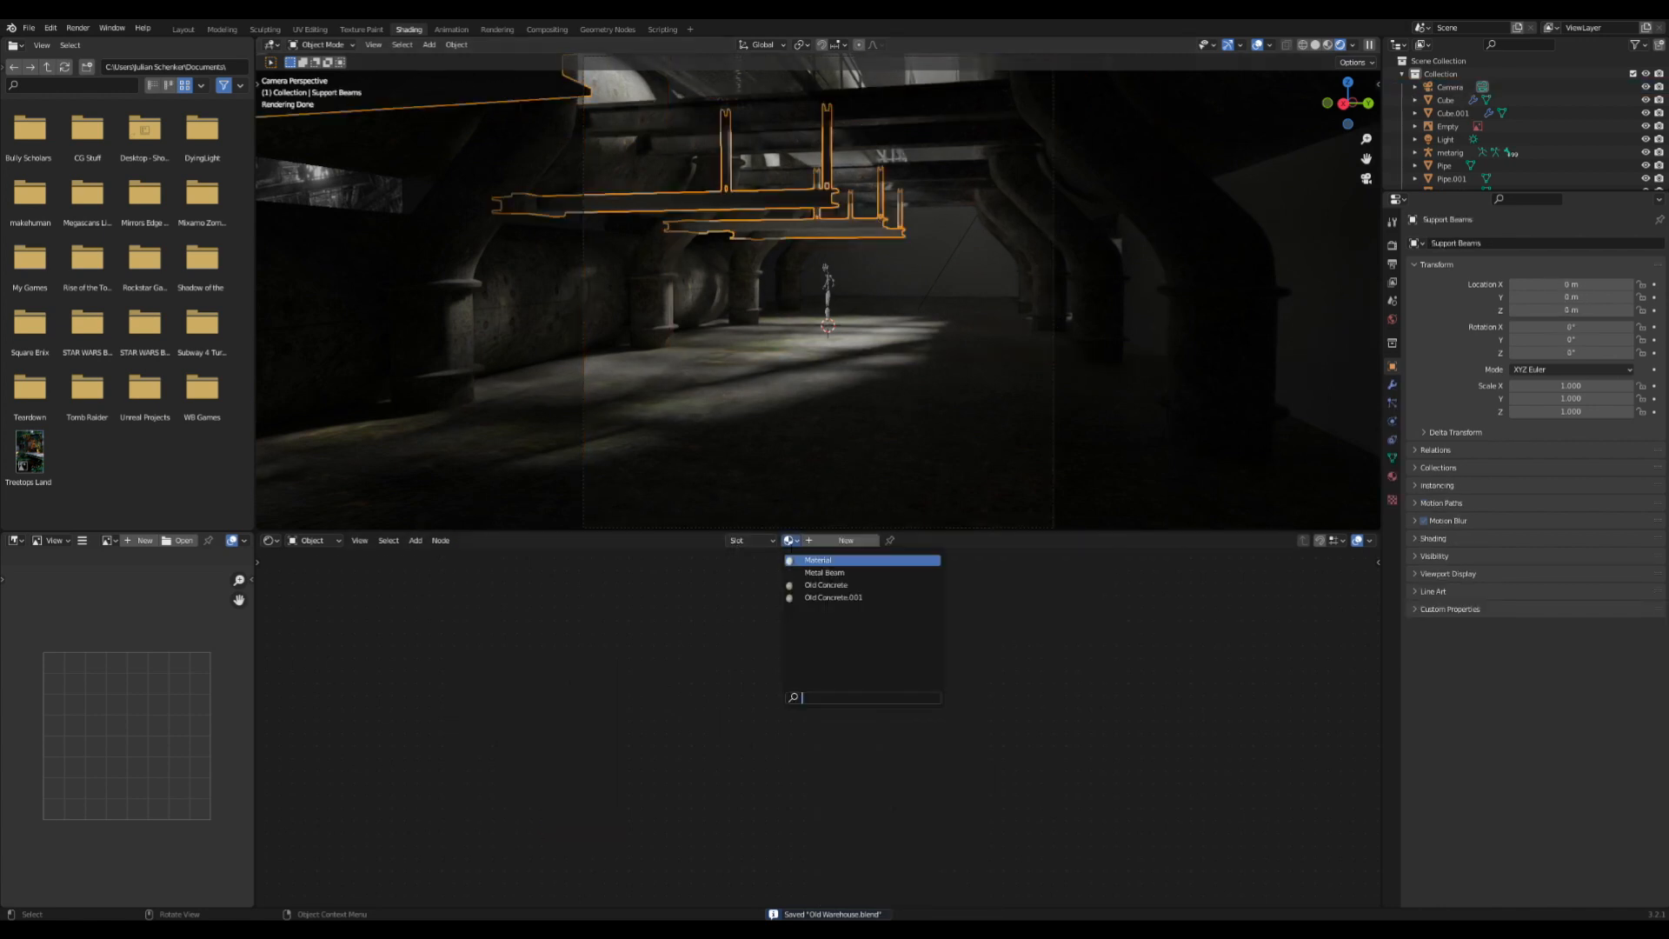
left_click(824, 573)
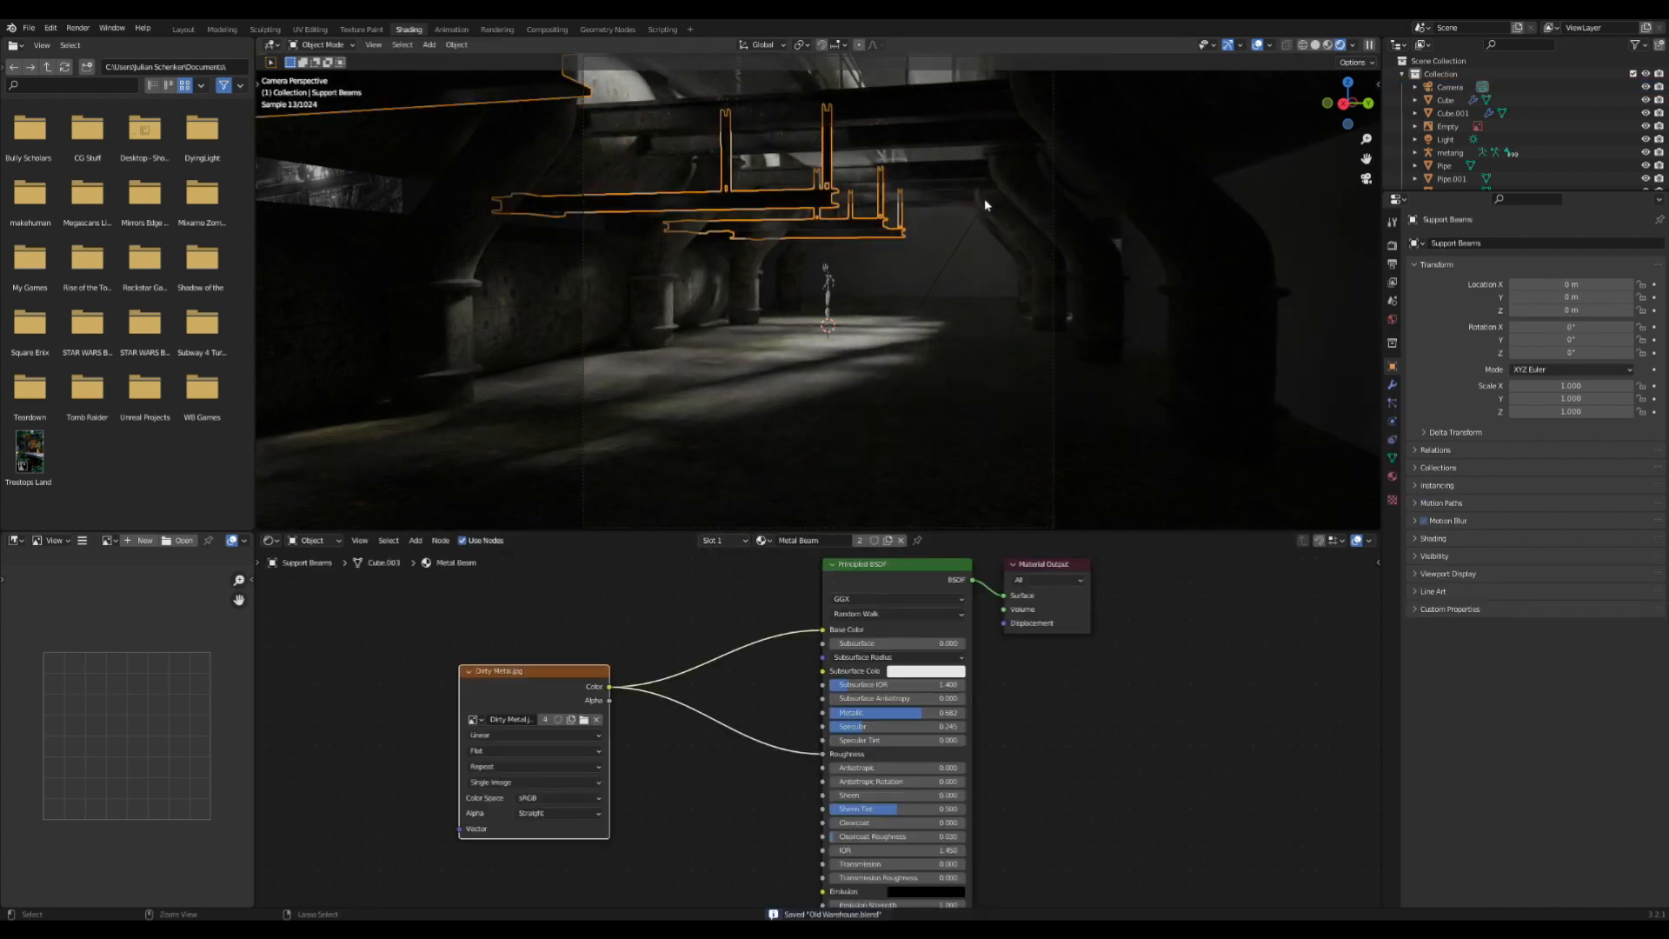
- Assign the Old Concrete material to the far wall plane of the warehouse and save the file
scroll(984, 198, "down", 1)
left_click(1014, 300)
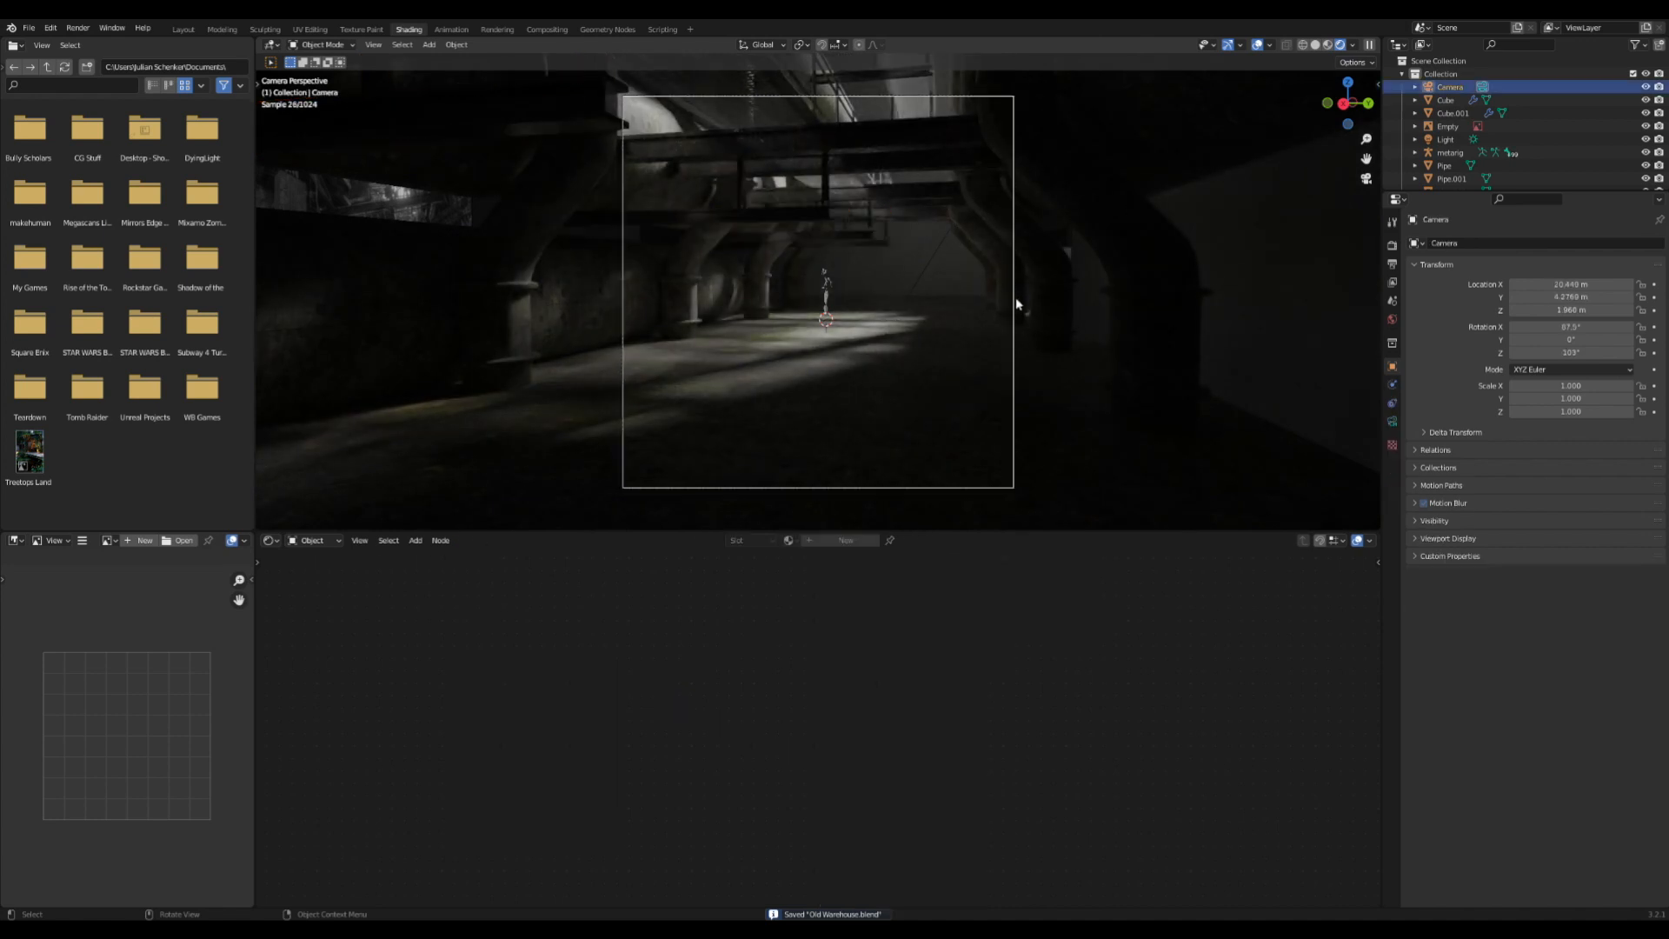
scroll(1013, 303, "down", 1)
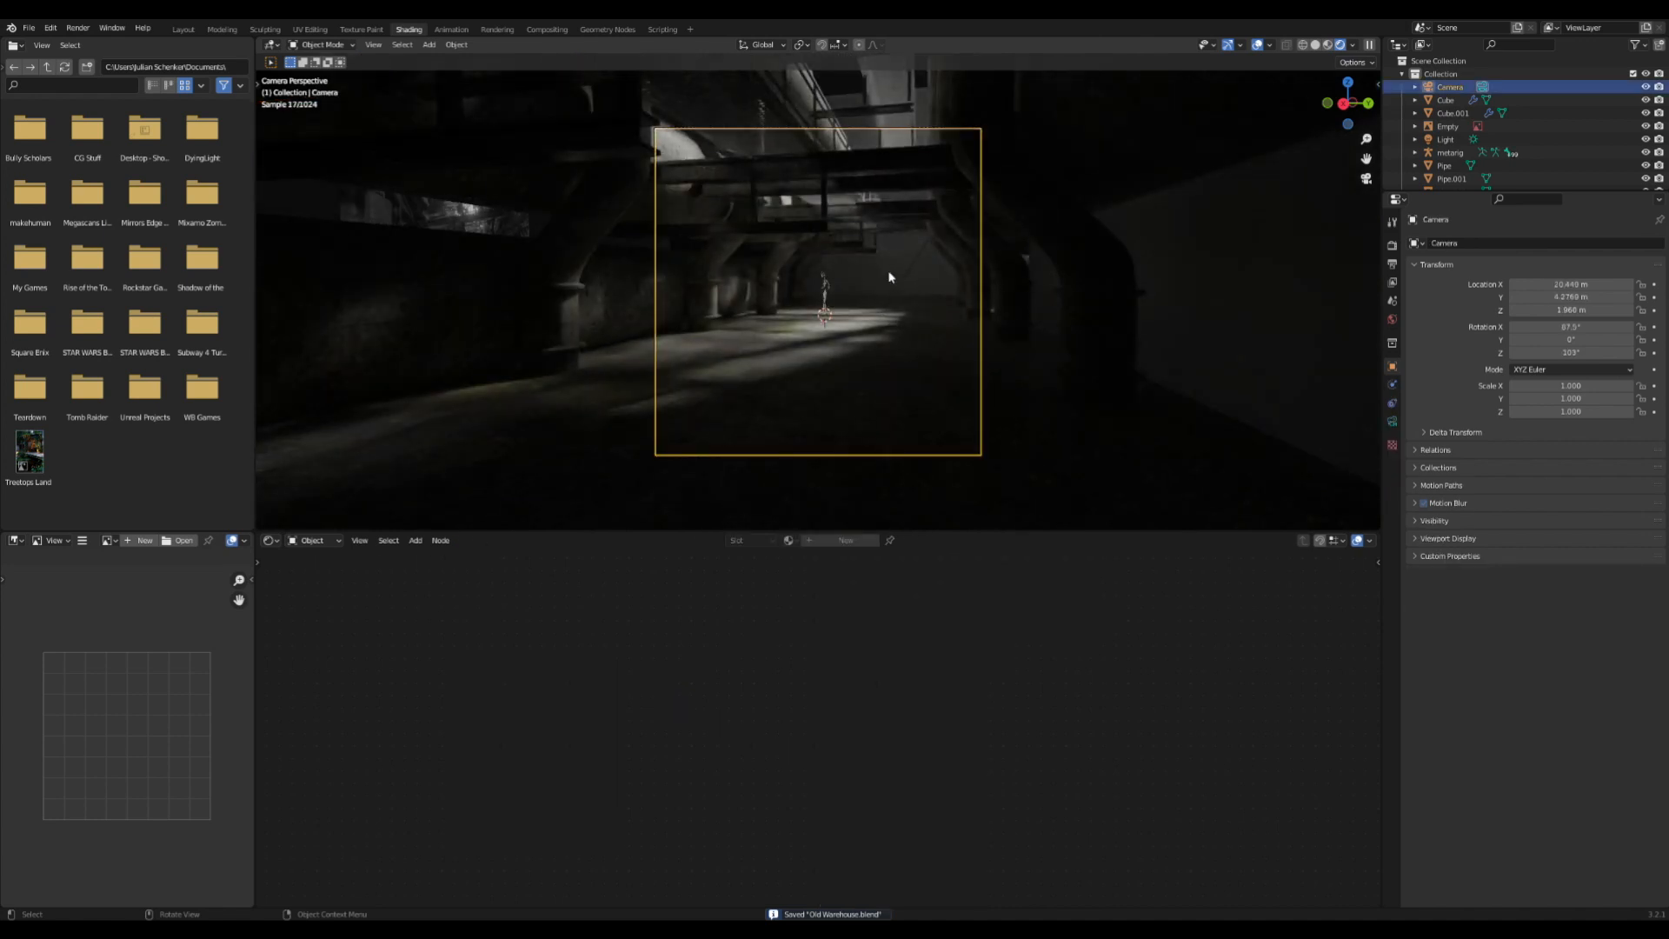
left_click(890, 276)
scroll(893, 280, "up", 2)
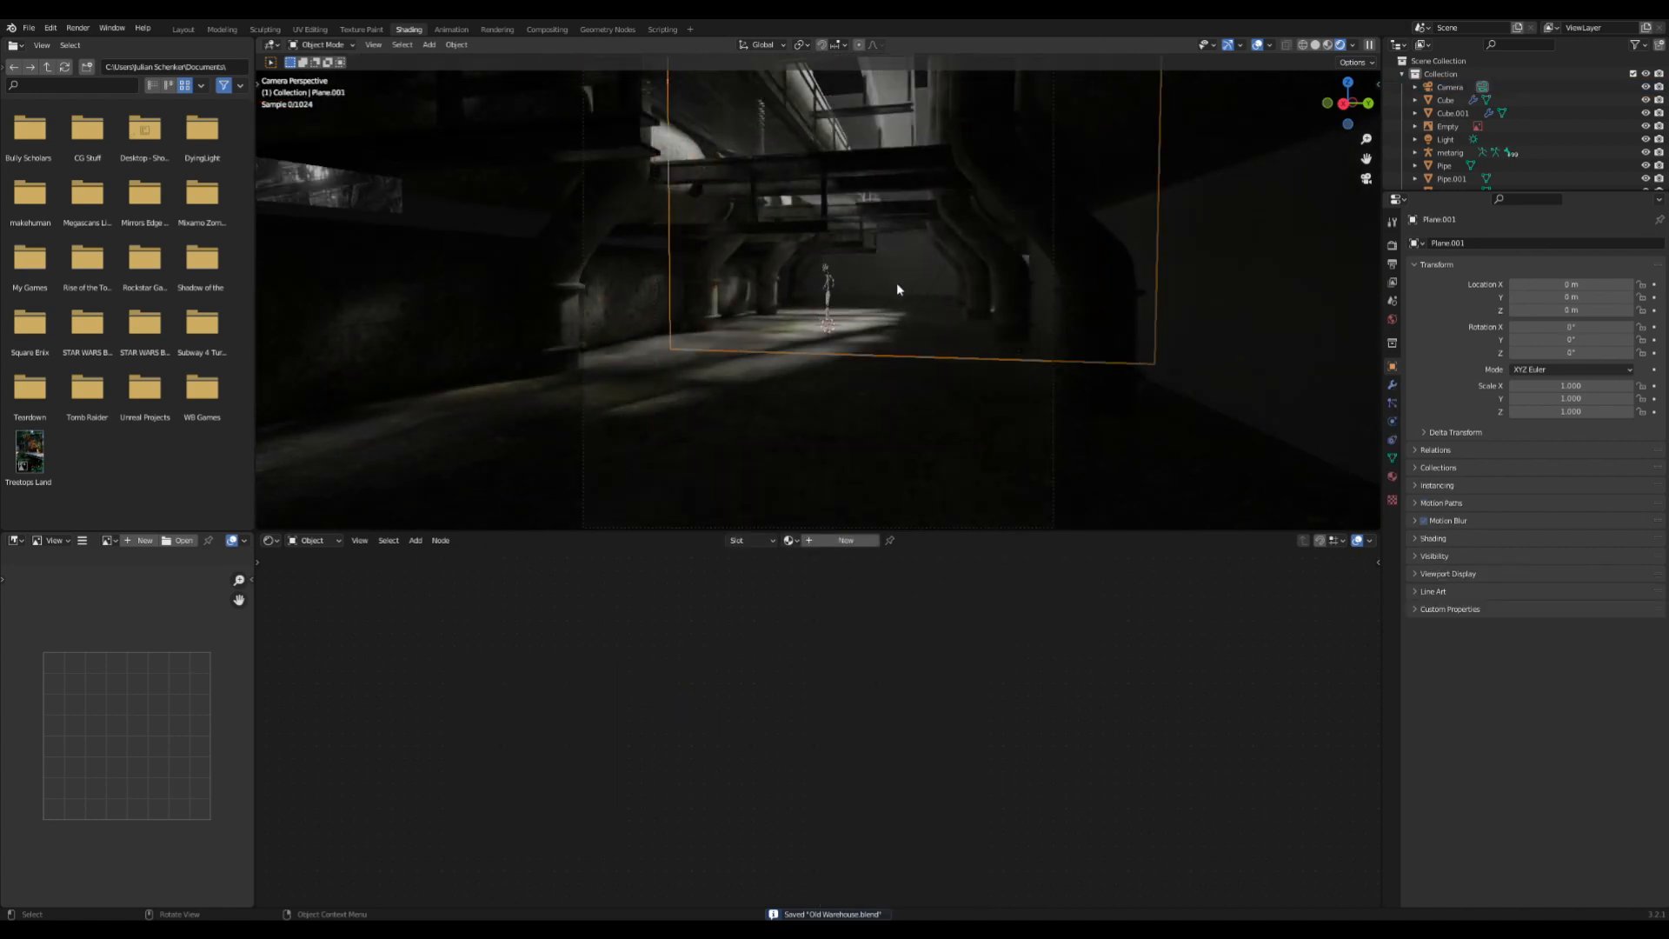
left_click(787, 541)
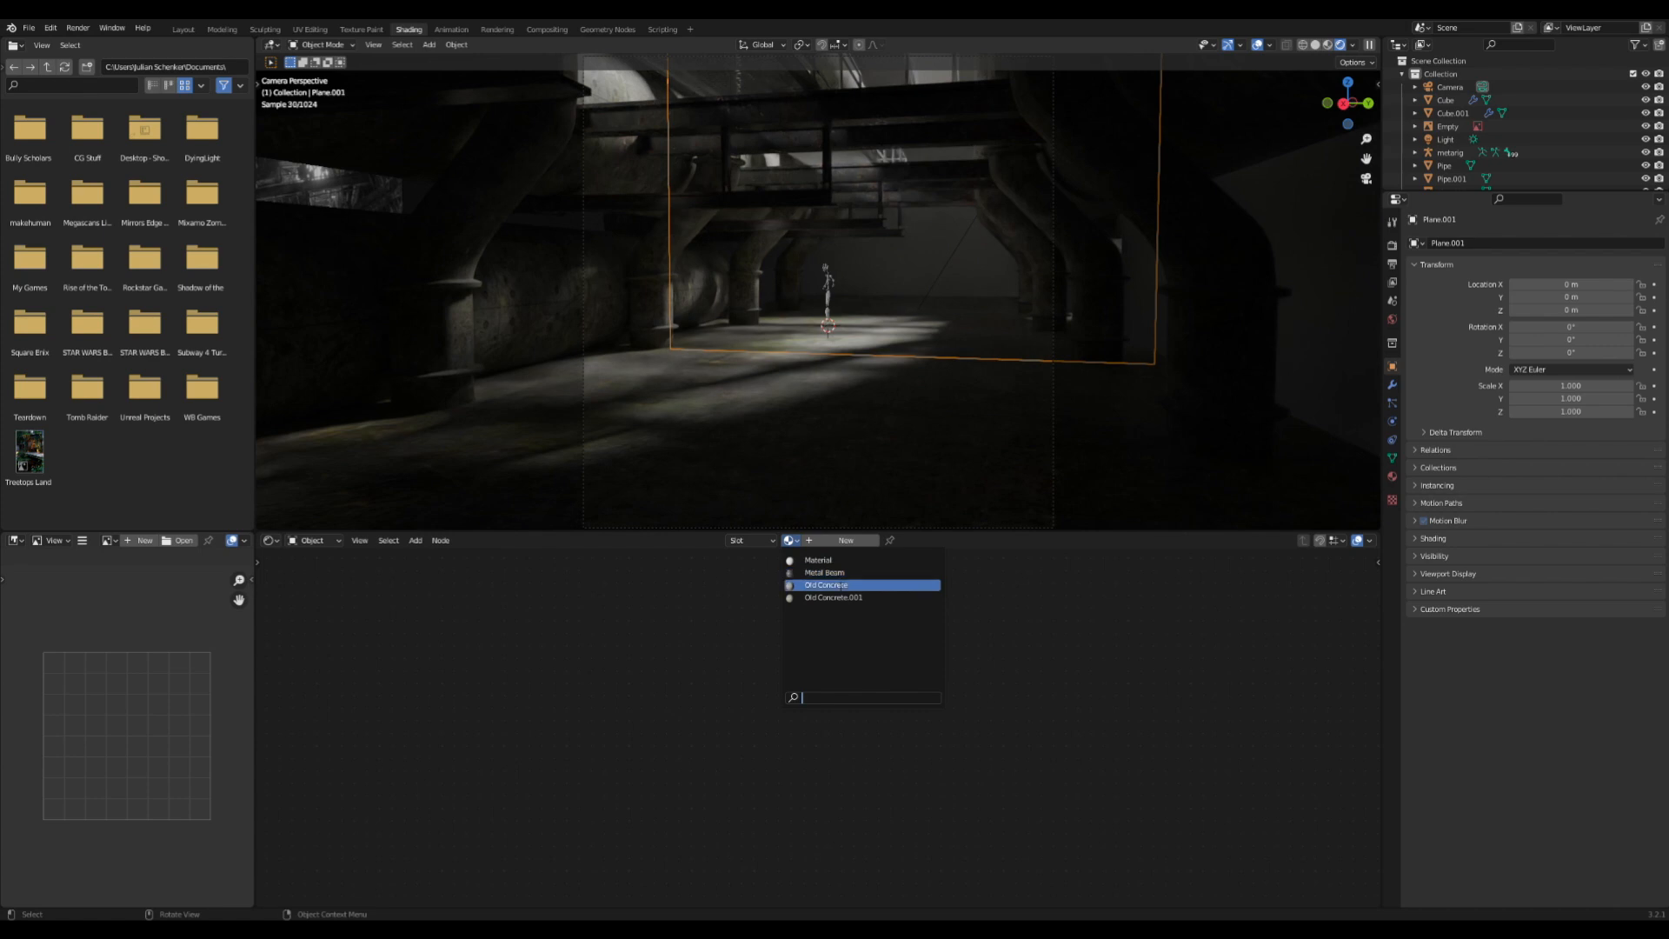
left_click(826, 585)
key("ctrl+s")
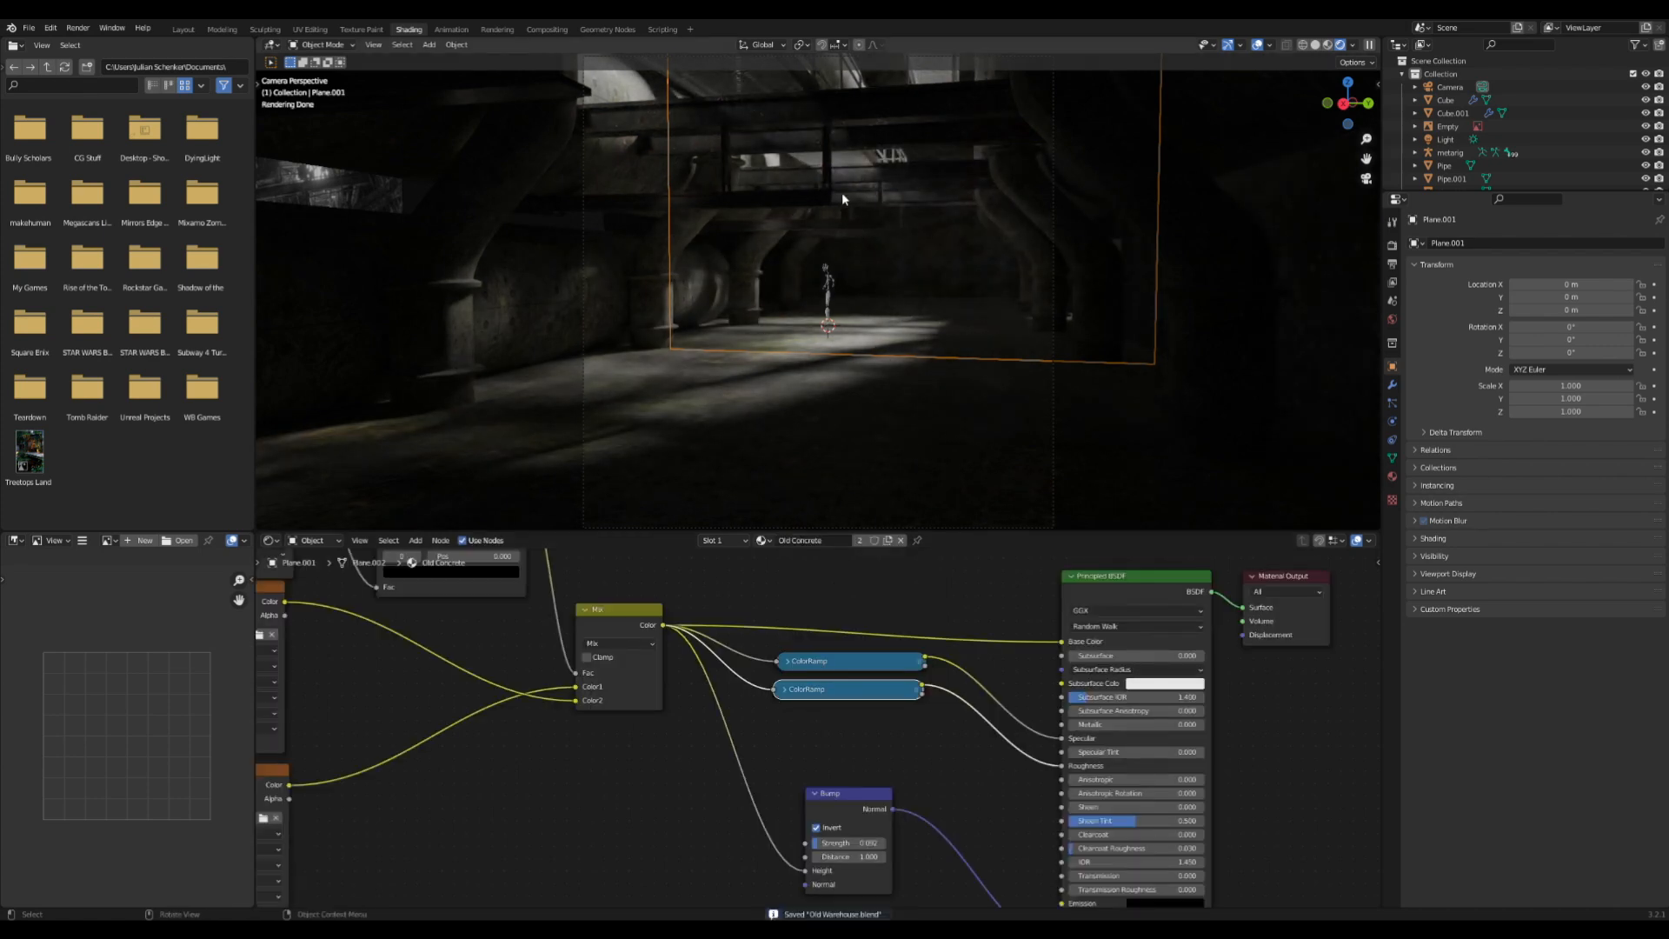
- Assign the Metal Beam material to the overhead walkway grating
left_click(842, 161)
left_click(789, 540)
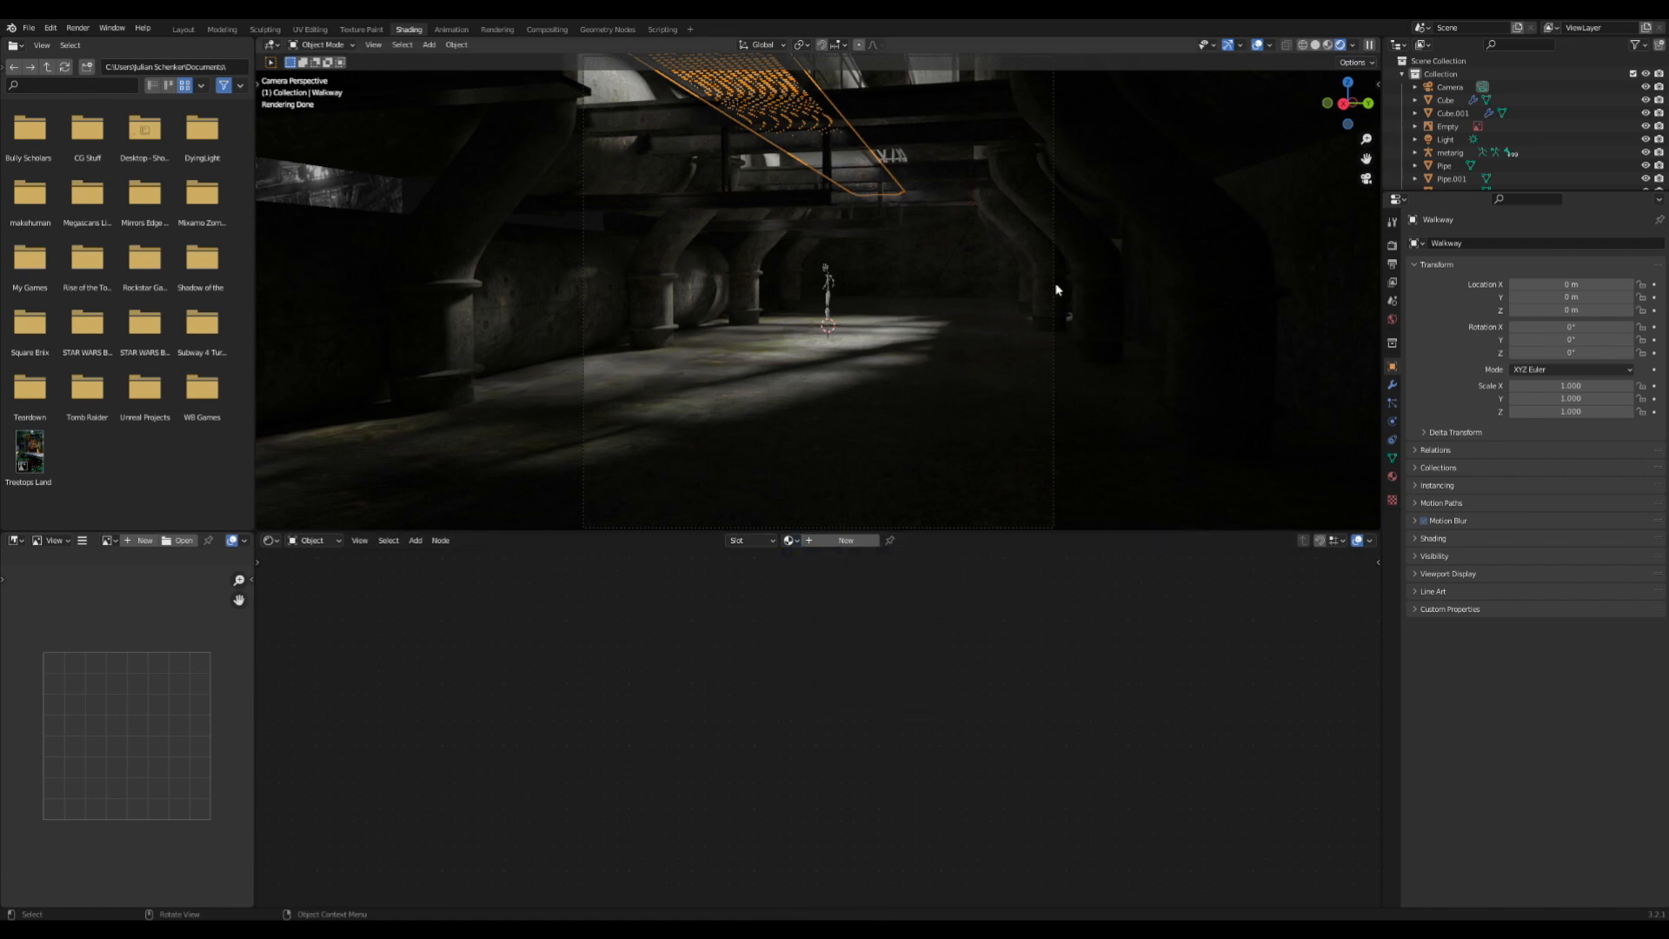
scroll(1065, 293, "down", 1)
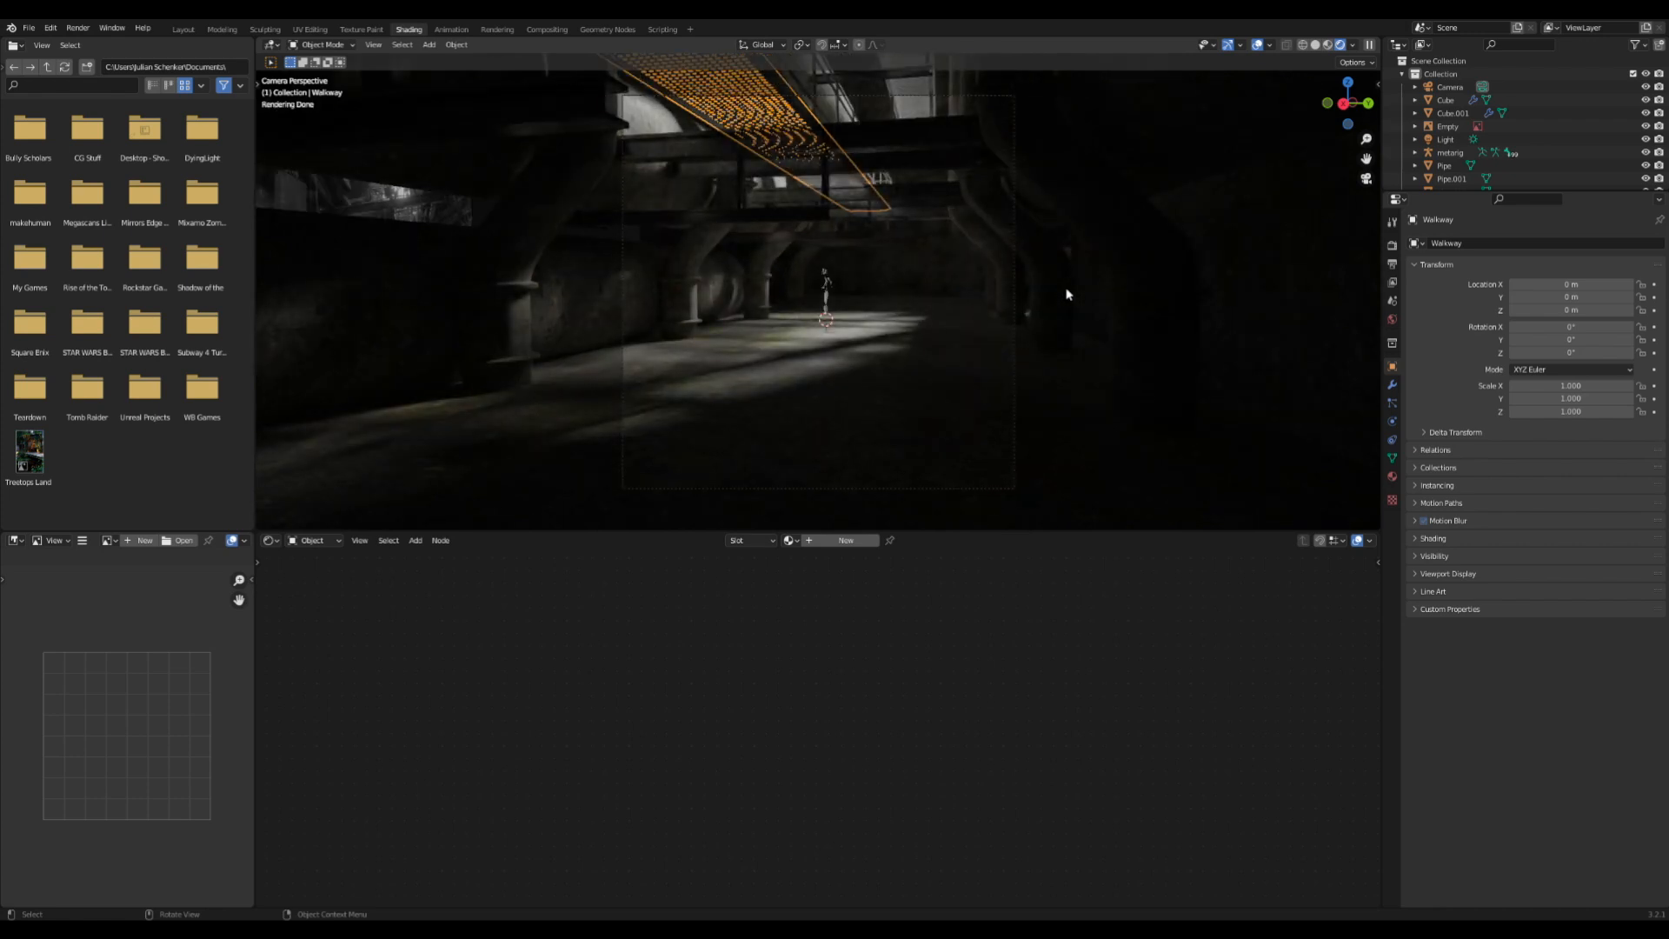
left_click(789, 540)
left_click(847, 572)
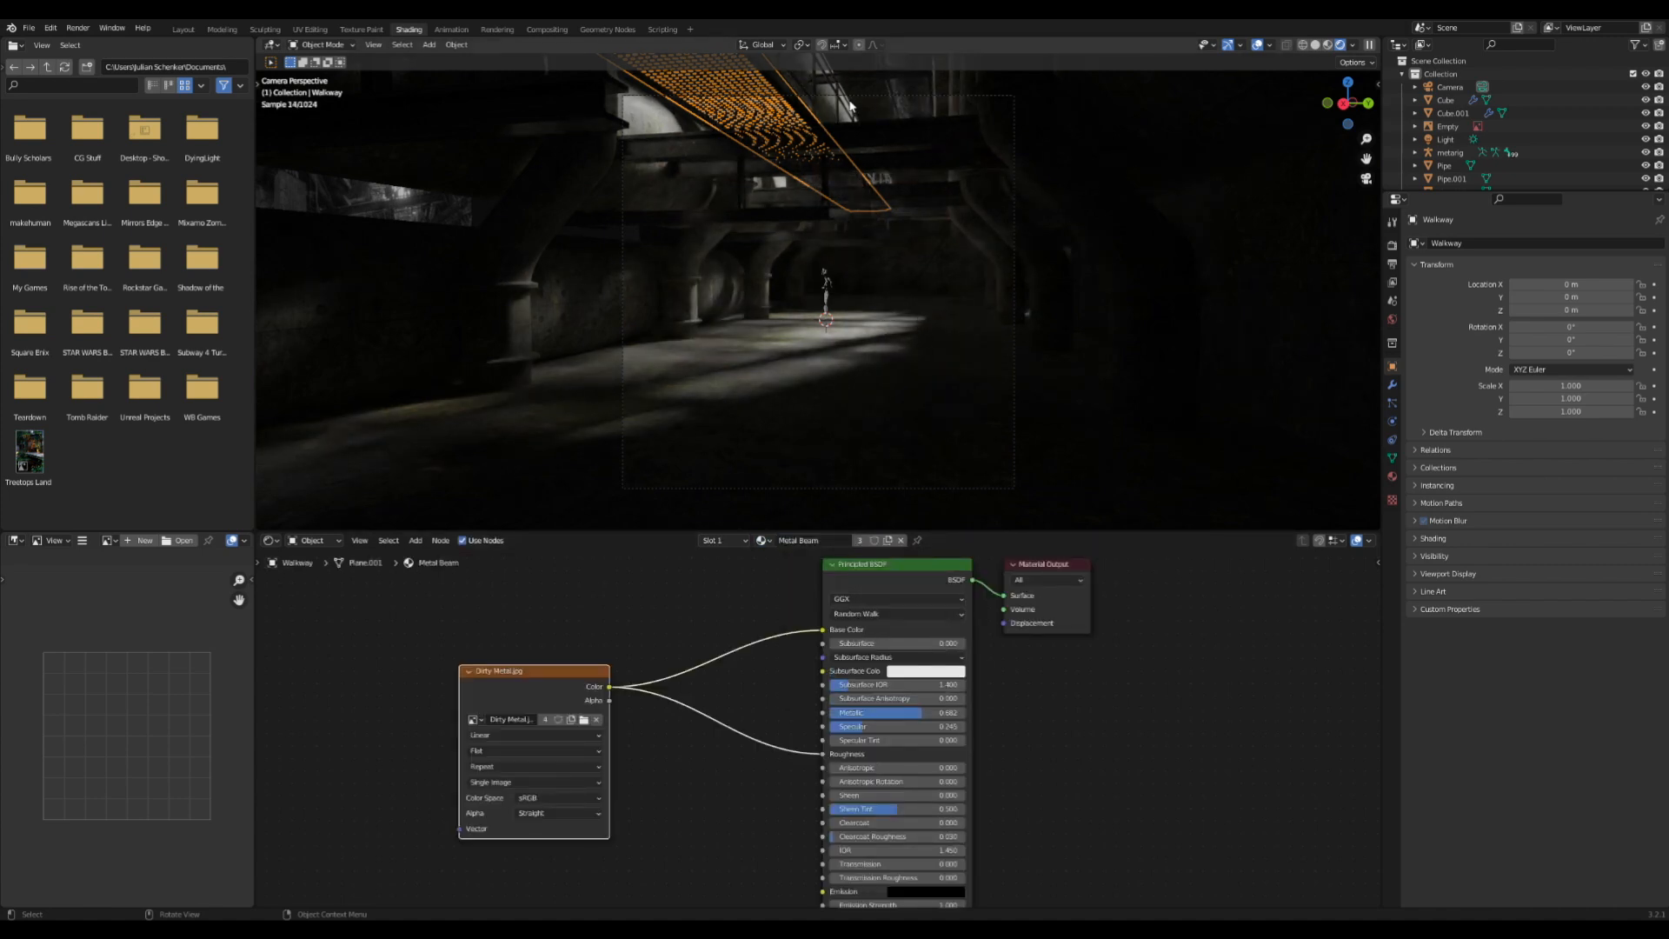
- Assign the Metal Beam material to the railing and frame around the walkway
middle_click_drag(850, 106, 815, 218)
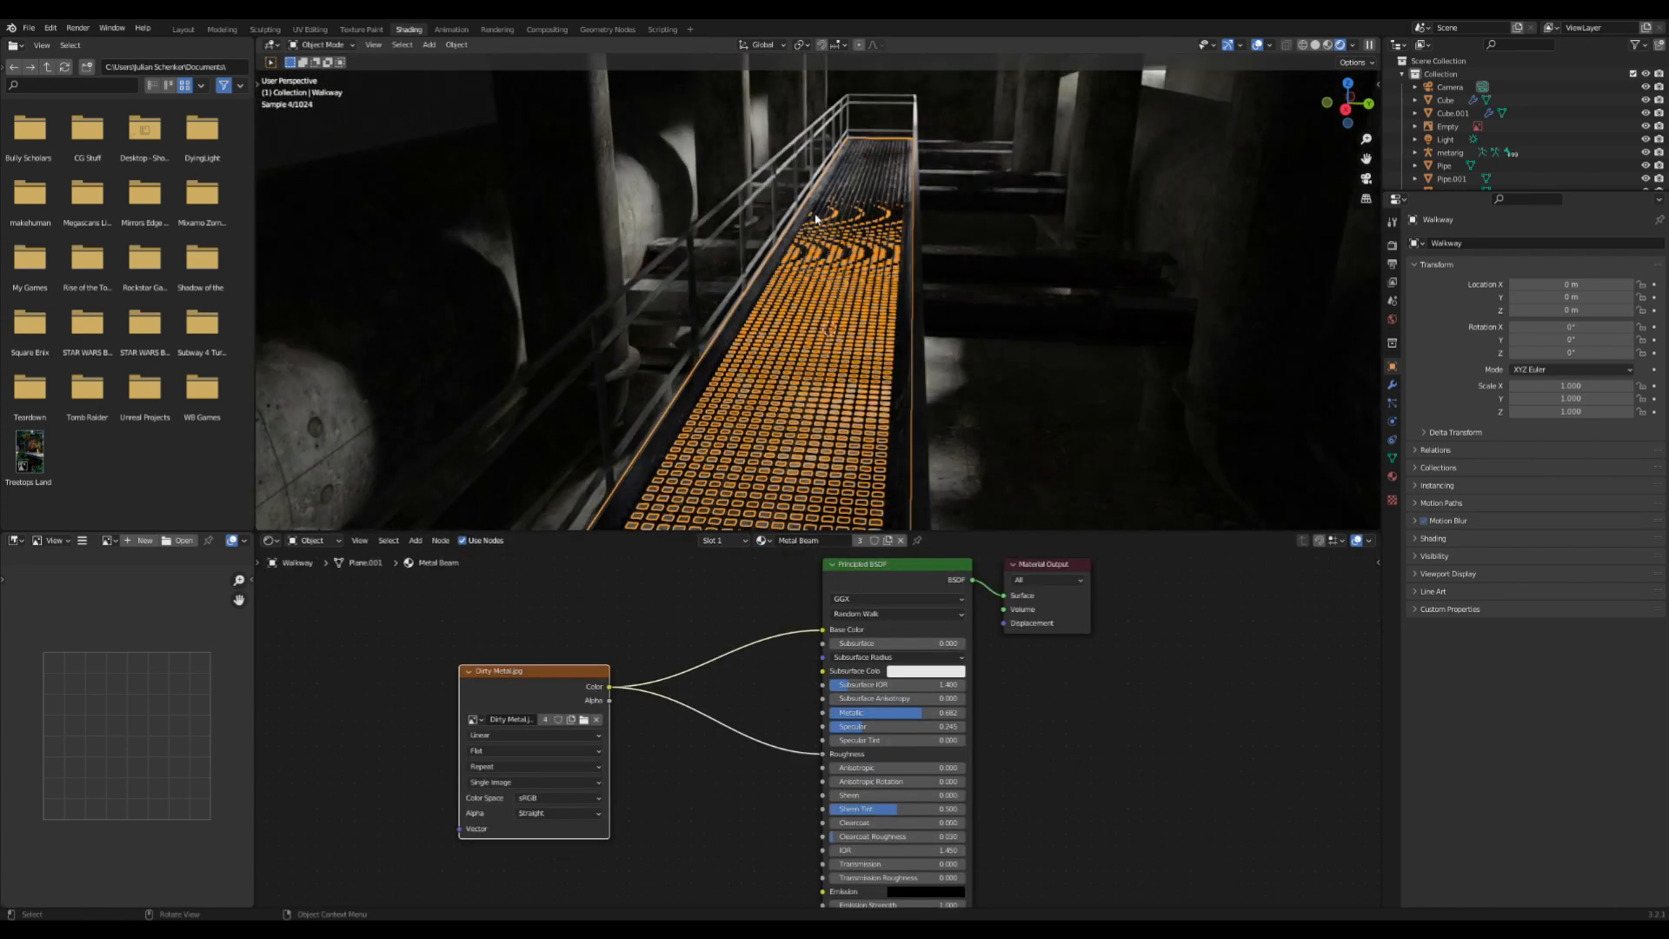
left_click(776, 222)
left_click(778, 223)
left_click(789, 540)
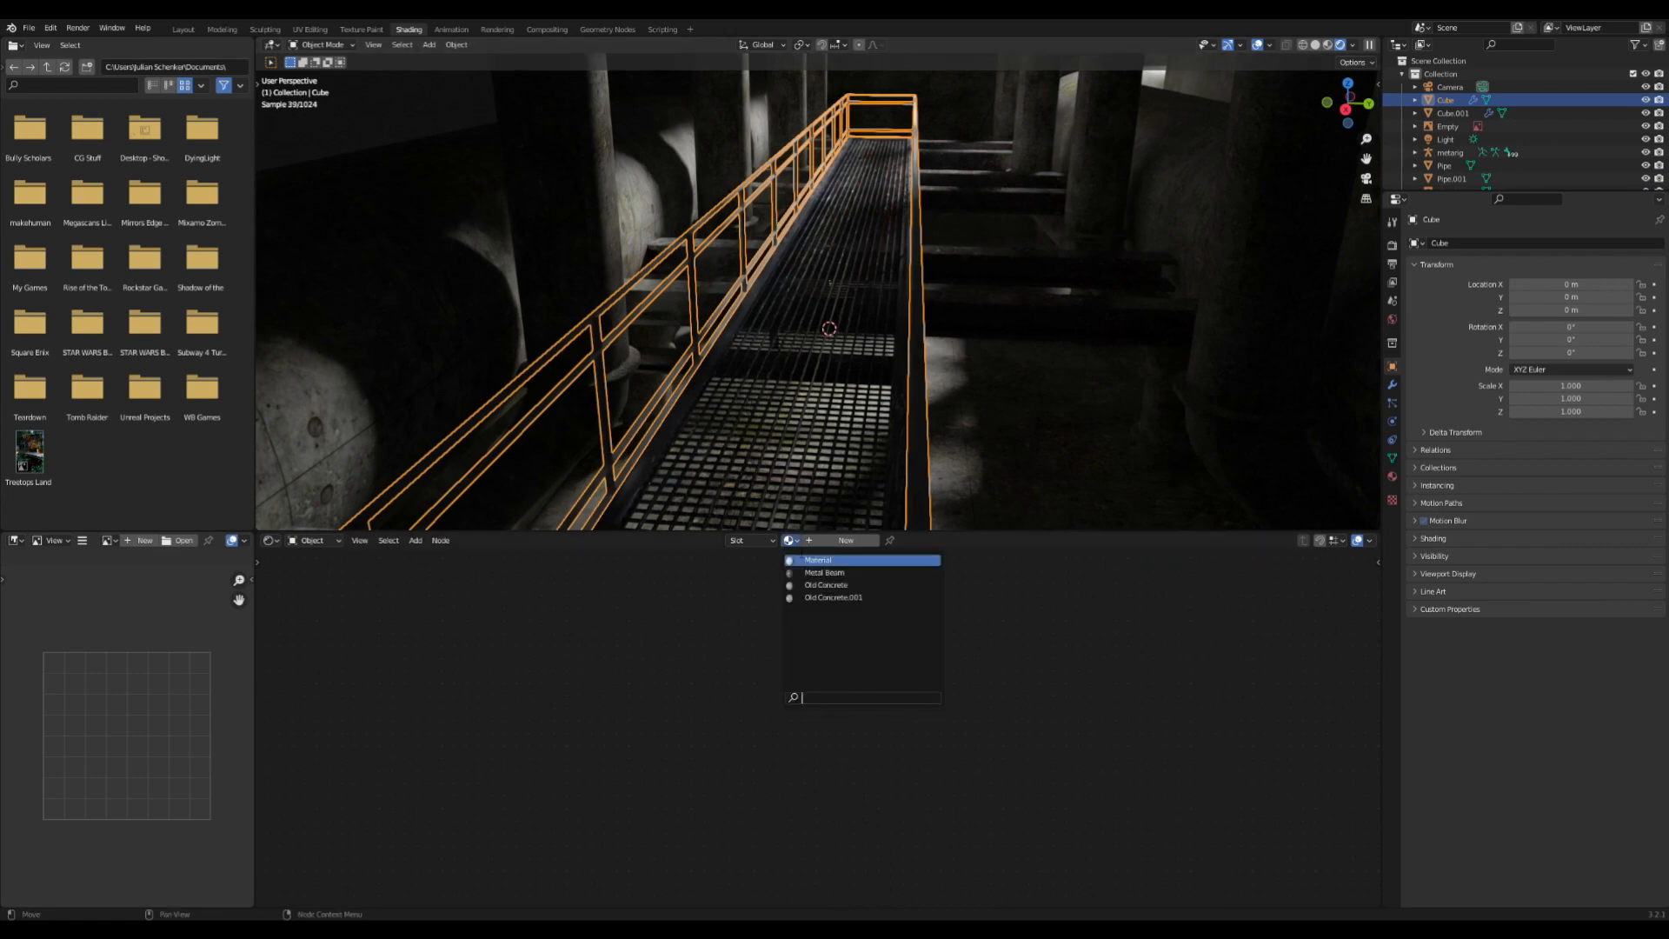
left_click(826, 572)
- Inspect the material on the support beams beneath the walkway, return to the camera view and save the file
middle_click_drag(898, 376, 805, 352)
left_click(926, 270)
left_click(578, 458)
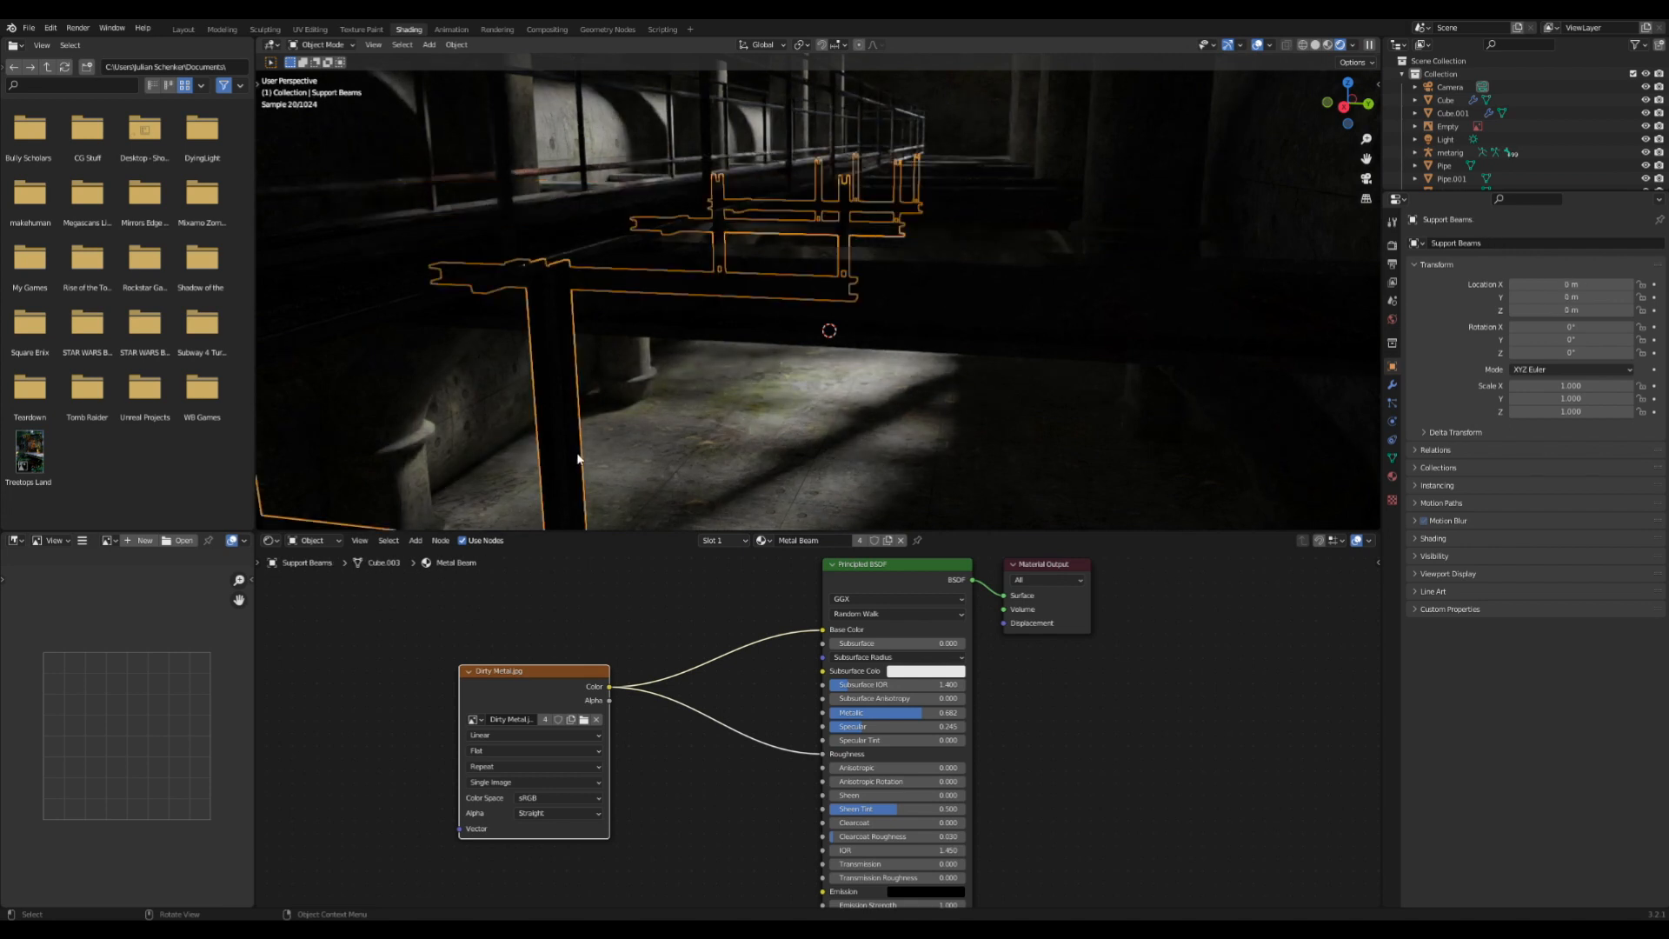
left_click(1366, 178)
key("ctrl+s")
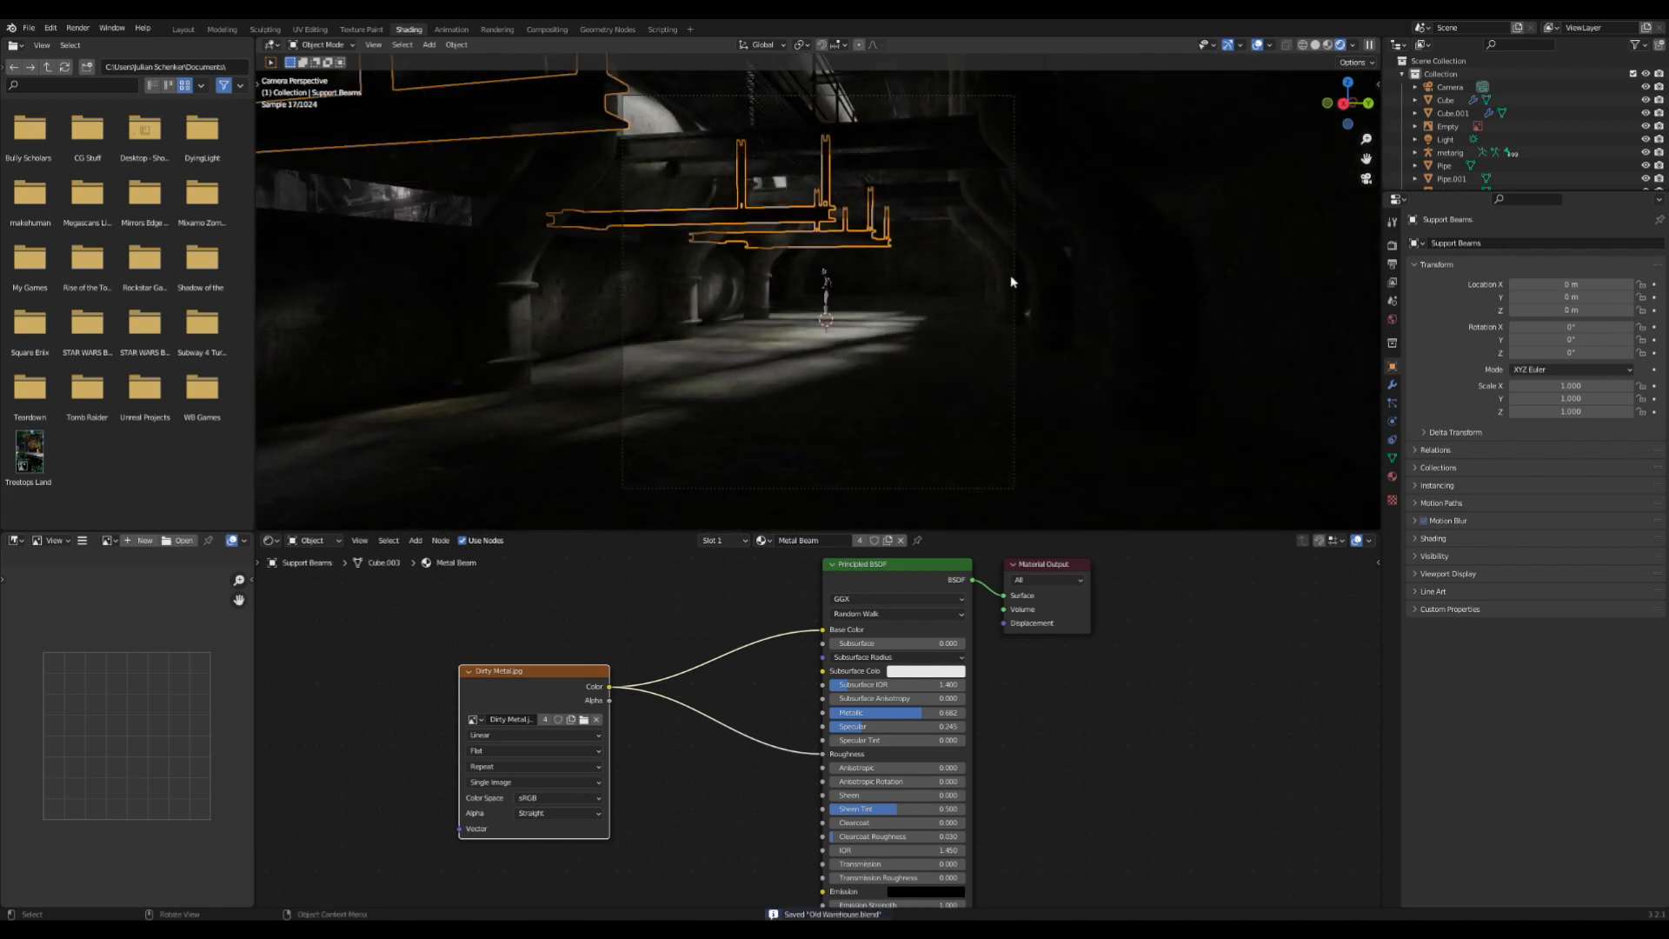
- Brighten the world background color slightly to lift the scene's ambient light
left_click(1392, 319)
left_click(1582, 325)
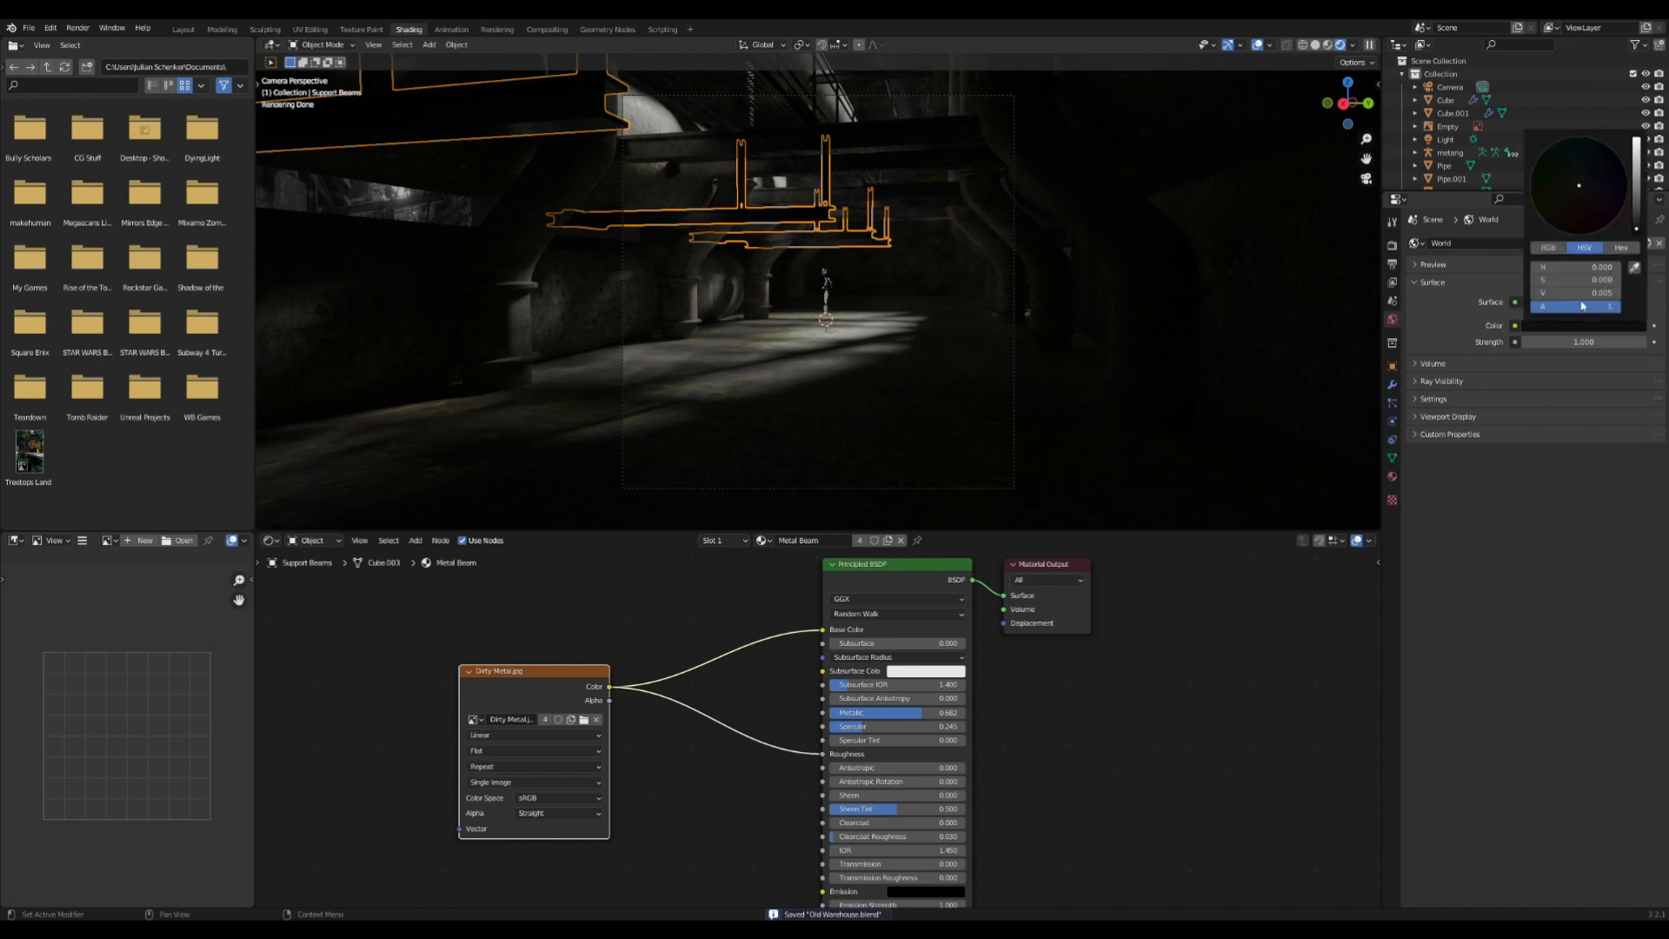
left_click_drag(1634, 229, 1635, 205)
- Make a linked duplicate of the side wall plane, moved about 21 m along negative Y to the opposite side
left_click(632, 239)
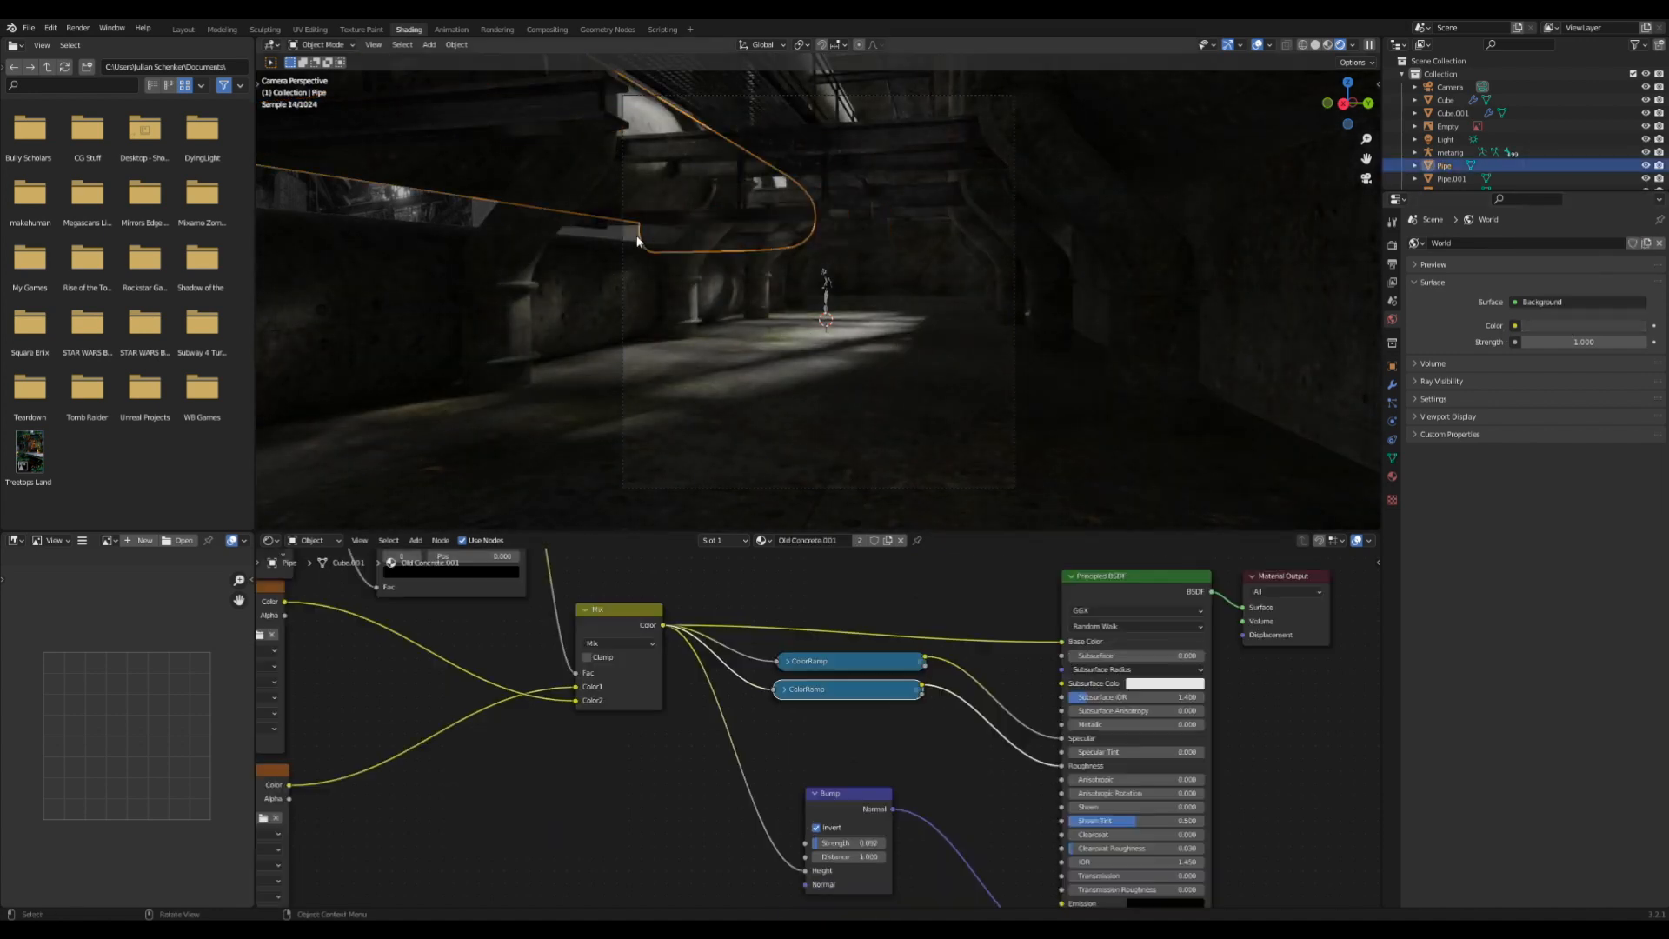
middle_click_drag(632, 241, 934, 250)
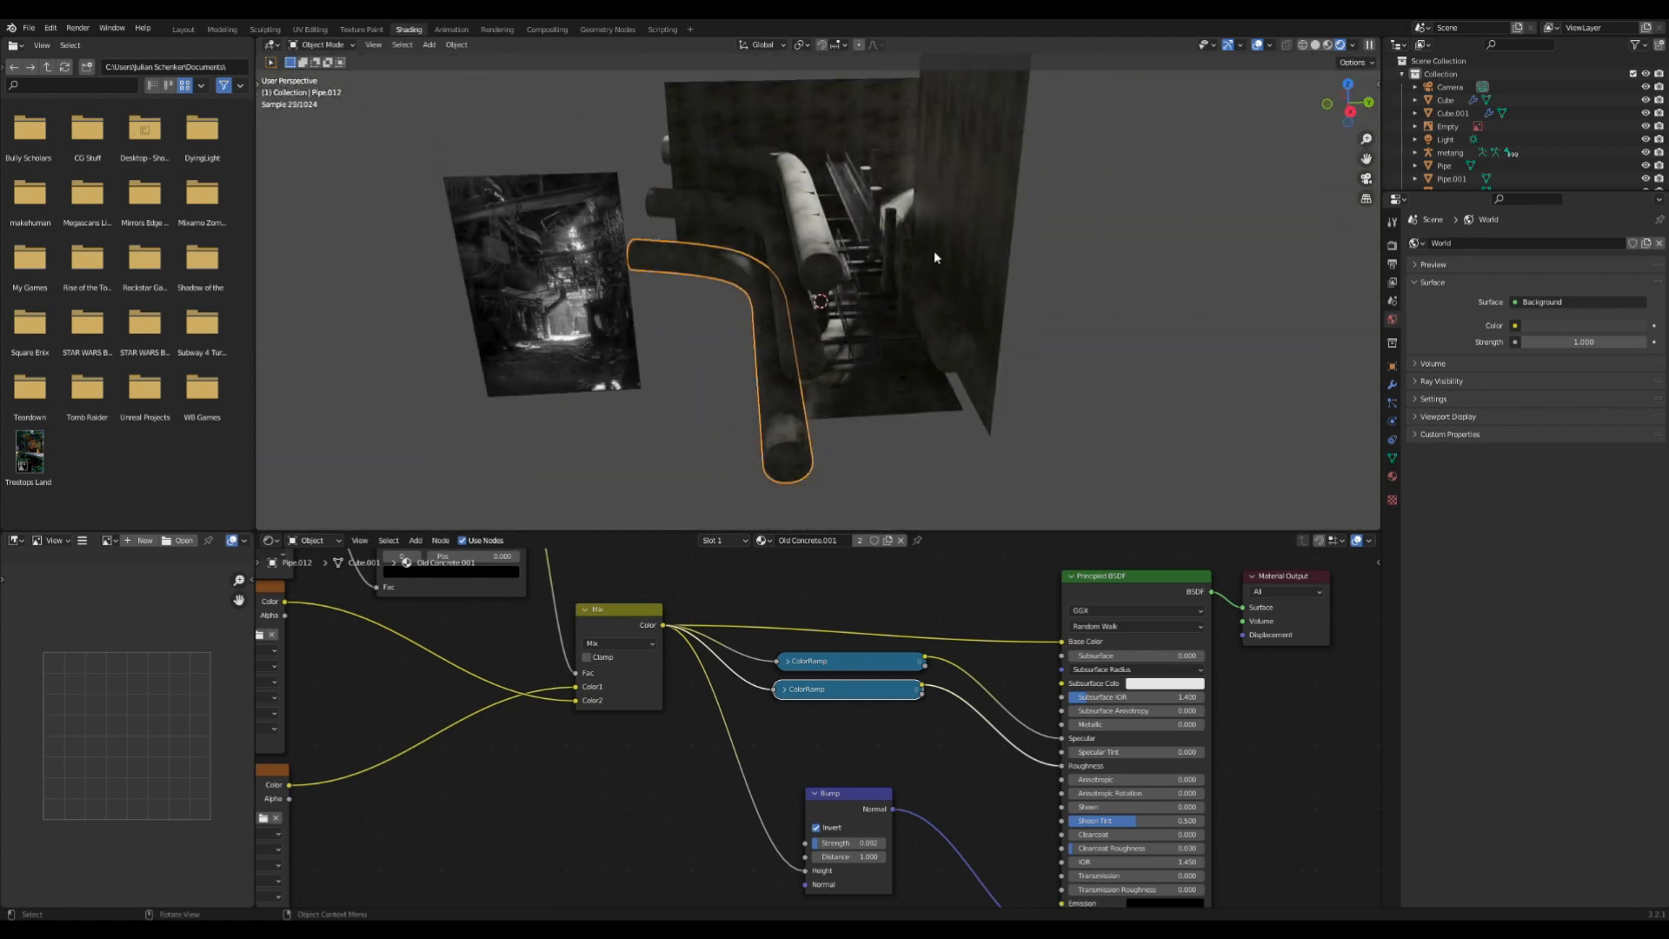
left_click(978, 250)
key("alt+d")
key("y")
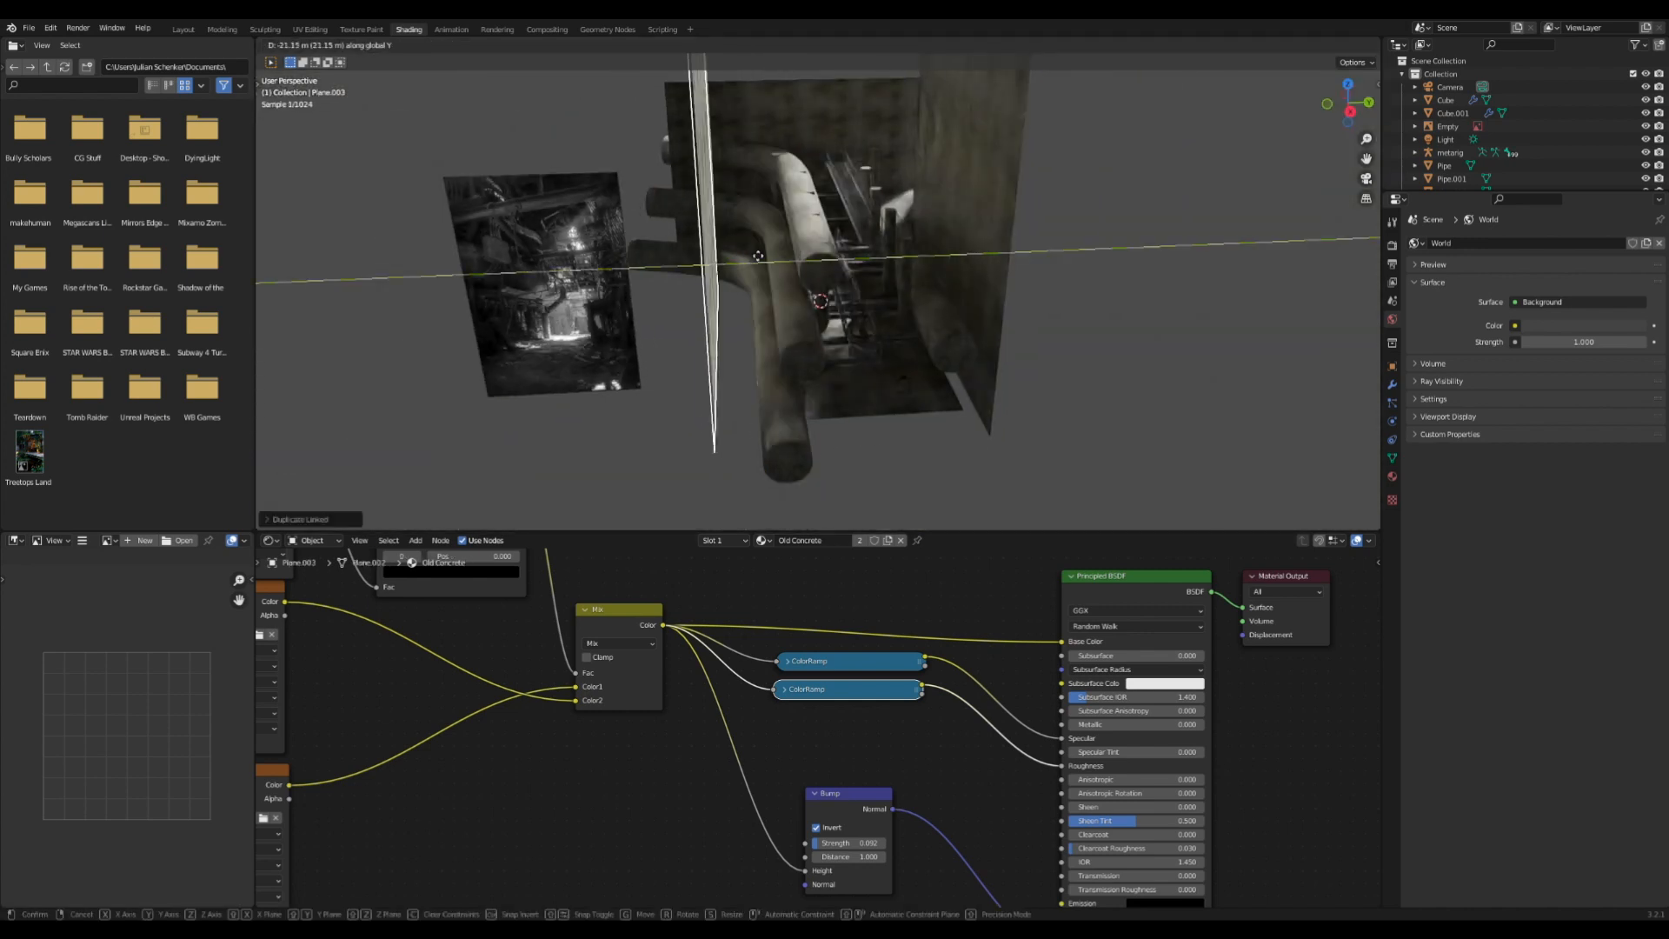
left_click(758, 269)
key("KP_0")
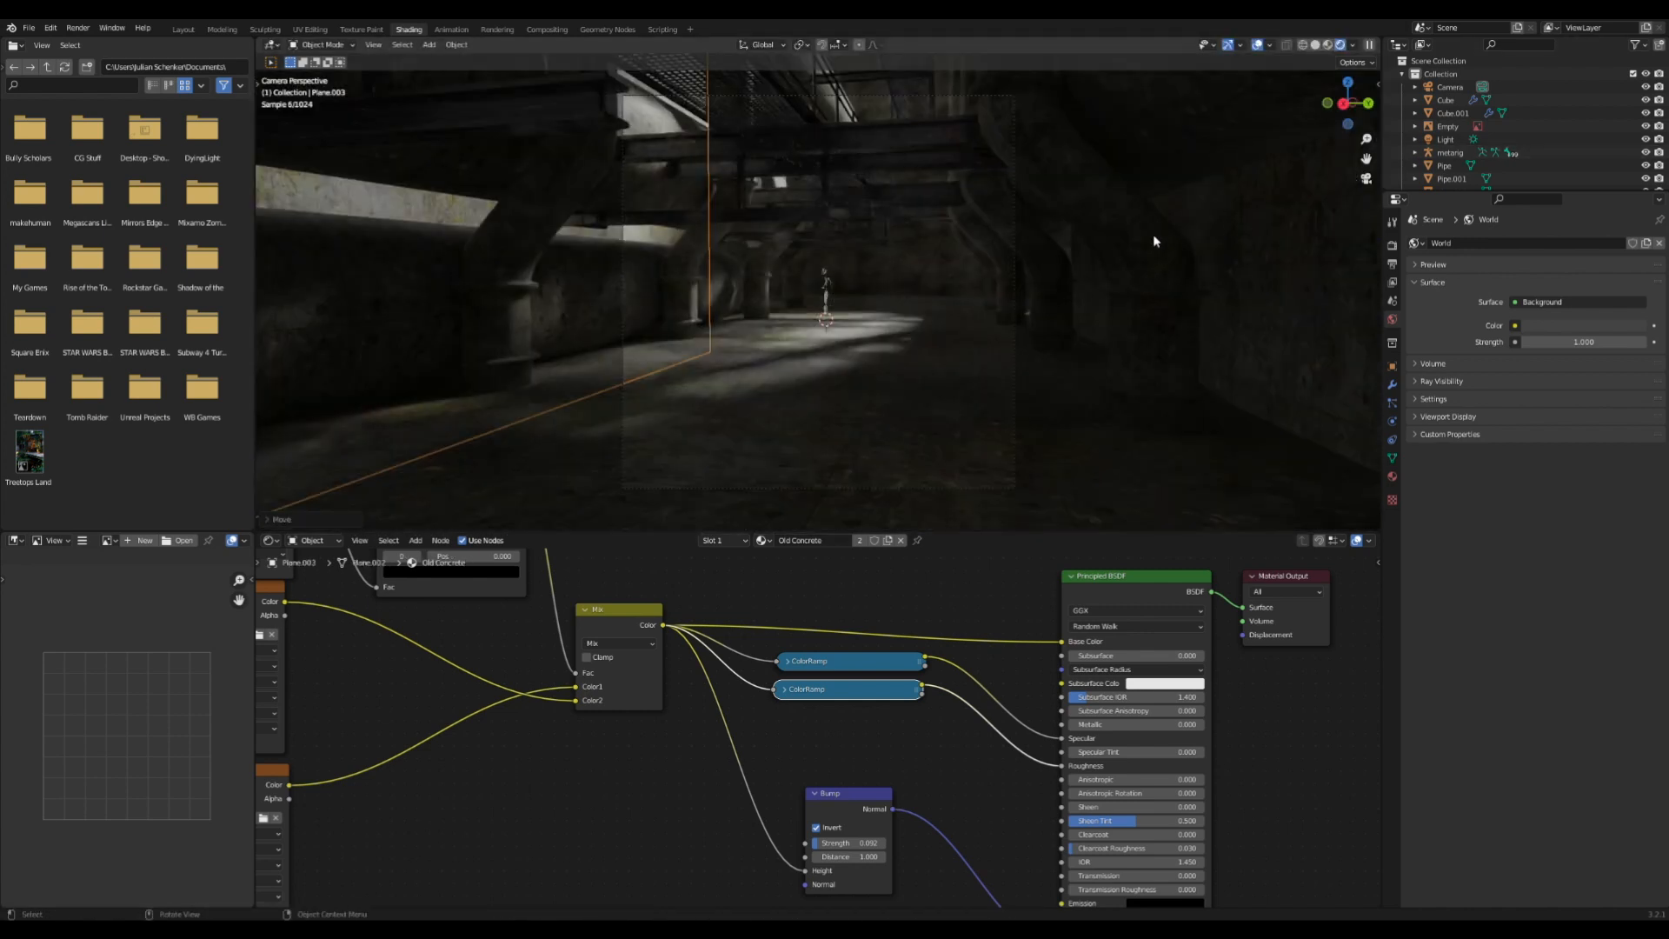
- Move the duplicated side wall along X, scale it along X and save the file
key("g")
key("x")
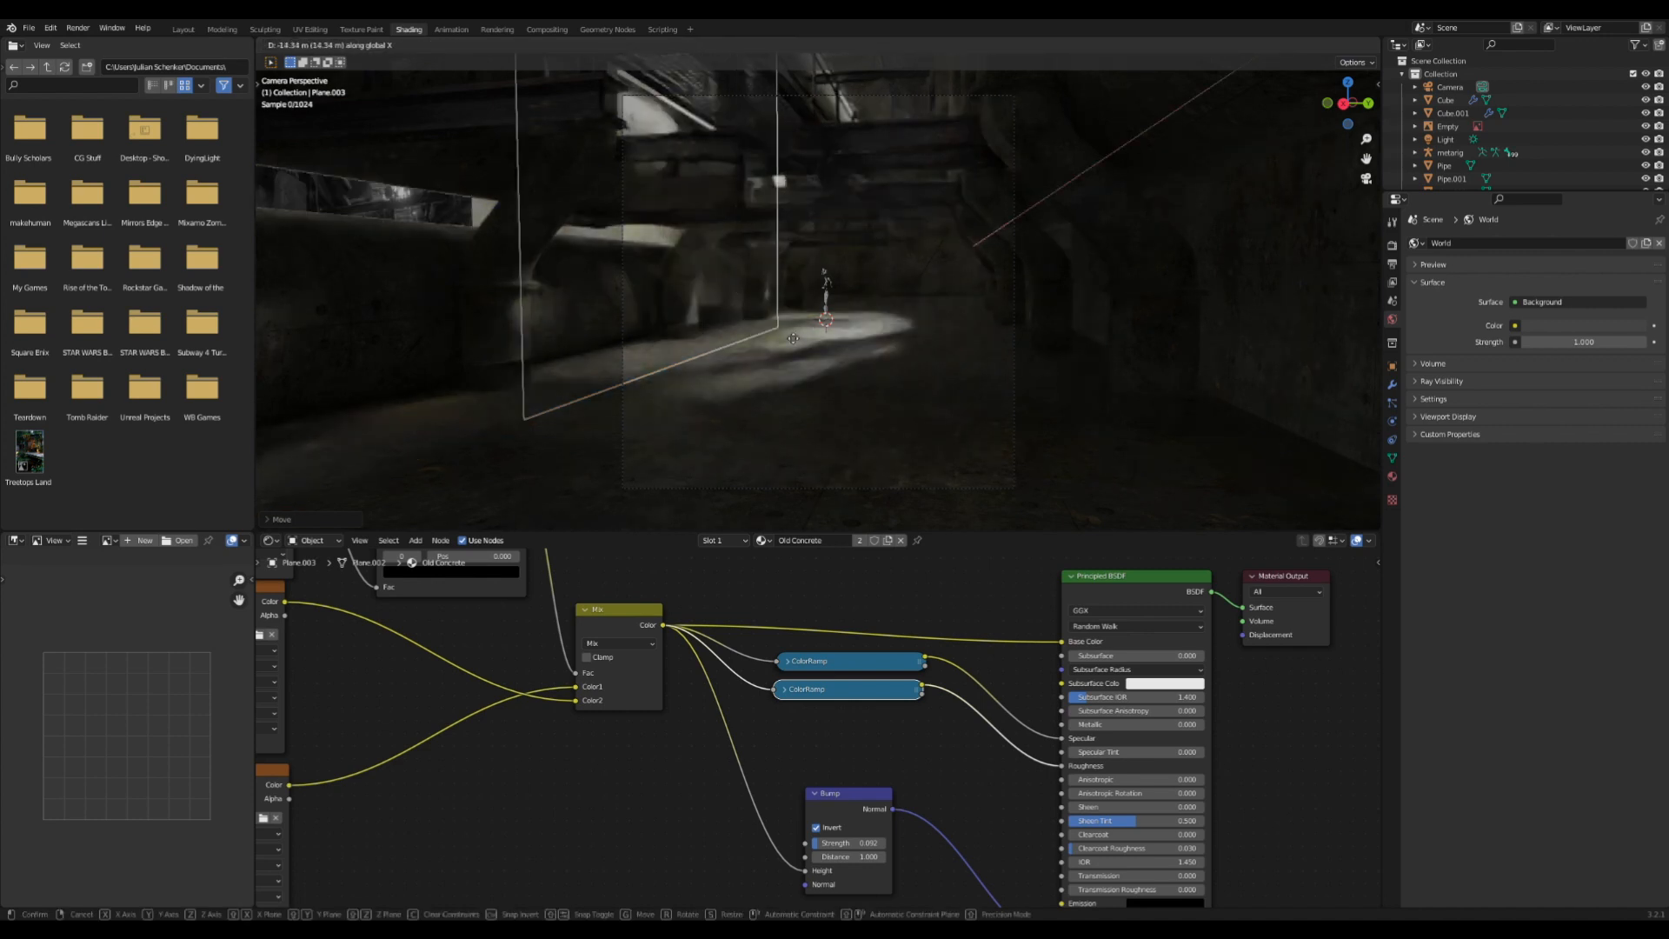
left_click(804, 314)
key("s")
key("x")
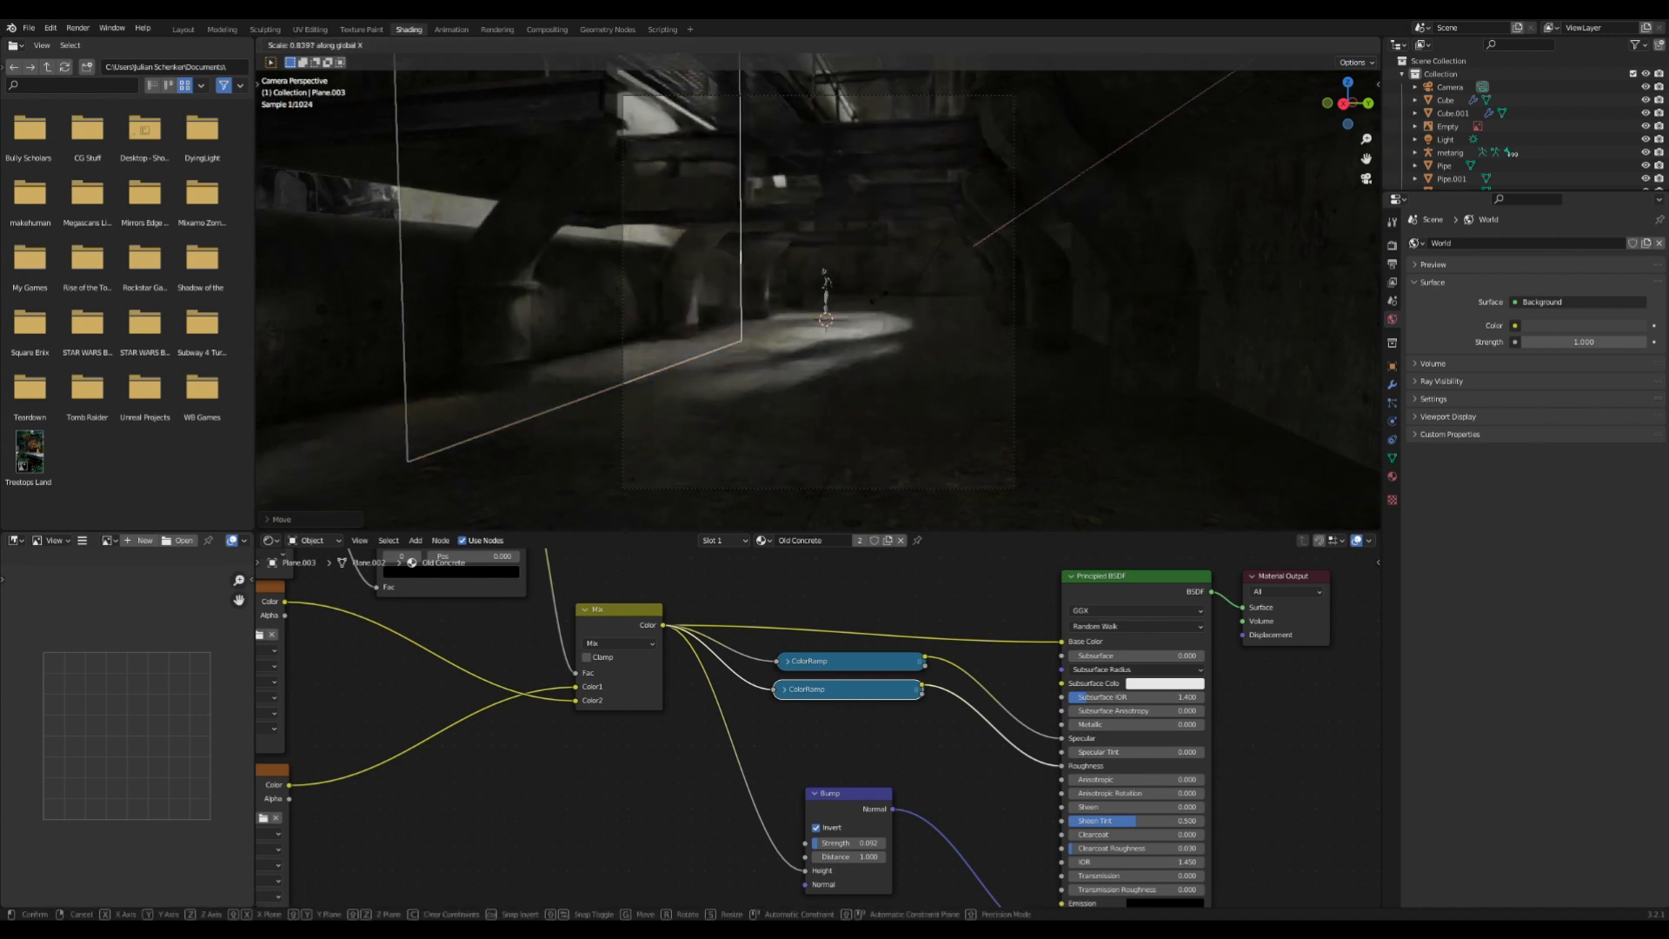
left_click(827, 300)
key("ctrl+s")
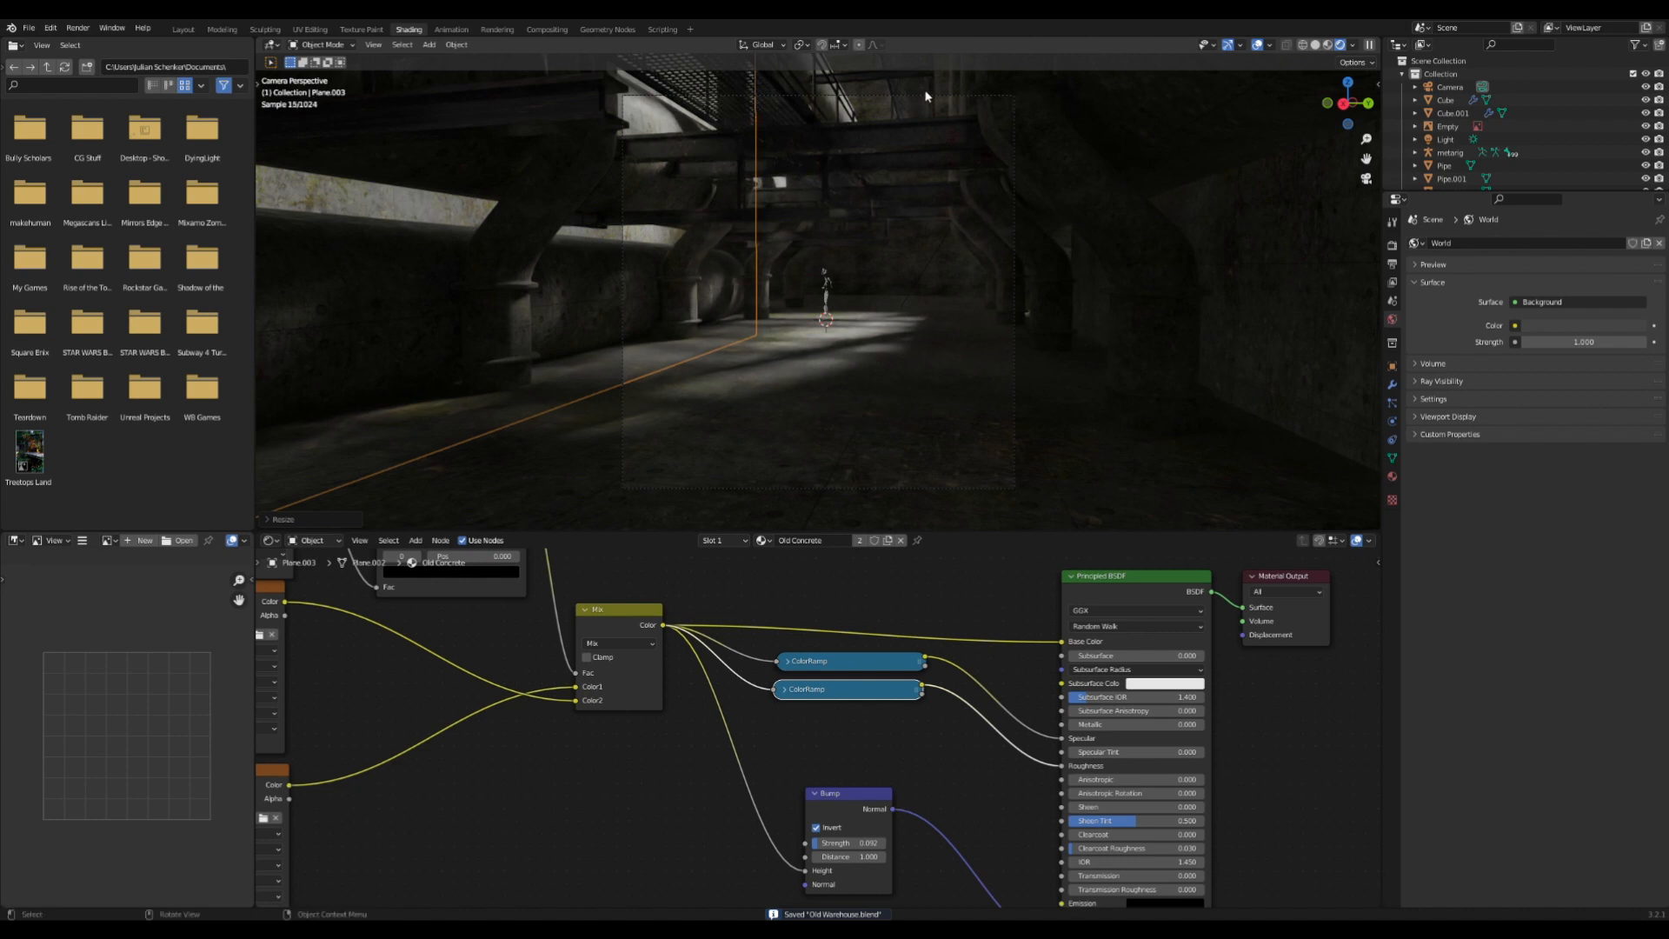
- Move the near side wall plane along the X axis to open a gap beside the end wall
middle_click_drag(927, 95, 895, 258)
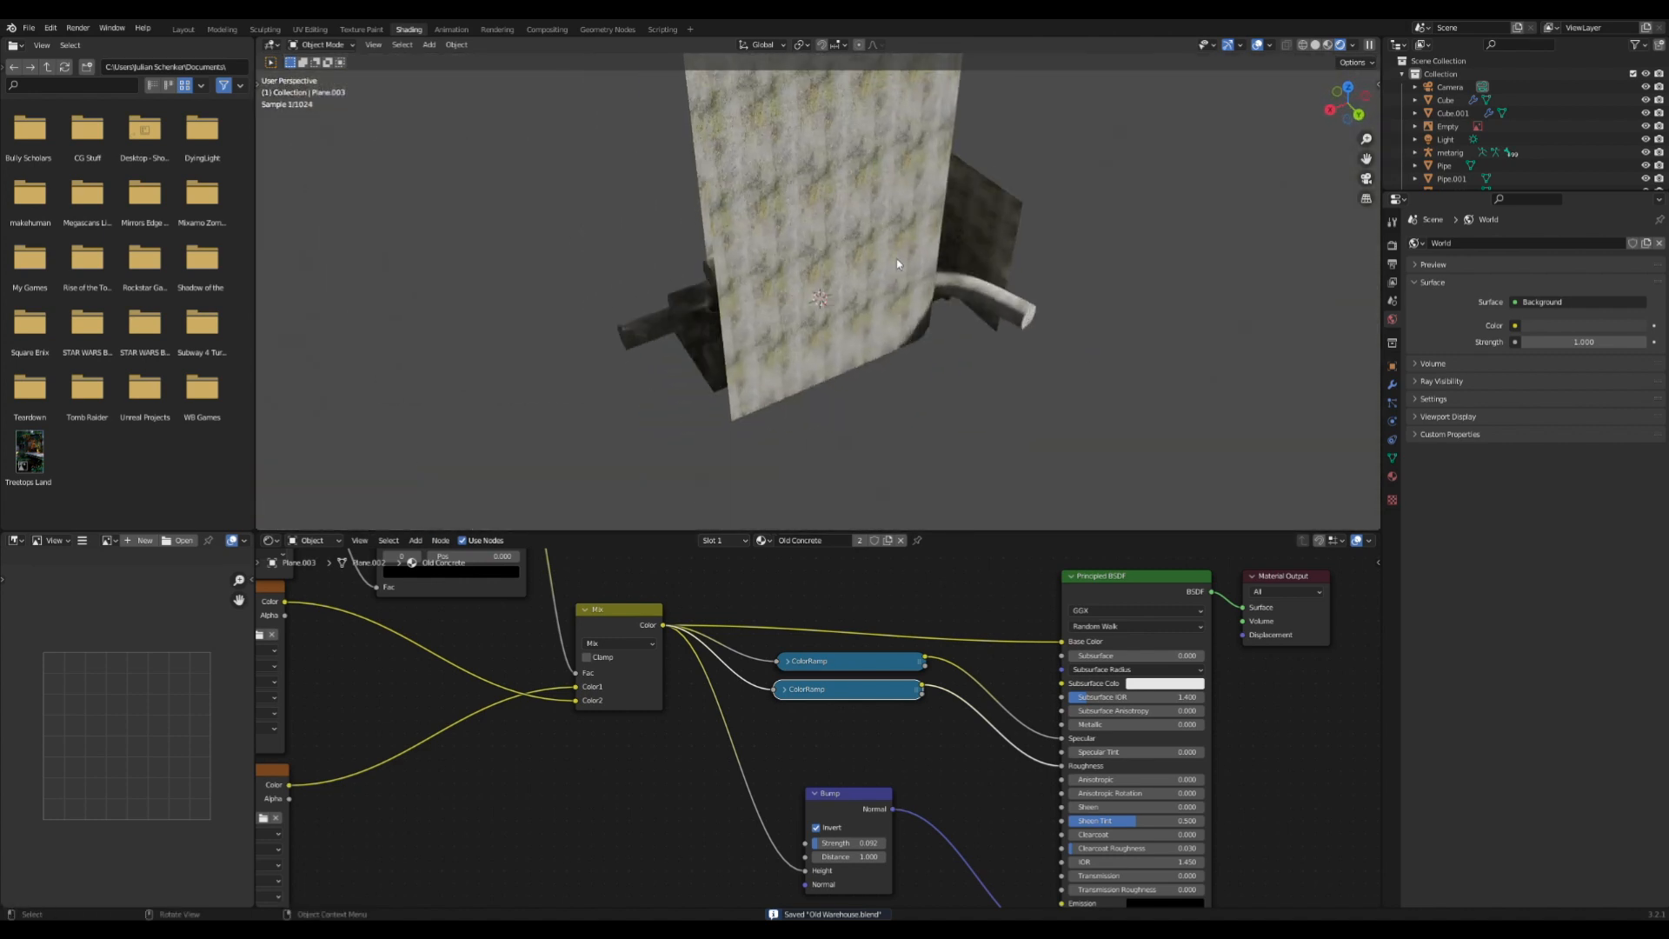
left_click(992, 220)
middle_click_drag(993, 221, 925, 219)
left_click(891, 217)
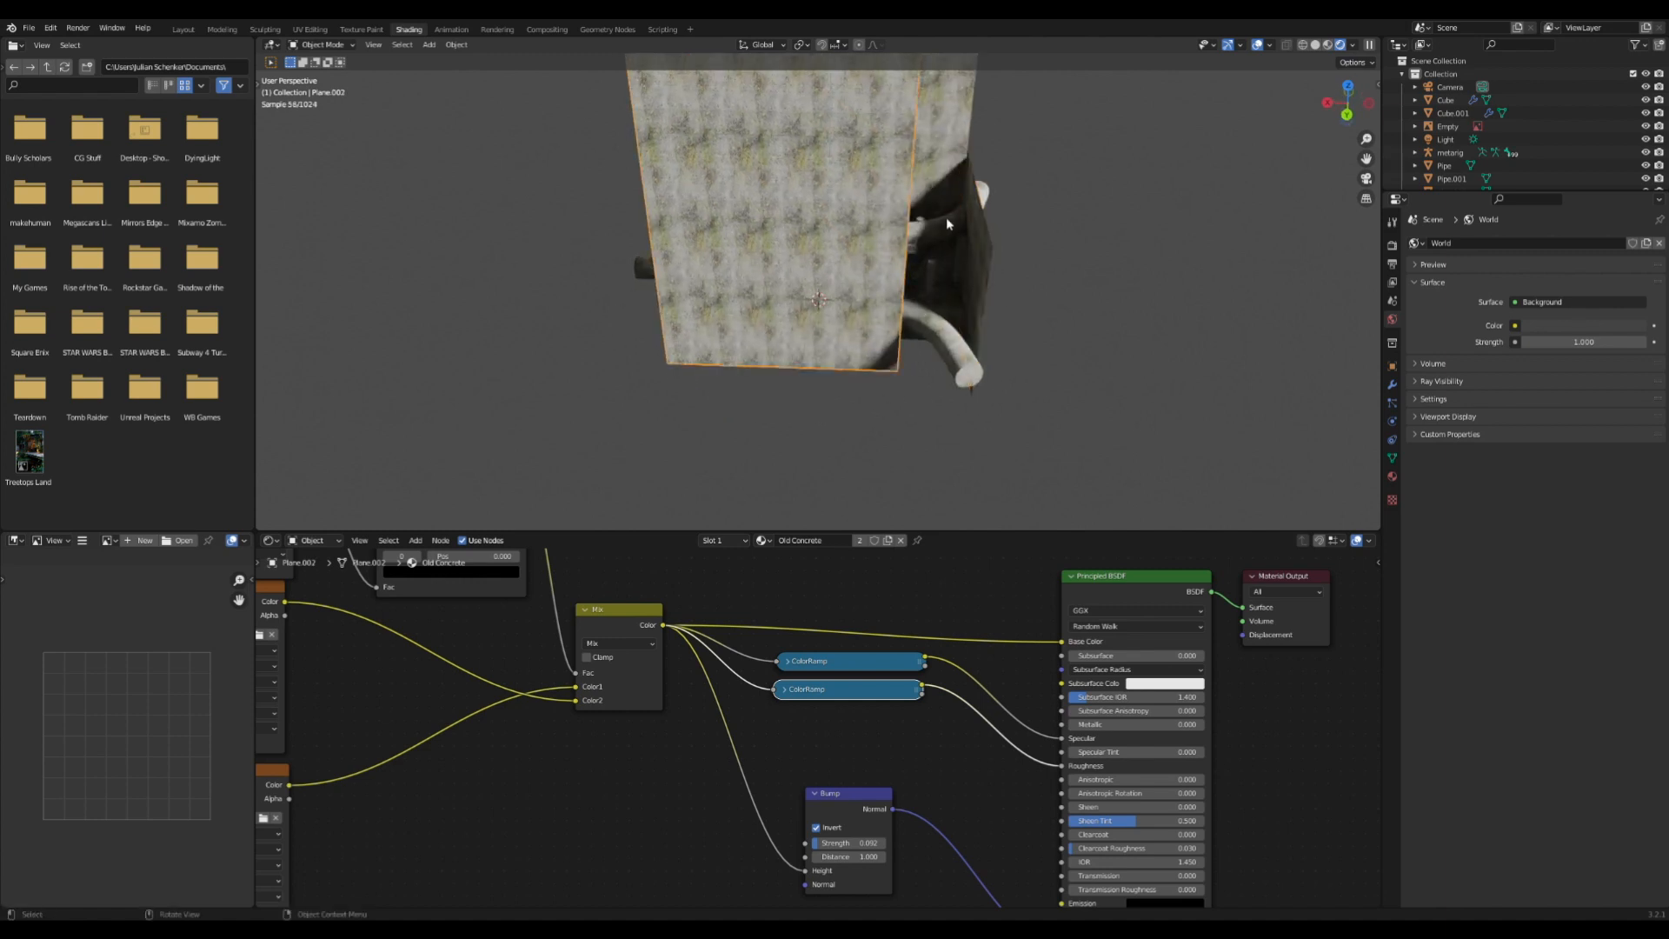
key("g")
key("x")
left_click(920, 223)
- Select the light near the end wall and reposition it freehand
left_click(953, 280)
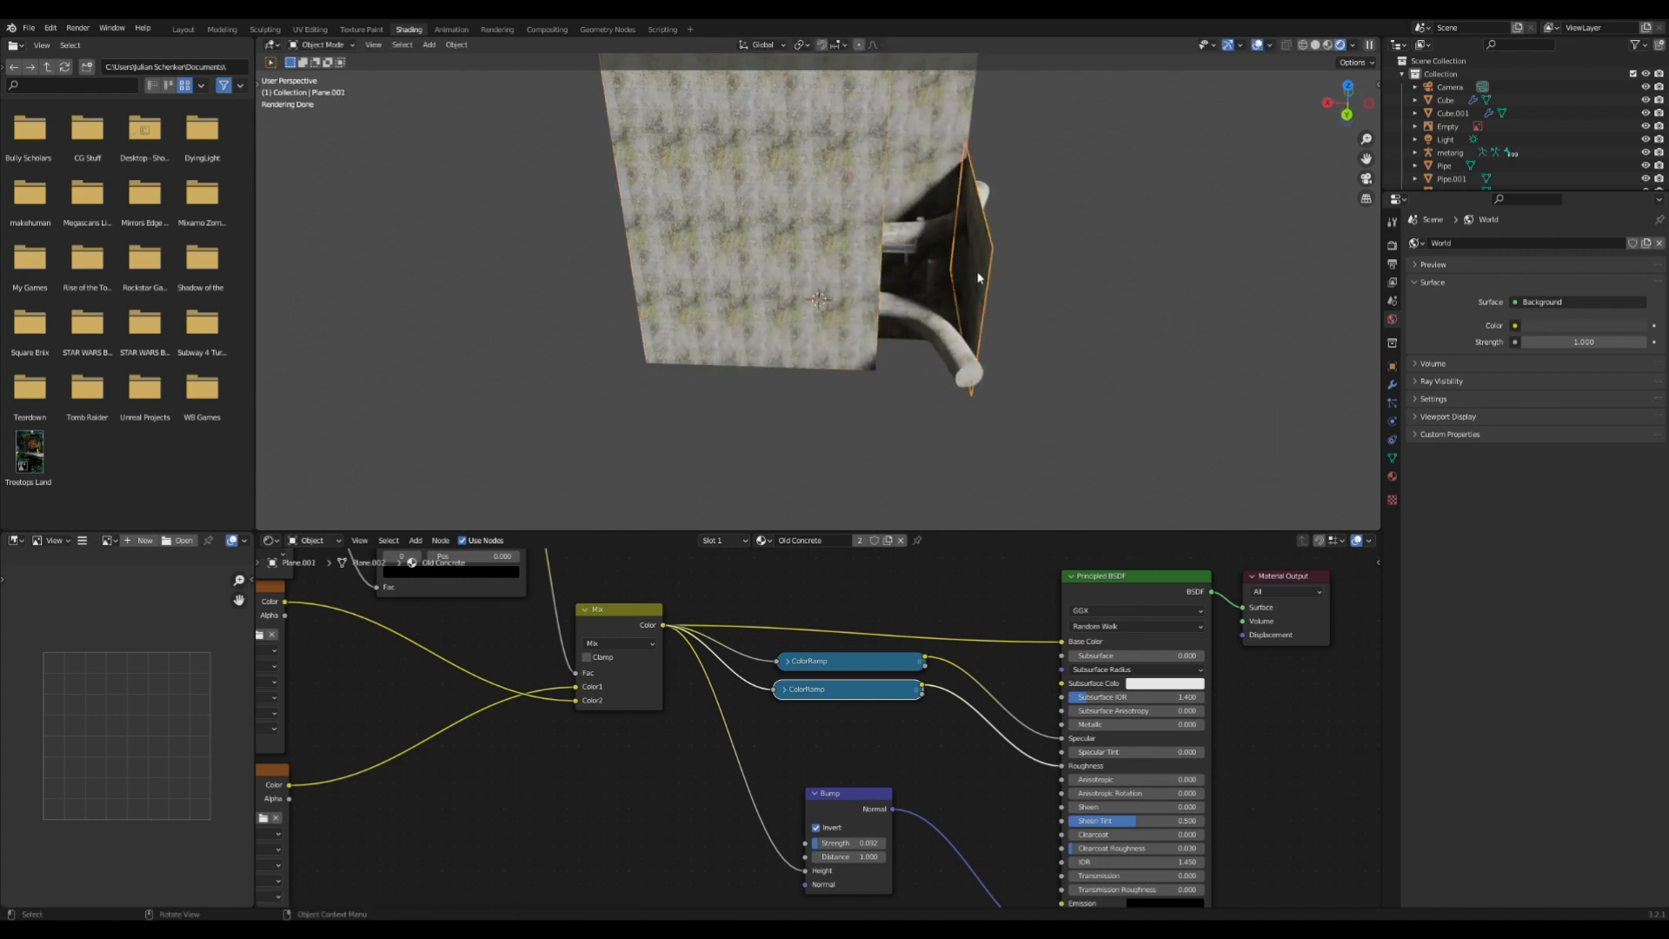
middle_click_drag(982, 275, 886, 358)
left_click(905, 352)
scroll(888, 358, "up", 2)
key("g")
left_click(911, 379)
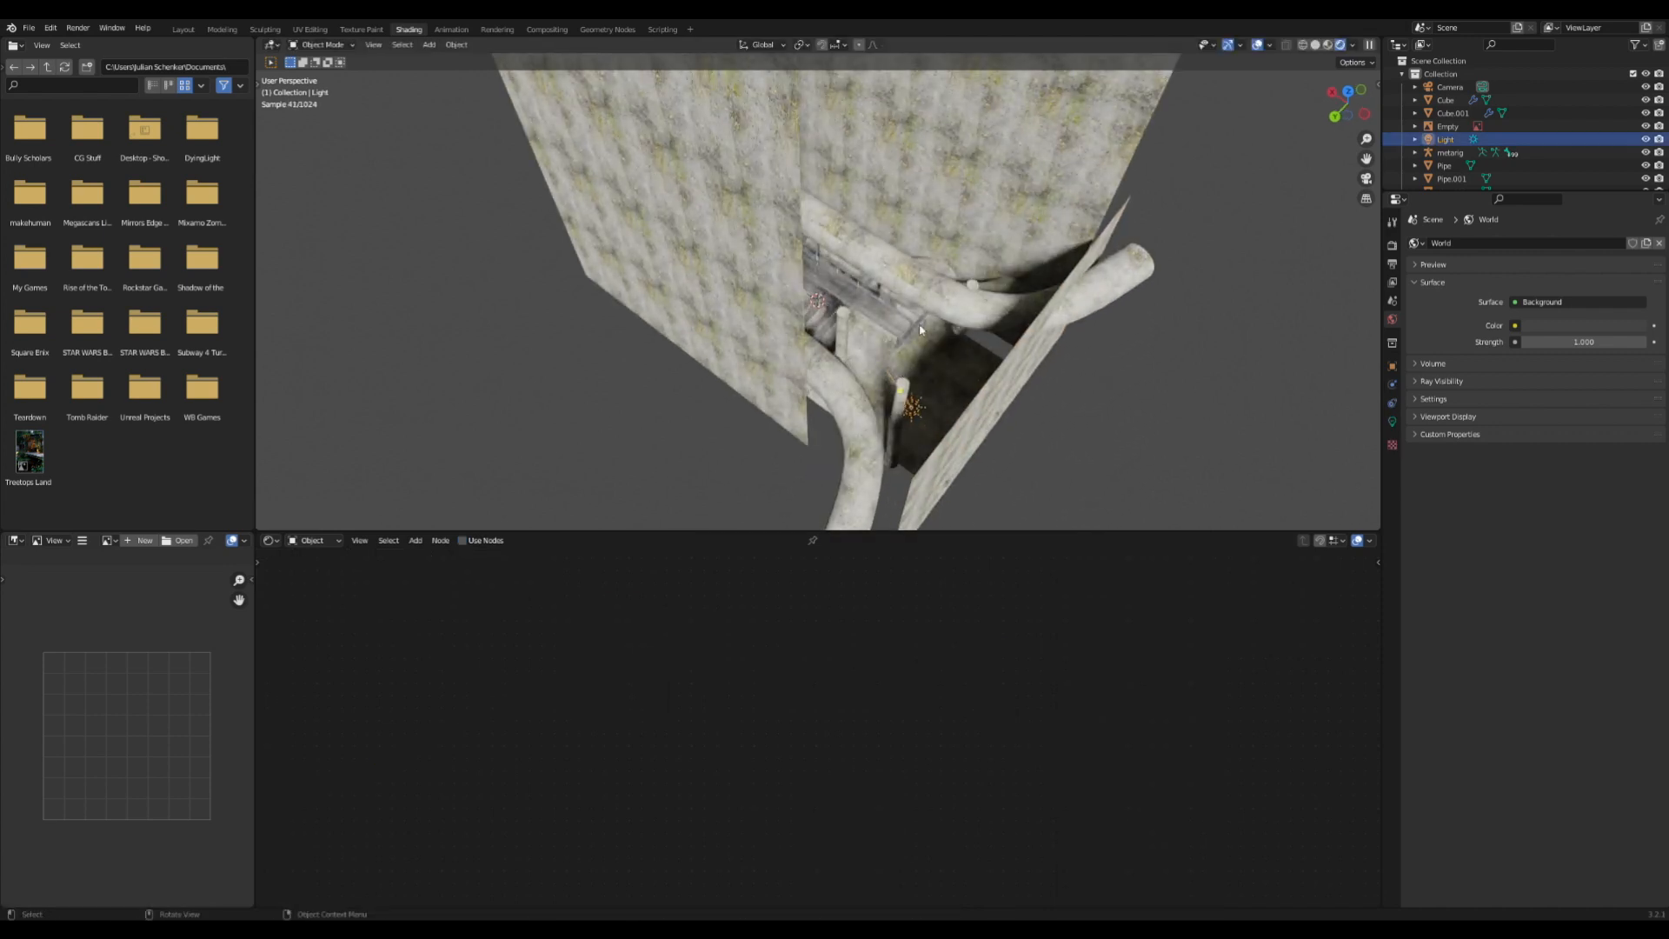
- Add a cube at the world origin and scale its mesh up about 14.5 times in Edit Mode
left_click(184, 29)
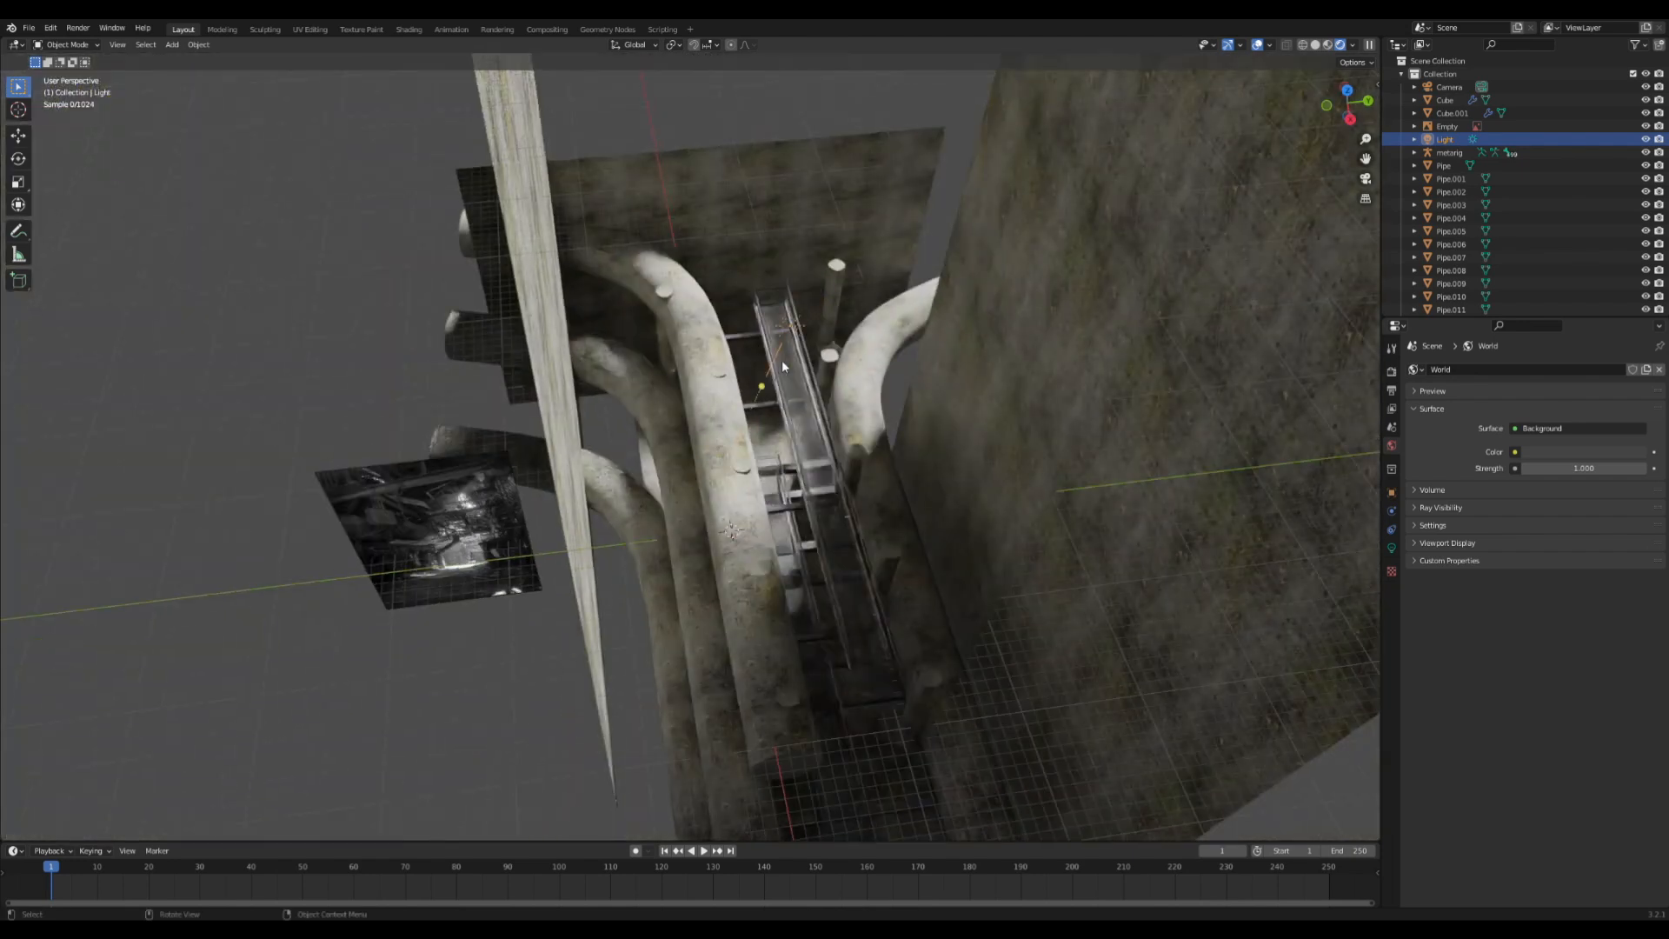
scroll(781, 360, "down", 5)
key("shift+a")
mouse_move(780, 358)
left_click(859, 368)
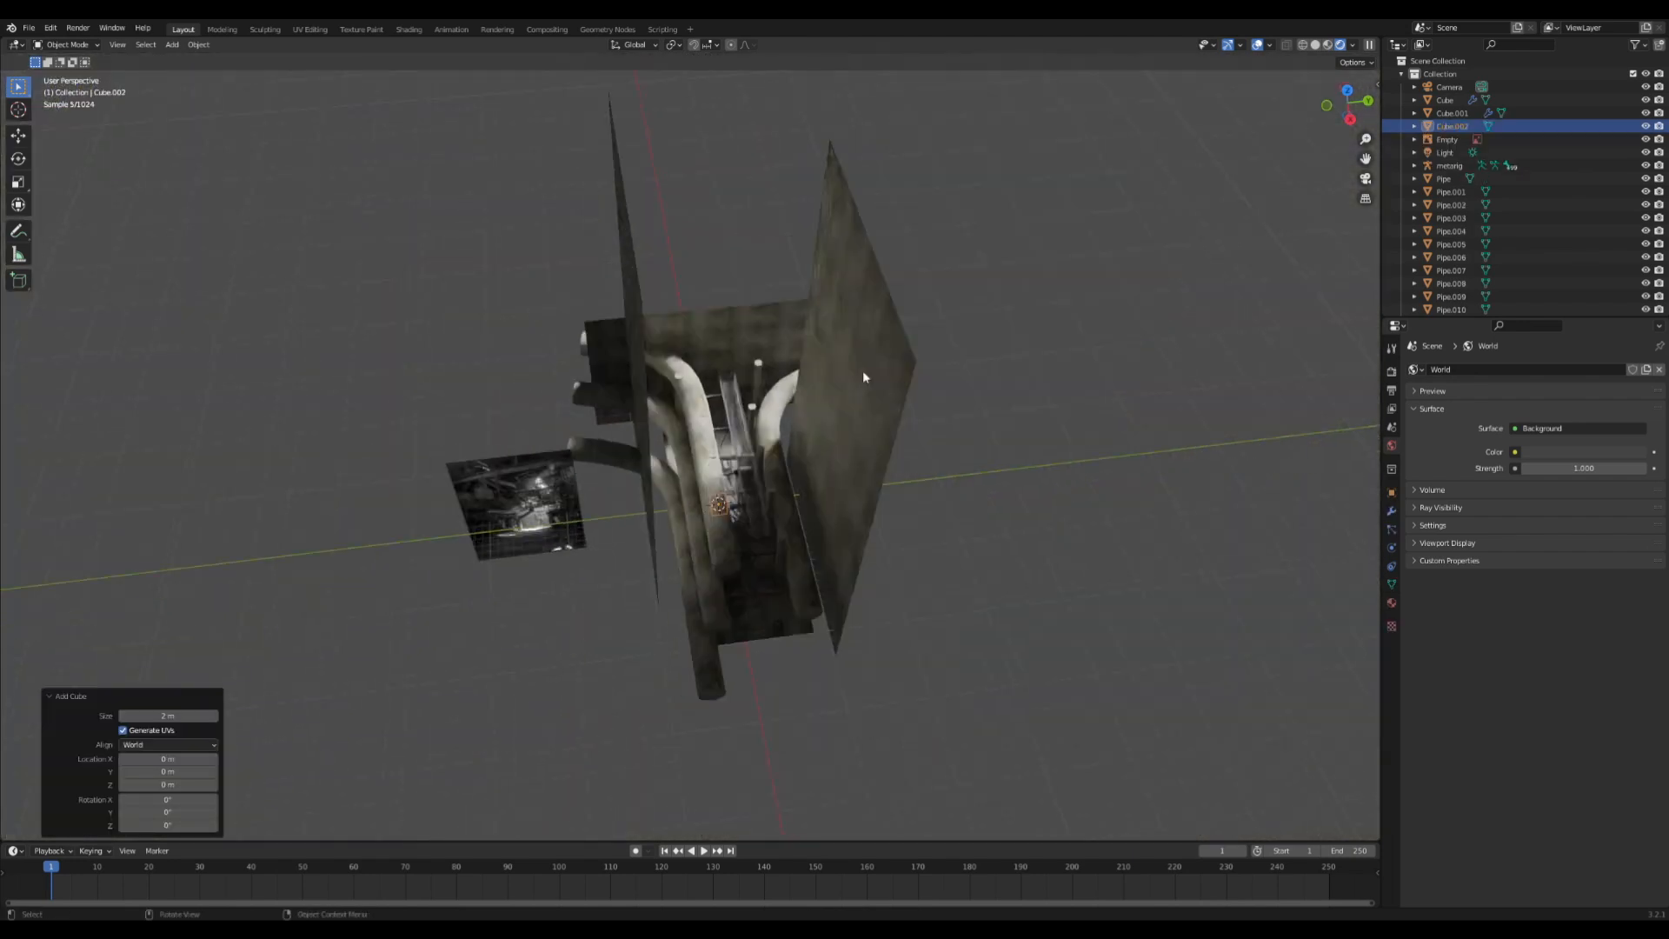
key("Tab")
key("s")
left_click(236, 409)
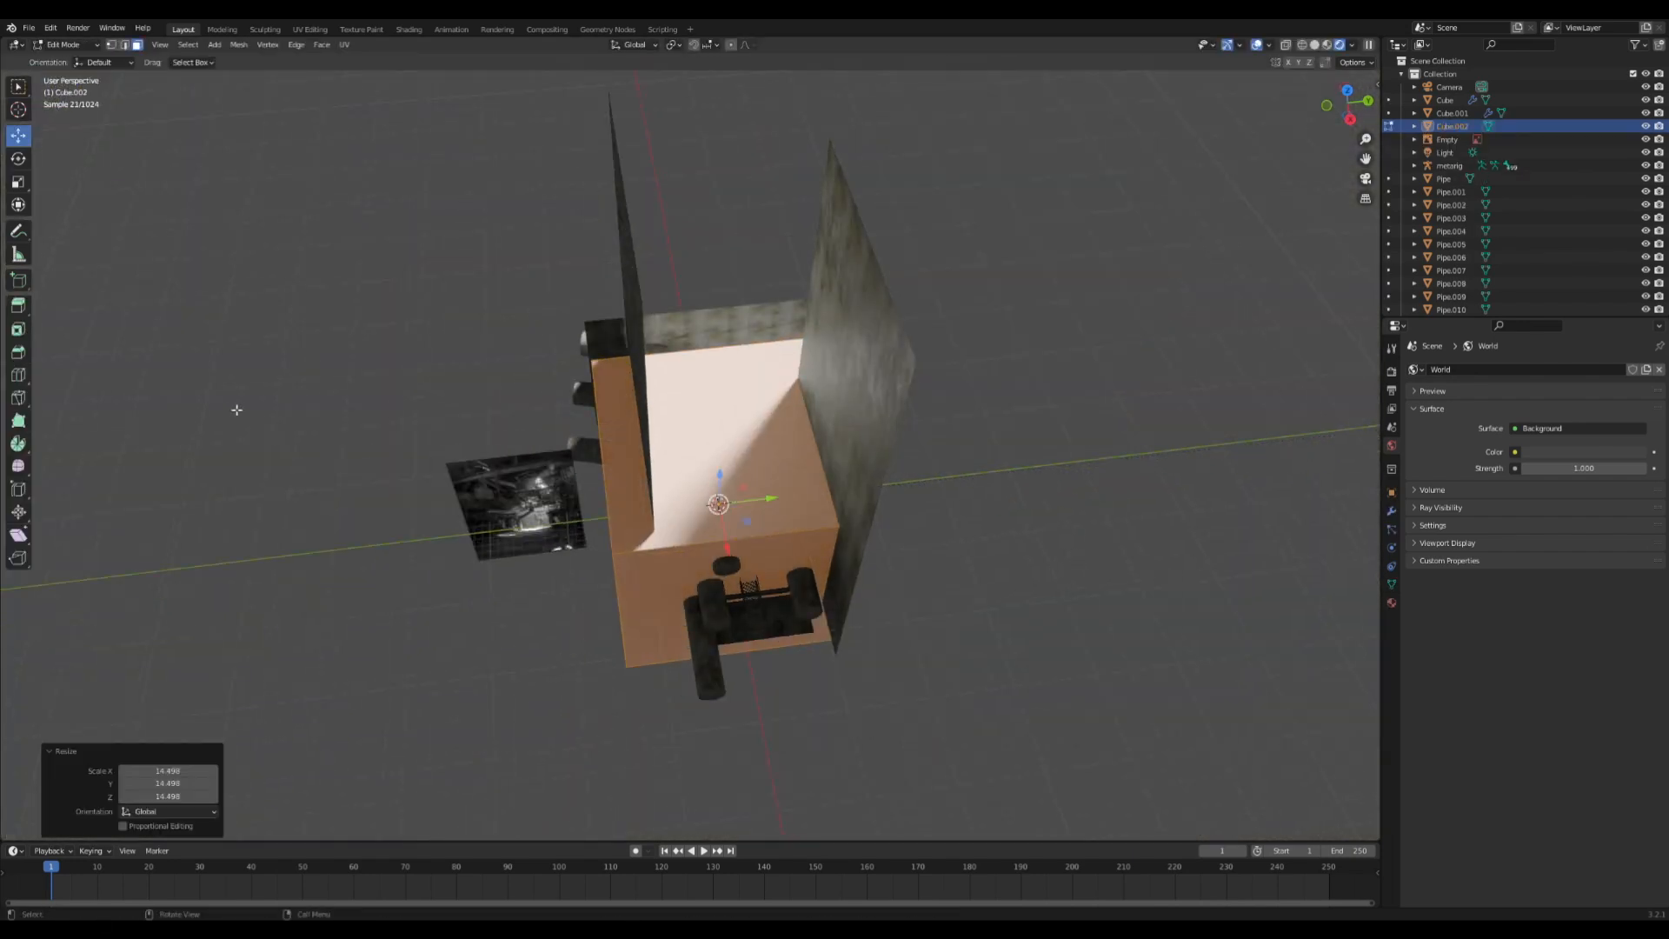
- Stretch the cube's mesh about 1.5 times along X so it covers the length of the warehouse
middle_click_drag(709, 317, 622, 283)
key("s")
key("x")
left_click(824, 199)
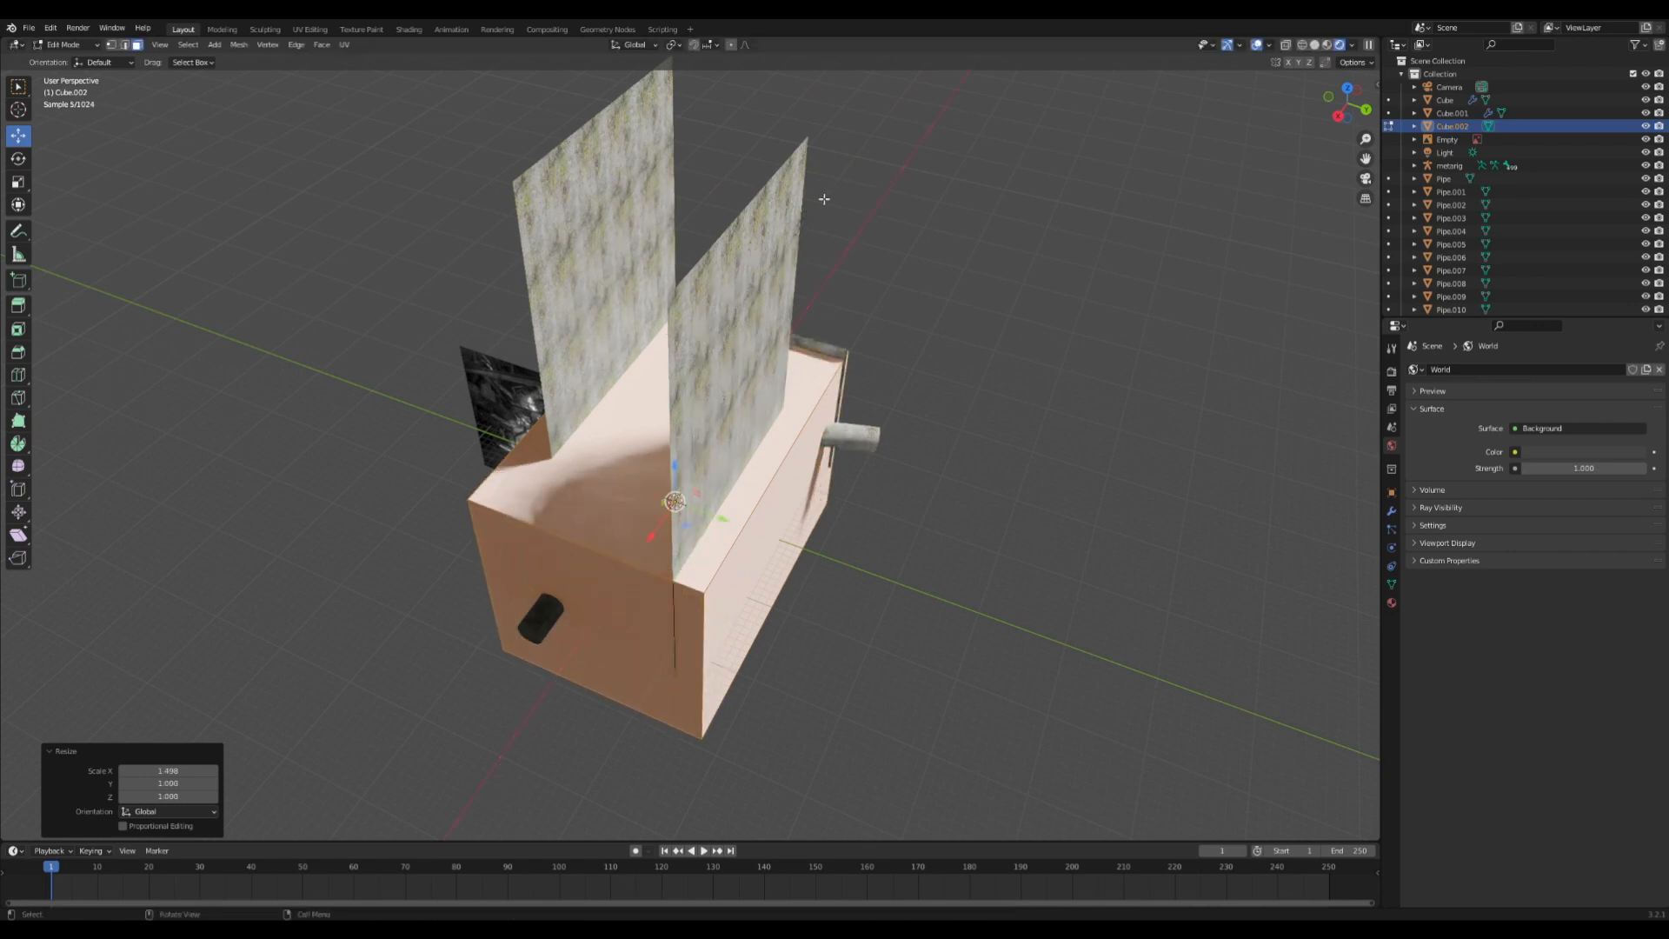
middle_click_drag(824, 317, 816, 246)
key("Tab")
key("Tab")
- Raise the cube's bottom face about 13.7 m along Z to near floor level and return to the camera view
middle_click_drag(754, 555, 745, 463)
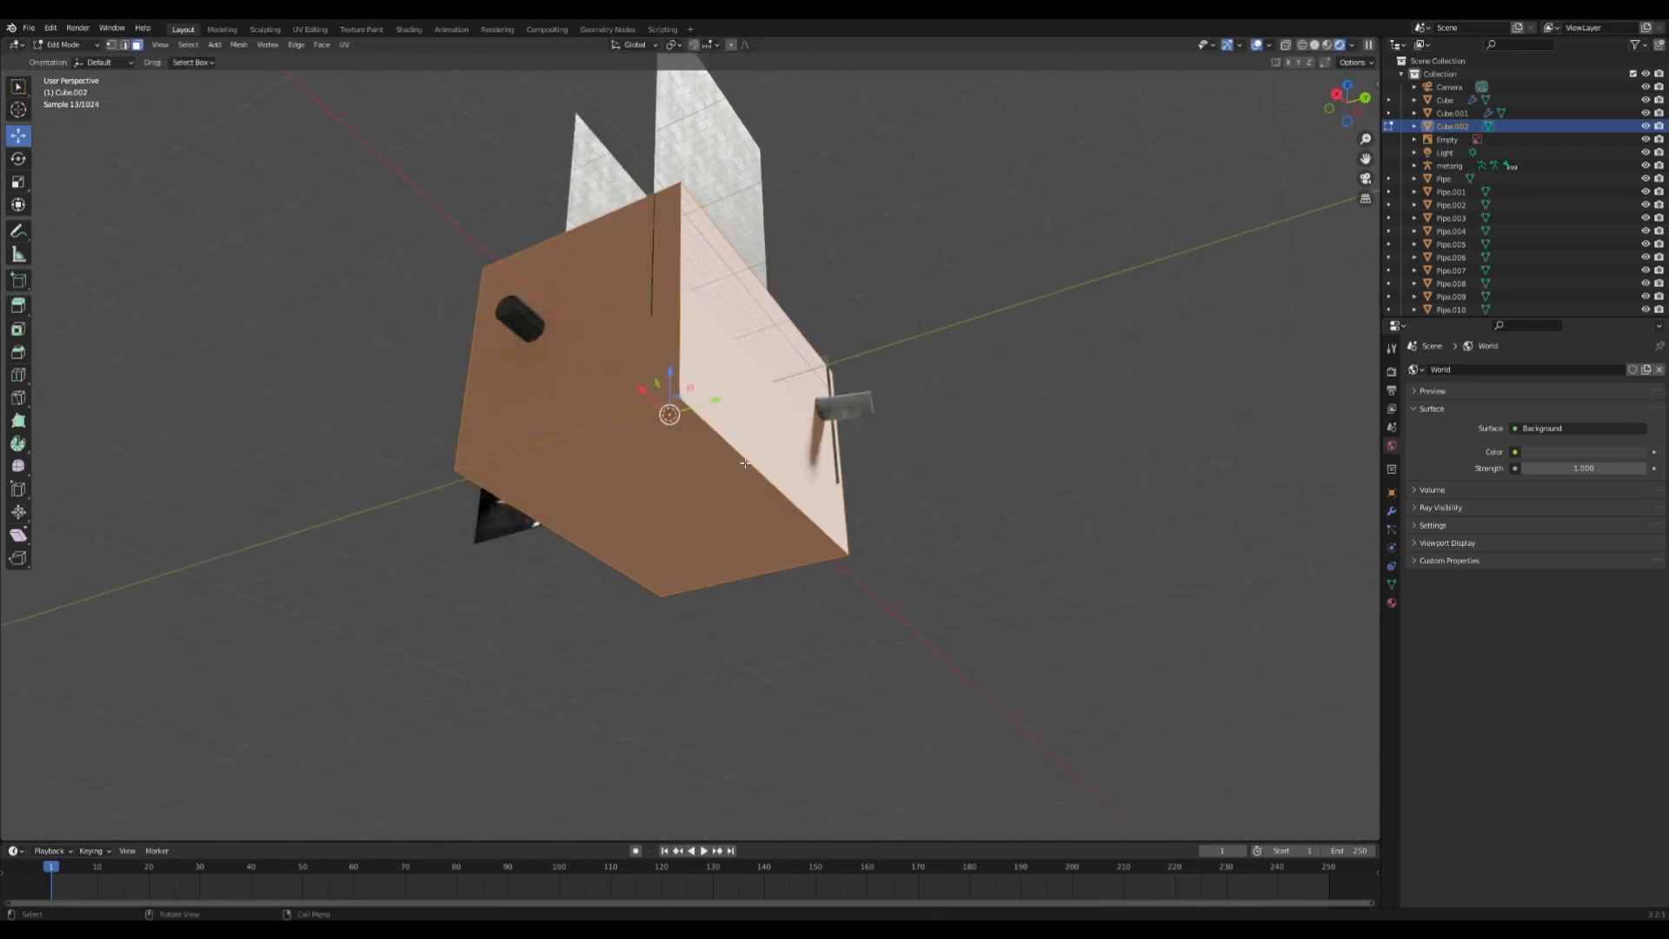
left_click(745, 467)
key("g")
key("z")
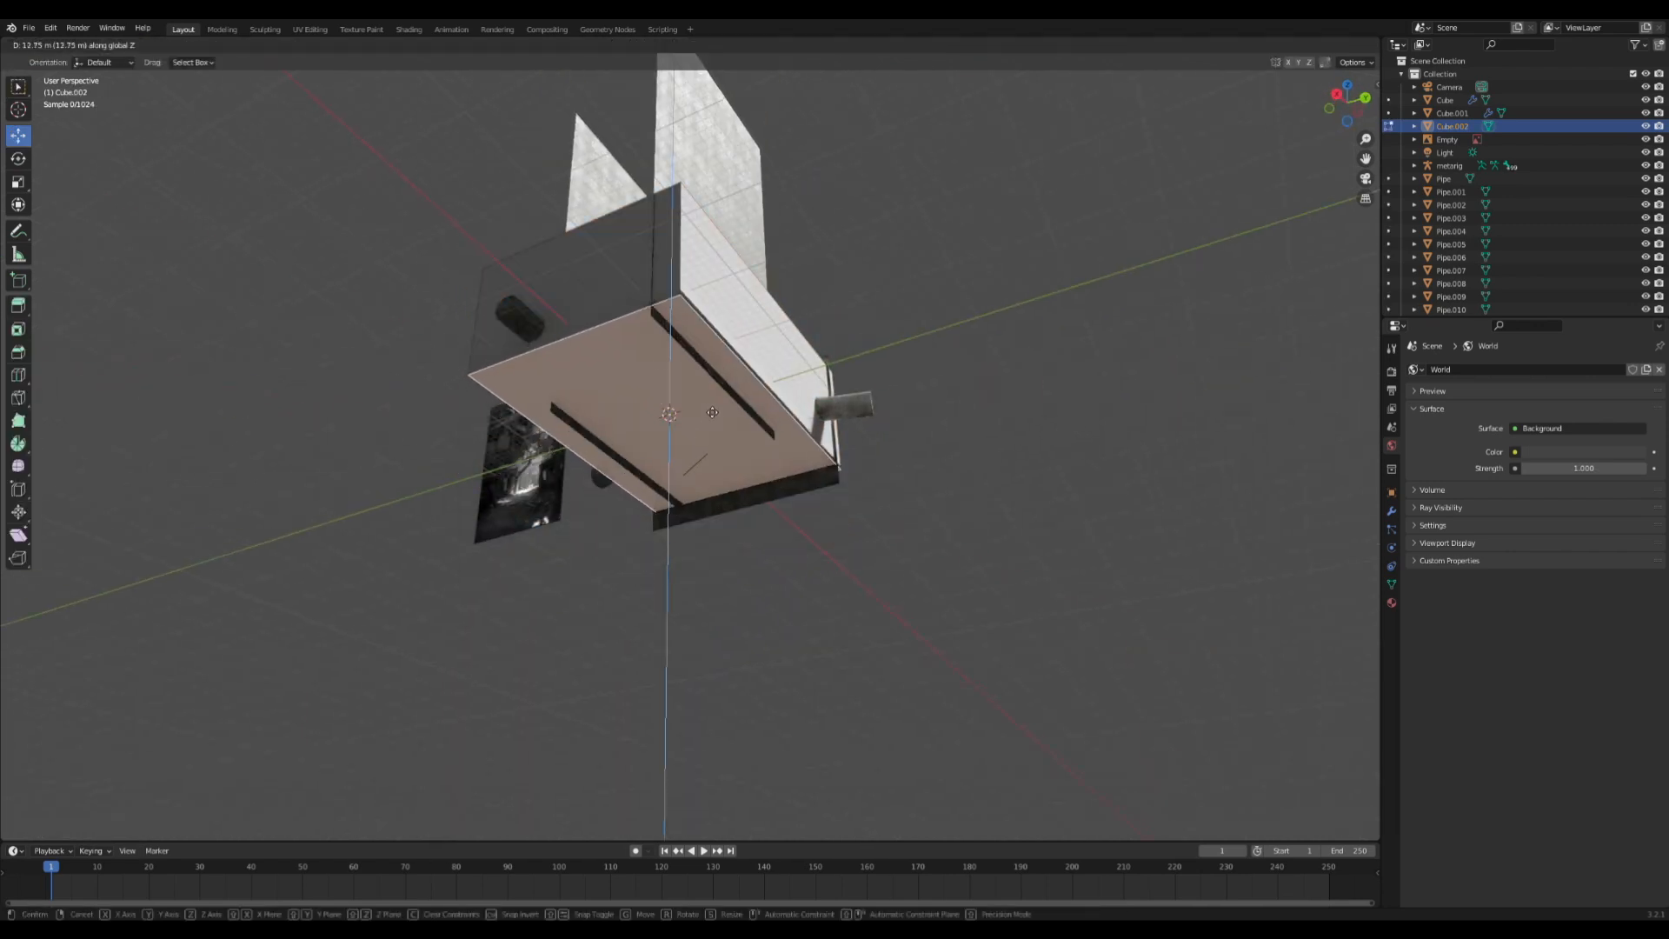
left_click(712, 415)
key("Tab")
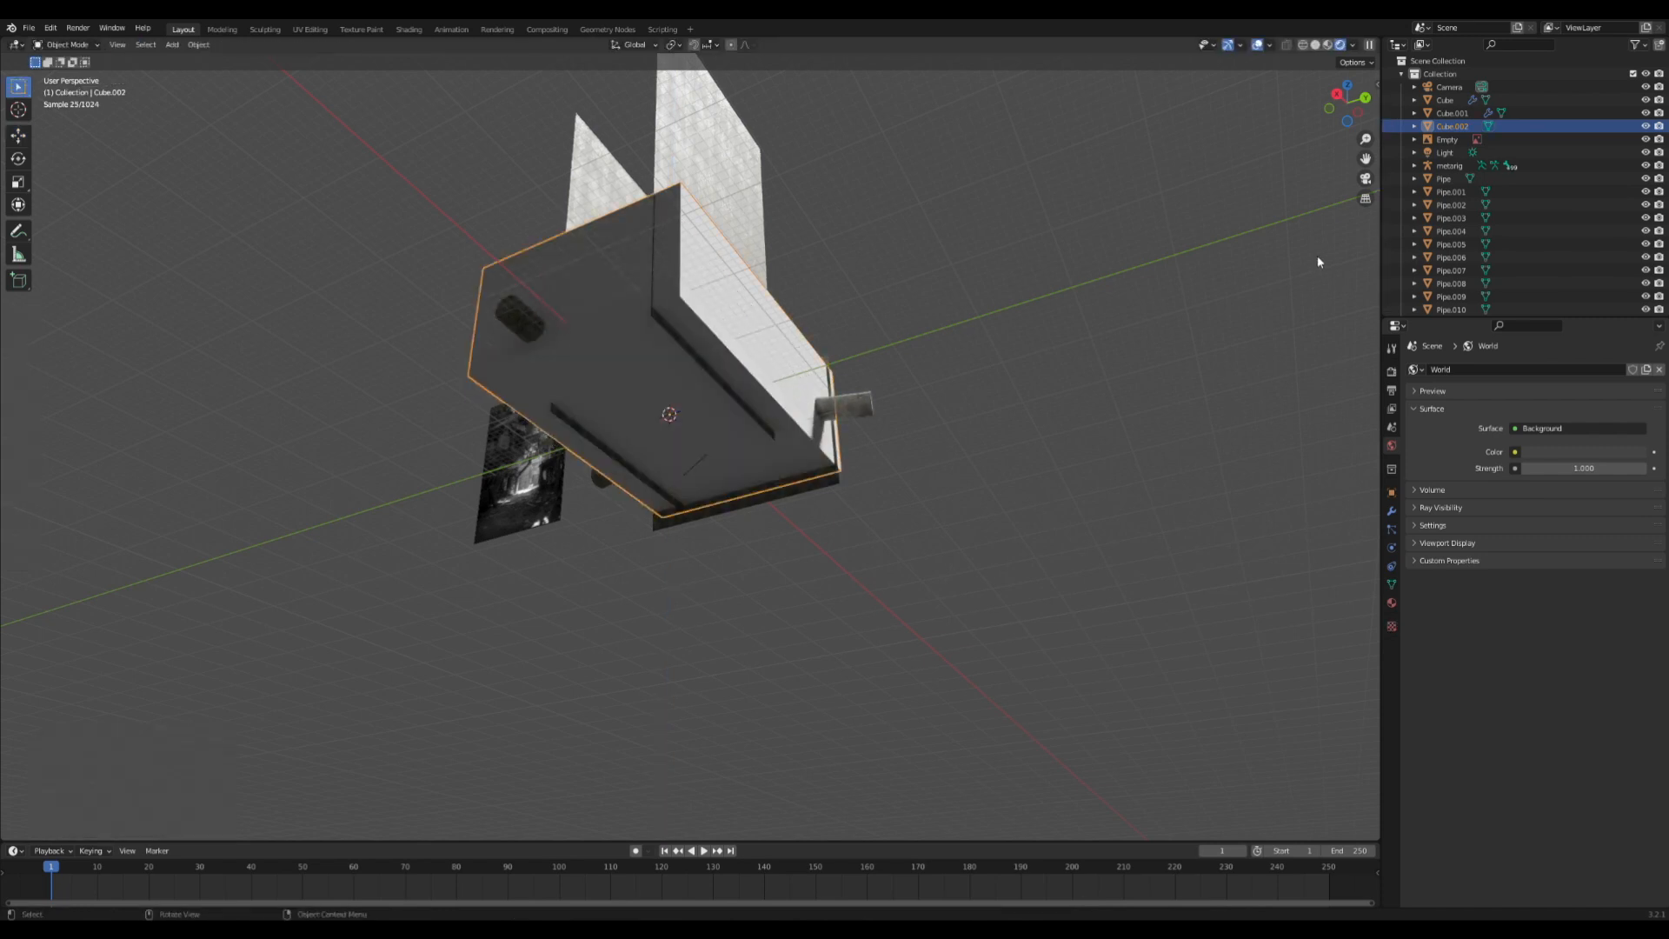
left_click(1366, 178)
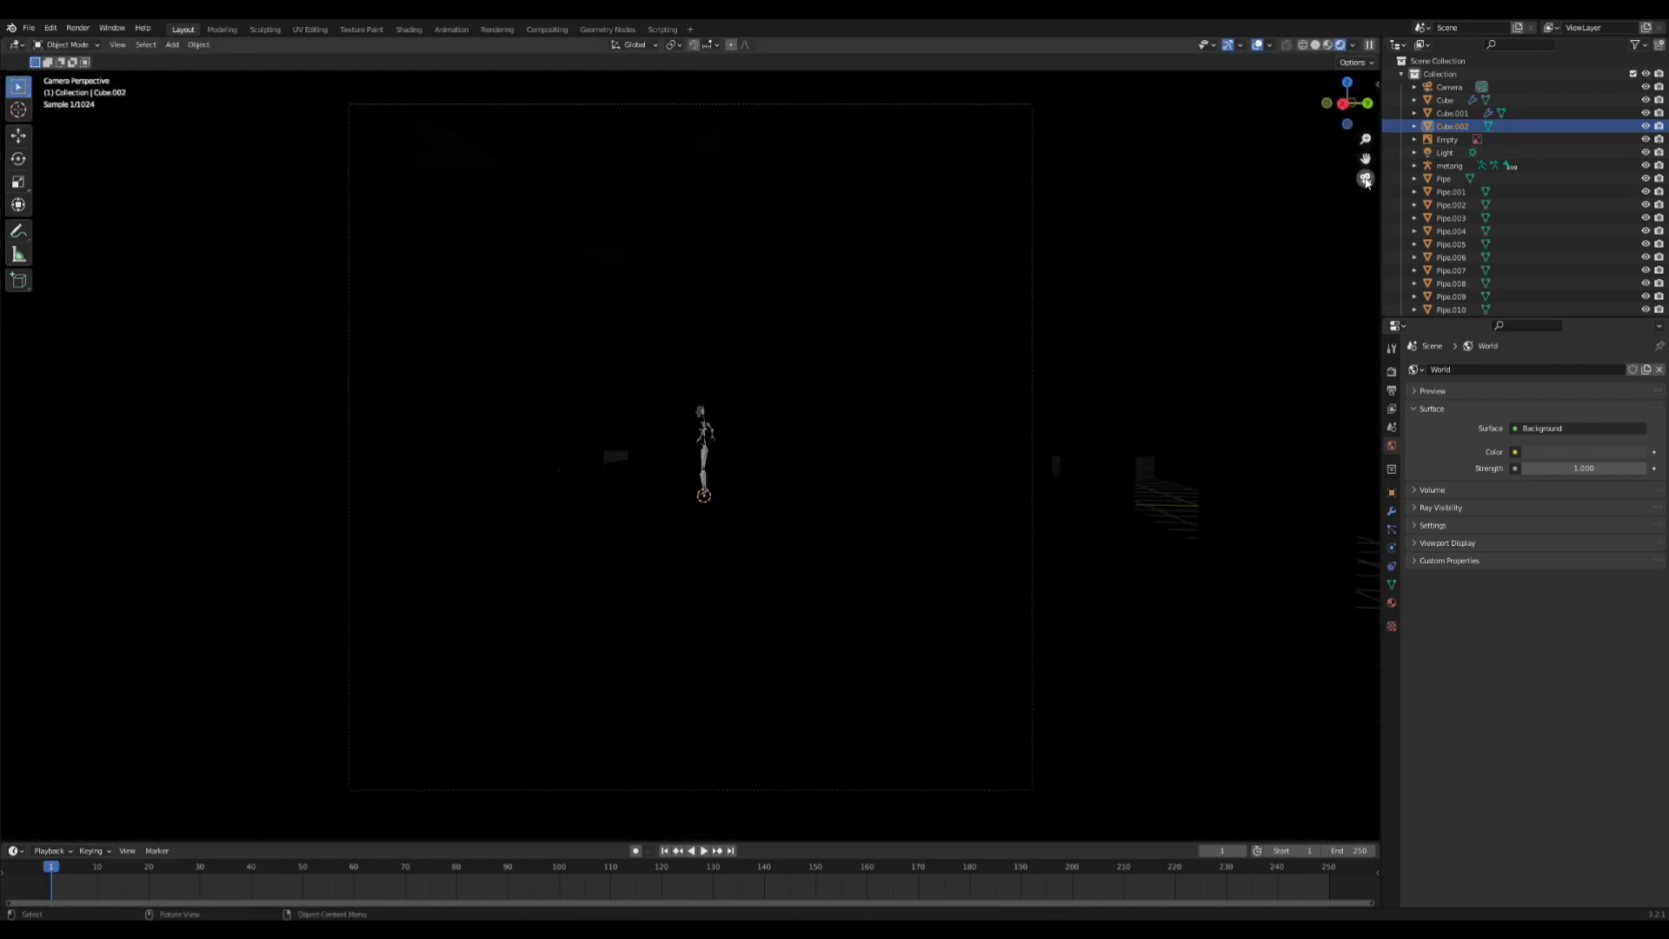
- Create a new material named Fog on the cube in the Shading workspace
left_click(408, 29)
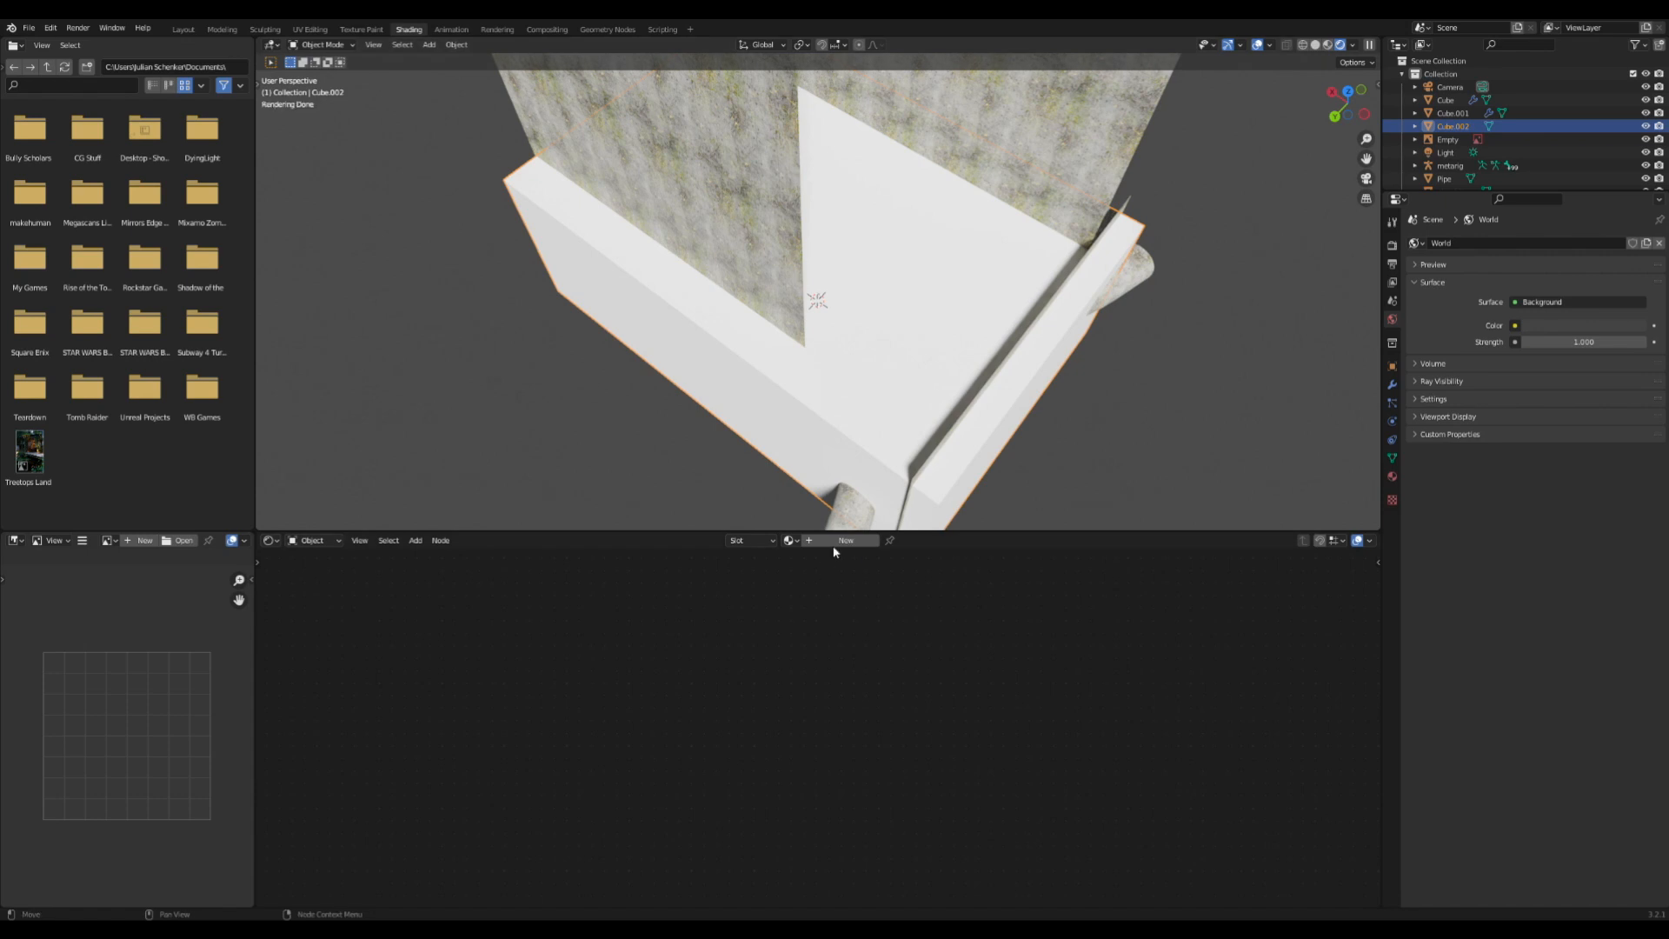
double_click(834, 541)
type("Fog")
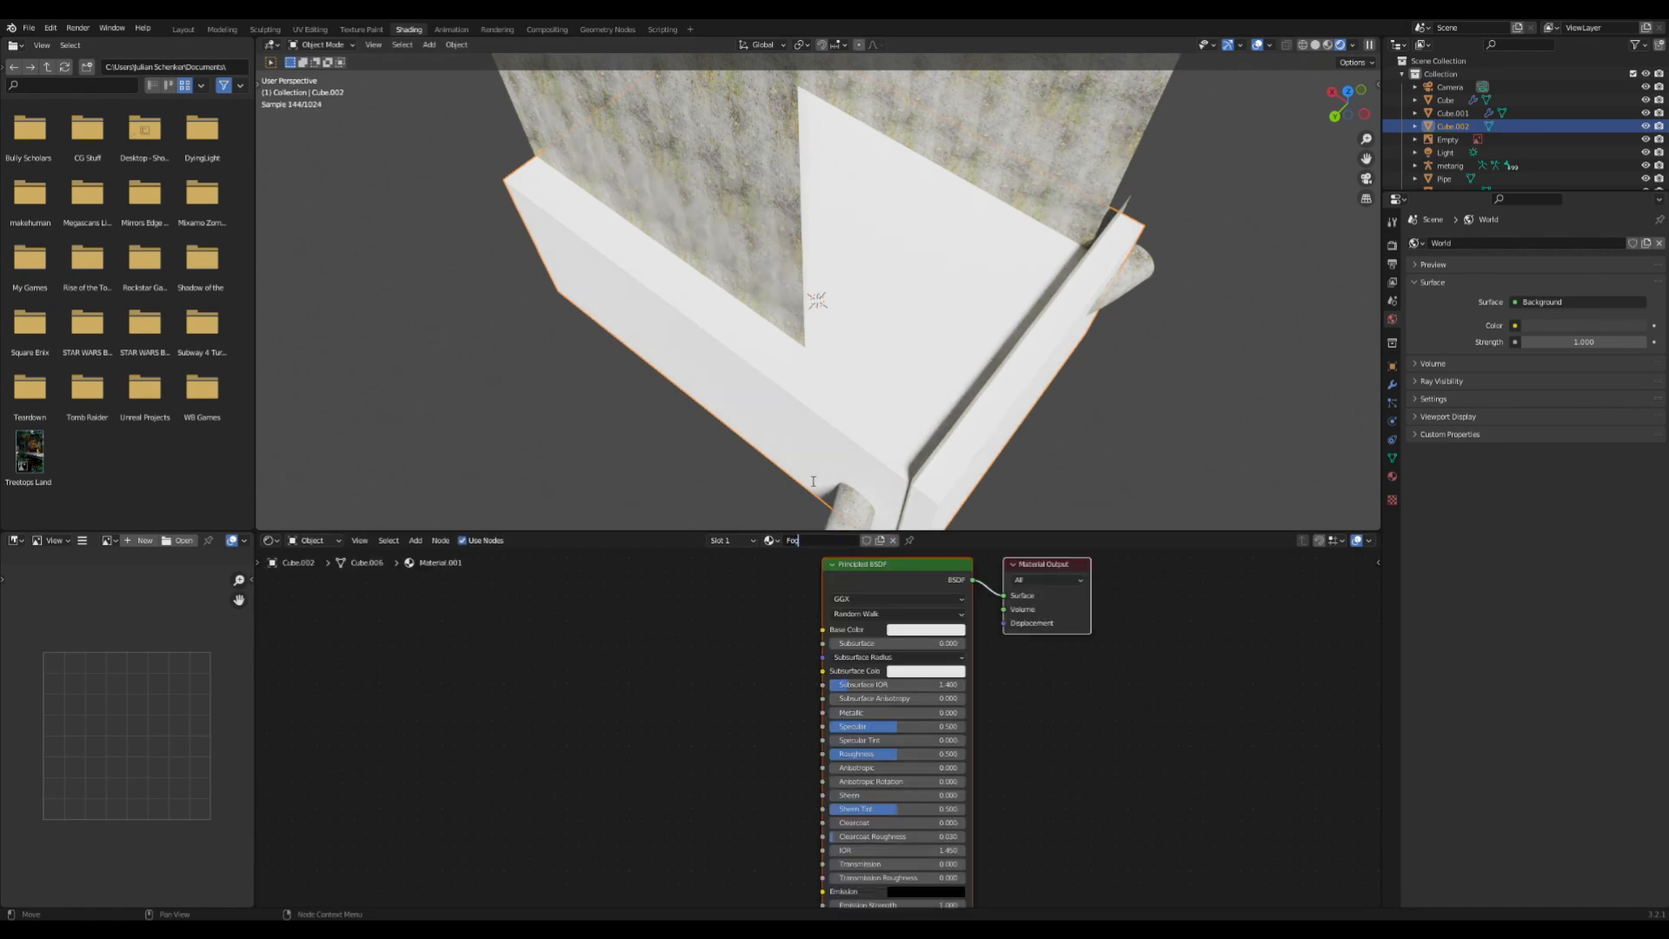
key("Return")
left_click(721, 727)
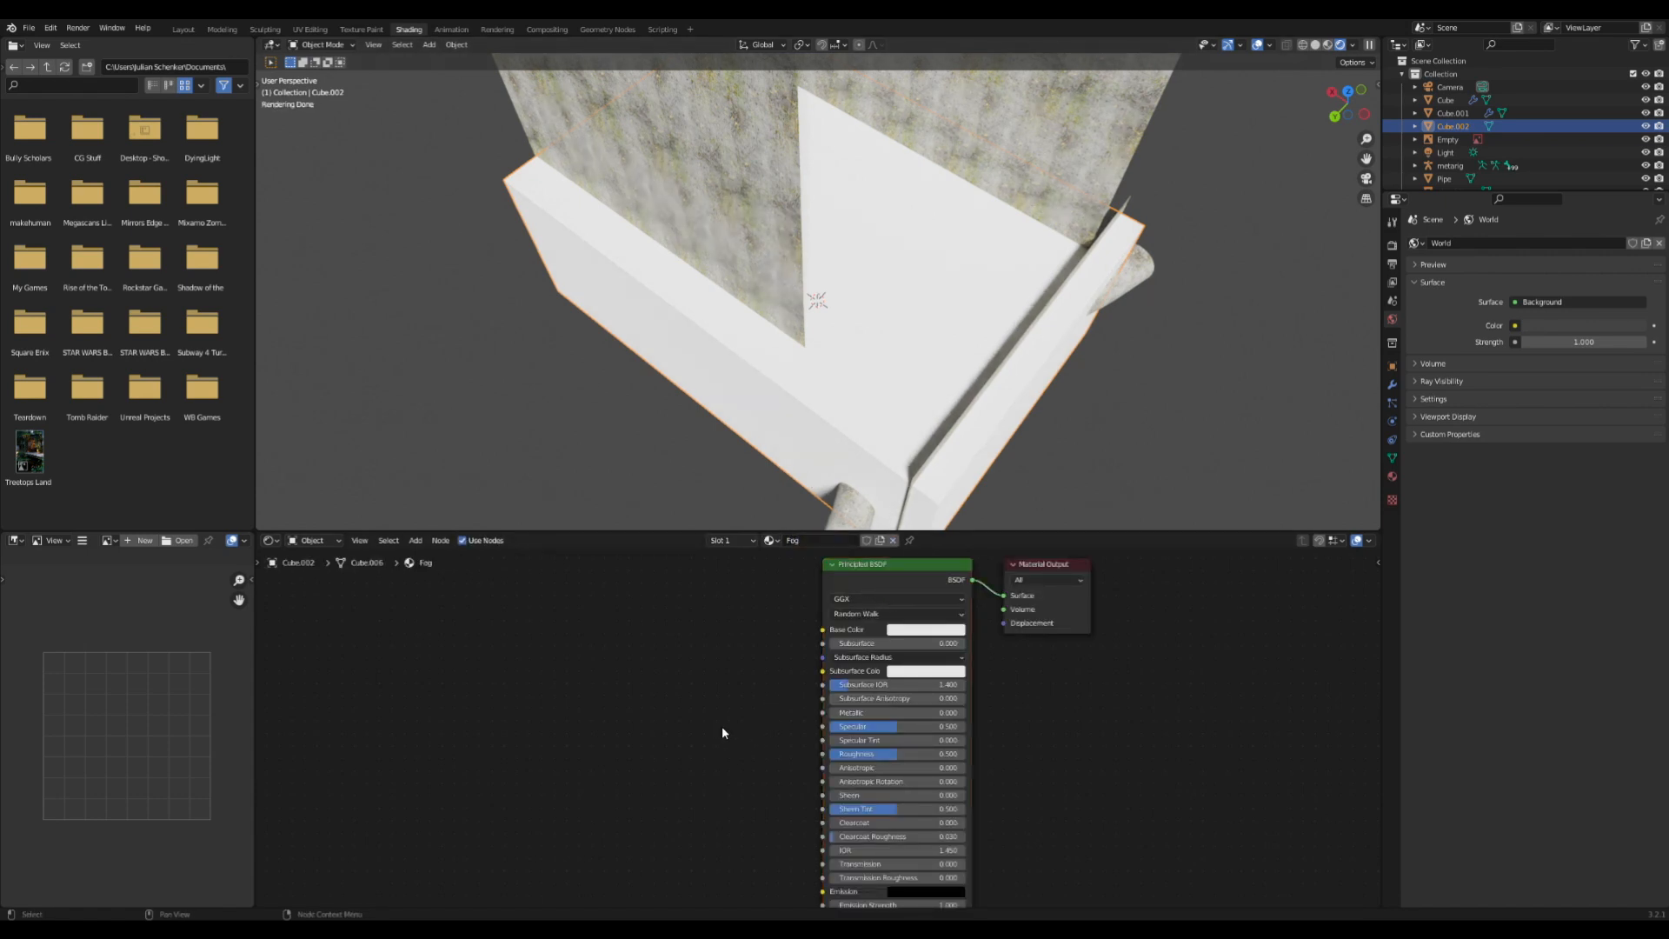
- Replace the Fog material's Principled BSDF with a Volume Scatter node connected to the Material Output's Volume input
key("x")
key("shift+a")
left_click(758, 644)
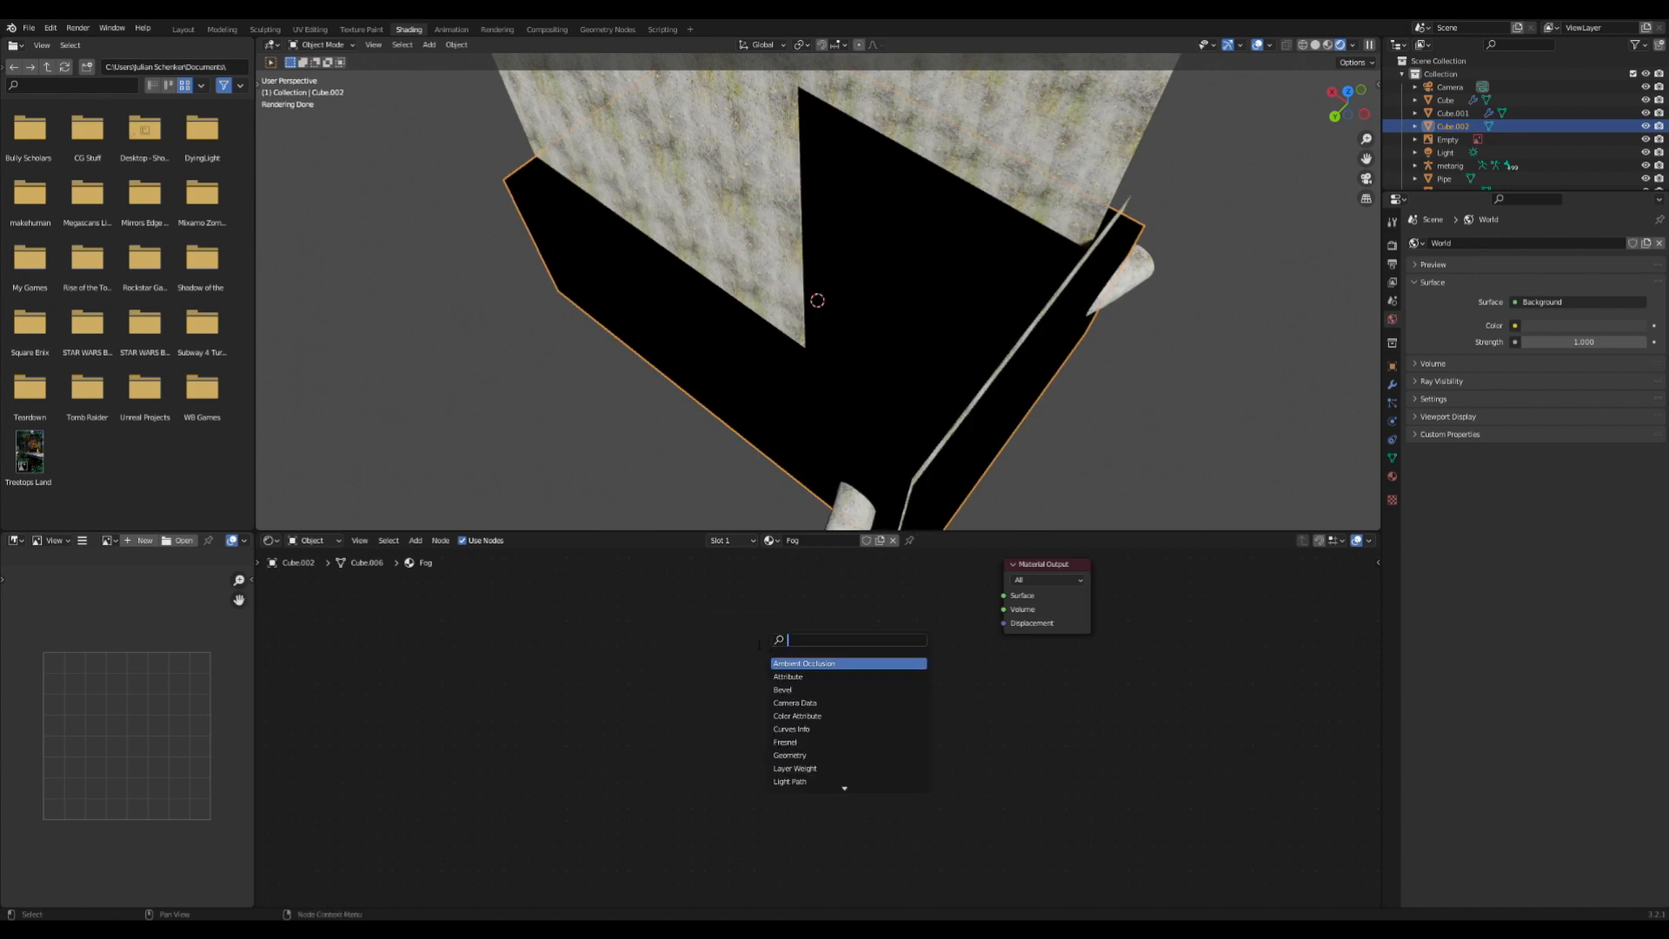
type("sca")
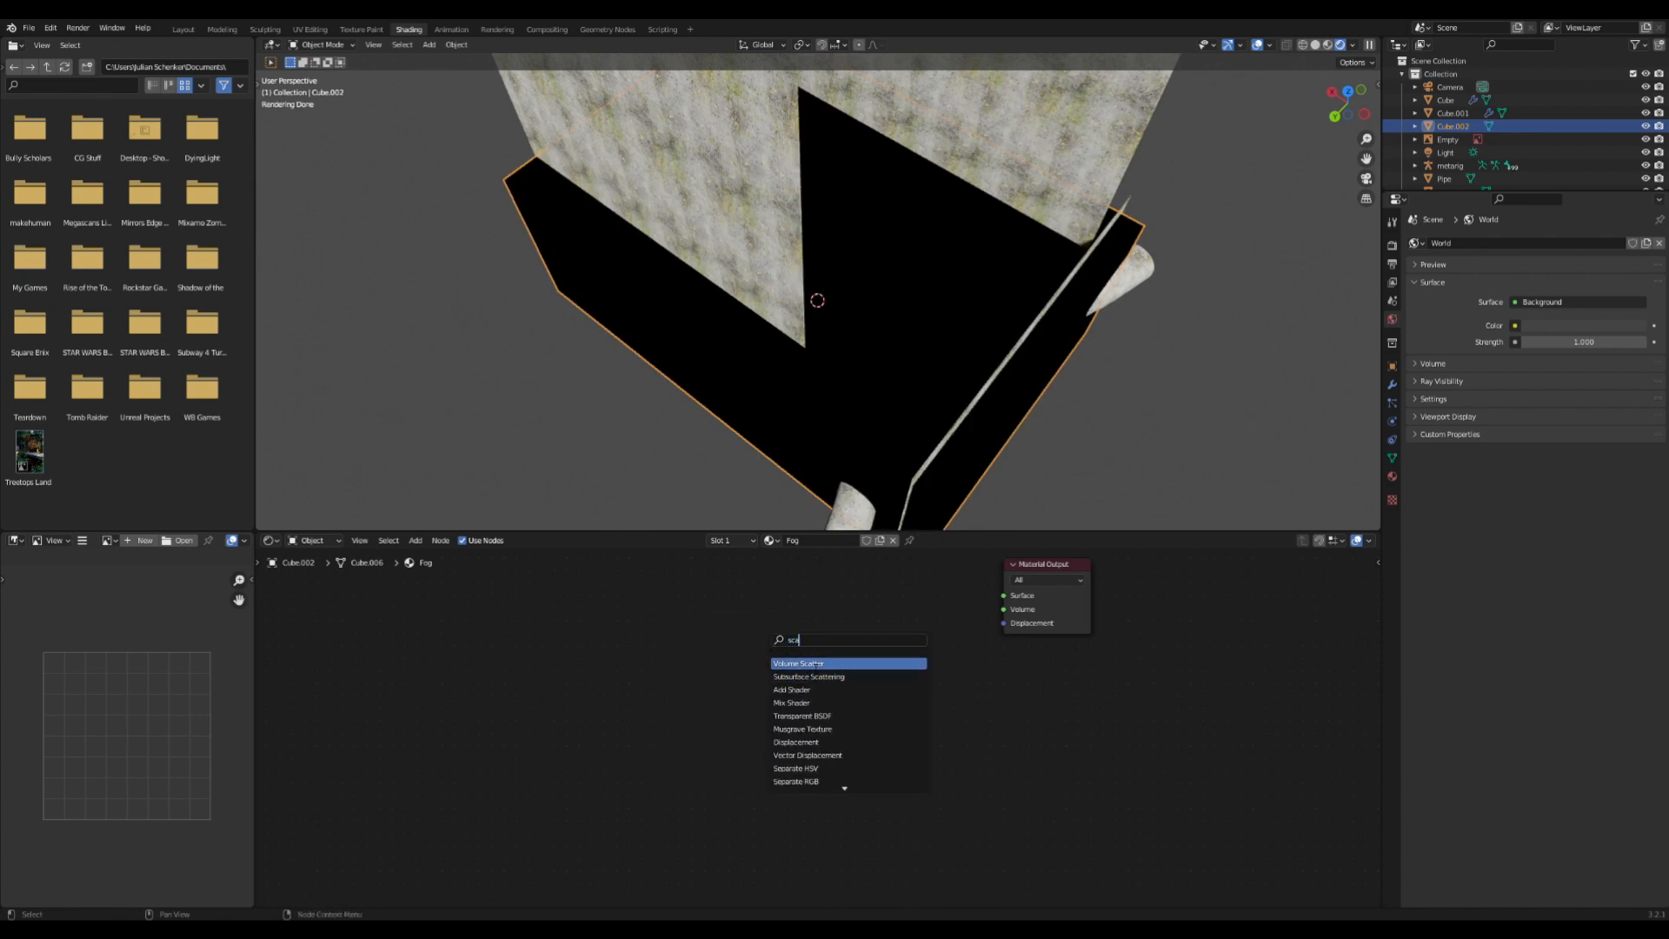
left_click(817, 664)
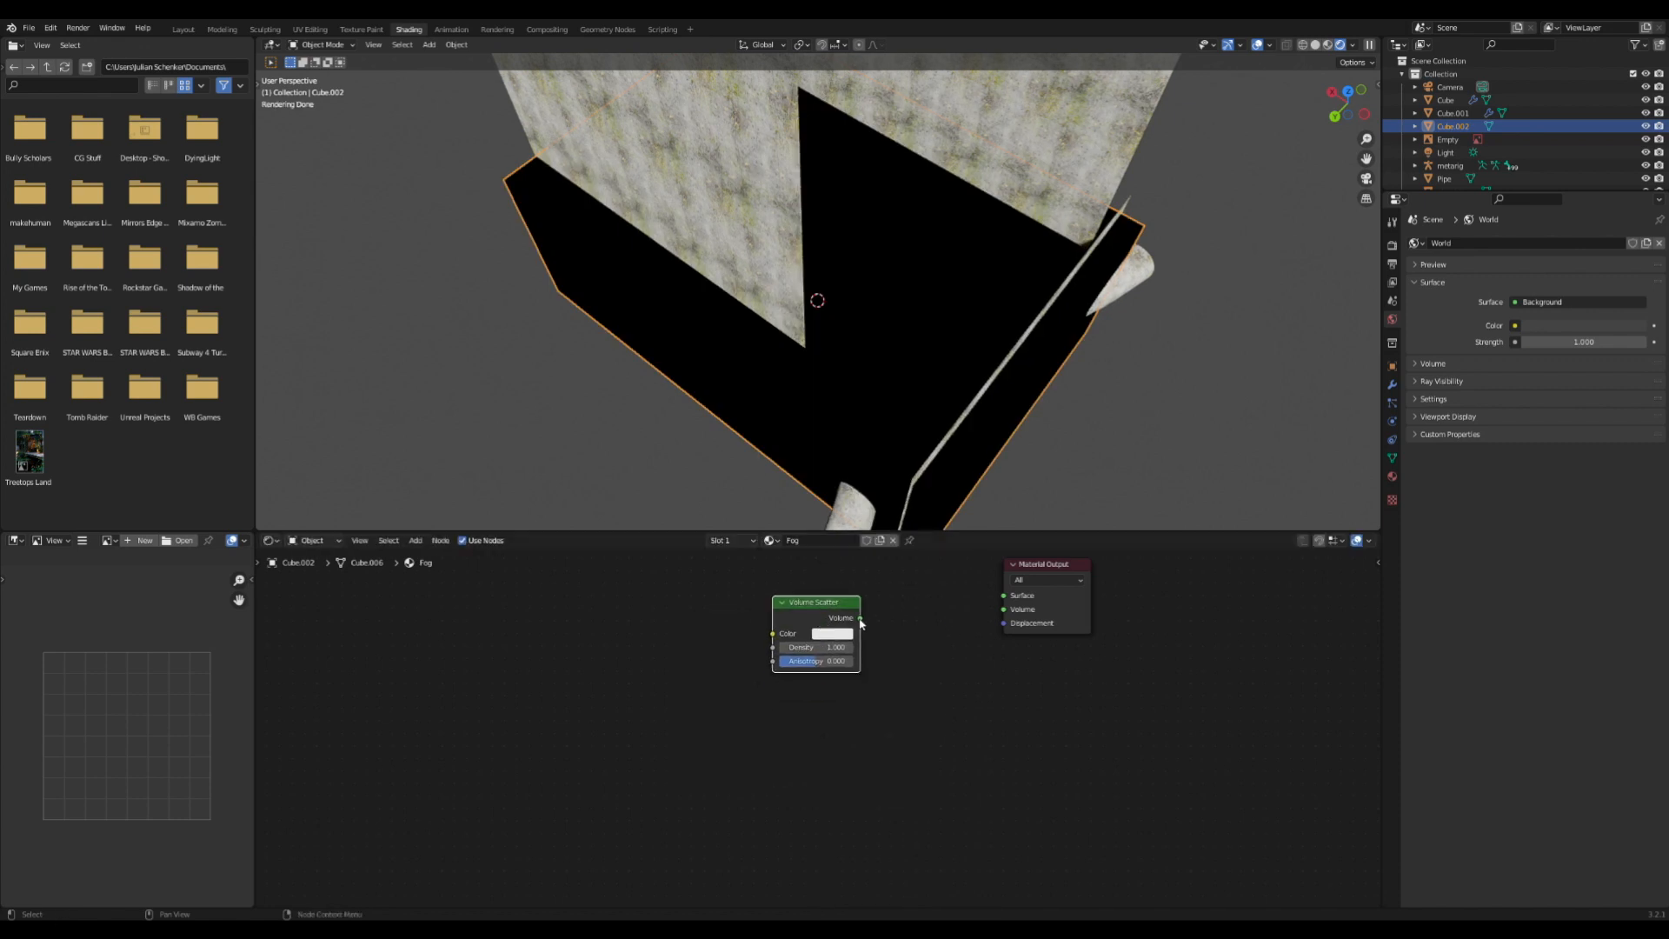
left_click_drag(858, 618, 1004, 609)
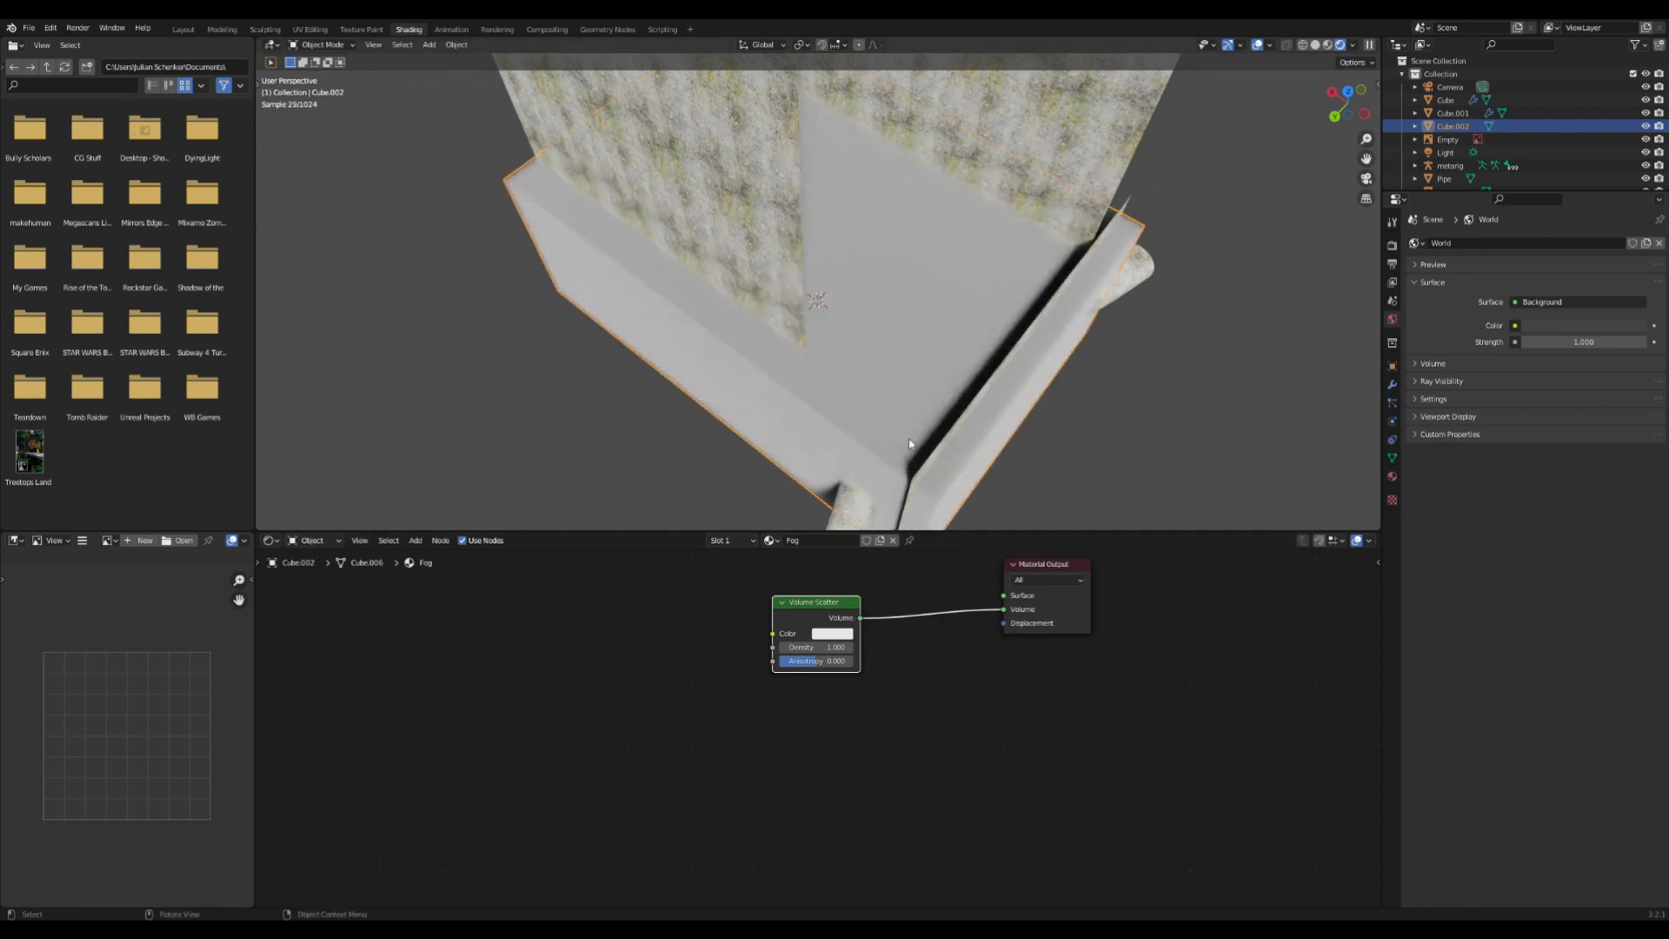
- Set the Volume Scatter density to 0.02 and raise its anisotropy
left_click(832, 648)
key("BackSpace")
type("0.02")
key("Return")
mouse_move(819, 663)
left_mouse_down()
mouse_move(912, 641)
mouse_move(823, 660)
left_mouse_up()
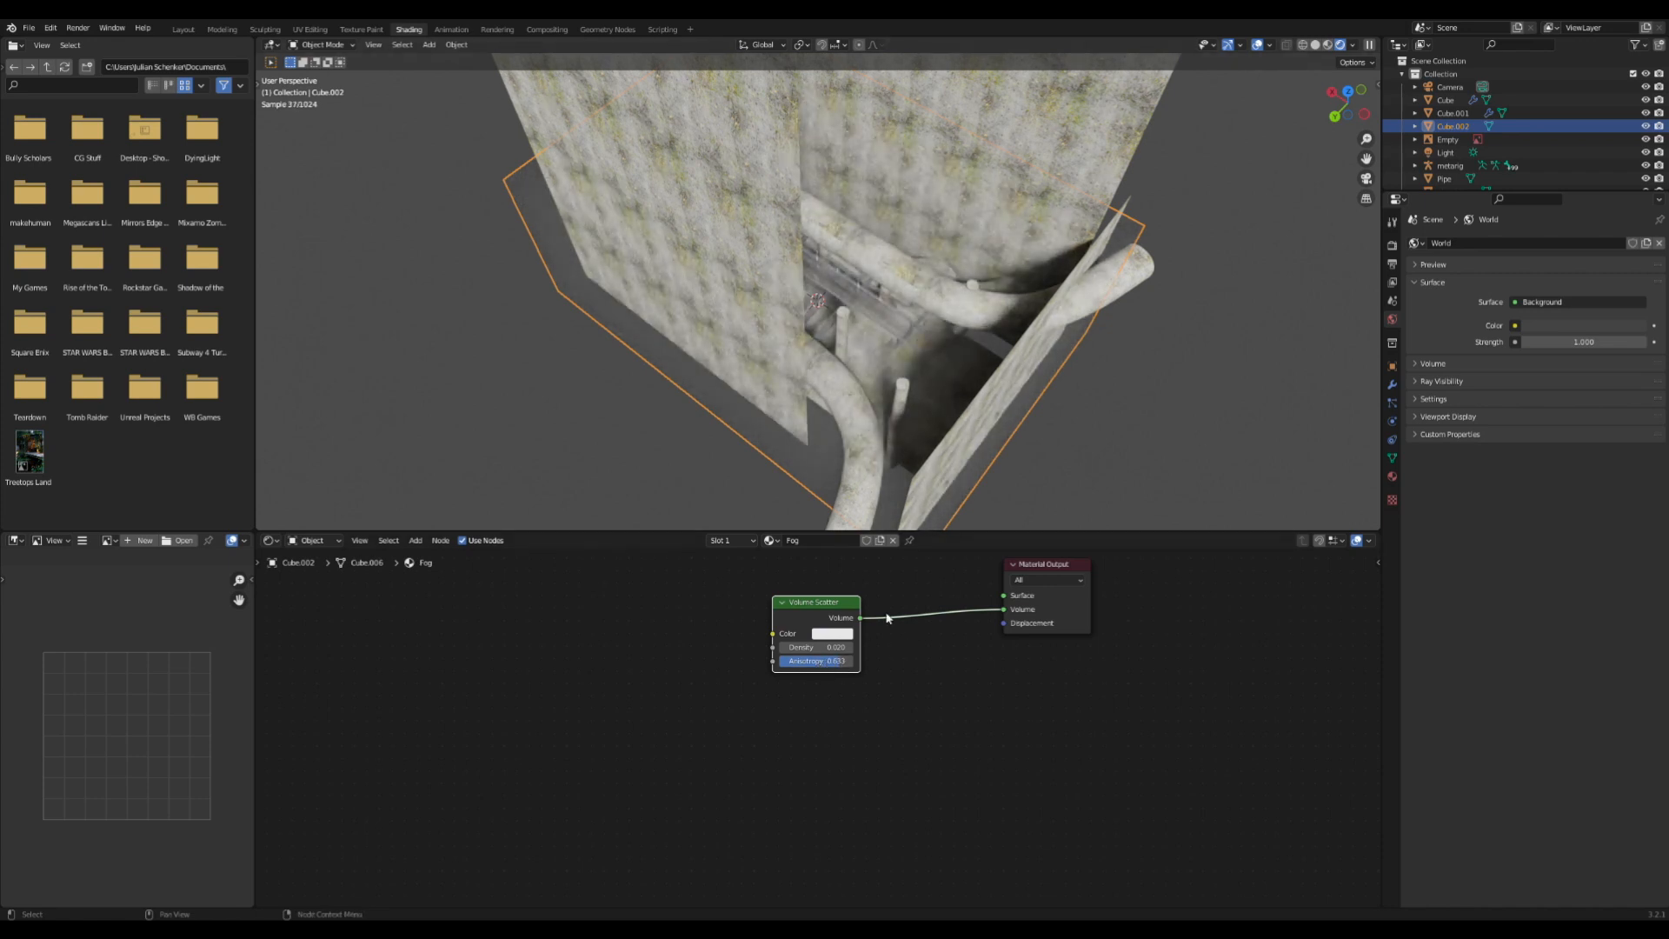
- View the fog through the camera and save the file
left_click(1367, 178)
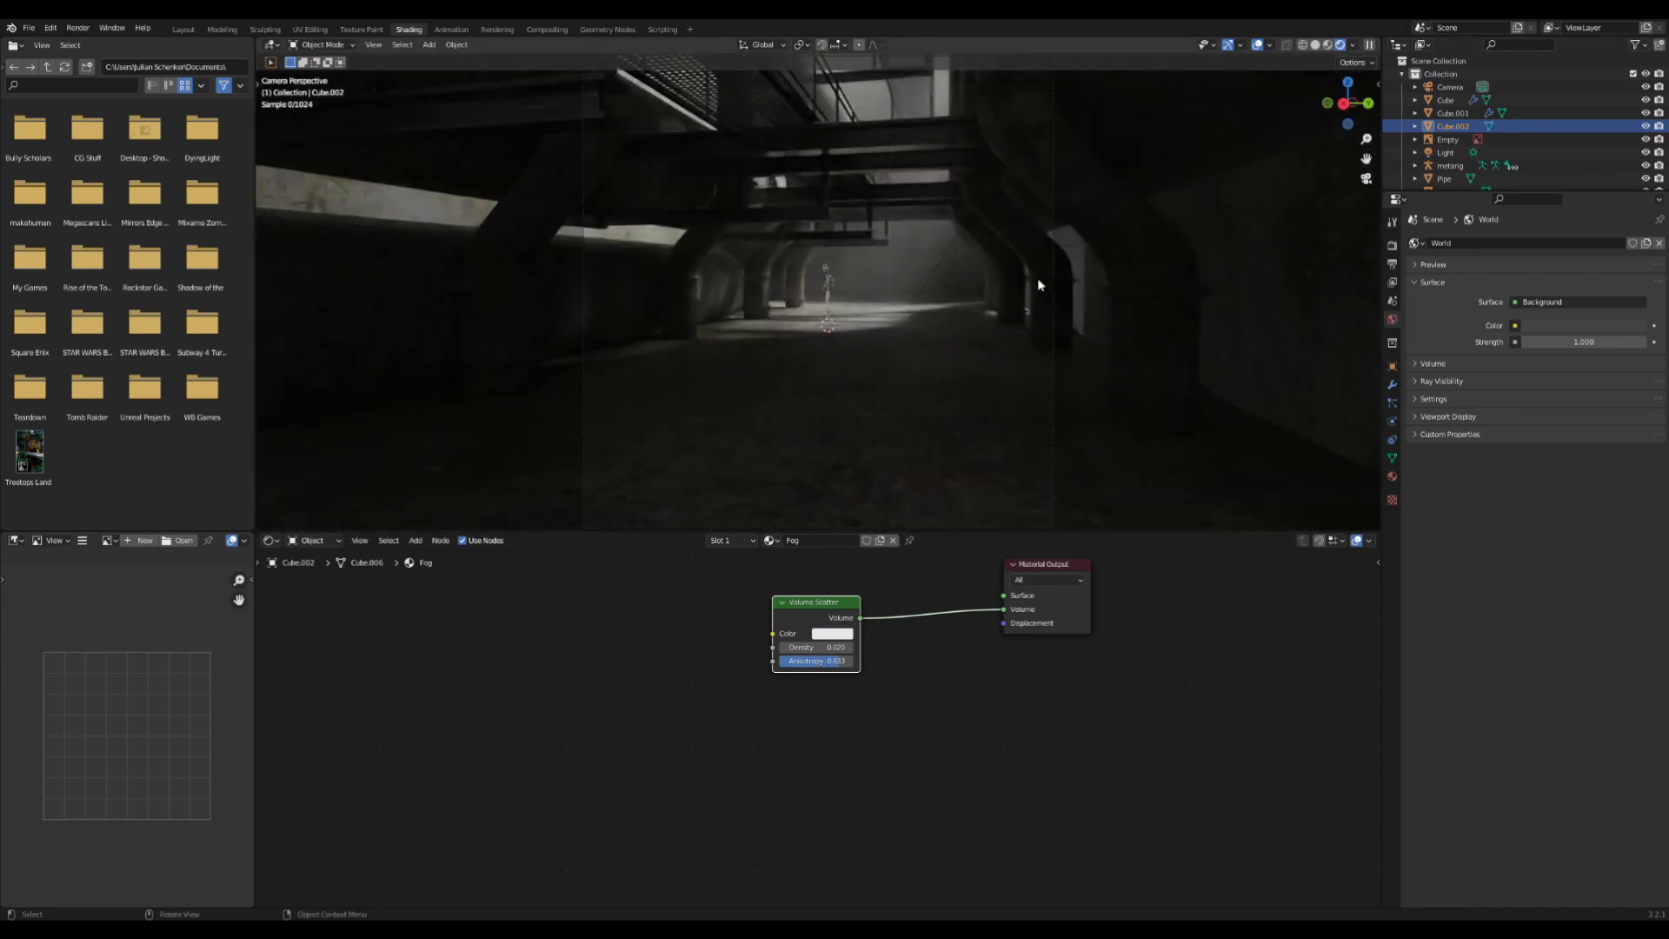
scroll(1036, 278, "up", 2)
key("ctrl+s")
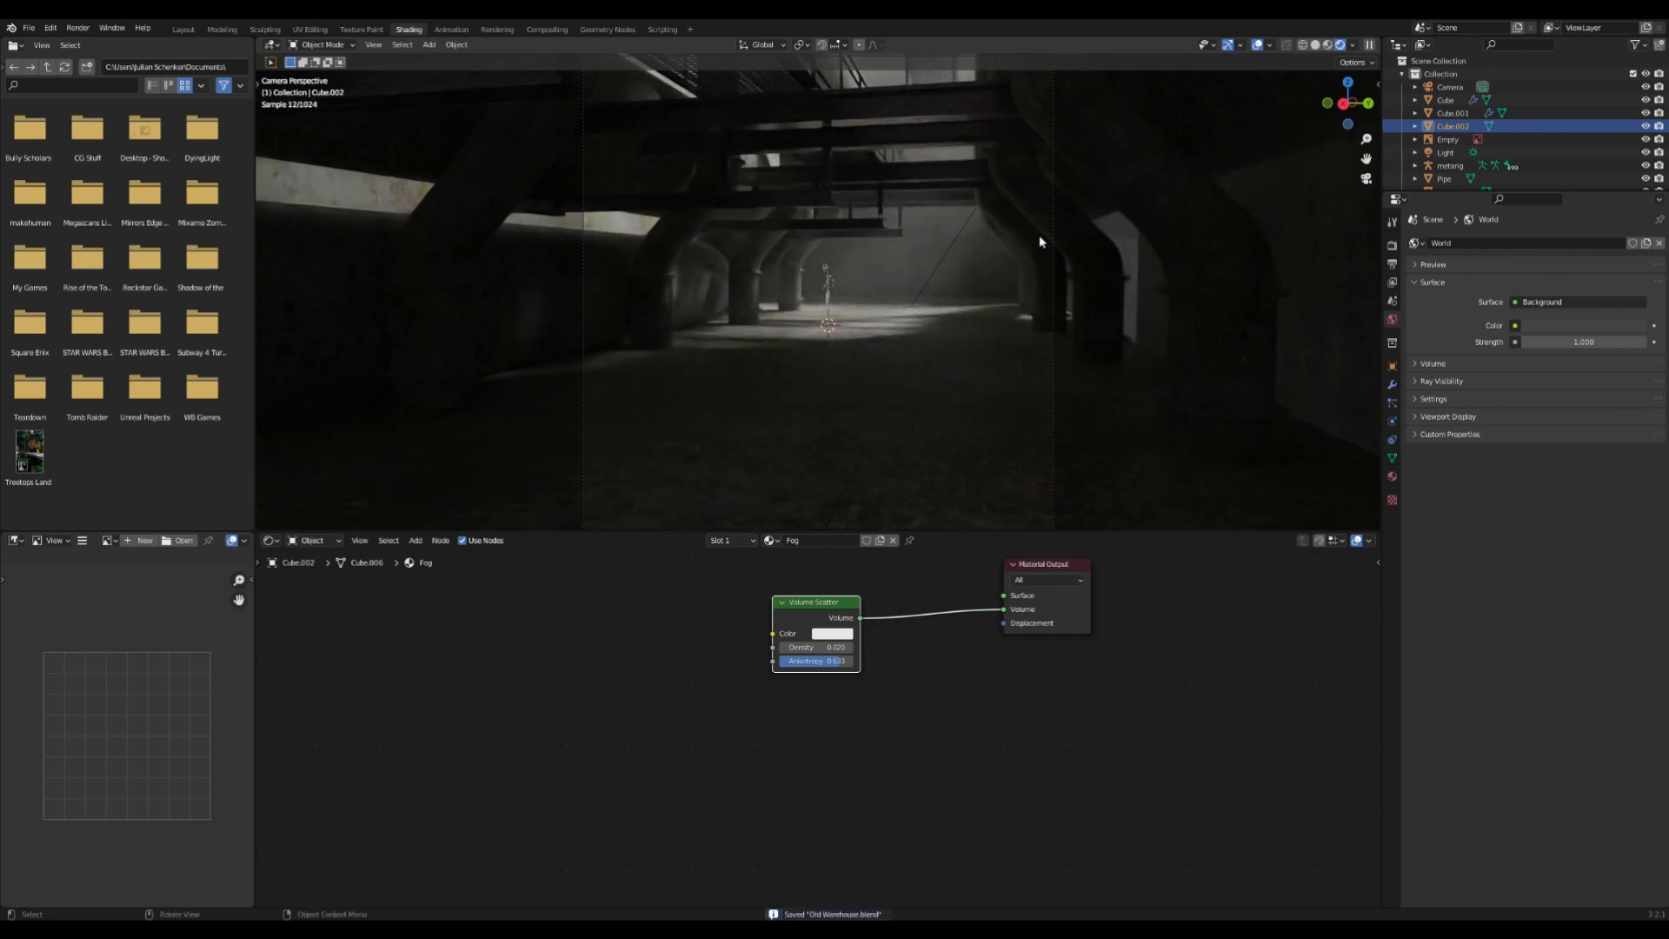
- Examine the foggy scene in the Layout workspace and compare it with the lighting in the warehouse reference image
left_click(184, 29)
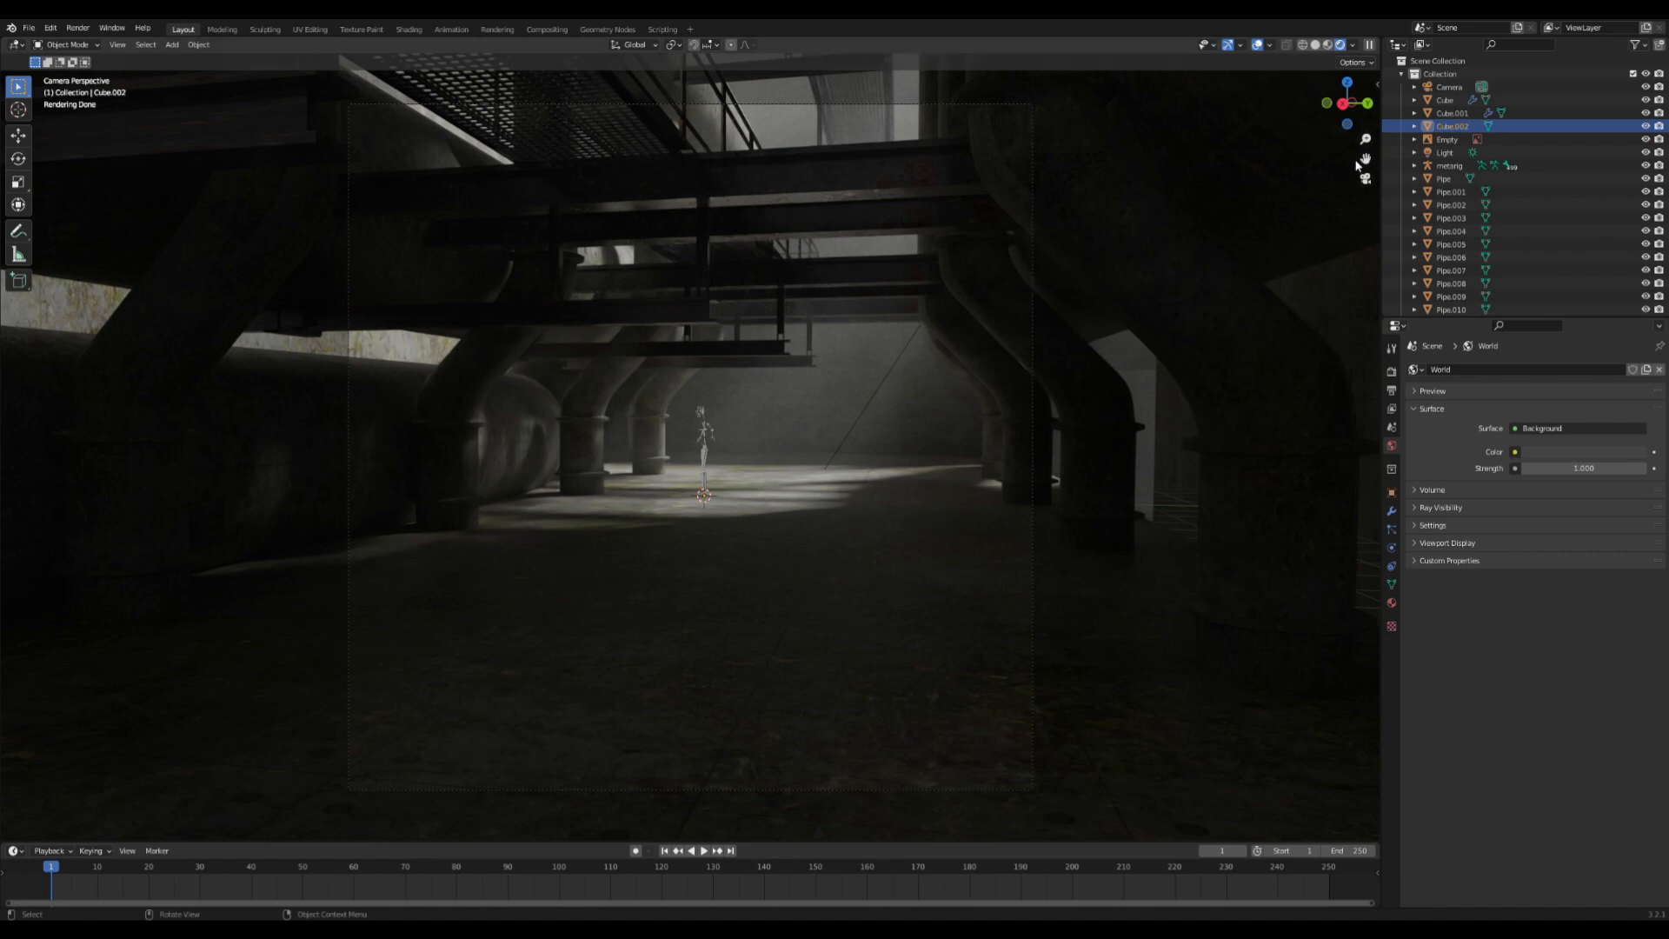
middle_click_drag(895, 264, 926, 242, "shift")
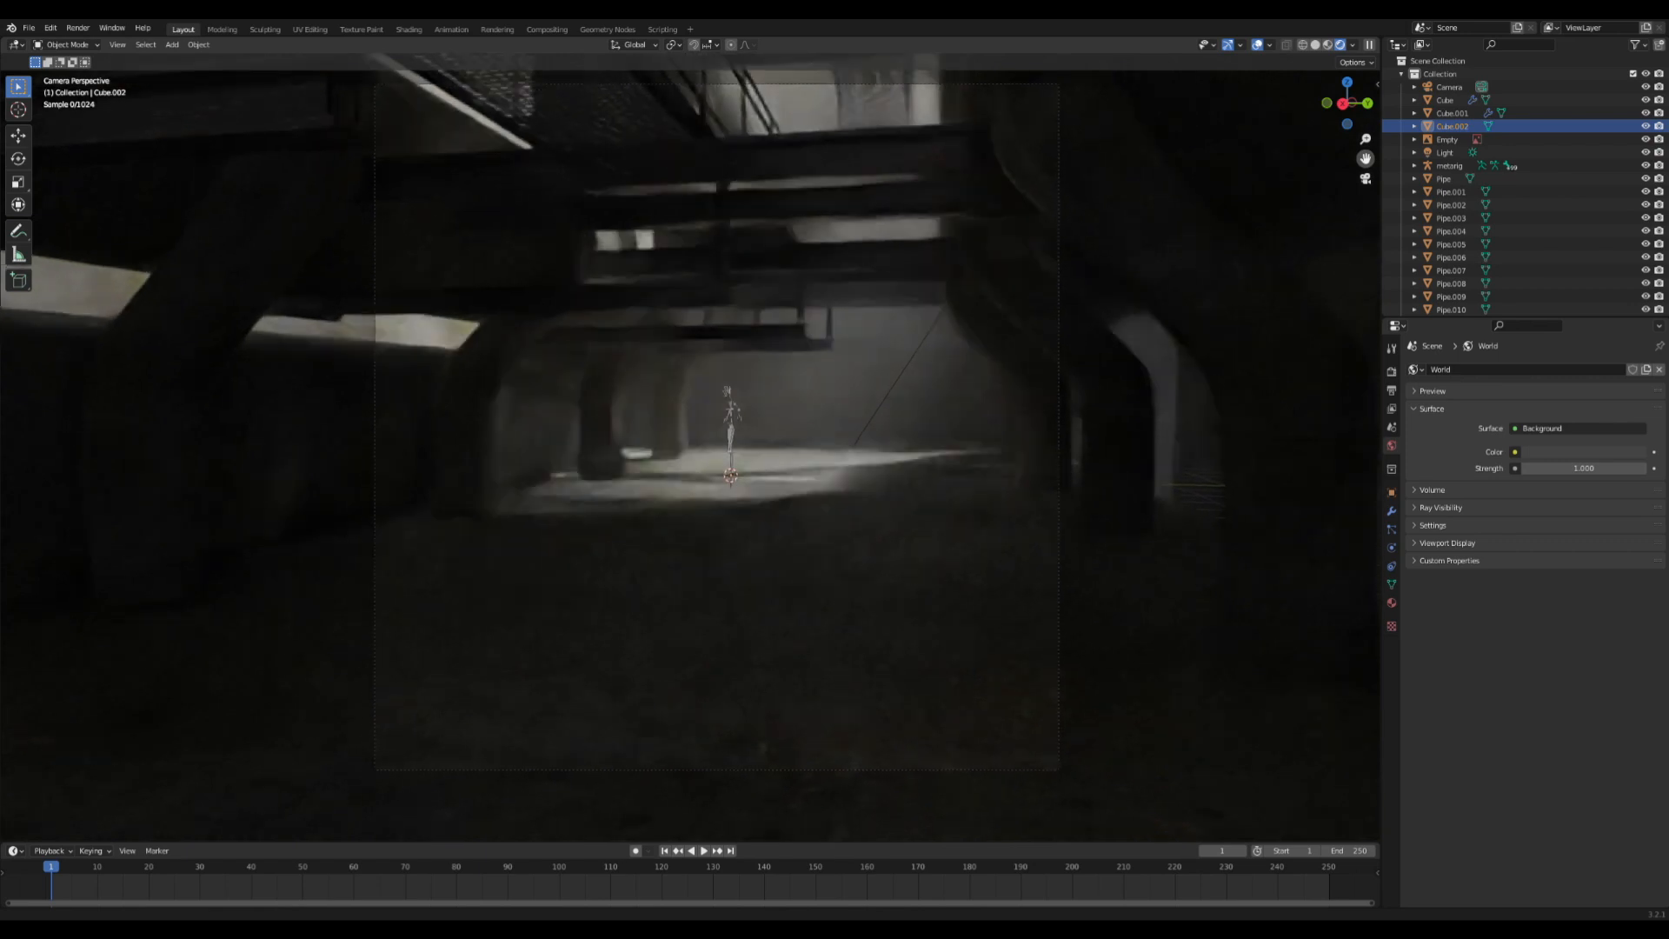
scroll(925, 237, "up", 1)
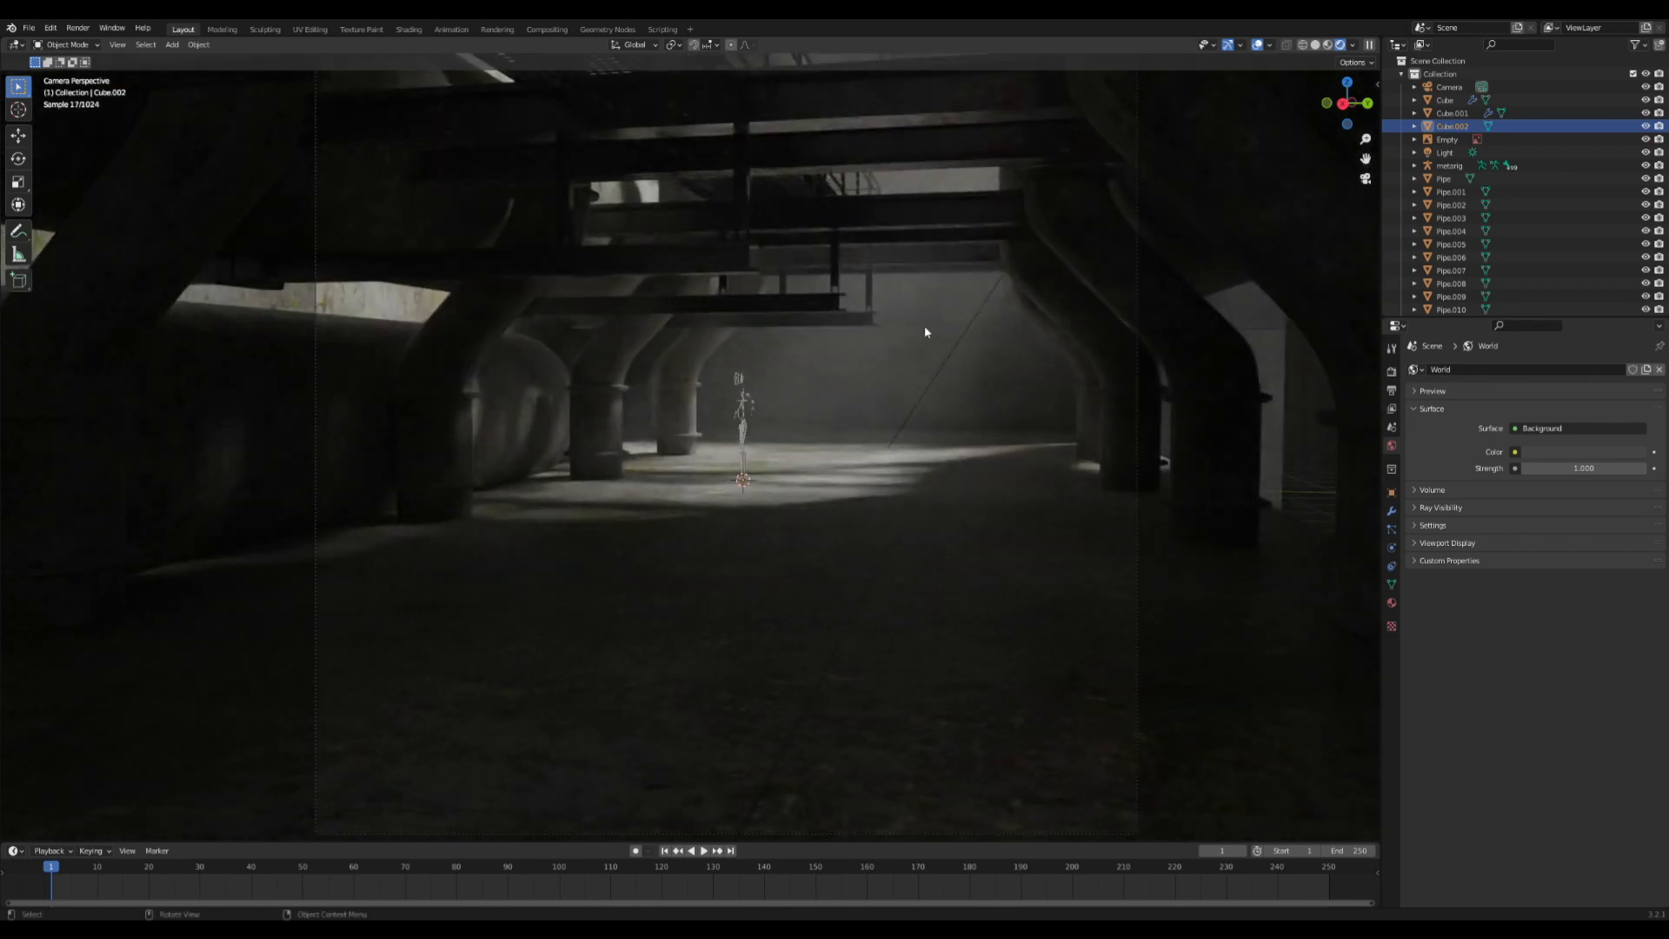
mouse_move(907, 322)
middle_mouse_down()
mouse_move(859, 415)
mouse_move(886, 316)
middle_mouse_up()
scroll(859, 363, "down", 8)
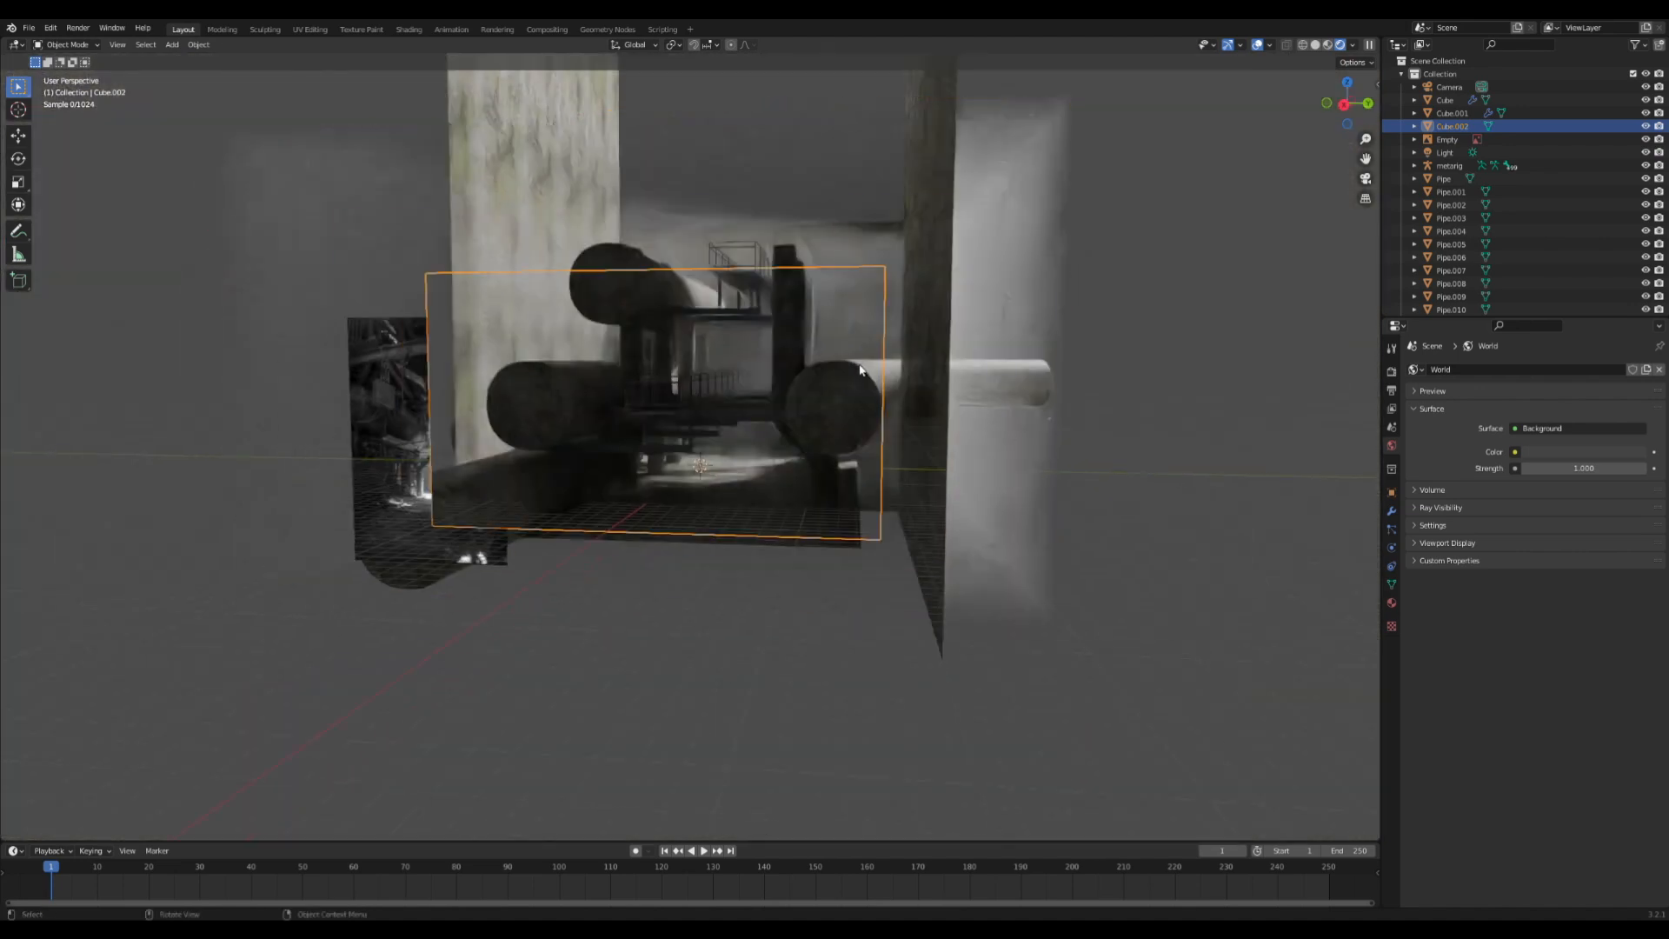
middle_click_drag(701, 426, 479, 462)
scroll(479, 462, "up", 2)
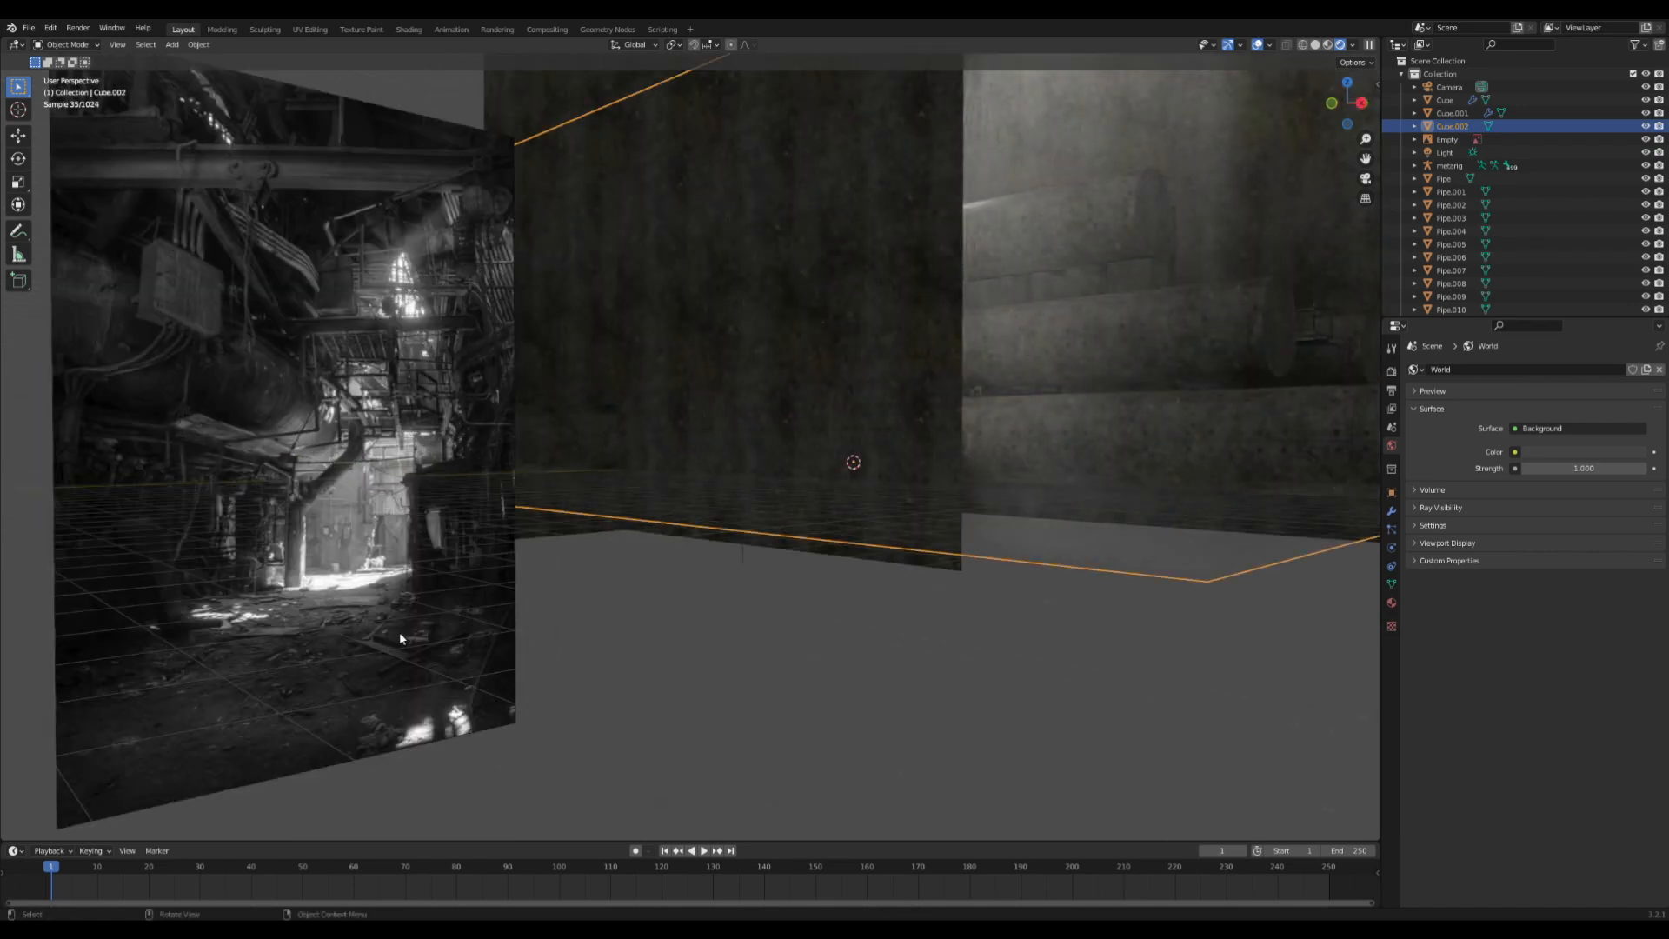
scroll(400, 638, "up", 4)
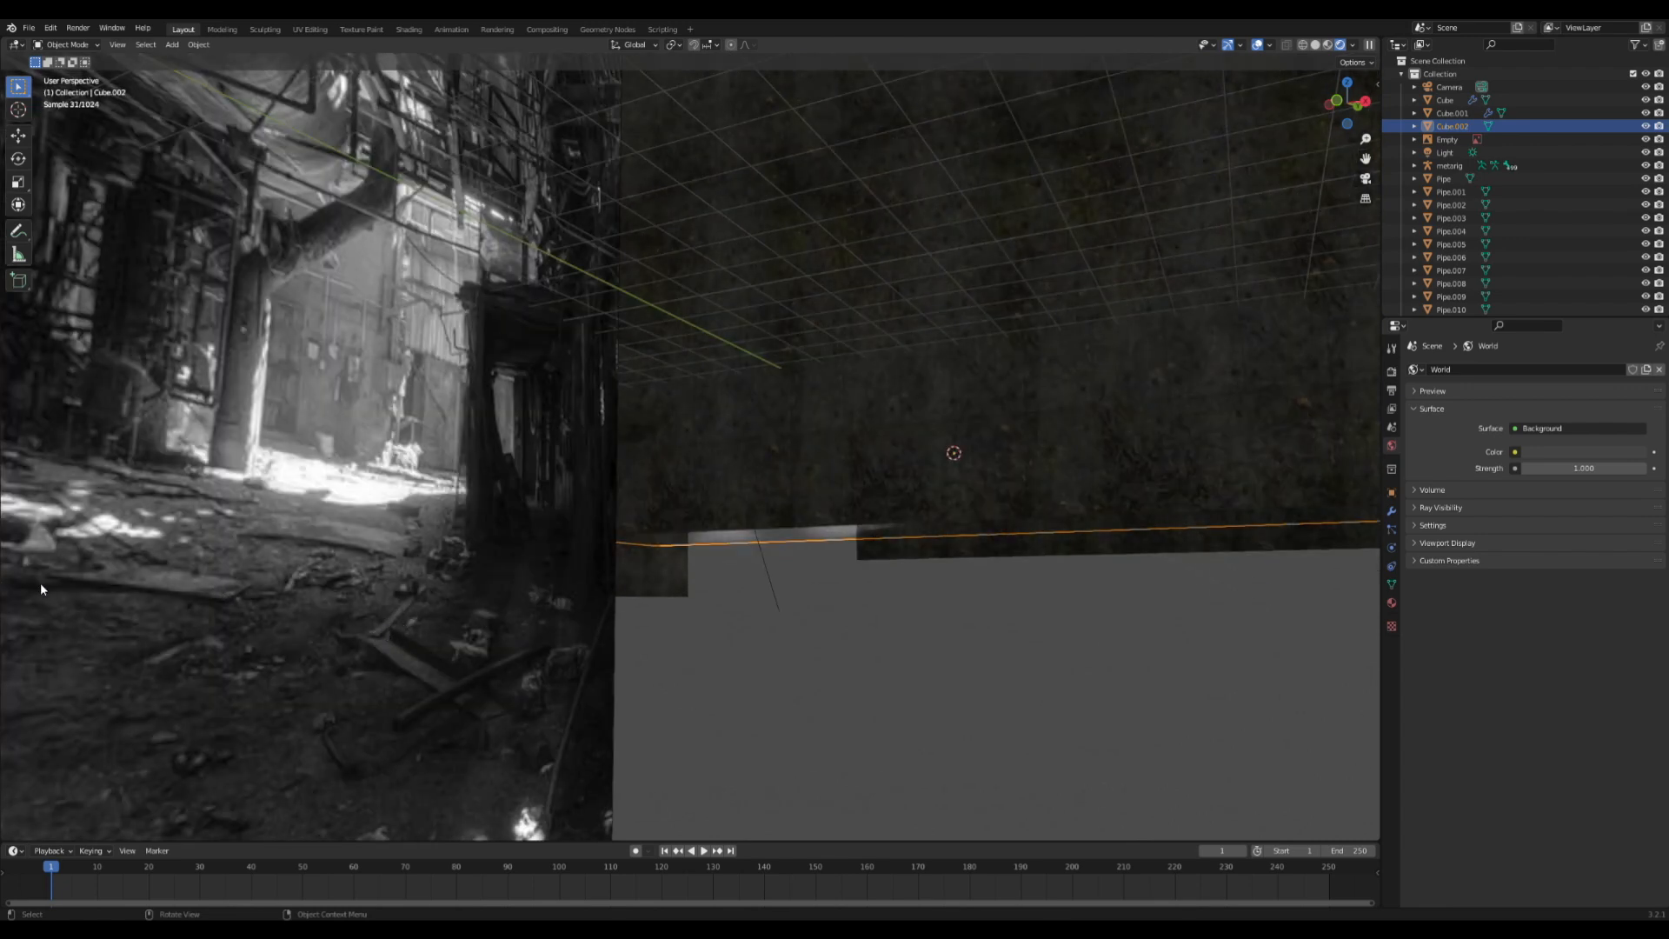
scroll(441, 591, "down", 4)
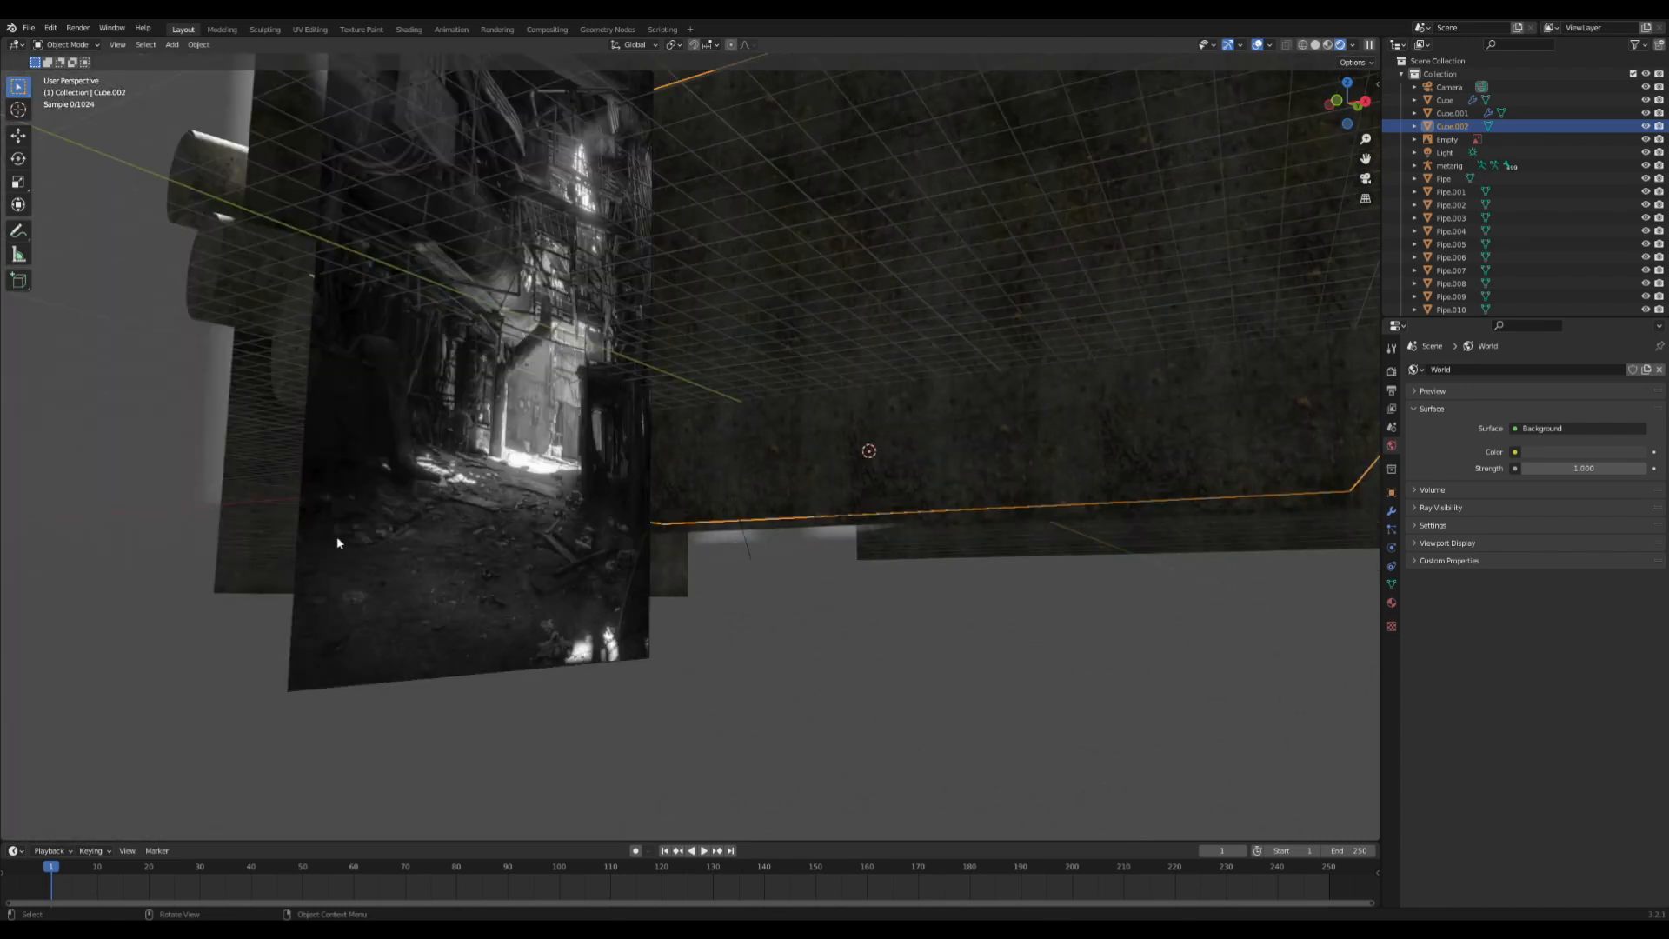
middle_click_drag(337, 542, 462, 485)
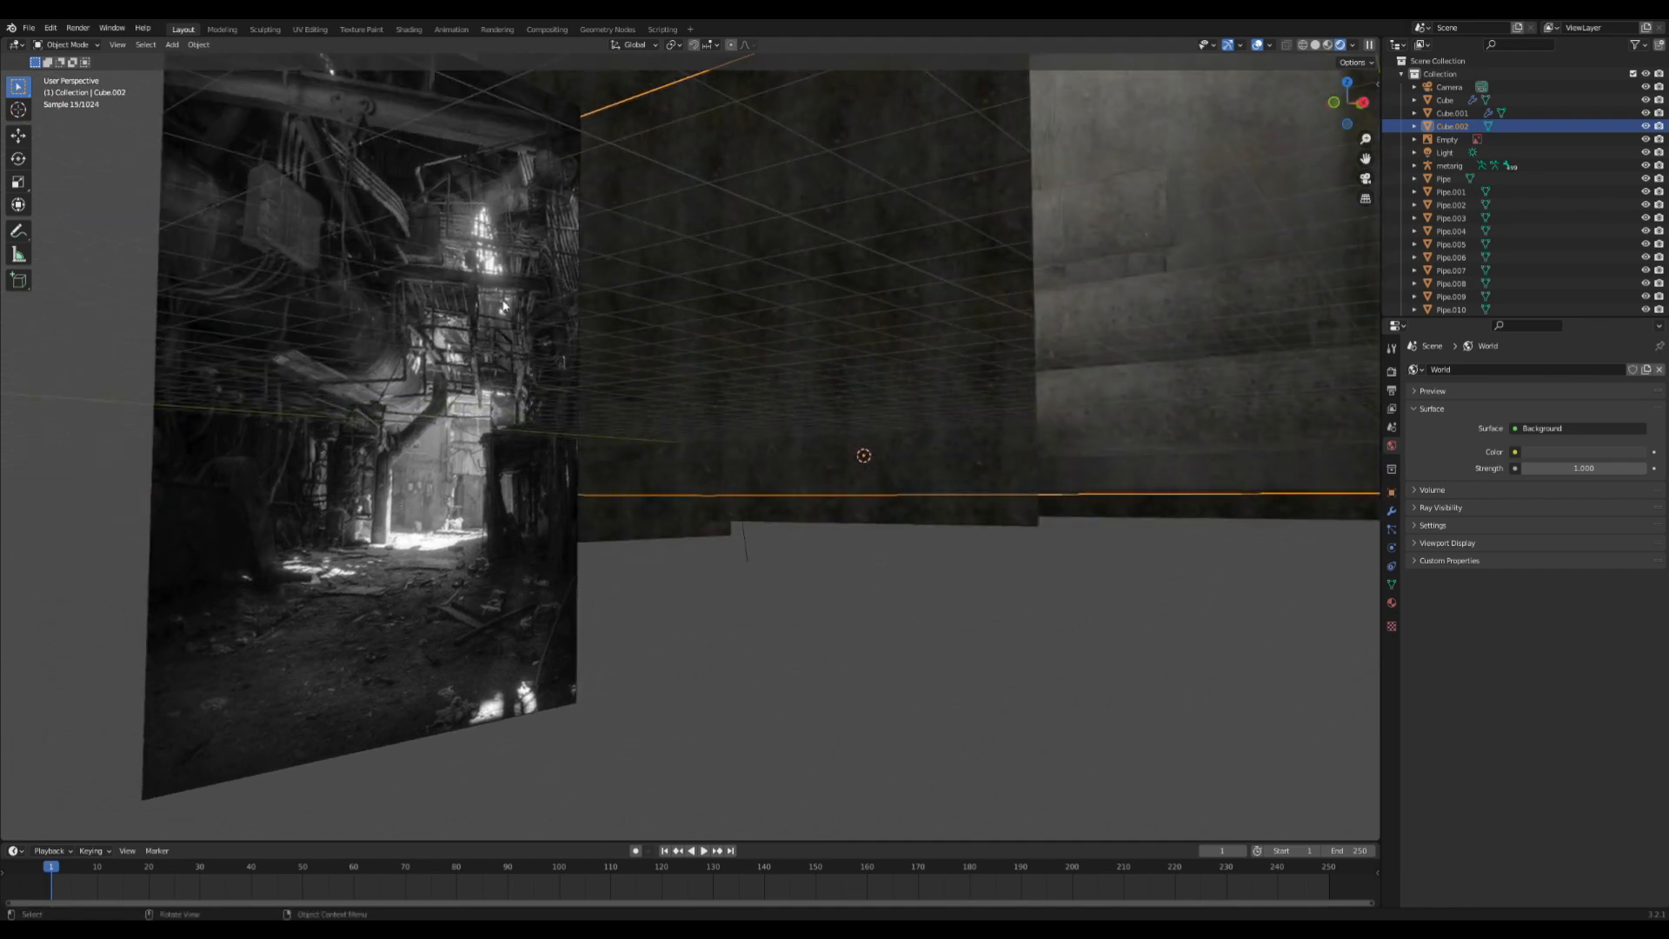
middle_click_drag(503, 306, 540, 347)
middle_click_drag(801, 300, 1259, 235)
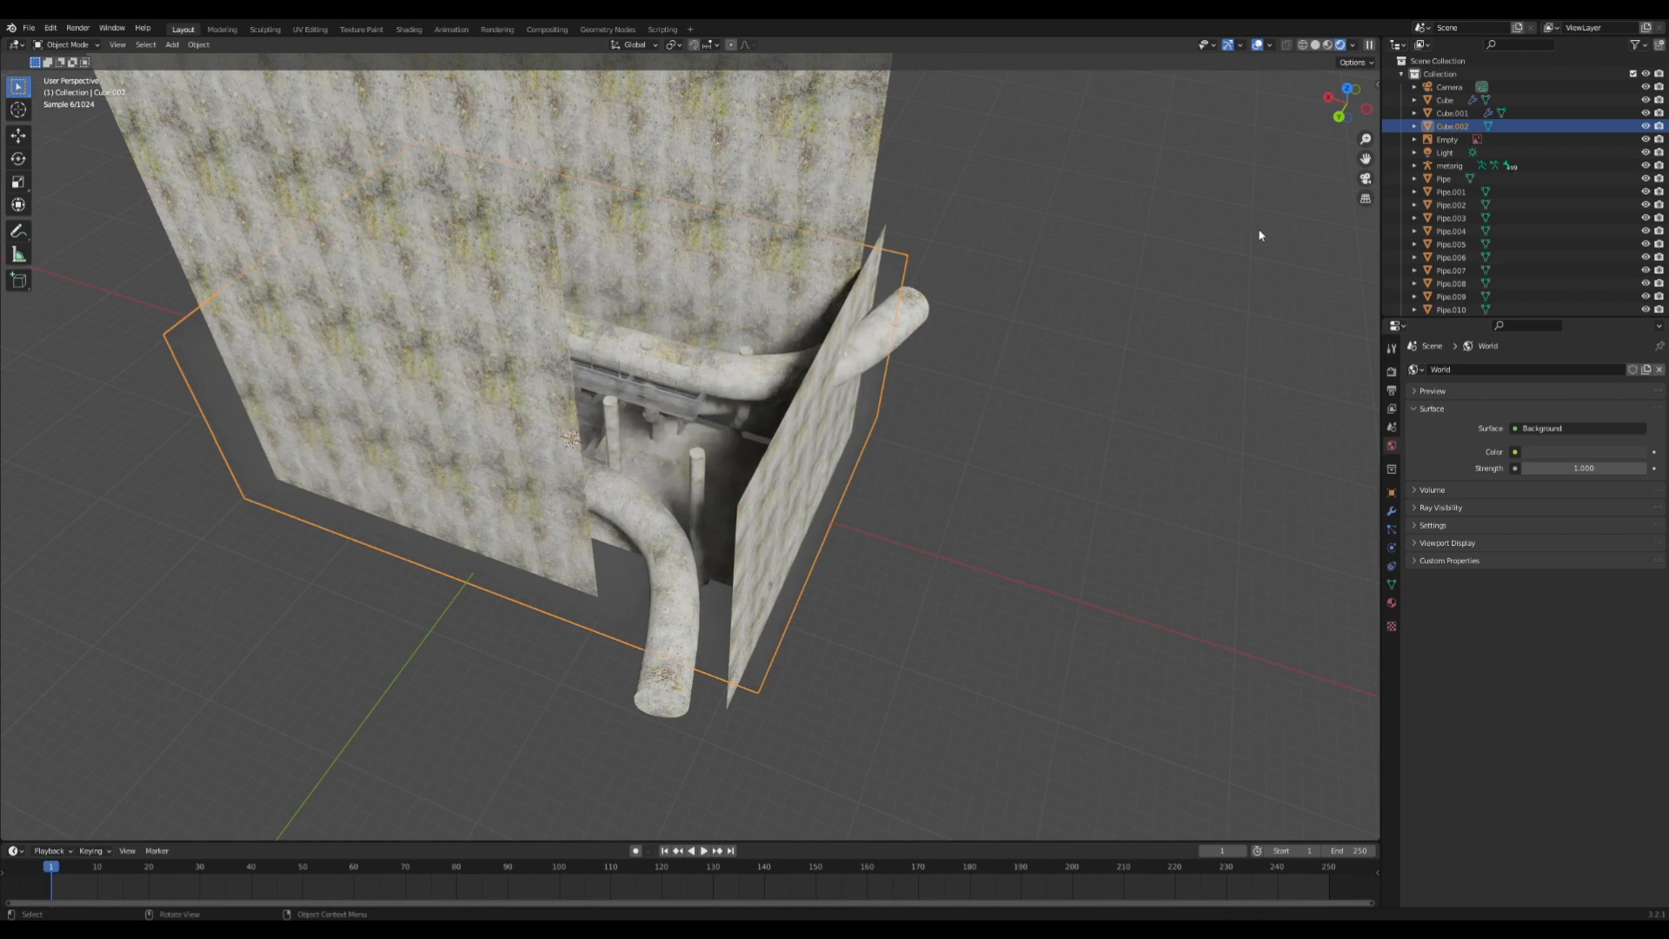
- Try repositioning the light above the walkway and check the lighting through the camera
left_click(1442, 156)
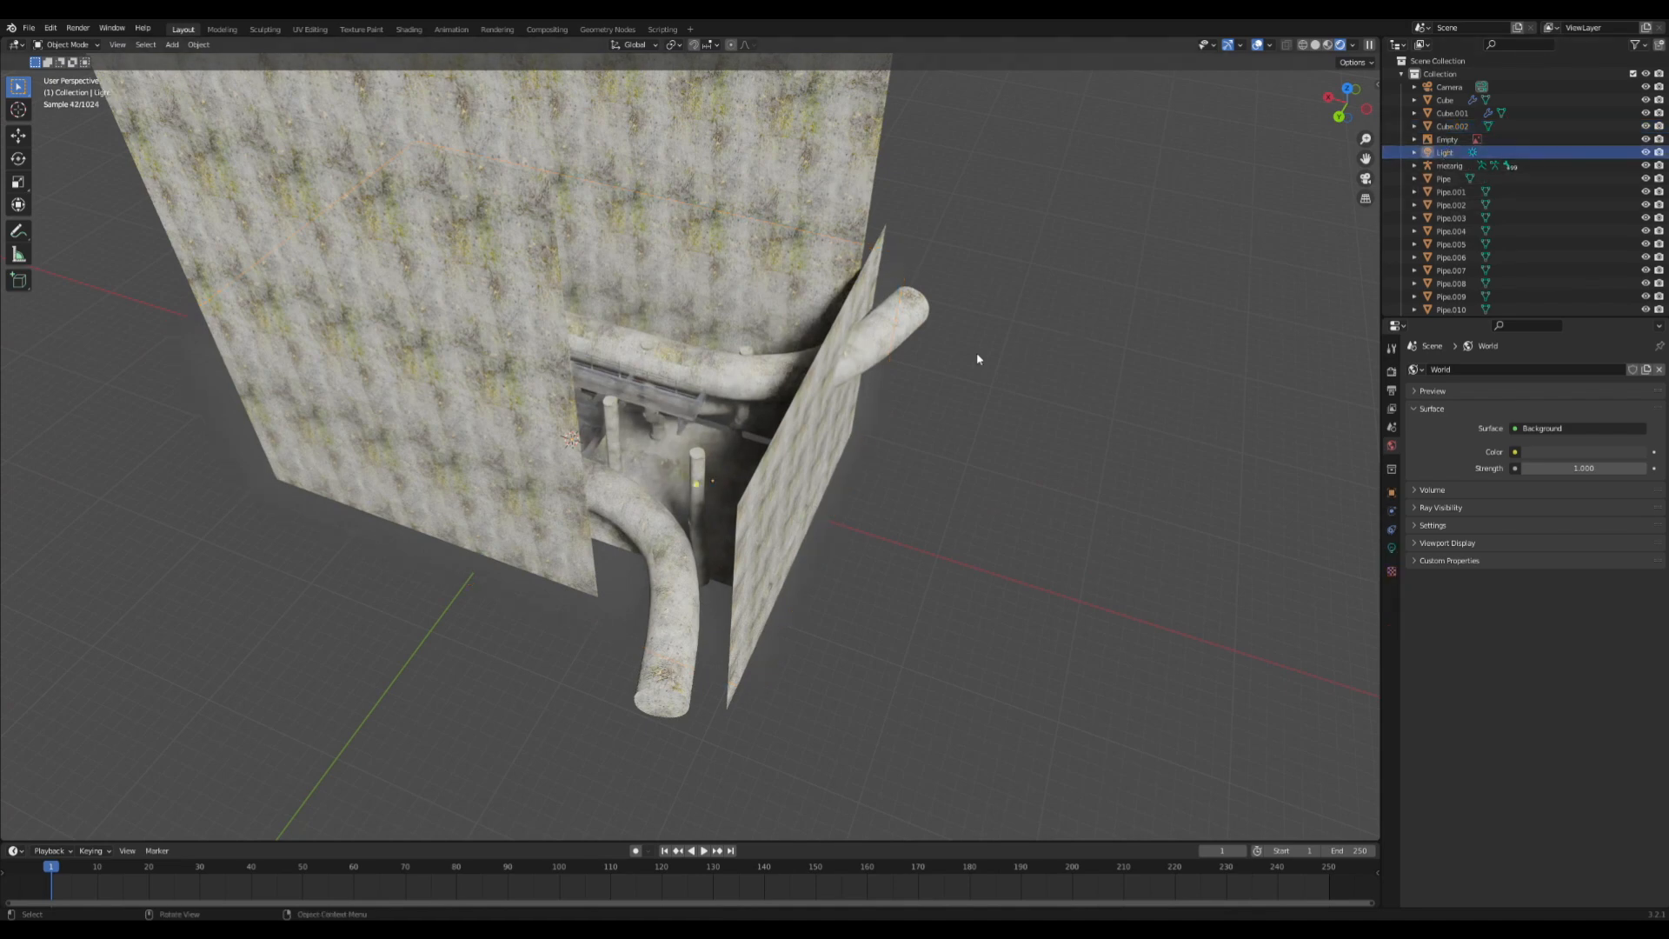
middle_click_drag(765, 341, 692, 339)
key("g")
left_click(887, 278)
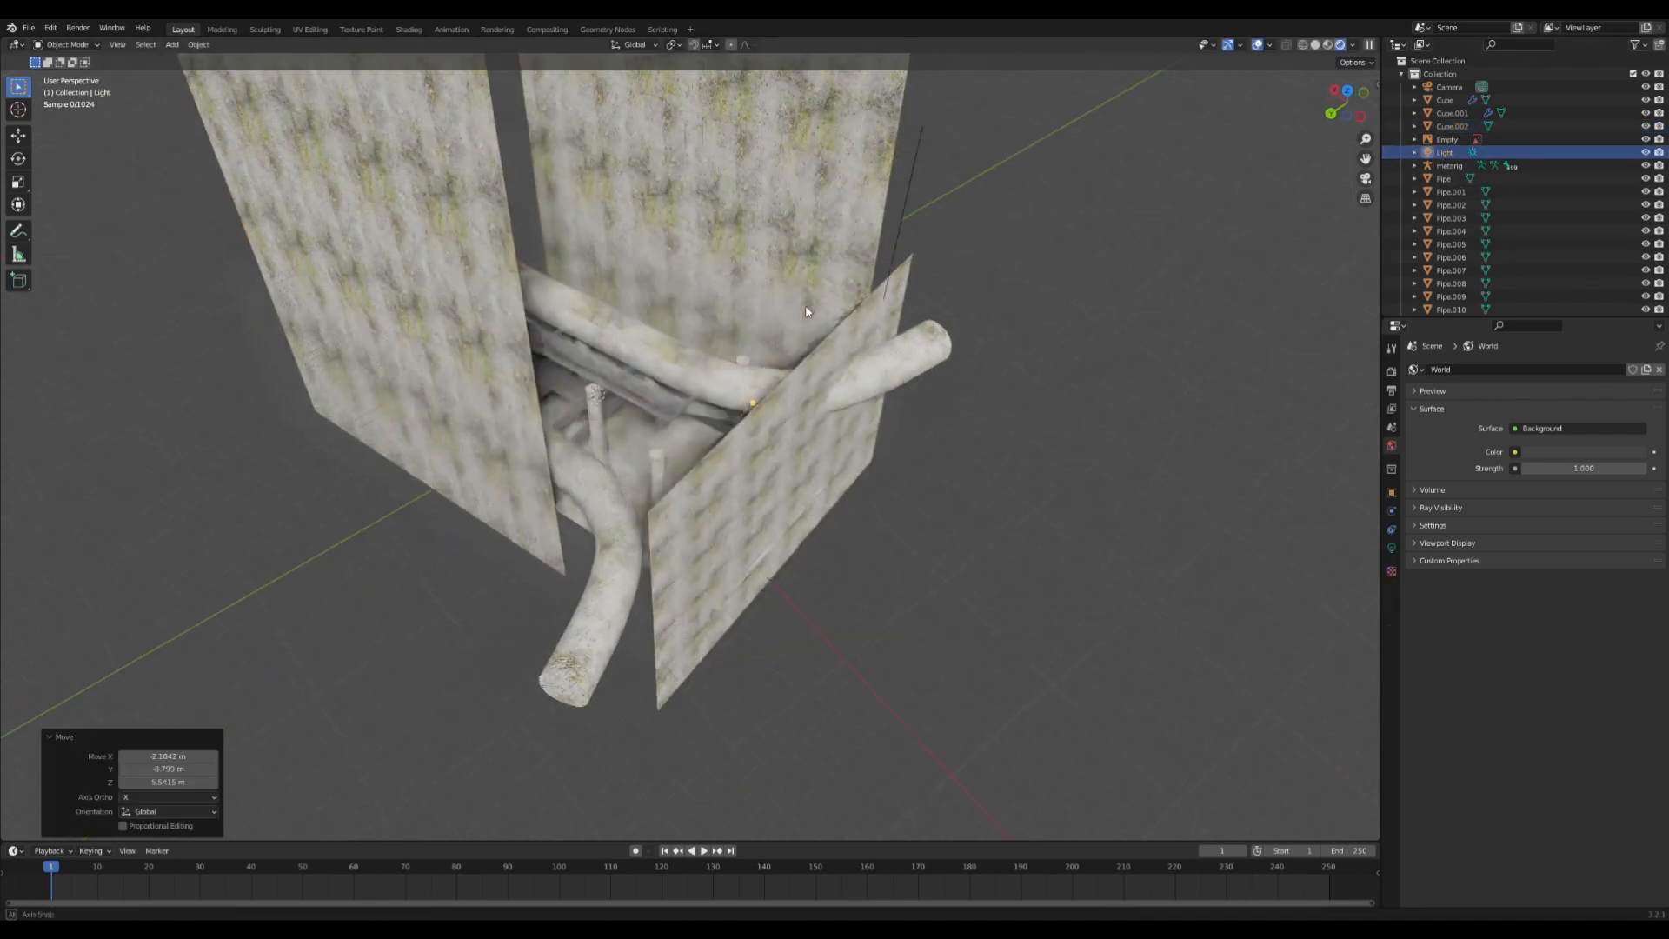
middle_click_drag(805, 304, 748, 451)
left_click_drag(748, 451, 646, 454)
key("g")
left_click(620, 410)
key("g")
left_click(628, 428)
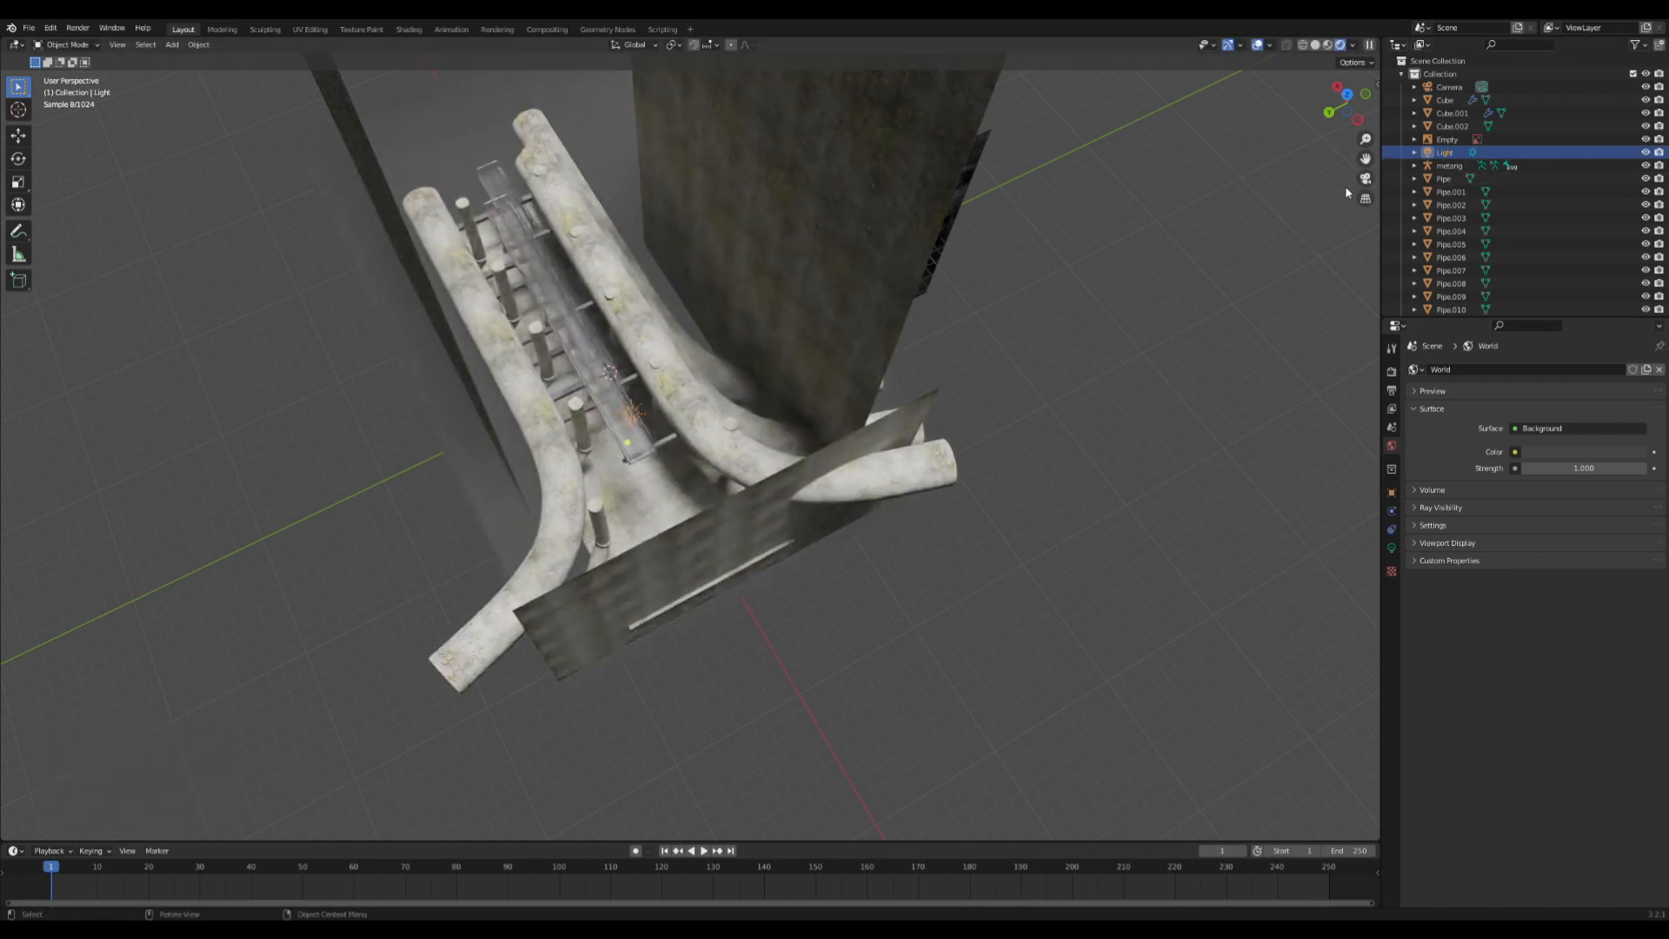
left_click(1365, 178)
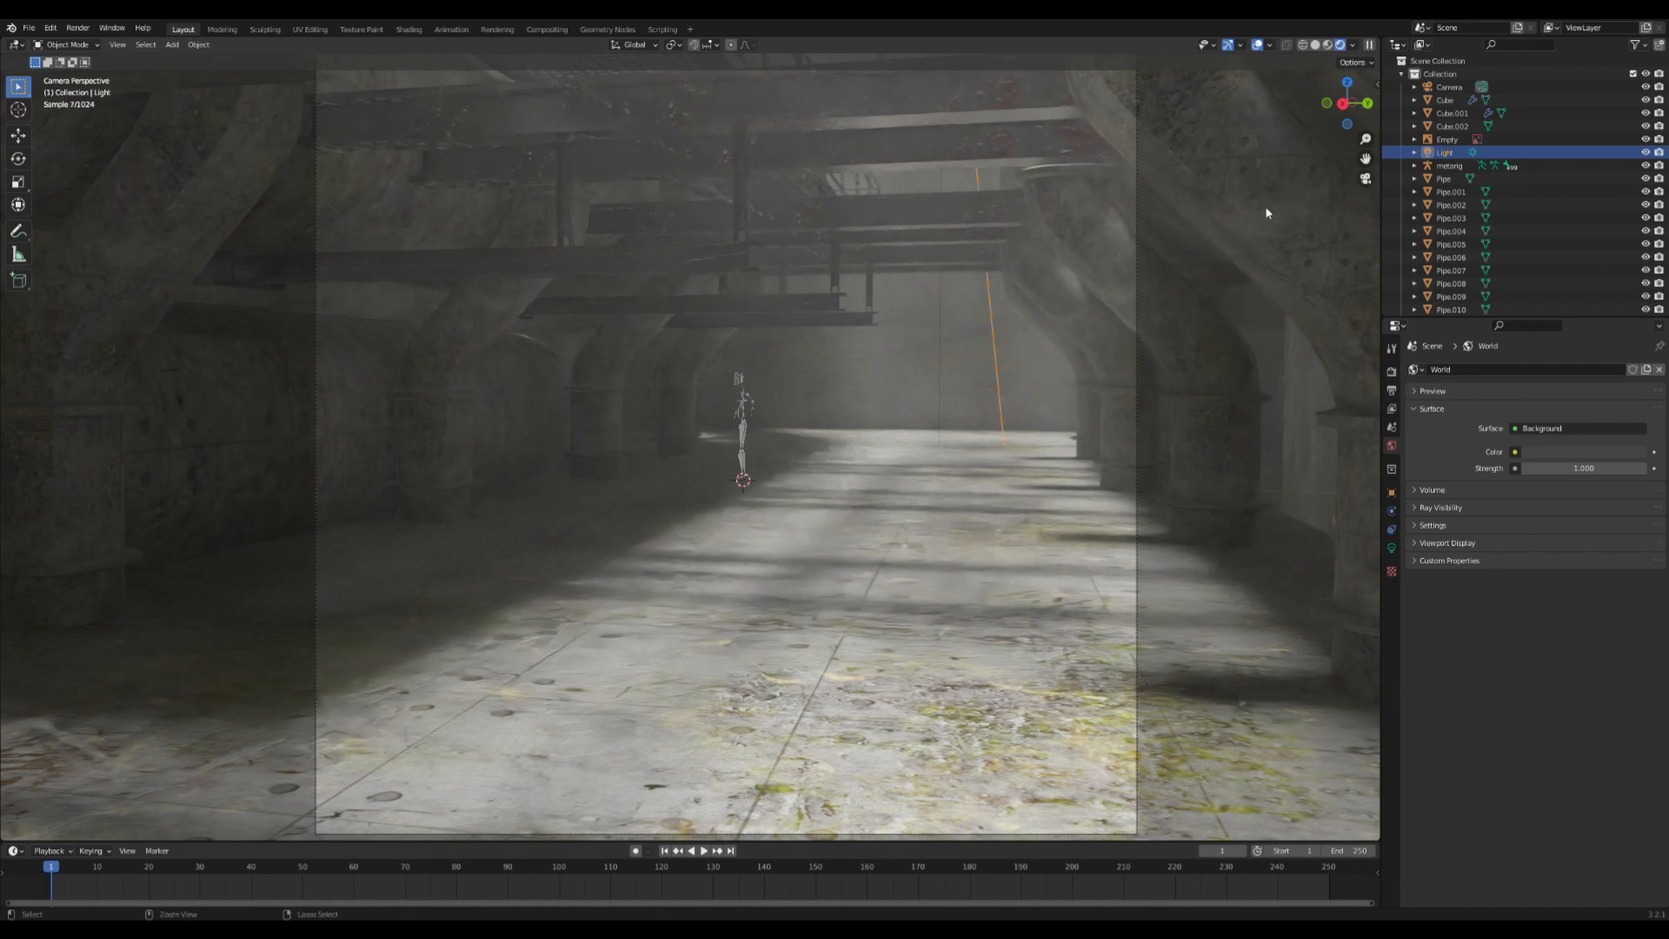
- Undo the light's repositioning back to the point where the fog cube was selected
key("ctrl+z")
key("ctrl+z")
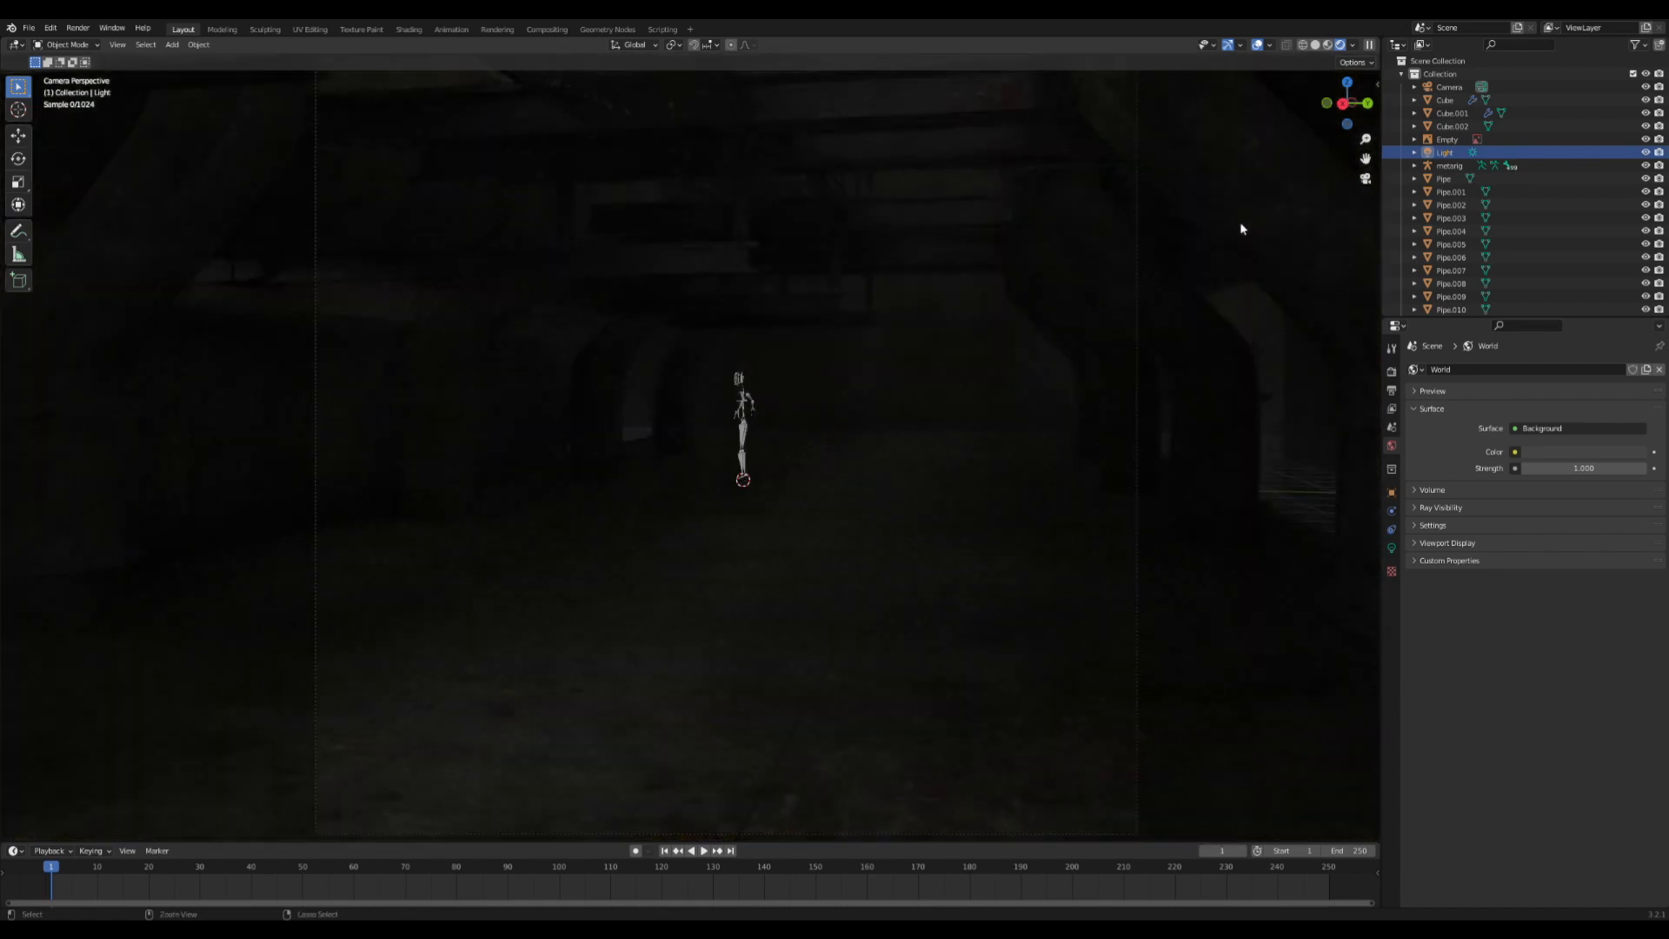
key("ctrl+z")
key("ctrl+z")
key("ctrl+z")
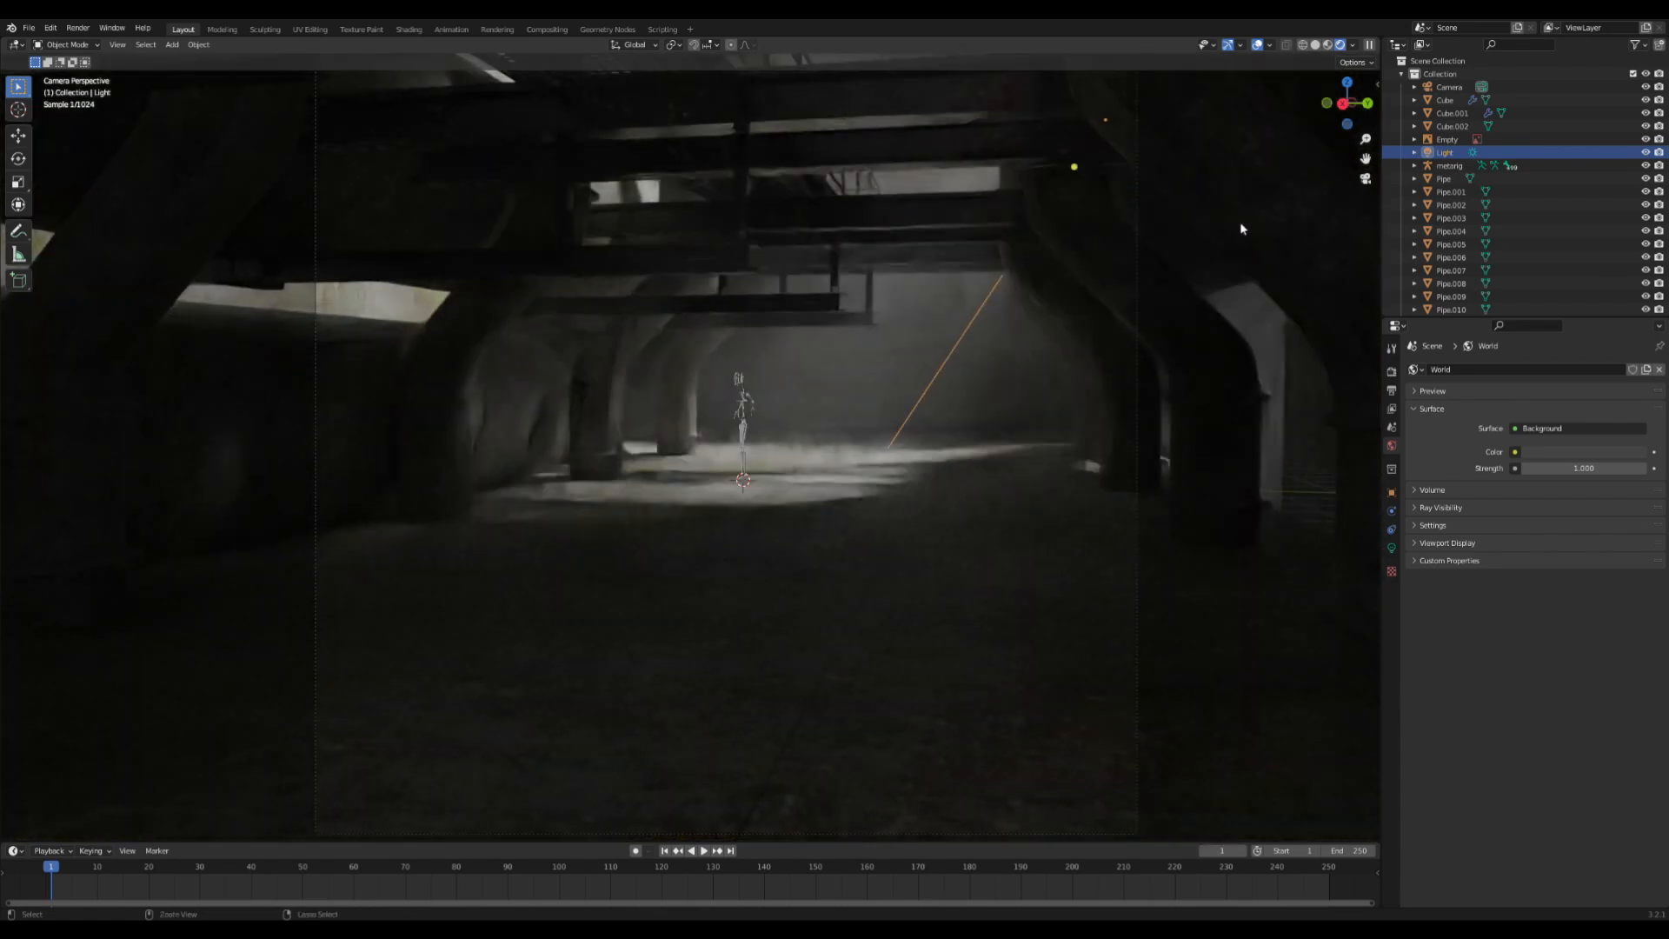
key("ctrl+z")
key("ctrl+z")
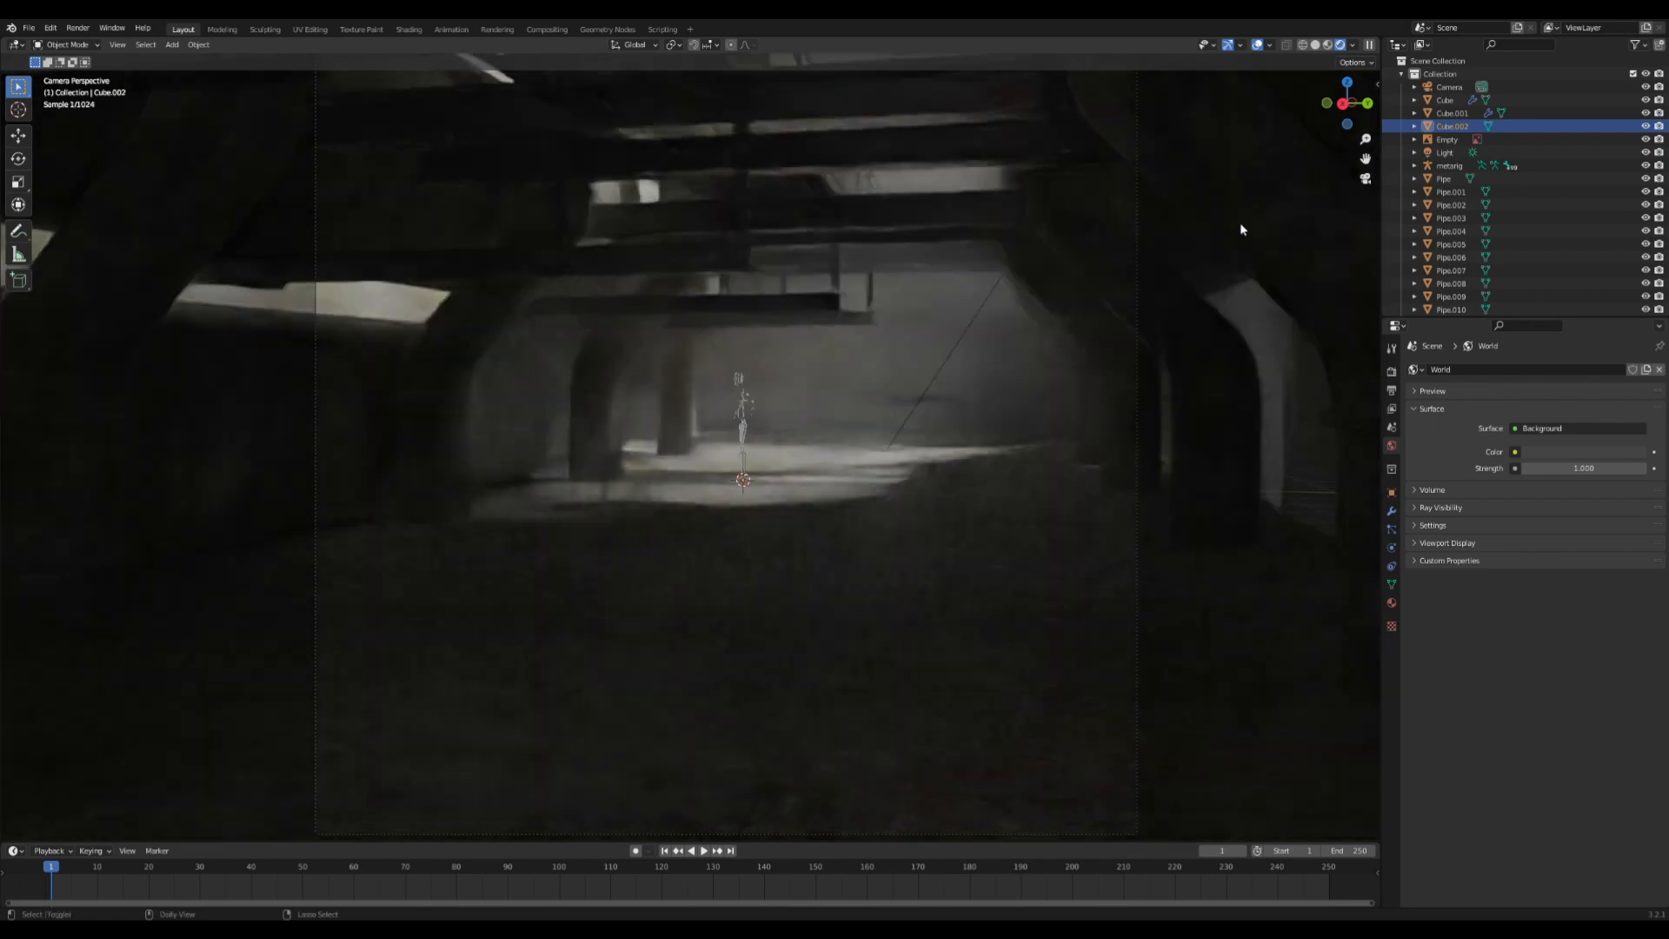